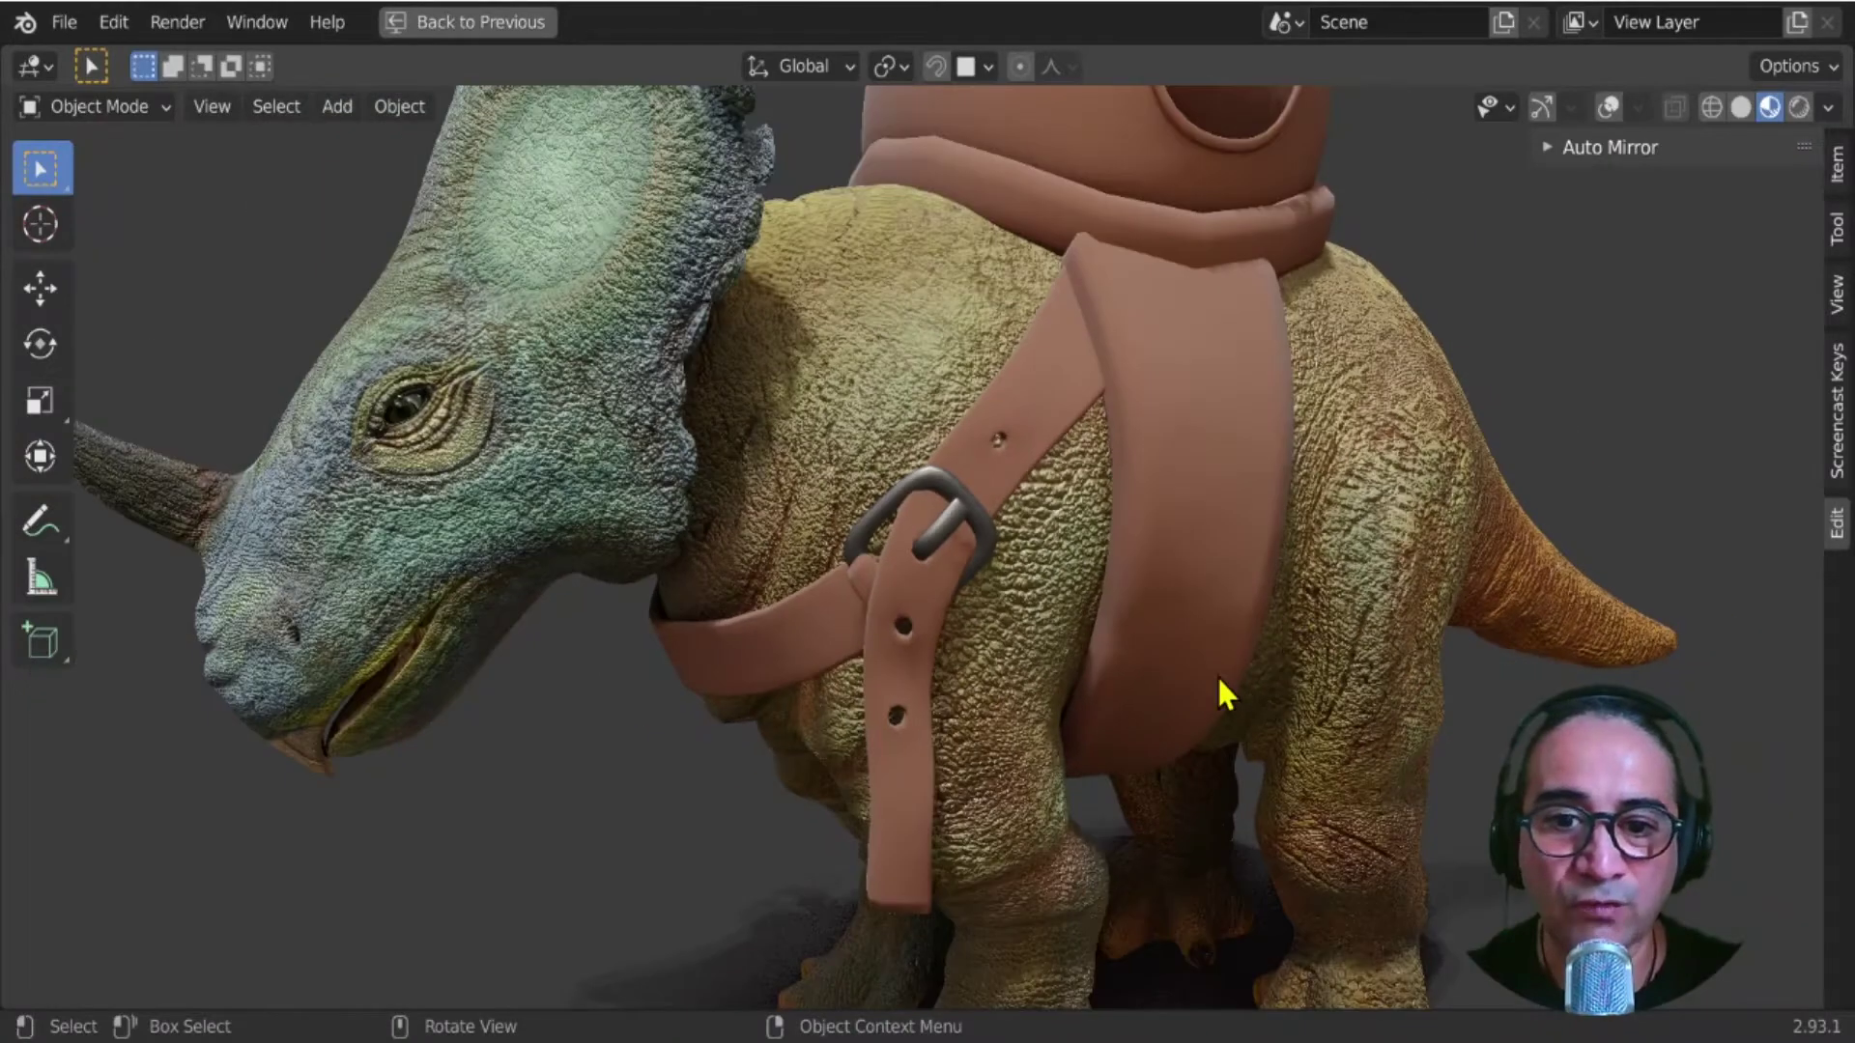
- Examine the finished chest strap with its buckle, holes and hanging end on the dinosaur from several angles
middle_click_drag(1163, 811, 692, 628)
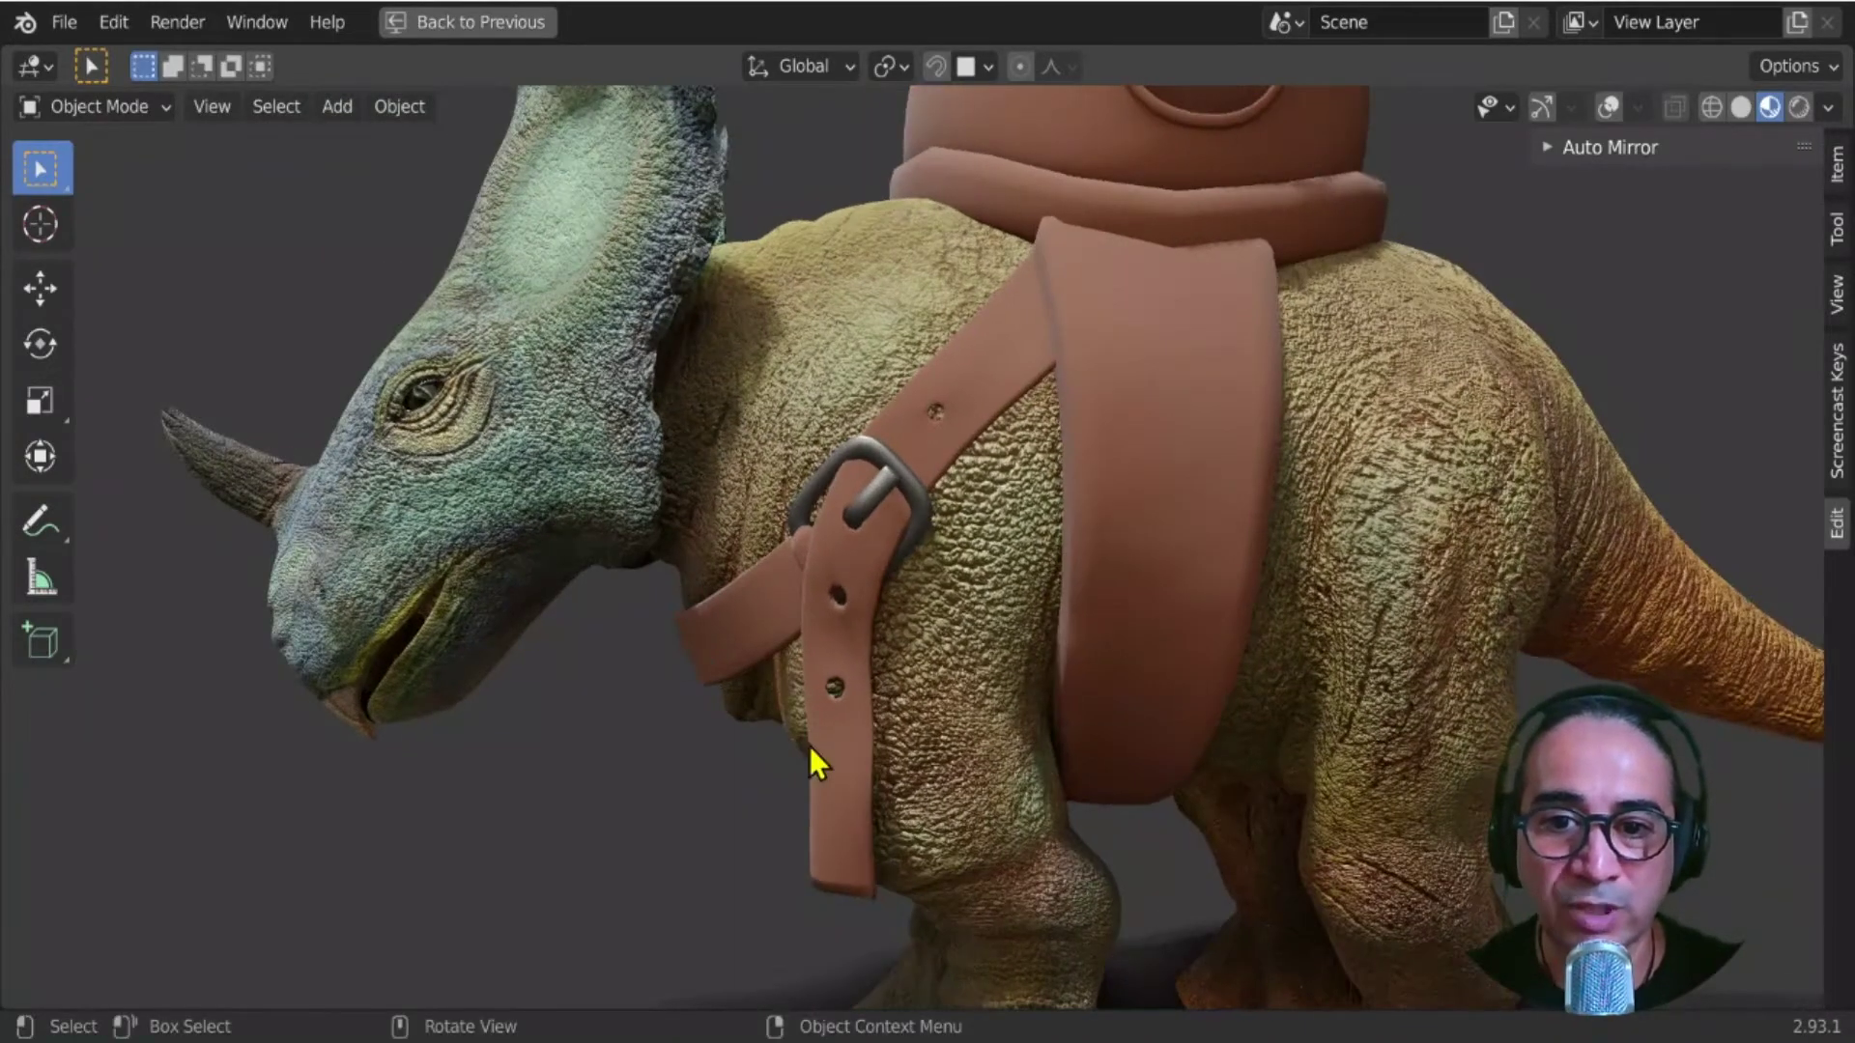
middle_click_drag(813, 646, 838, 583)
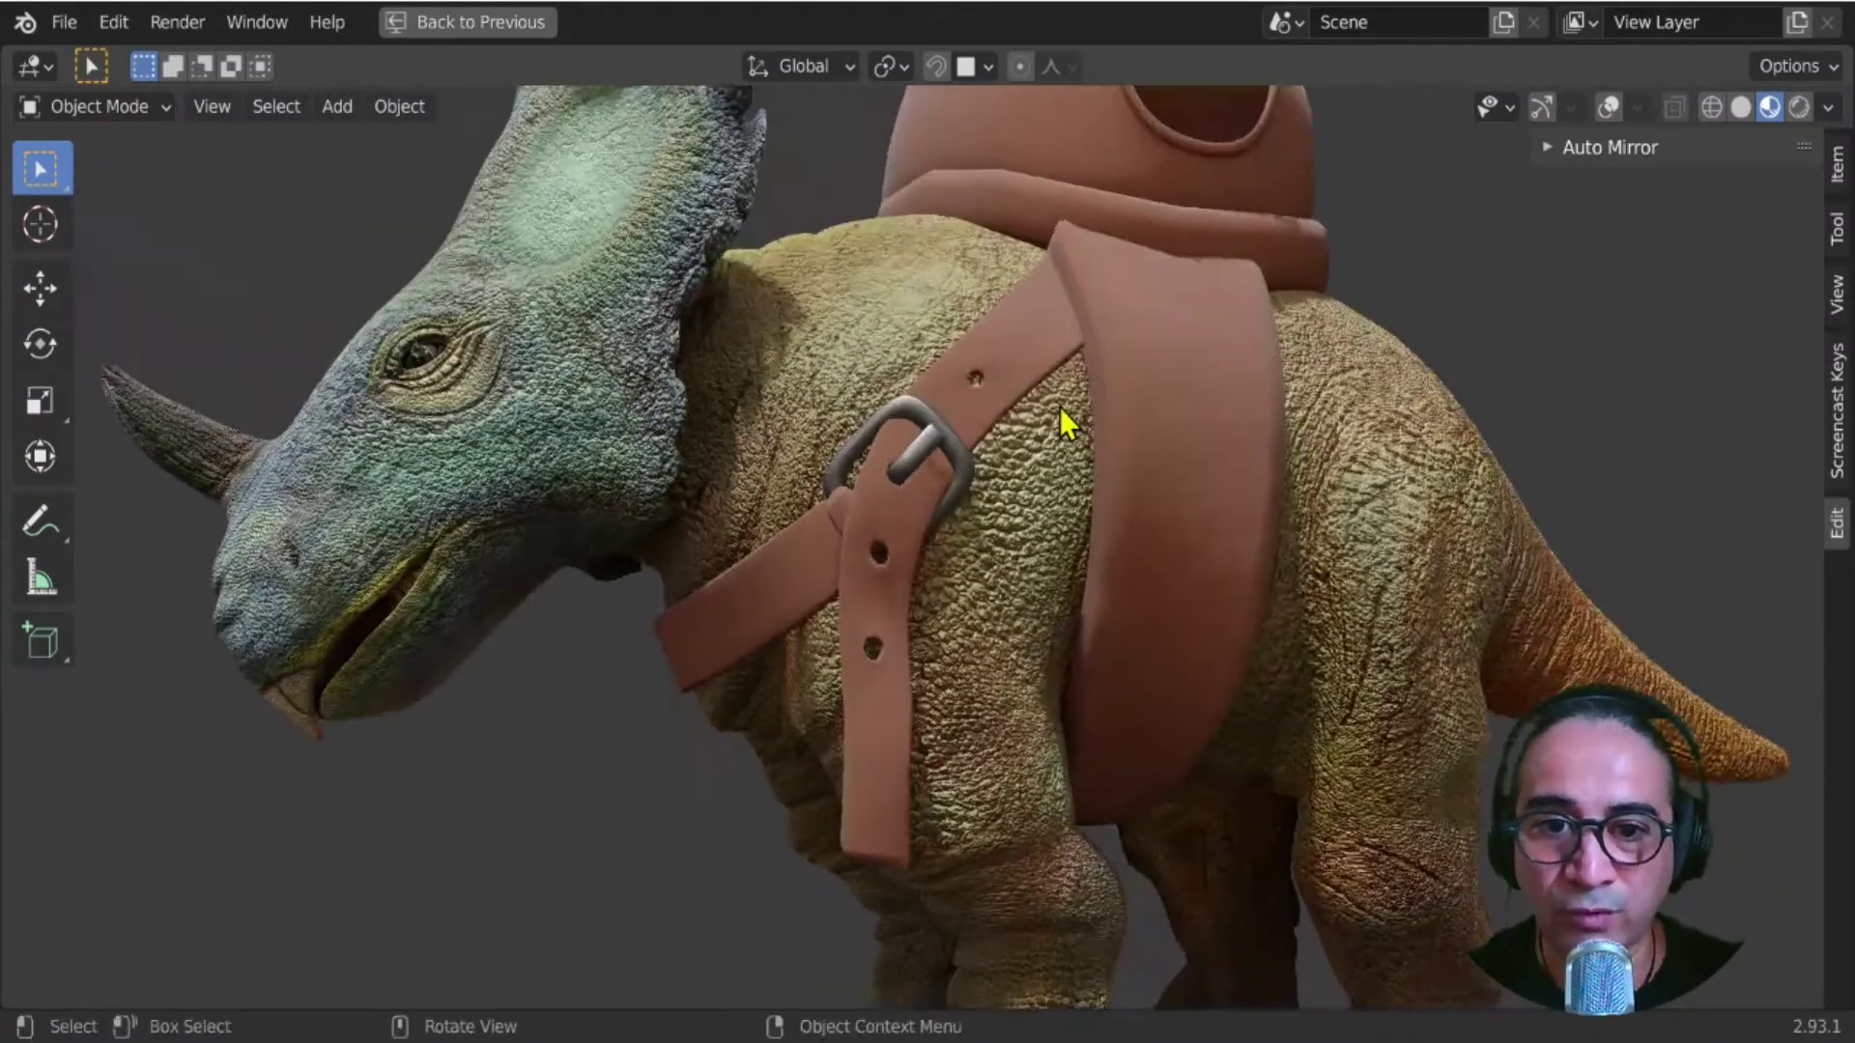
middle_click_drag(1058, 403, 1042, 479)
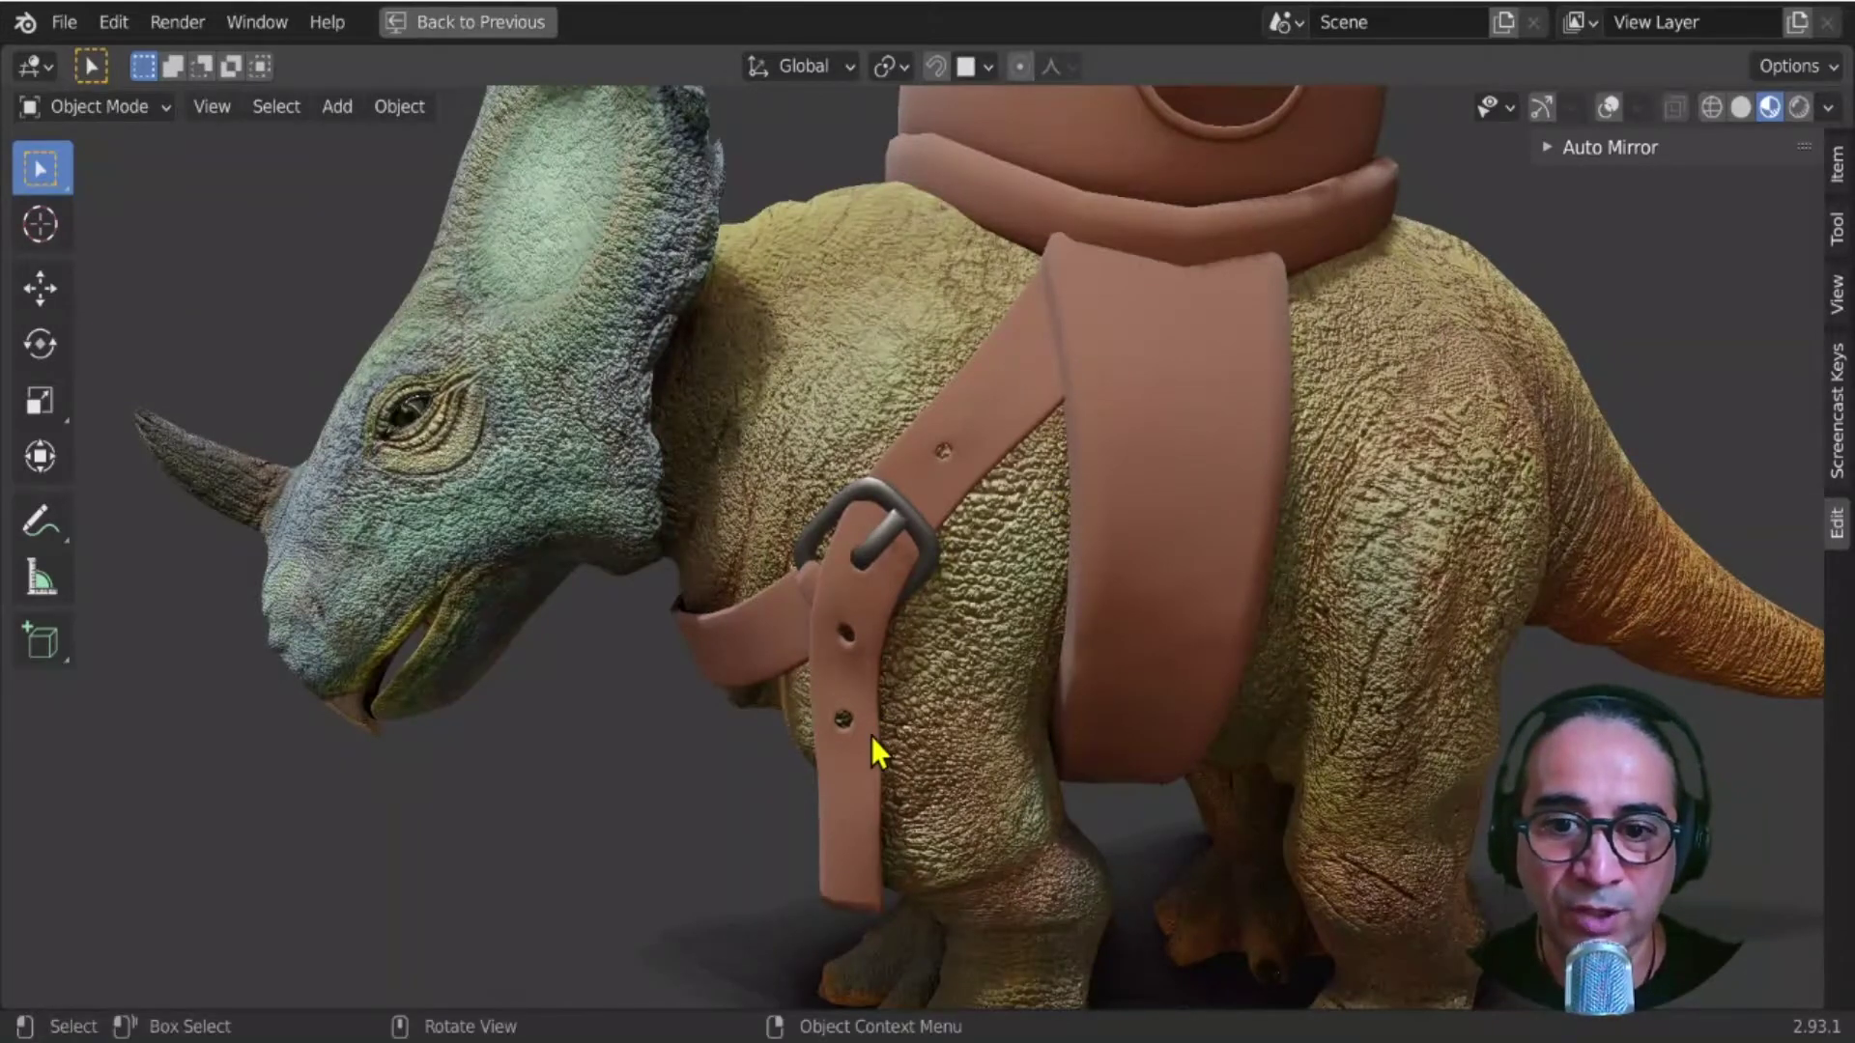
middle_click_drag(787, 721, 831, 647)
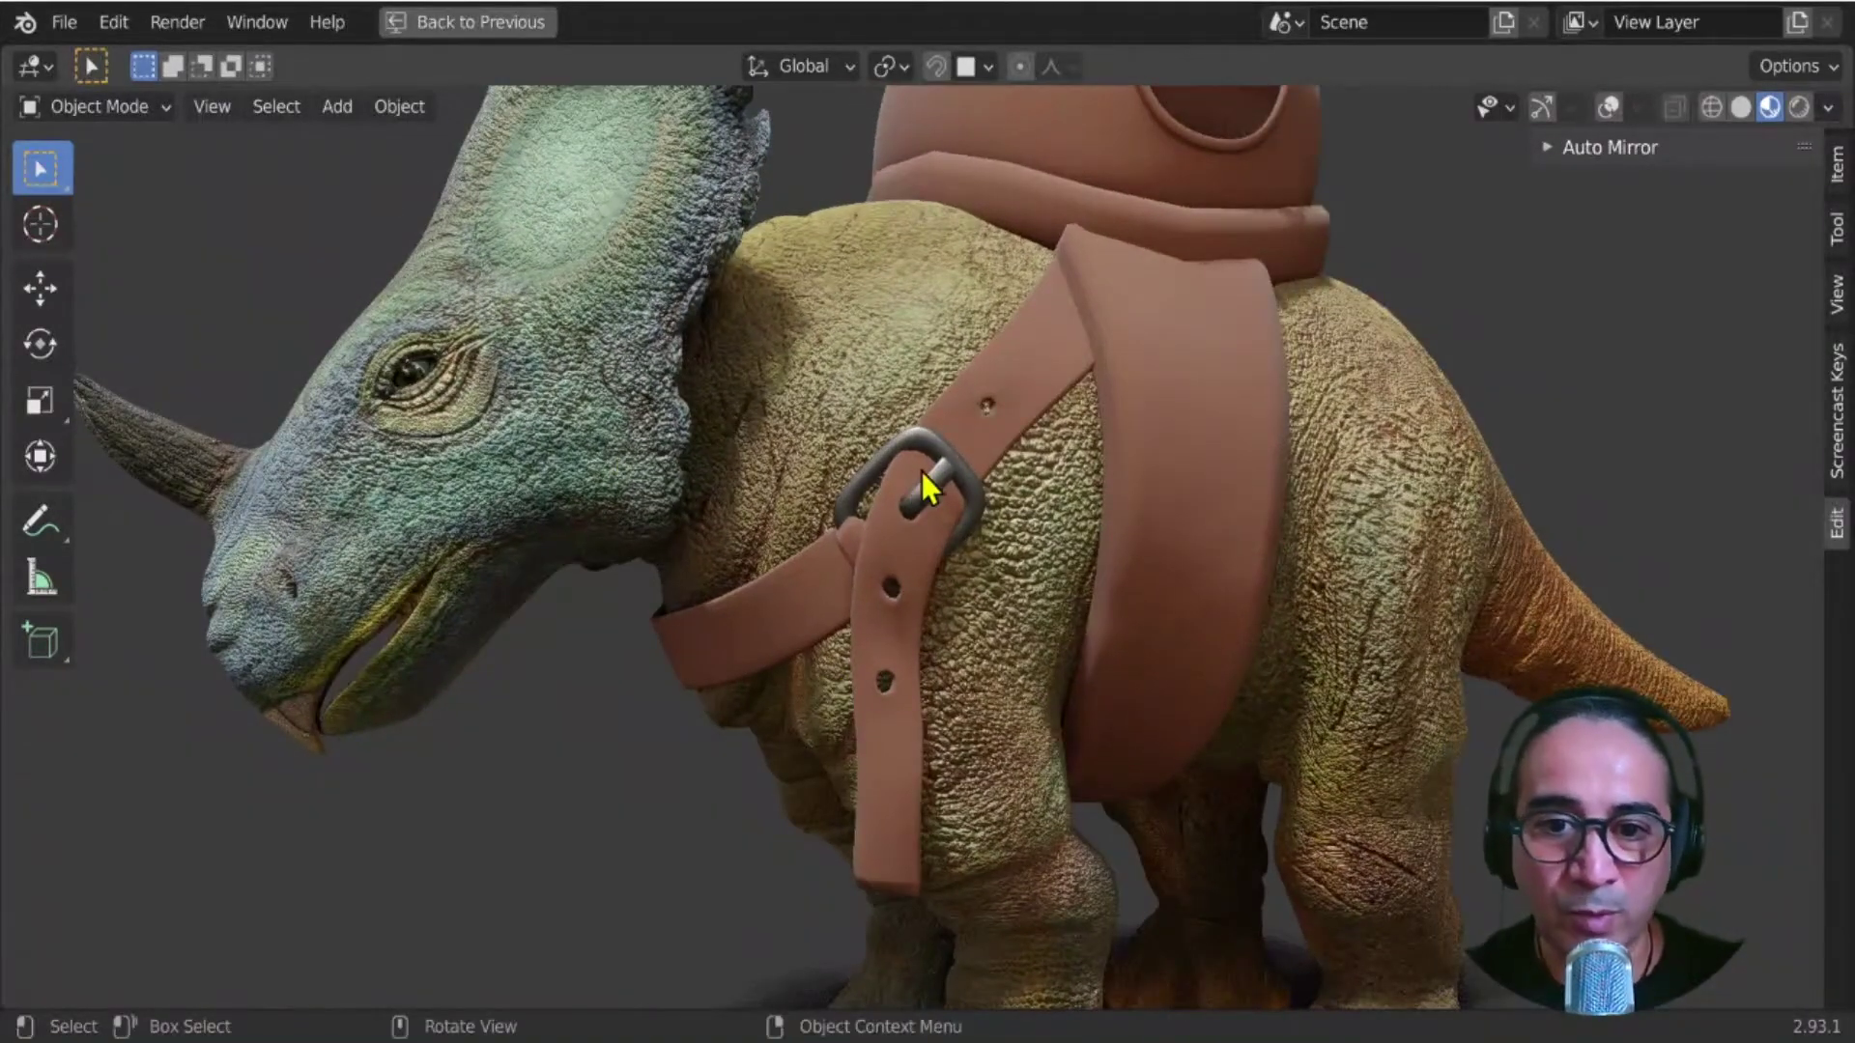
scroll(1067, 663, "down", 1)
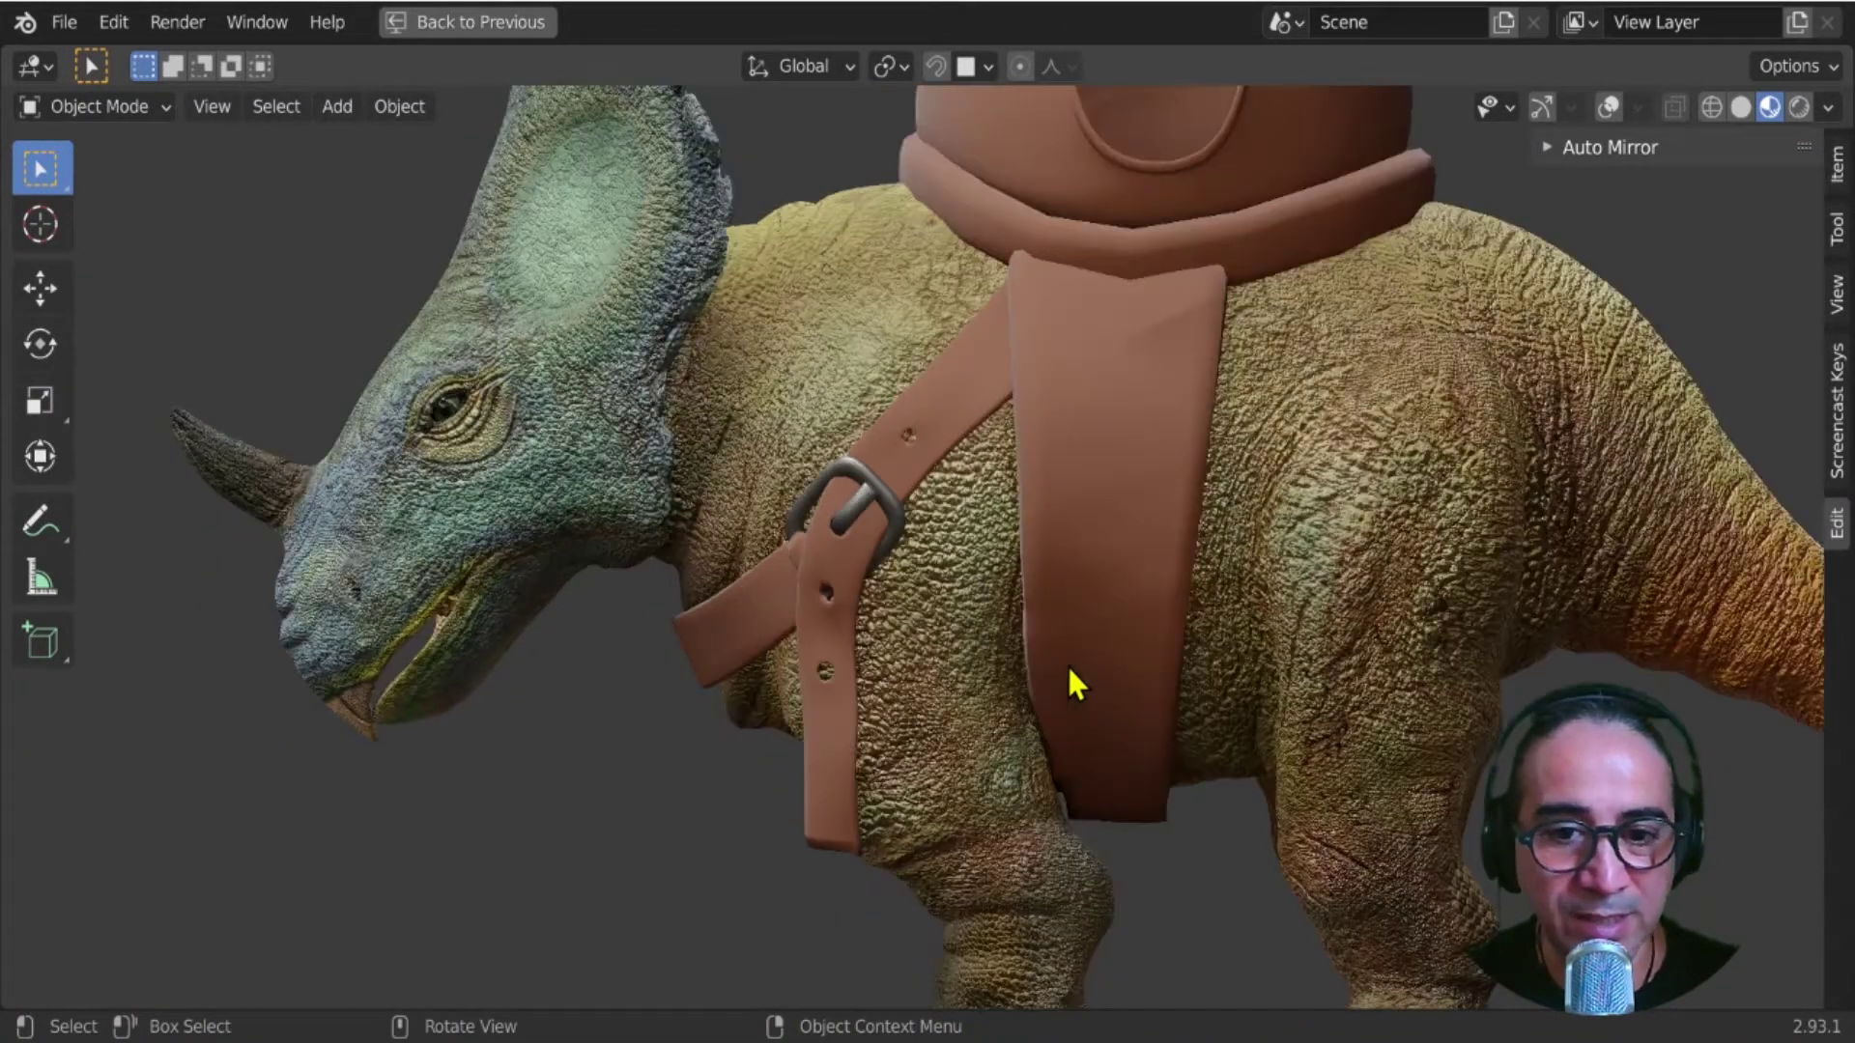
scroll(1064, 663, "down", 5)
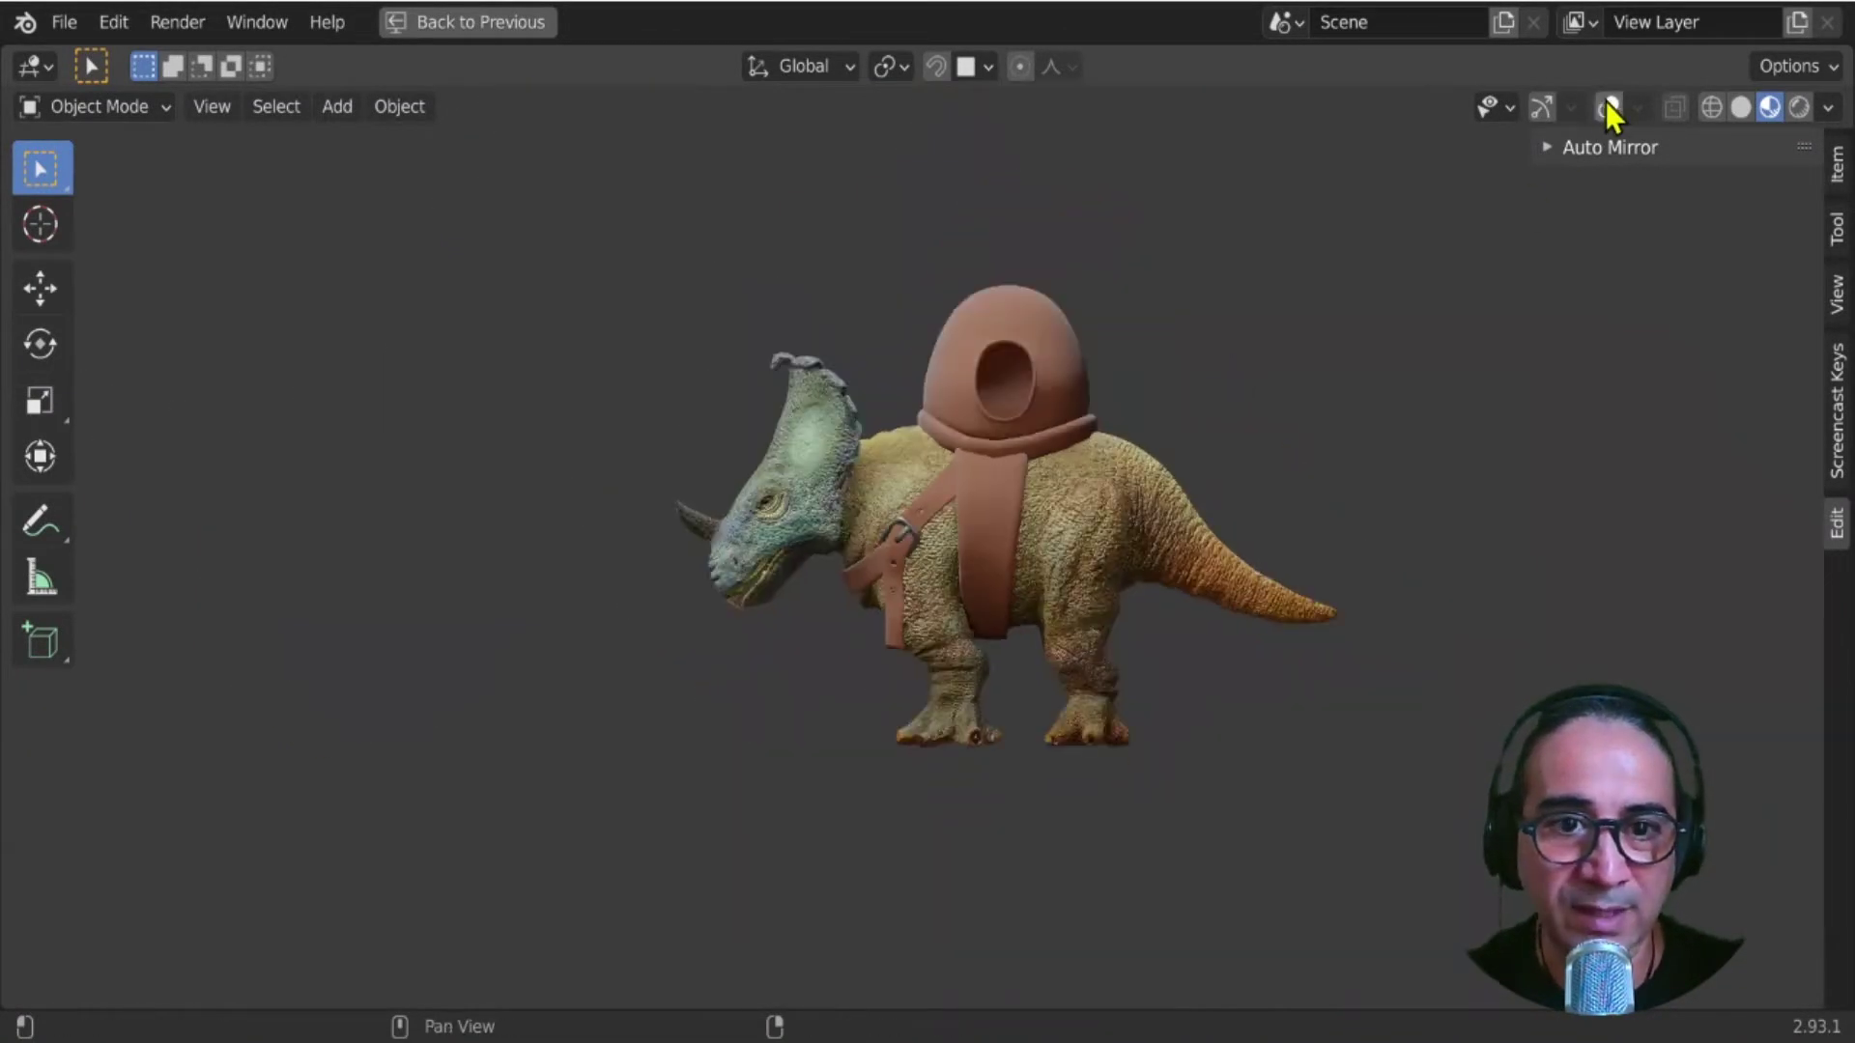
- Turn on the viewport overlays and move the reference drawing about 1.47 m along Y towards the dinosaur's tail
left_click(1607, 106)
scroll(995, 688, "up", 6)
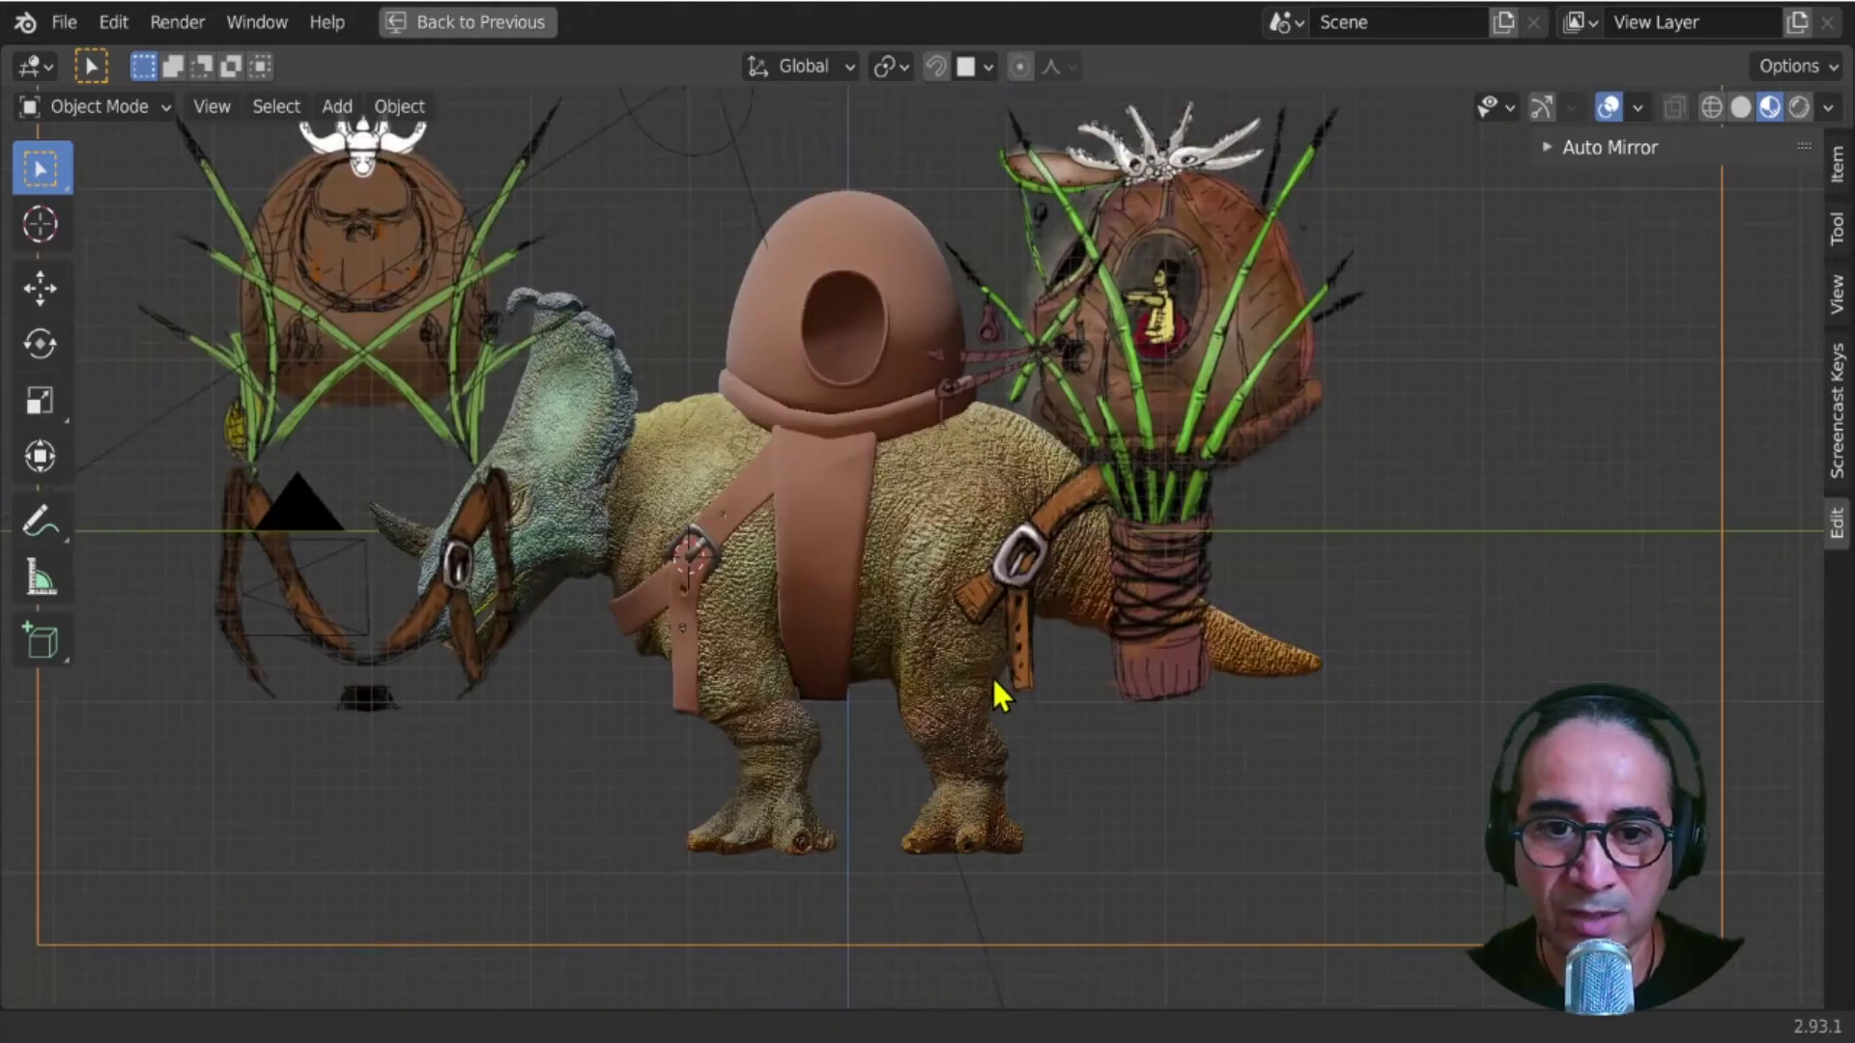
scroll(976, 570, "down", 3)
key("g")
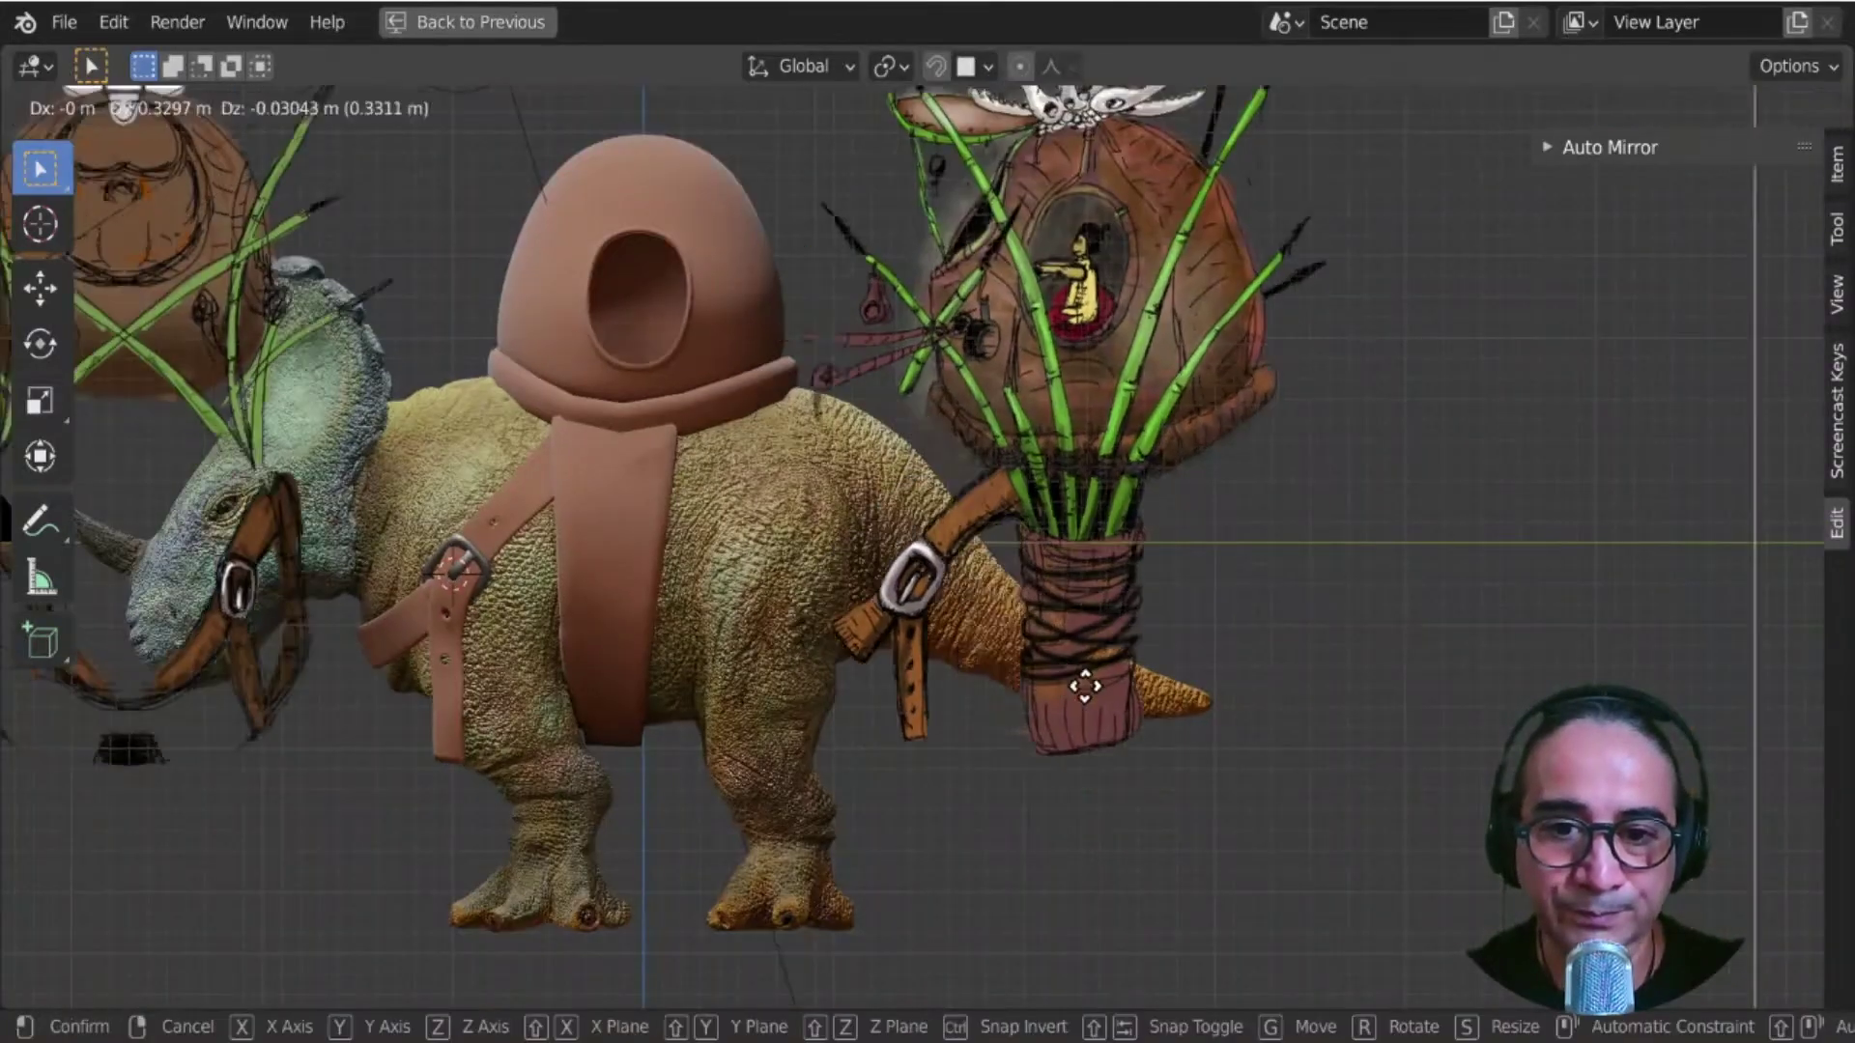
left_click(1208, 673)
scroll(923, 638, "down", 3)
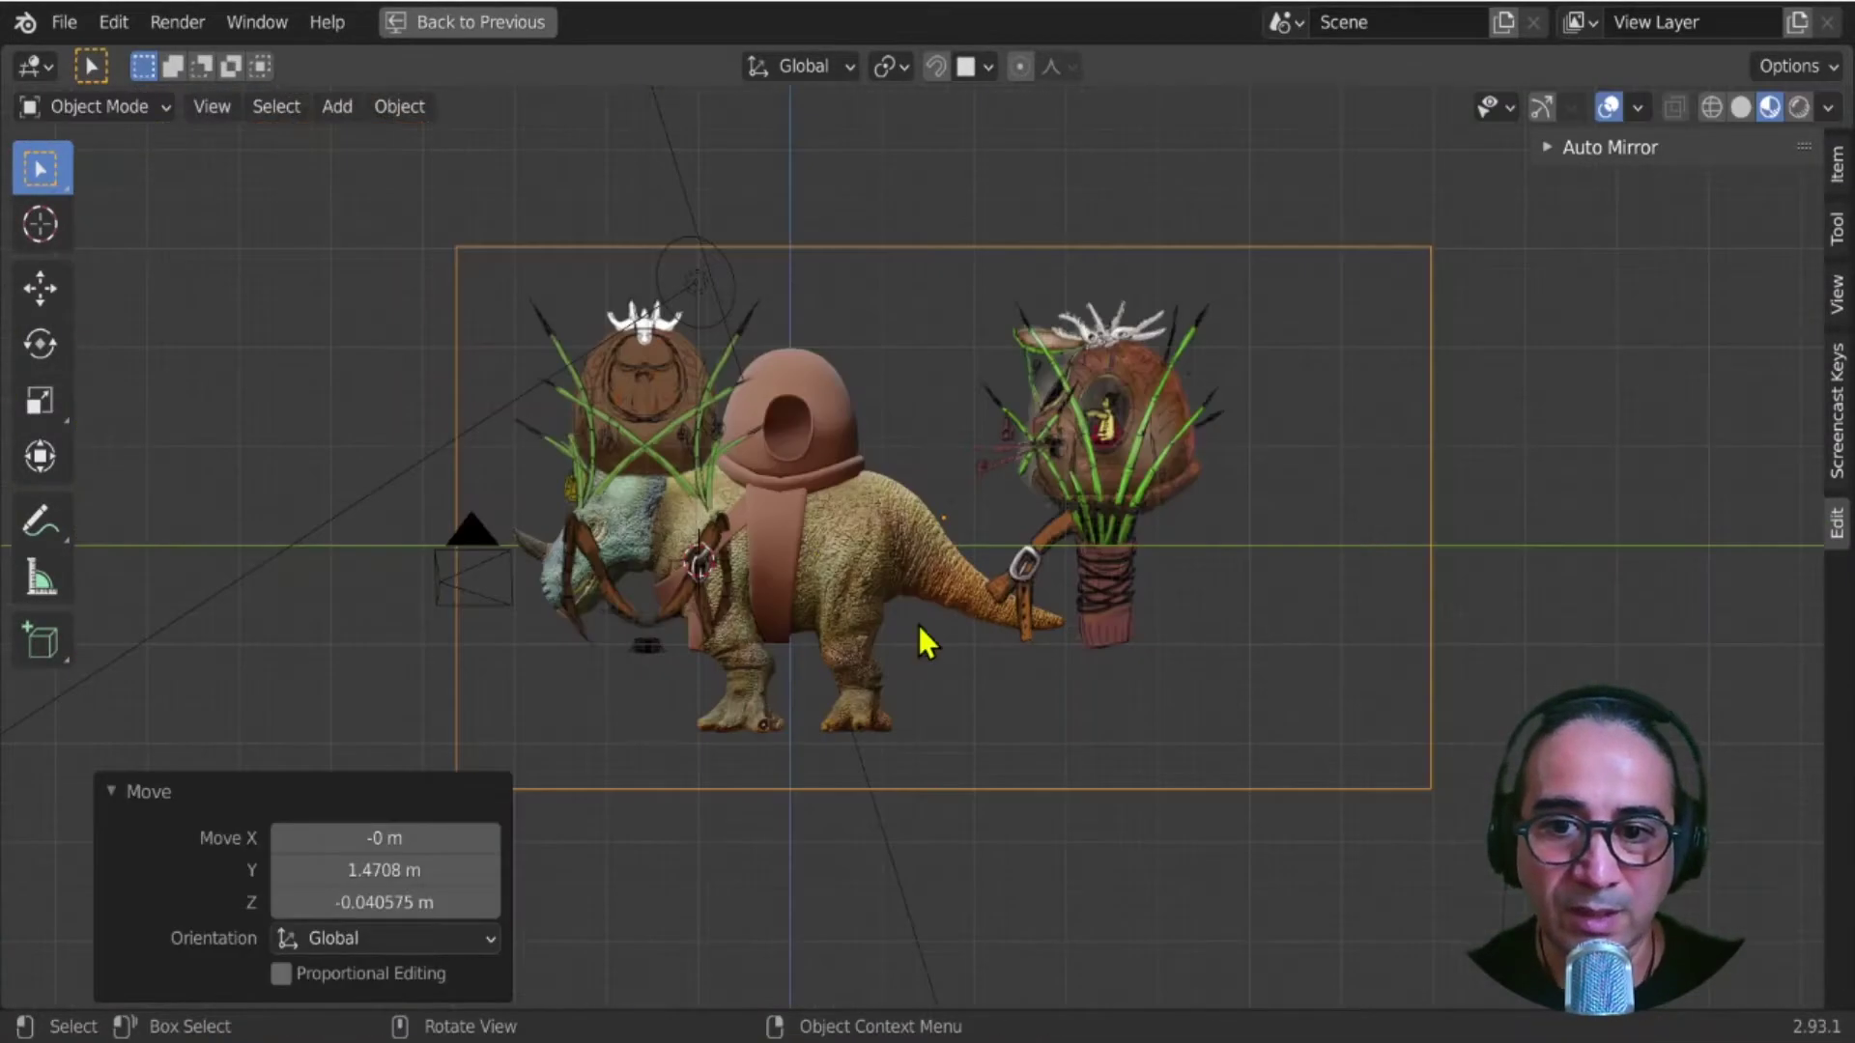
- Examine the sketched strap and buckle in the reference drawing beside the tail and compare them with the modelled harness
left_click(764, 518)
scroll(1159, 696, "up", 6)
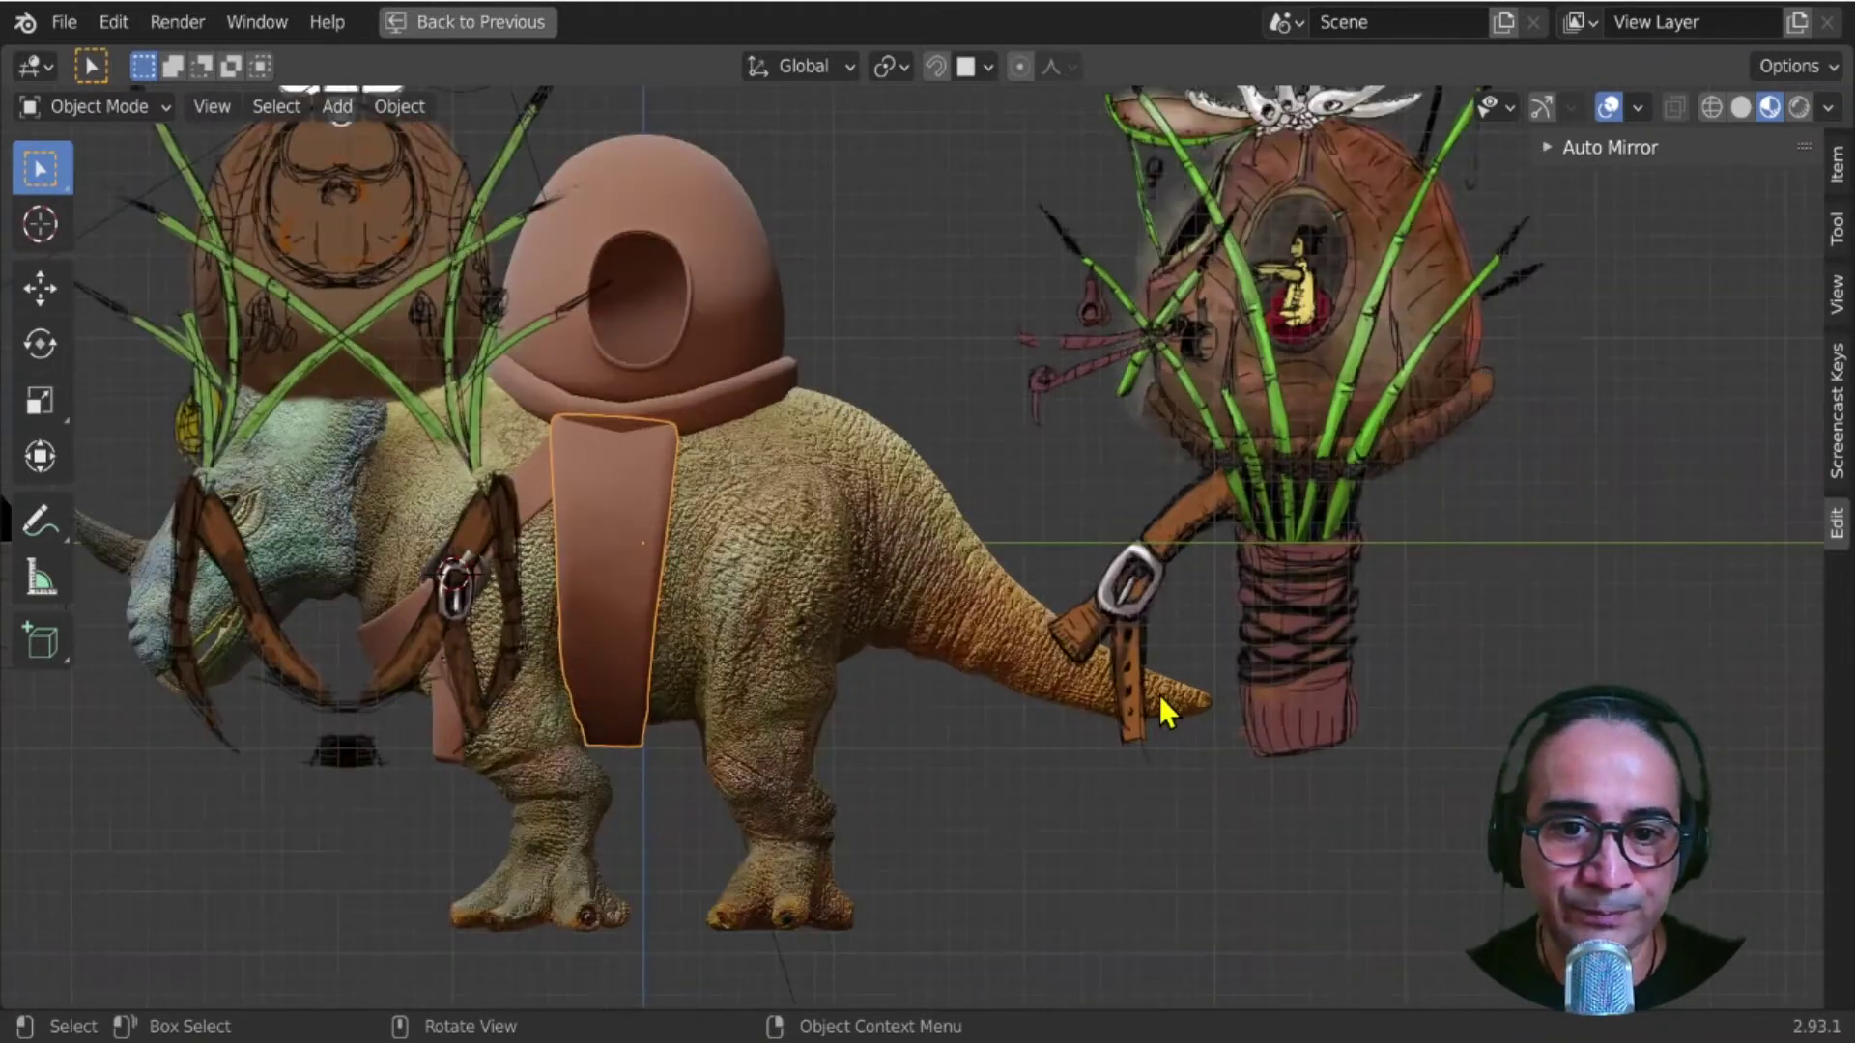
middle_click_drag(966, 671, 778, 692, "shift")
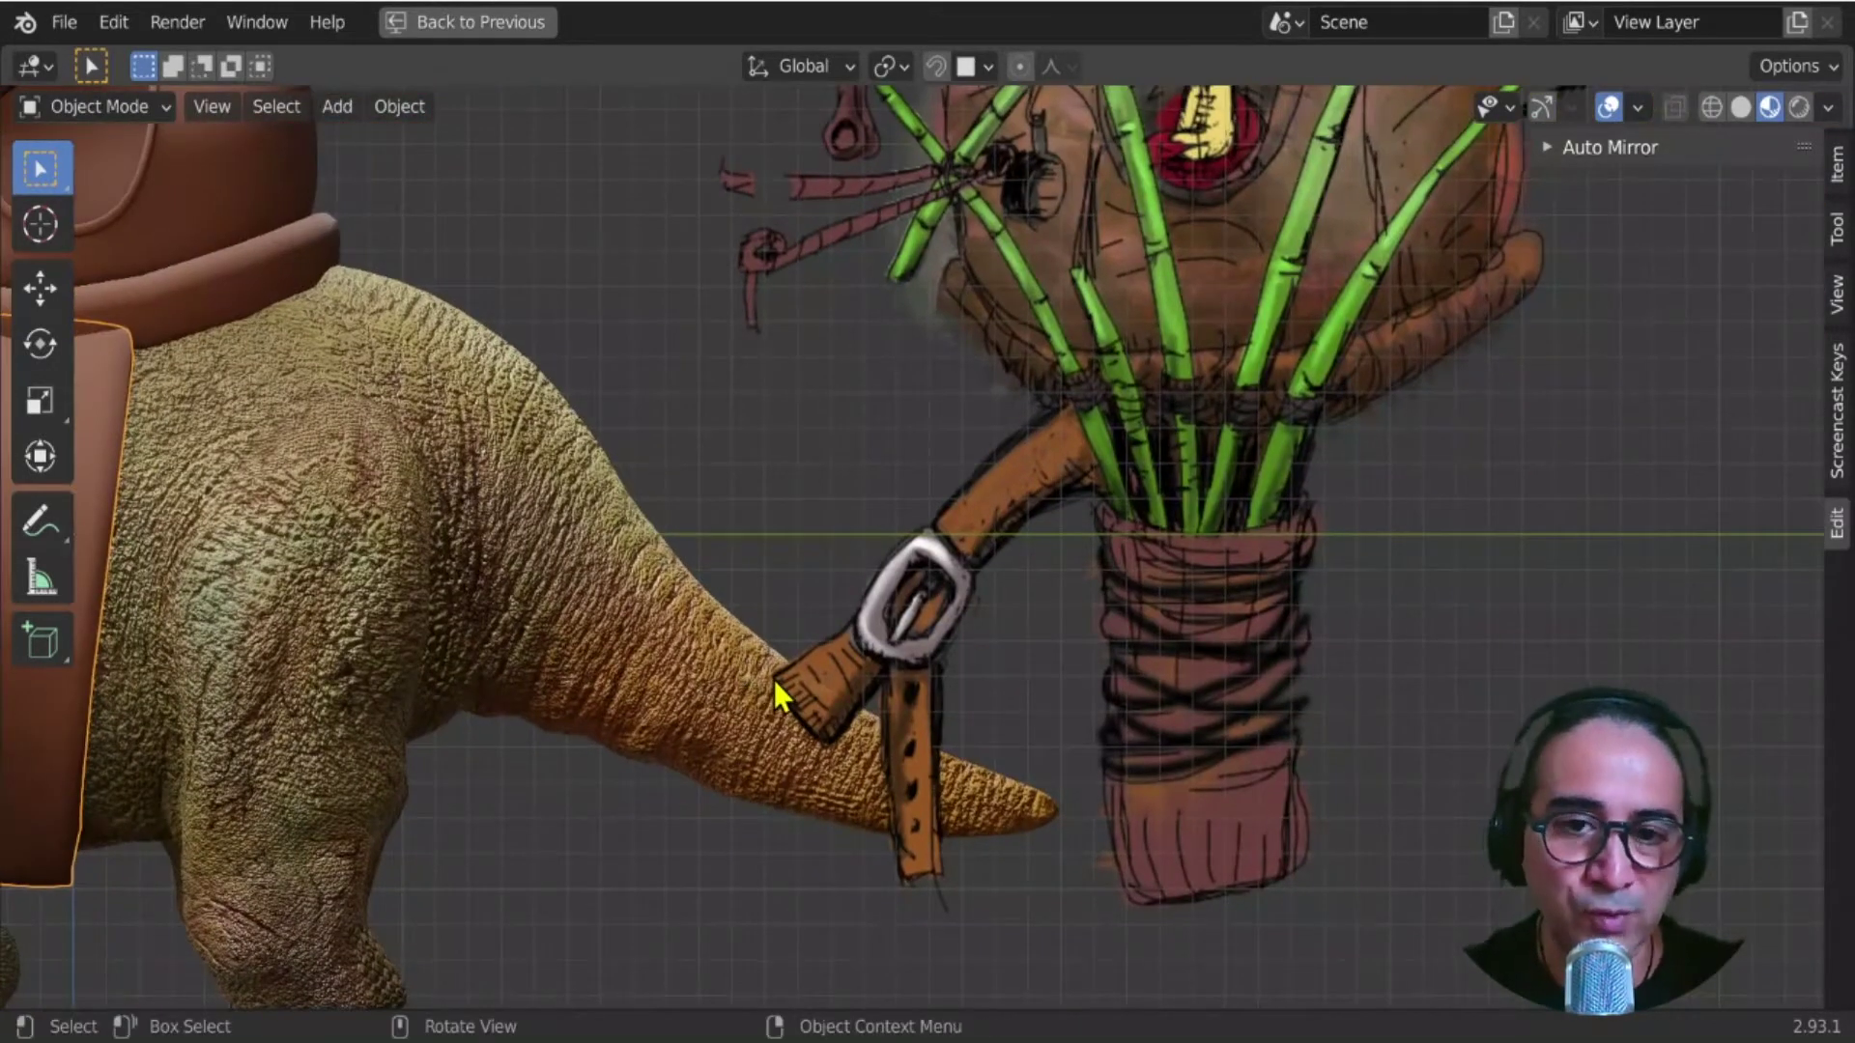
scroll(928, 561, "up", 3)
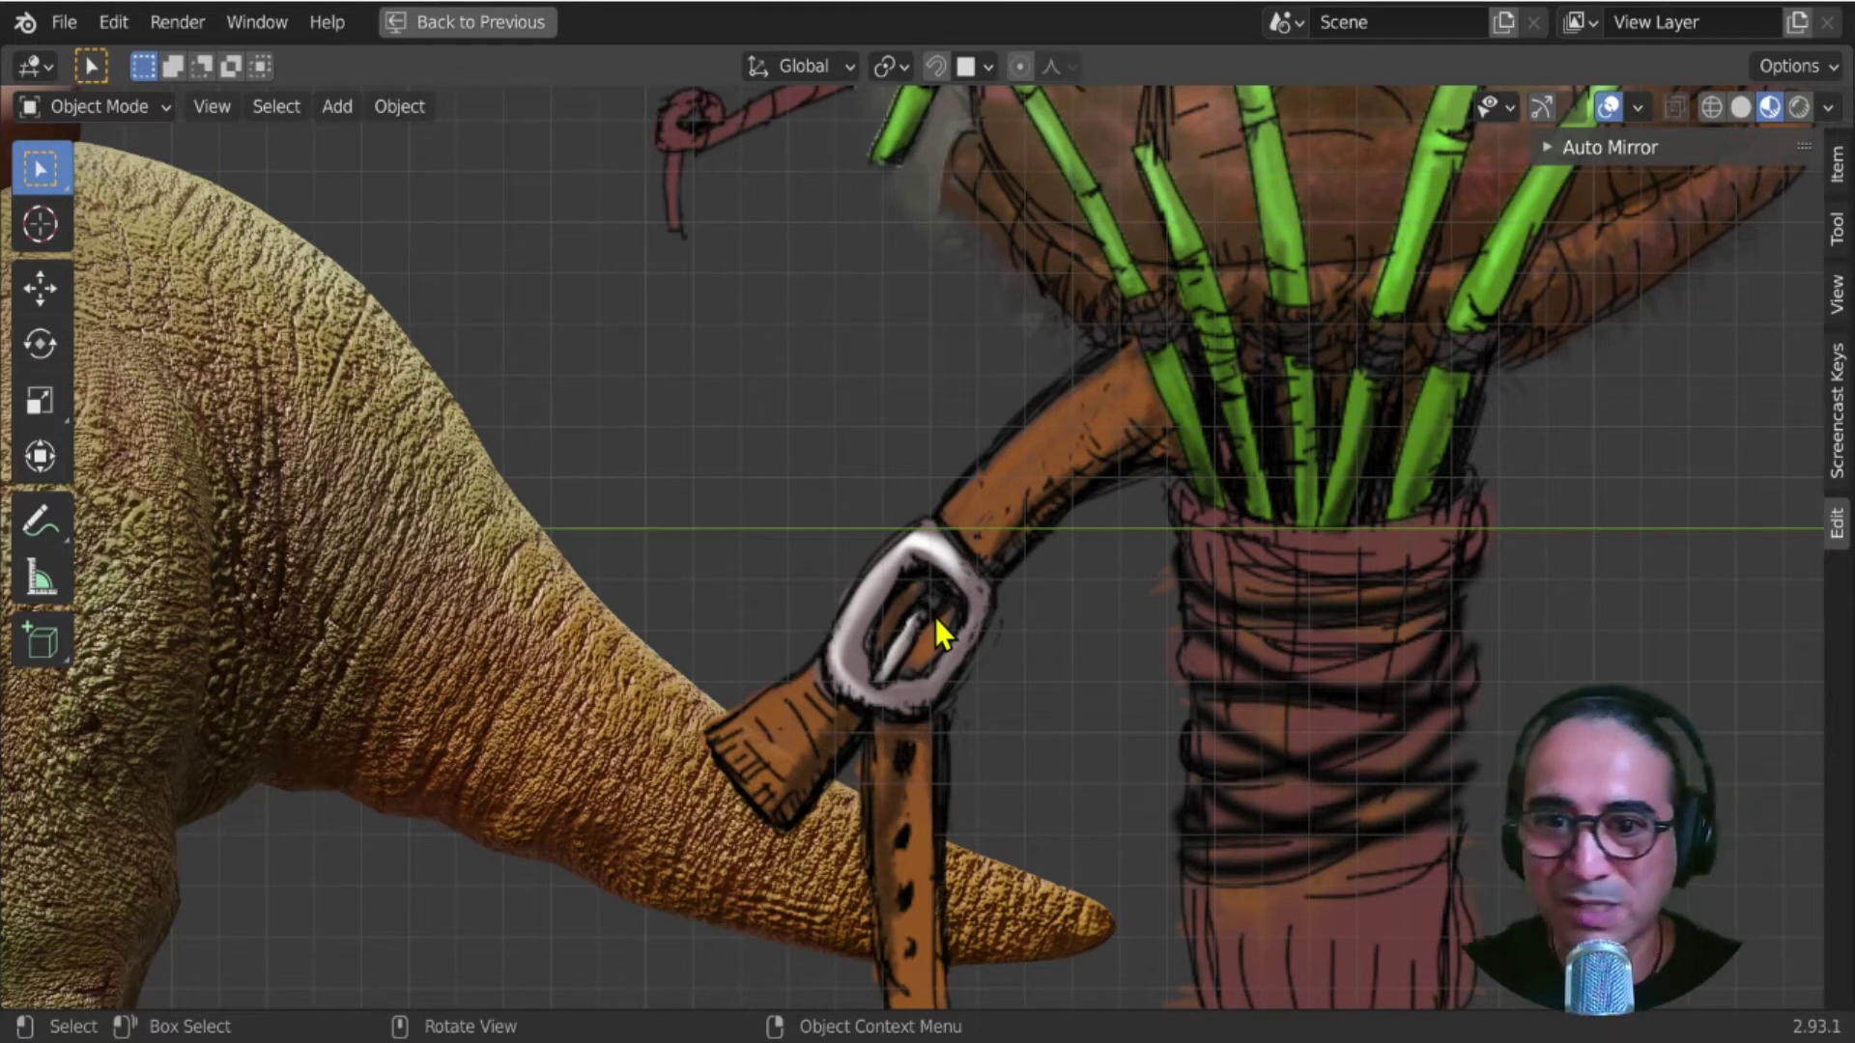
scroll(935, 617, "down", 3)
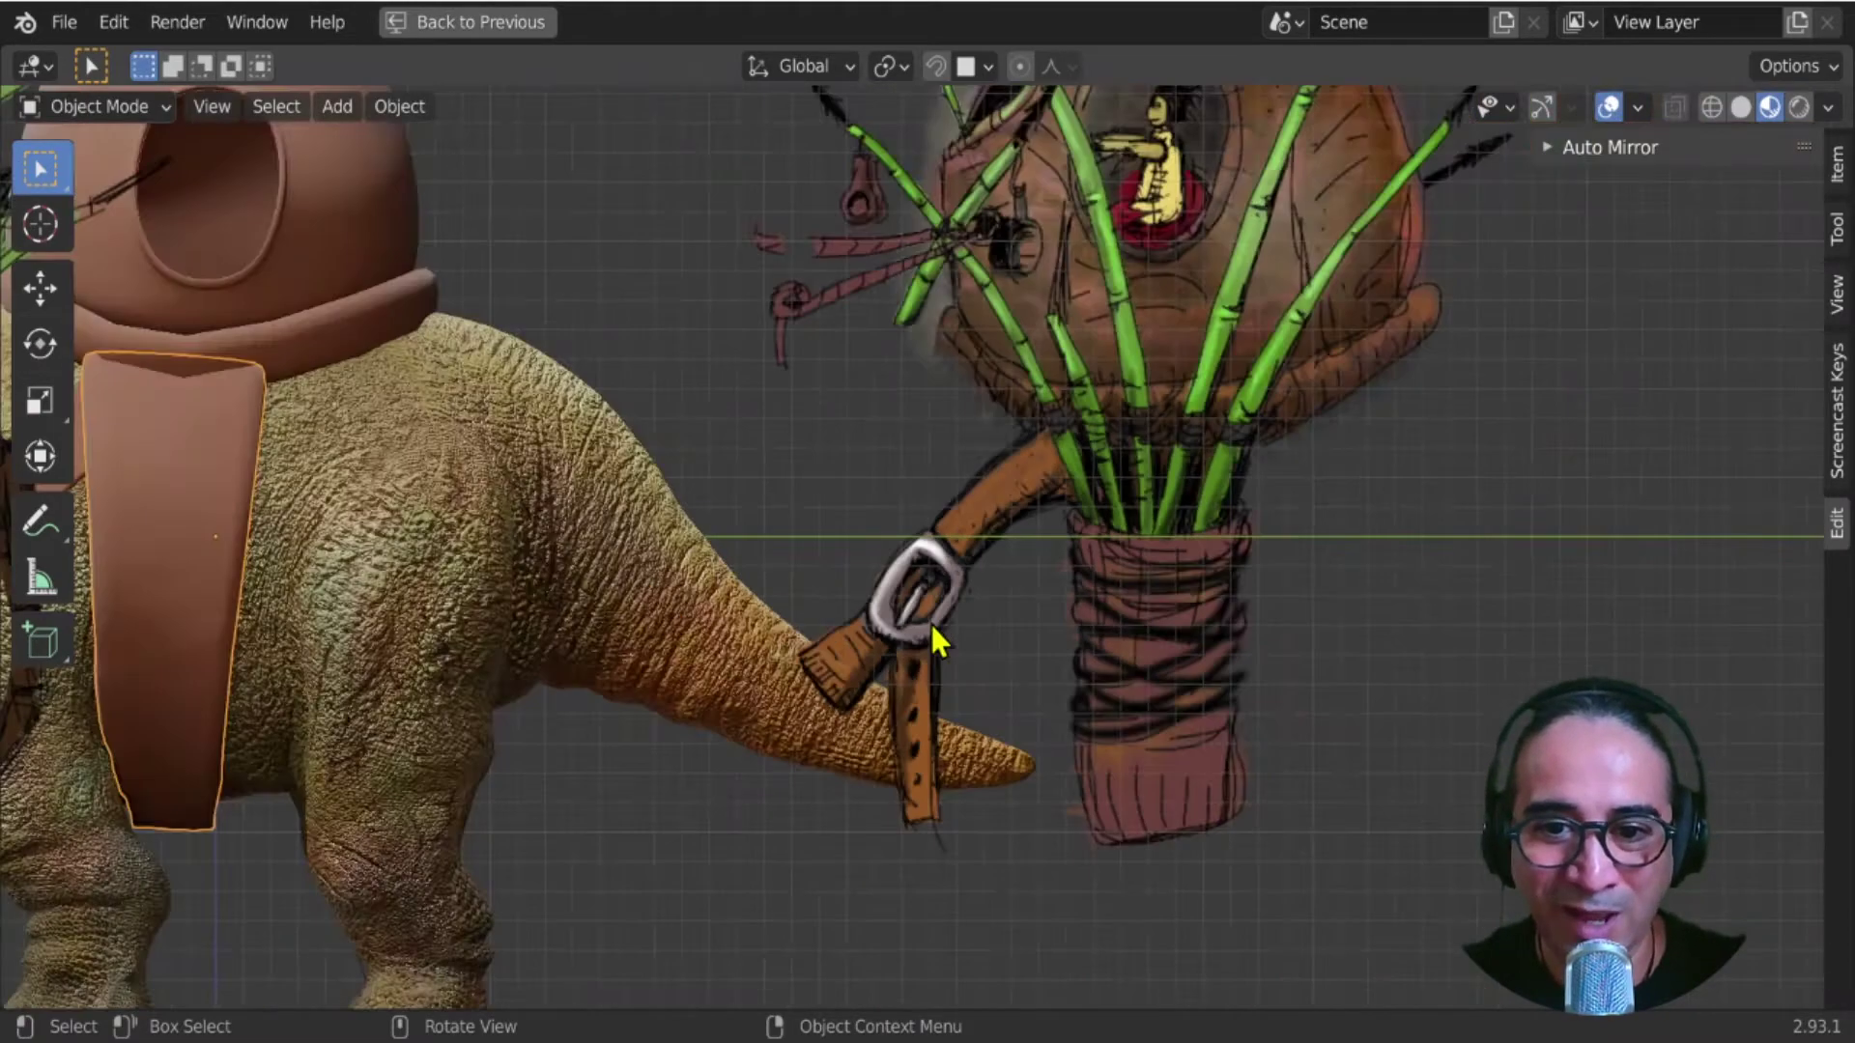
middle_click_drag(602, 653, 1091, 762, "shift")
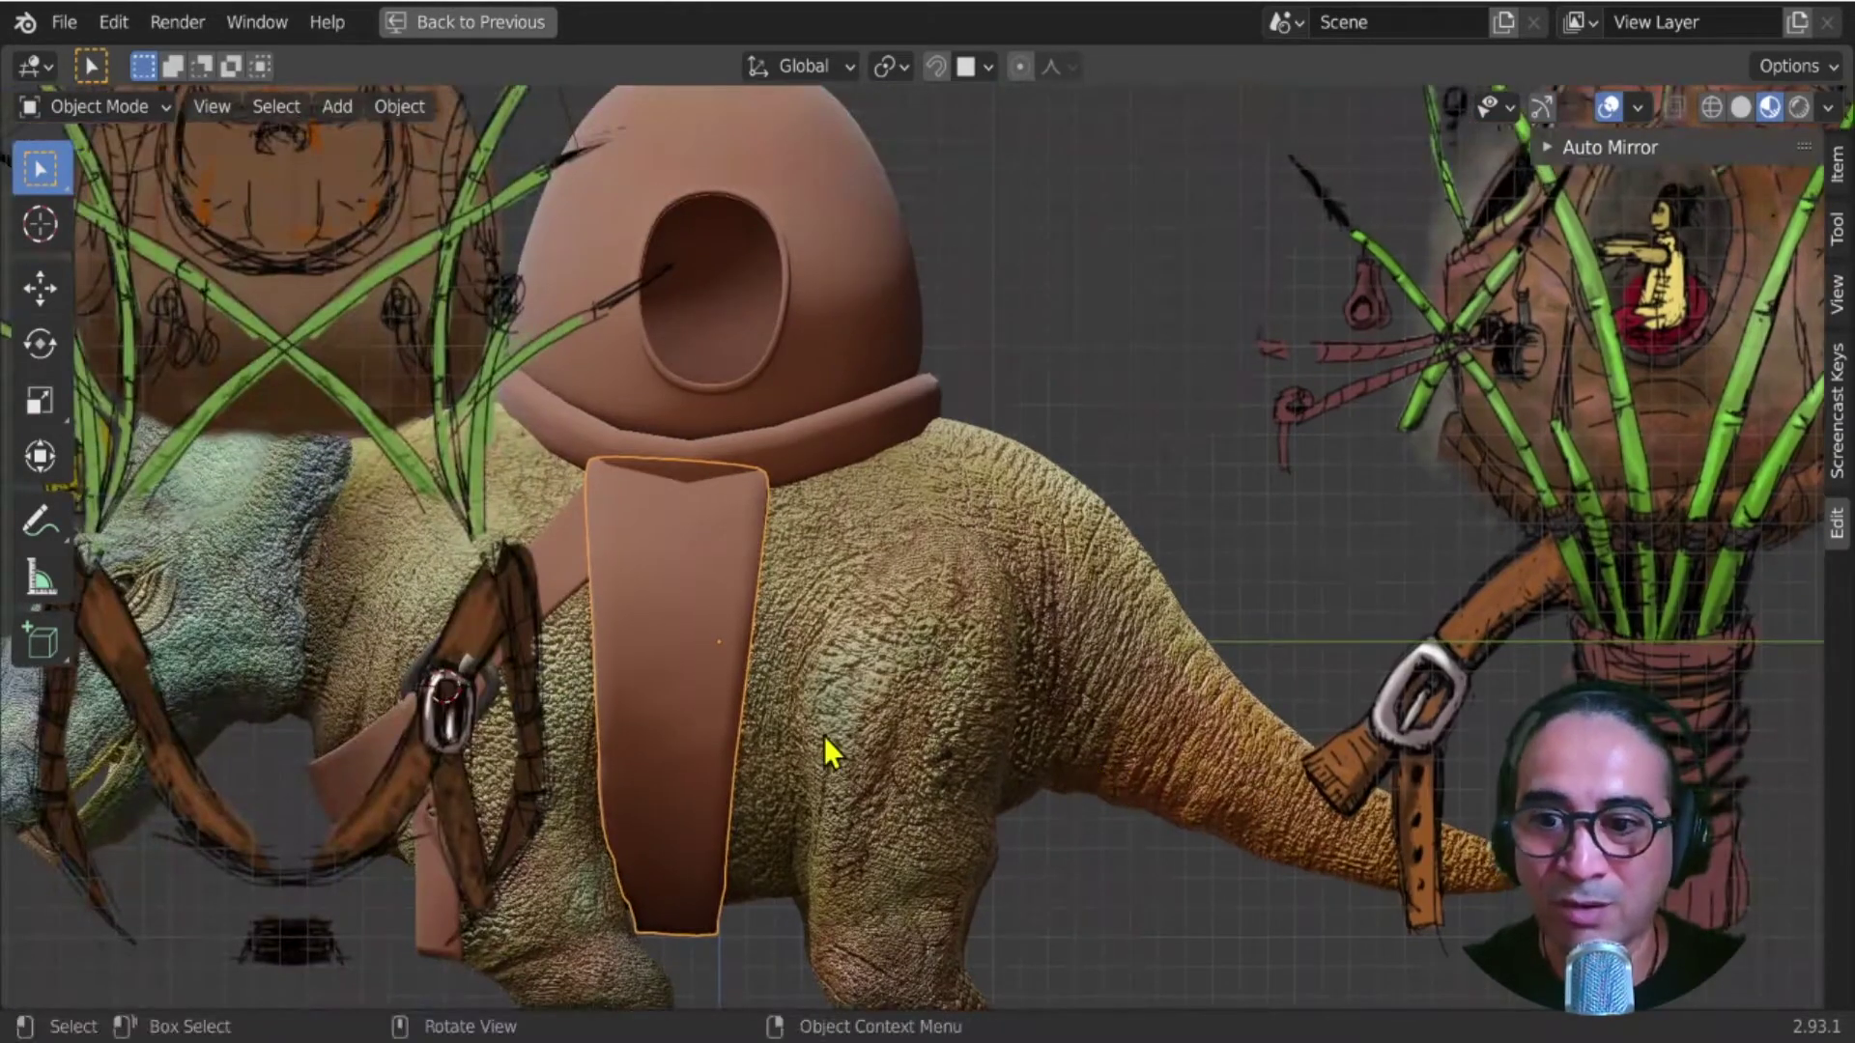
scroll(832, 522, "down", 2)
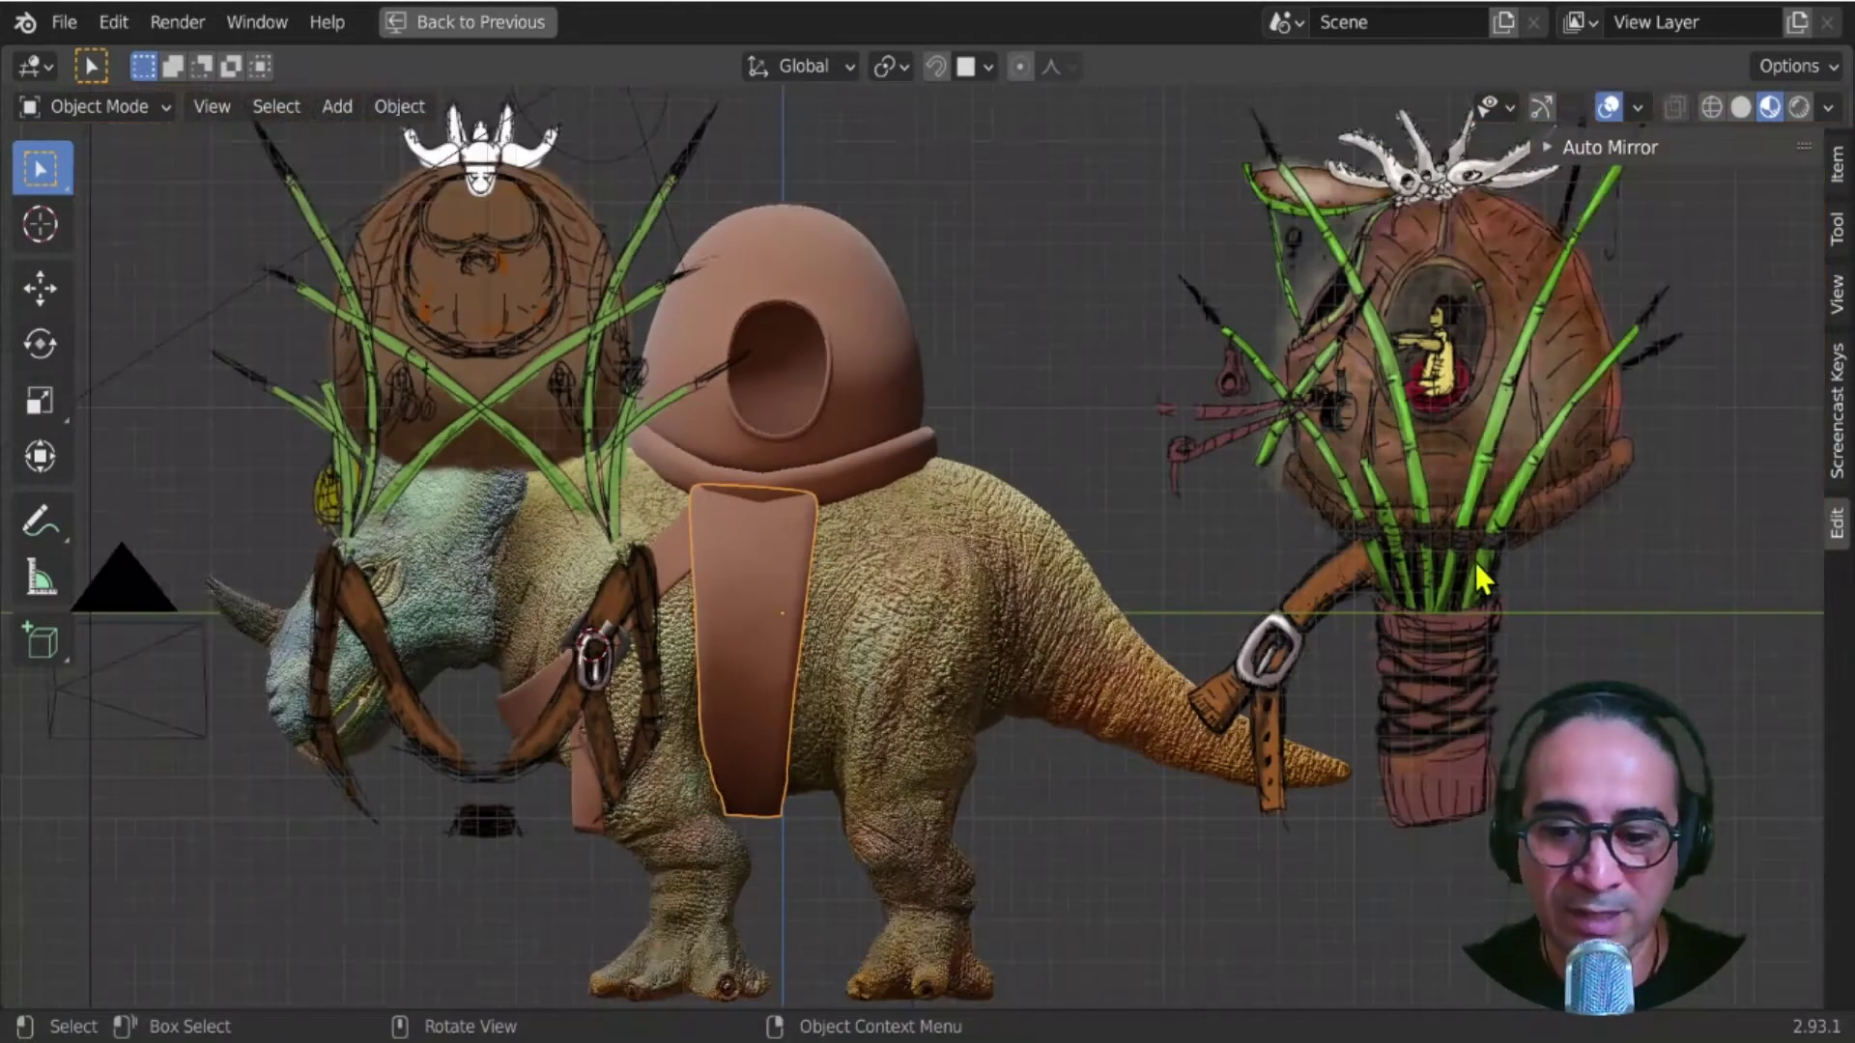
scroll(1475, 583, "down", 2)
- Move the reference drawing about -3.55 m along Y so its sketched buckle strap lies over the modelled chest strap
key("g")
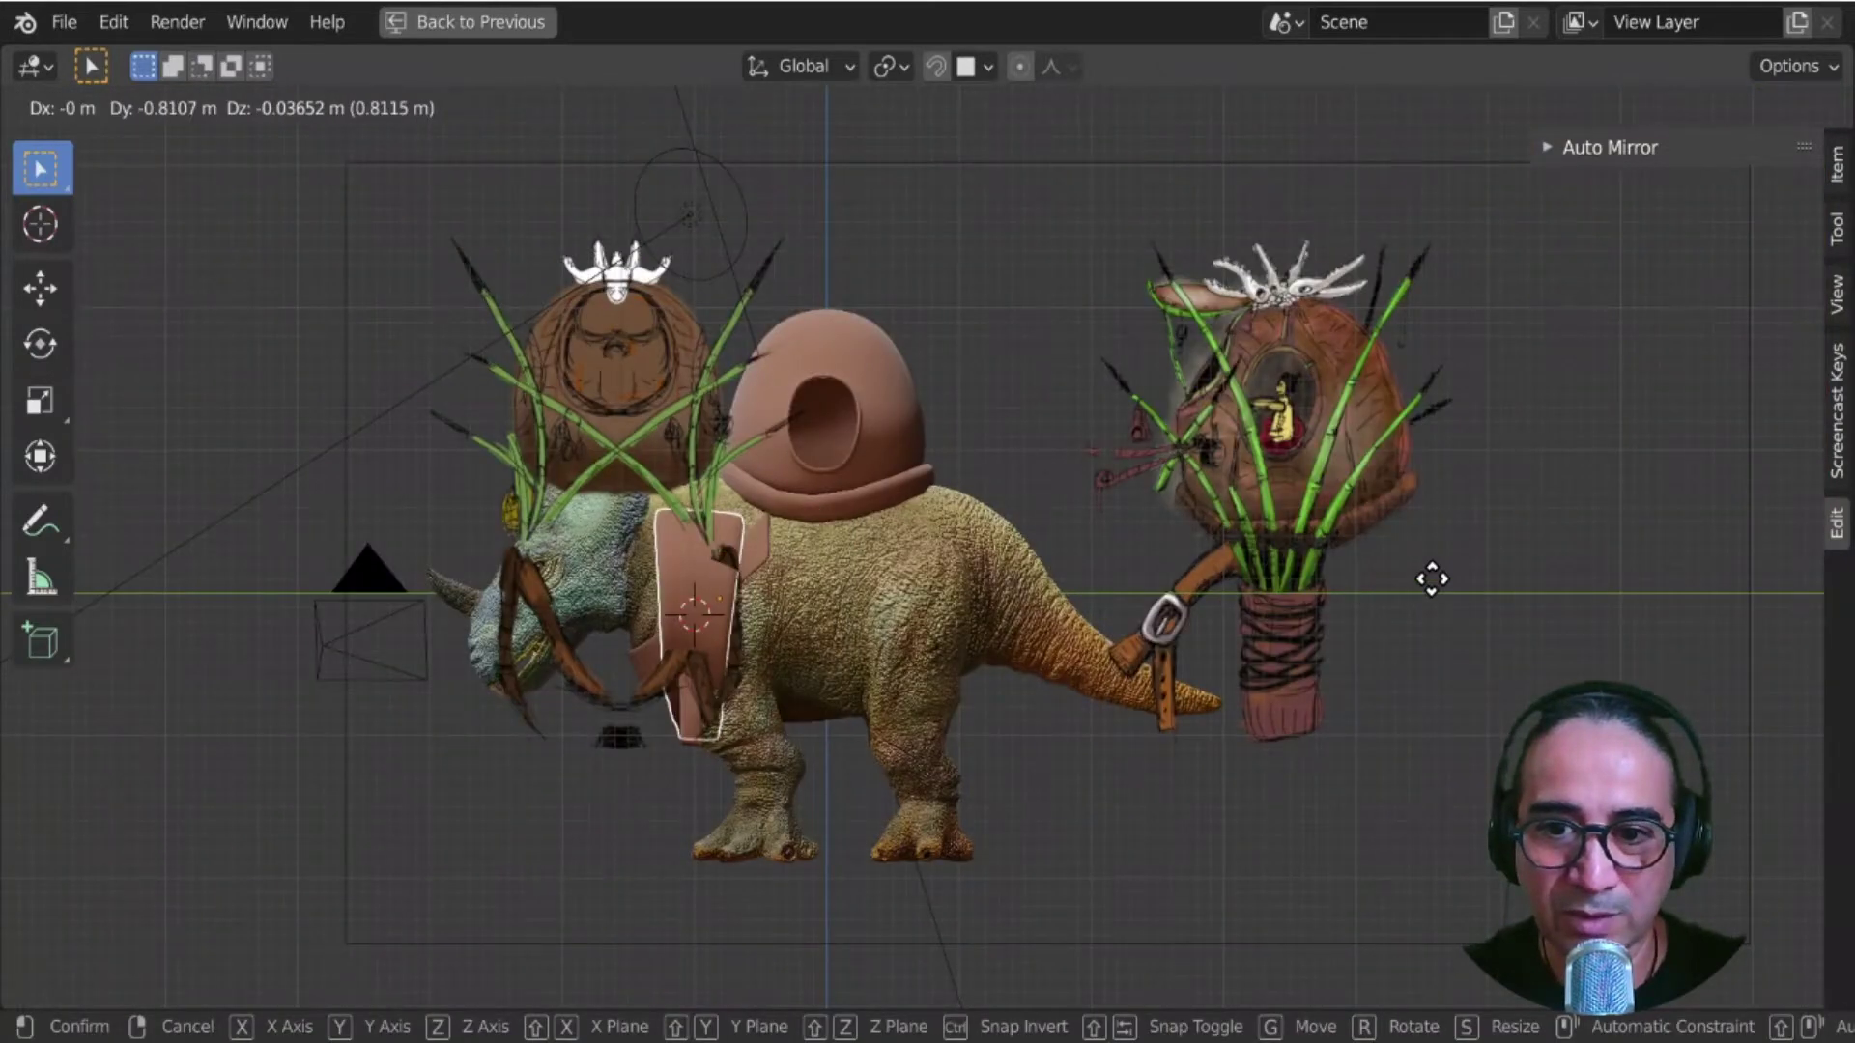
key("Escape")
left_click(1418, 493)
key("g")
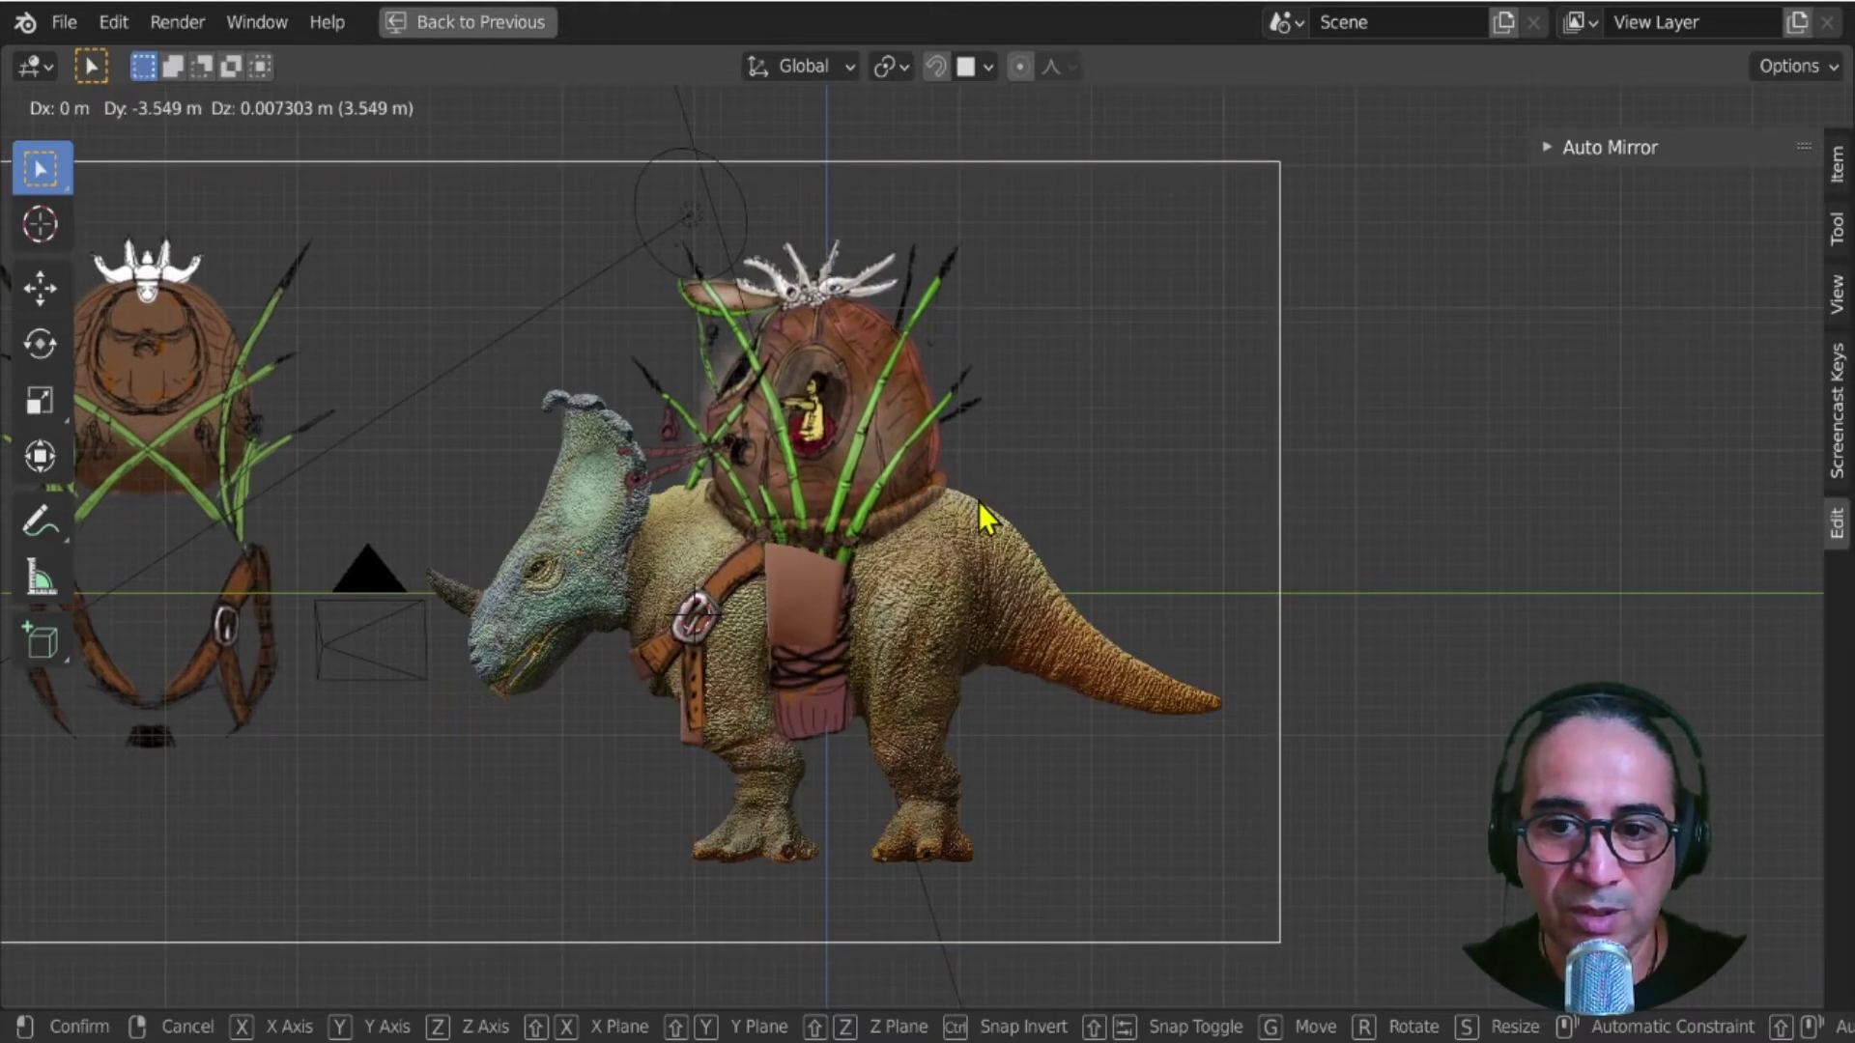
left_click(977, 501)
scroll(947, 671, "up", 5)
middle_click_drag(947, 670, 1493, 519, "shift")
- Move the reference drawing about -2 m along Y, beyond the dinosaur's head, to uncover the modelled straps
key("g")
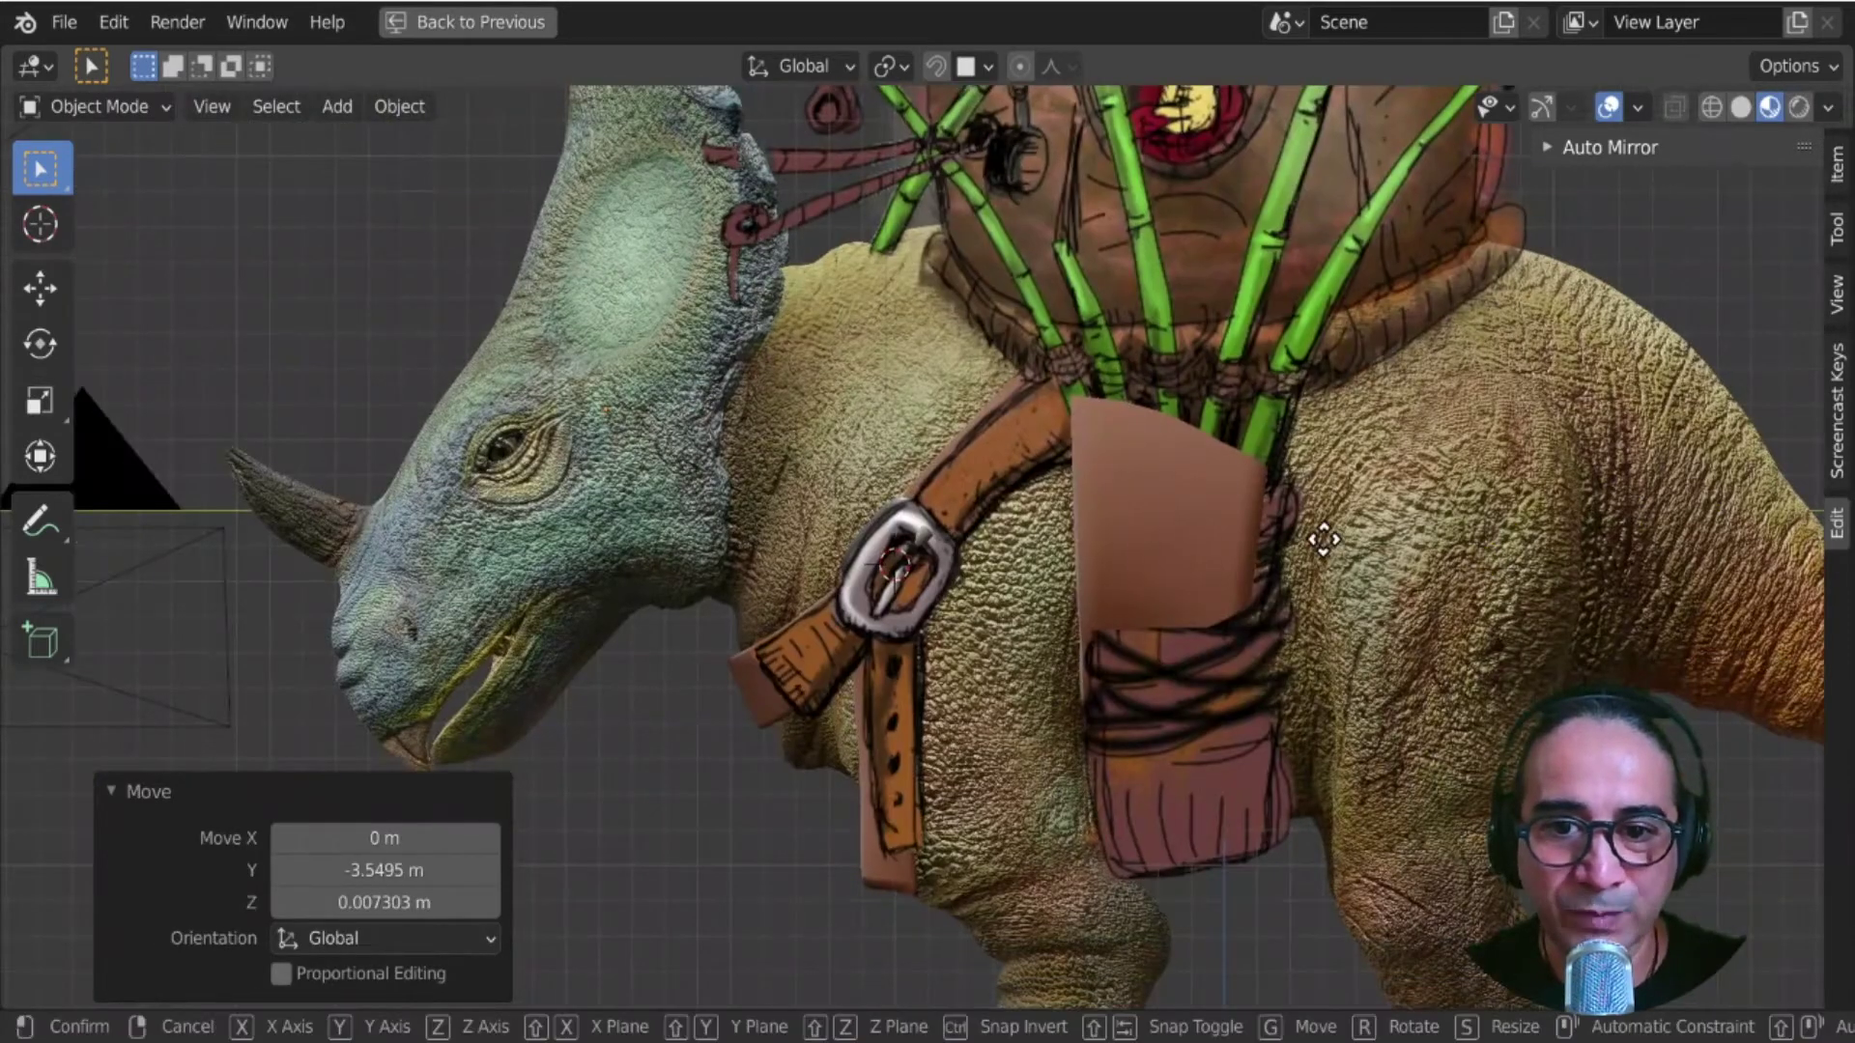
left_click(806, 526)
middle_click_drag(1082, 503, 1560, 438, "shift")
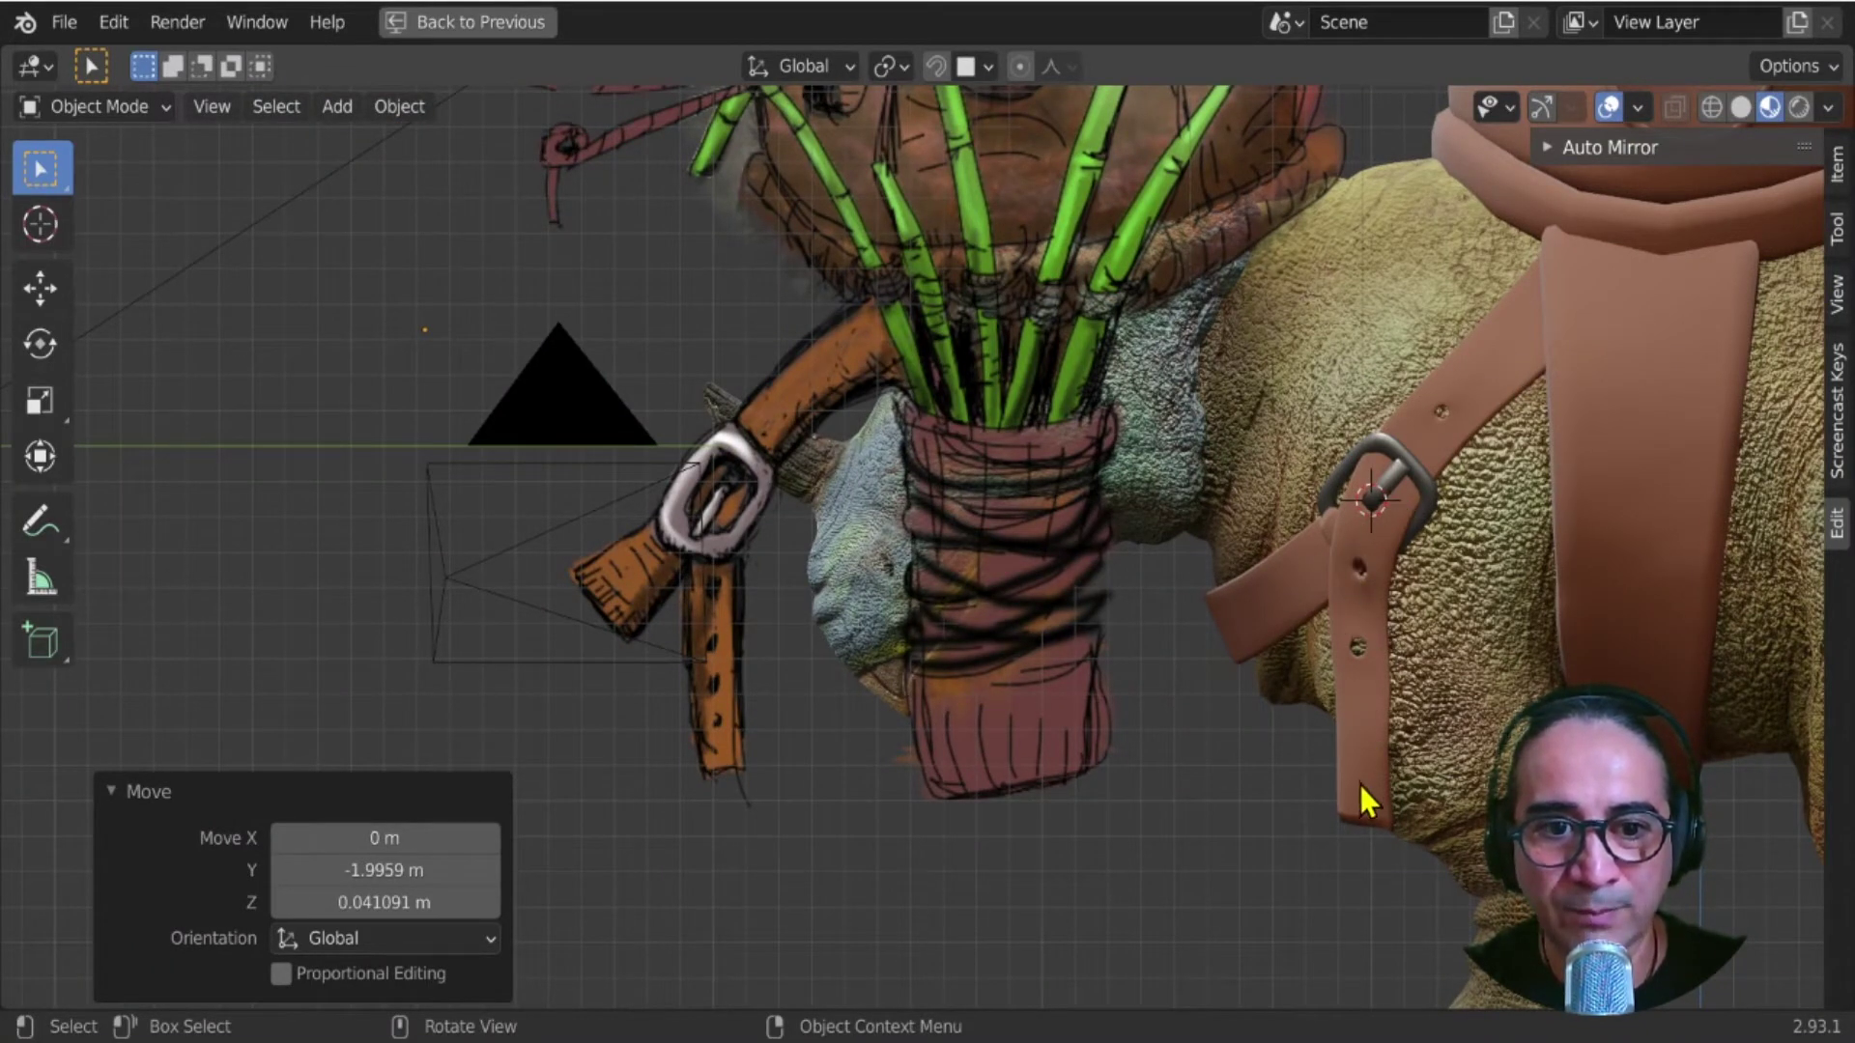
- Move the reference drawing about 2.09 m along Y, back over the dinosaur's harness
left_click(1036, 279)
scroll(1034, 301, "down", 3)
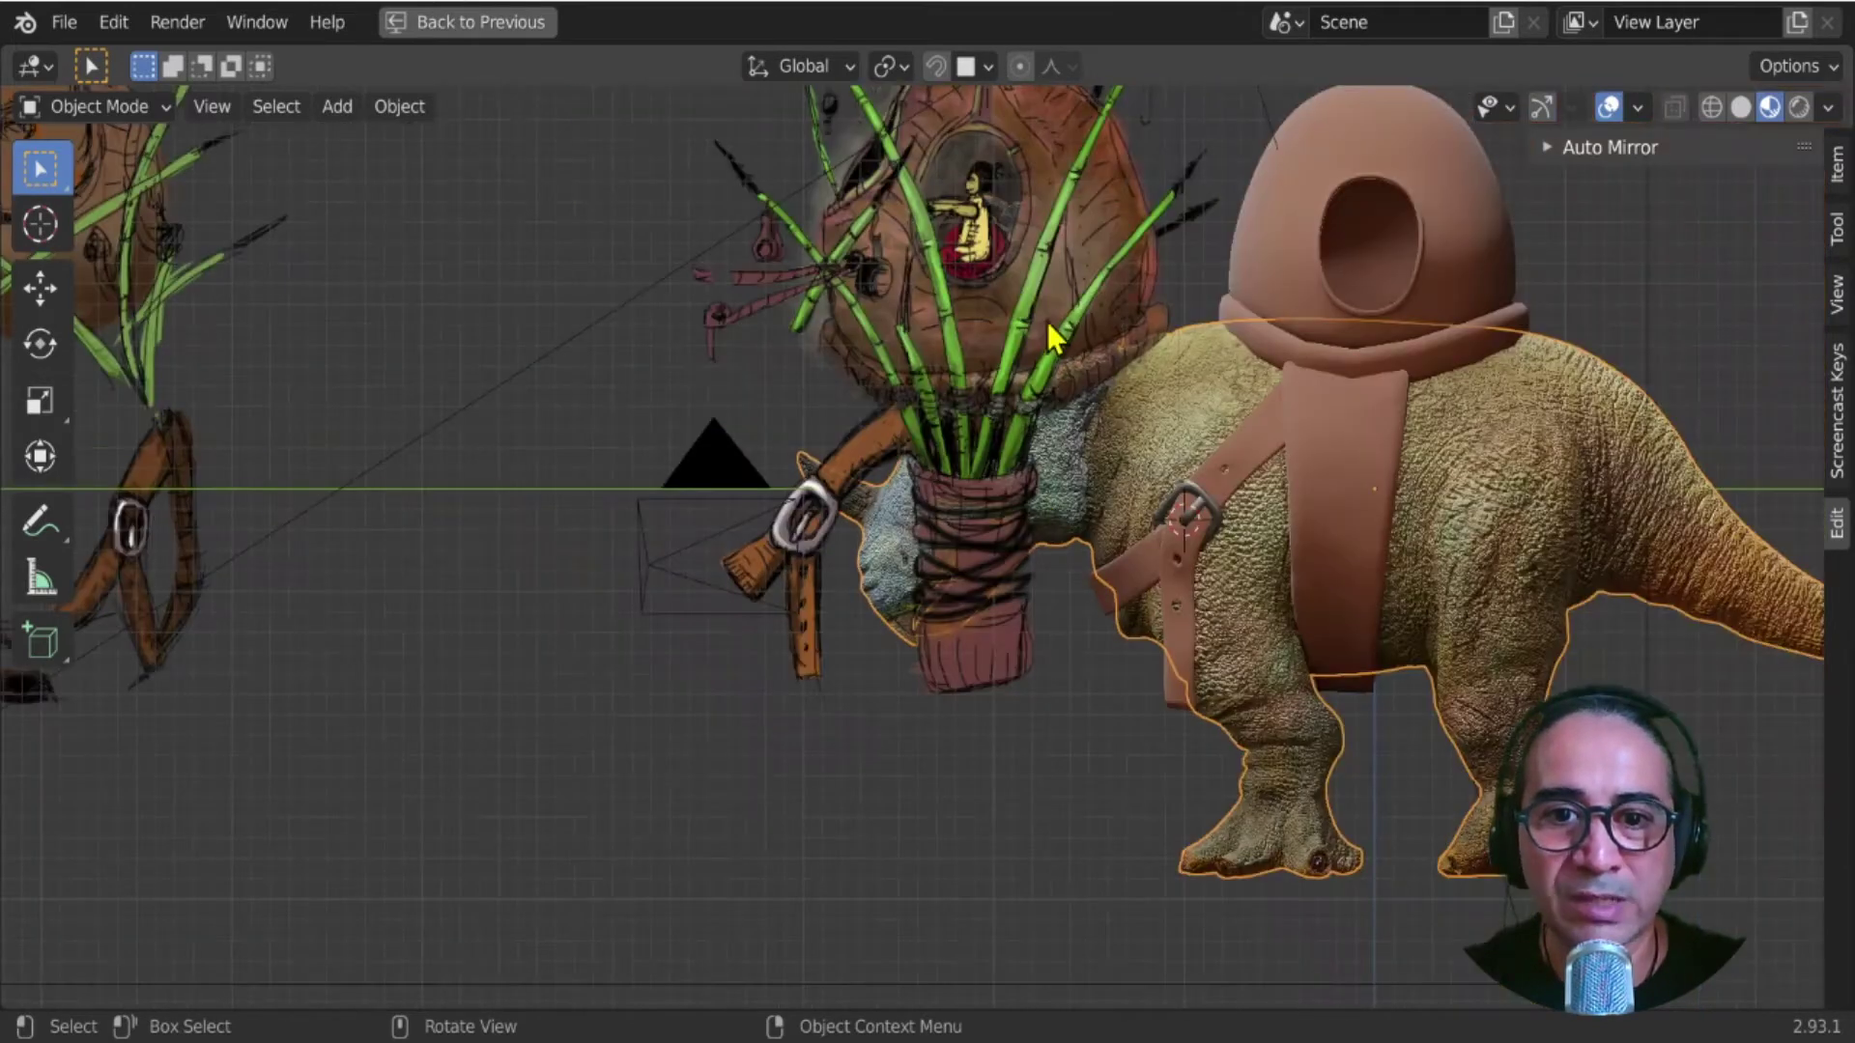
key("g")
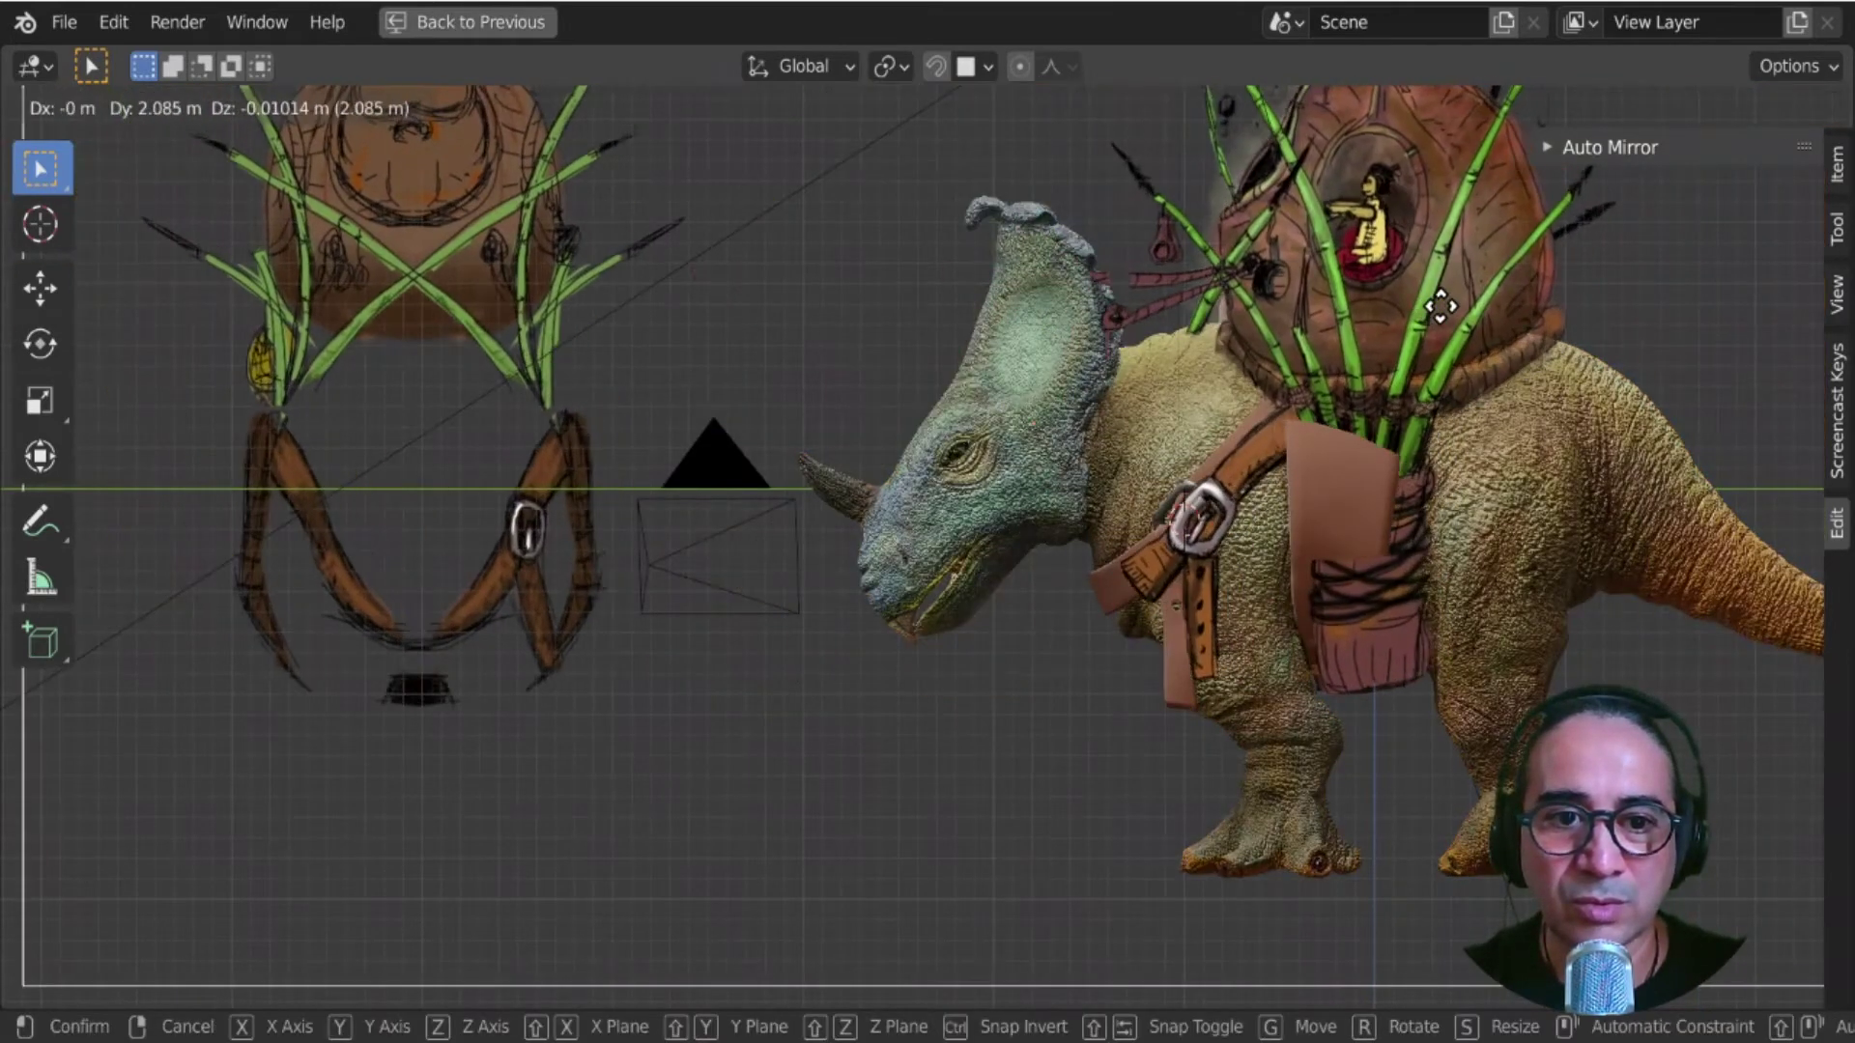
left_click(1436, 310)
- Hide the reference drawing and save the file
key("h")
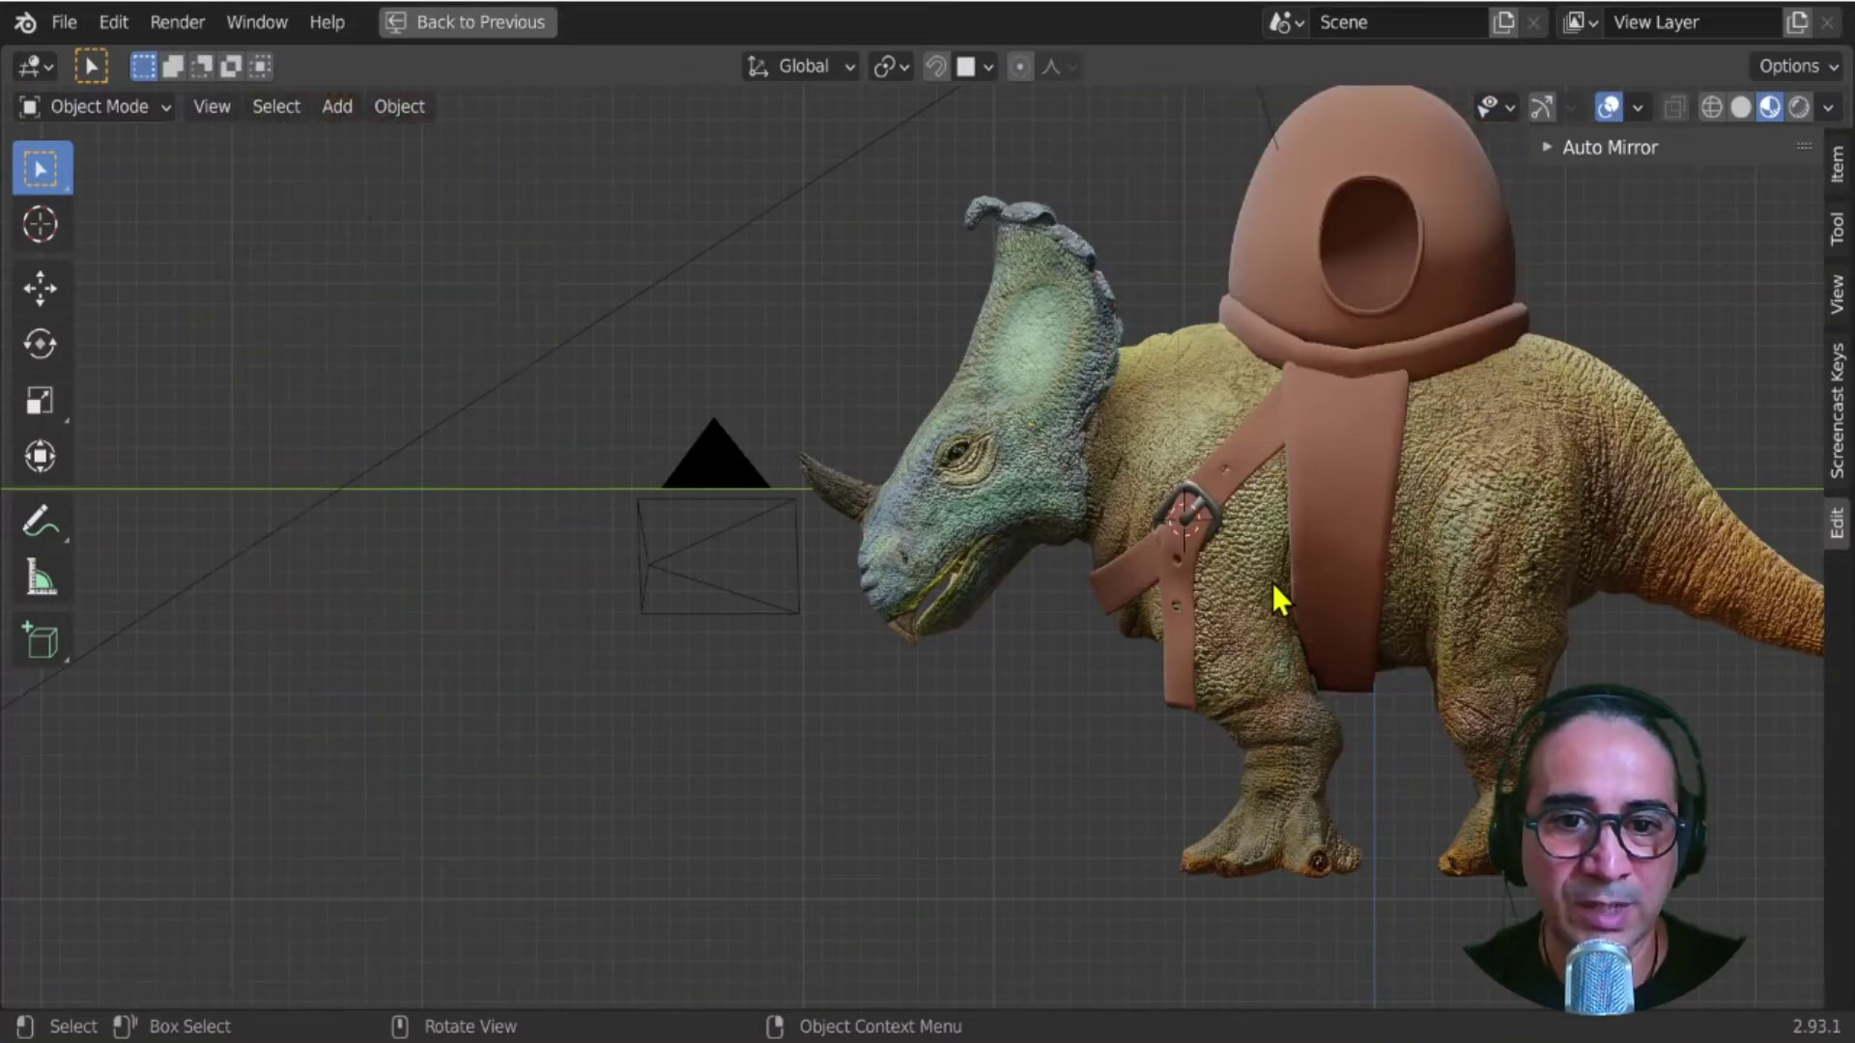
middle_click_drag(1348, 562, 1050, 572, "shift")
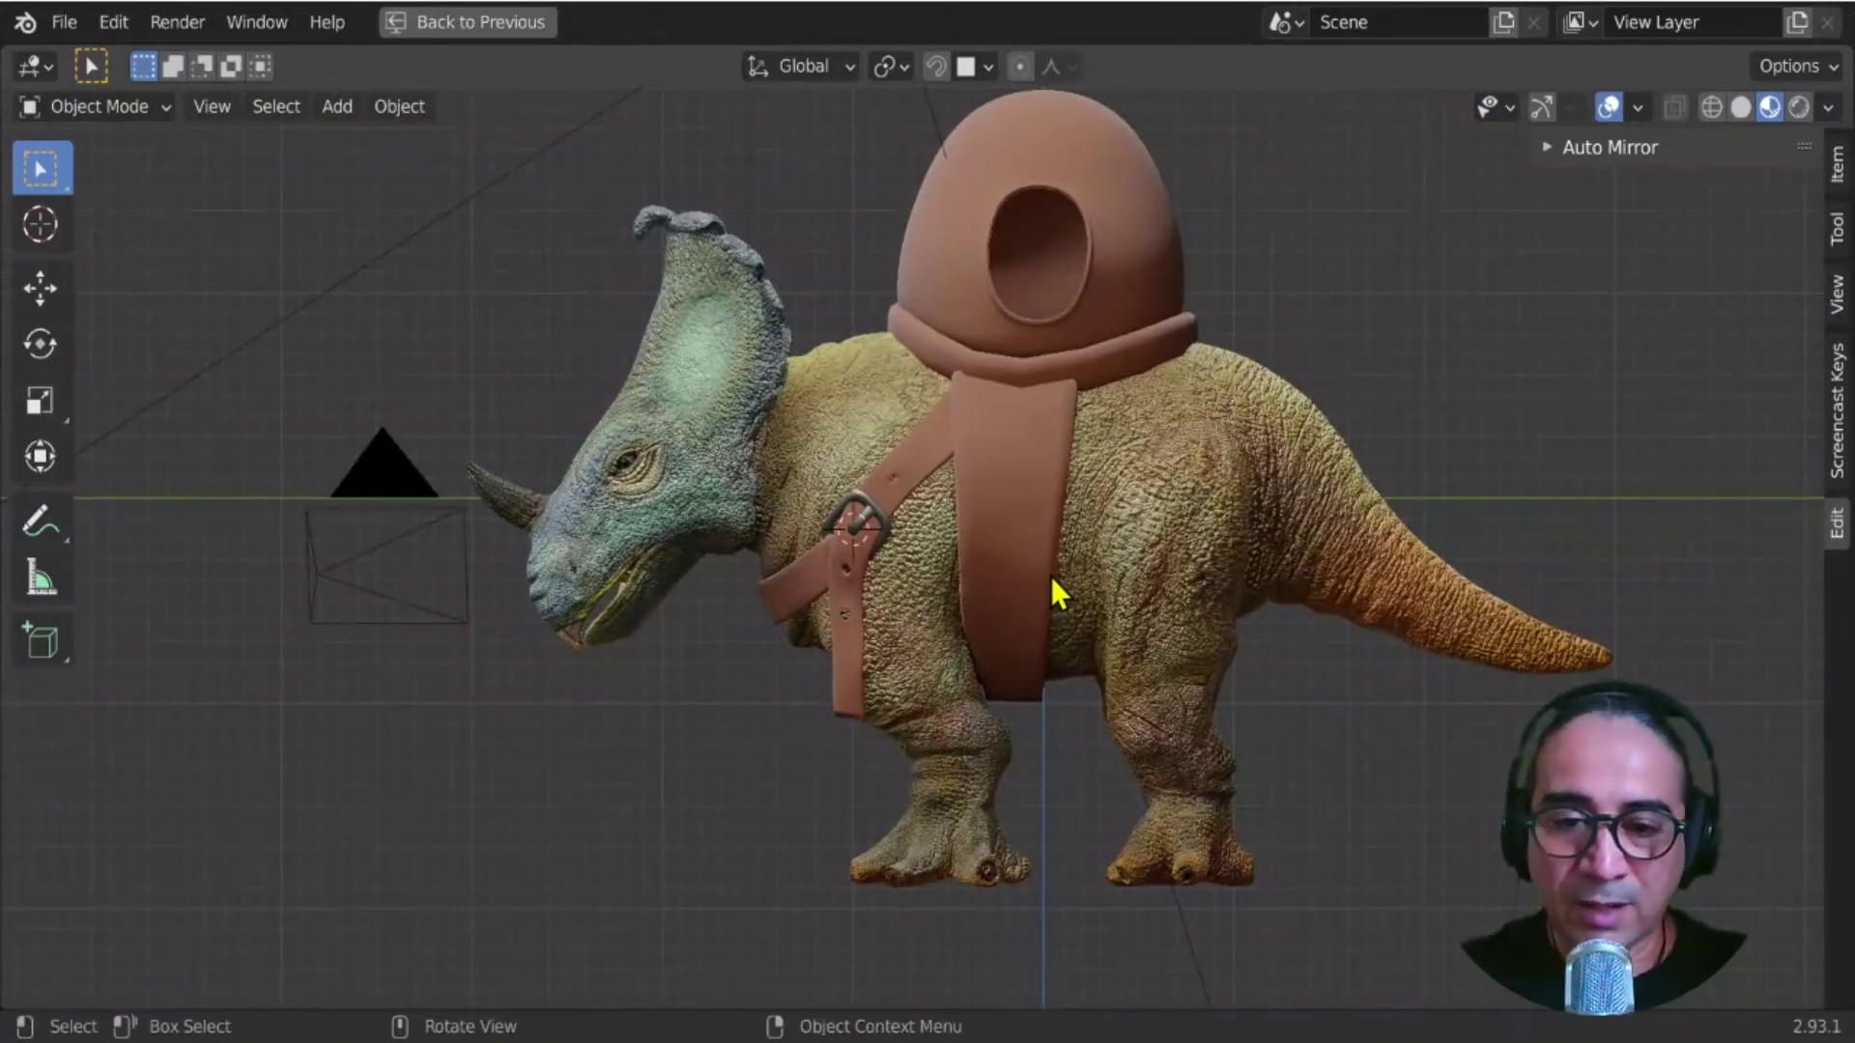
key("ctrl+s")
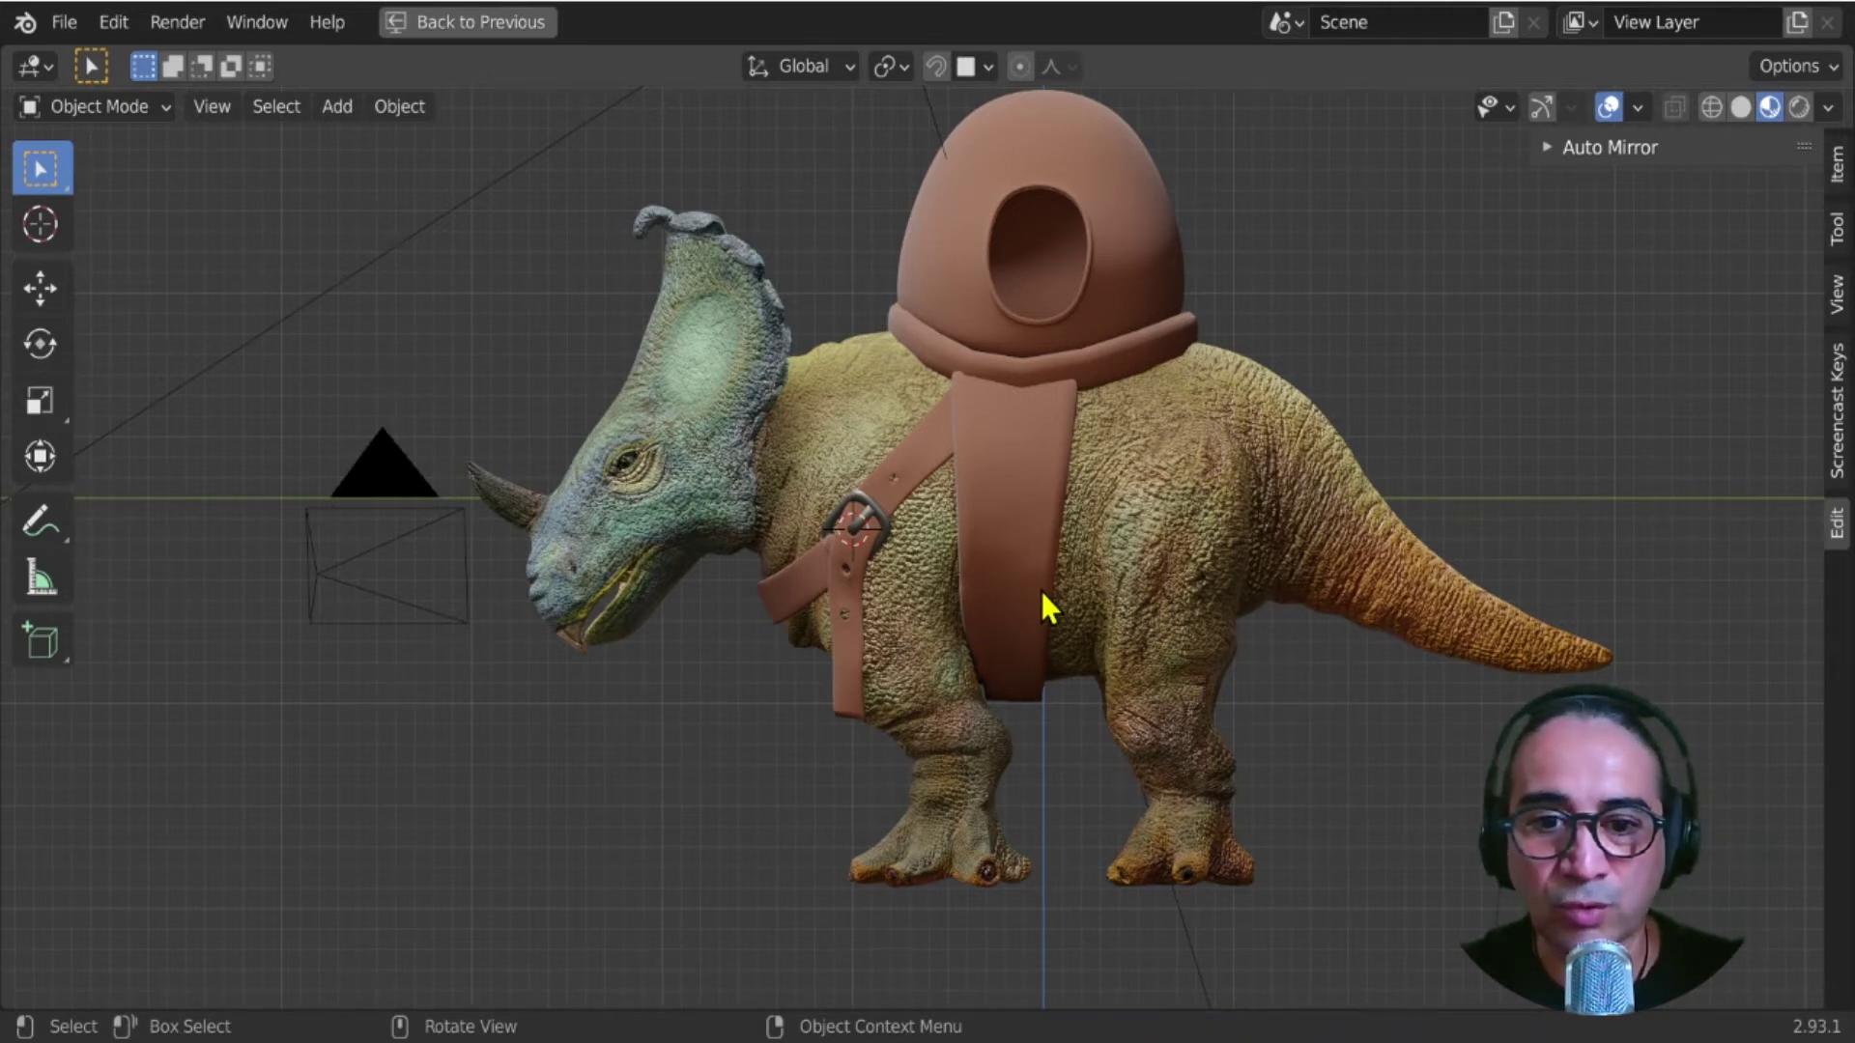
- Open the recent file Basemesh-sinoceratops-16.blend and leave the full-screen render result for the 3D viewport
mouse_move(842, 712)
middle_mouse_down()
mouse_move(1030, 725)
mouse_move(850, 728)
middle_mouse_up()
scroll(1053, 638, "up", 1)
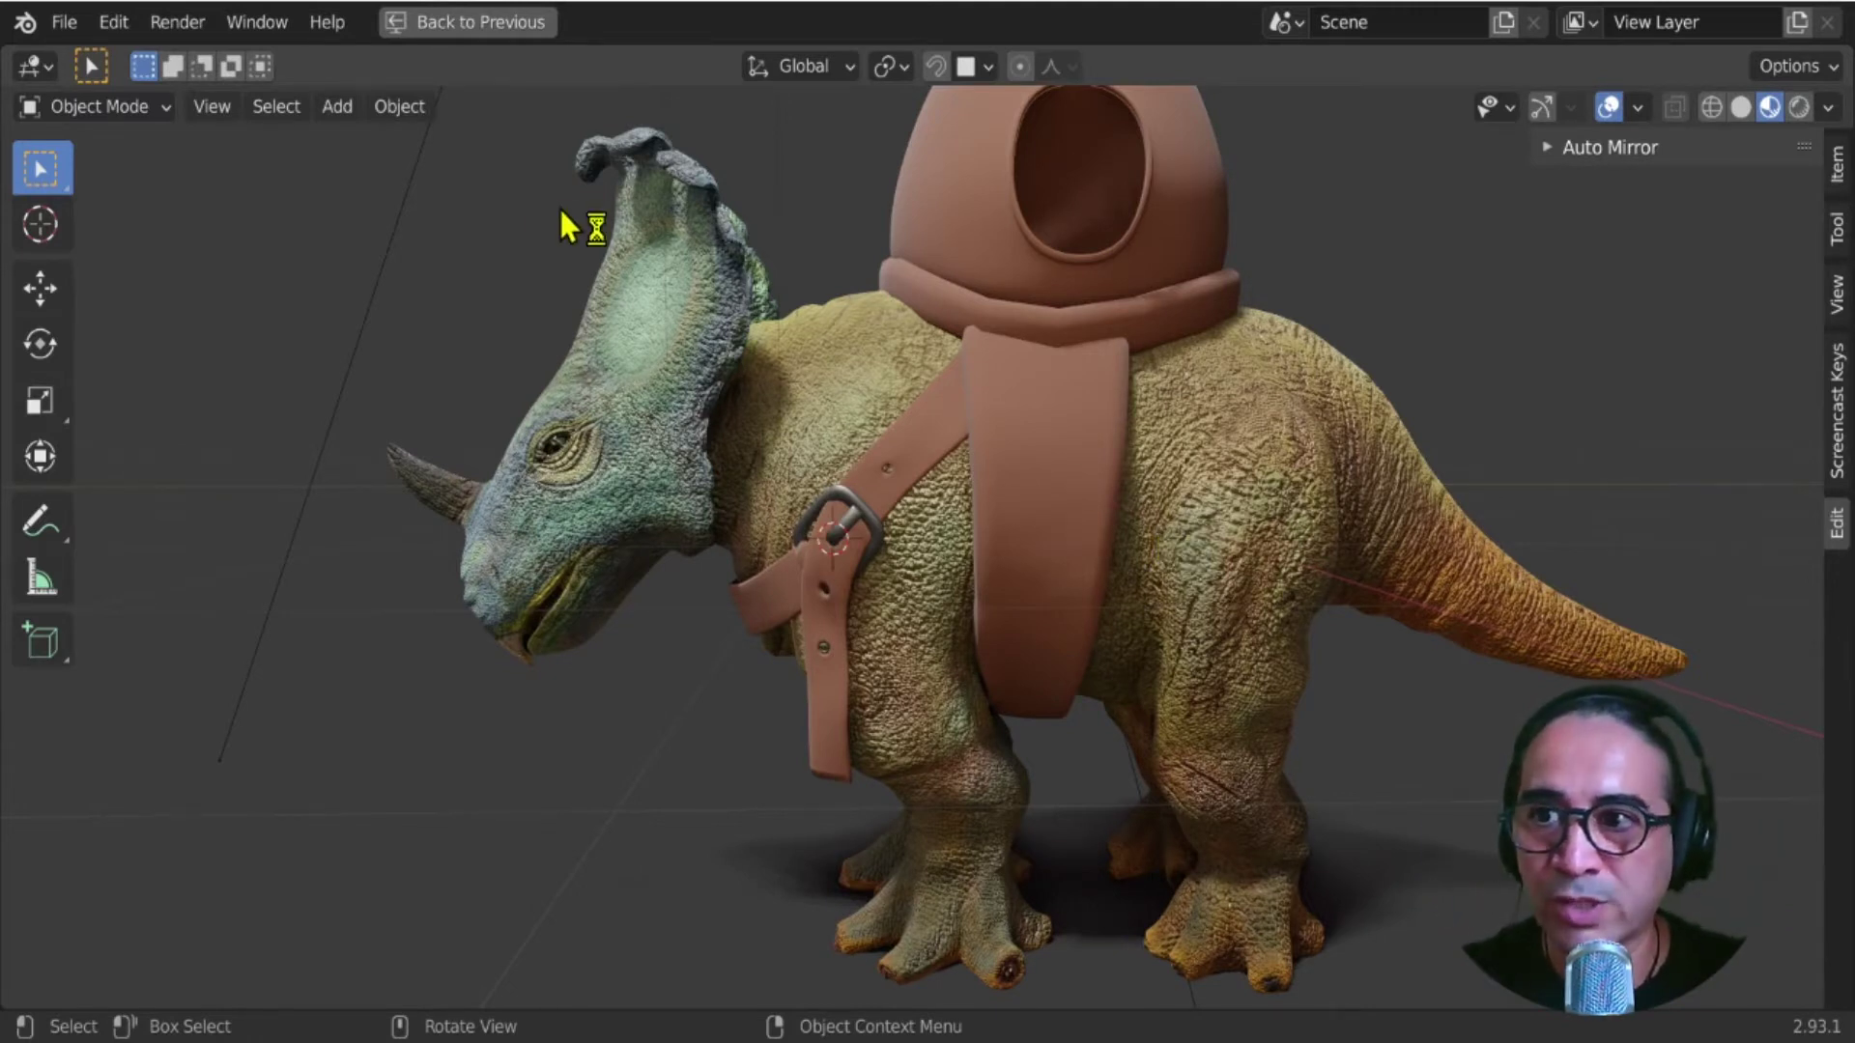
left_click(62, 23)
mouse_move(136, 132)
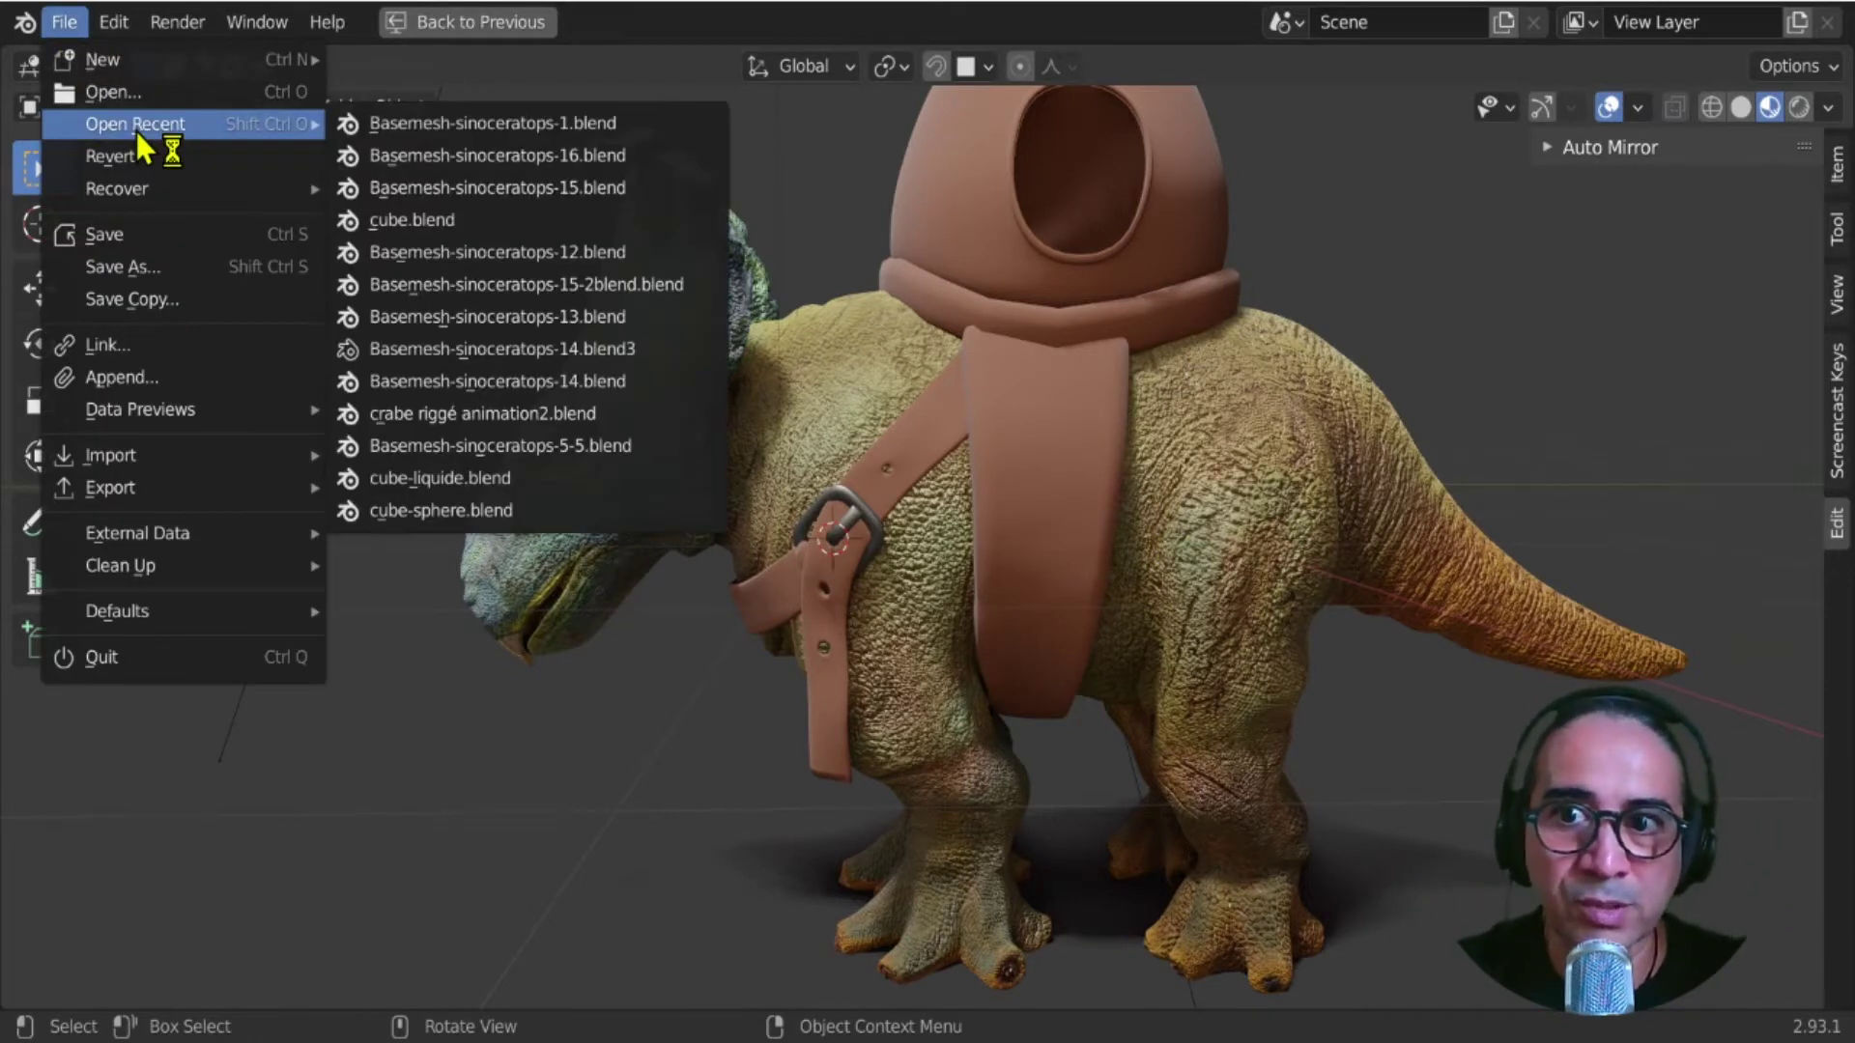
left_click(551, 159)
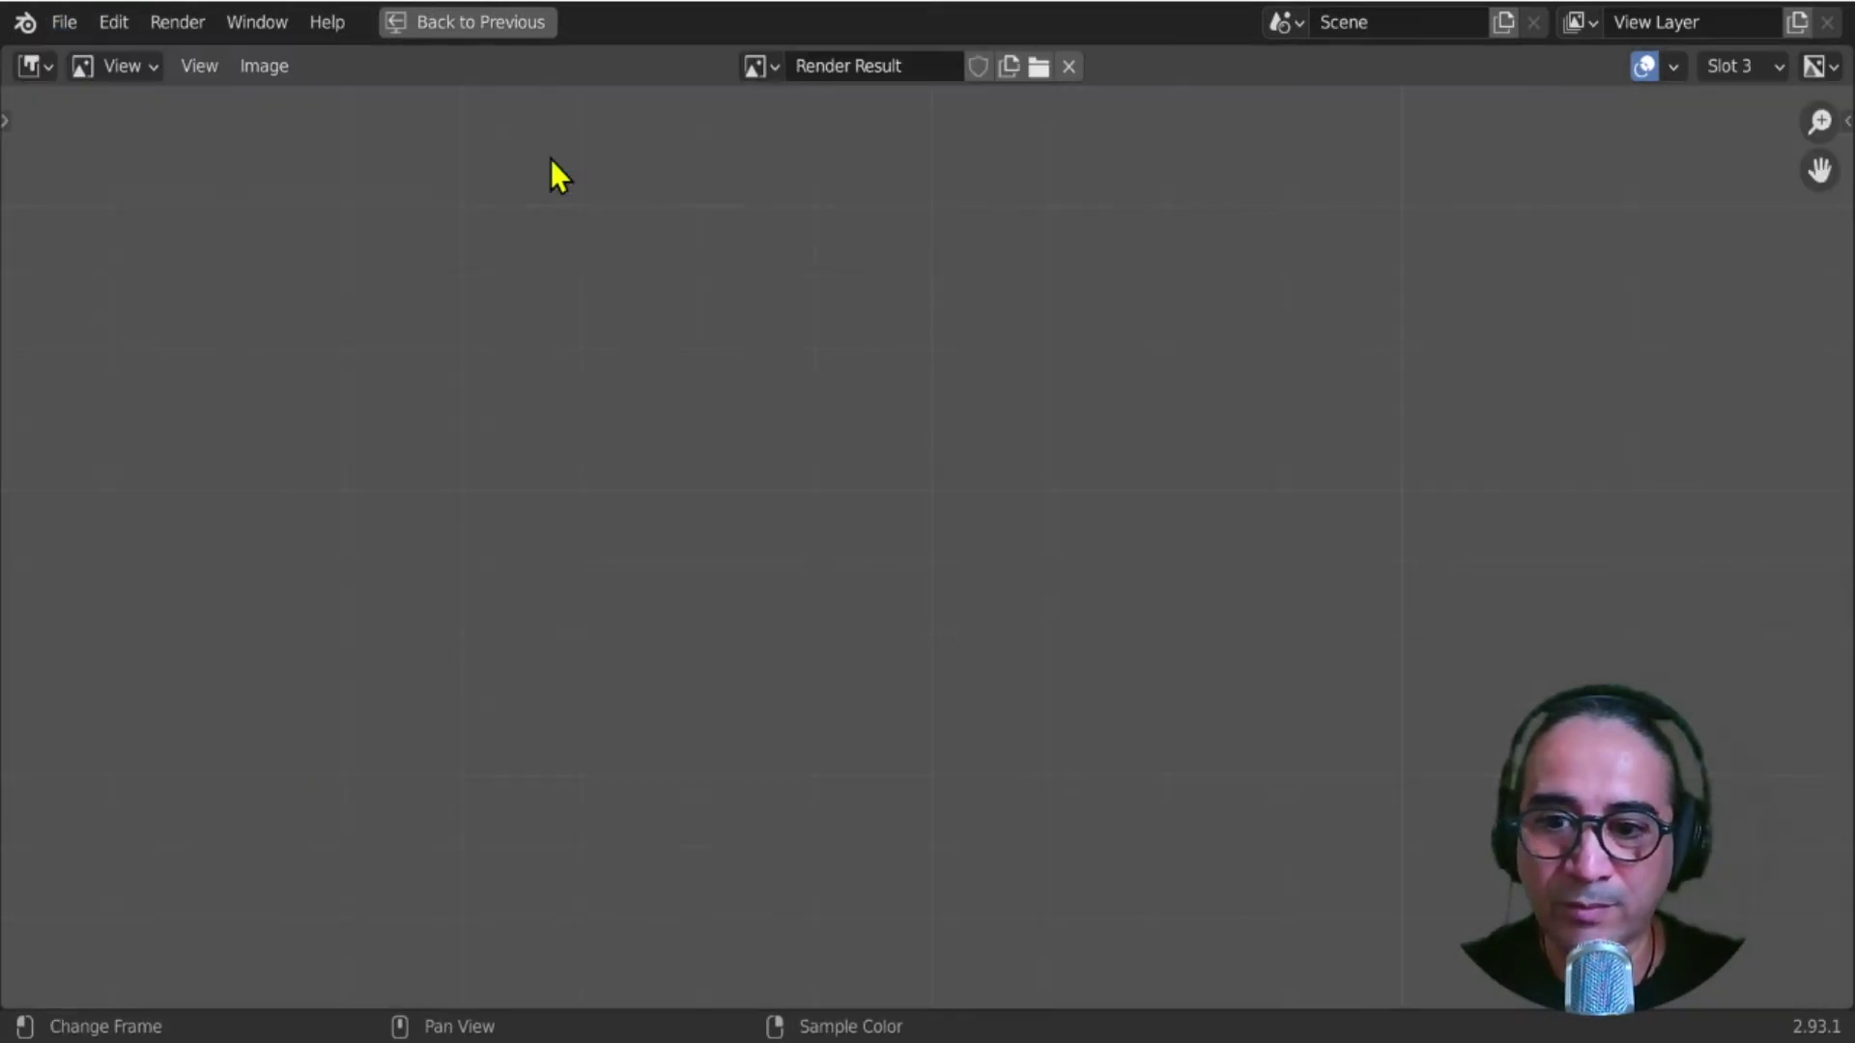
left_click(456, 24)
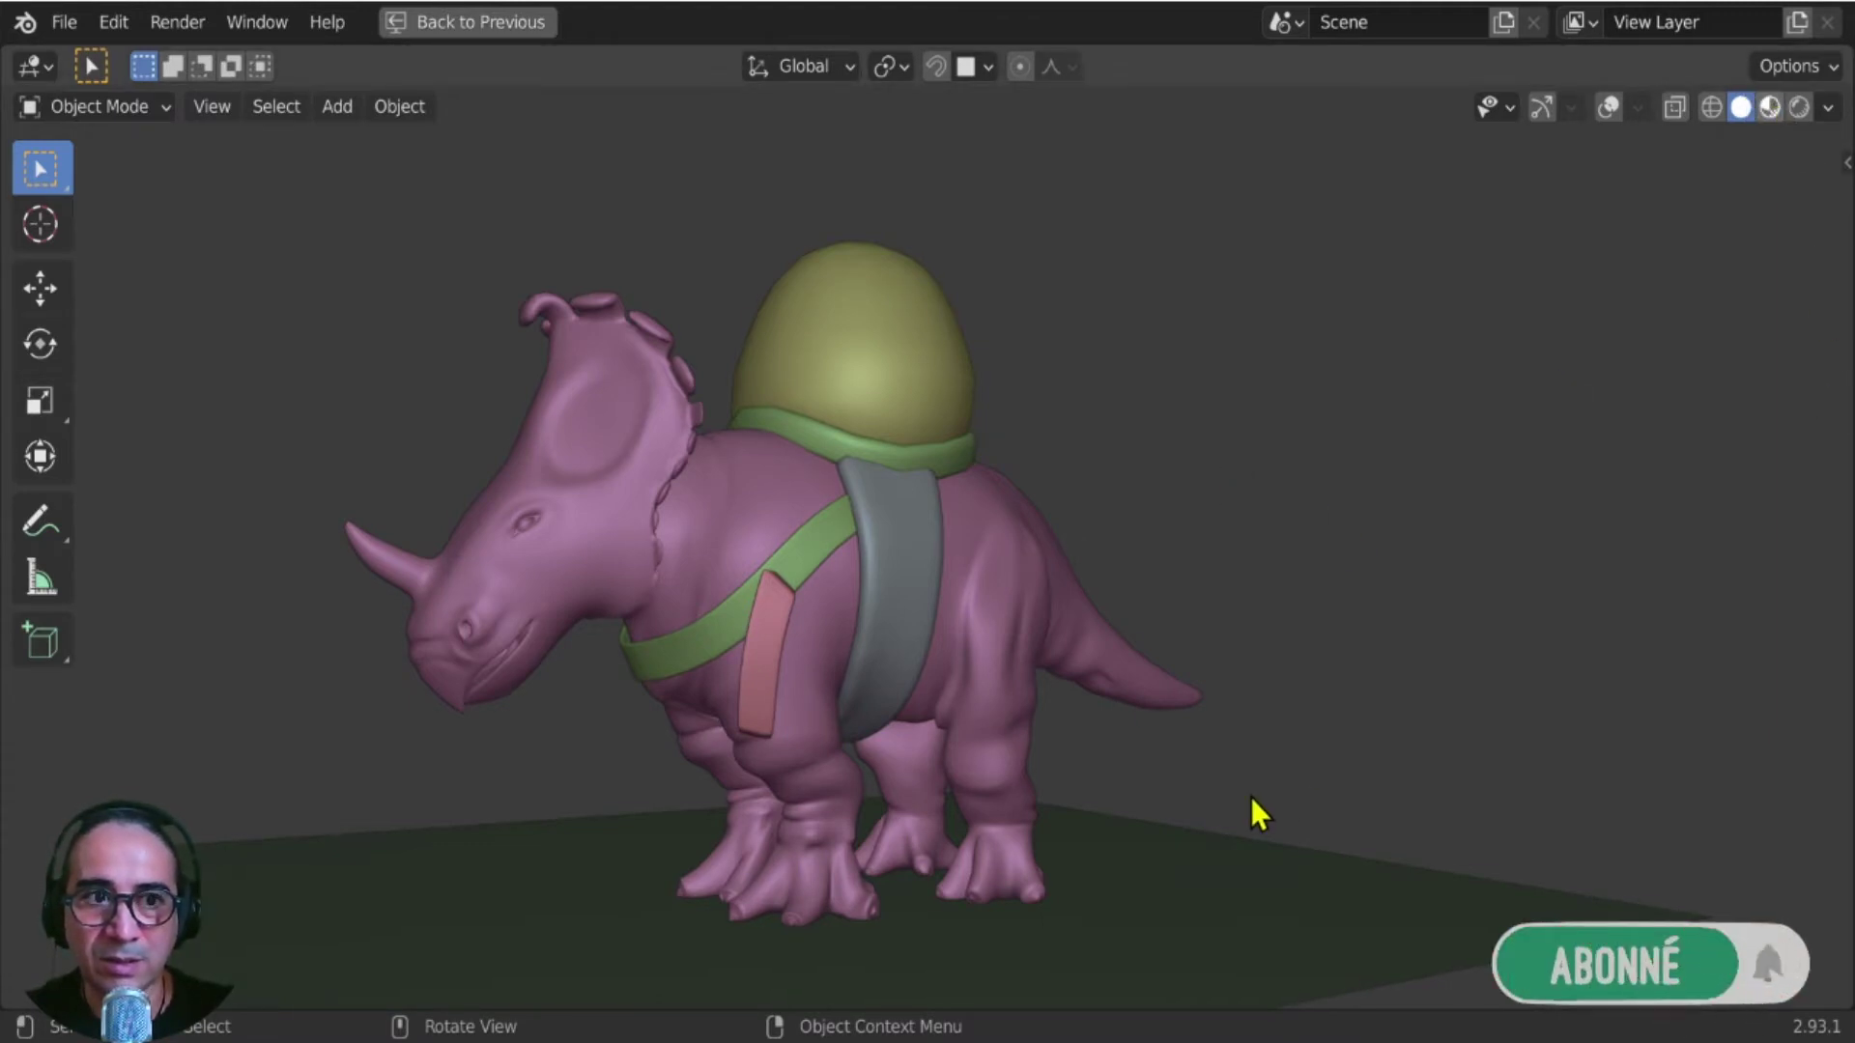
- Examine the chest strap and its plain hanging end, without buckle or holes, from several angles on the textured dinosaur
mouse_move(1250, 797)
middle_mouse_down()
mouse_move(1102, 814)
mouse_move(1222, 792)
middle_mouse_up()
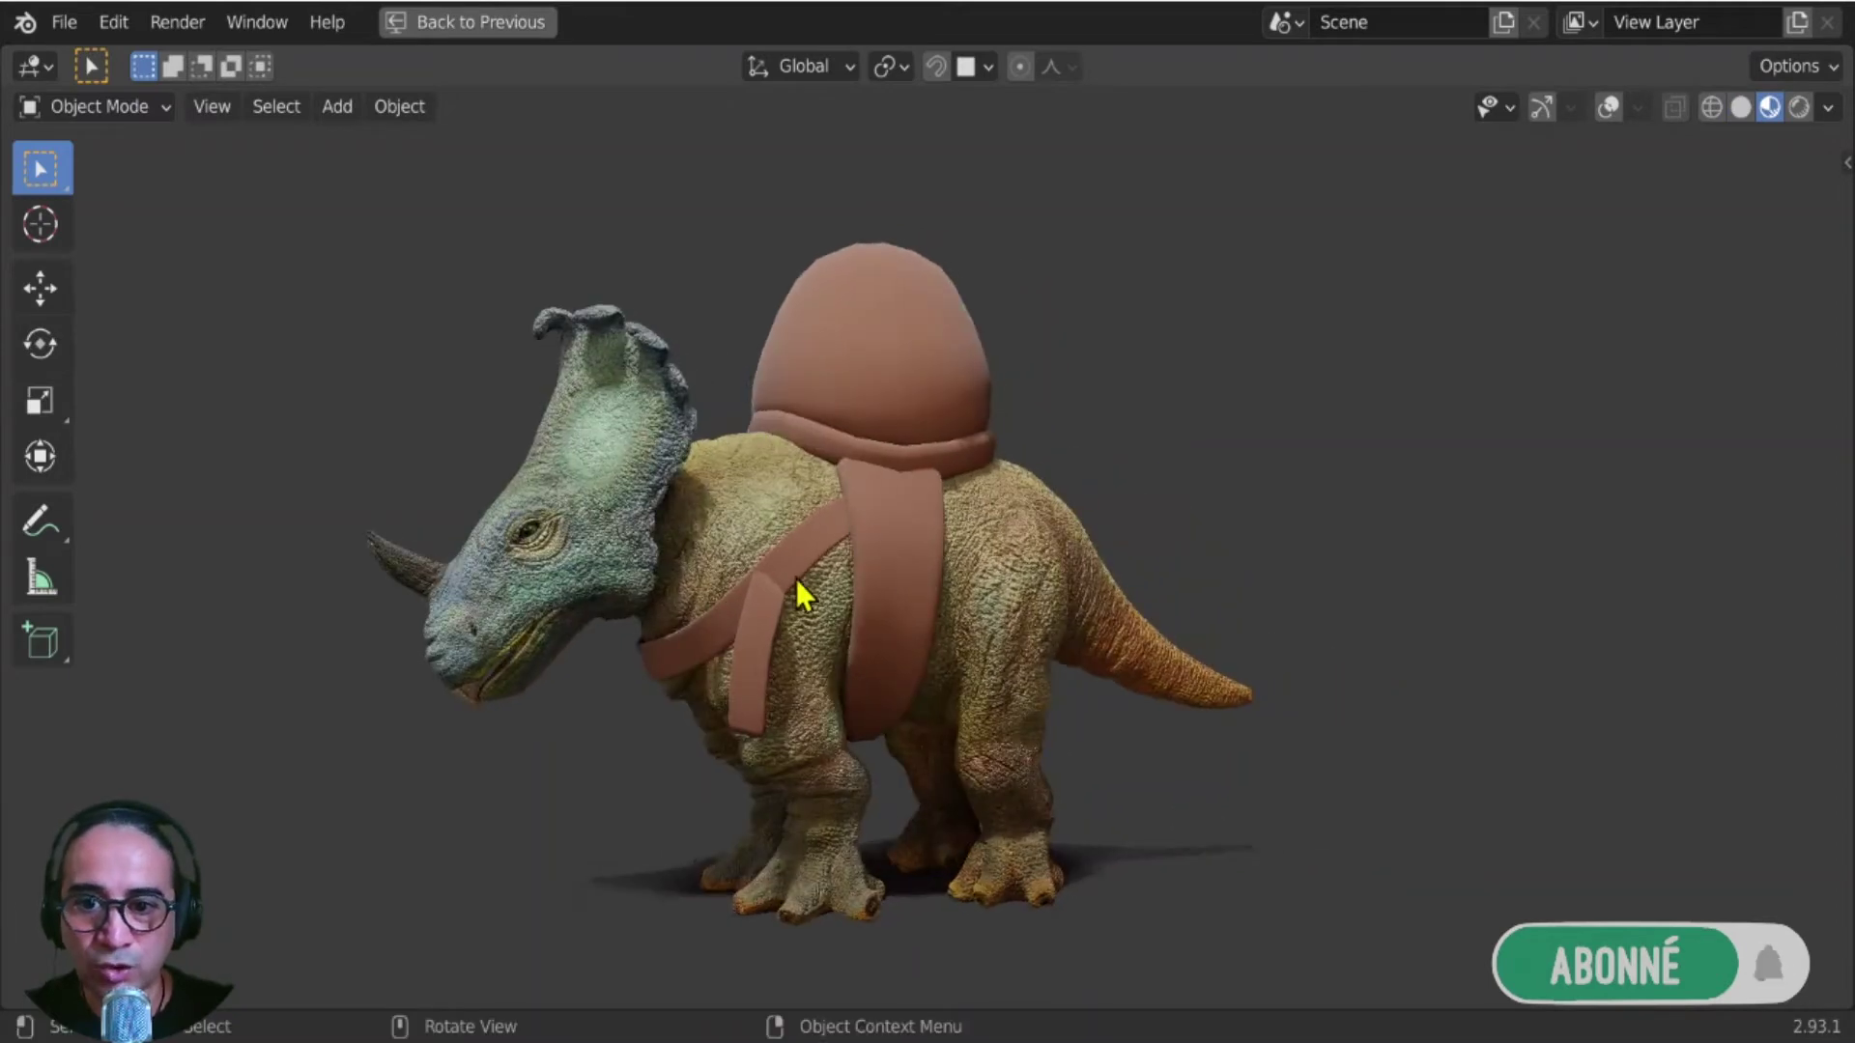
scroll(787, 623, "up", 2)
middle_click_drag(779, 657, 885, 657)
scroll(822, 589, "up", 3)
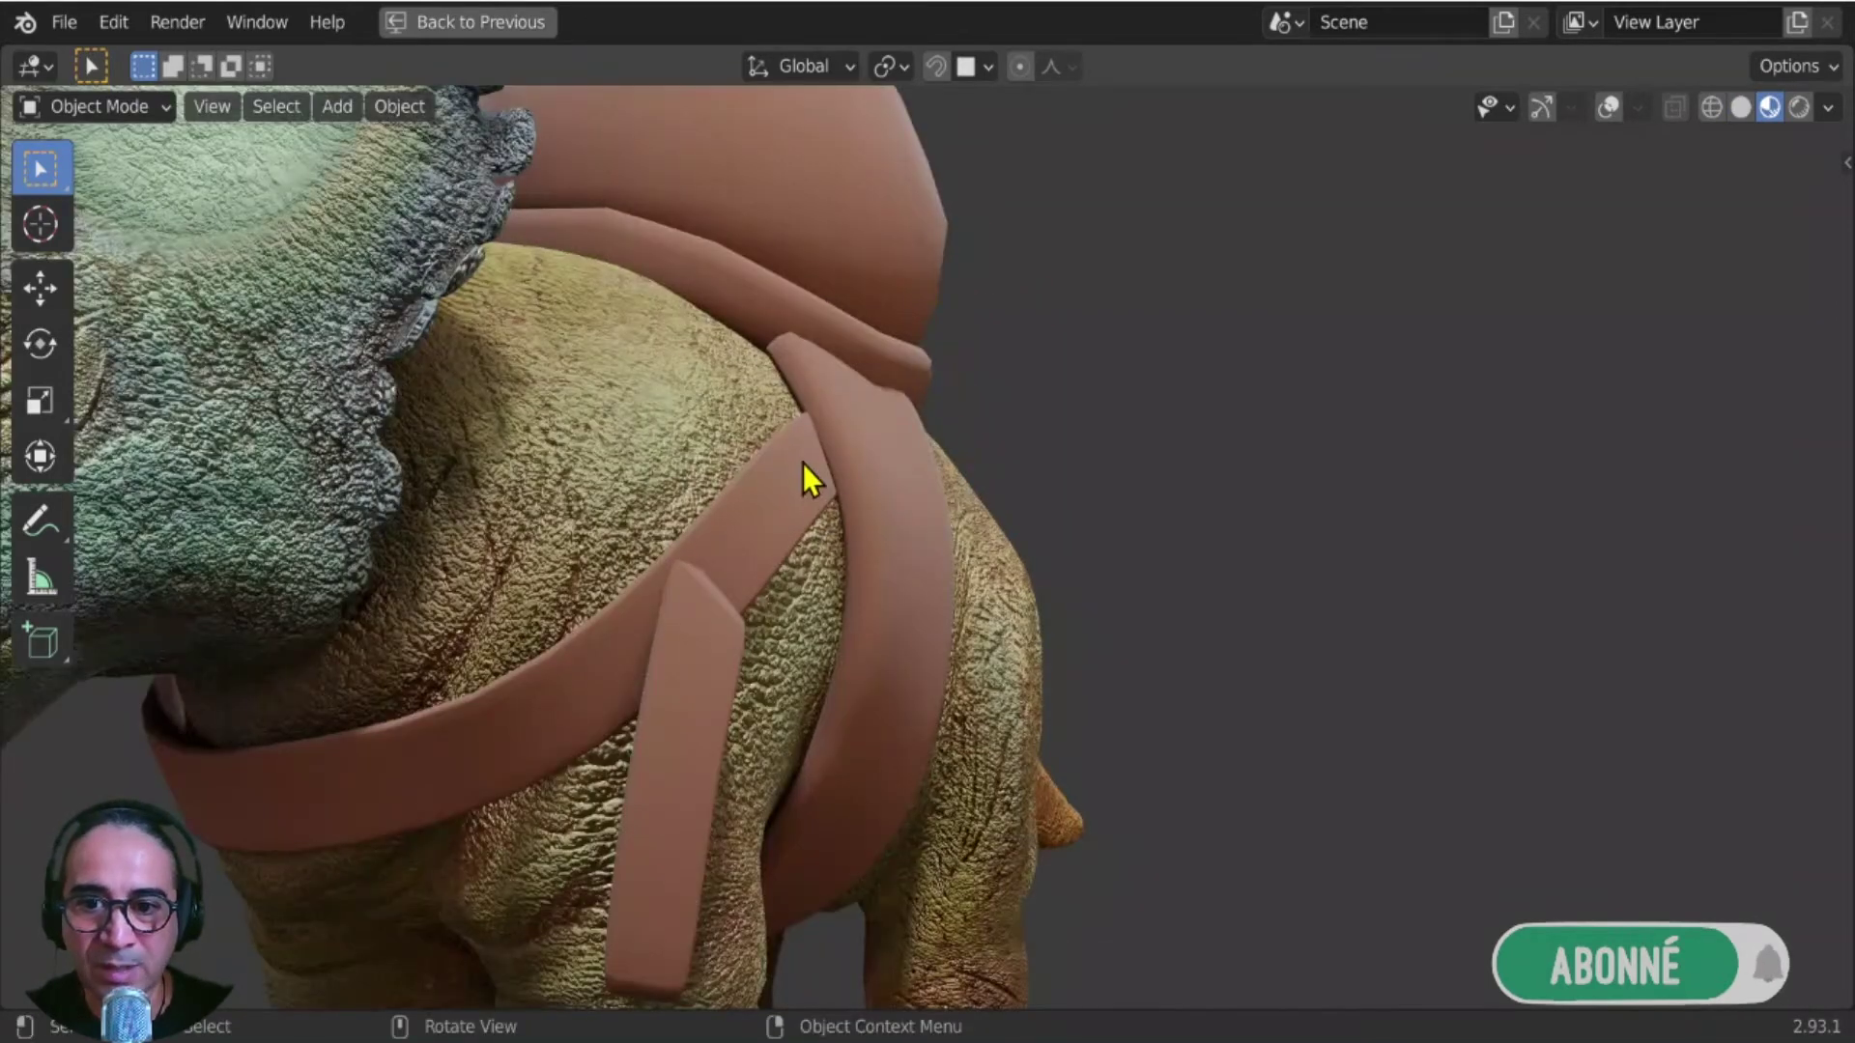
scroll(734, 541, "down", 2)
scroll(646, 653, "up", 3)
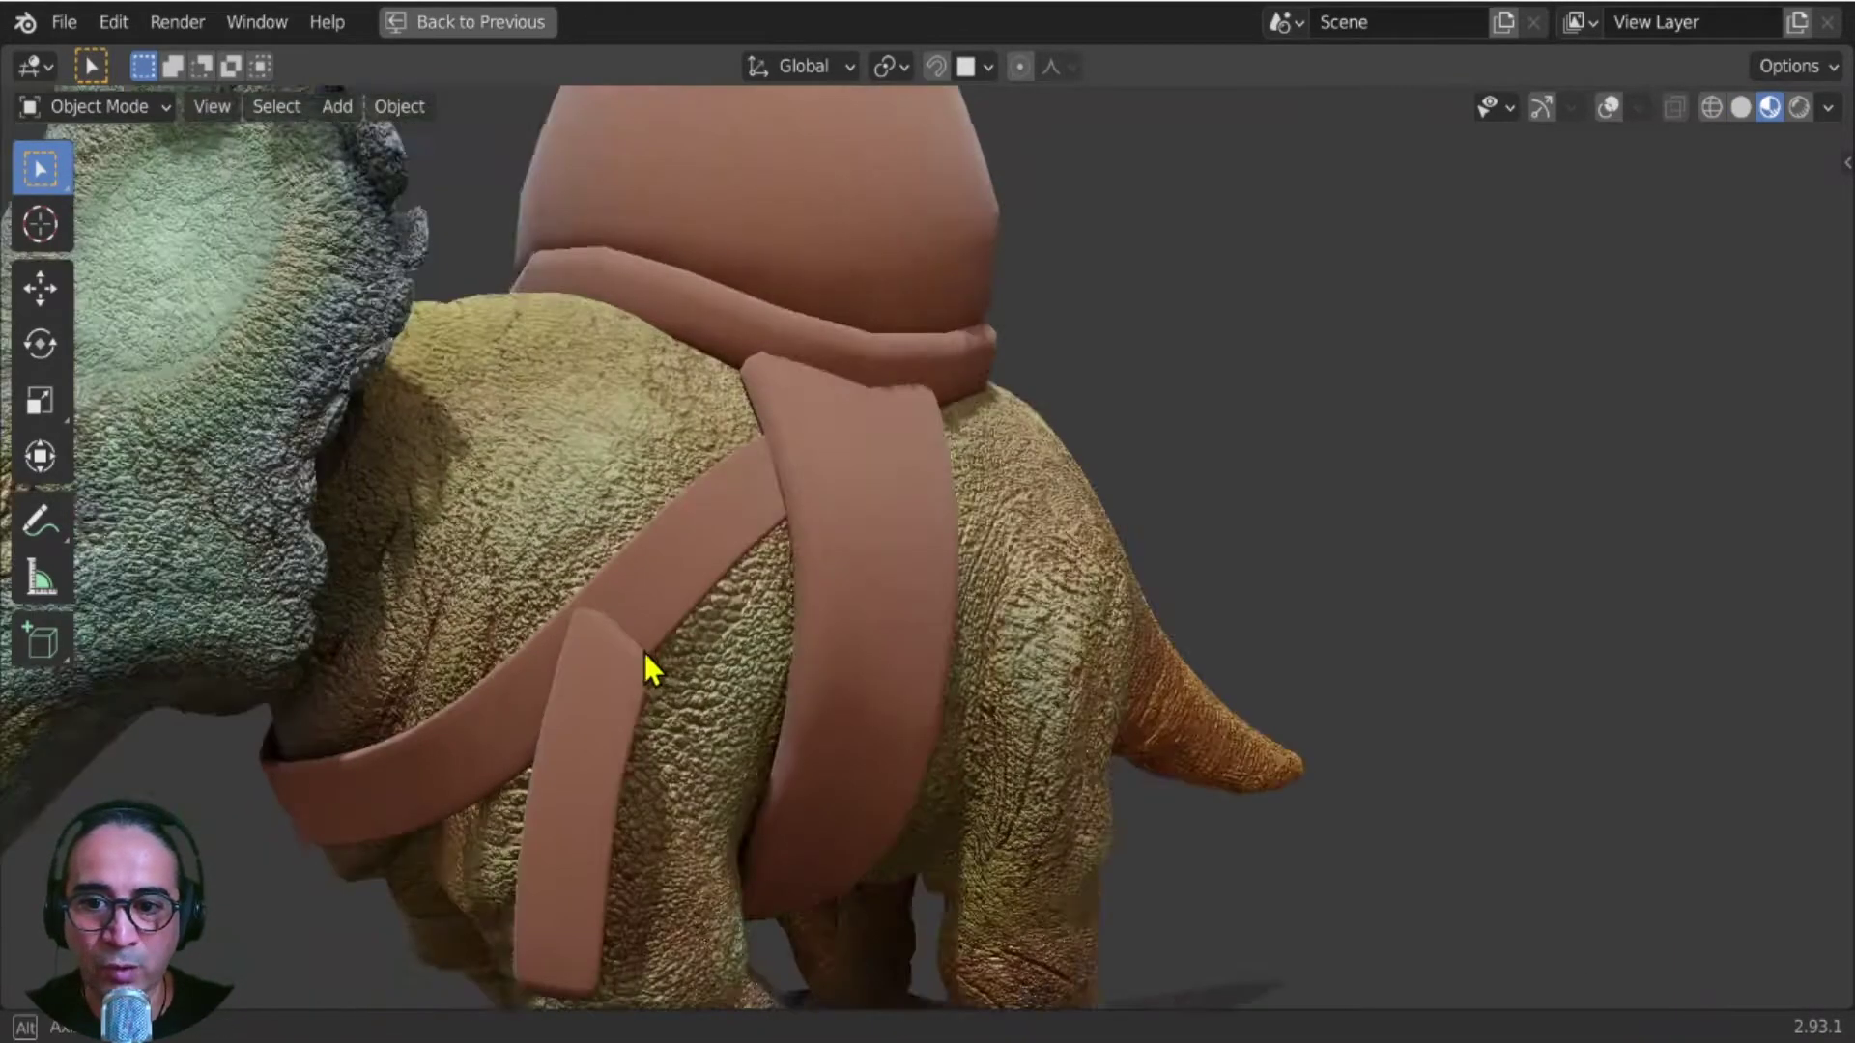
middle_click_drag(645, 652, 580, 661)
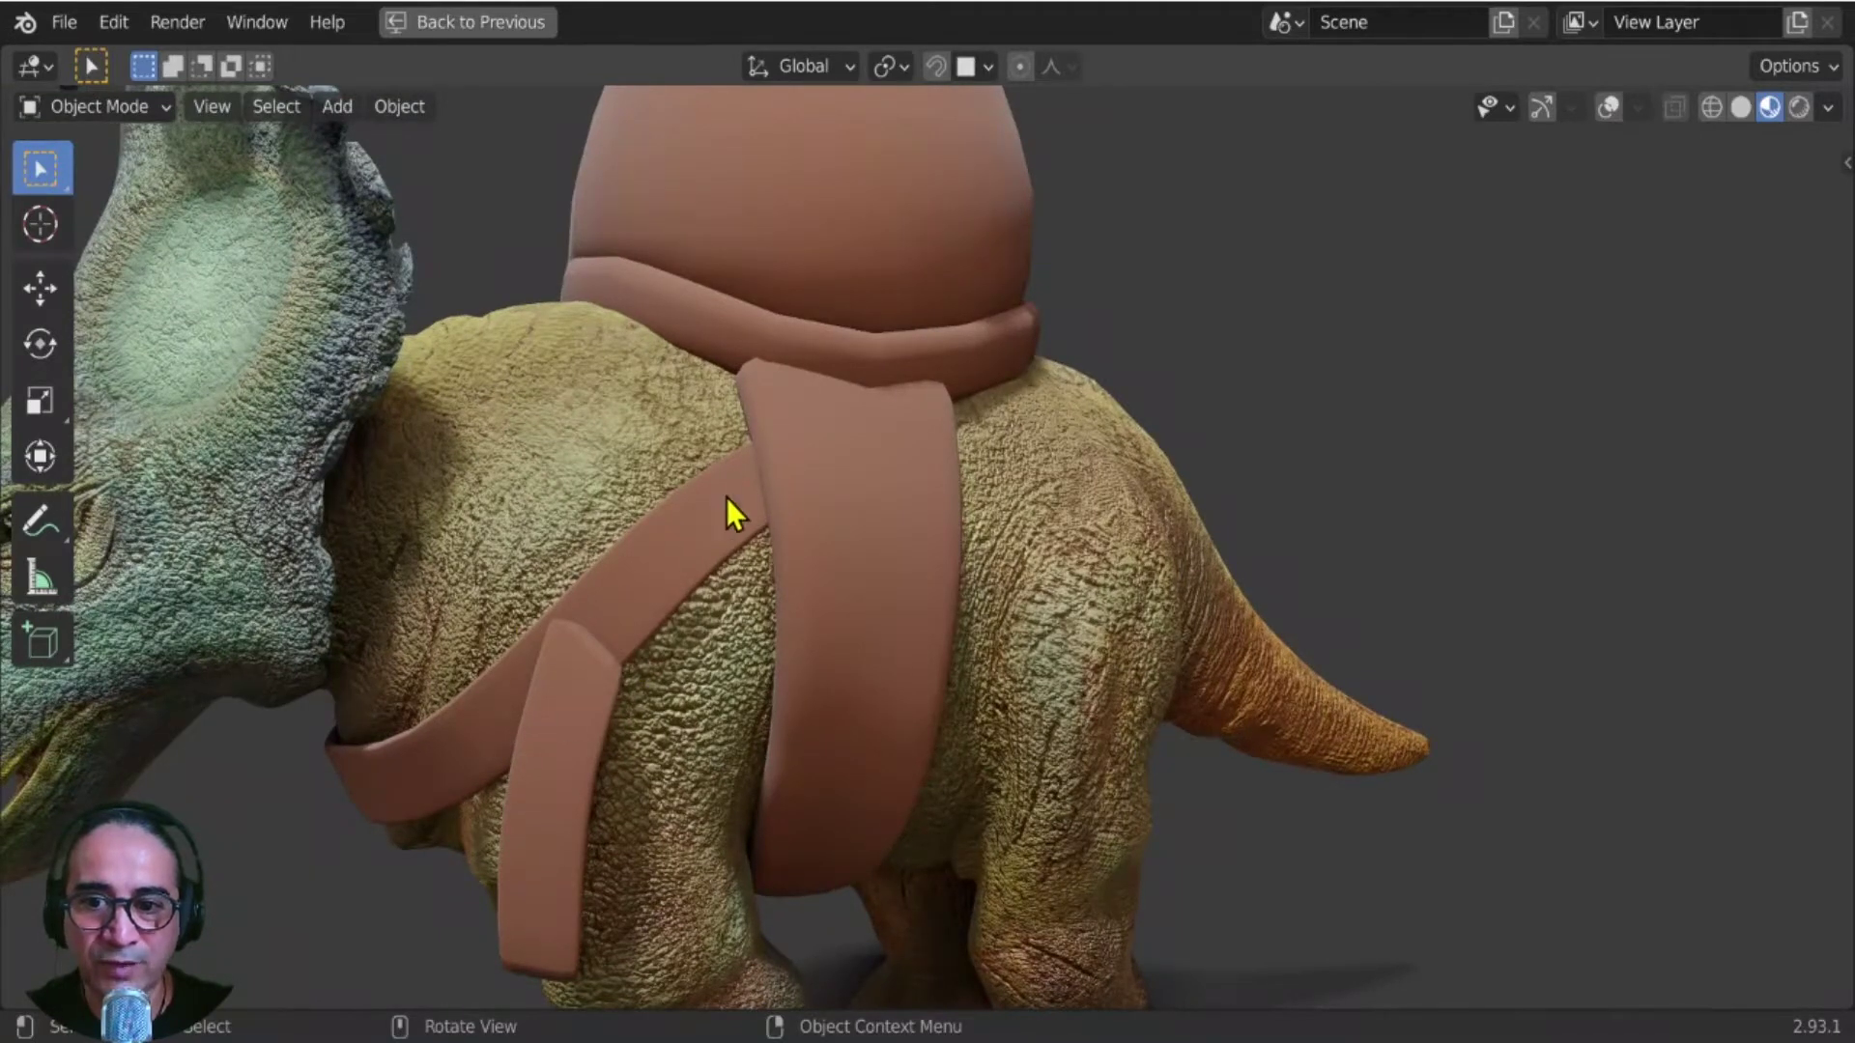
scroll(705, 546, "down", 2)
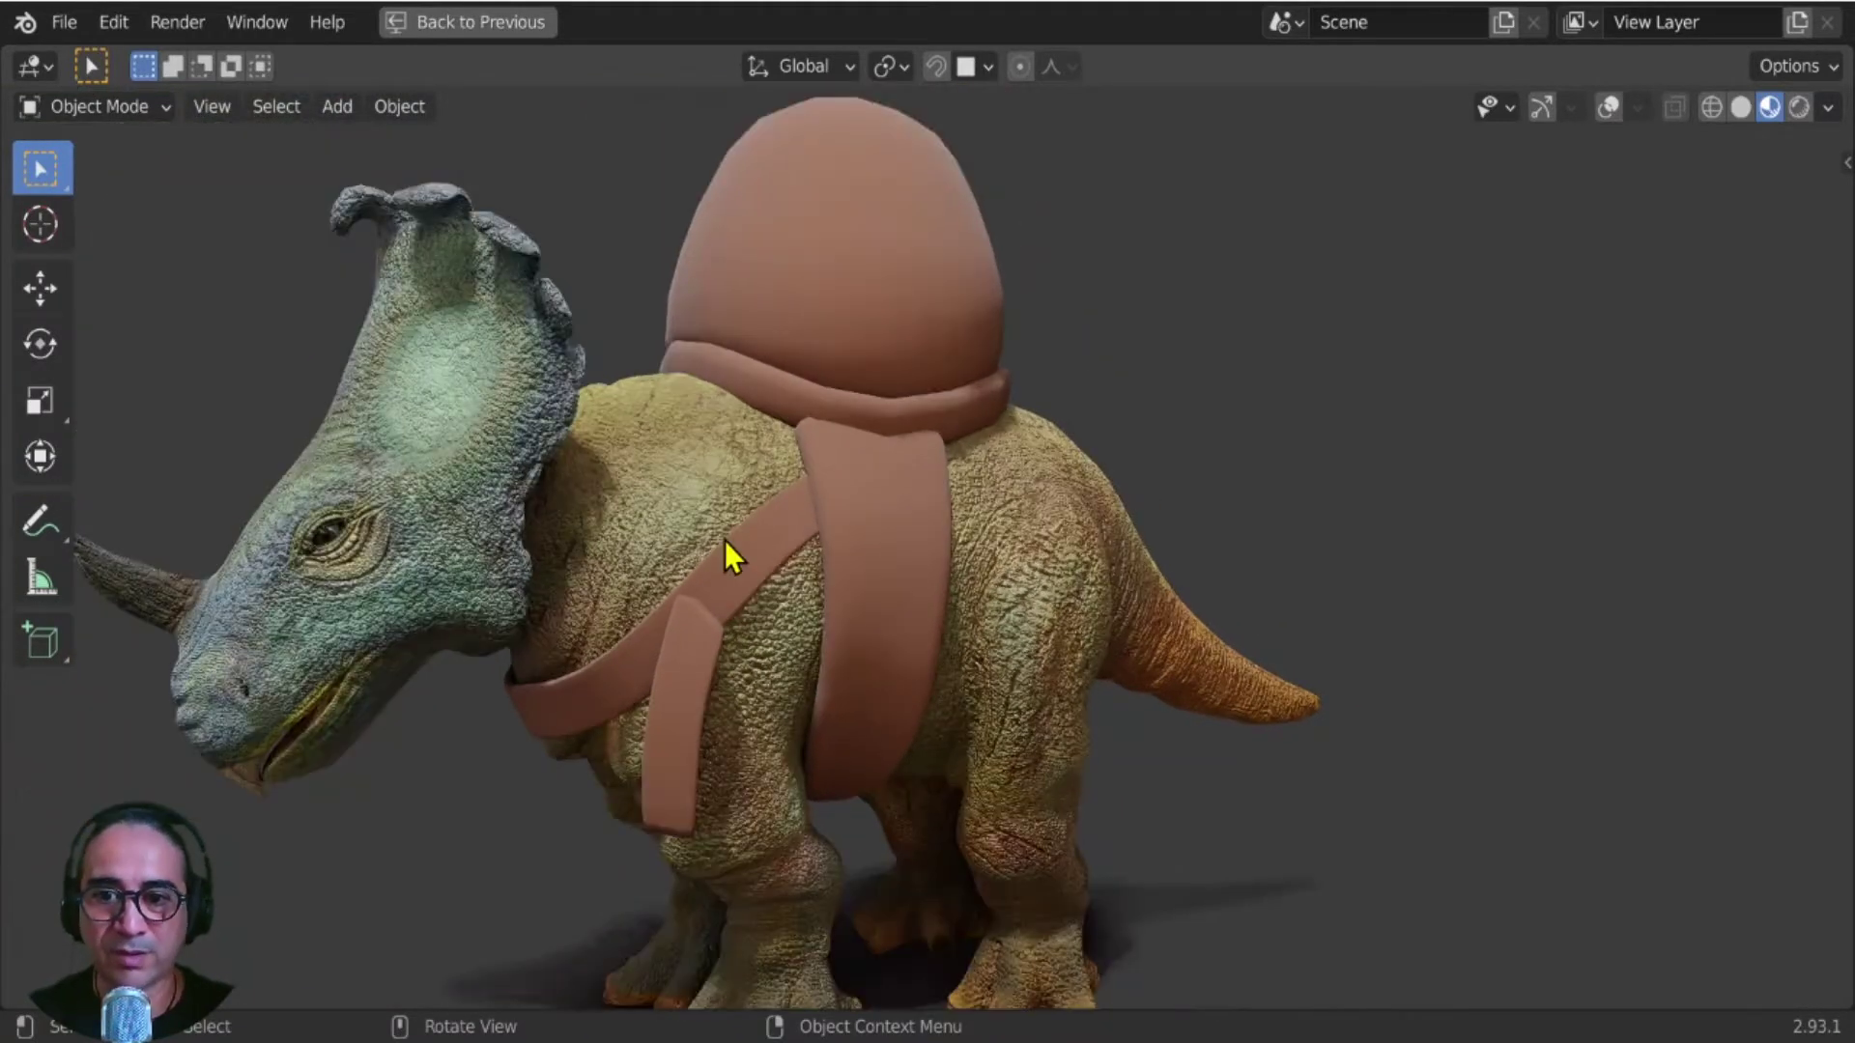
middle_click_drag(724, 541, 790, 539)
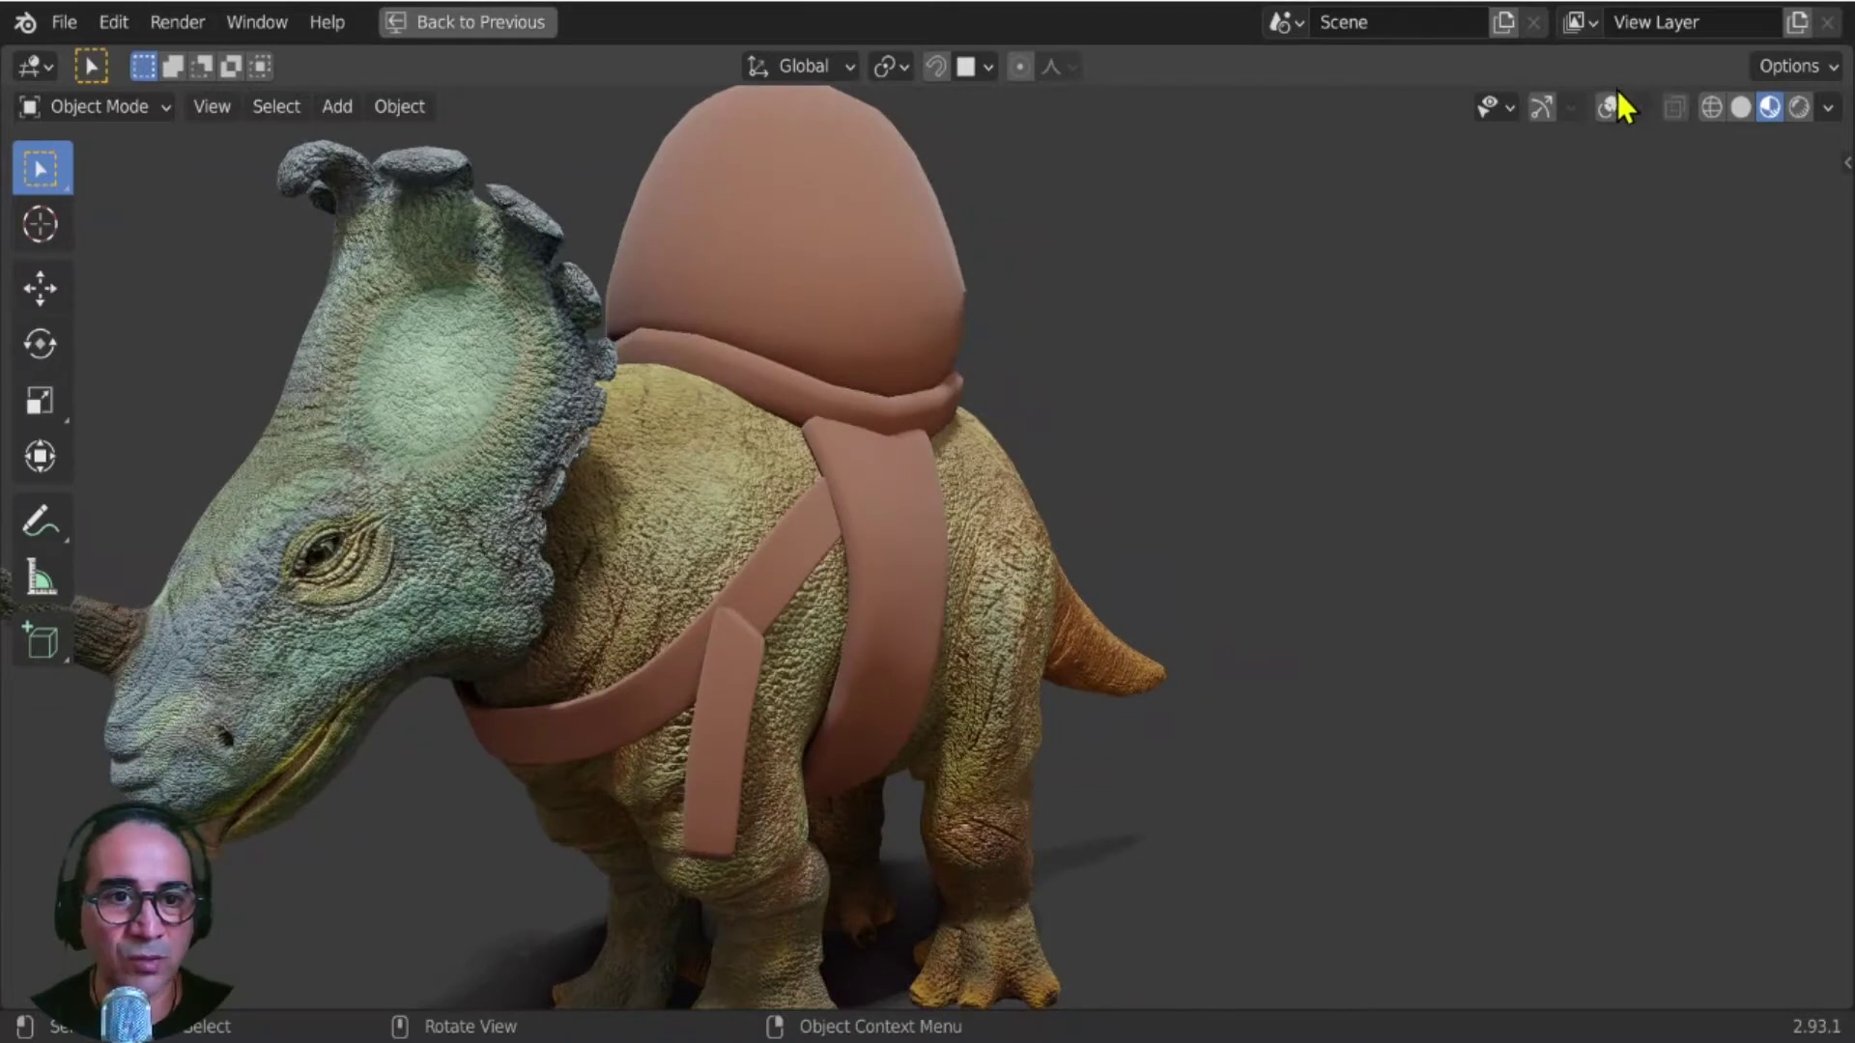
- Turn on the viewport overlays for working on the dinosaur's chest strap
left_click(1612, 100)
scroll(902, 725, "down", 2)
middle_click_drag(903, 724, 850, 608)
scroll(995, 742, "up", 3)
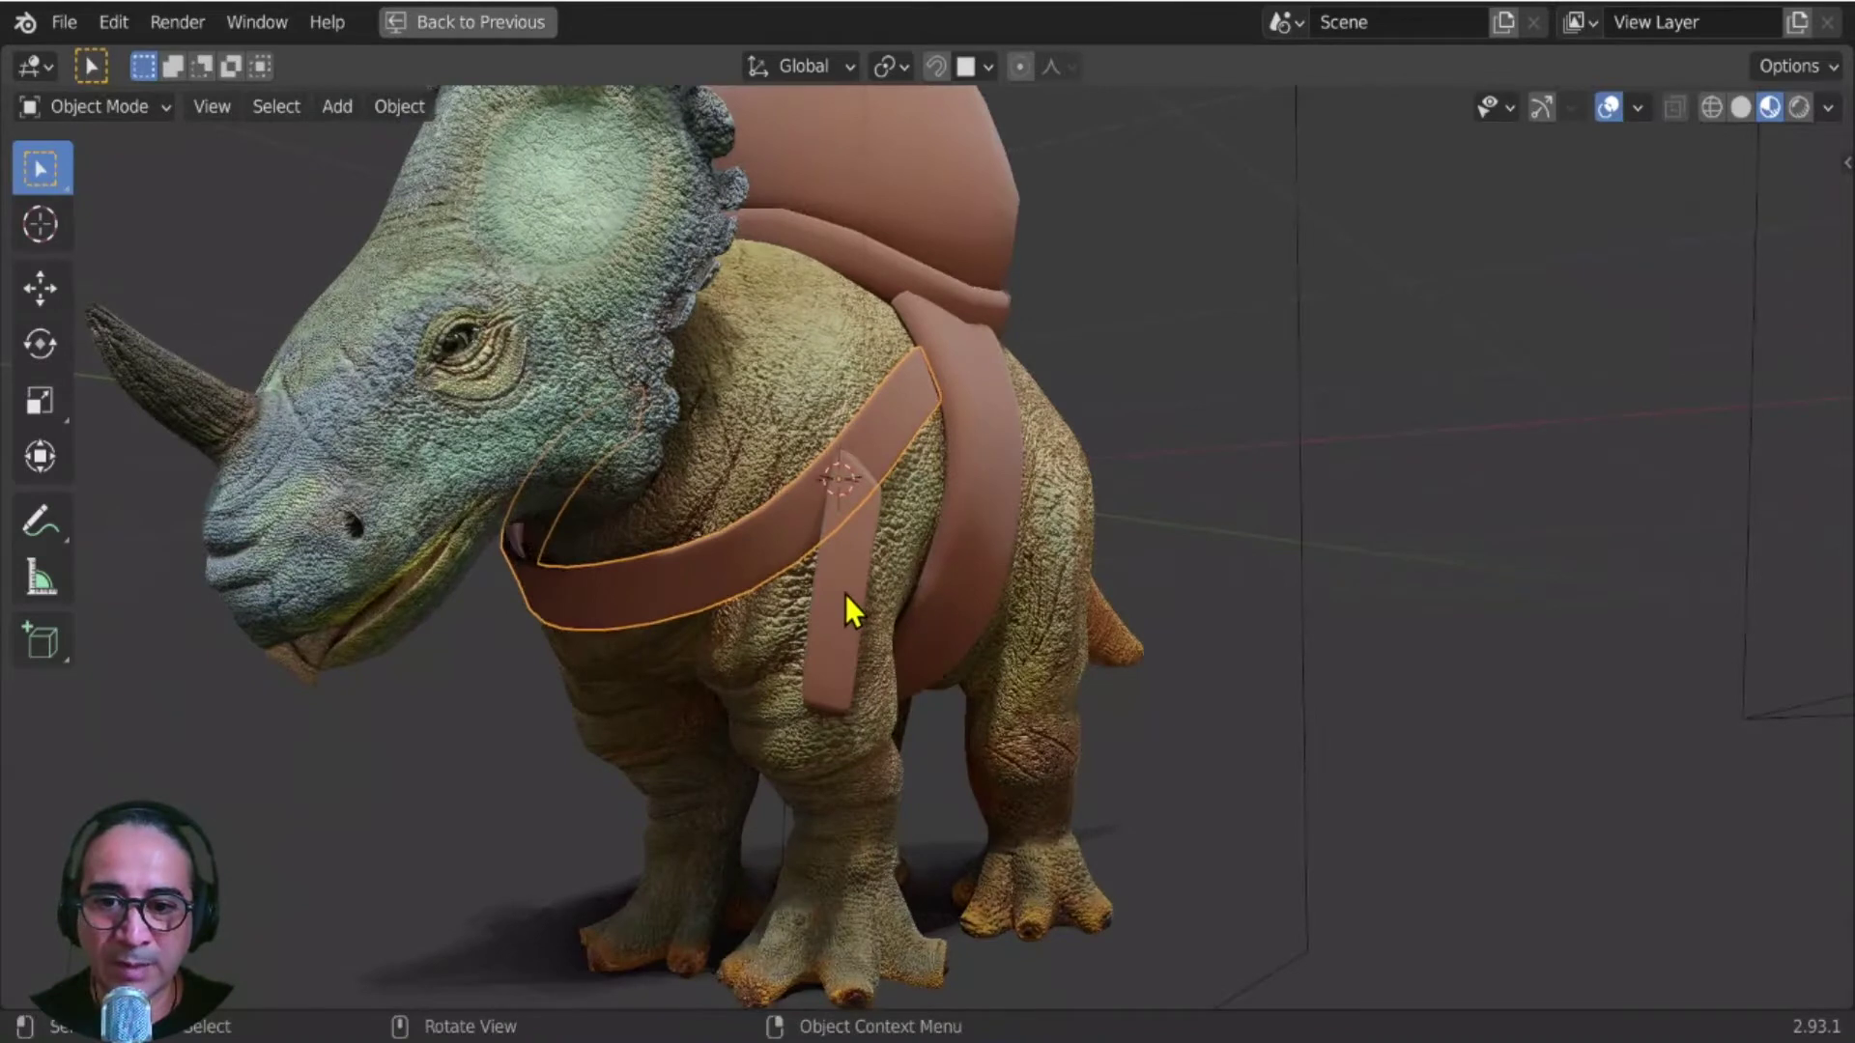
- Isolate the chest strap and its hanging end in local view
left_click(772, 538, "shift")
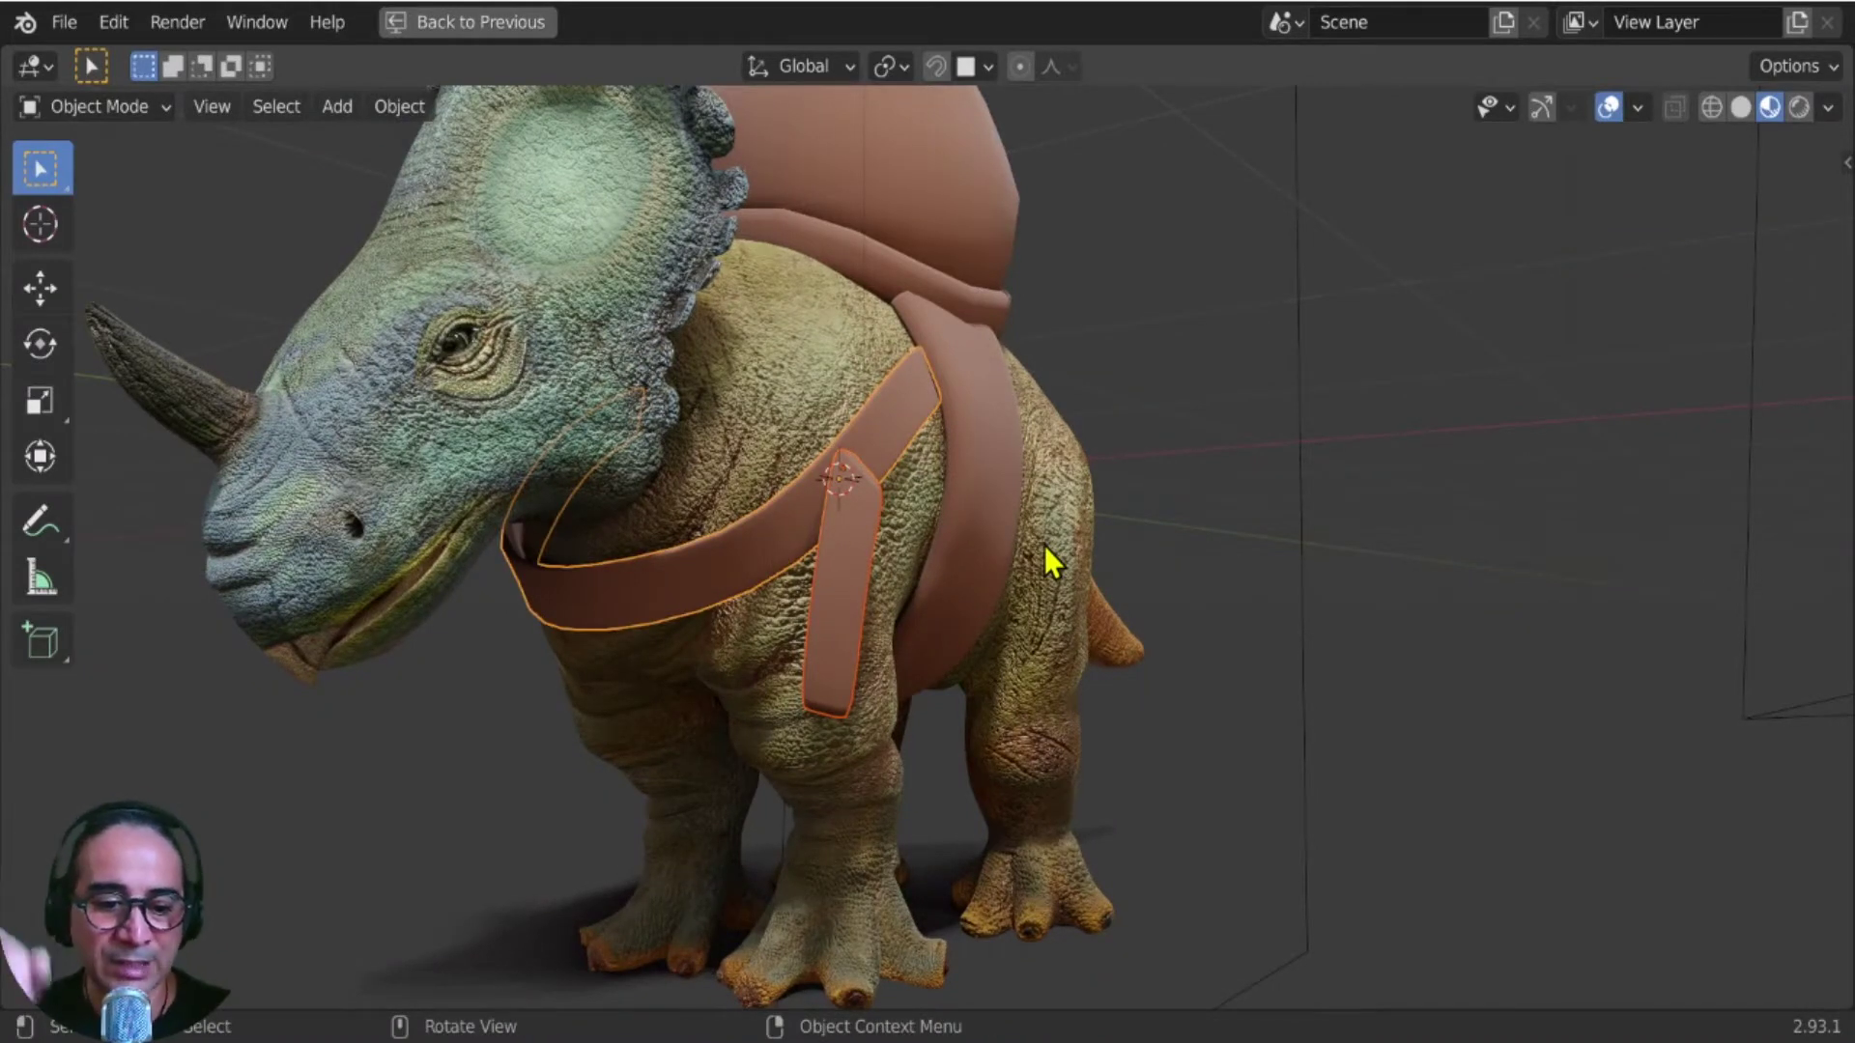
key("KP_Divide")
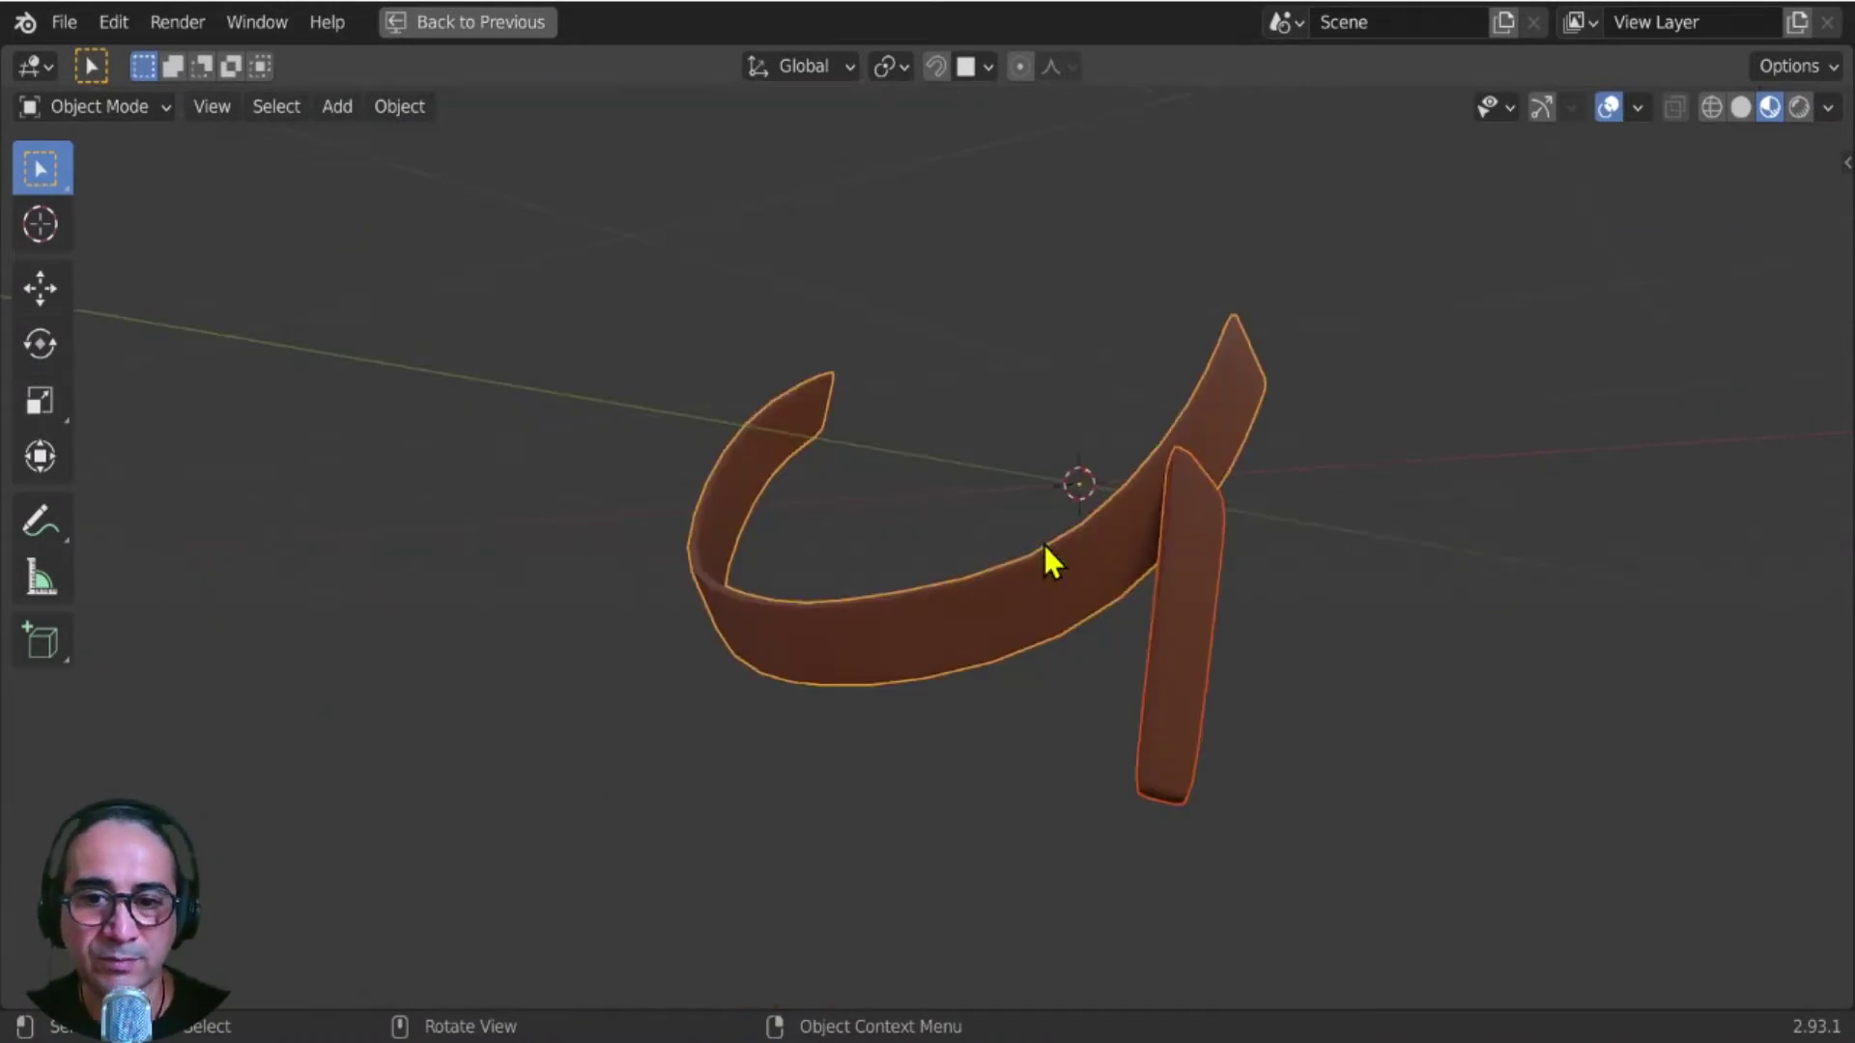
- Turn on the Screencast Keys display and collapse its settings
key("n")
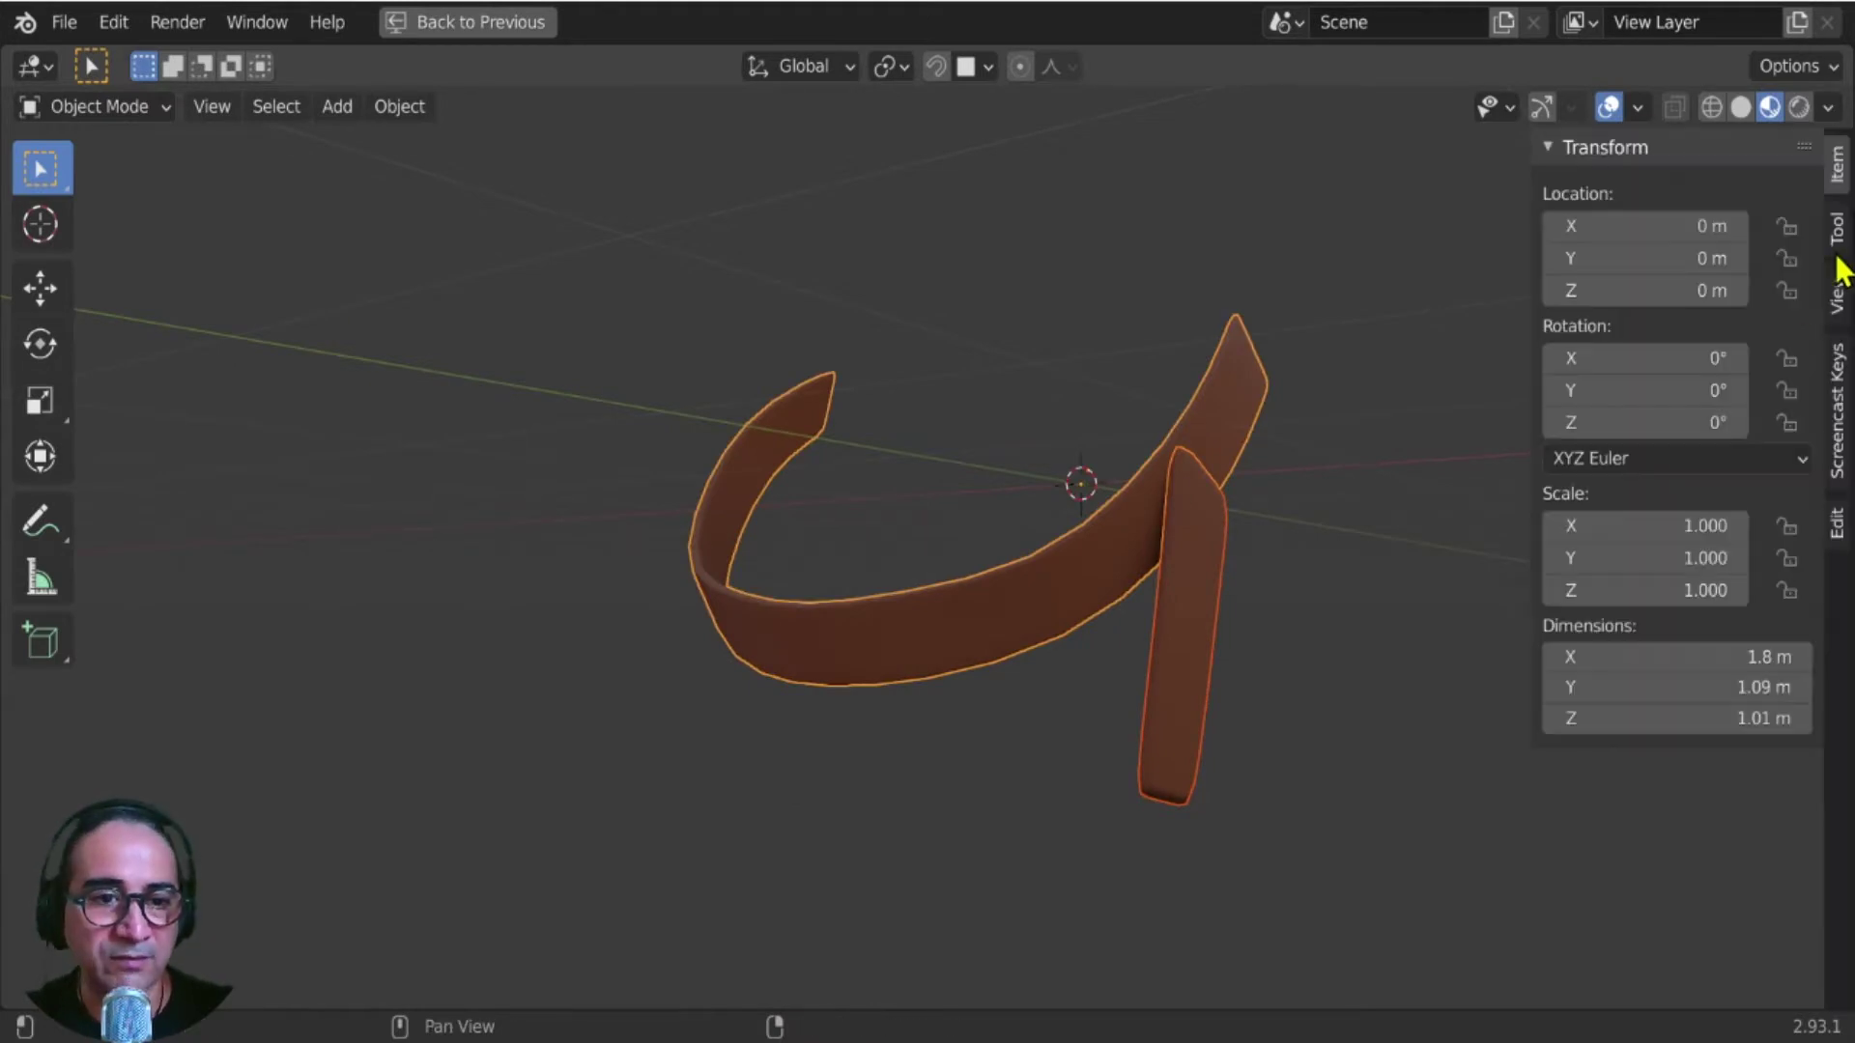
left_click(1839, 396)
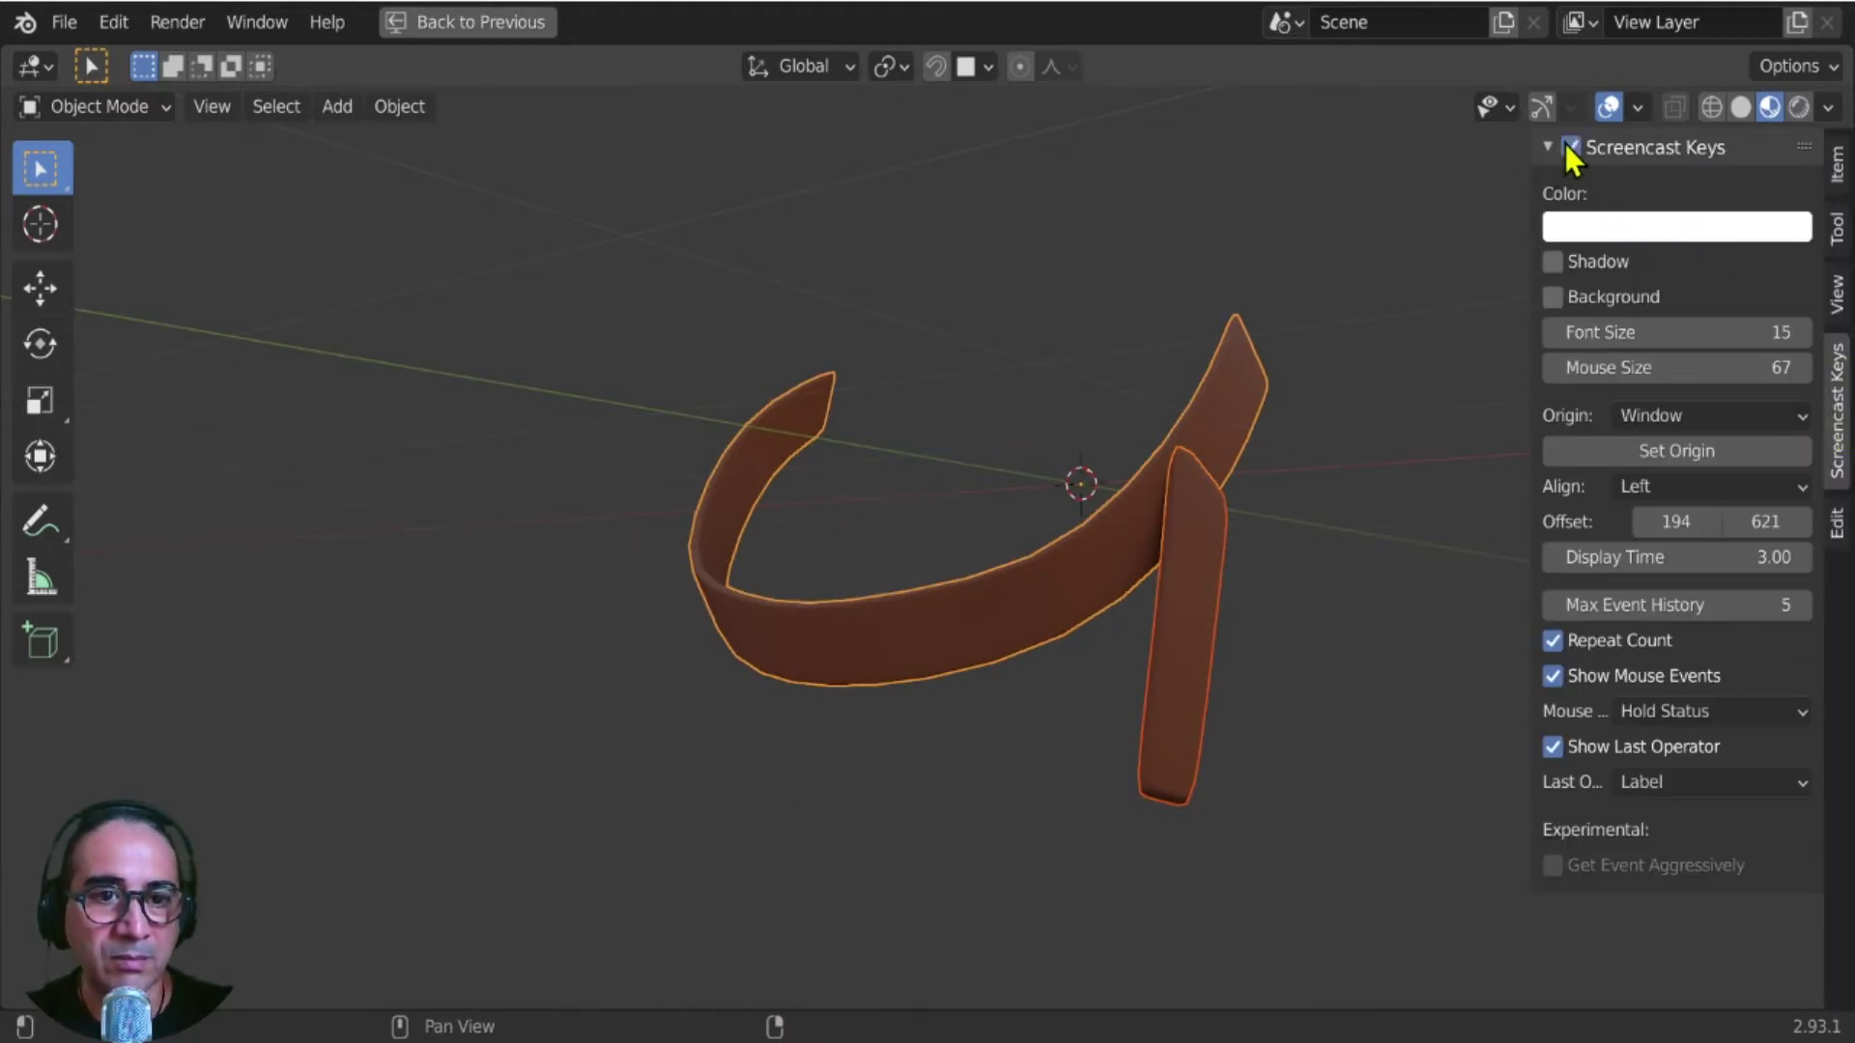
left_click(1550, 145)
- Compare the isolated straps in Solid and Material Preview shading, ending in Solid
mouse_move(1446, 554)
middle_mouse_down()
mouse_move(1267, 594)
mouse_move(1426, 570)
middle_mouse_up()
left_click(1740, 107)
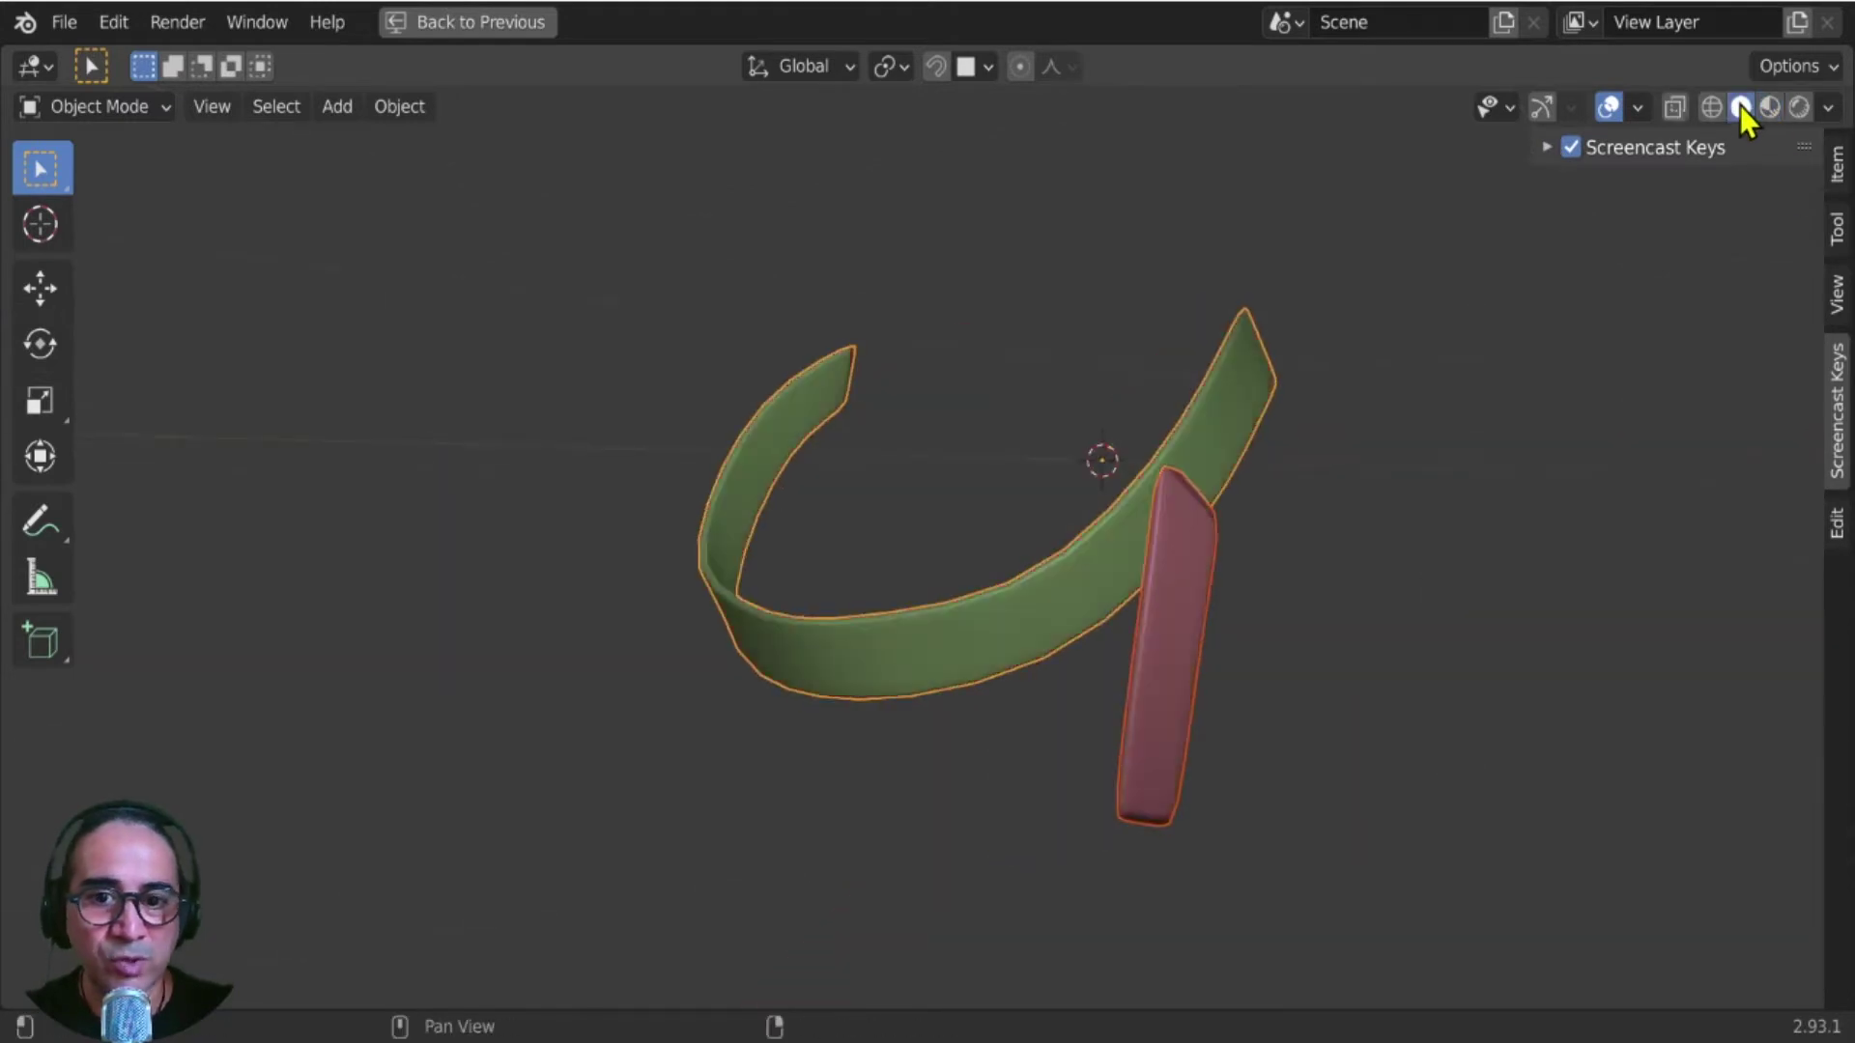
left_click(1770, 106)
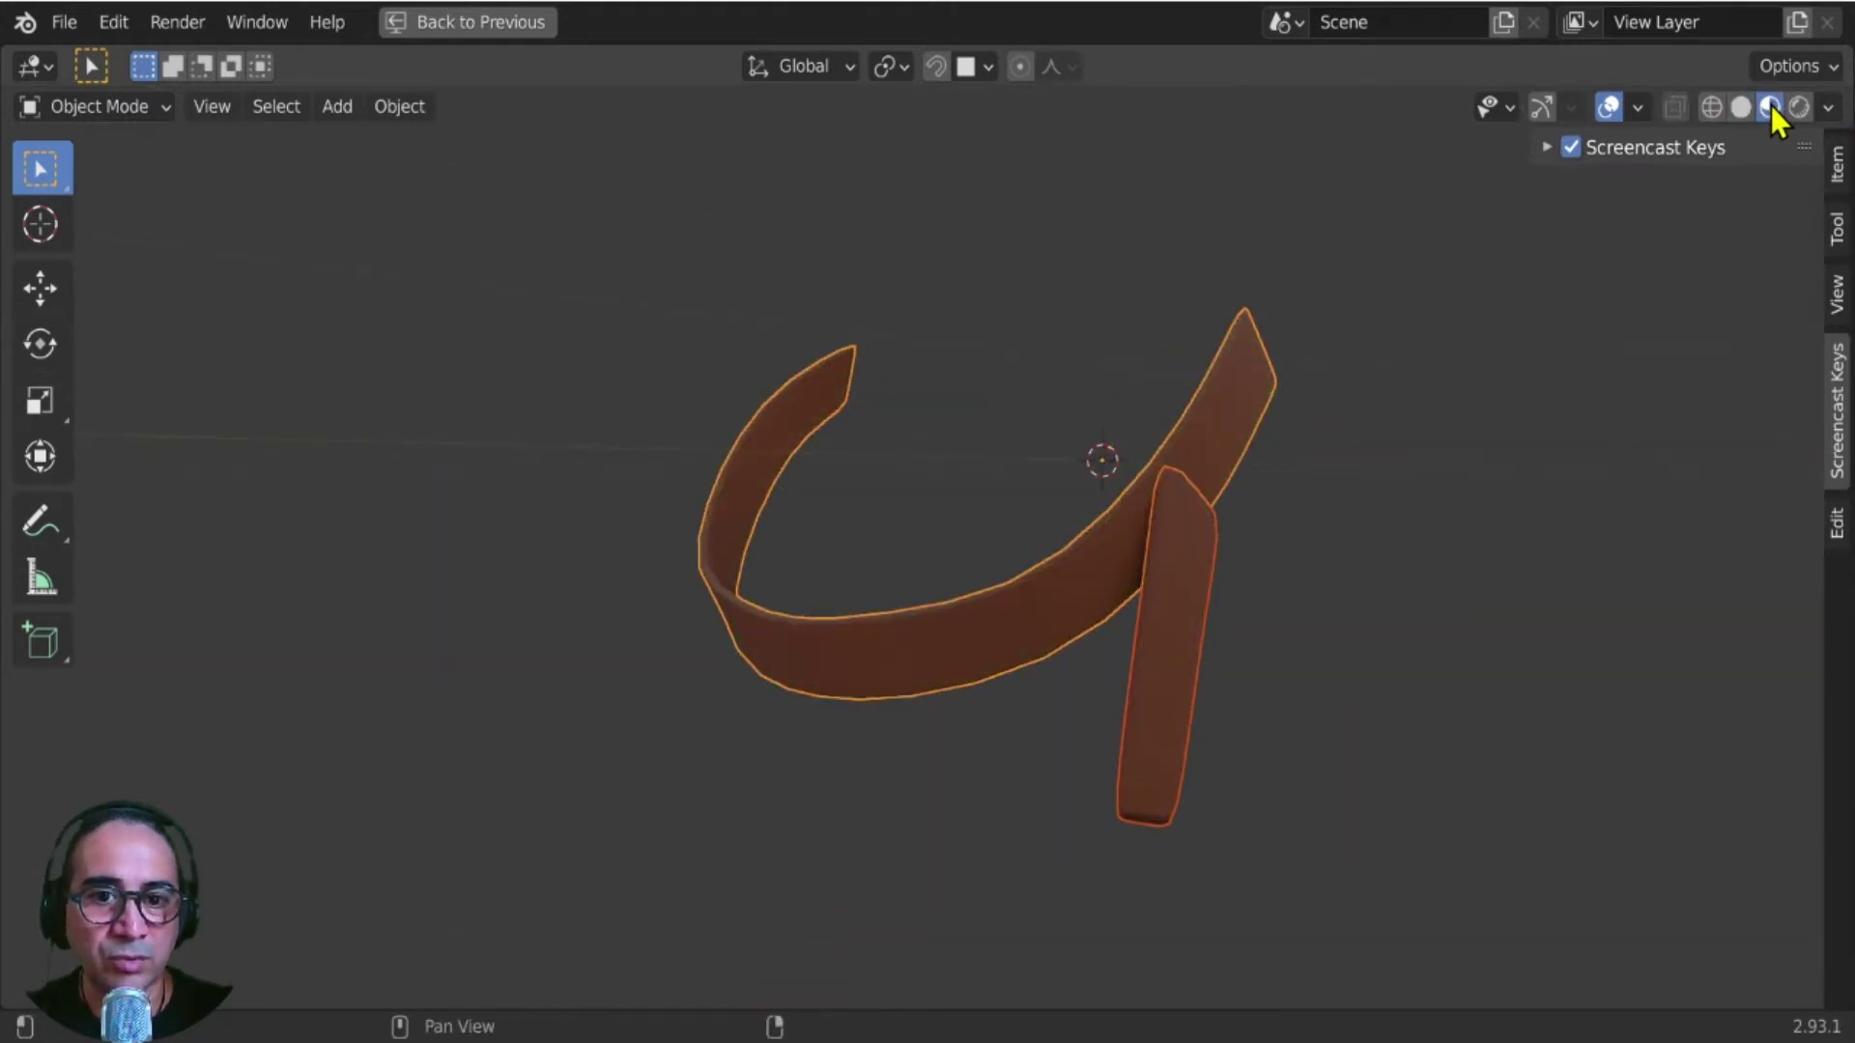
mouse_move(1517, 687)
middle_mouse_down()
mouse_move(1406, 678)
mouse_move(1741, 141)
middle_mouse_up()
left_click(1740, 107)
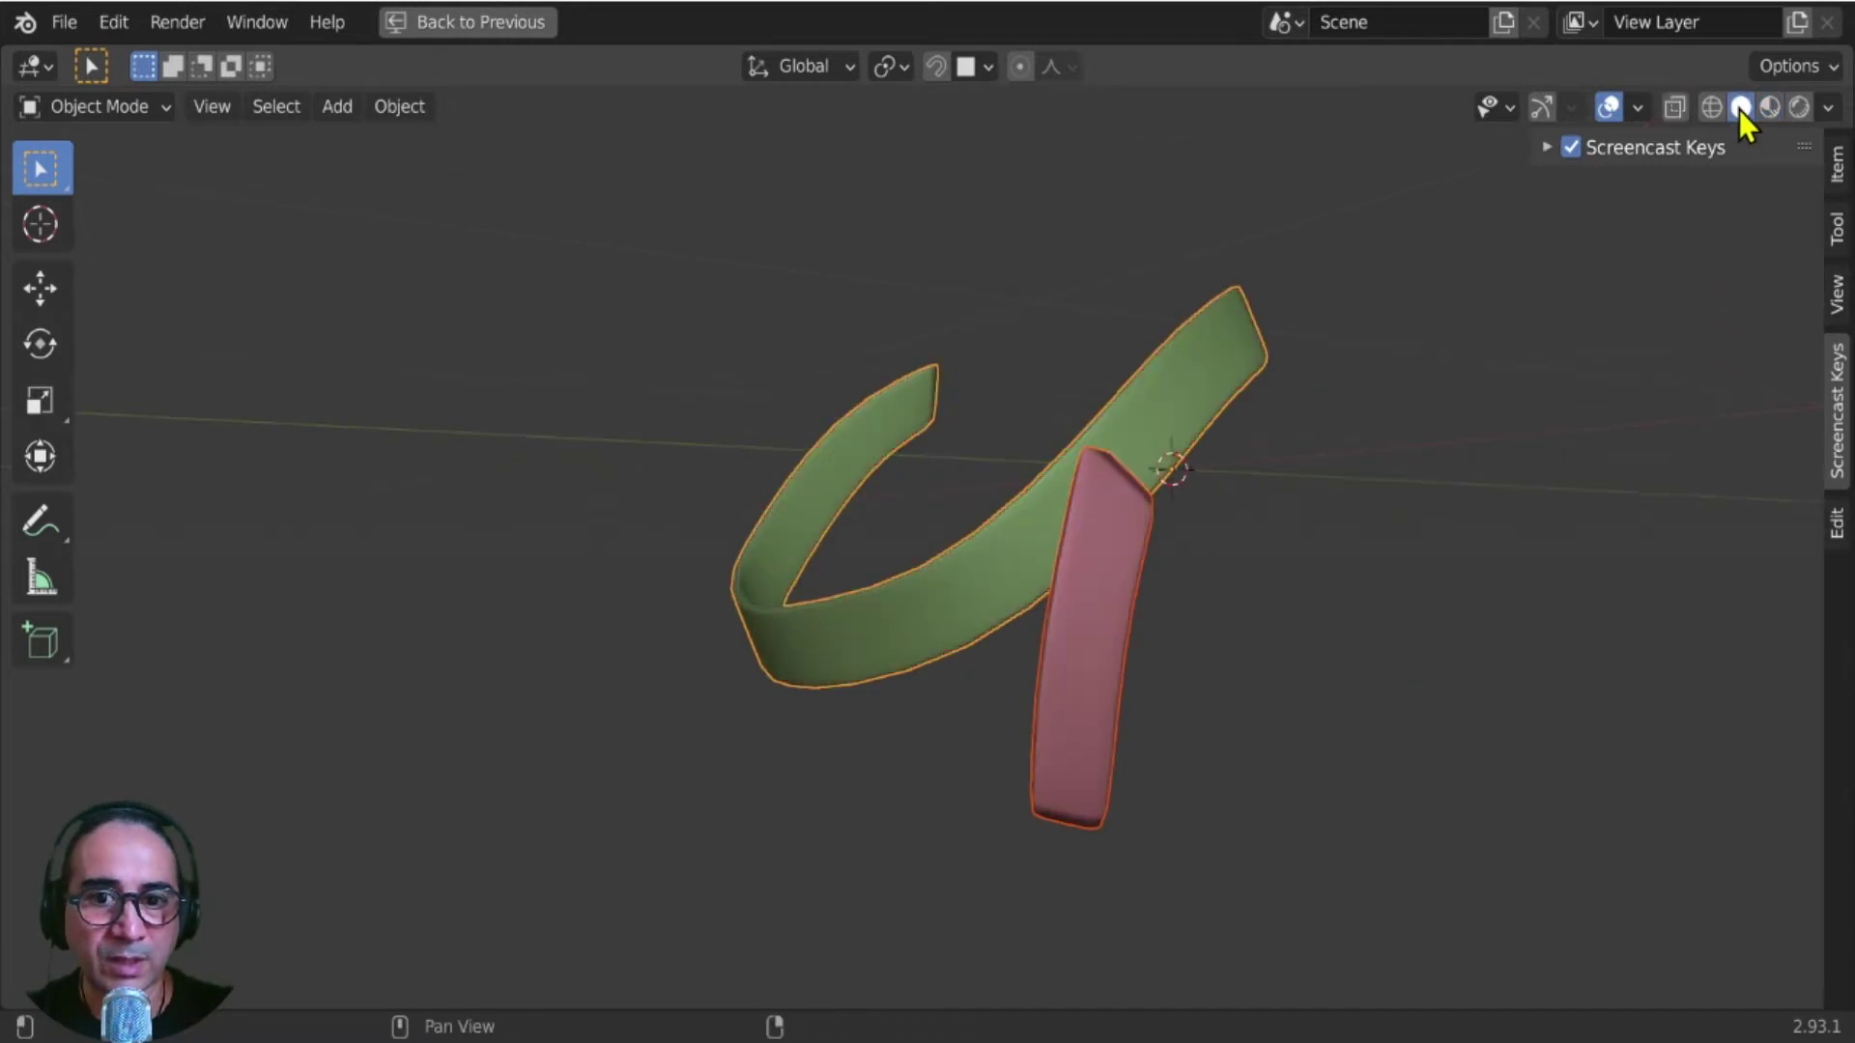
mouse_move(1252, 784)
middle_mouse_down()
mouse_move(1134, 796)
mouse_move(1223, 811)
mouse_move(1108, 823)
mouse_move(1279, 789)
middle_mouse_up()
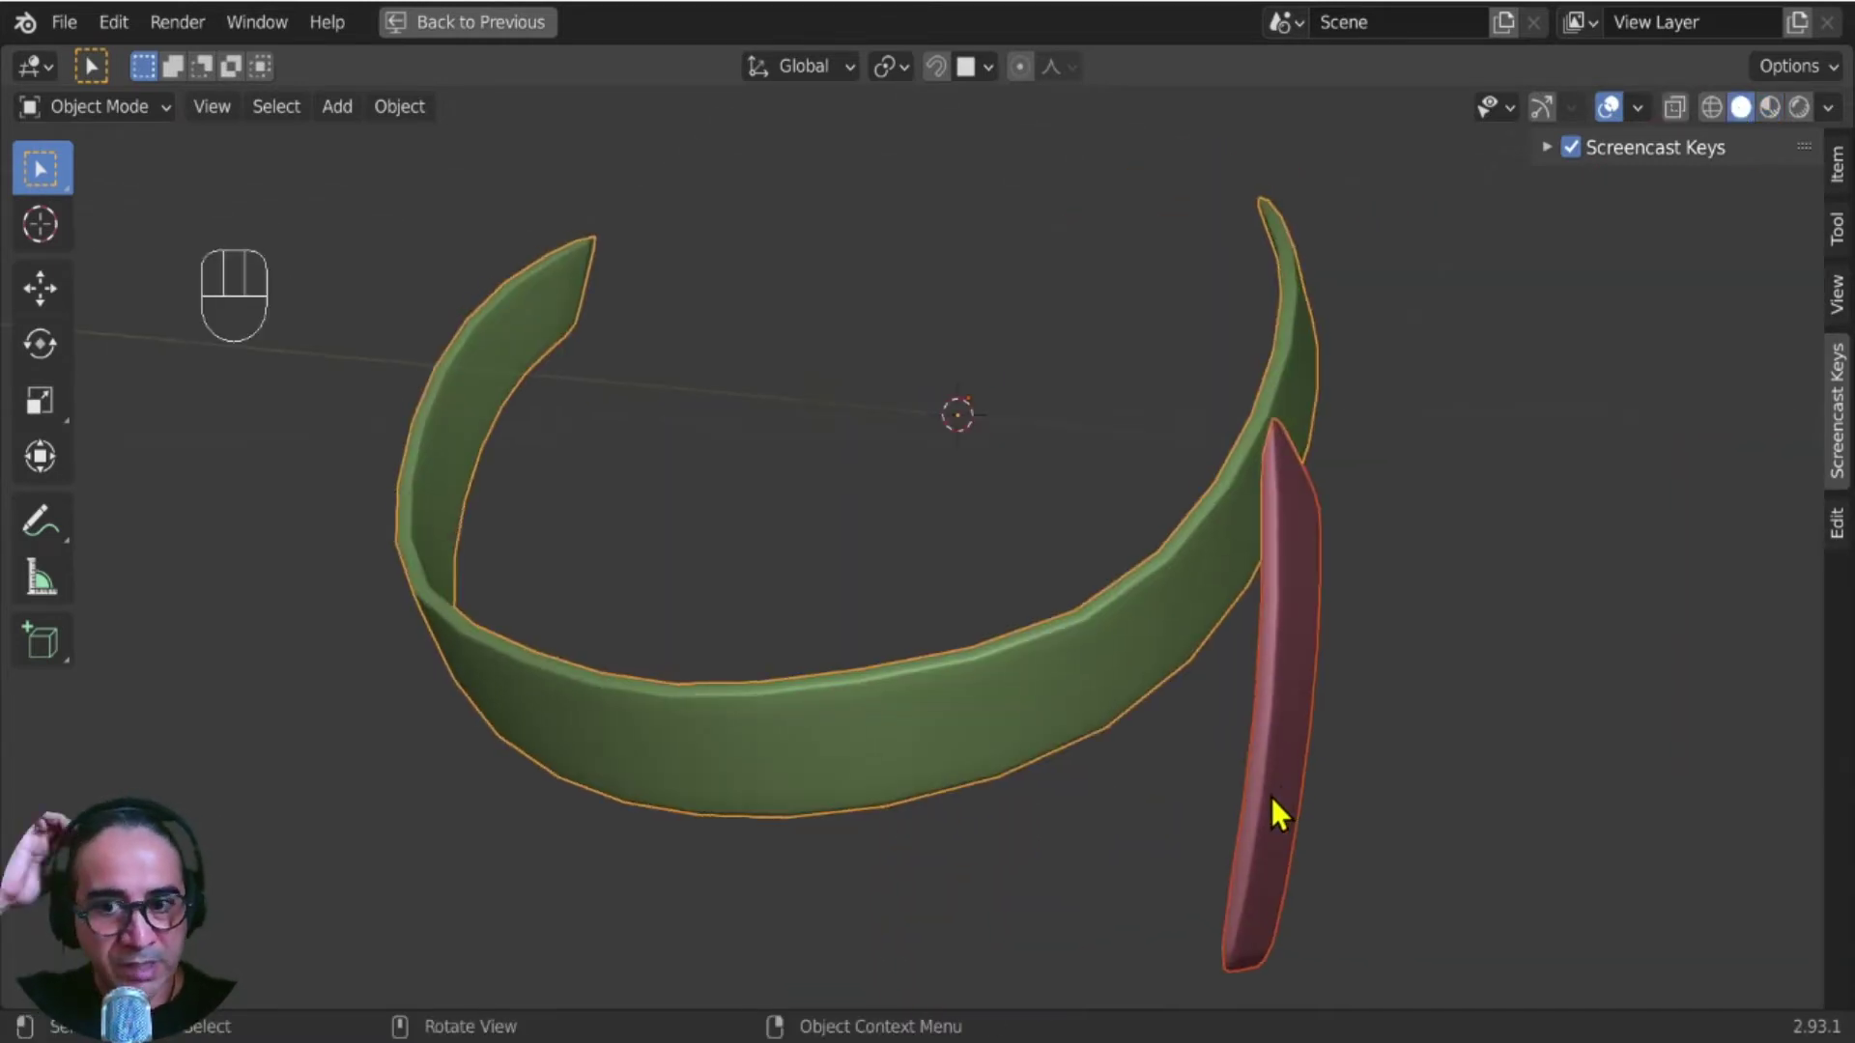
- Select only the chest strap, restore the full Layout workspace from the maximized viewport and show the strap's modifiers
left_click(993, 704)
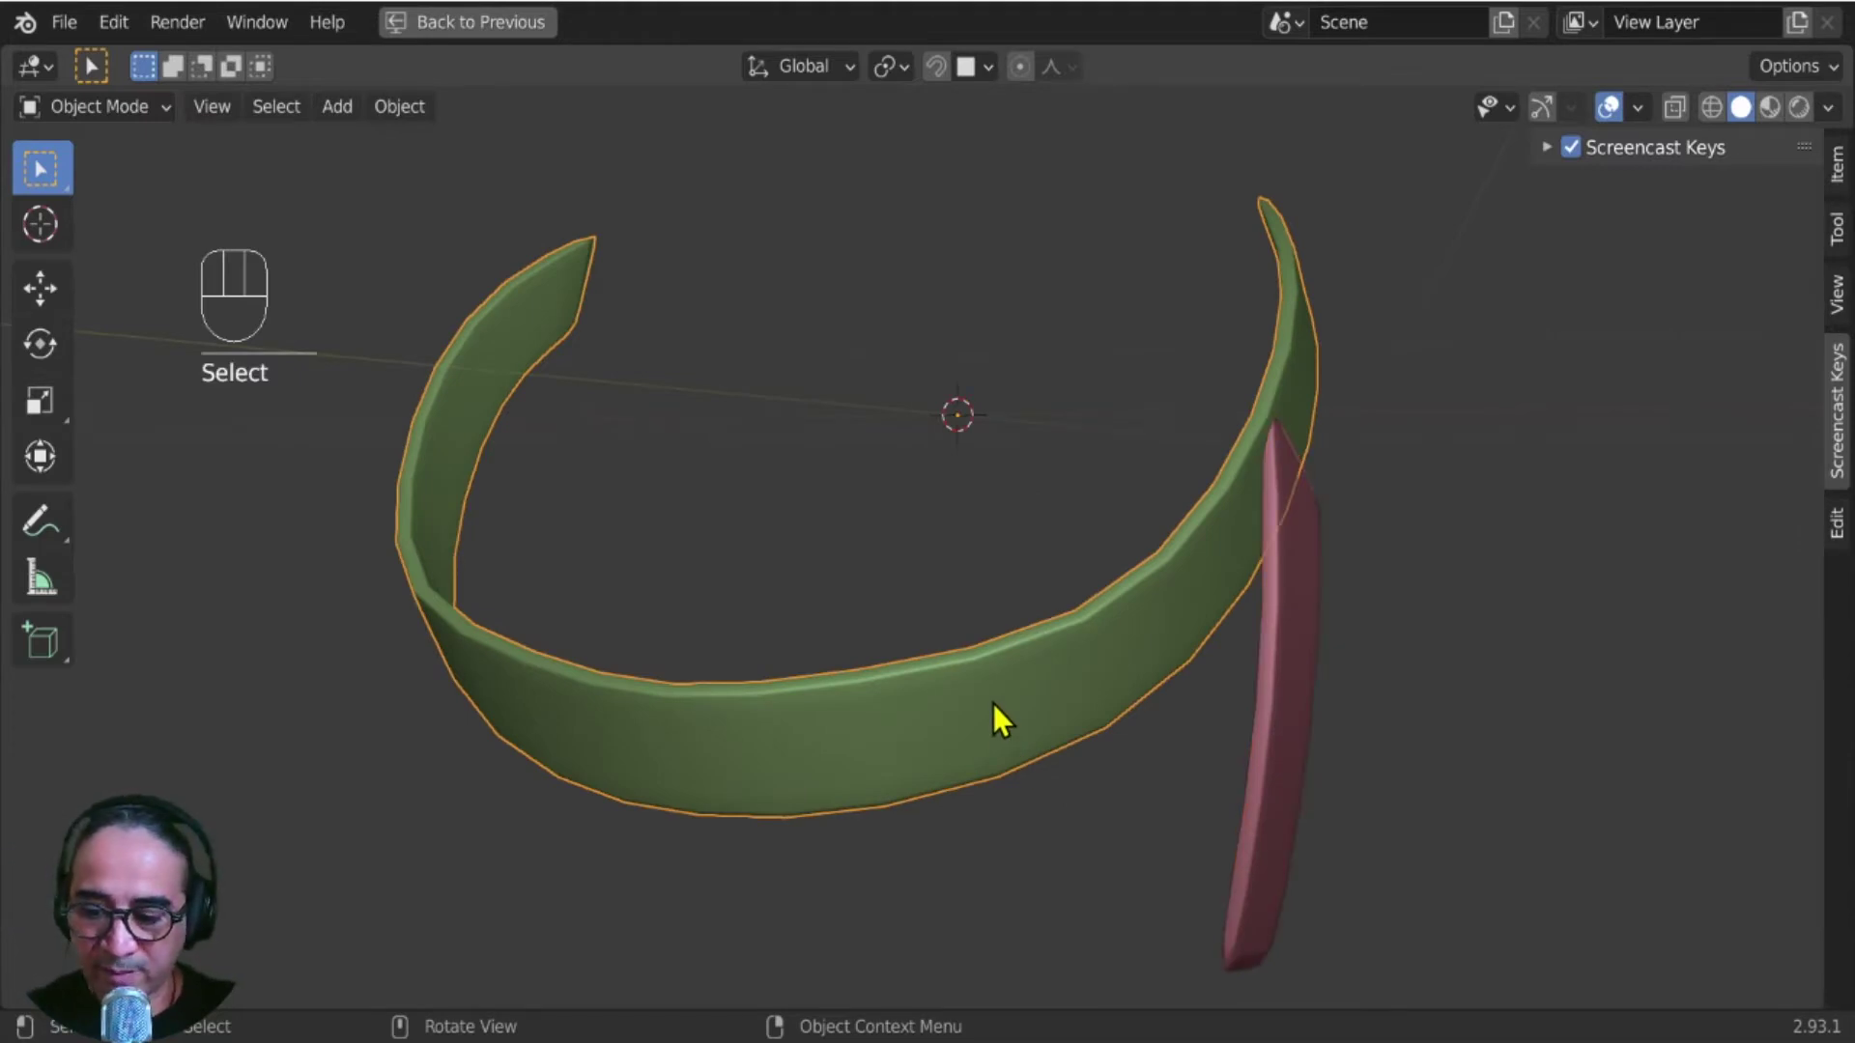
key("ctrl")
key("ctrl+space")
key("ctrl+space")
key("ctrl+space")
key("ctrl+space")
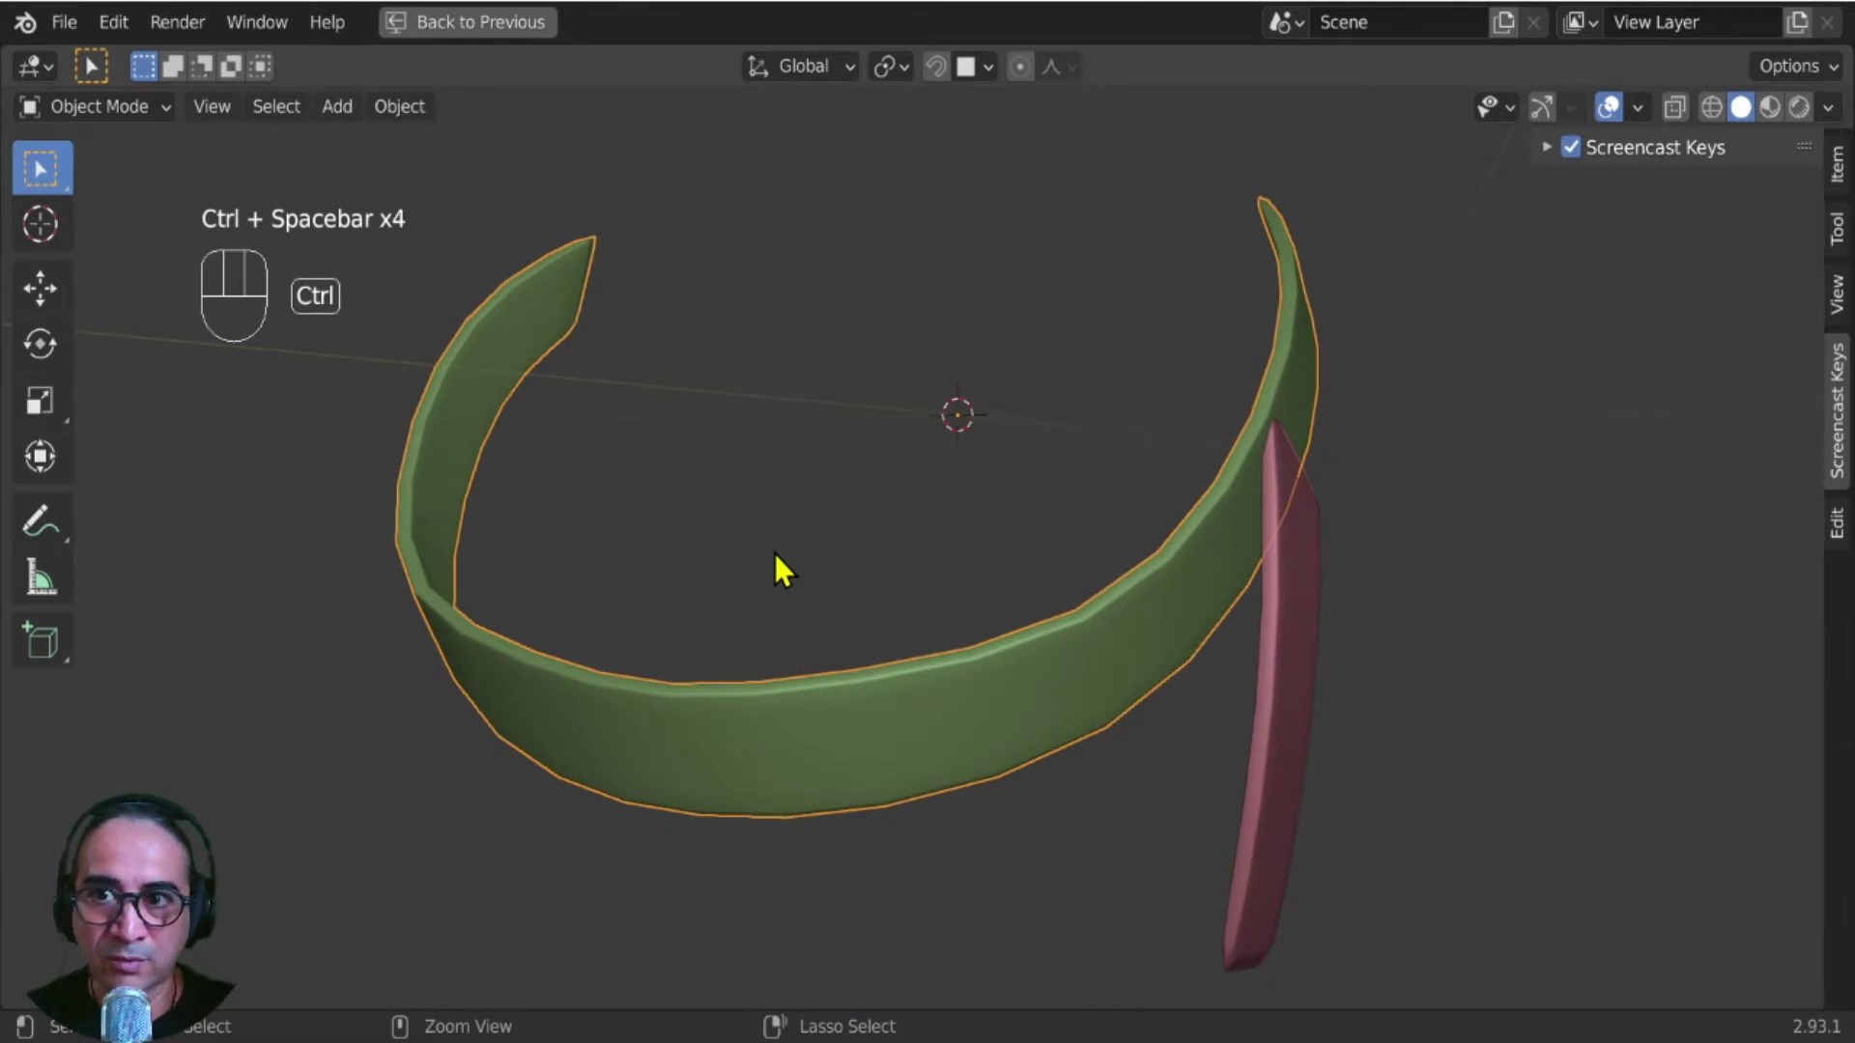
key("ctrl+space")
key("ctrl+space")
key("ctrl+space")
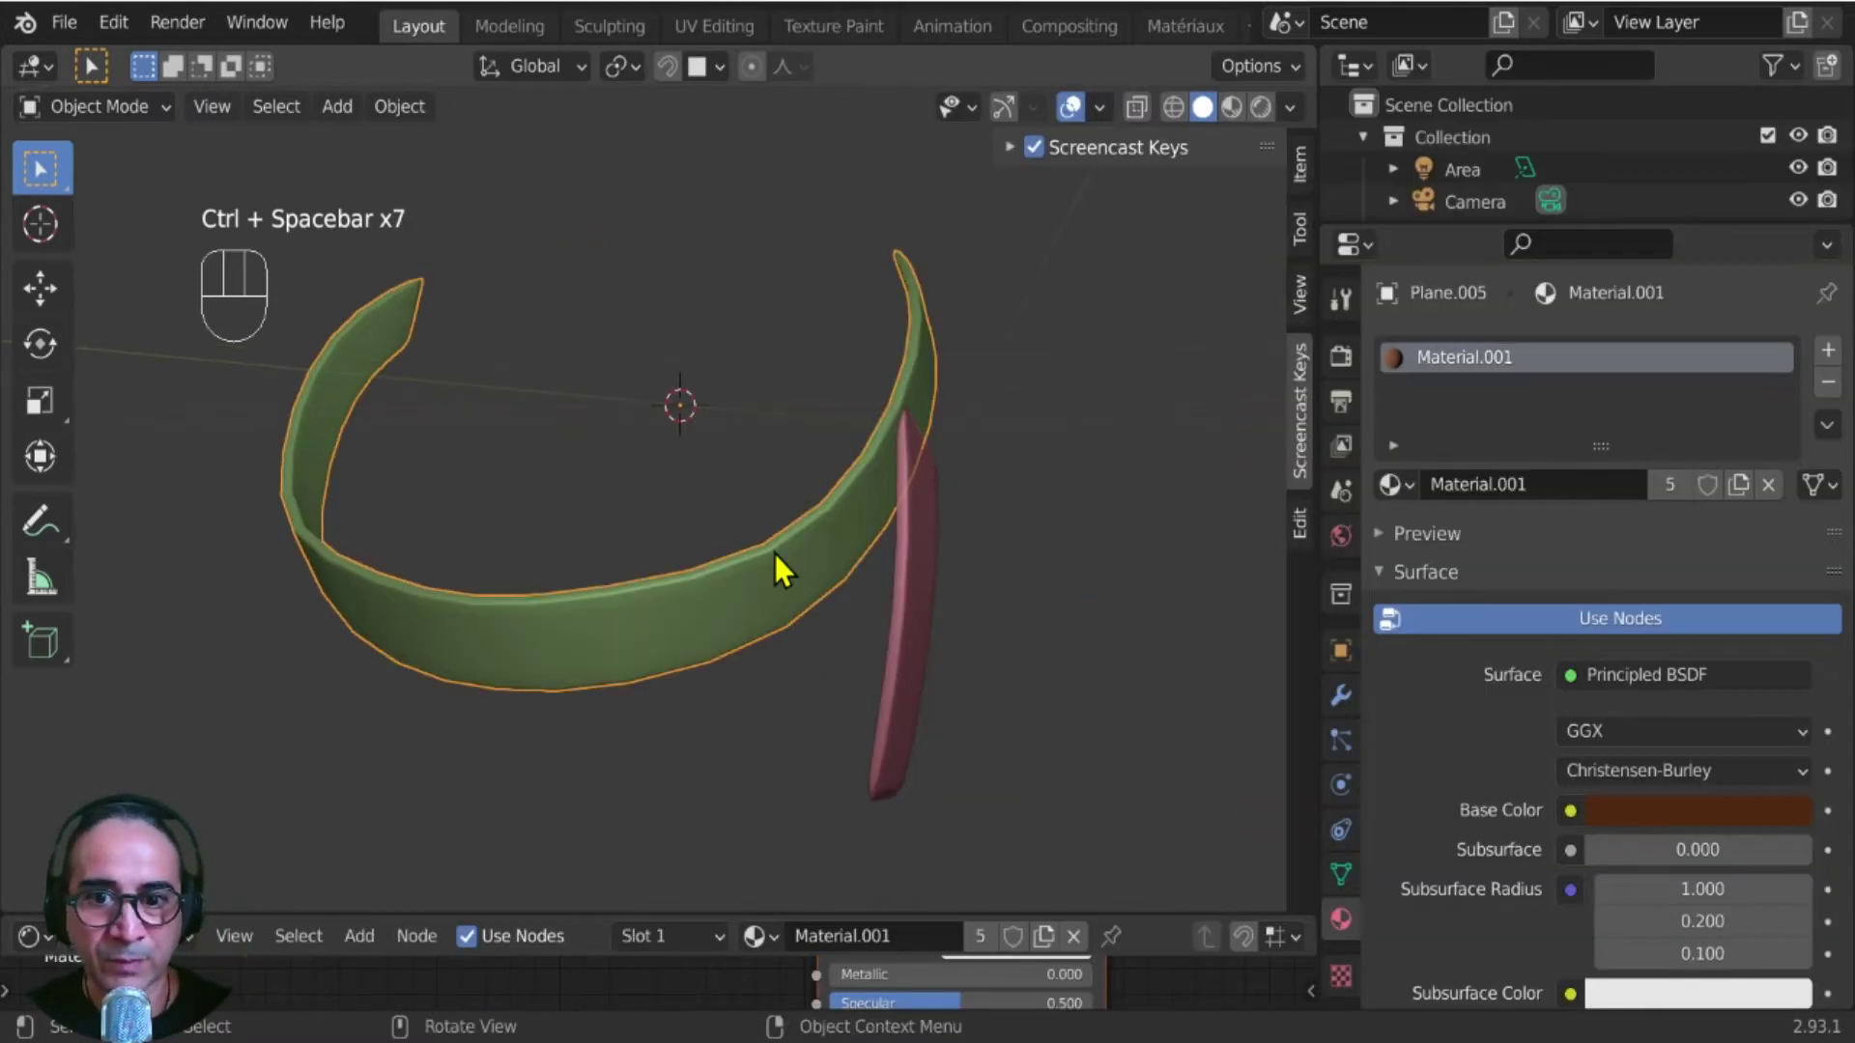
left_click(1341, 695)
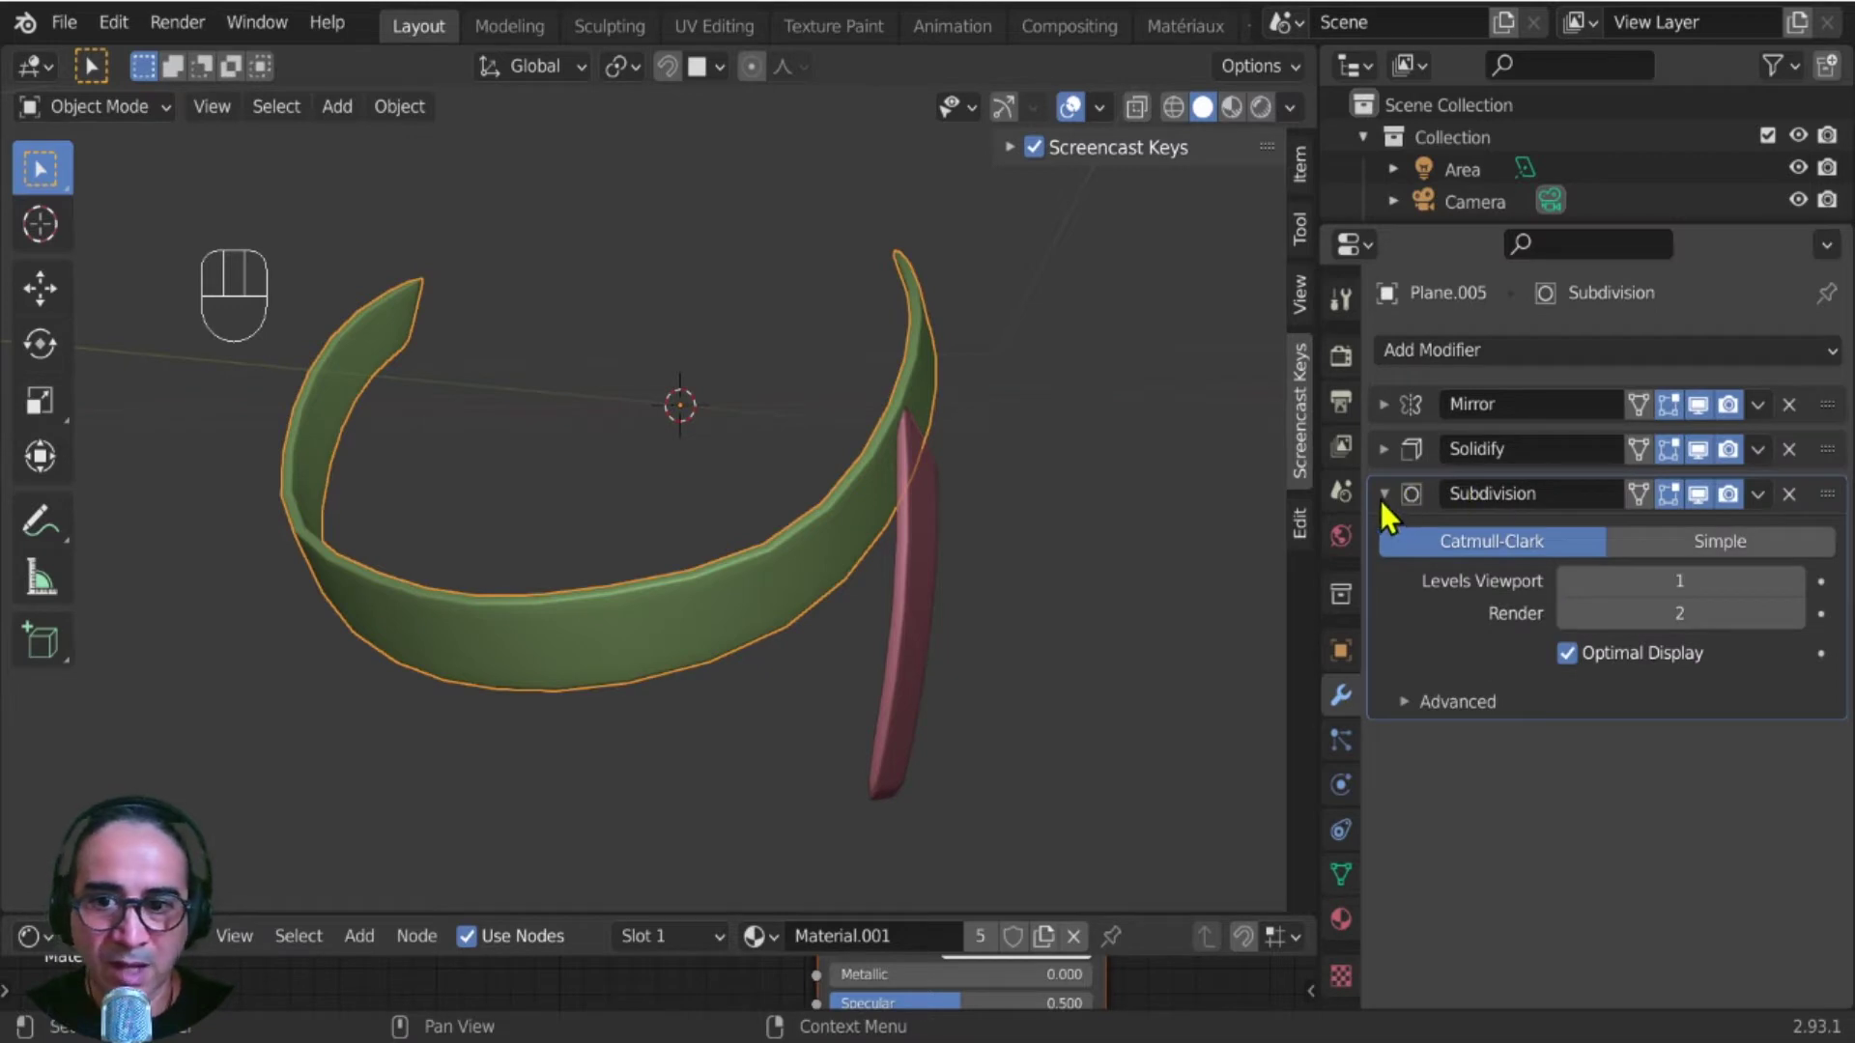
- Try annotating the curved path along the chest strap with a freehand stroke, and undo it
middle_click_drag(1138, 744, 965, 491)
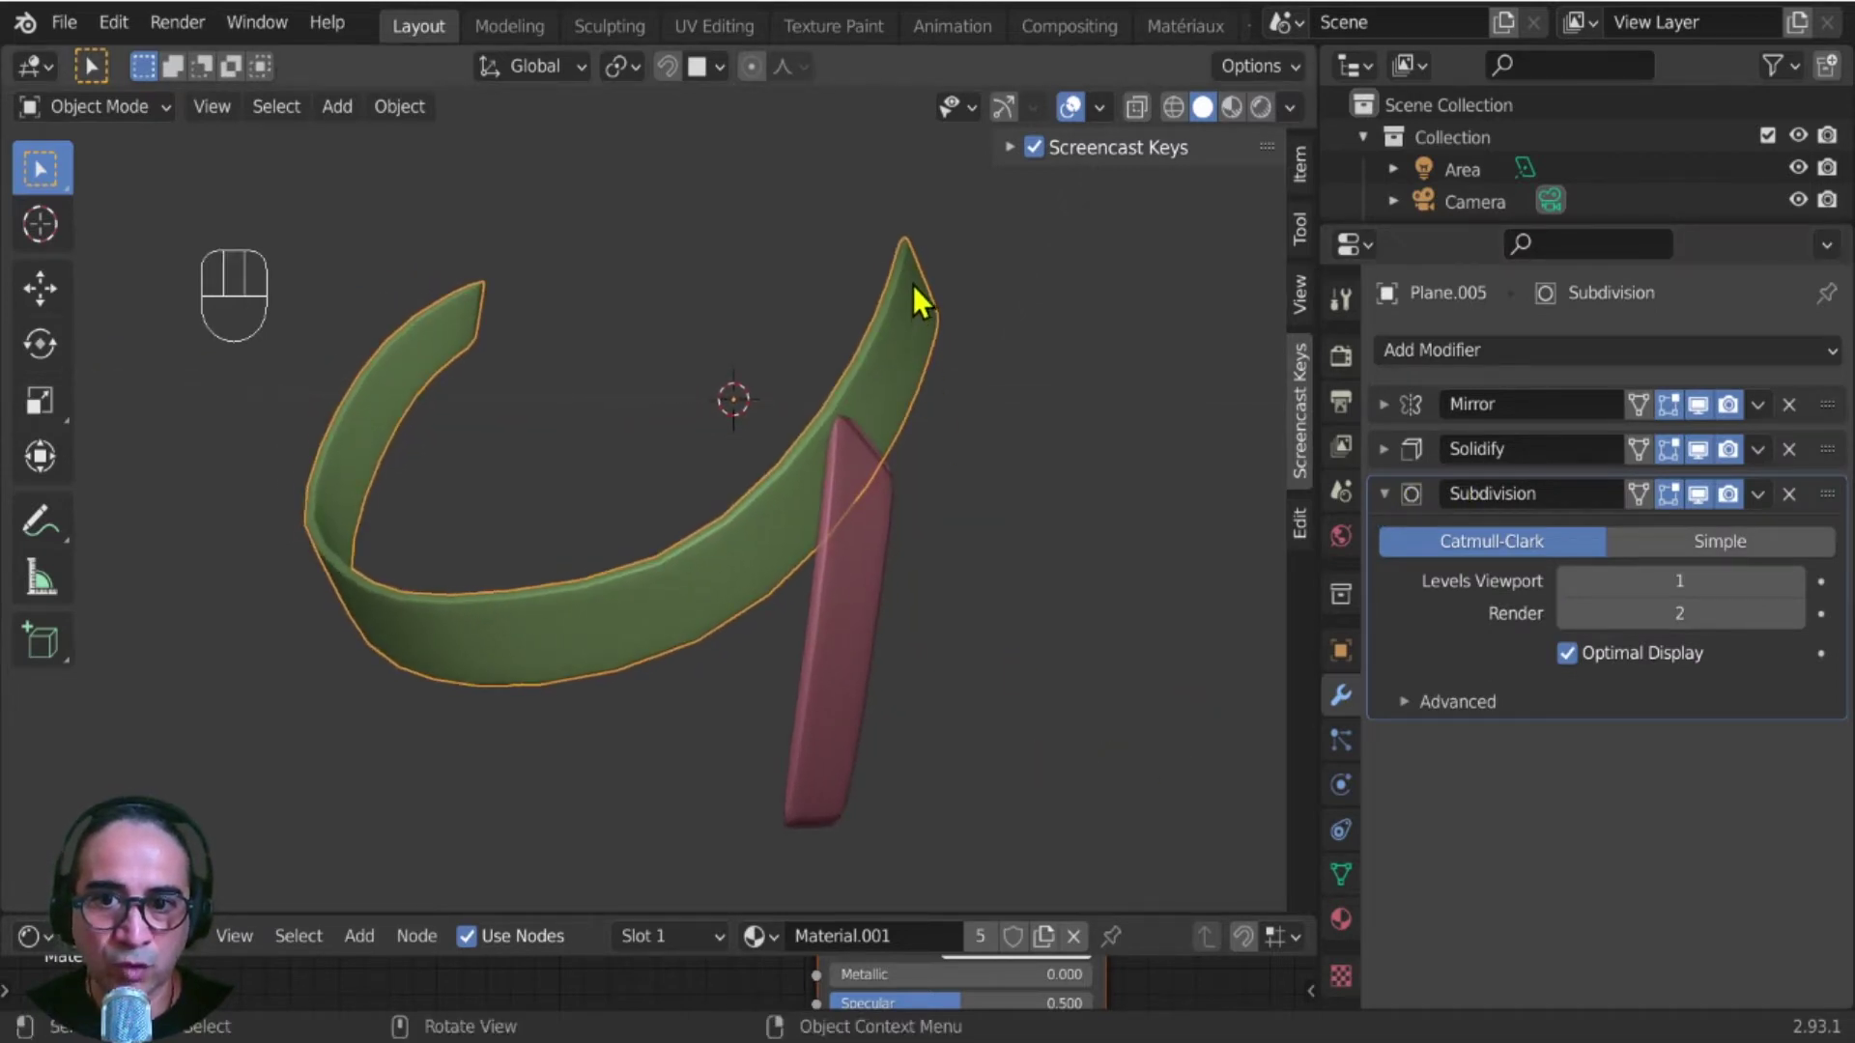
middle_click_drag(846, 478, 899, 744)
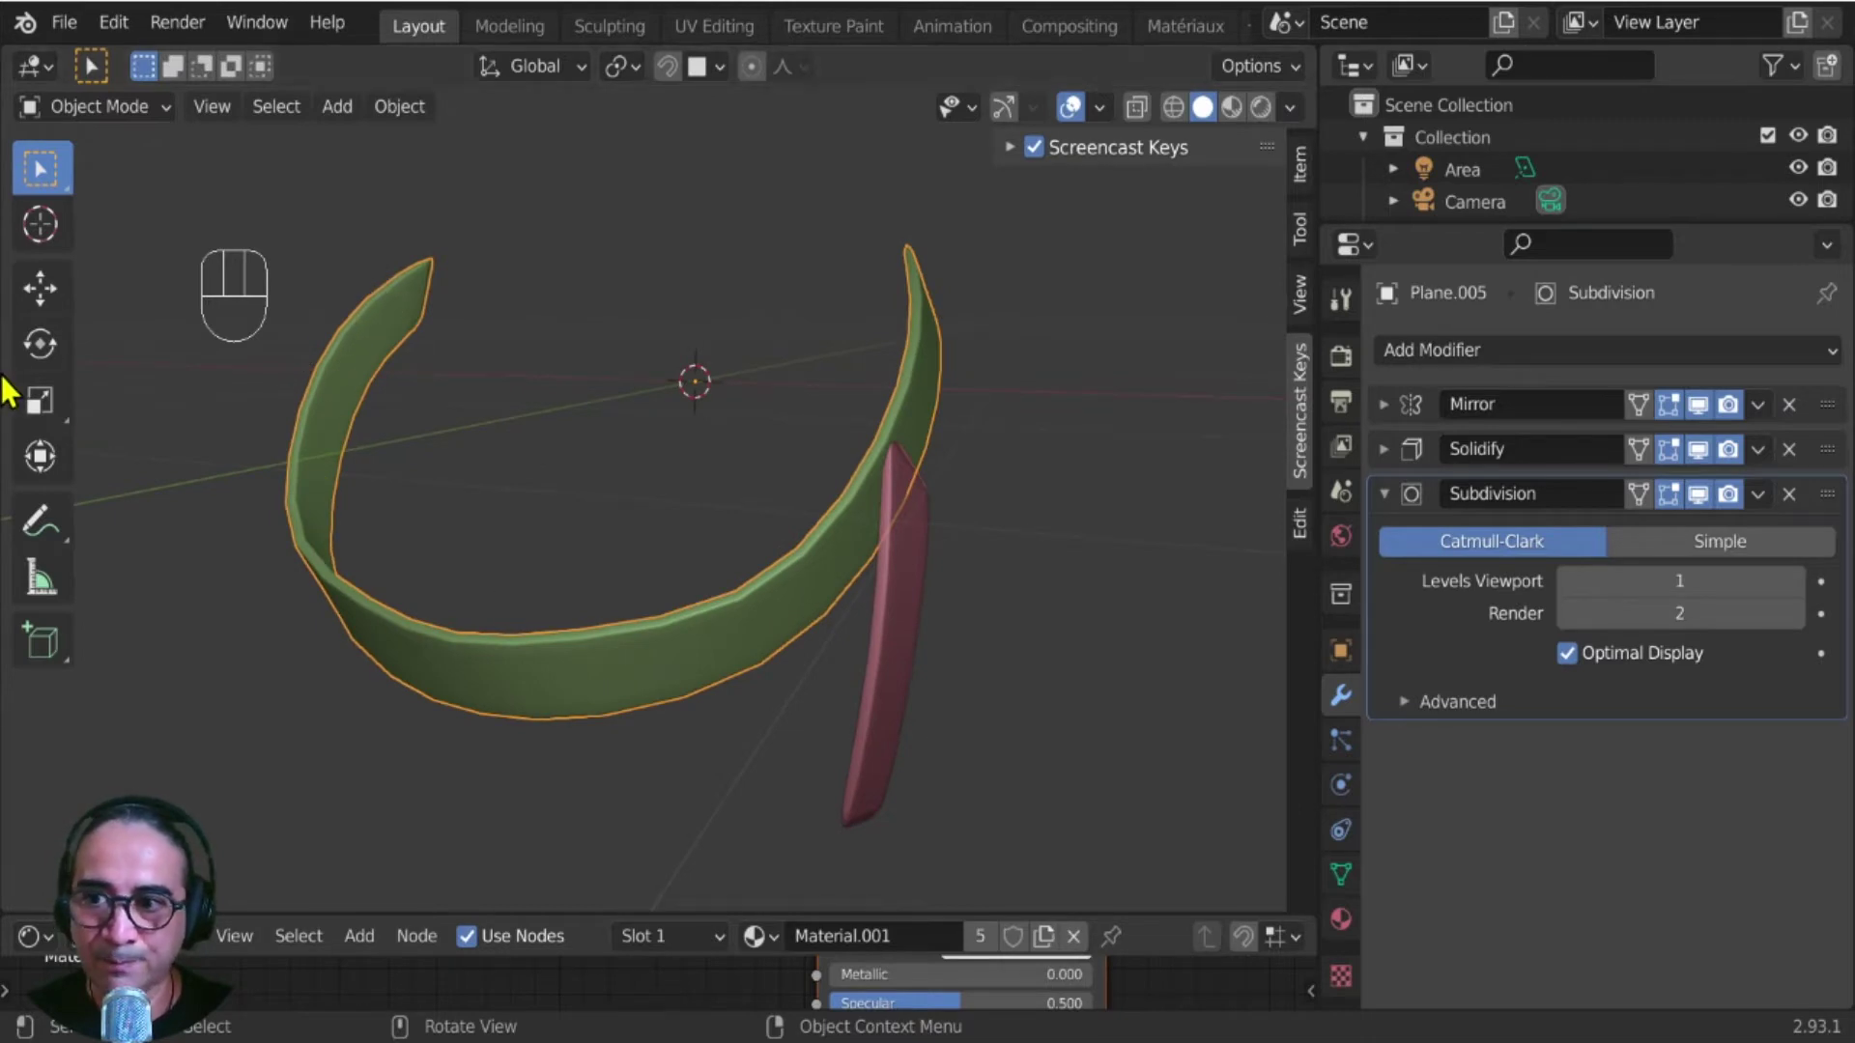
left_click(40, 523)
mouse_move(382, 309)
middle_mouse_down()
mouse_move(455, 332)
mouse_move(380, 257)
middle_mouse_up()
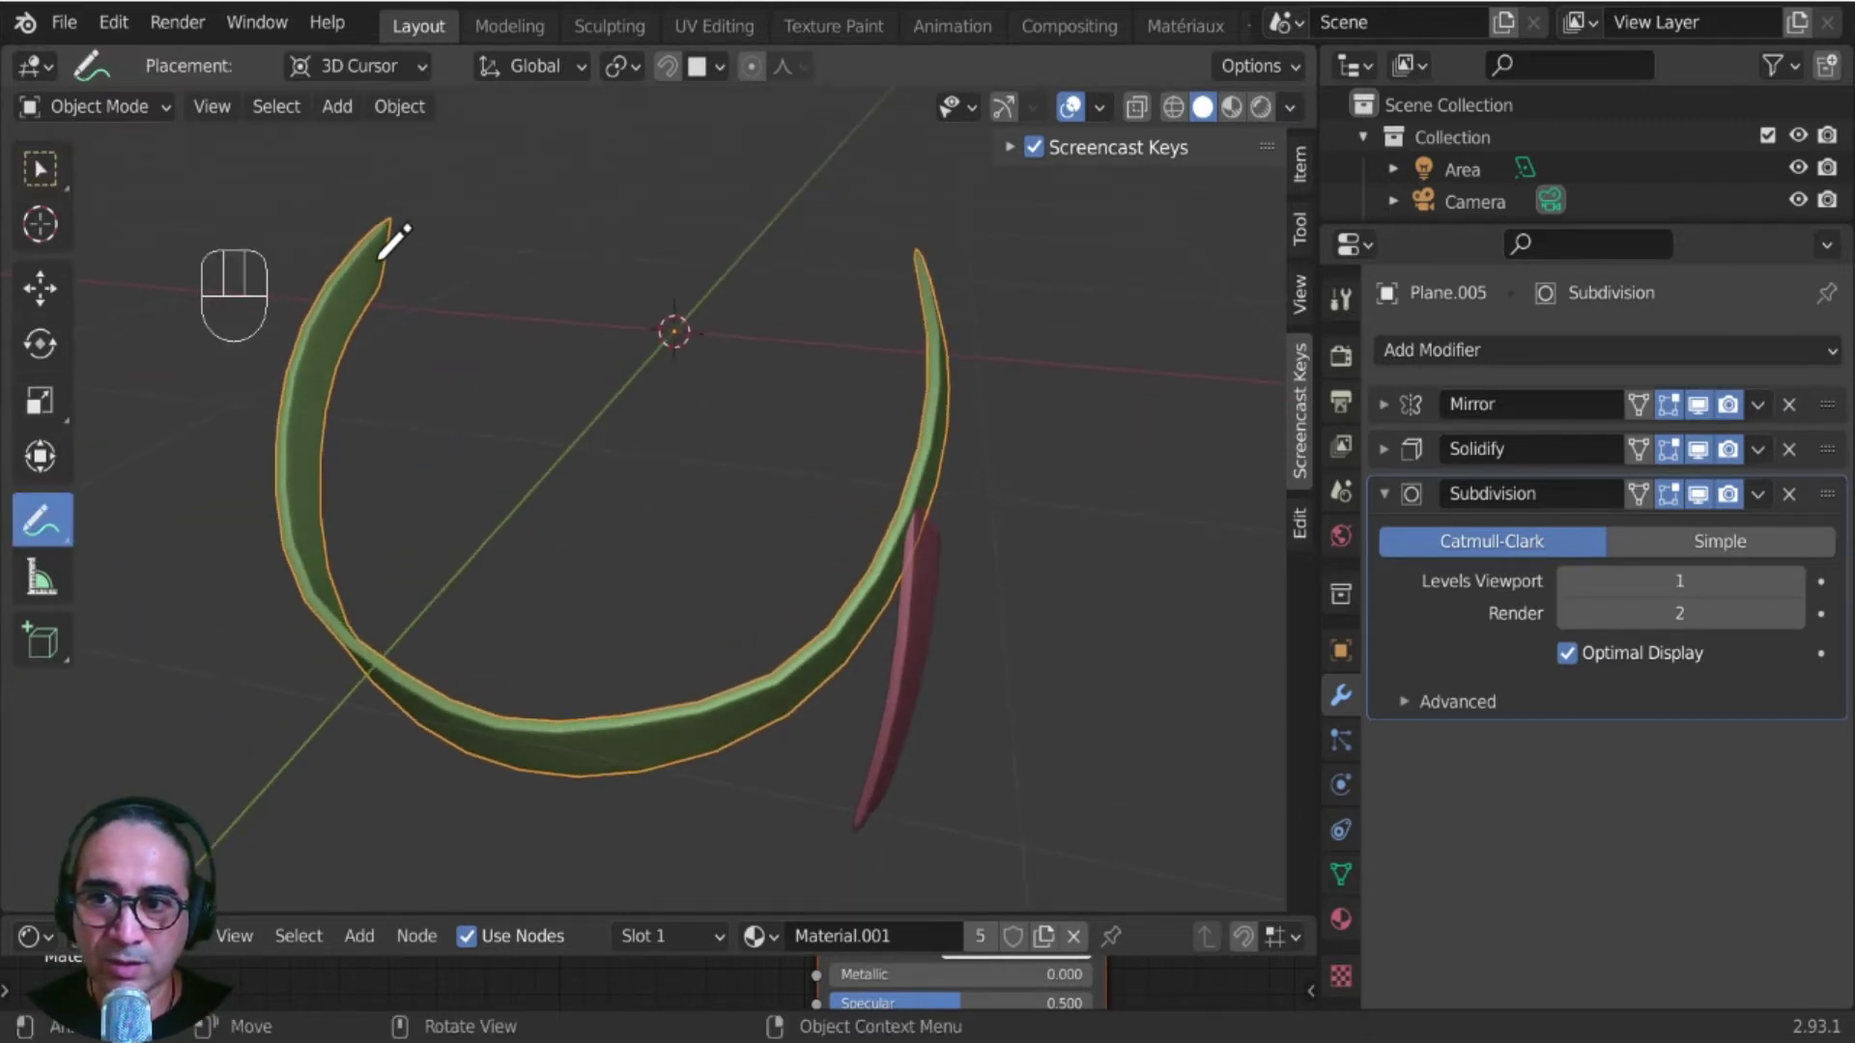
mouse_move(380, 257)
left_mouse_down()
mouse_move(332, 373)
mouse_move(395, 614)
mouse_move(655, 691)
mouse_move(857, 558)
left_mouse_up()
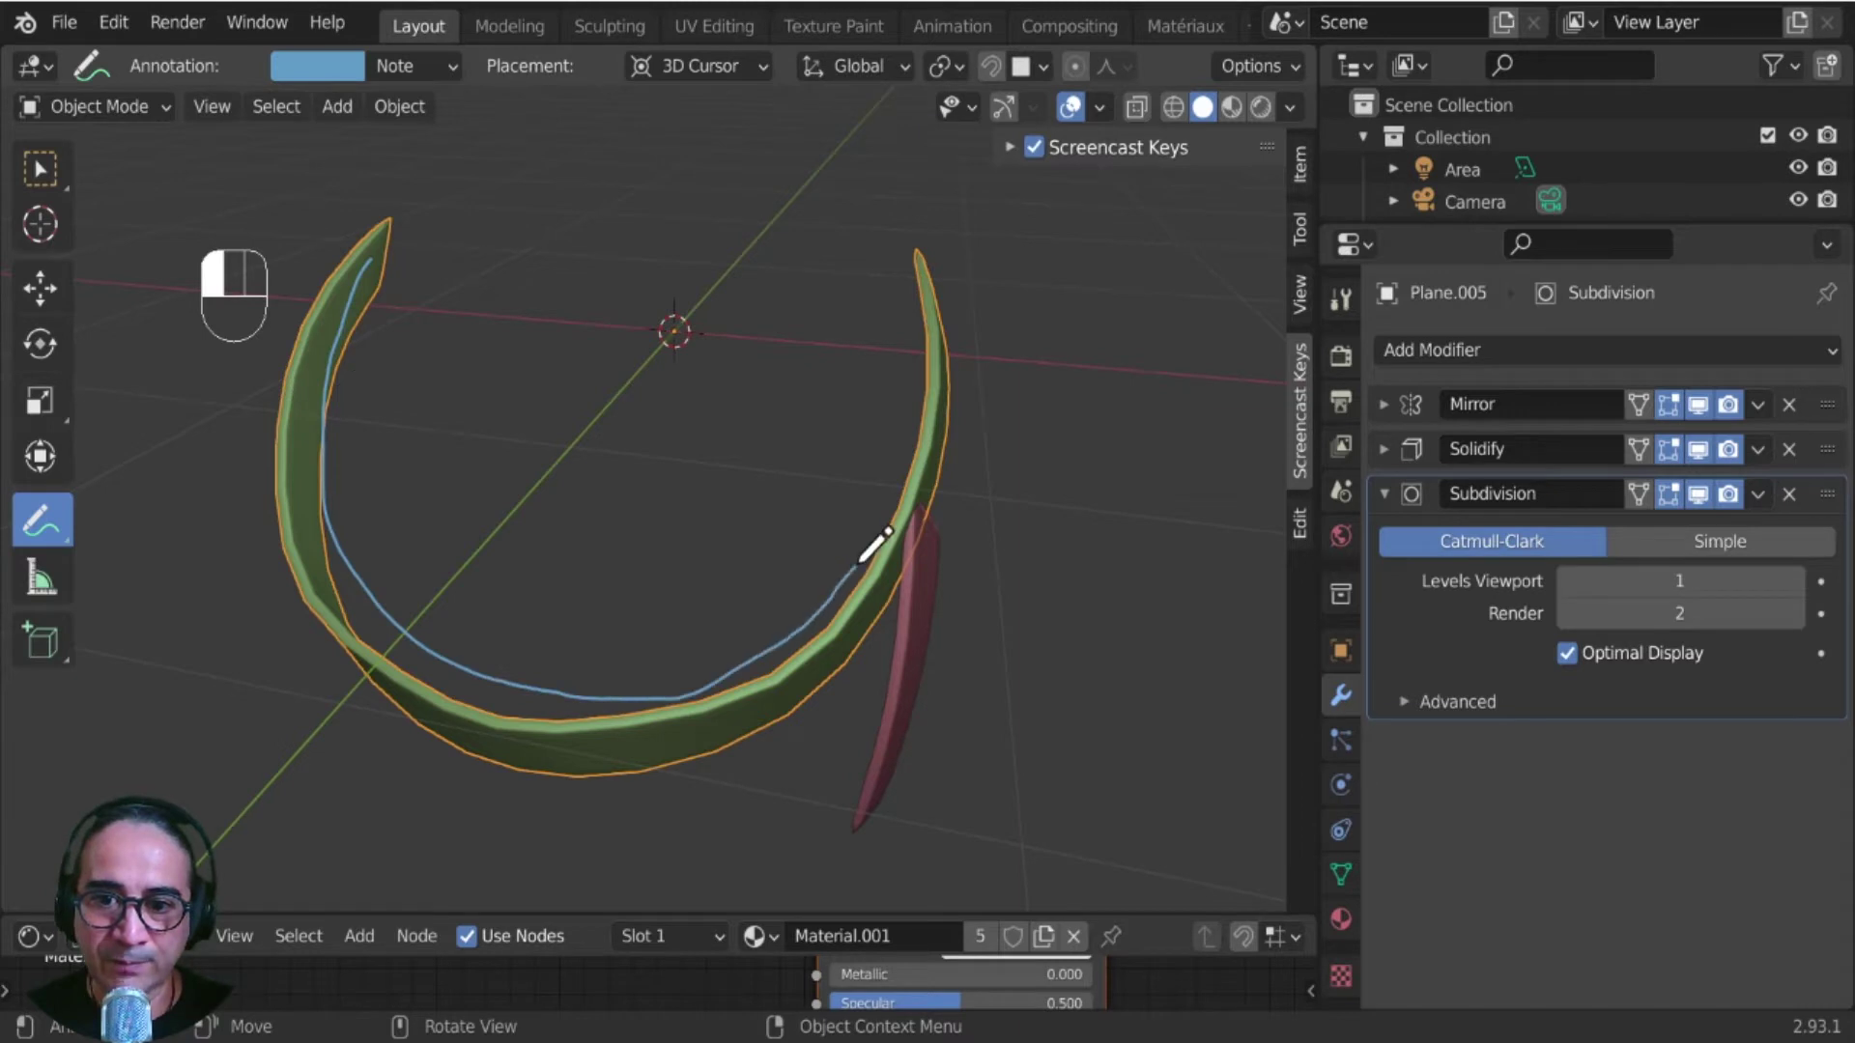
mouse_move(858, 557)
middle_mouse_down()
mouse_move(771, 546)
mouse_move(770, 524)
mouse_move(878, 605)
middle_mouse_up()
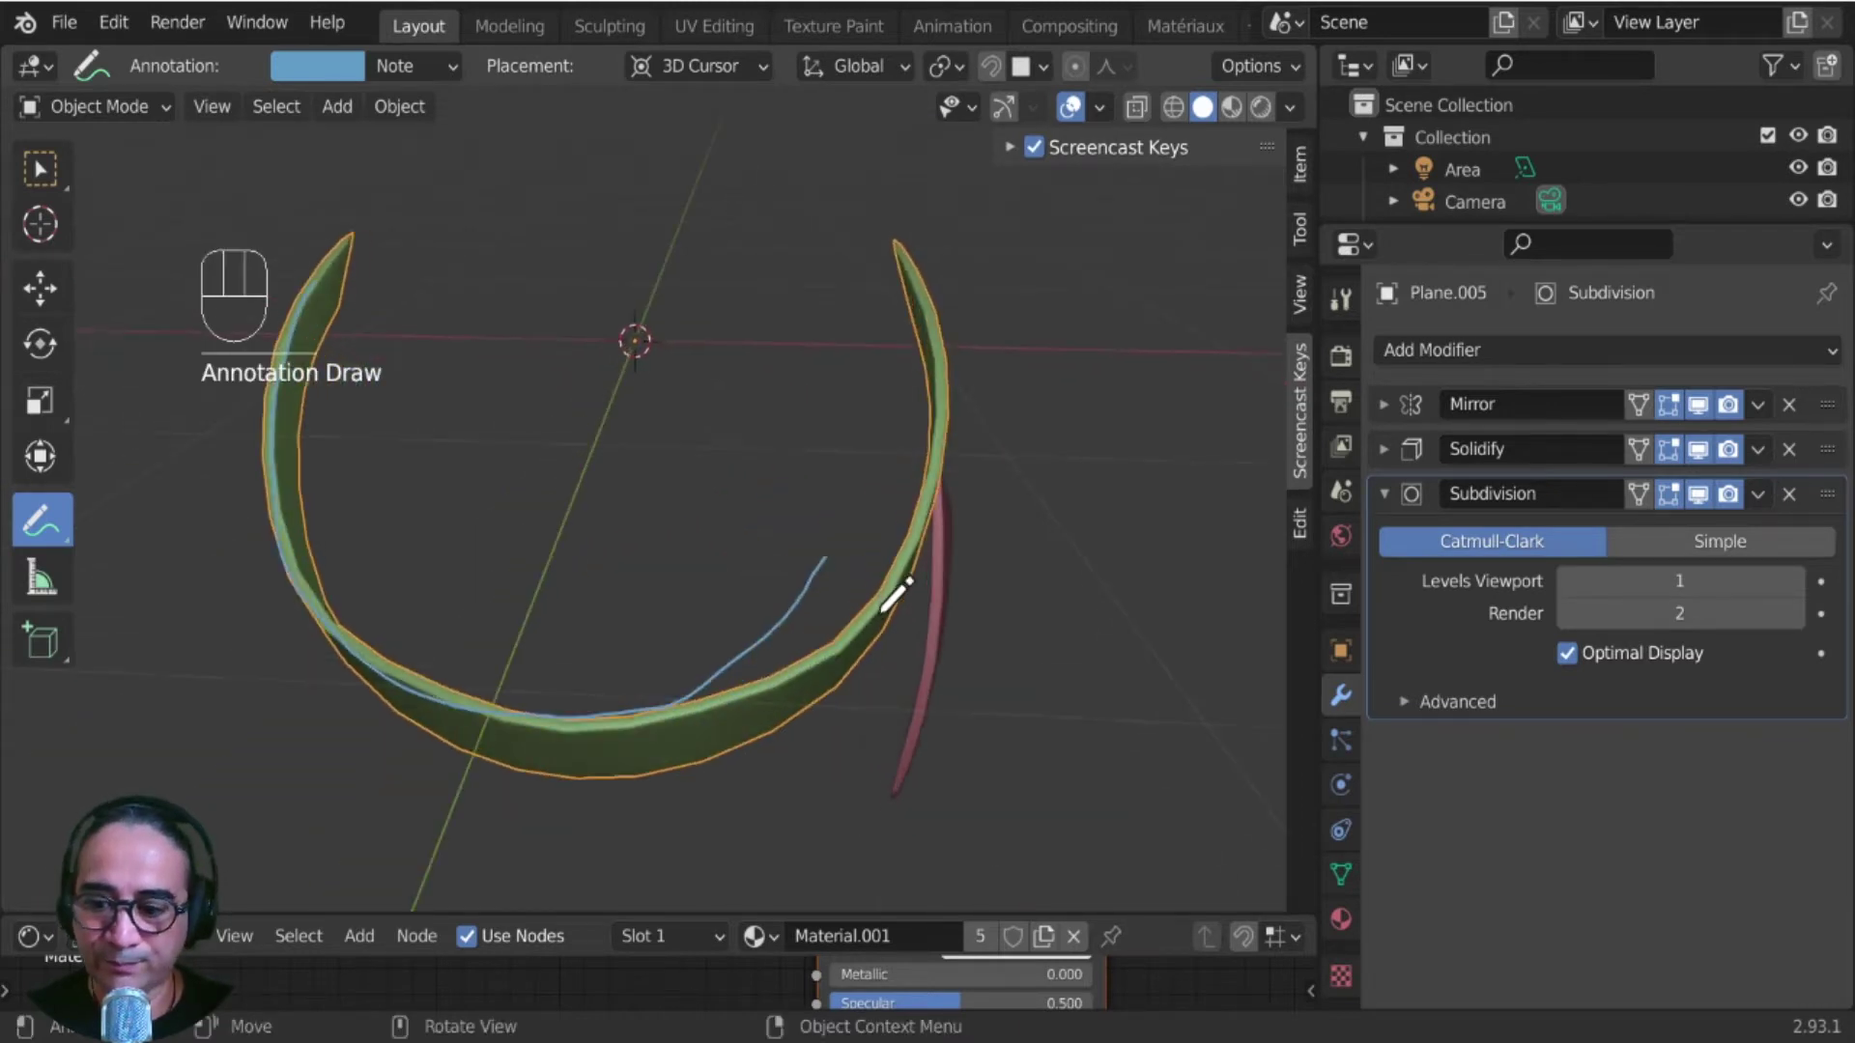
key("ctrl+z")
- Sketch annotations of the buckle and hanging strap end where the two straps cross, undoing the last stroke
middle_click_drag(965, 720, 692, 563)
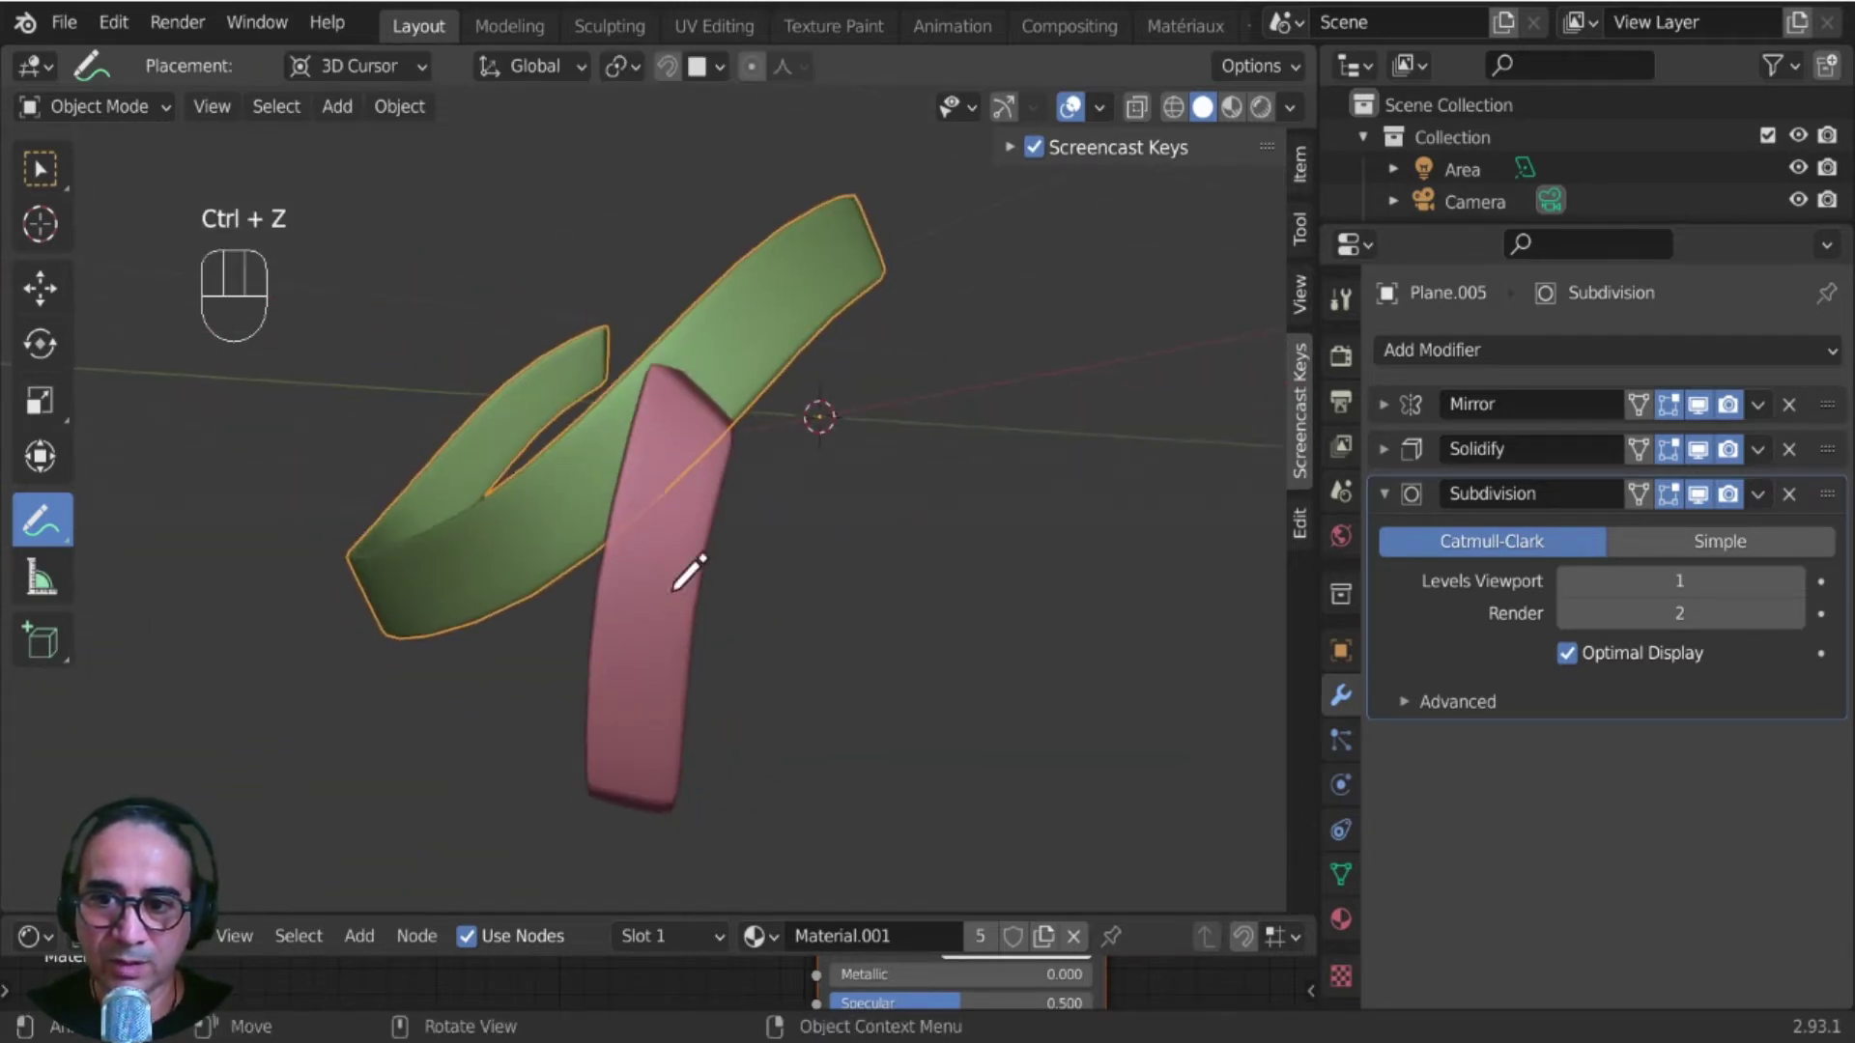
mouse_move(387, 533)
left_mouse_down()
mouse_move(604, 401)
mouse_move(654, 483)
mouse_move(560, 572)
mouse_move(654, 450)
mouse_move(618, 369)
mouse_move(750, 301)
mouse_move(727, 458)
mouse_move(652, 468)
mouse_move(723, 368)
mouse_move(695, 406)
mouse_move(618, 423)
left_mouse_up()
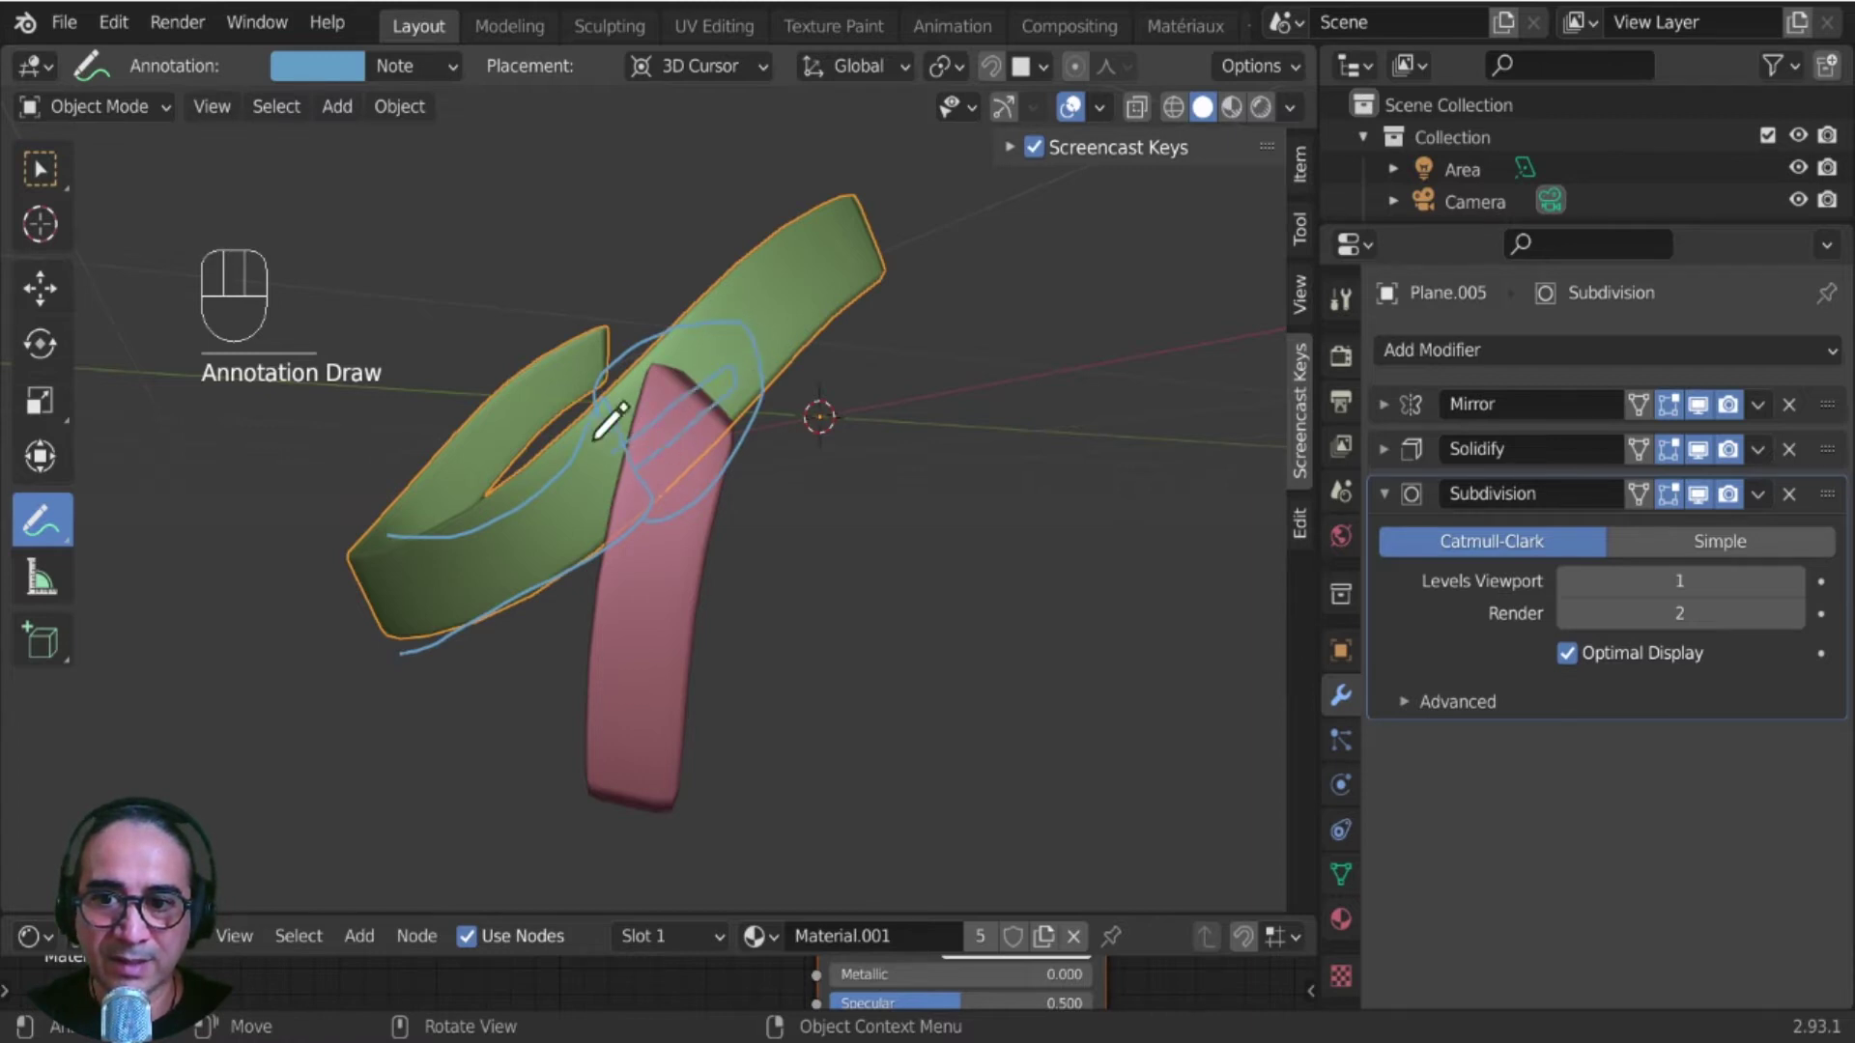
mouse_move(909, 206)
left_mouse_down()
mouse_move(810, 261)
mouse_move(684, 619)
mouse_move(599, 784)
mouse_move(619, 480)
left_mouse_up()
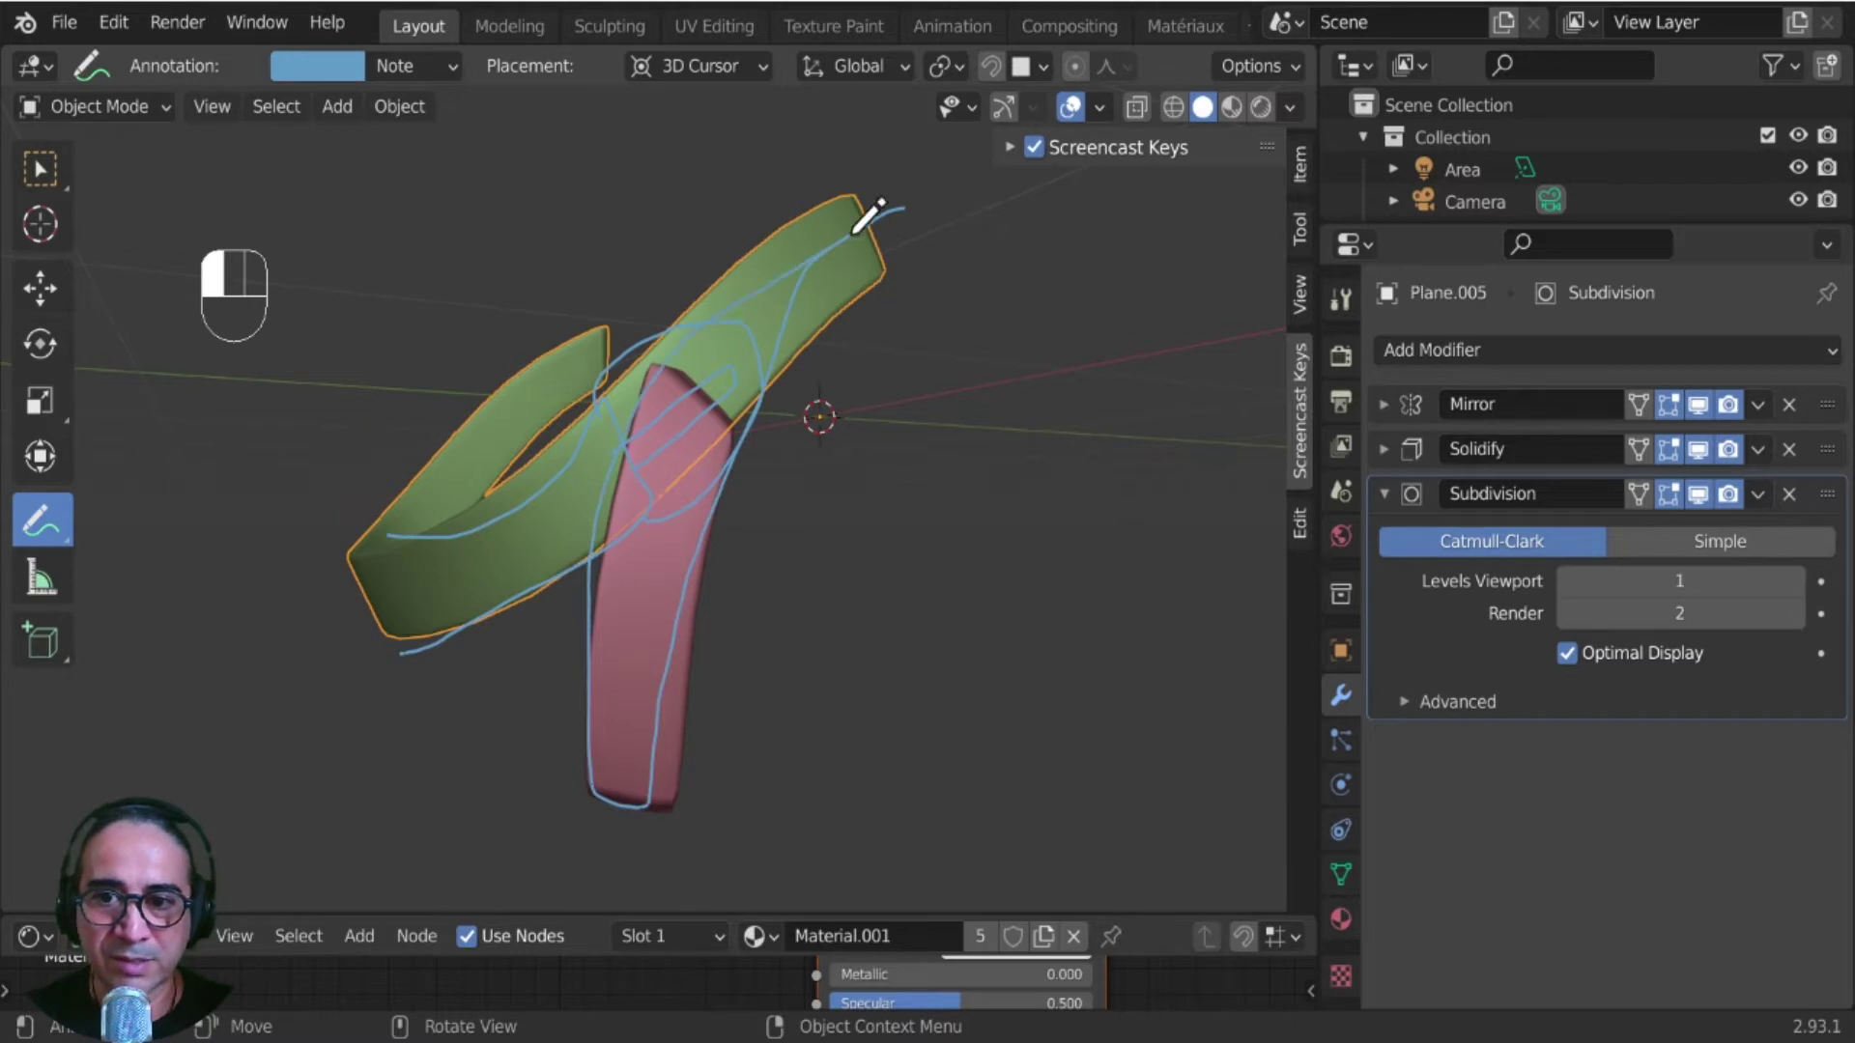
key("ctrl+z")
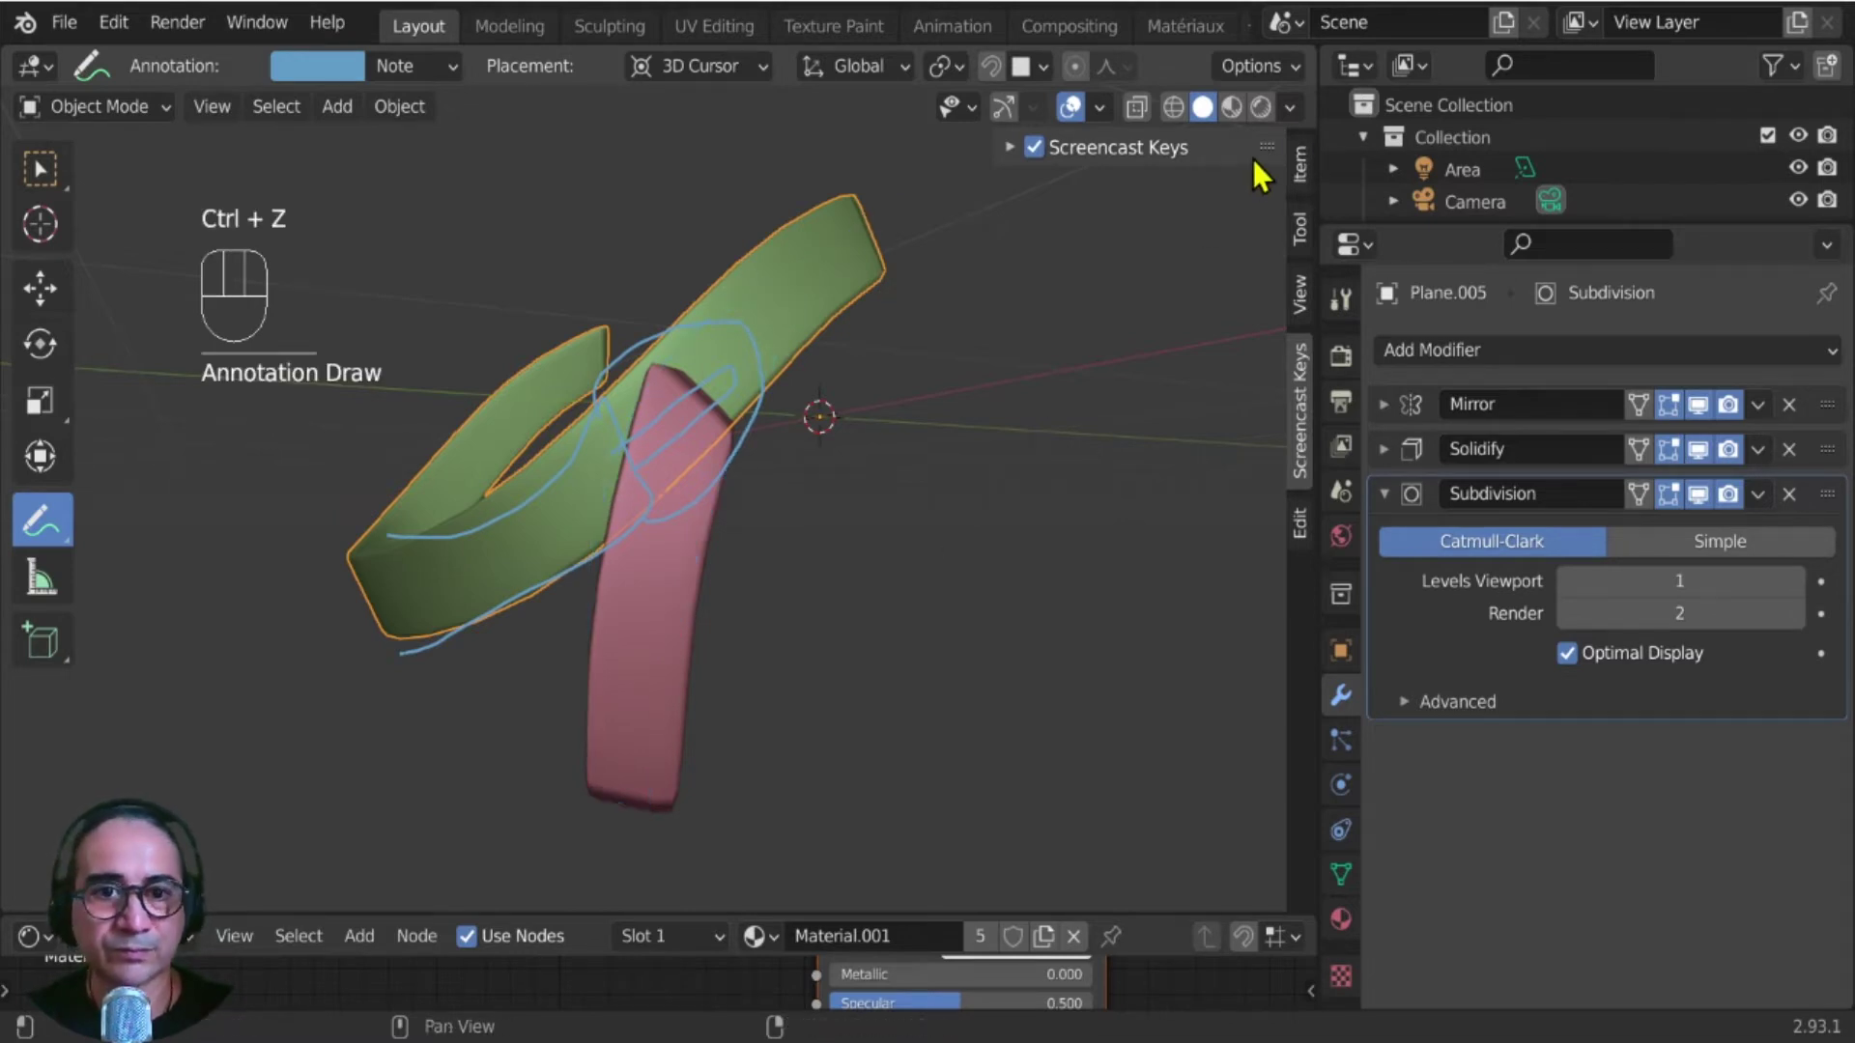
- Remove the annotation layer named Note and return to the Select Box tool
left_click(1289, 107)
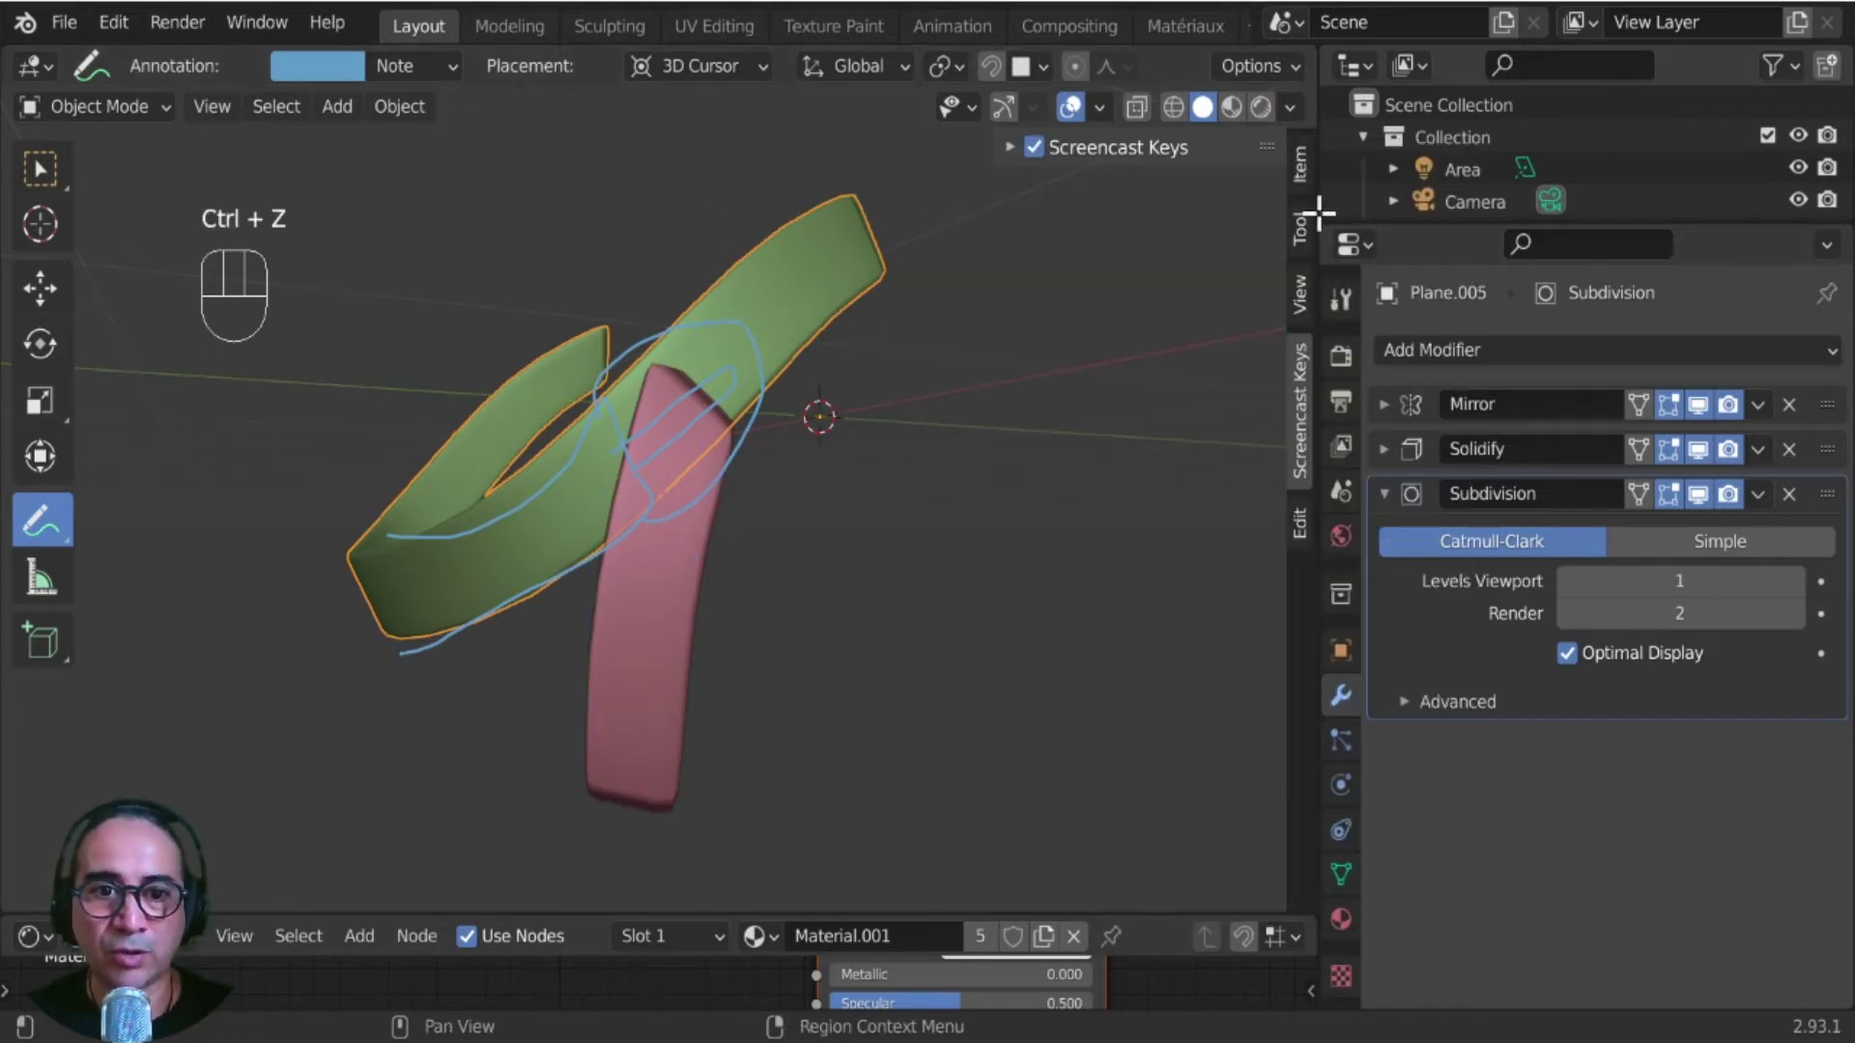
left_click(1298, 191)
left_click(1300, 232)
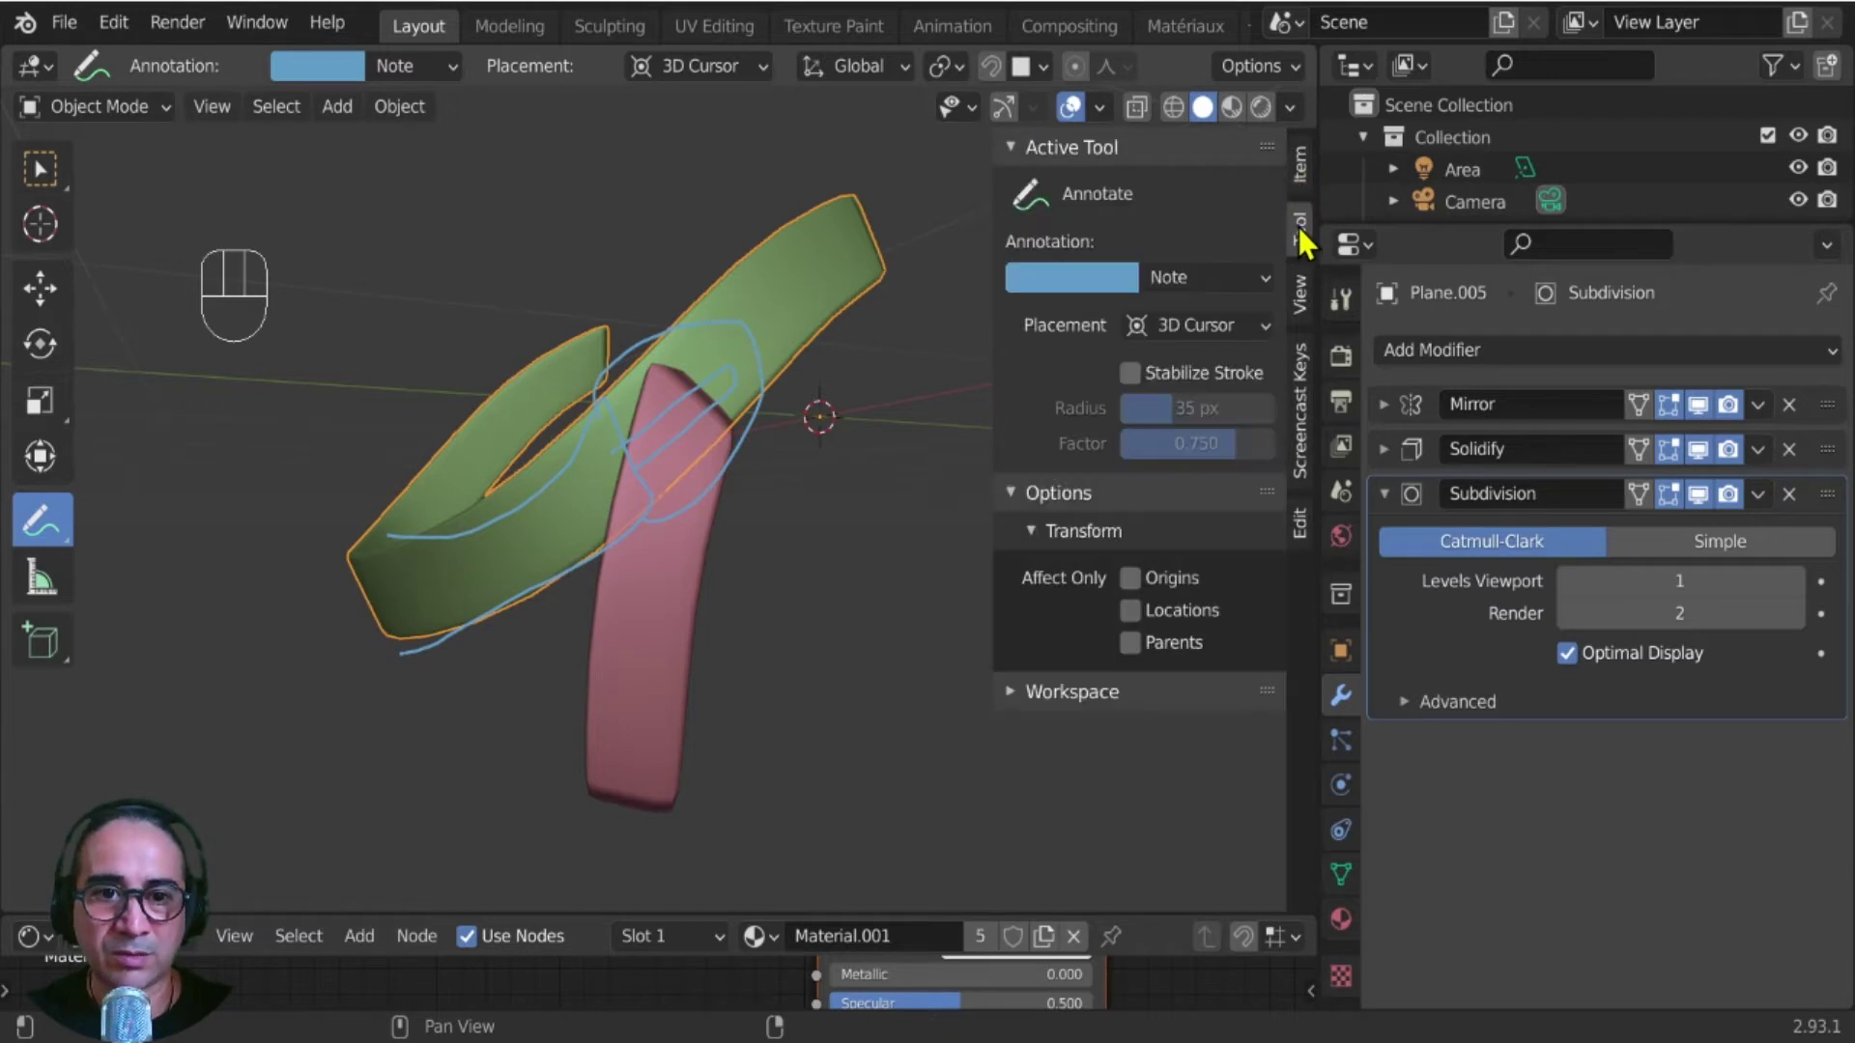
left_click(1251, 281)
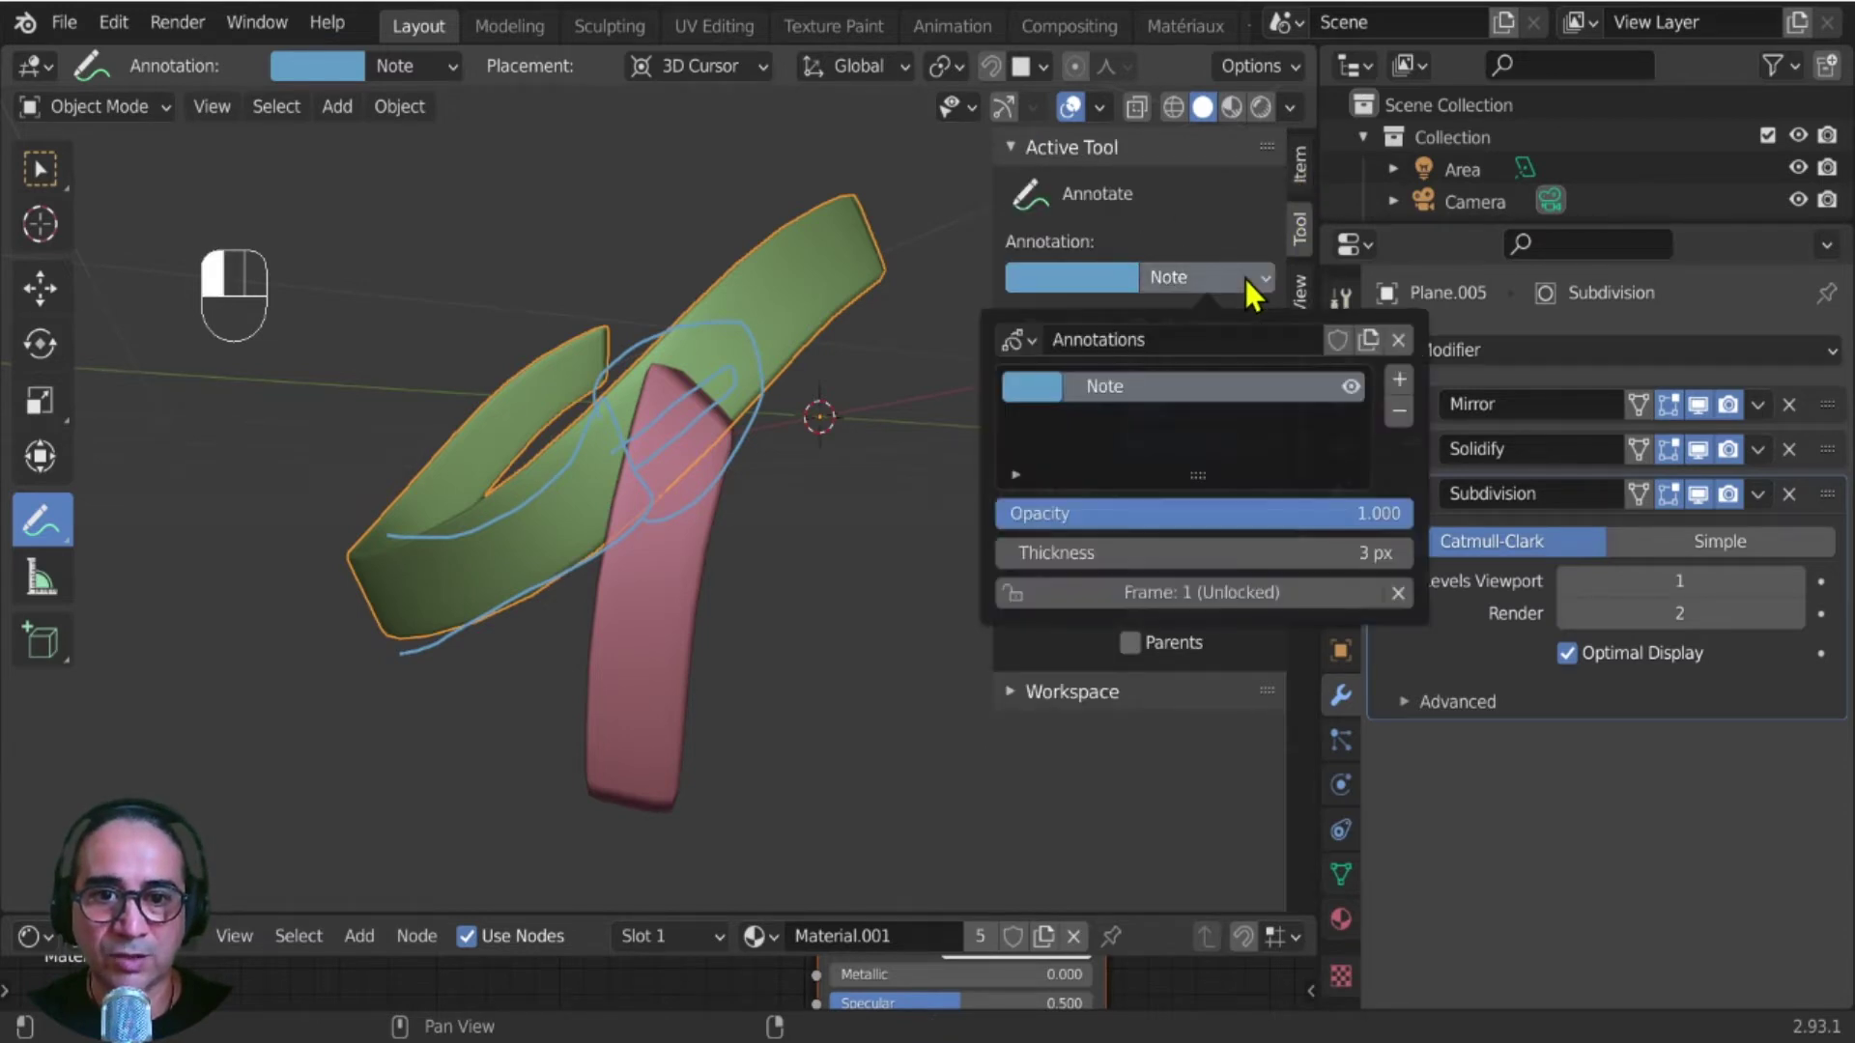
left_click(1398, 410)
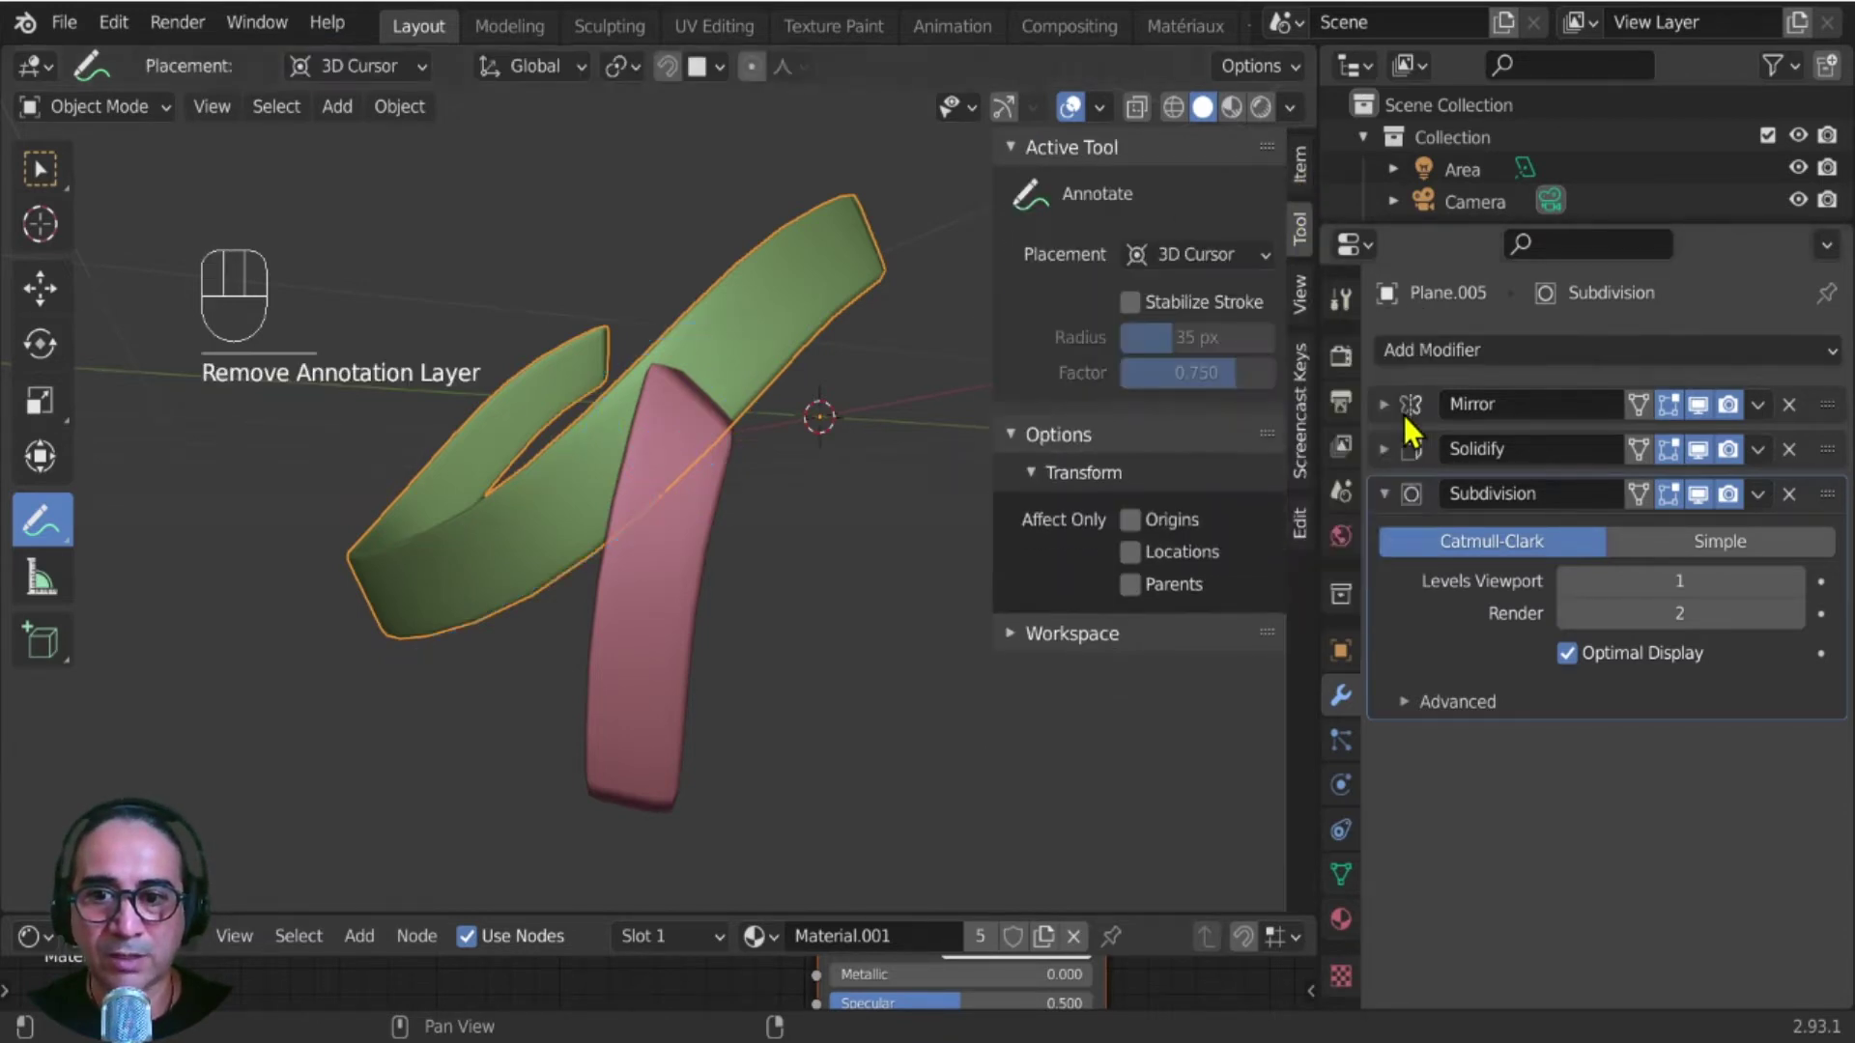
left_click(1013, 153)
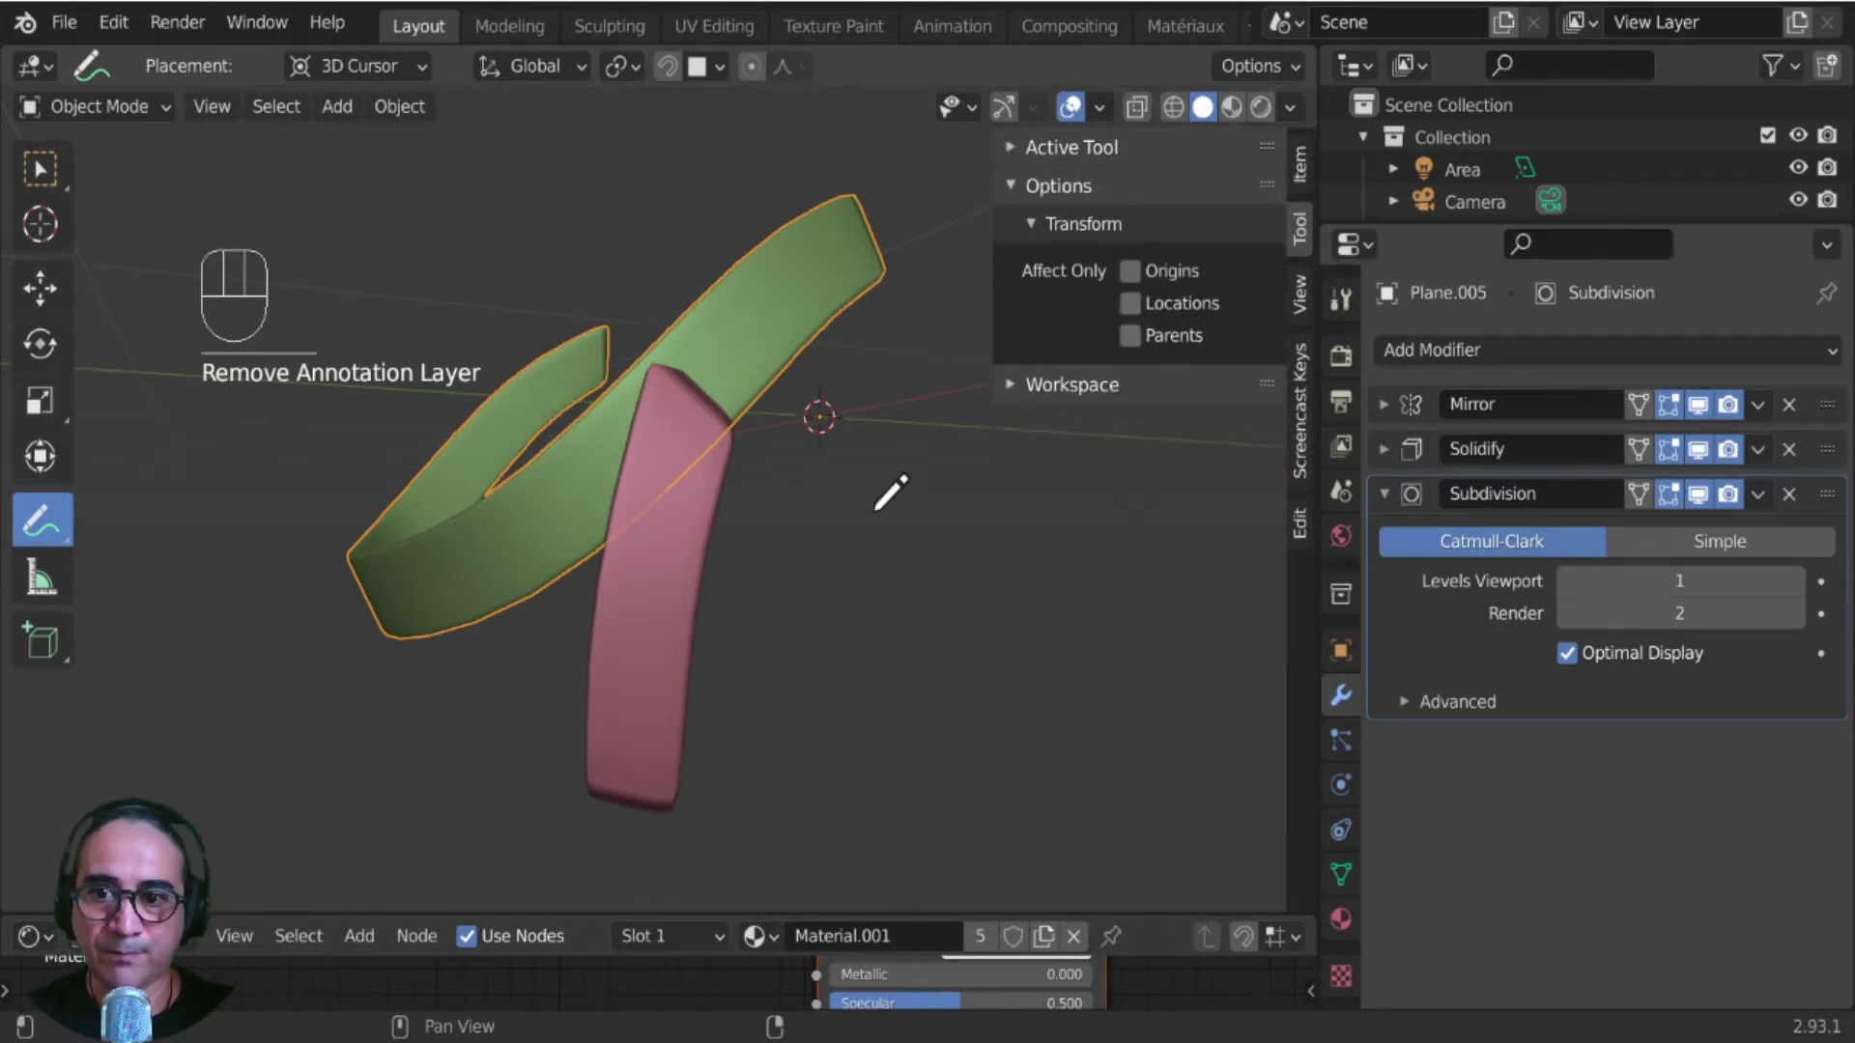
left_click(39, 170)
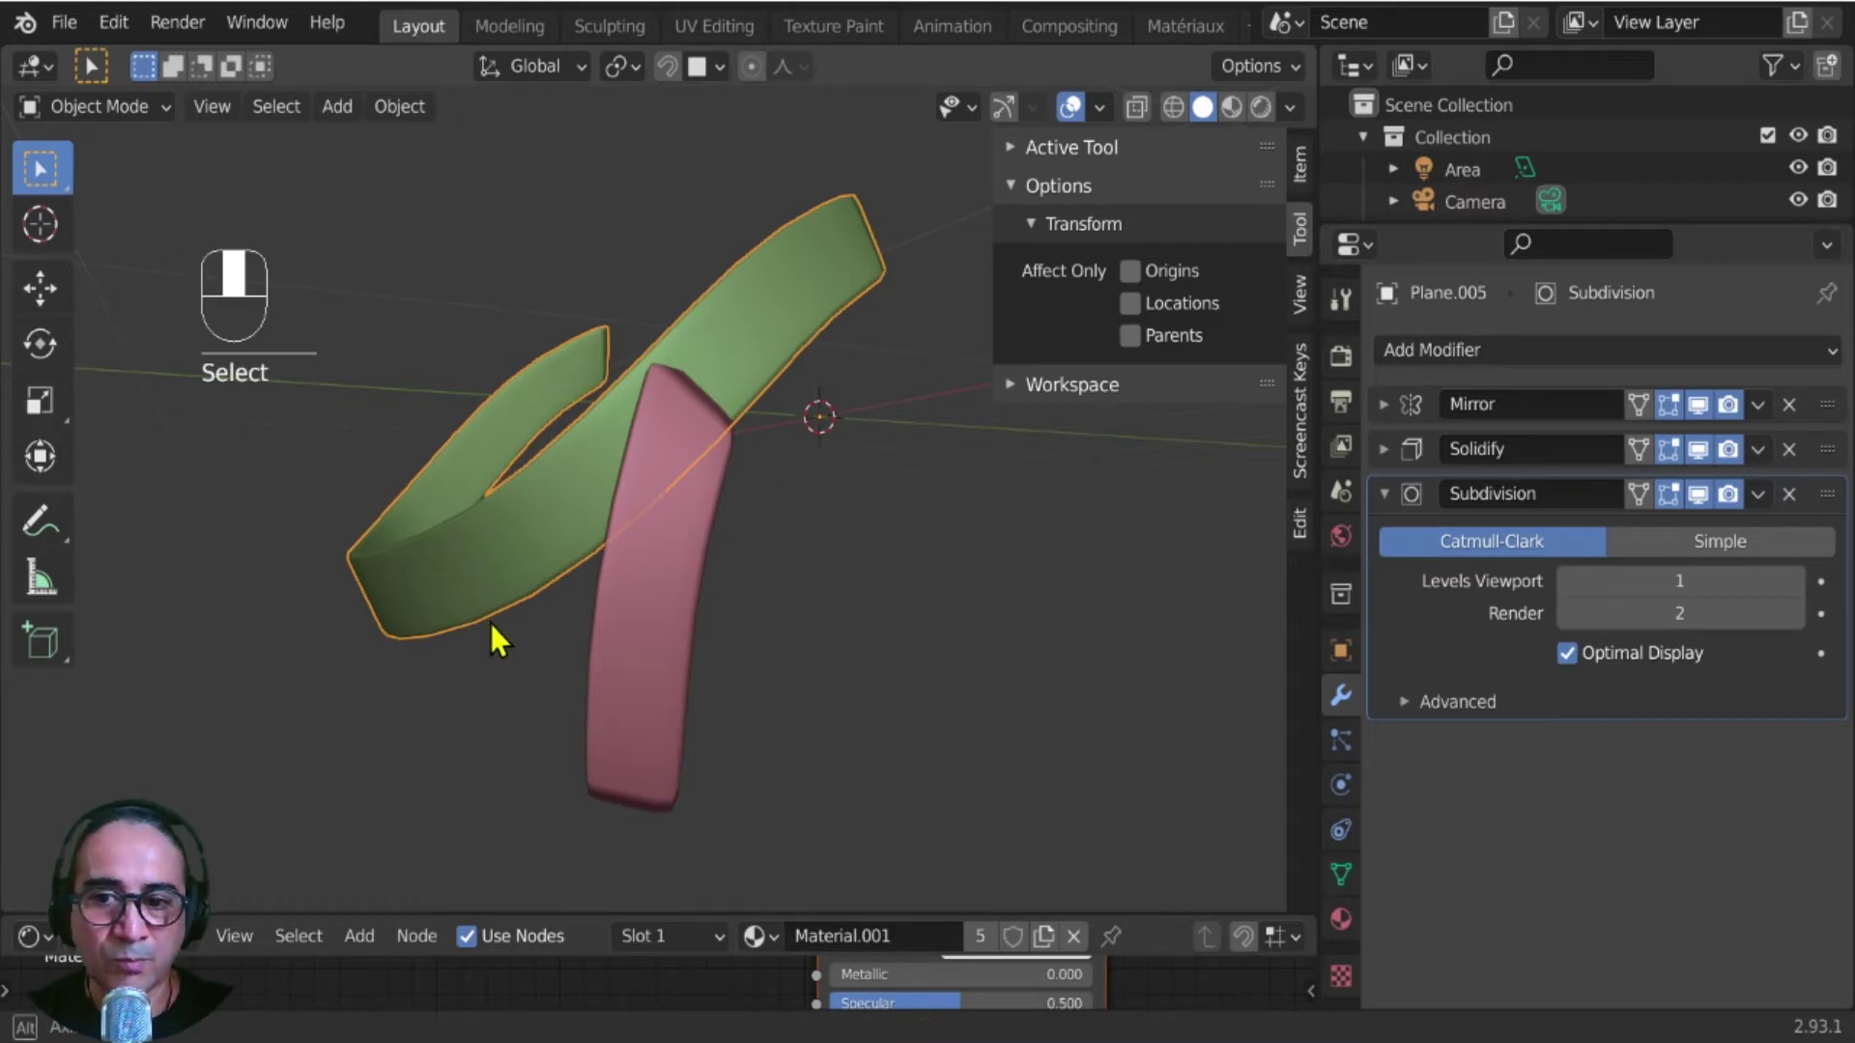
- Apply the Mirror modifier on the chest strap, keeping its Solidify and Subdivision modifiers
middle_click_drag(489, 621, 594, 630)
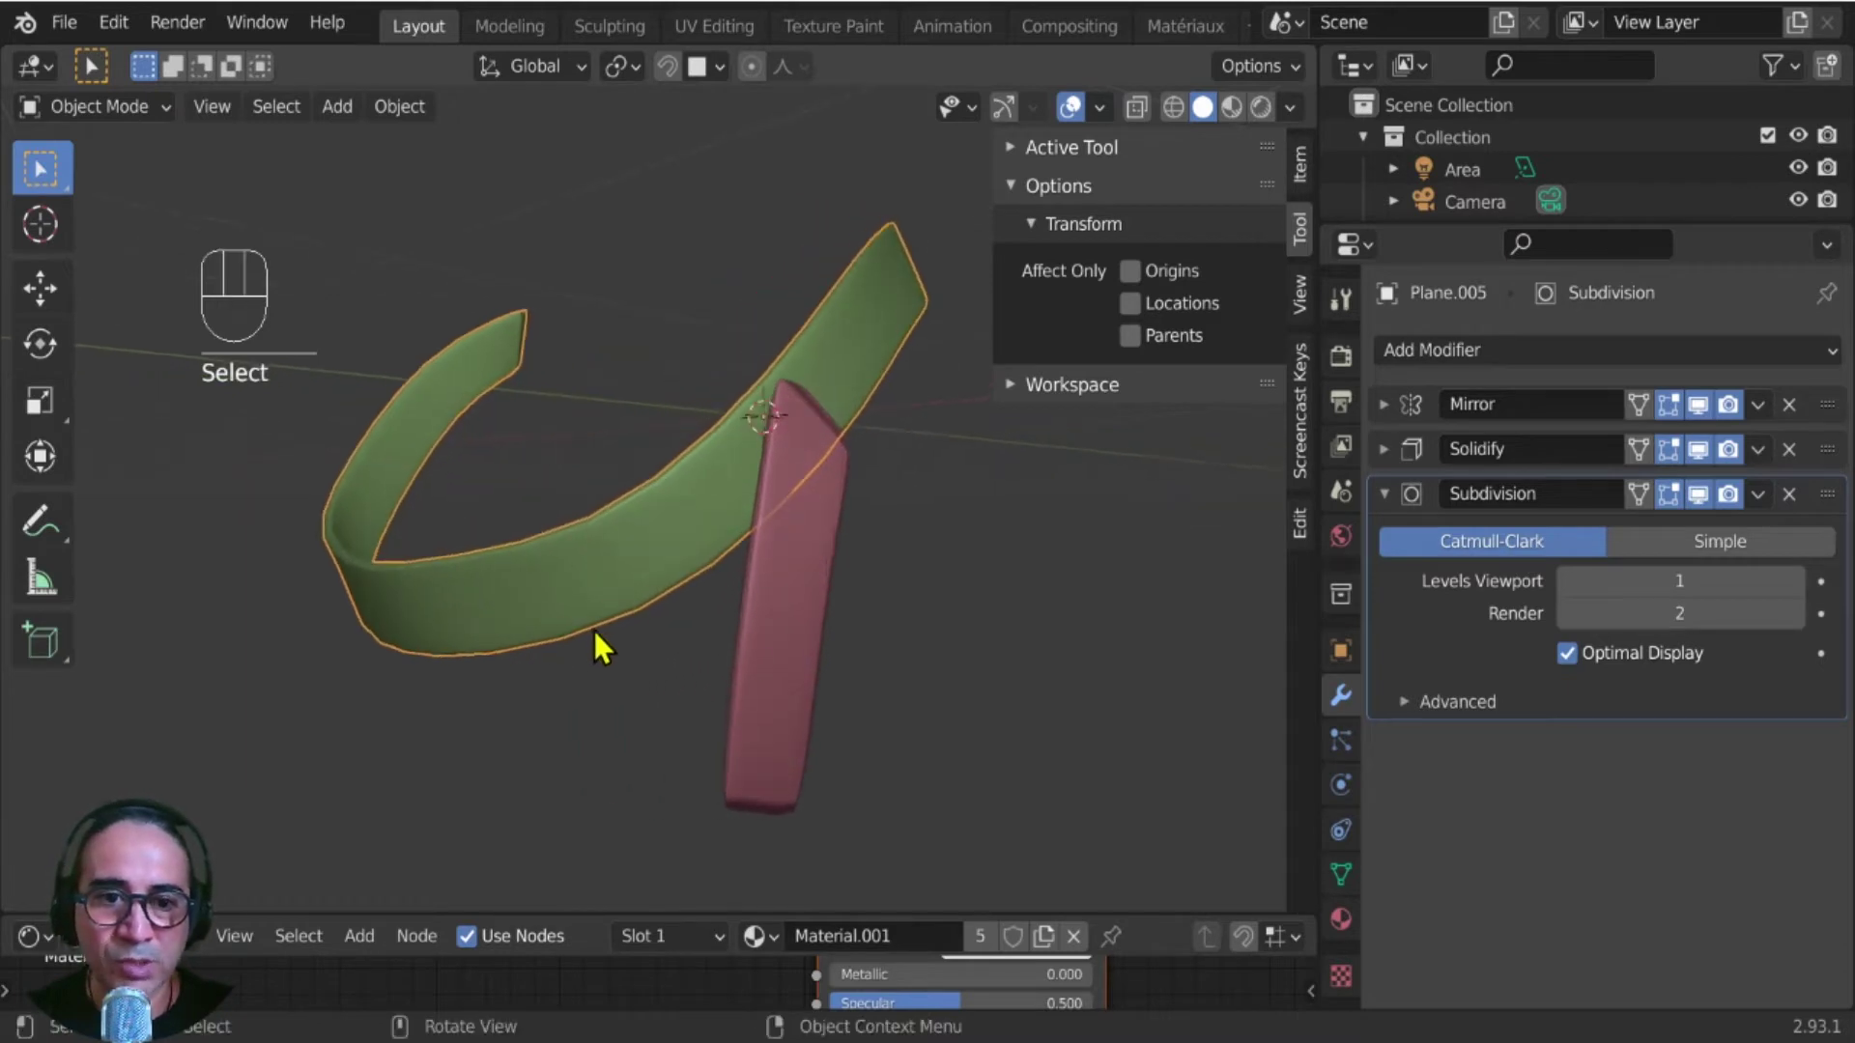
left_click(1669, 406)
left_click(1697, 406)
left_click(1699, 407)
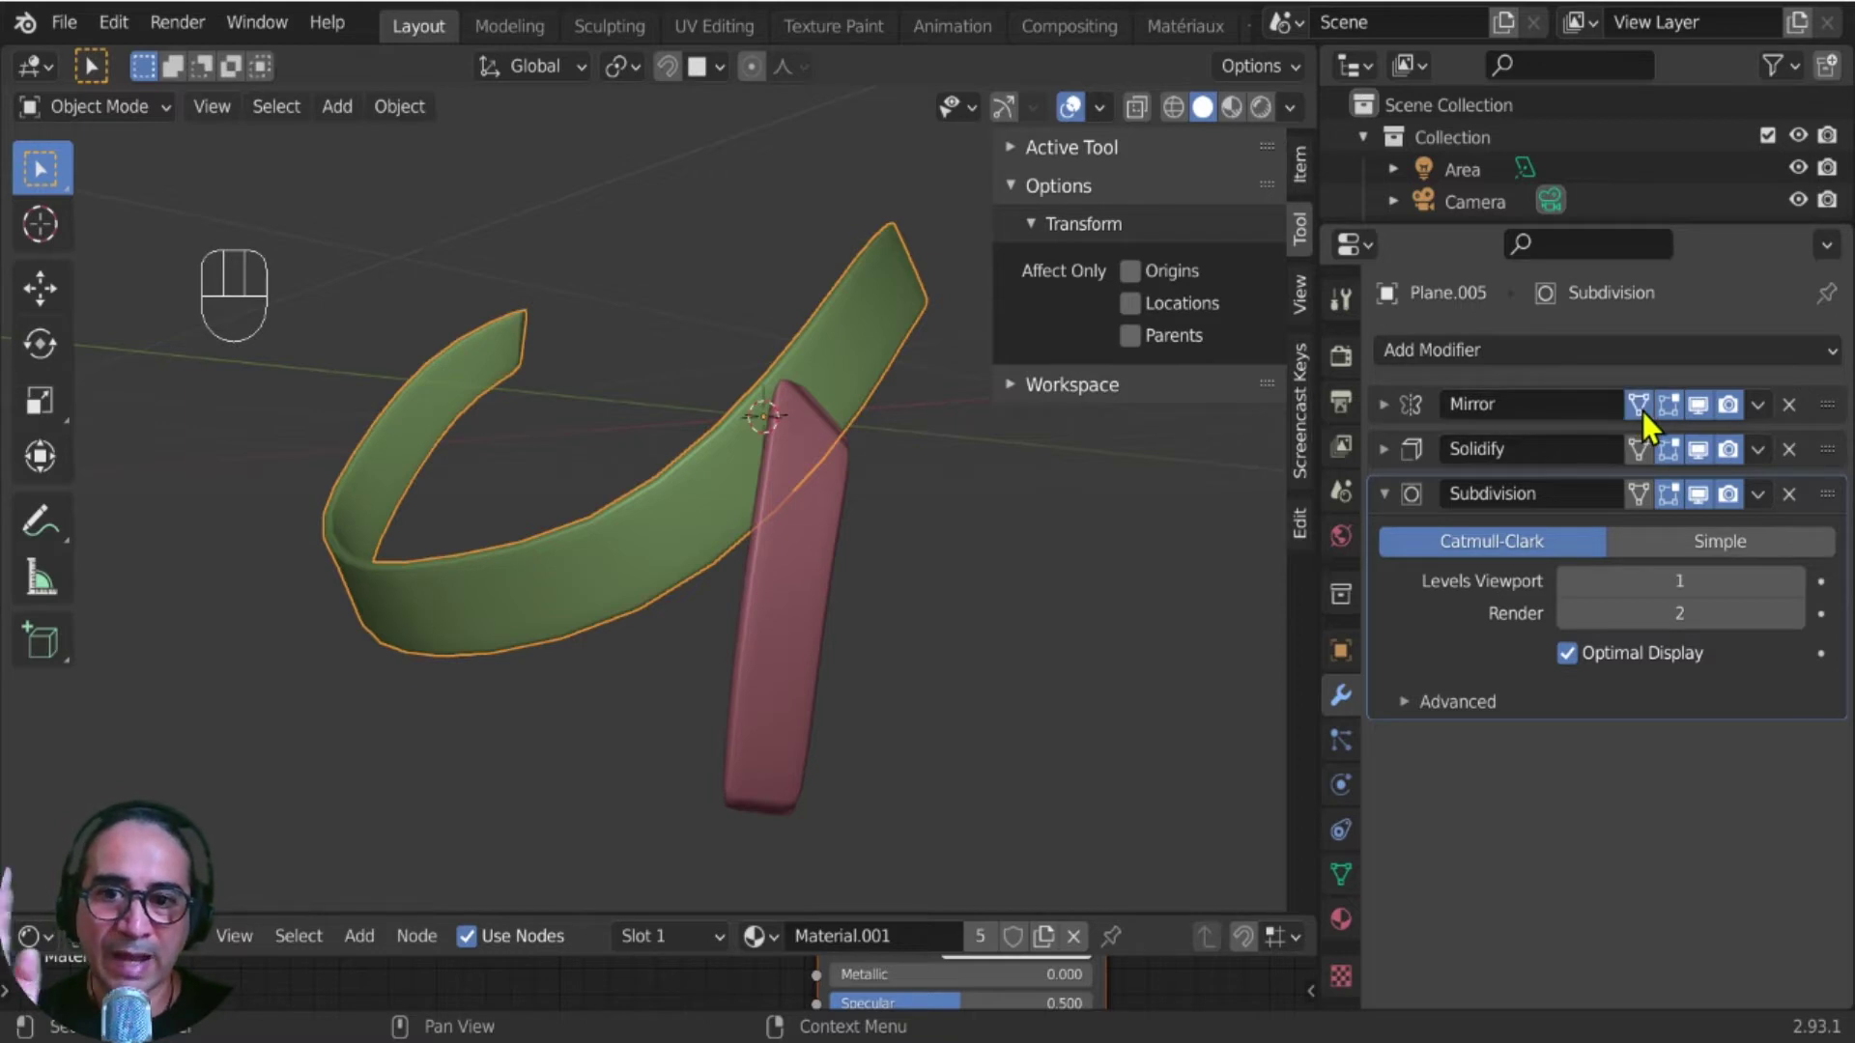
left_click(1758, 405)
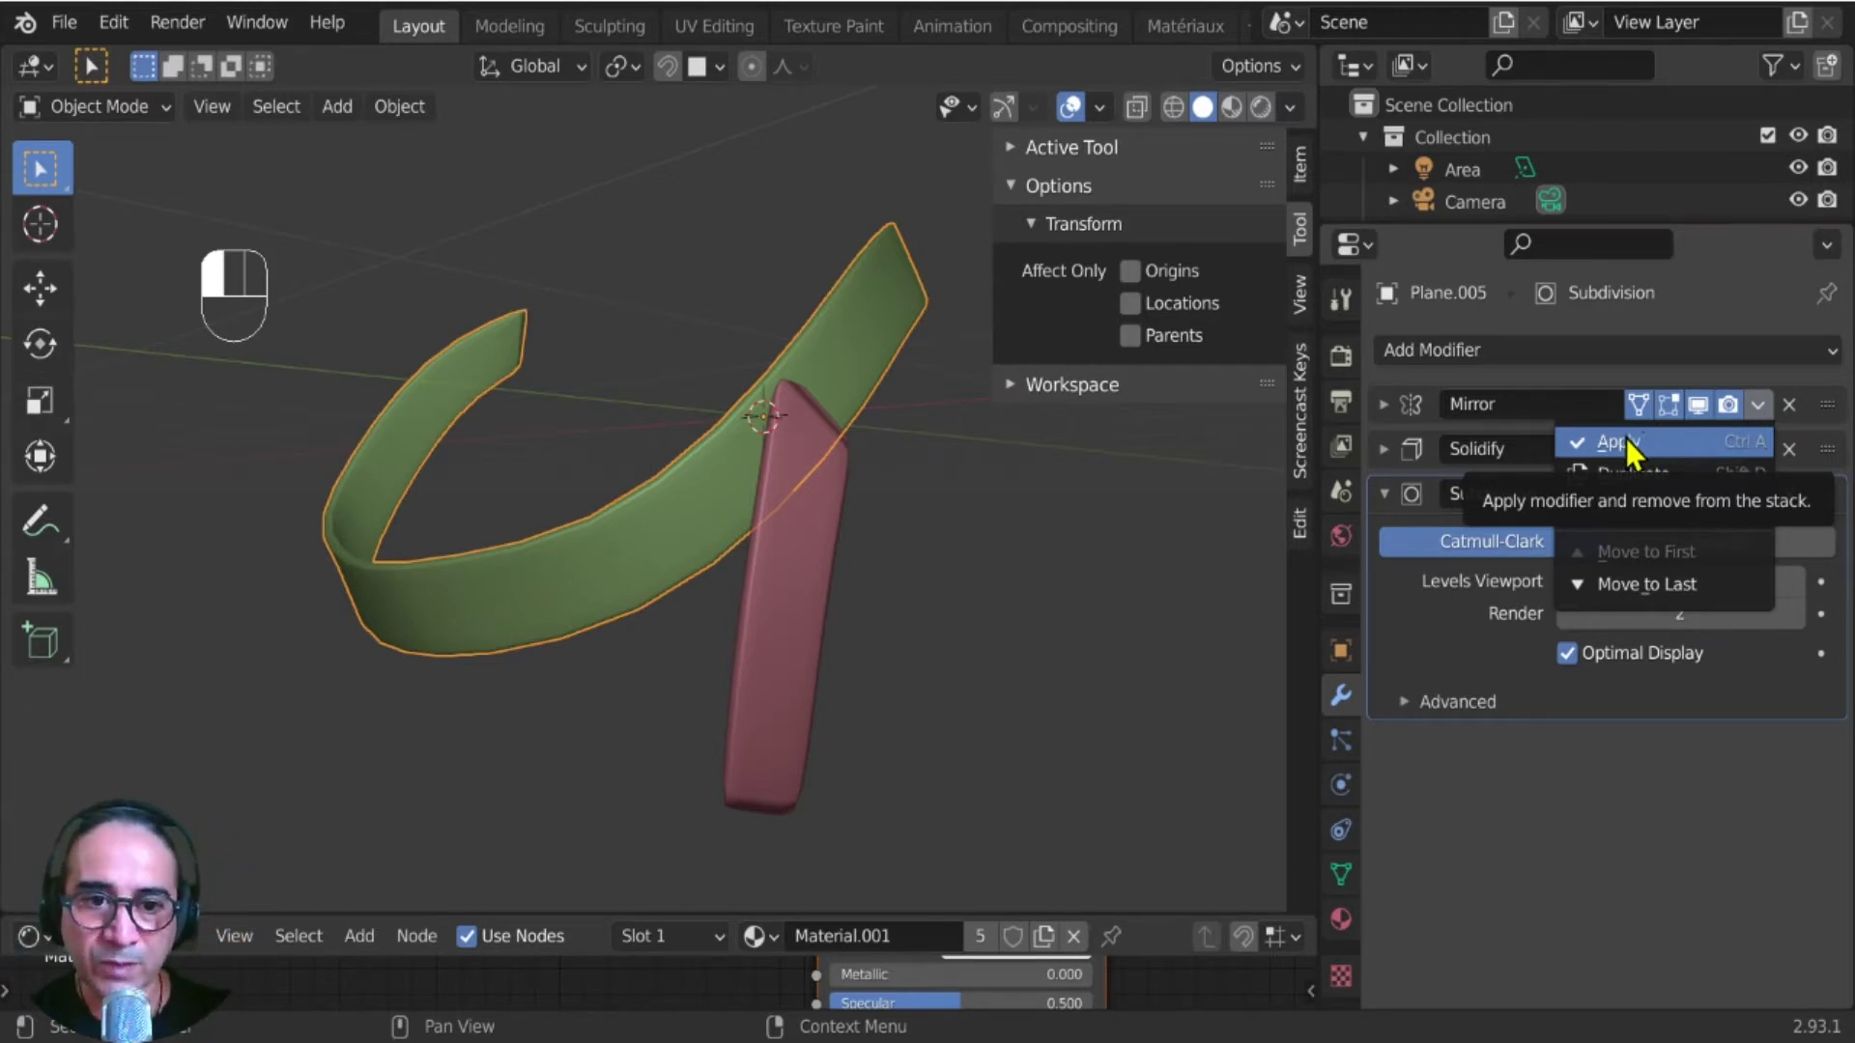
left_click(1381, 496)
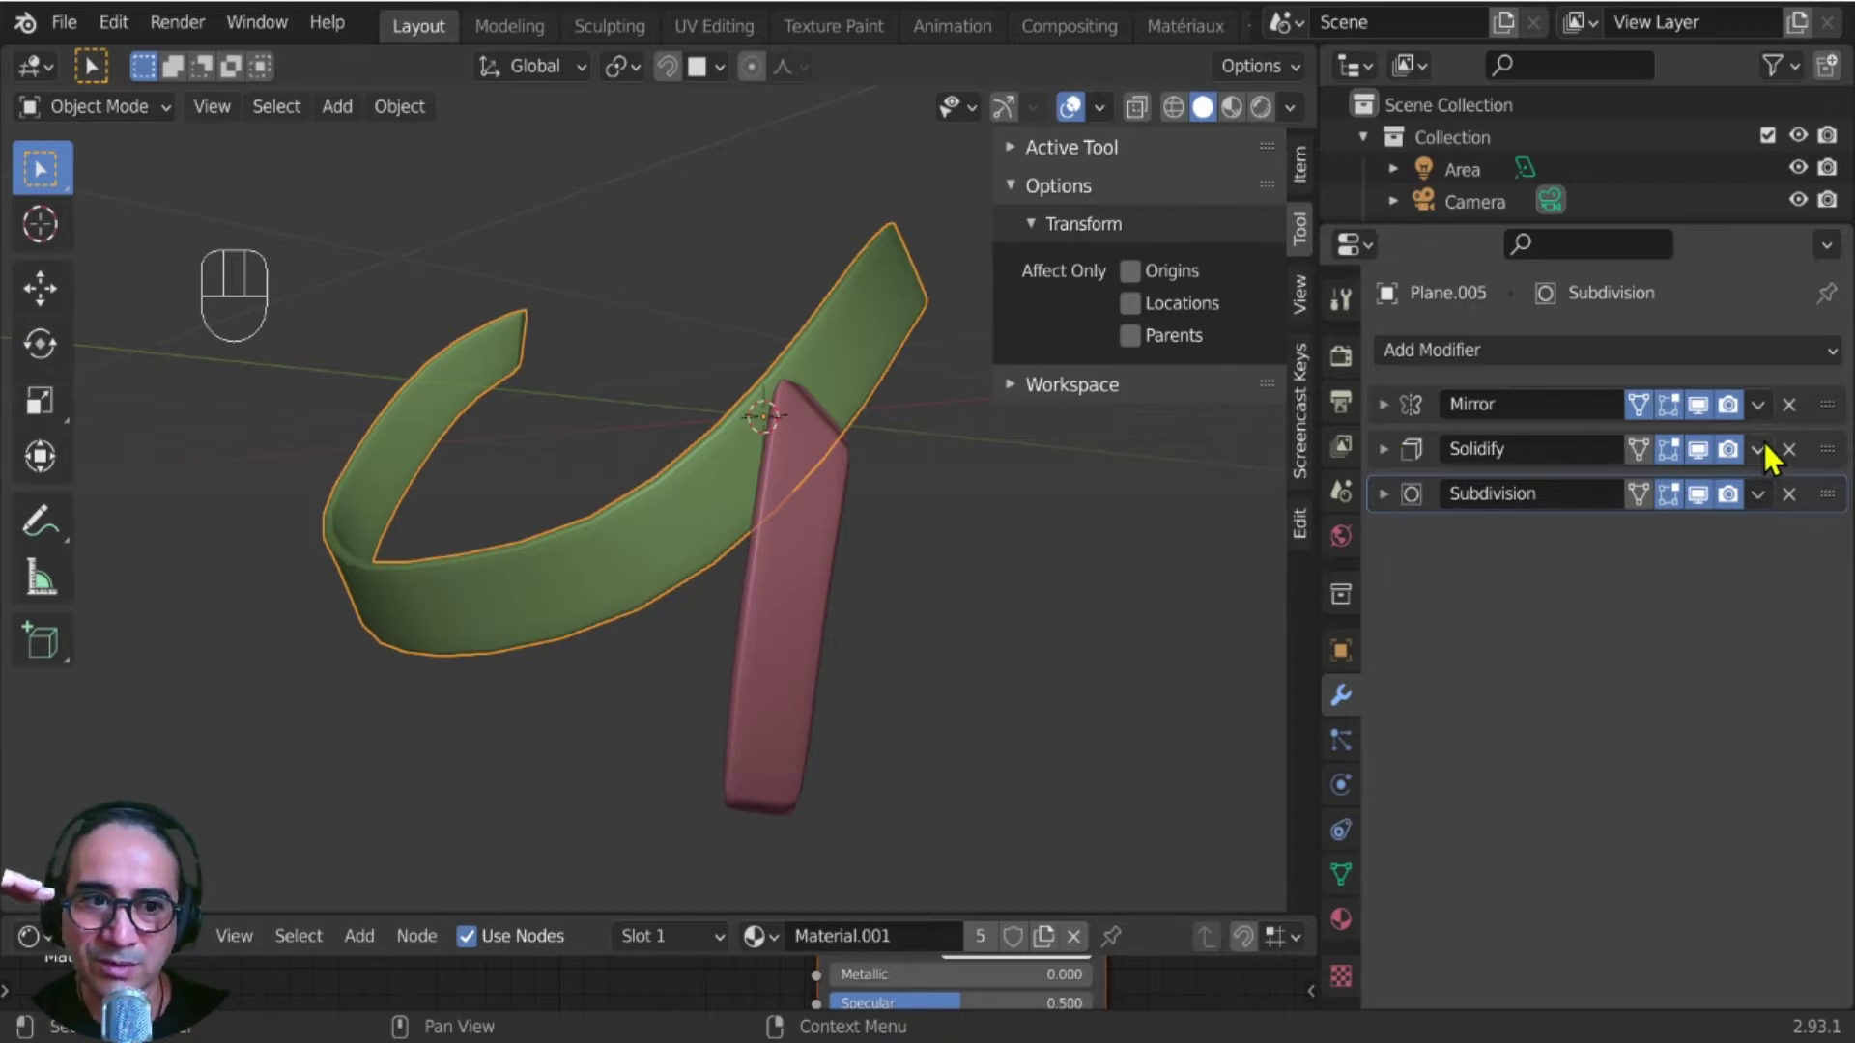
left_click(1757, 404)
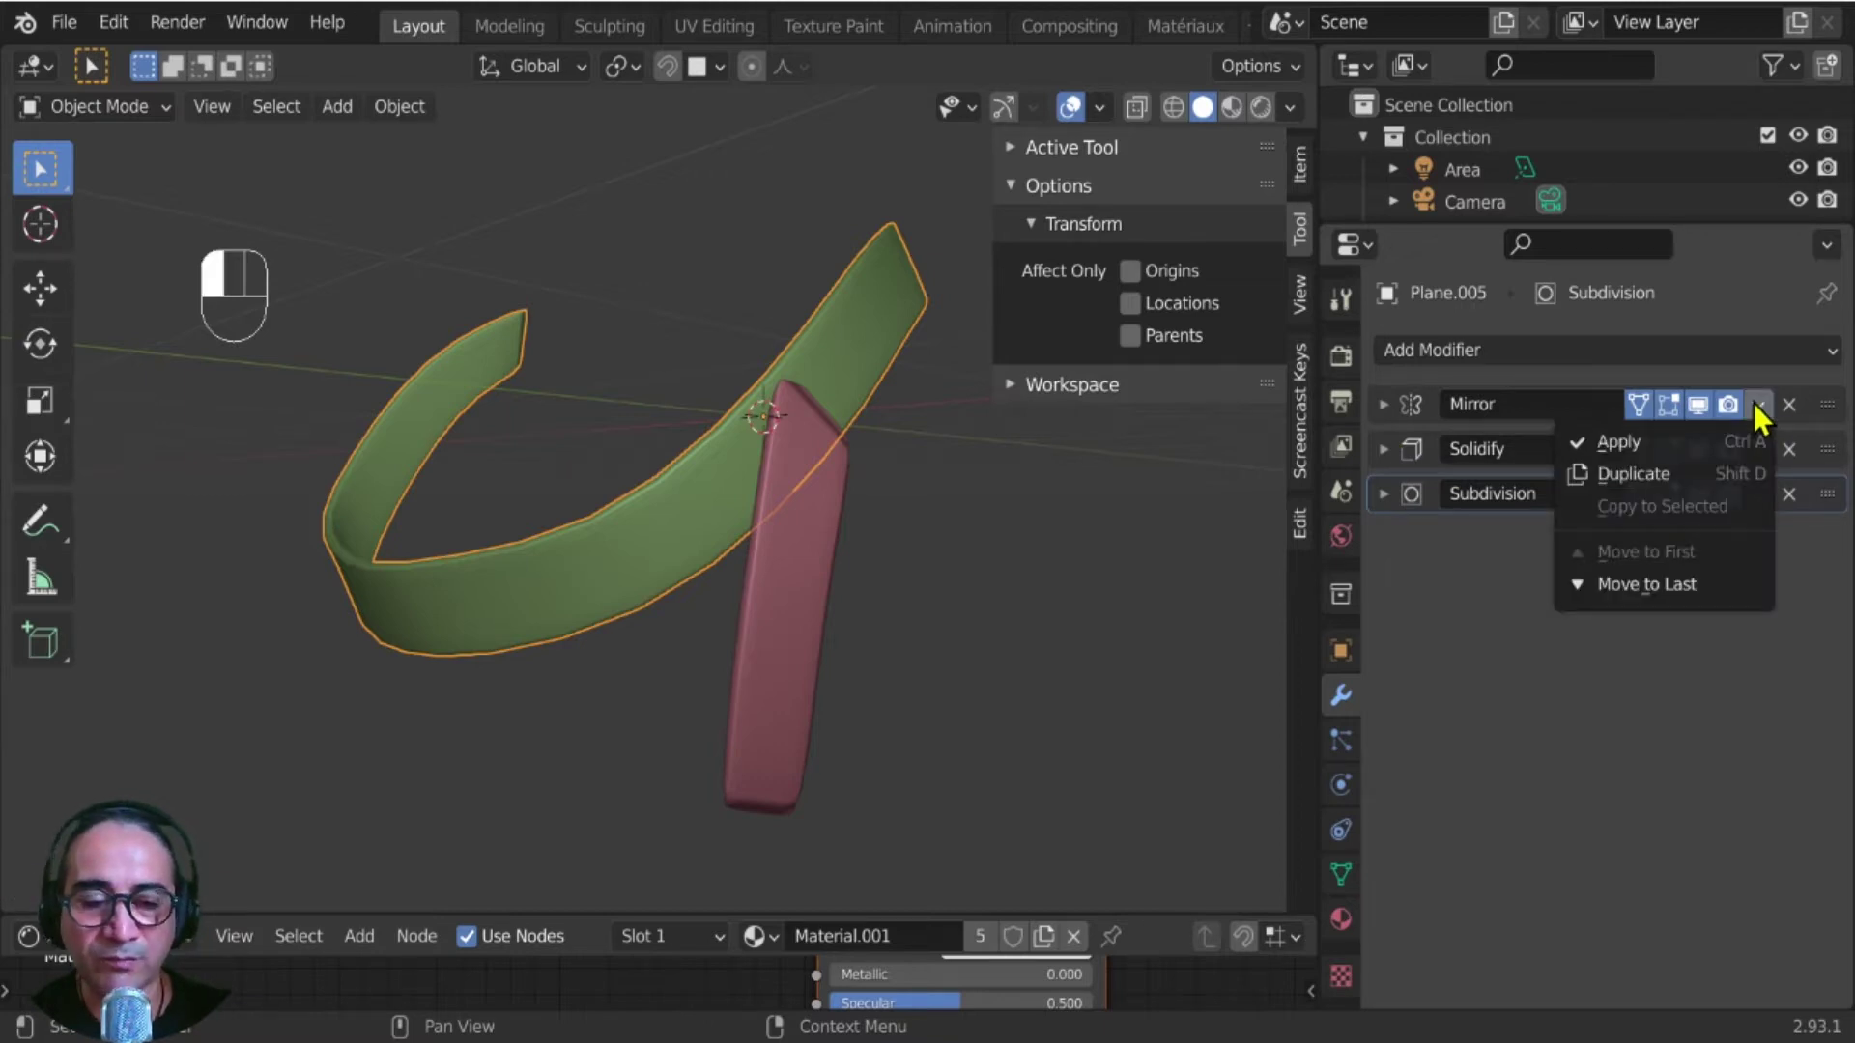
left_click(1620, 444)
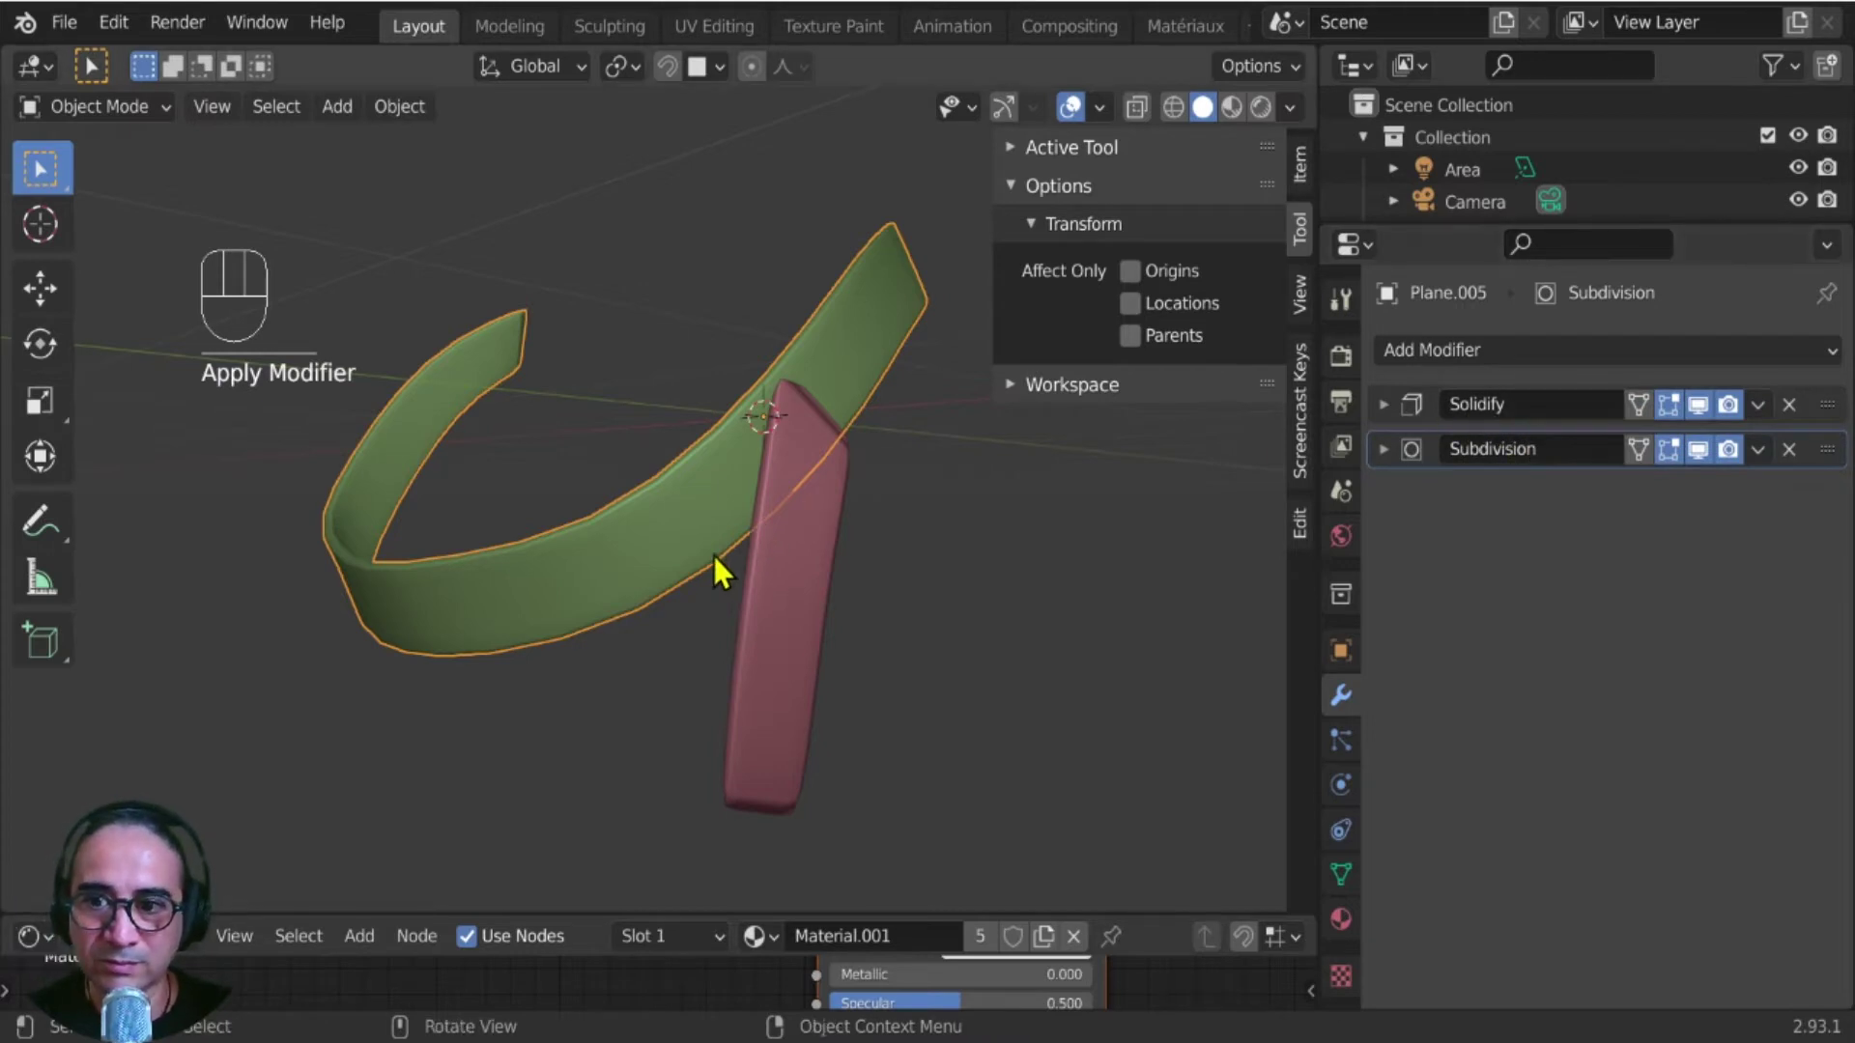
- Open the green chest strap for mesh editing and hide its Solidify modifier in the viewport
key("Tab")
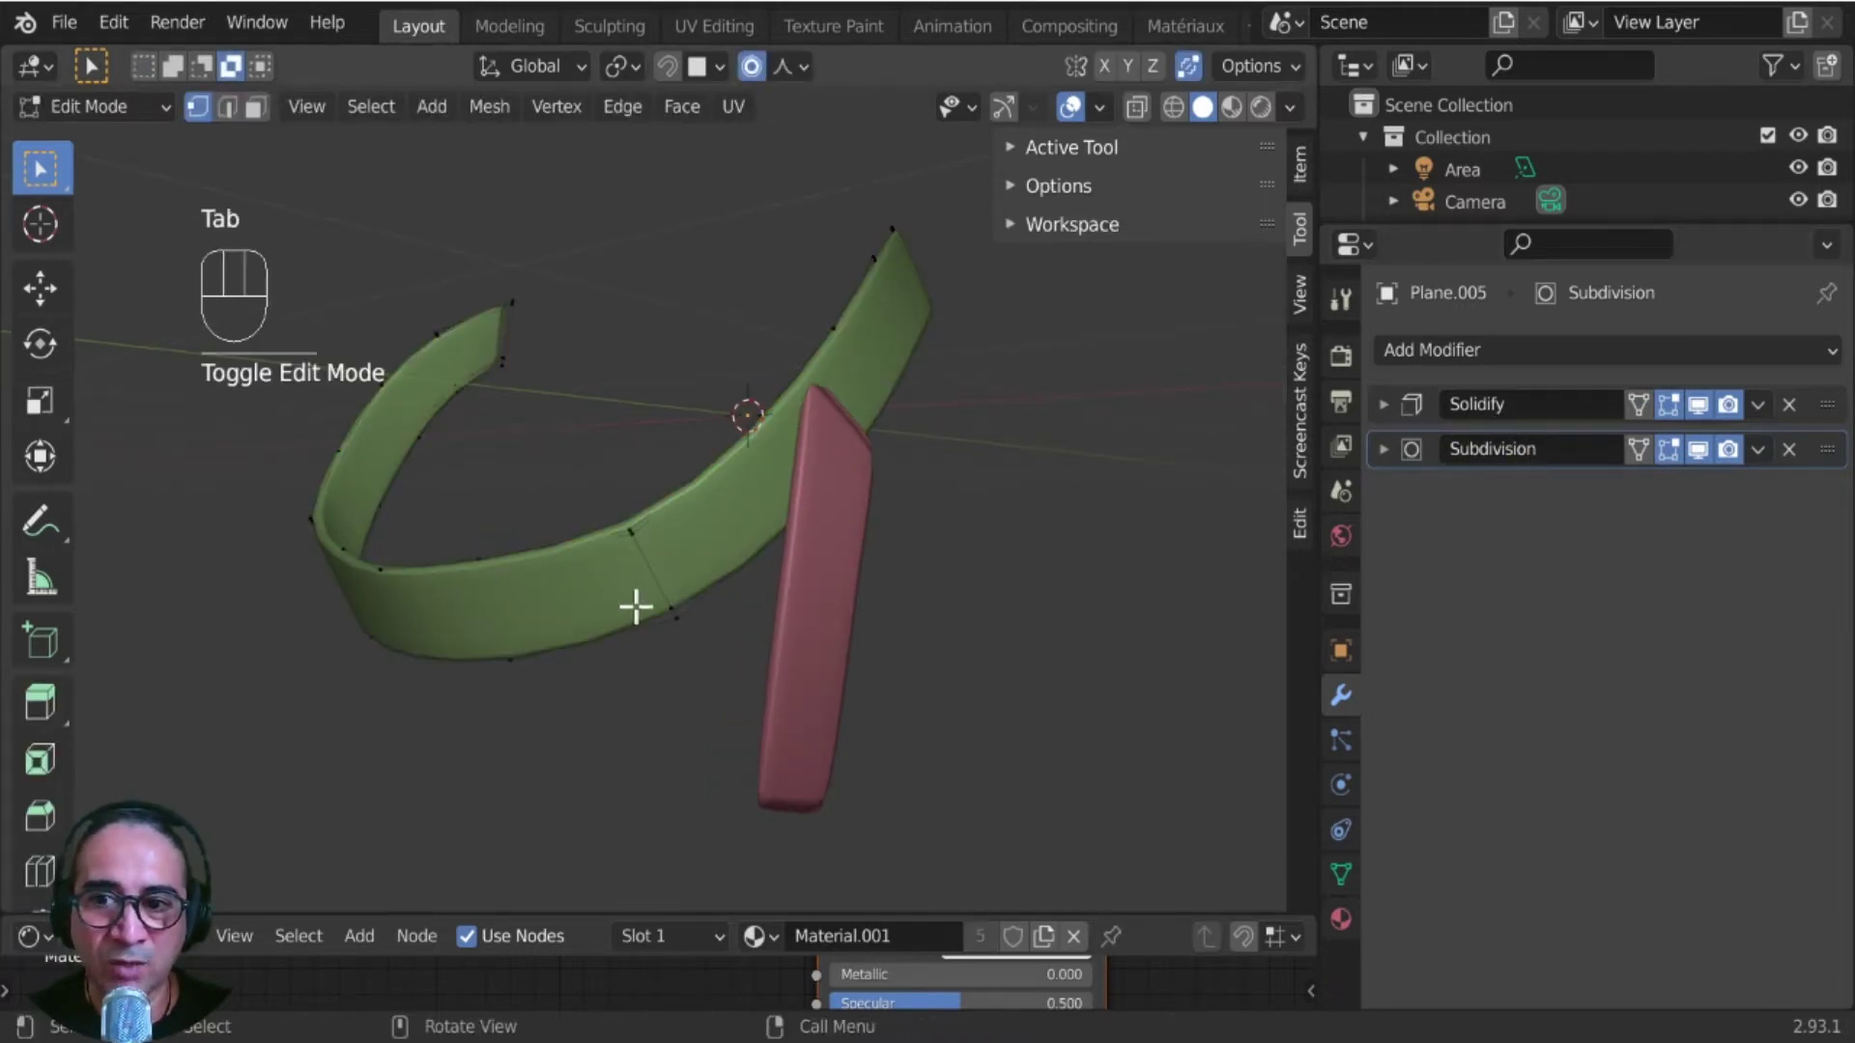
mouse_move(636, 608)
middle_mouse_down()
mouse_move(750, 629)
mouse_move(741, 646)
mouse_move(553, 586)
mouse_move(663, 629)
middle_mouse_up()
left_click_drag(641, 489, 784, 722)
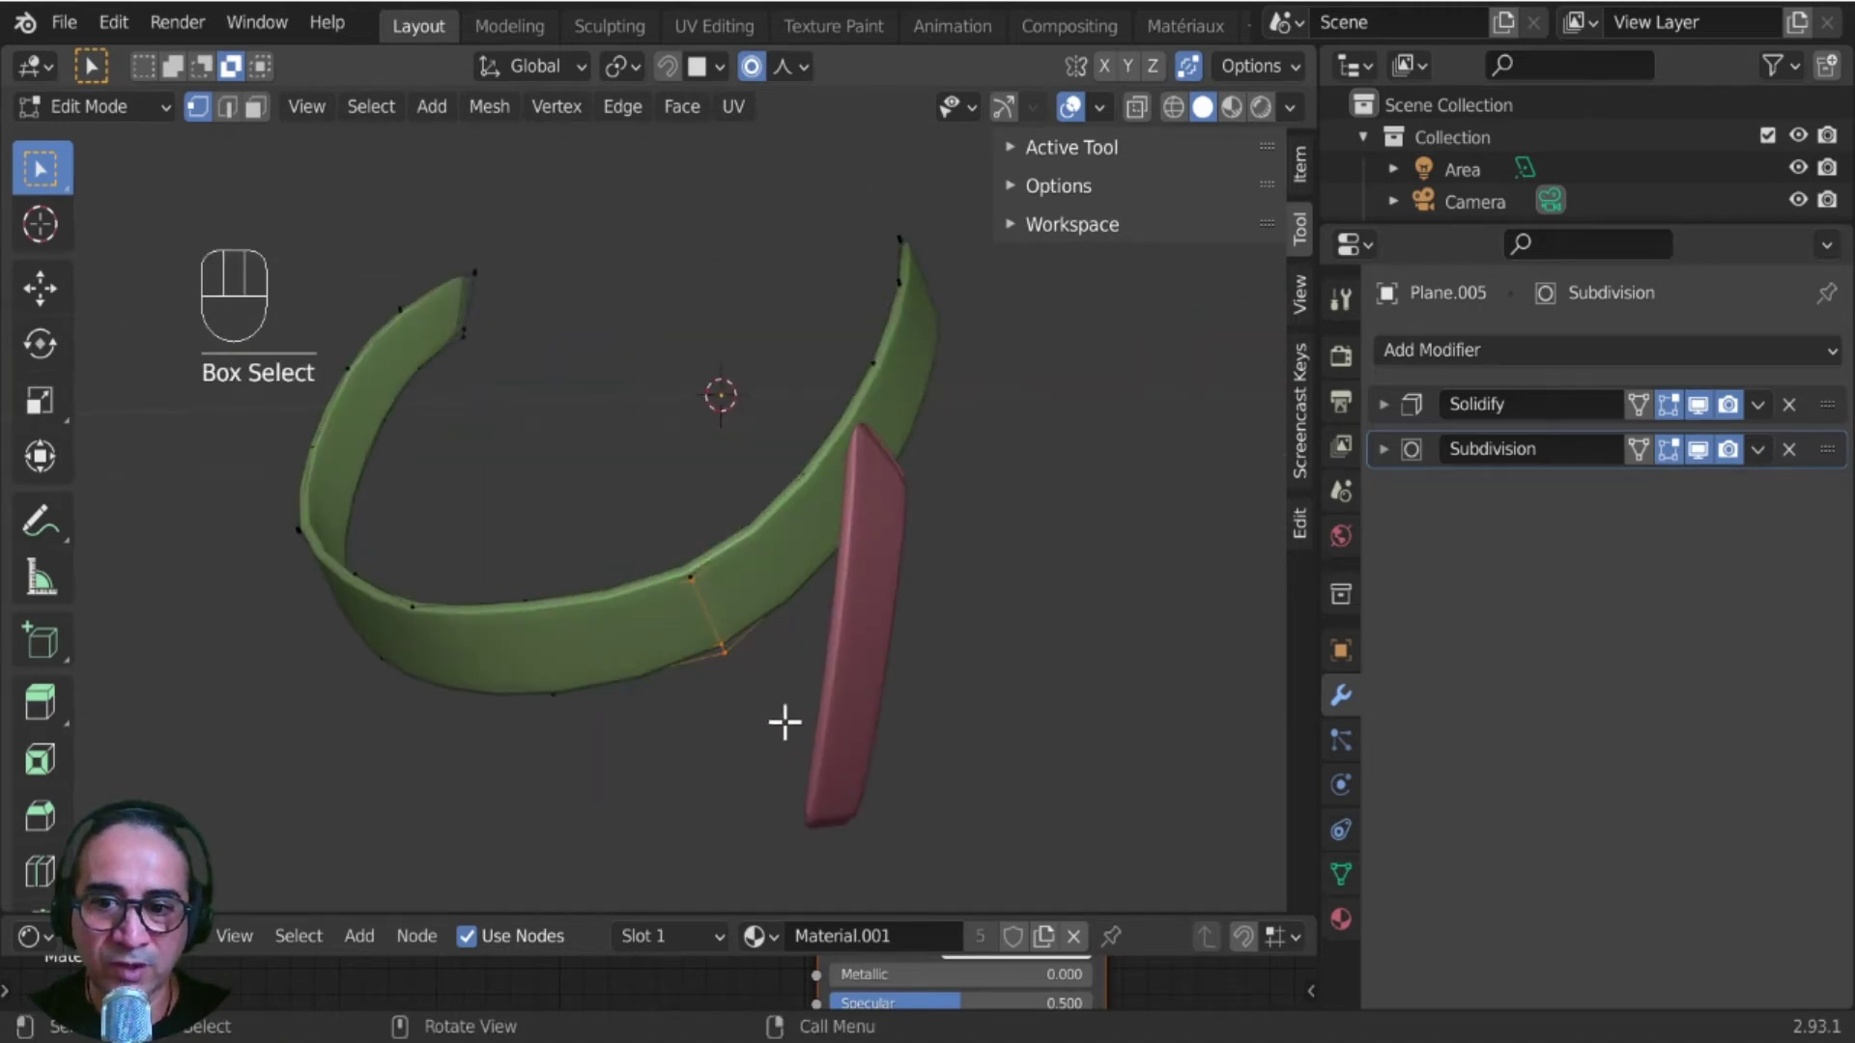
key("g")
right_click(776, 689)
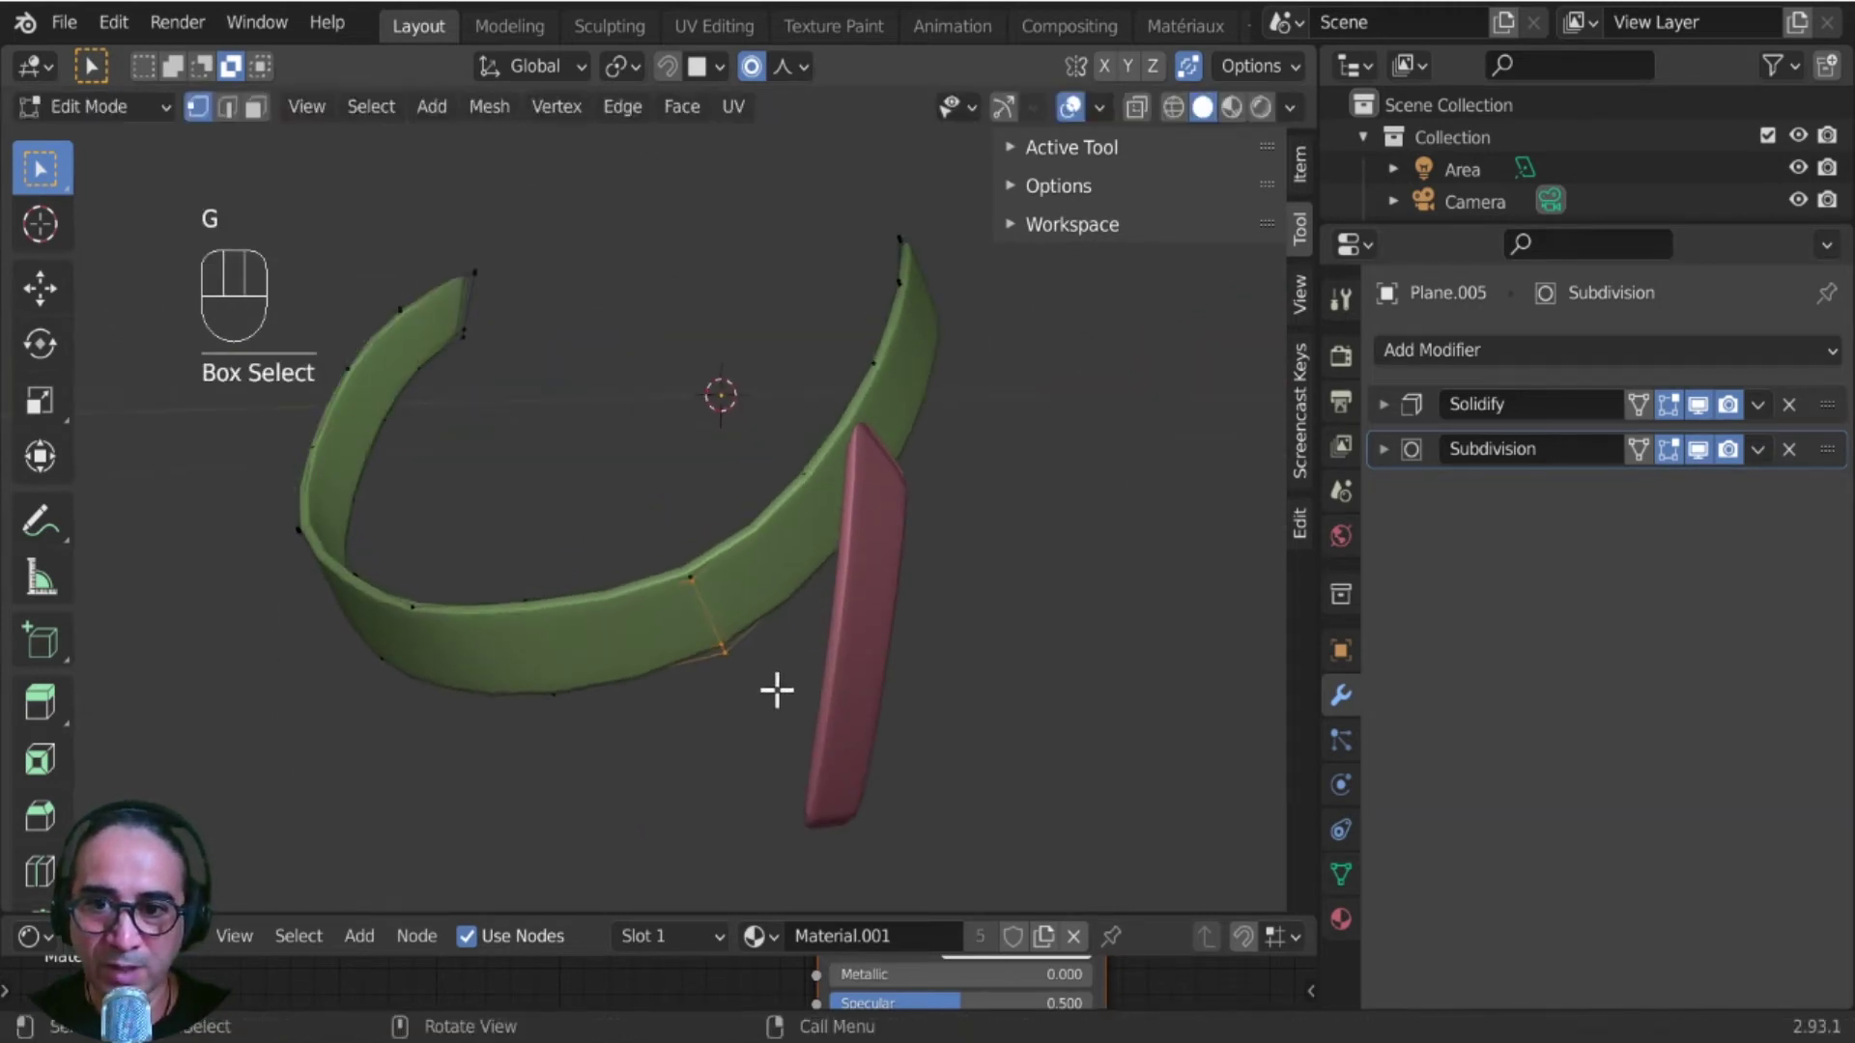
middle_click_drag(774, 687, 998, 567)
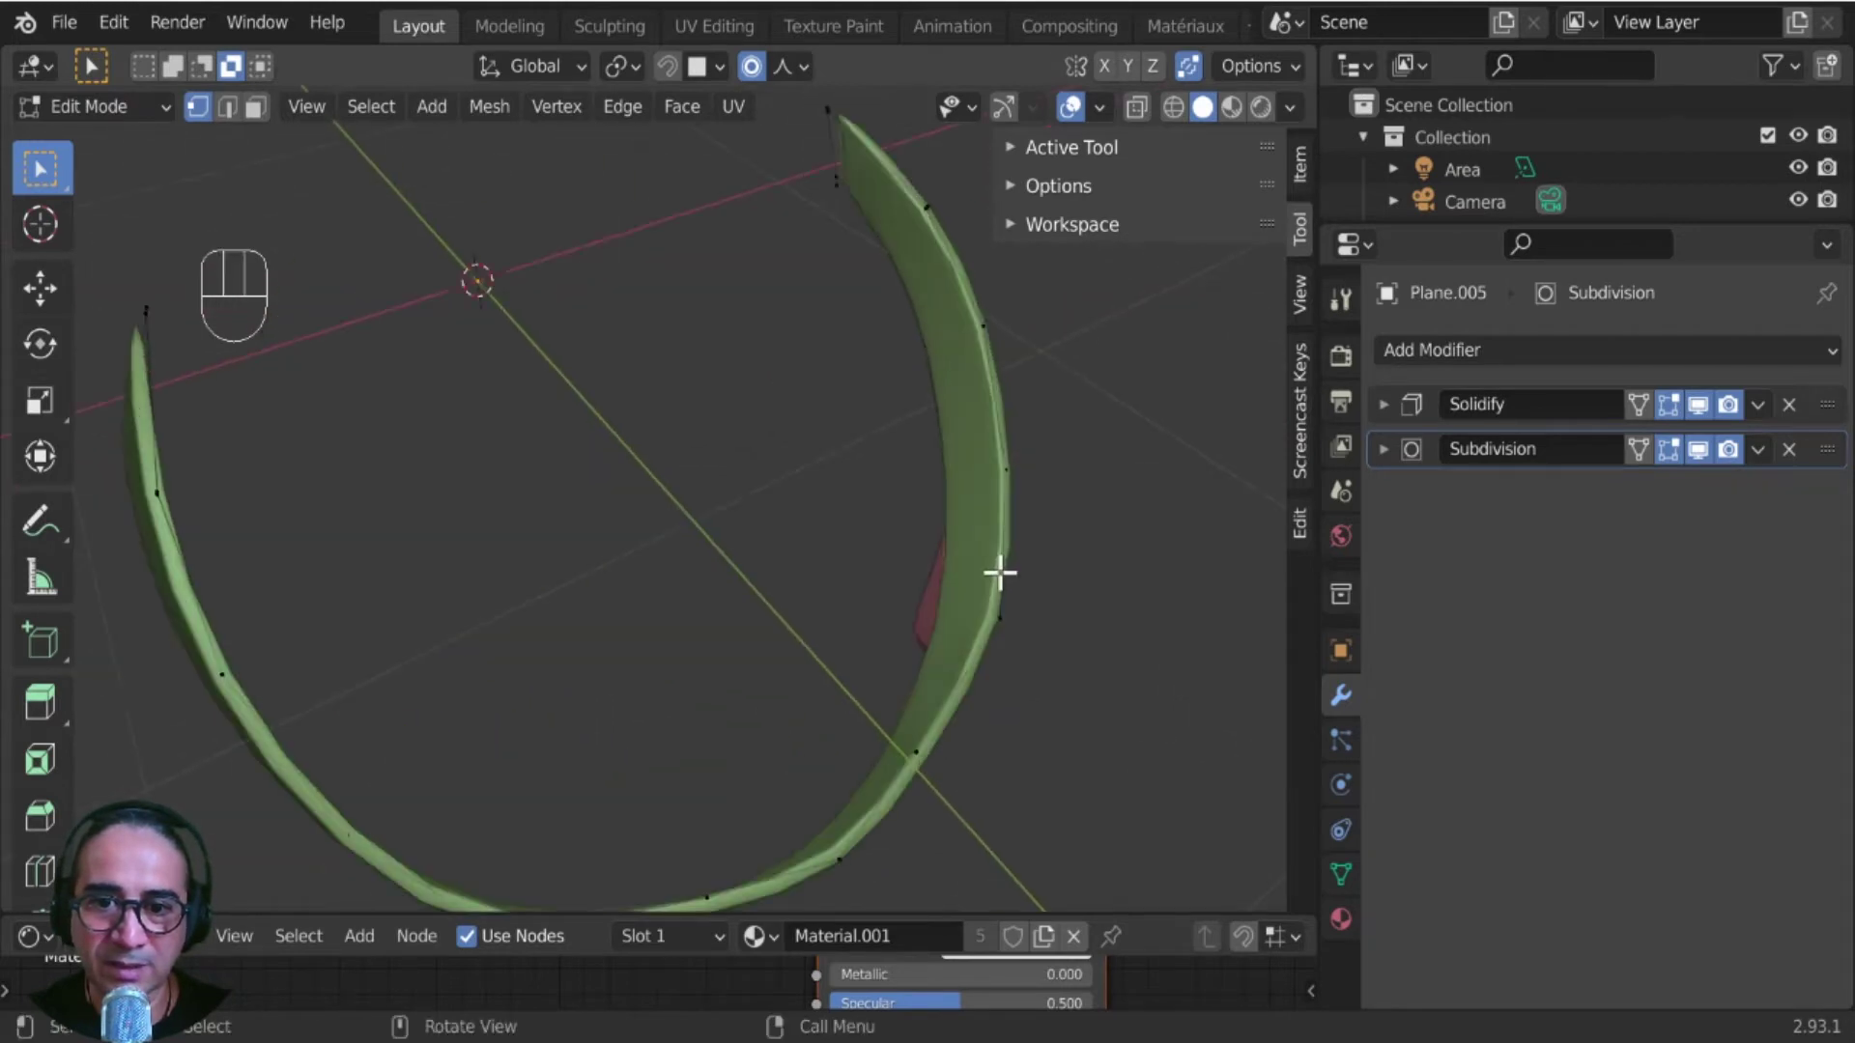
left_click(1697, 405)
left_click(1696, 406)
left_click(1696, 406)
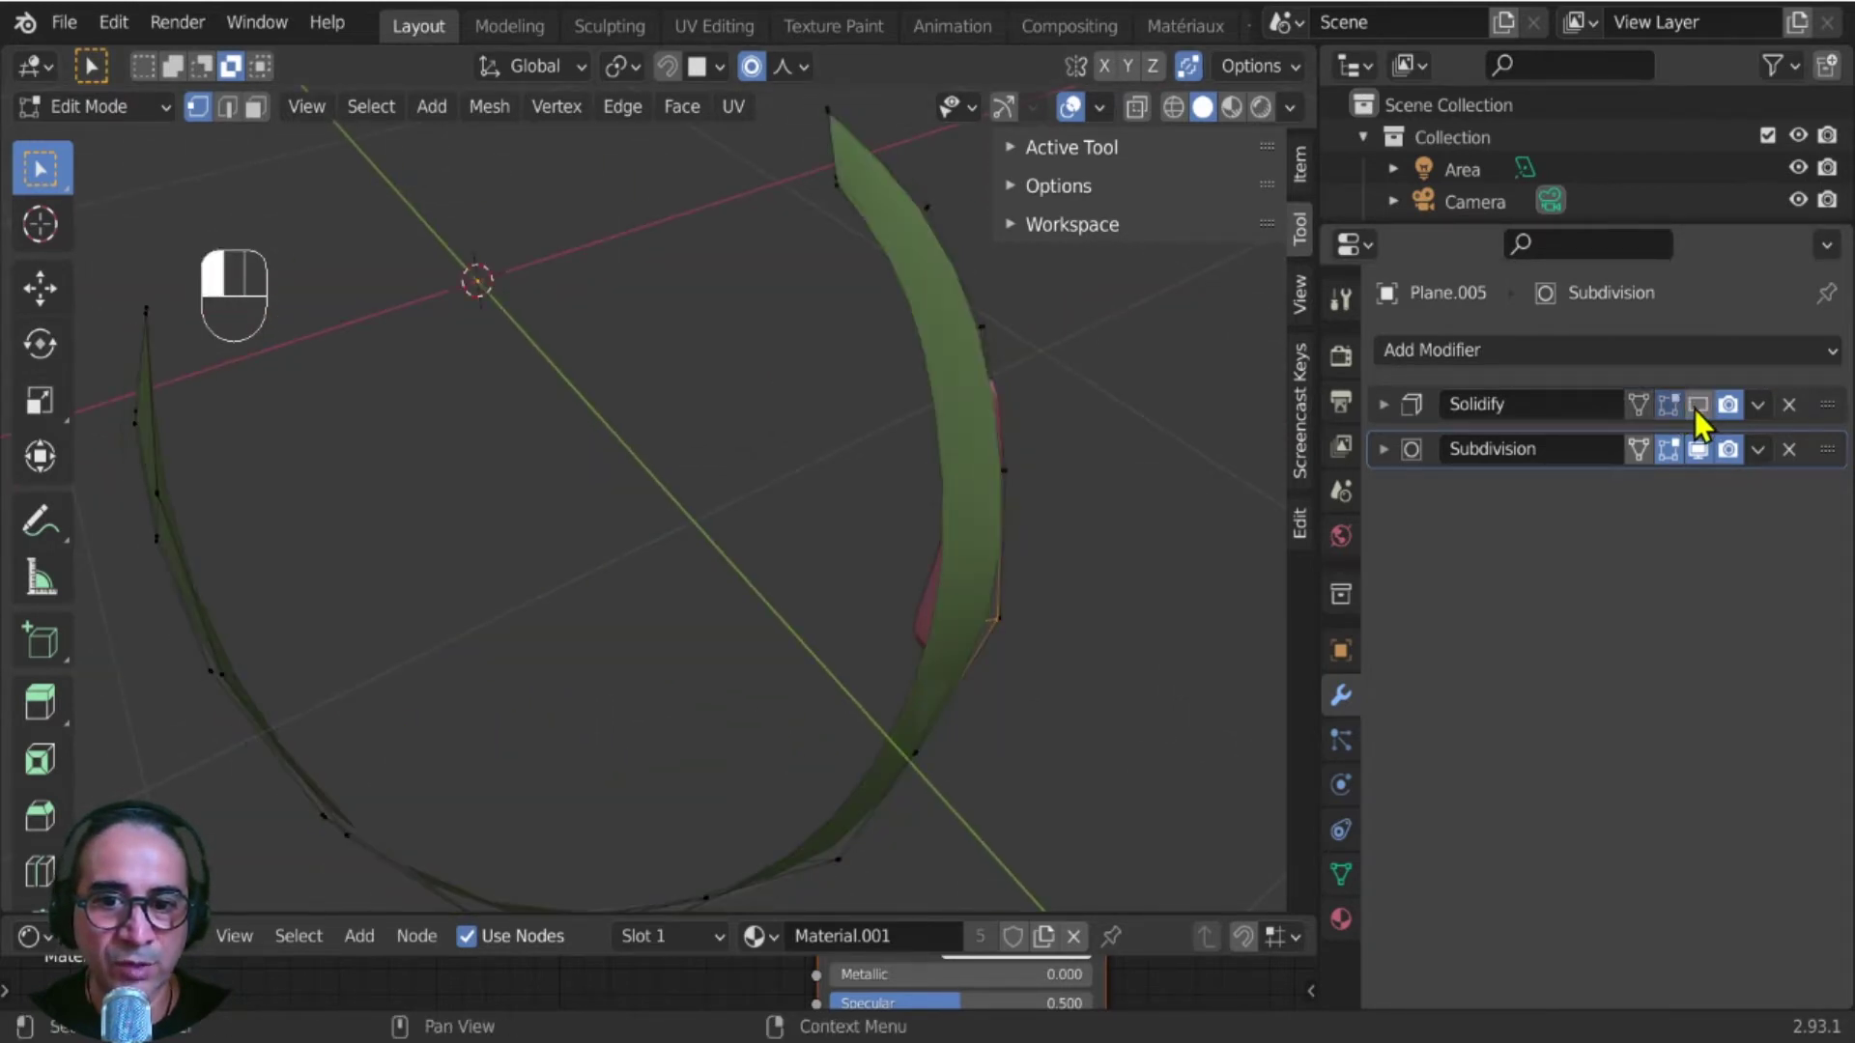
middle_click_drag(1111, 690, 848, 550)
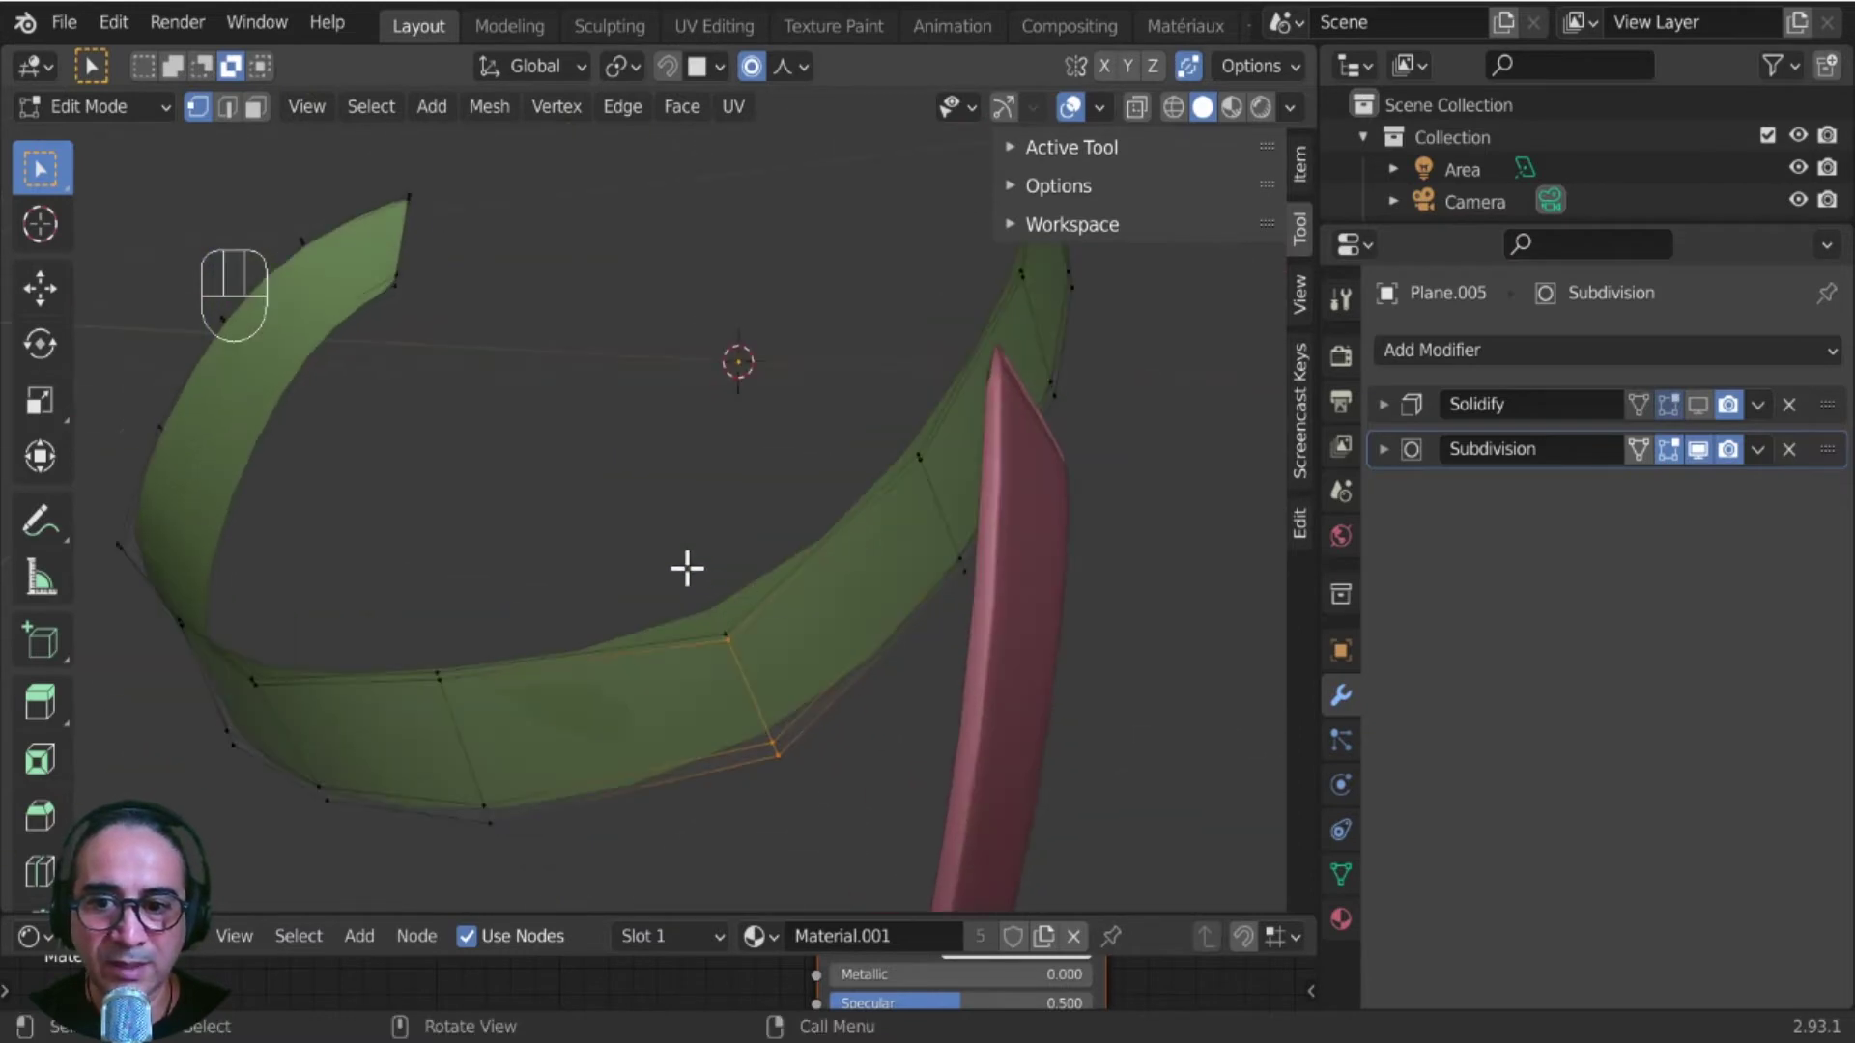
- Rip the green strap apart along the crosswise edge loop just beside the hanging pink strap
left_click(687, 569)
middle_click_drag(758, 766, 713, 457)
scroll(848, 564, "up", 2)
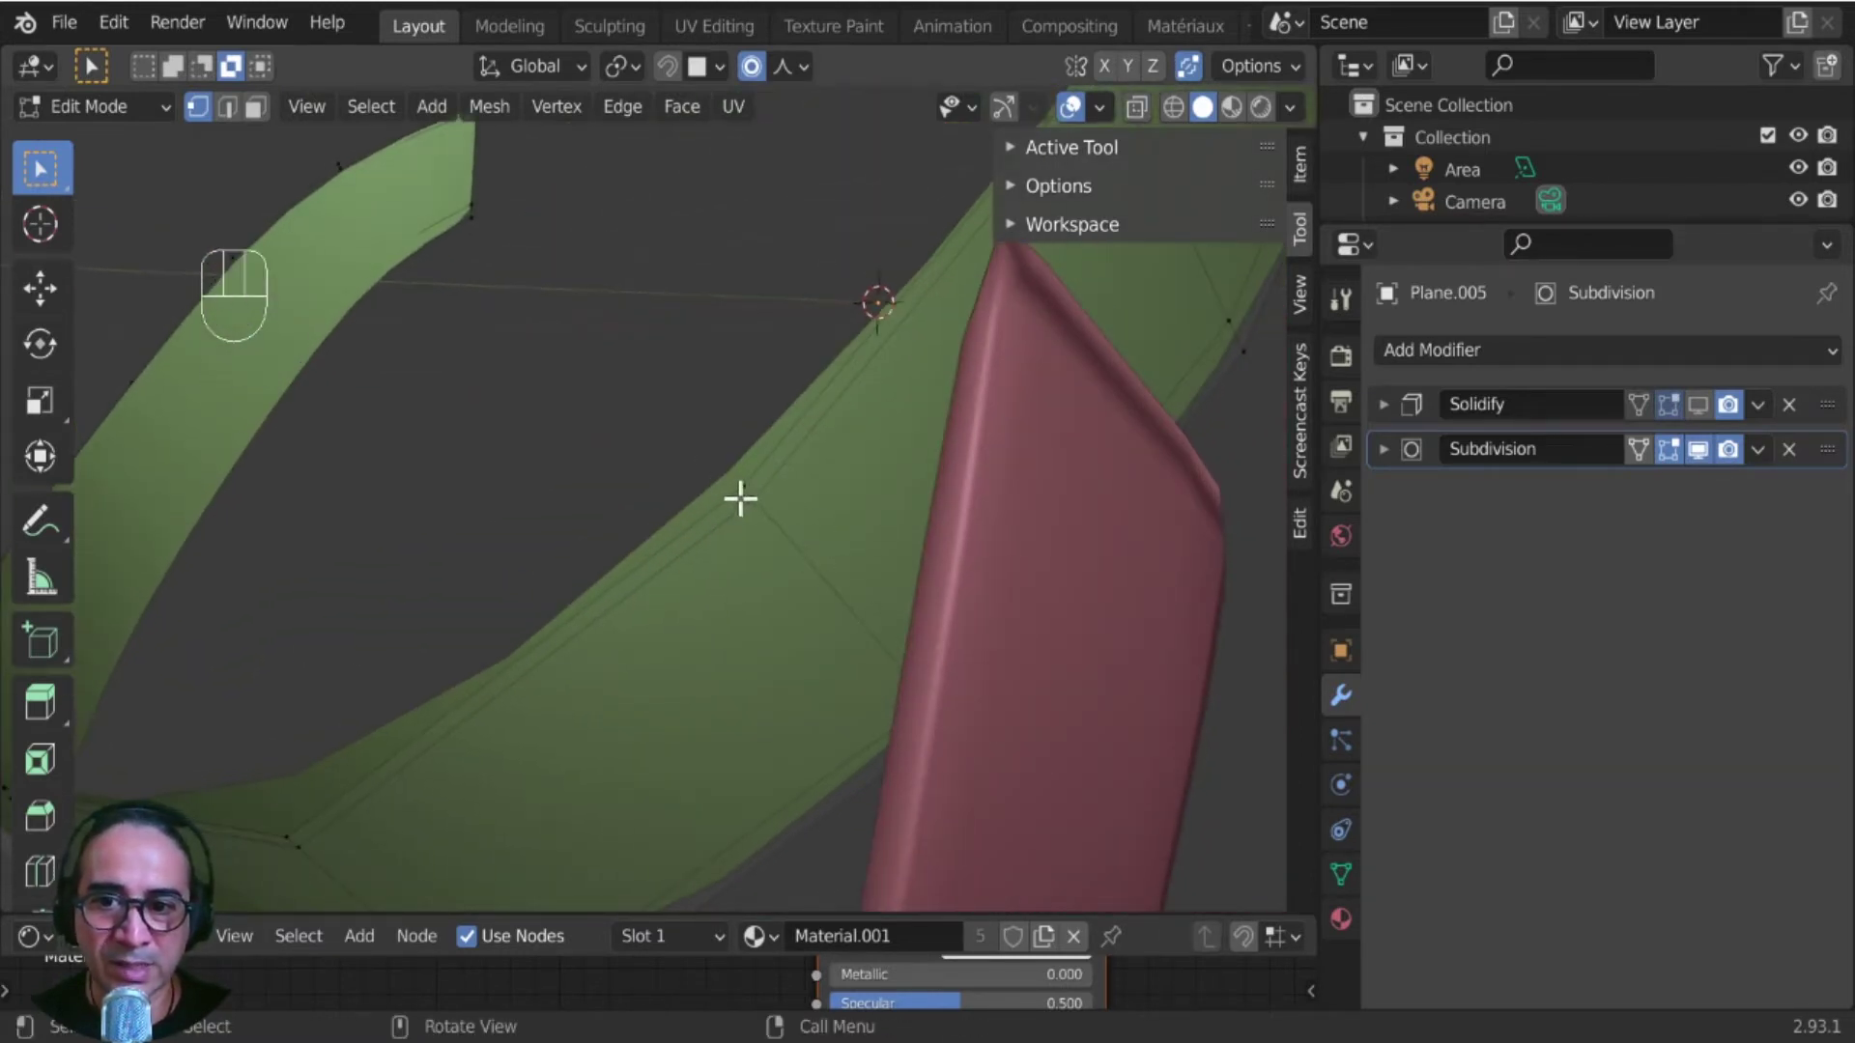
left_click(778, 517, "alt")
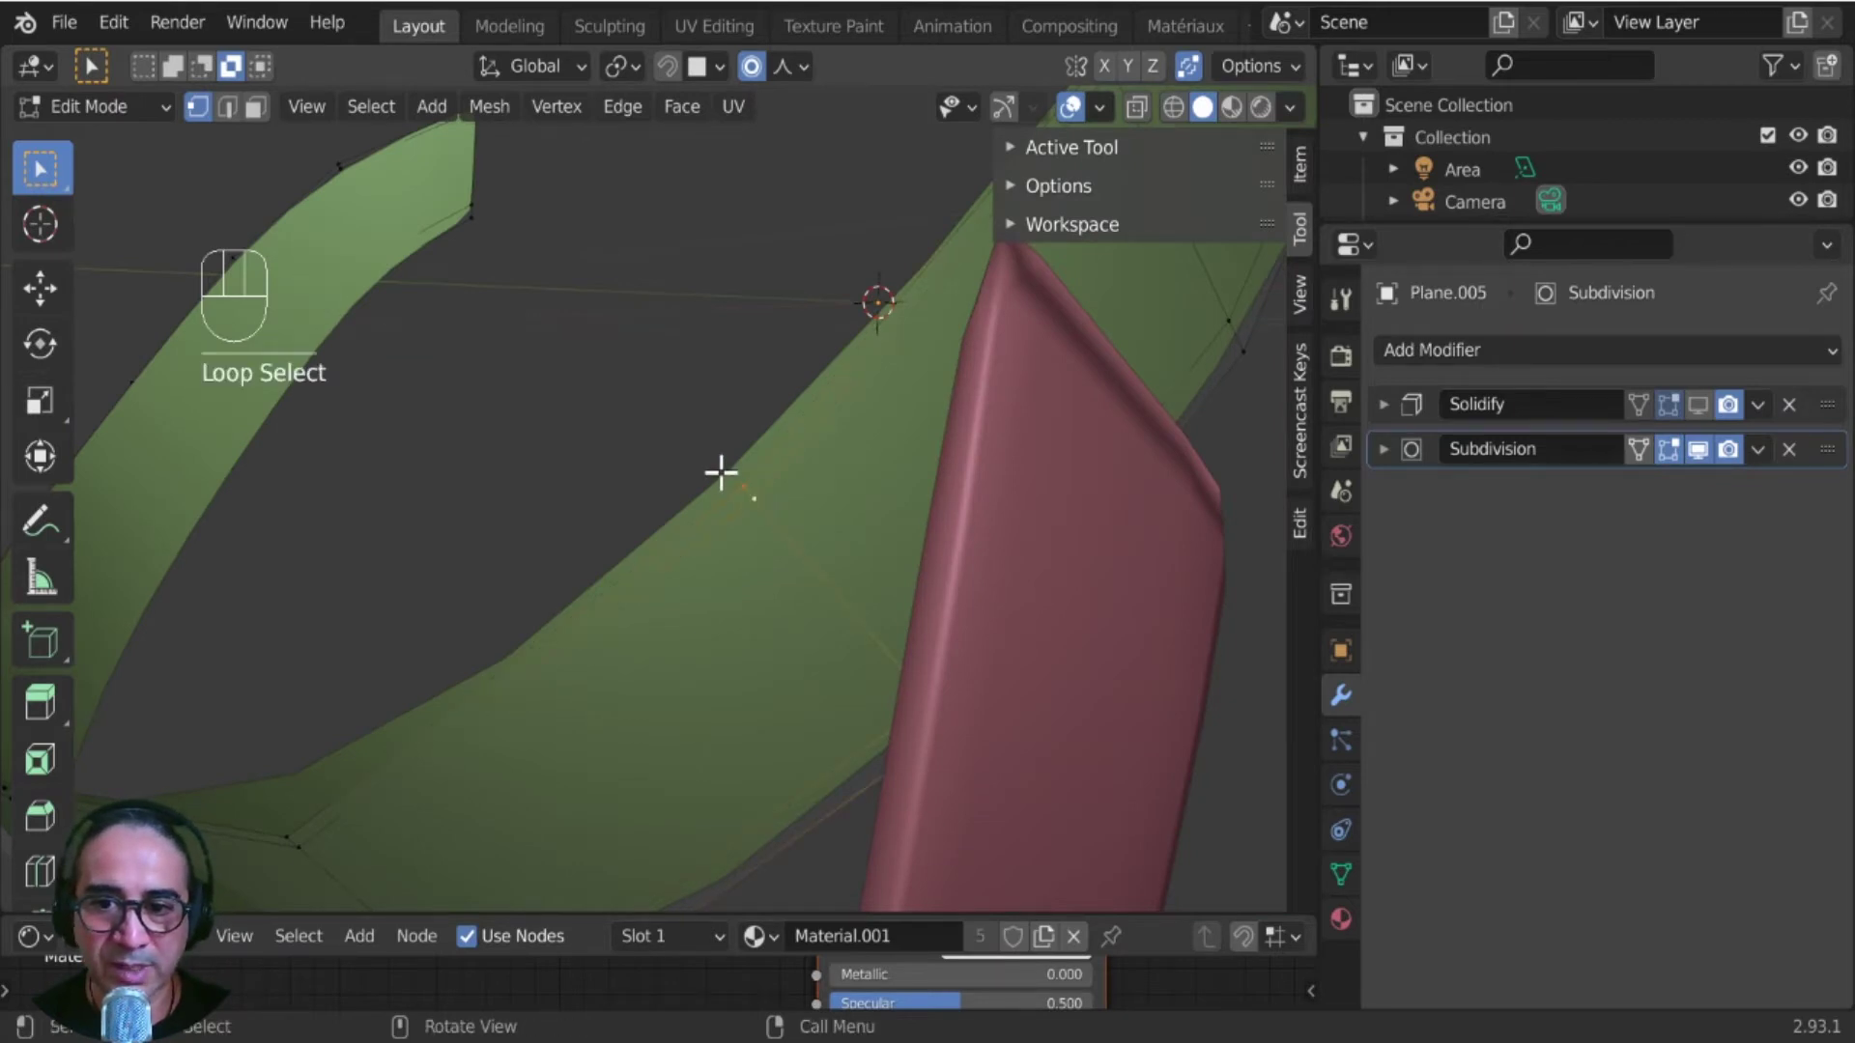
key("v")
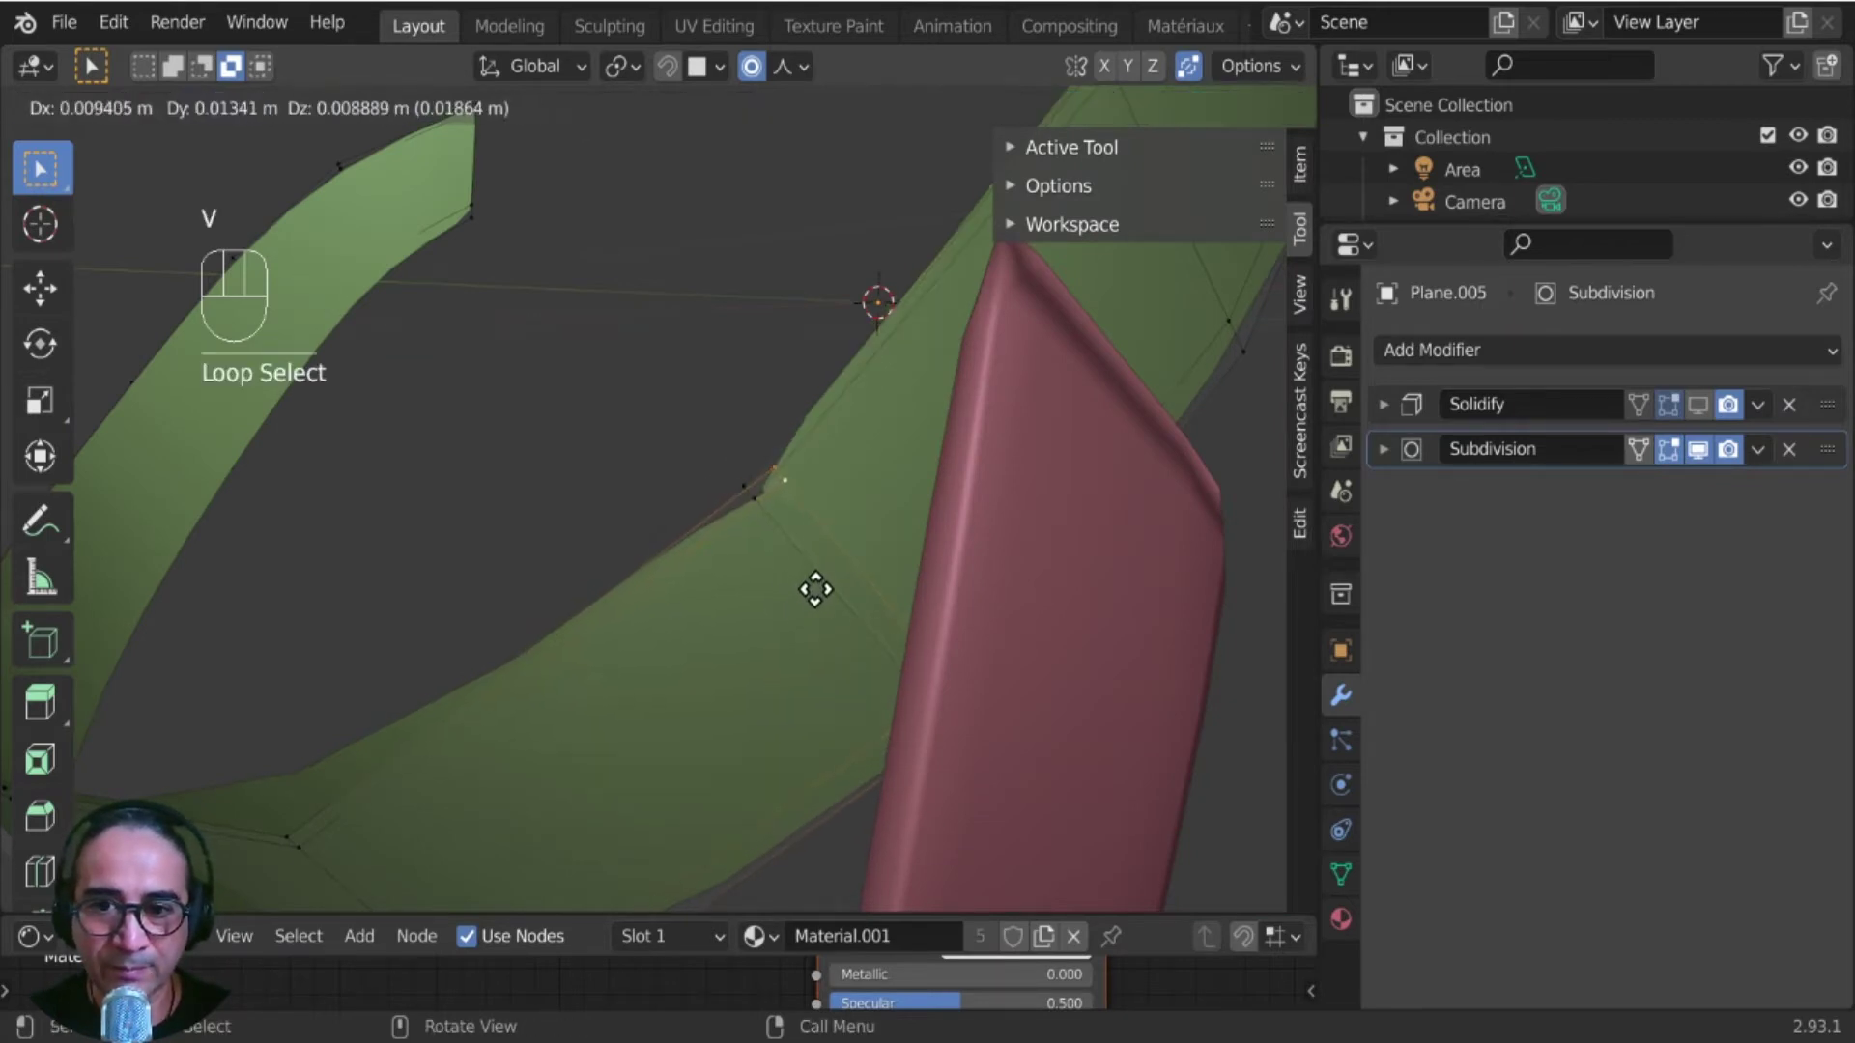
left_click(761, 623)
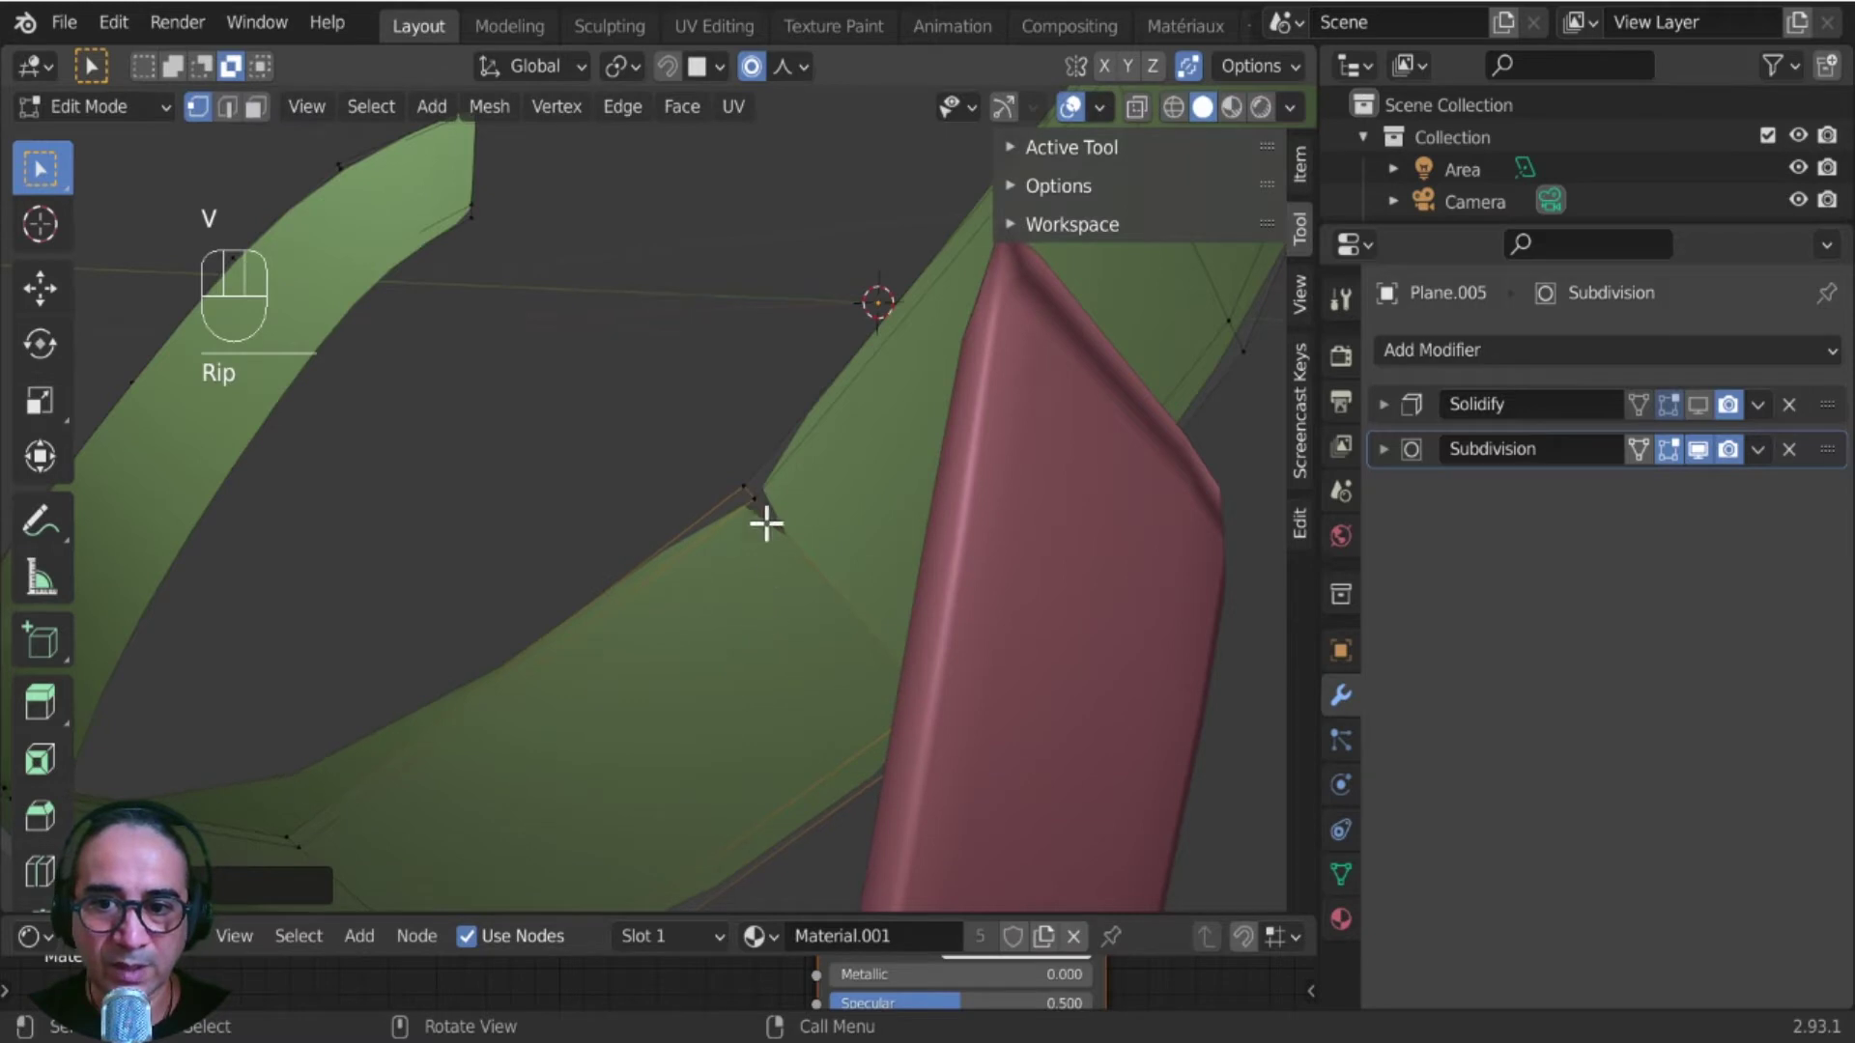
- Move the ripped end of the upper strap section about 0.07 m outward toward the pink strap, using a proportional size of 0.13
left_click(754, 467)
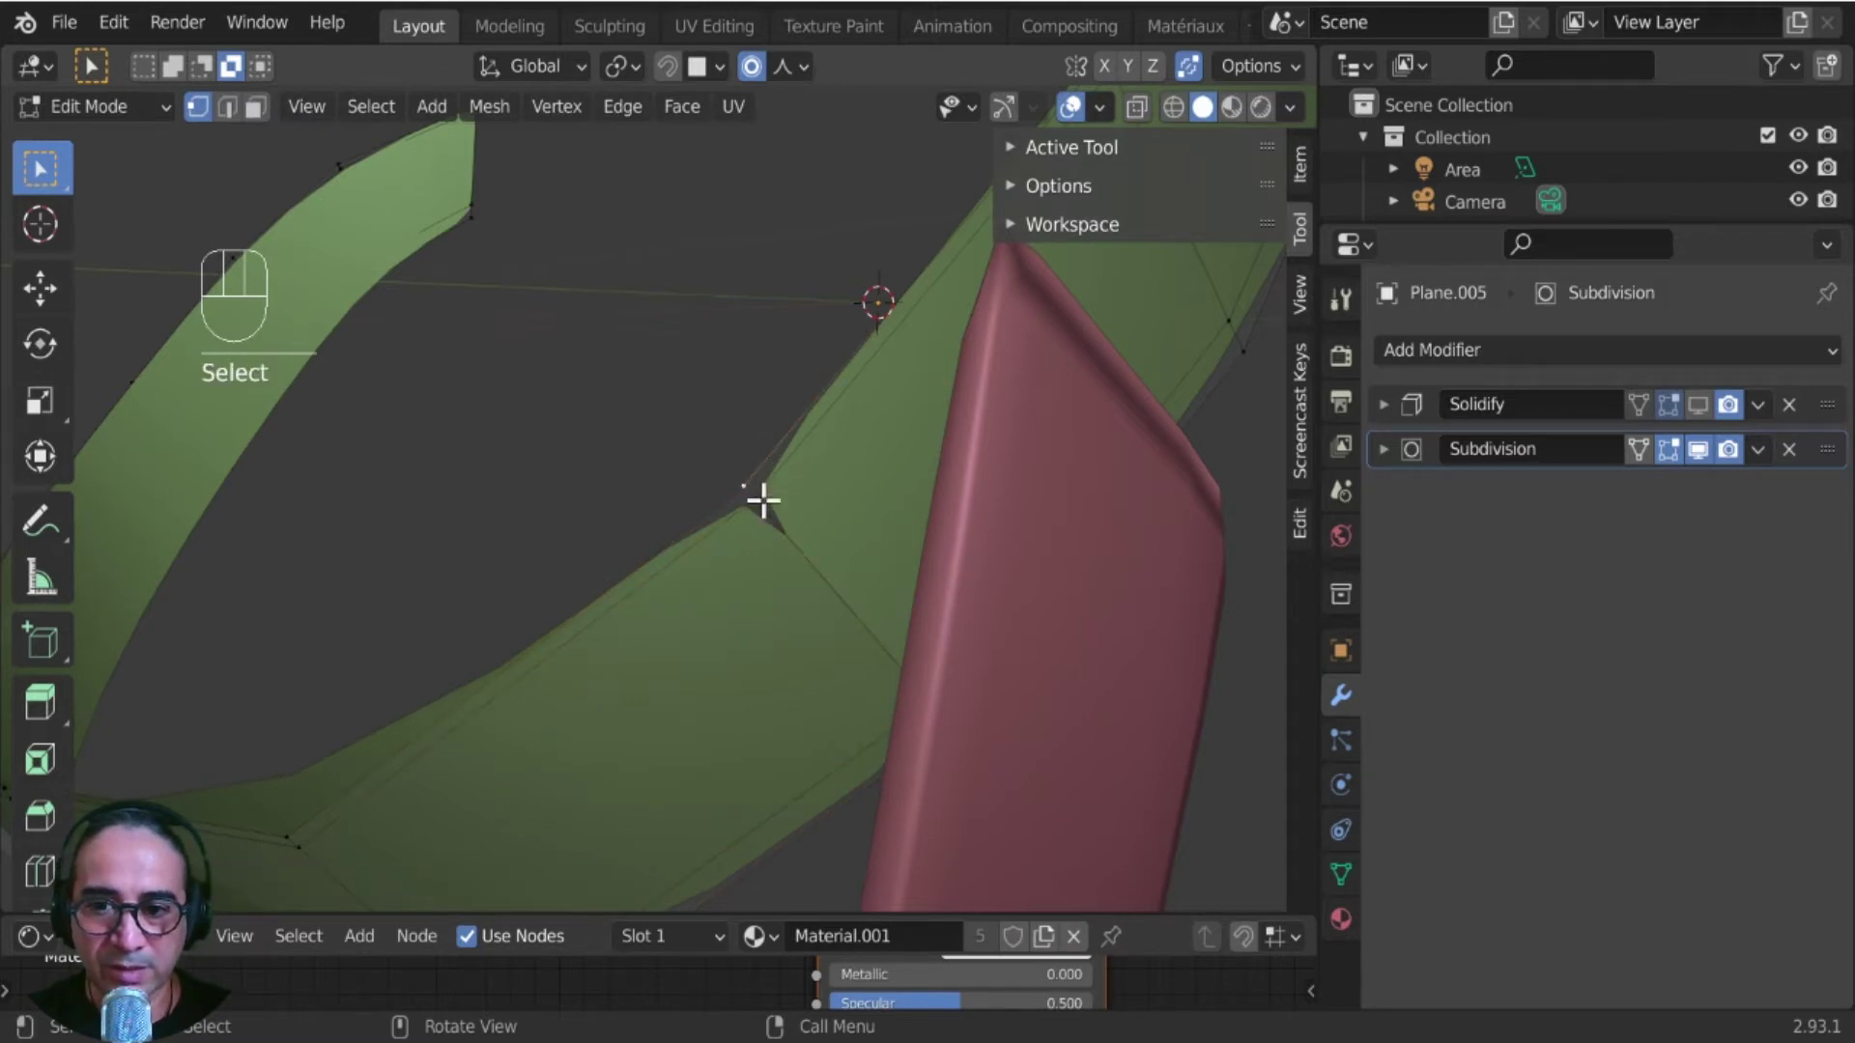
left_click(793, 499, "alt")
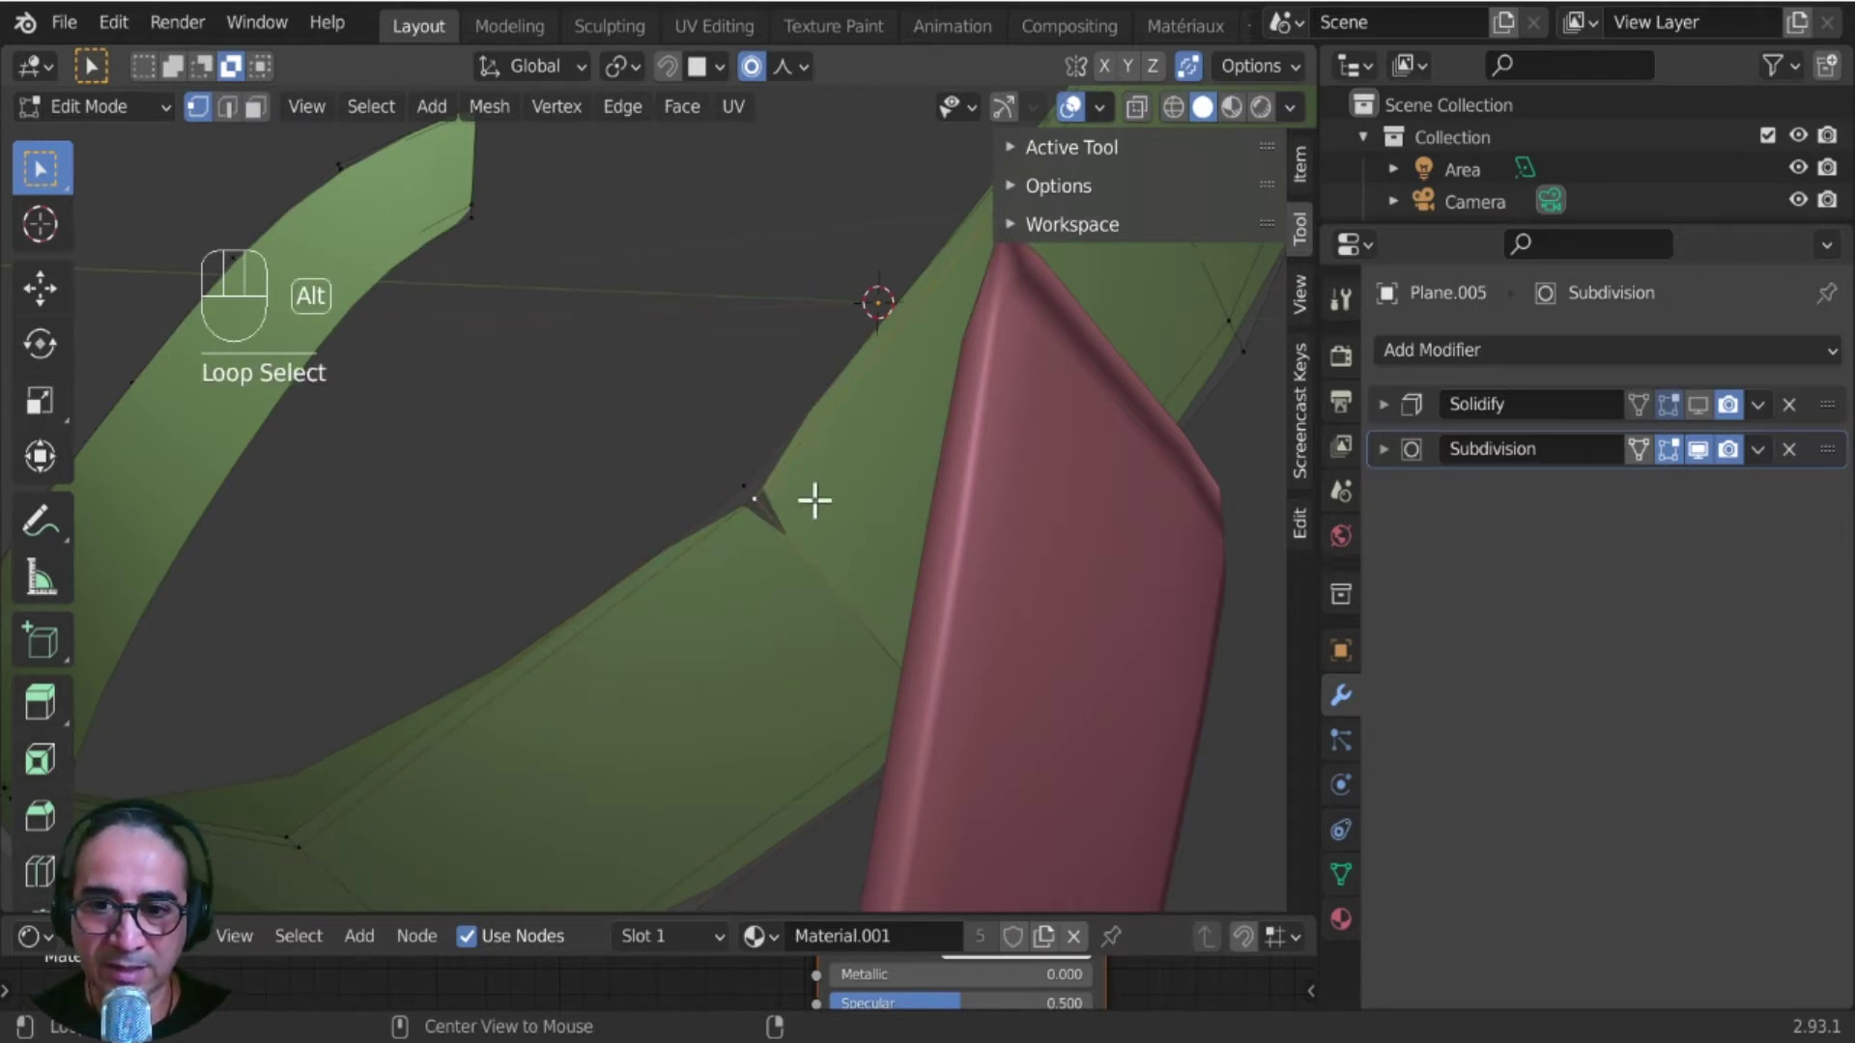
scroll(816, 599, "down", 4)
middle_click_drag(817, 601, 840, 552)
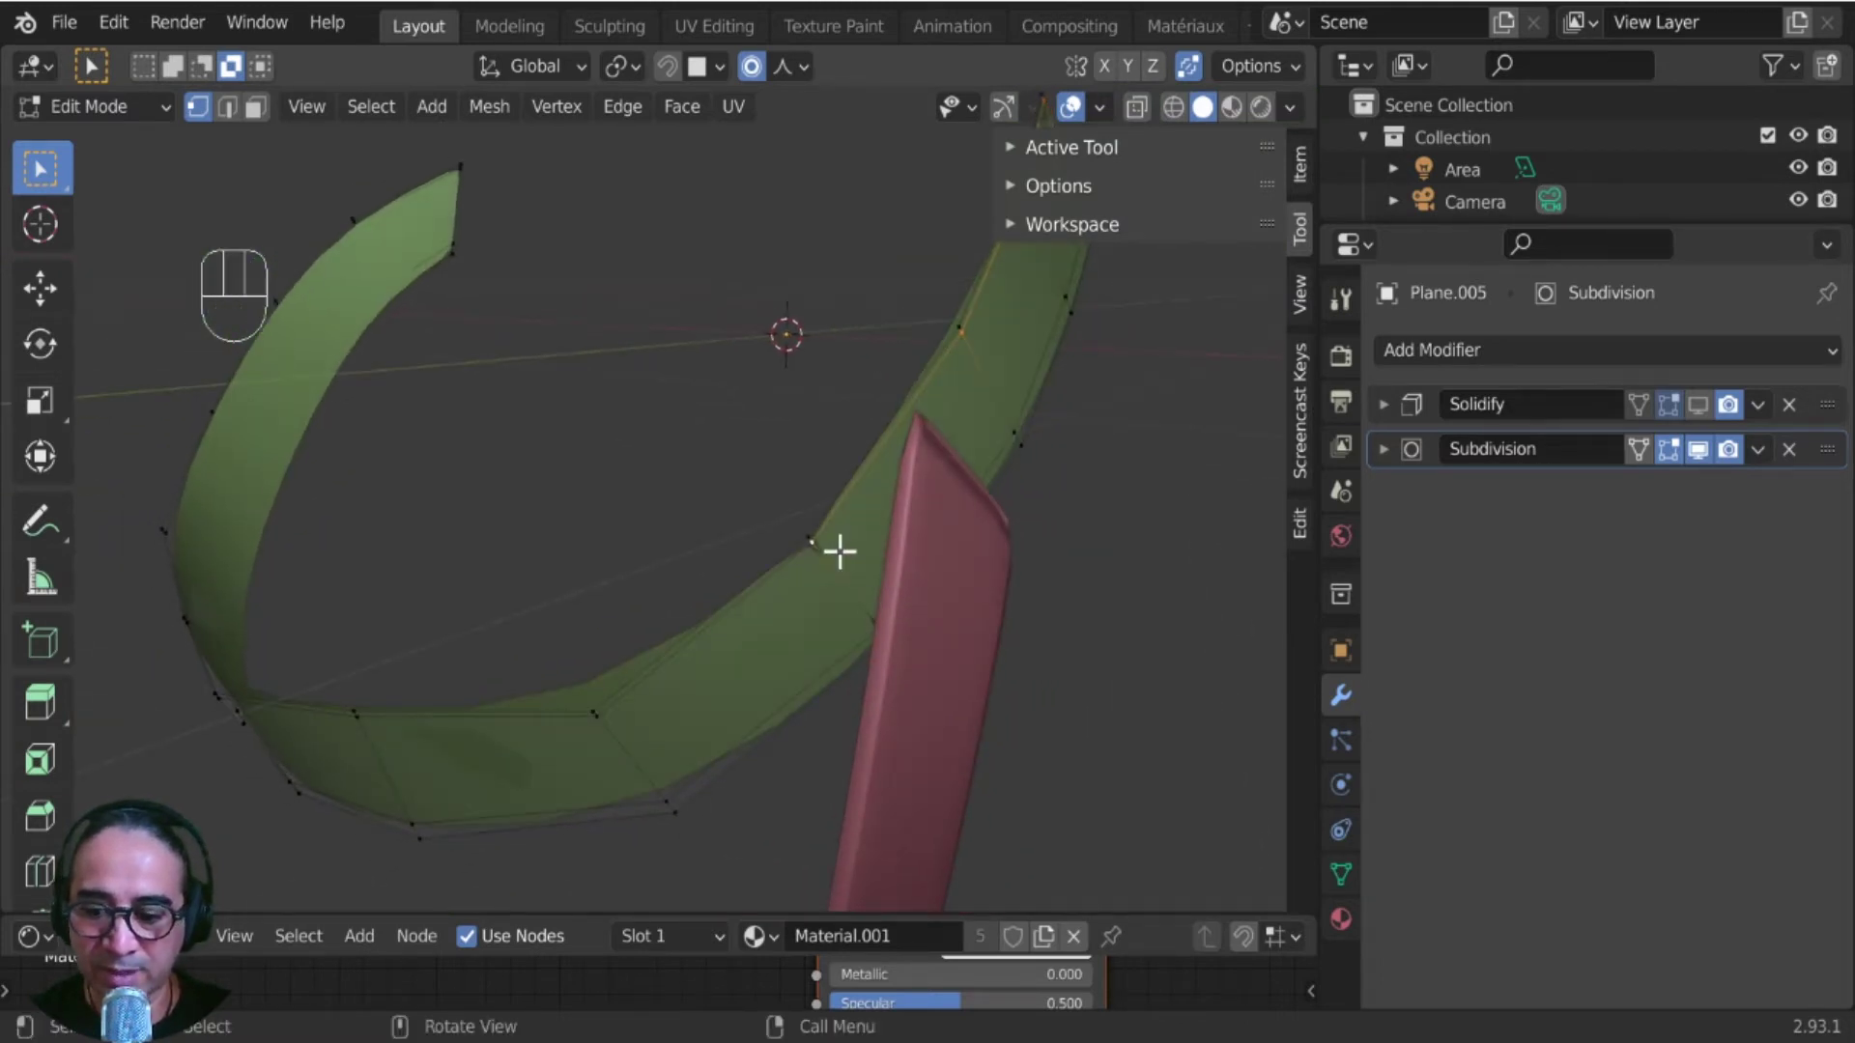
left_click(840, 552, "alt")
middle_click_drag(808, 647, 867, 690)
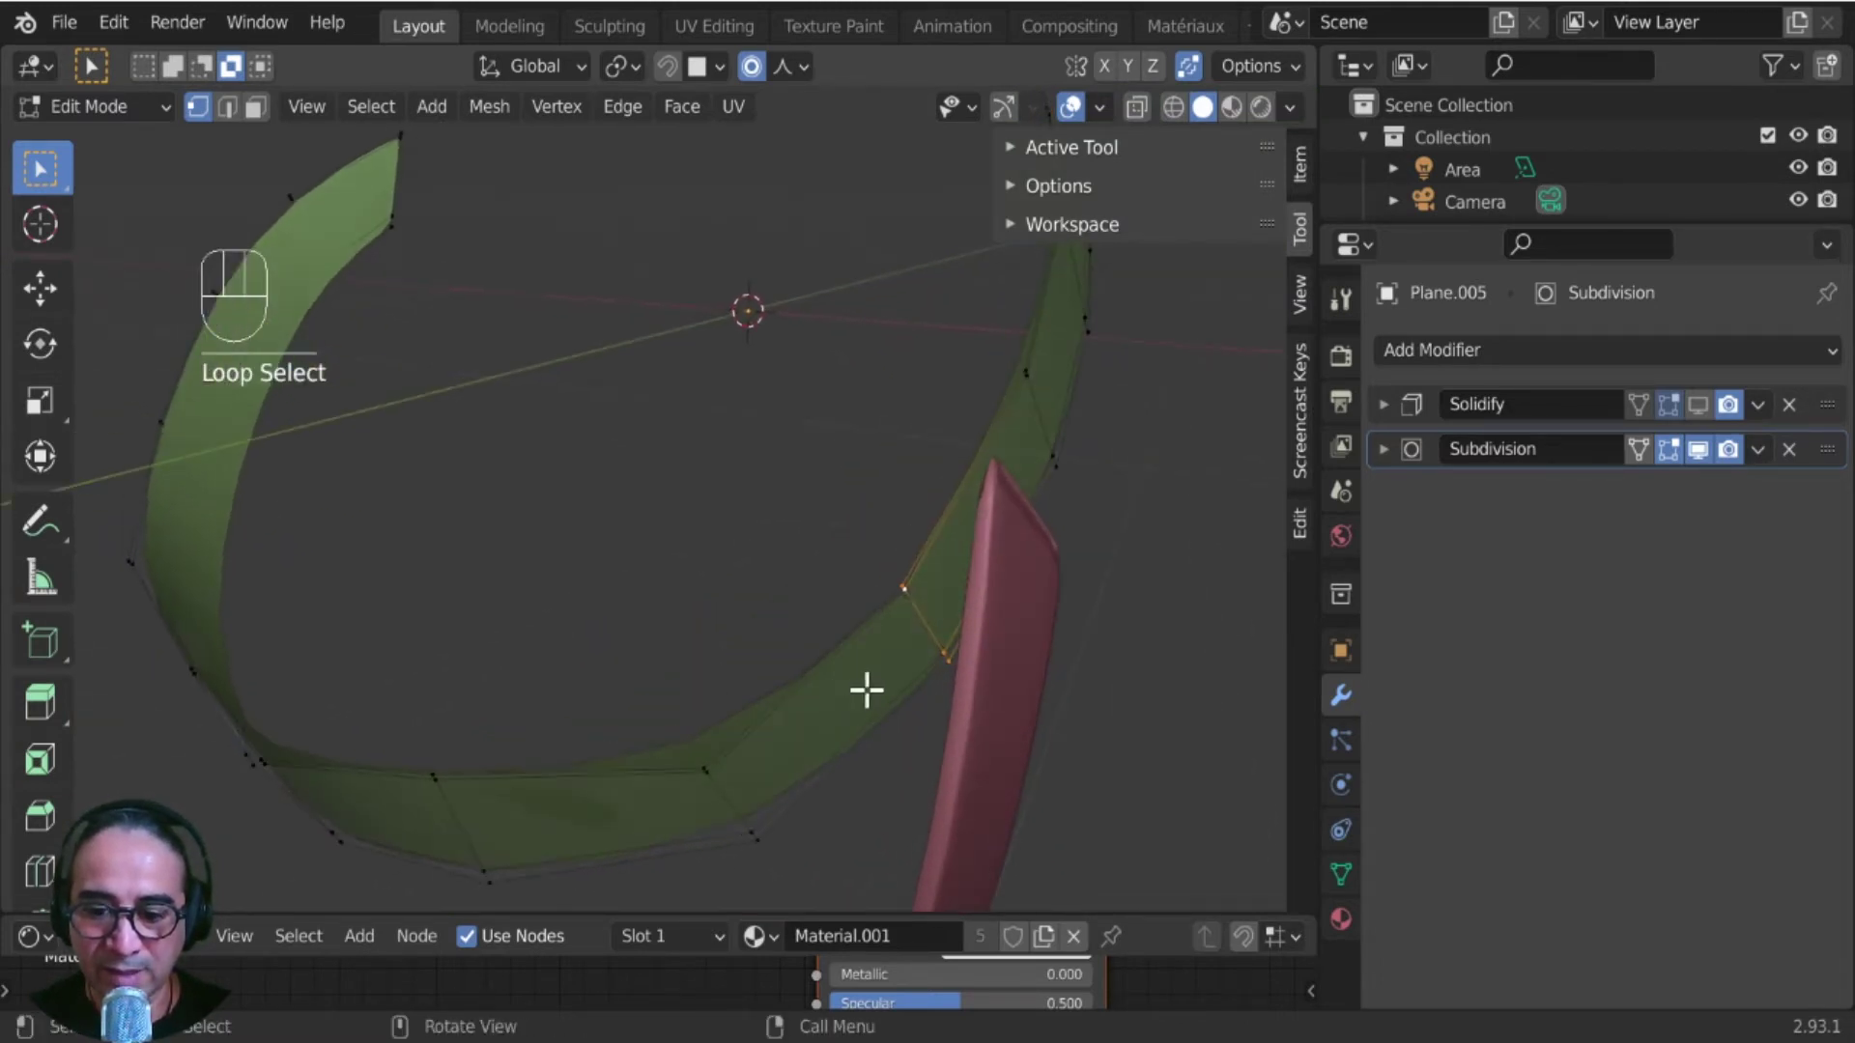
key("g")
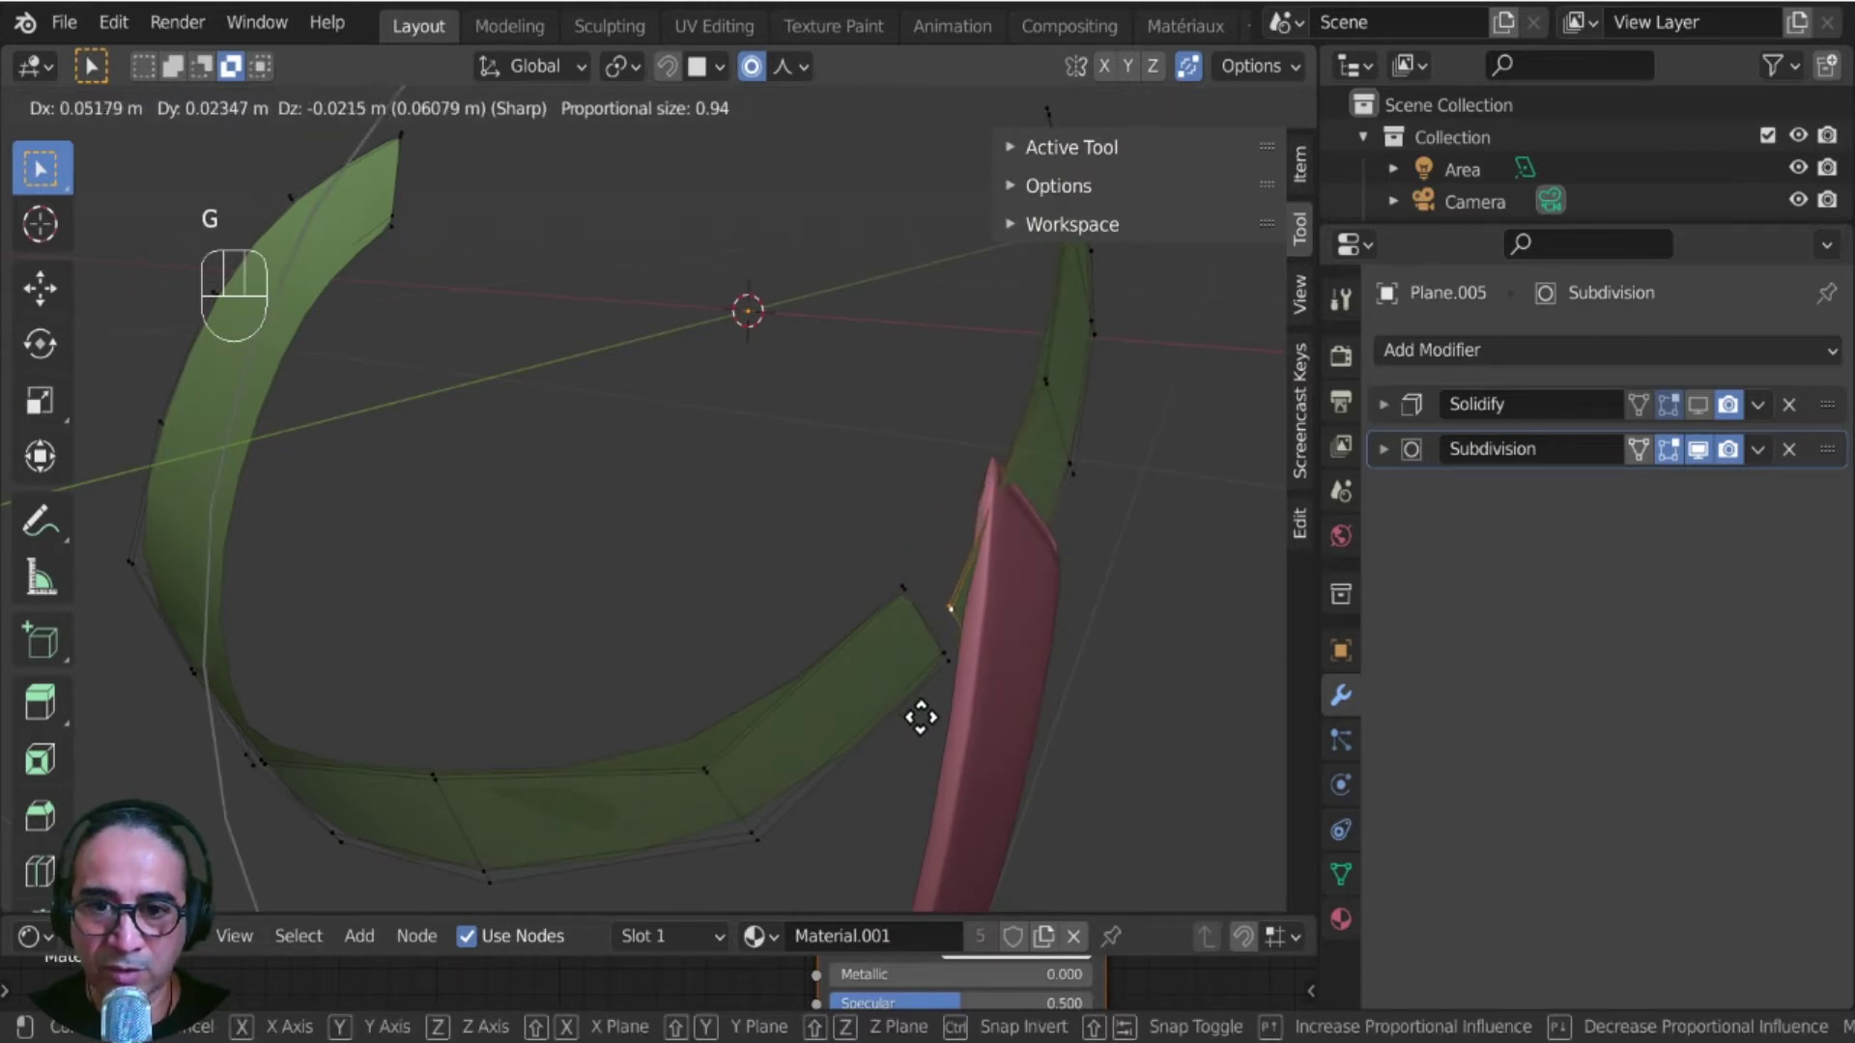
scroll(921, 718, "up", 17)
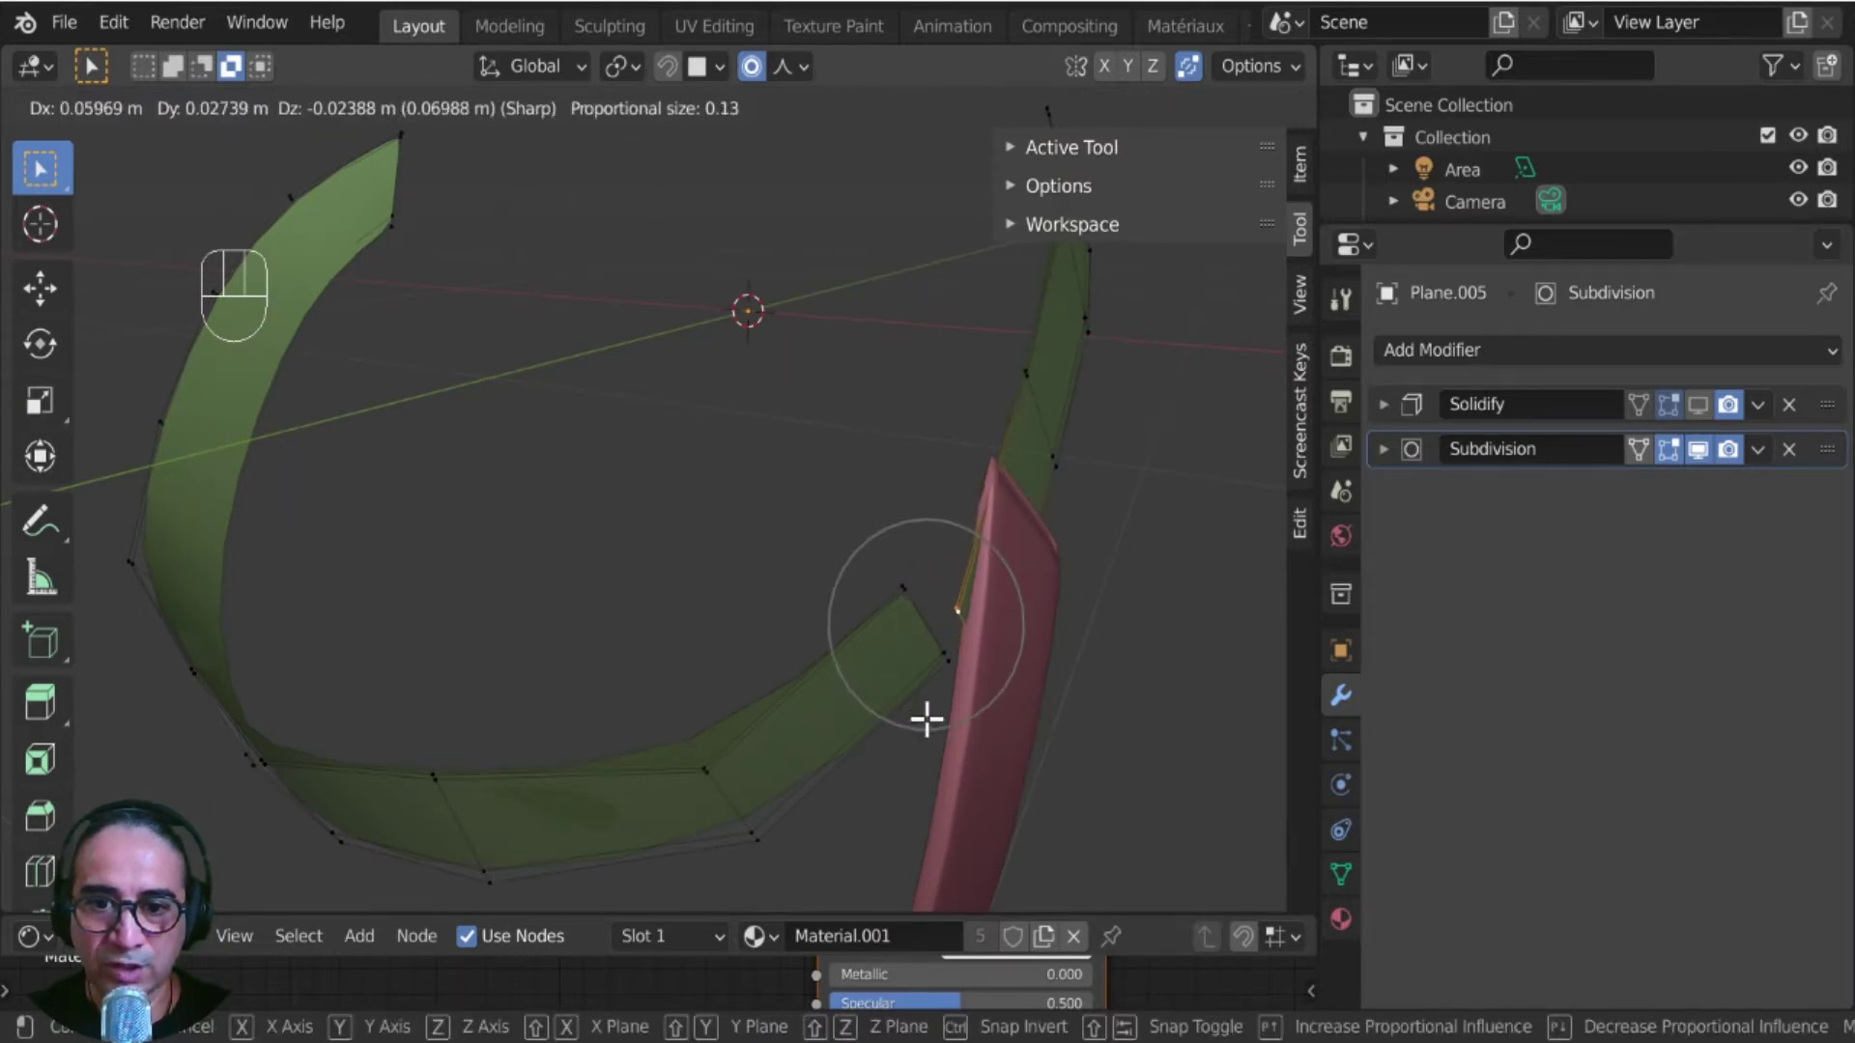
left_click(924, 716)
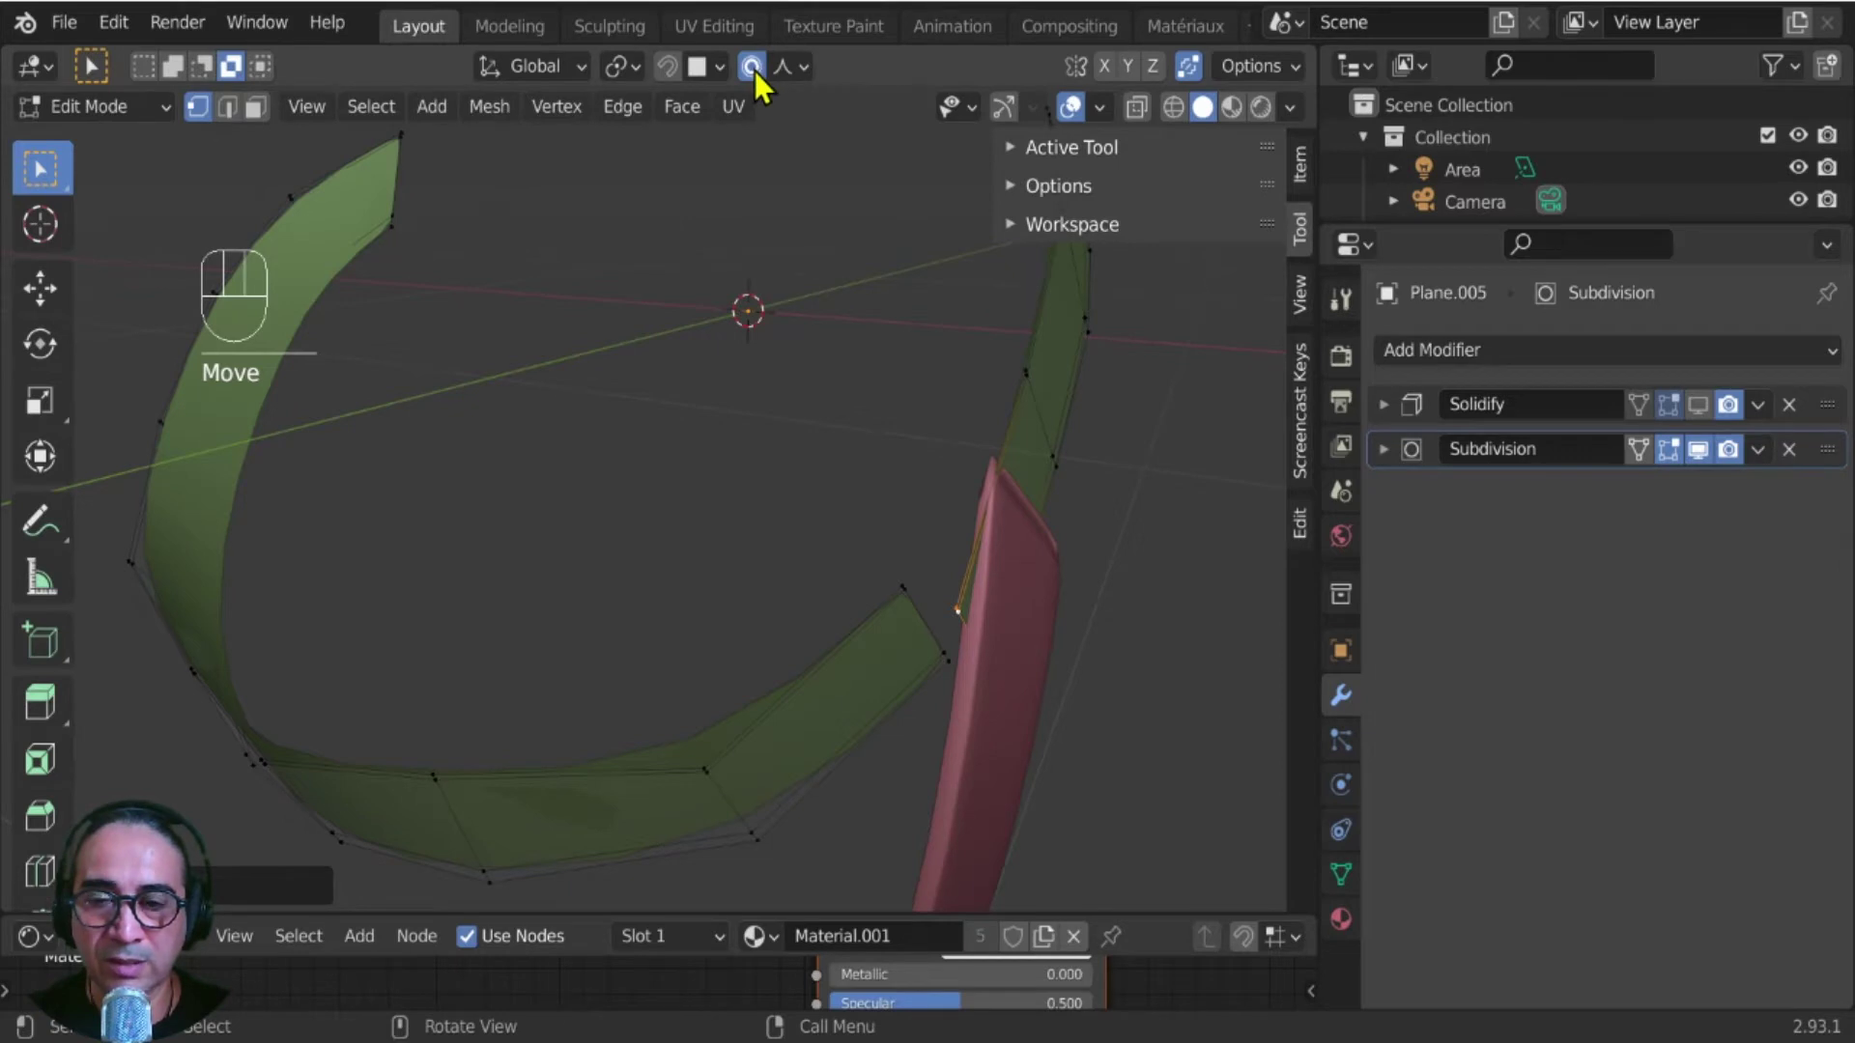
- Turn off proportional editing and display the straps in wireframe with X-ray enabled
middle_click_drag(699, 595, 676, 541)
left_click(751, 66)
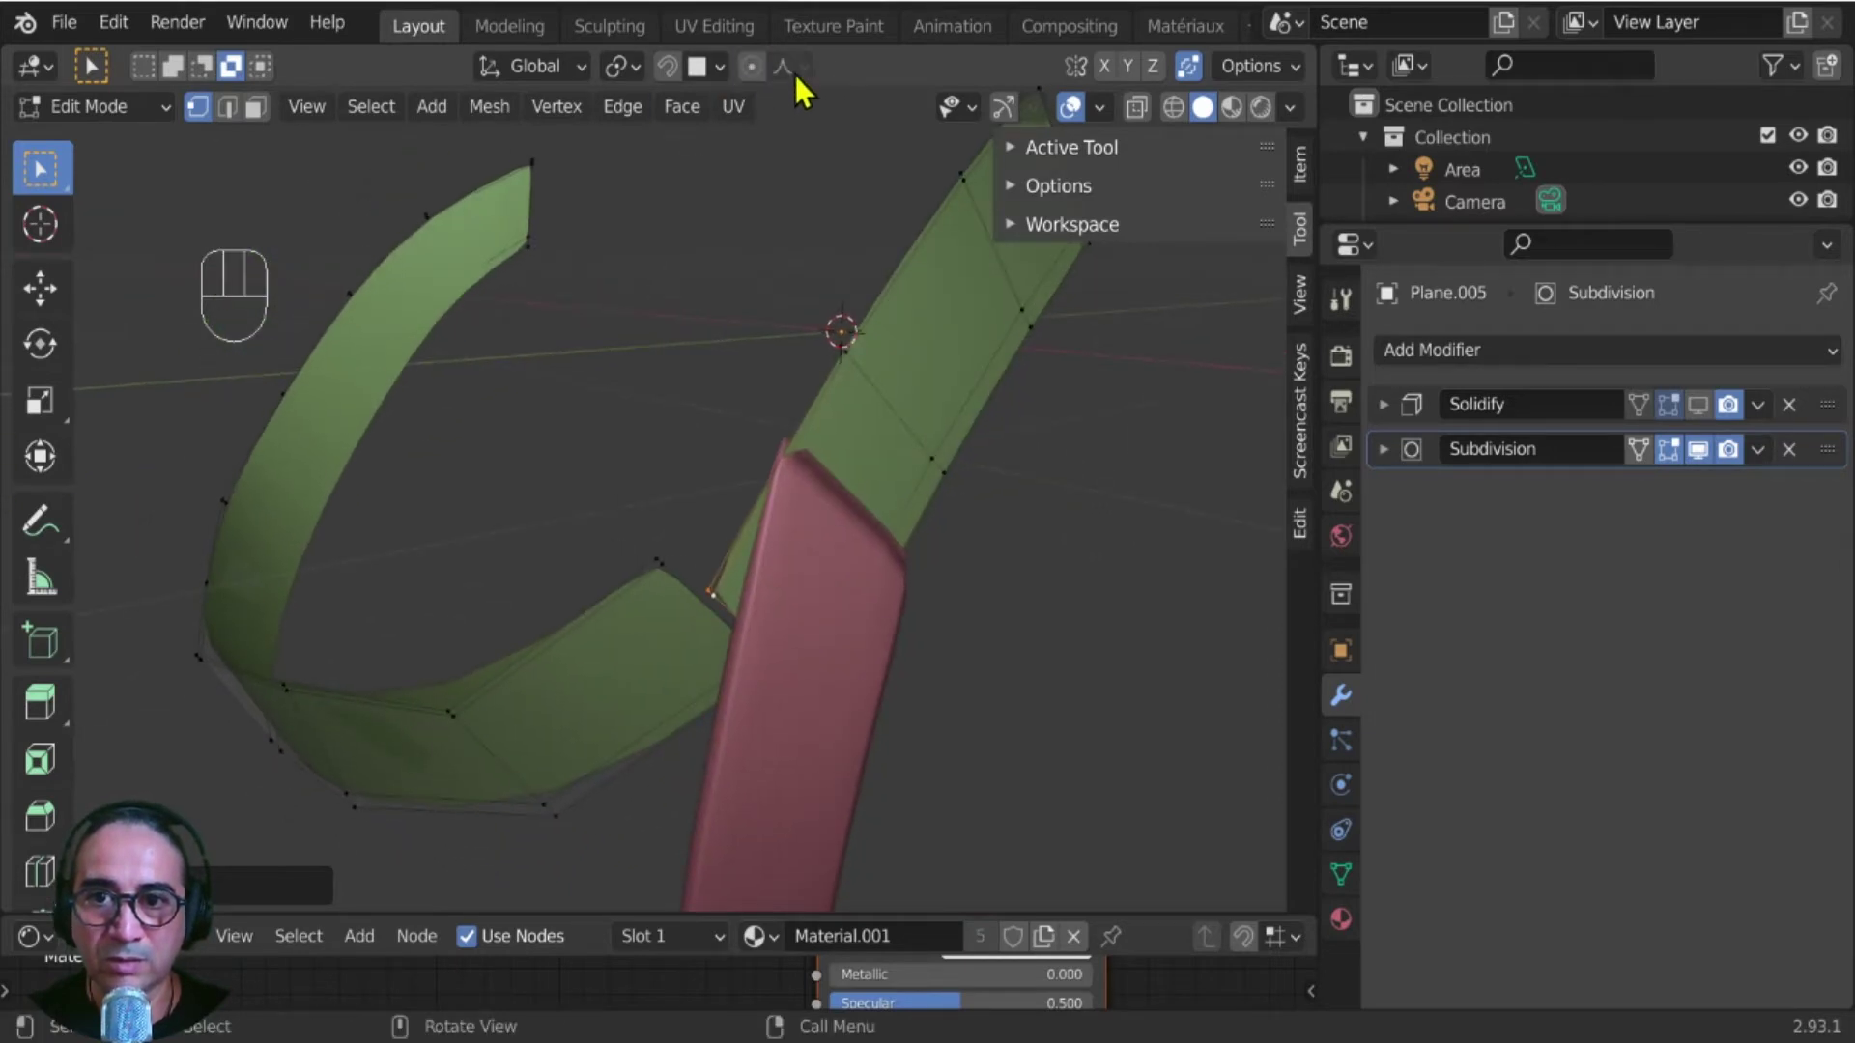
left_click(787, 68)
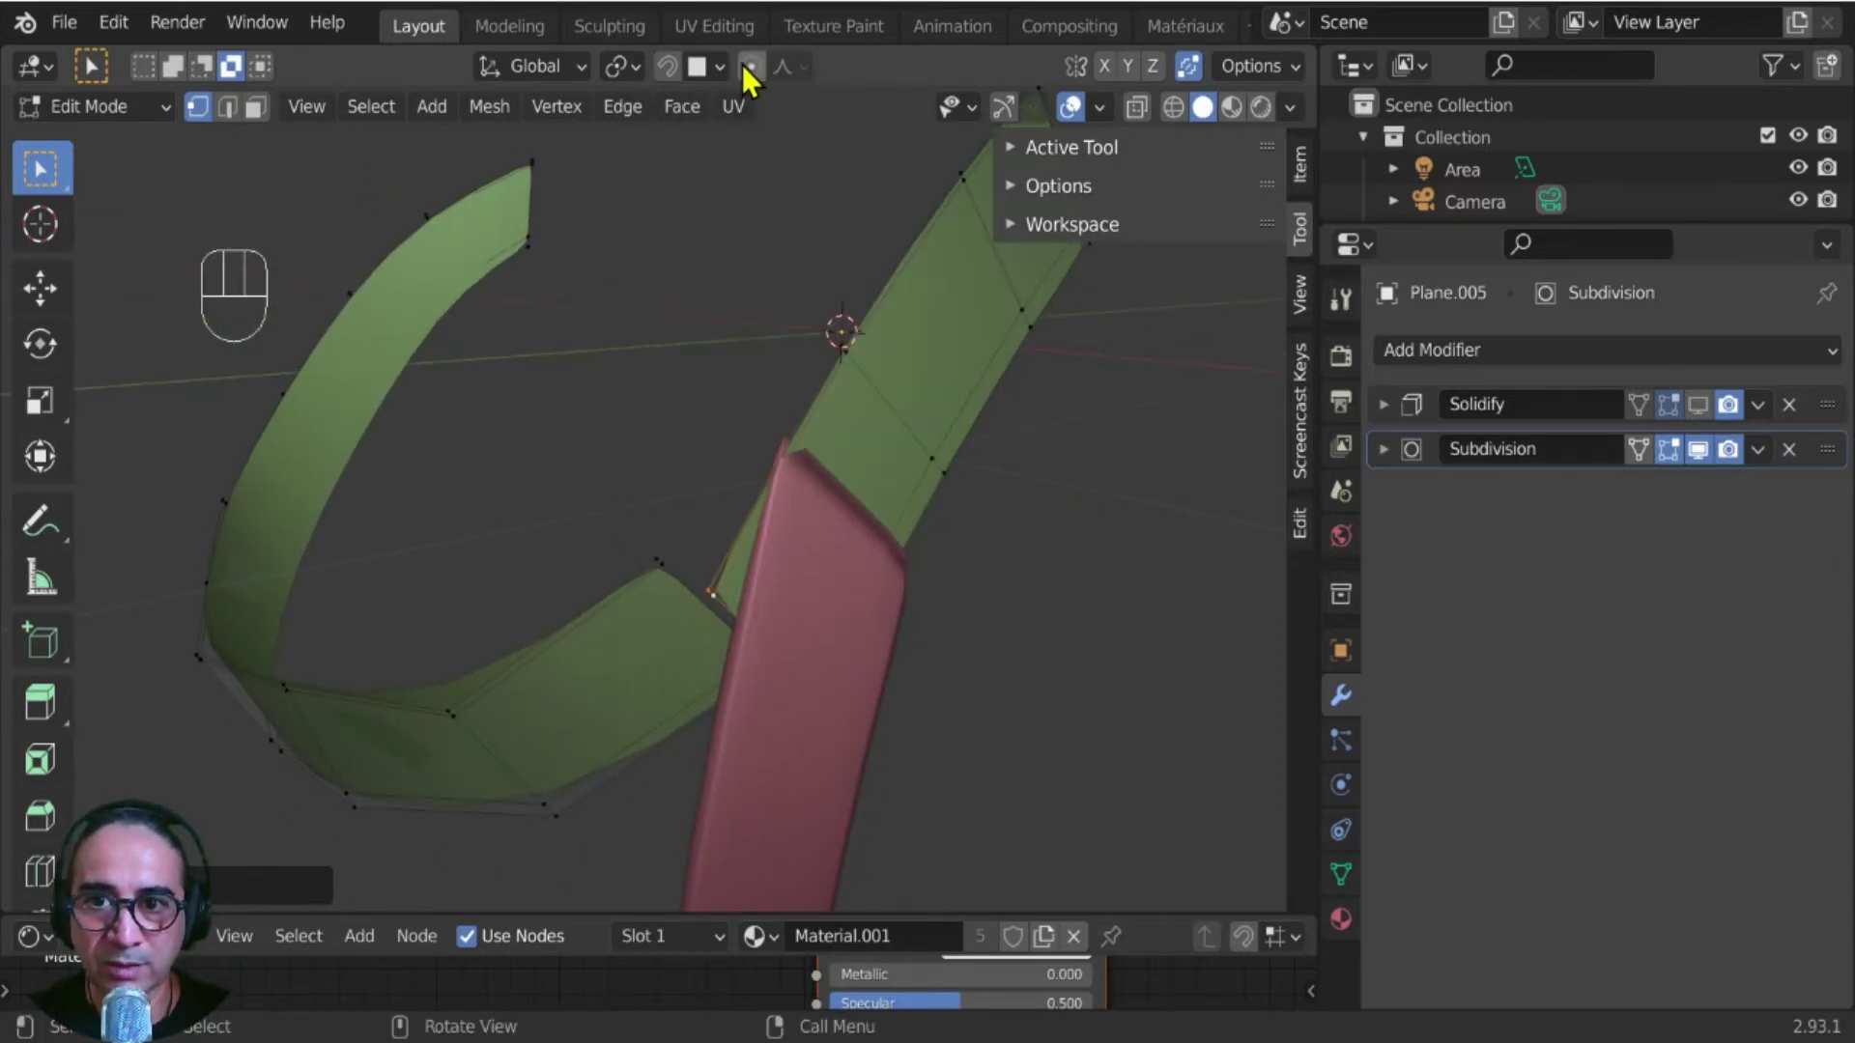
middle_click_drag(704, 301, 827, 296)
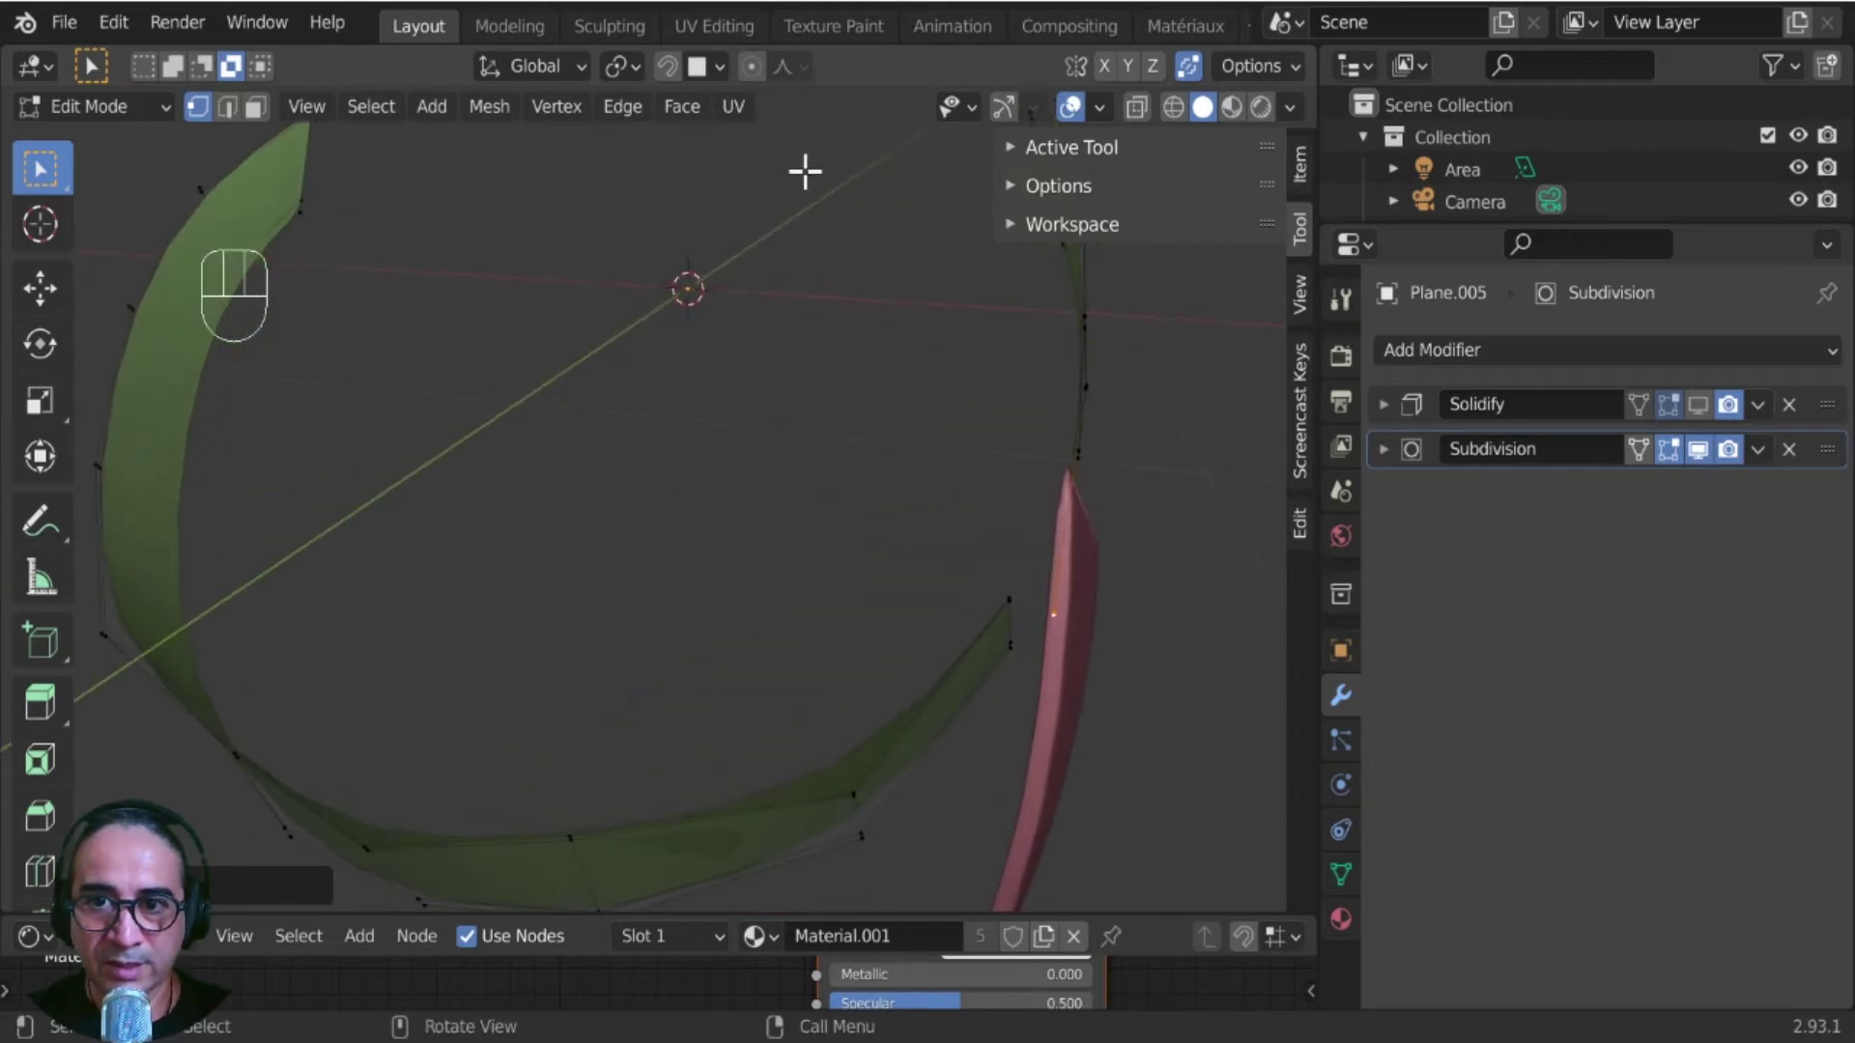
middle_click_drag(981, 697, 850, 579, "shift")
mouse_move(850, 580)
middle_mouse_down()
mouse_move(953, 684)
mouse_move(795, 629)
mouse_move(704, 738)
middle_mouse_up()
left_click(1174, 112)
left_click(1169, 106)
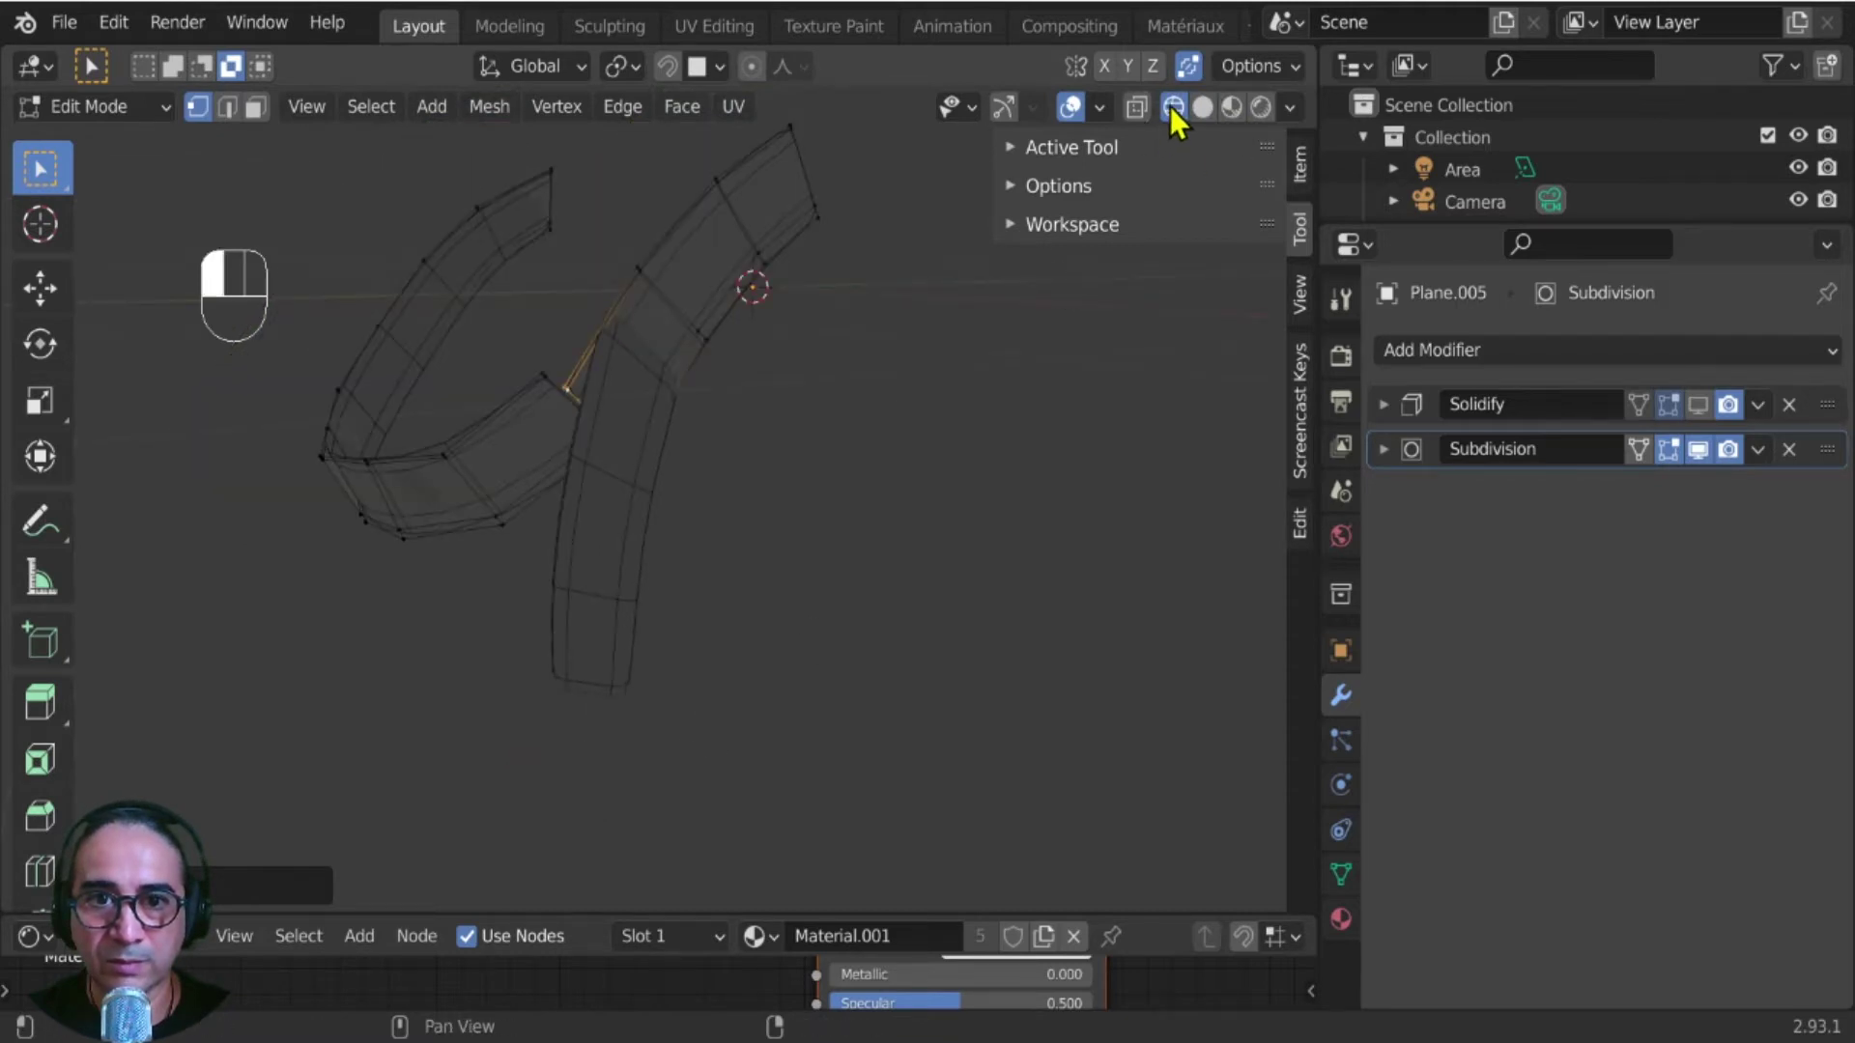
left_click(1134, 107)
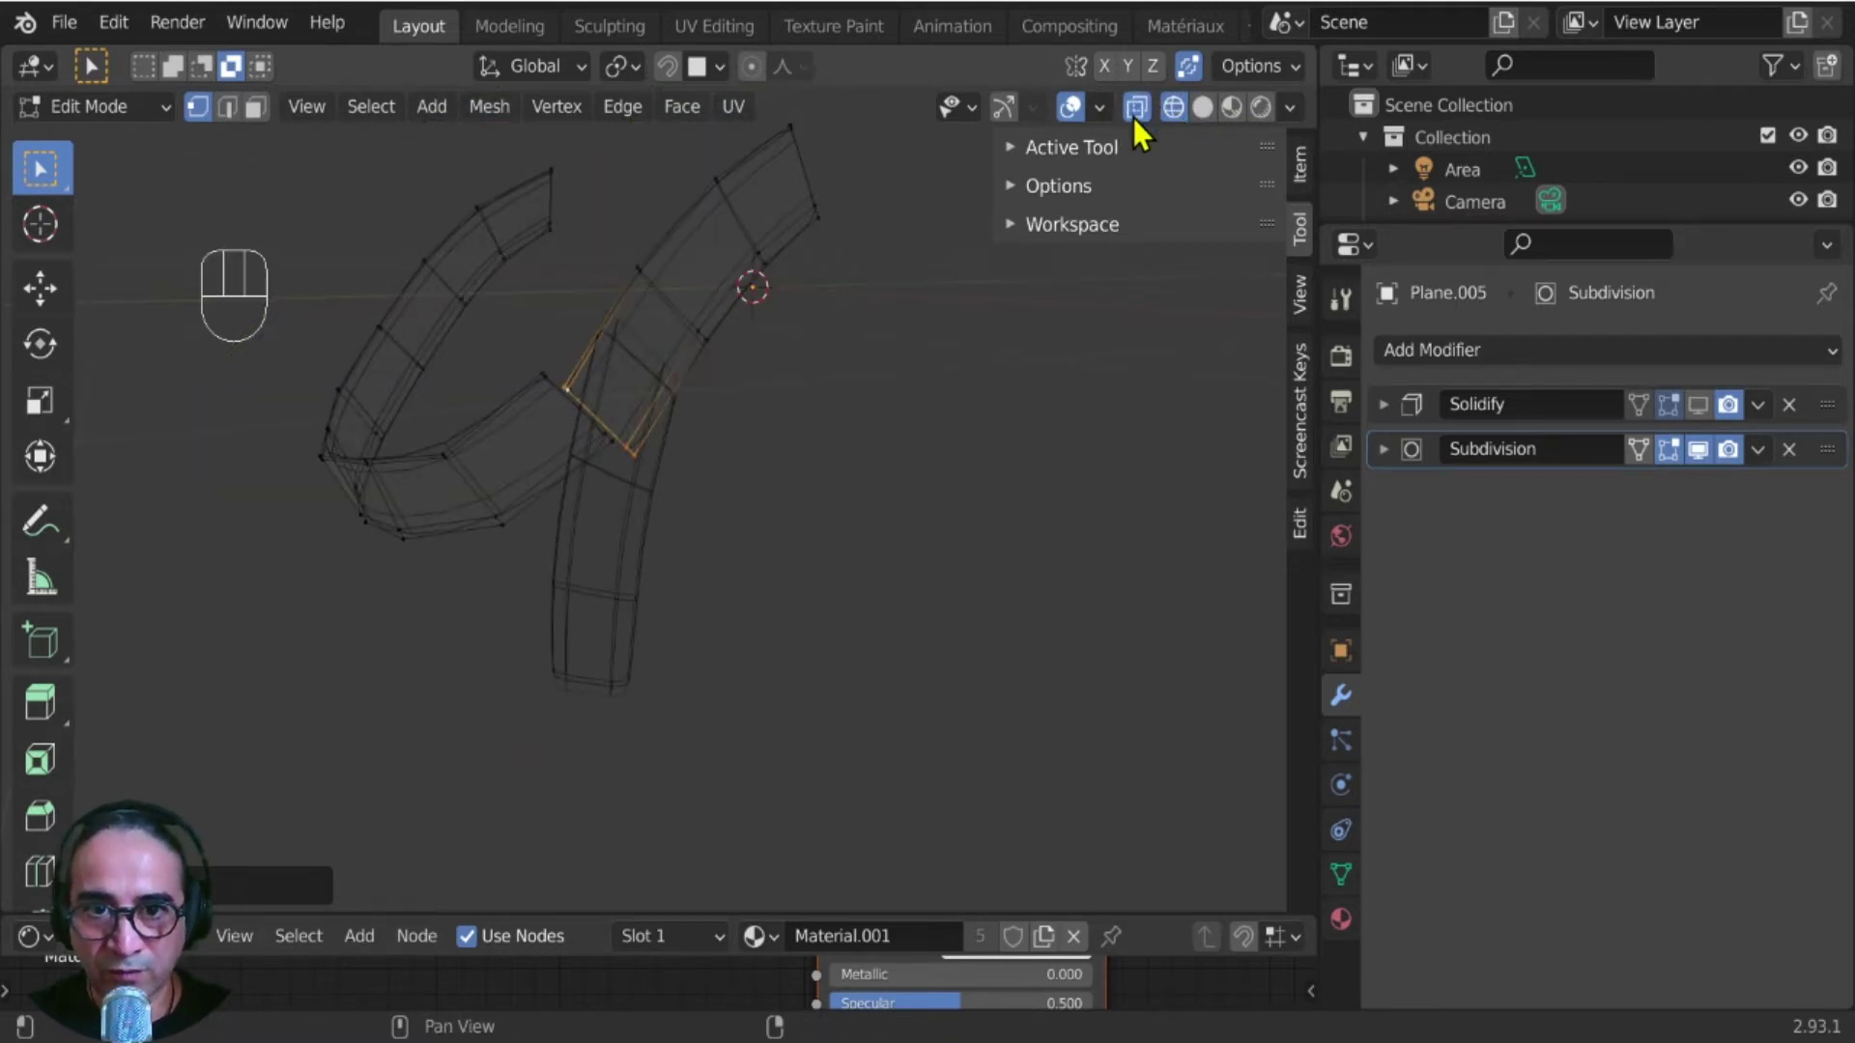
middle_click_drag(670, 447, 716, 569)
- In the right orthographic view, rotate and move the ripped edge to line up with the top of the hanging strap
key("KP_3")
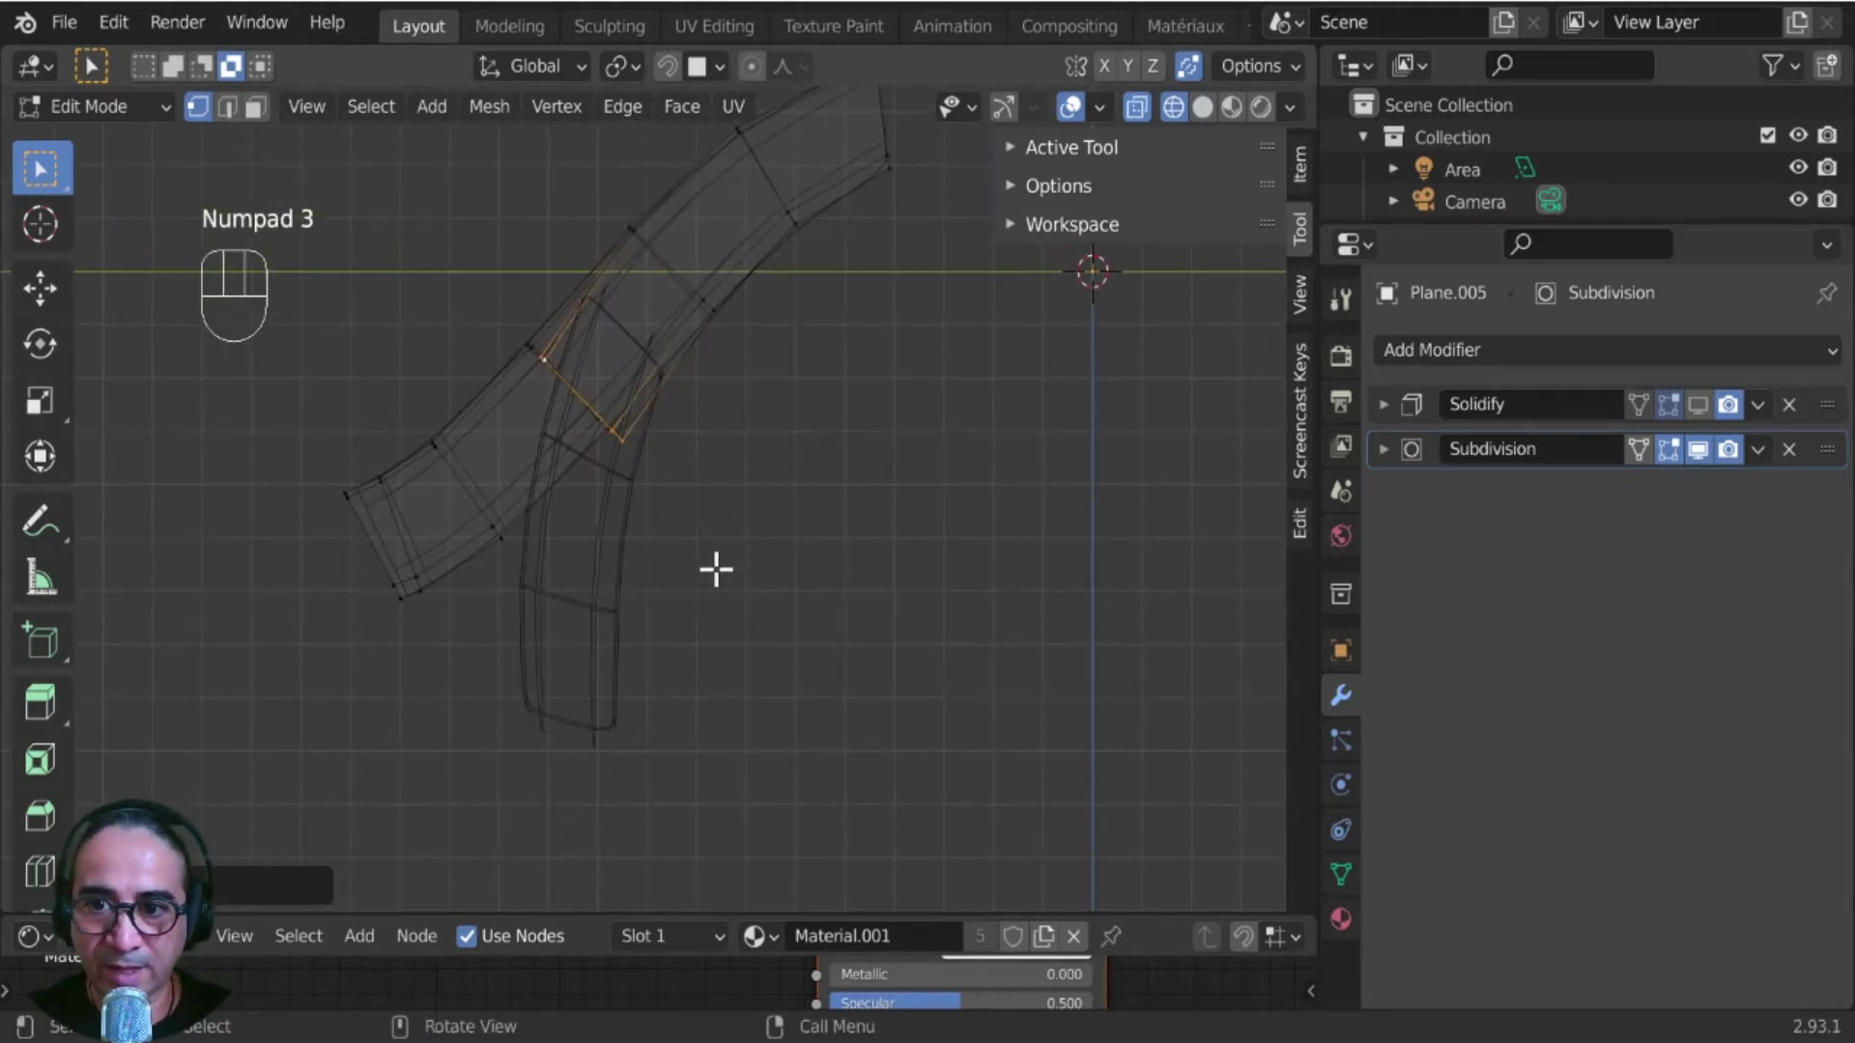
key("r")
left_click(757, 493)
key("g")
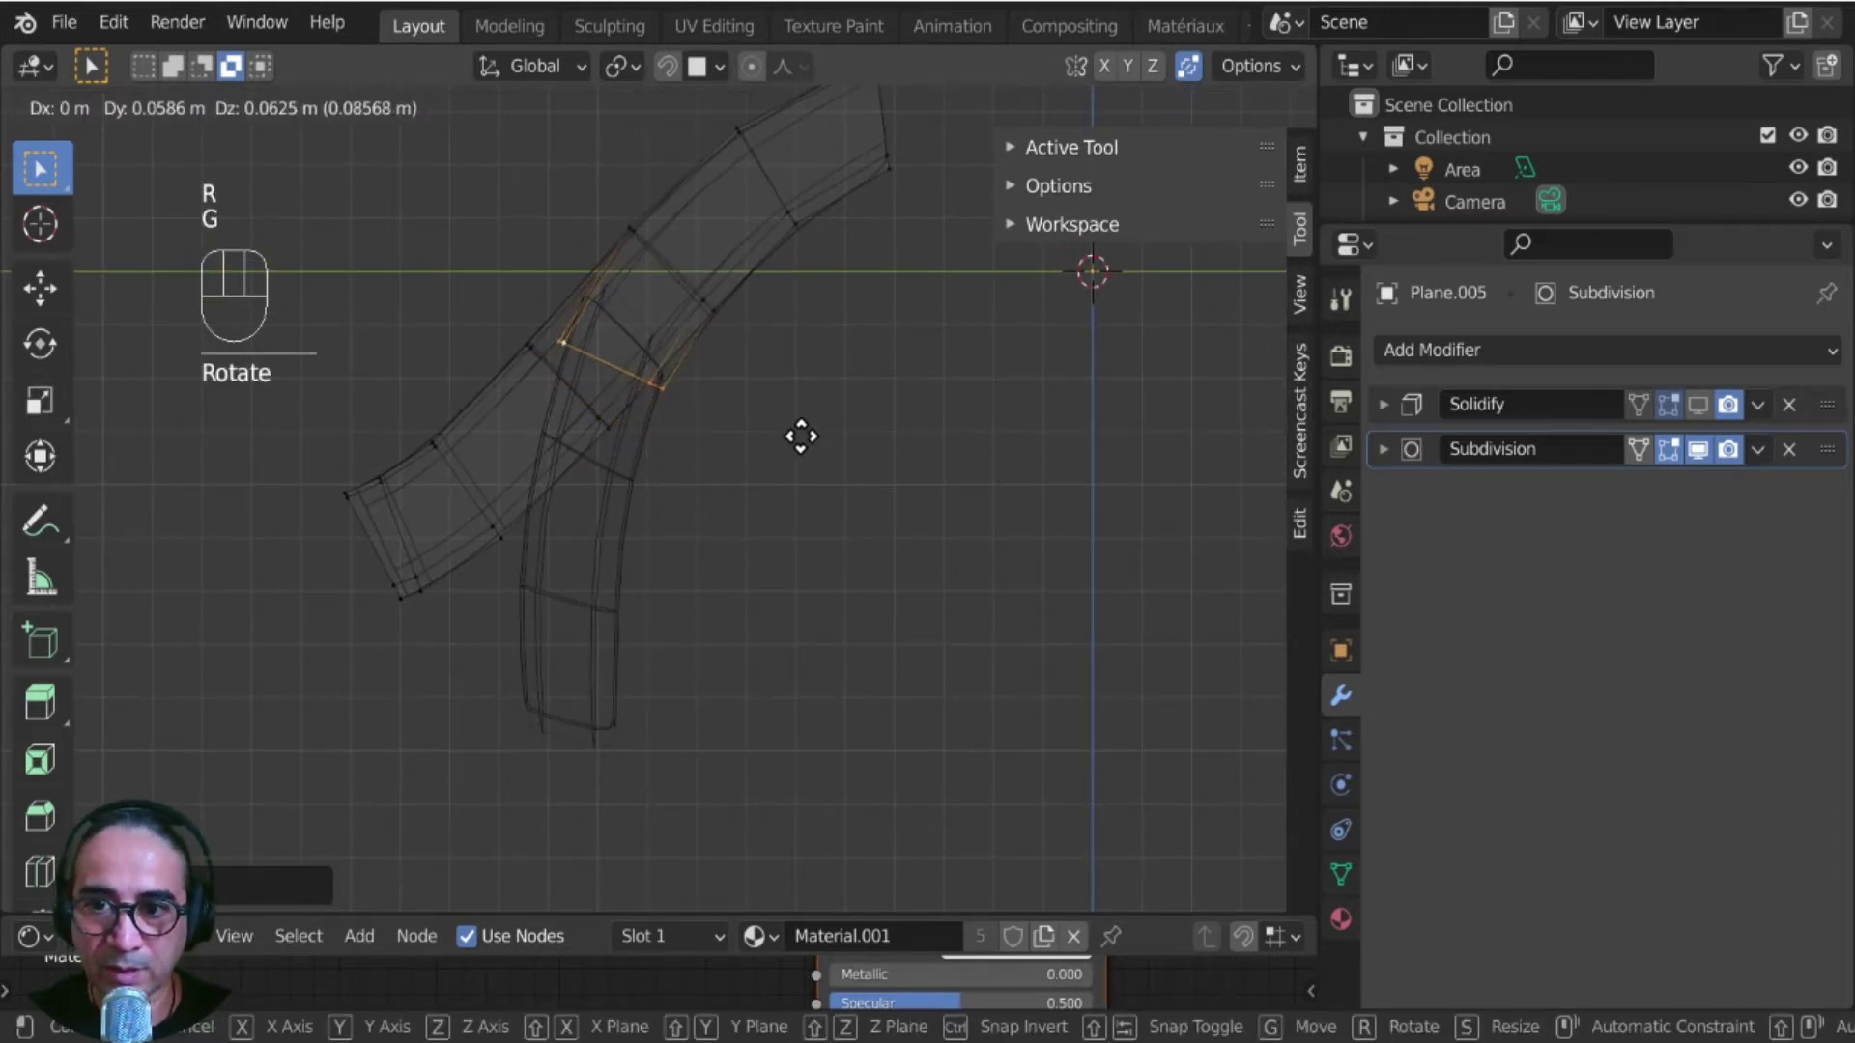
left_click(807, 418)
- Extrude two segments downward from the ripped edge, rotating each end to follow the hanging strap's curve
middle_click_drag(658, 514, 758, 535, "shift")
scroll(778, 469, "up", 3)
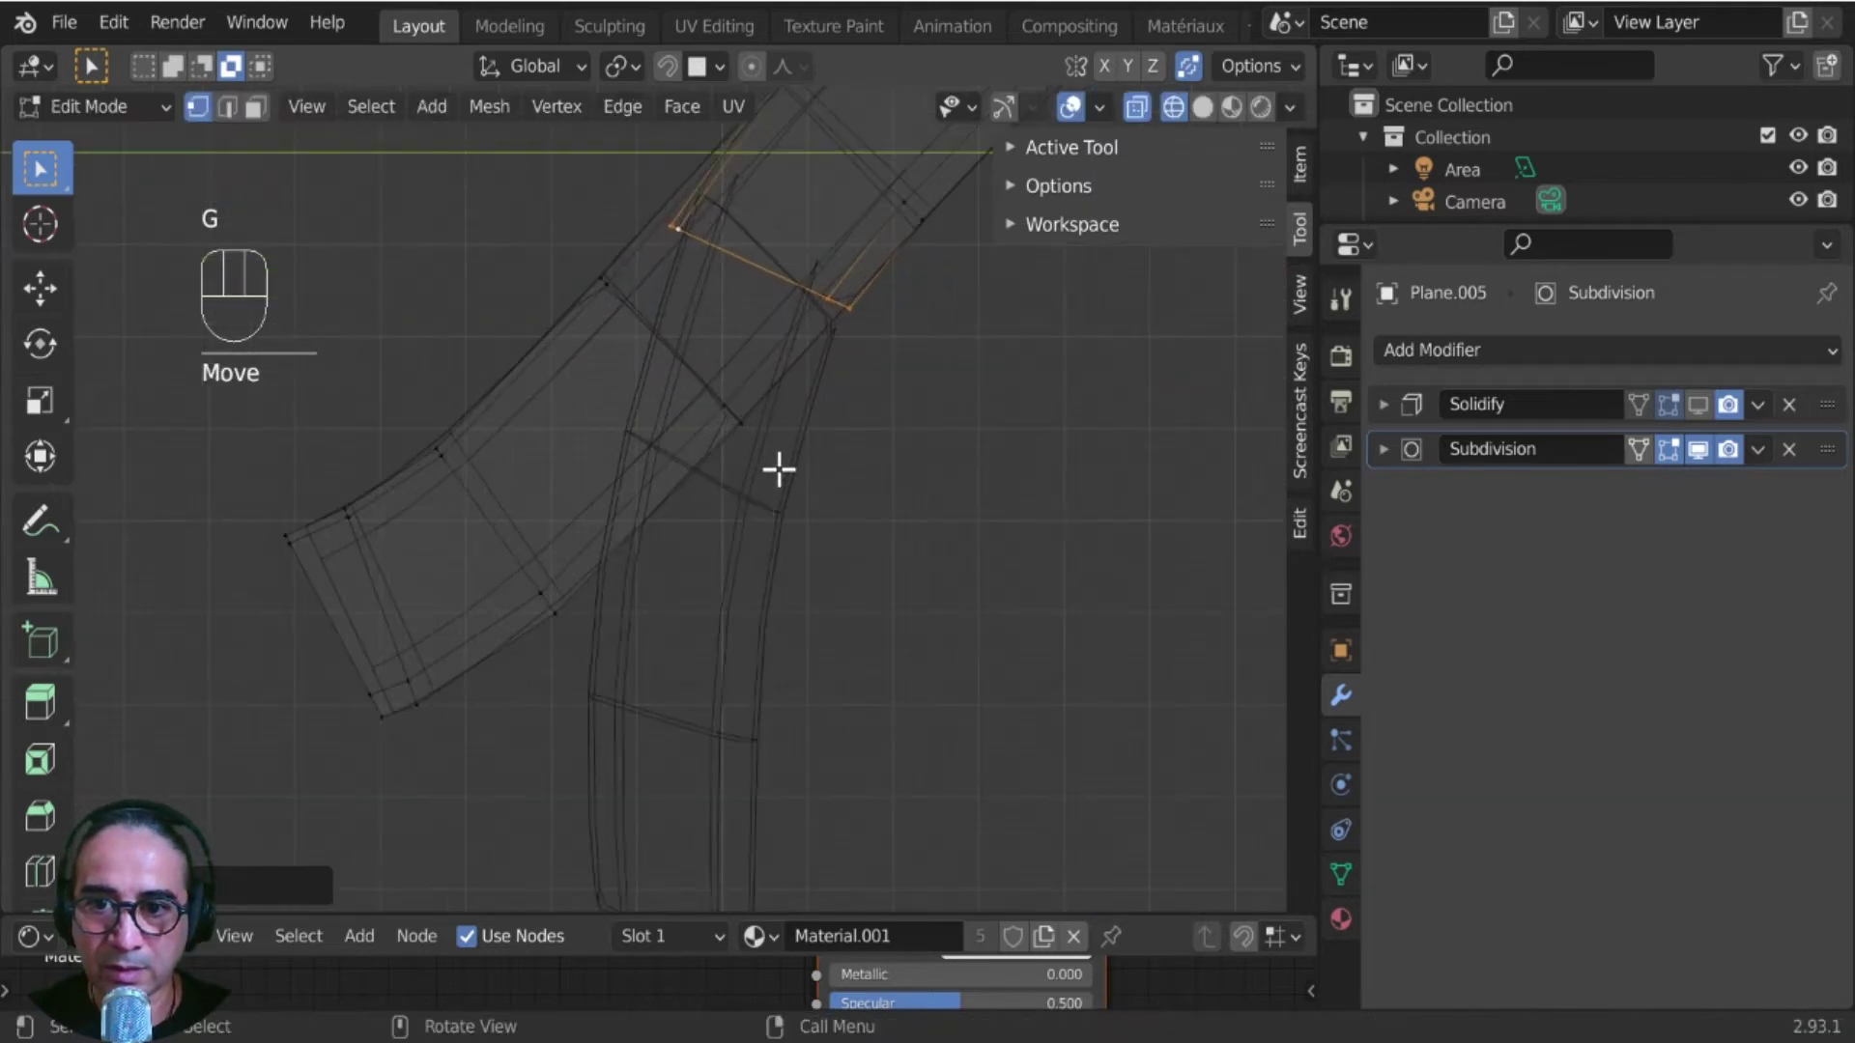
key("e")
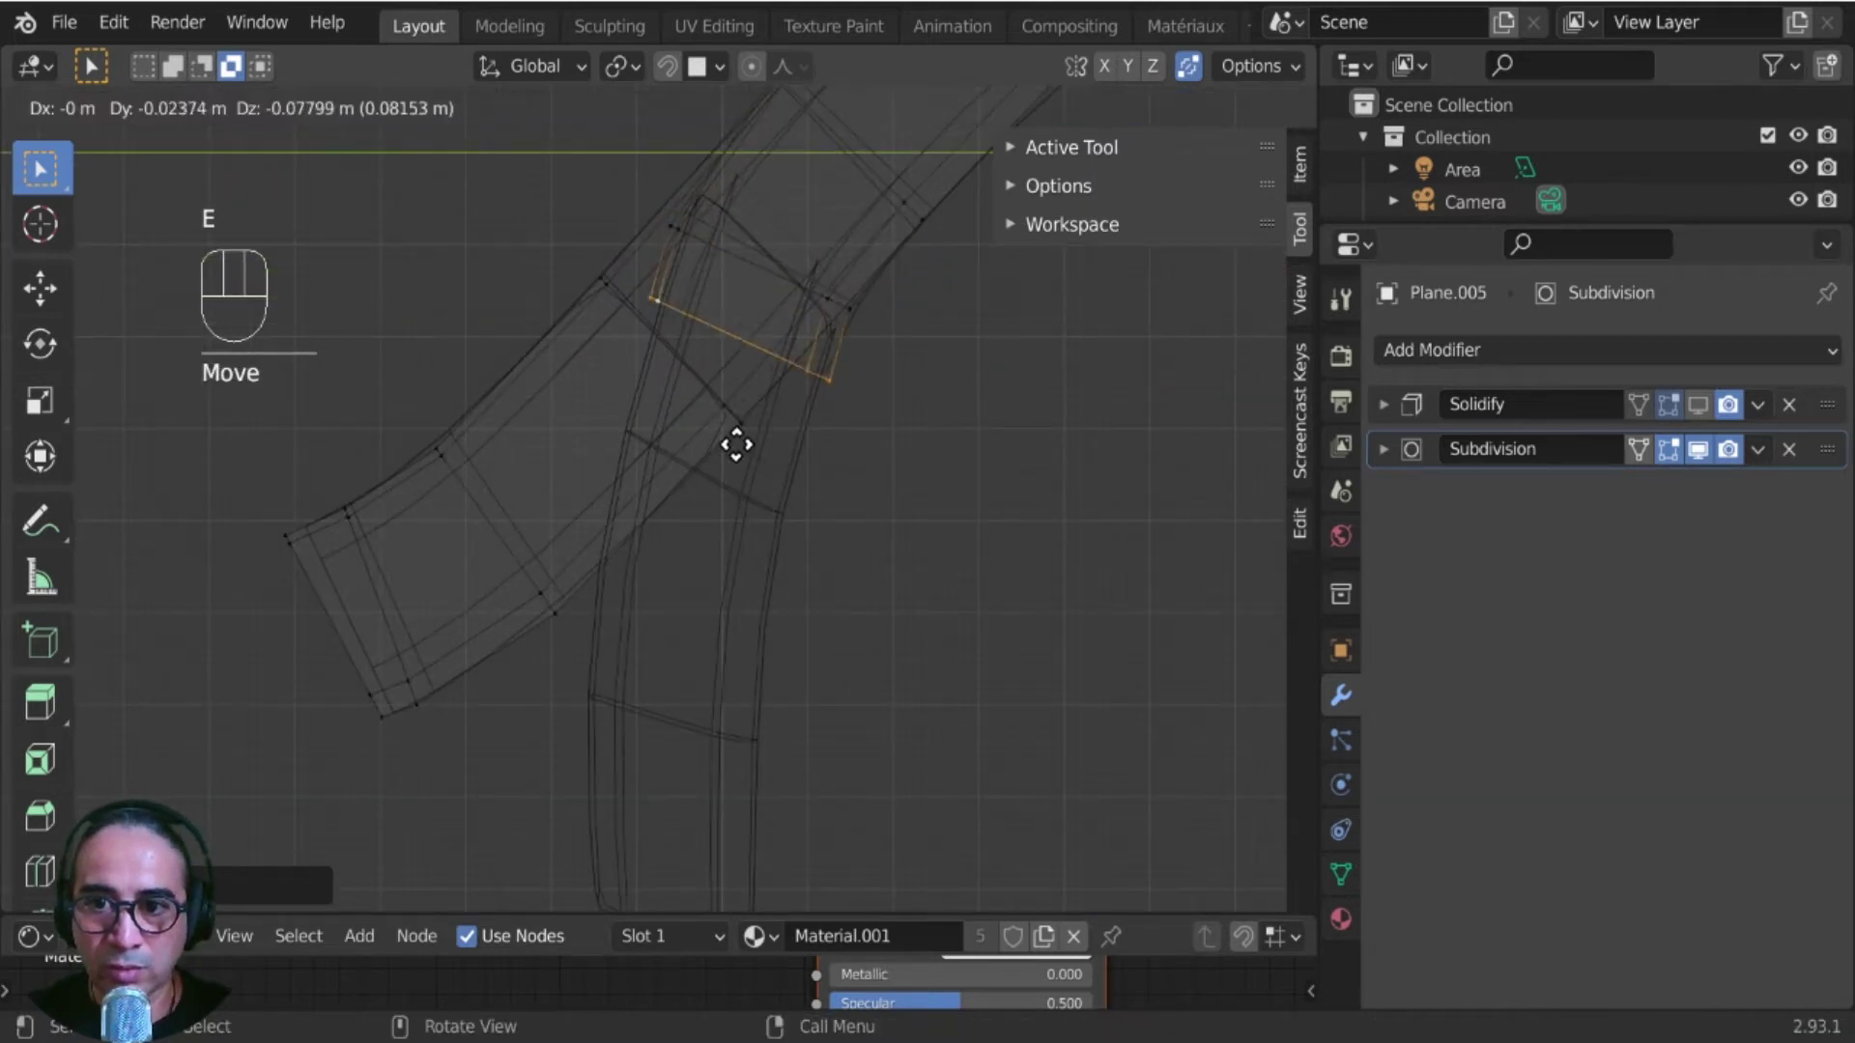
left_click(709, 544)
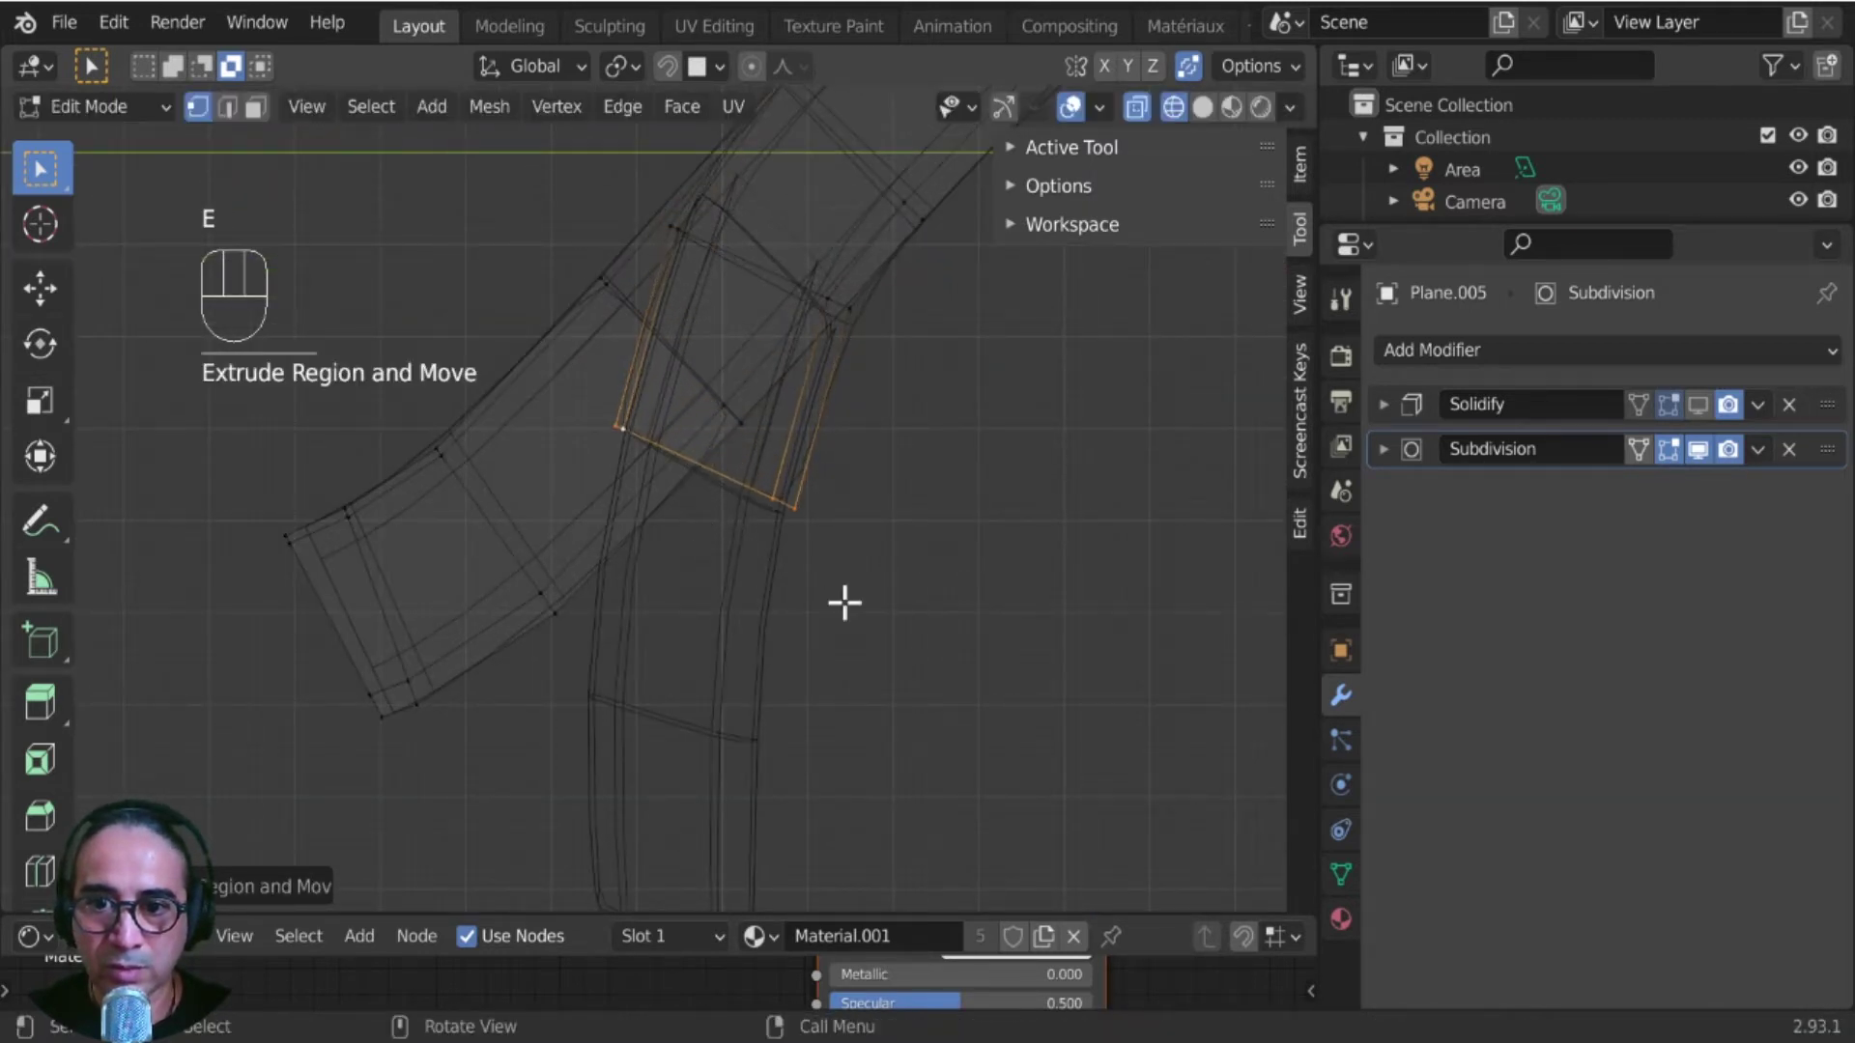
key("r")
left_click(712, 535)
key("e")
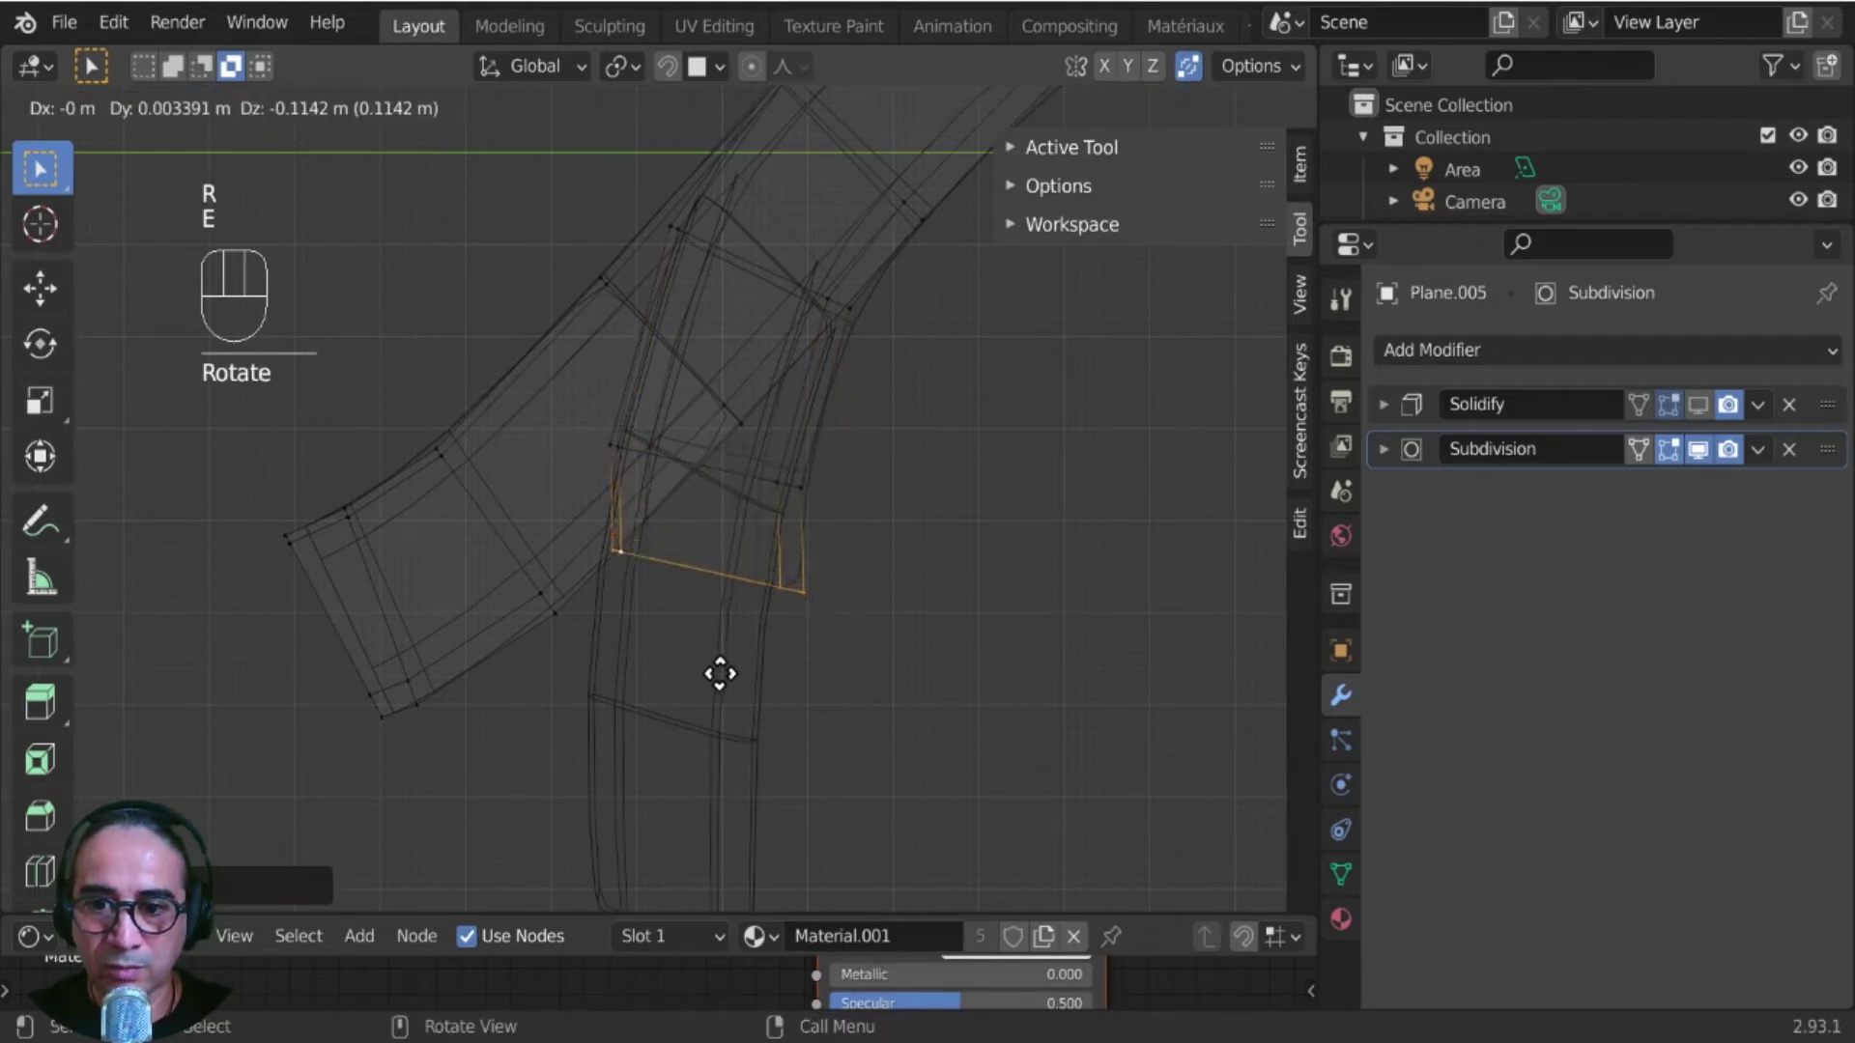
left_click(696, 759)
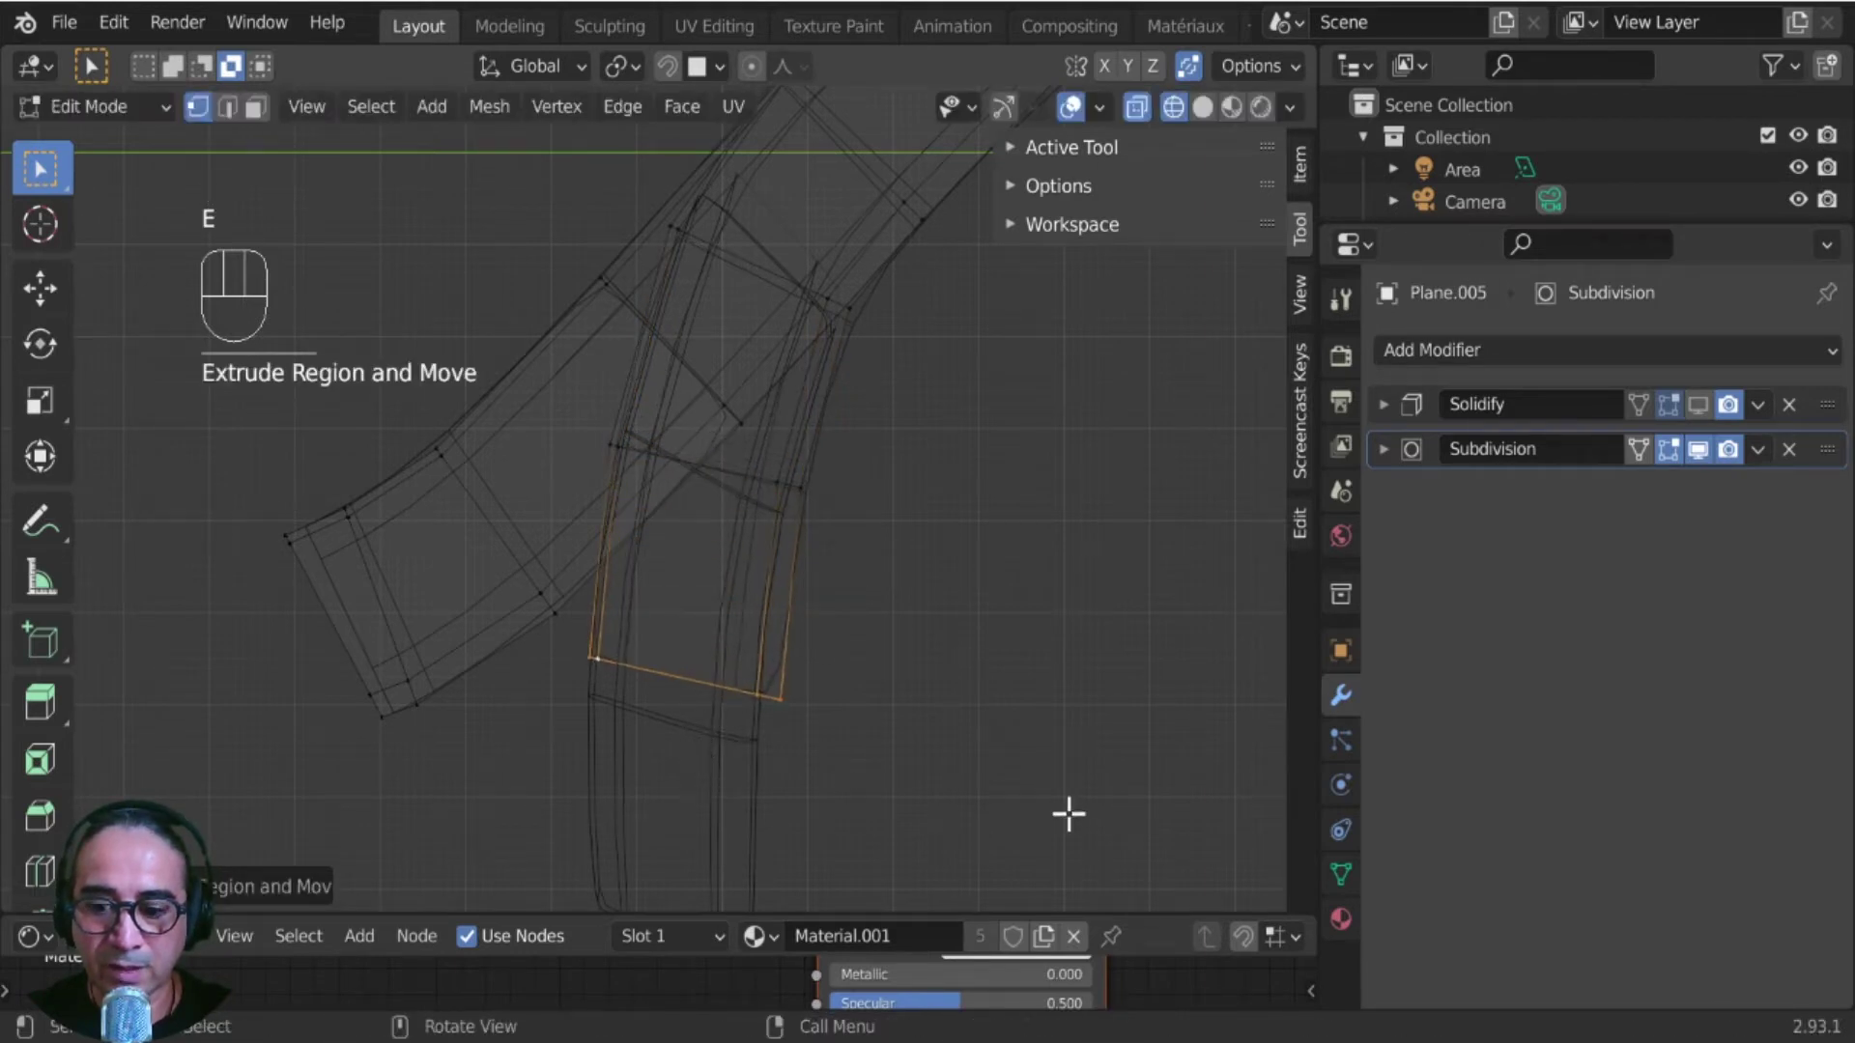
key("r")
left_click(948, 774)
- Extrude a long segment and a short one of about 0.06 m to the hanging strap's lower end, and return to Object Mode
middle_click_drag(947, 774, 962, 557, "shift")
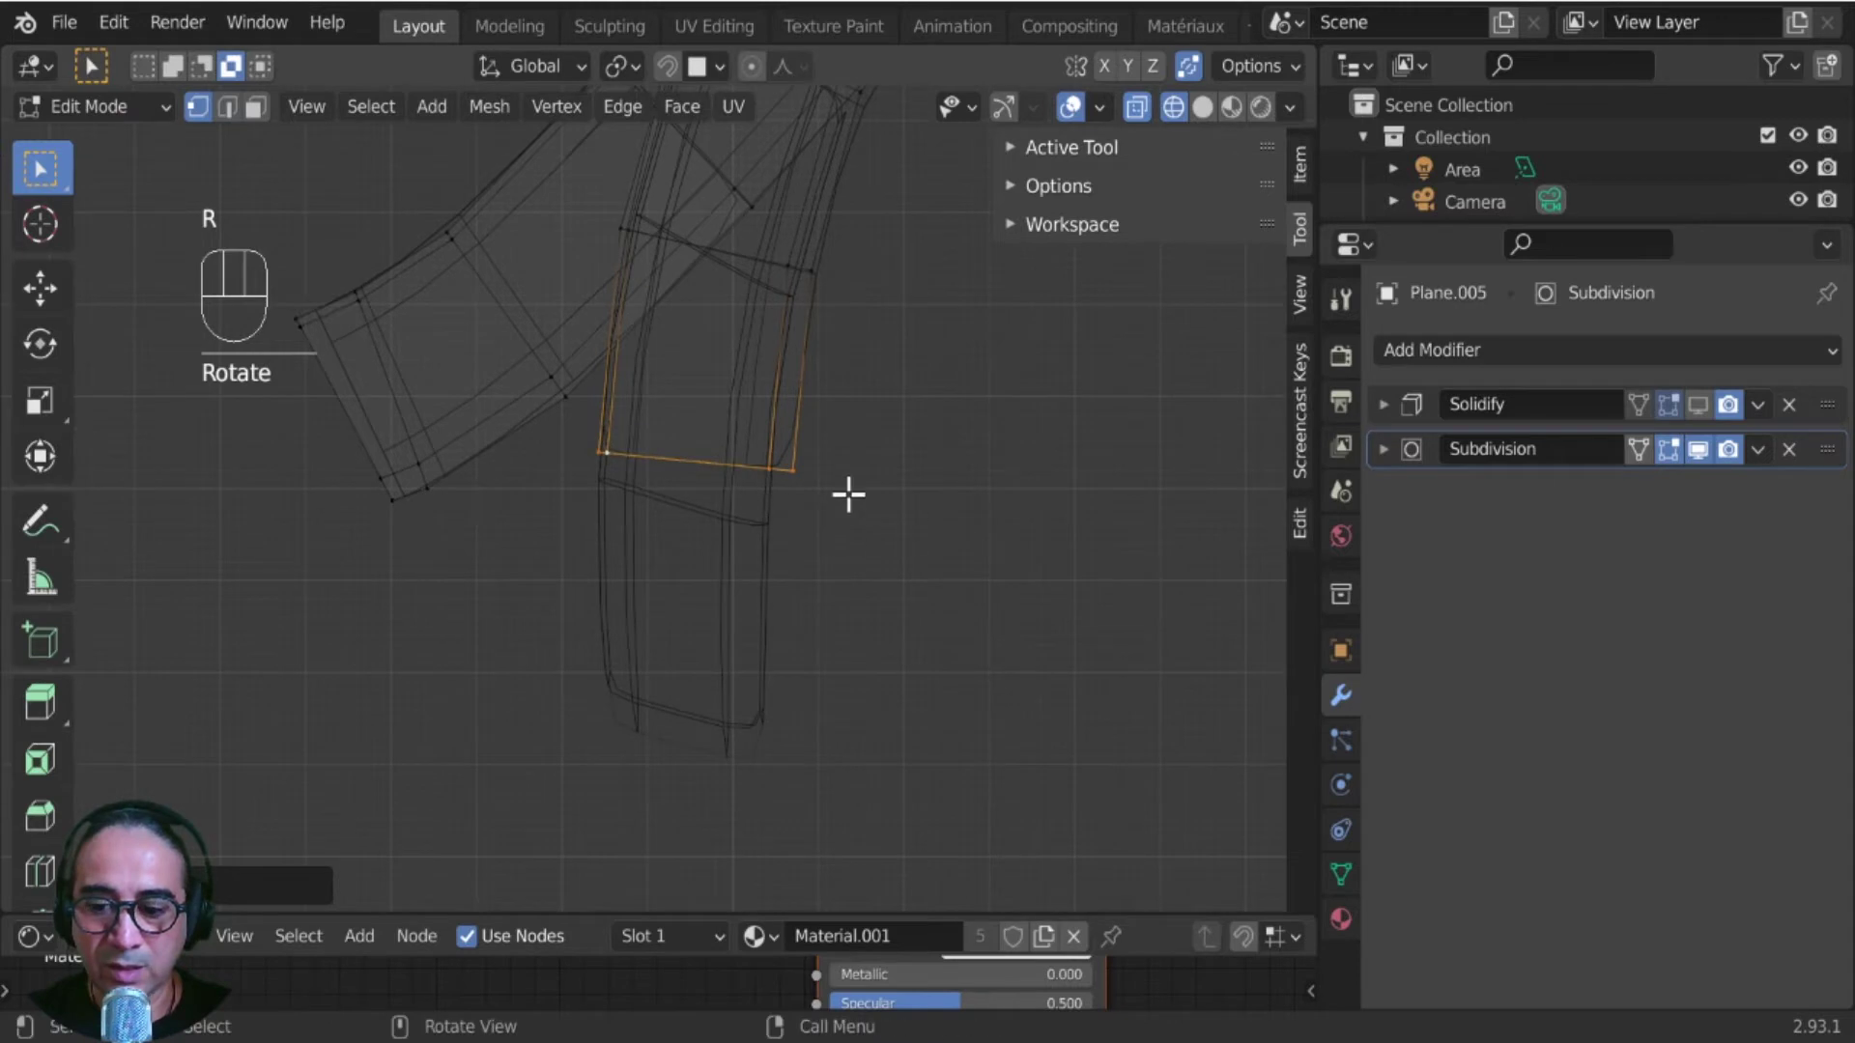
key("e")
left_click(845, 731)
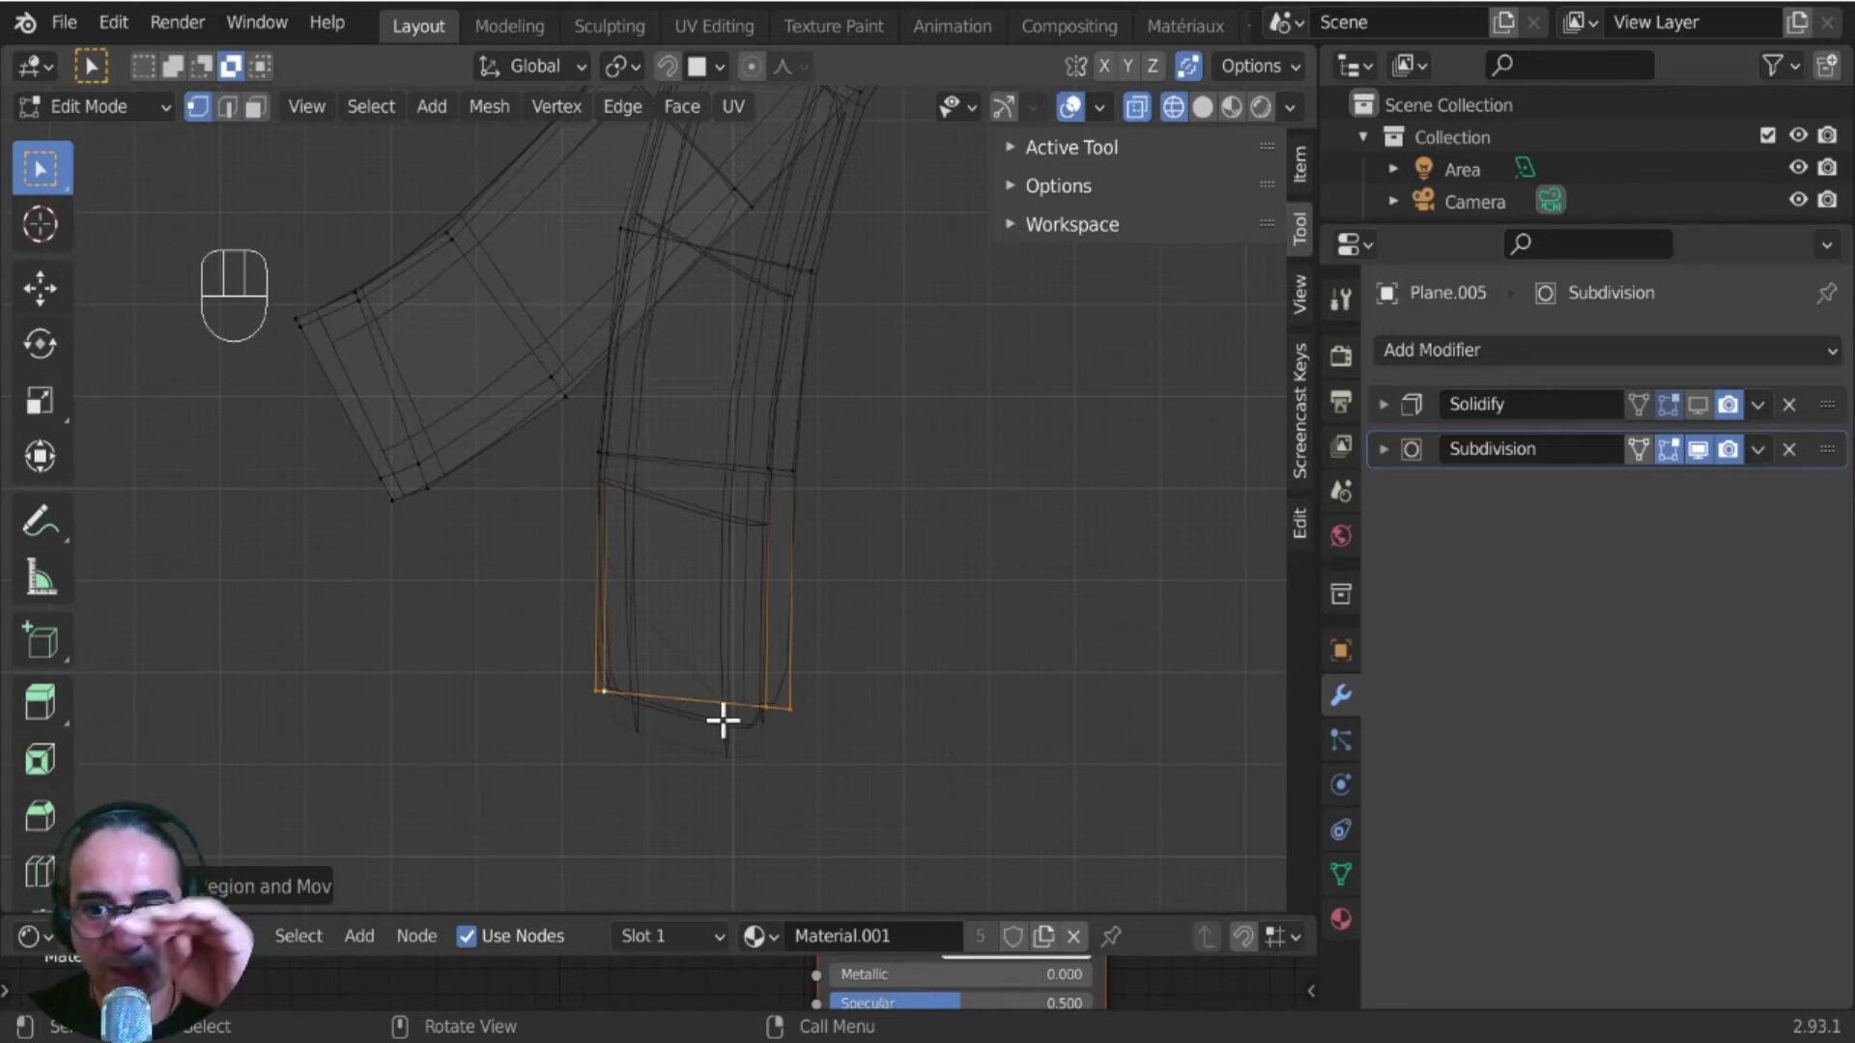
key("e")
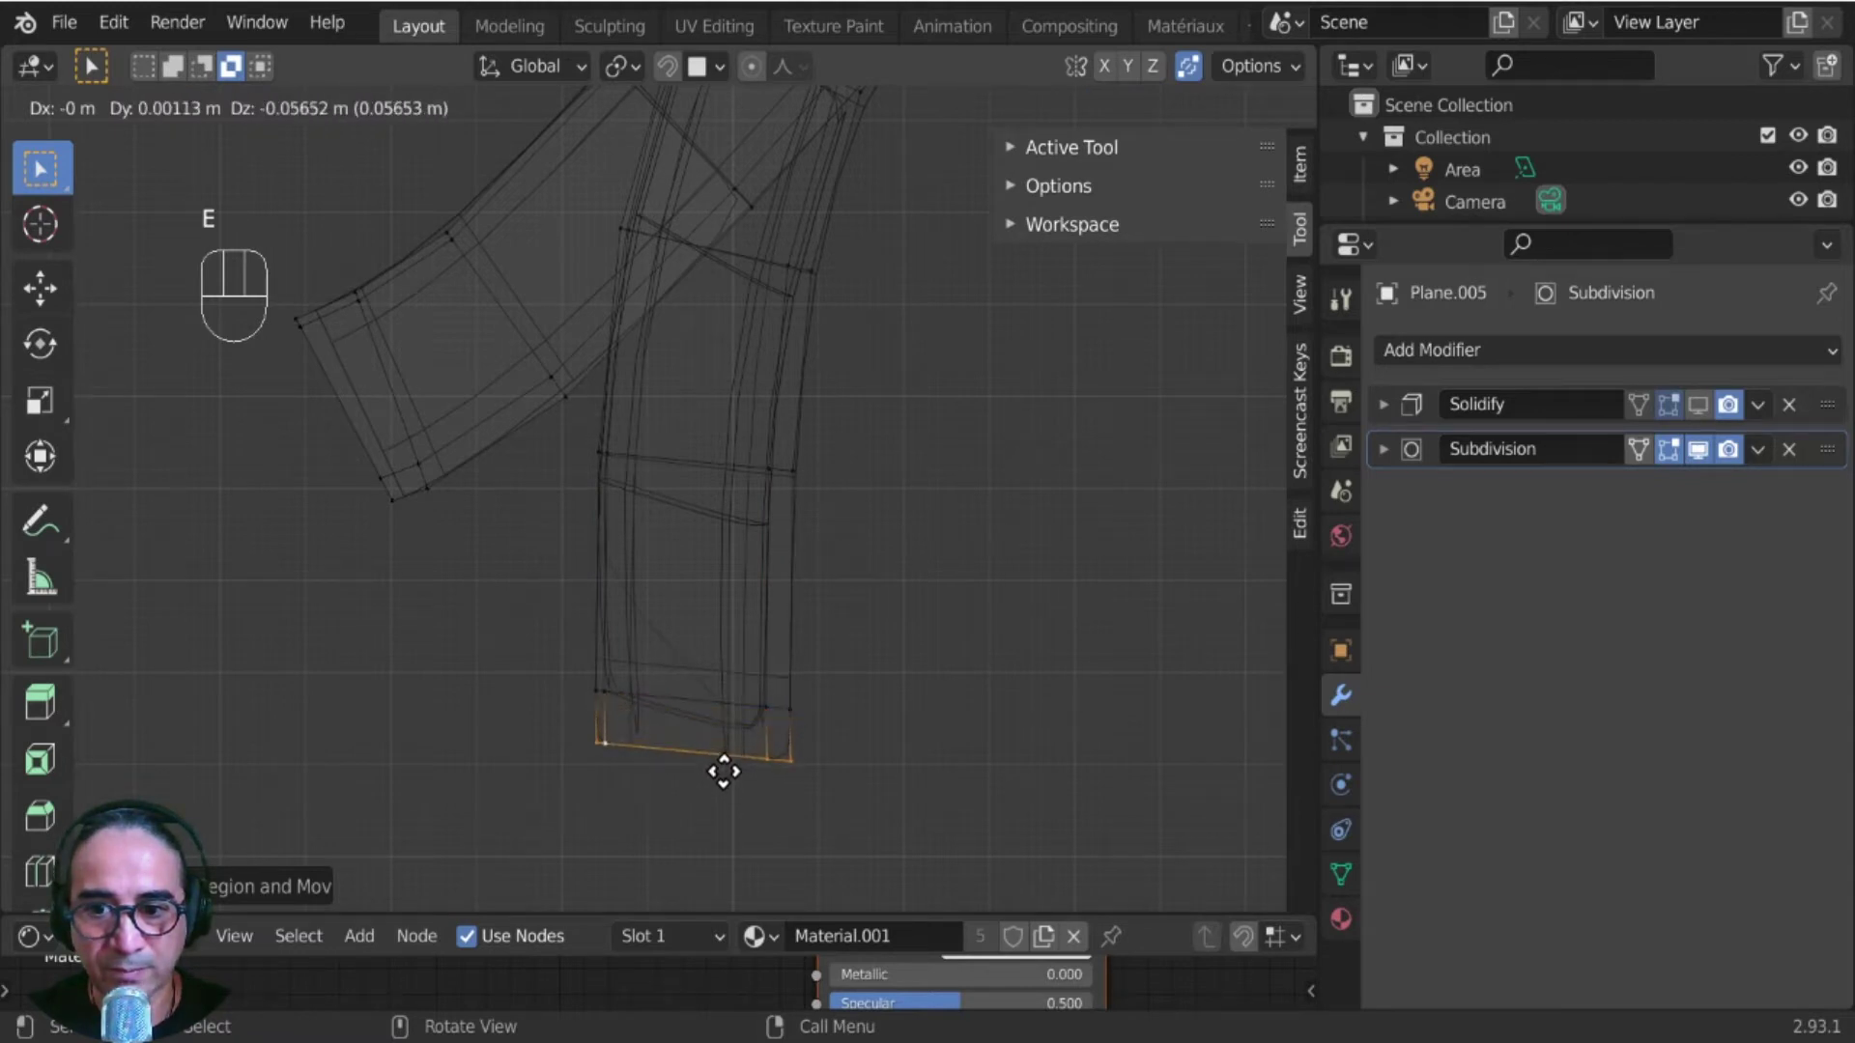
left_click(723, 770)
key("Tab")
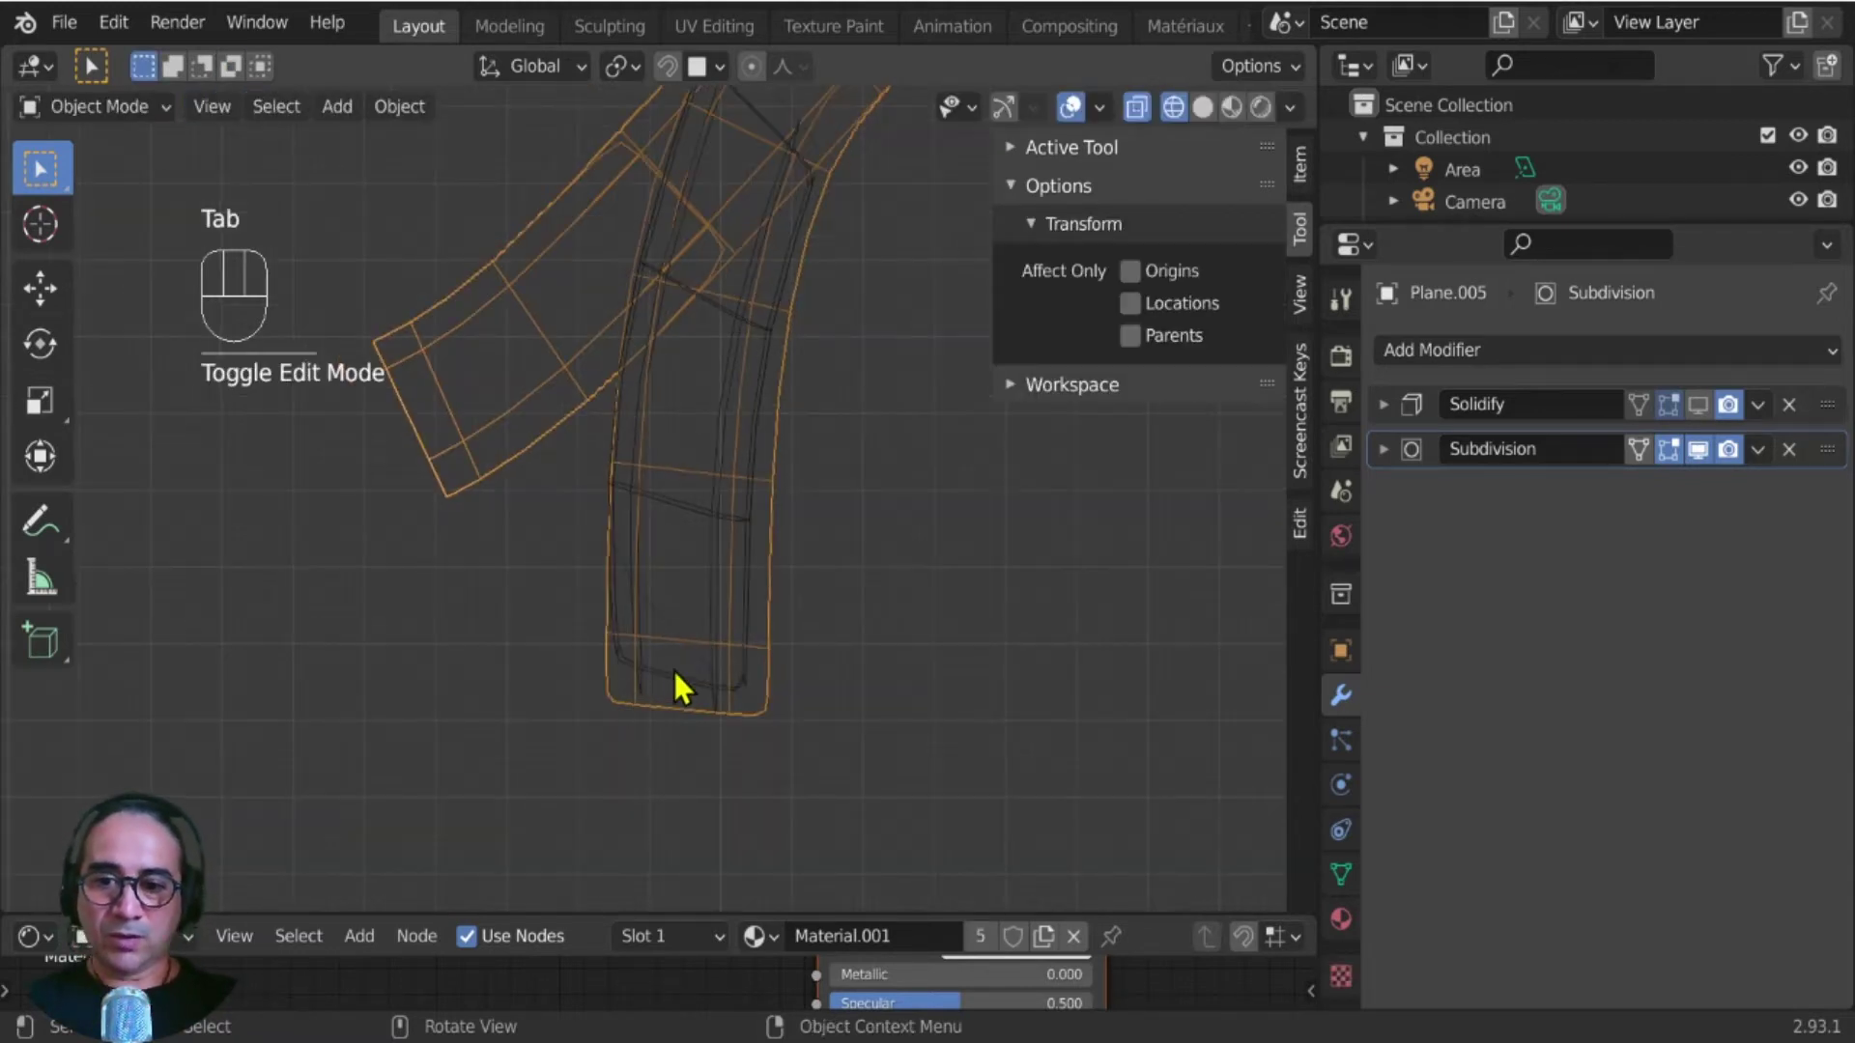
- Delete the separate hanging strap object that overlaps the newly extruded strap end
left_click(677, 673)
middle_click_drag(680, 679, 745, 527)
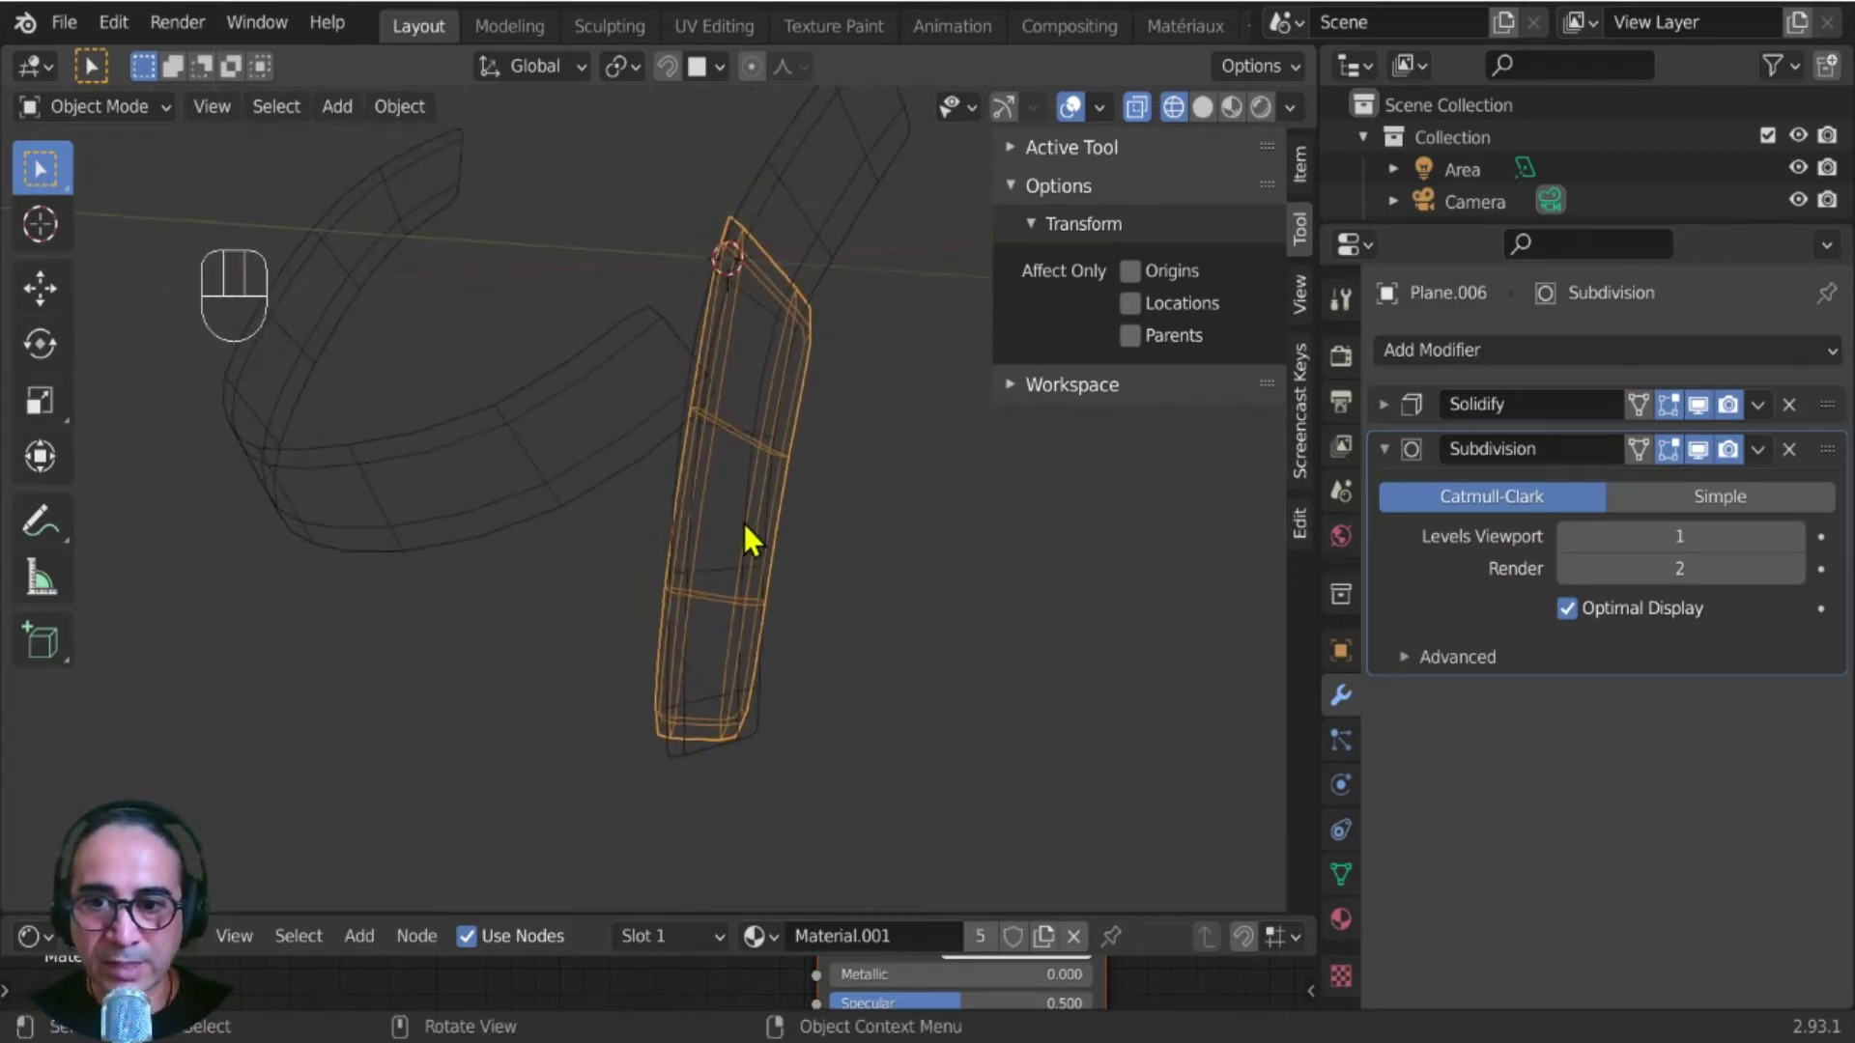
key("x")
left_click(800, 529)
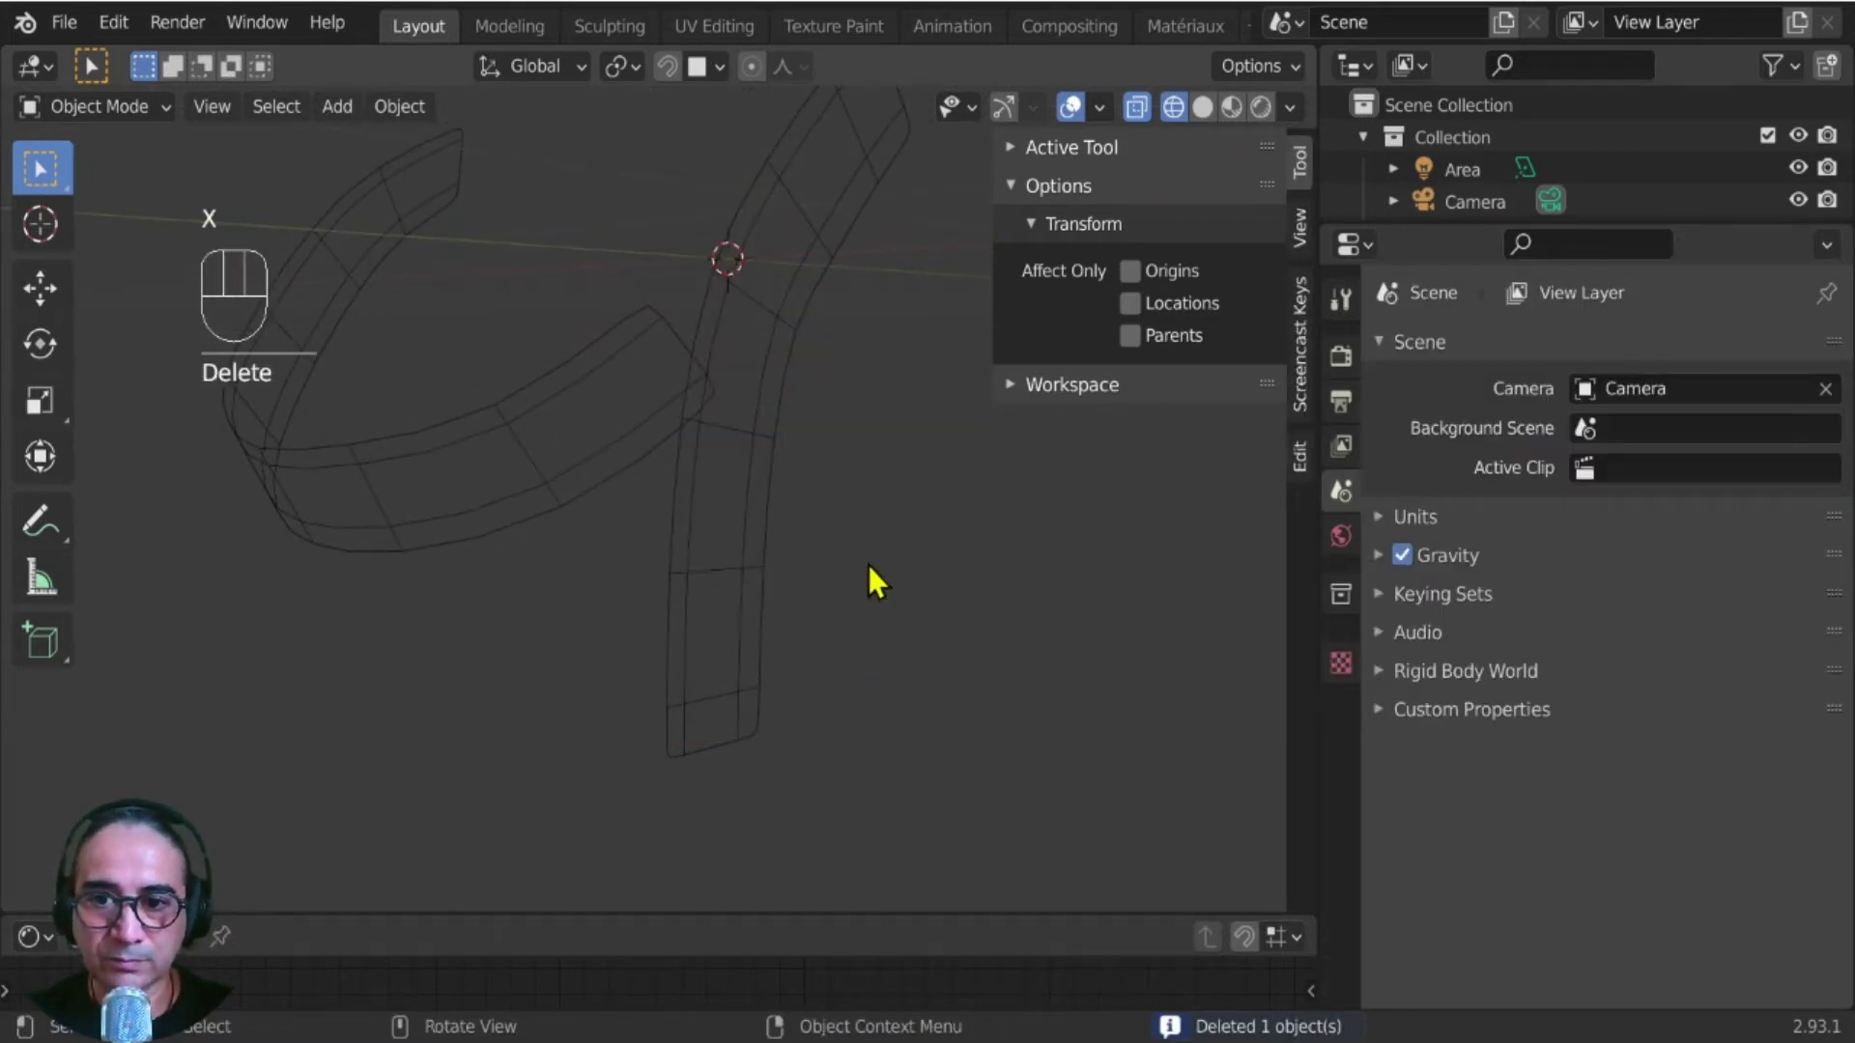
- Switch the viewport to solid shading to see the joined strap as a surface
scroll(867, 560, "down", 2)
left_click(1206, 110)
mouse_move(589, 776)
middle_mouse_down()
mouse_move(527, 809)
mouse_move(709, 802)
mouse_move(436, 806)
mouse_move(344, 778)
middle_mouse_up()
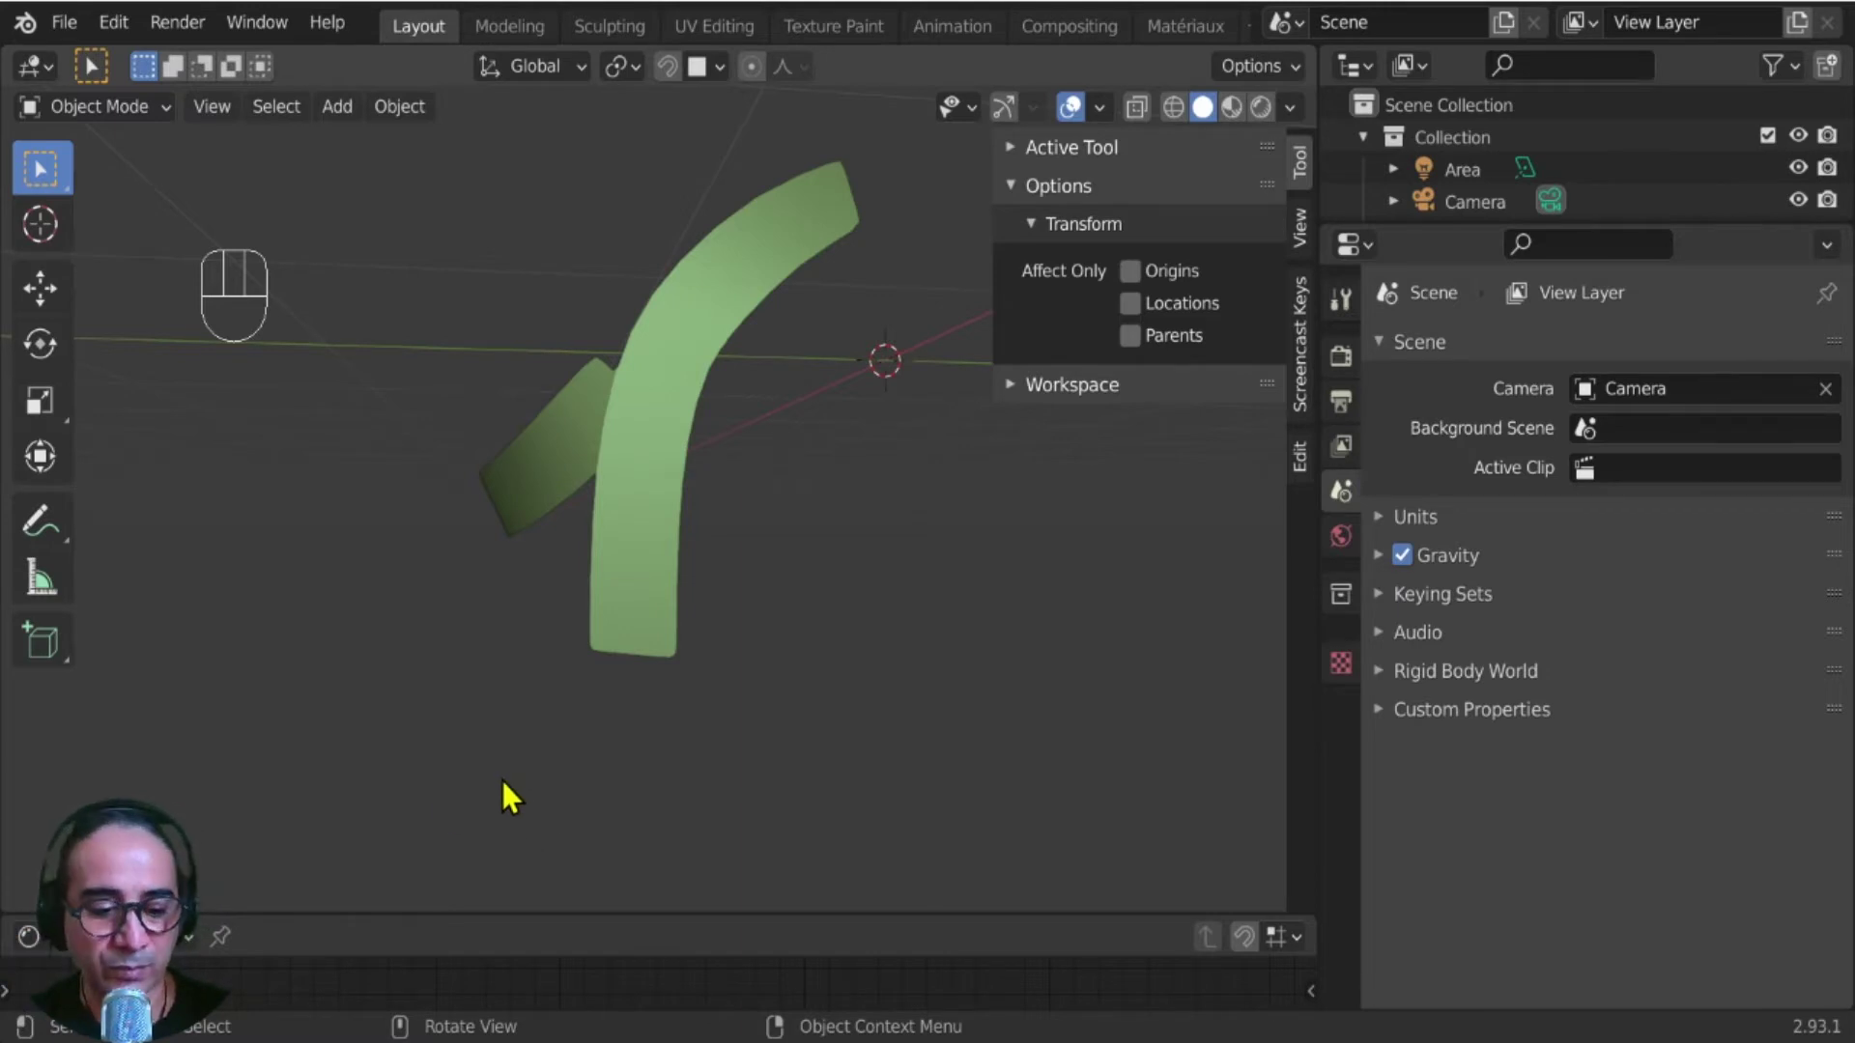
- In Edit Mode on the strap, select the edge loop at the curved band's free end and snap the 3D cursor to the selection
scroll(503, 784, "up", 2)
left_click(543, 326)
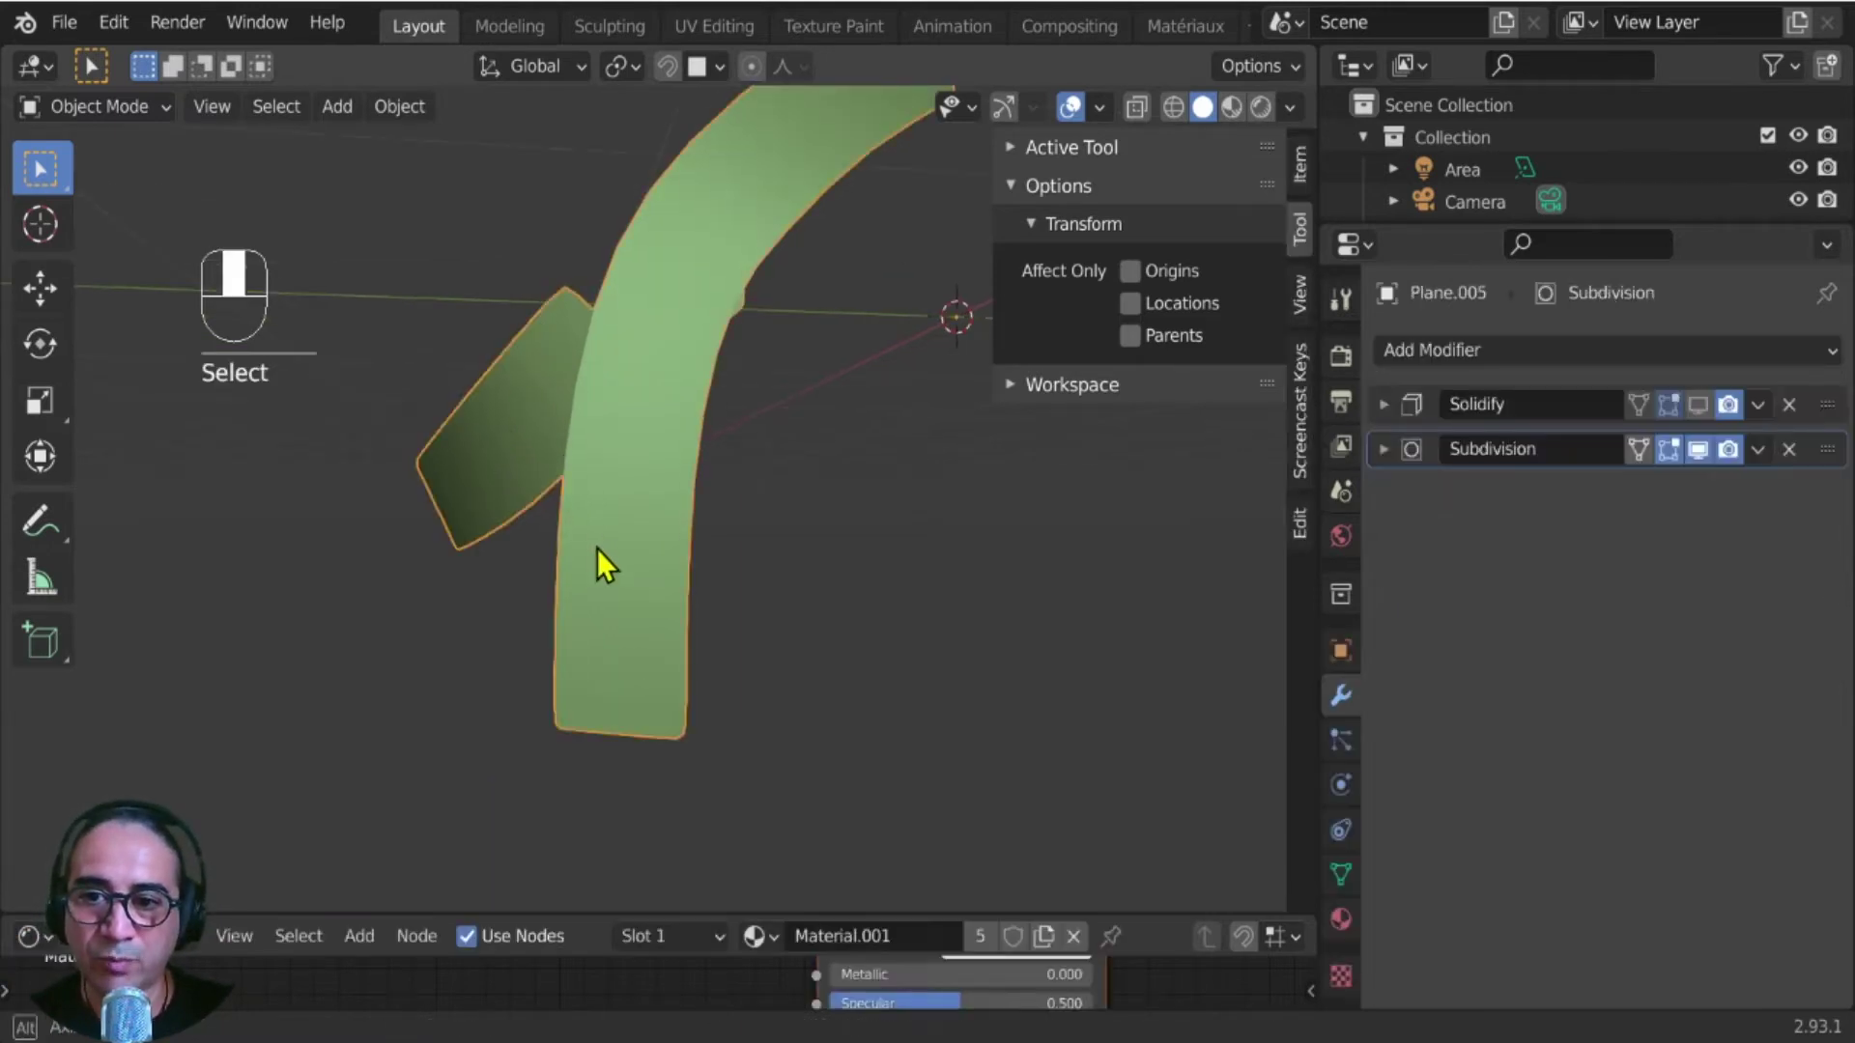
middle_click_drag(597, 549, 683, 489)
key("Tab")
left_click(618, 278)
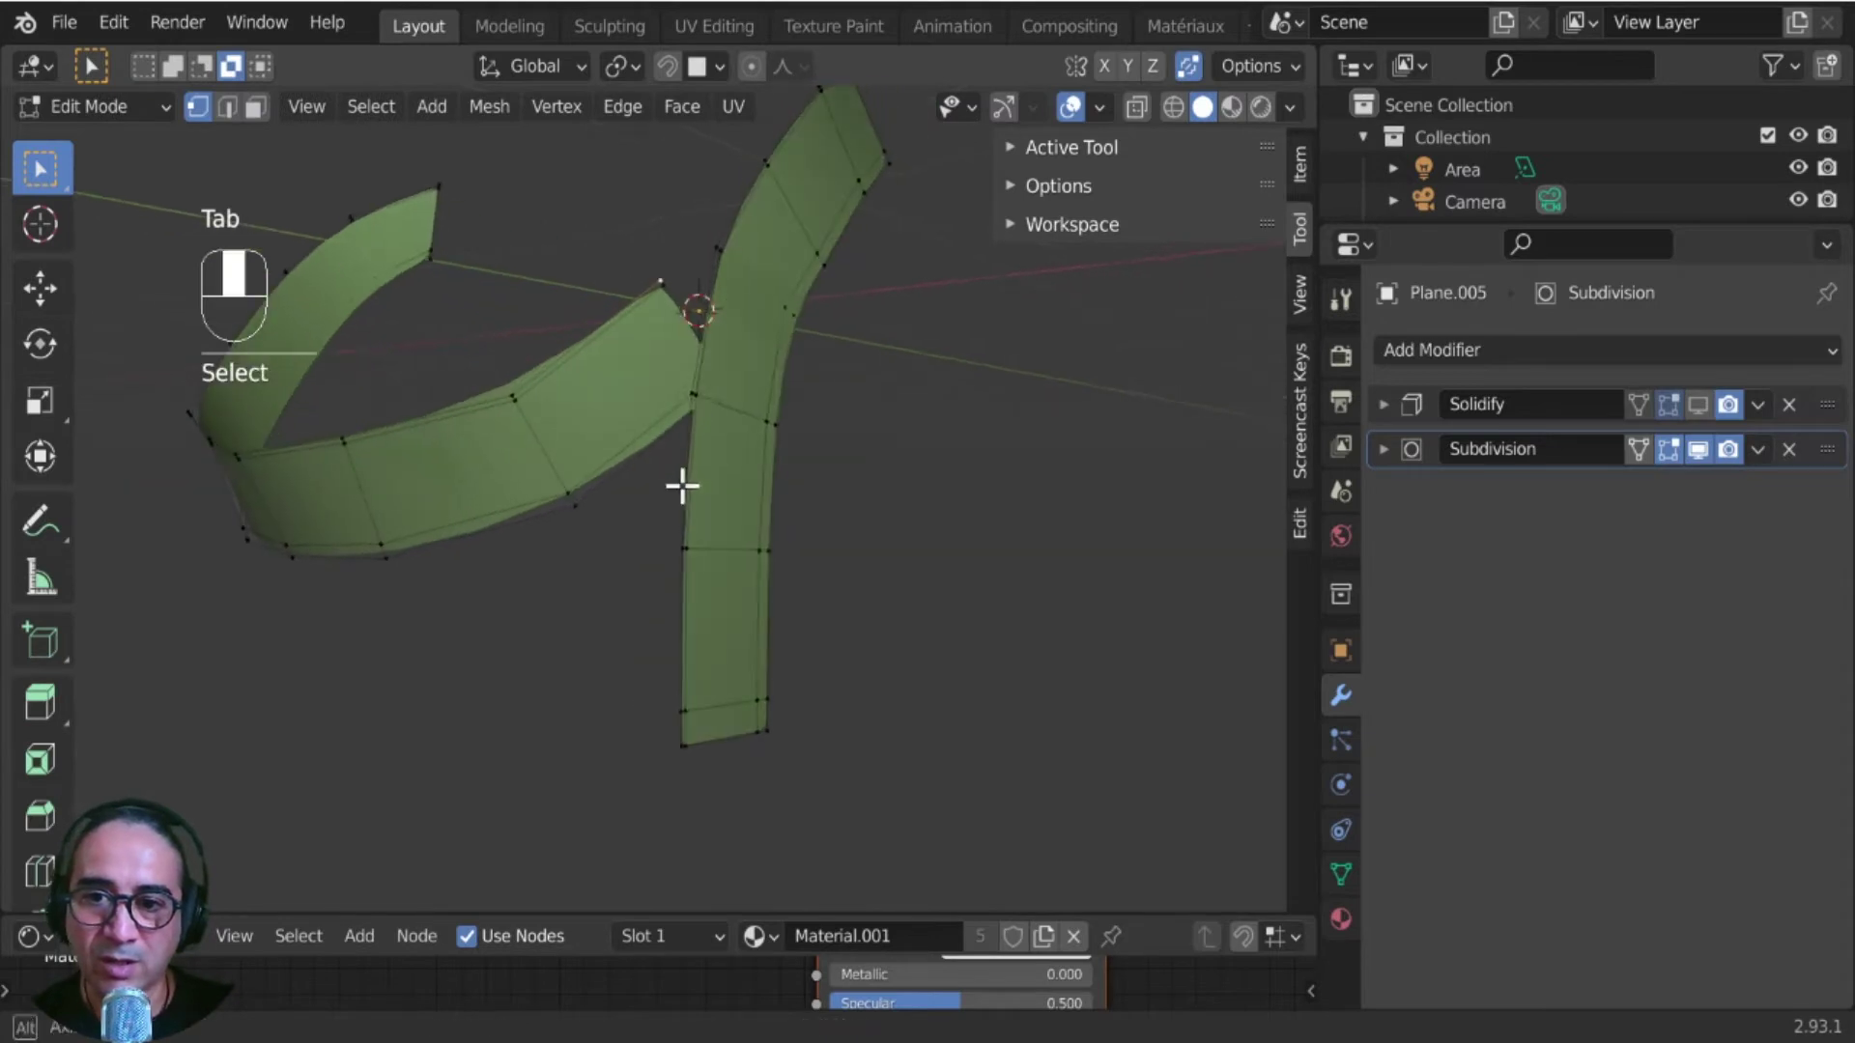
left_click(681, 295, "alt")
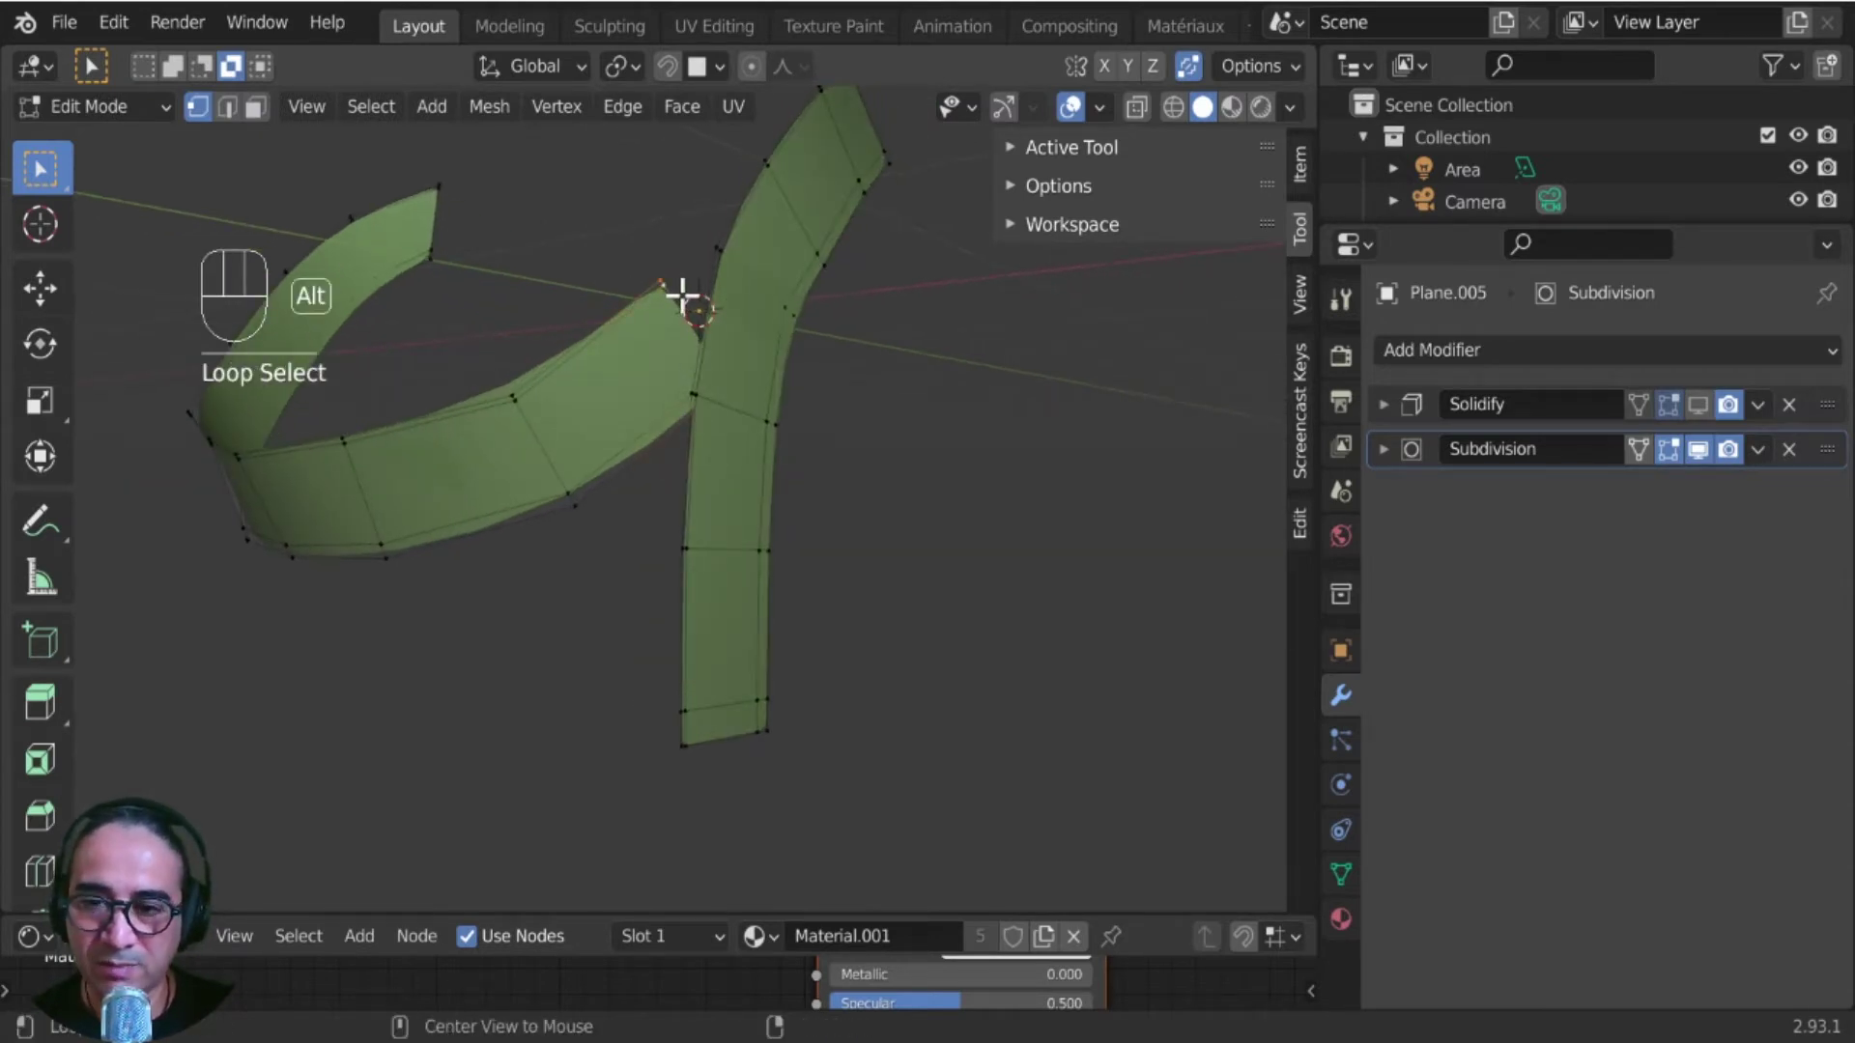
scroll(739, 406, "up", 5)
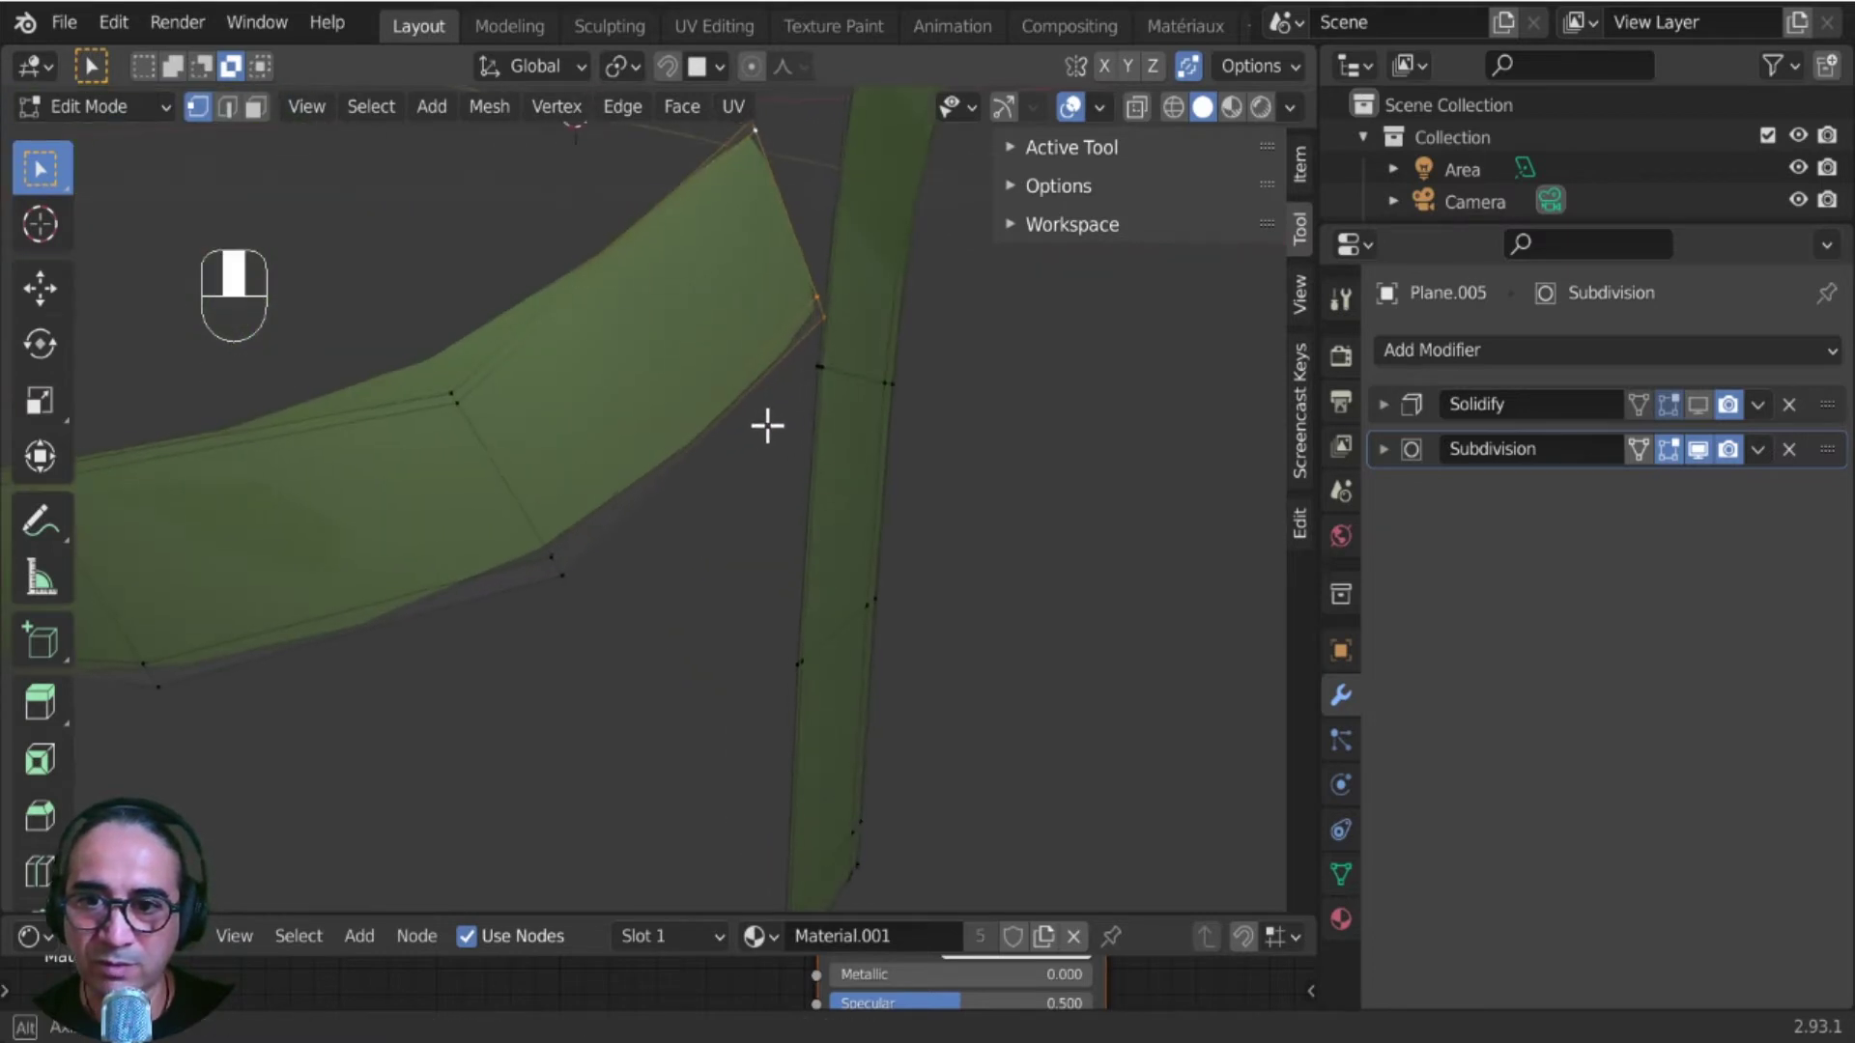
middle_click_drag(803, 368, 686, 659, "shift")
key("shift")
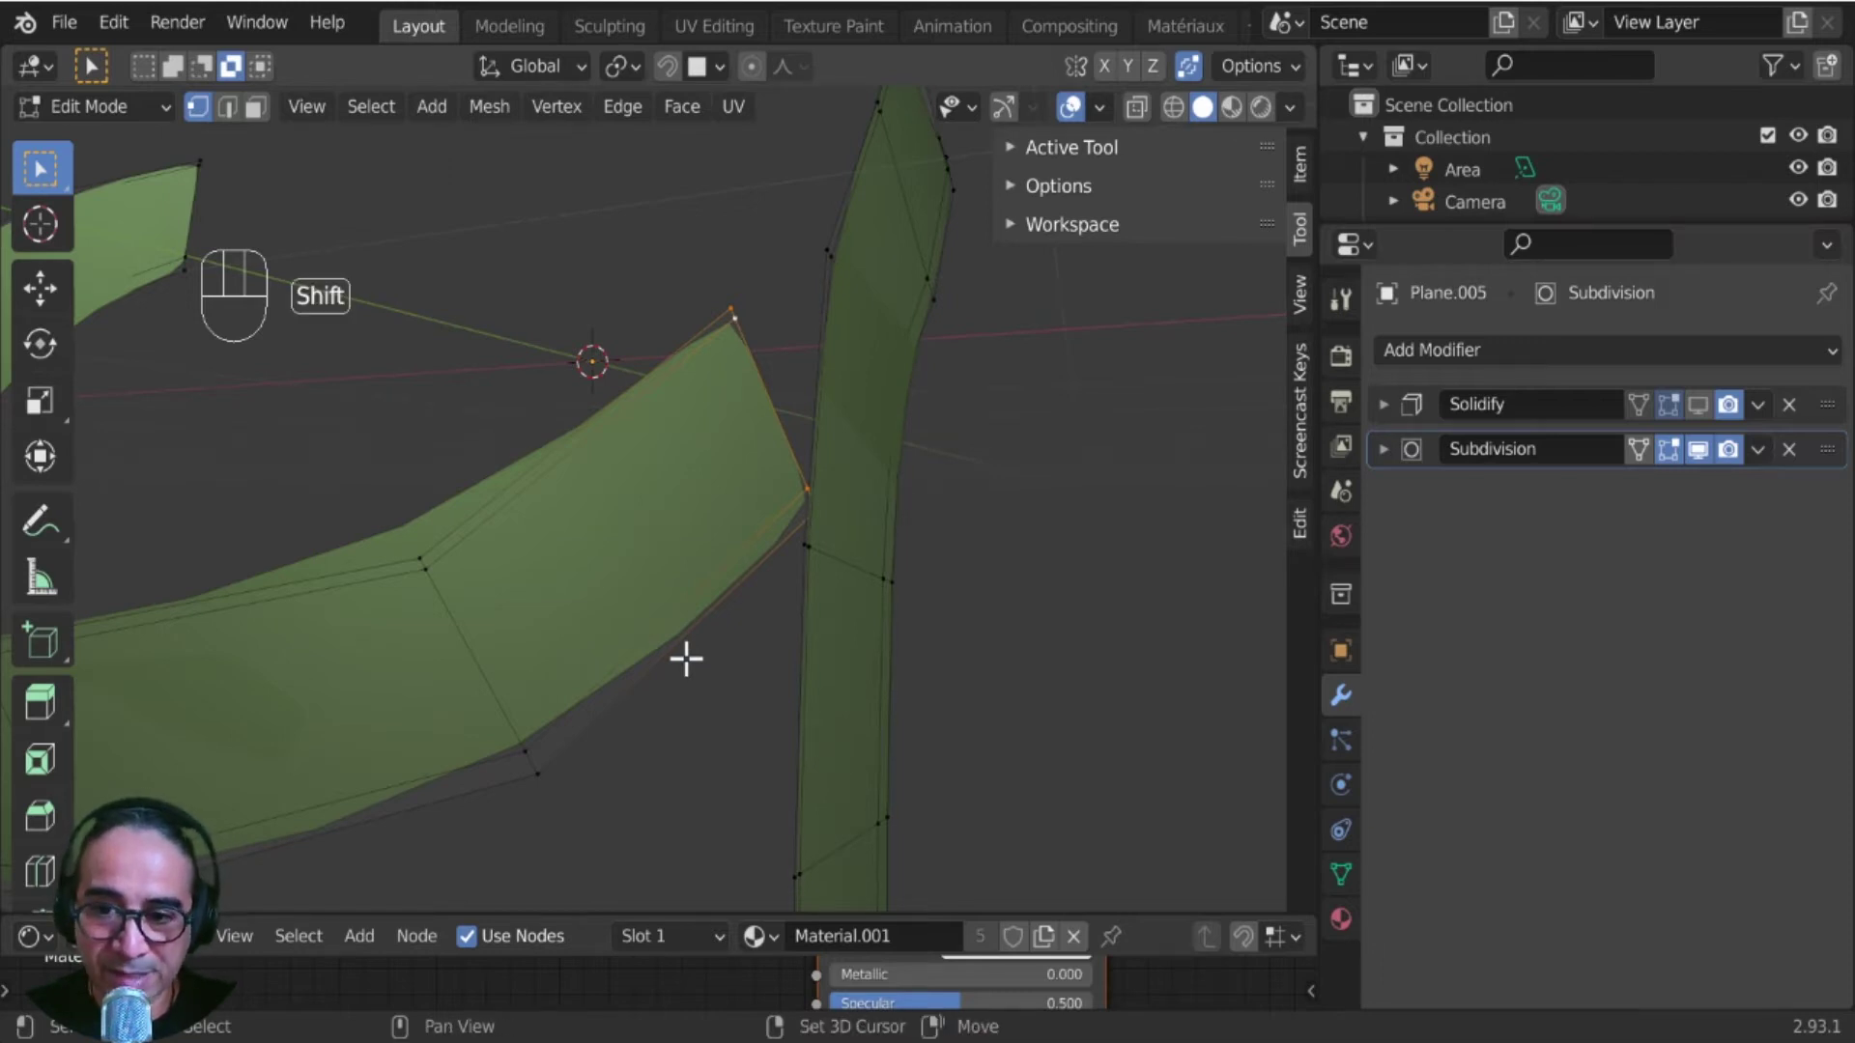
key("shift+s")
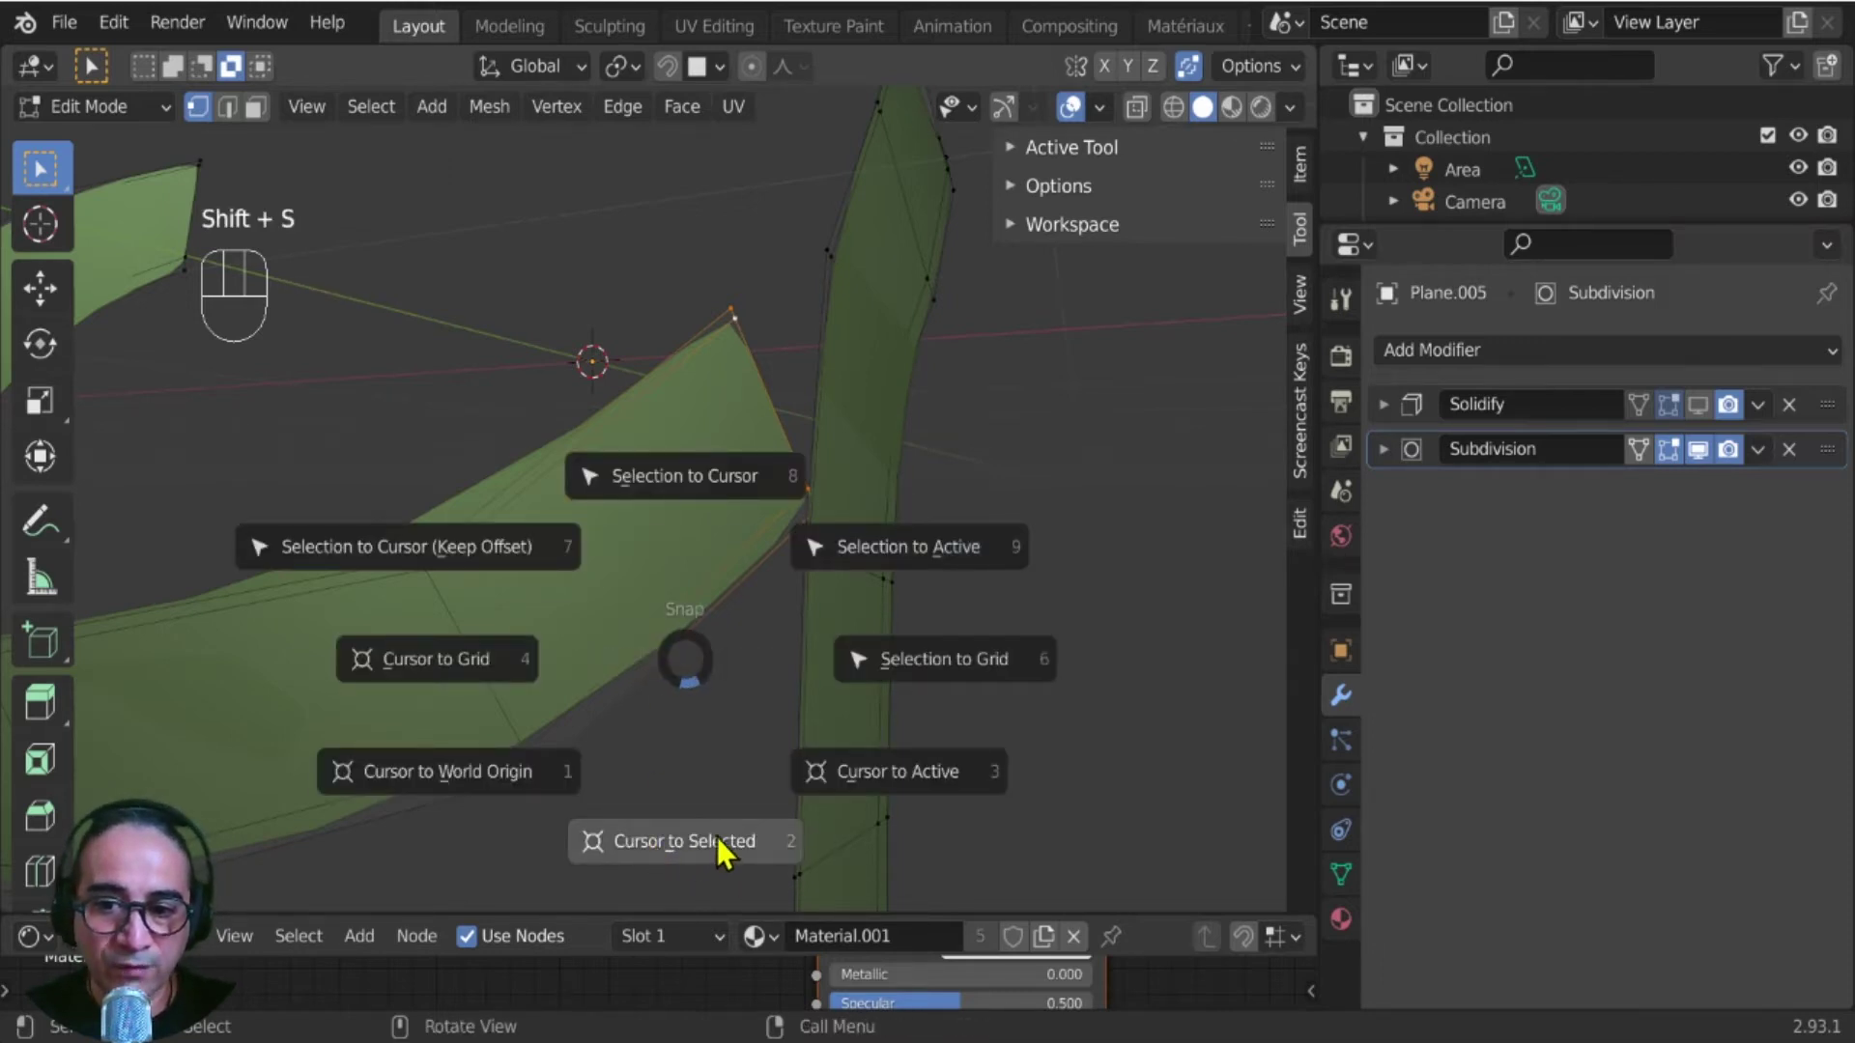
left_click(717, 836)
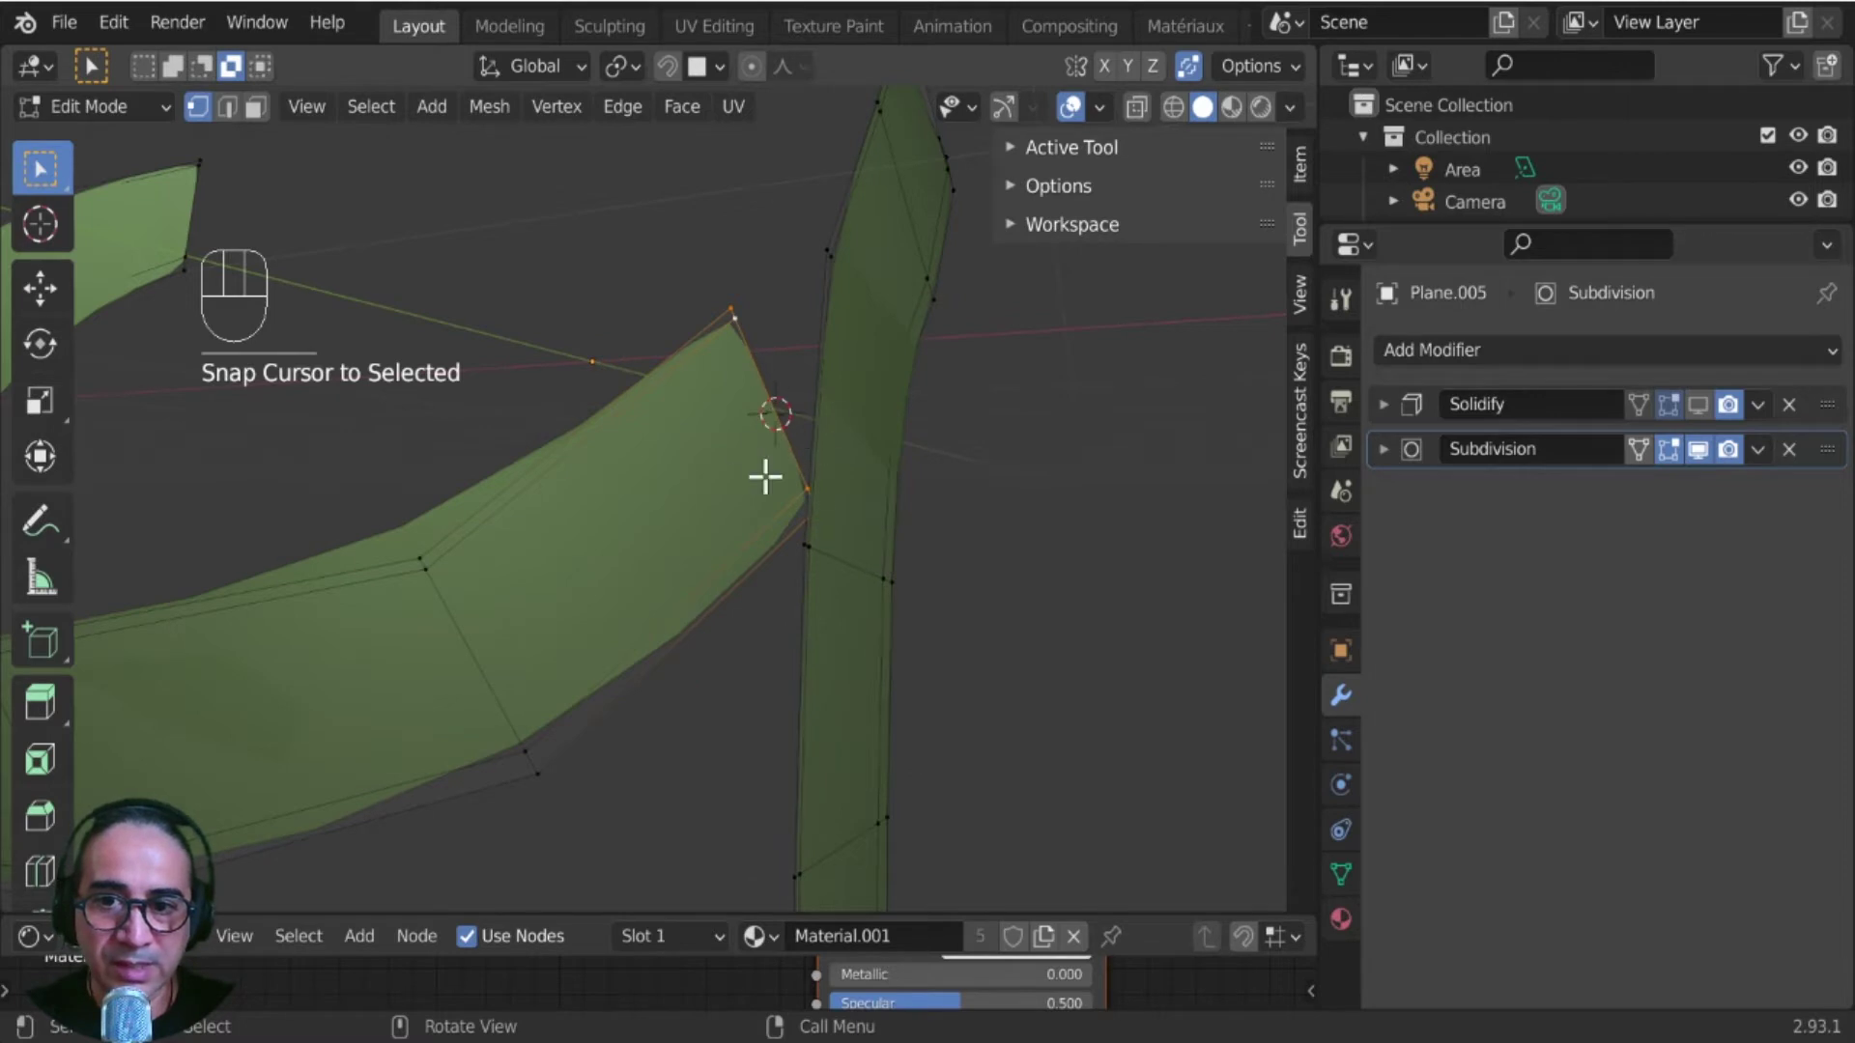
- Return to Object Mode in the right orthographic view and add a plane mesh at the 3D cursor
middle_click_drag(765, 476, 693, 492)
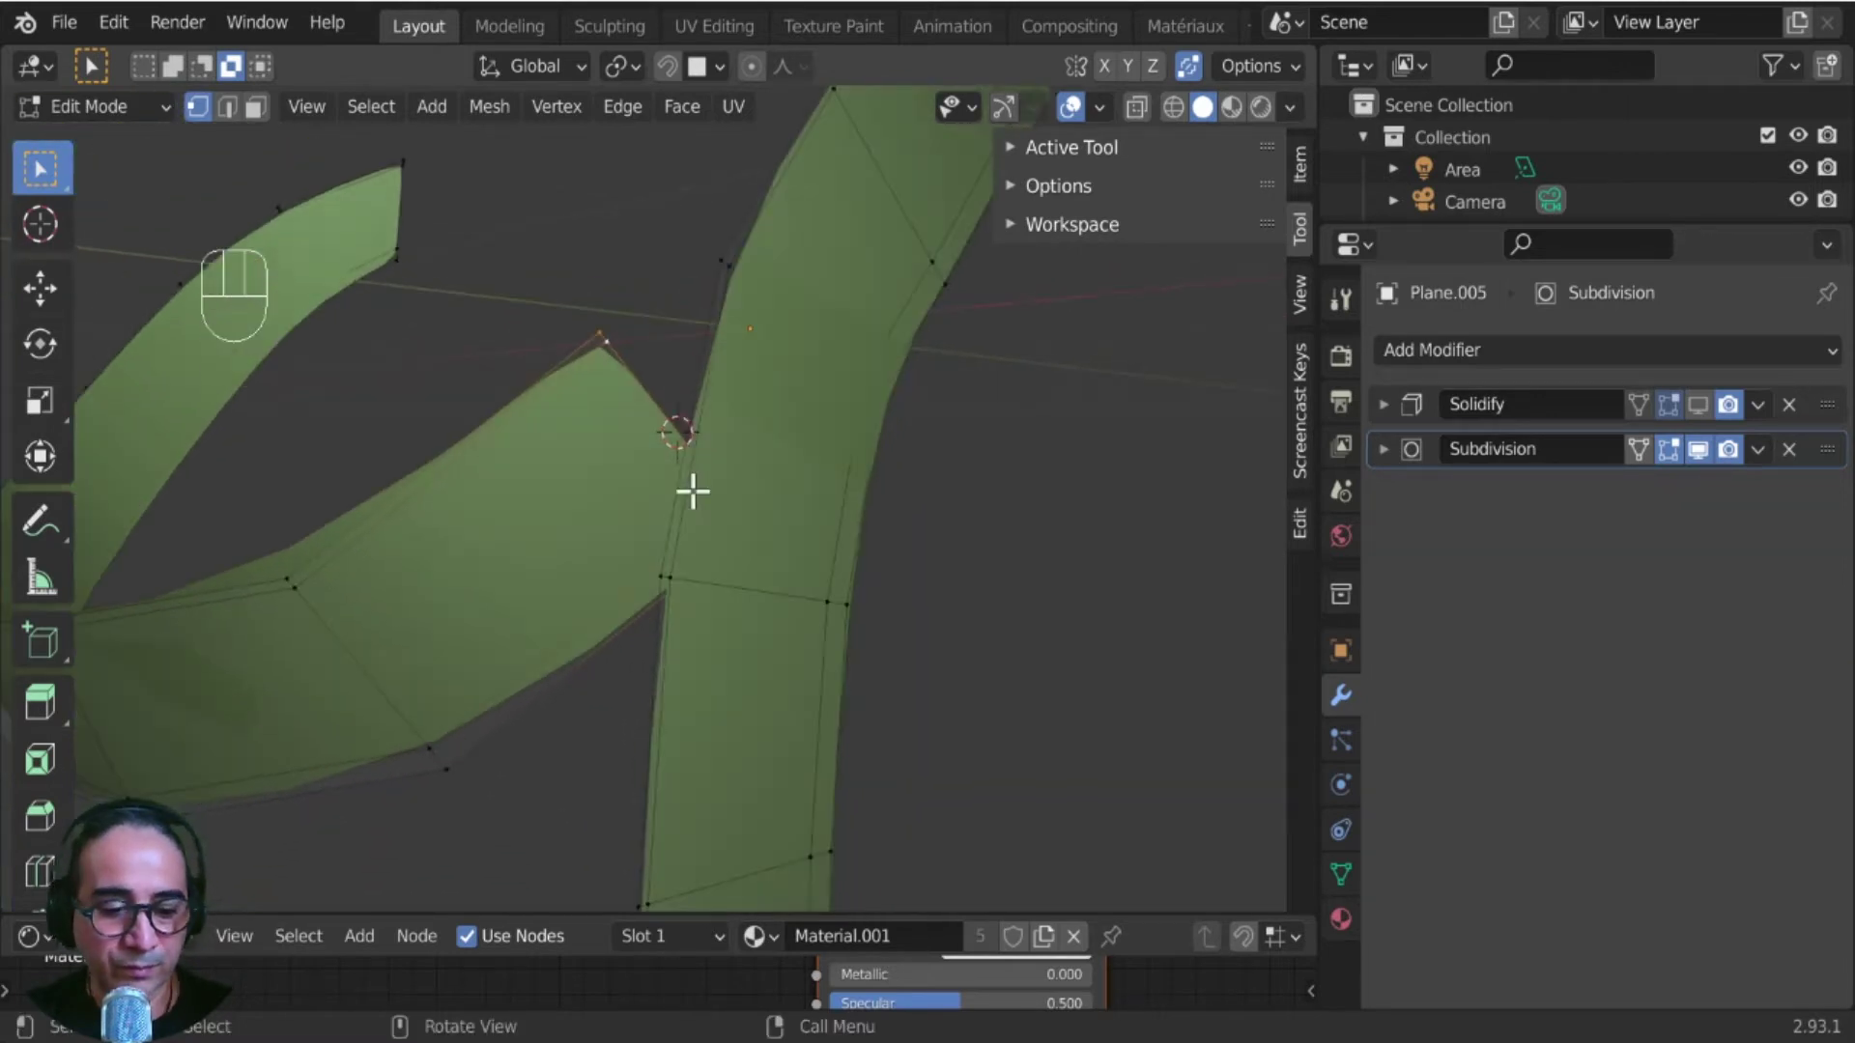
key("KP_3")
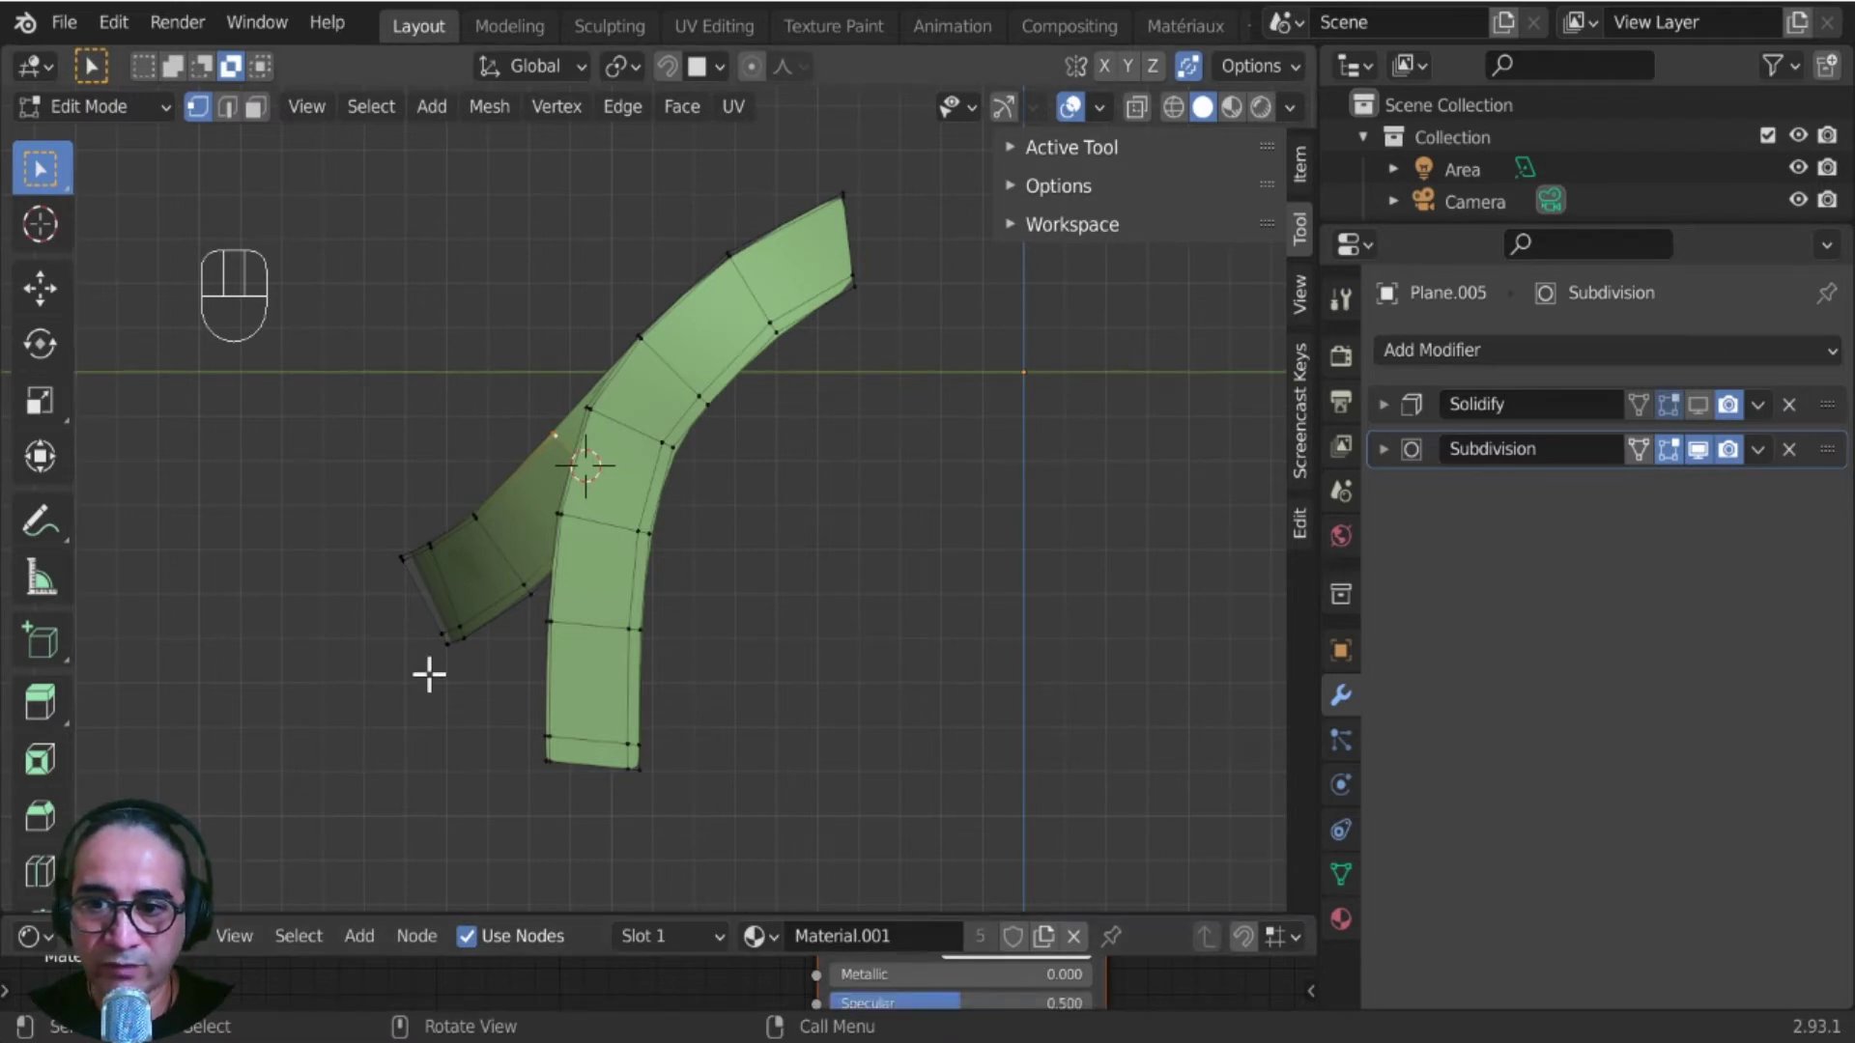
scroll(464, 614, "up", 1)
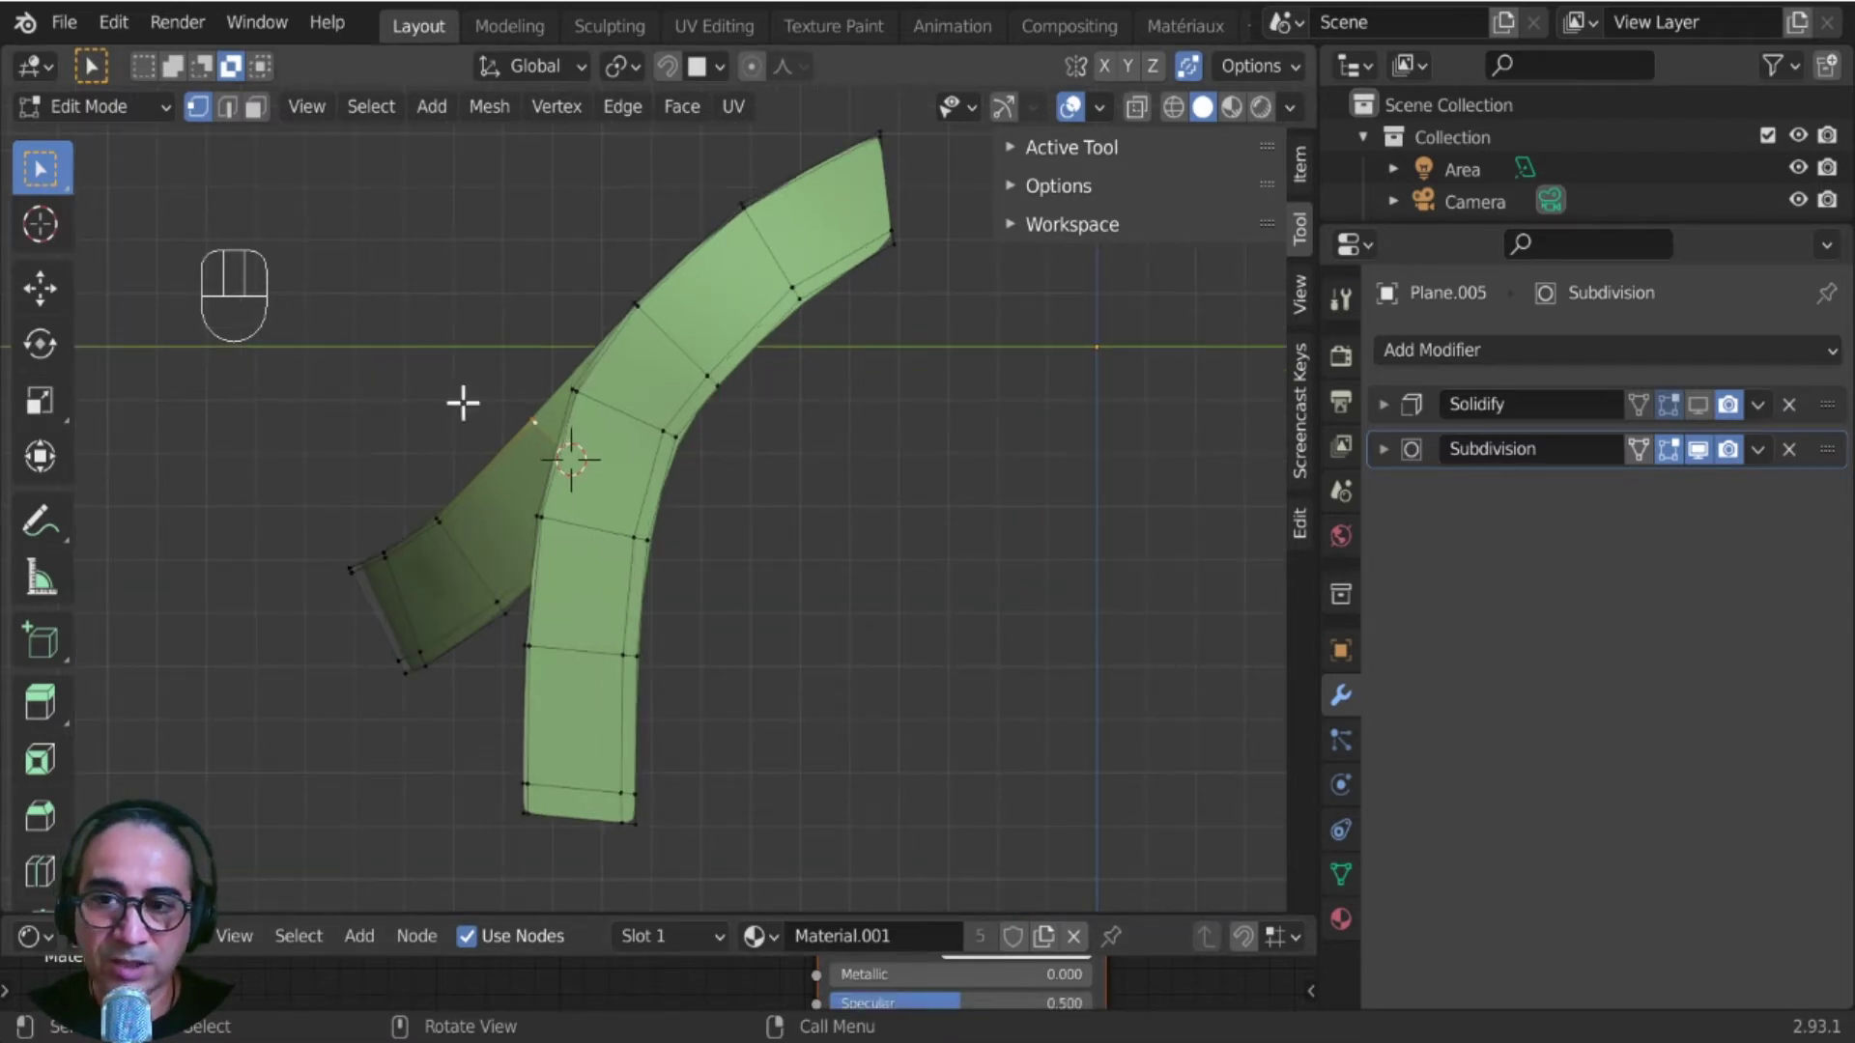
left_click(430, 107)
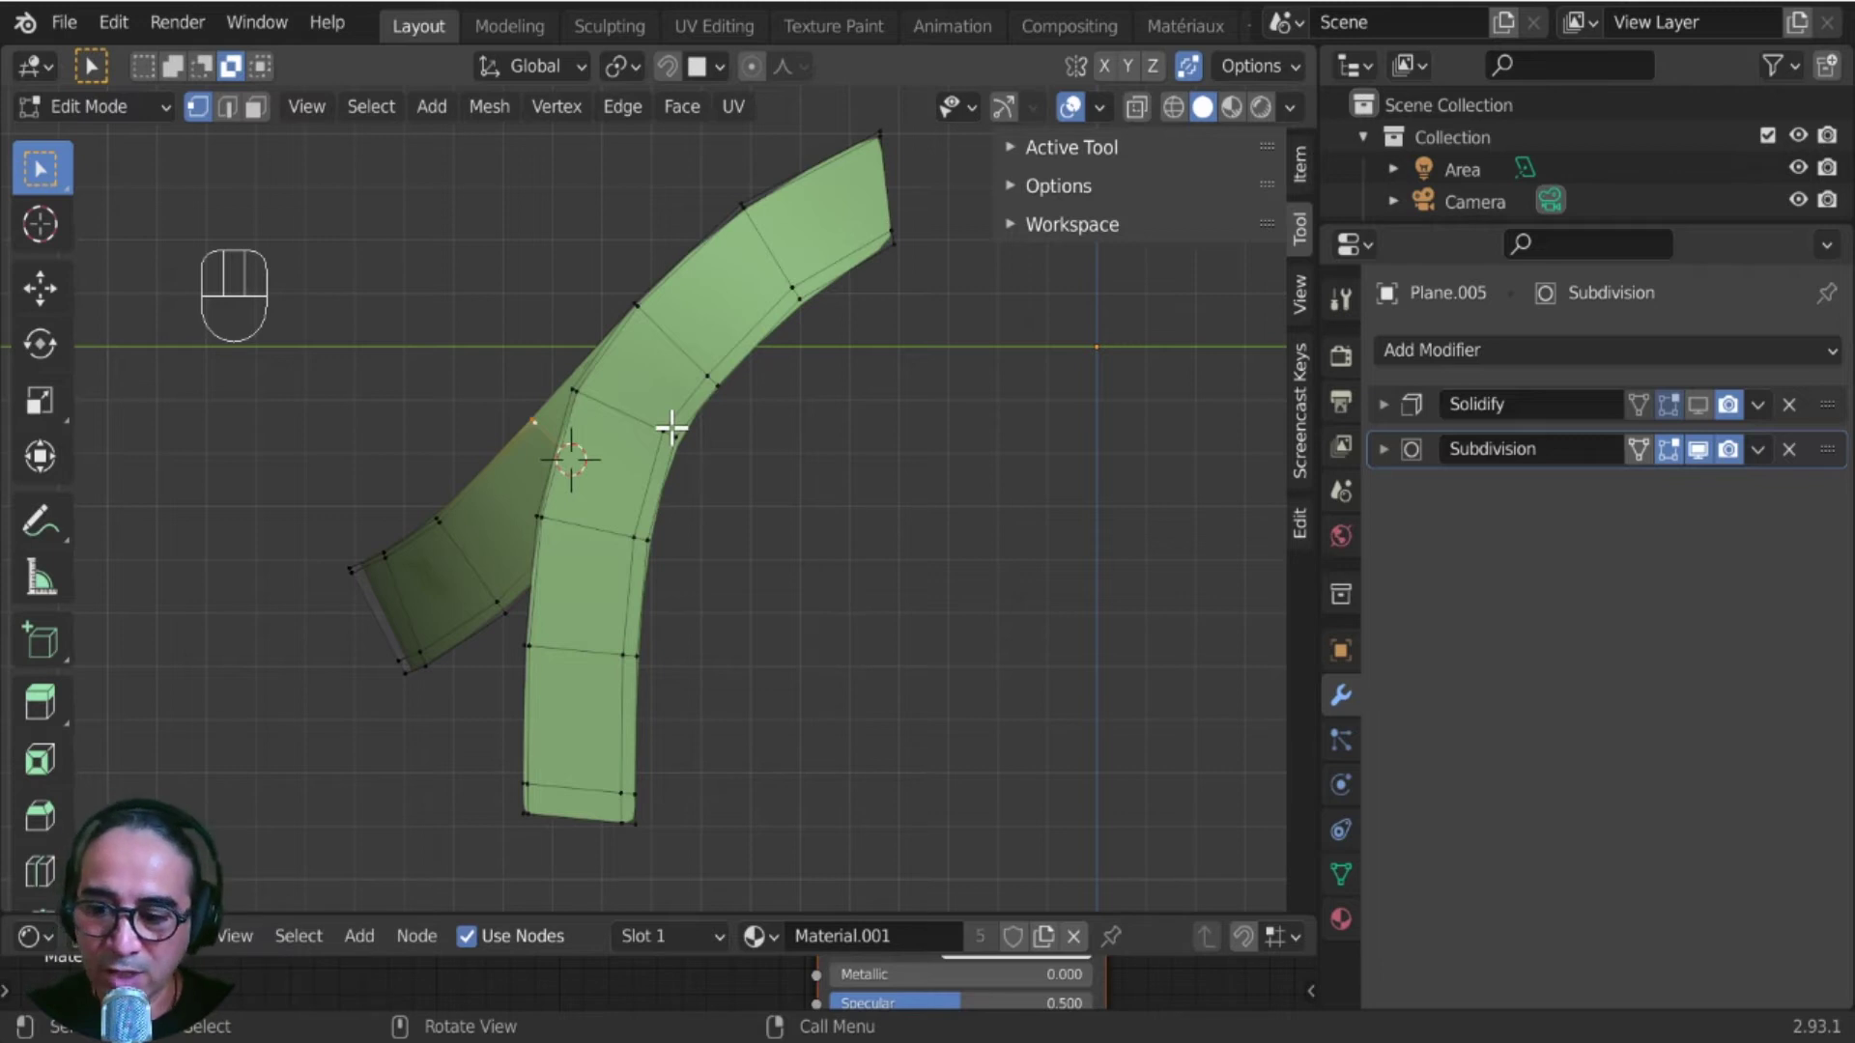
key("Tab")
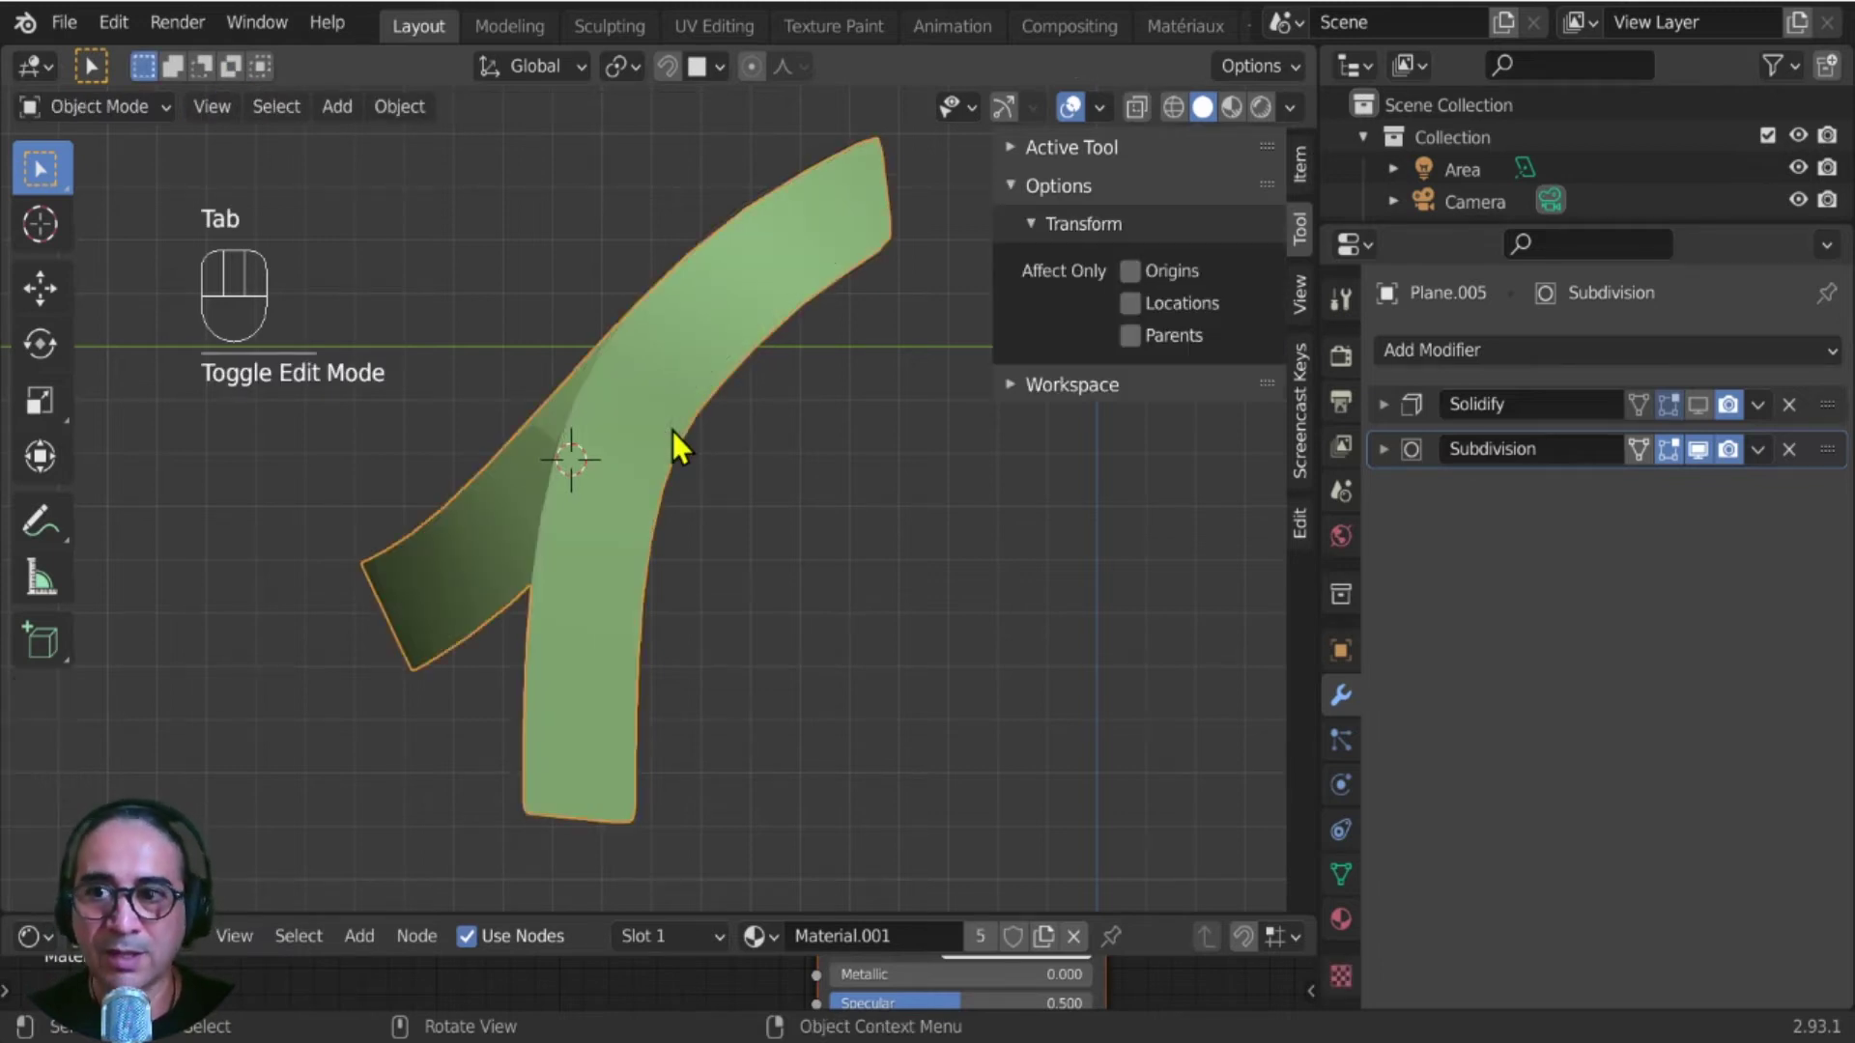
left_click(339, 104)
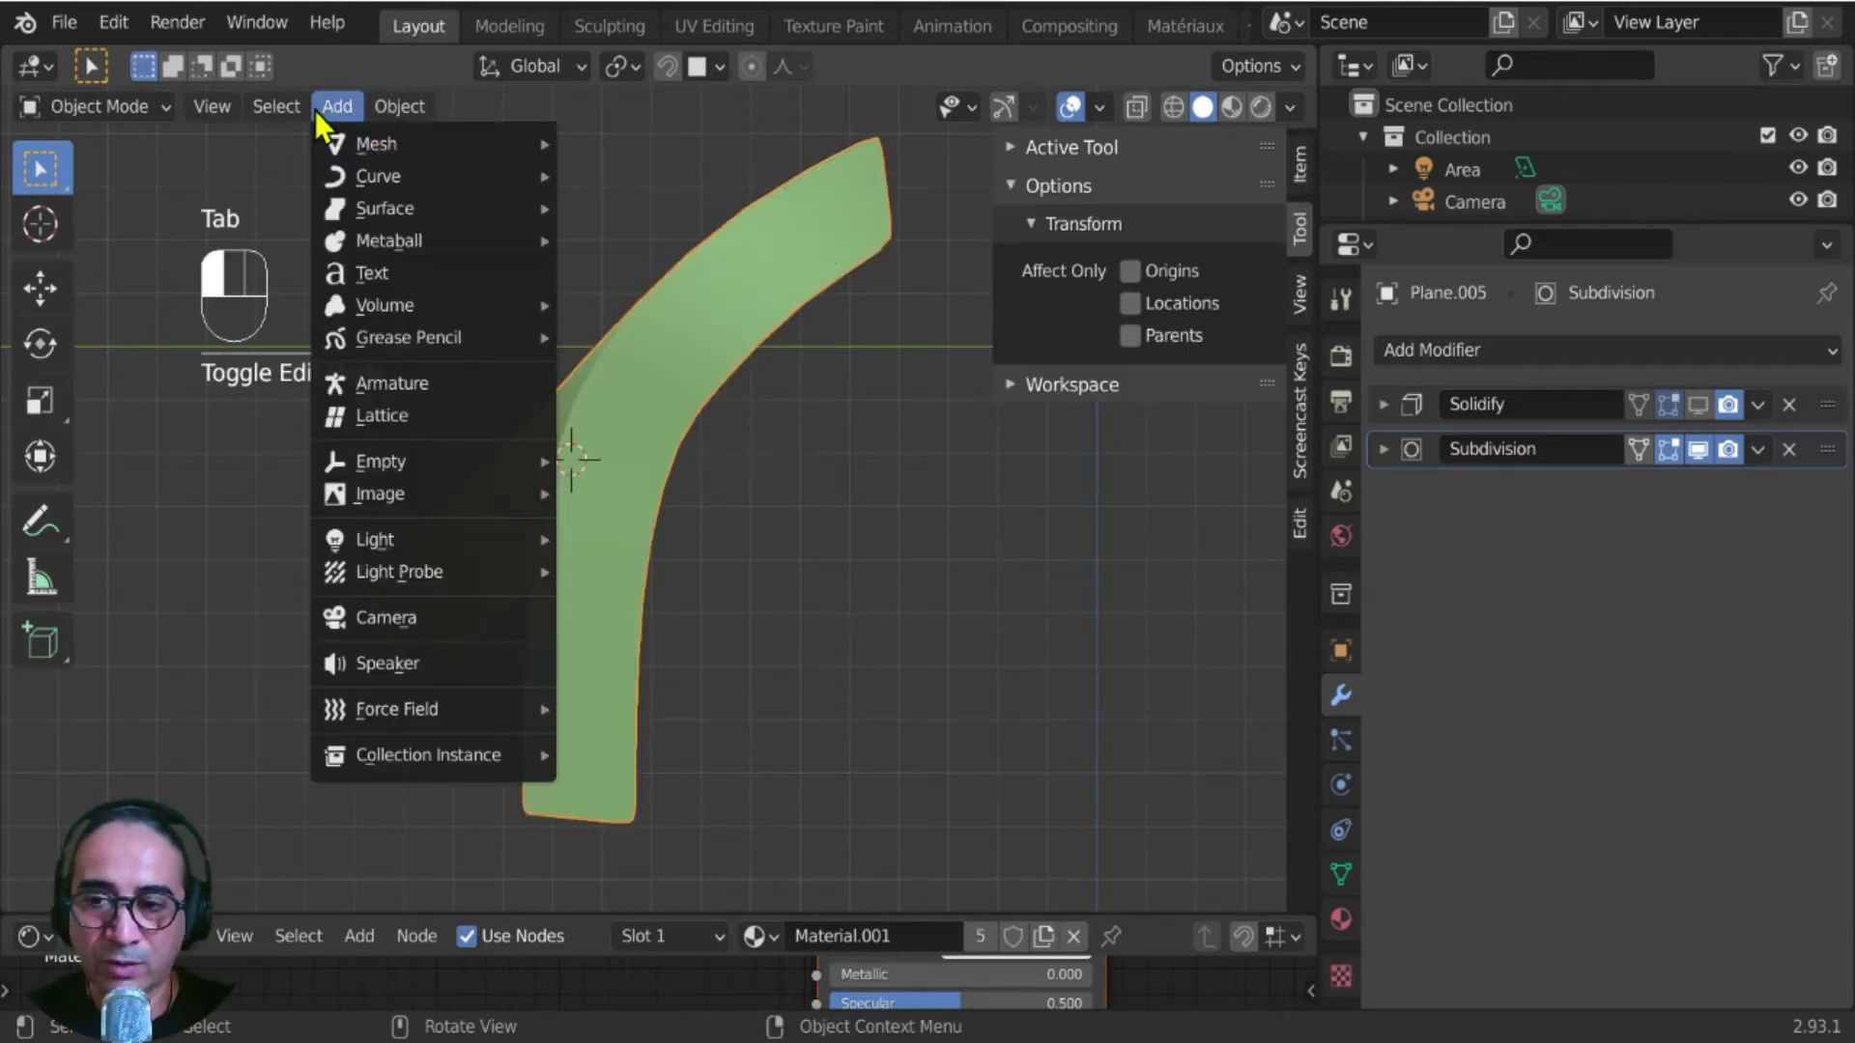
mouse_move(377, 141)
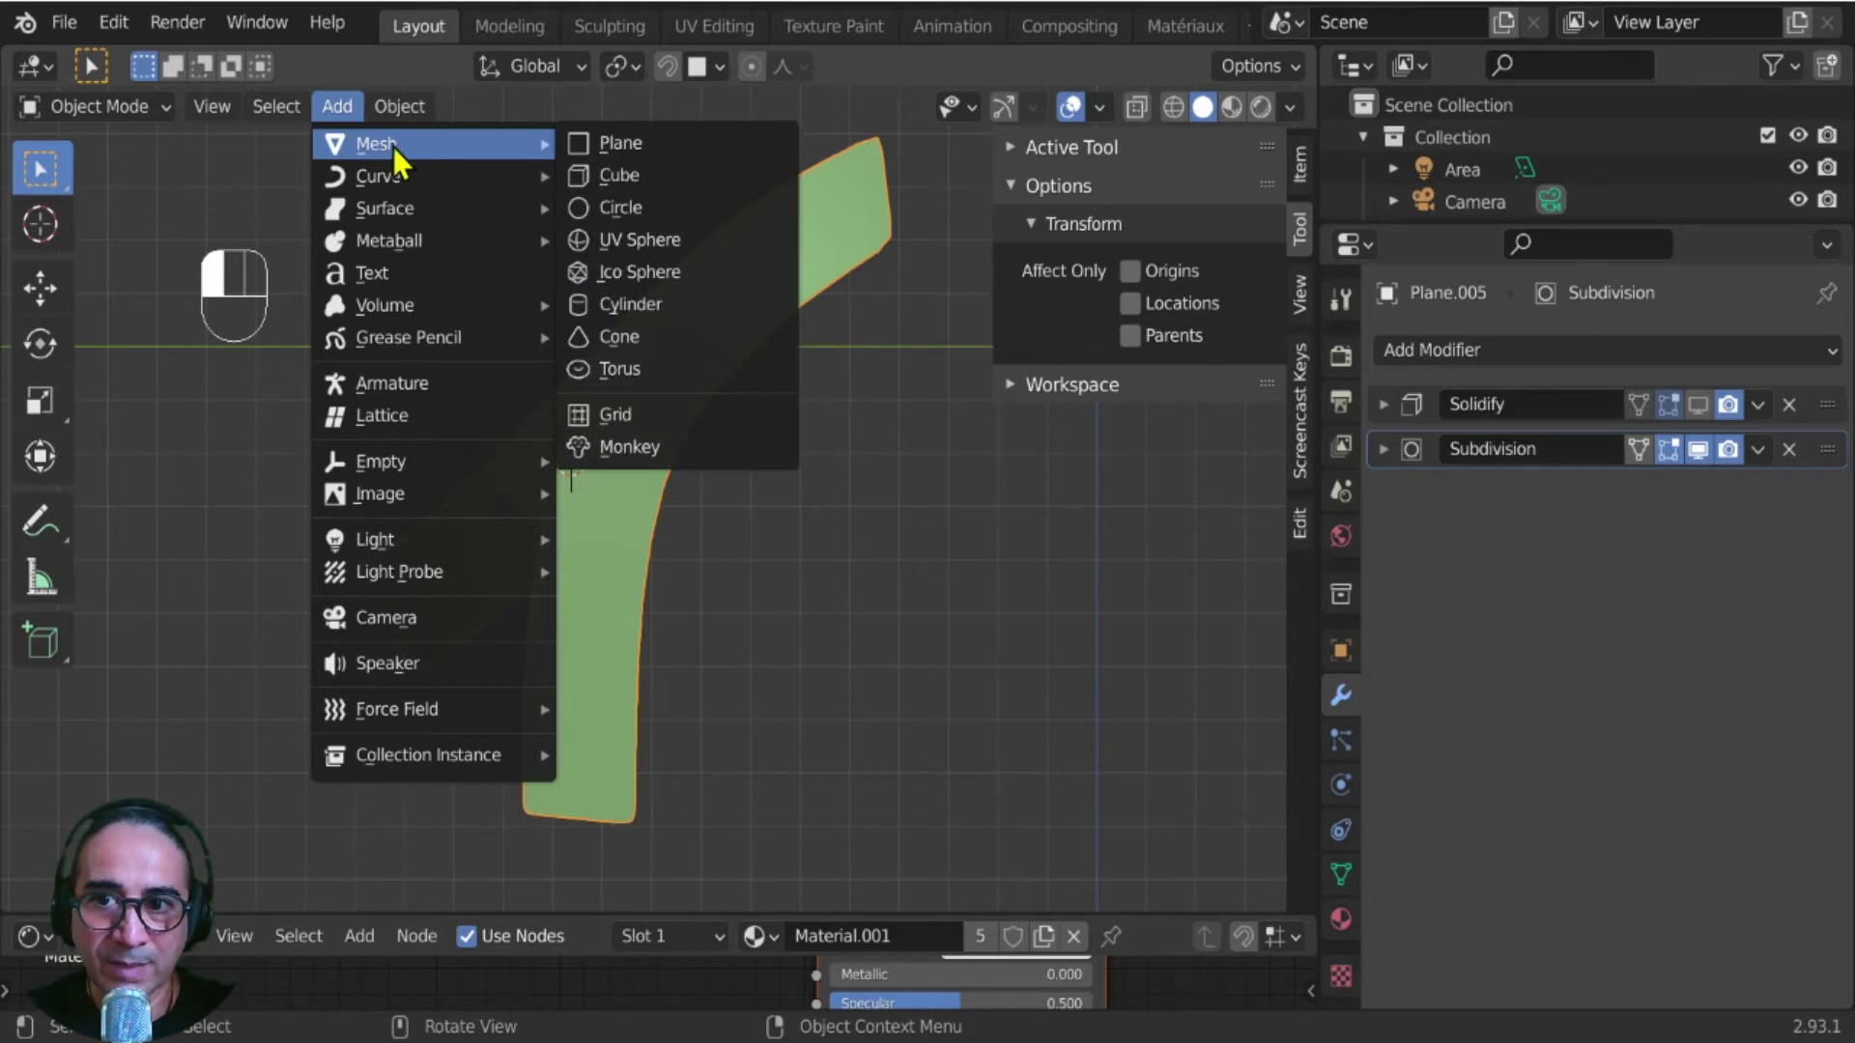
left_click(635, 147)
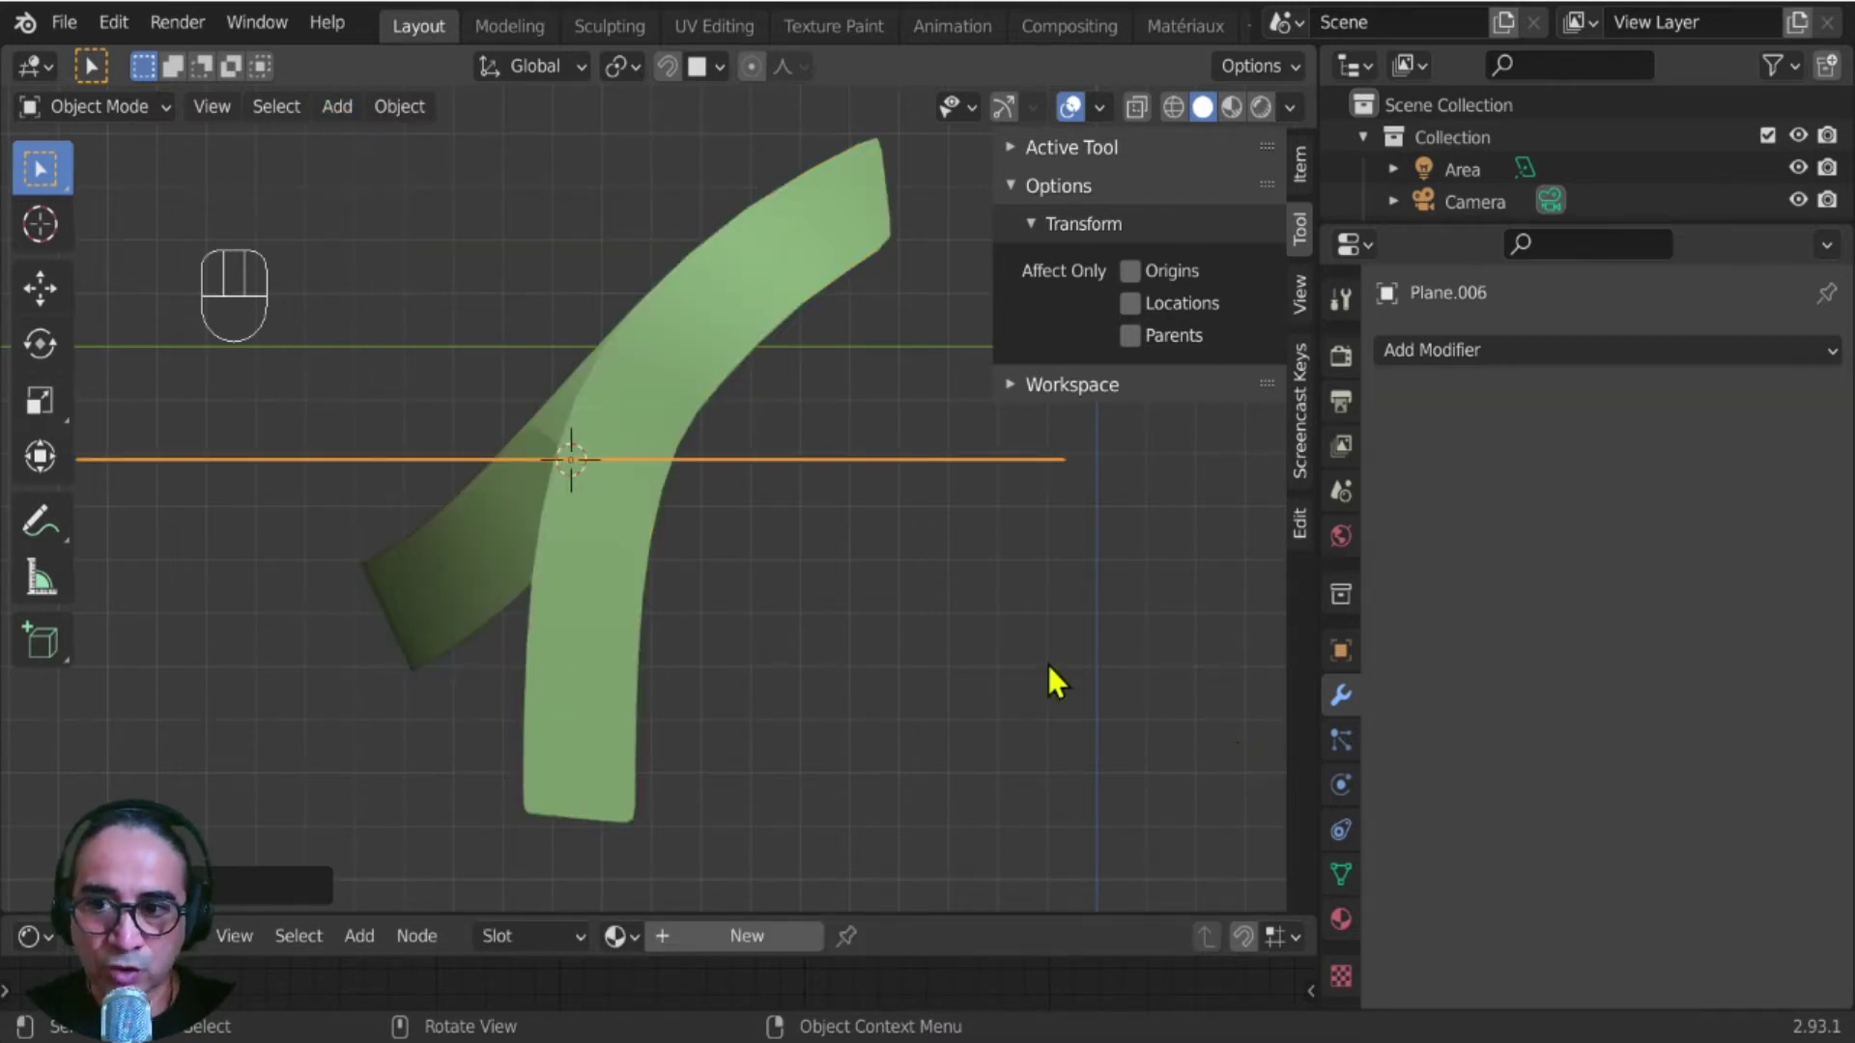
- In Edit Mode, scale the new plane down to about 0.2 of its size
left_click(121, 112)
left_click(121, 174)
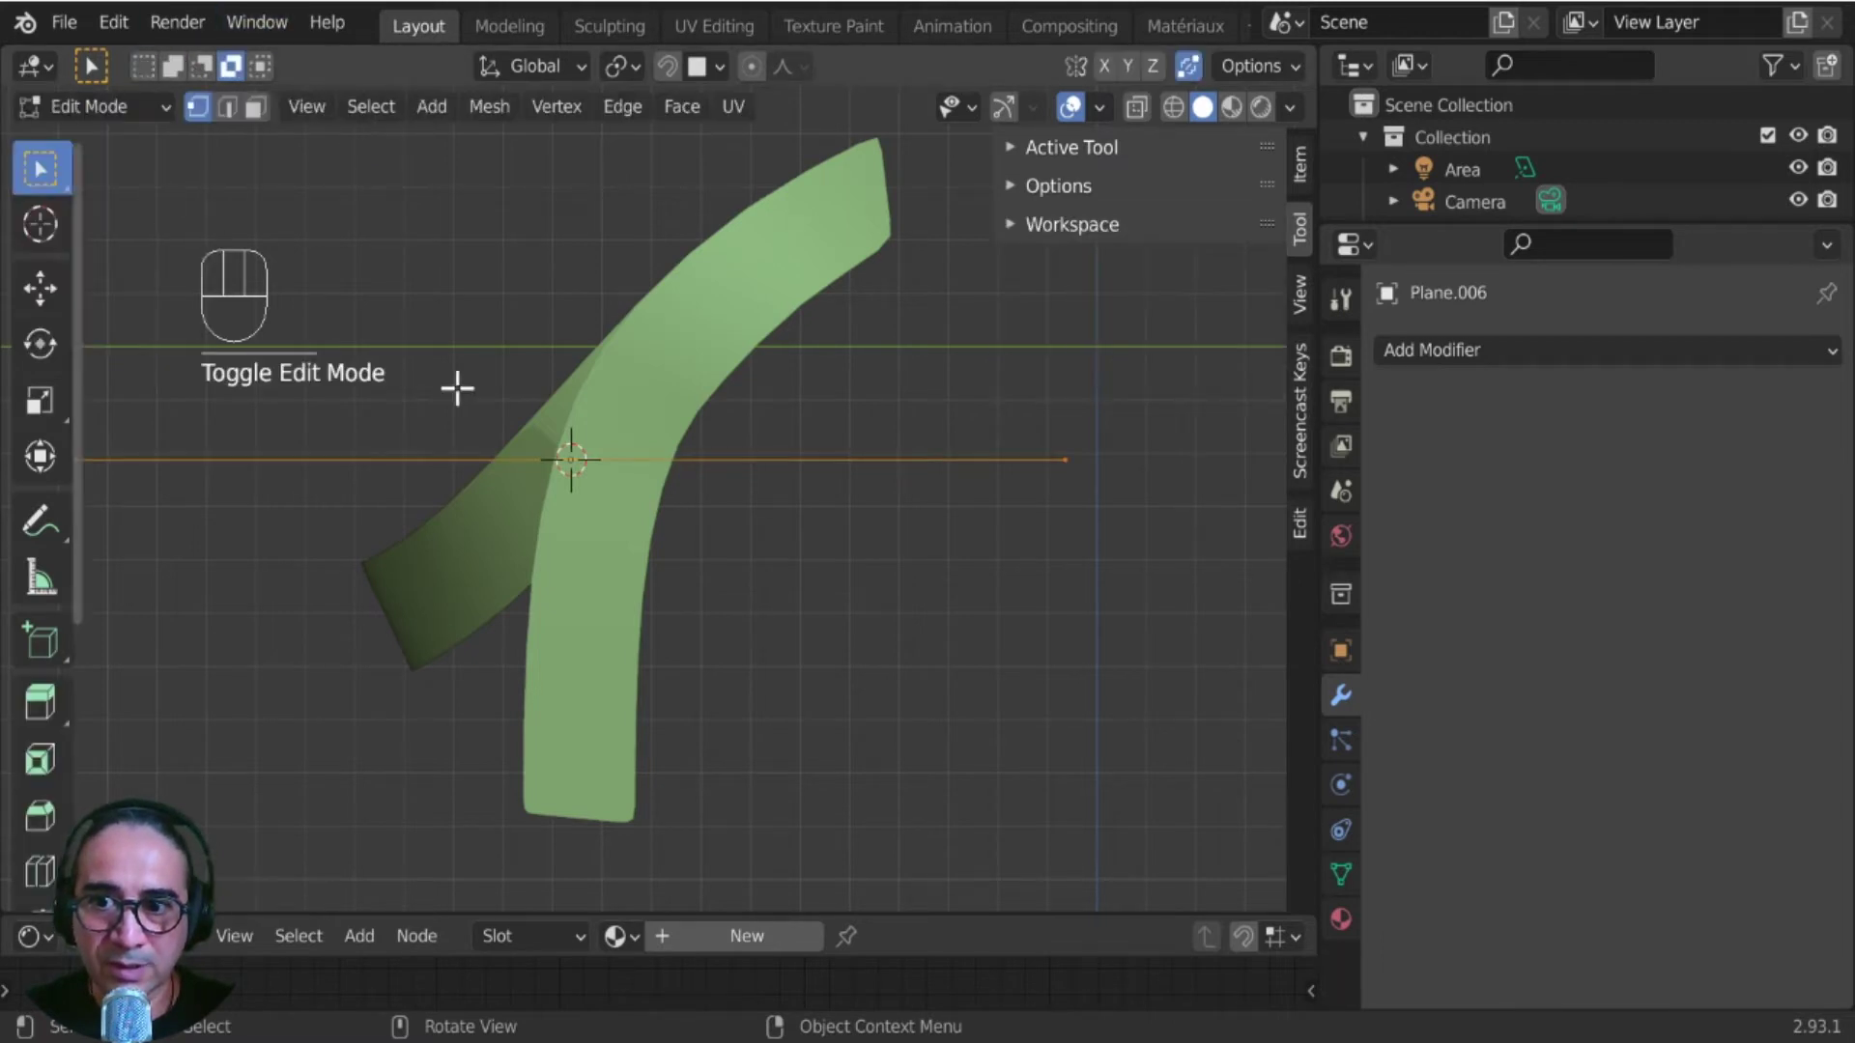
key("s")
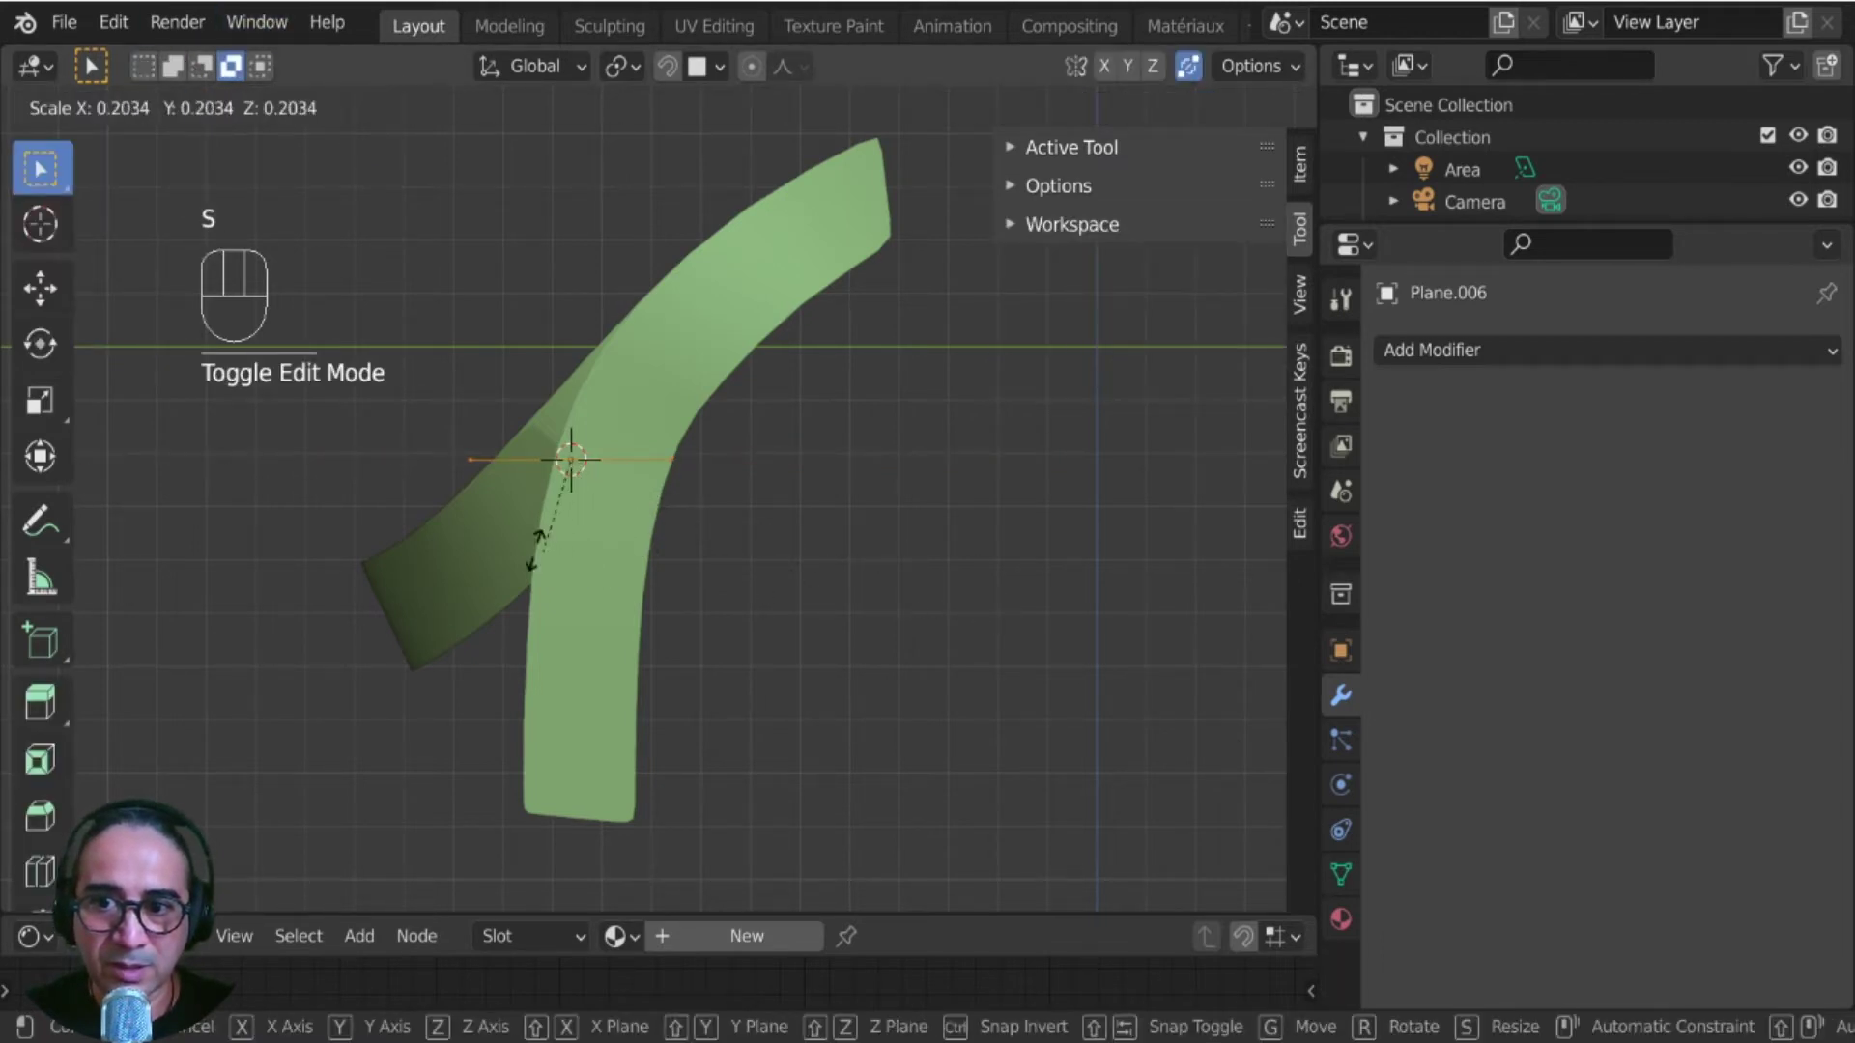
left_click(538, 541)
key("r")
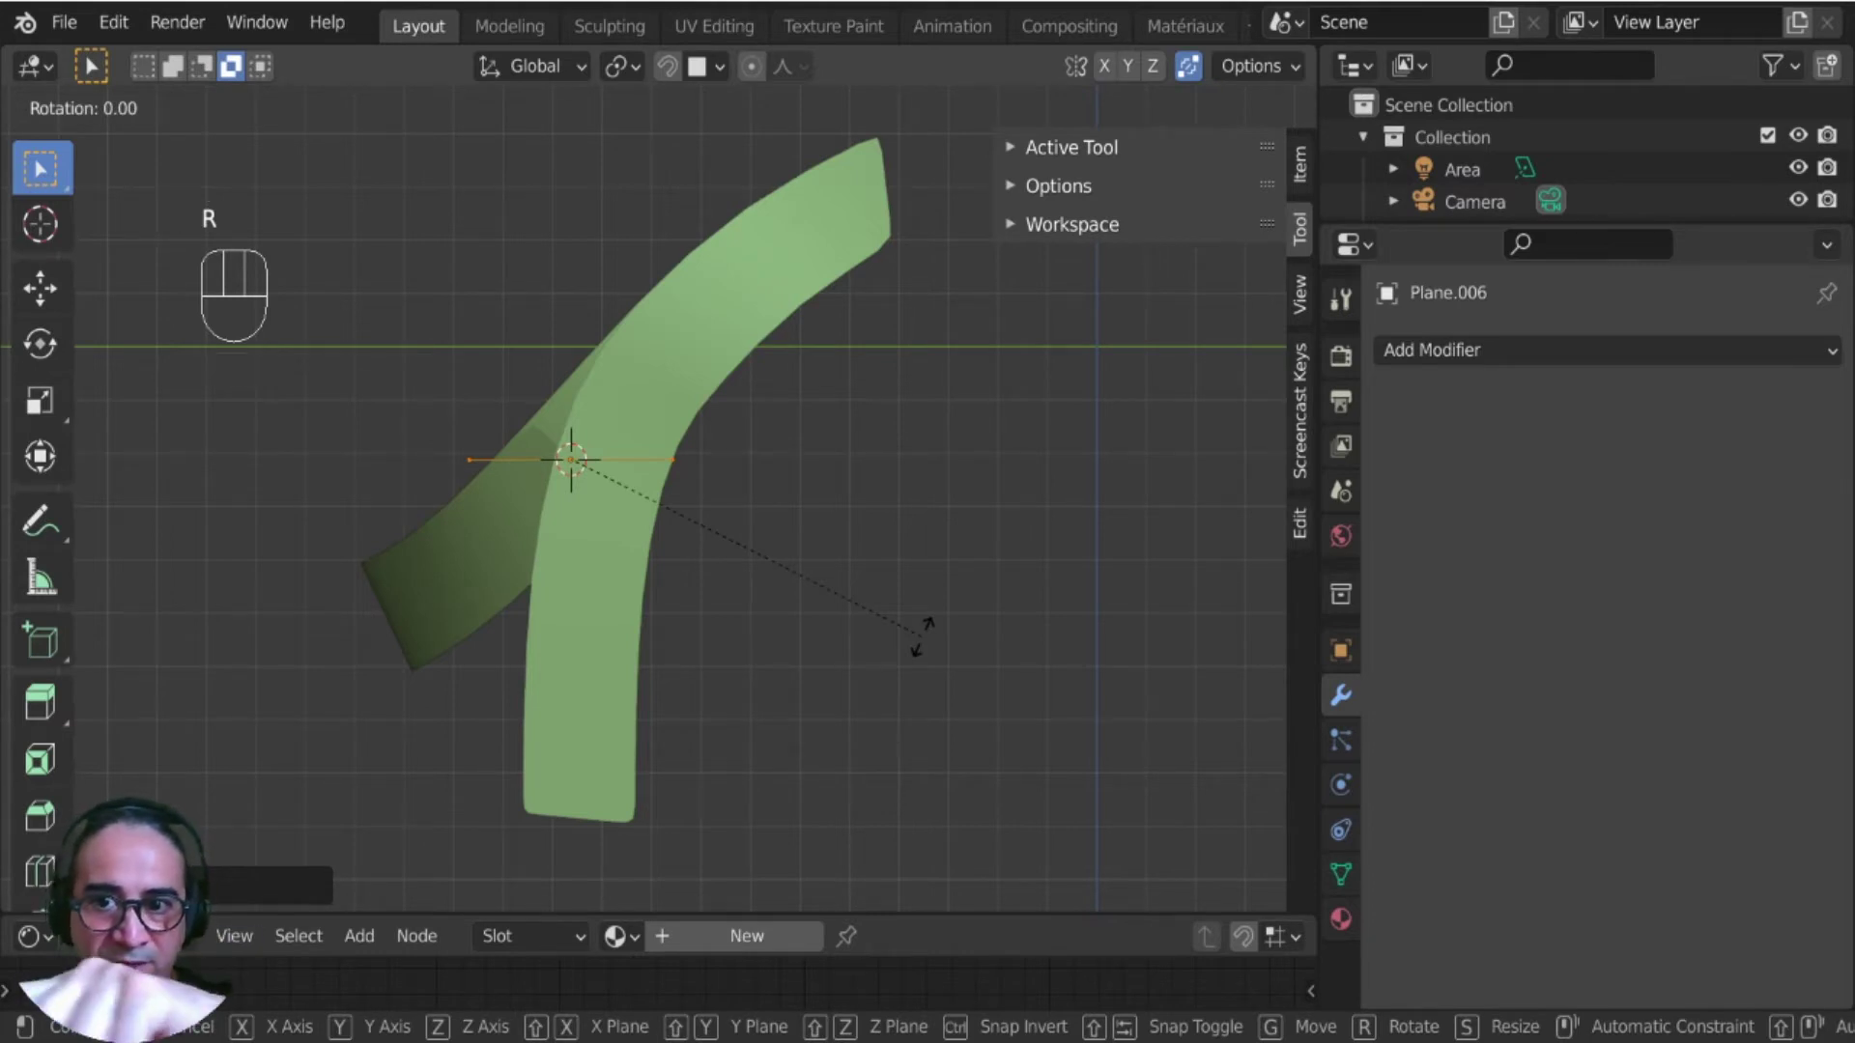
key("y")
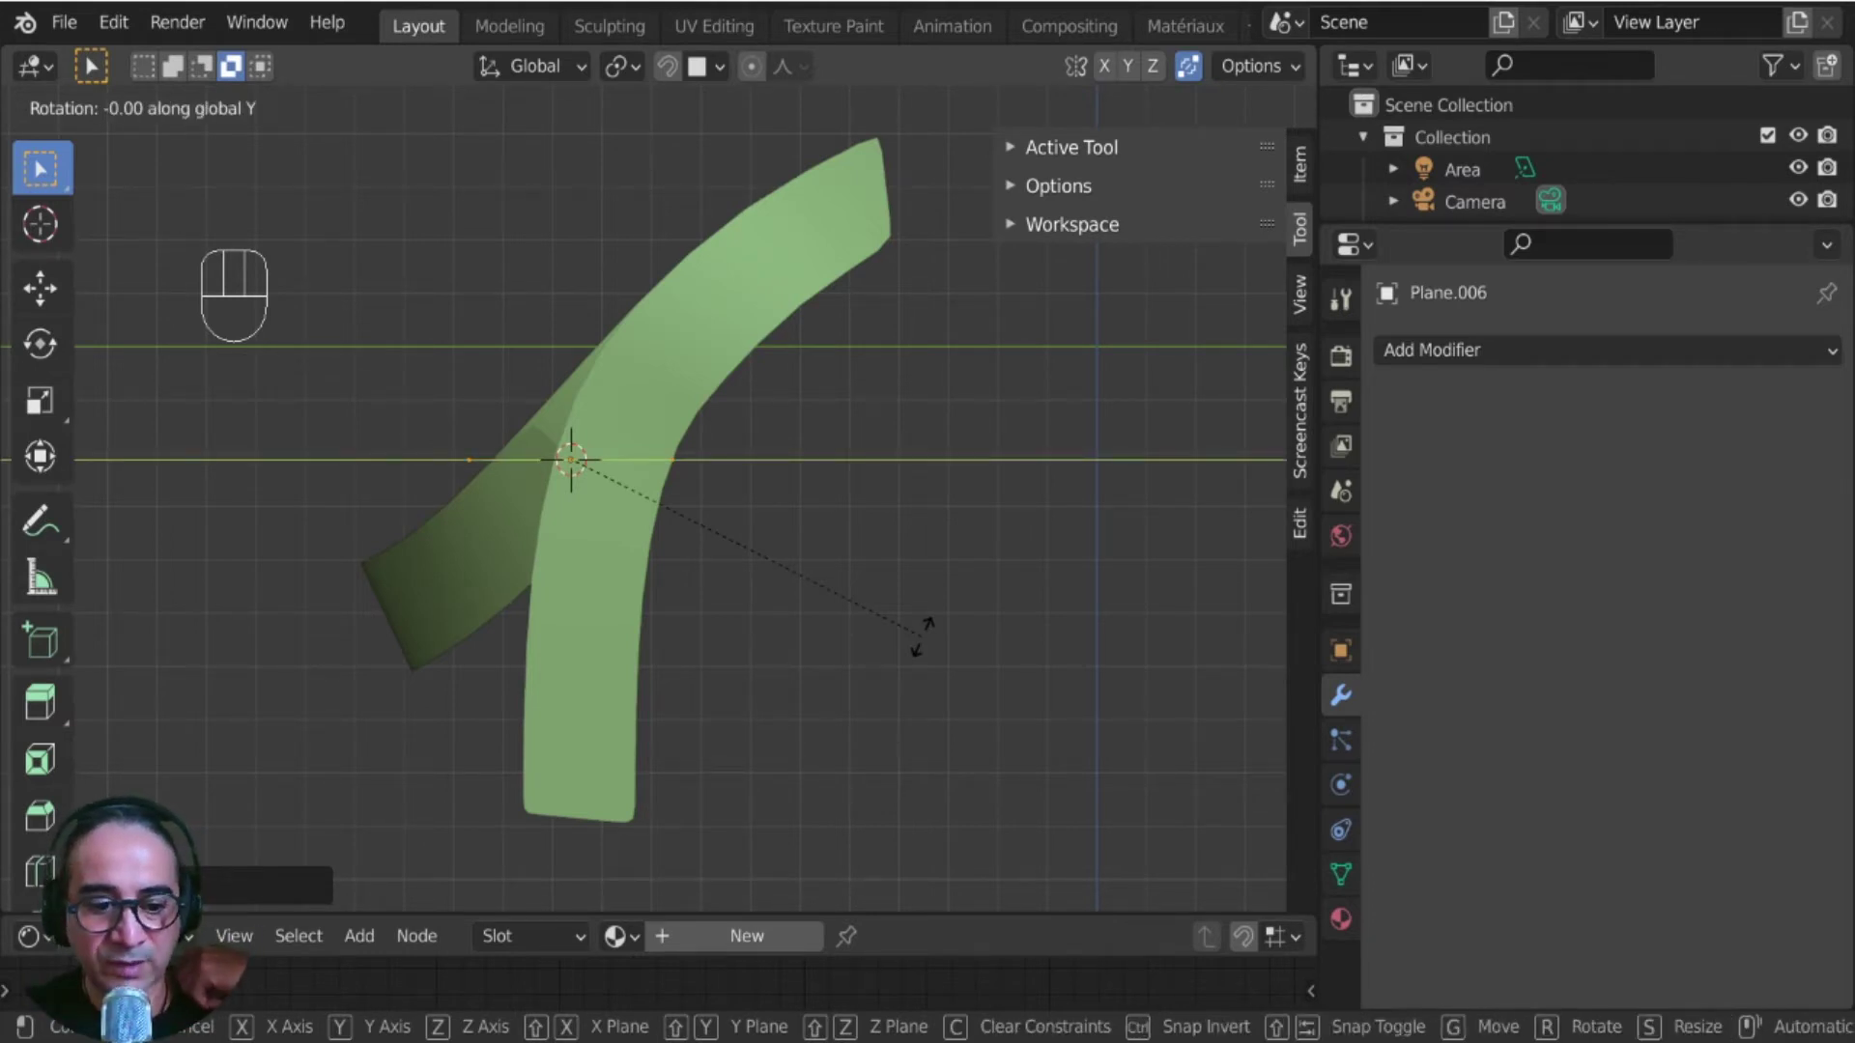
left_click(923, 636)
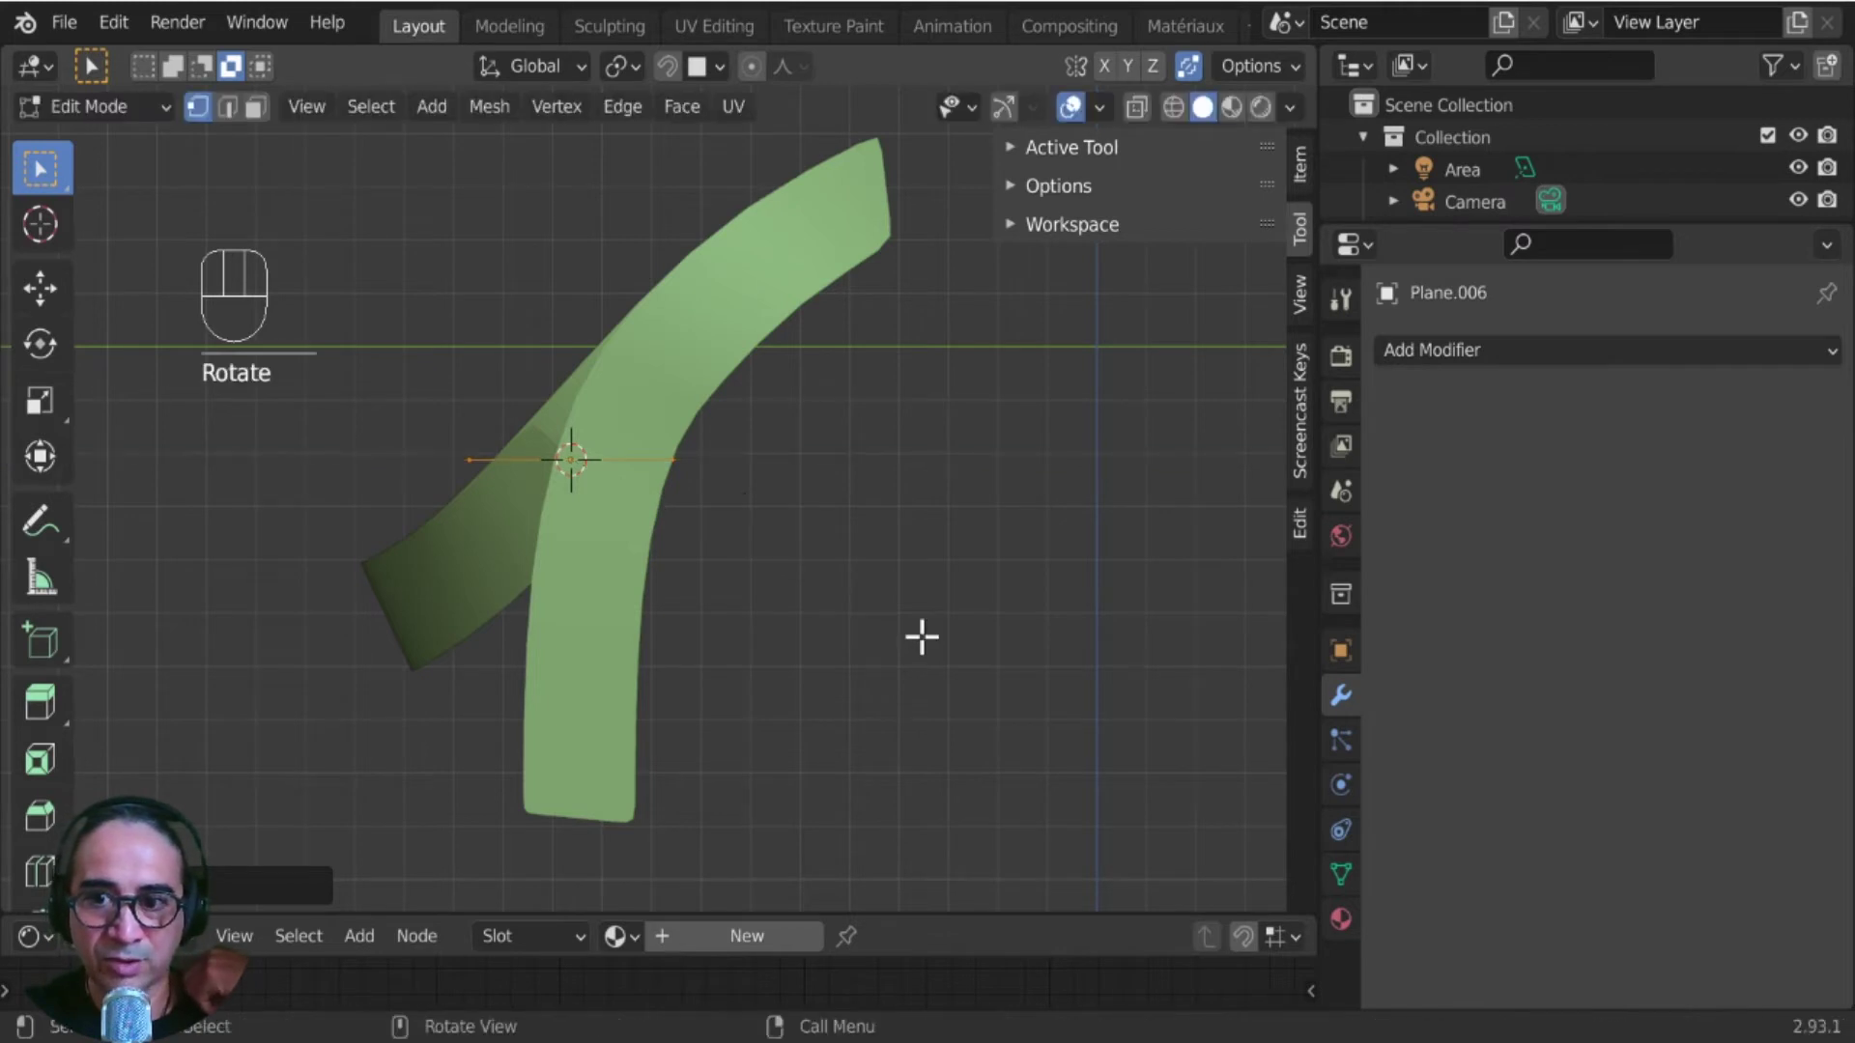
key("r")
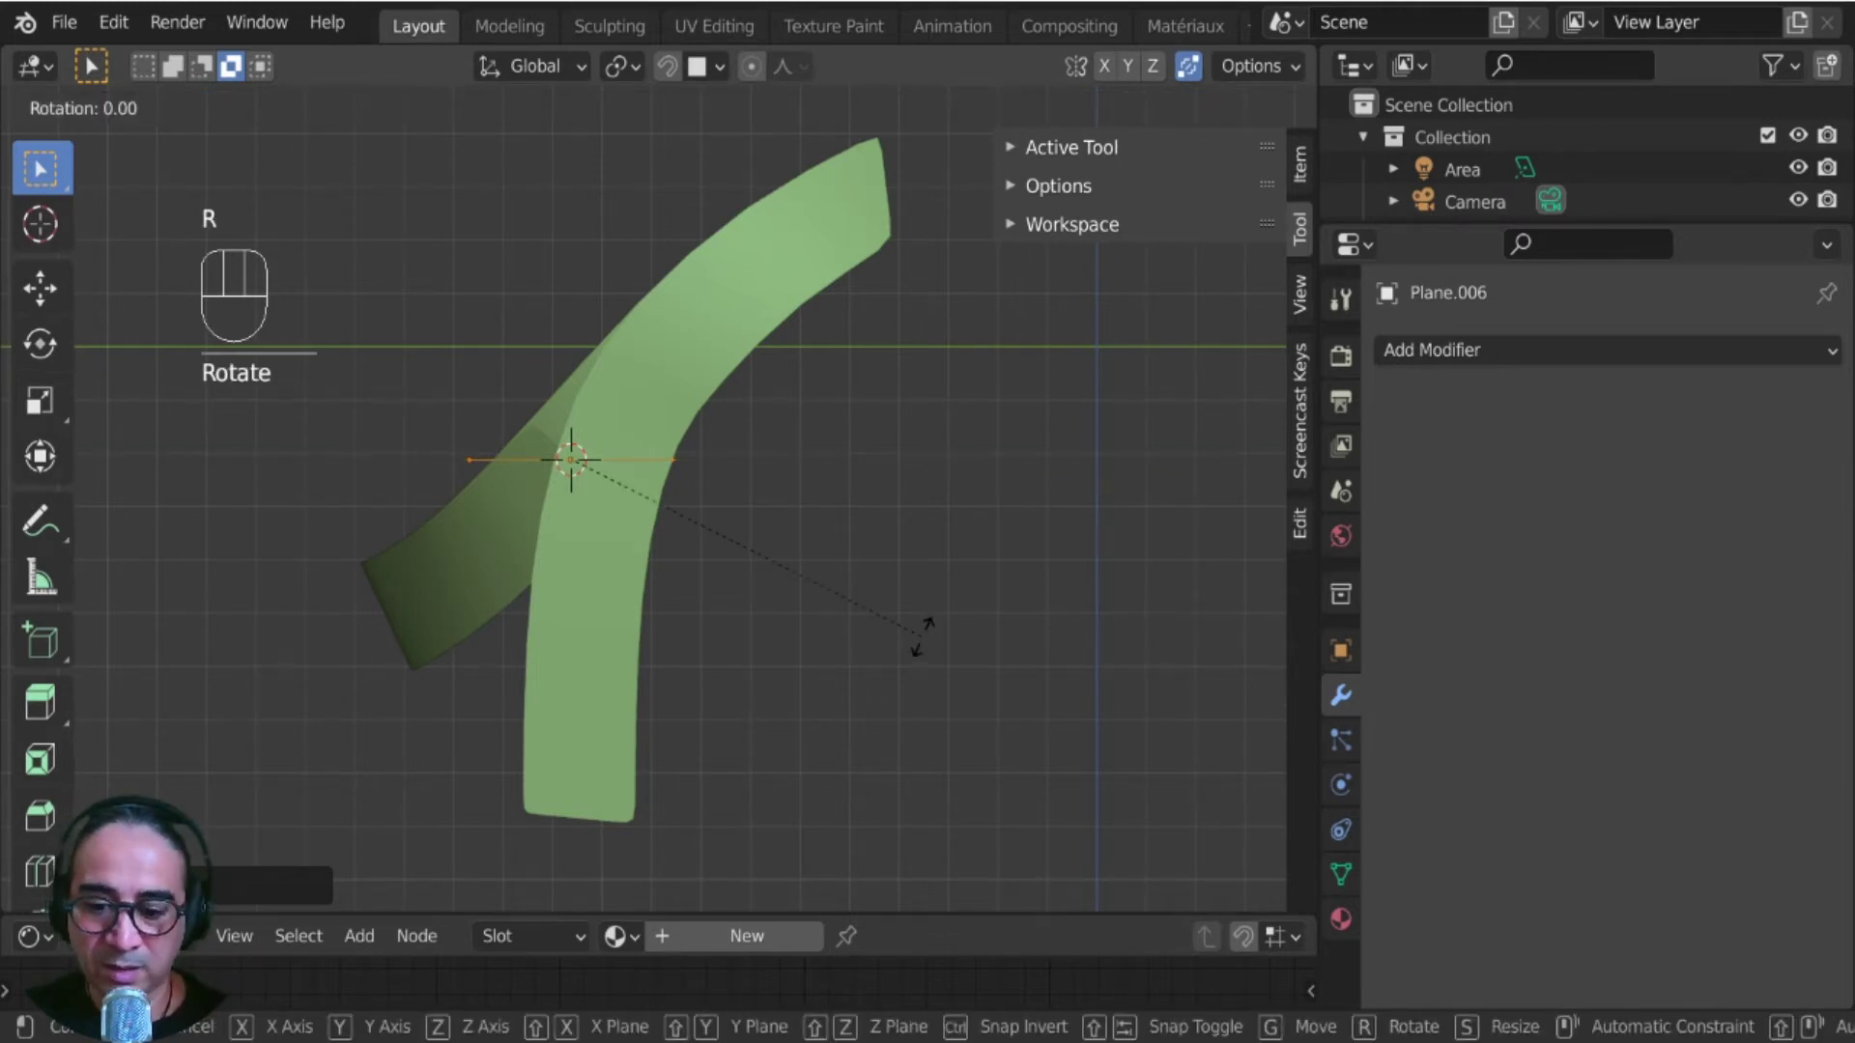
key("y")
left_click(923, 635)
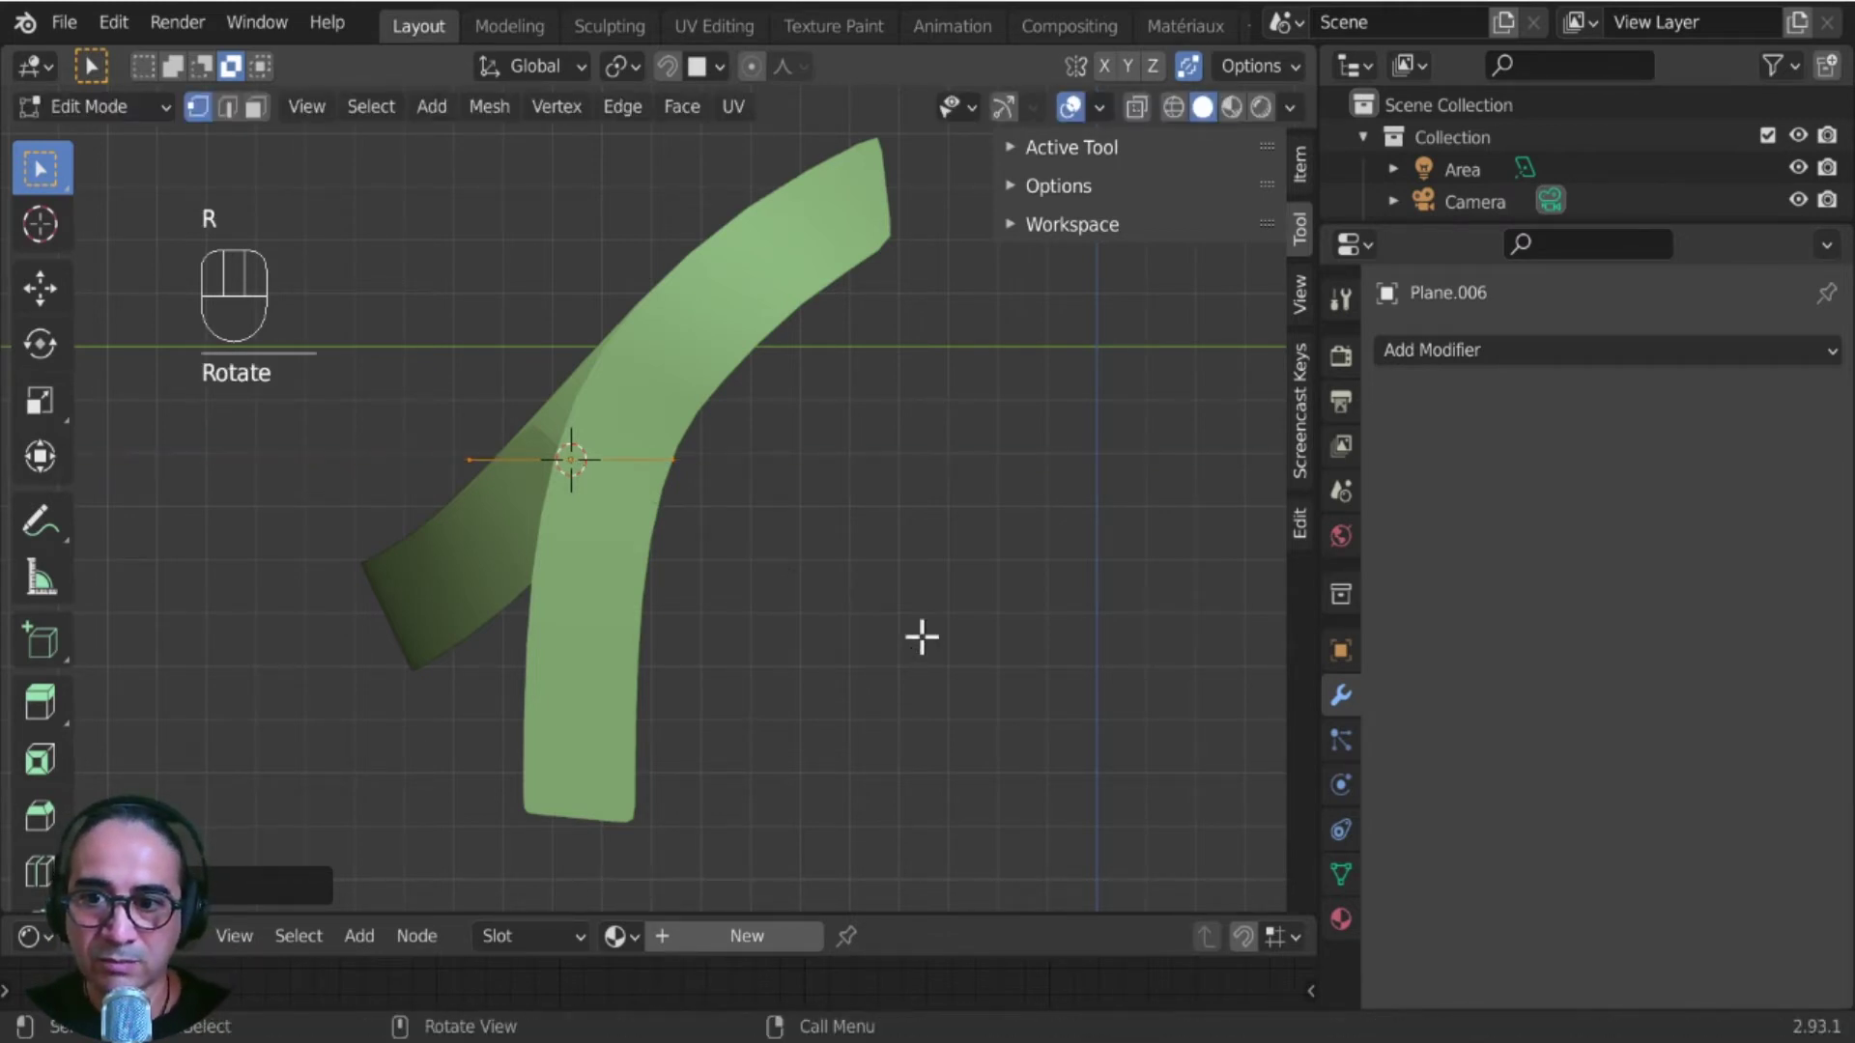
- Rotate the plane 90 degrees around the global Y axis so it stands upright beside the strap
middle_click_drag(692, 530, 866, 590)
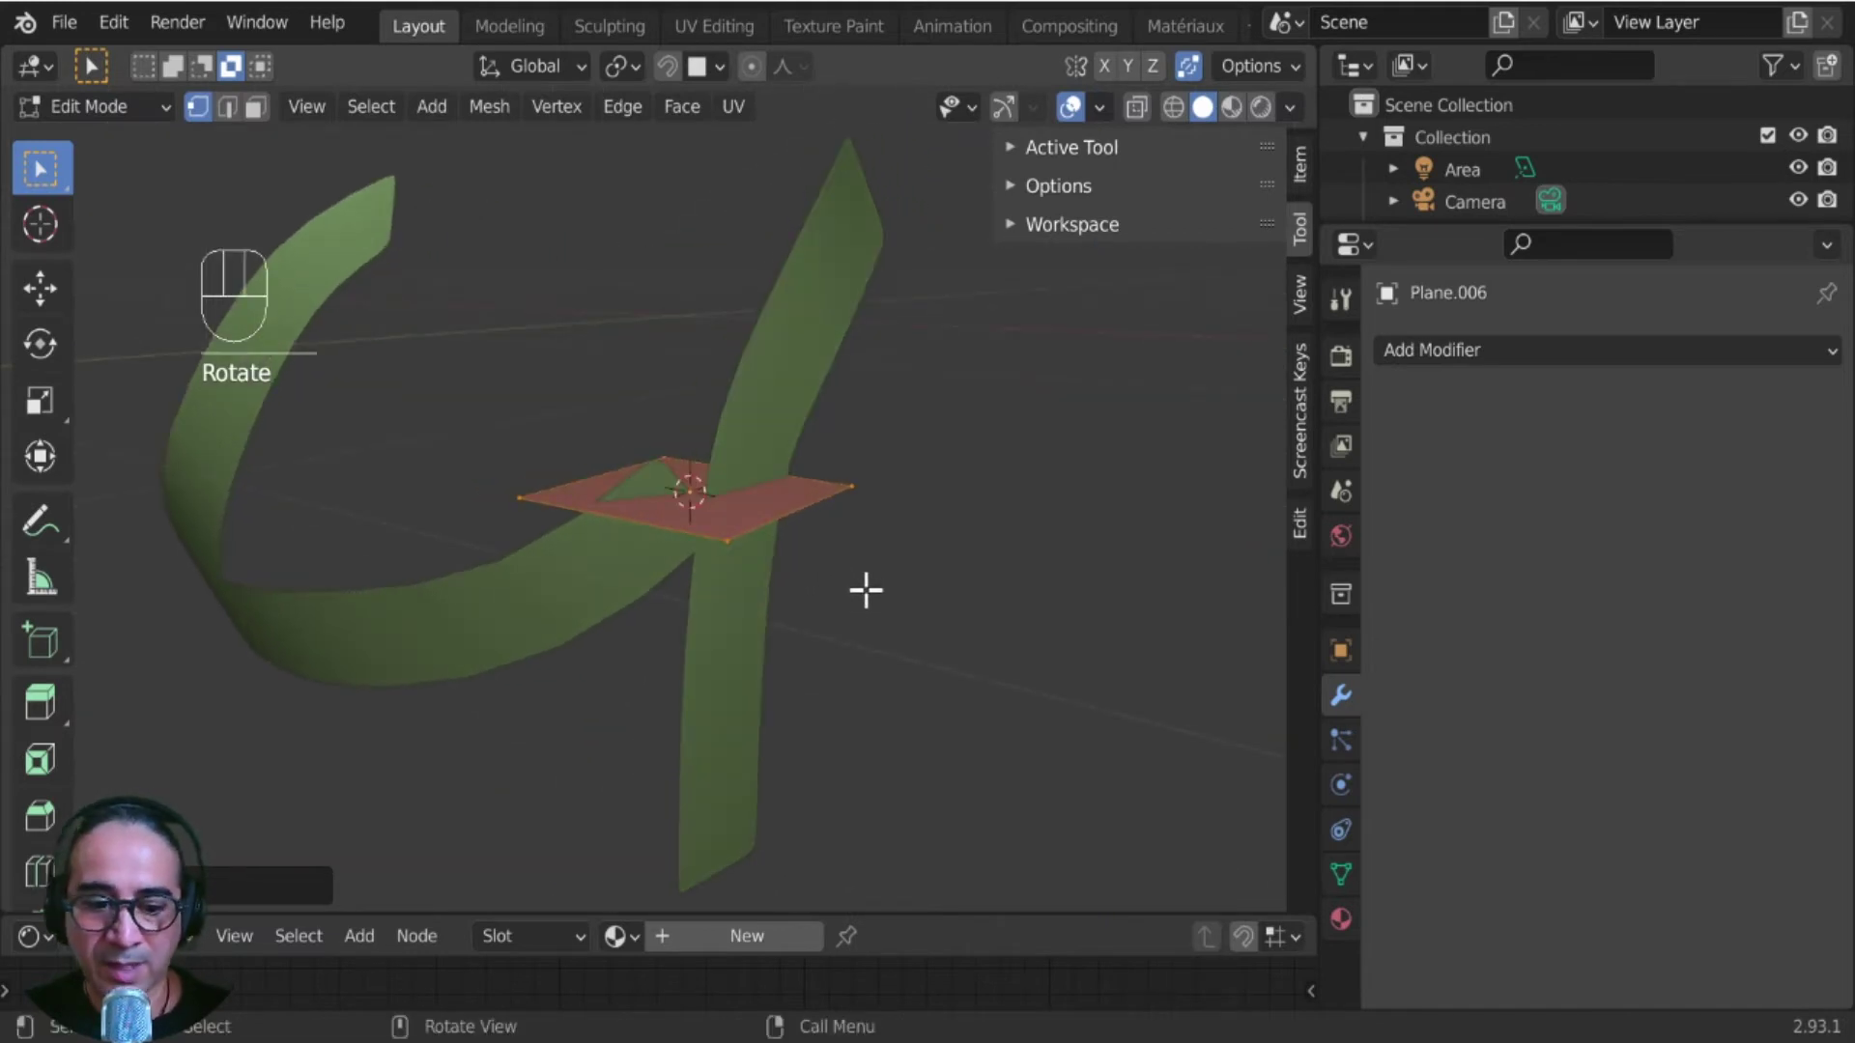
key("r")
key("y")
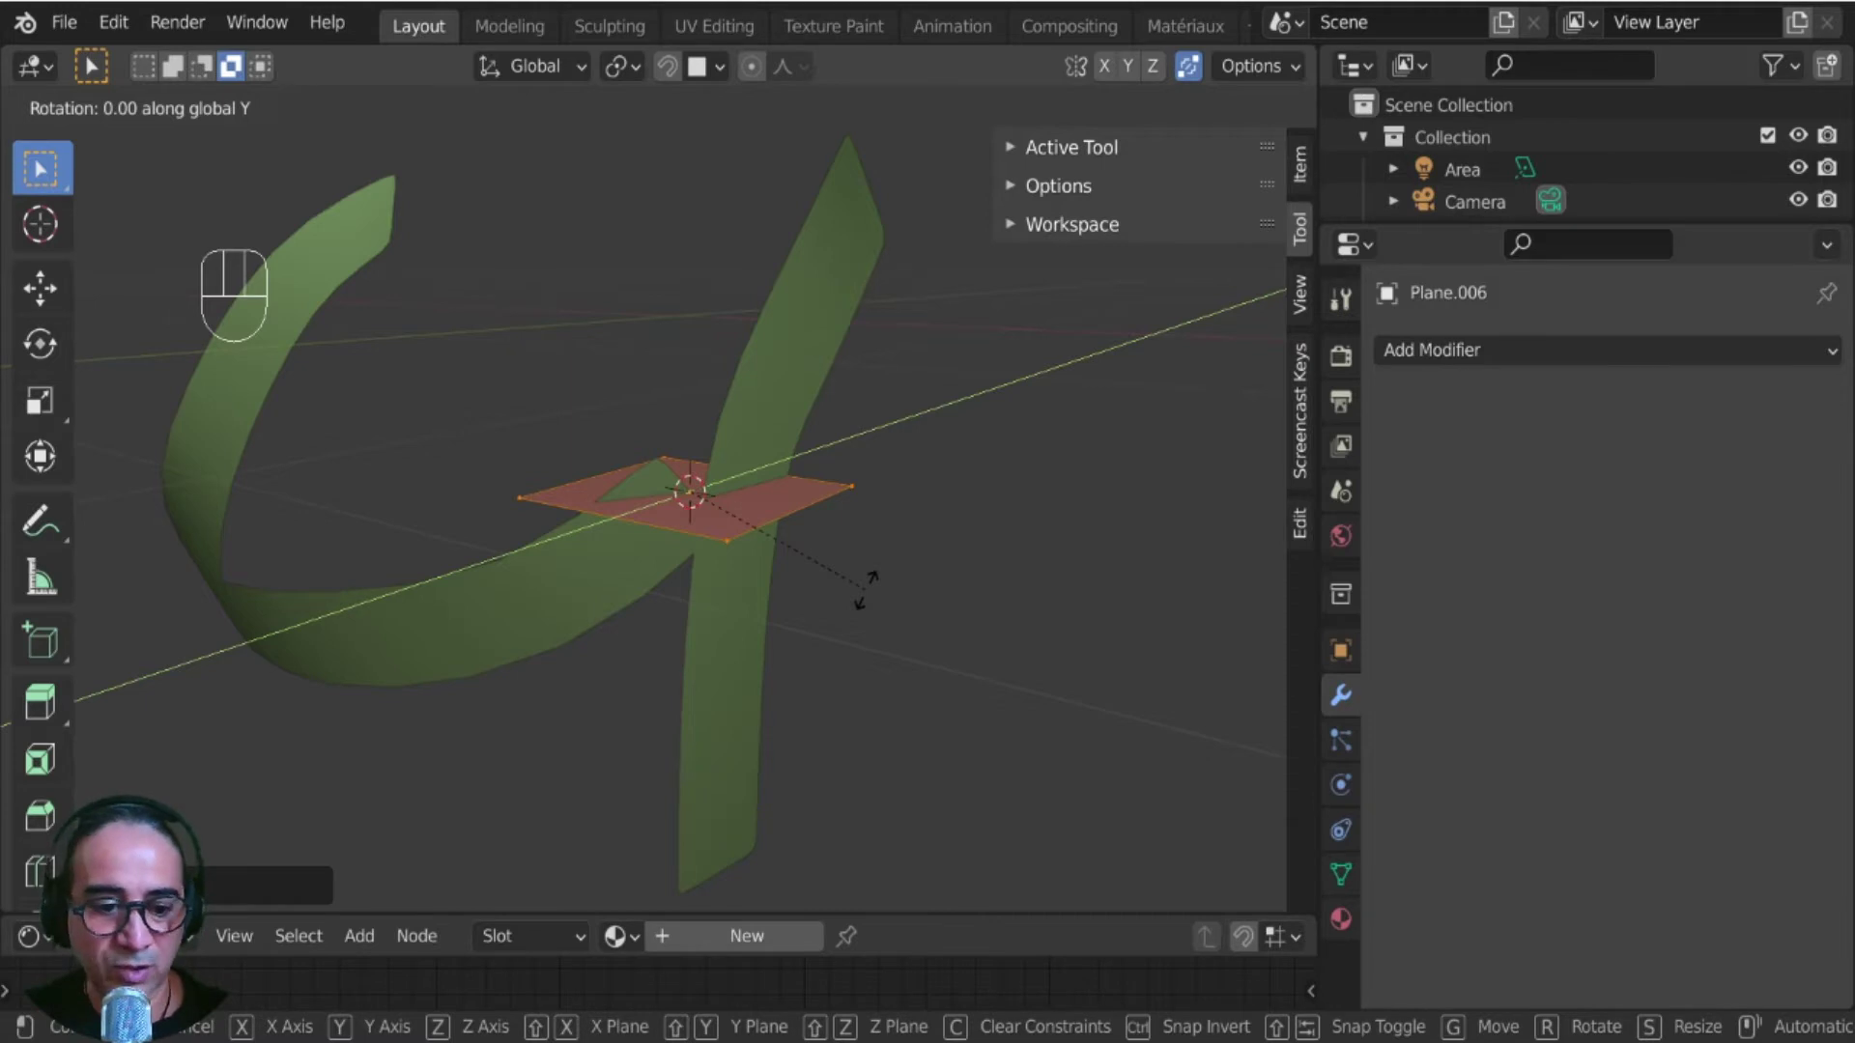
type("90")
left_click(867, 589)
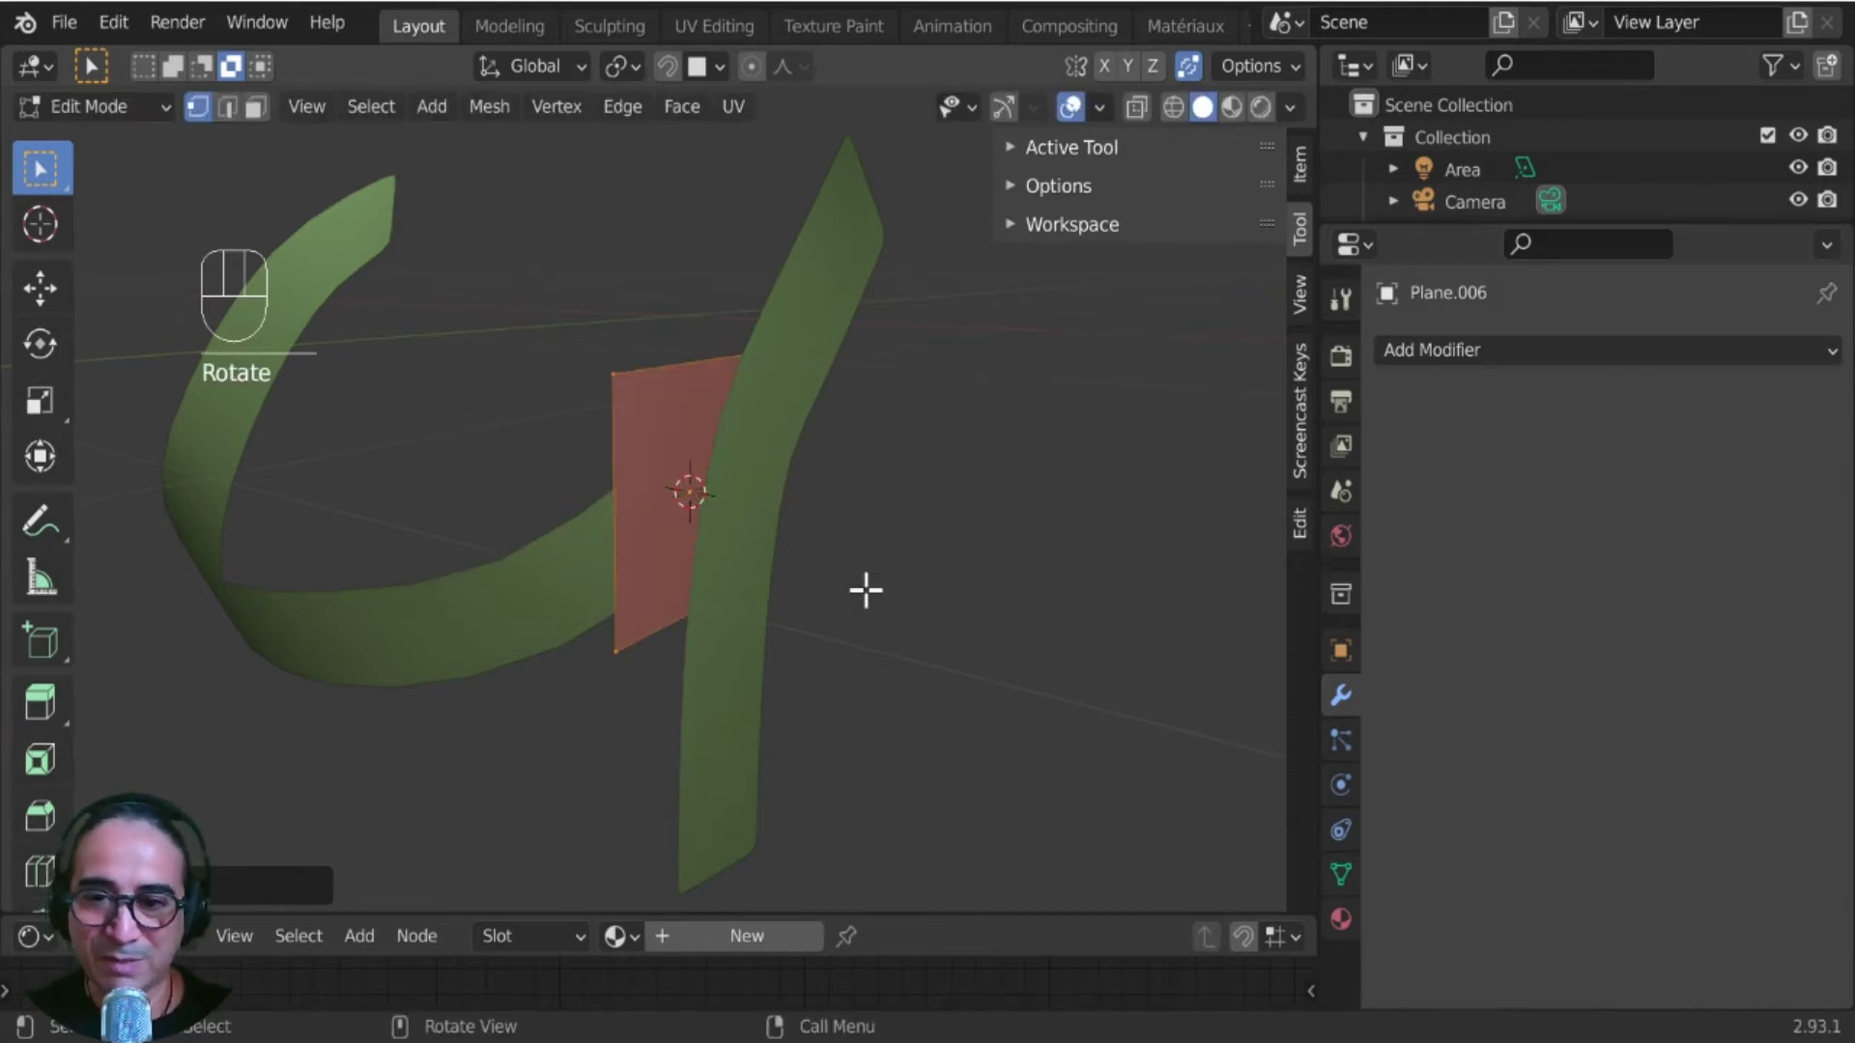
- In the right orthographic view, shrink the plane, tilt it towards the strap's slope and move it up over the strap's bend
key("KP_3")
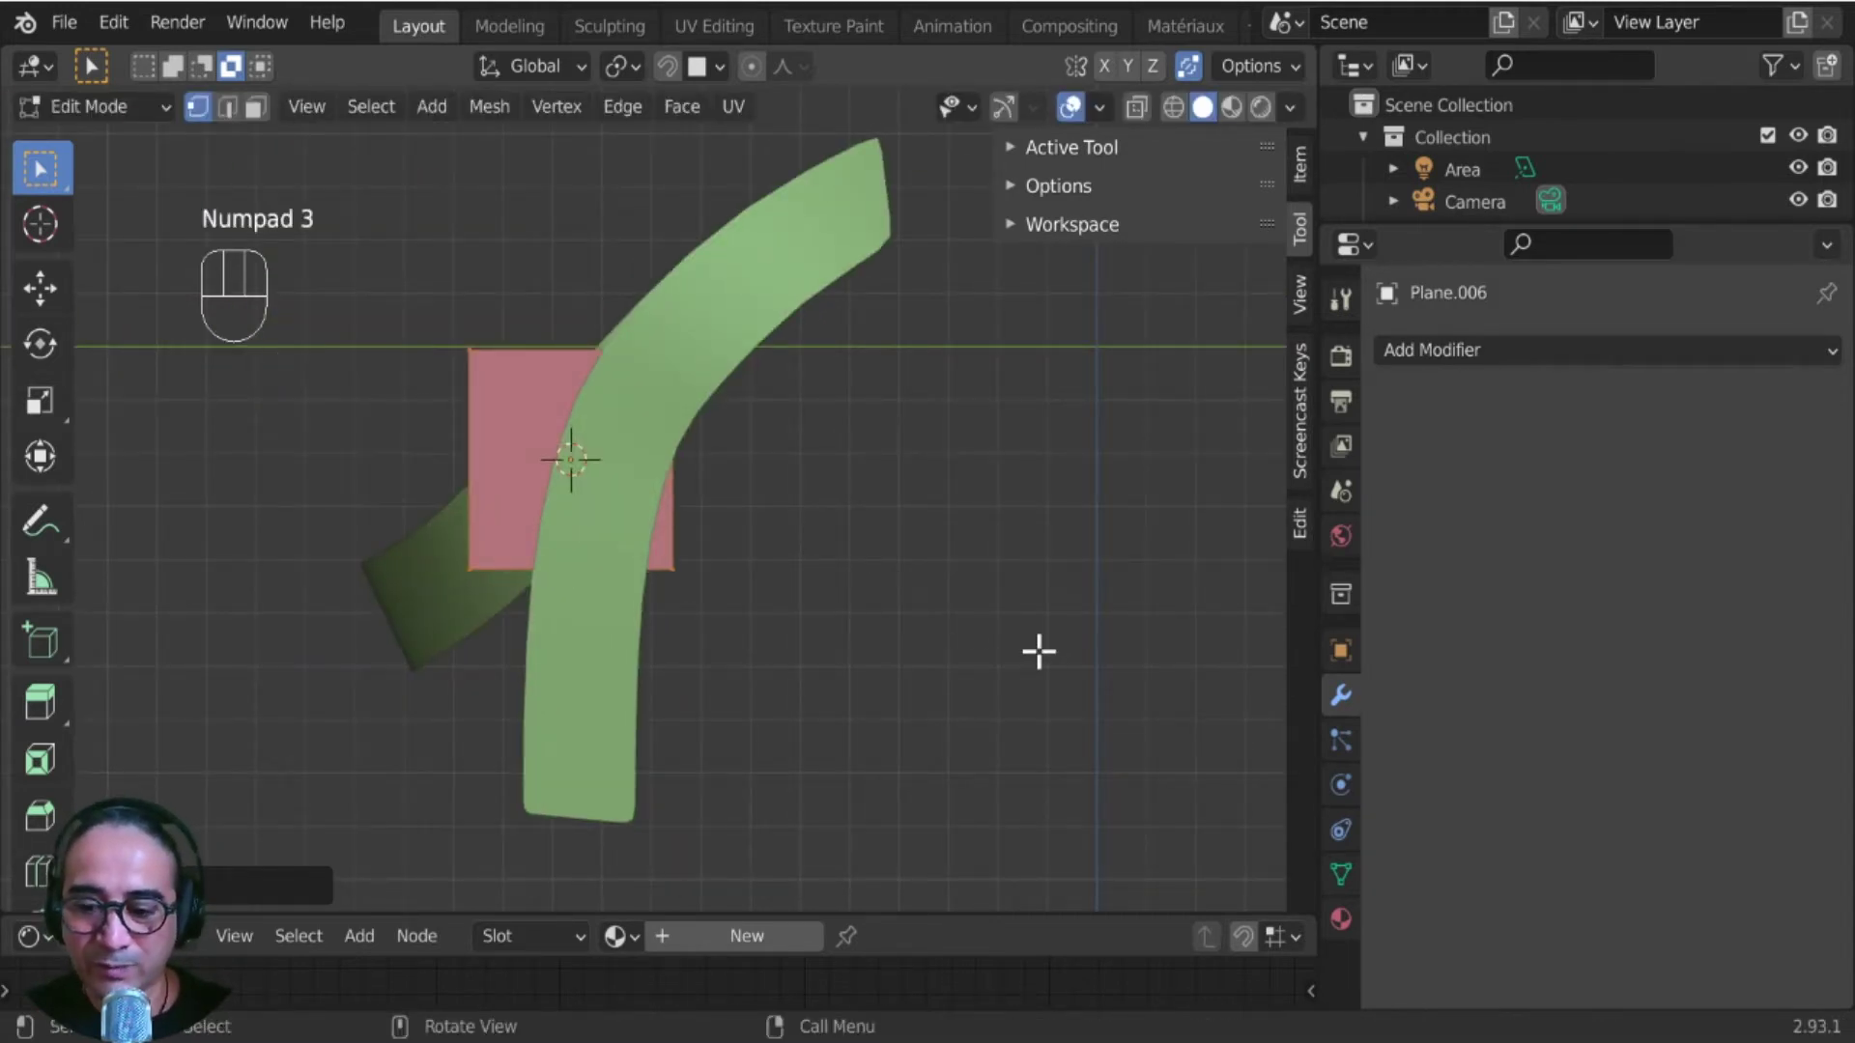
key("s")
left_click(821, 607)
key("r")
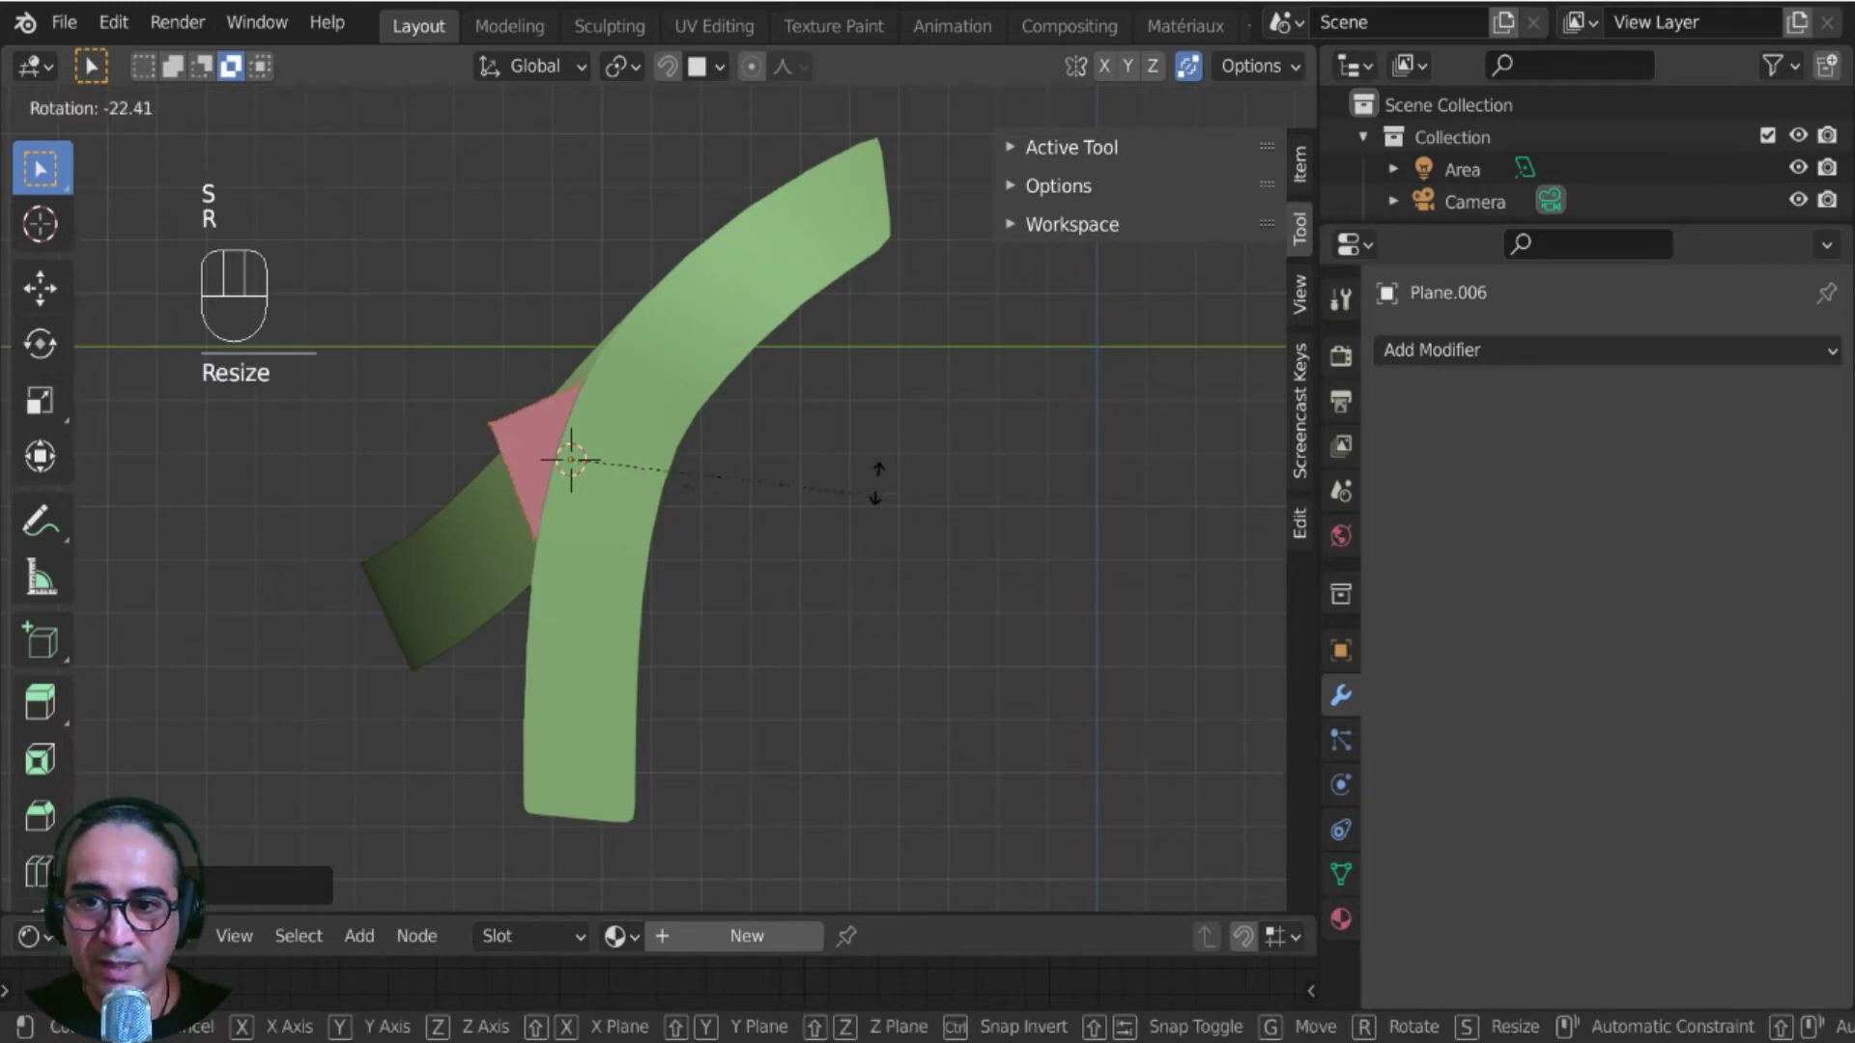
left_click(875, 420)
key("g")
left_click(740, 490)
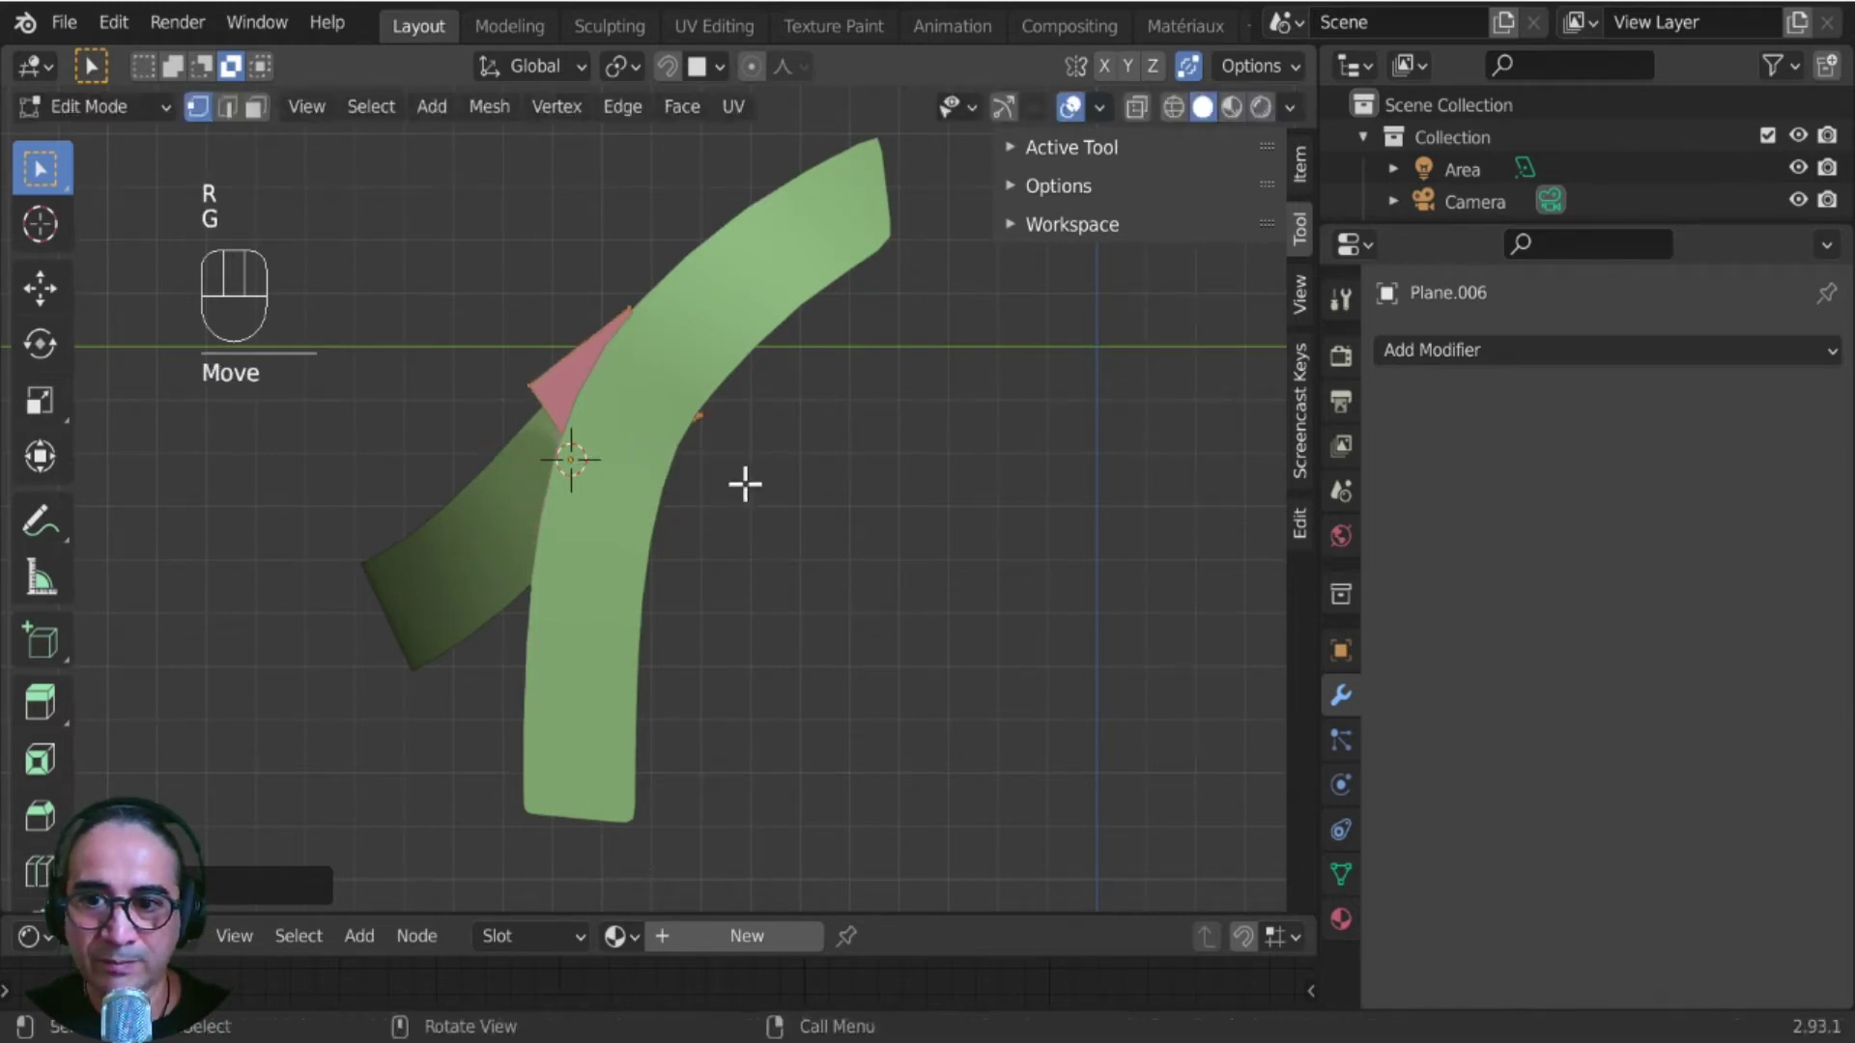
- Fine-tune the plane's tilt and position to align with the end of the rear band, and return to Object Mode
key("r")
left_click(785, 450)
key("g")
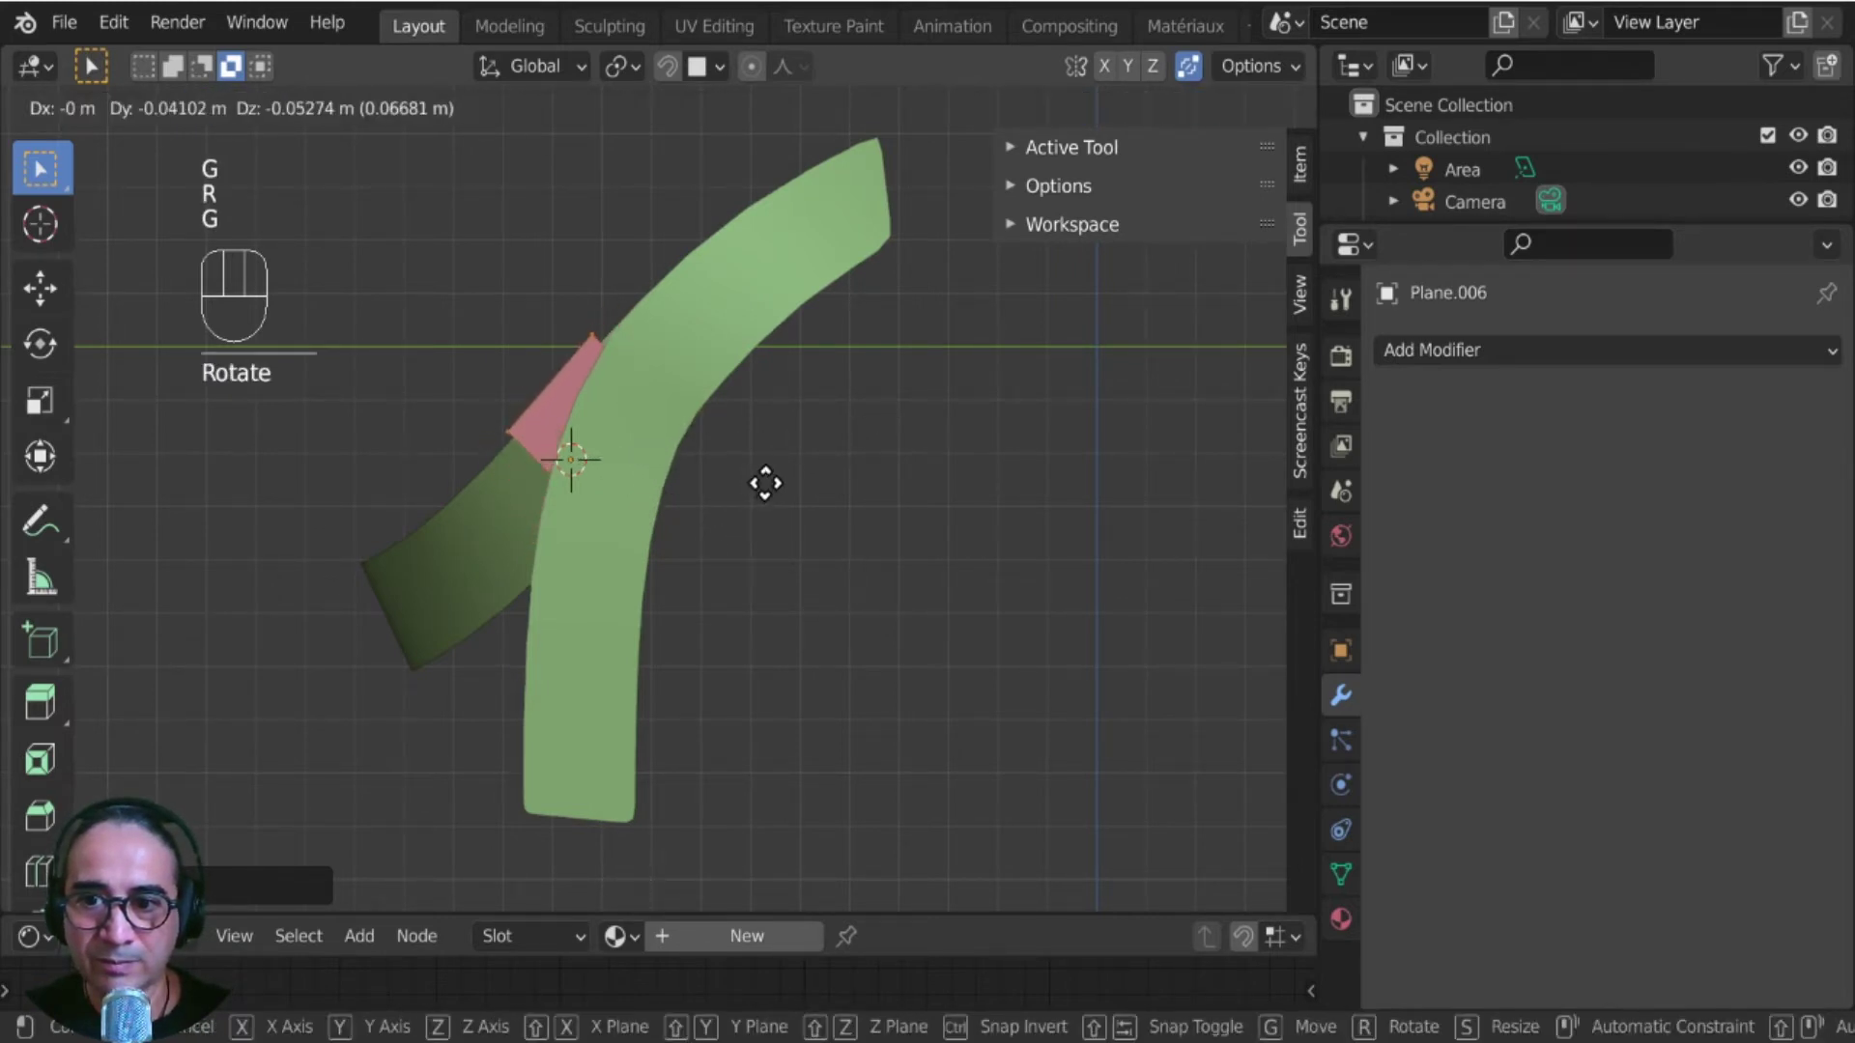
left_click(768, 476)
key("Tab")
middle_click_drag(623, 536, 678, 614)
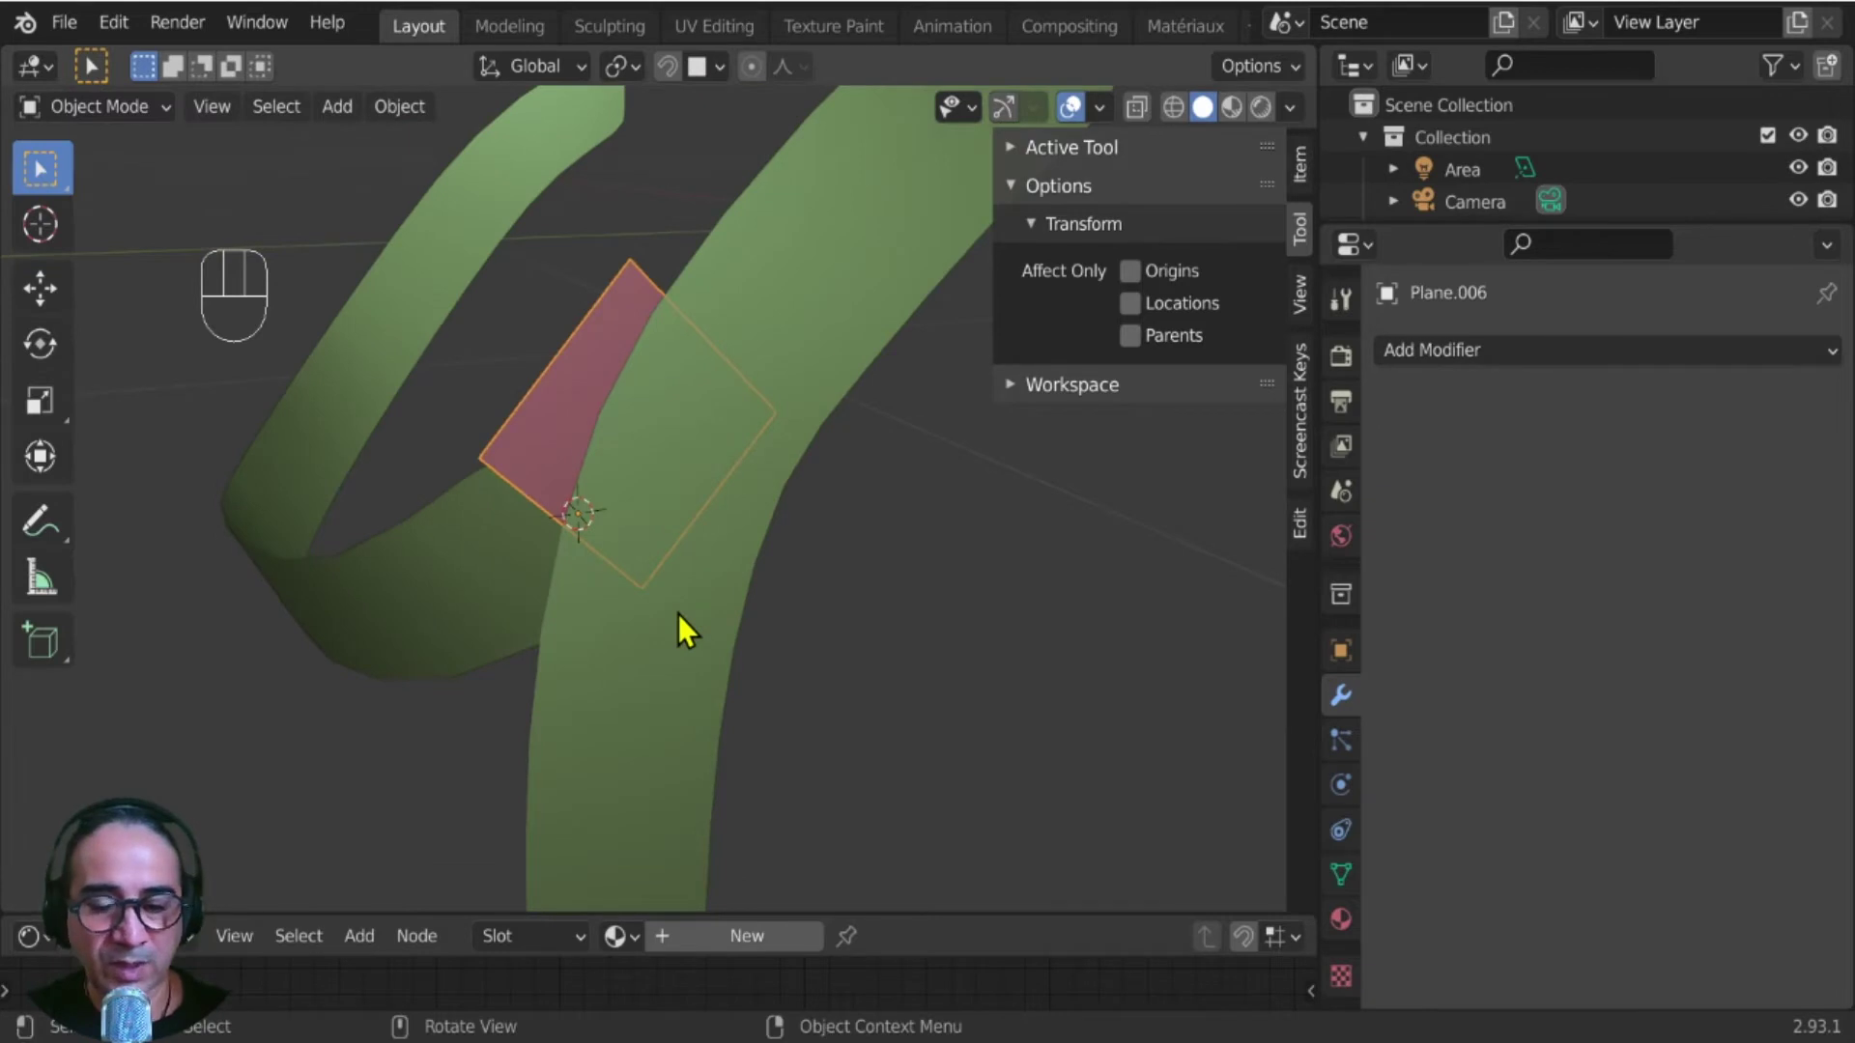
- In Edit Mode from the right view, enlarge the plane slightly and shift it so it extends past both sides of the strap
key("KP_3")
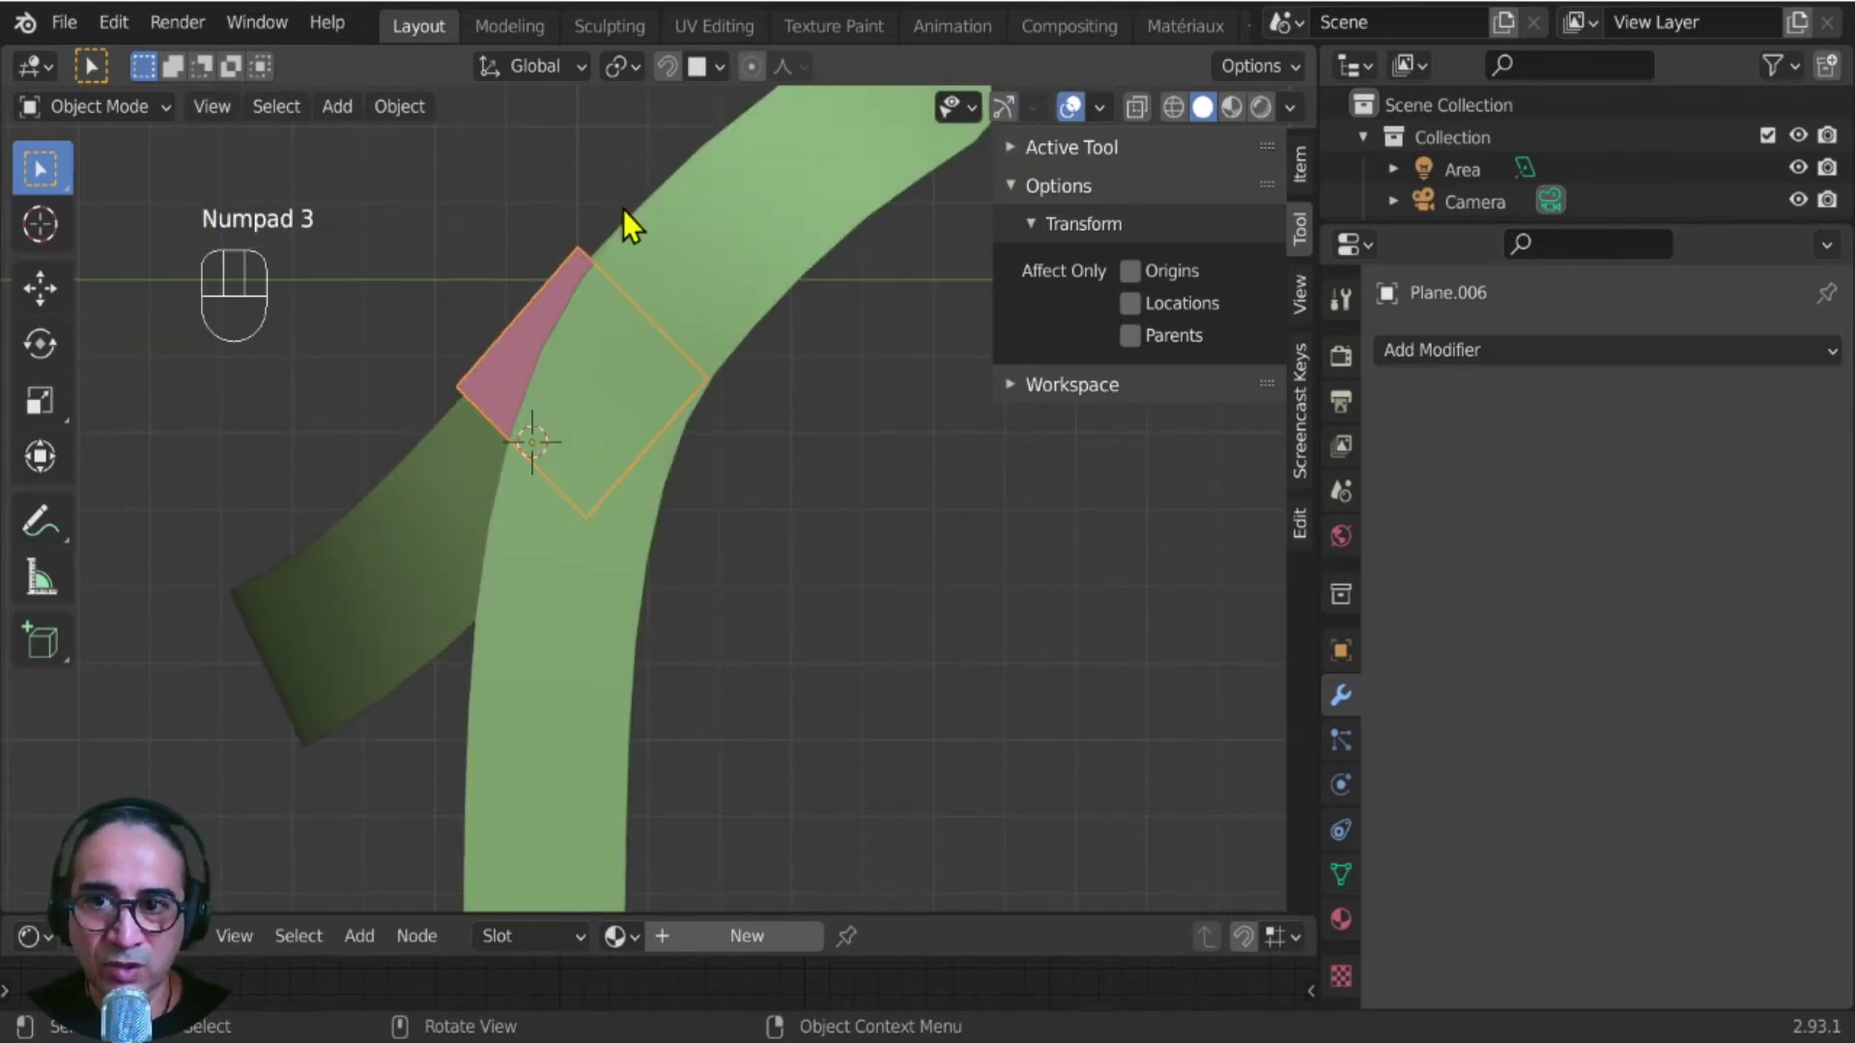
key("Tab")
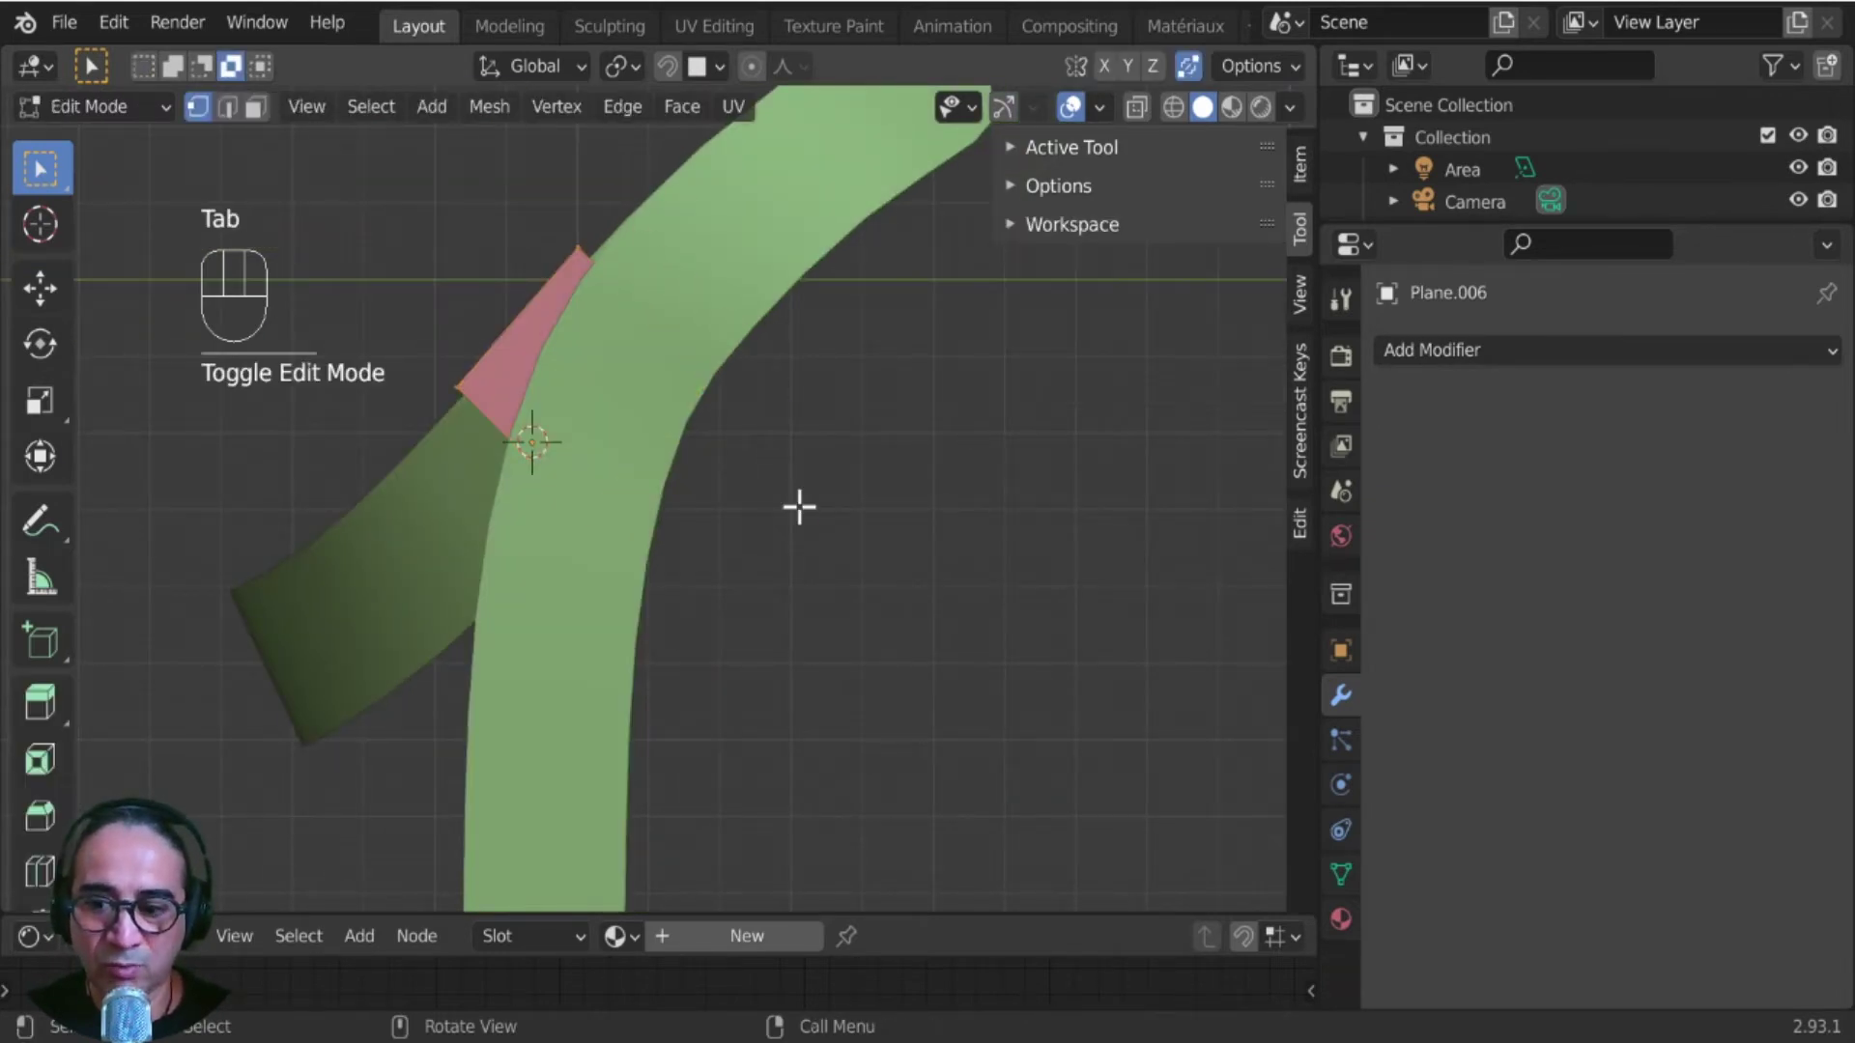
key("a")
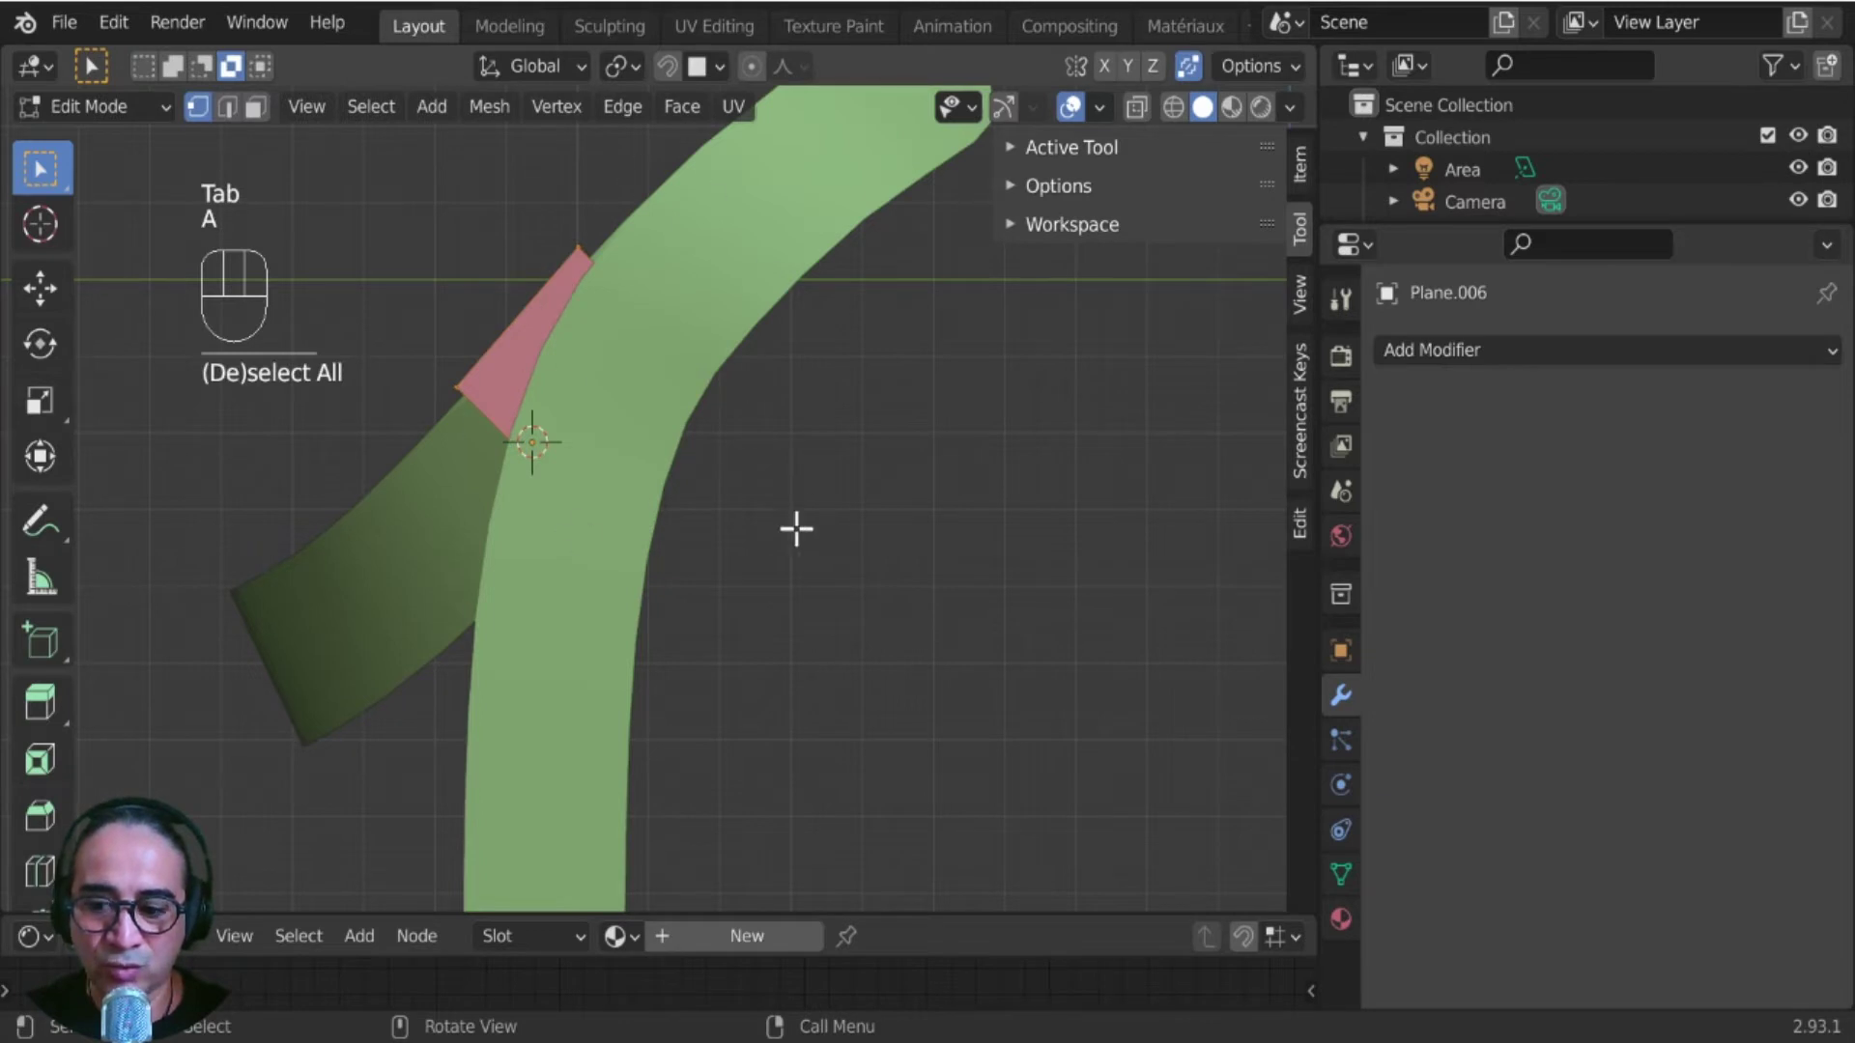
key("s")
left_click(853, 547)
key("g")
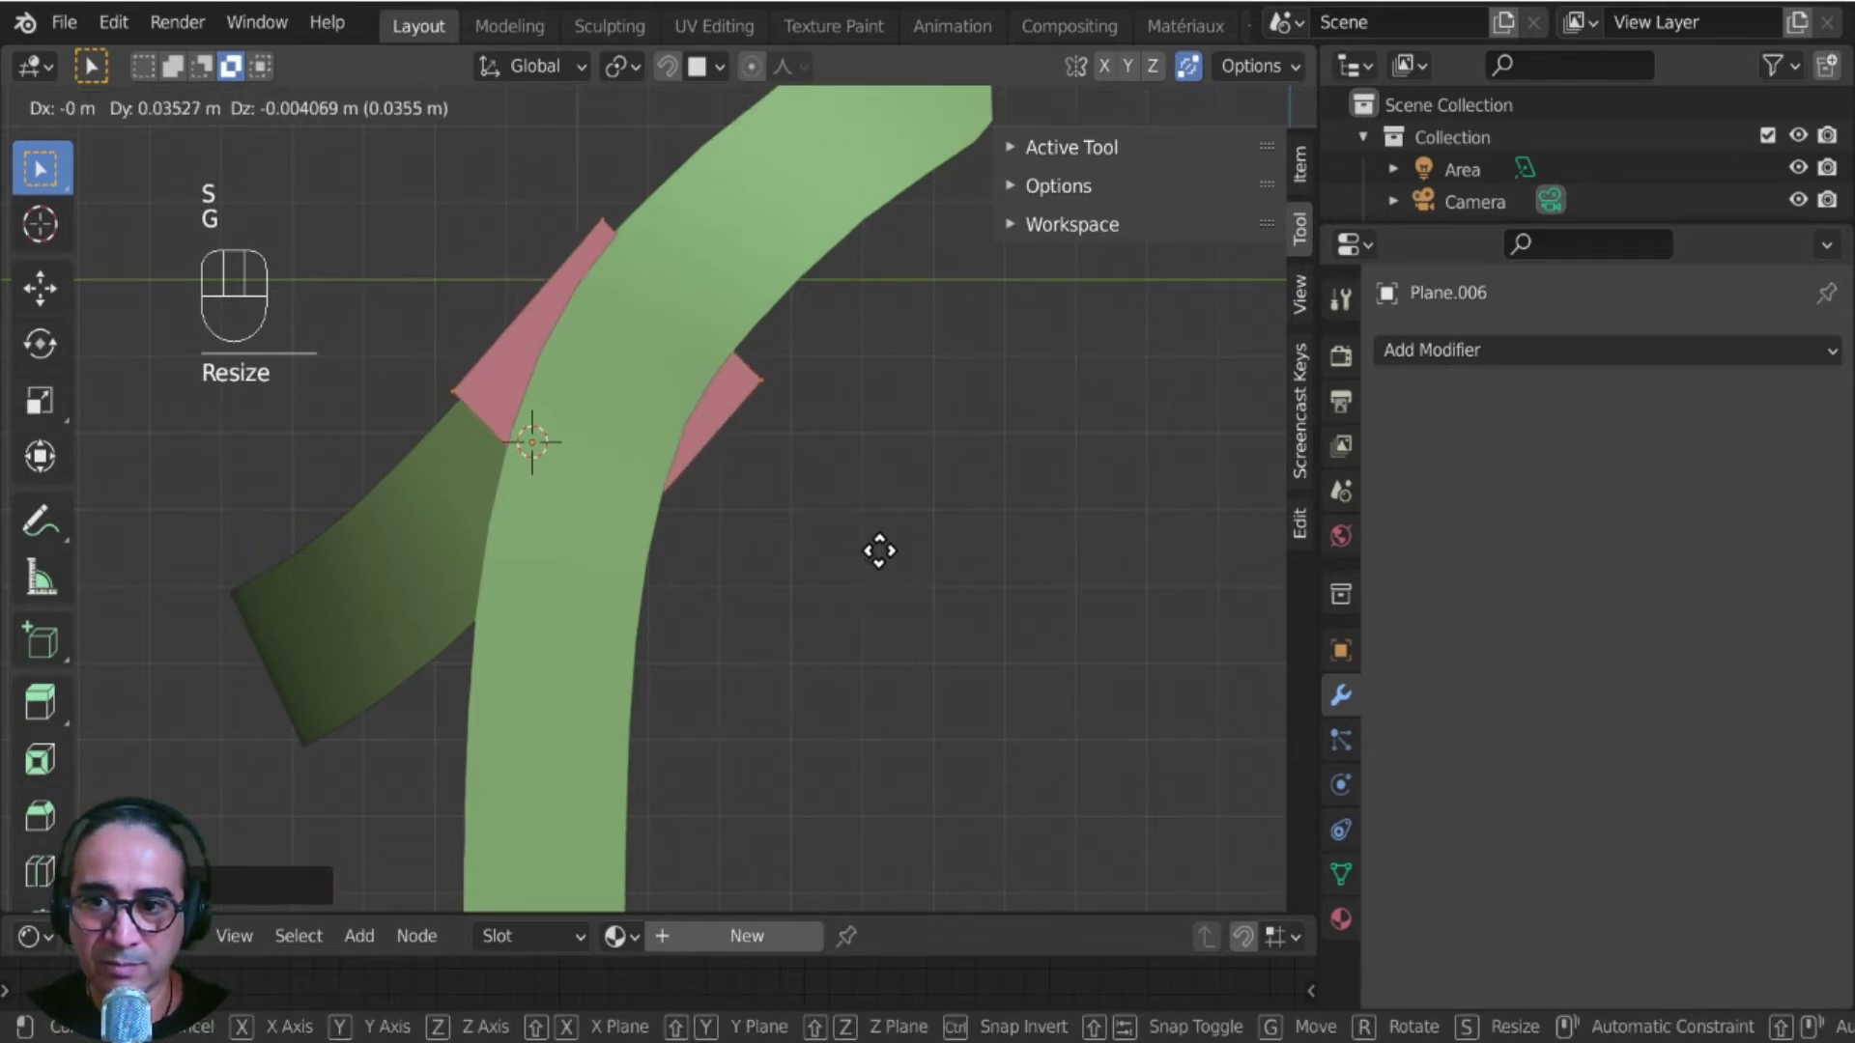
left_click(869, 547)
middle_click_drag(840, 498, 846, 643, "shift")
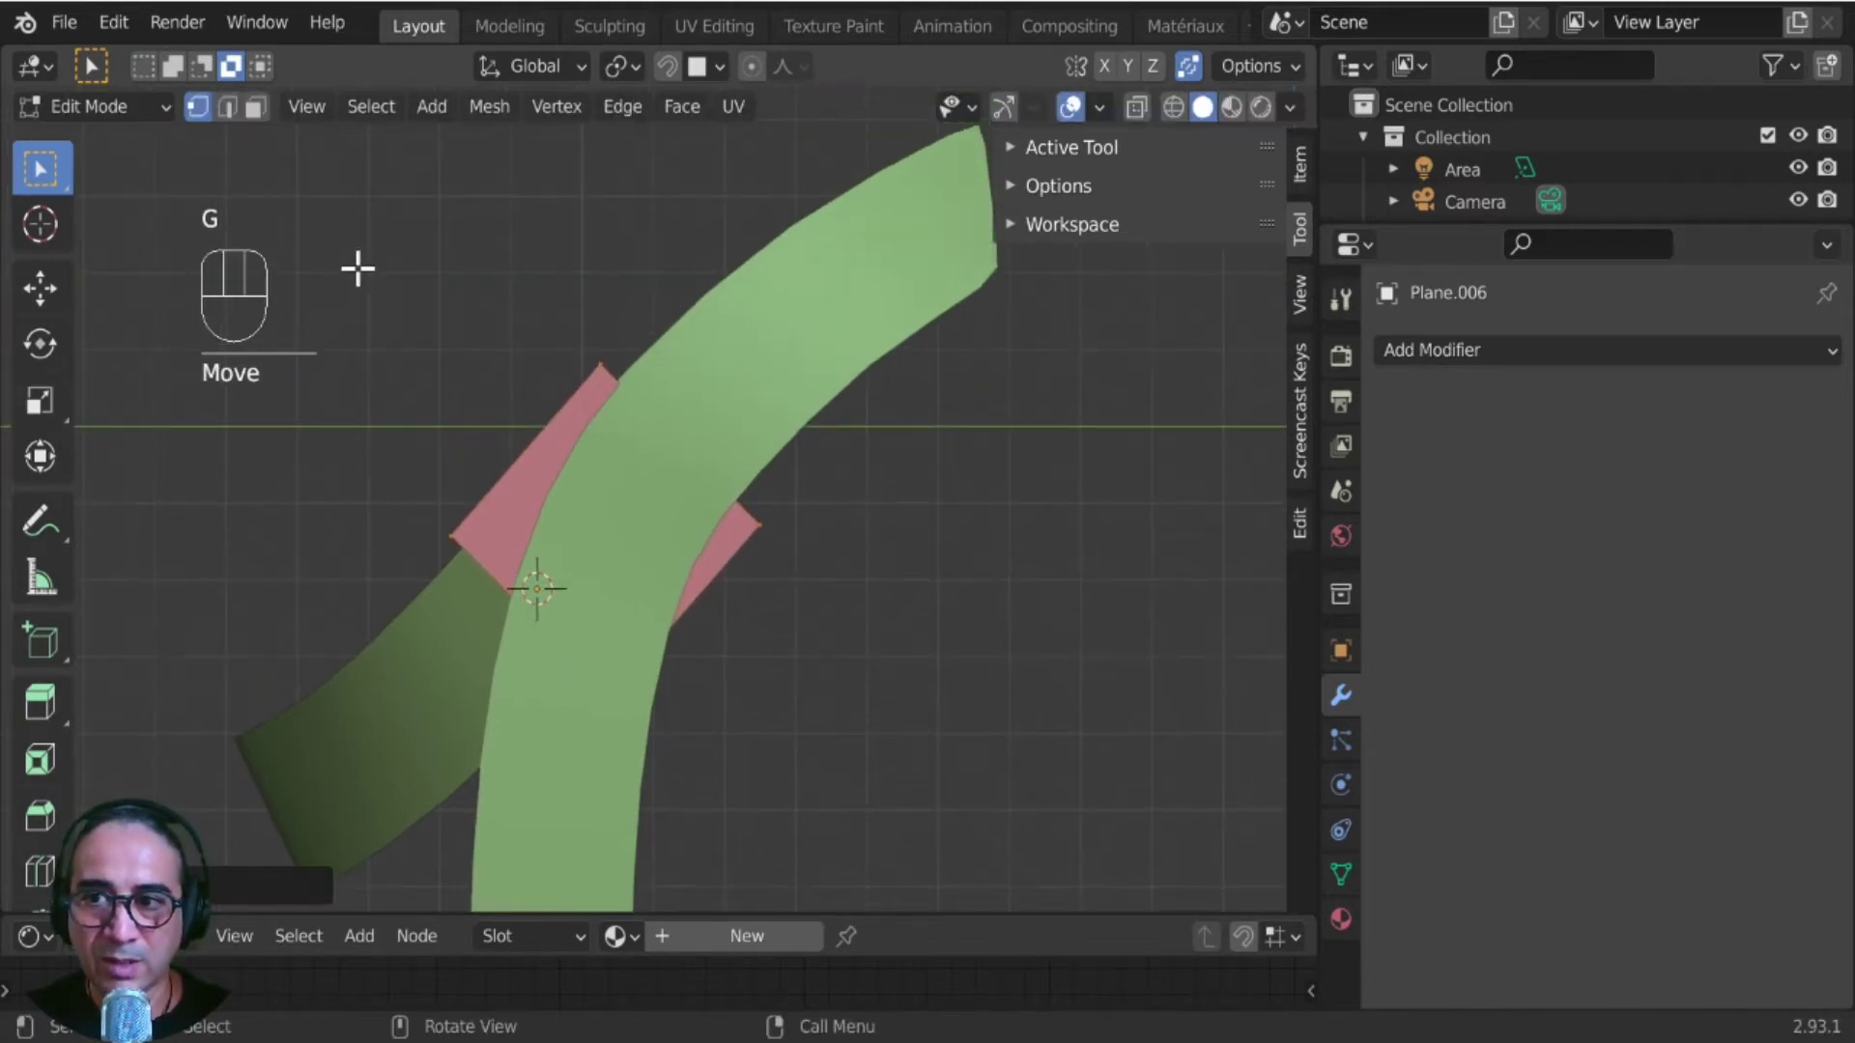
- With X-ray on and edge selection active, move the plane's upper edge up along the strap to lengthen the plane into a rectangle
left_click(234, 112)
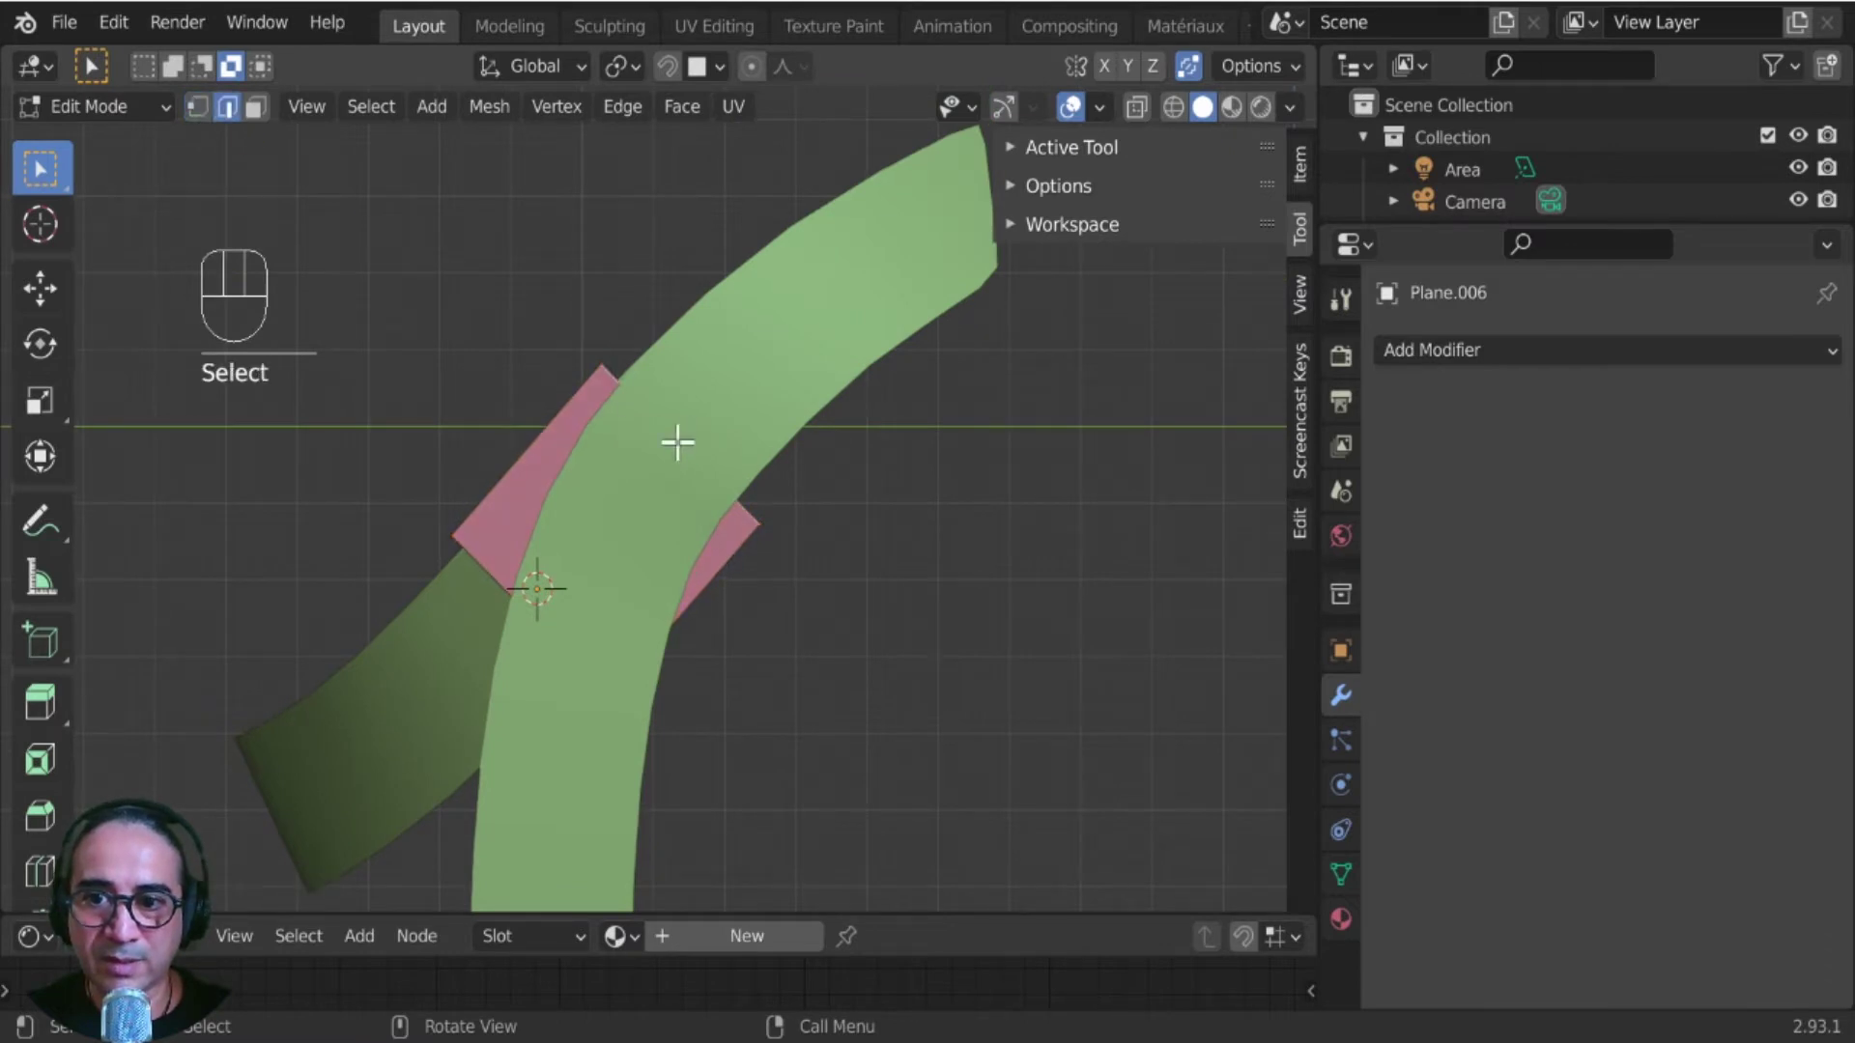
left_click(1136, 106)
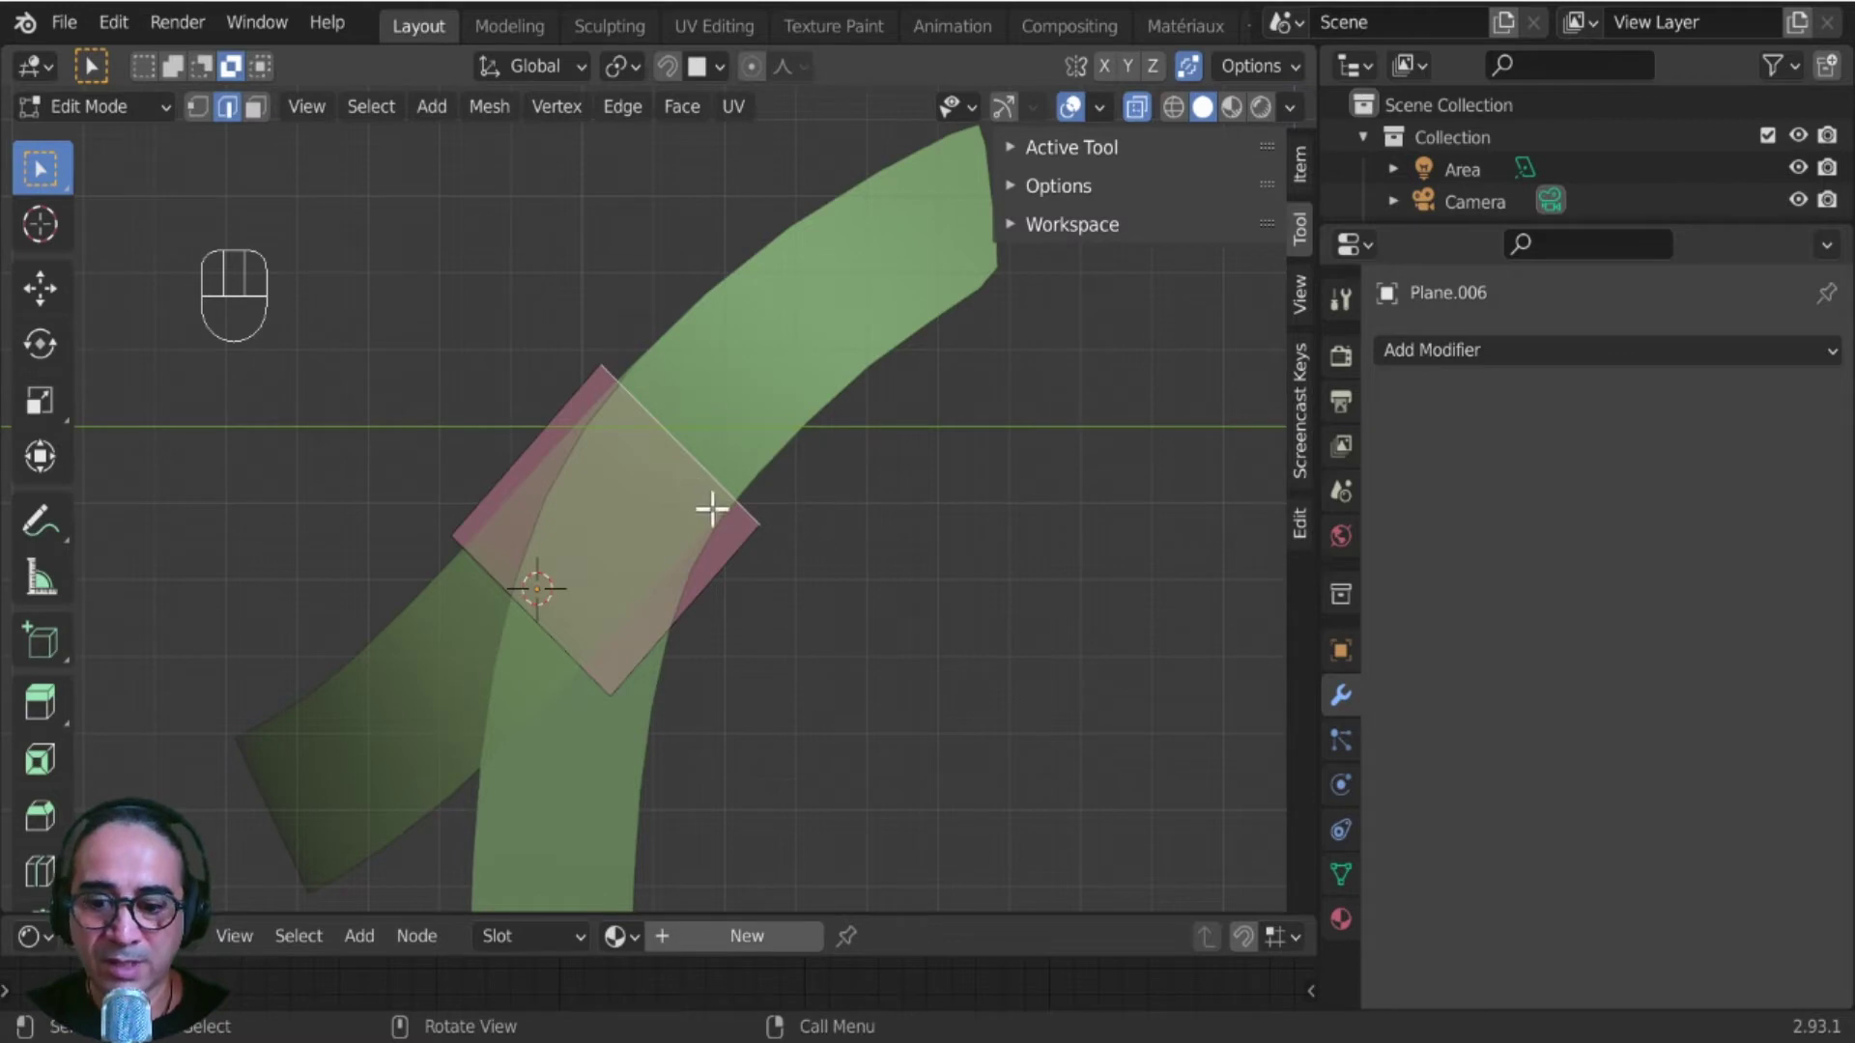
key("g")
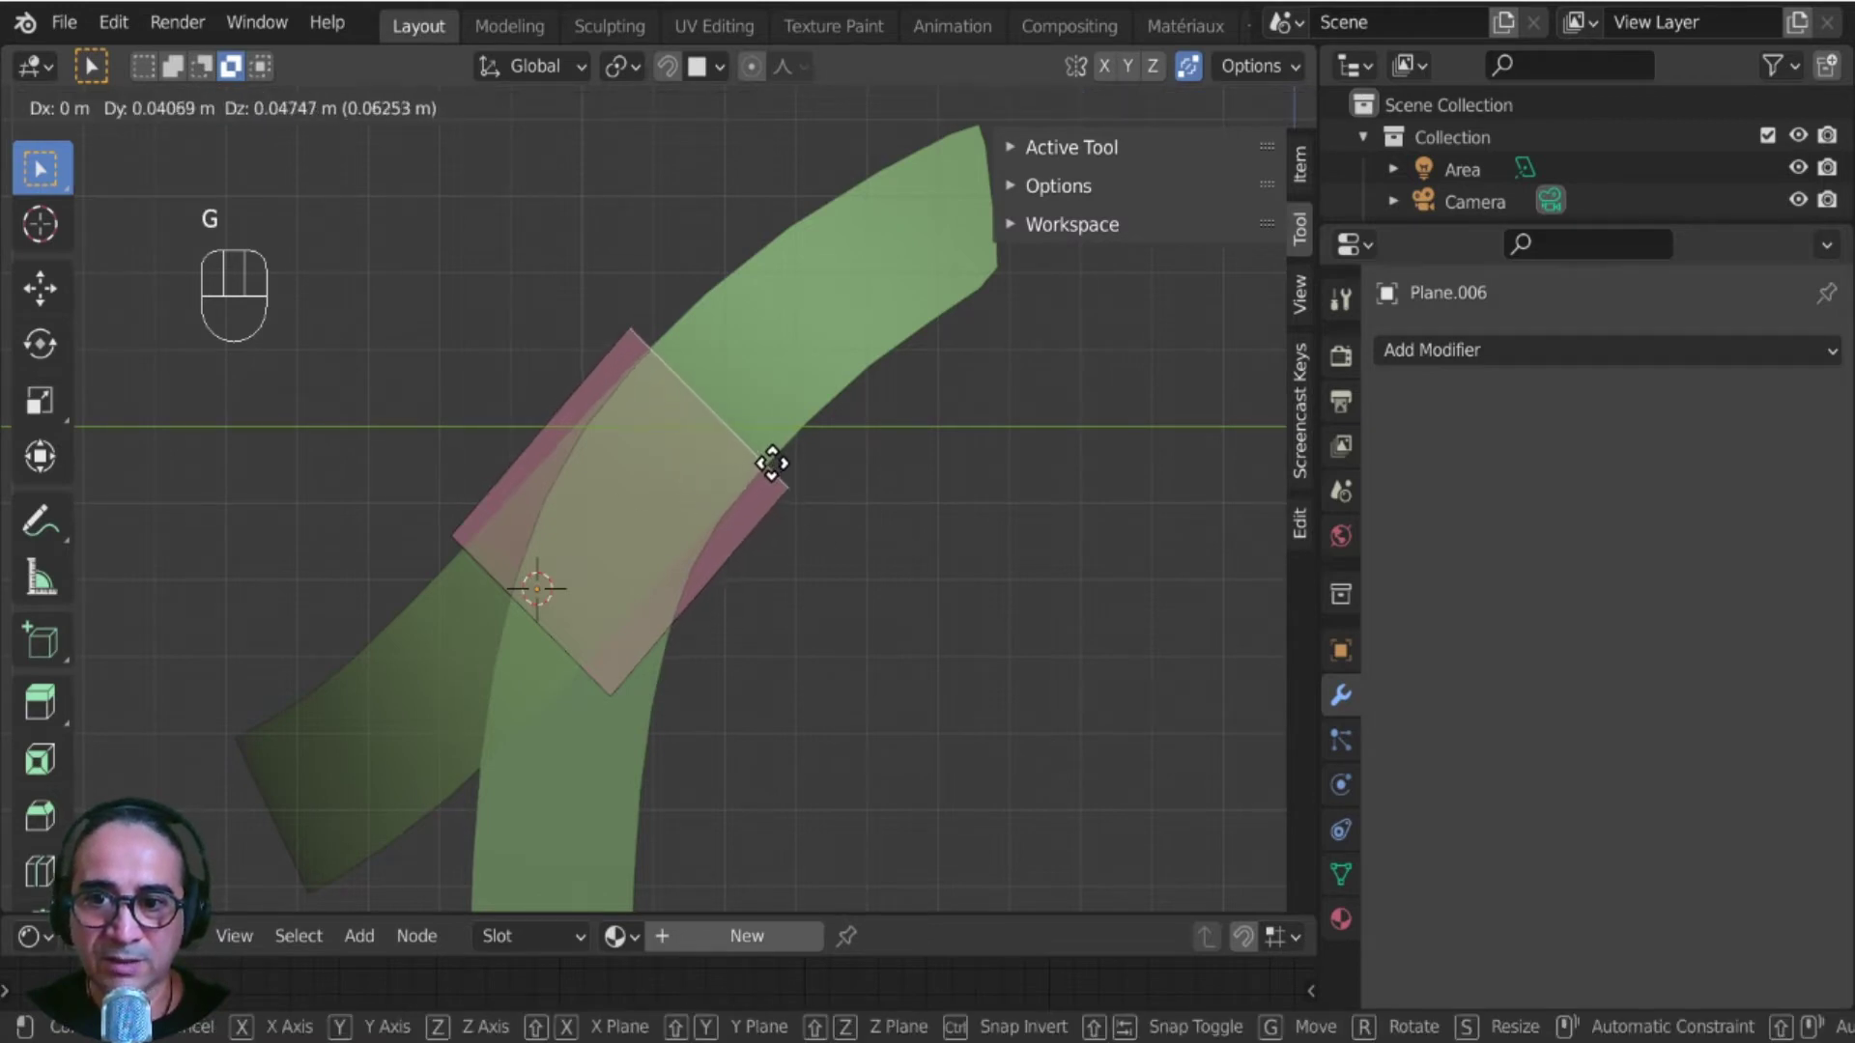
left_click(778, 462)
key("r")
left_click(861, 541)
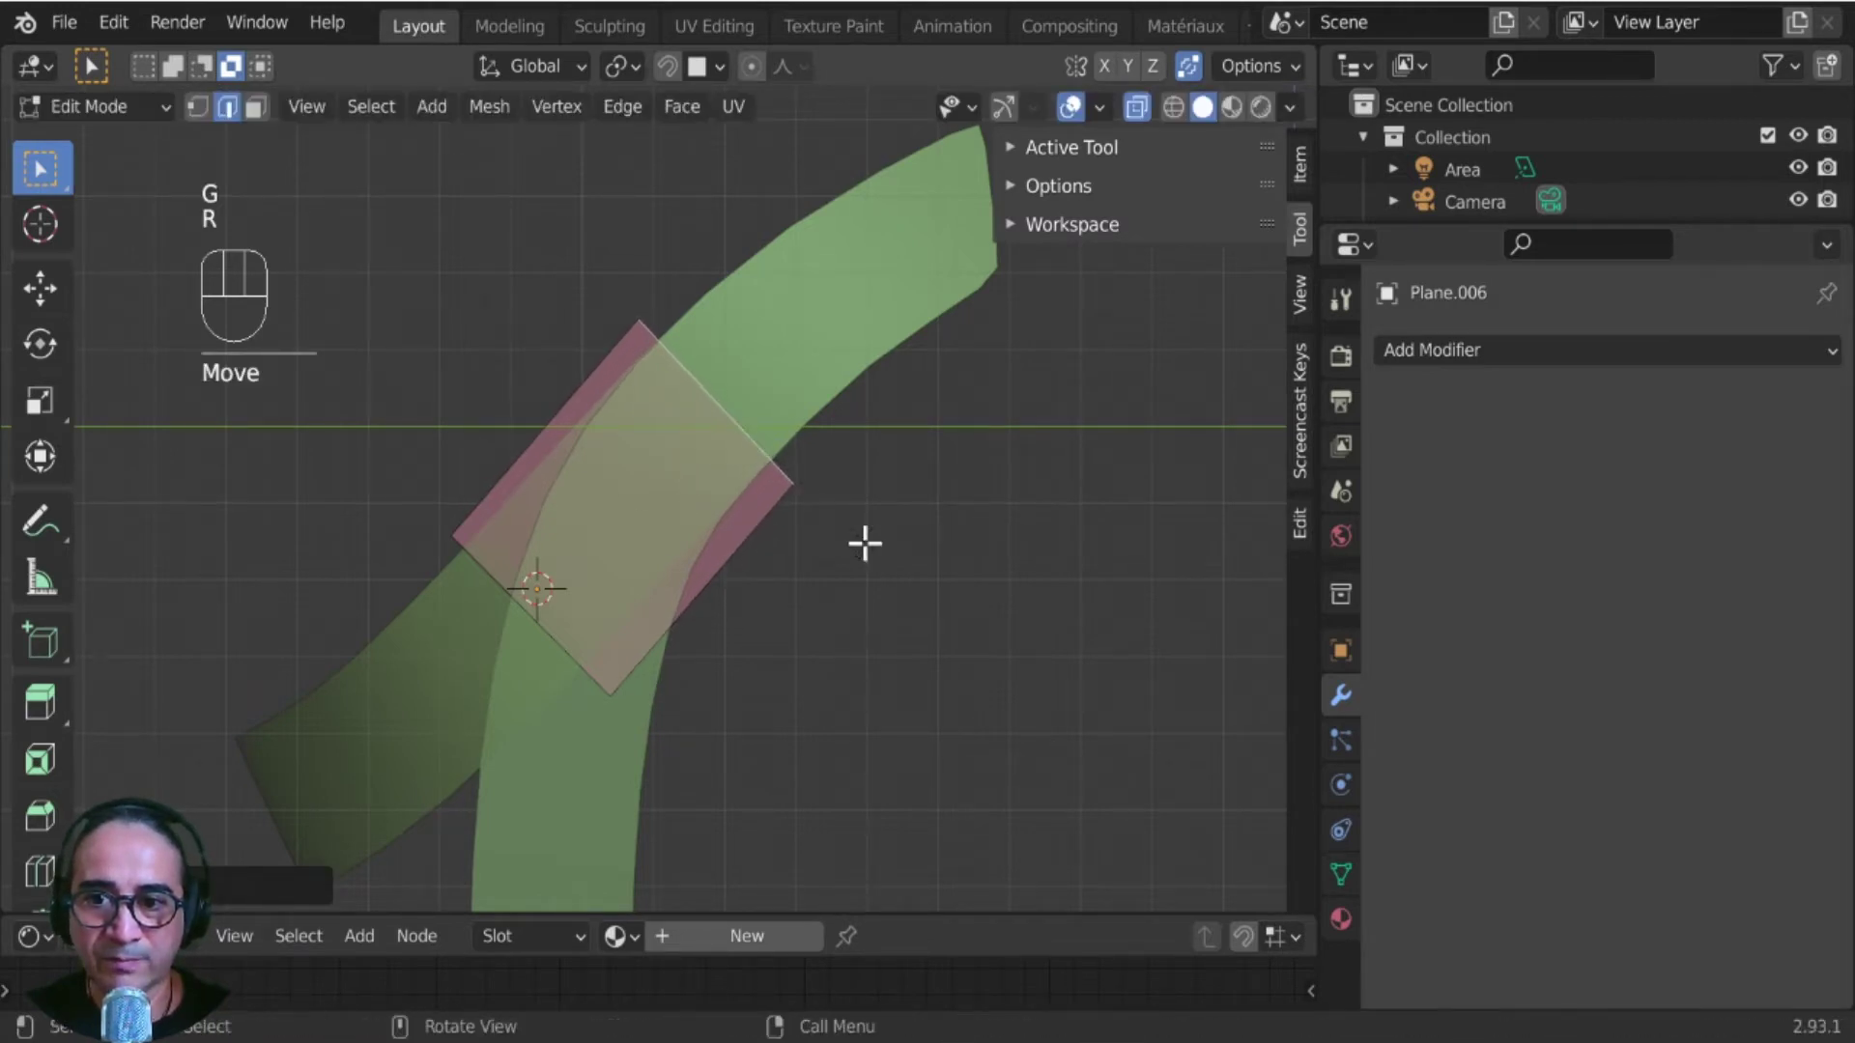
- Select the plane's face and inset it by about 0.04 m
left_click(253, 106)
left_click(643, 491)
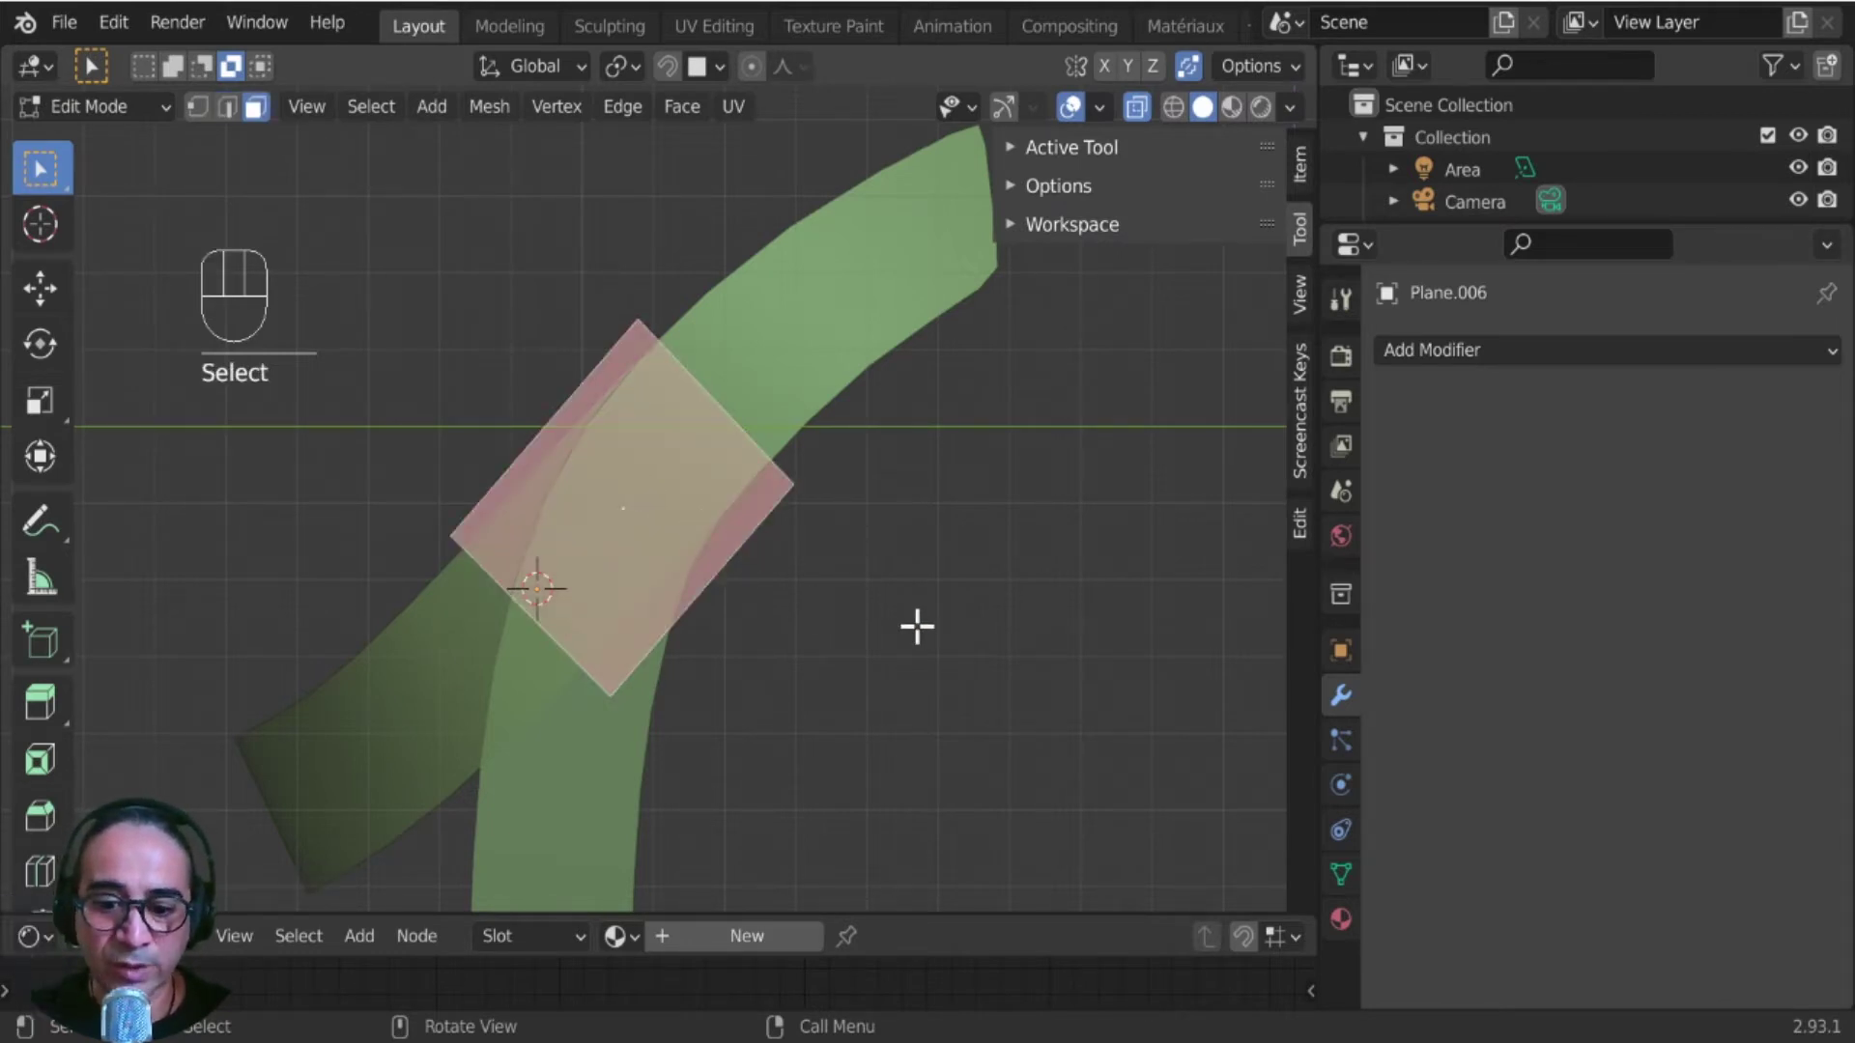
key("i")
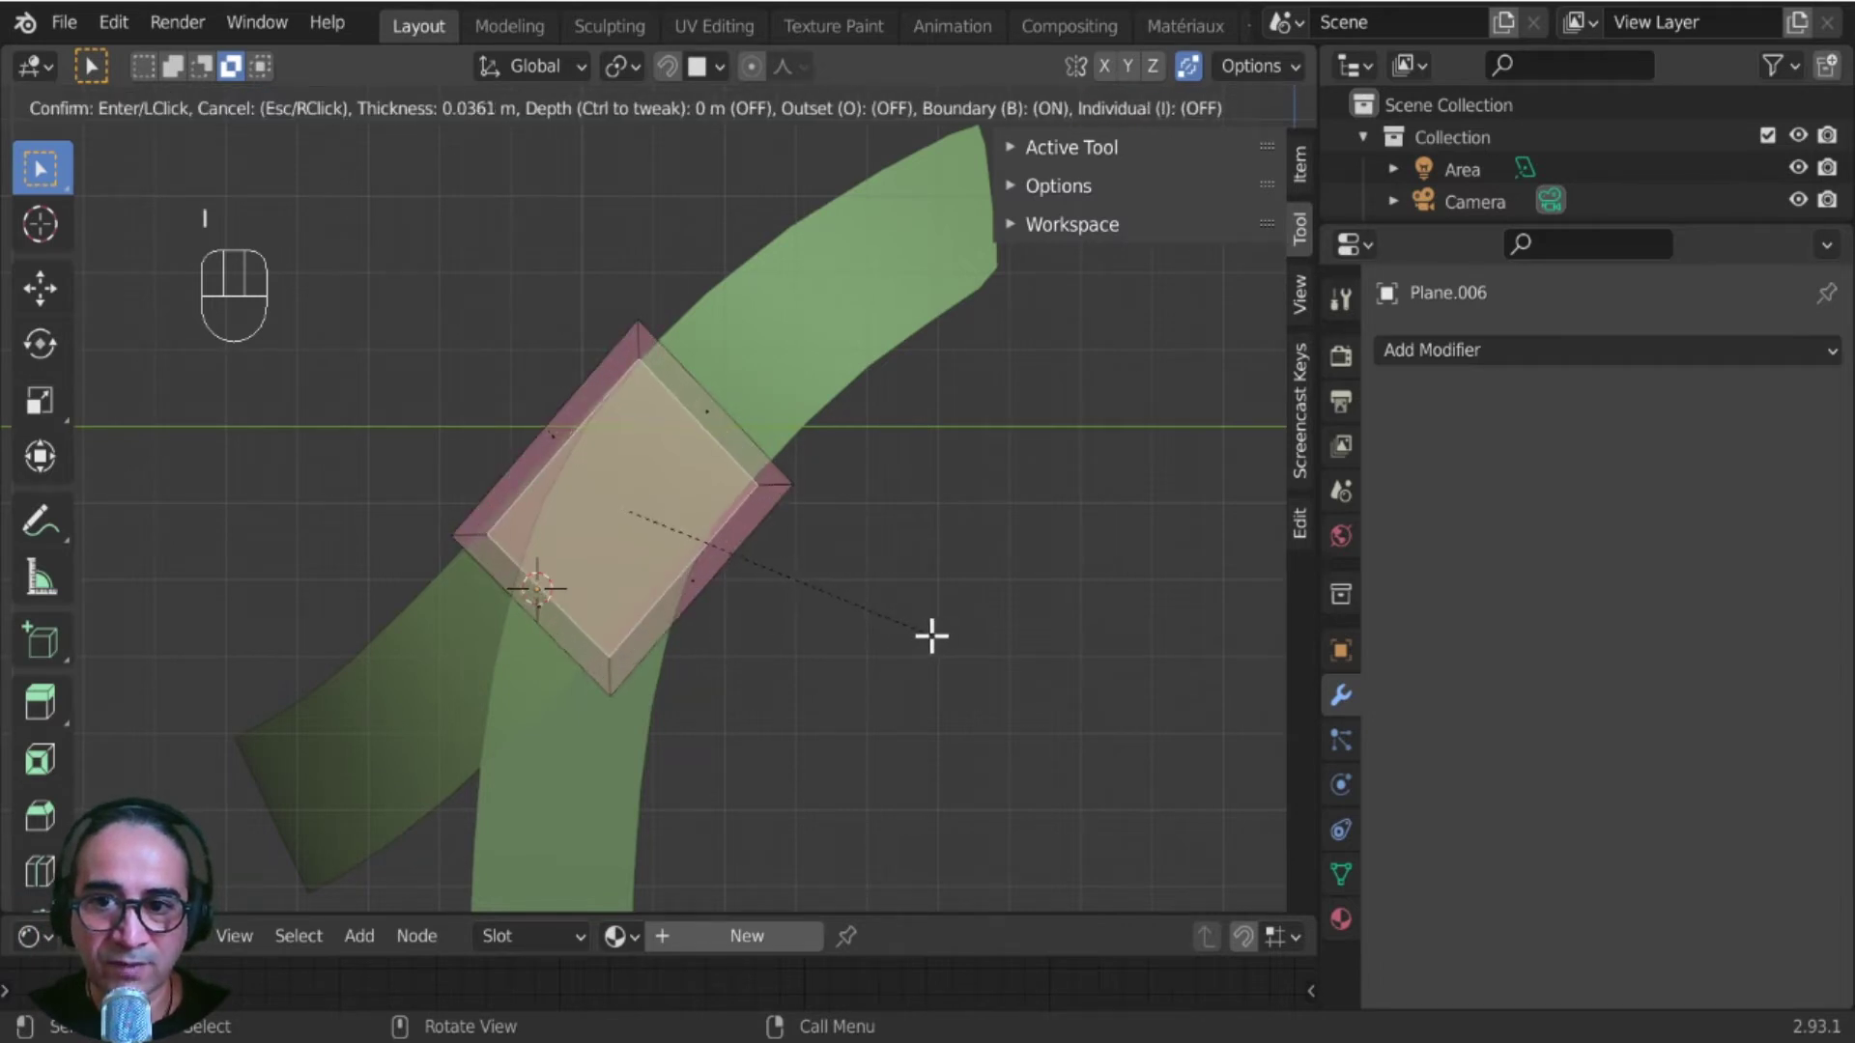
left_click(925, 635)
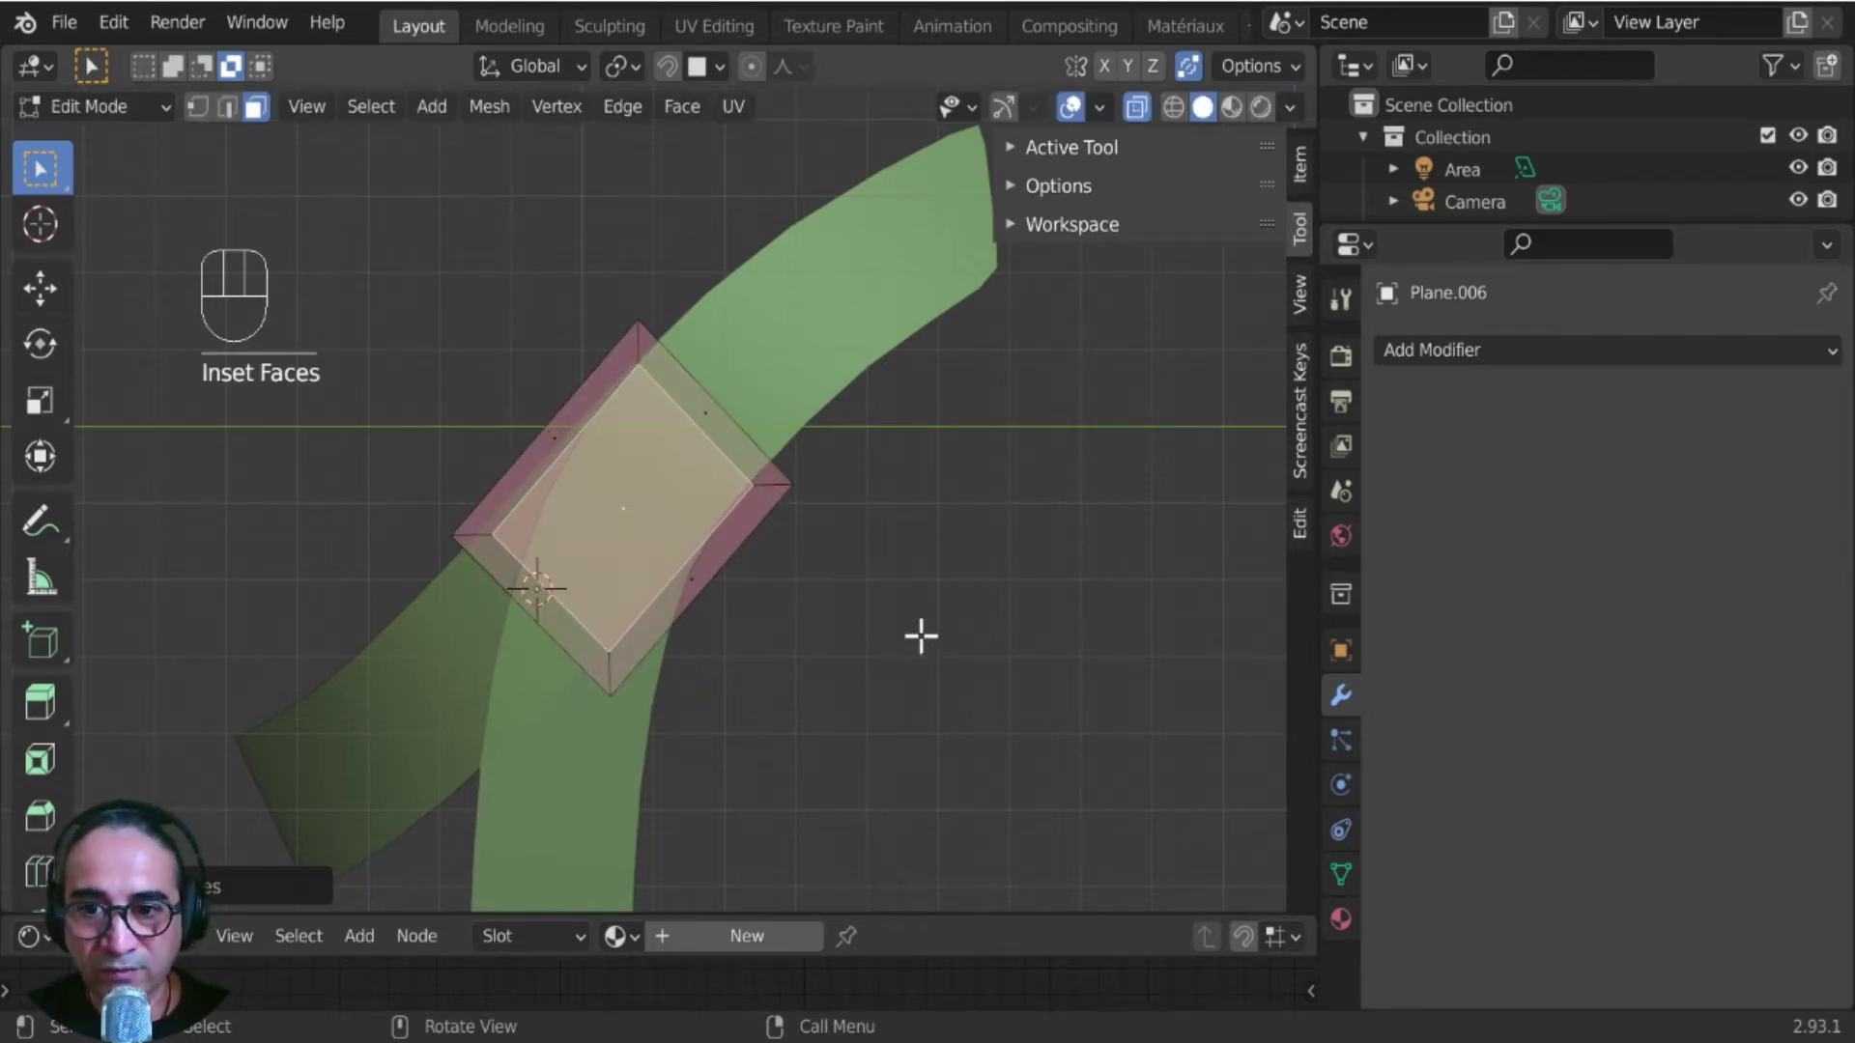
- Delete the inner face of the inset to leave an open rectangular frame
scroll(657, 397, "up", 2)
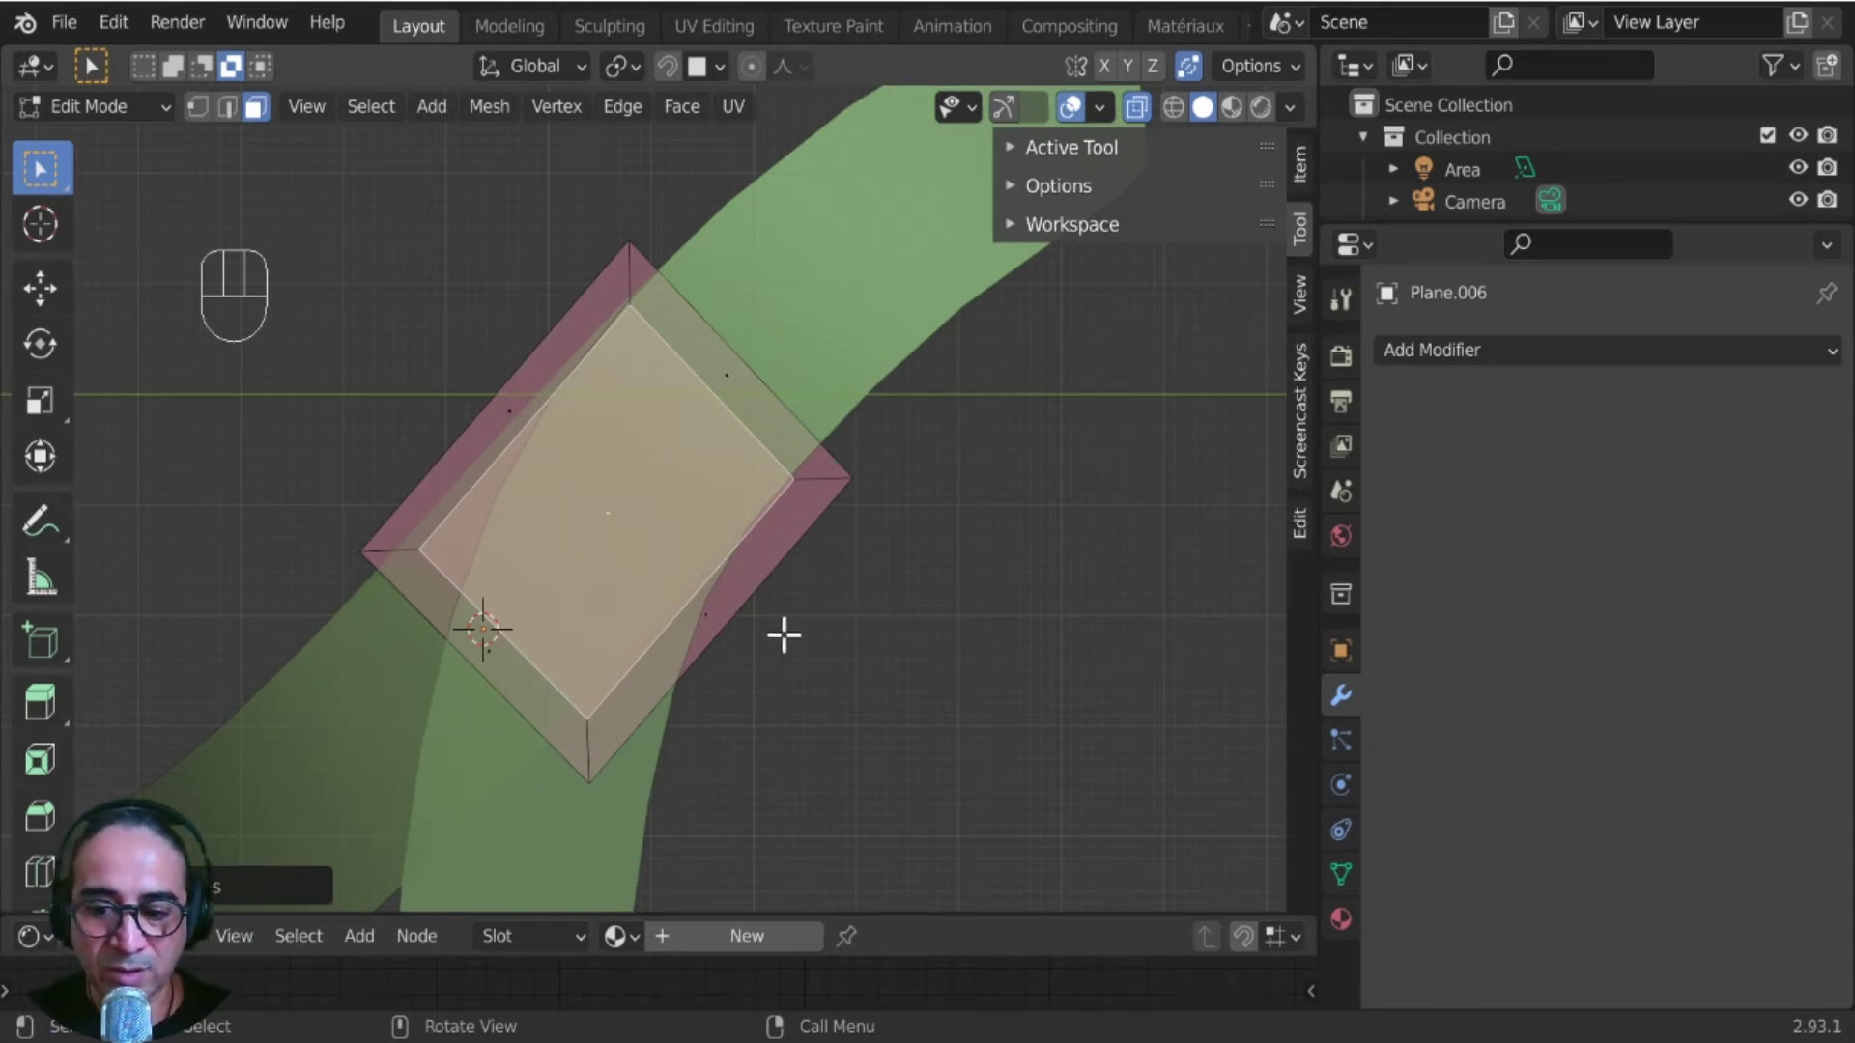
key("x")
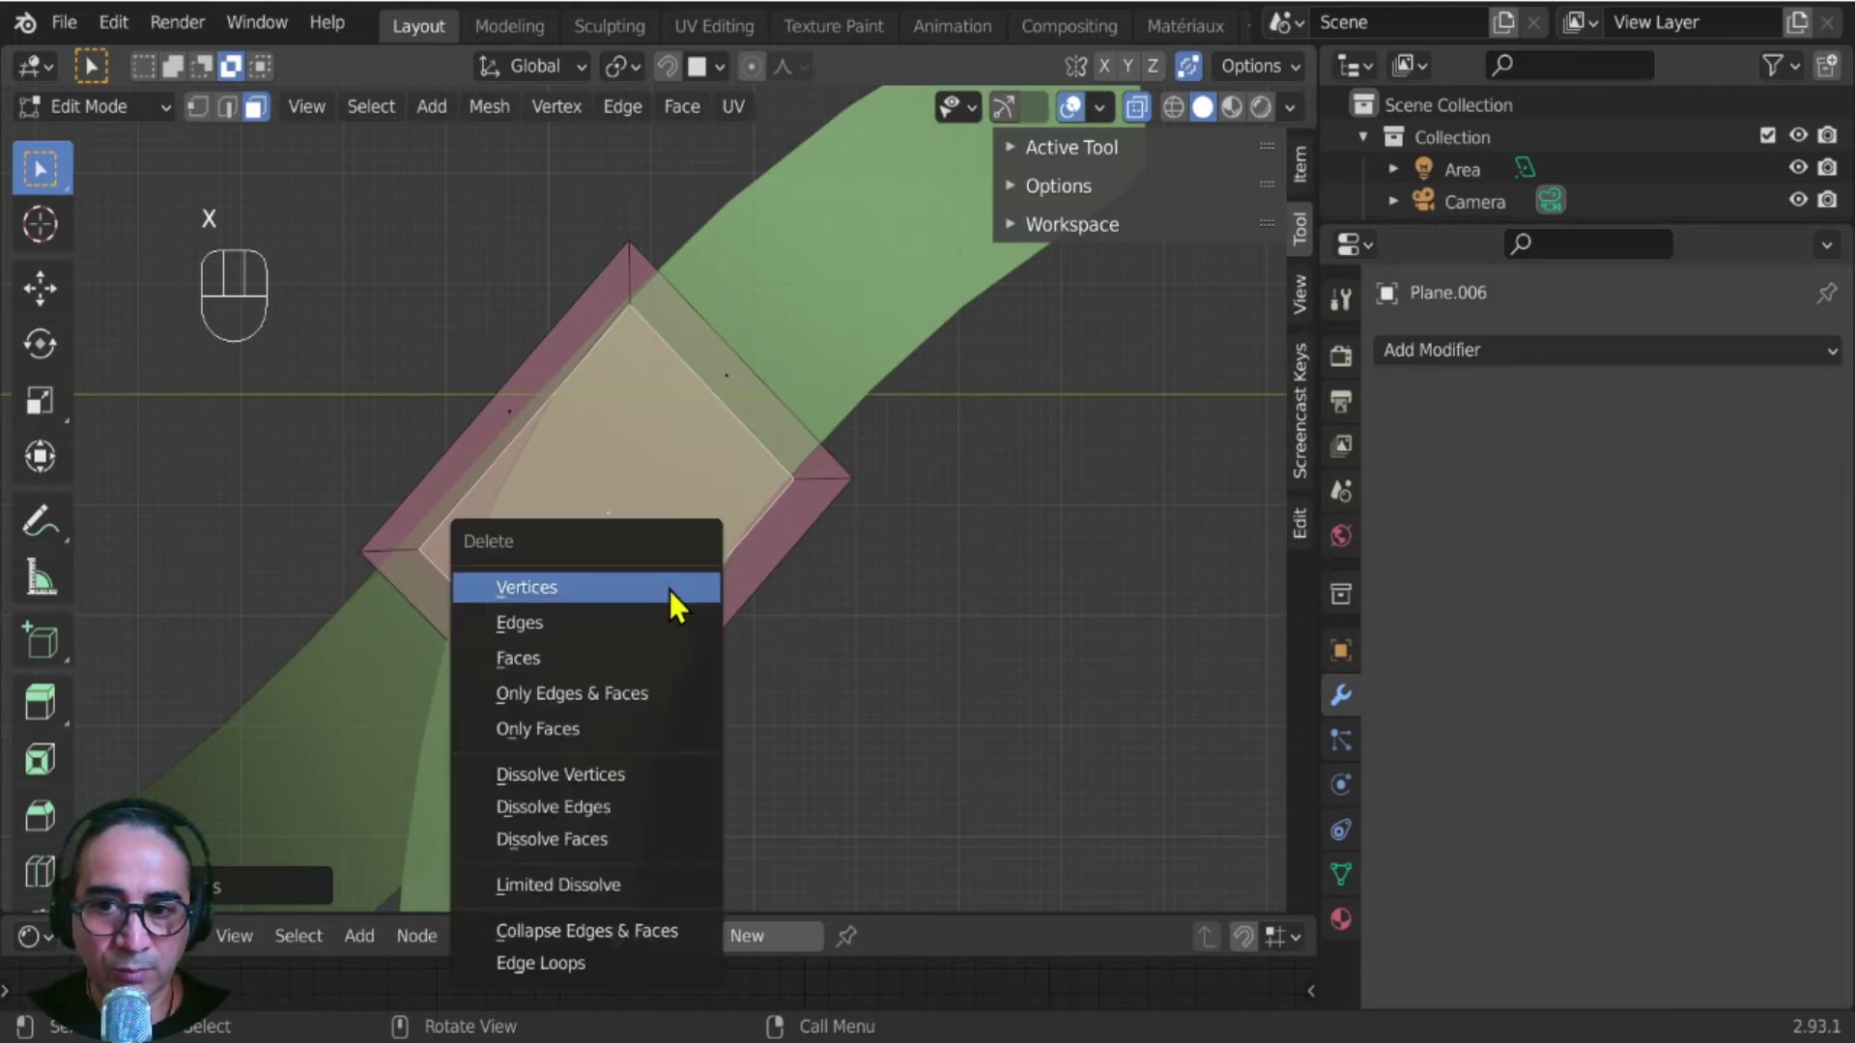
left_click(548, 657)
middle_click_drag(608, 460, 541, 335)
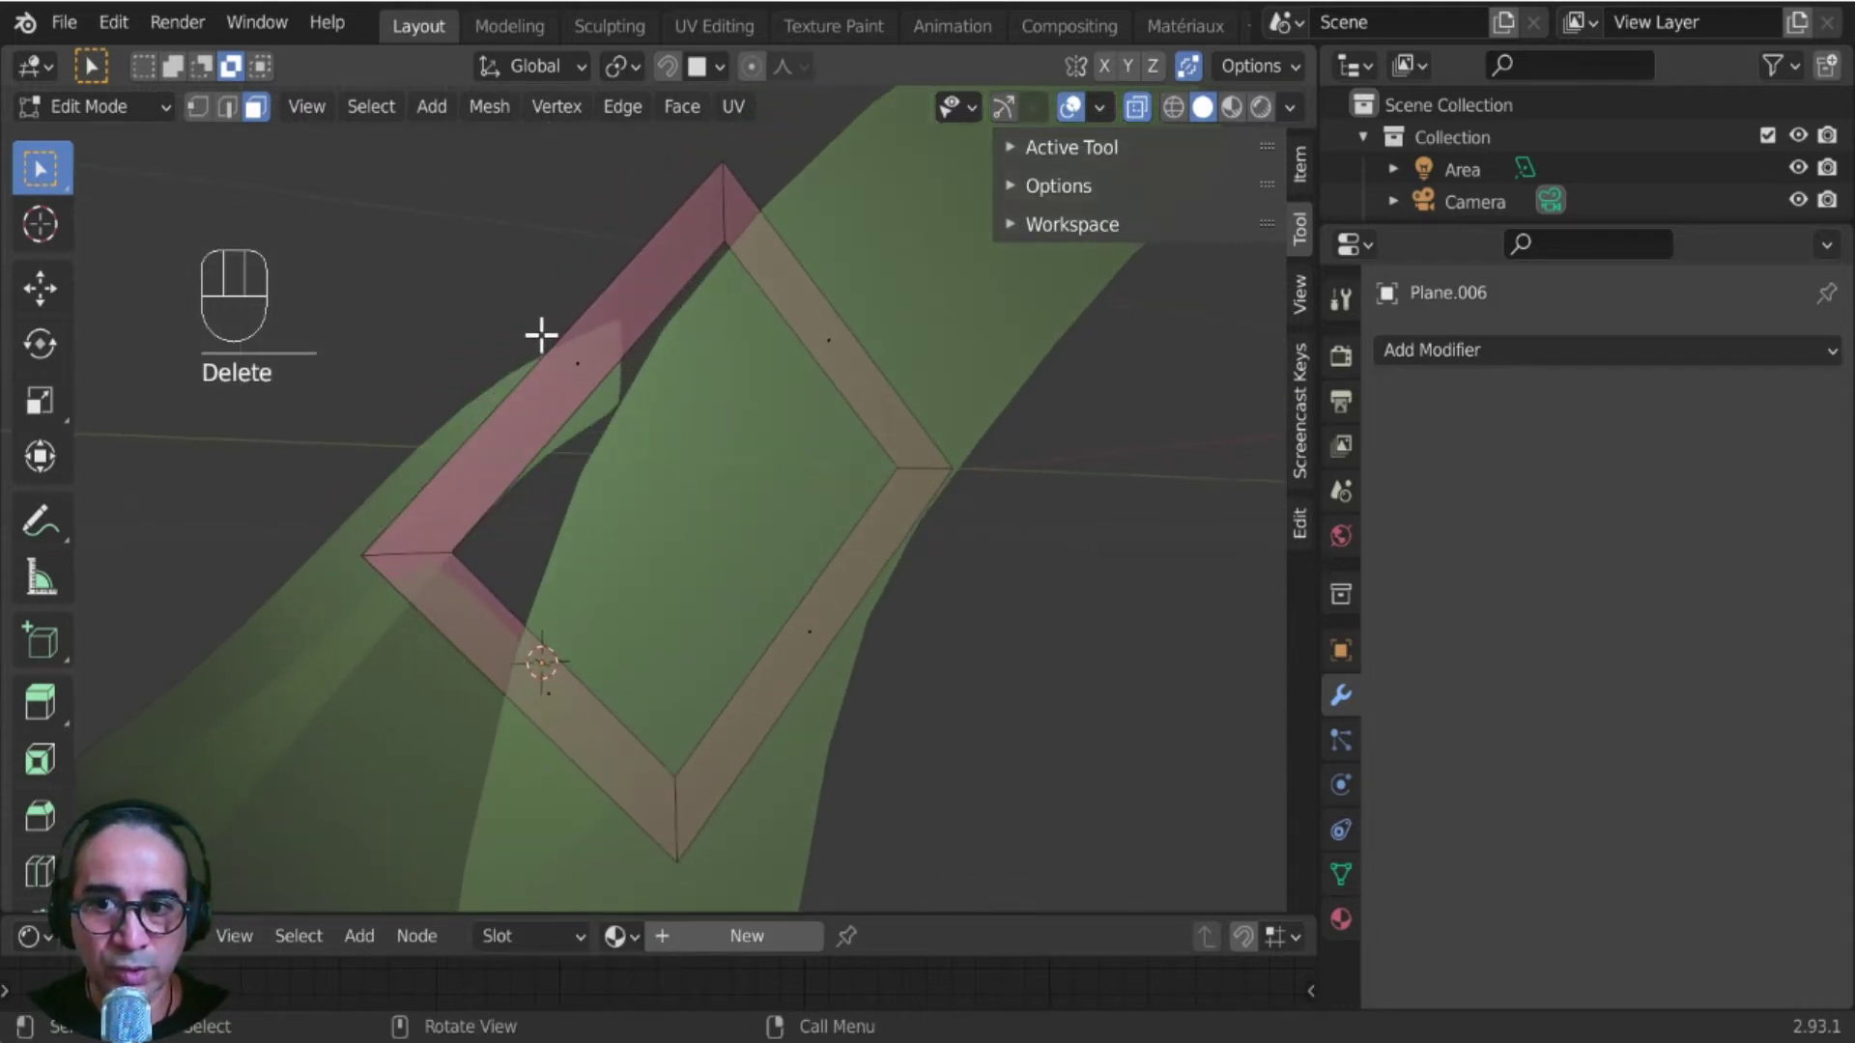
middle_click_drag(855, 636, 600, 783)
key("KP_3")
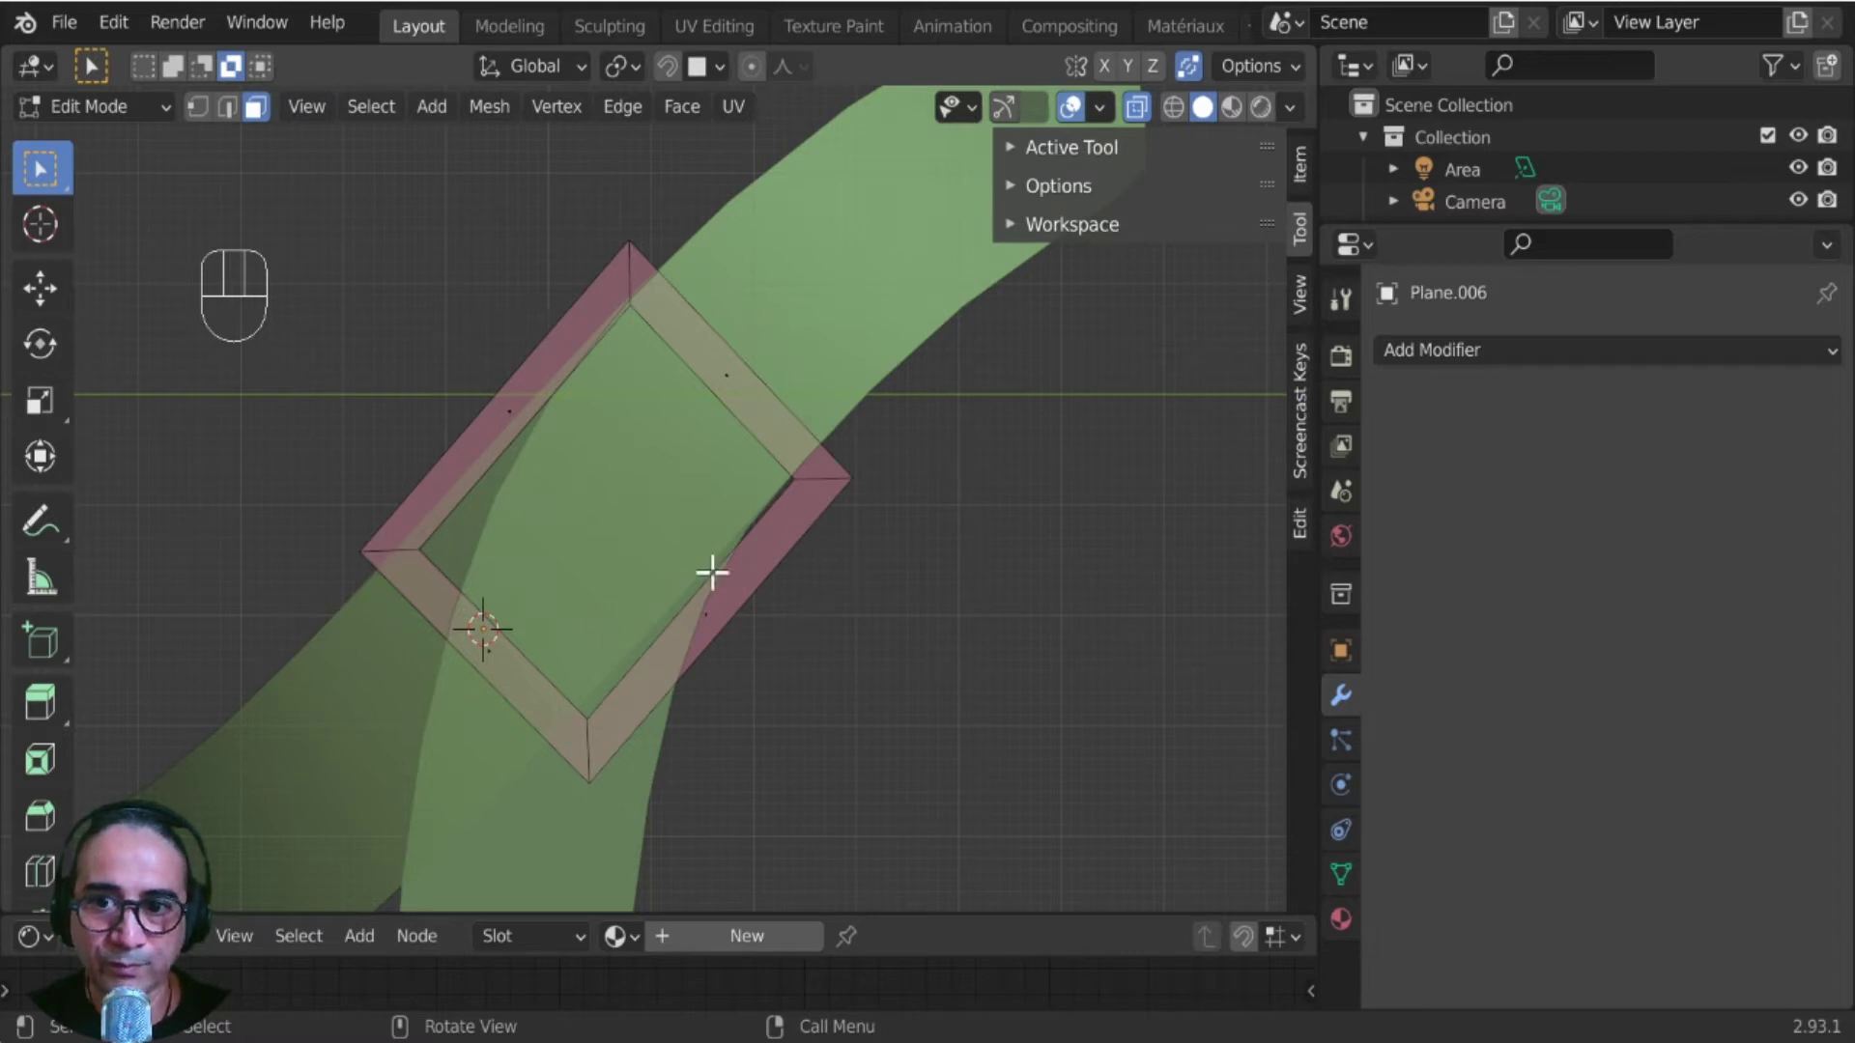
- Extrude the whole frame twice along its normal, the second time by about 0.034 m, and return to Object Mode
middle_click_drag(712, 572, 811, 604)
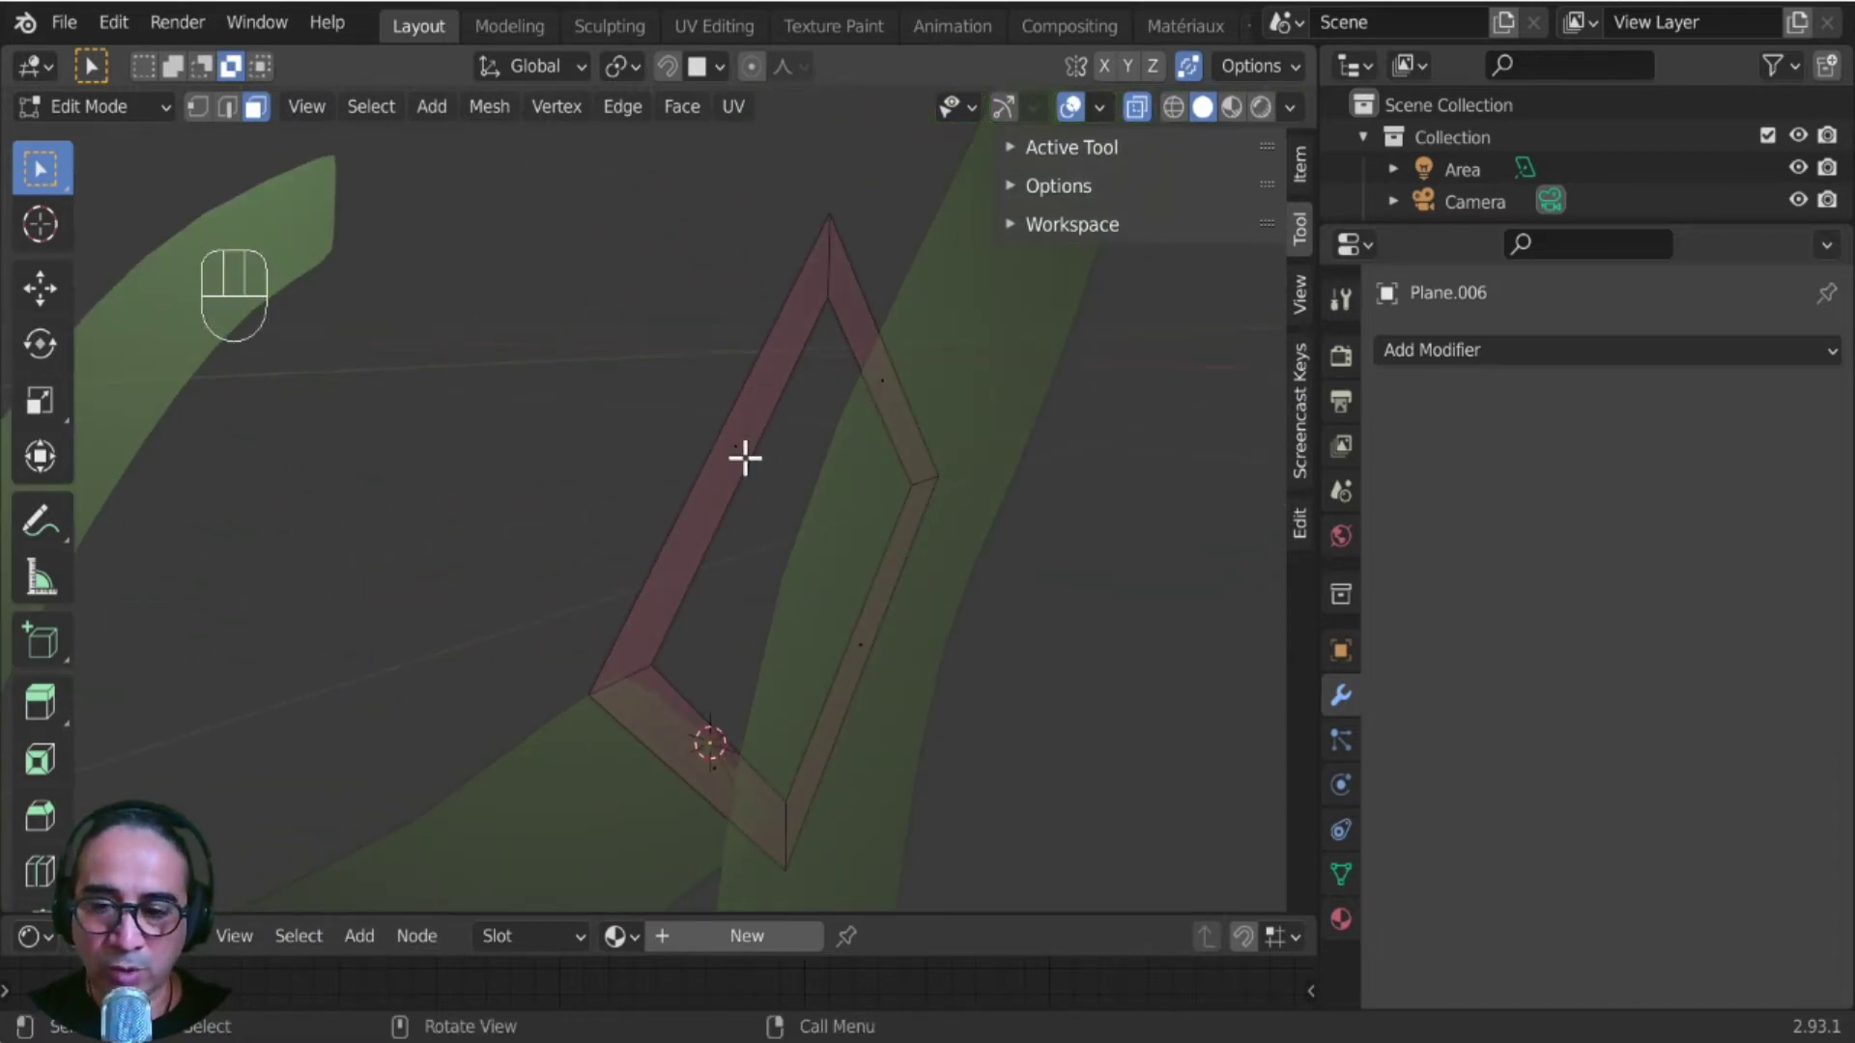
key("a")
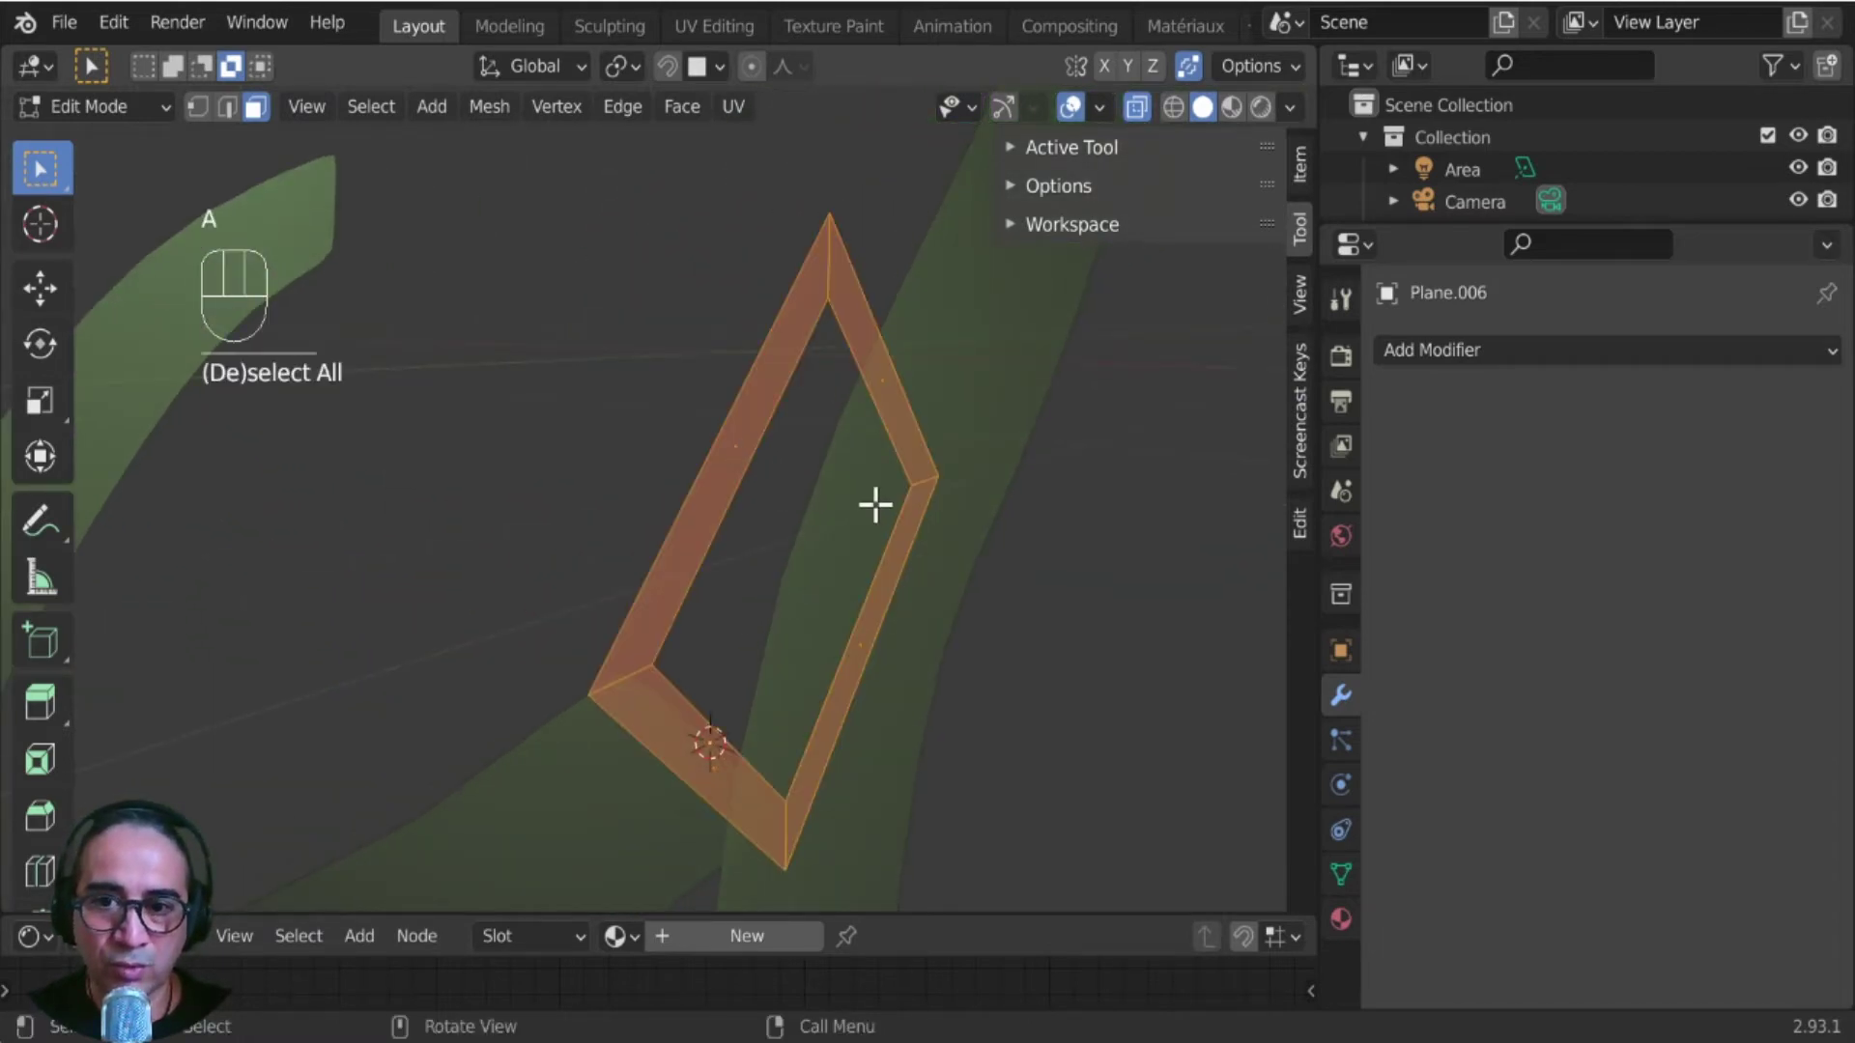
key("e")
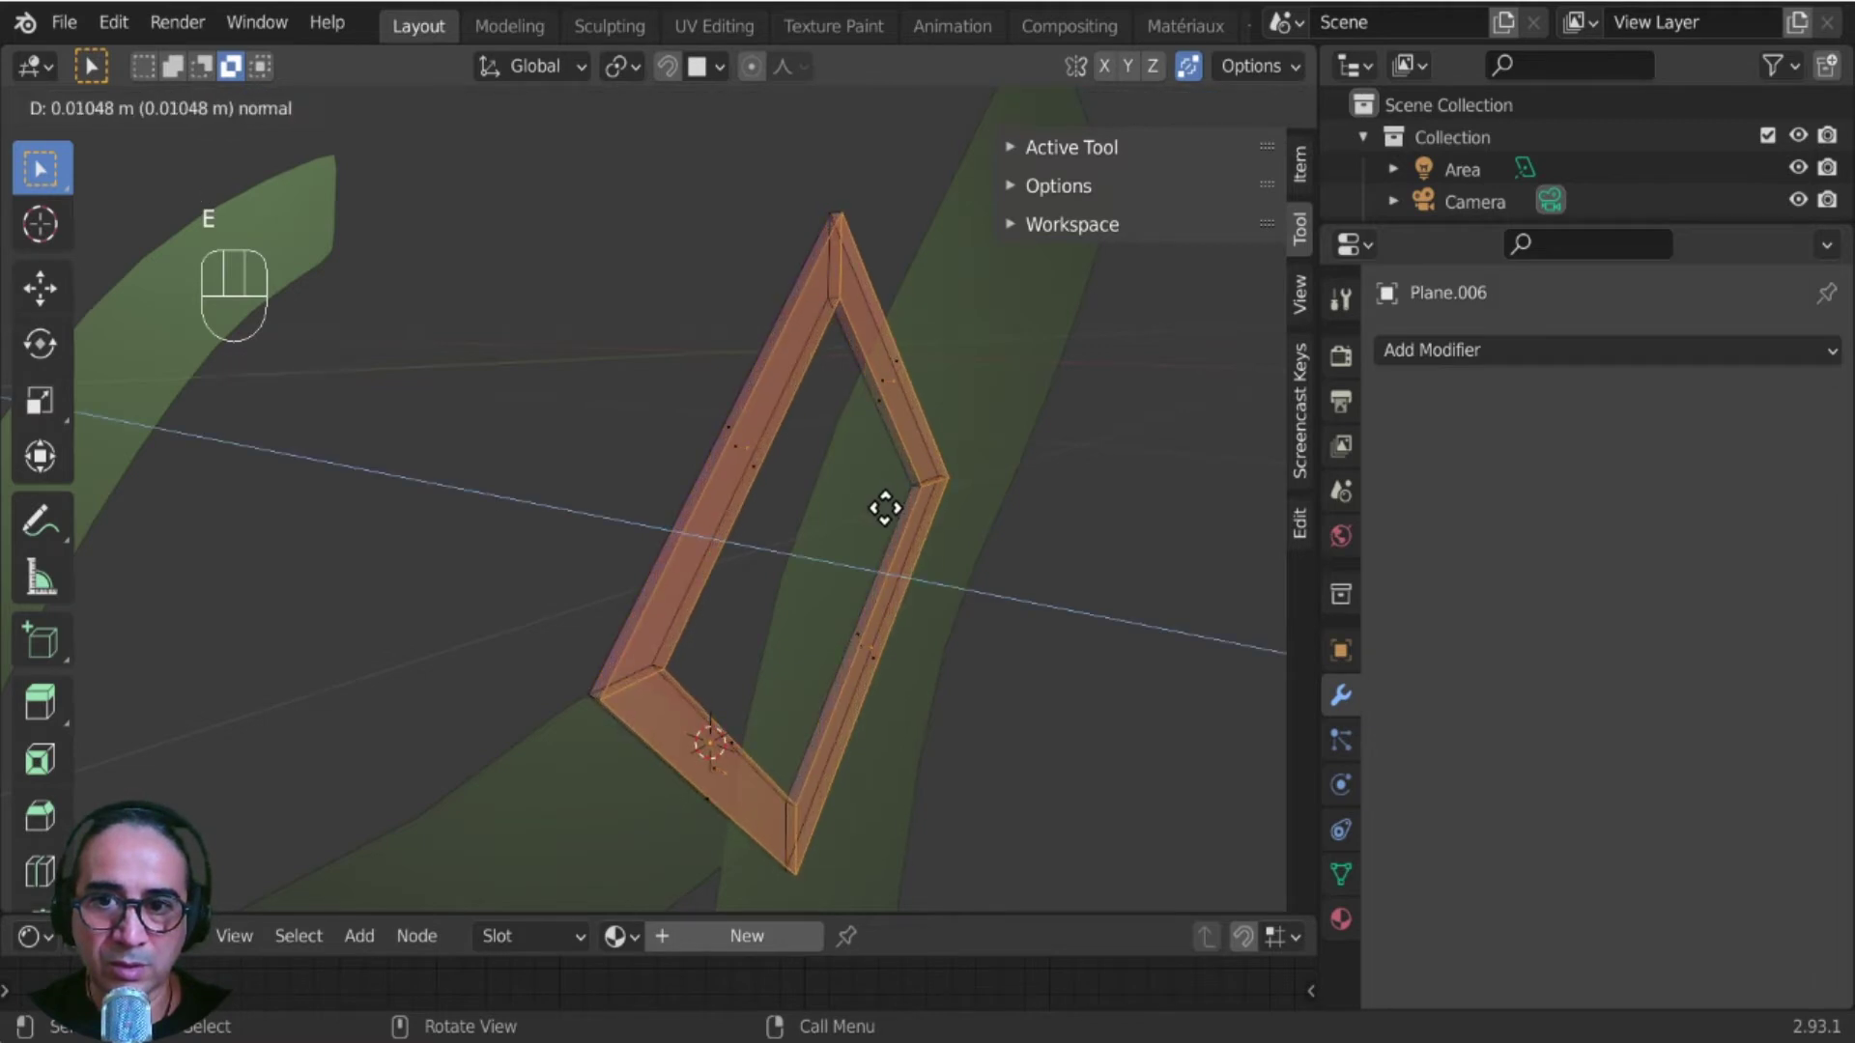
left_click(874, 502)
key("e")
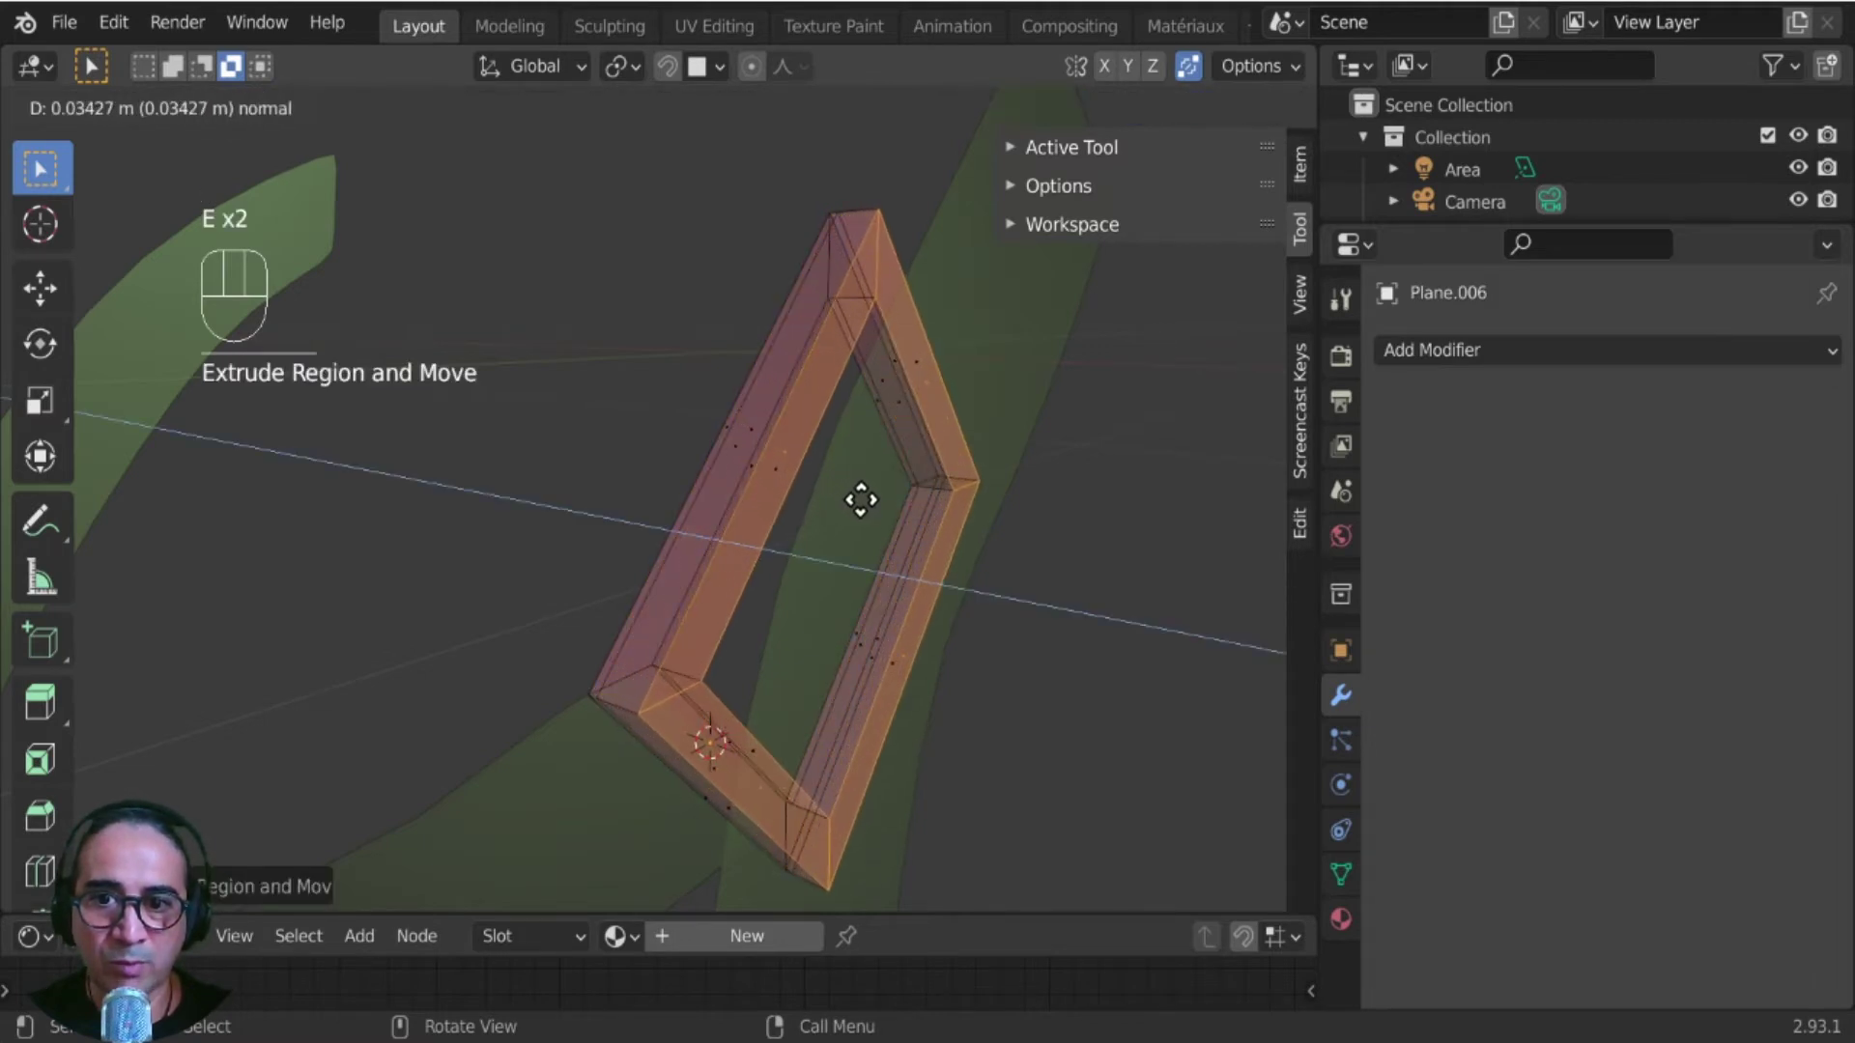
left_click(861, 499)
middle_click_drag(725, 530, 787, 443)
key("Tab")
middle_click_drag(870, 551, 821, 589)
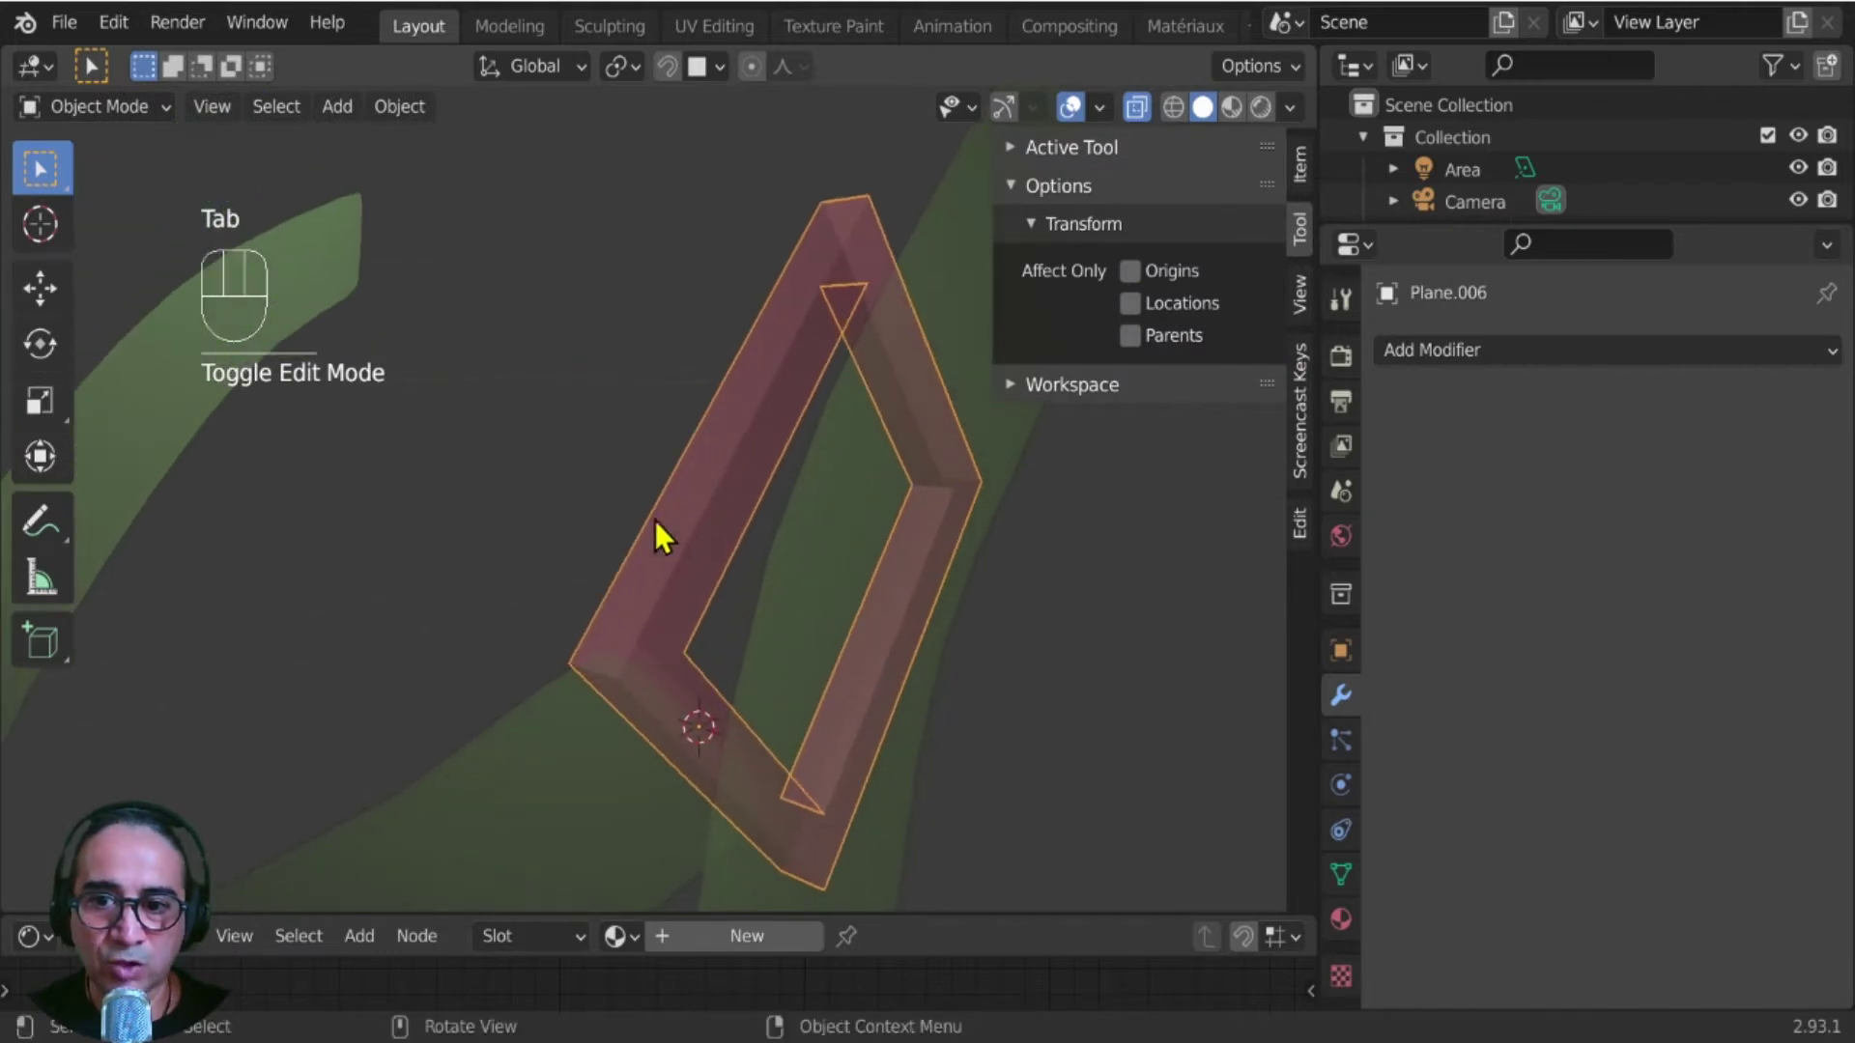
- Add a Subdivision Surface modifier to the buckle frame
left_click(1457, 351)
left_click(1278, 937)
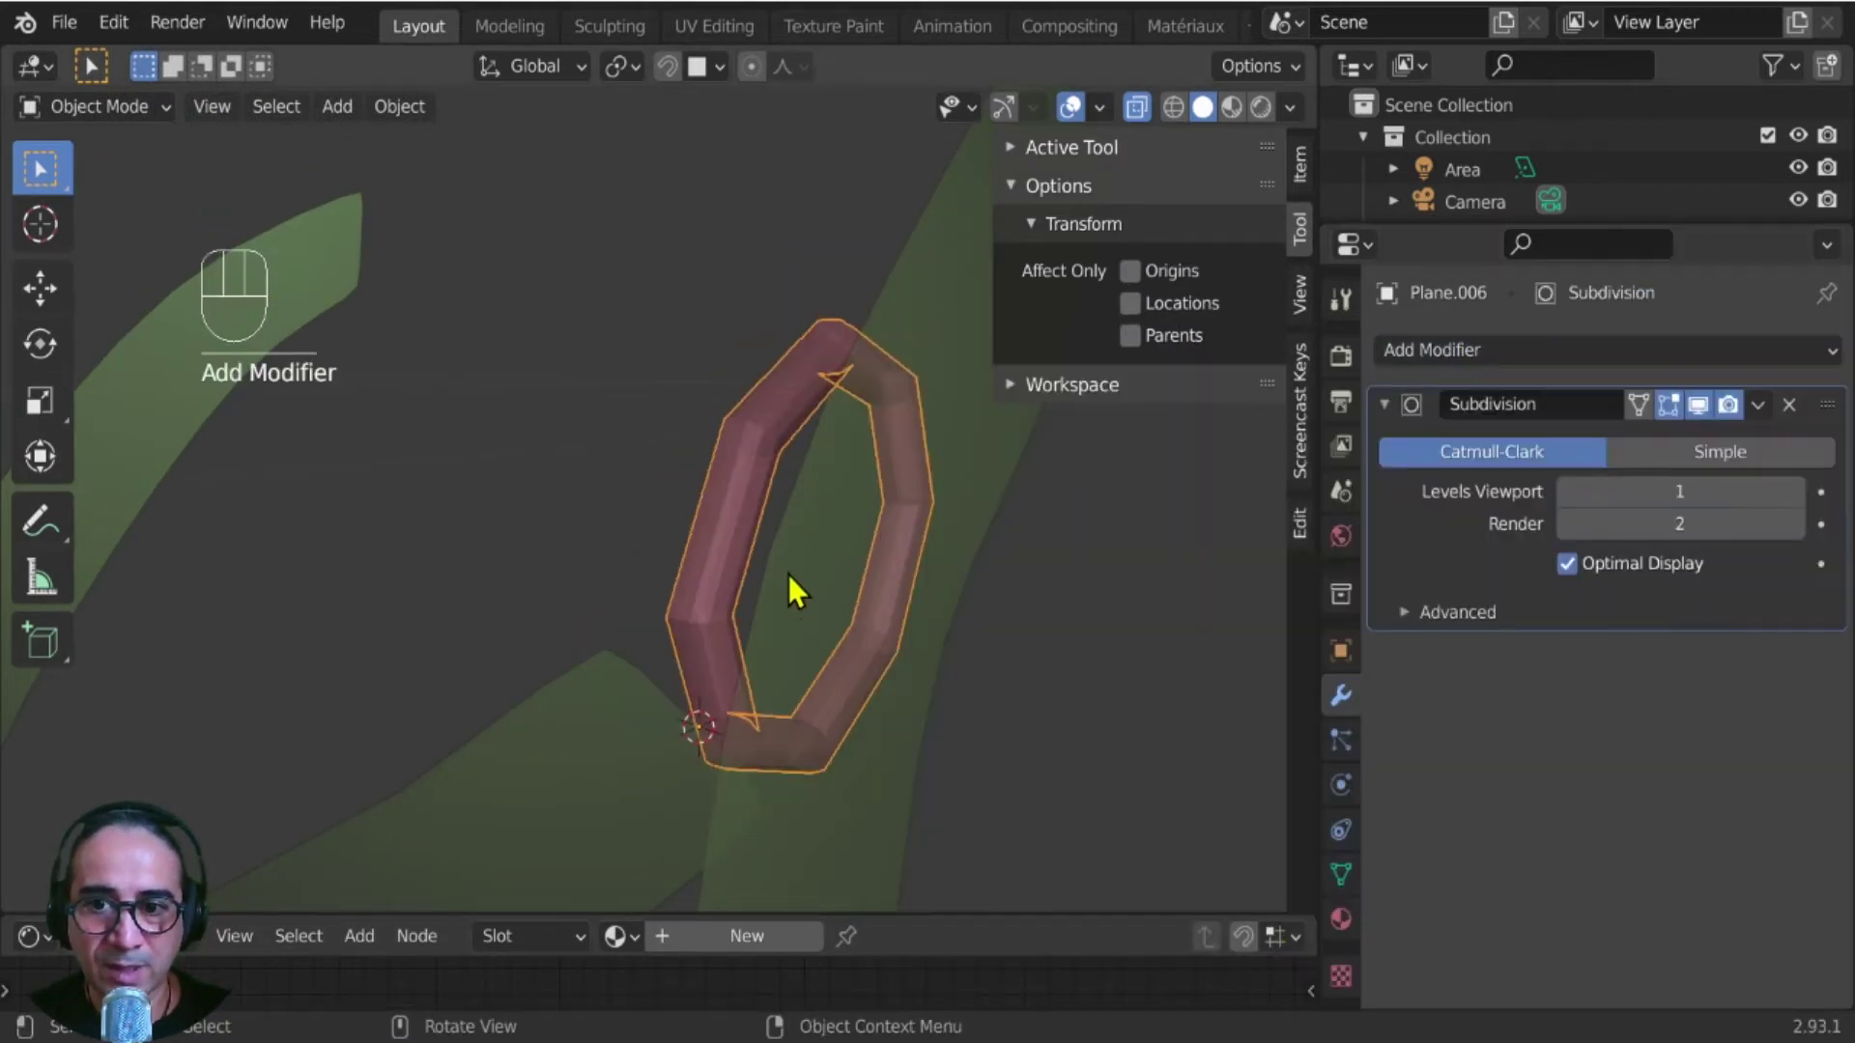
middle_click_drag(788, 576, 574, 483)
scroll(935, 604, "up", 2)
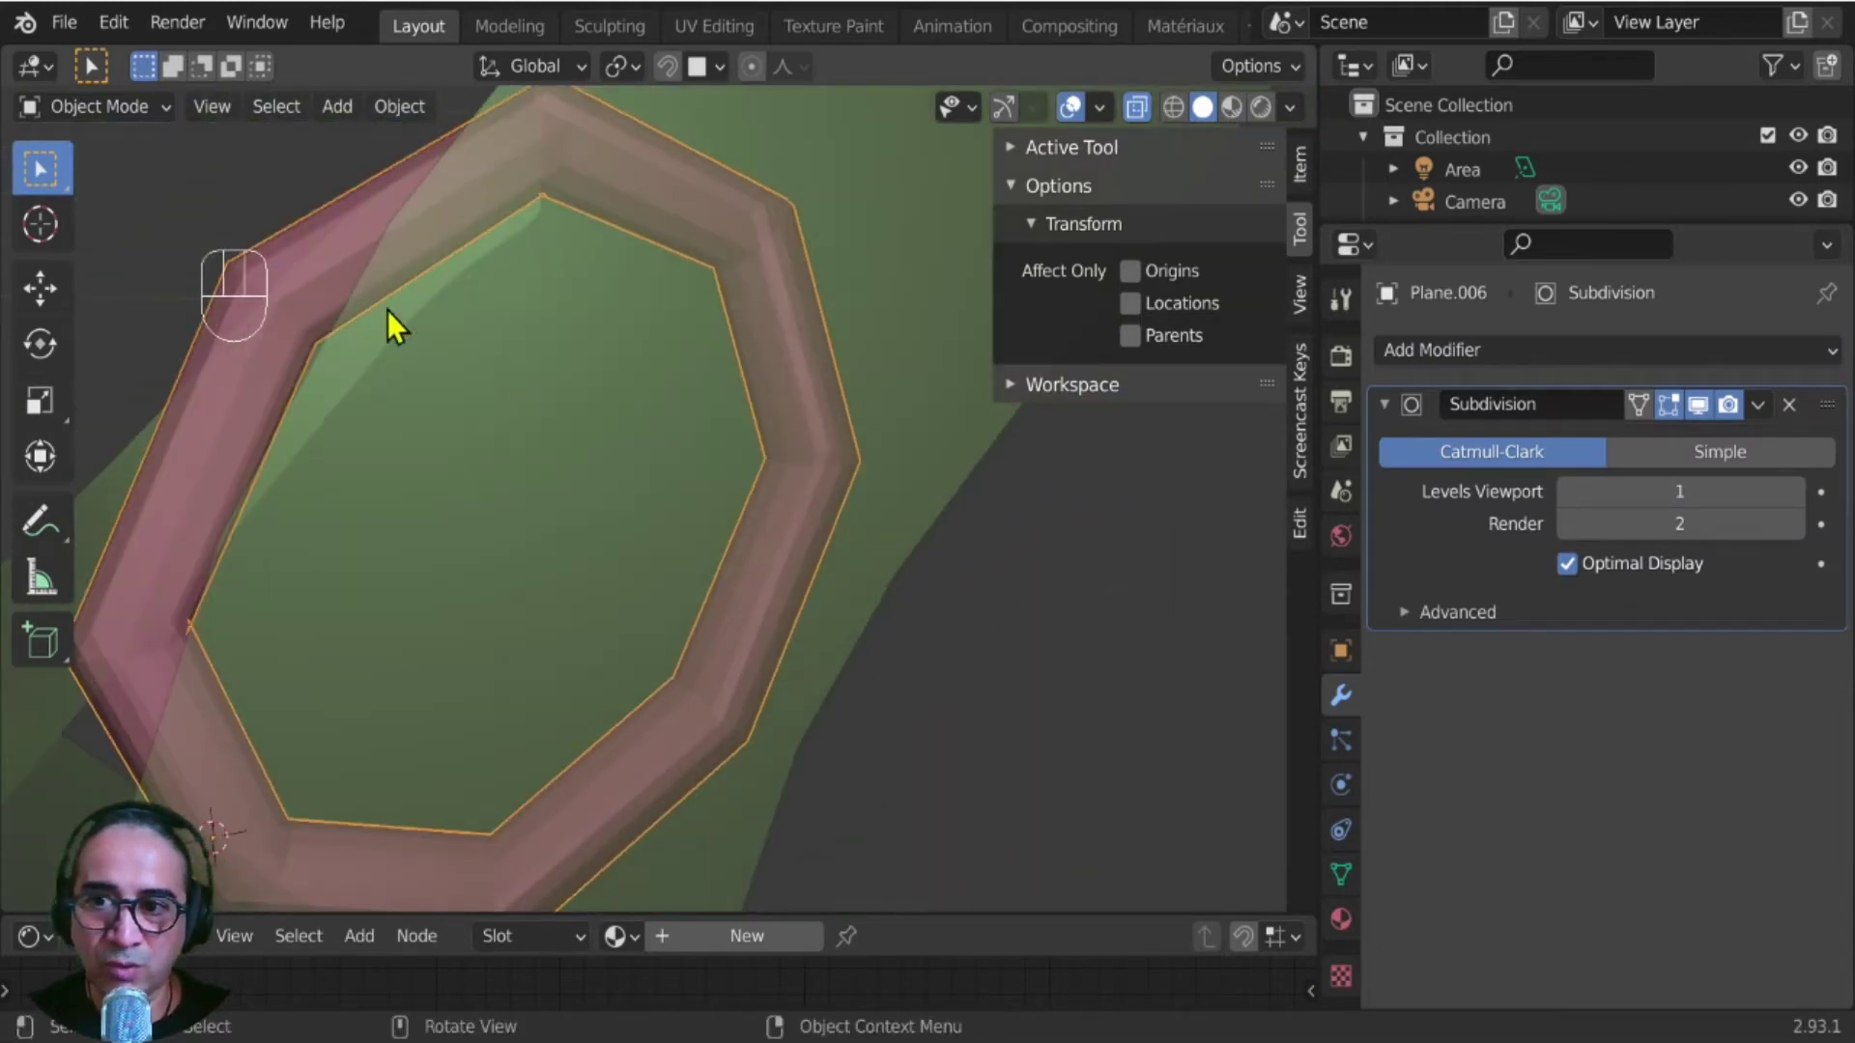
middle_click_drag(386, 310, 758, 432)
- In Edit Mode, select the vertices at the frame's upper corner to examine how the control cage shapes the rounded ring
key("Tab")
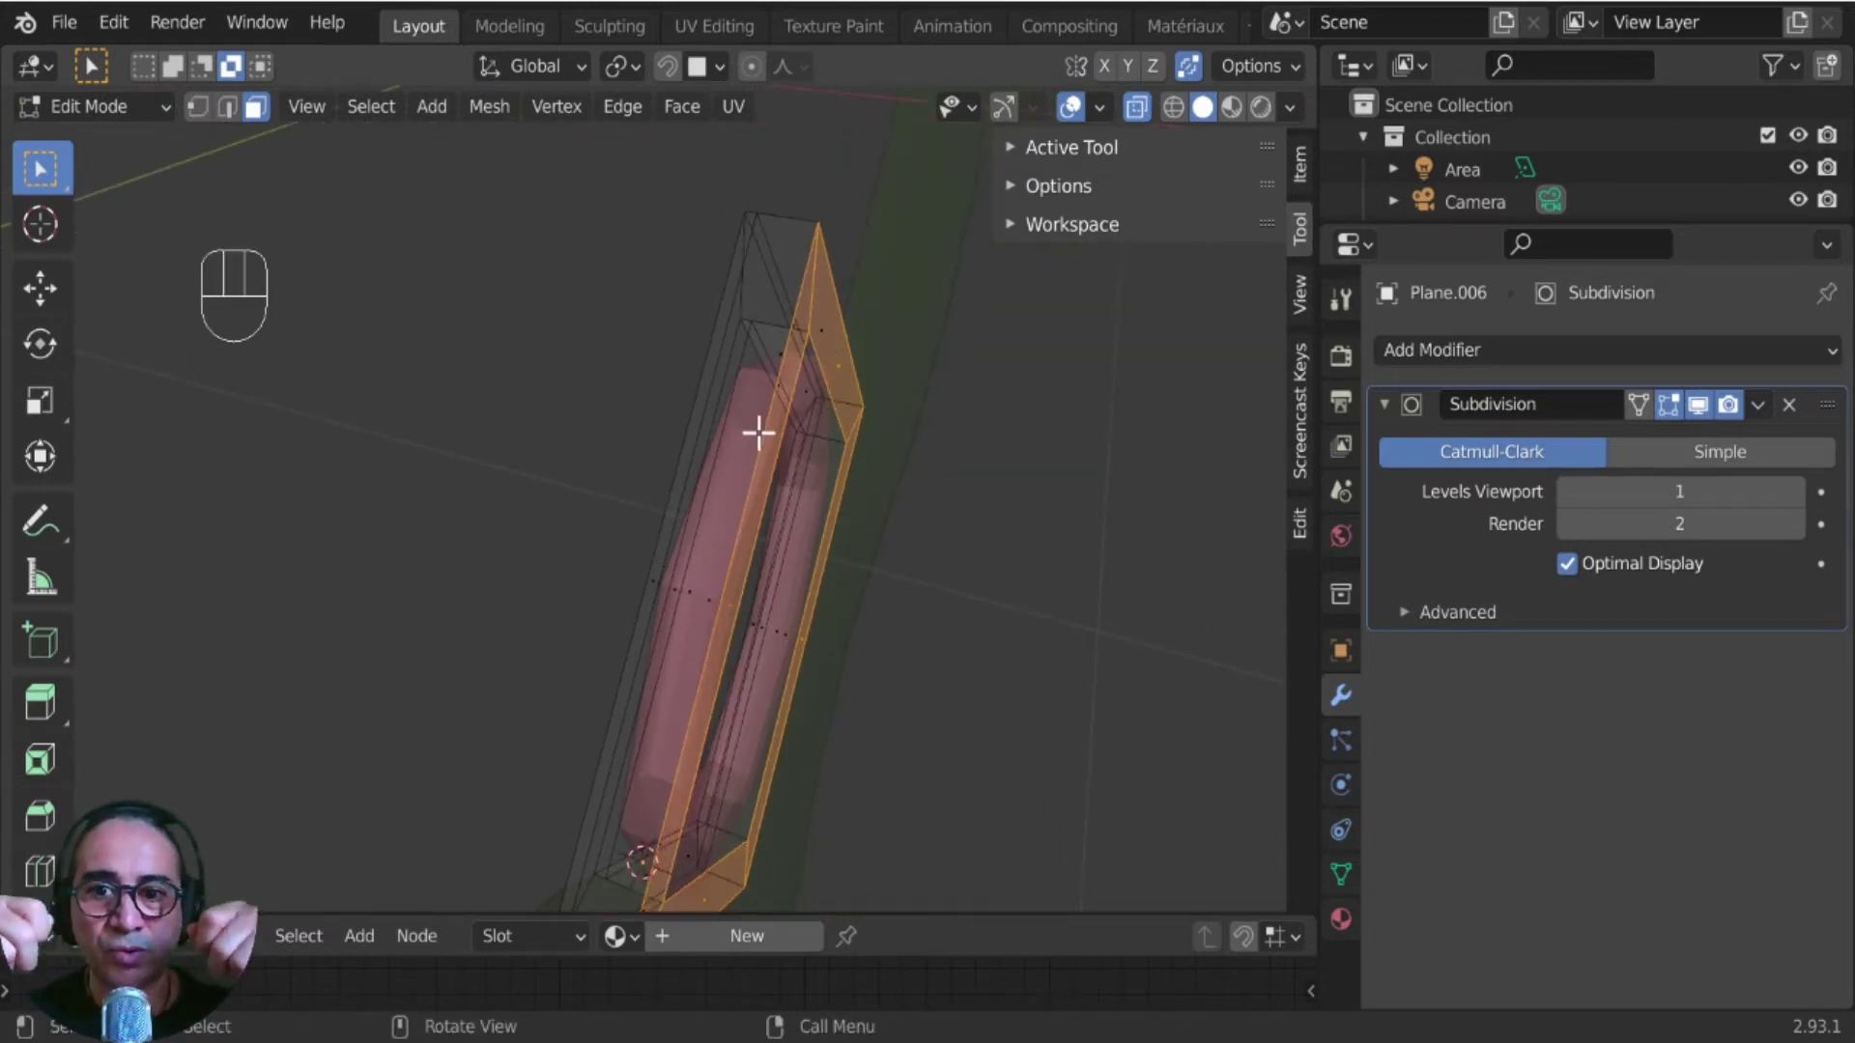
left_click(197, 107)
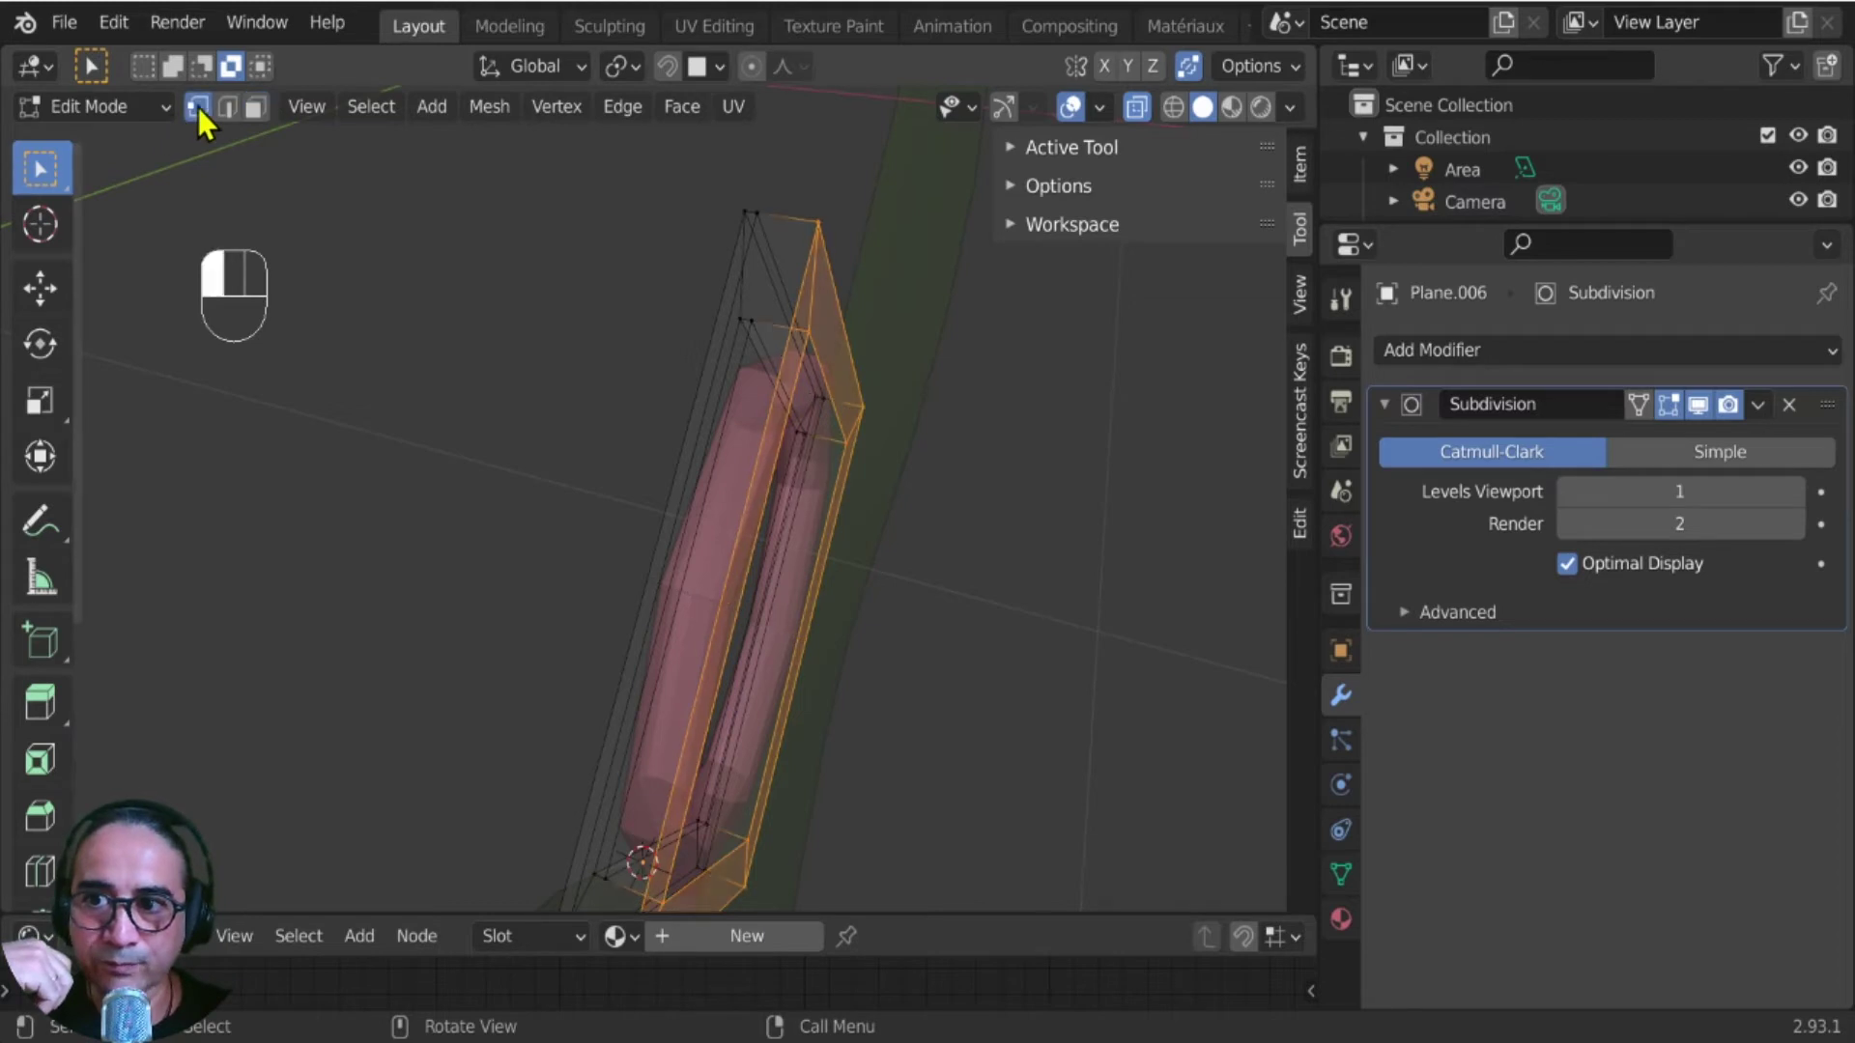
left_click_drag(736, 184, 775, 221)
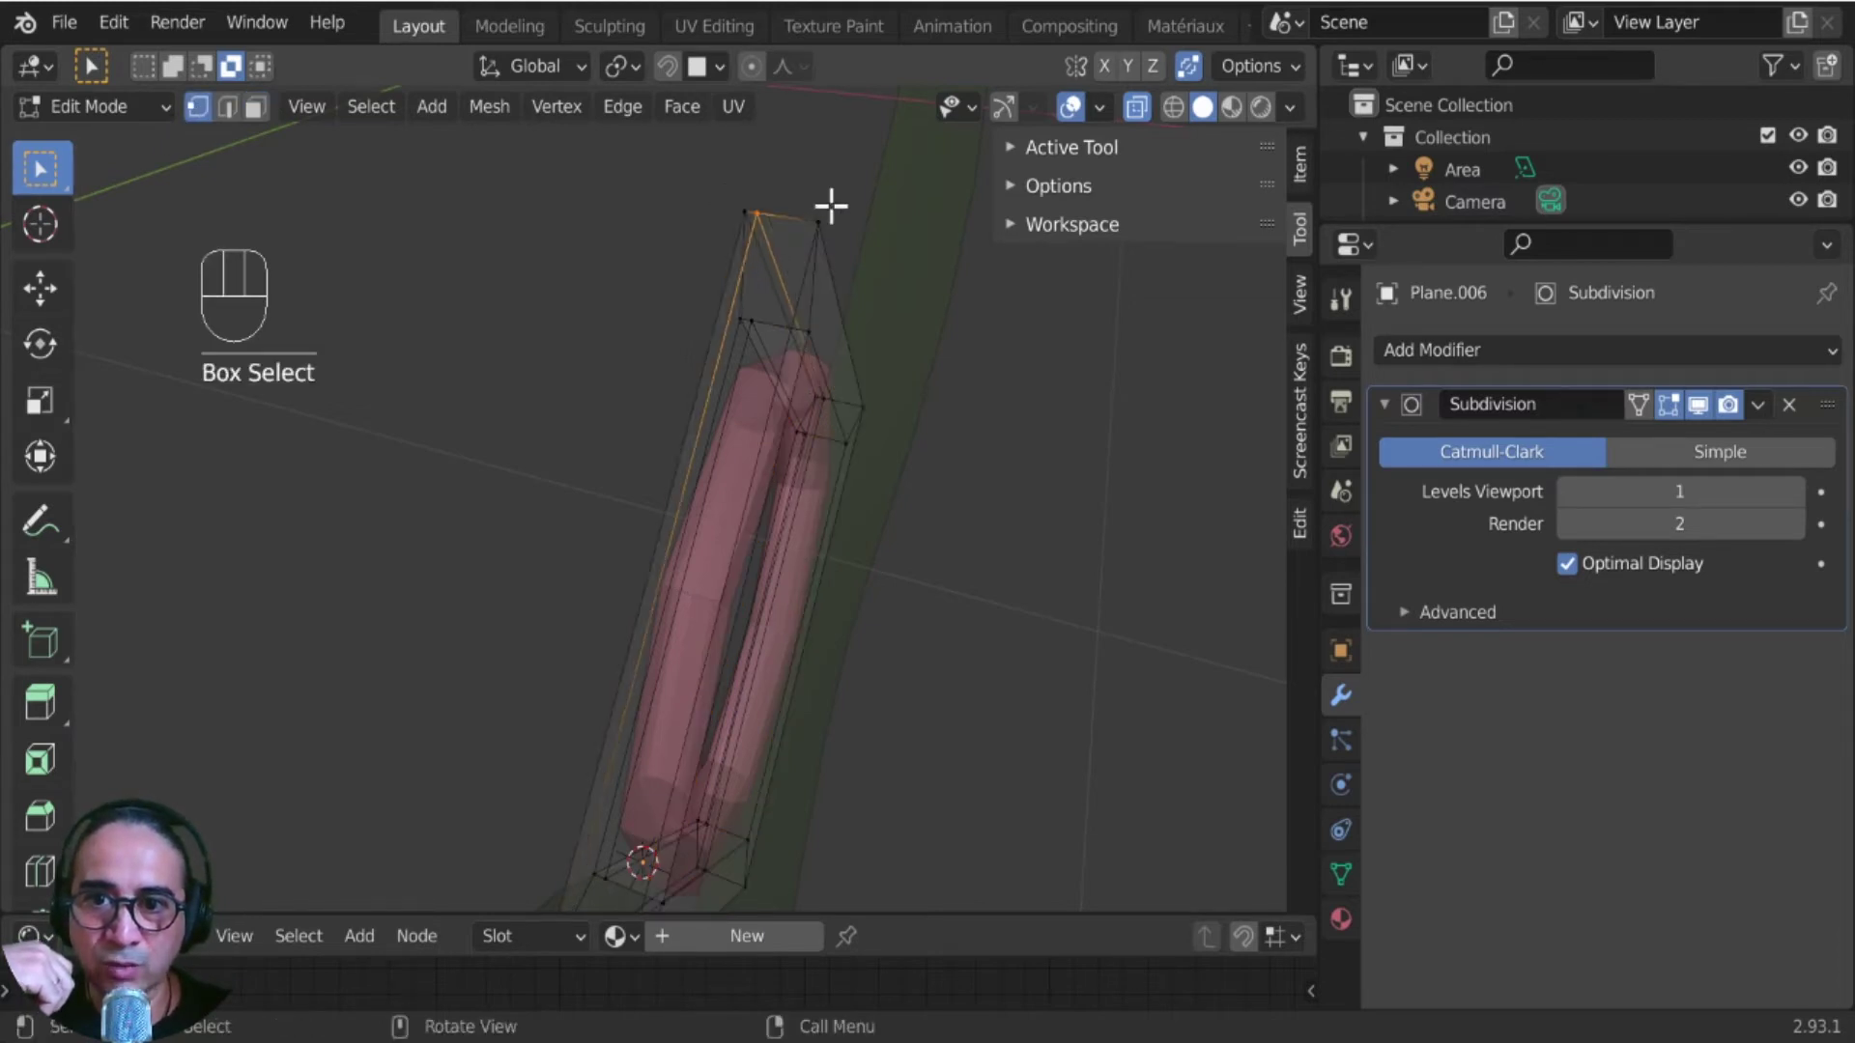
left_click(829, 205)
left_click_drag(709, 161, 774, 251)
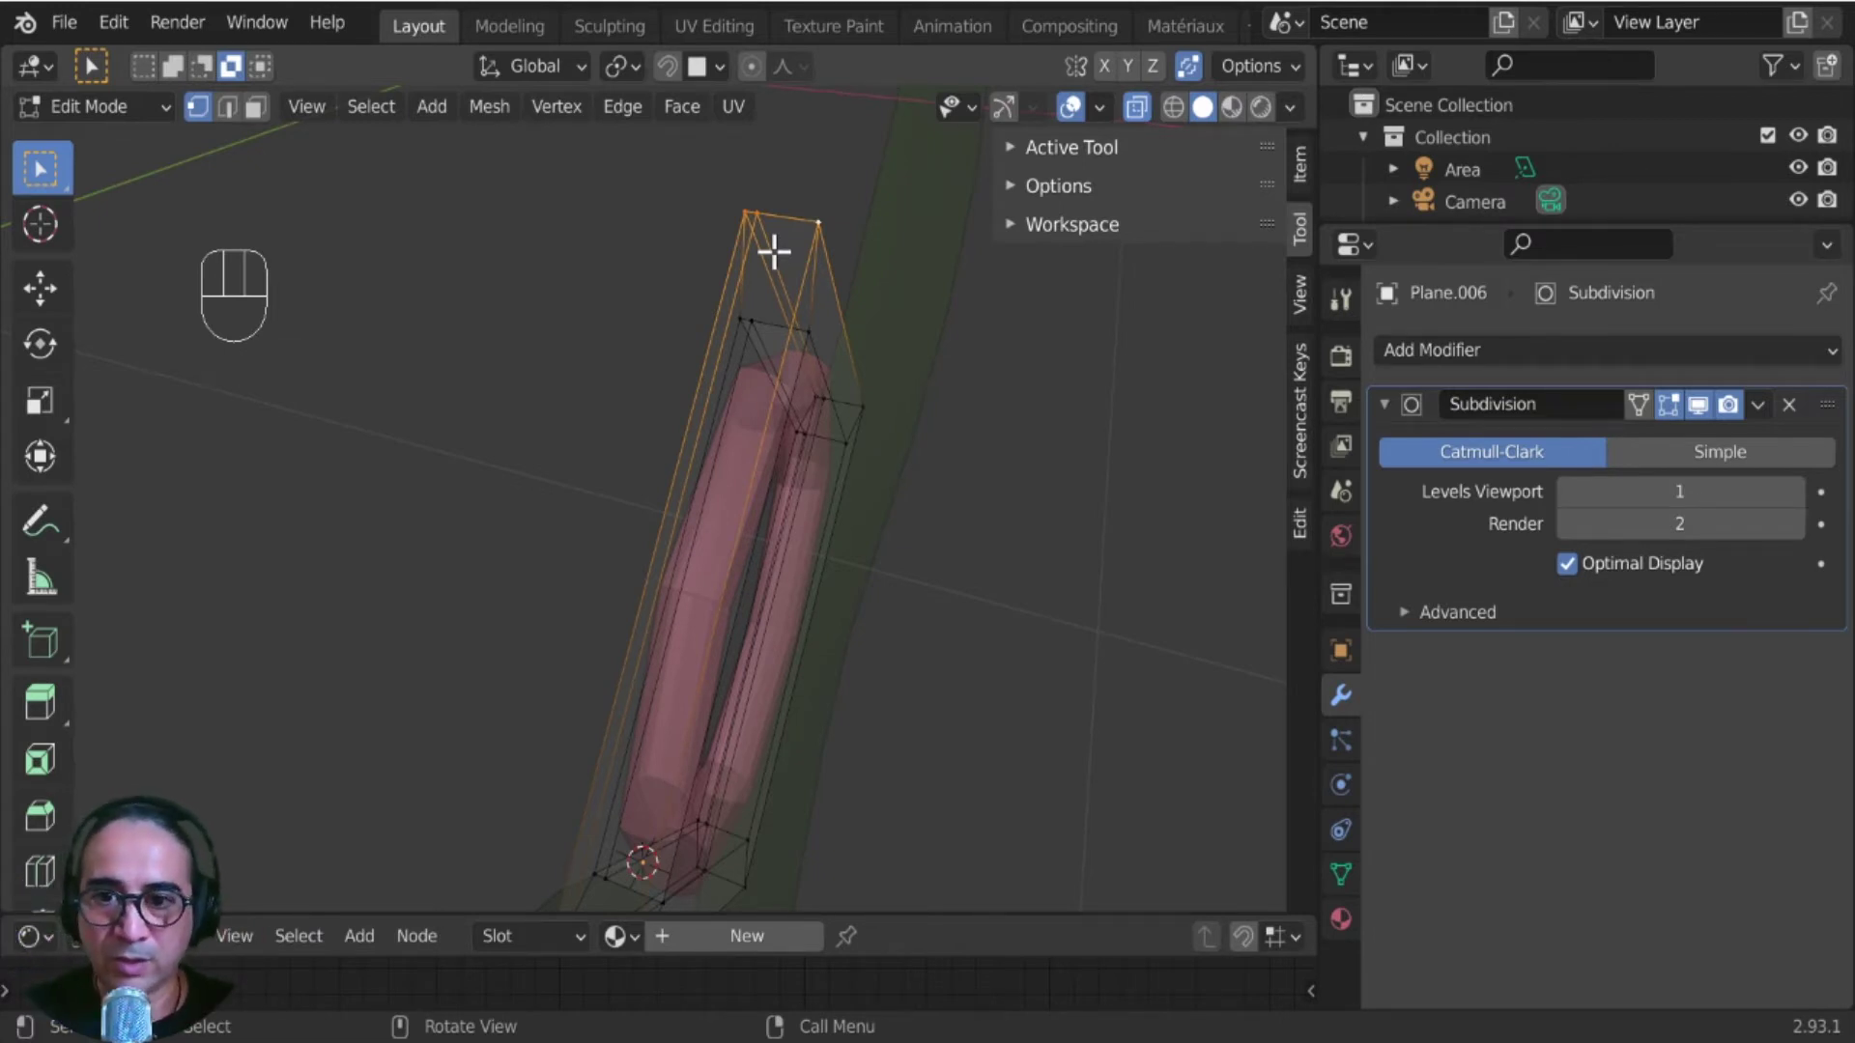
middle_click_drag(789, 497, 644, 357)
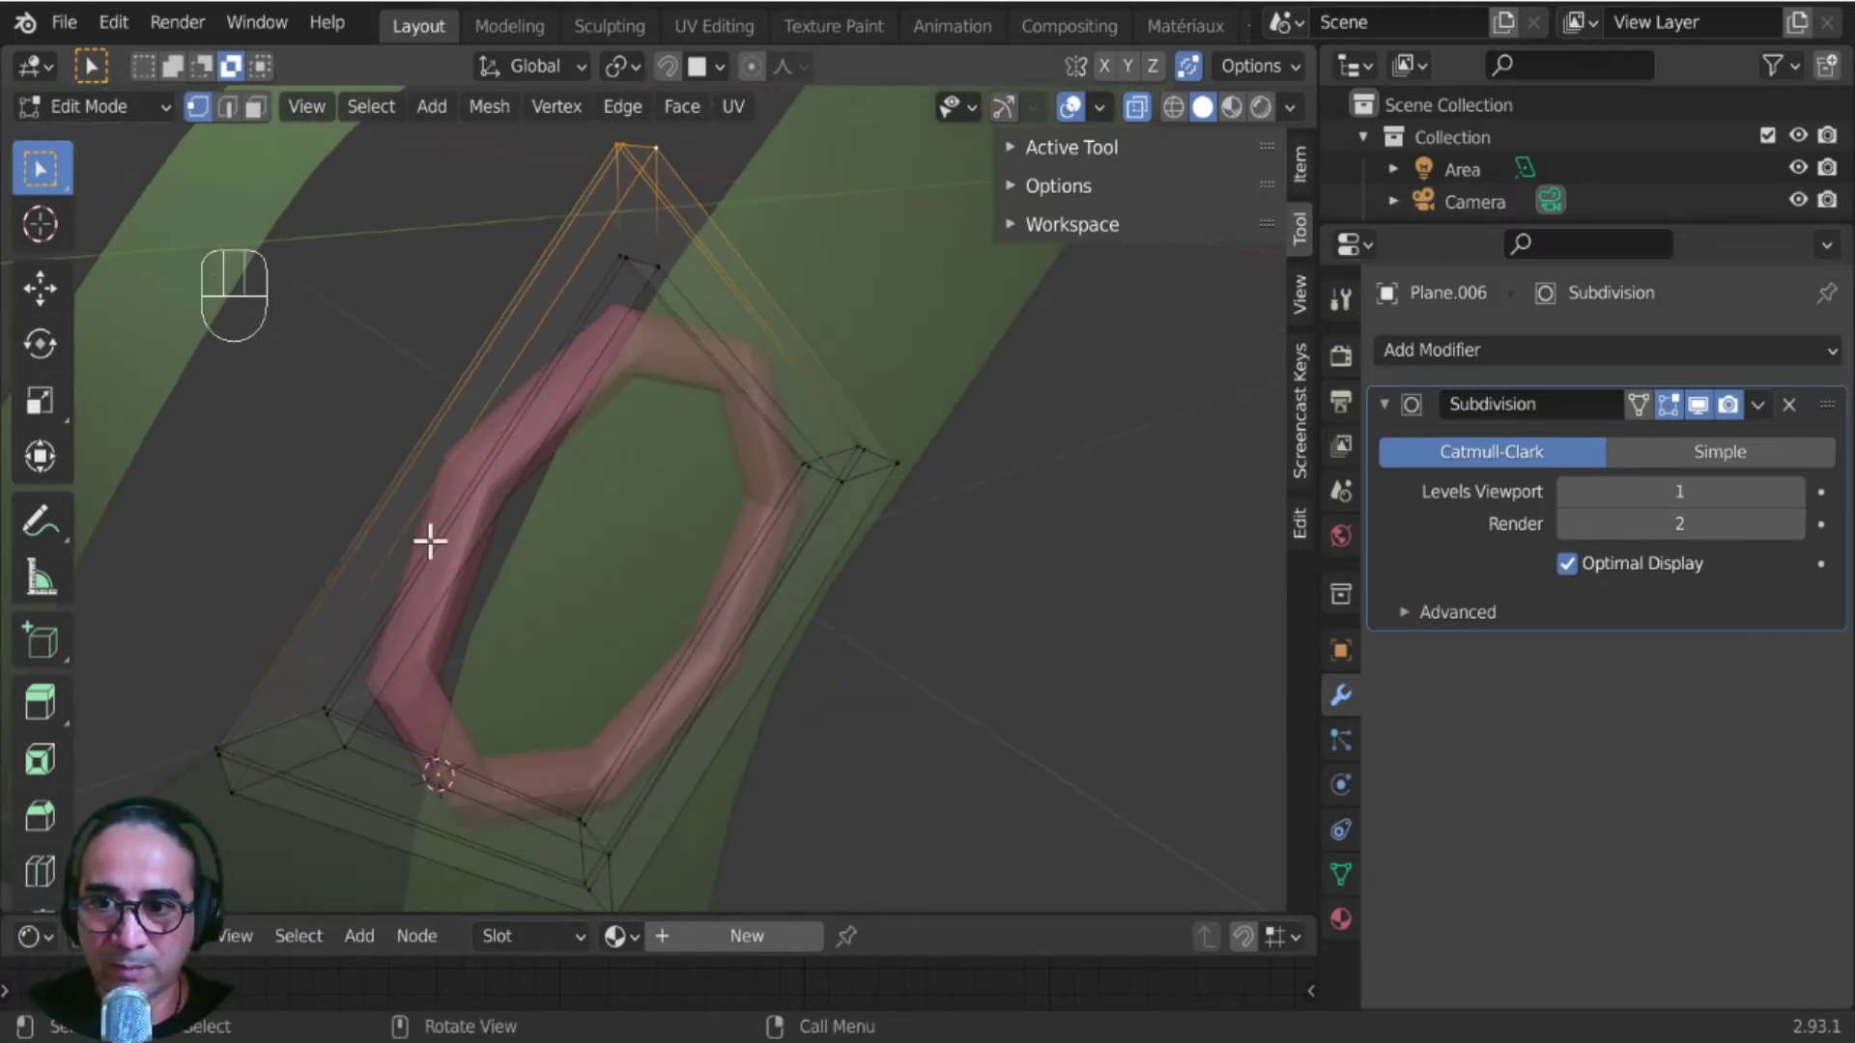
scroll(451, 544, "down", 4)
middle_click_drag(675, 708, 582, 595)
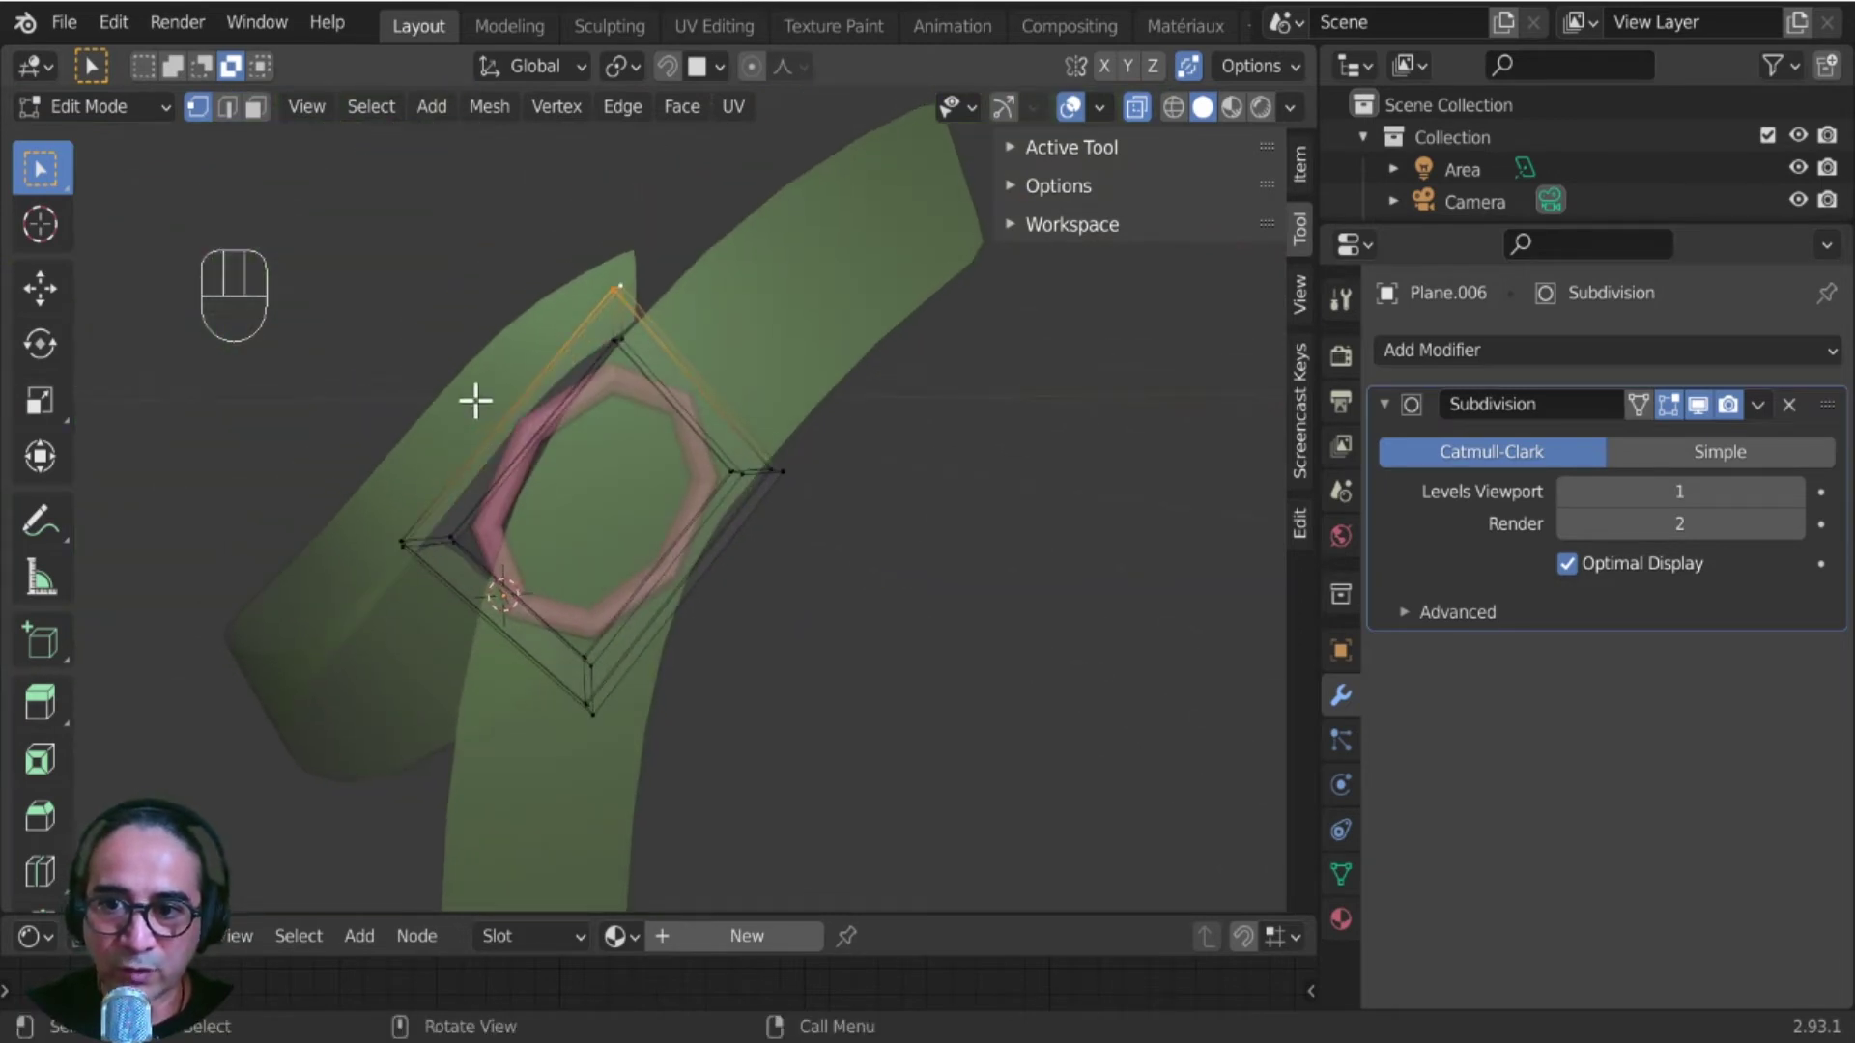
- Add one loop cut across the middle of each of the frame's four sides to make the buckle more rectangular
key("ctrl+r")
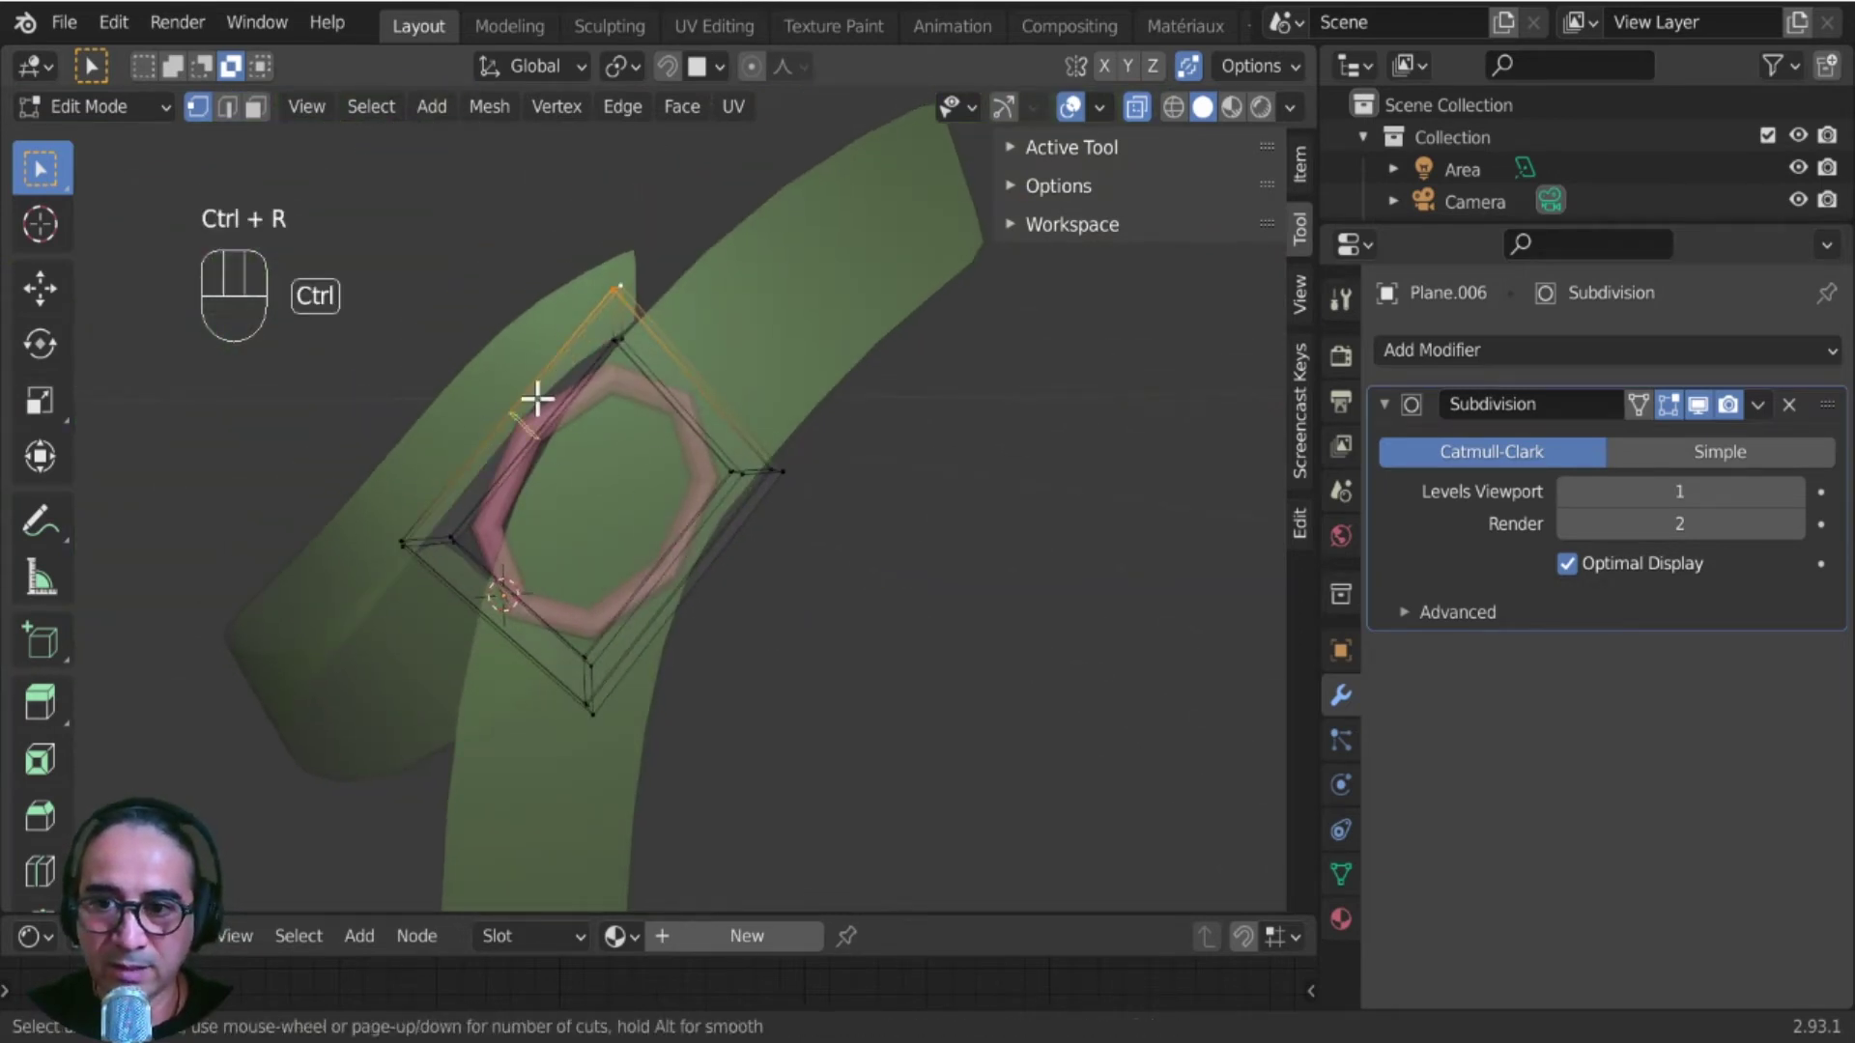
left_click(538, 402)
key("ctrl+r")
left_click(665, 546)
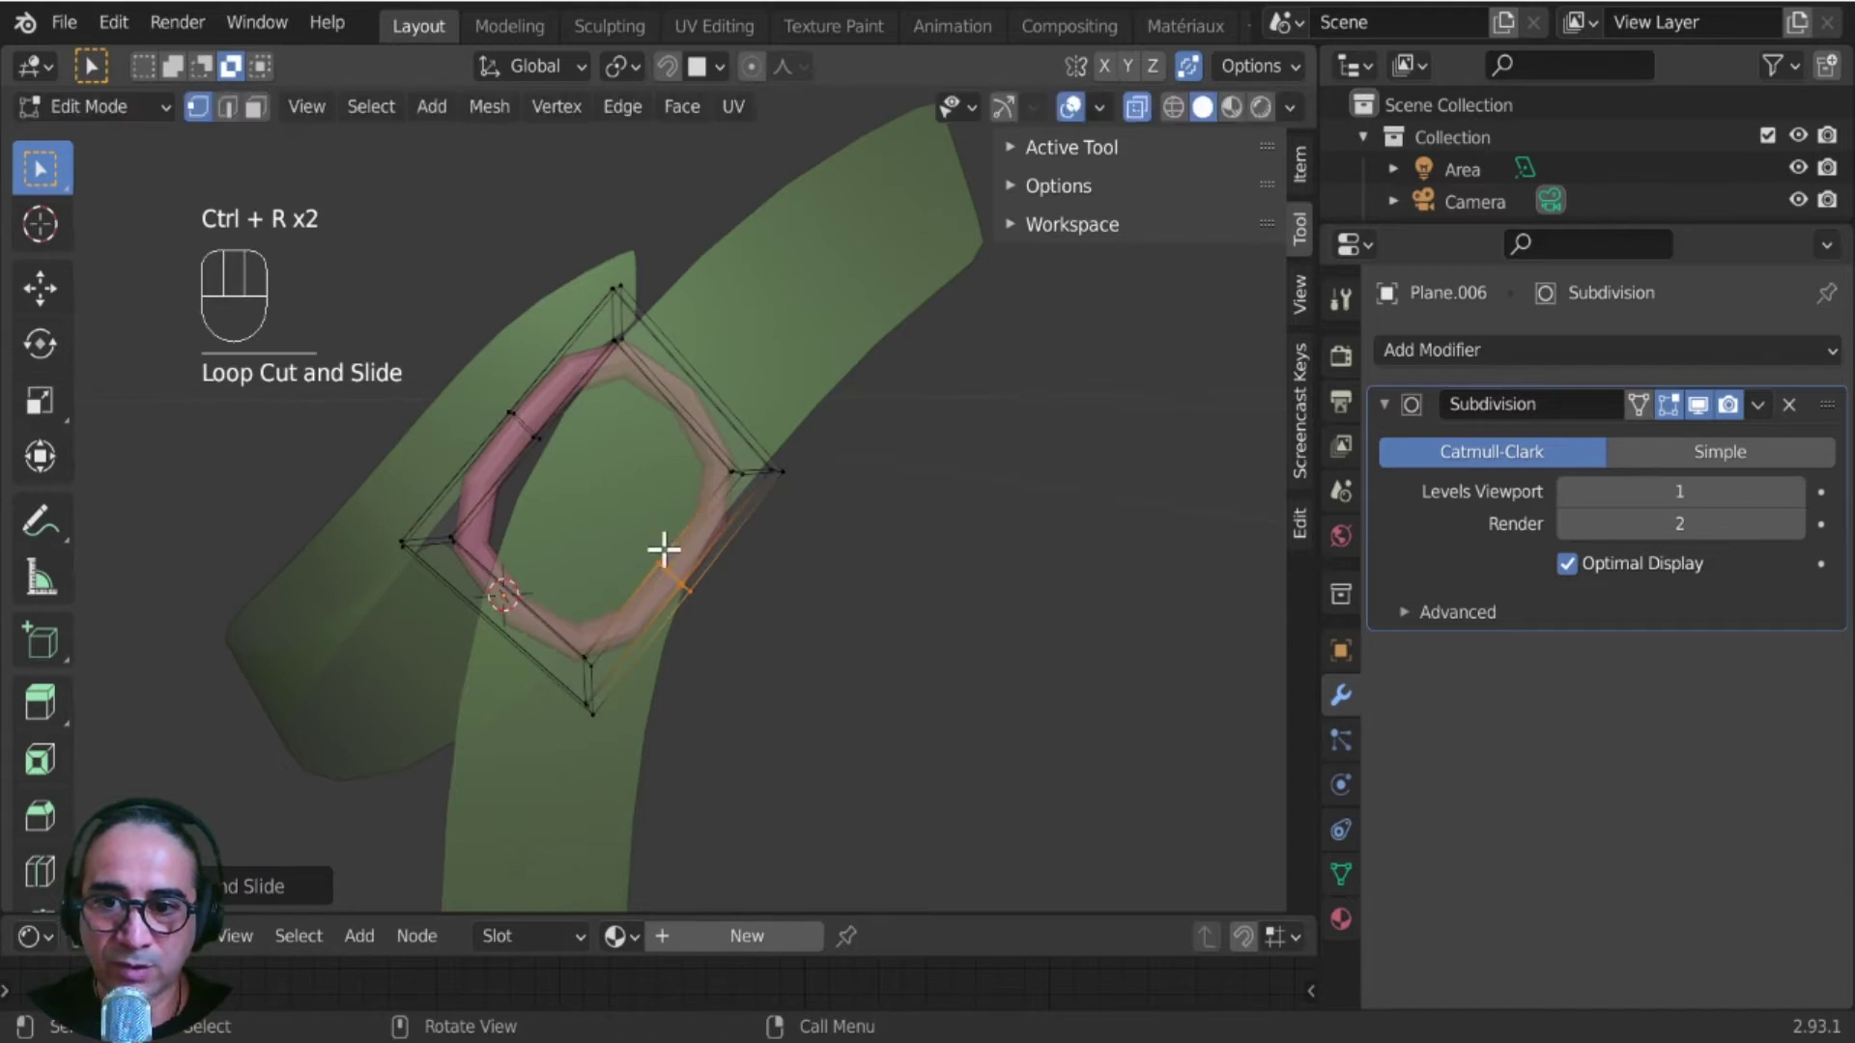
key("ctrl+r")
left_click(663, 415)
left_click(667, 417)
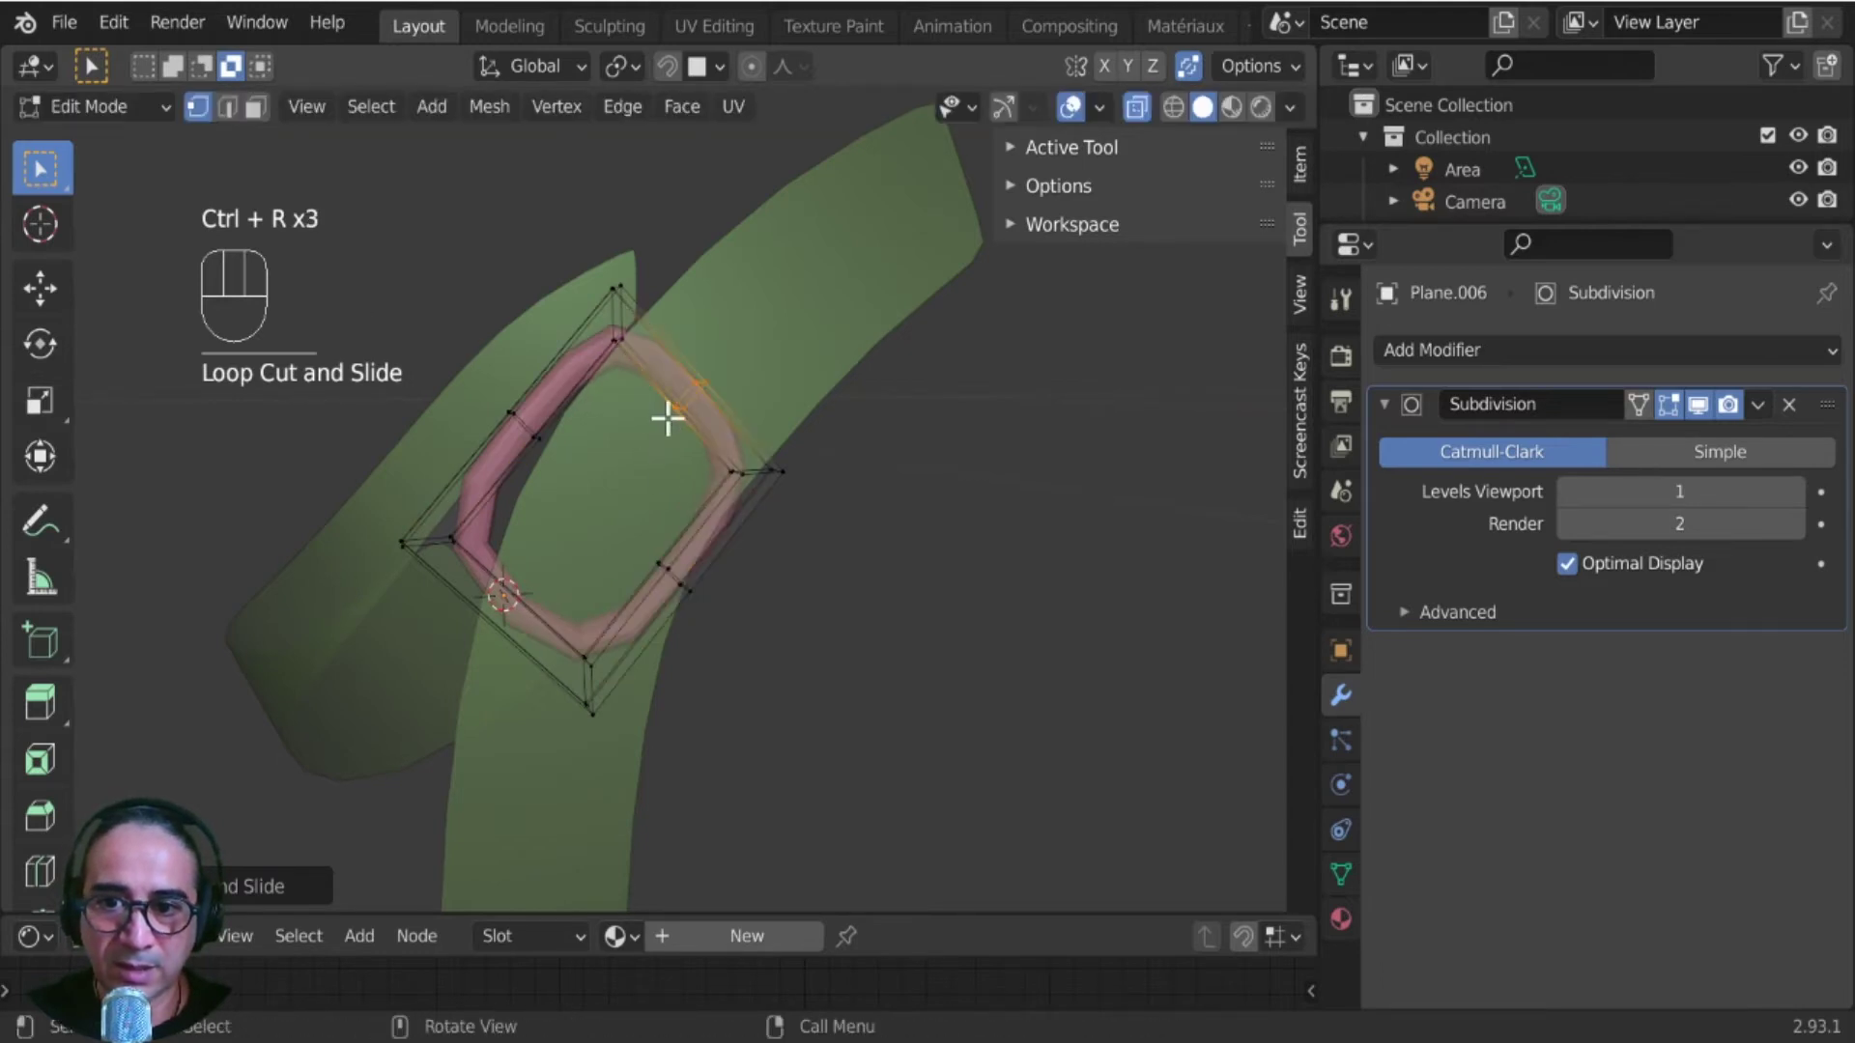
key("ctrl+r")
left_click(519, 613)
left_click(520, 612)
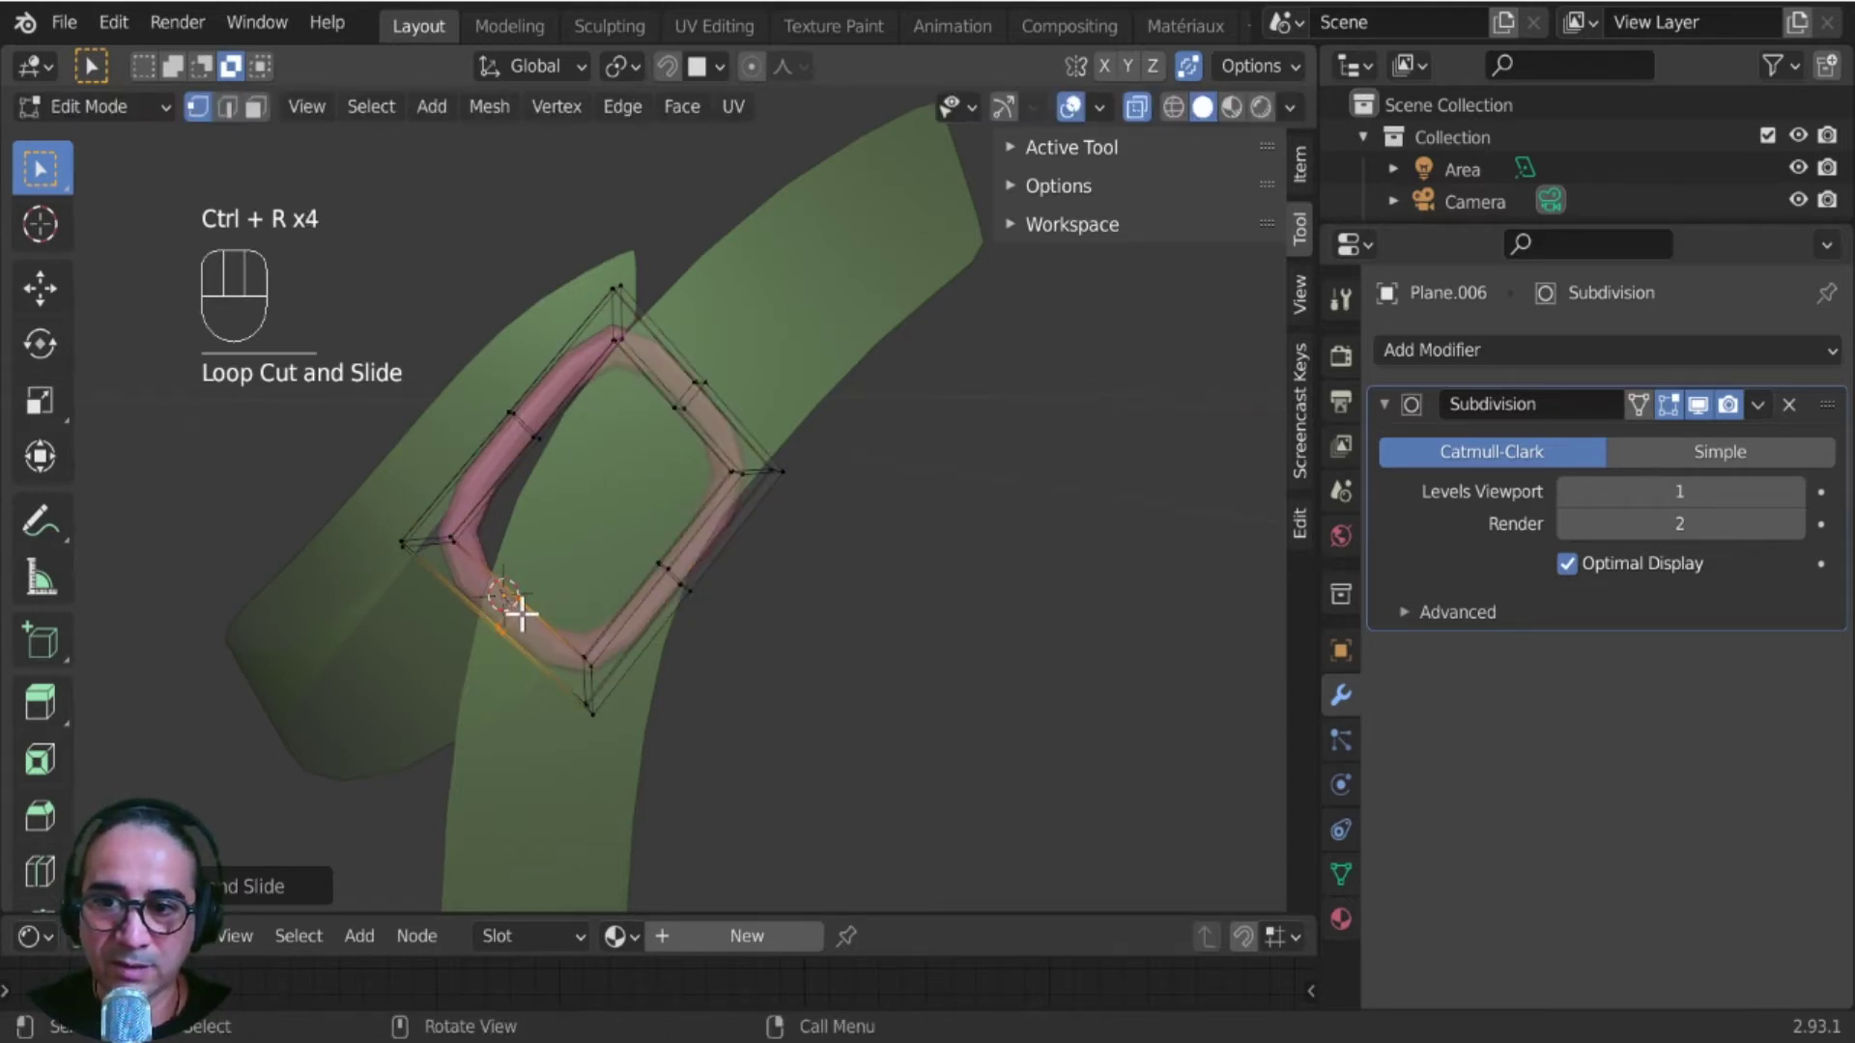
- Return to Object Mode and apply Shade Smooth to the buckle
key("Tab")
middle_click_drag(570, 748, 815, 765)
right_click(443, 457)
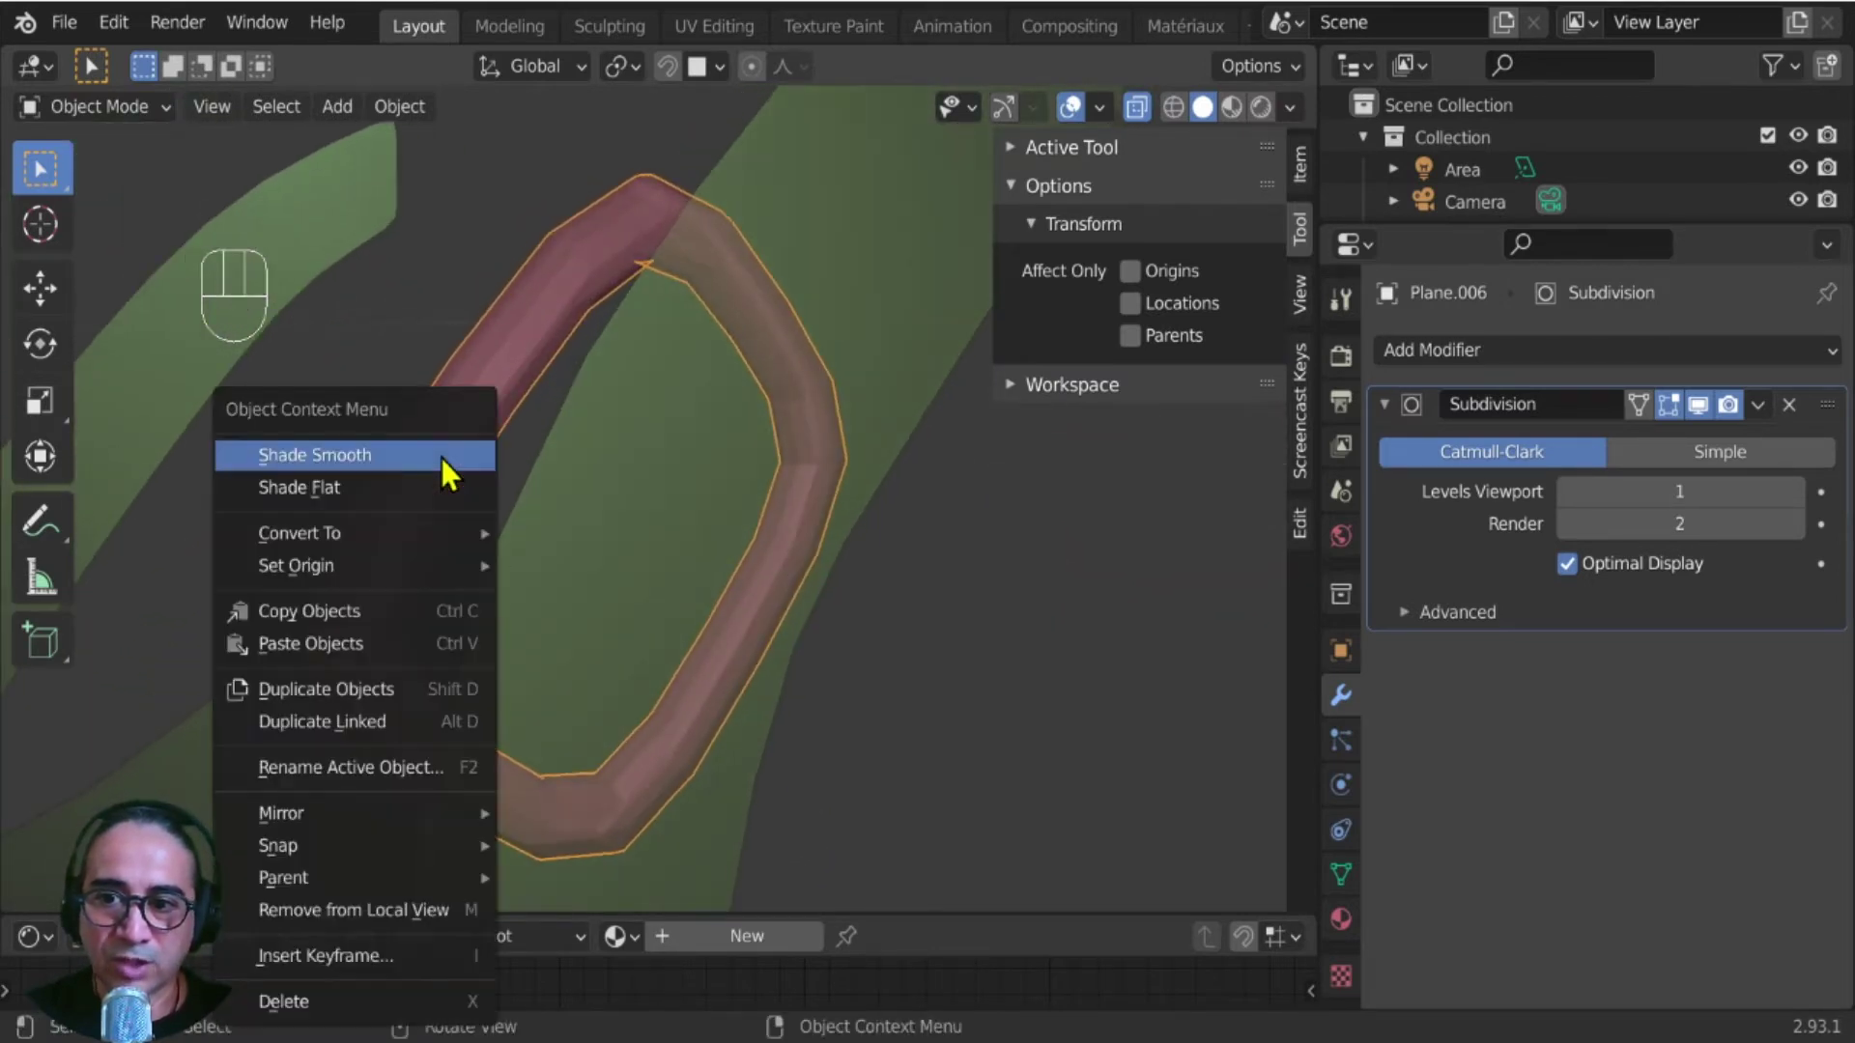
left_click(336, 460)
middle_click_drag(538, 473, 844, 693)
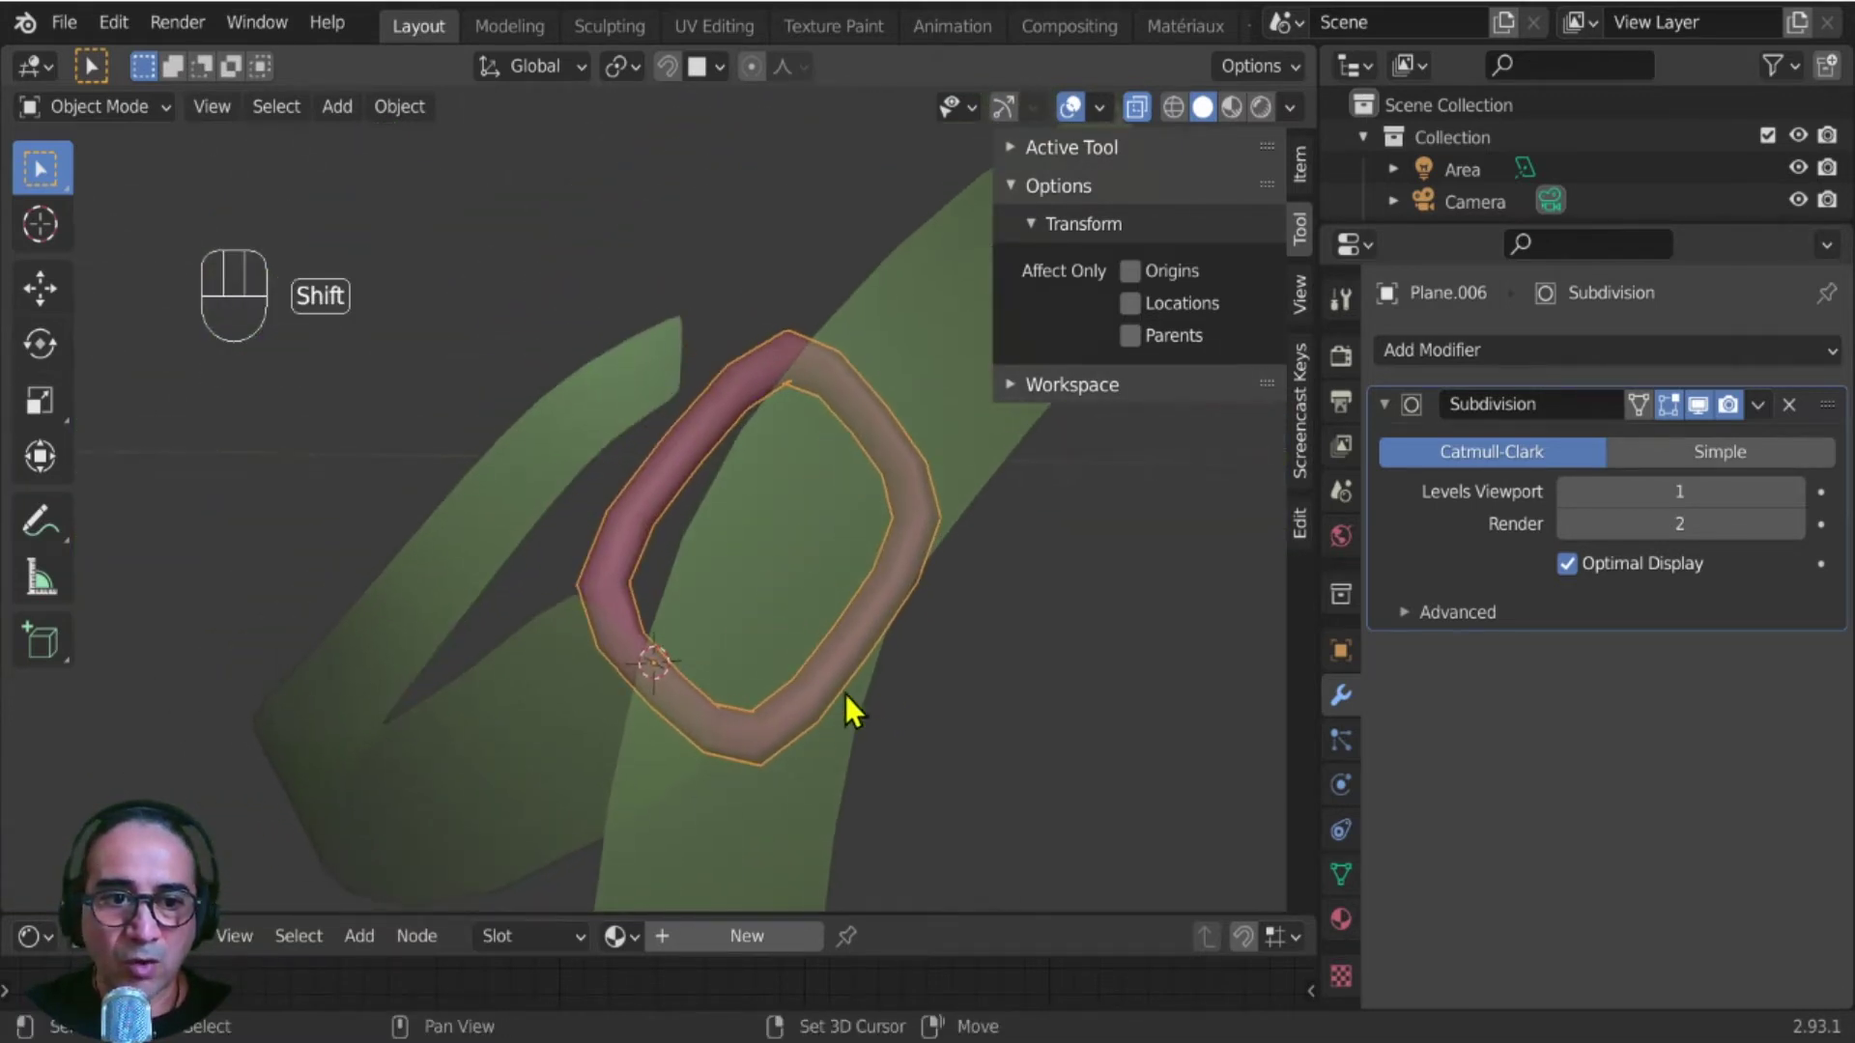
- Preview the buckle with a higher viewport subdivision level and set the level back to 1
left_click(1795, 493)
middle_click_drag(1152, 622, 1005, 802)
left_click(1569, 493)
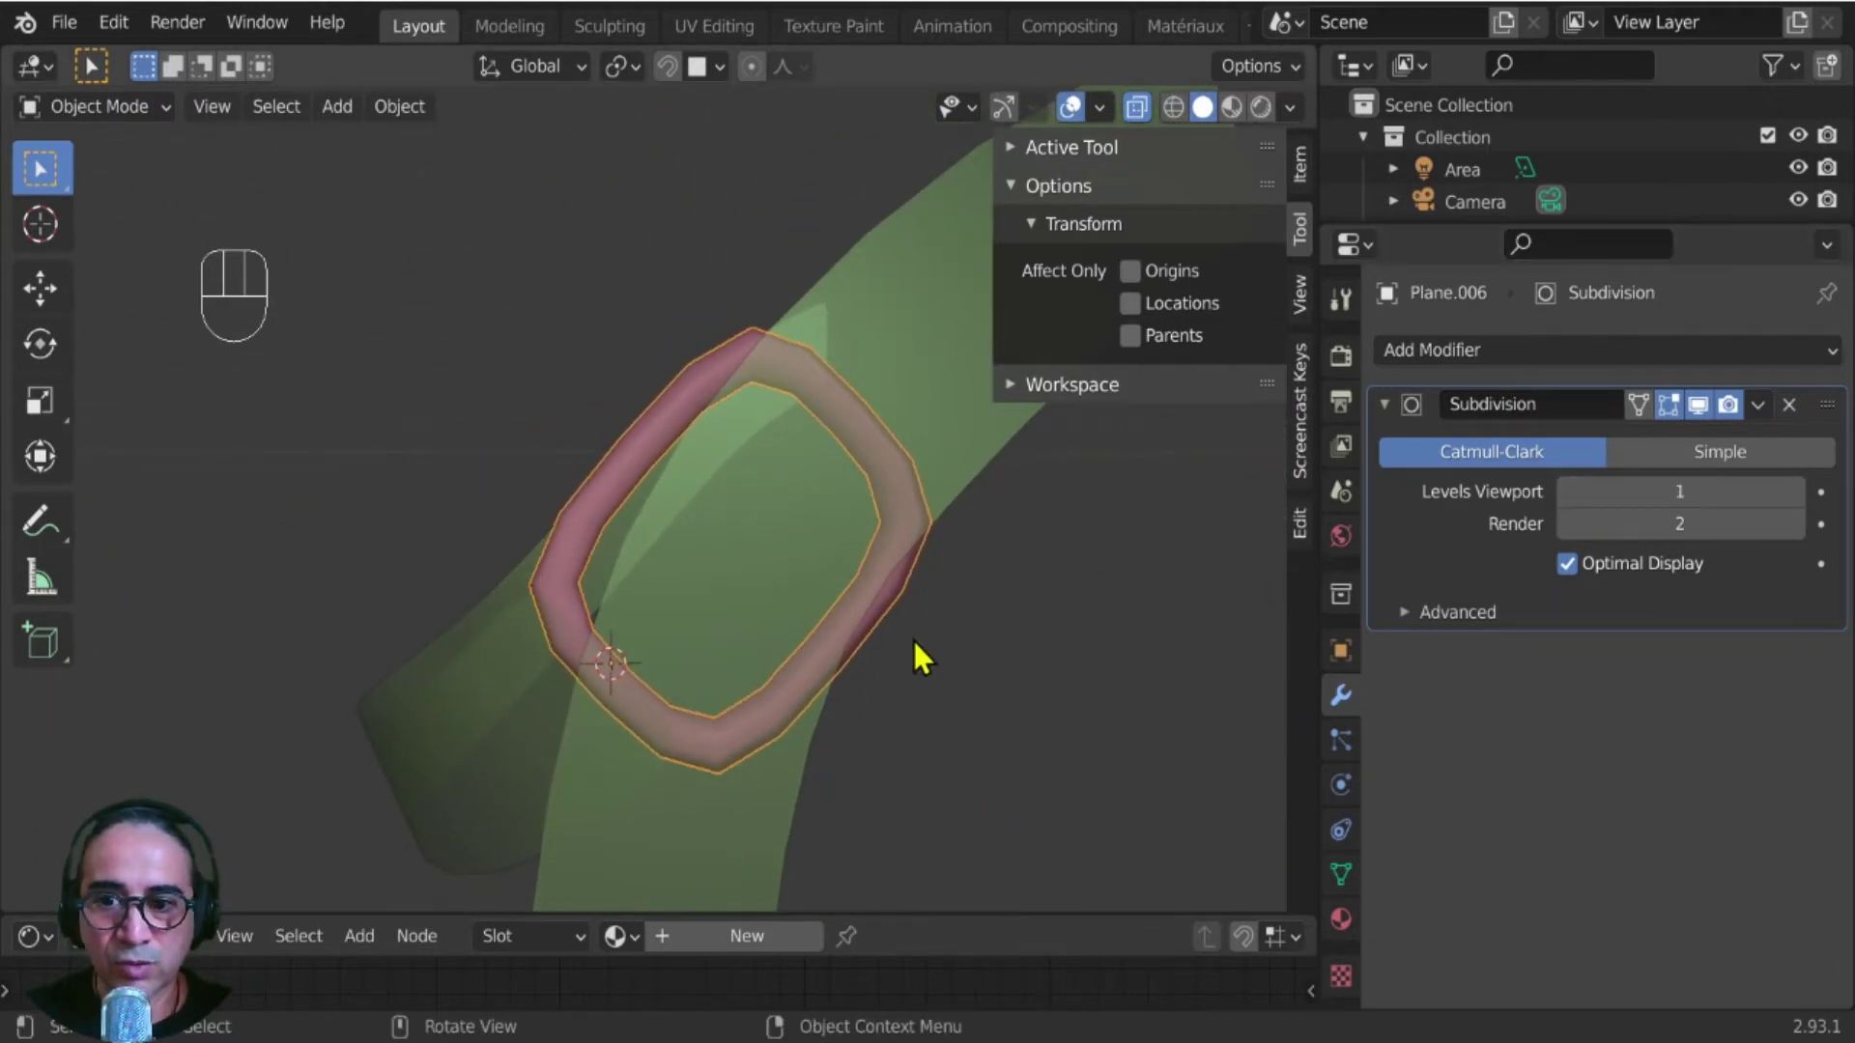
- In Edit Mode, deselect the buckle's geometry, use face selection and add a plane to the same mesh
key("Tab")
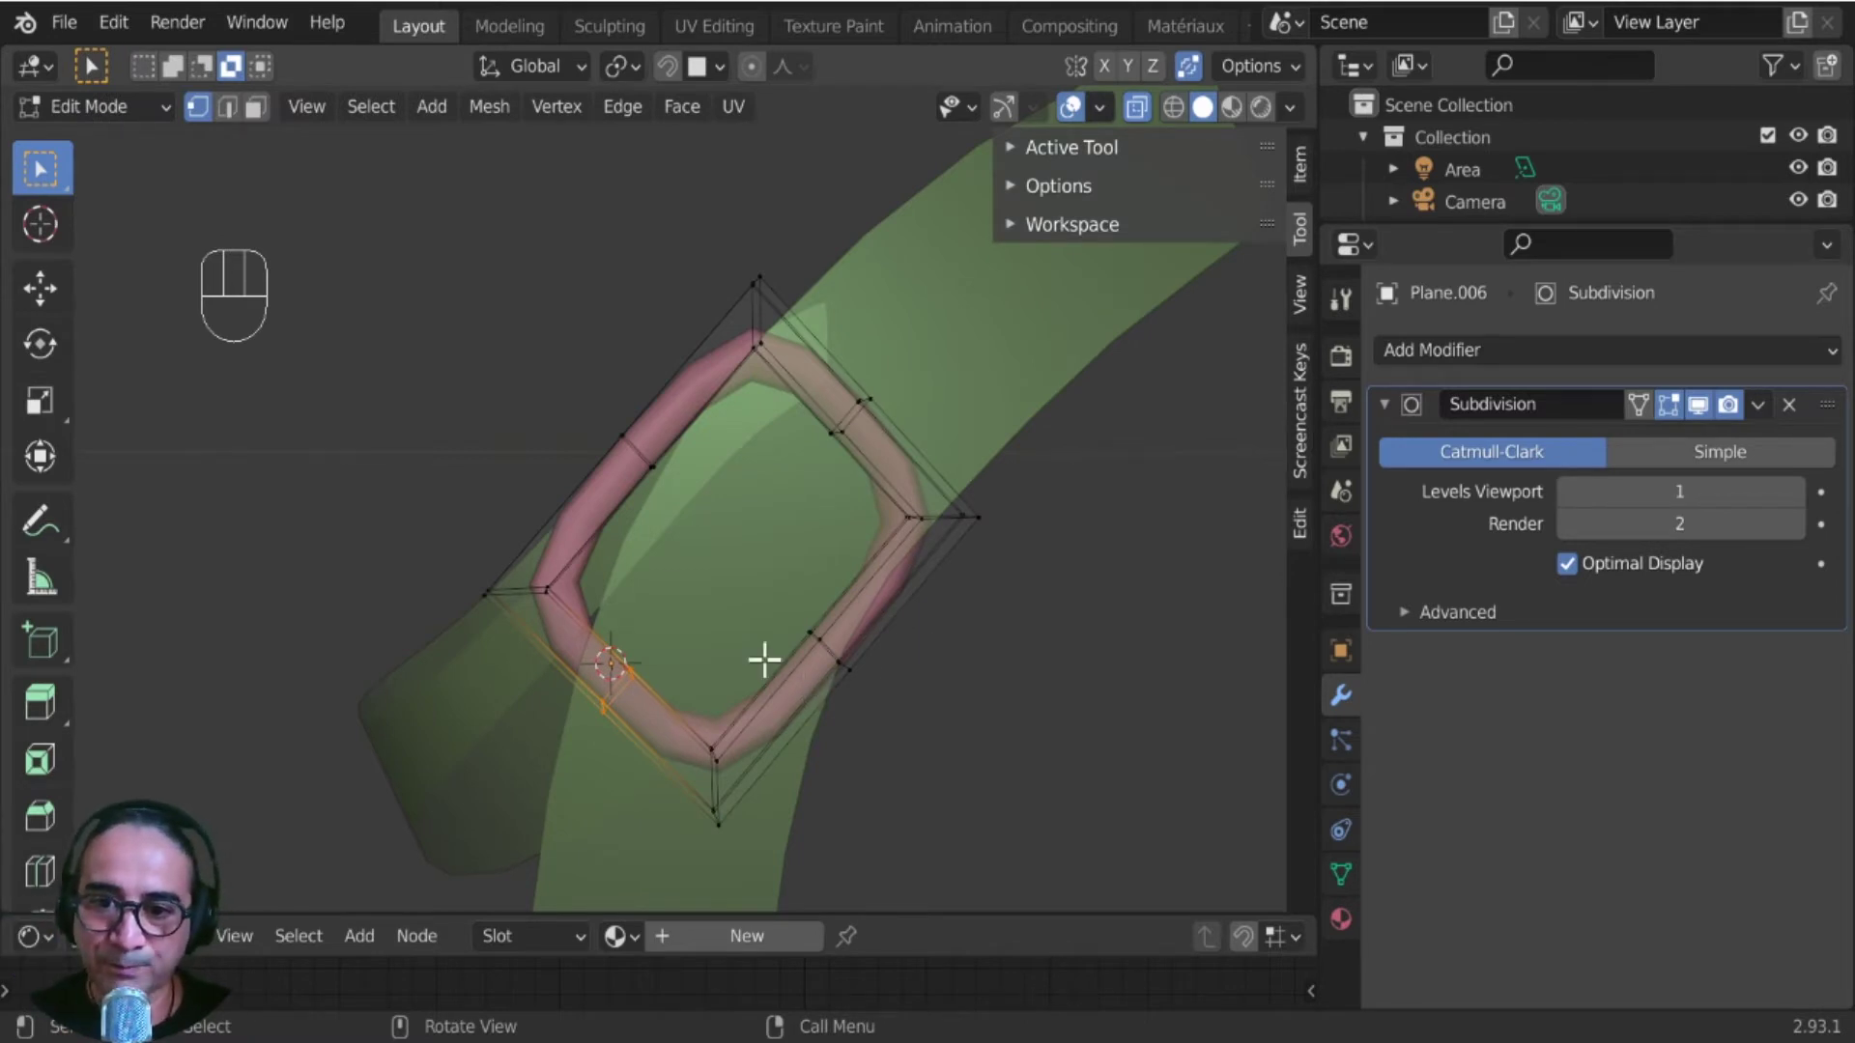
left_click_drag(768, 601, 898, 720)
left_click(778, 617)
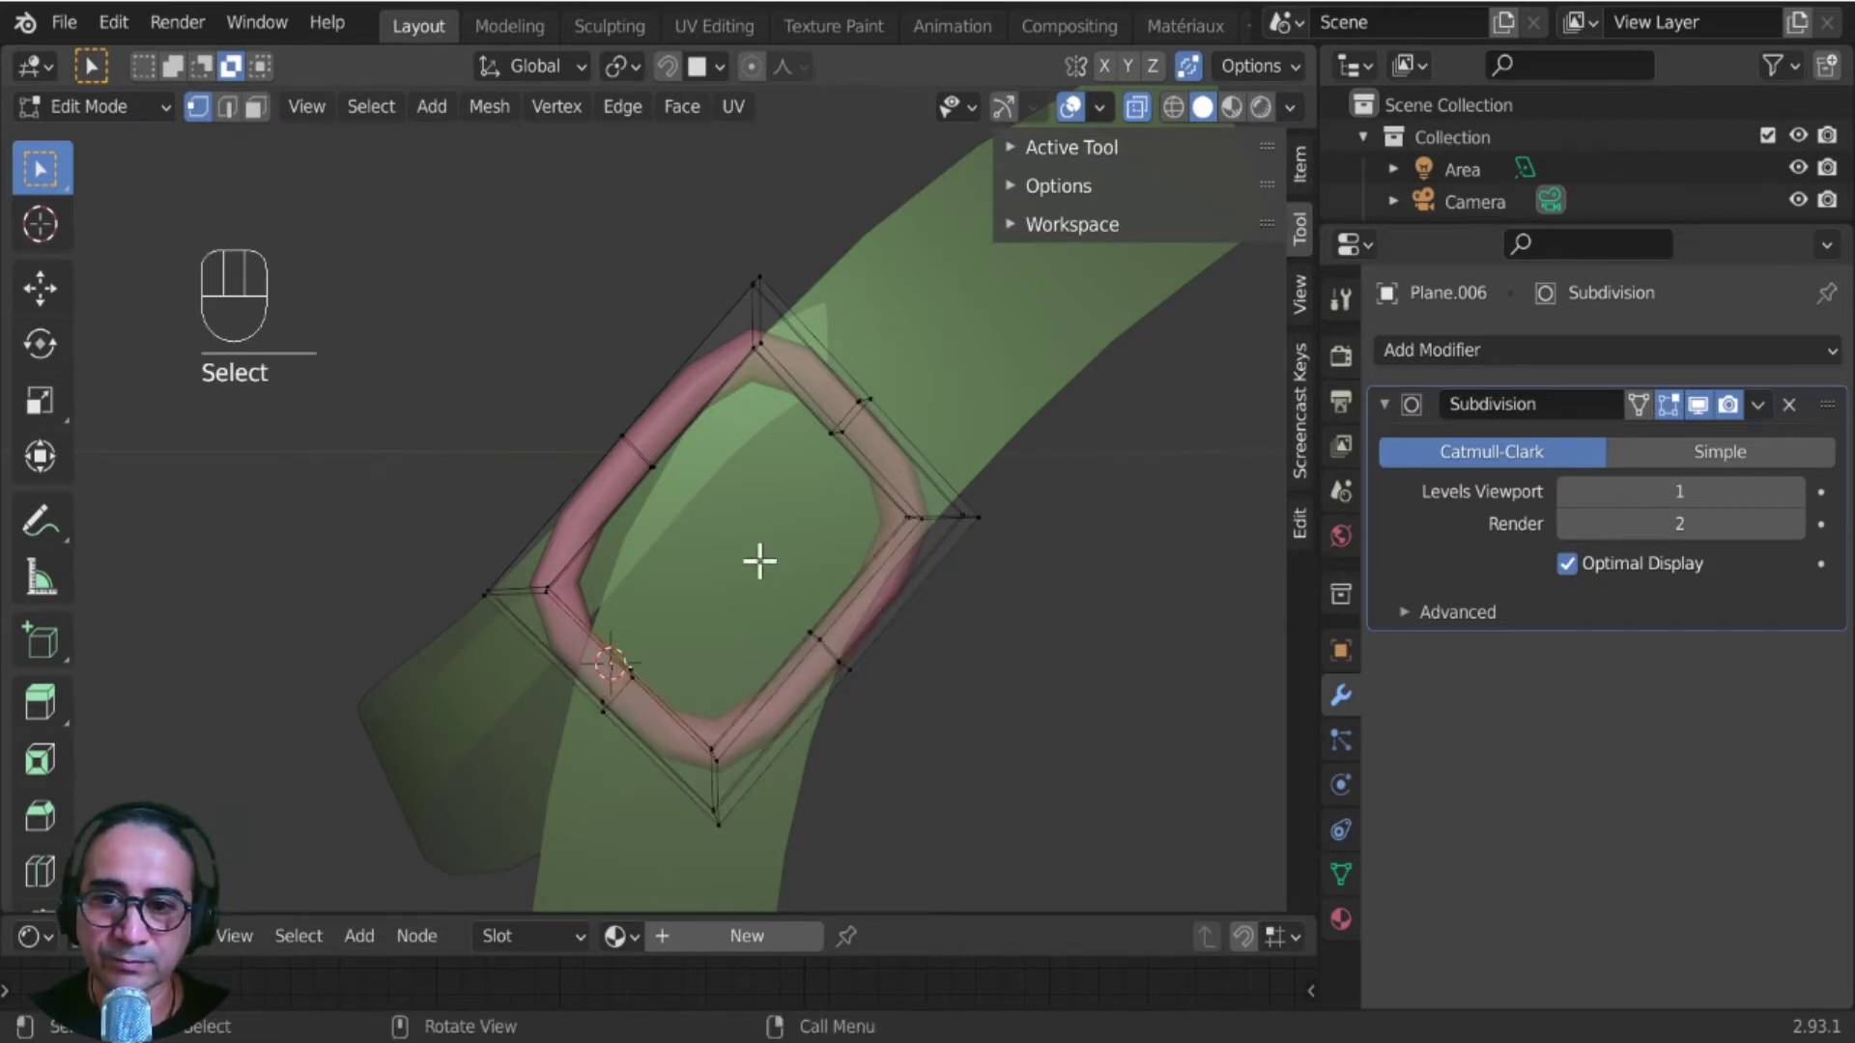
left_click(255, 107)
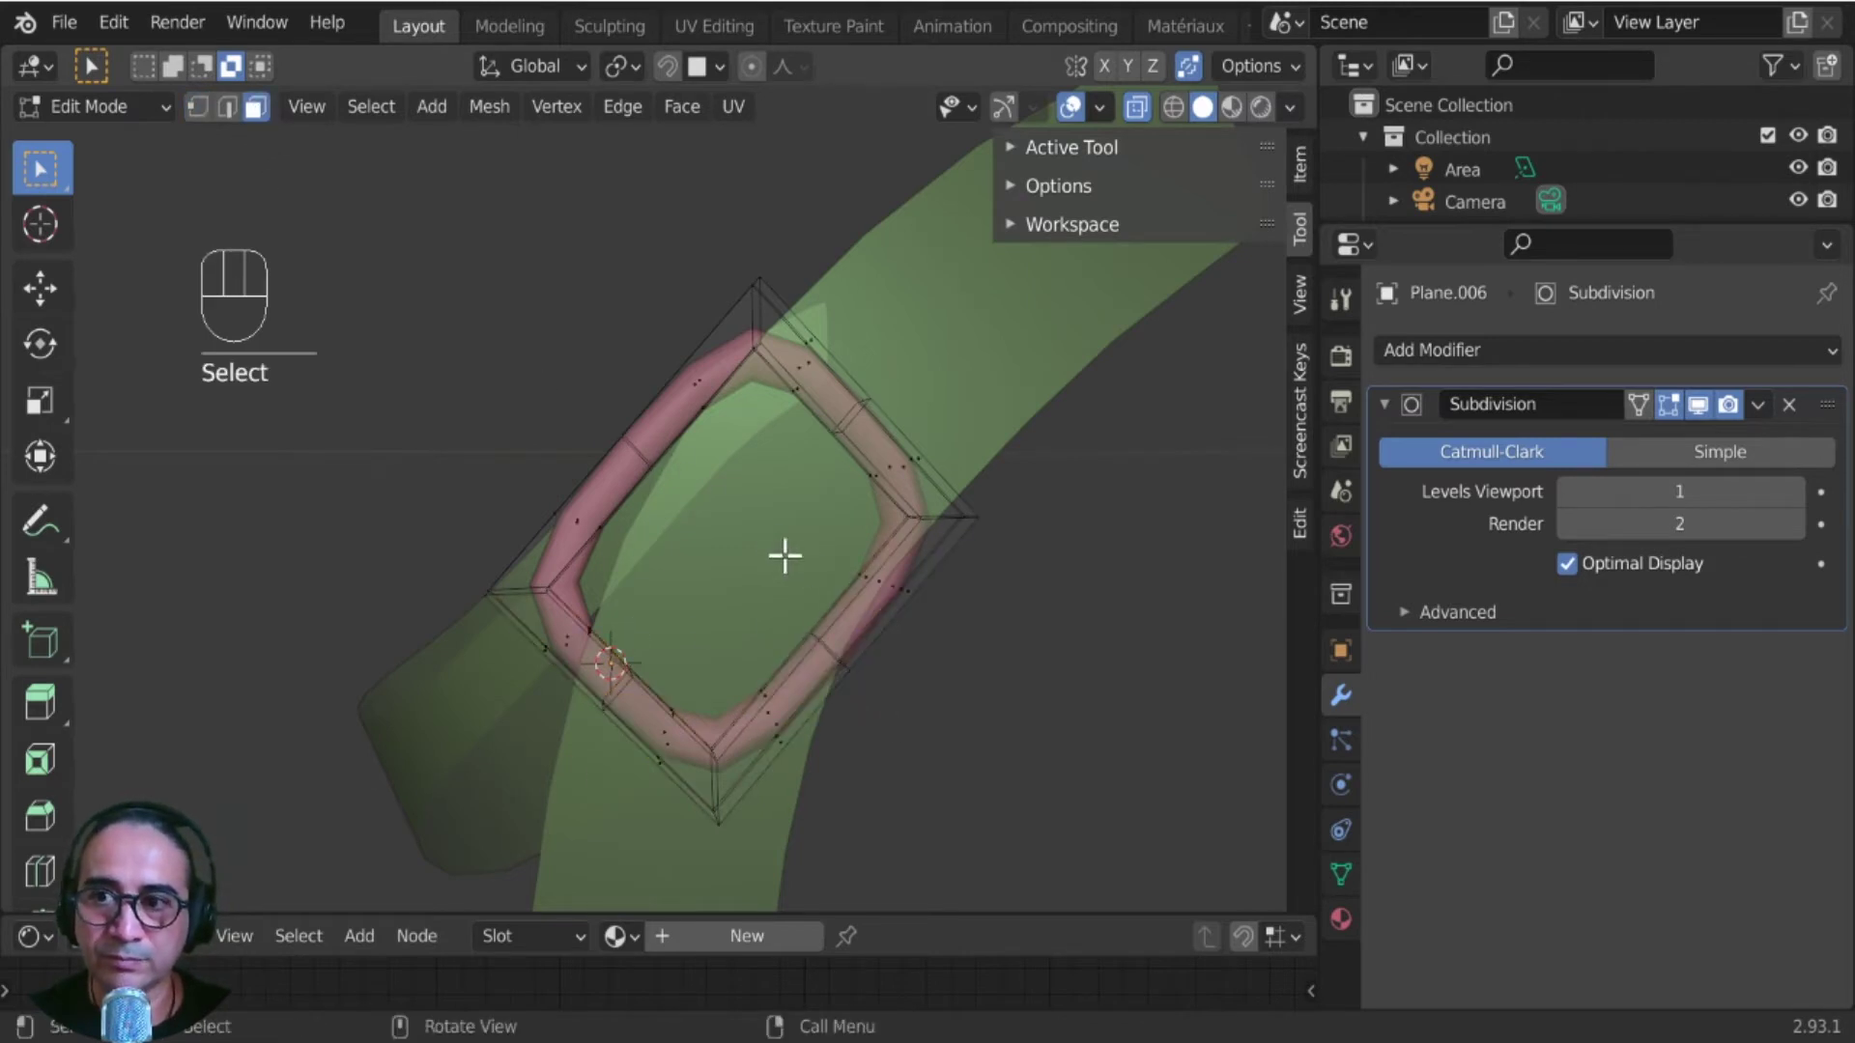
scroll(785, 556, "down", 2)
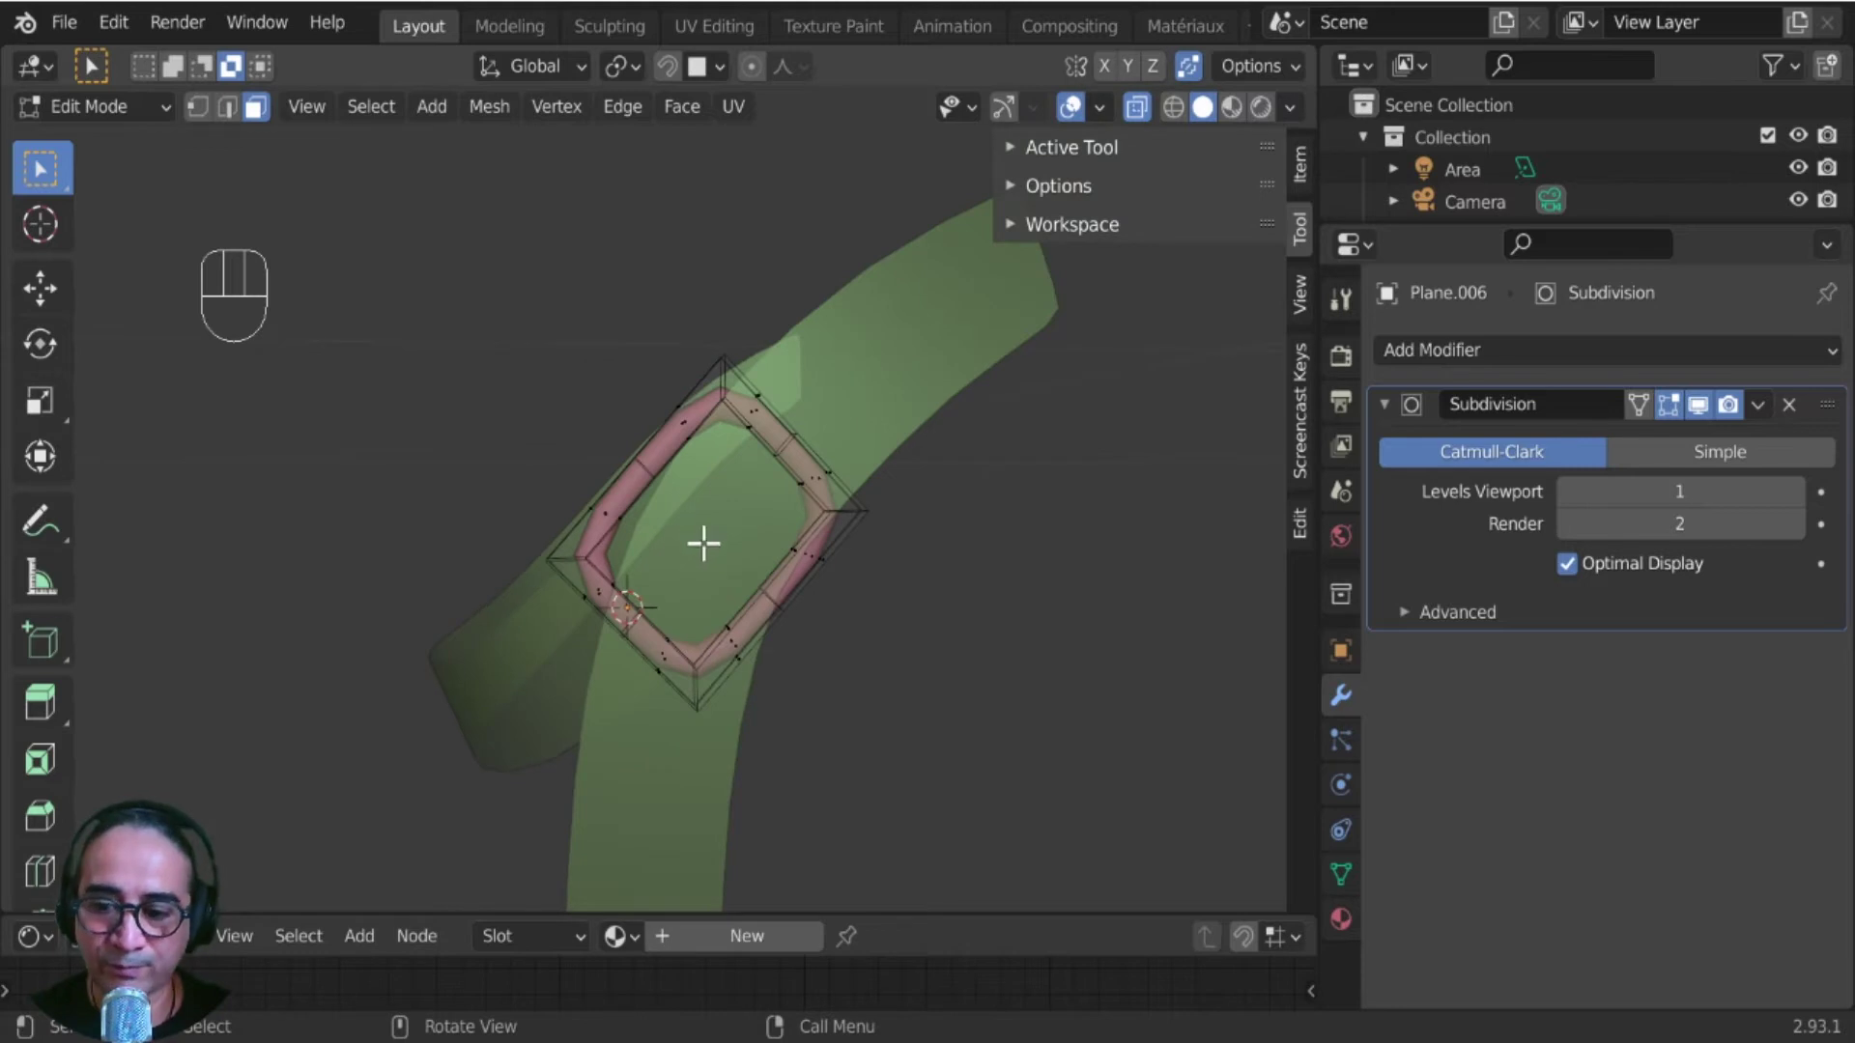
key("shift+a")
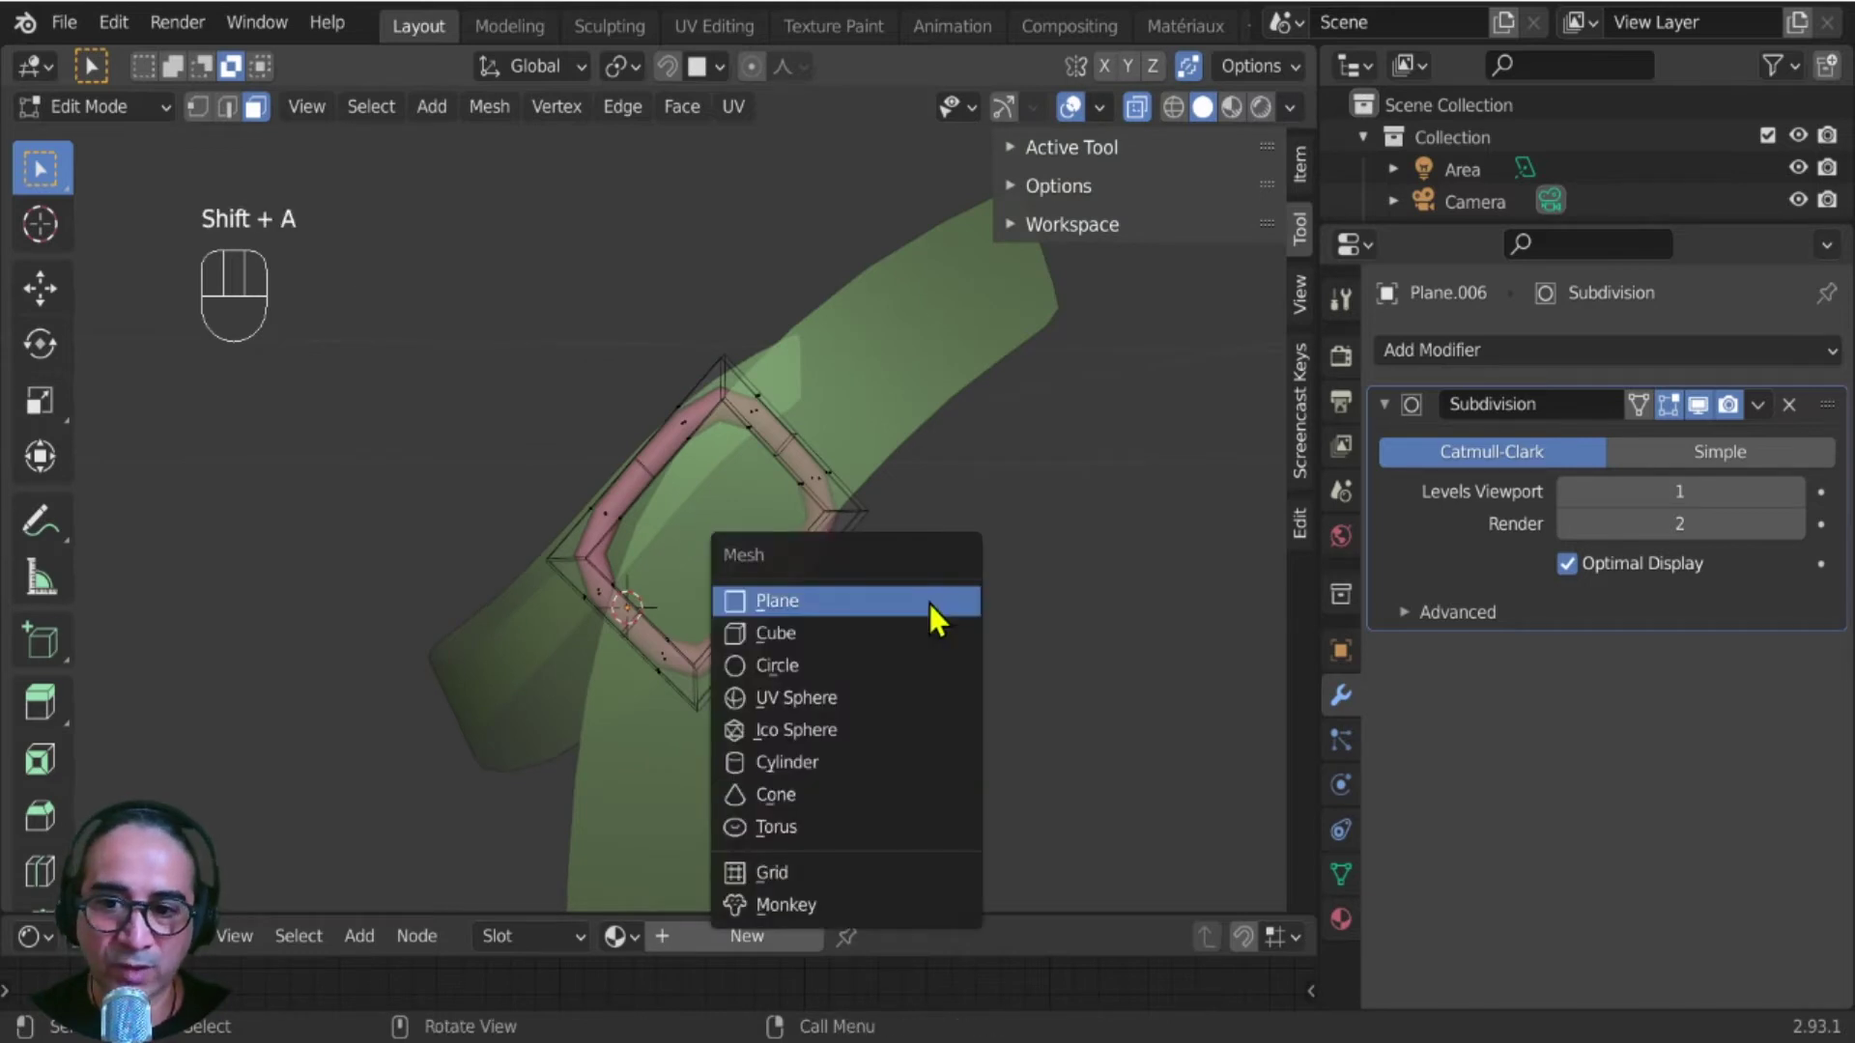
left_click(813, 603)
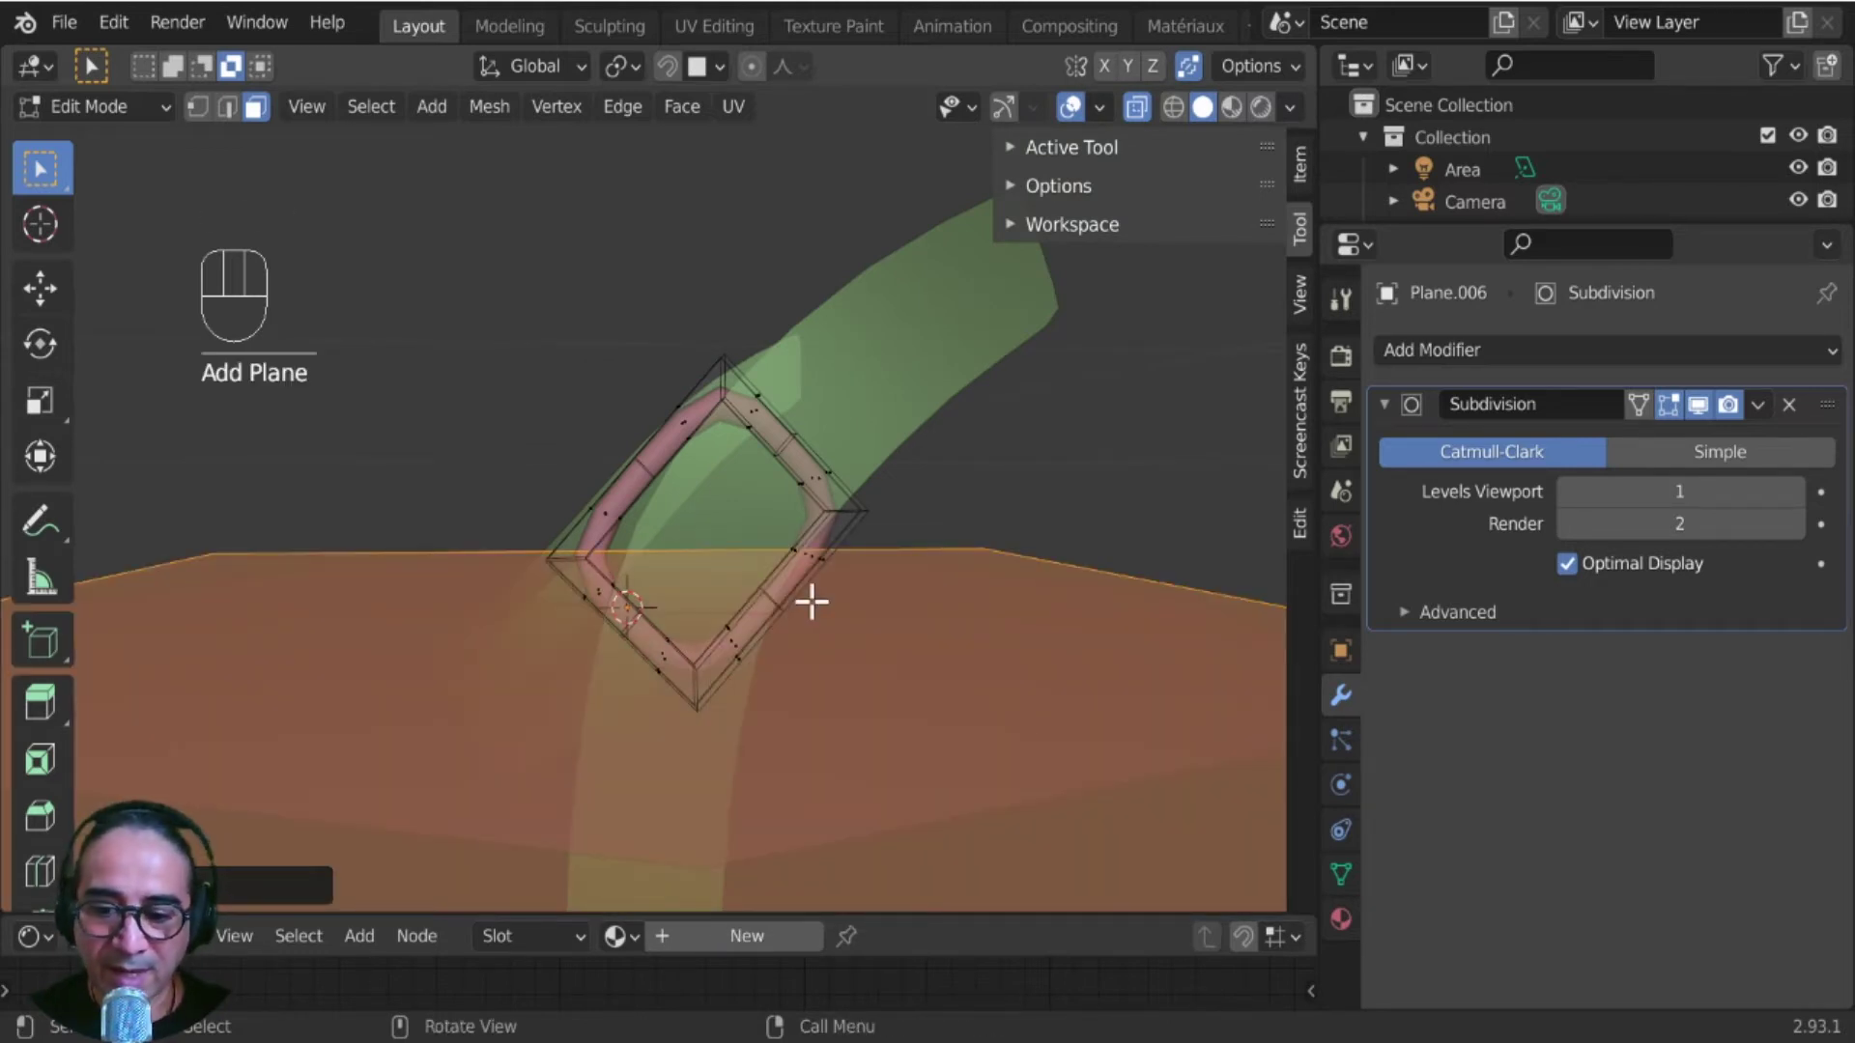
- Rotate the new plane 90° about the global Y axis so it faces the same way as the buckle
type("r90")
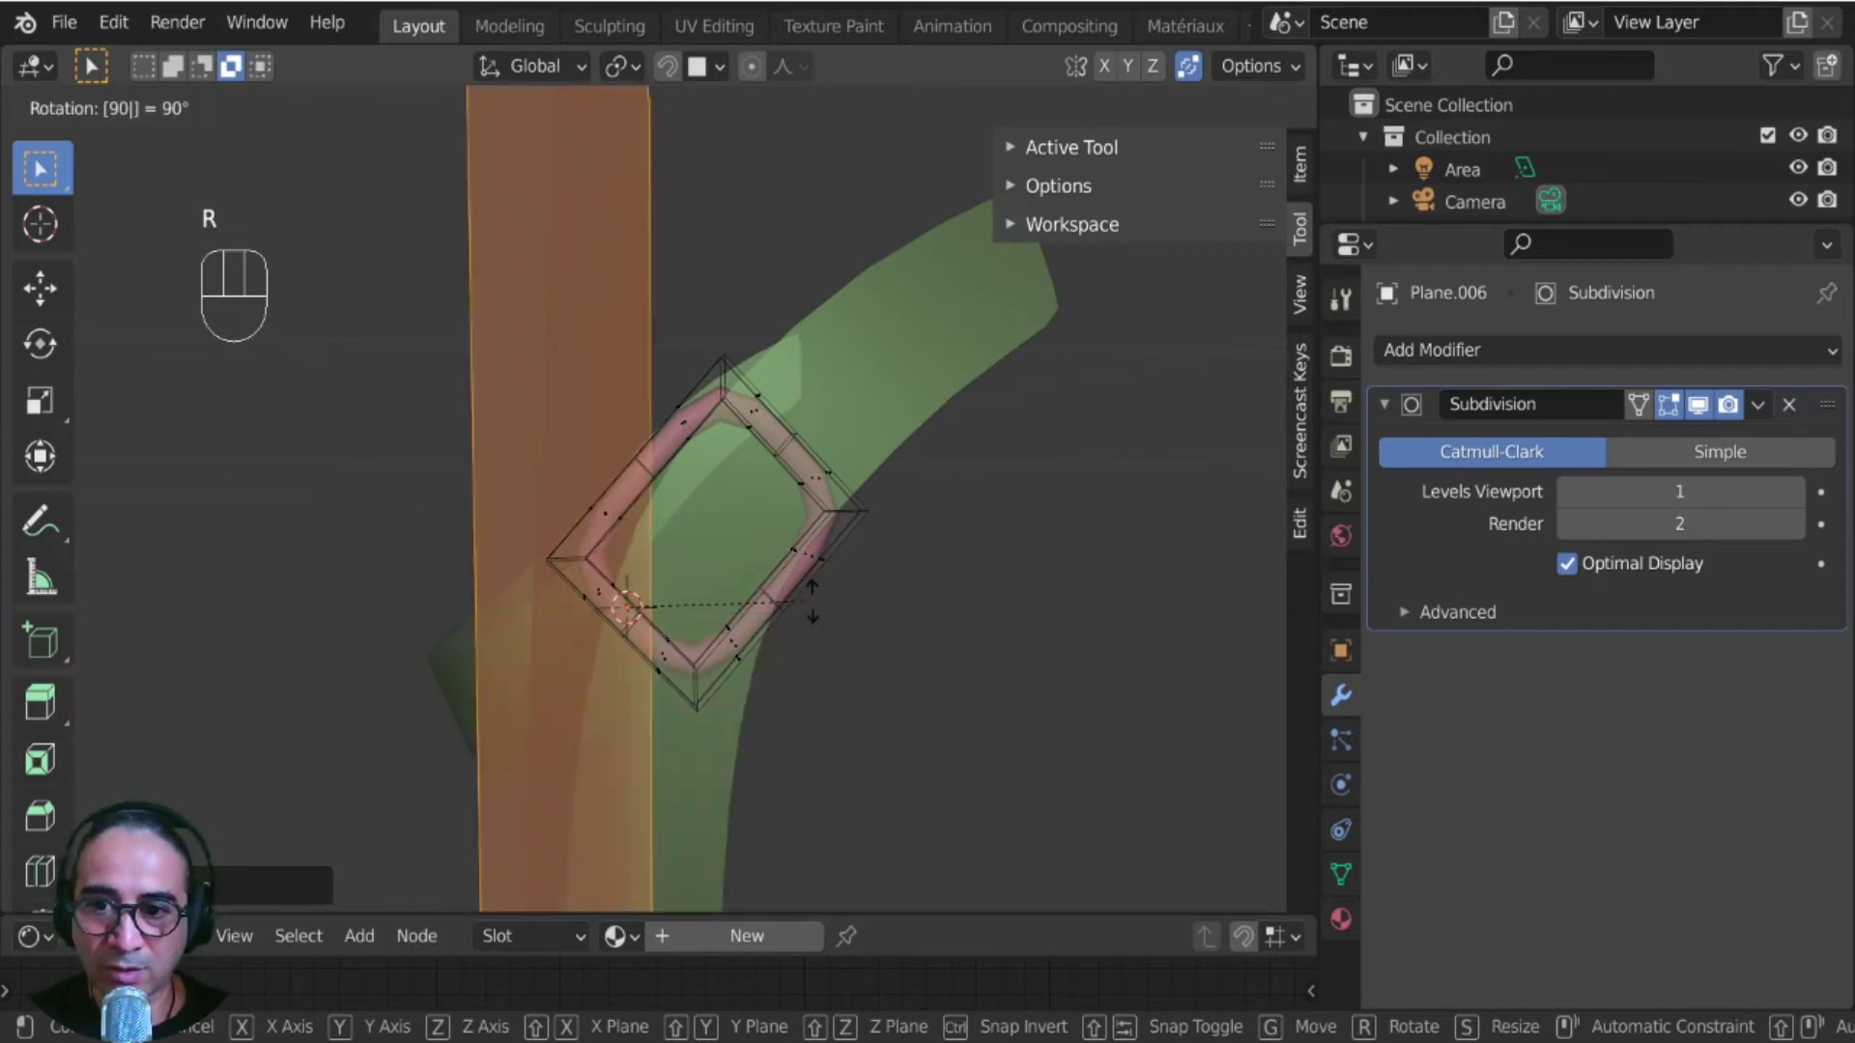
right_click(812, 601)
type("ry90")
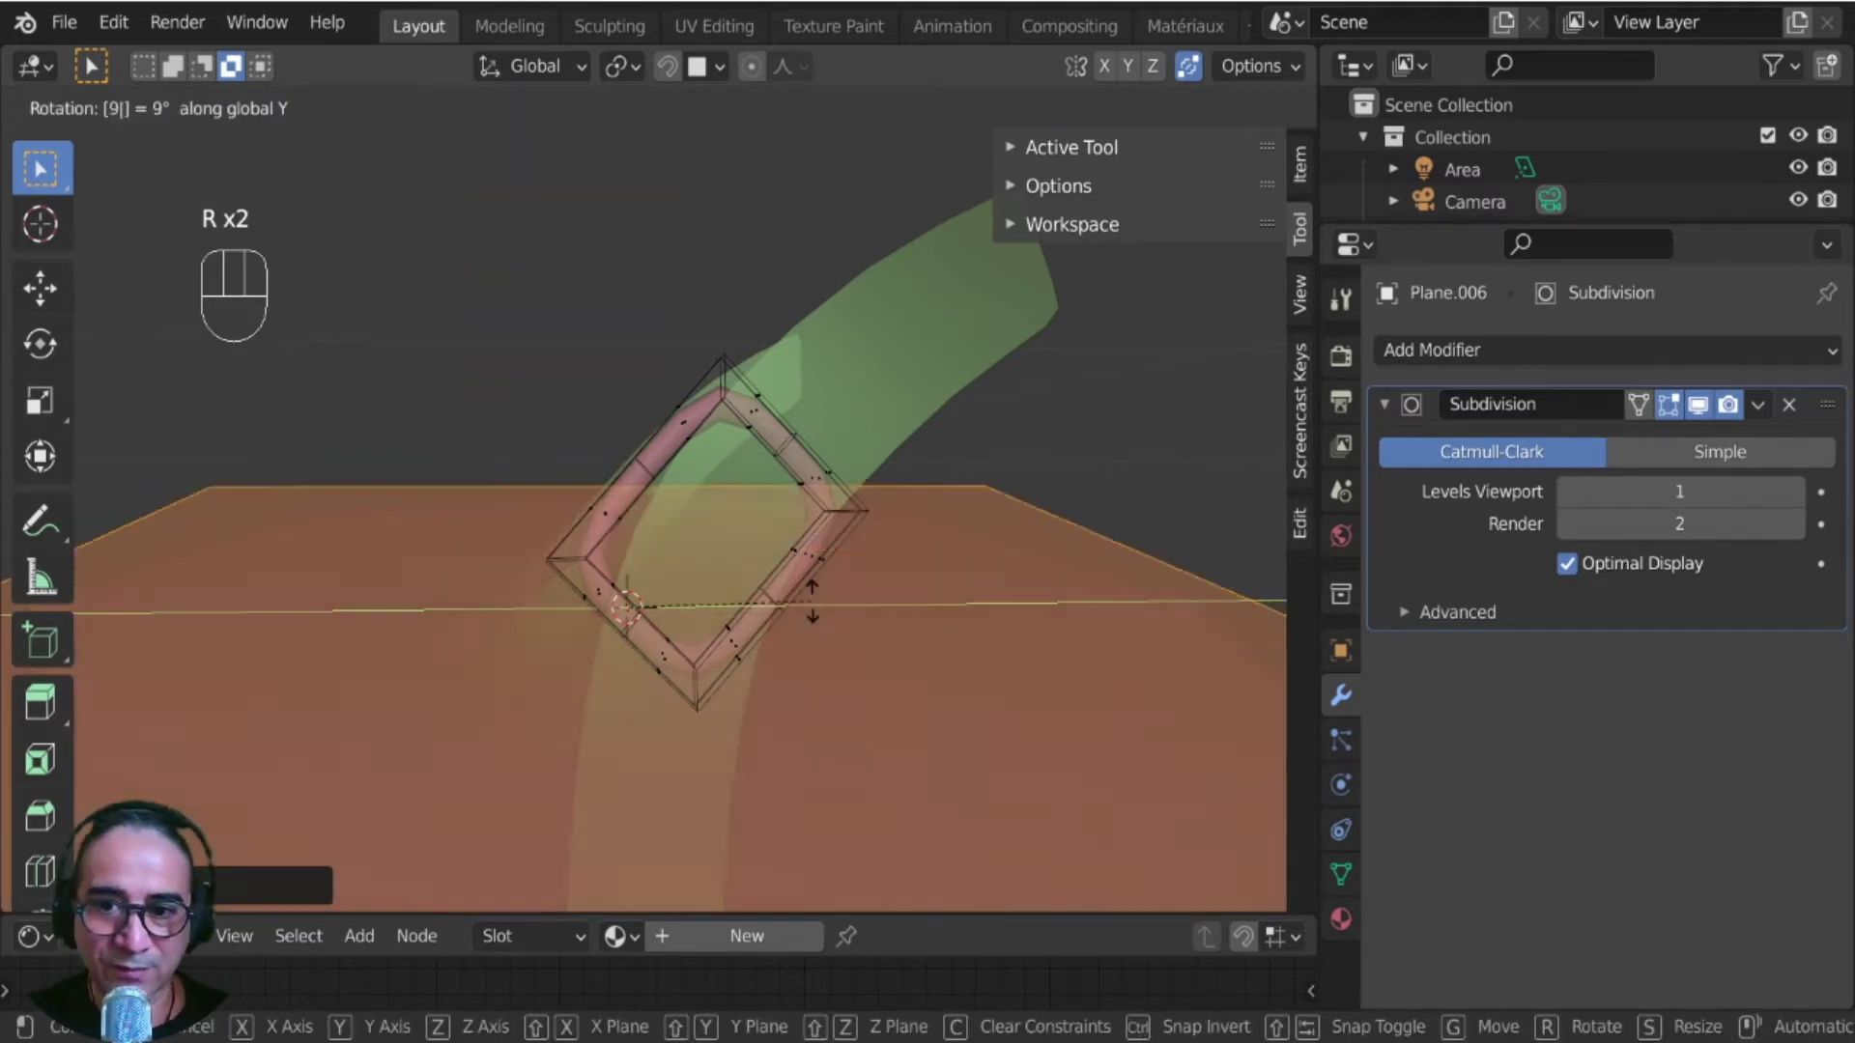
left_click(813, 601)
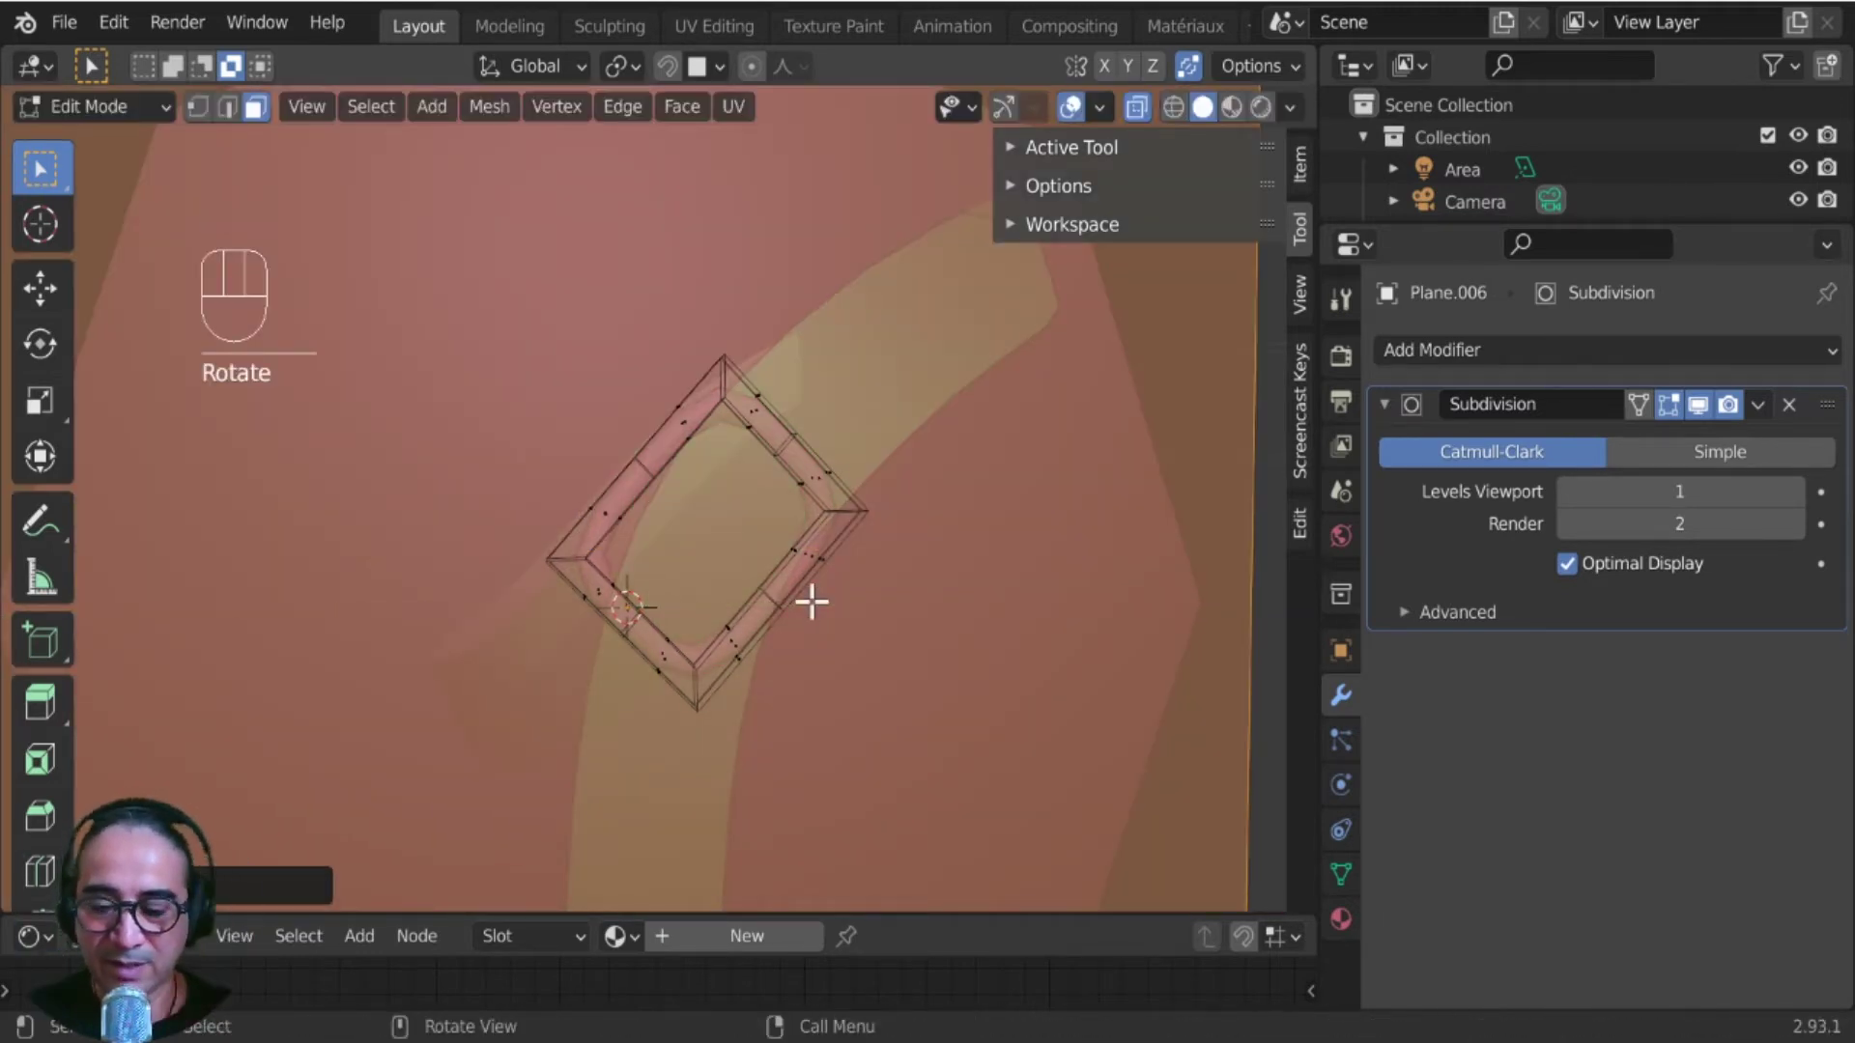
- Scale the plane down to a small square, move it inside the buckle opening and rotate it to match the frame's slant
key("s")
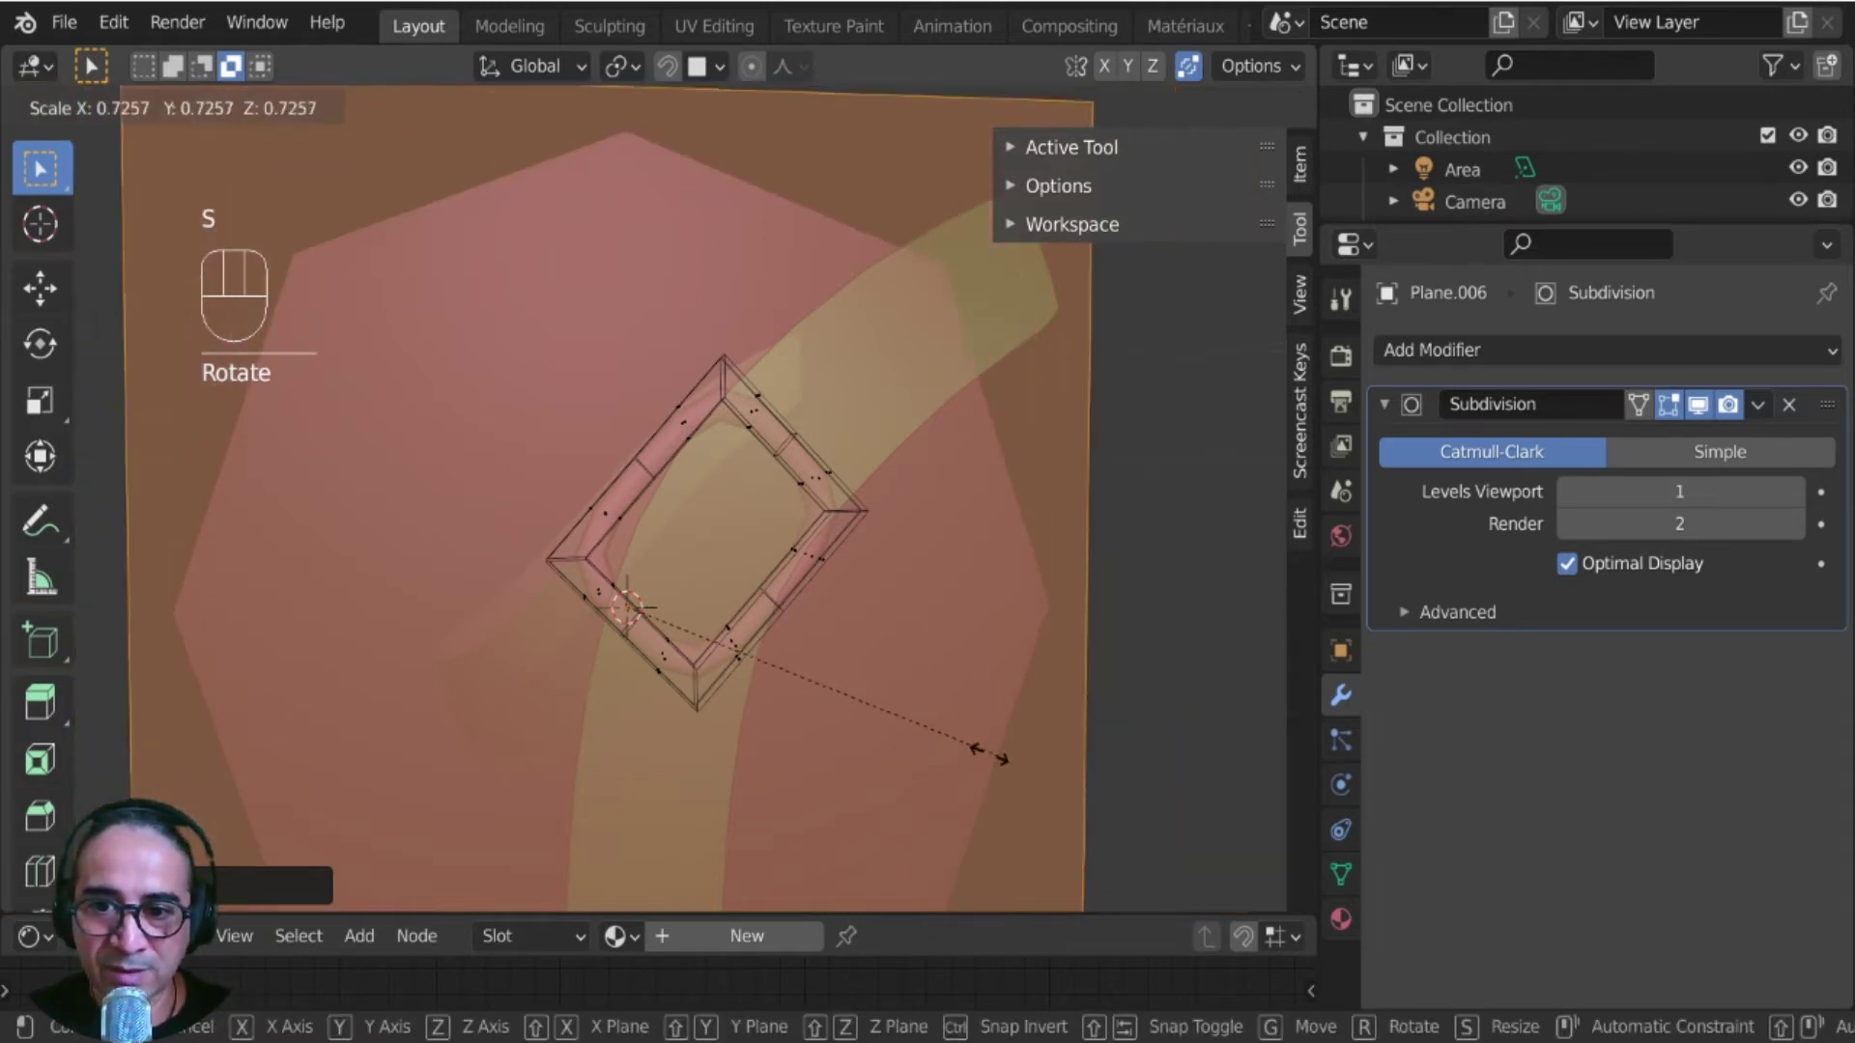
left_click(817, 713)
key("s")
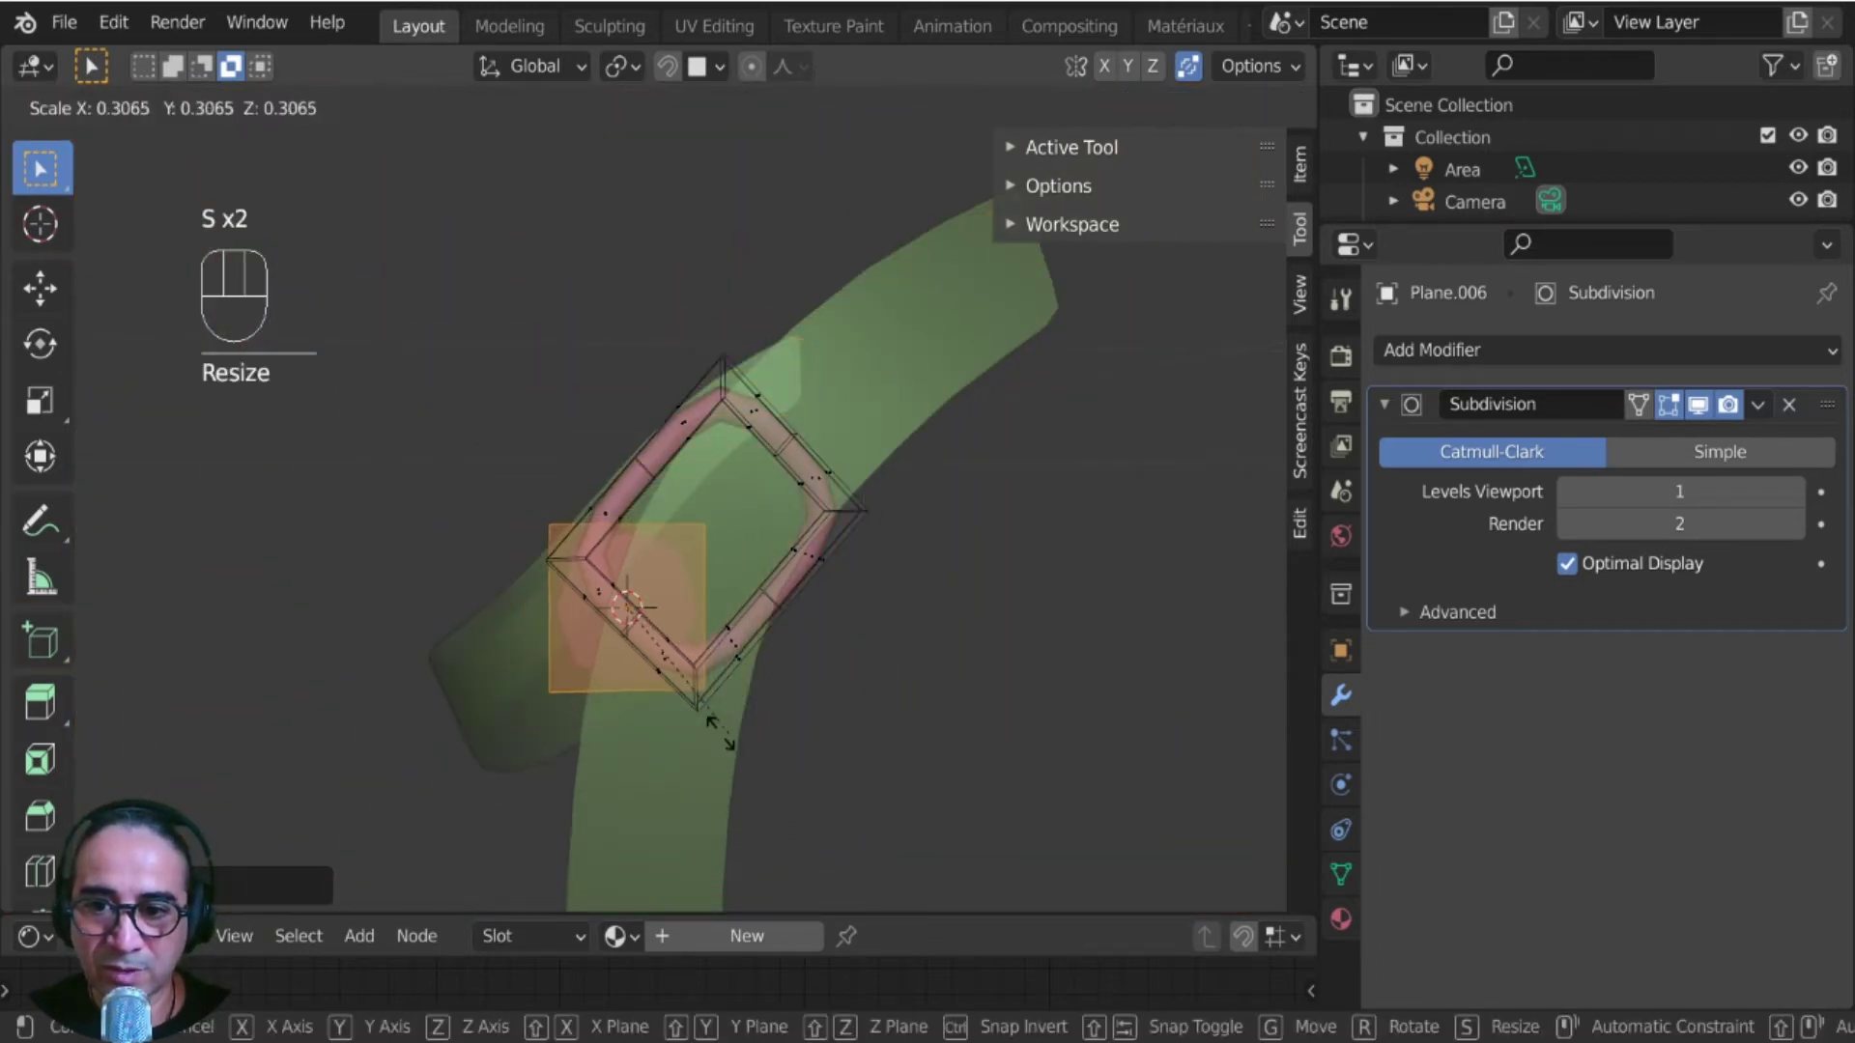
left_click(703, 742)
key("g")
left_click(747, 697)
key("r")
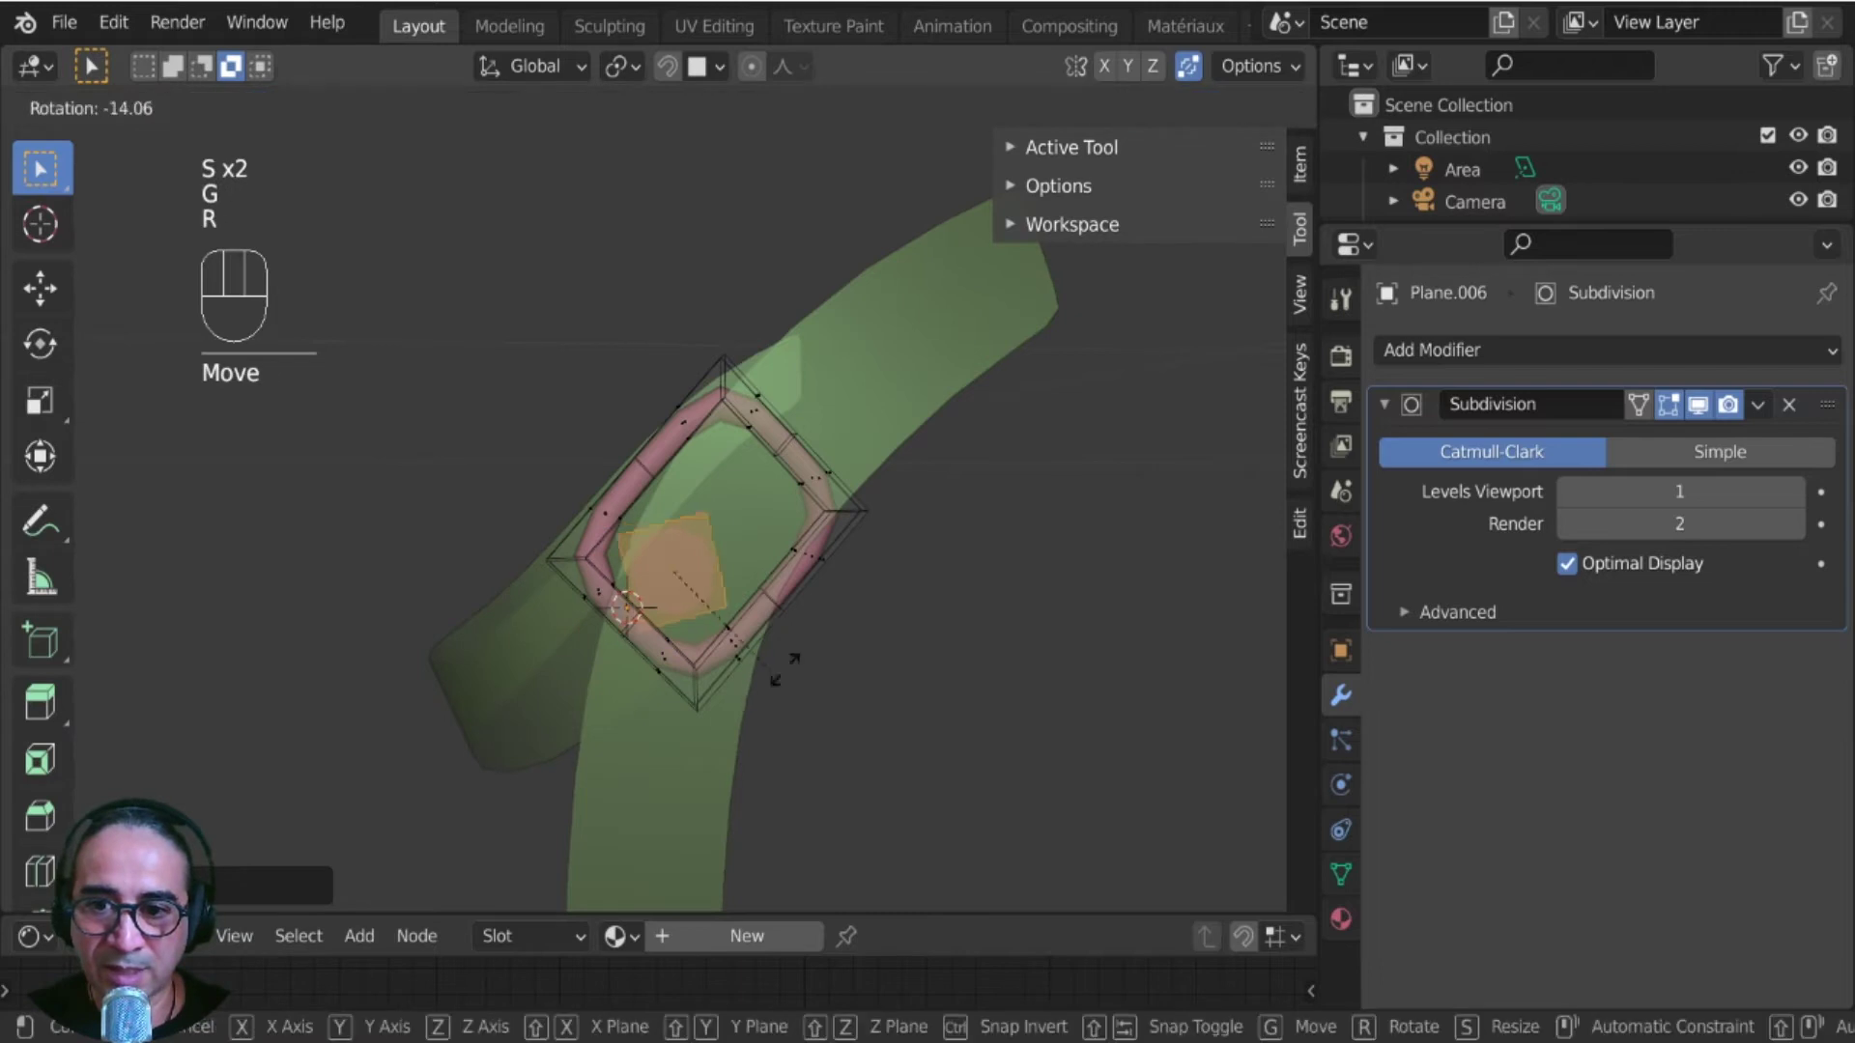
left_click(745, 692)
- Shrink the square a little more and adjust its position and rotation so one edge lies along the frame's lower bar
scroll(745, 692, "up", 2)
scroll(745, 692, "up", 1)
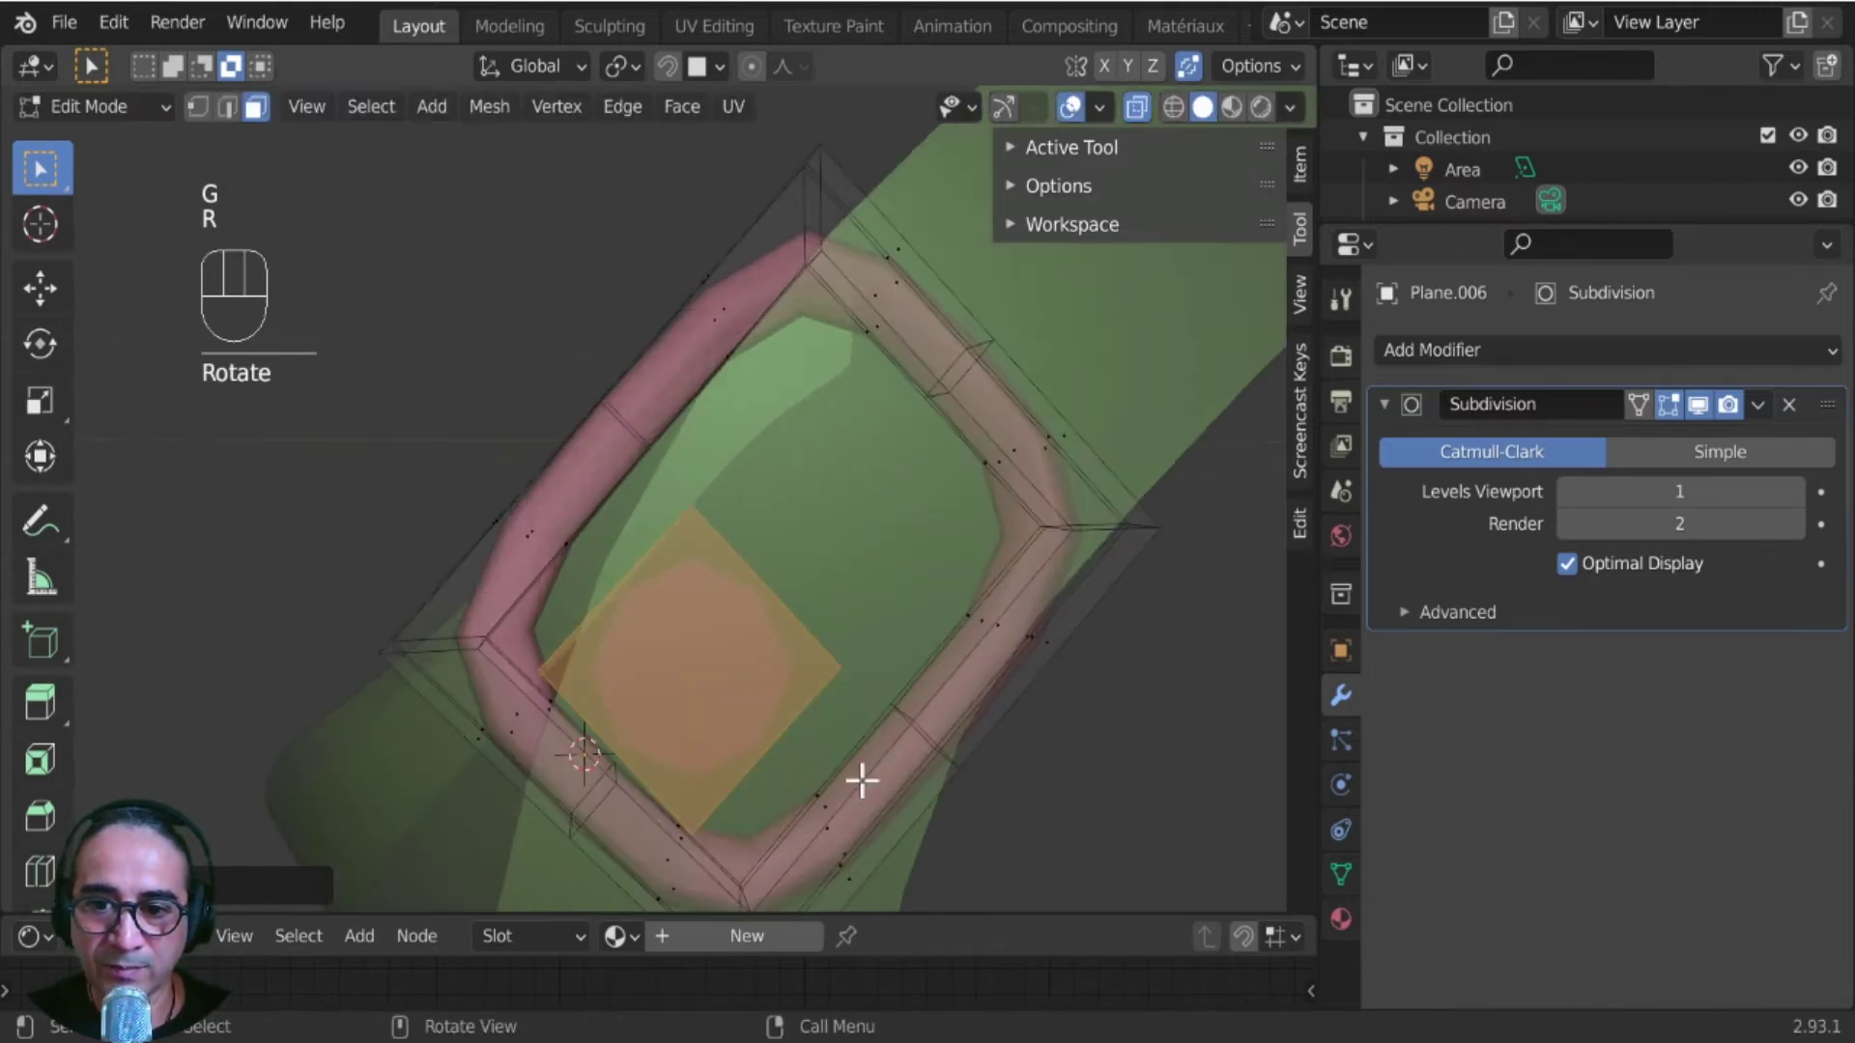
middle_click_drag(861, 778, 812, 596, "shift")
scroll(634, 480, "up", 3)
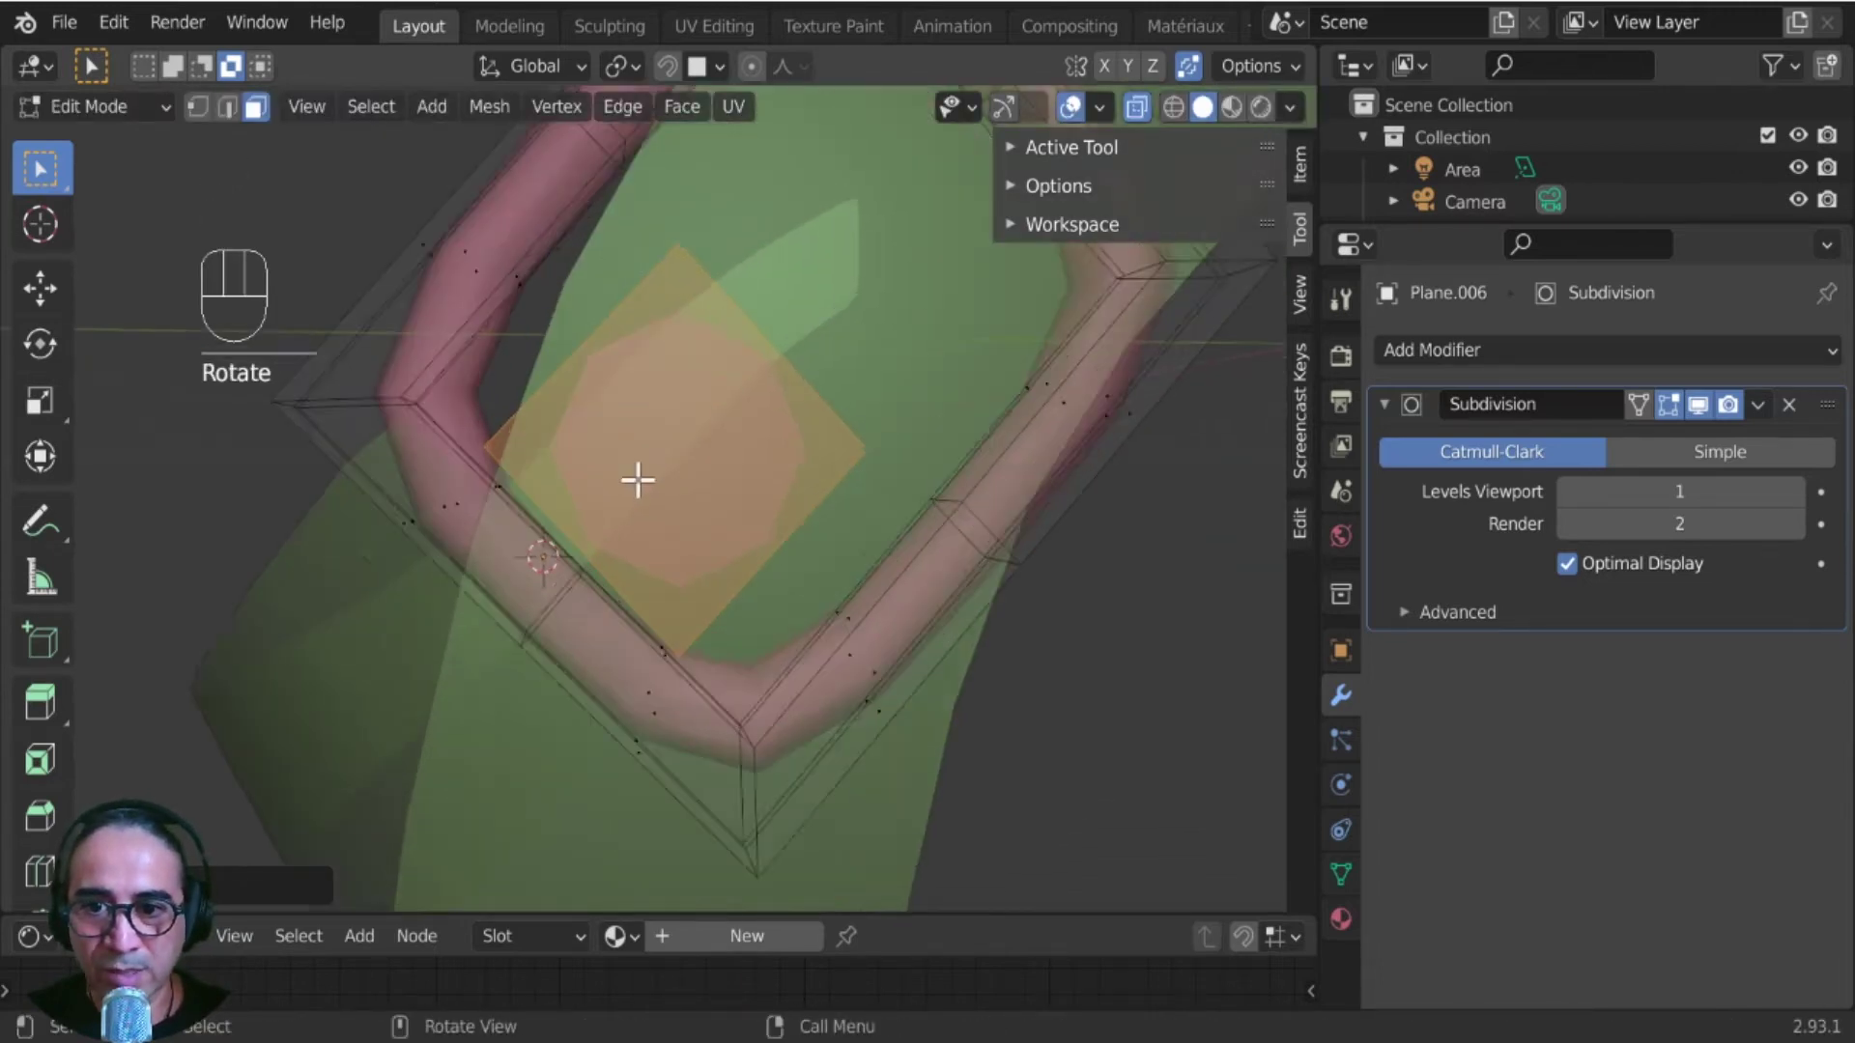
key("s")
left_click(918, 647)
key("g")
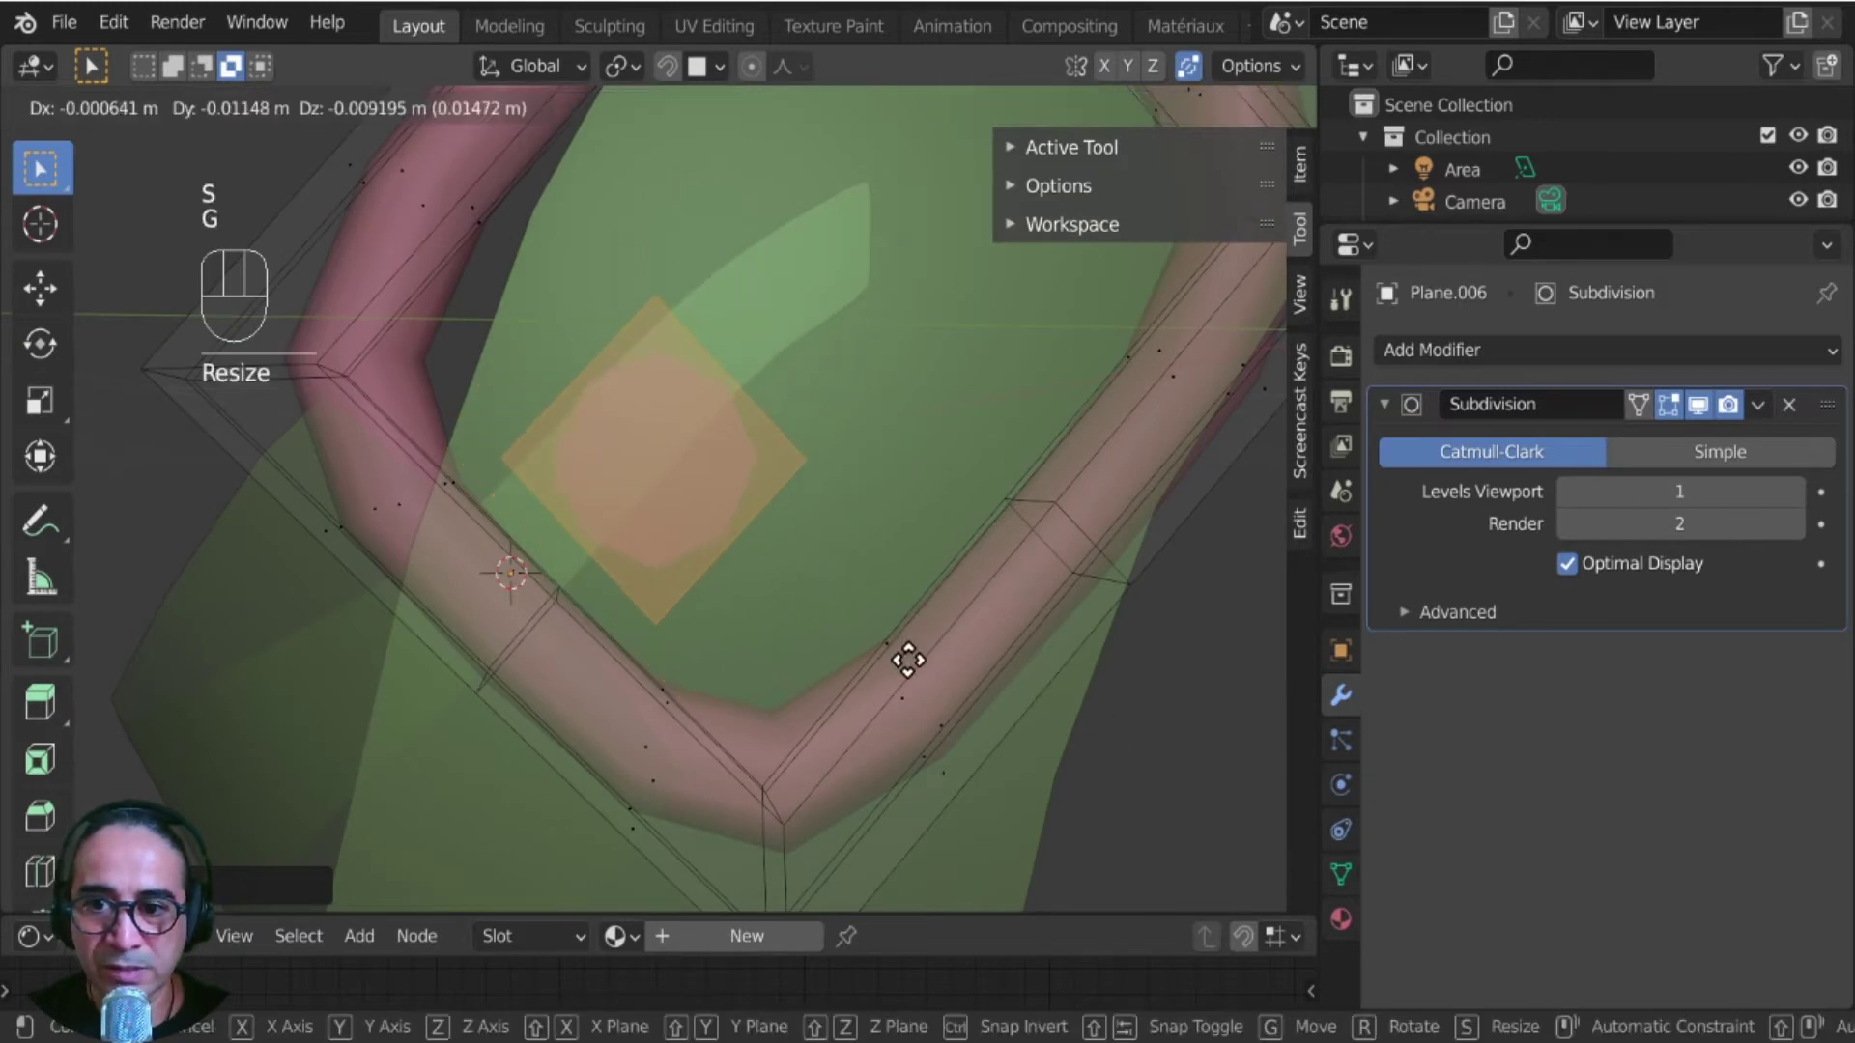
left_click(884, 667)
key("r")
left_click(882, 675)
key("g")
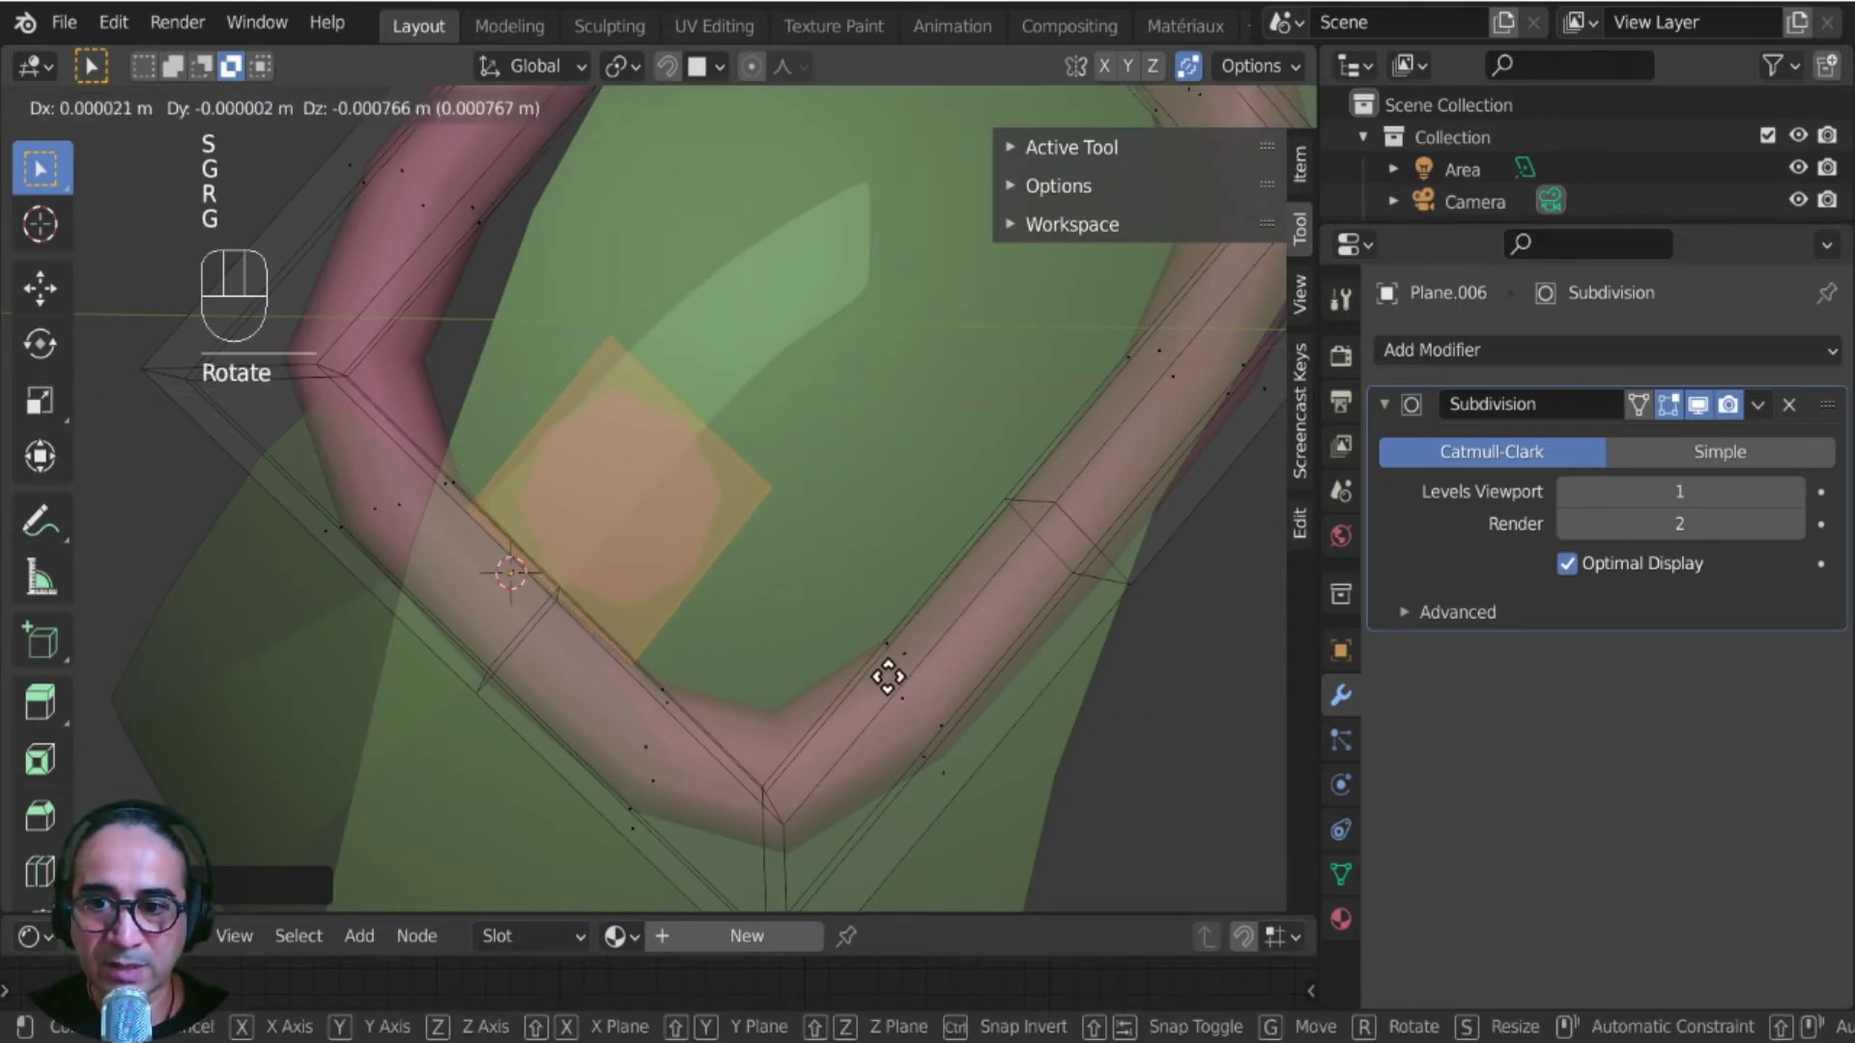
left_click(869, 685)
key("r")
left_click(849, 650)
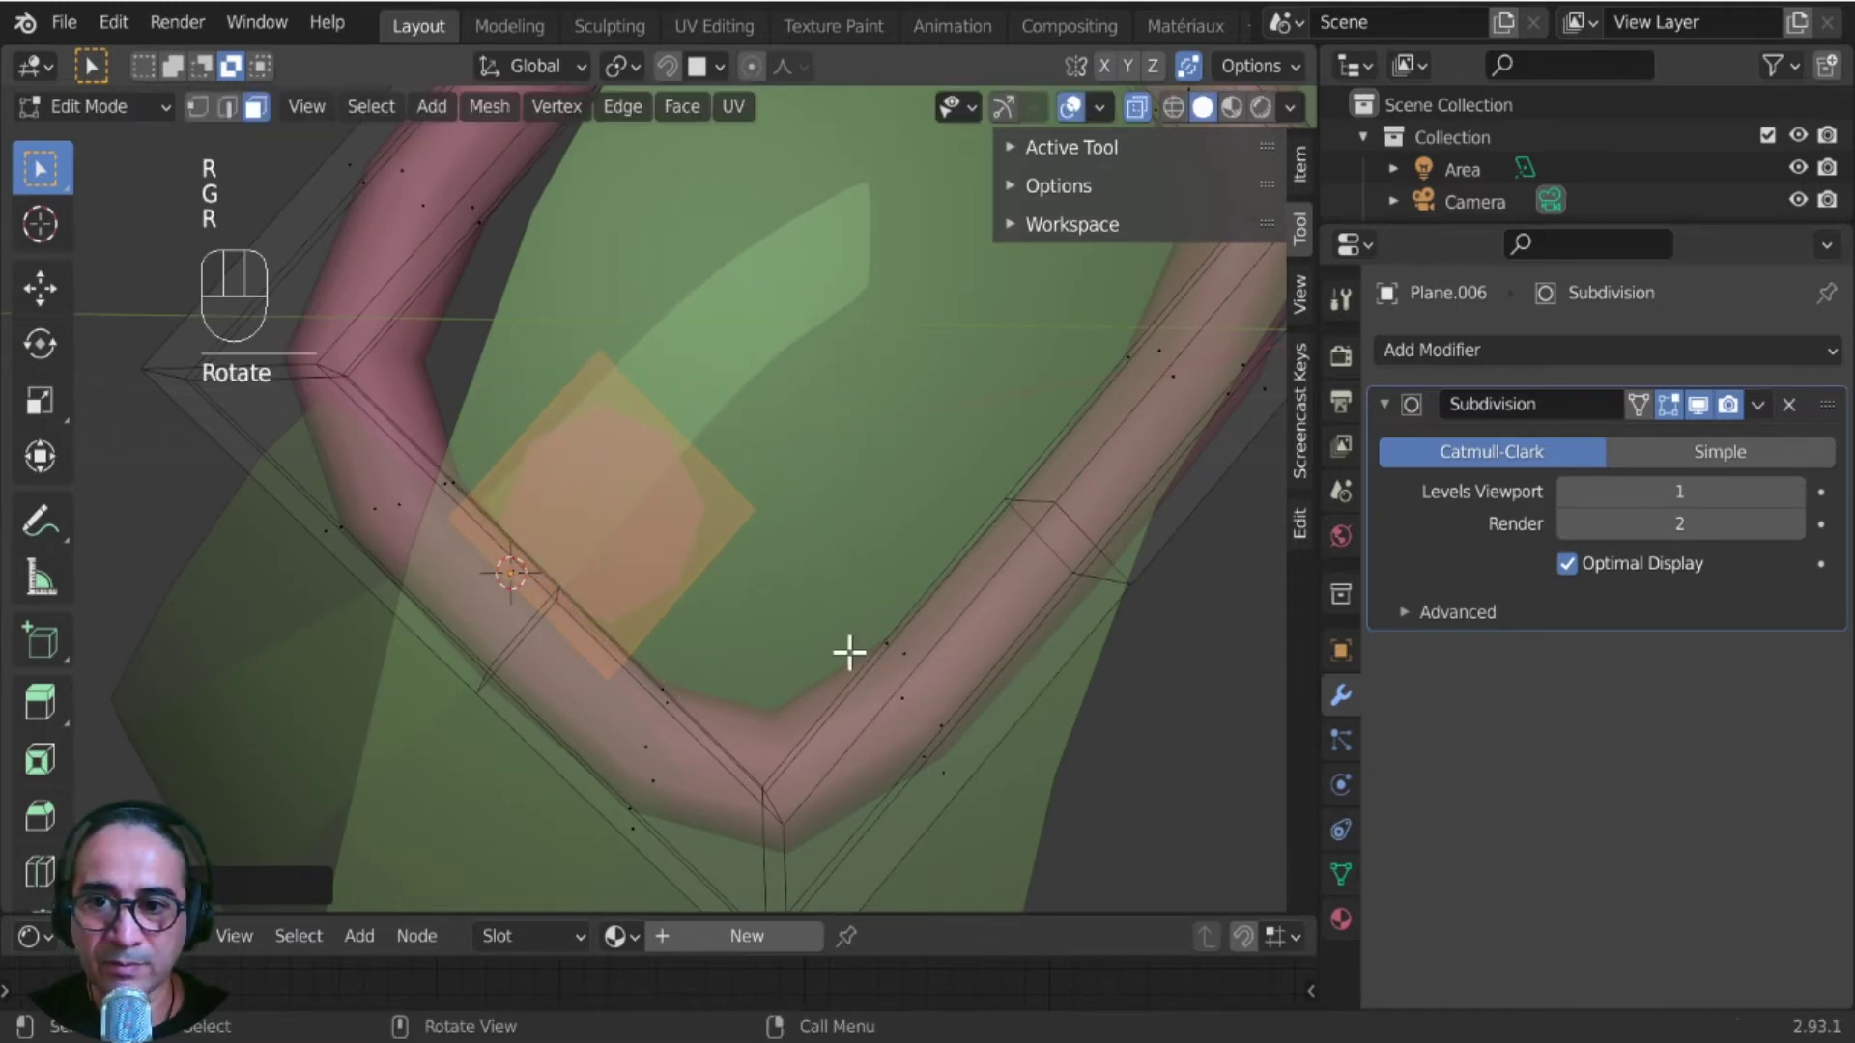
- Move the square's edge facing the opening across to the frame's opposite bar, stretching the plane into a long buckle prong
middle_click_drag(849, 650, 811, 763, "shift")
left_click(227, 107)
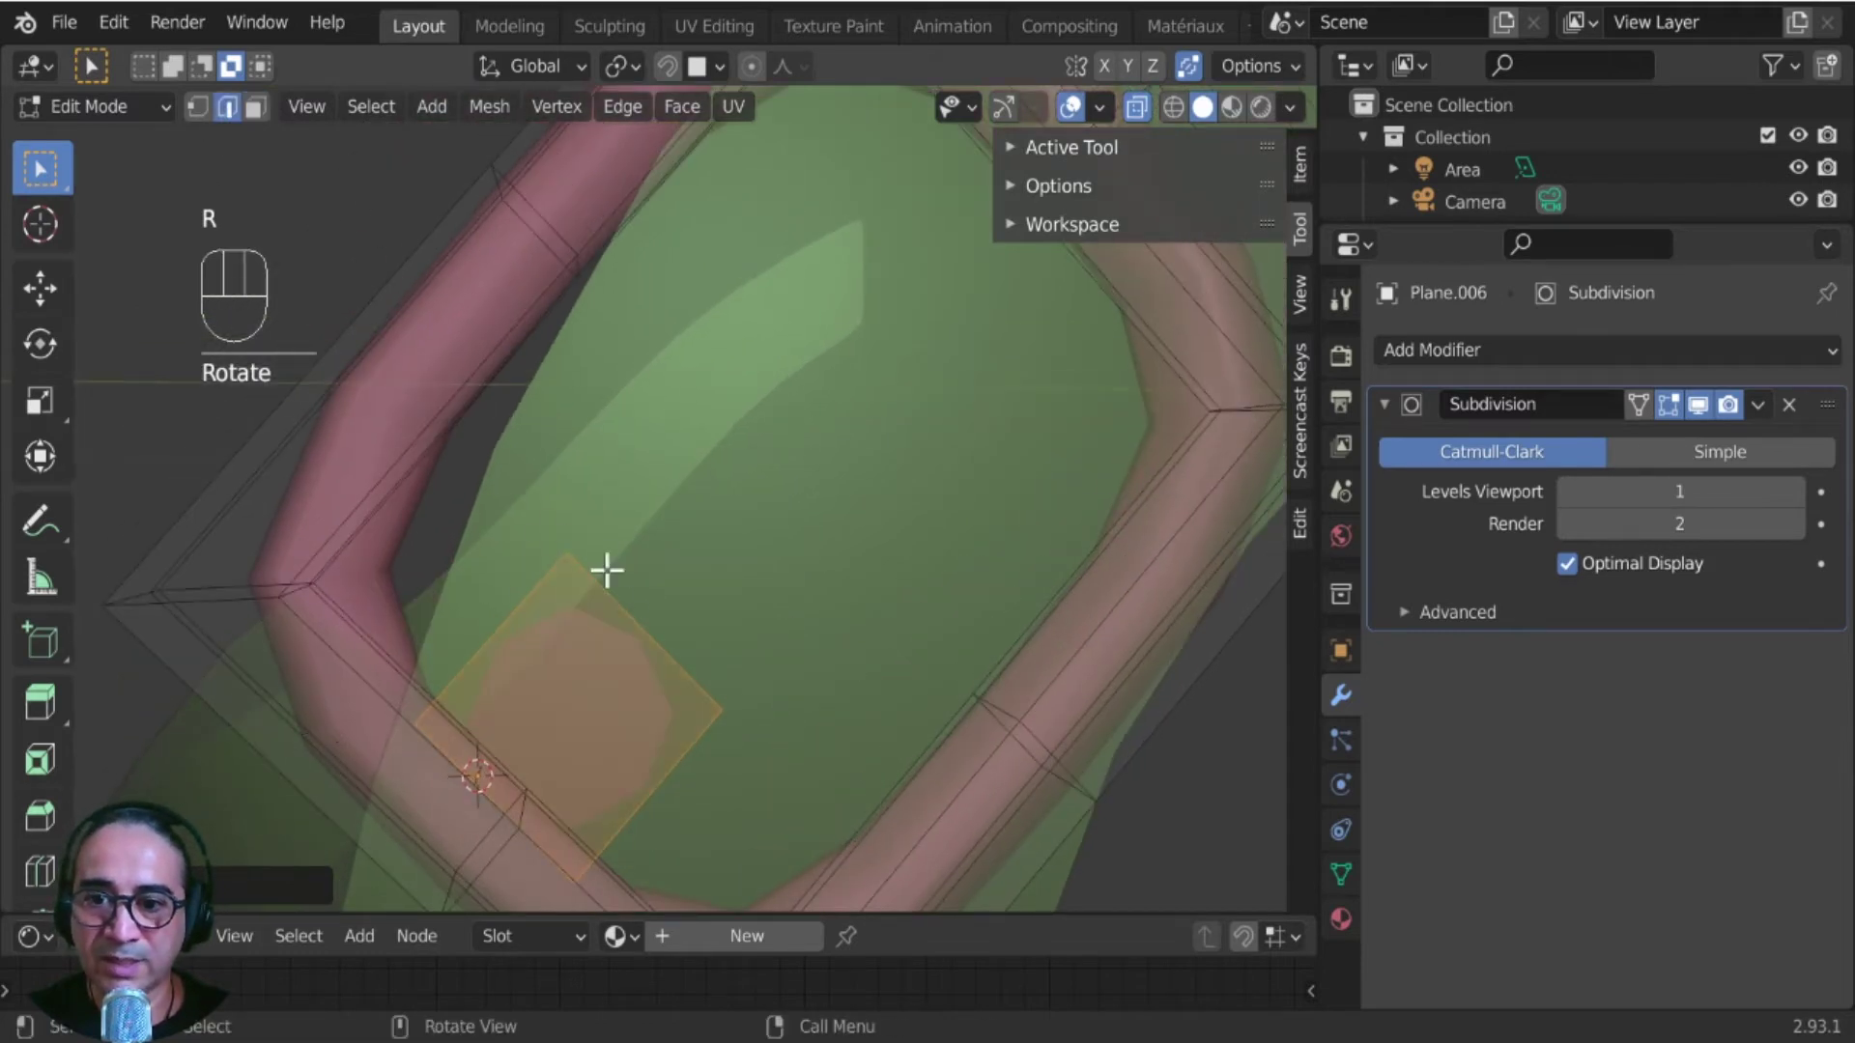
left_click(717, 659)
scroll(666, 708, "down", 3)
key("g")
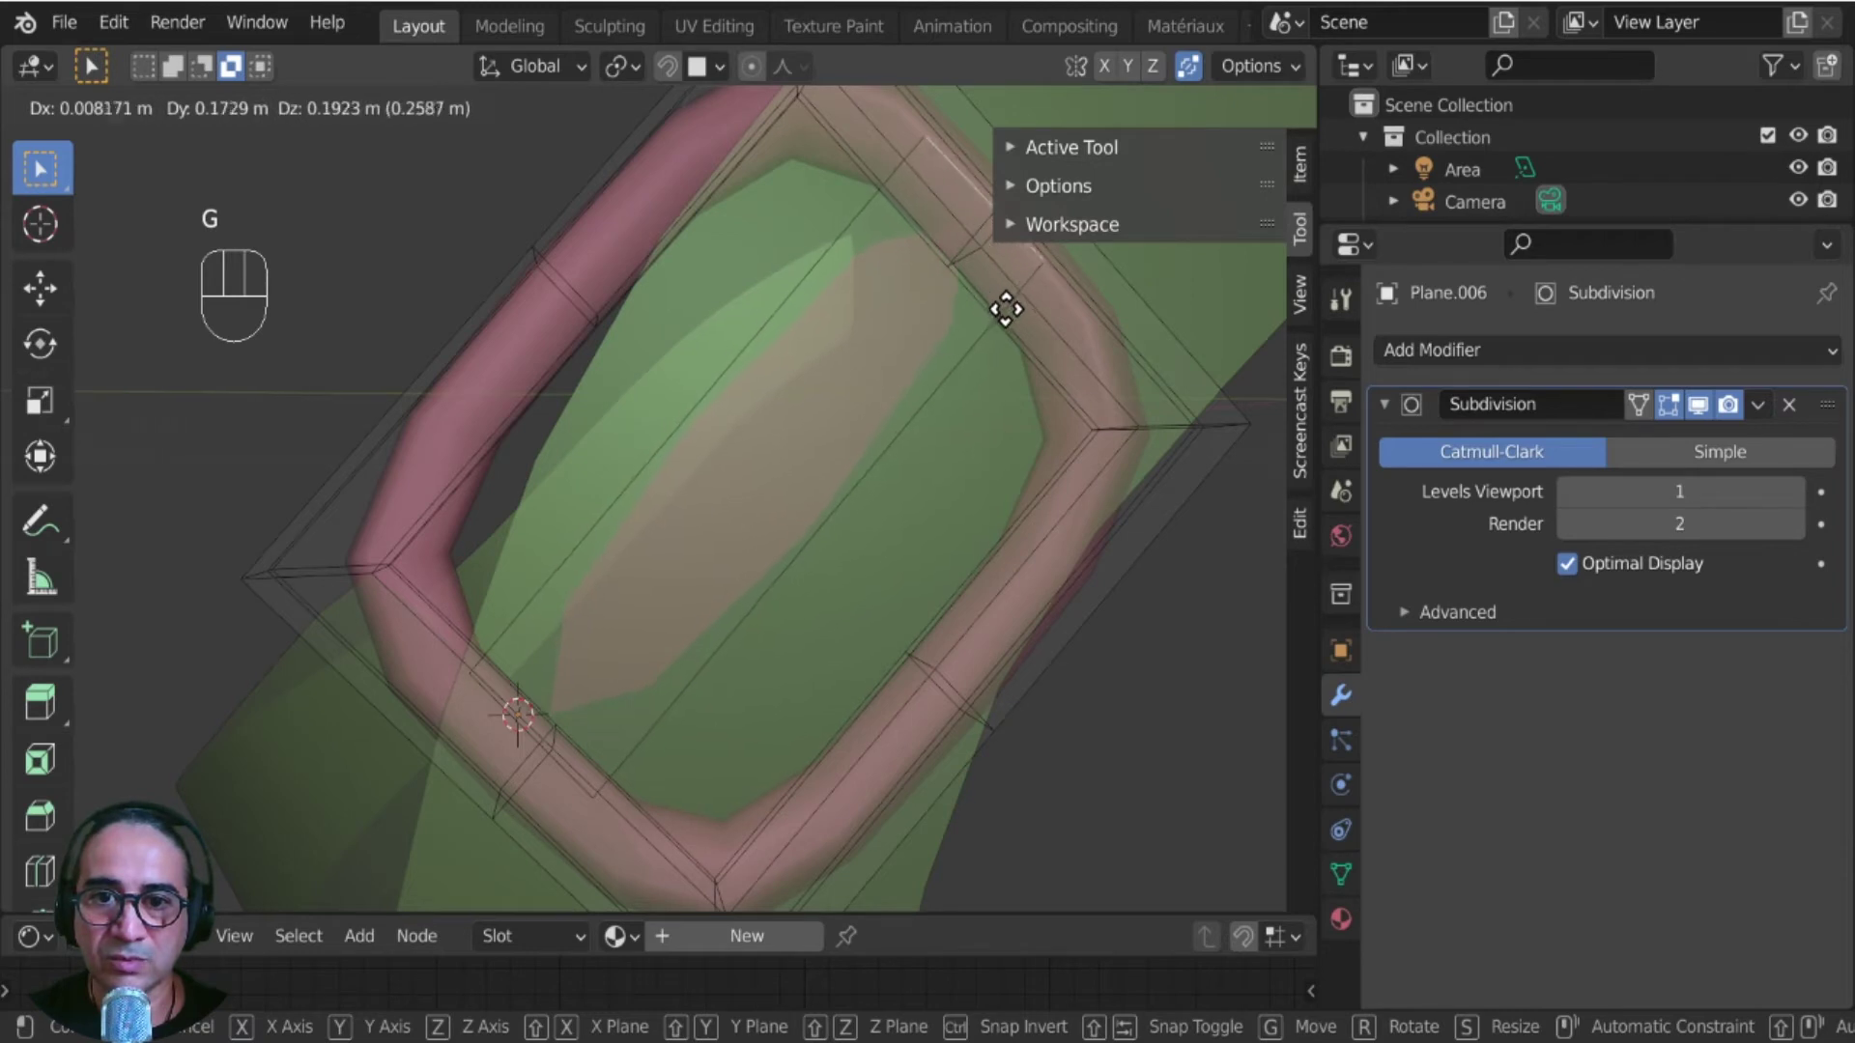
left_click(1061, 280)
middle_click_drag(608, 613, 846, 832)
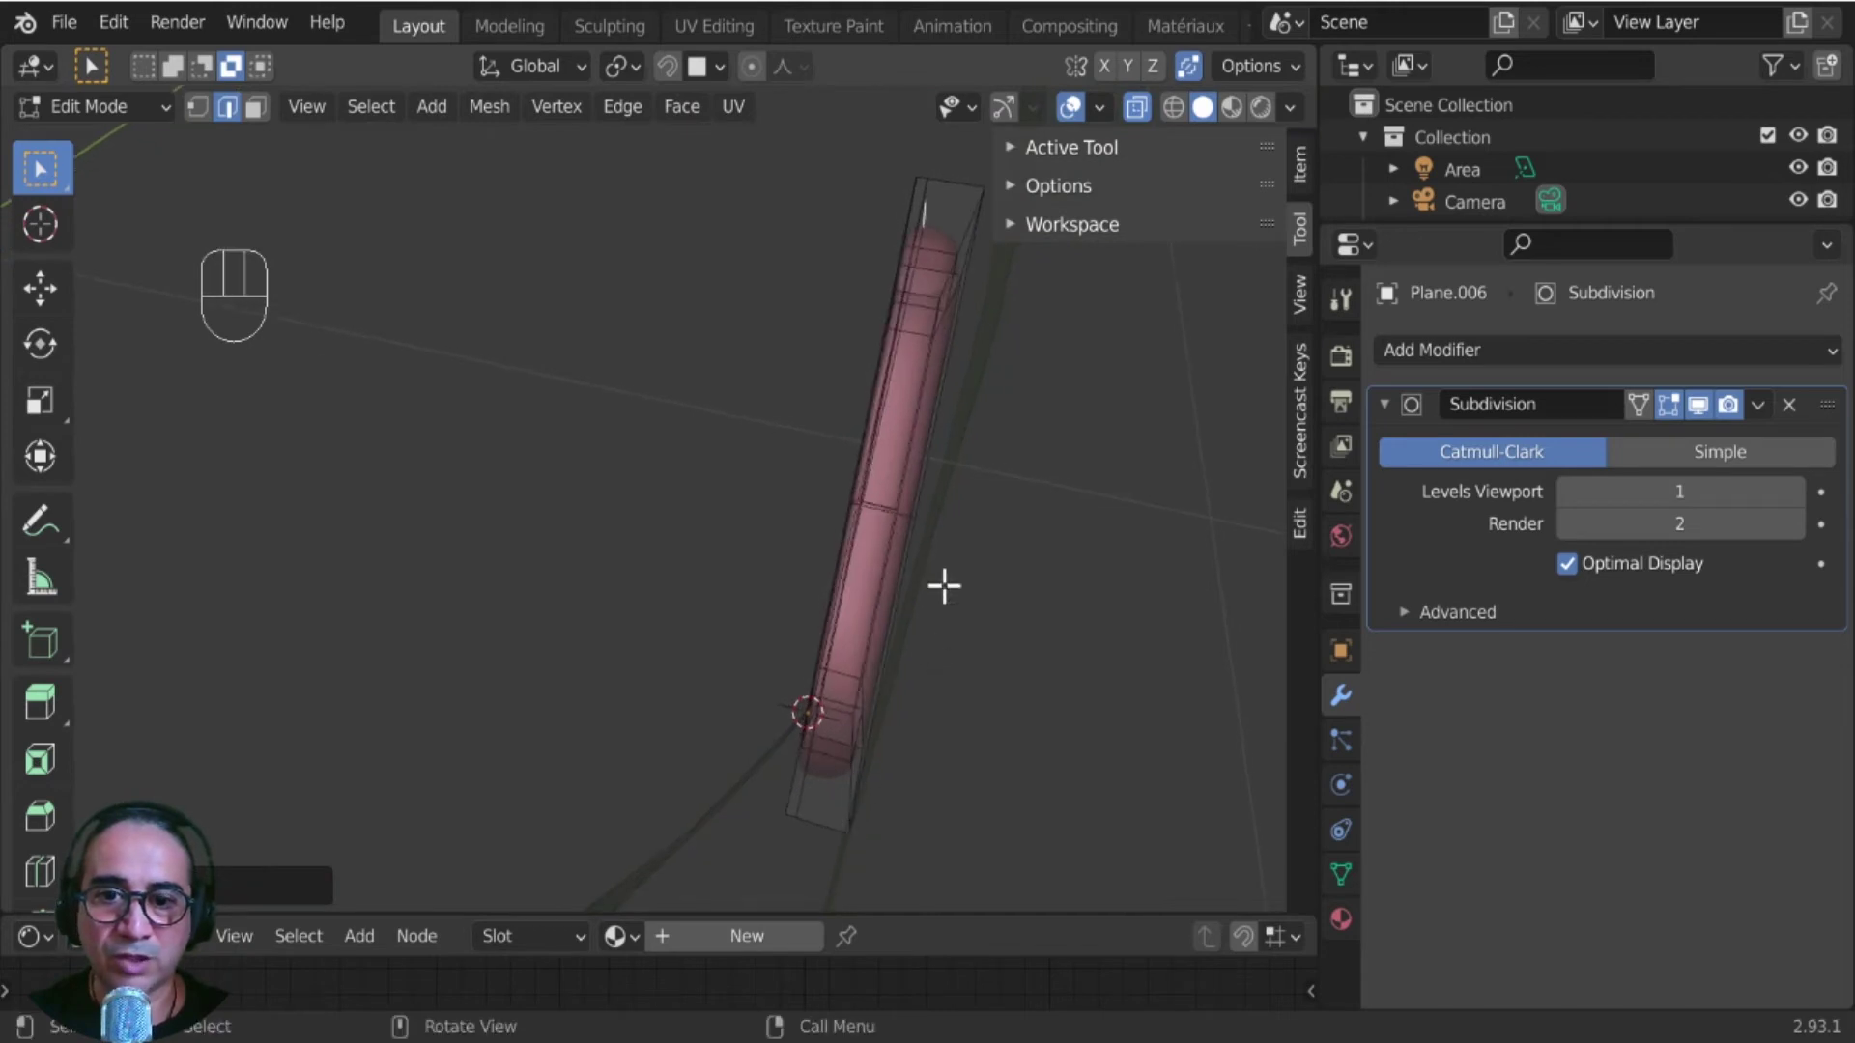
middle_click_drag(943, 584, 646, 493)
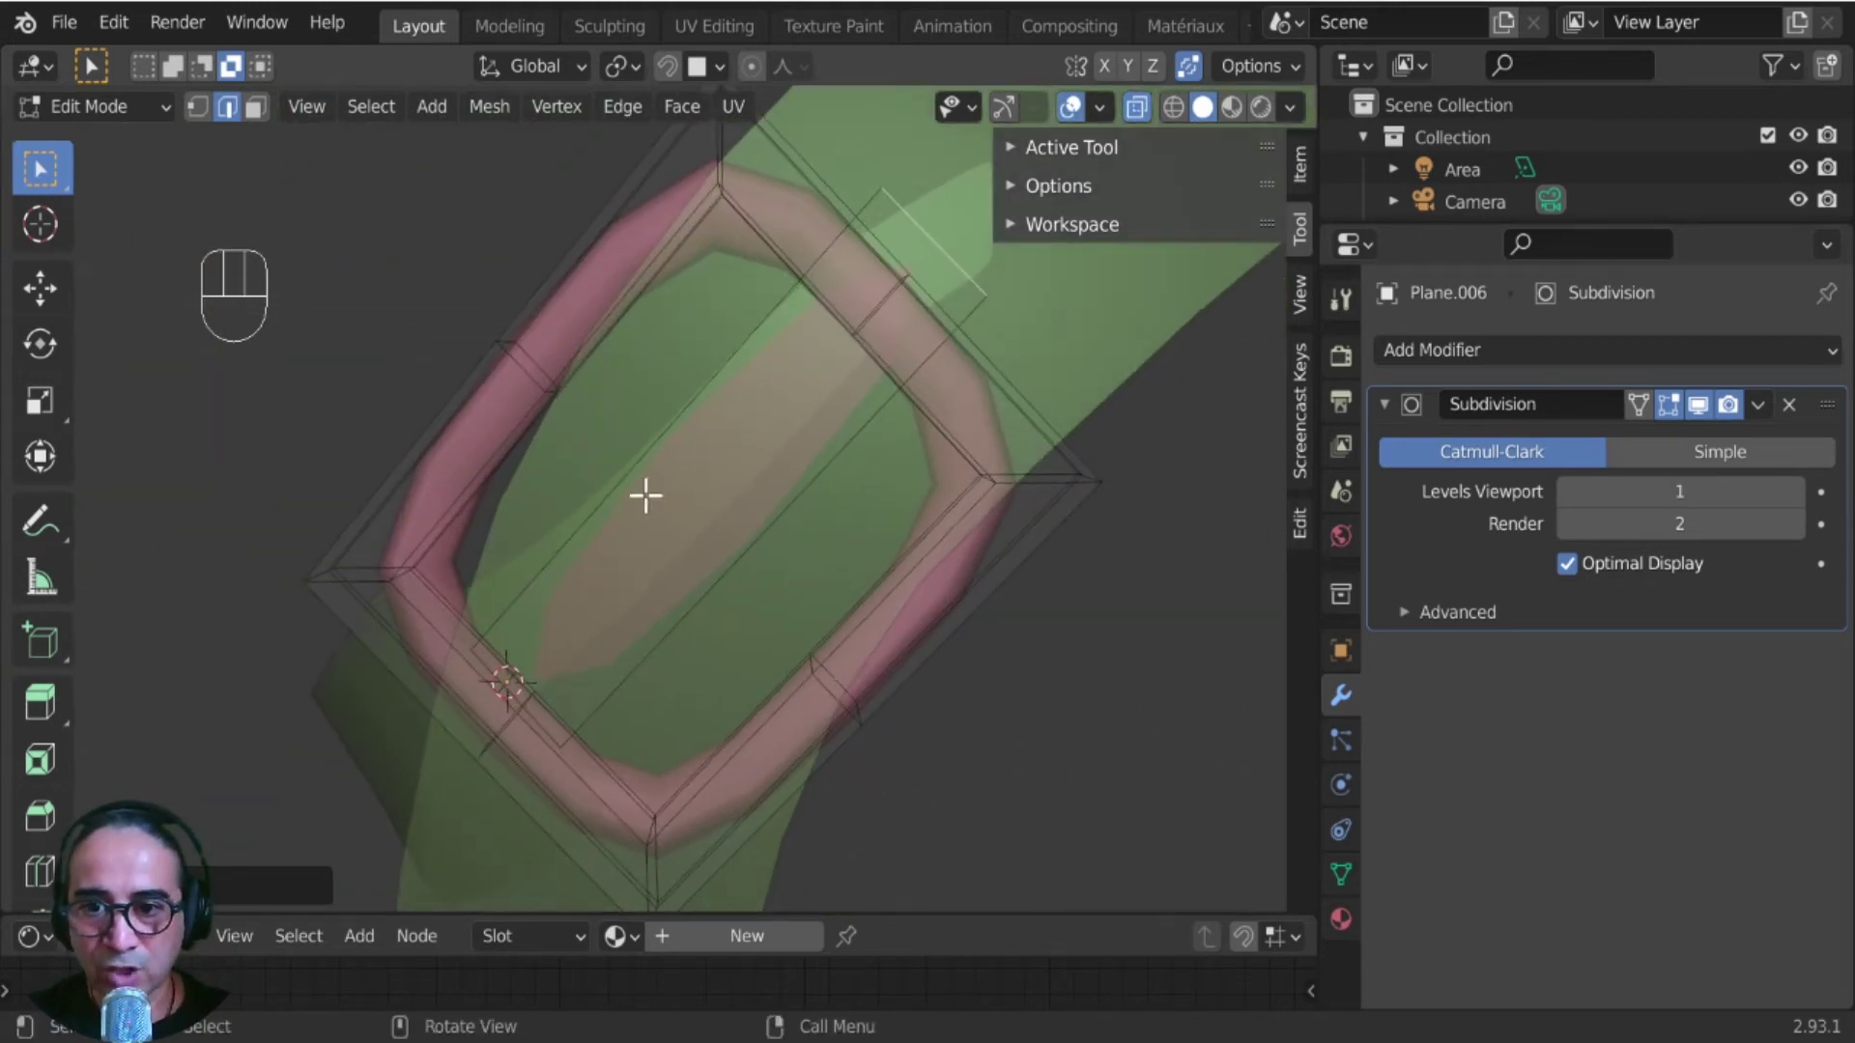
- Add one centred loop cut across the middle of the prong
key("ctrl+r")
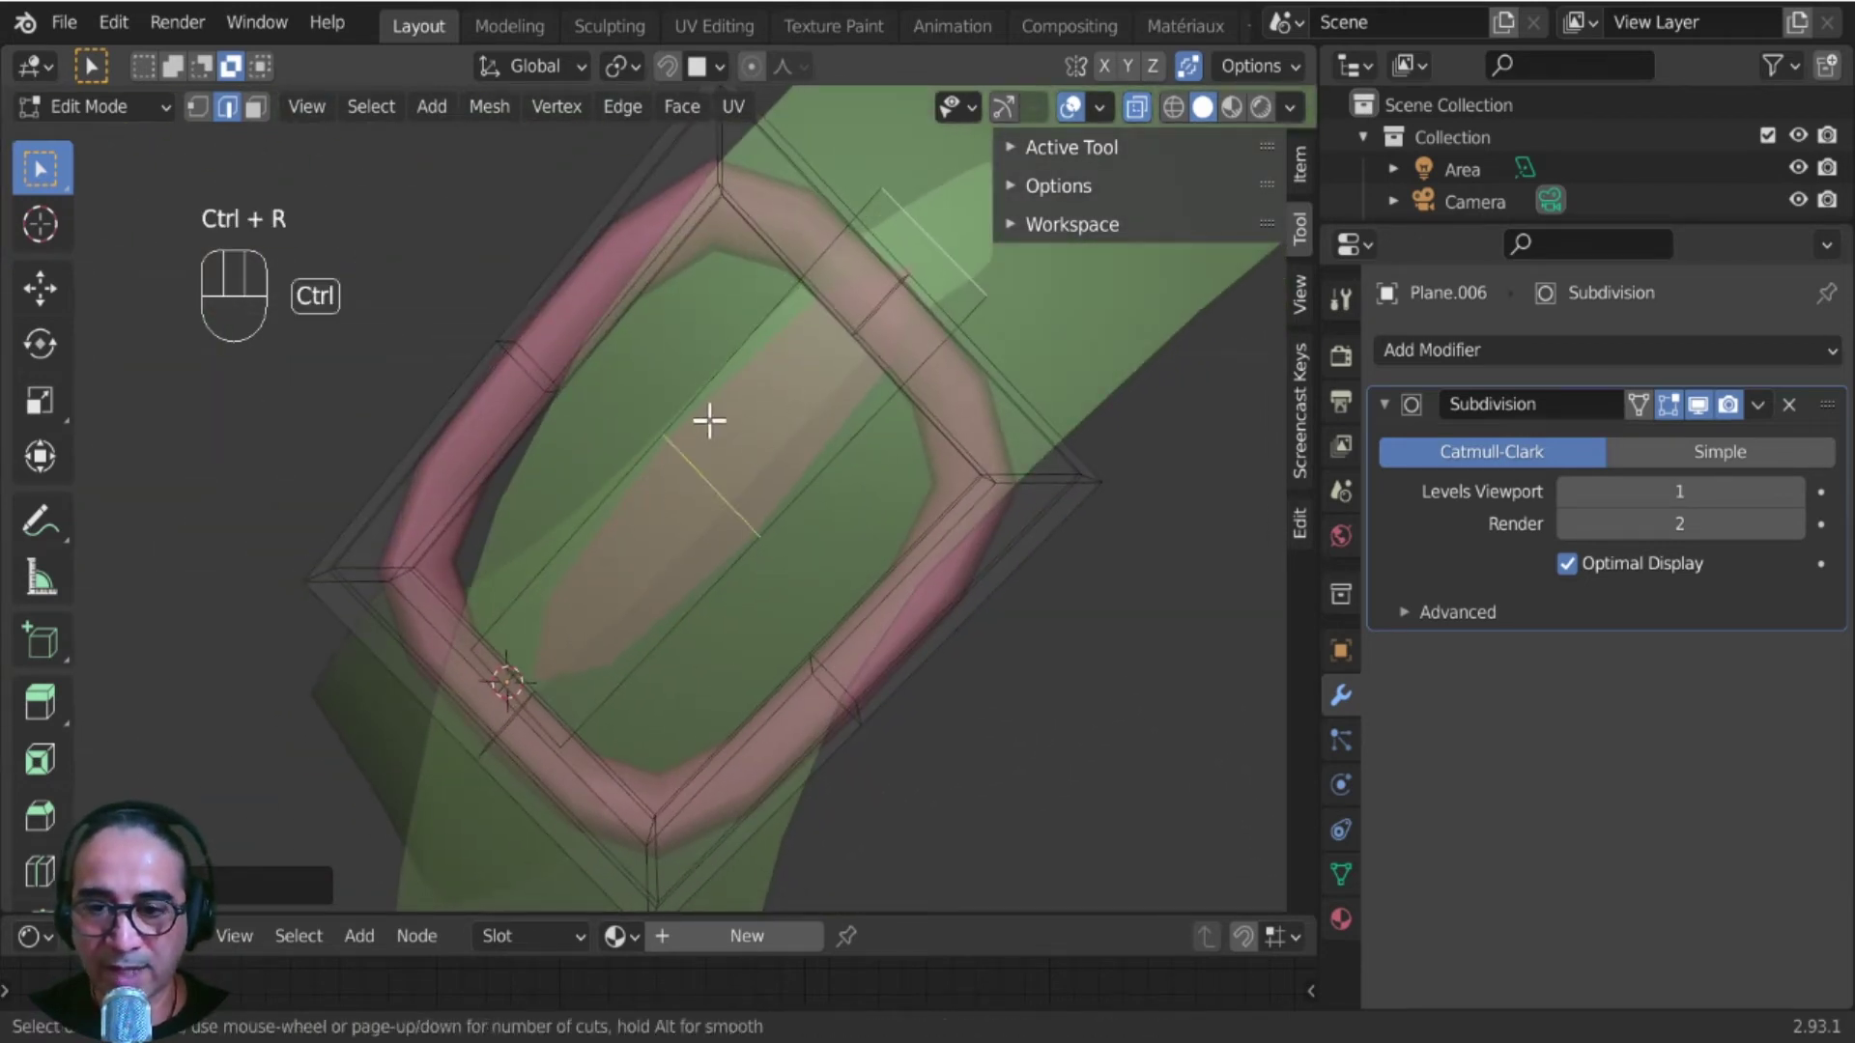
left_click(709, 416)
right_click(710, 419)
- Taper the prong by scaling its far end edge to about 0.72 and moving the edge slightly inward
left_click(919, 224)
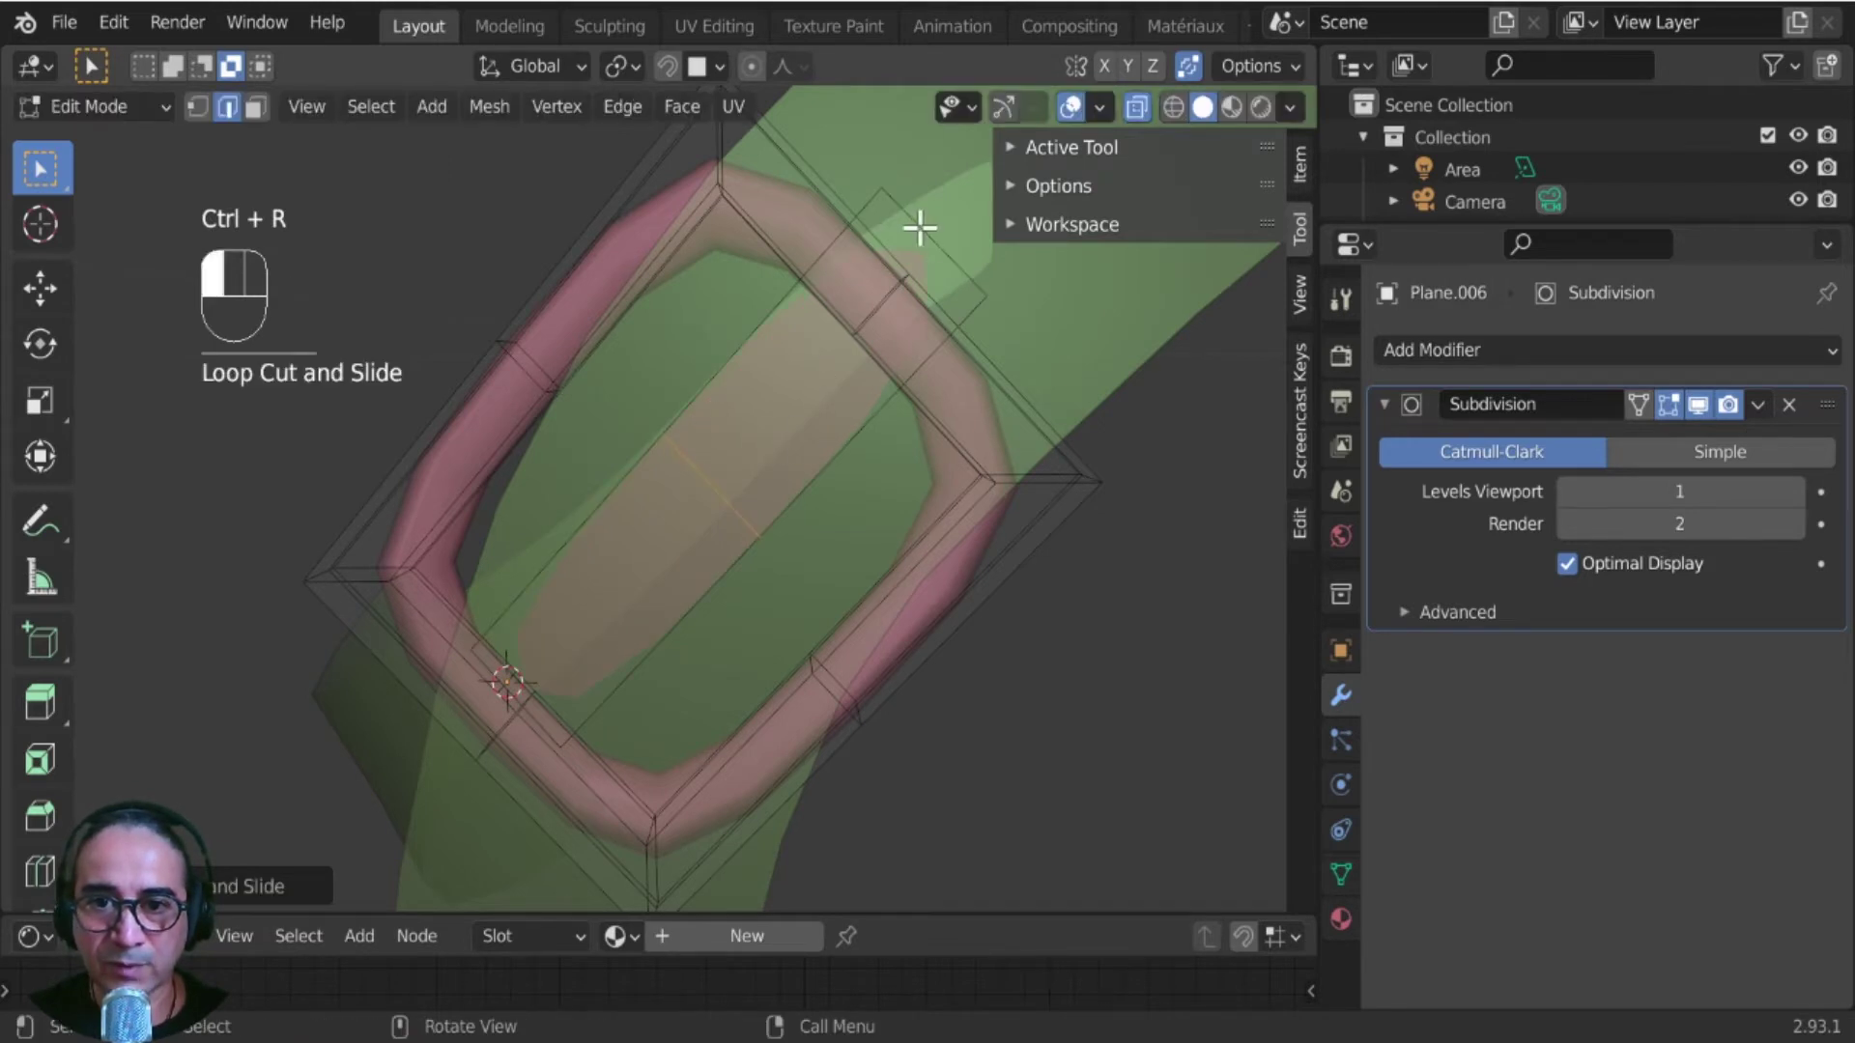
key("s")
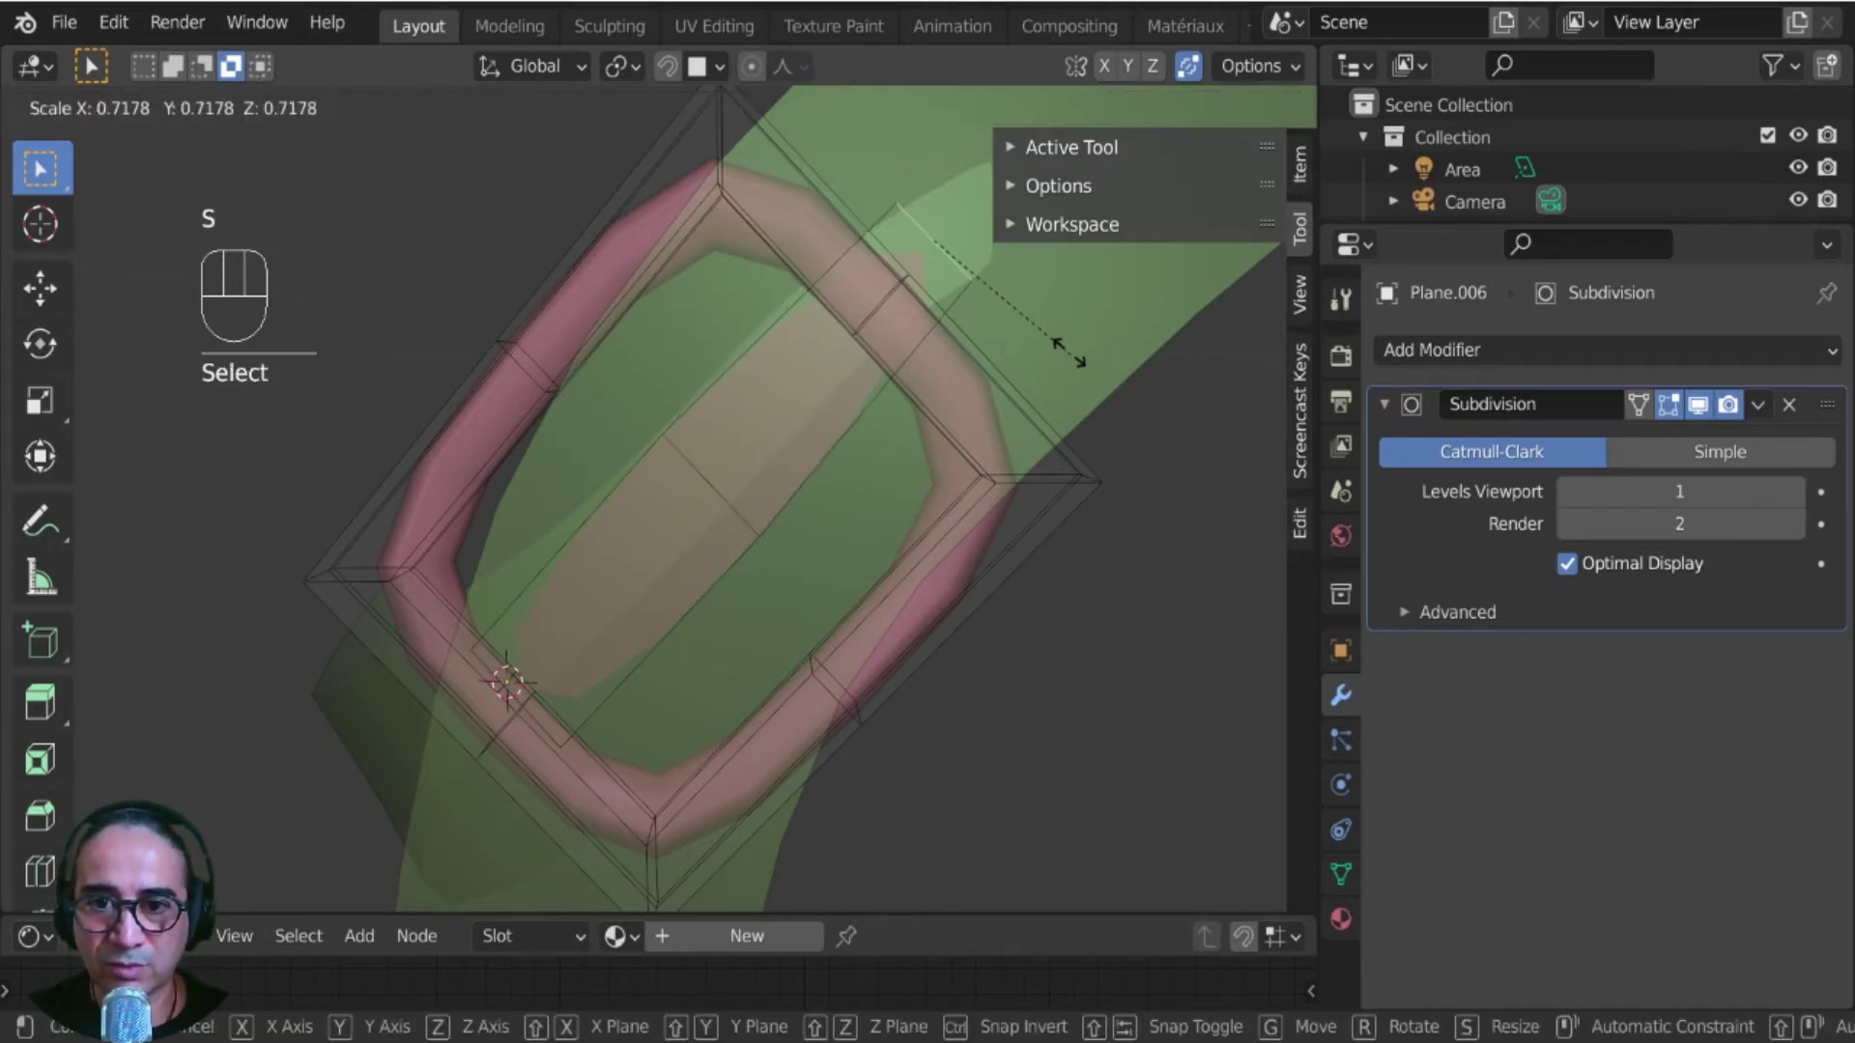
left_click(1068, 352)
key("g")
left_click(1038, 366)
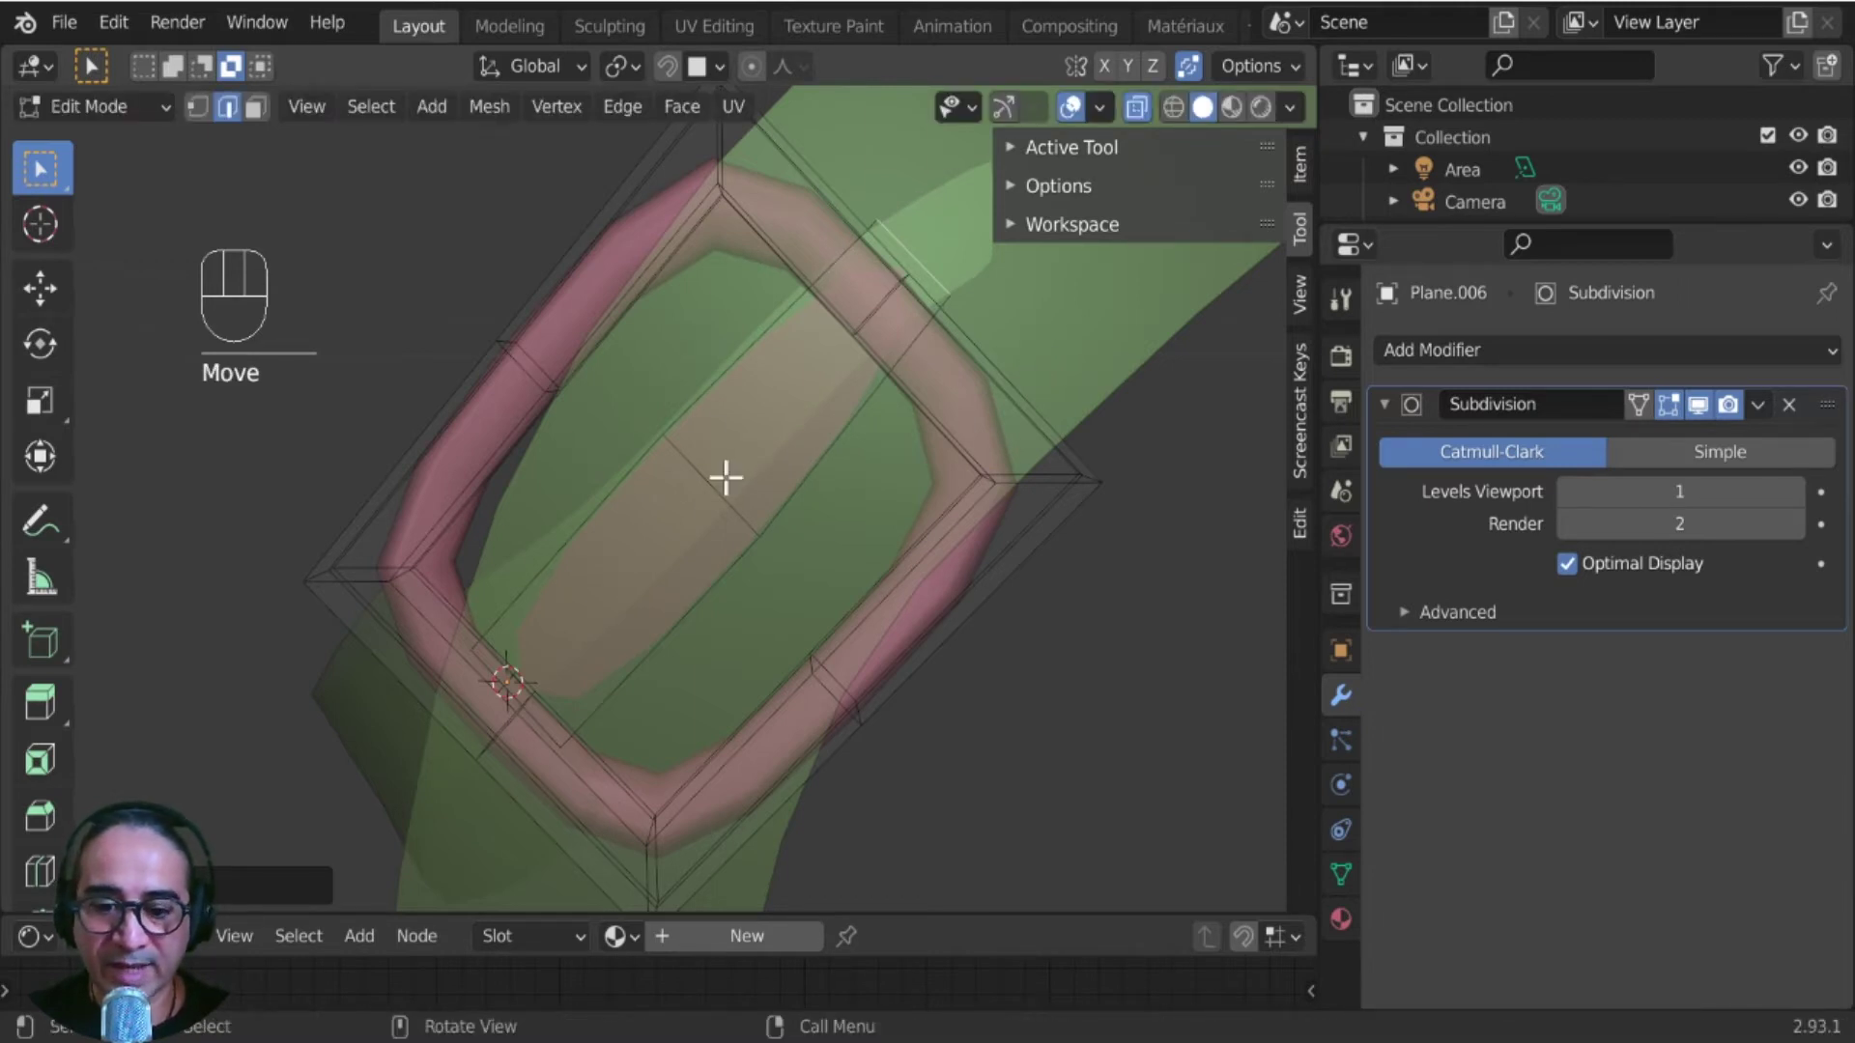
- Select the whole prong, extrude it along its normal to give it thickness, and check its smoothed shape in Object Mode
key("l")
middle_click_drag(716, 501, 870, 710)
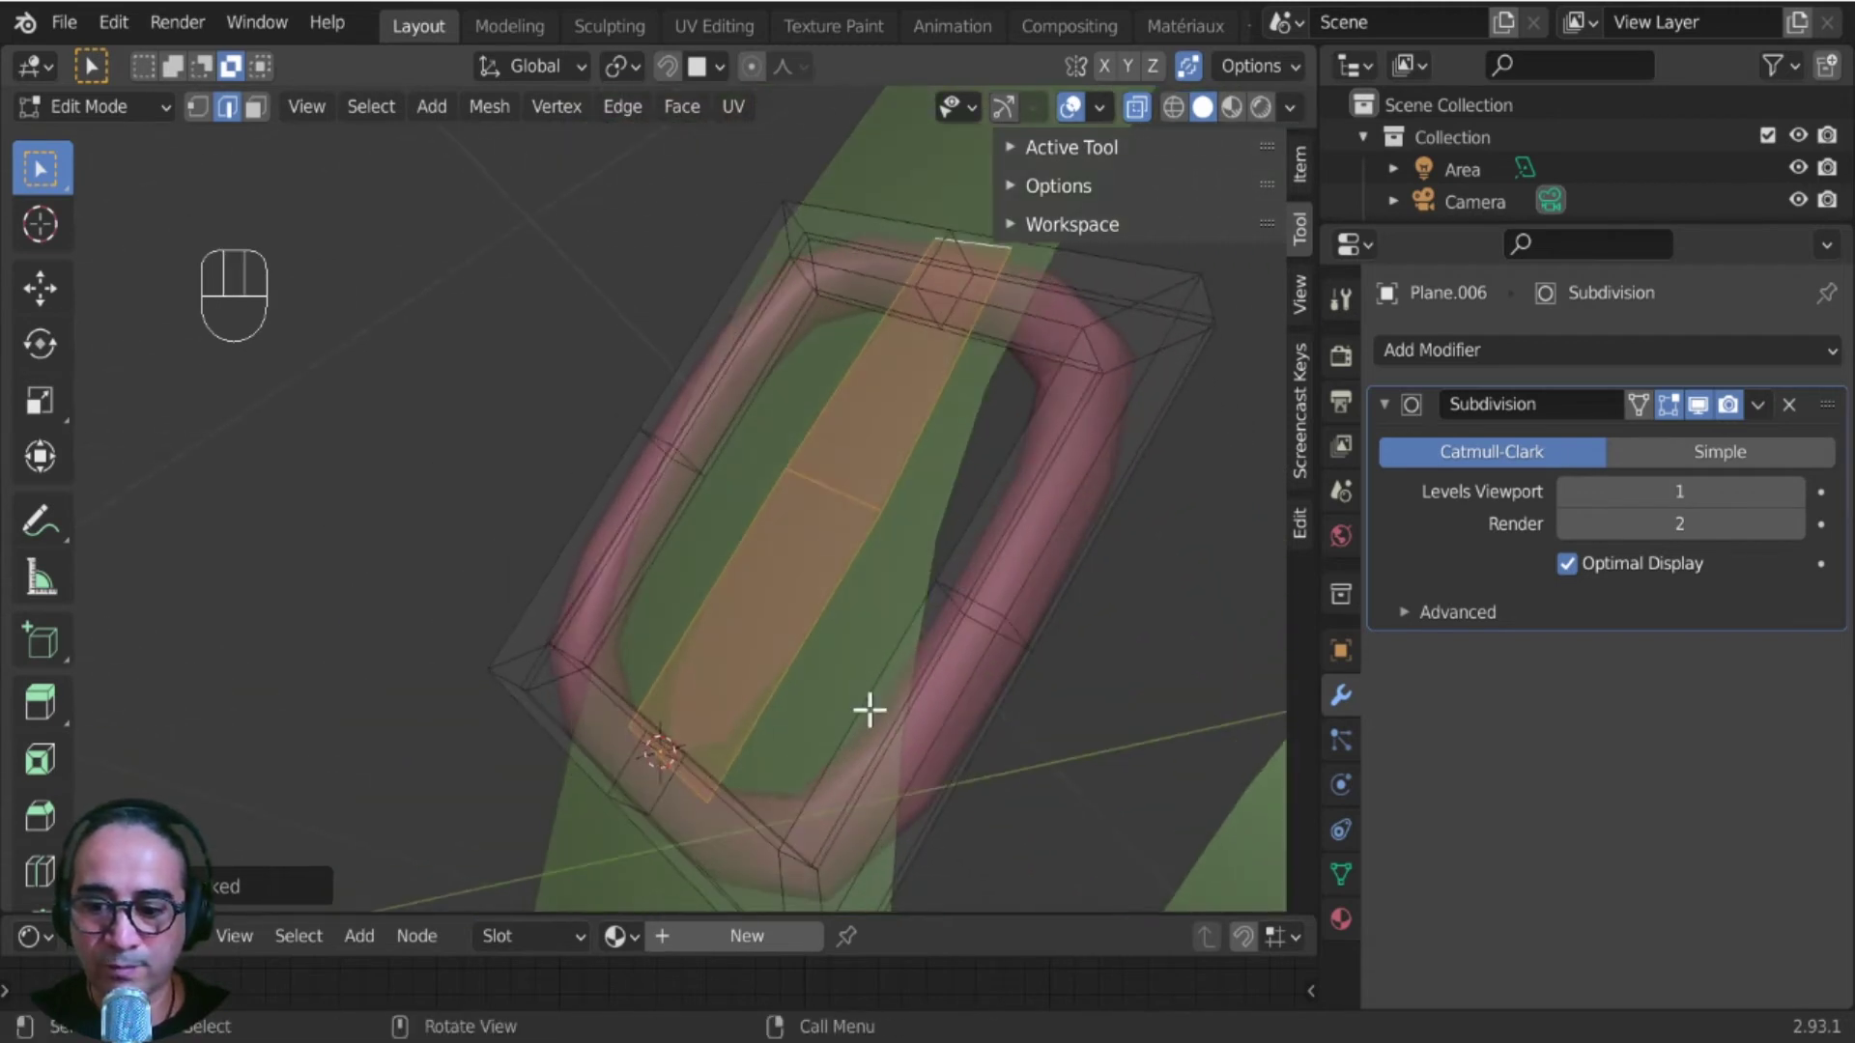
key("e")
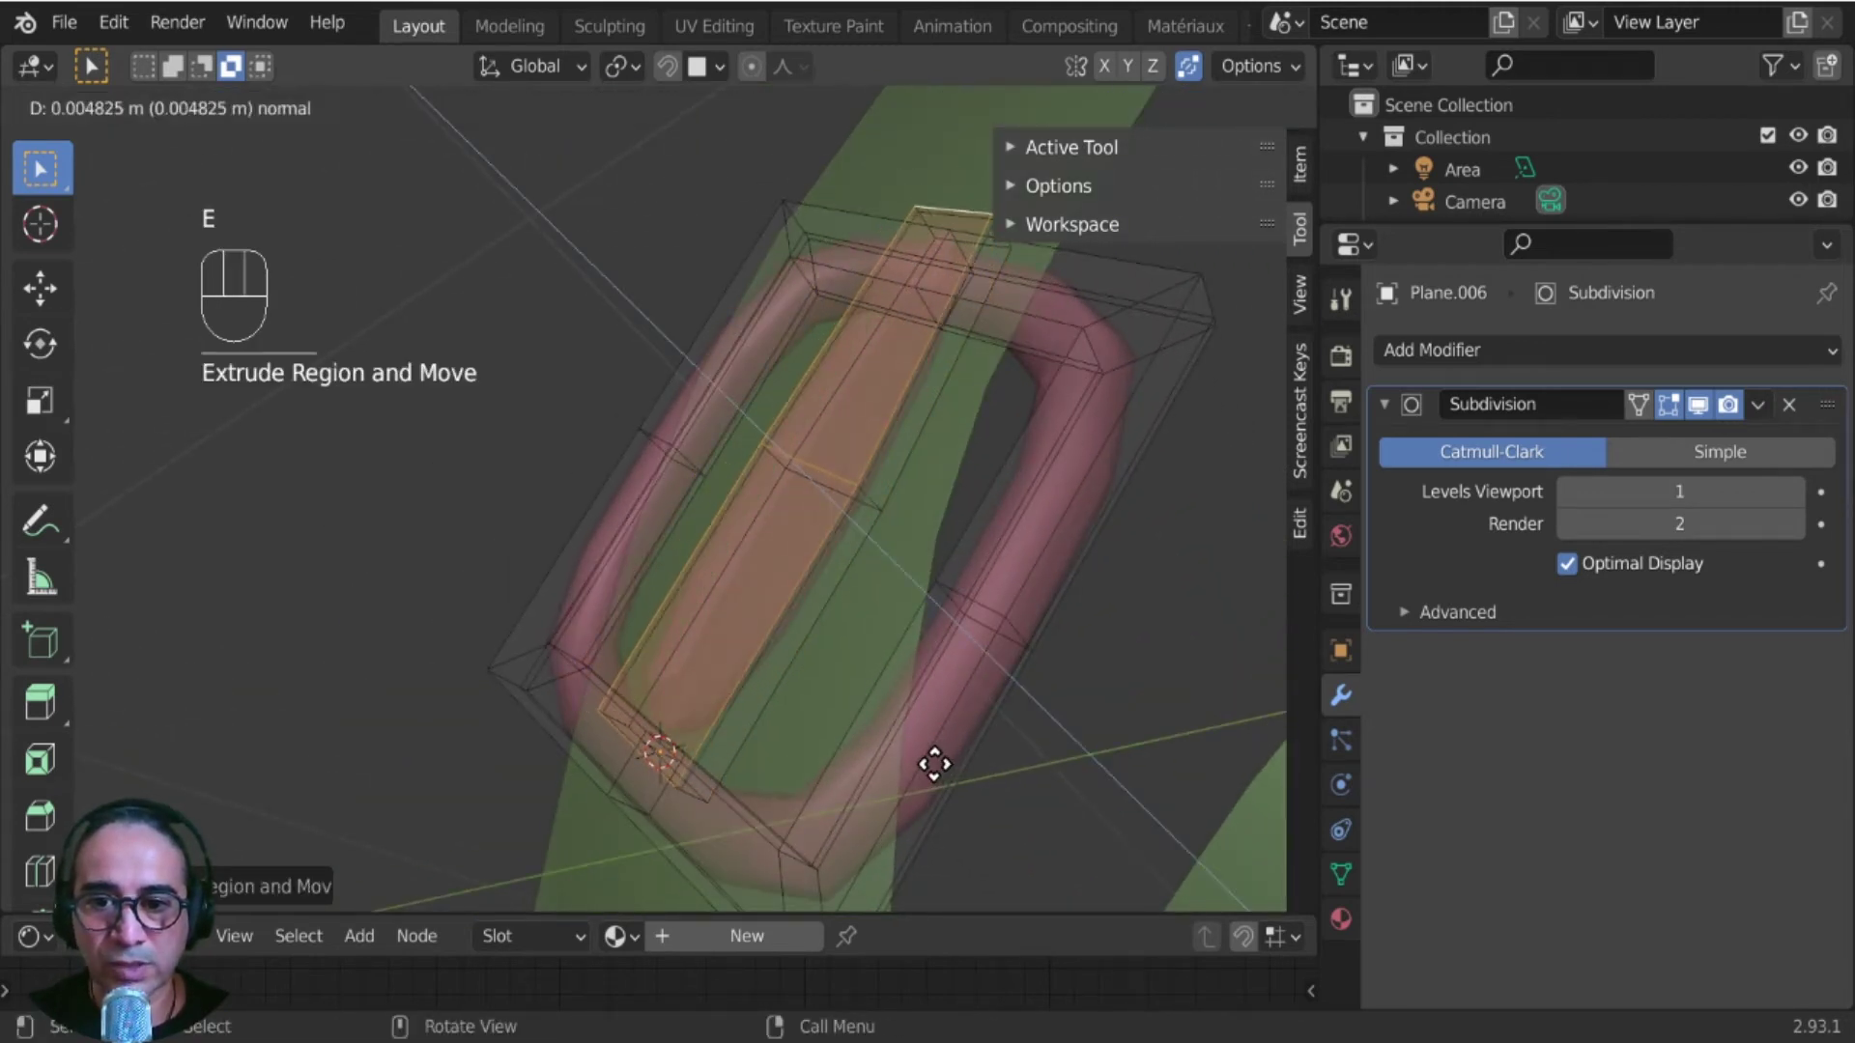
left_click(897, 752)
key("Tab")
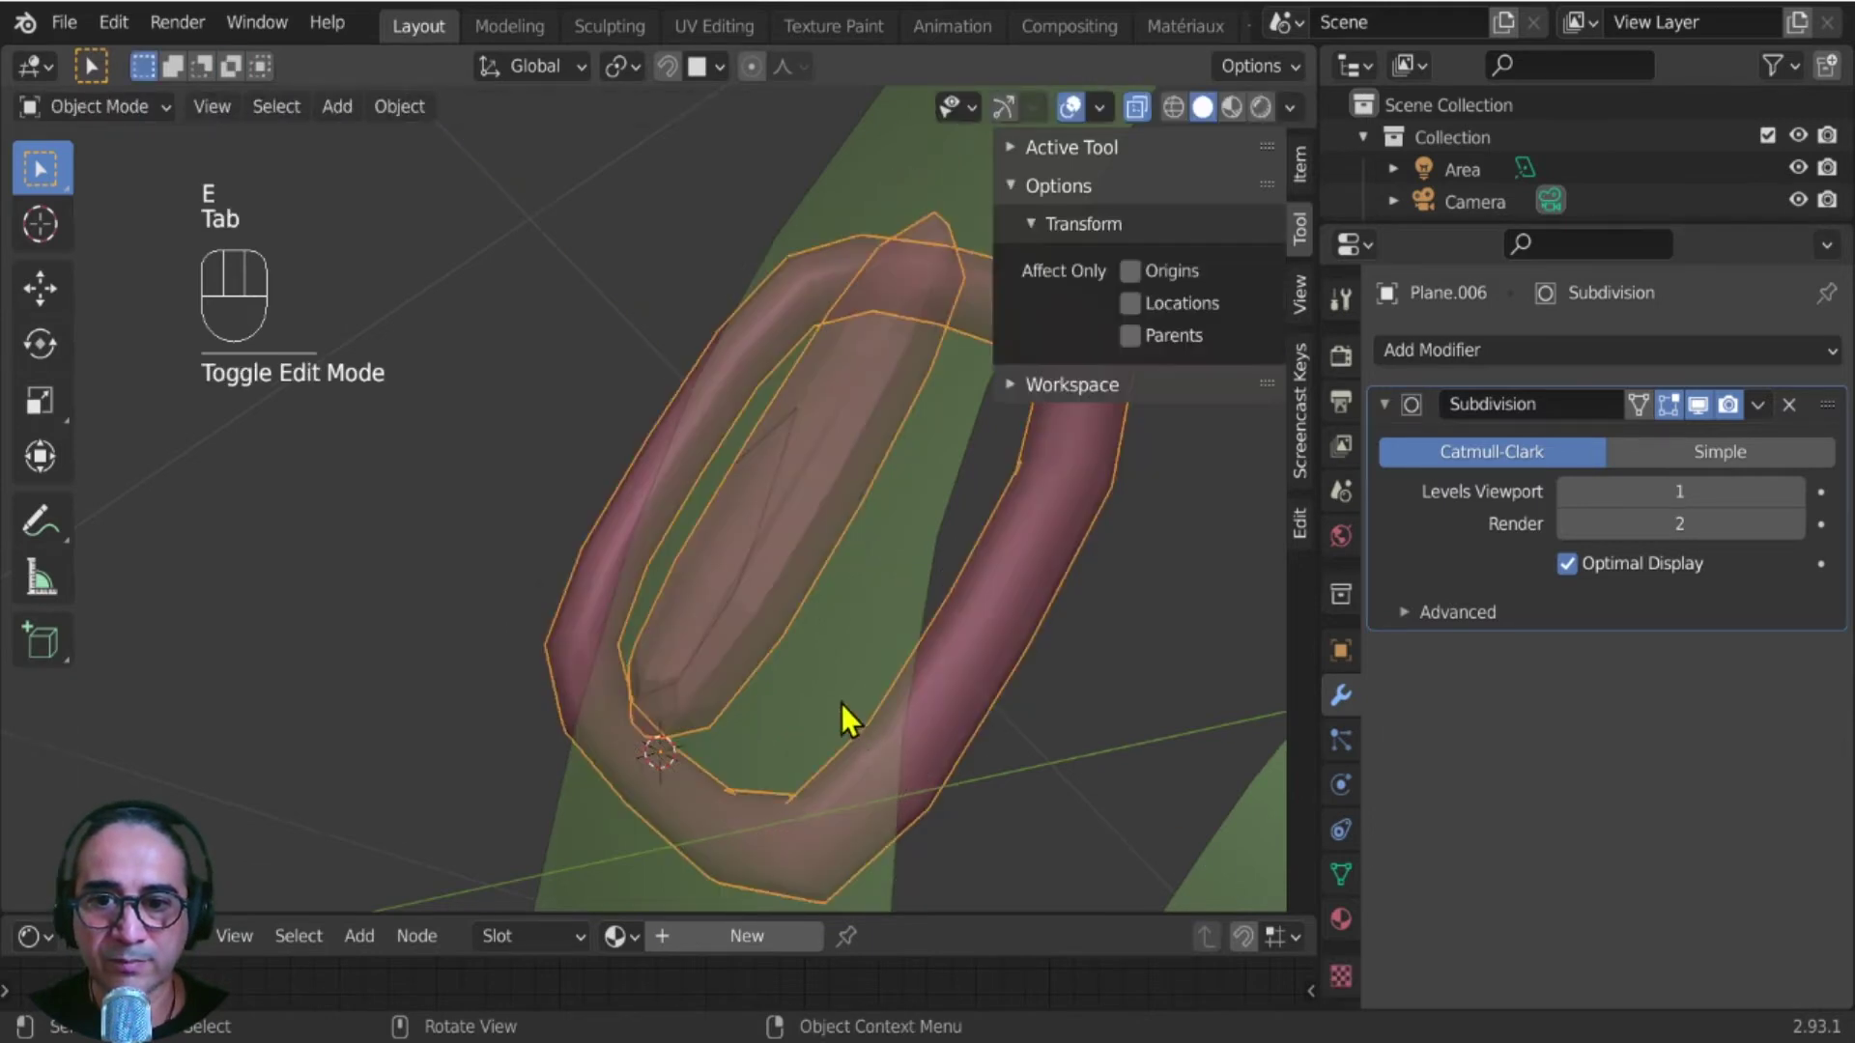
middle_click_drag(849, 716, 936, 733)
scroll(934, 724, "up", 3)
key("Tab")
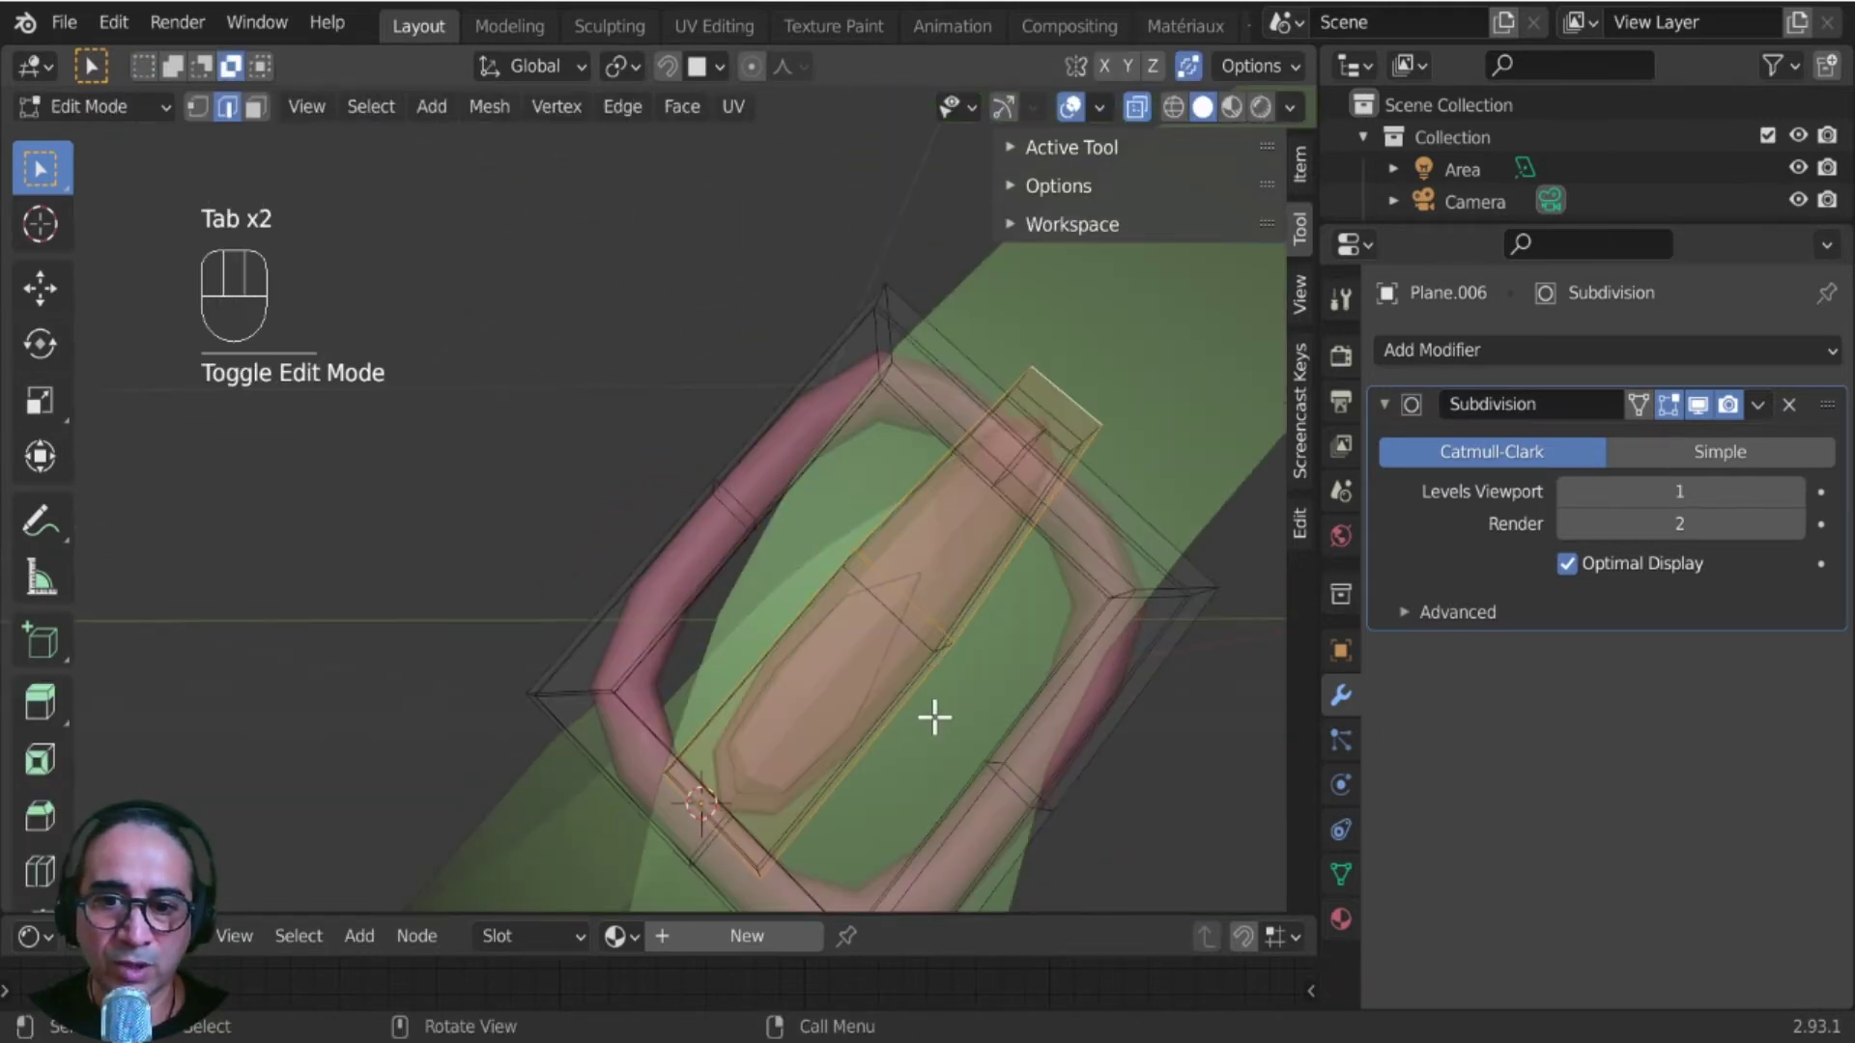
- Select all of the prong's linked geometry and slim it with Shrink/Fatten by about -0.018 m
key("s")
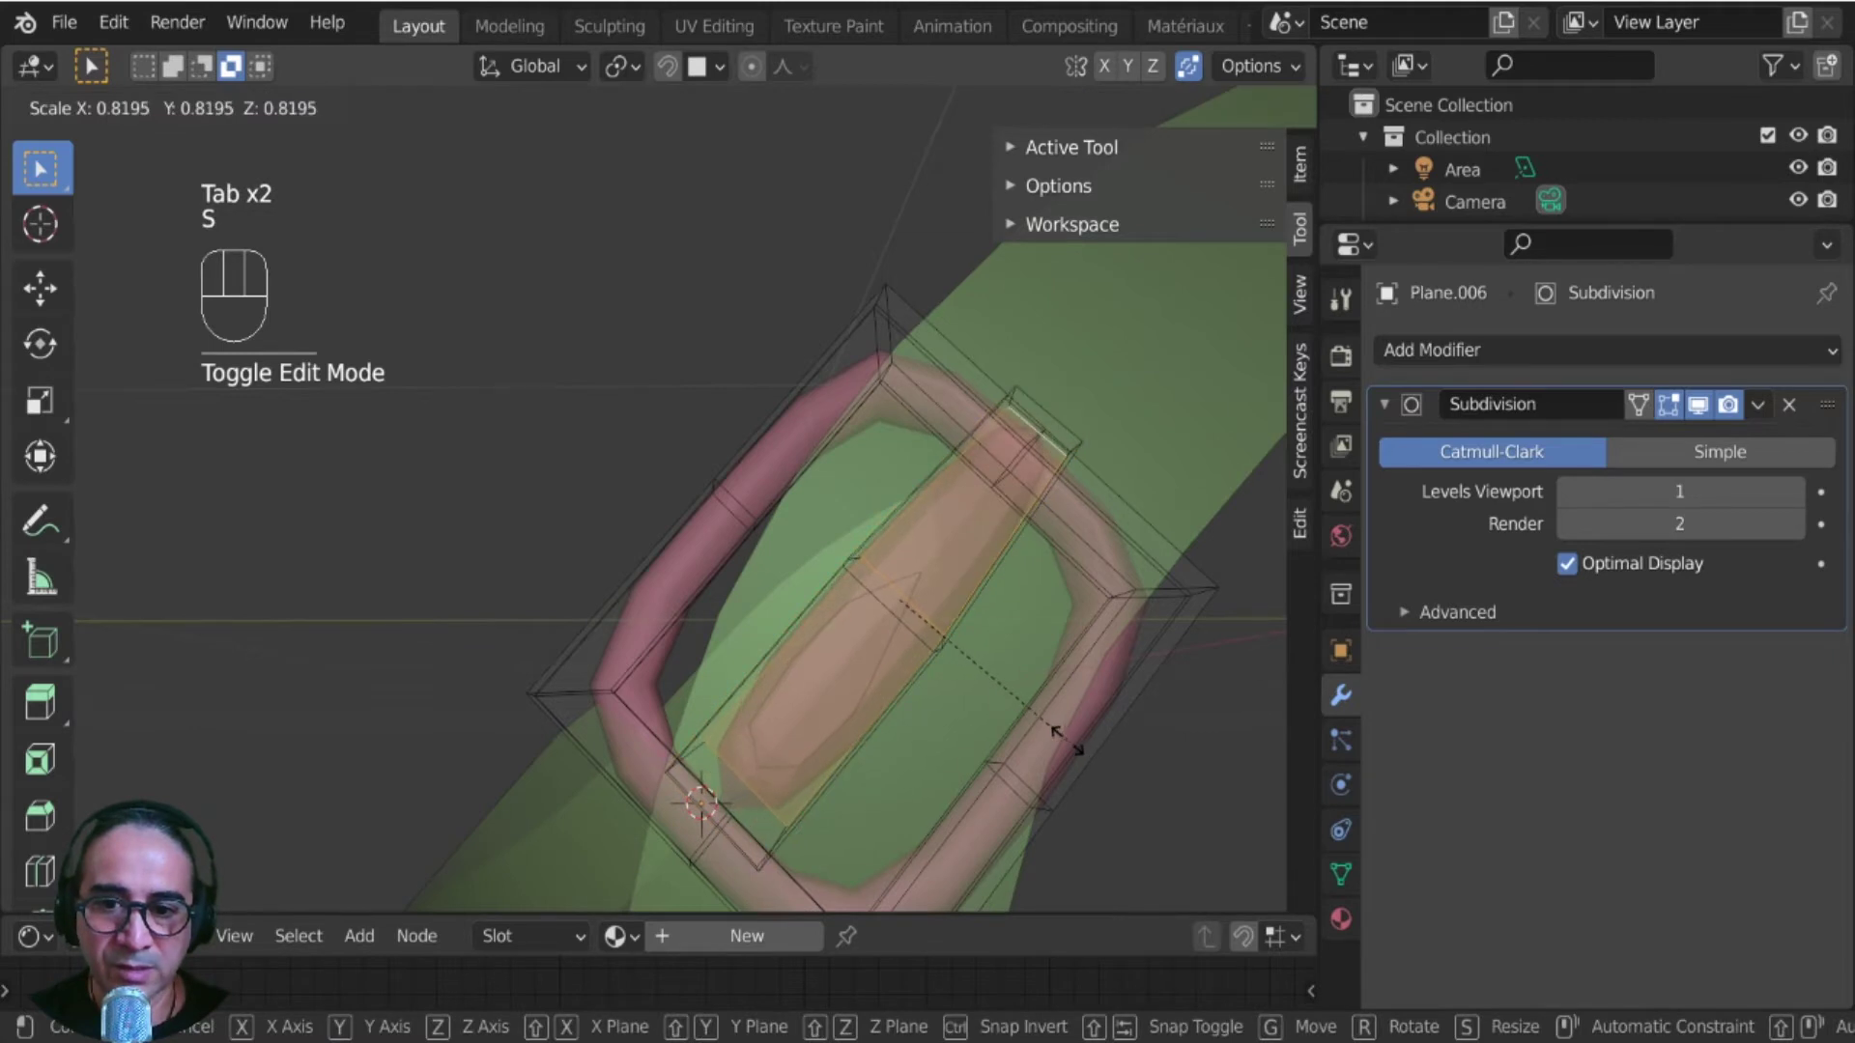
right_click(977, 663)
key("l")
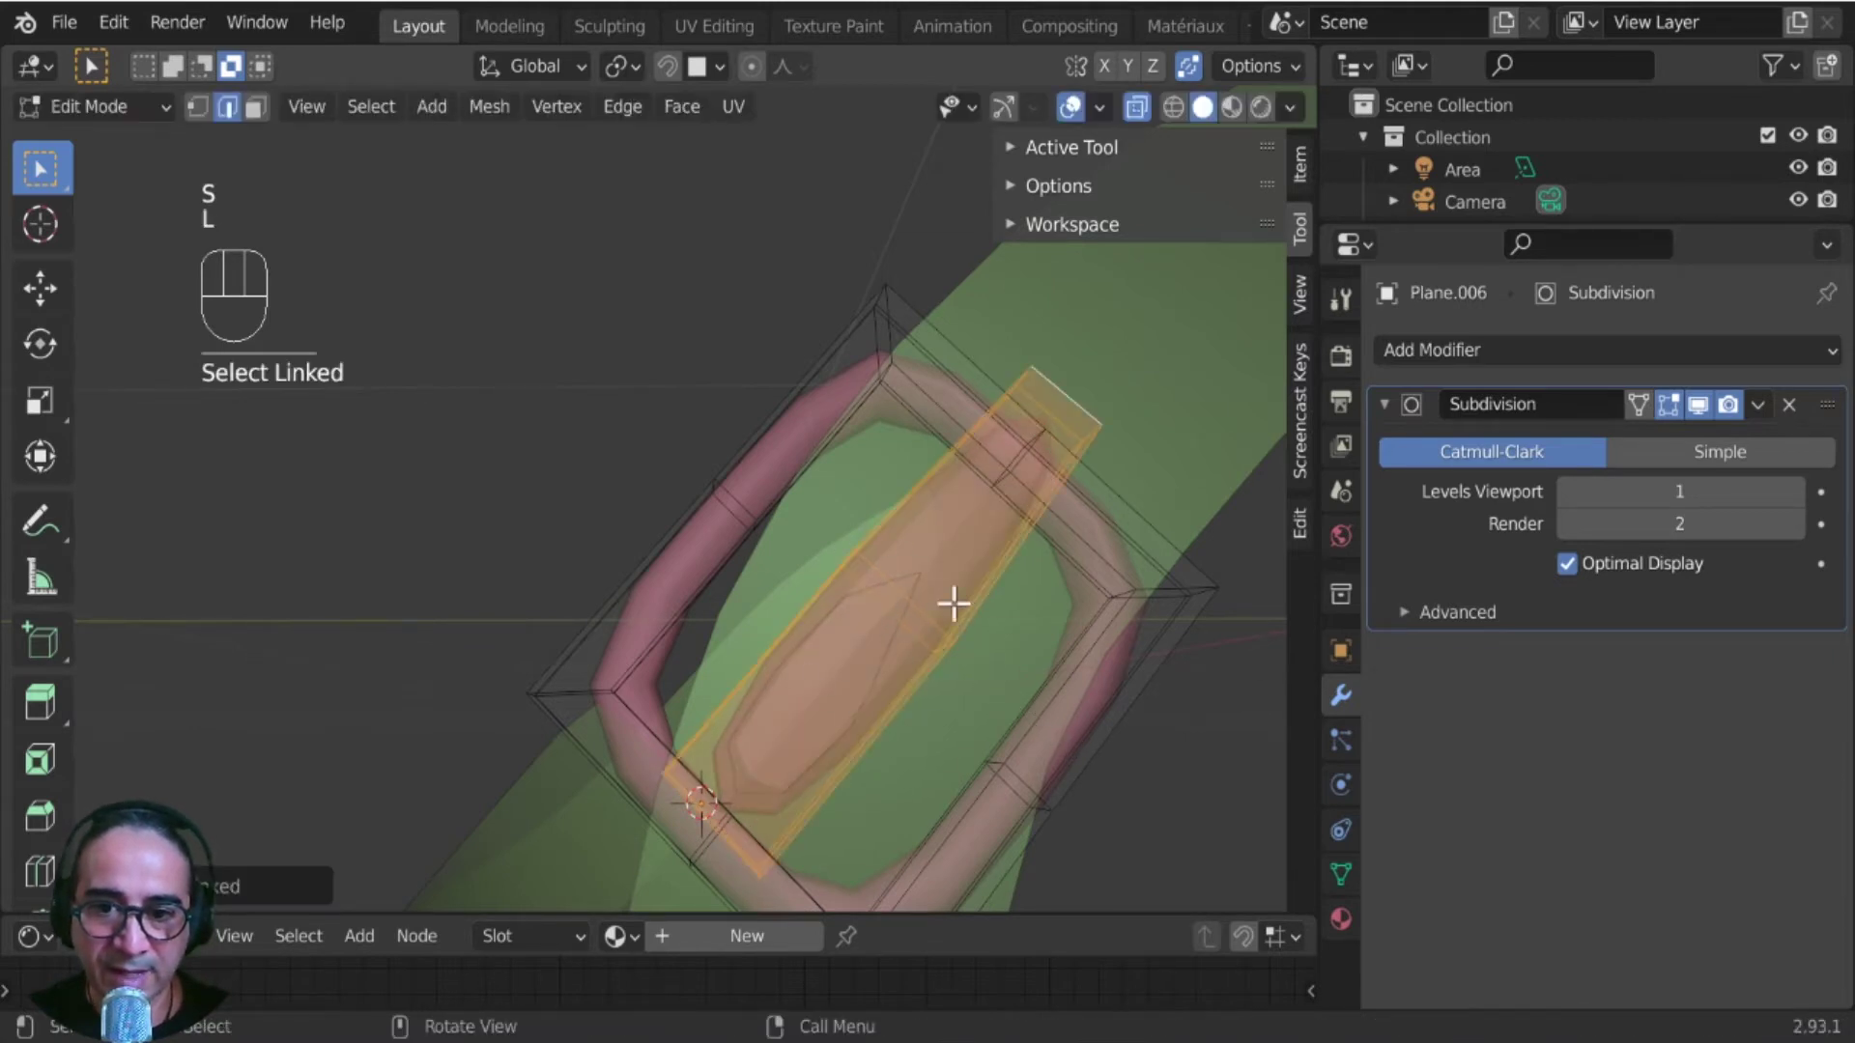
key("s")
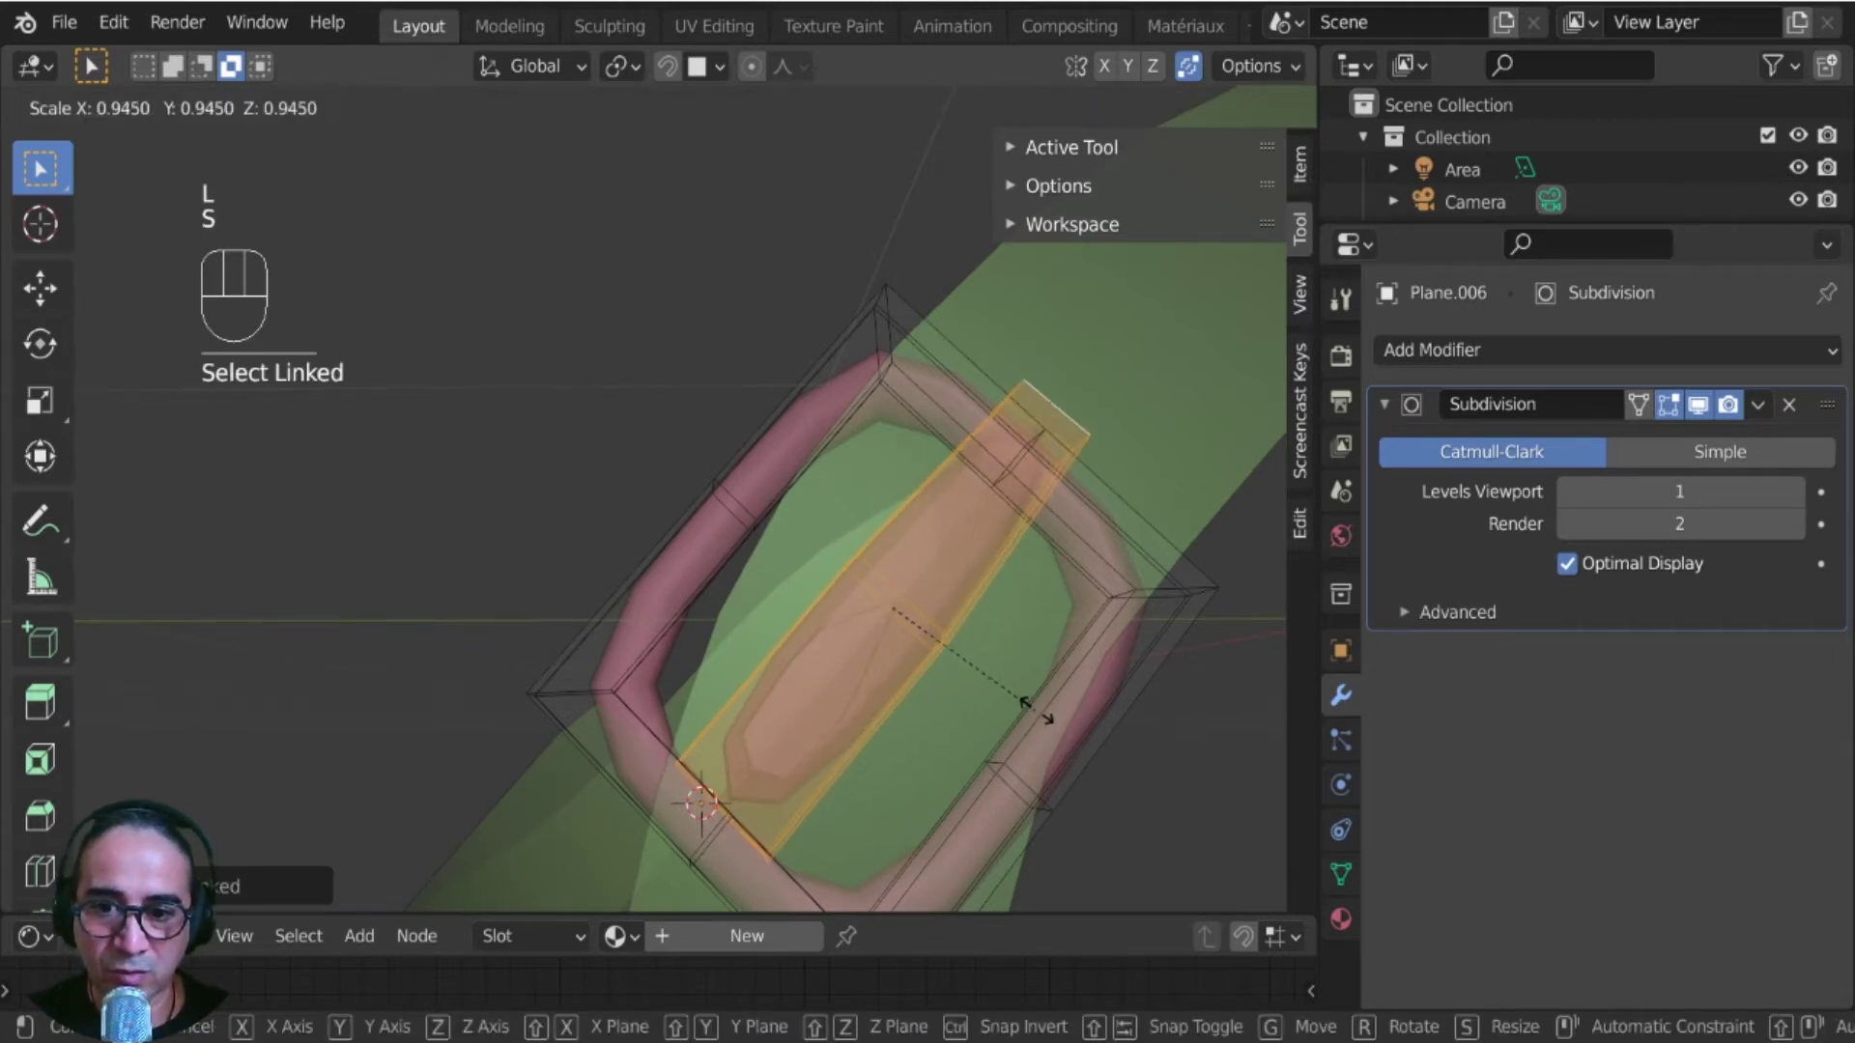
right_click(1035, 711)
key("alt+s")
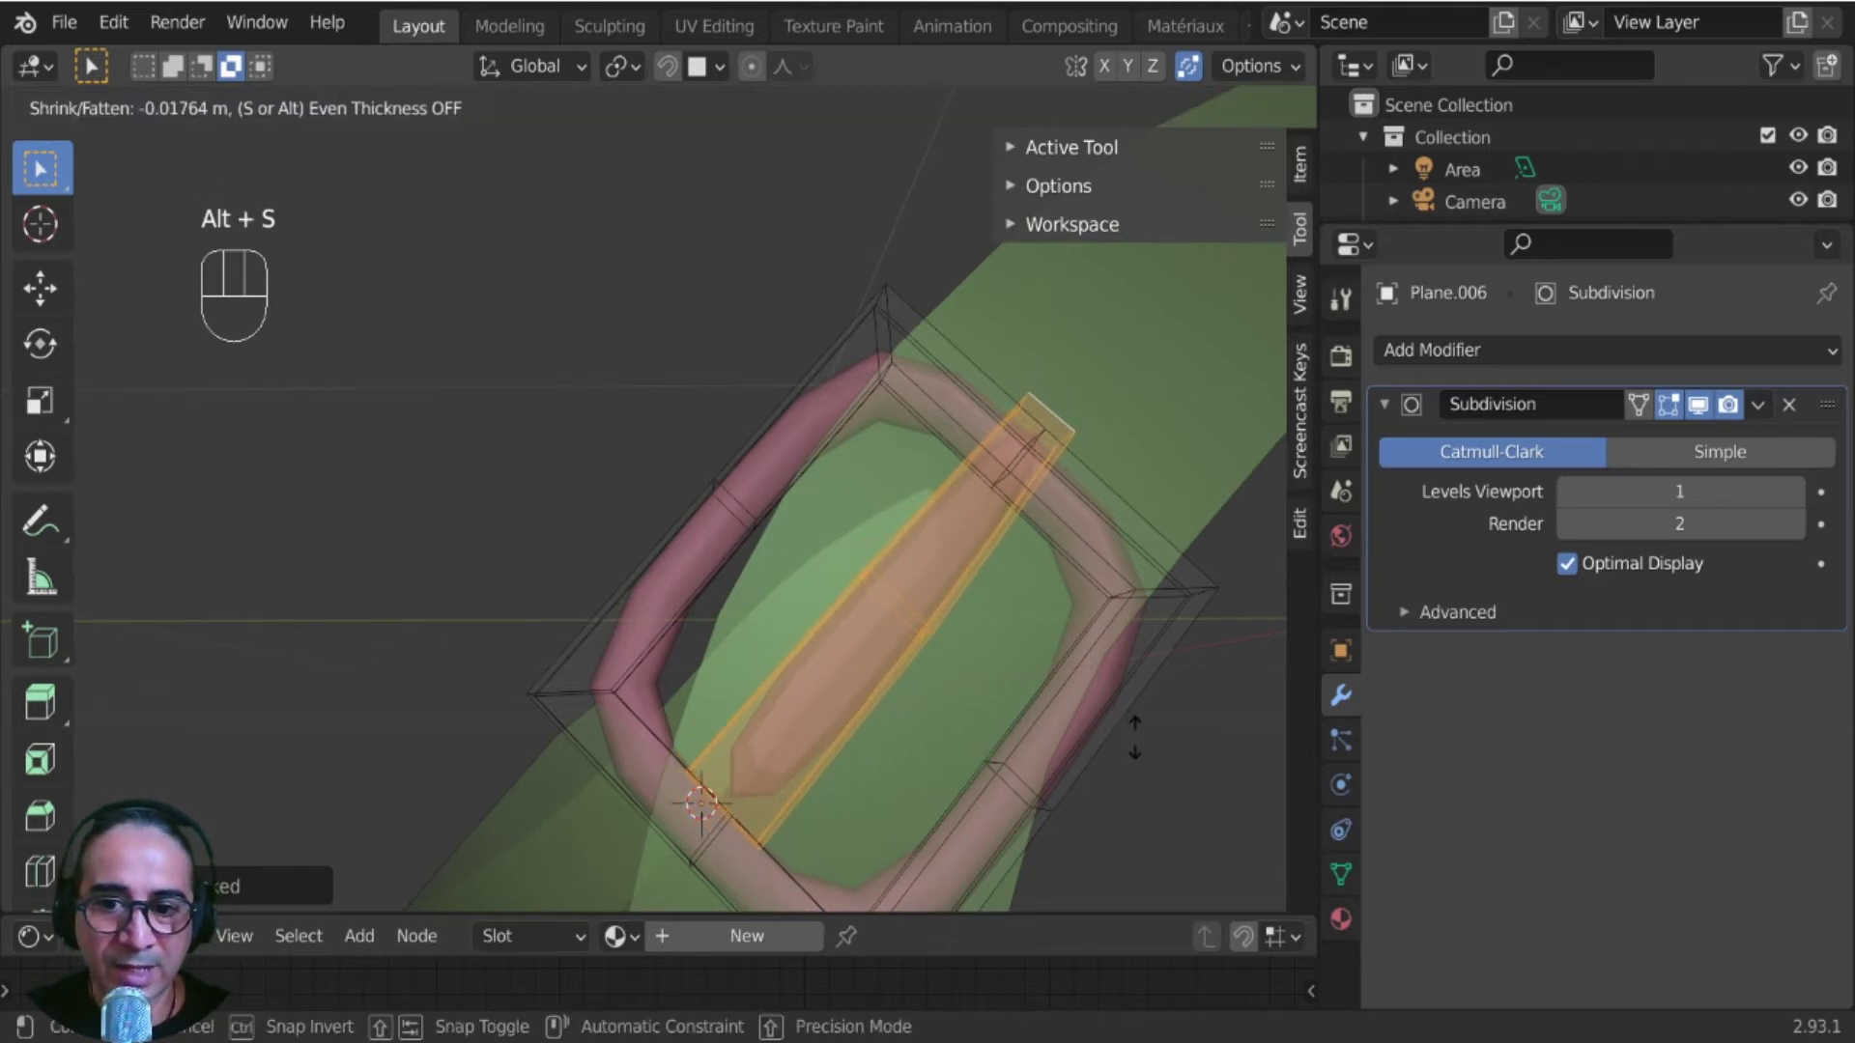
left_click(1136, 739)
middle_click_drag(894, 863, 815, 847)
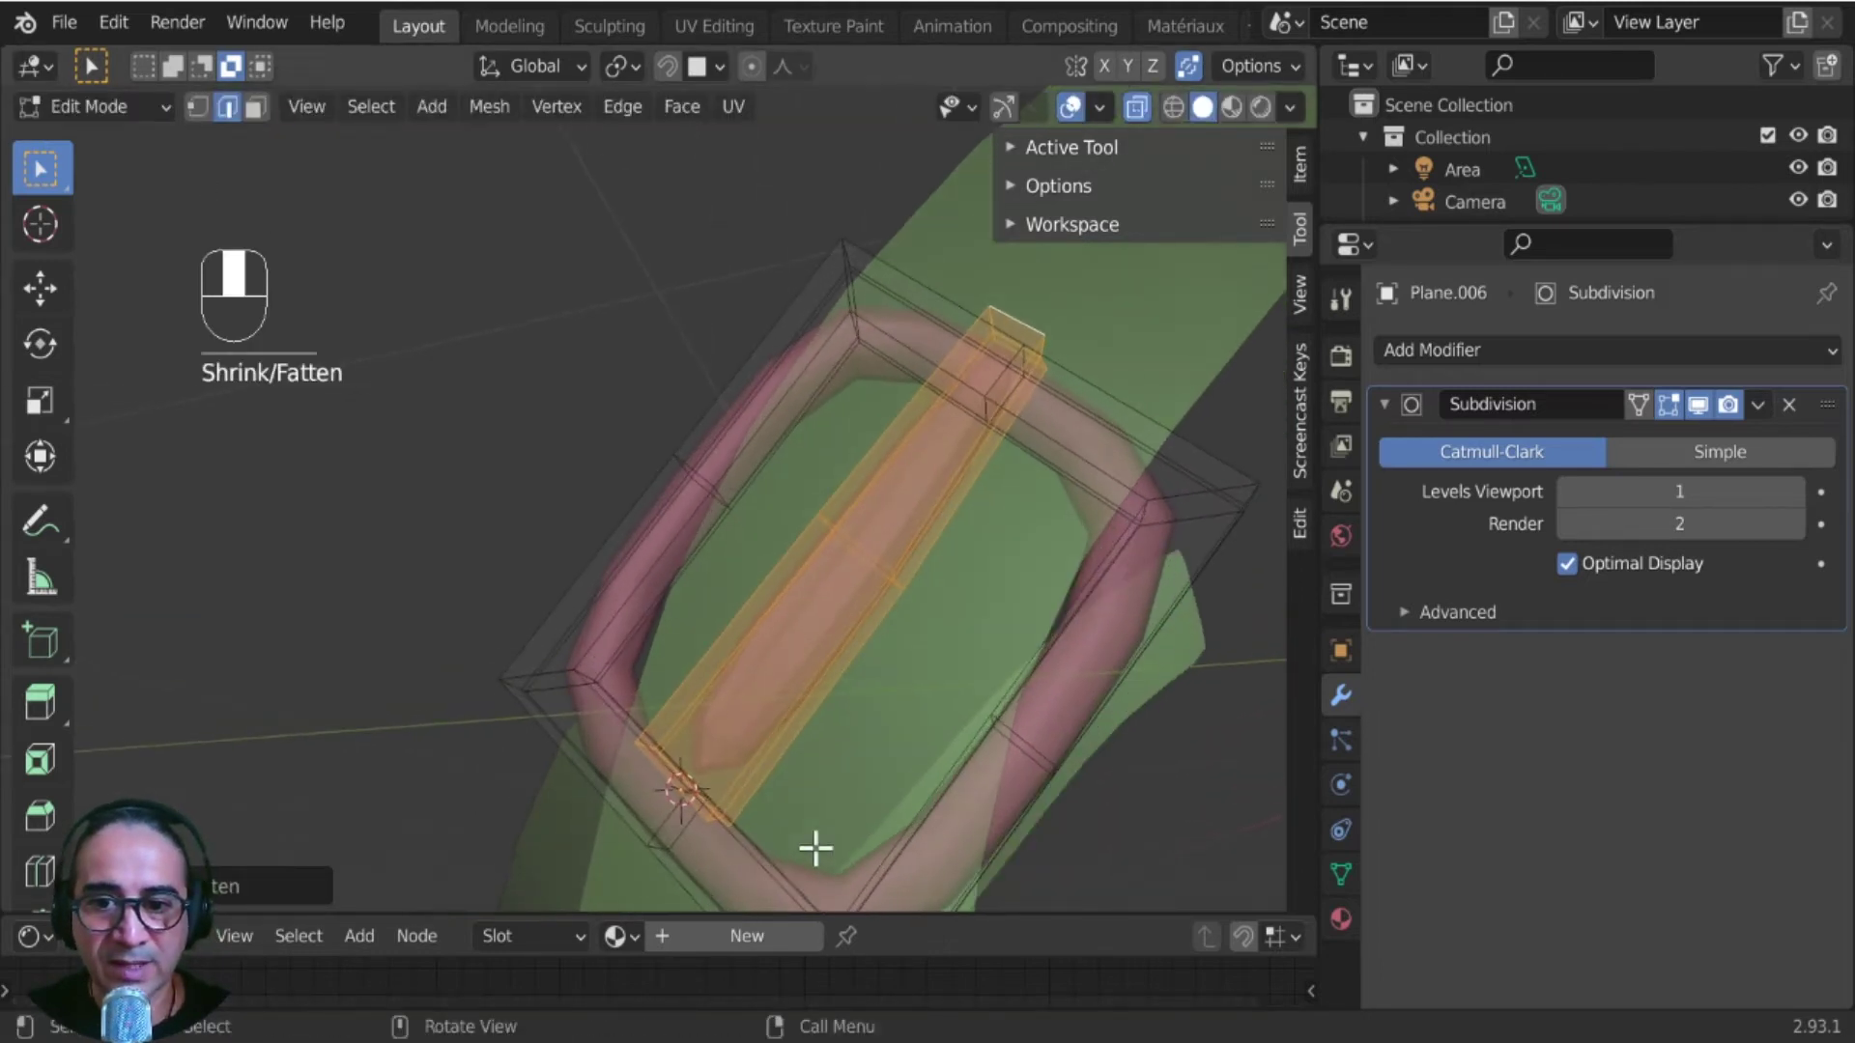
- Add a loop cut across the prong and slide it close to its wide base end
scroll(815, 849, "up", 2)
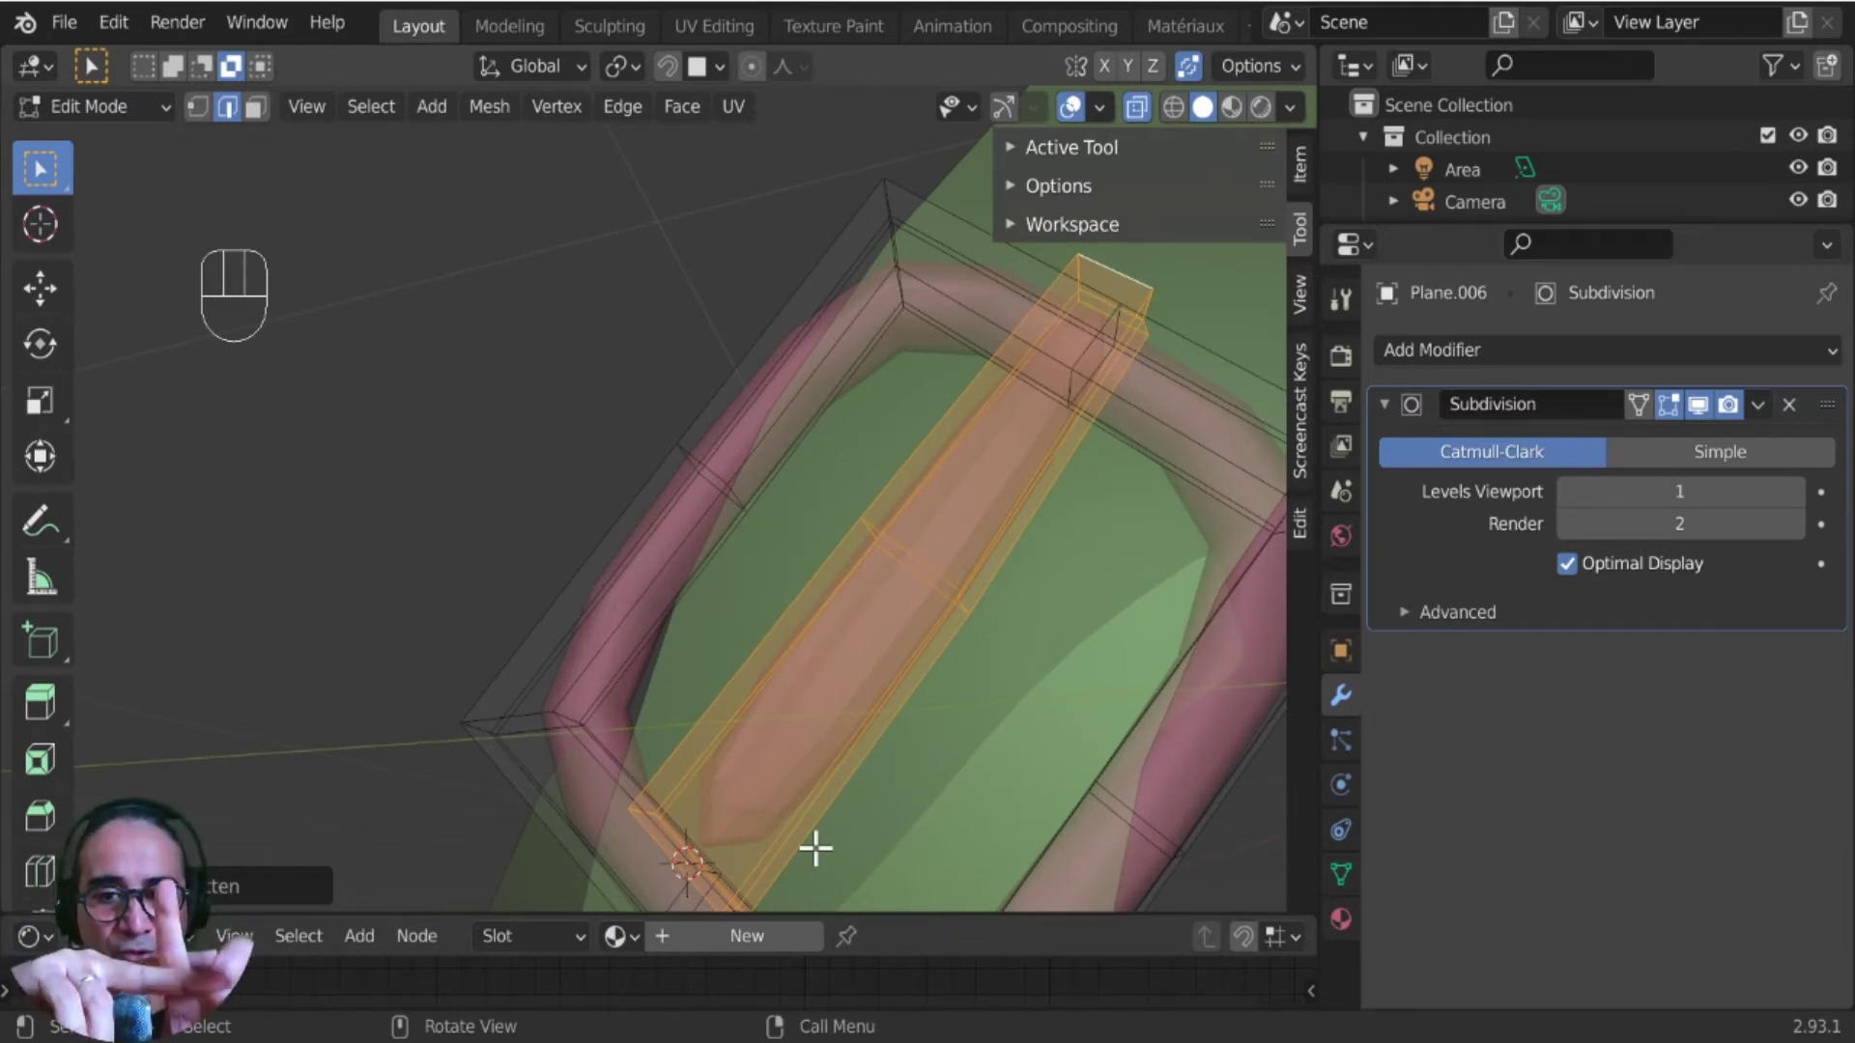
middle_click_drag(378, 786, 299, 690, "shift")
middle_click_drag(638, 724, 830, 684)
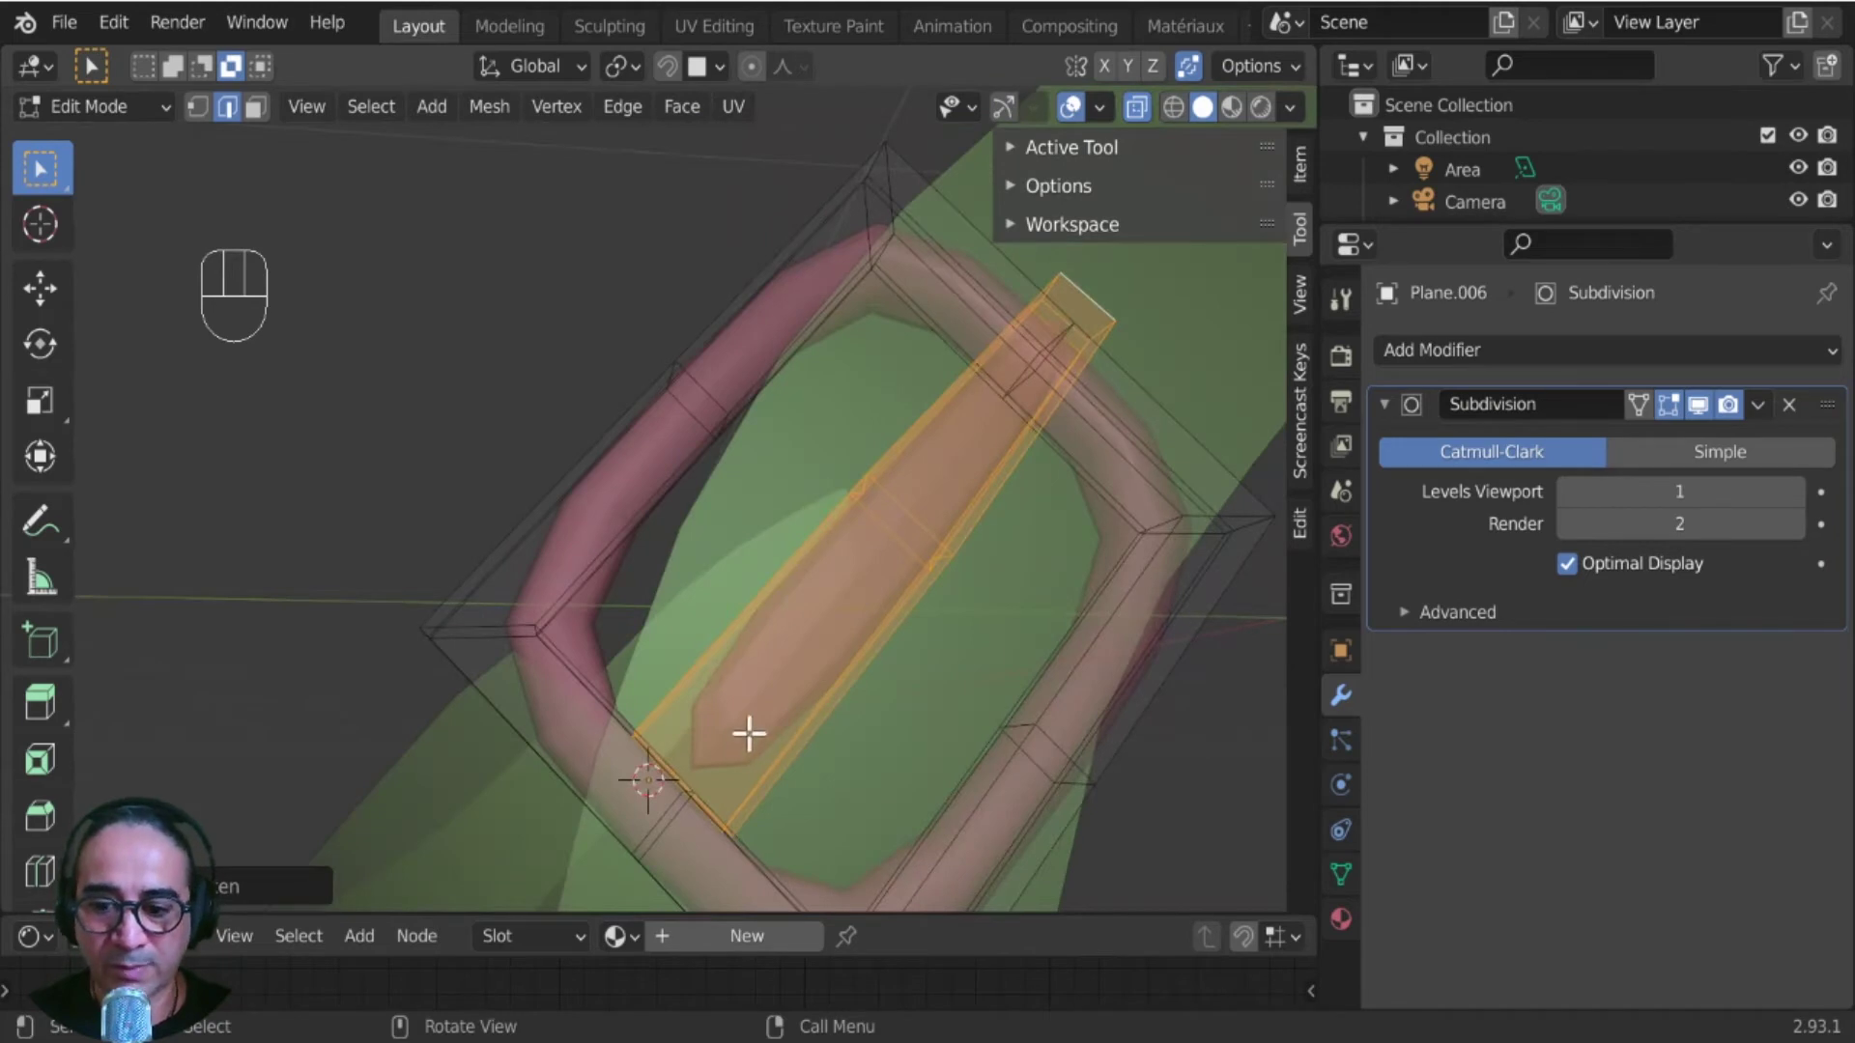
key("ctrl+r")
left_click(692, 679)
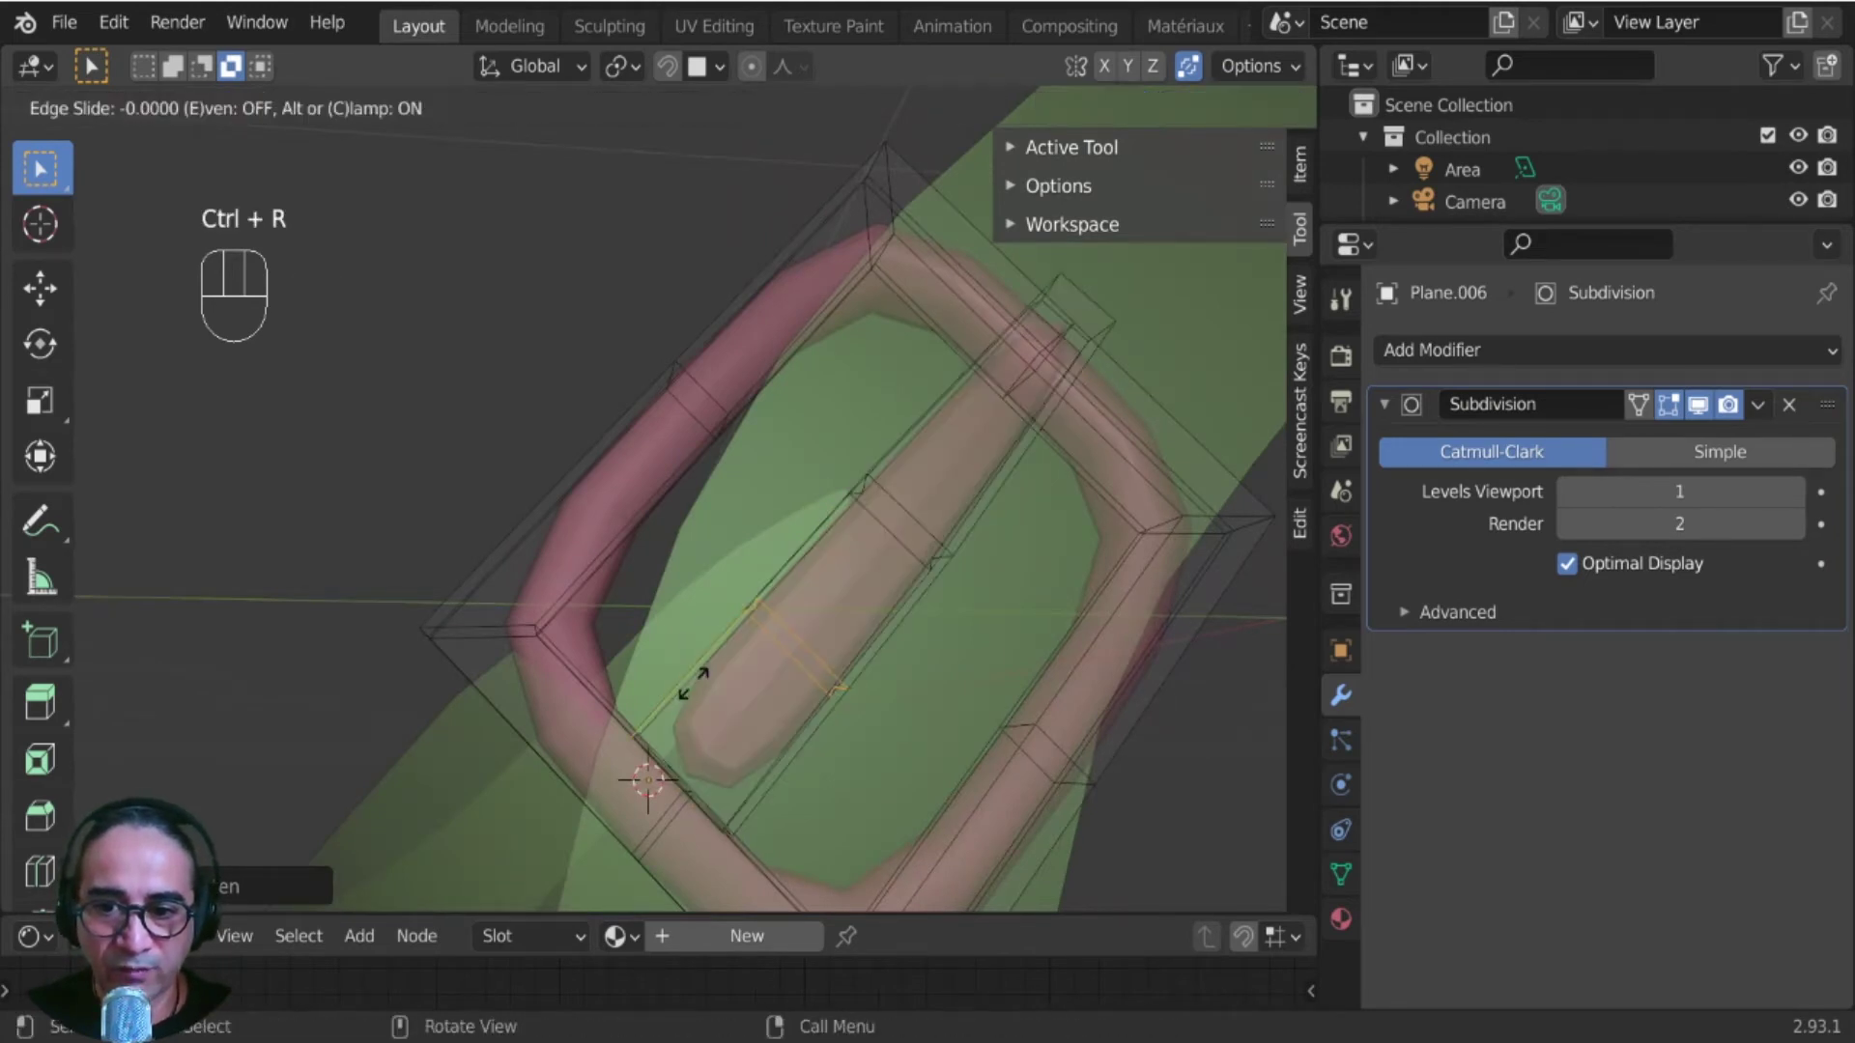
left_click(644, 752)
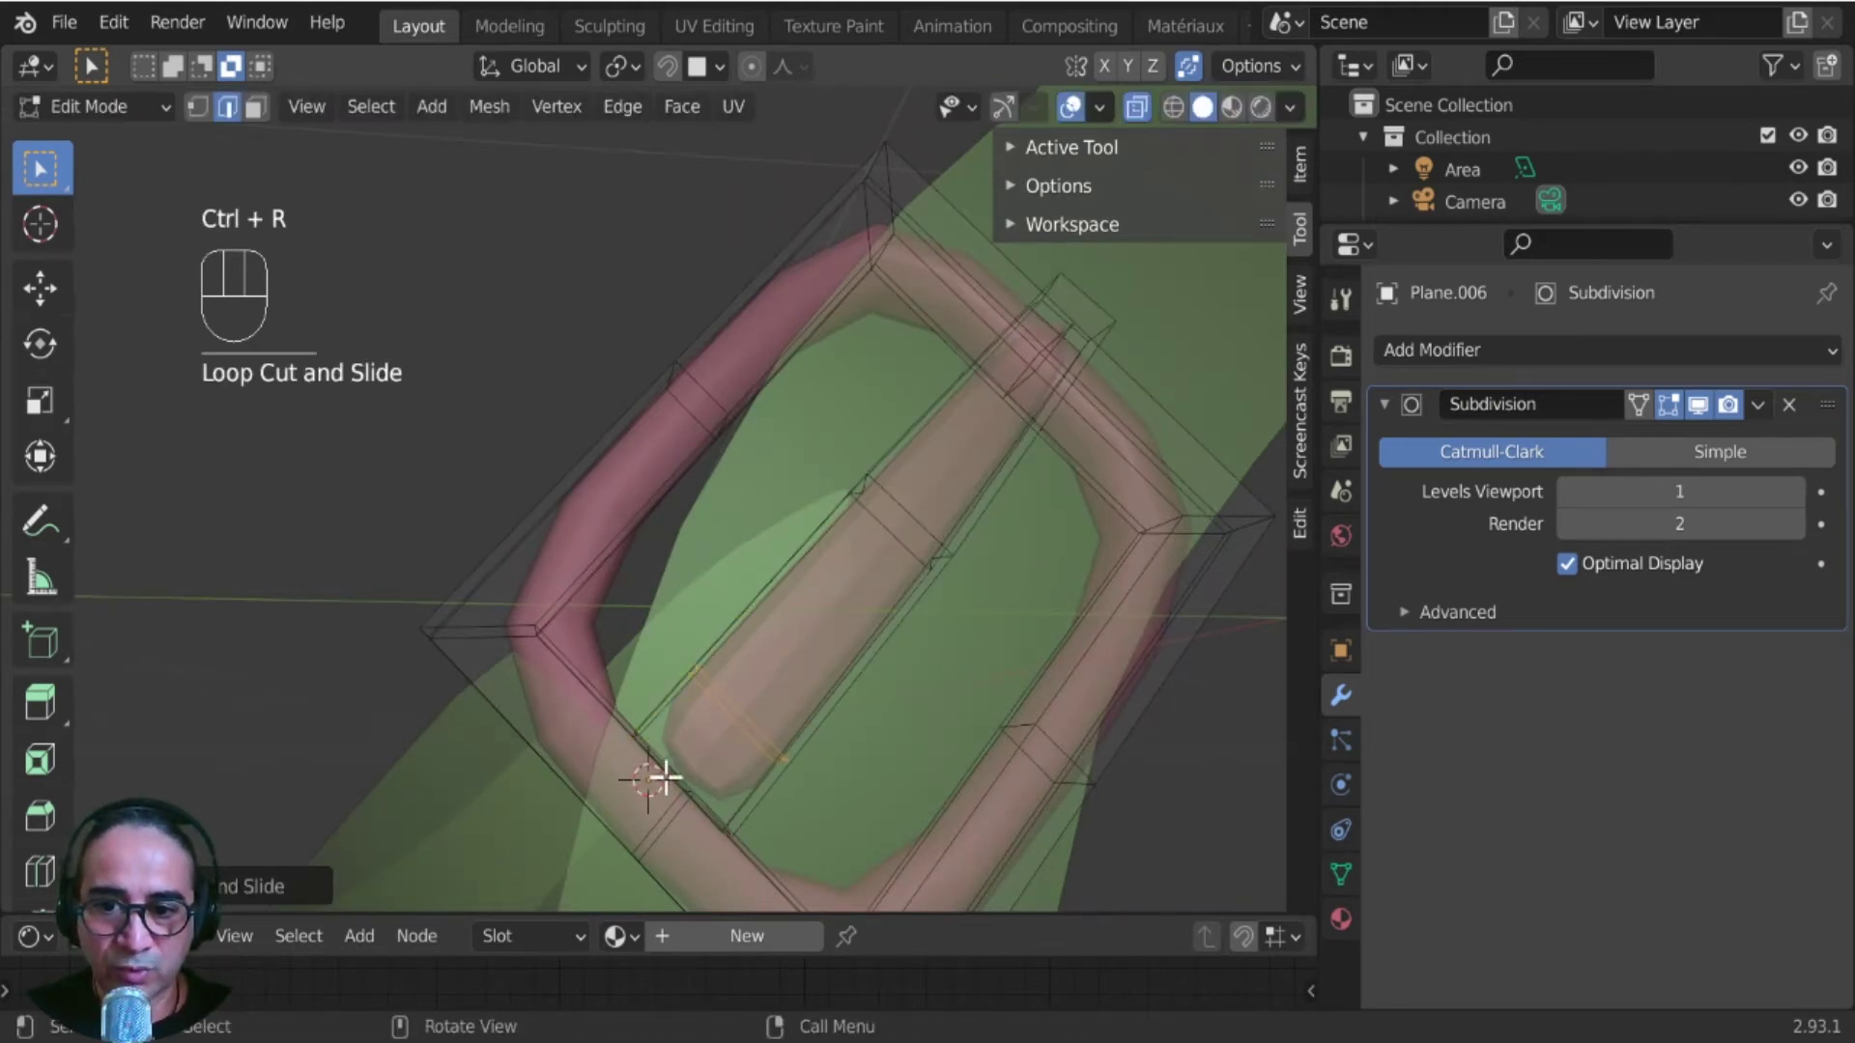
- Select the buckle frame's linked geometry and hide it, leaving only the prong visible
middle_click_drag(647, 837, 657, 730, "shift")
middle_click_drag(657, 730, 692, 715)
scroll(699, 724, "up", 3)
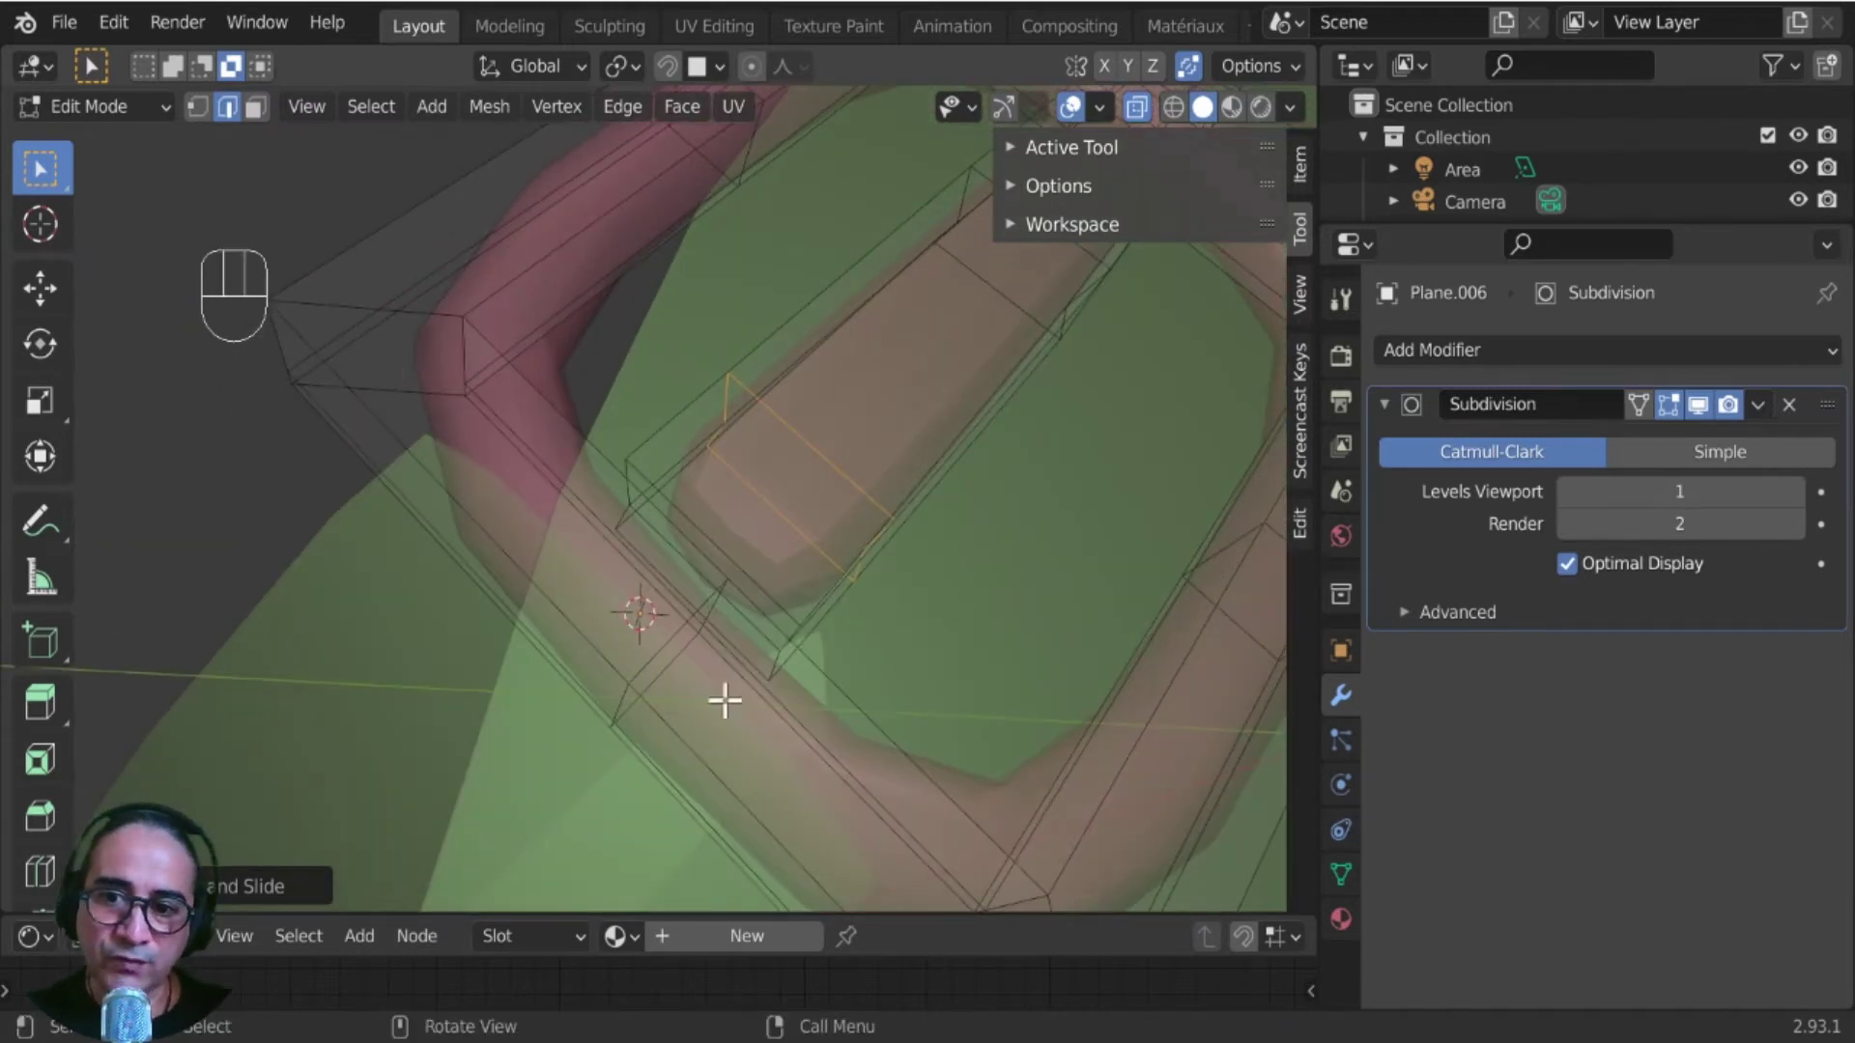
left_click(651, 688)
key("l")
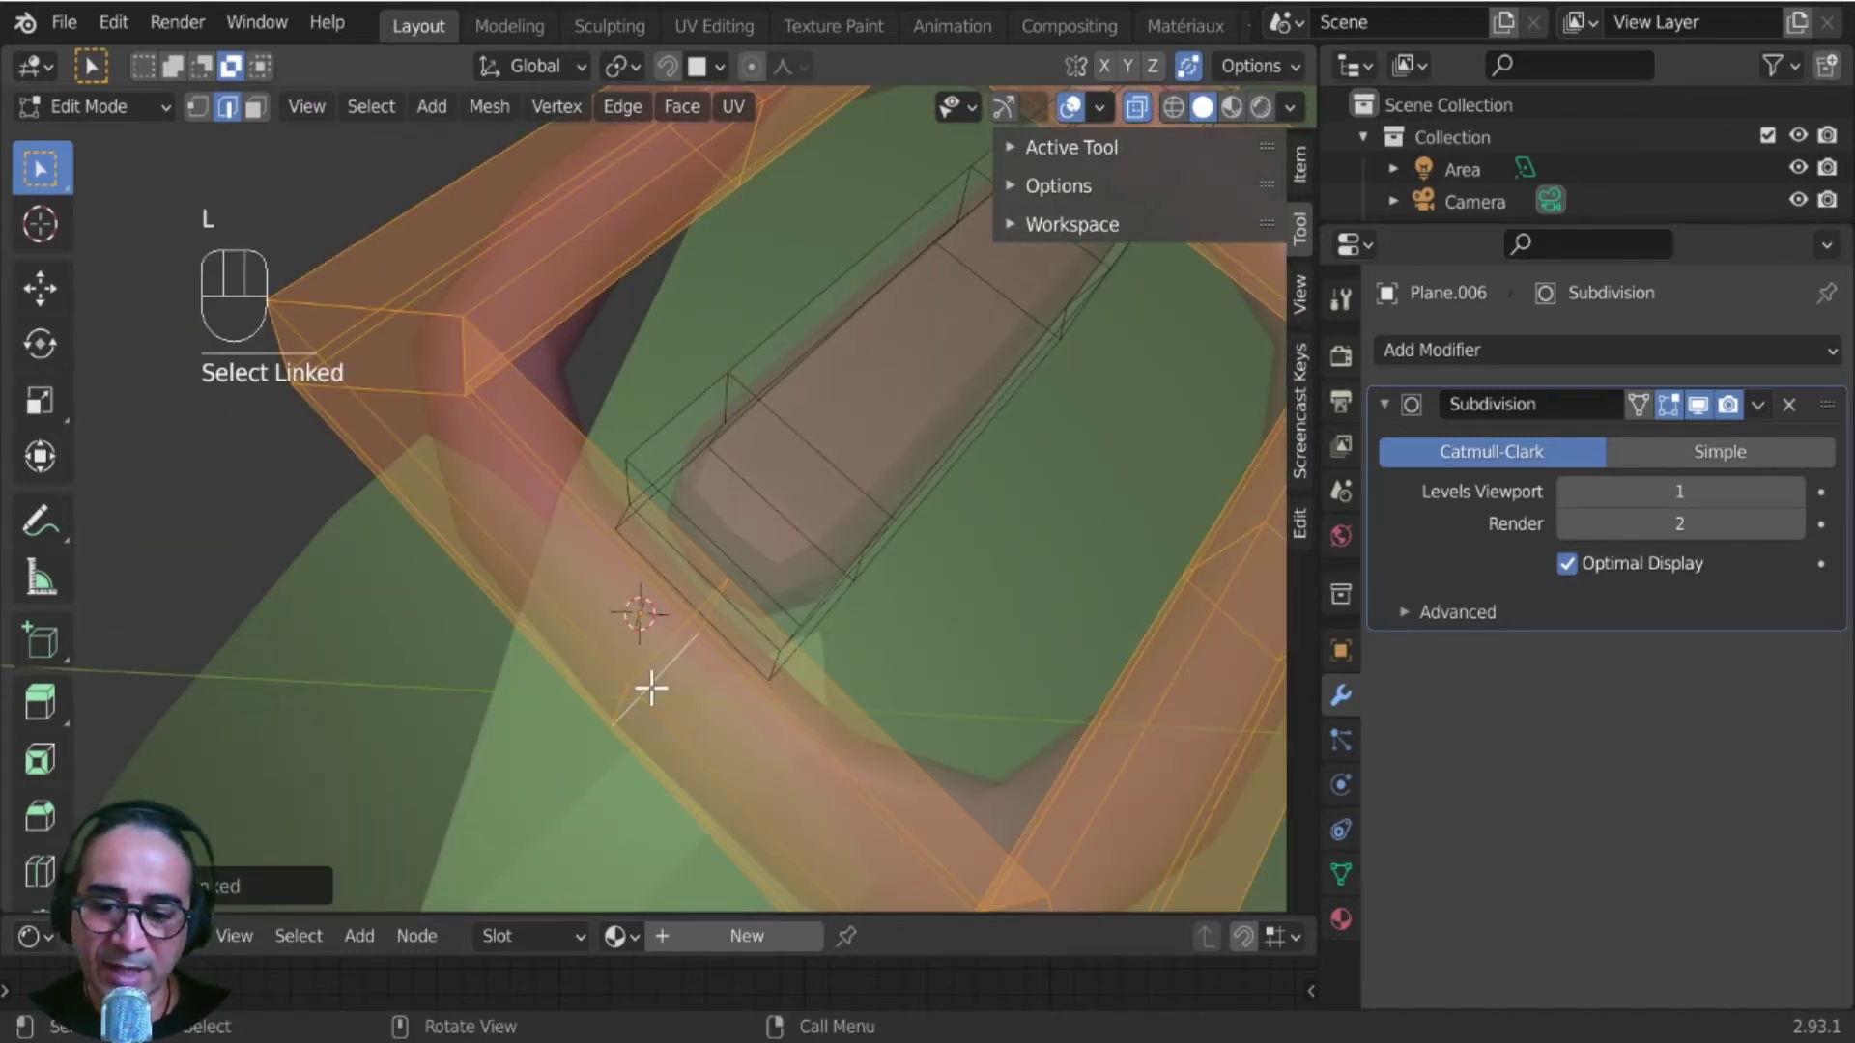
key("h")
middle_click_drag(687, 670, 757, 513)
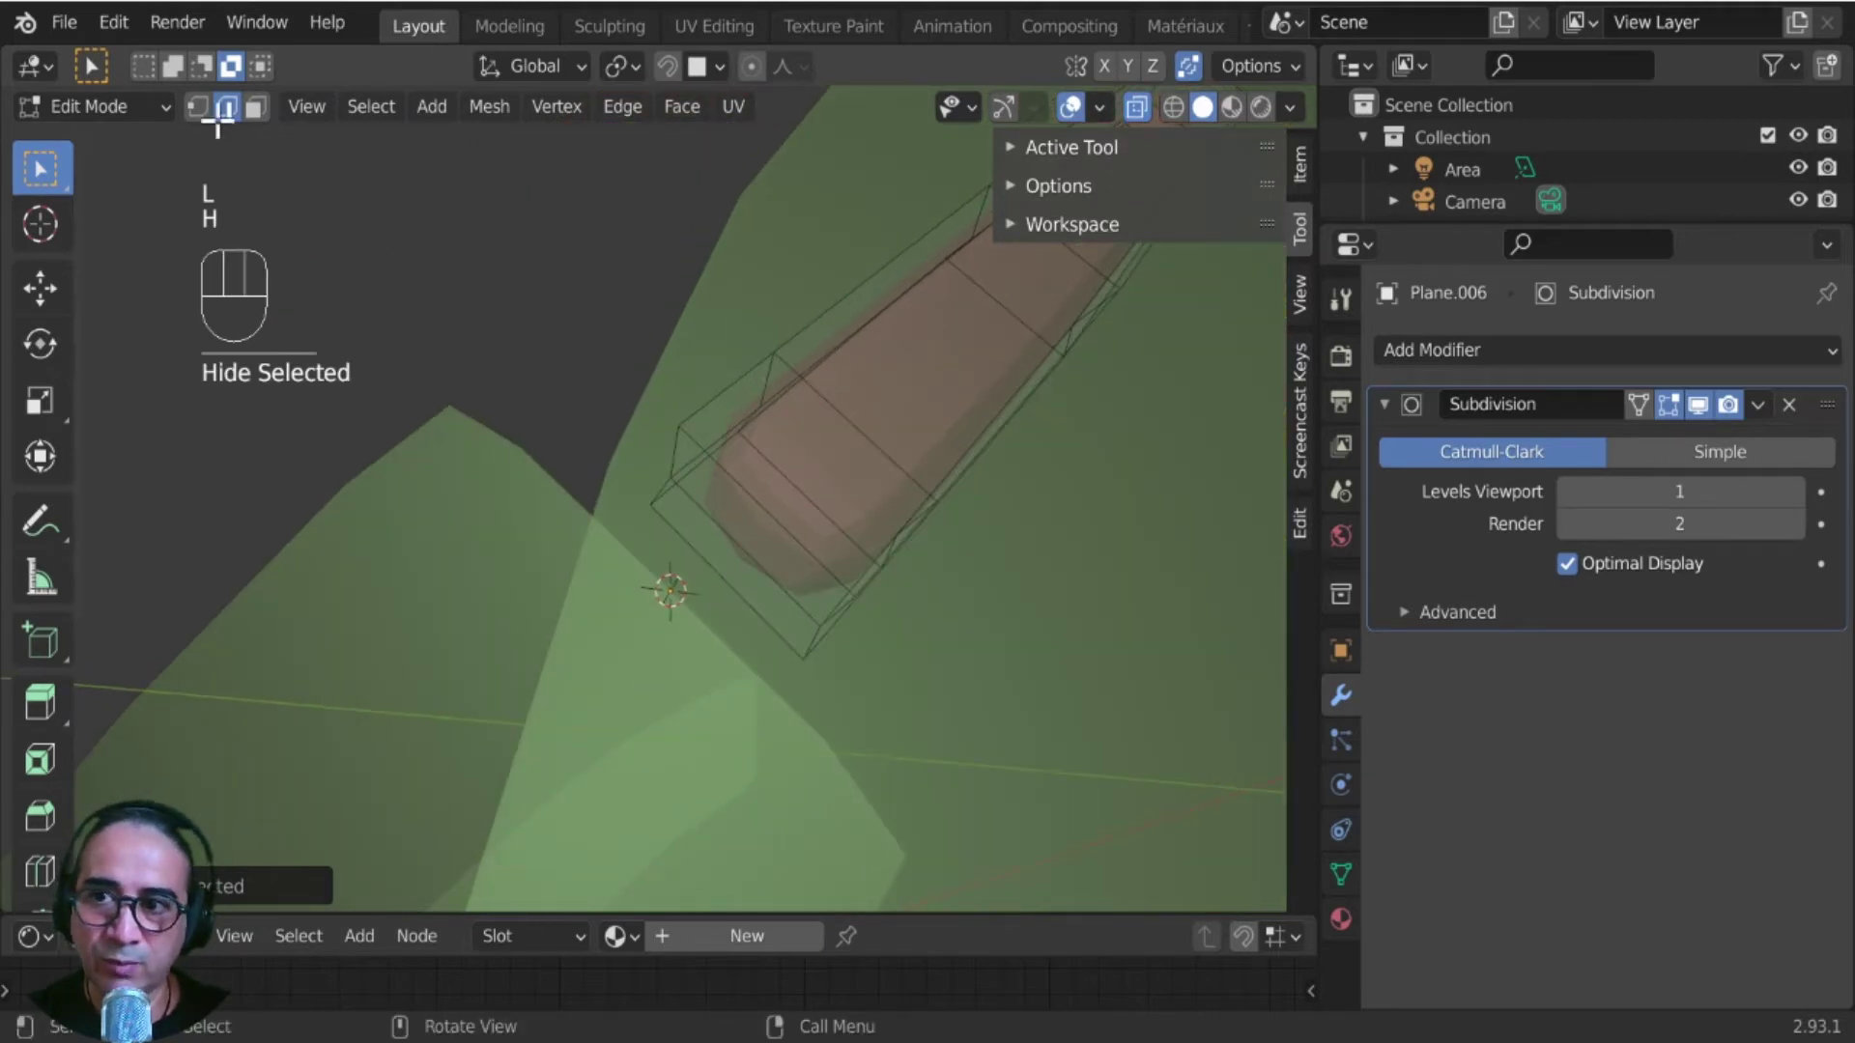
- In face select mode, select the prong's base end faces and move them slightly outward to lengthen the prong
left_click(254, 108)
left_click(734, 538)
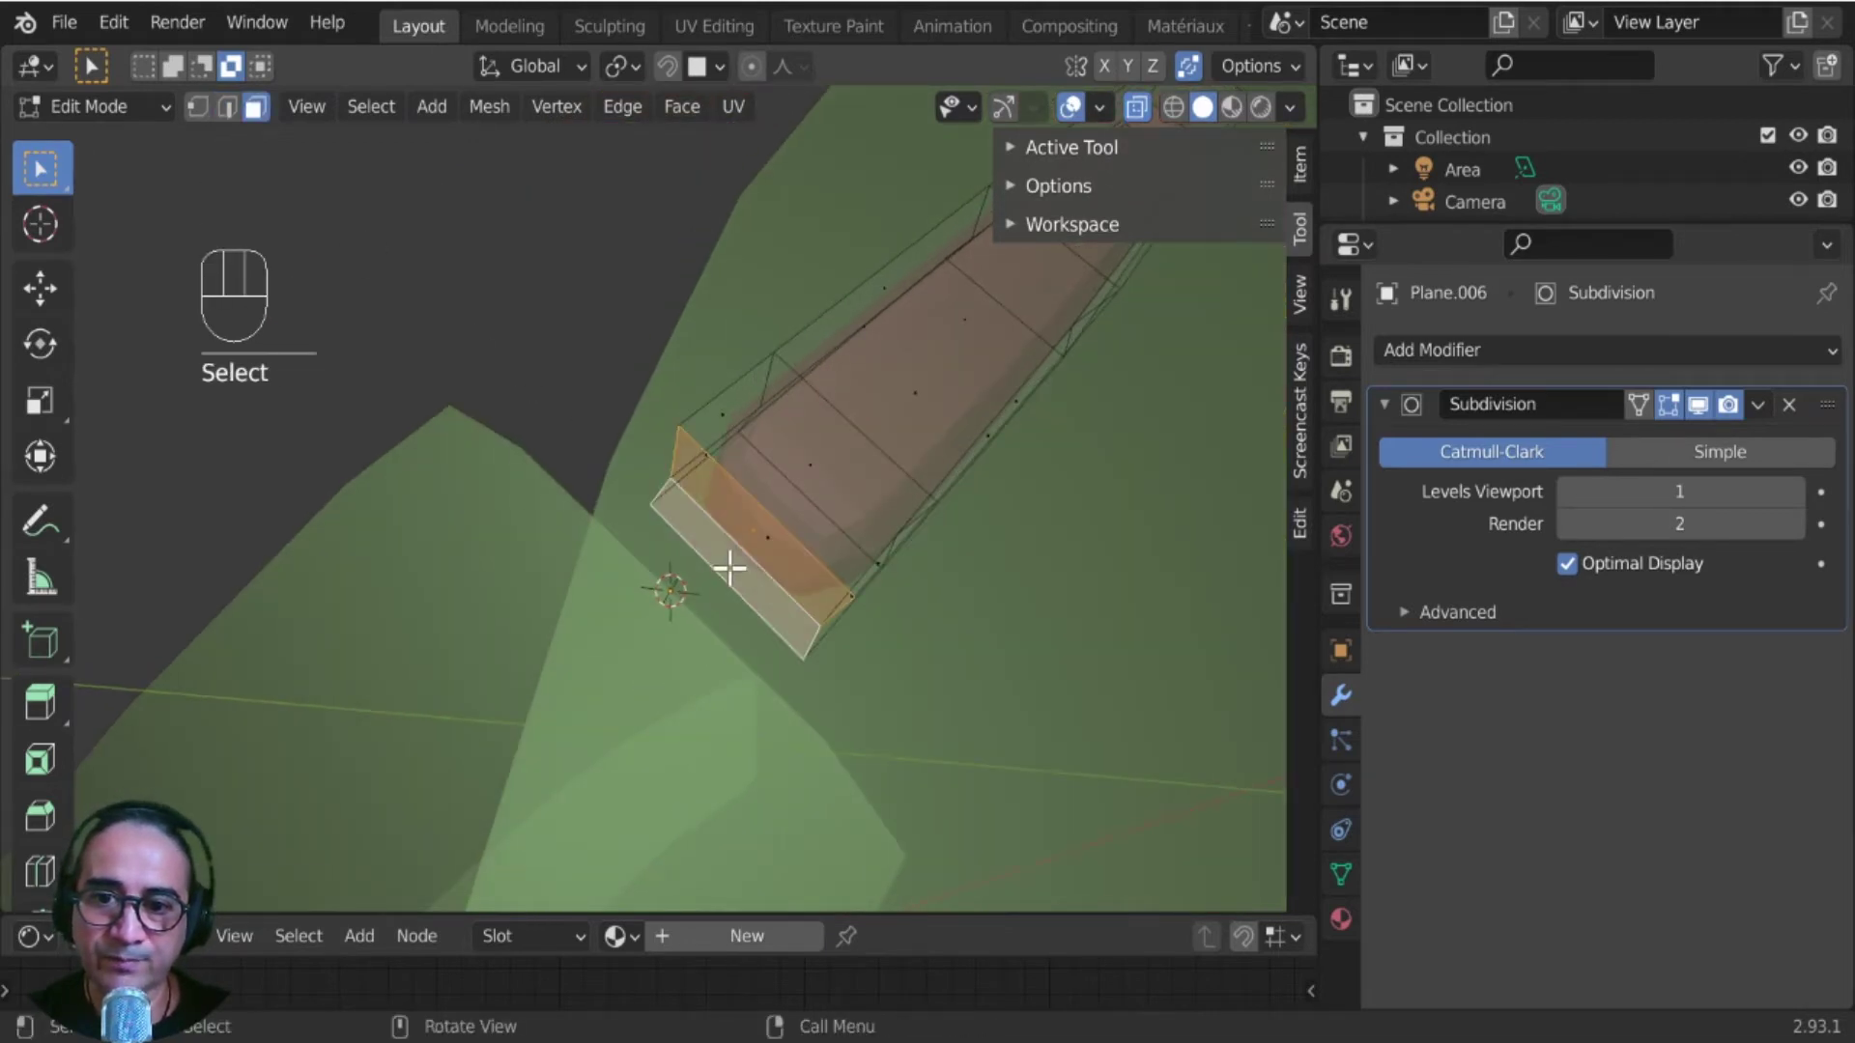
middle_click_drag(730, 568, 675, 667)
key("g")
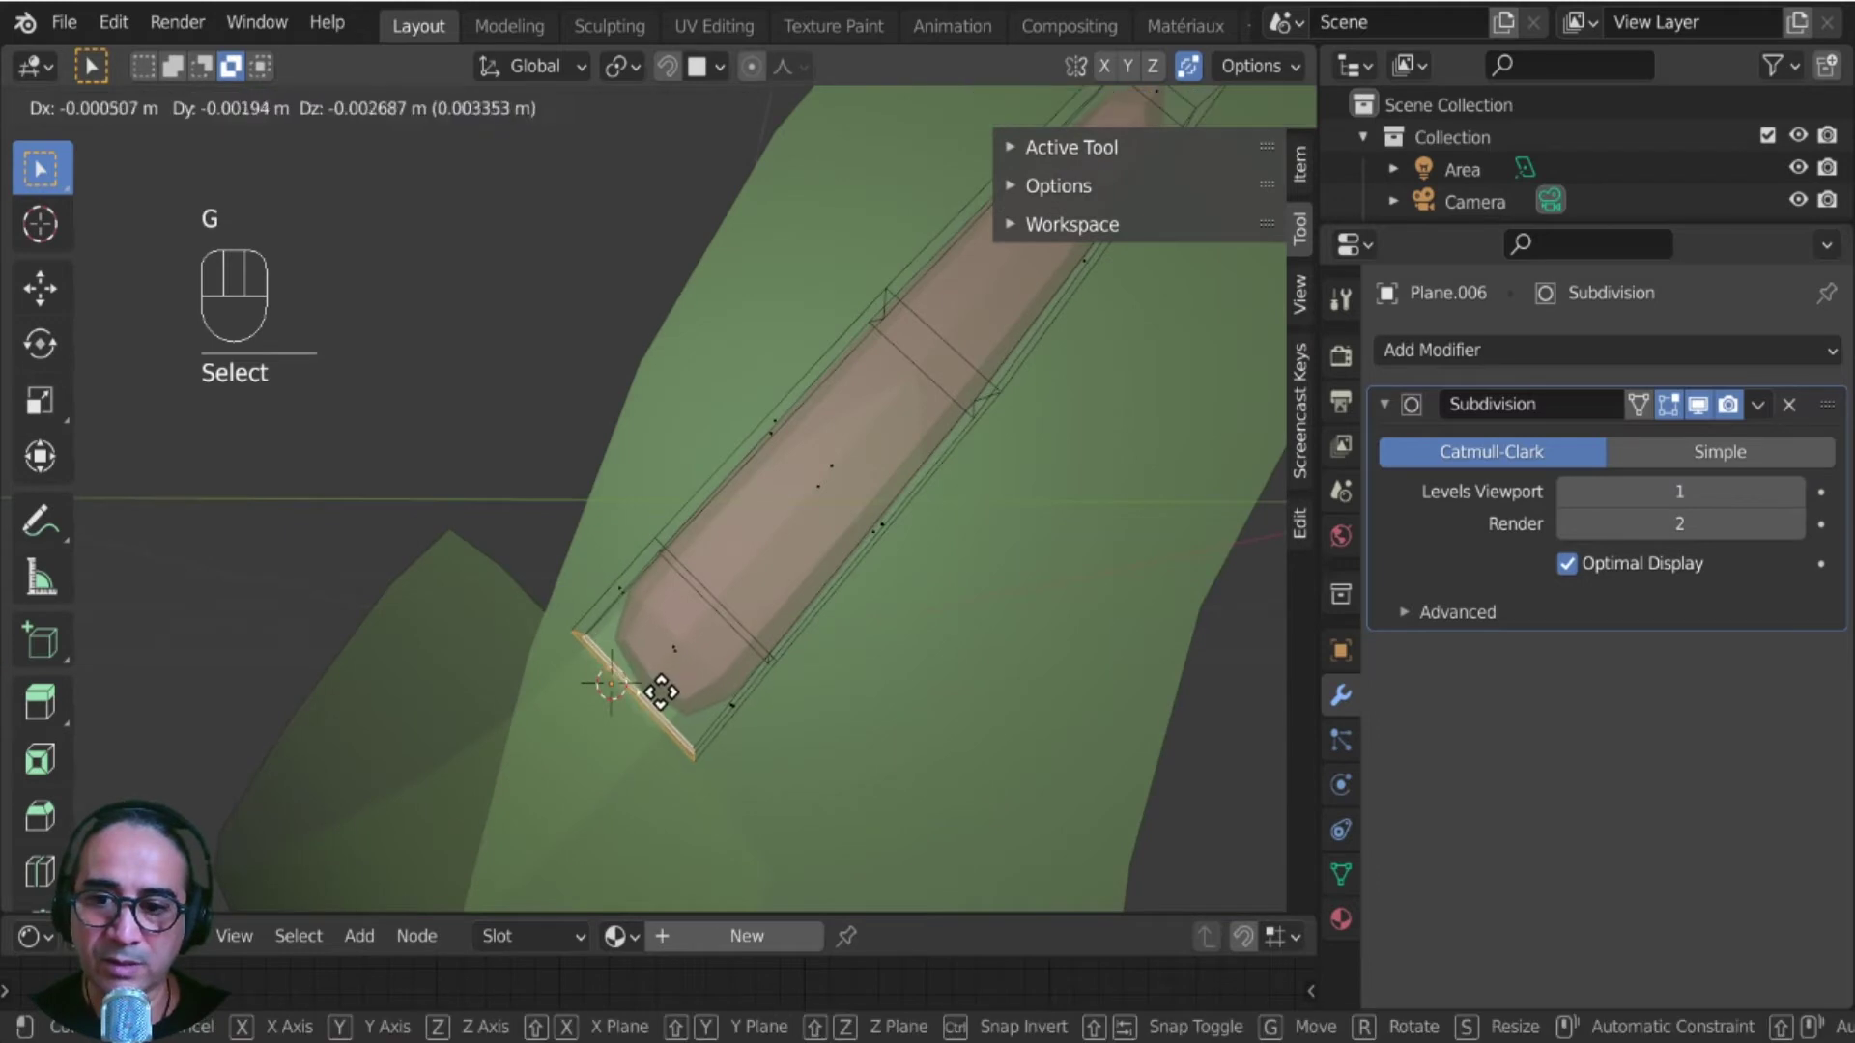
left_click(637, 724)
- From the side, rotate the prong's base end faces and move them toward the 3D cursor to bend that end
middle_click_drag(634, 729, 931, 851)
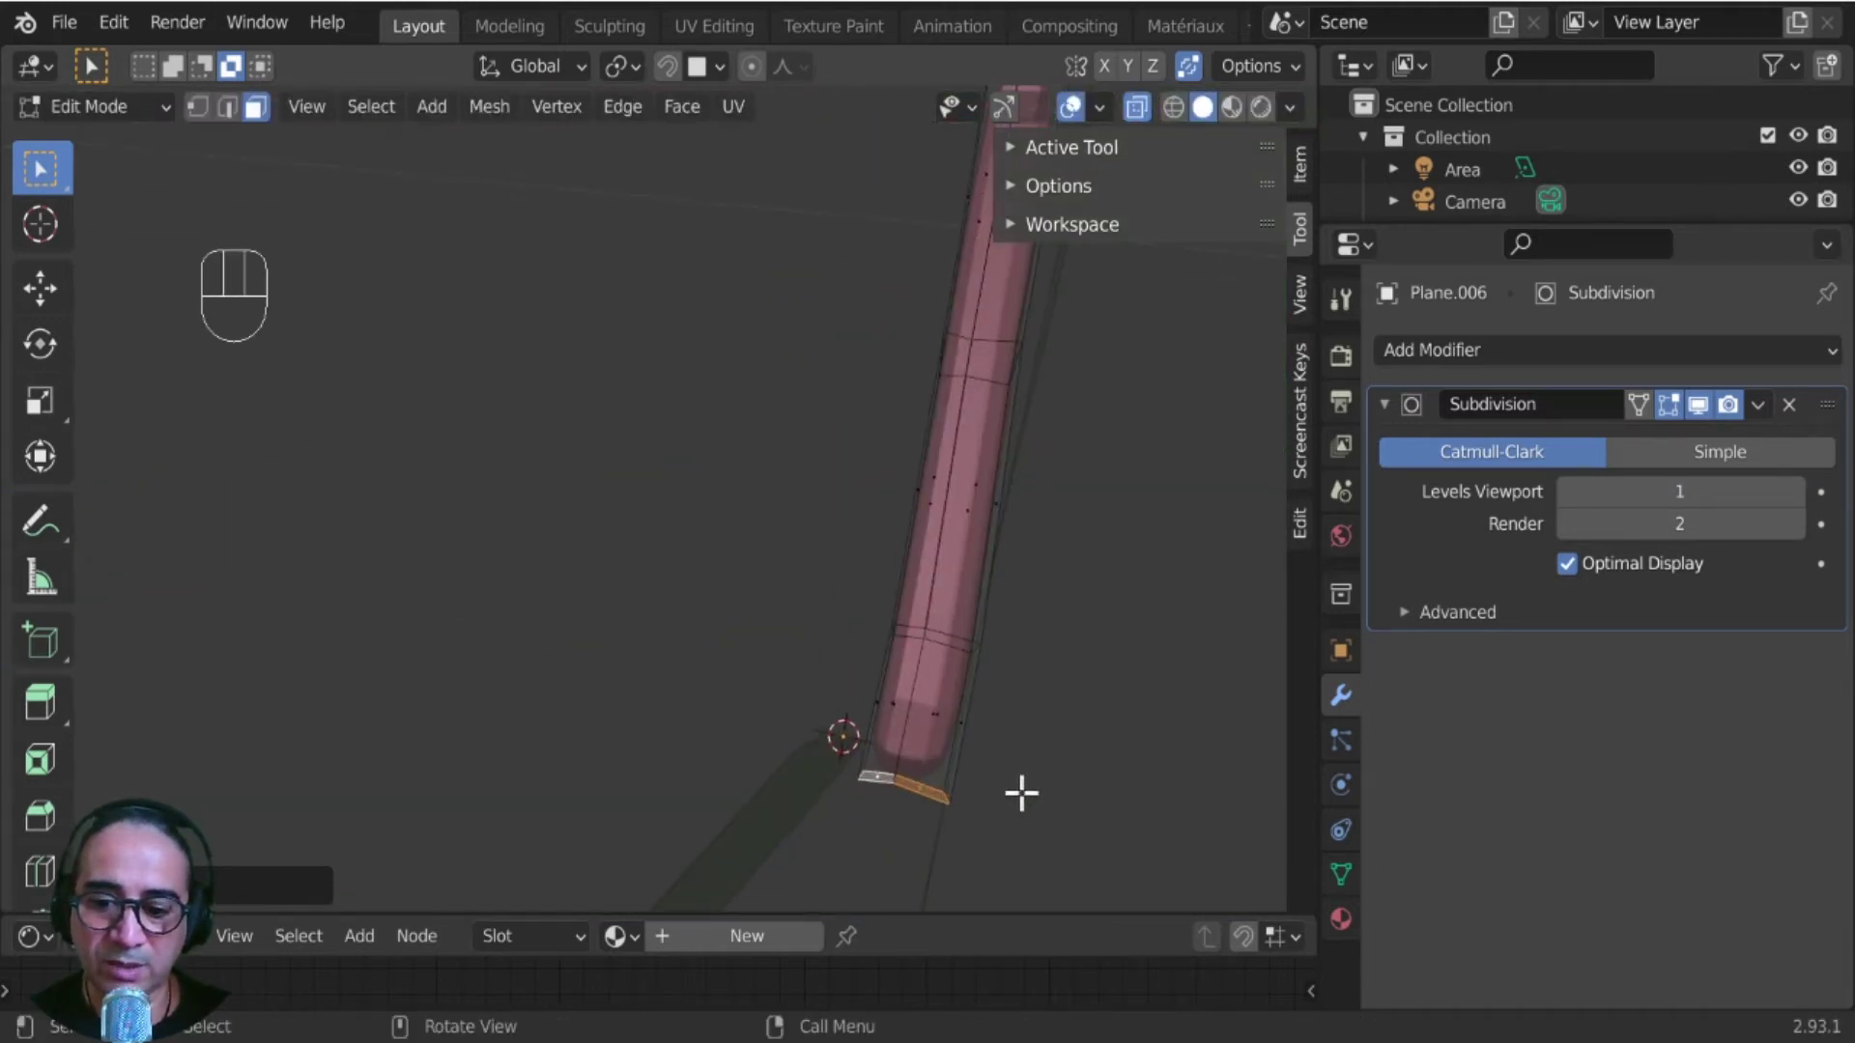
key("r")
left_click(1005, 844)
key("g")
left_click(953, 764)
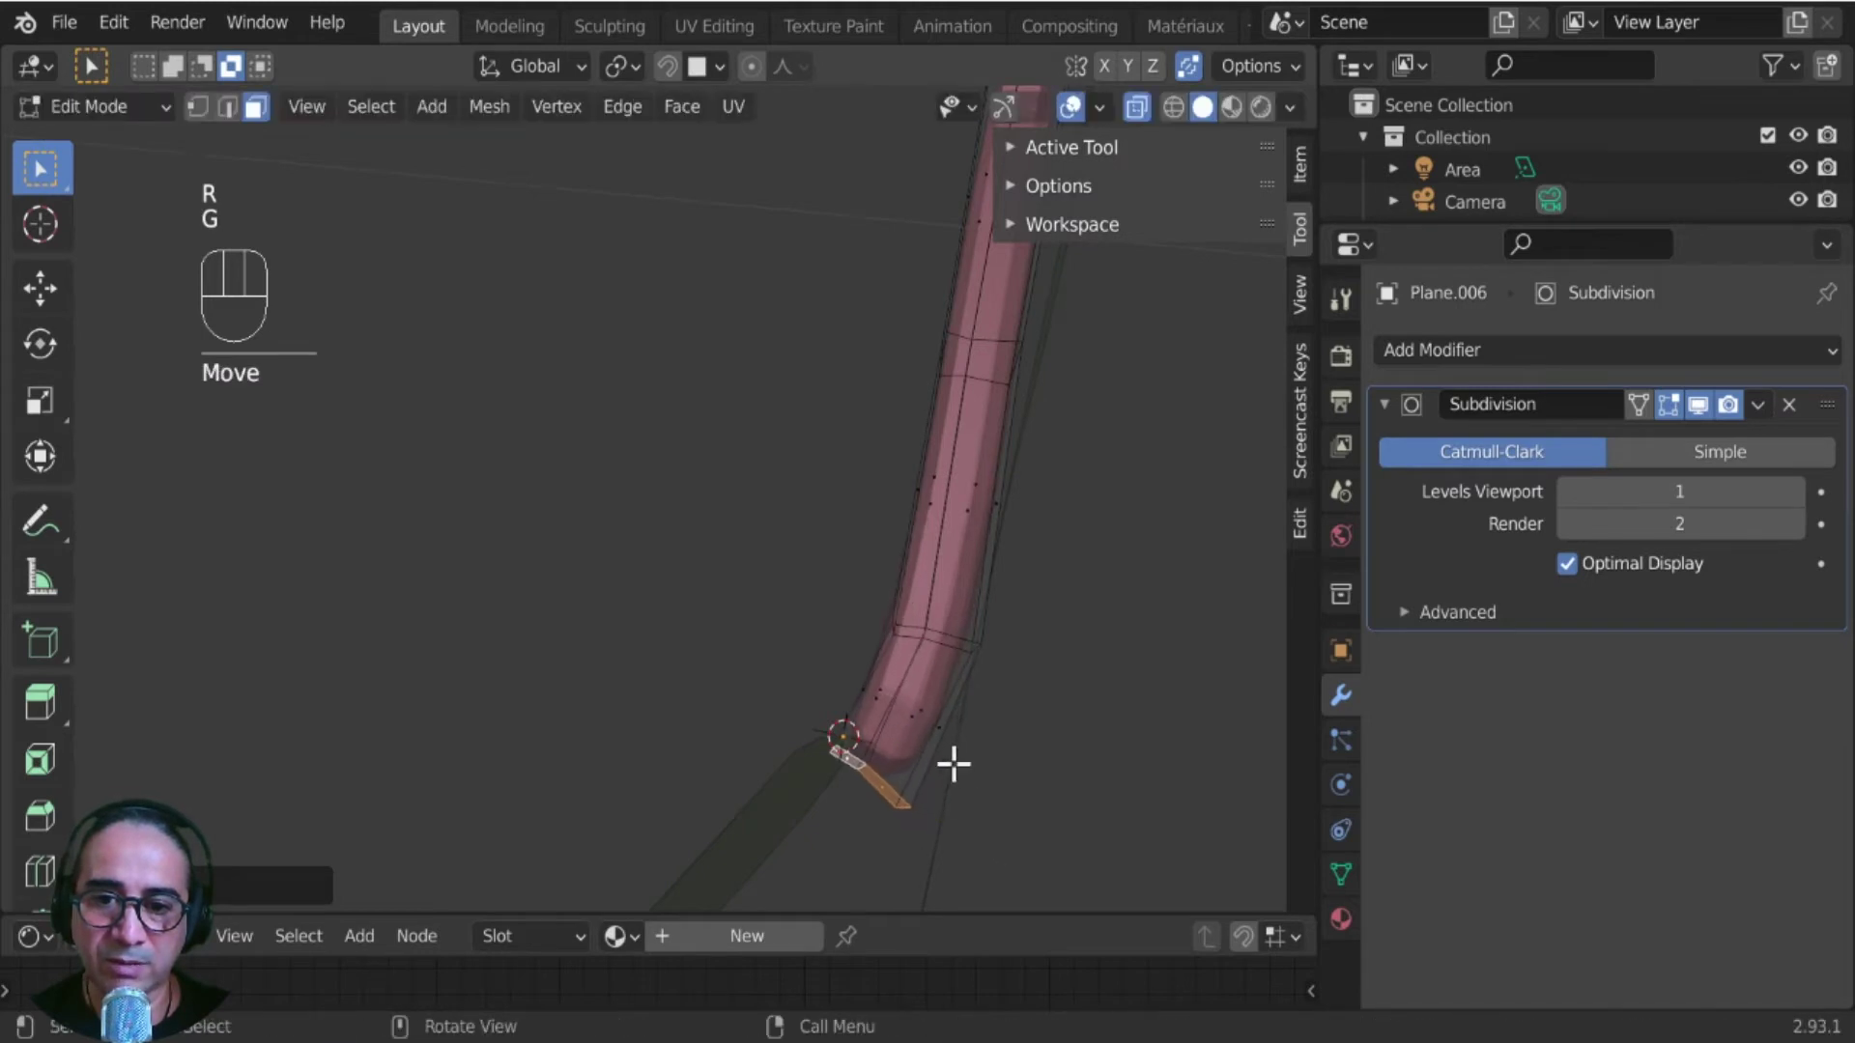
- Select the prong's middle edge loop, move it outward about 0.026 m to curve the prong, and check the shape in Object Mode
middle_click_drag(908, 582, 798, 773, "shift")
middle_click_drag(810, 734, 723, 653)
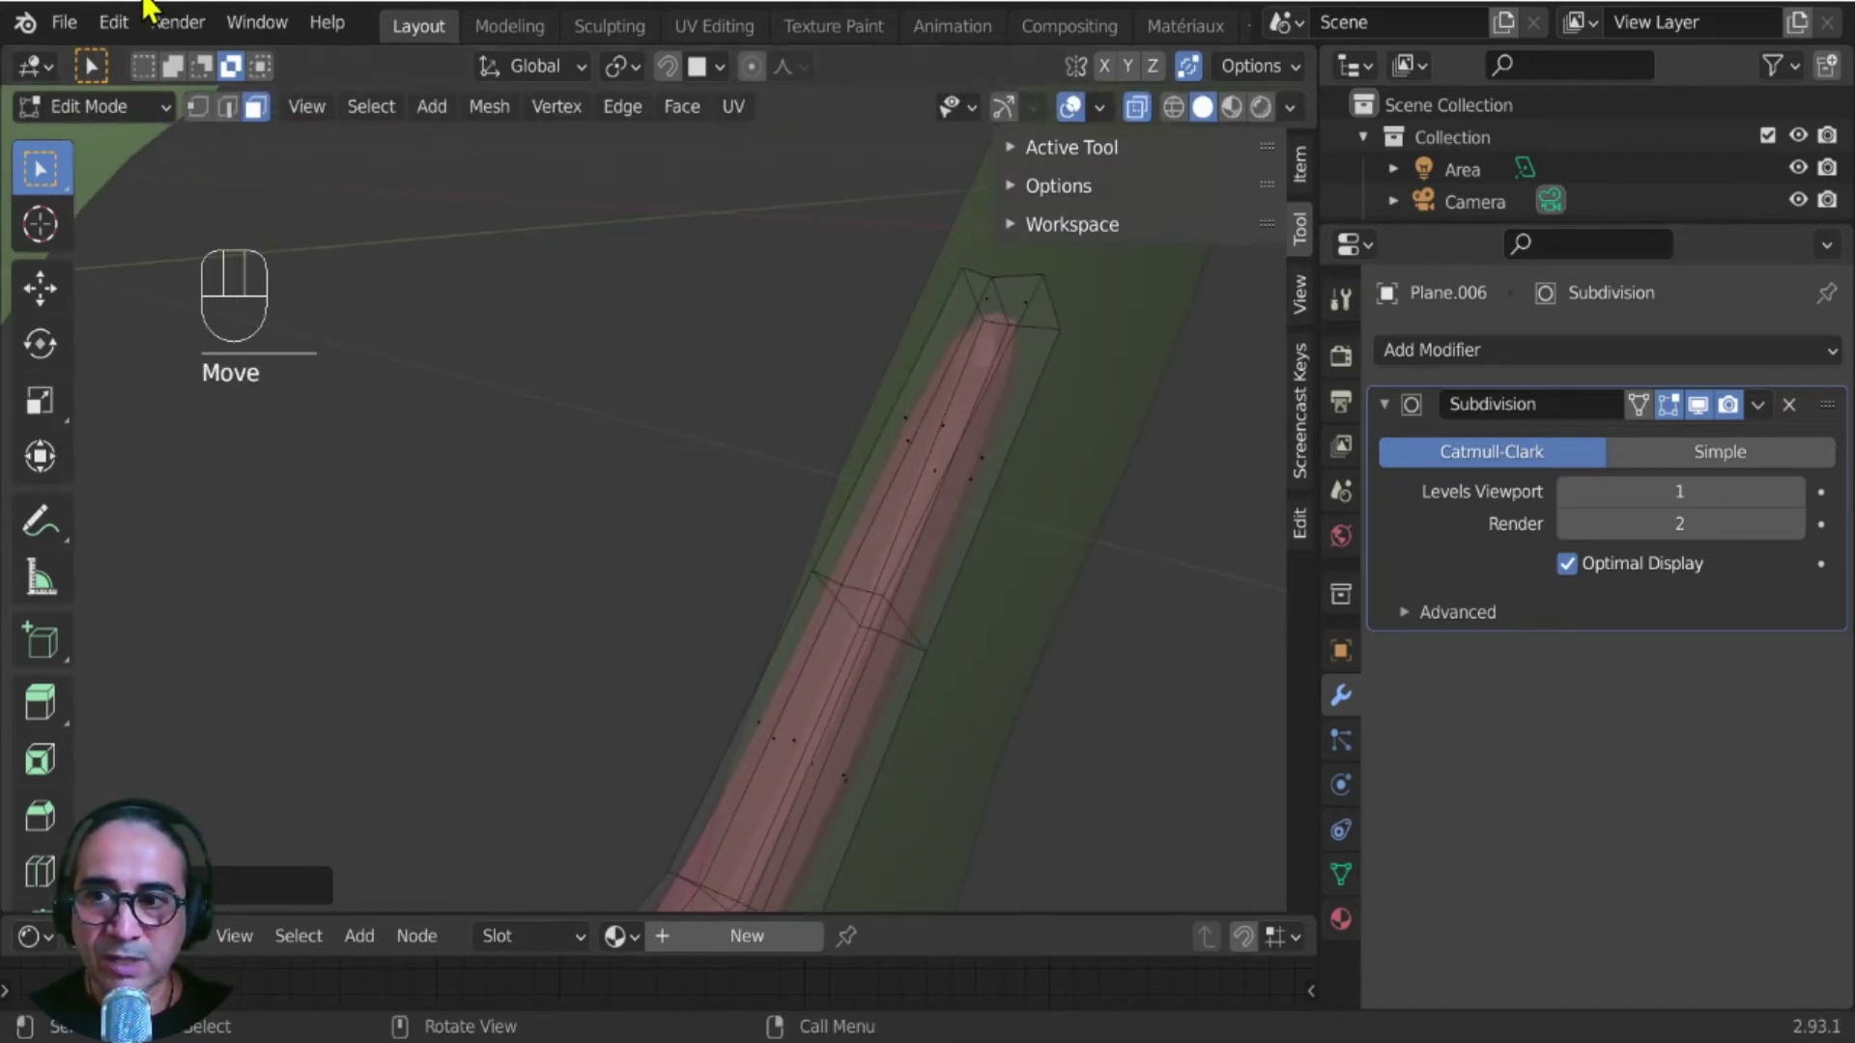
left_click(893, 615, "alt")
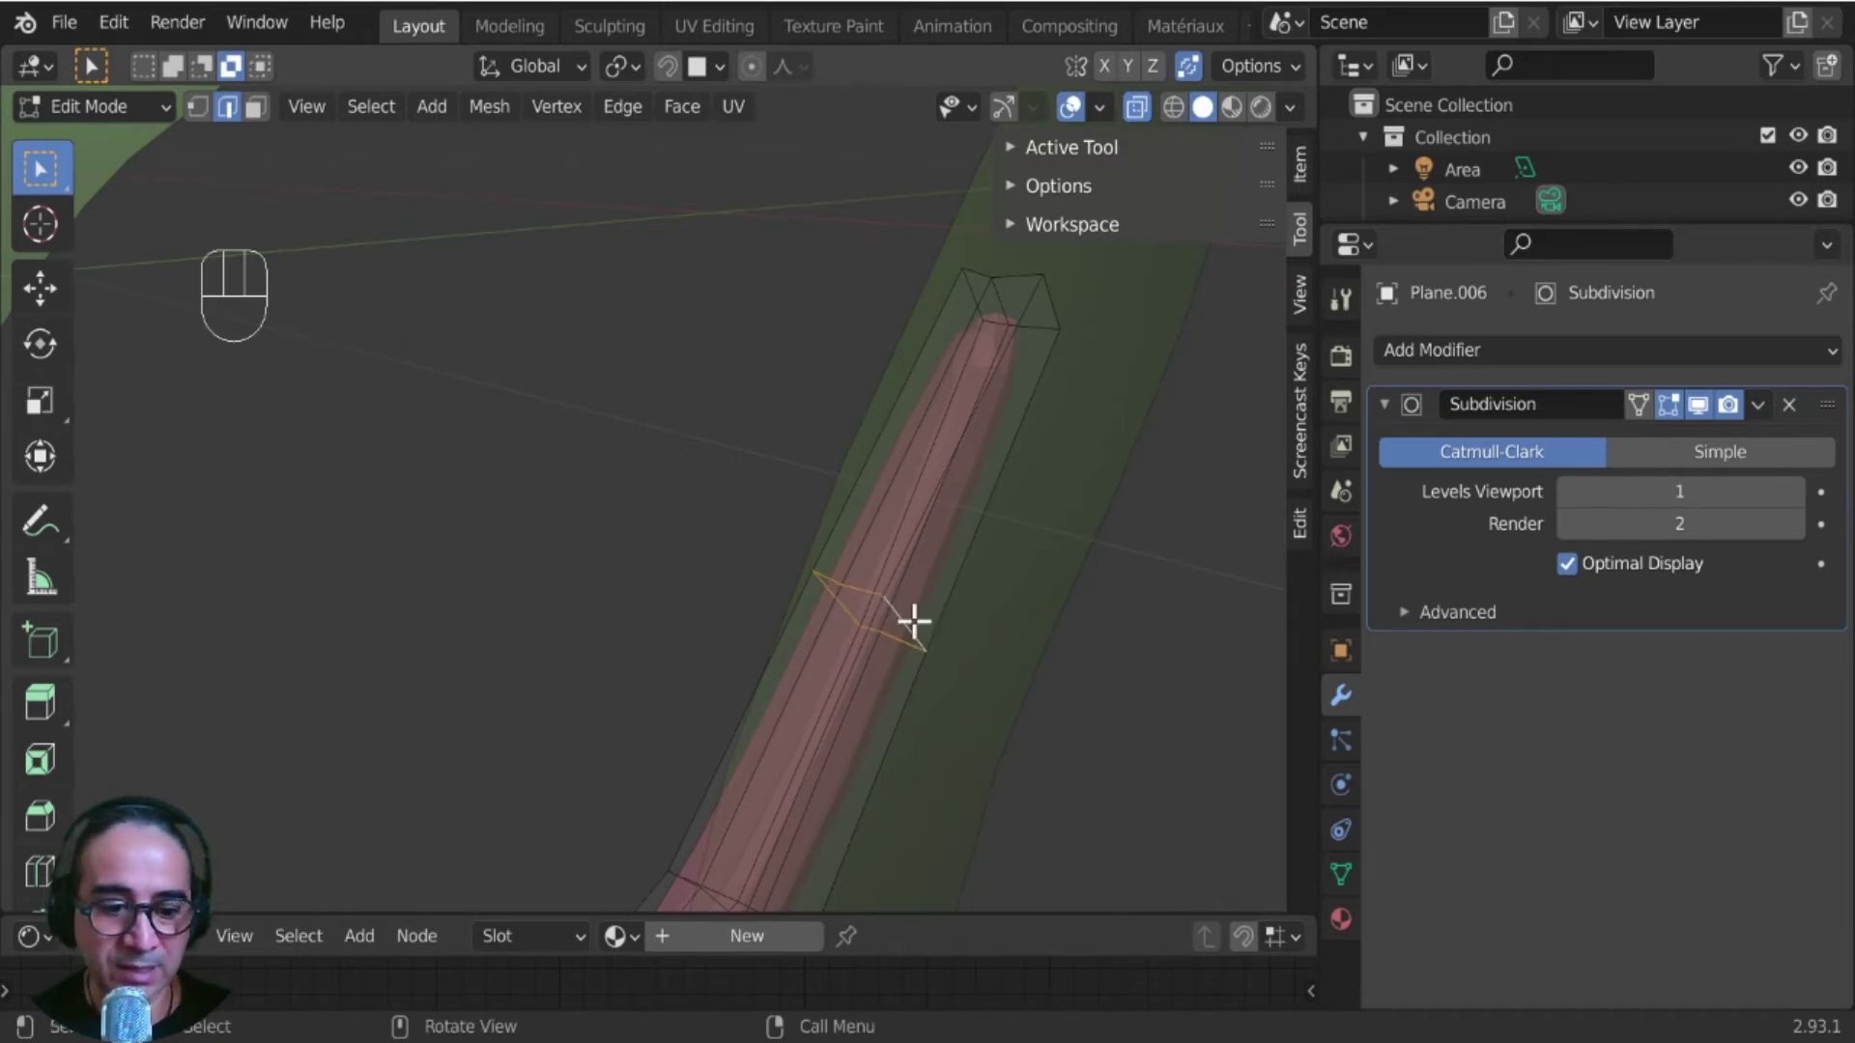
key("KP_7")
middle_click_drag(820, 650, 985, 664)
middle_click_drag(853, 671, 853, 618)
key("g")
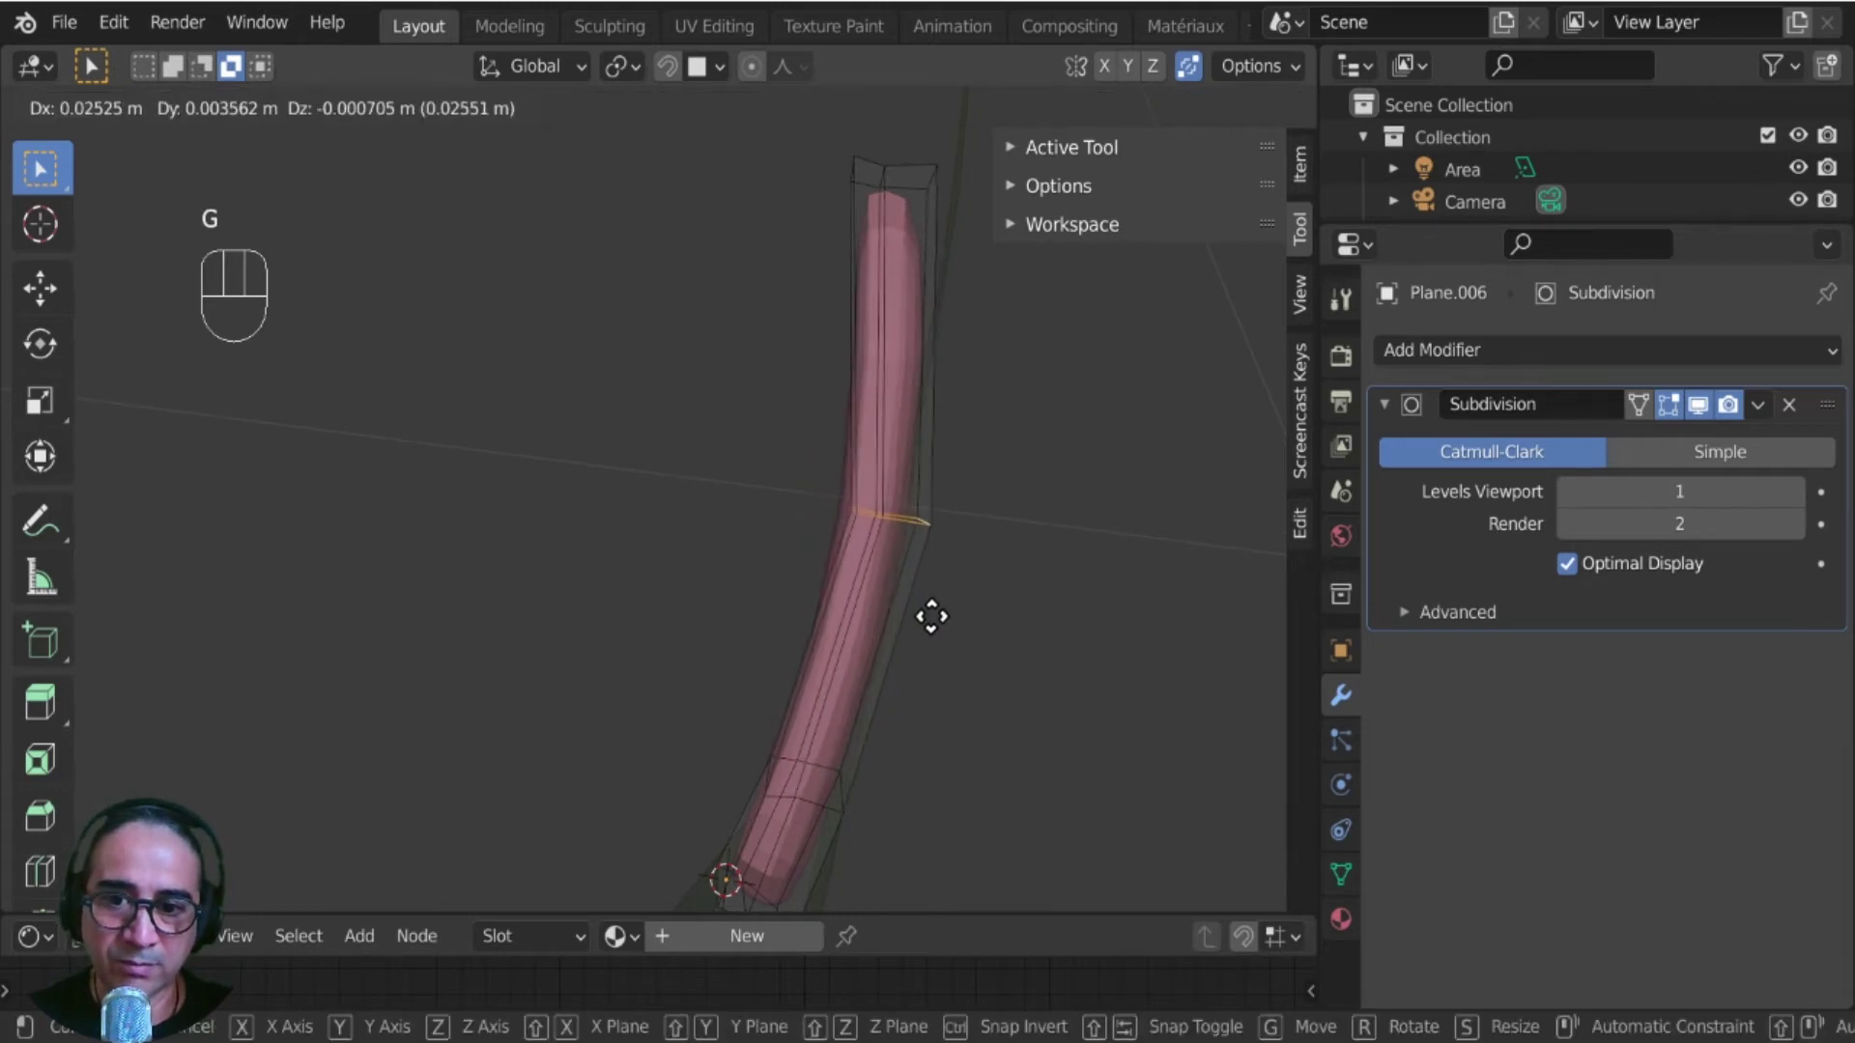
left_click(929, 626)
scroll(935, 637, "down", 2)
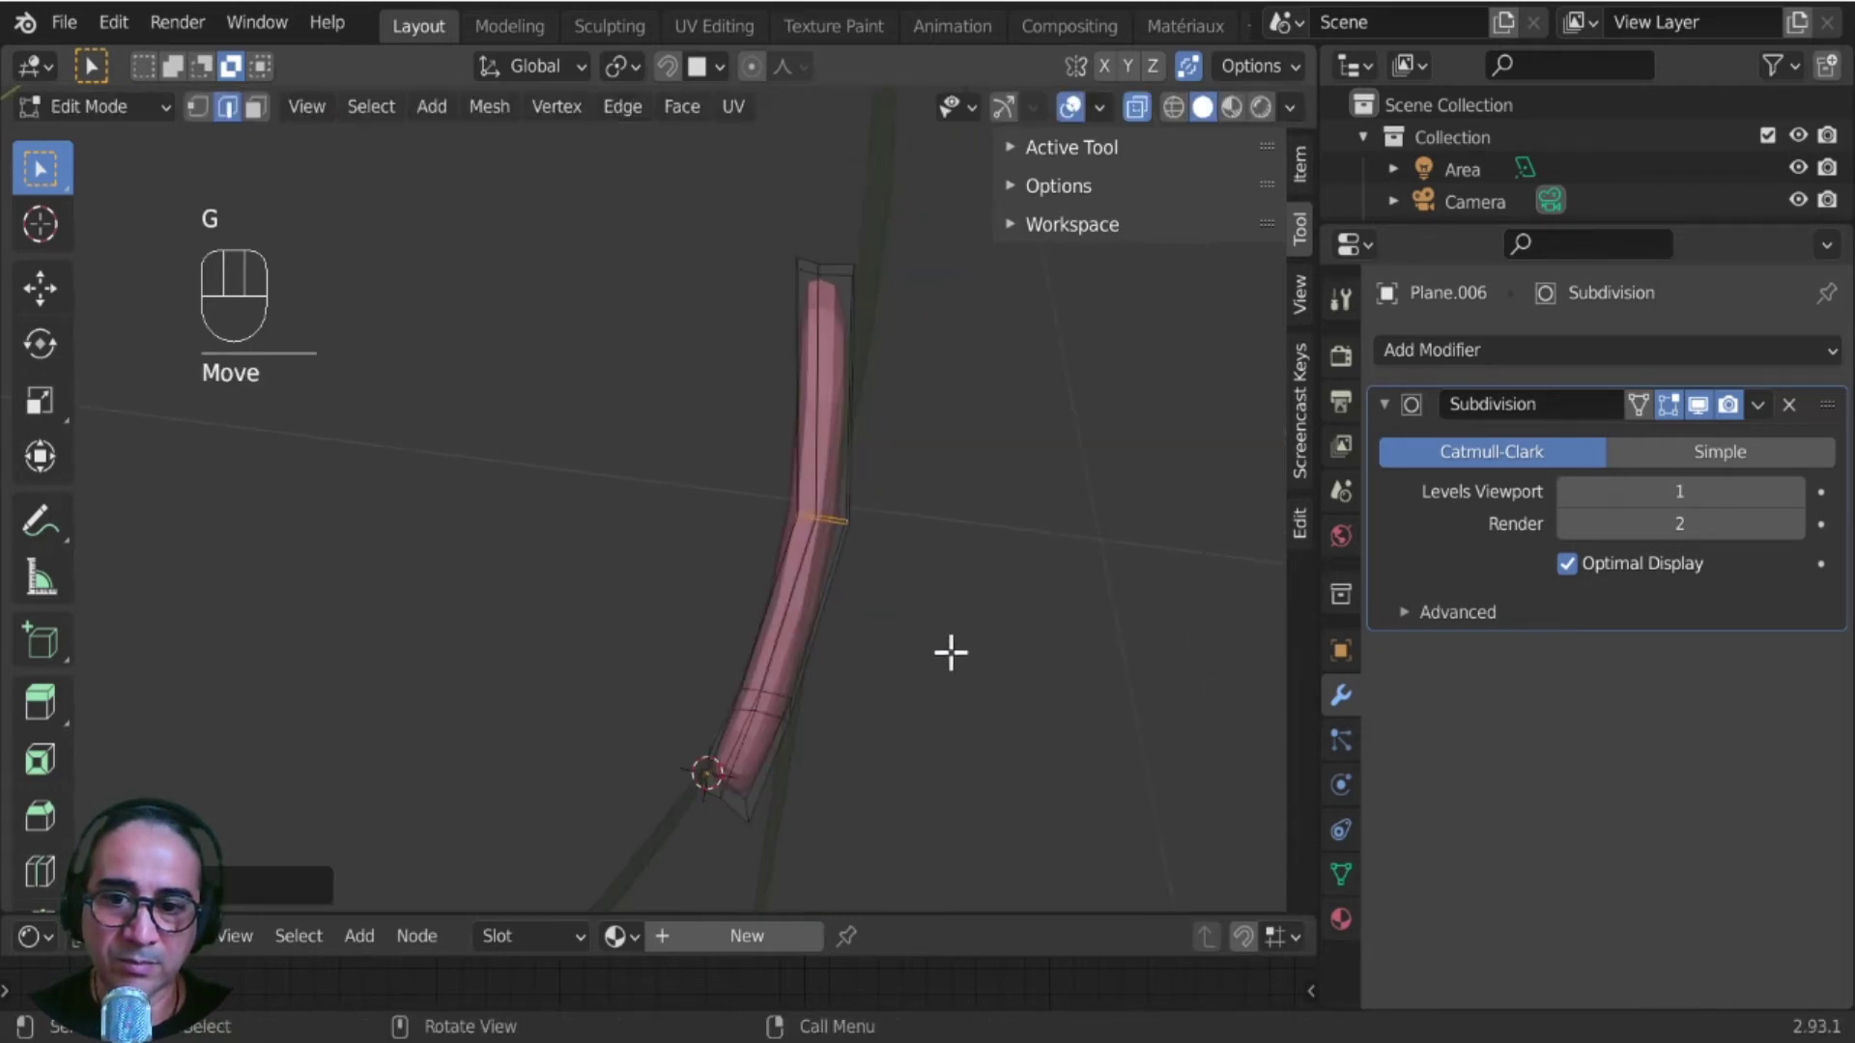
key("Tab")
middle_click_drag(939, 721, 522, 479)
key("Tab")
middle_click_drag(498, 563, 648, 548)
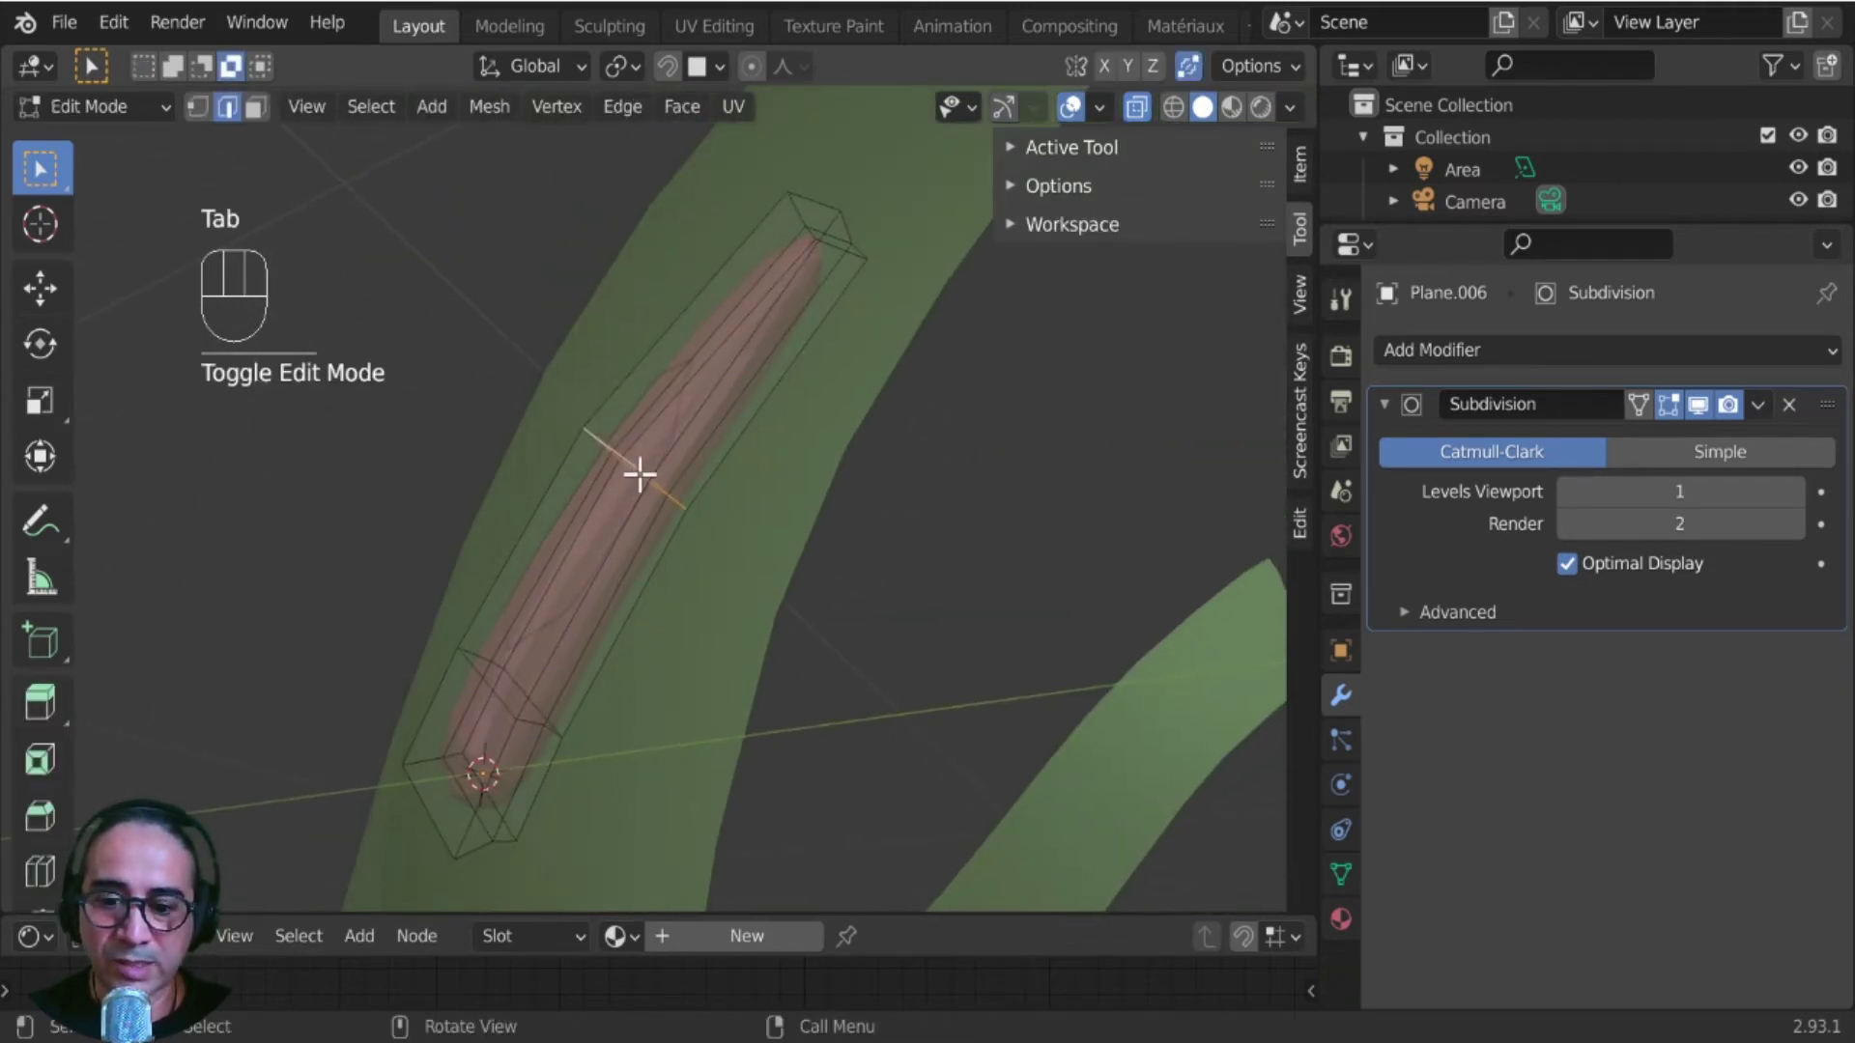
- Select the whole prong, set the pivot point to 3D Cursor, and rotate it about 11° away from the strap
key("l")
key("KP_3")
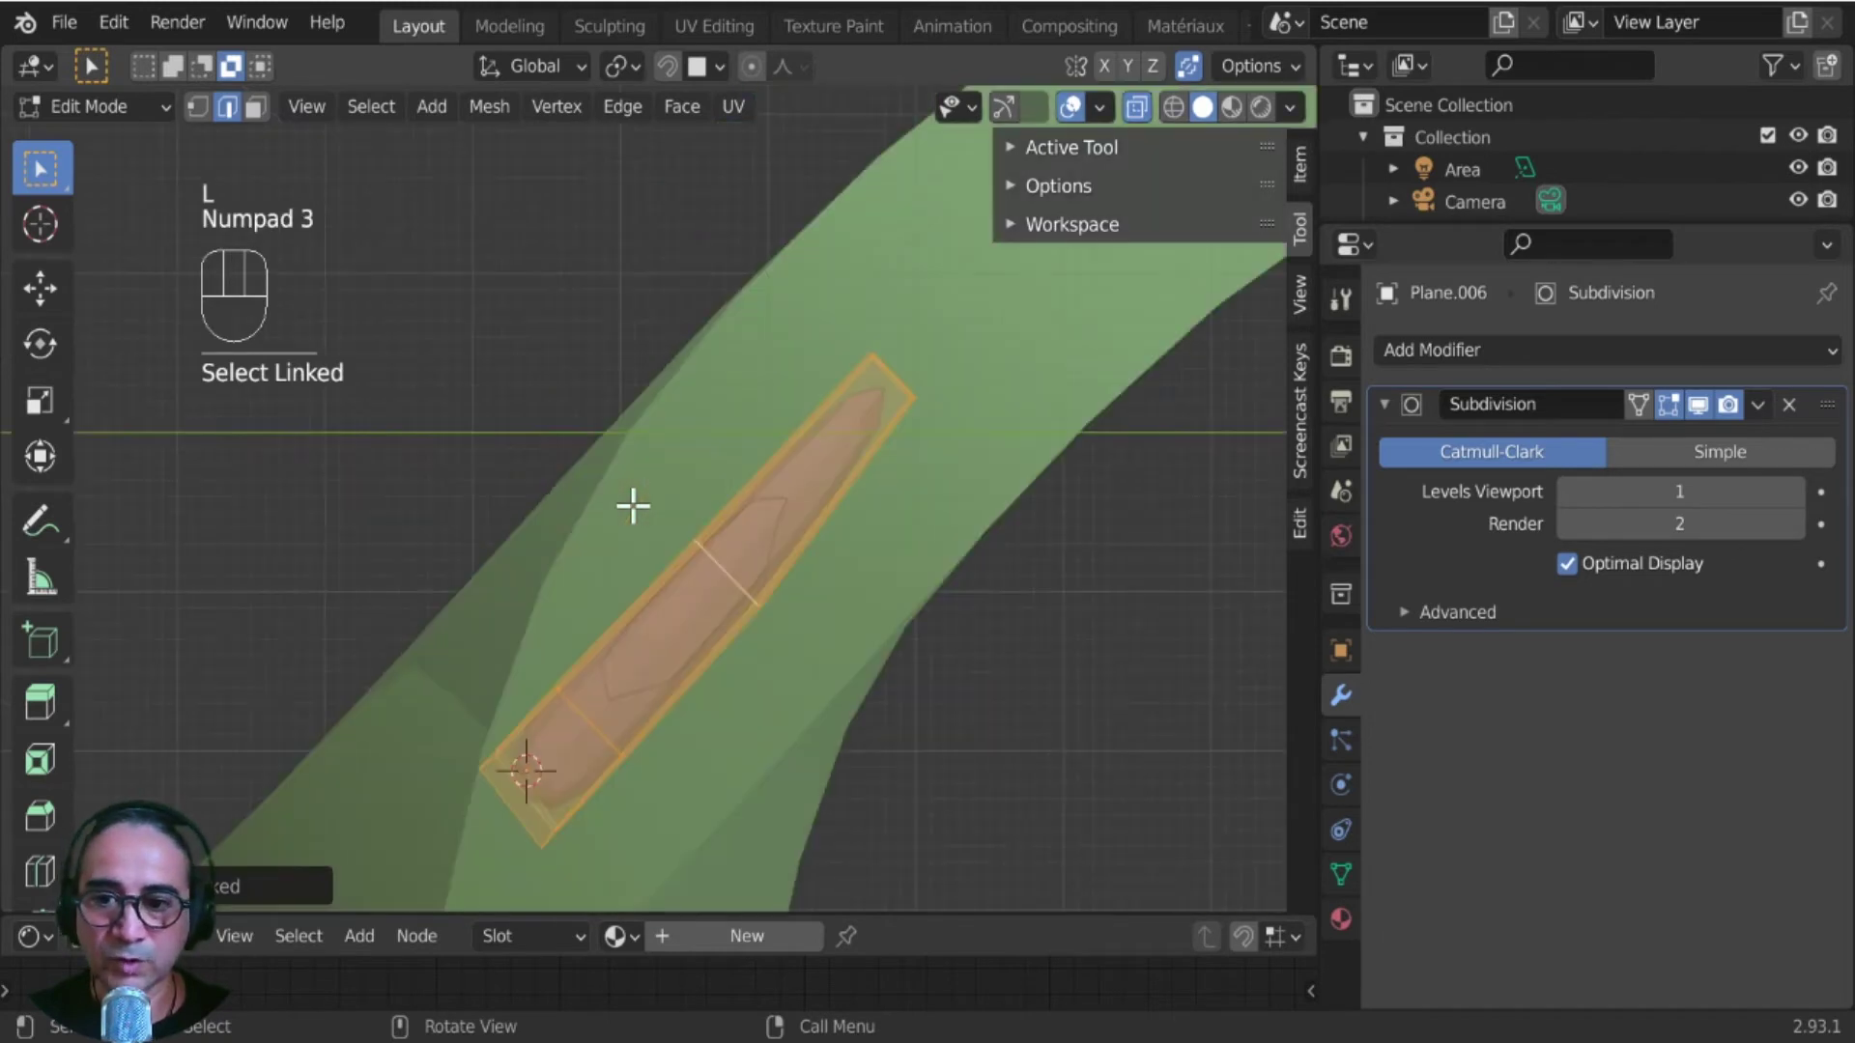
scroll(633, 504, "down", 2)
middle_click_drag(558, 580, 866, 745)
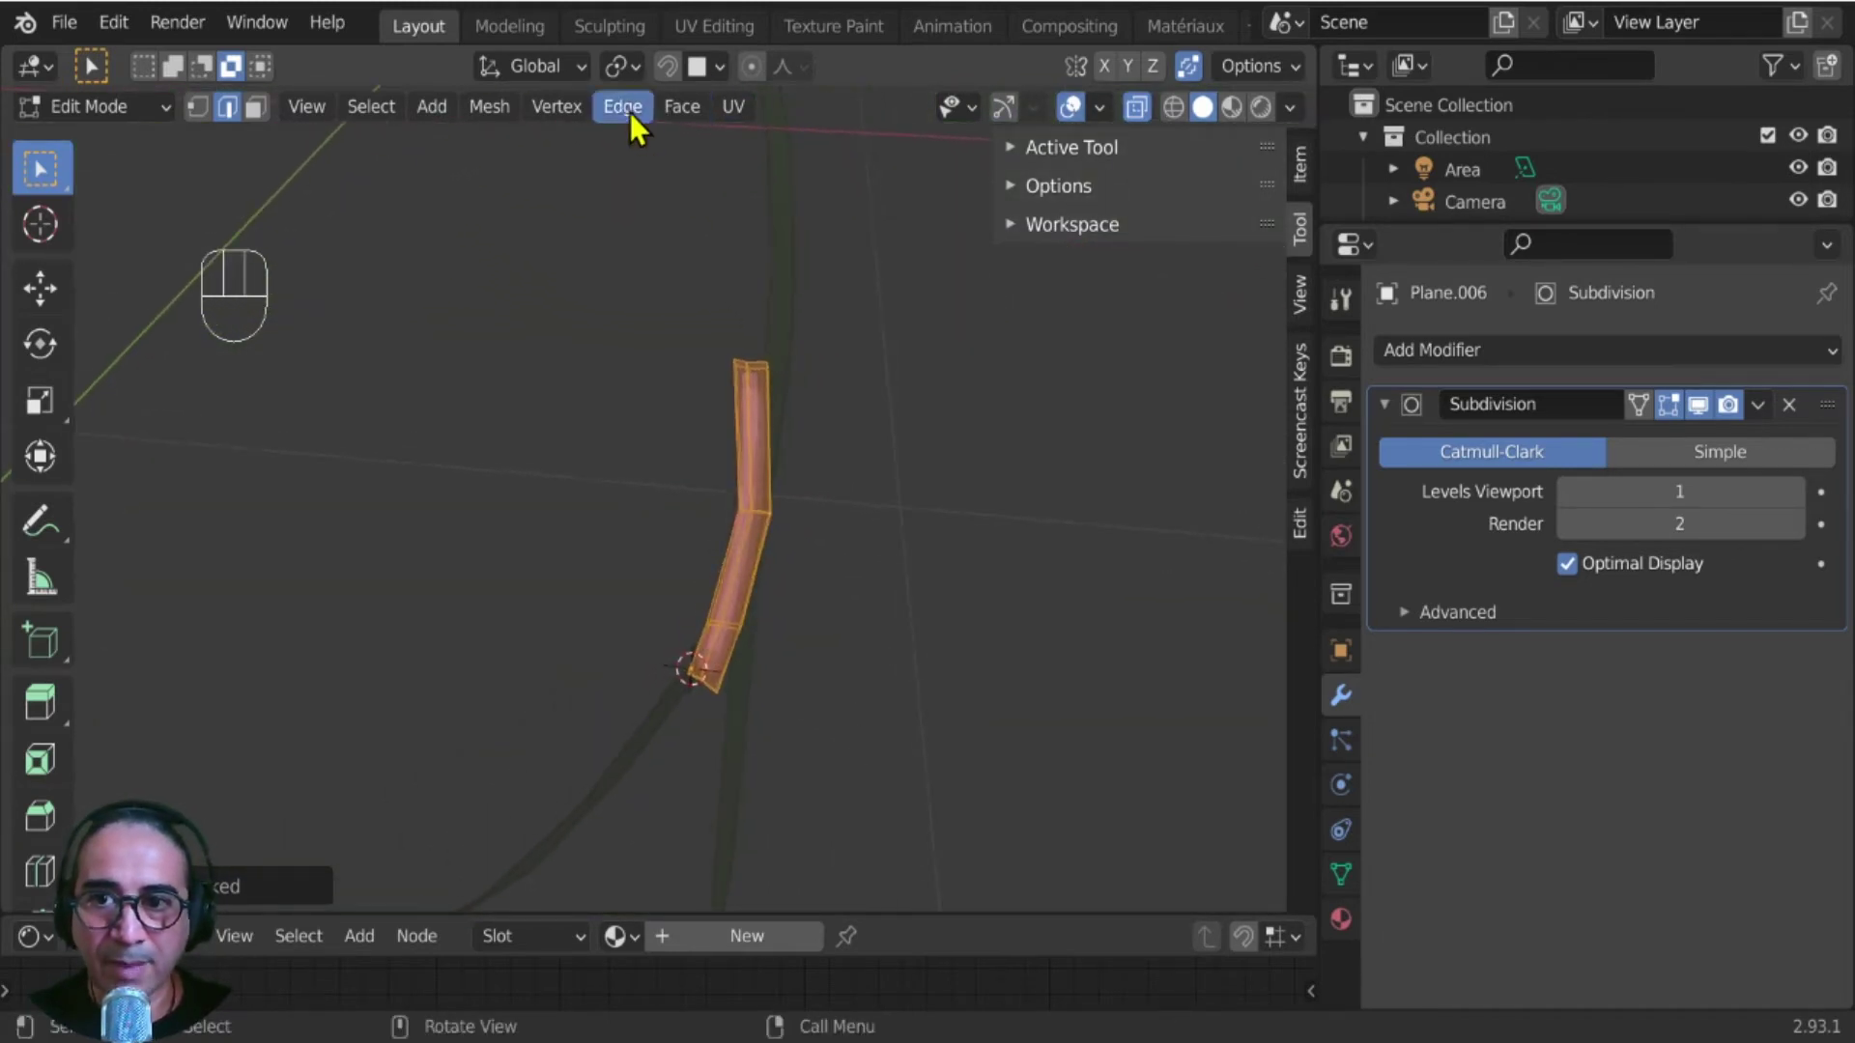
left_click(618, 70)
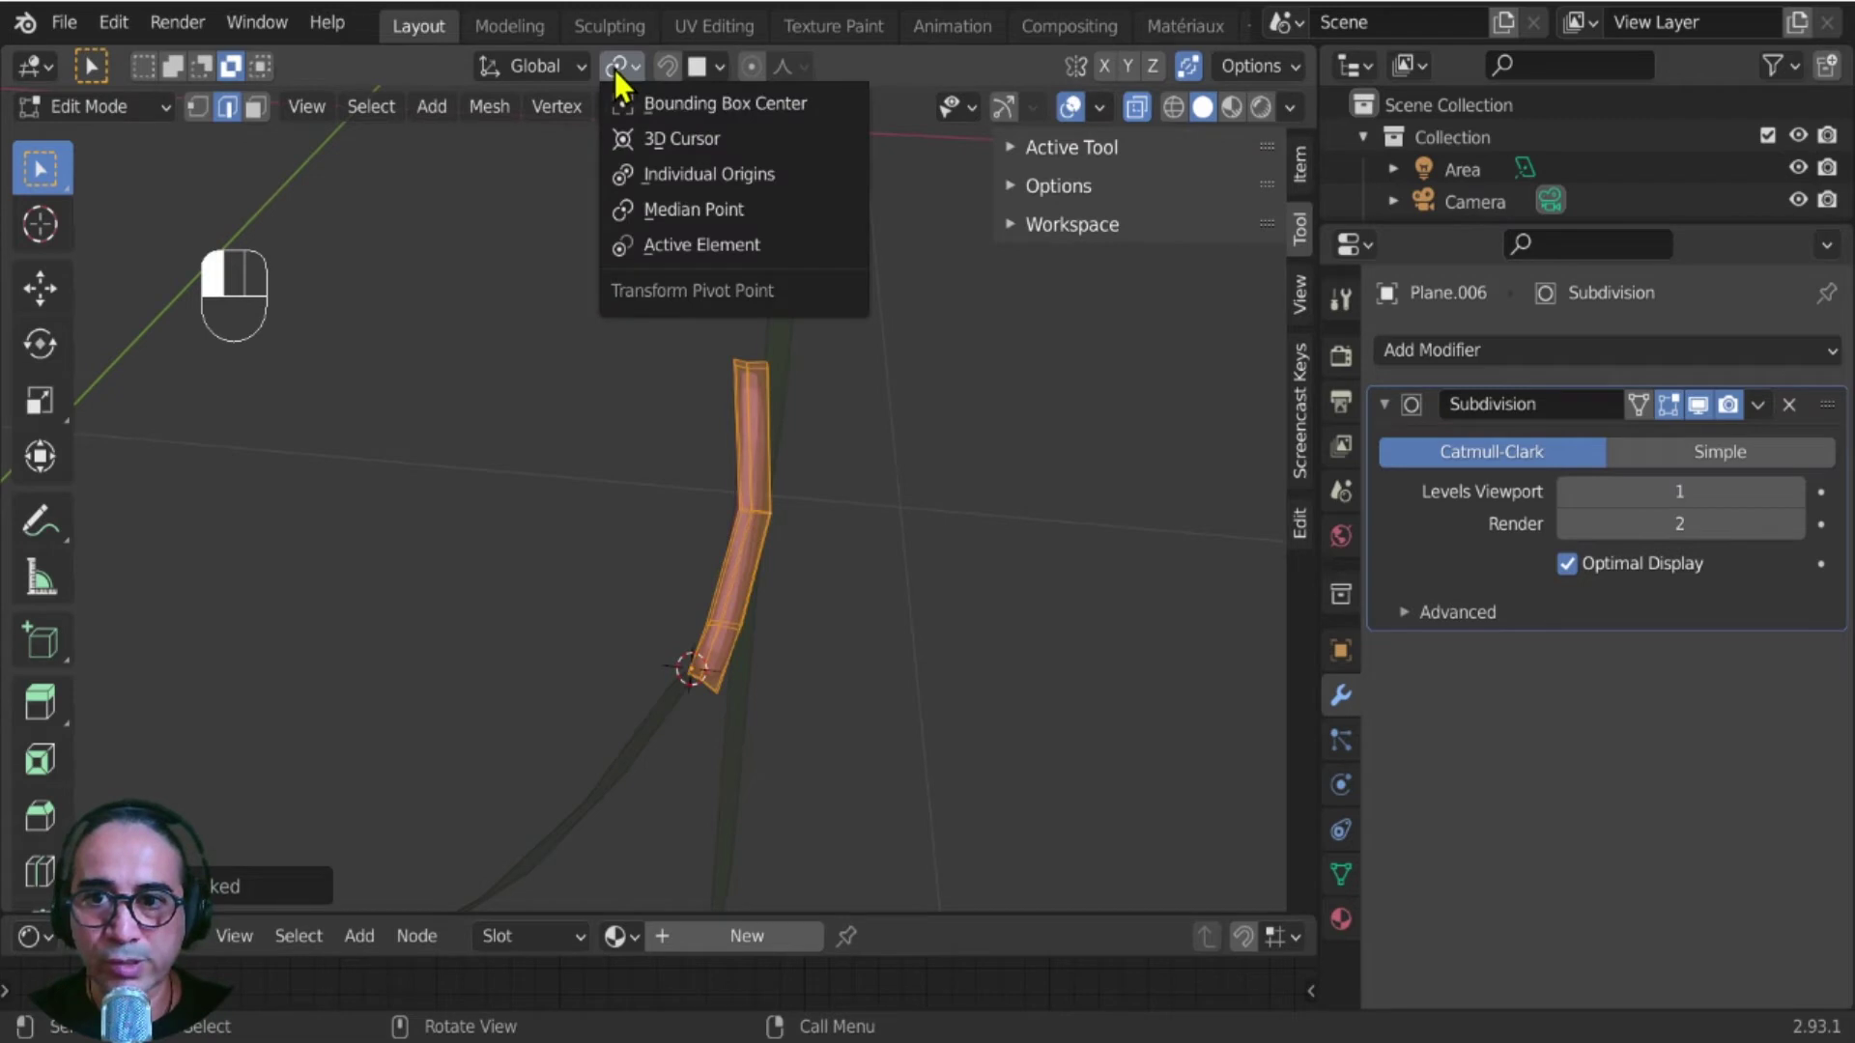
left_click(680, 142)
key("r")
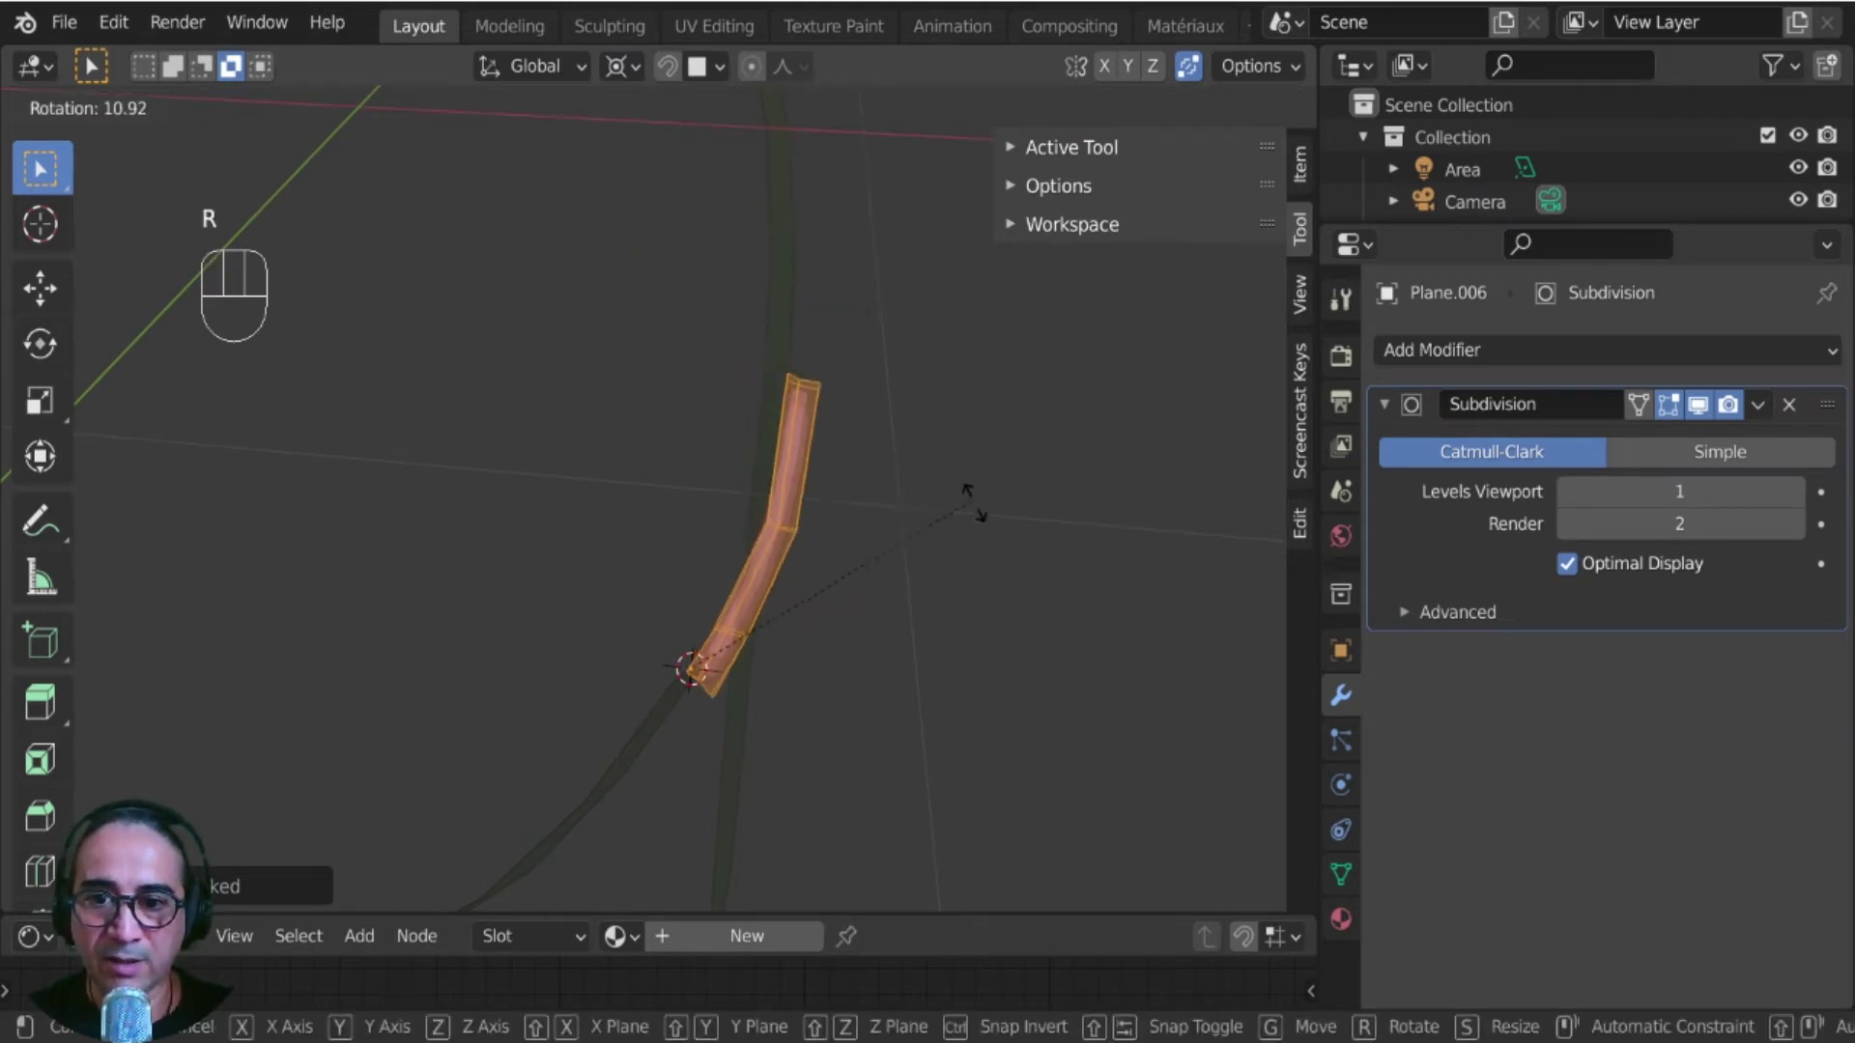
left_click(962, 506)
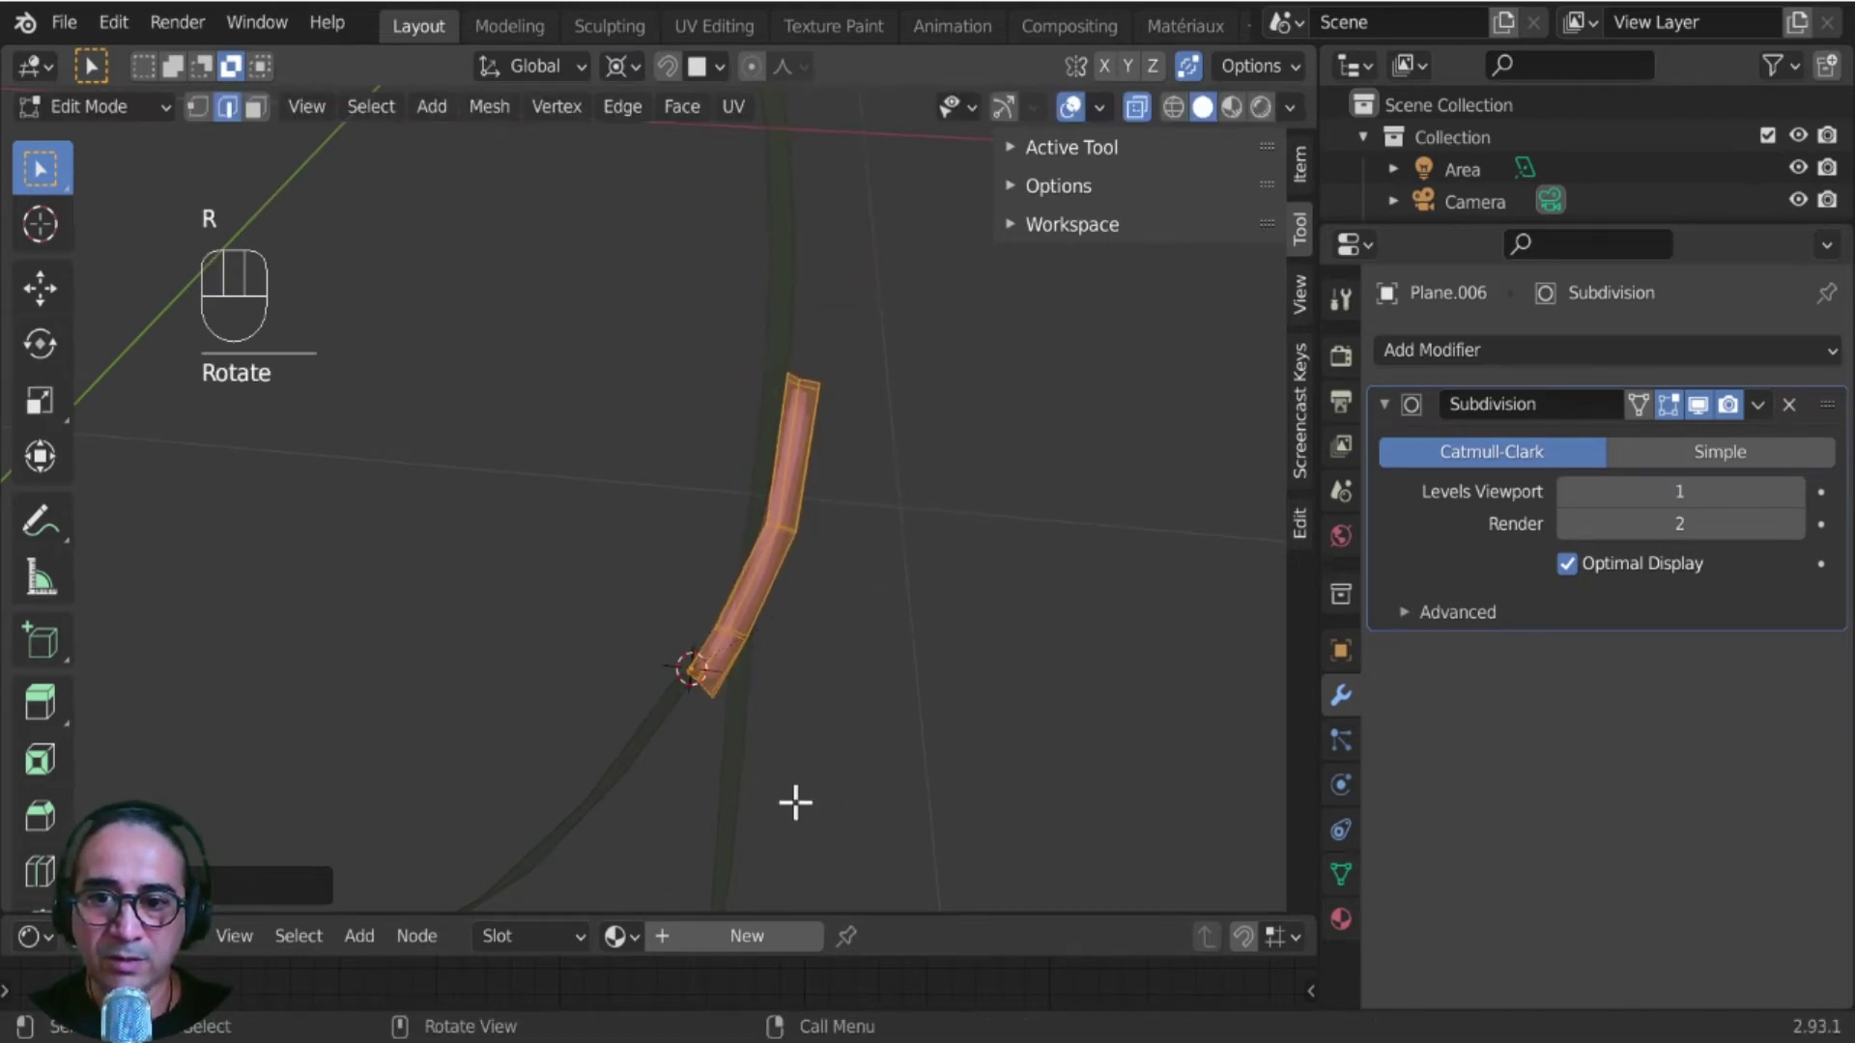
- Return to Object Mode, turn off X-ray, and inspect how the prong and frame sit against the strap
middle_click_drag(795, 802, 712, 654)
key("Tab")
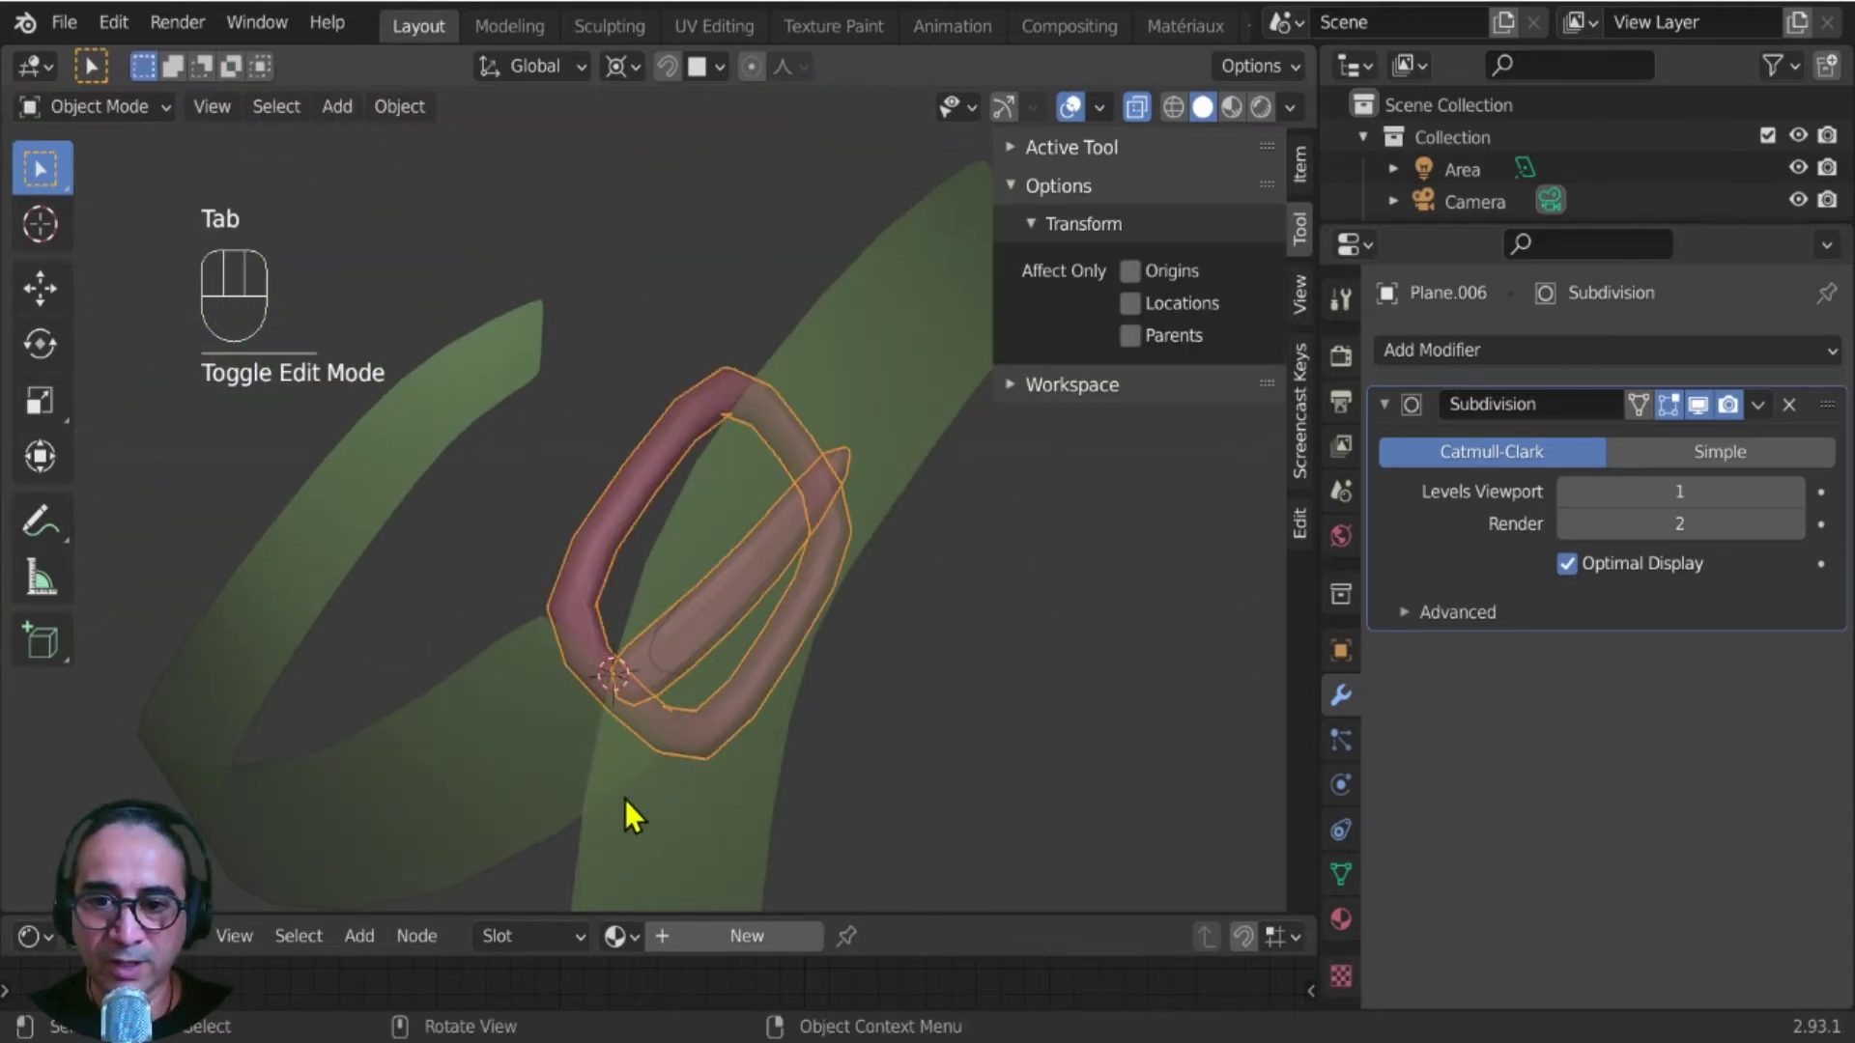
middle_click_drag(626, 799, 1167, 212)
left_click(1156, 107)
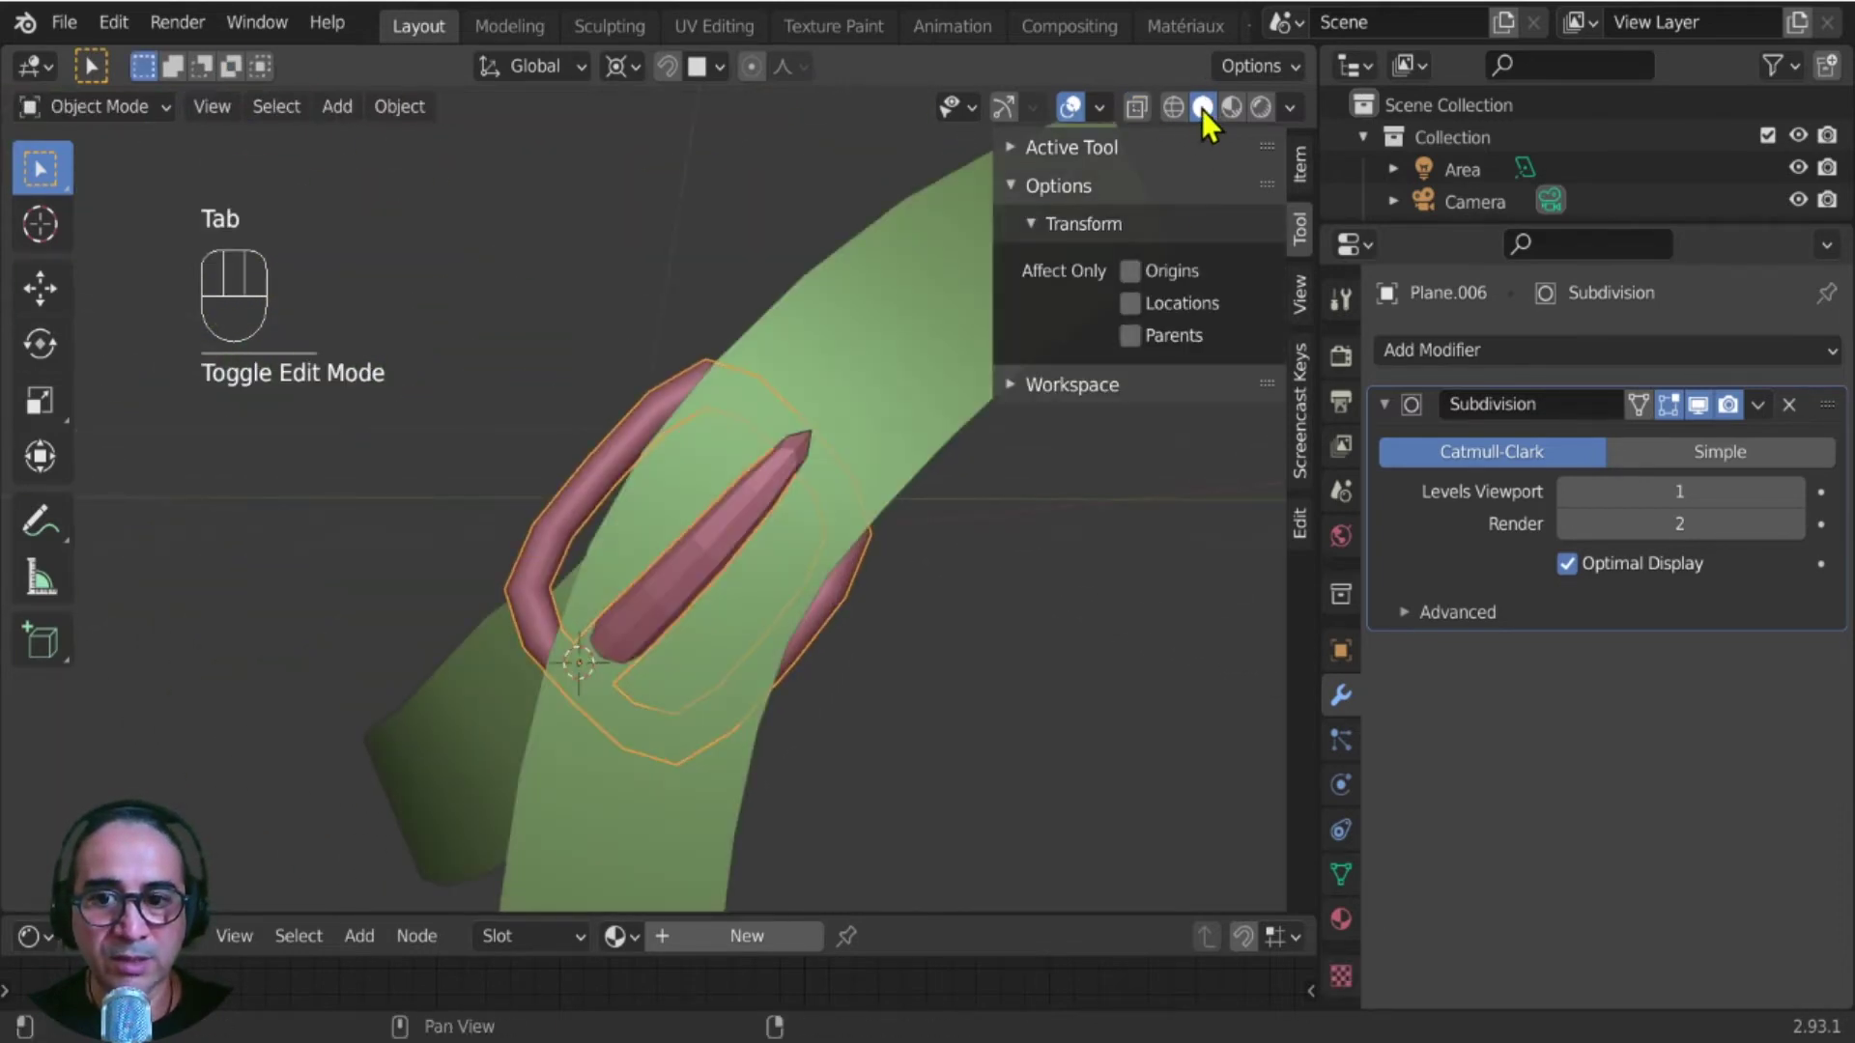
middle_click_drag(822, 657, 518, 628)
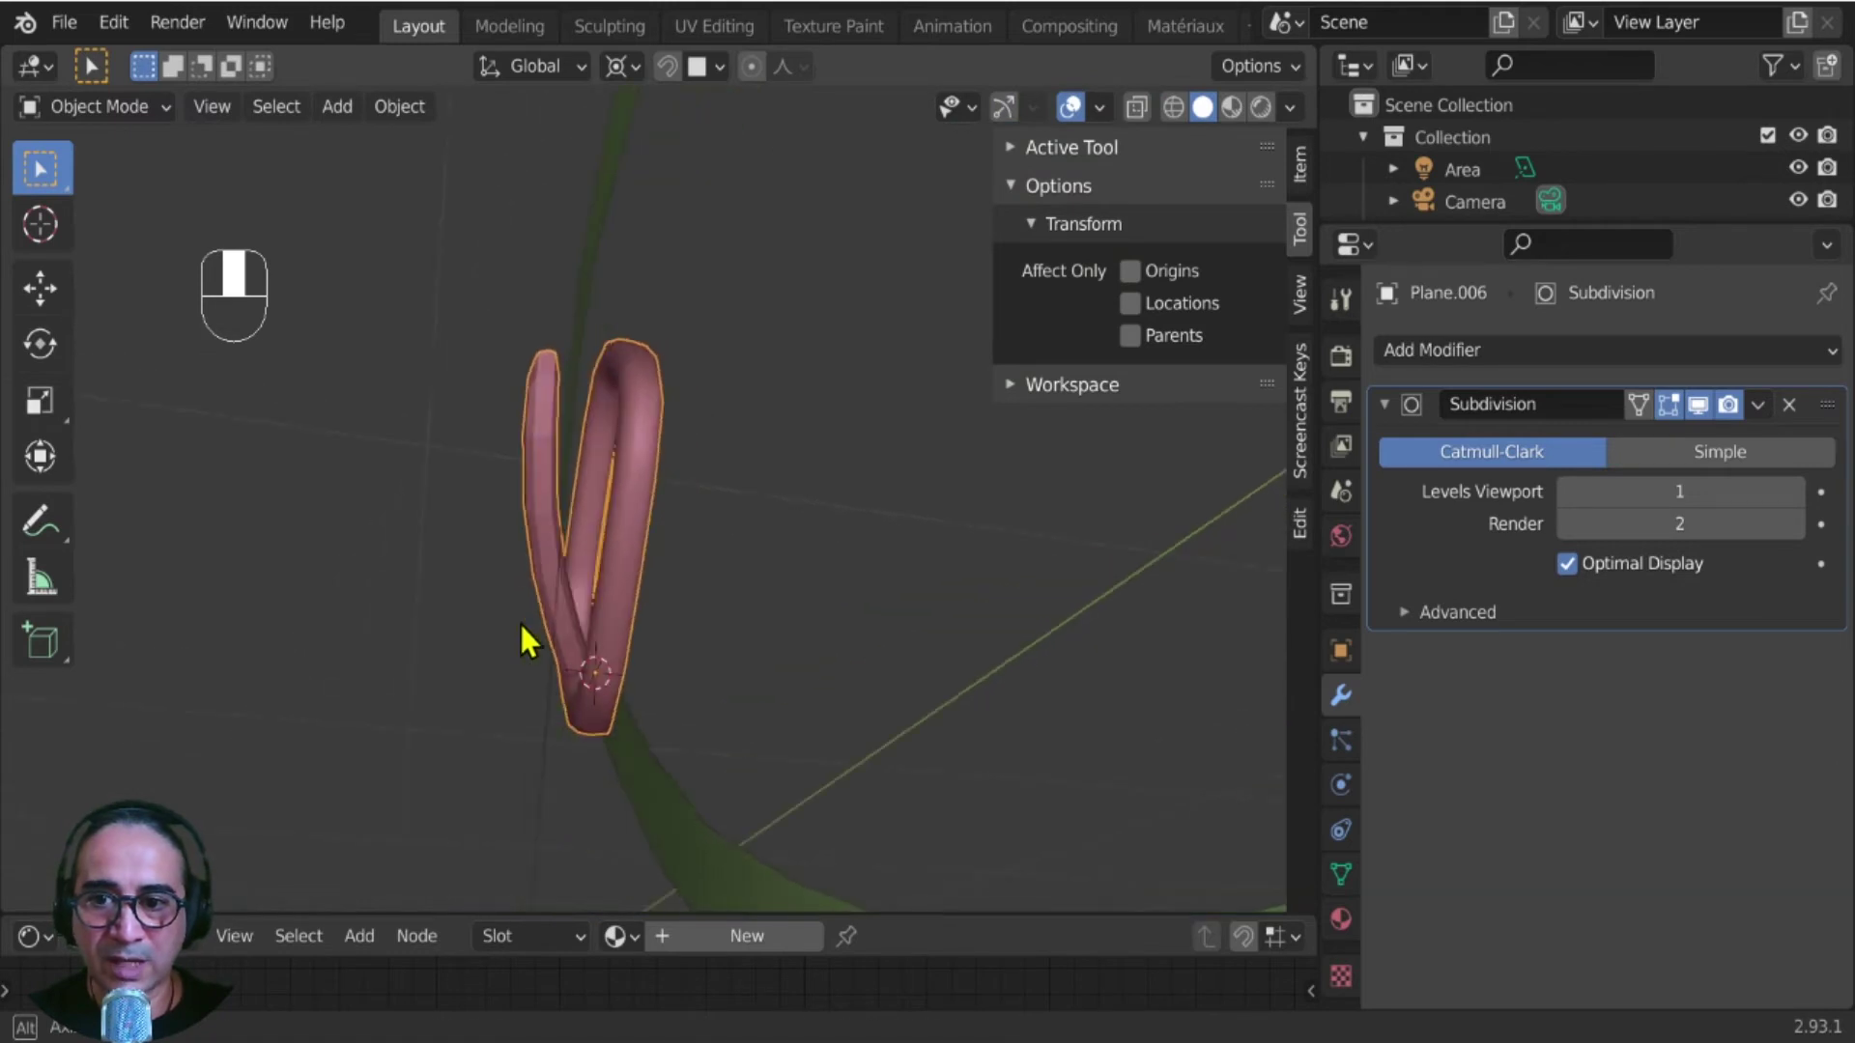
middle_click_drag(624, 727, 763, 11)
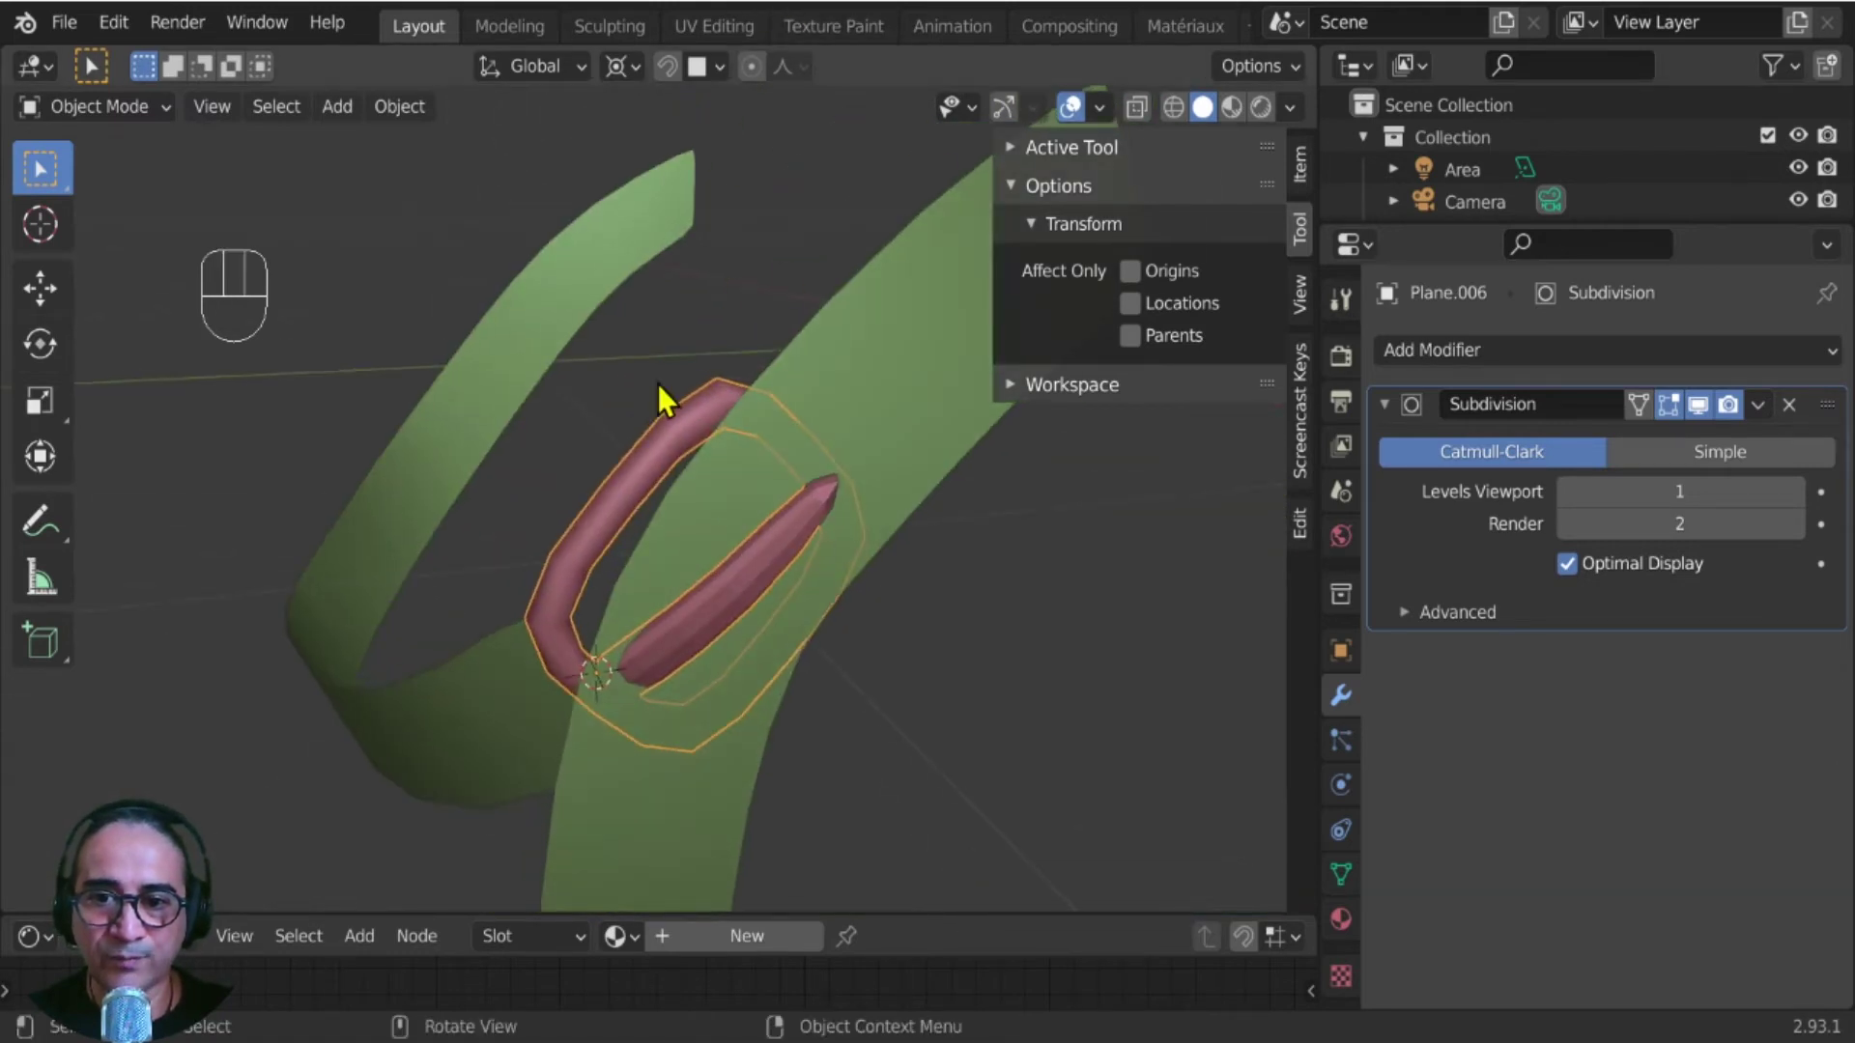
middle_click_drag(658, 384, 752, 619)
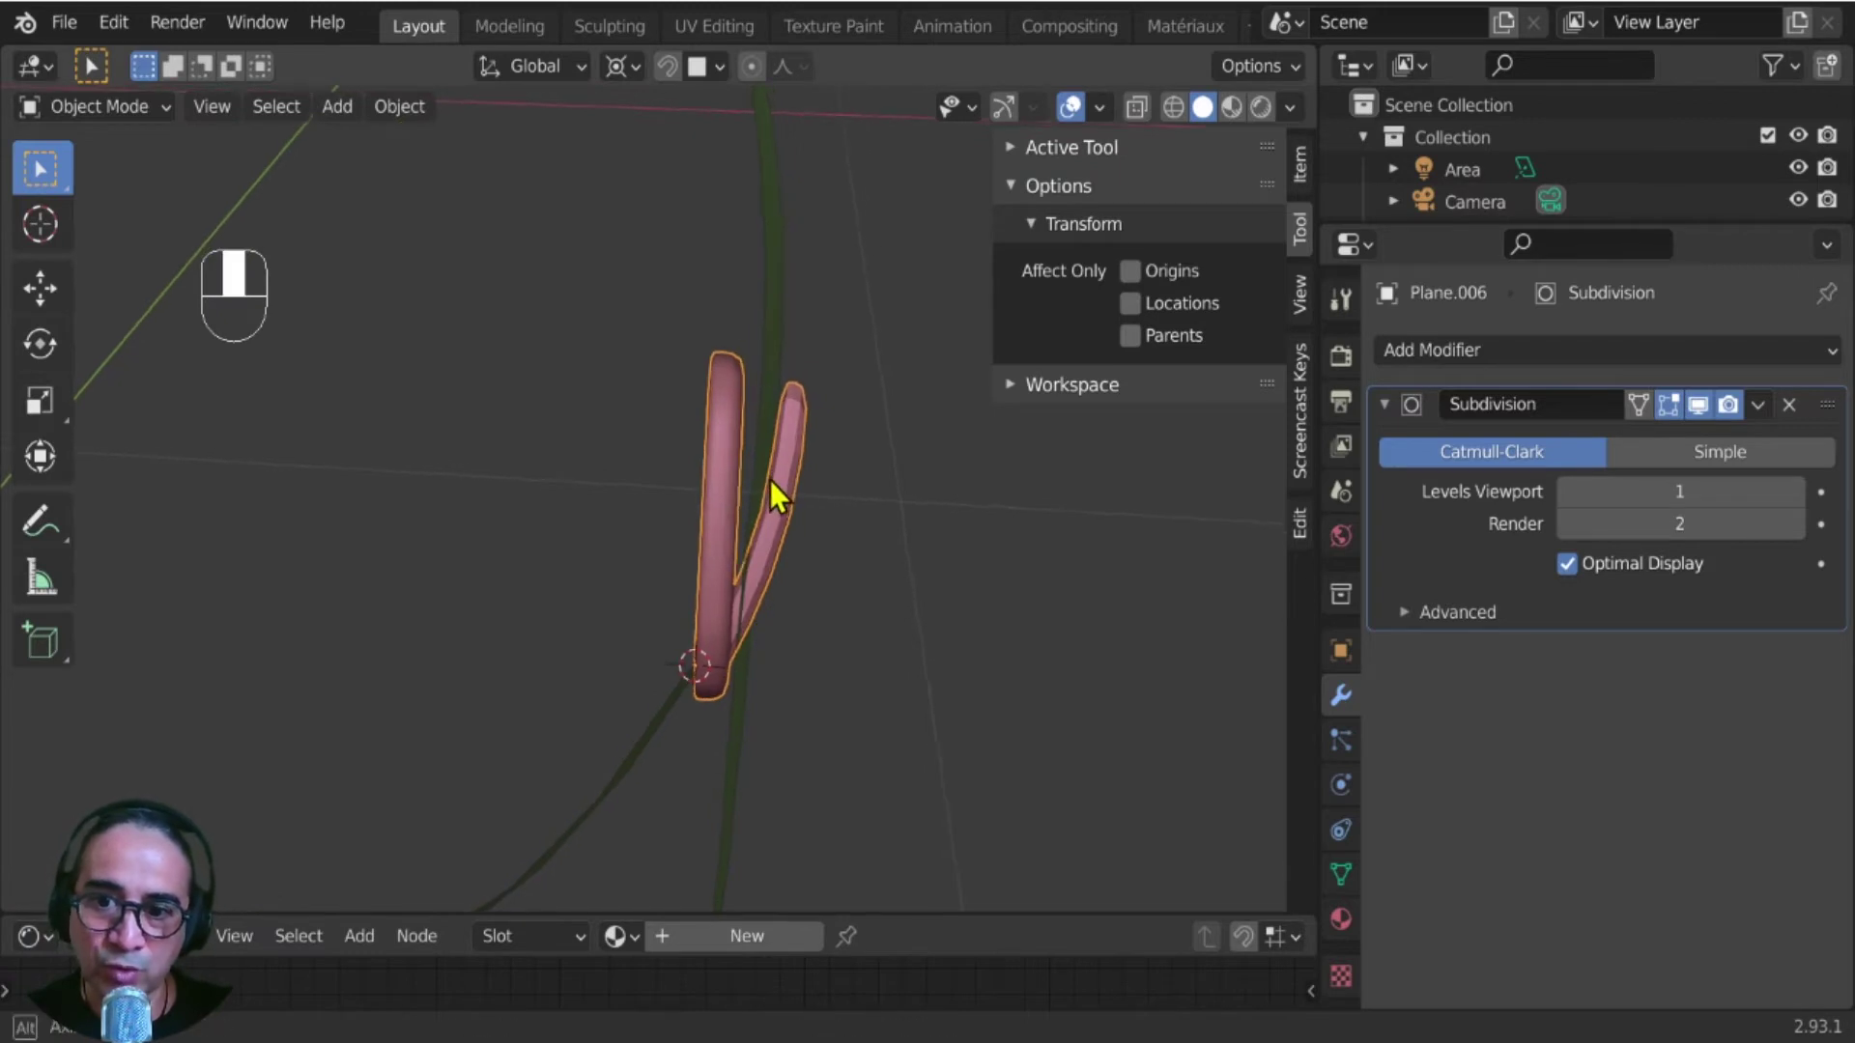
- Keep the 3D Cursor pivot and rotate the whole buckle from the side to tilt its frame out over the strap
left_click(628, 67)
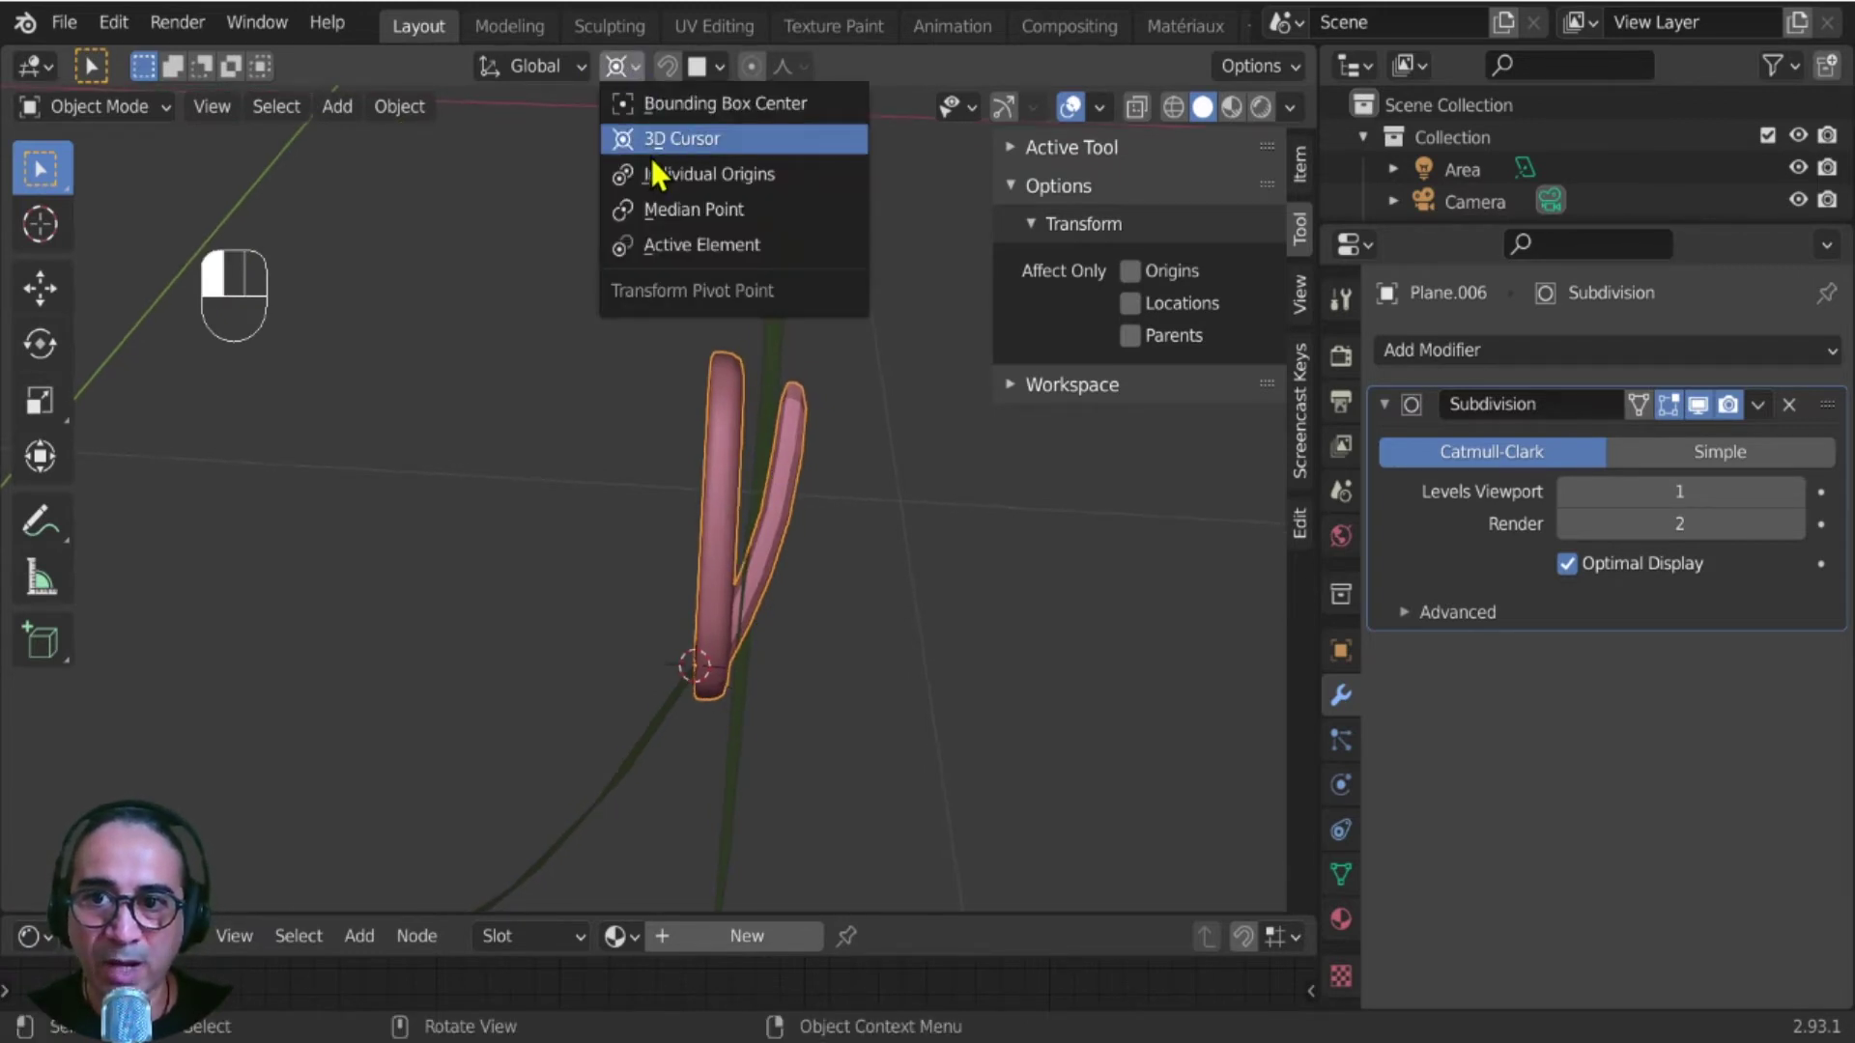
left_click(653, 155)
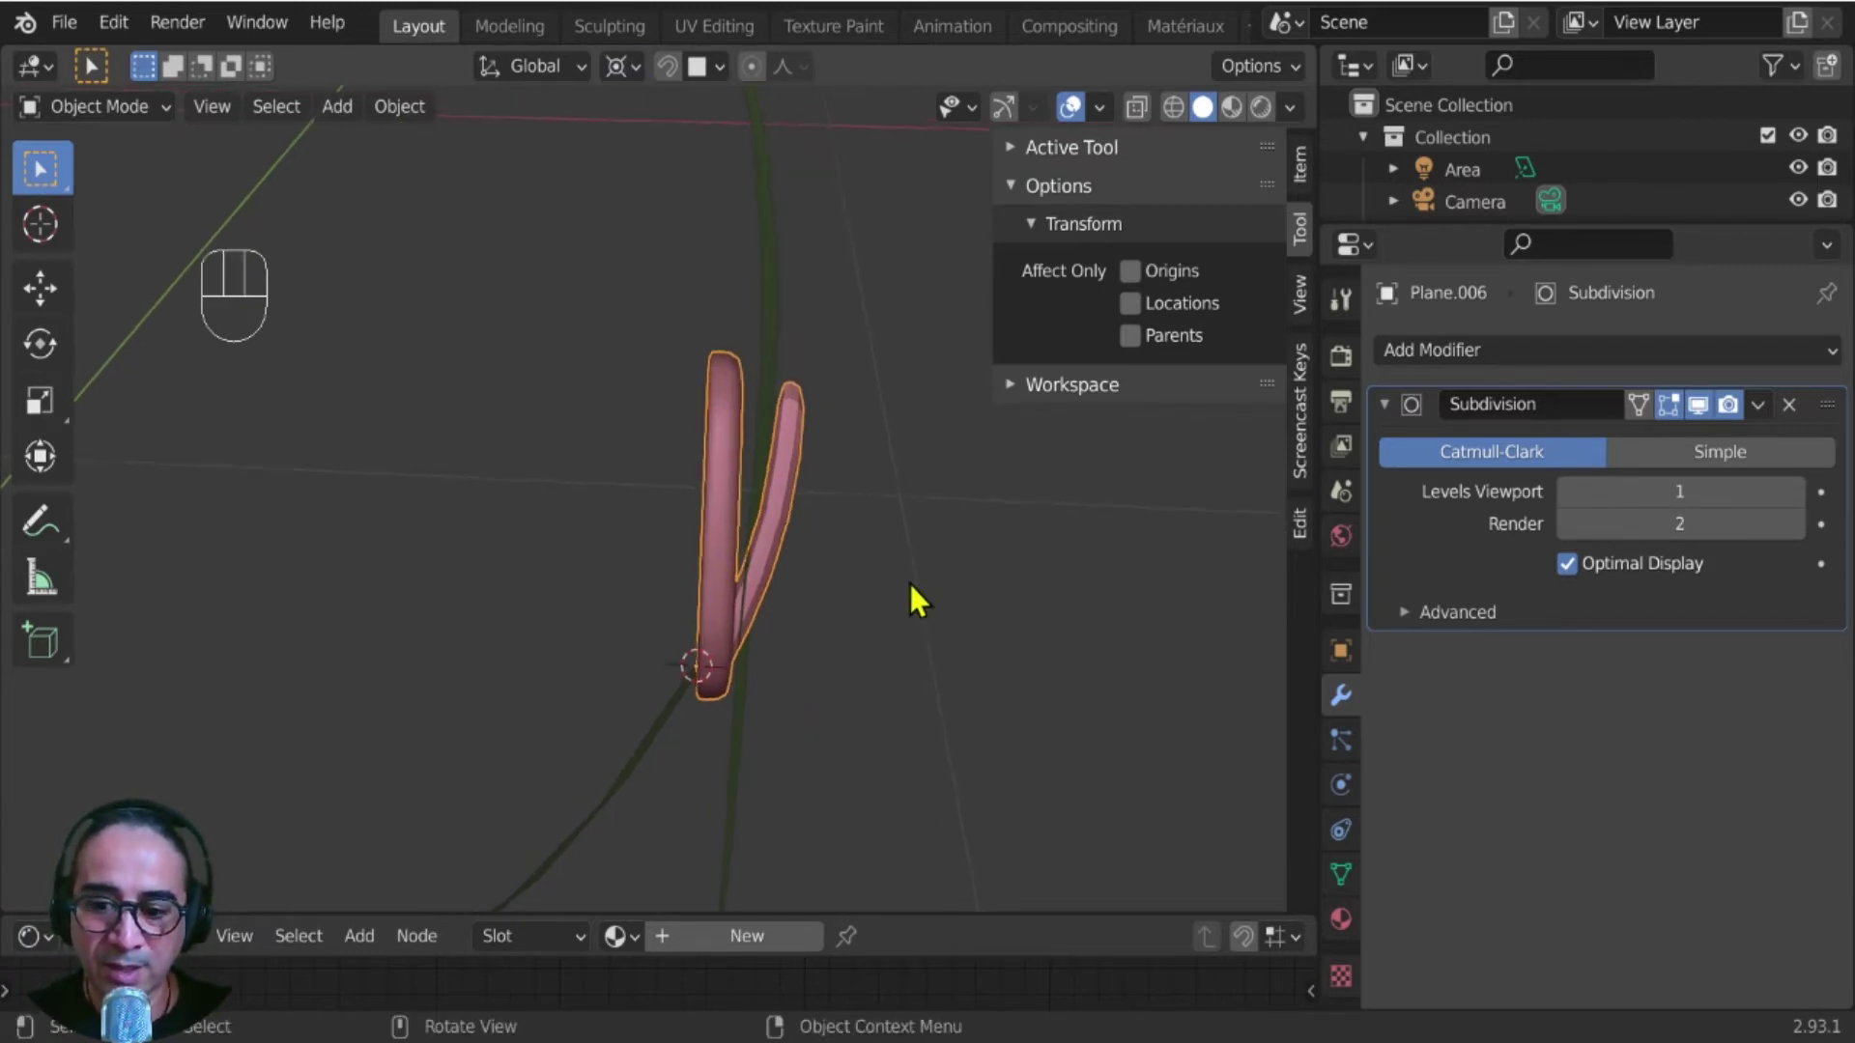
key("r")
left_click(894, 742)
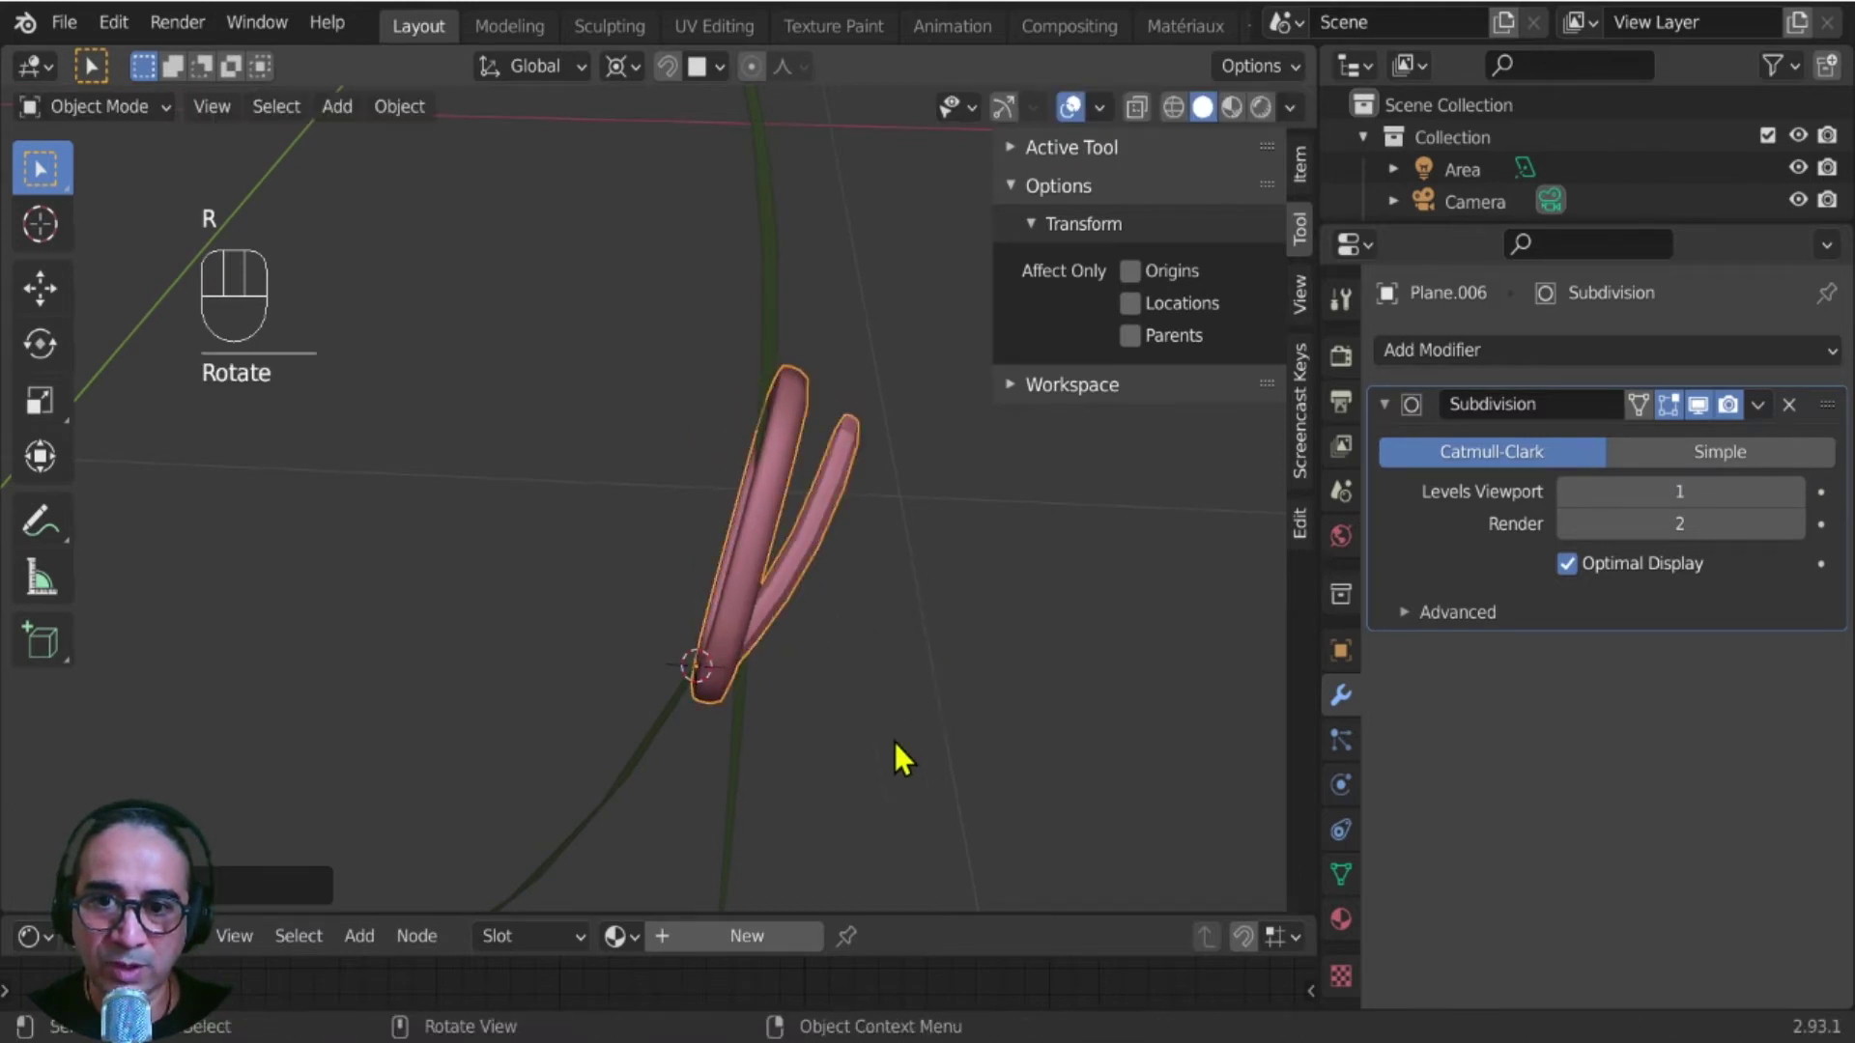
middle_click_drag(894, 742, 500, 535)
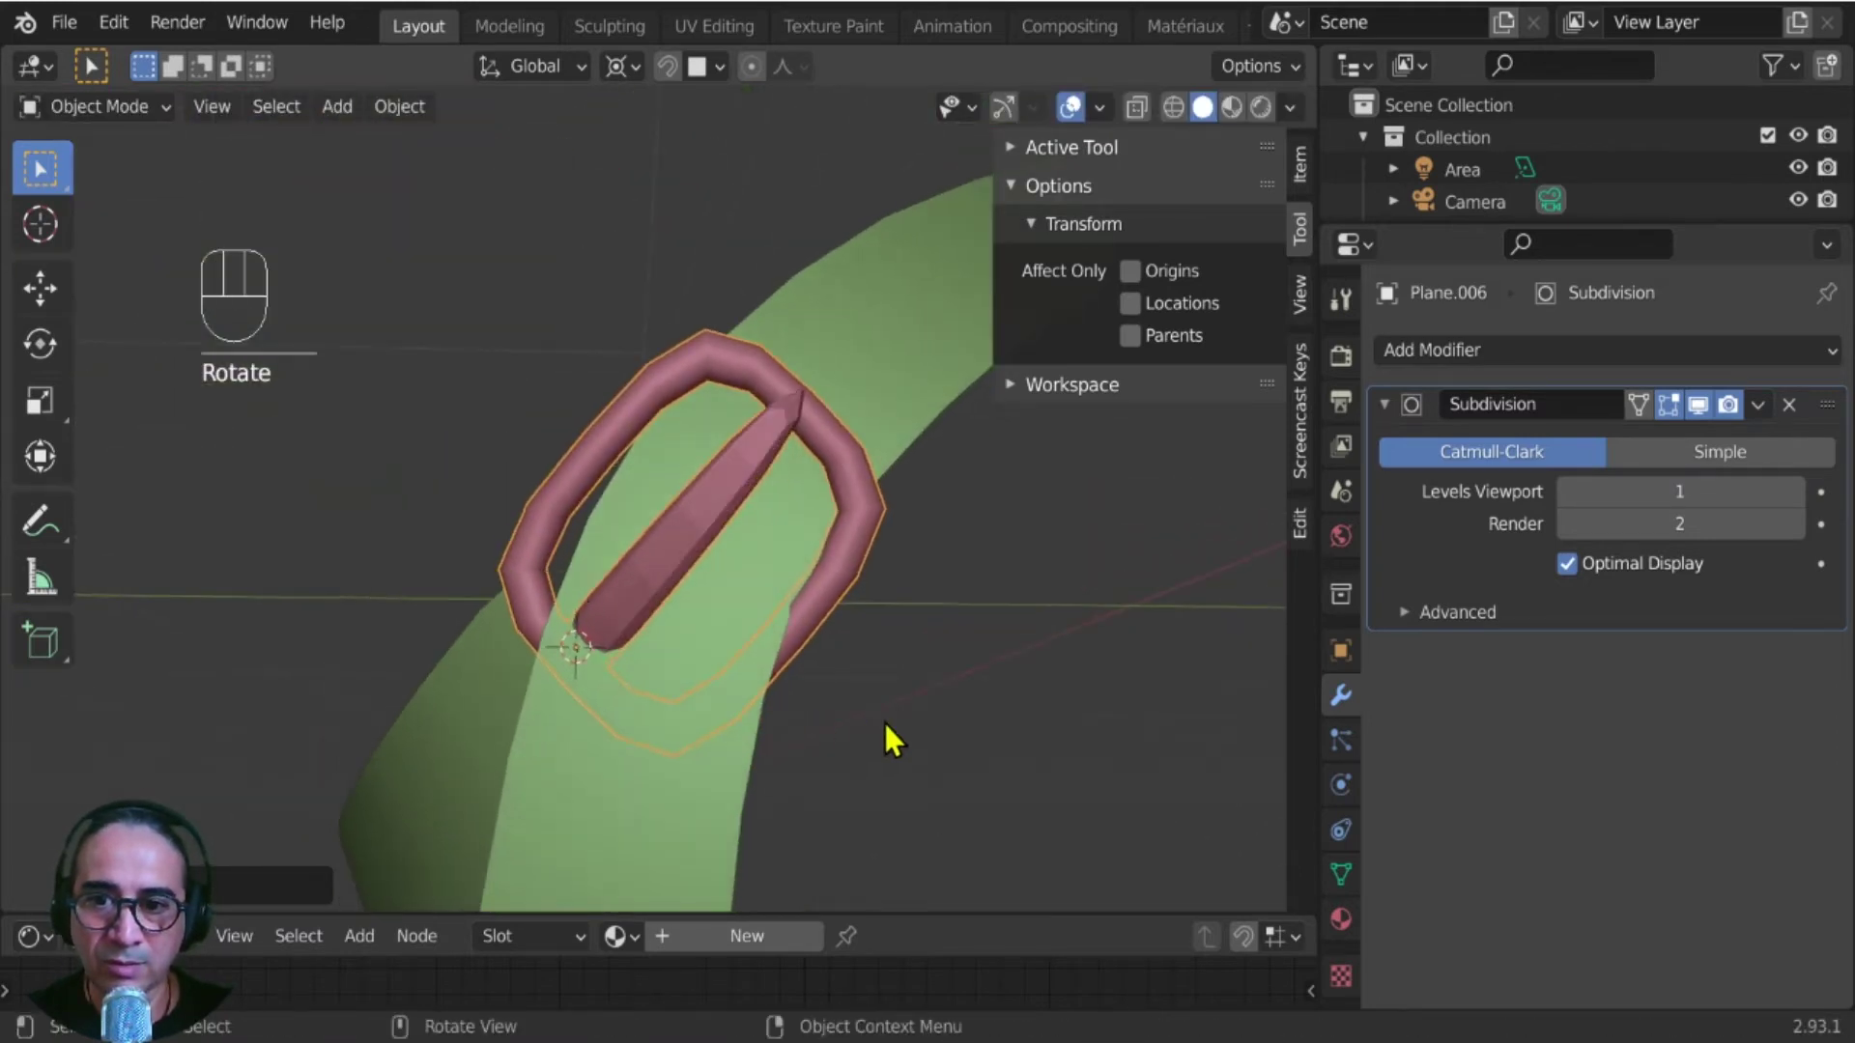
- Refine the buckle's orientation against the strap with two more rotations from different viewing angles
key("r")
left_click(910, 713)
middle_click_drag(816, 744, 678, 709)
key("r")
left_click(850, 742)
middle_click_drag(530, 655, 752, 644)
- Select the buckle, enter Edit Mode, and reveal its hidden frame geometry
left_click(715, 621)
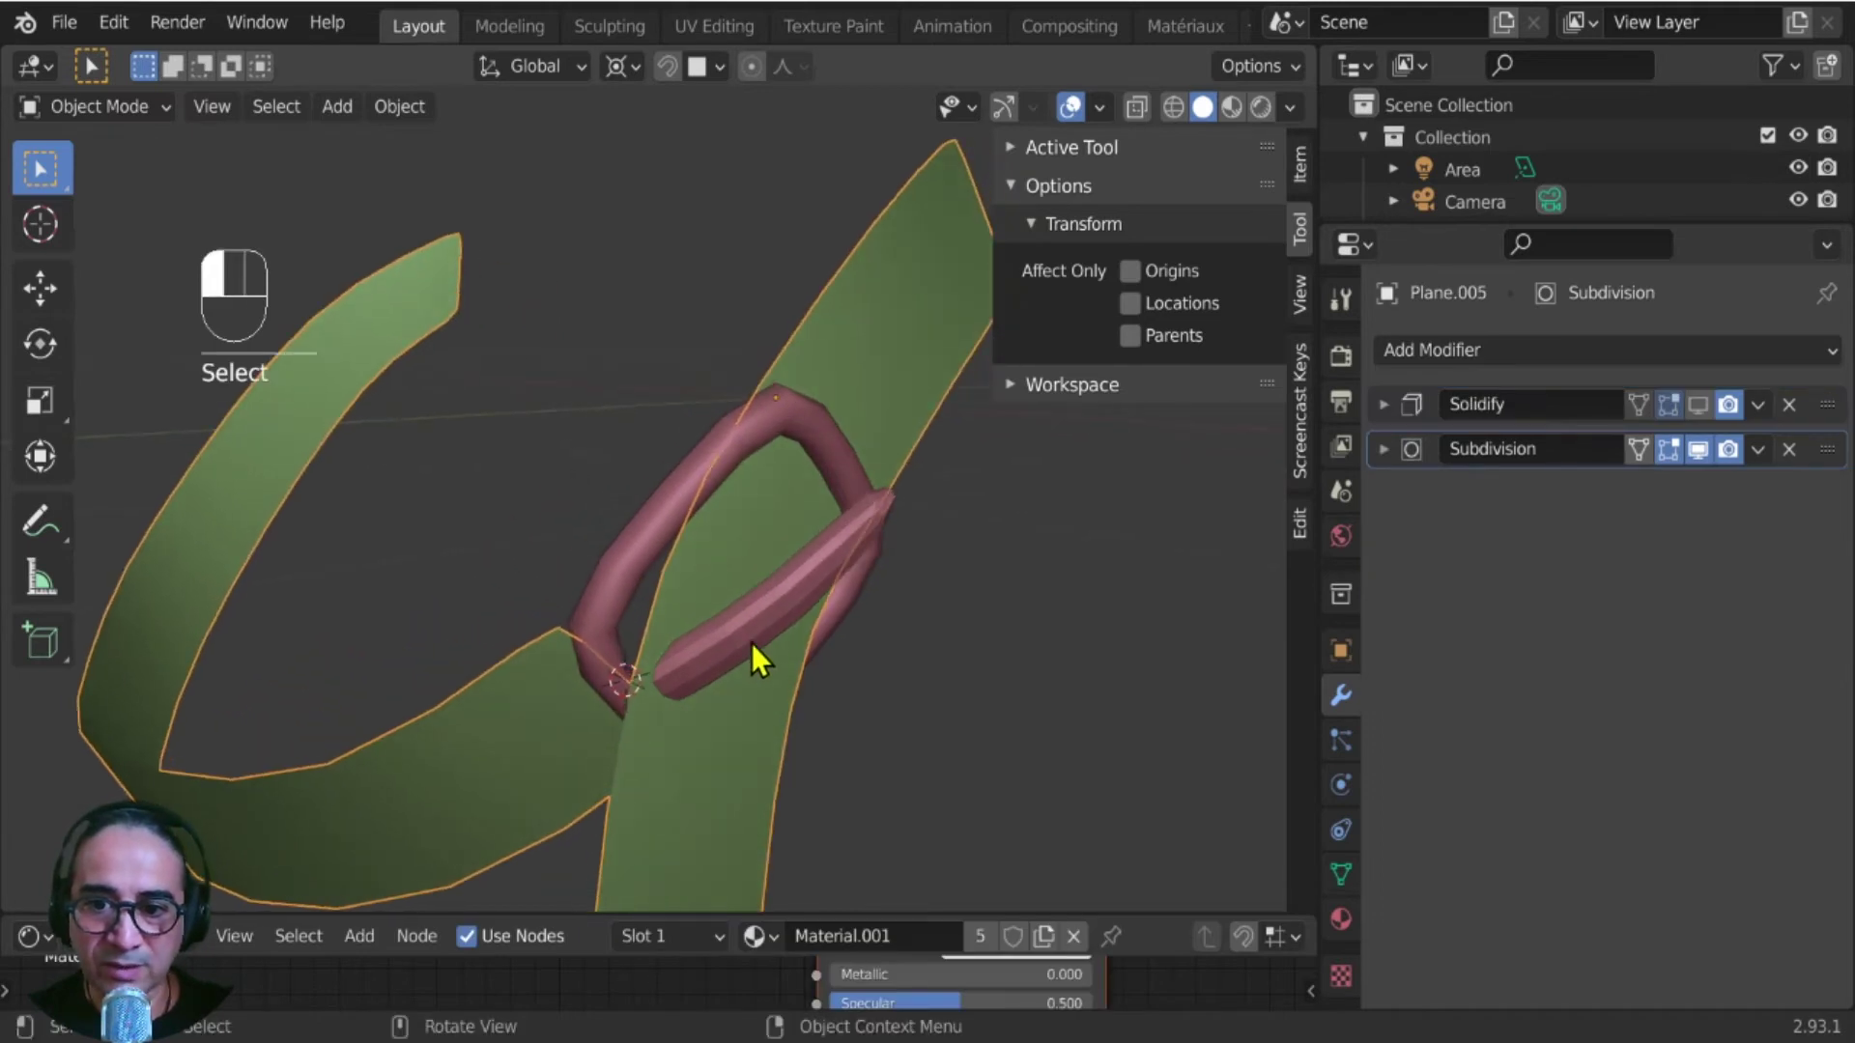
left_click(751, 643)
key("Tab")
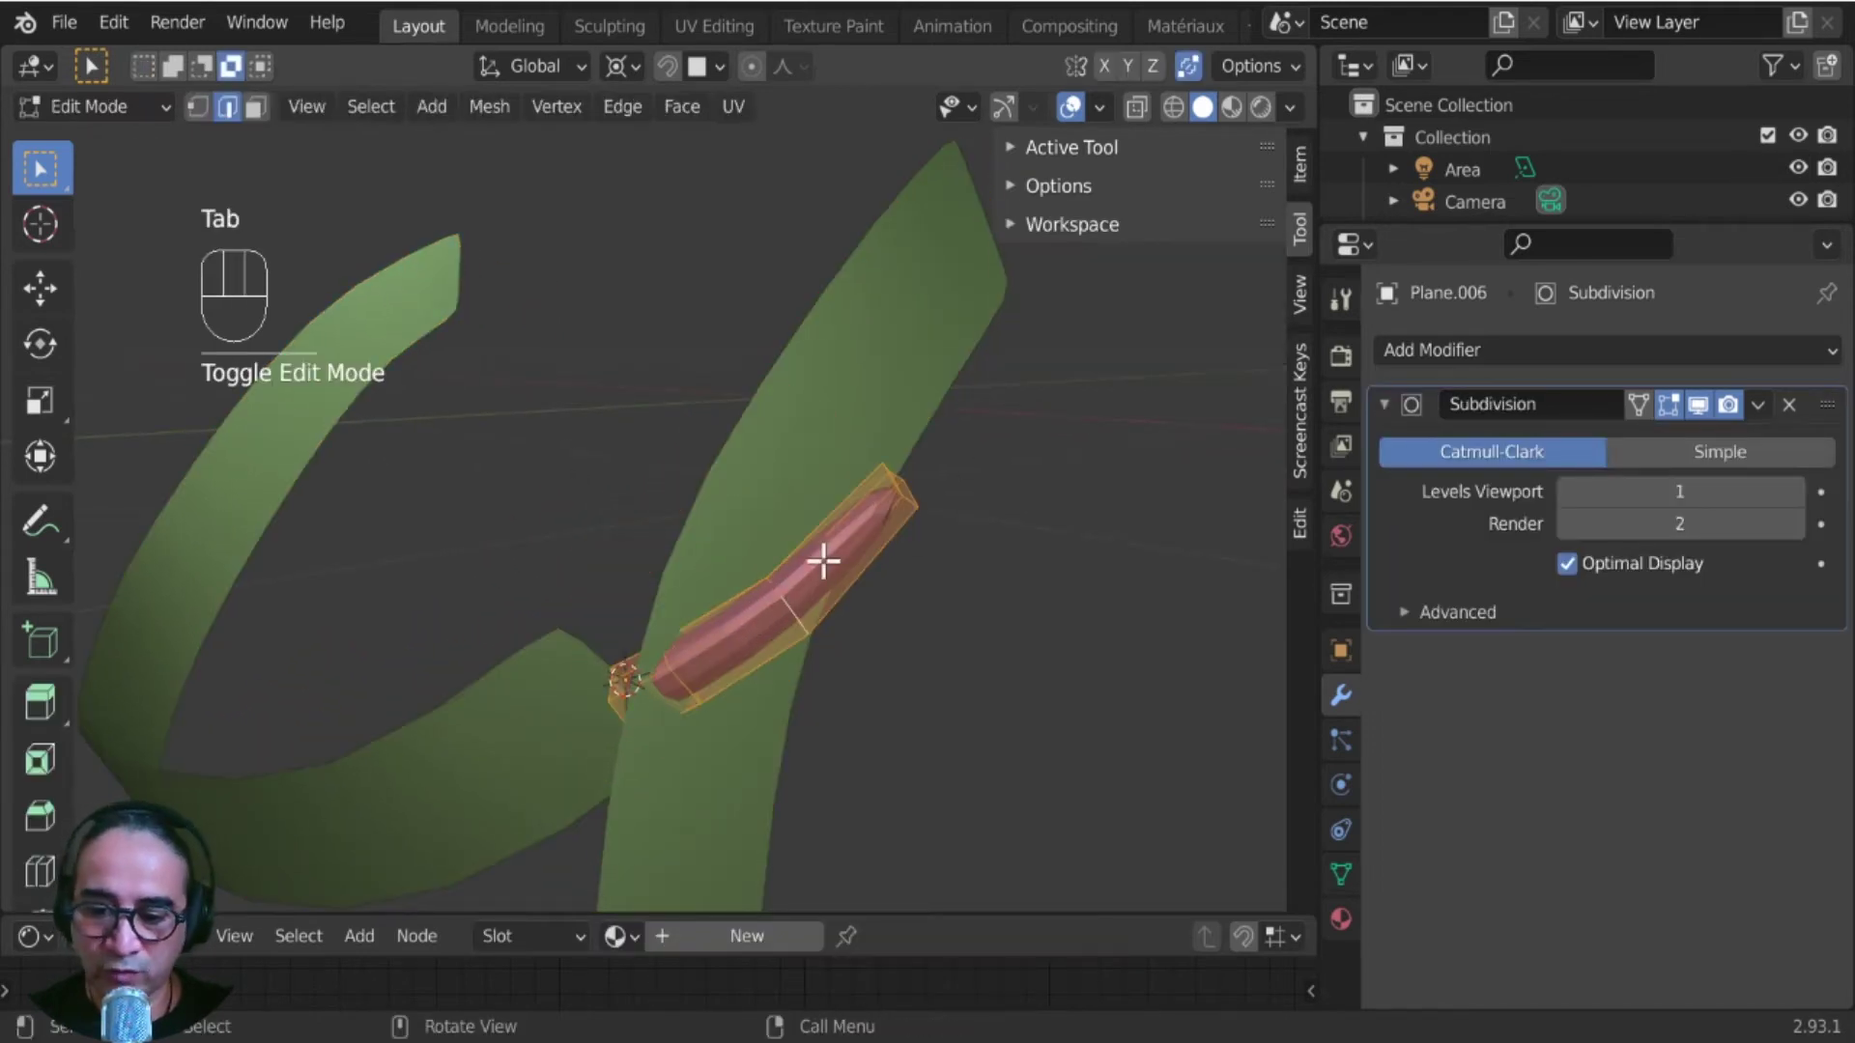
key("alt+h")
- Select the edge loop across the prong's middle and move it from two viewing angles to reshape the prong's bend
left_click(780, 621)
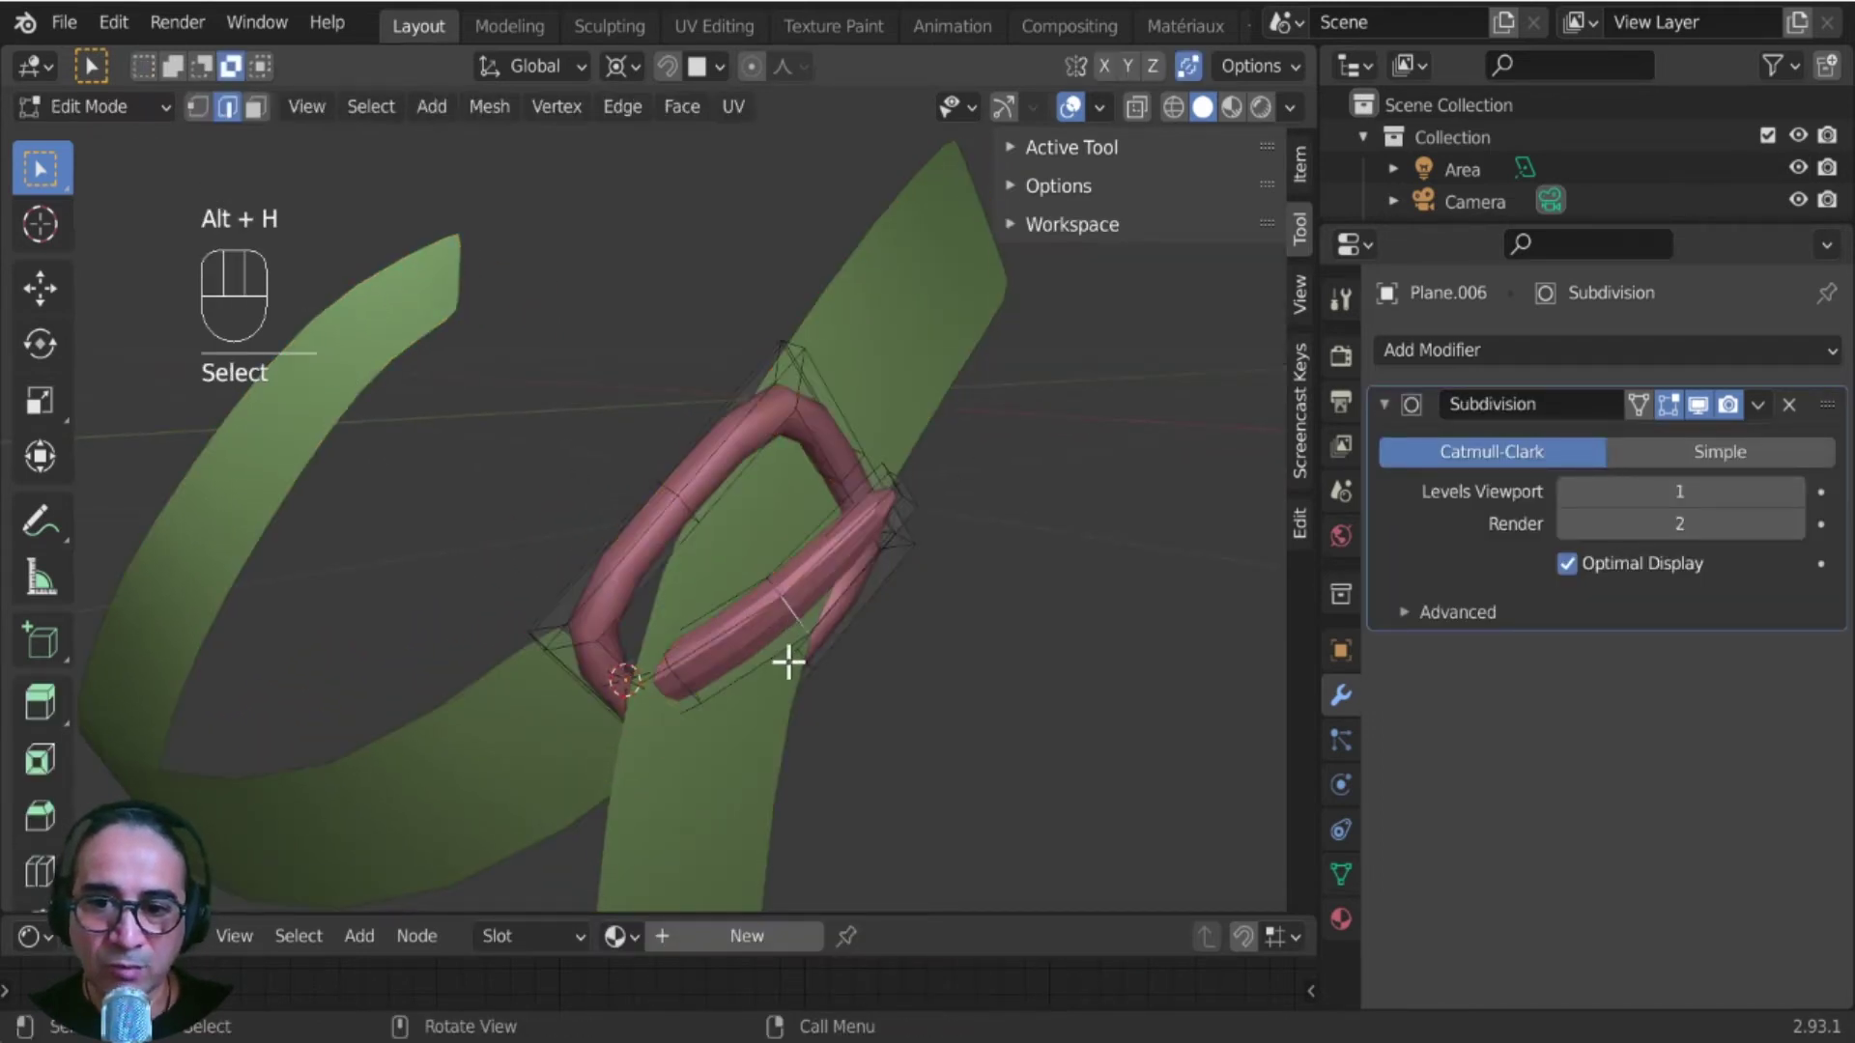
middle_click_drag(786, 654, 473, 555)
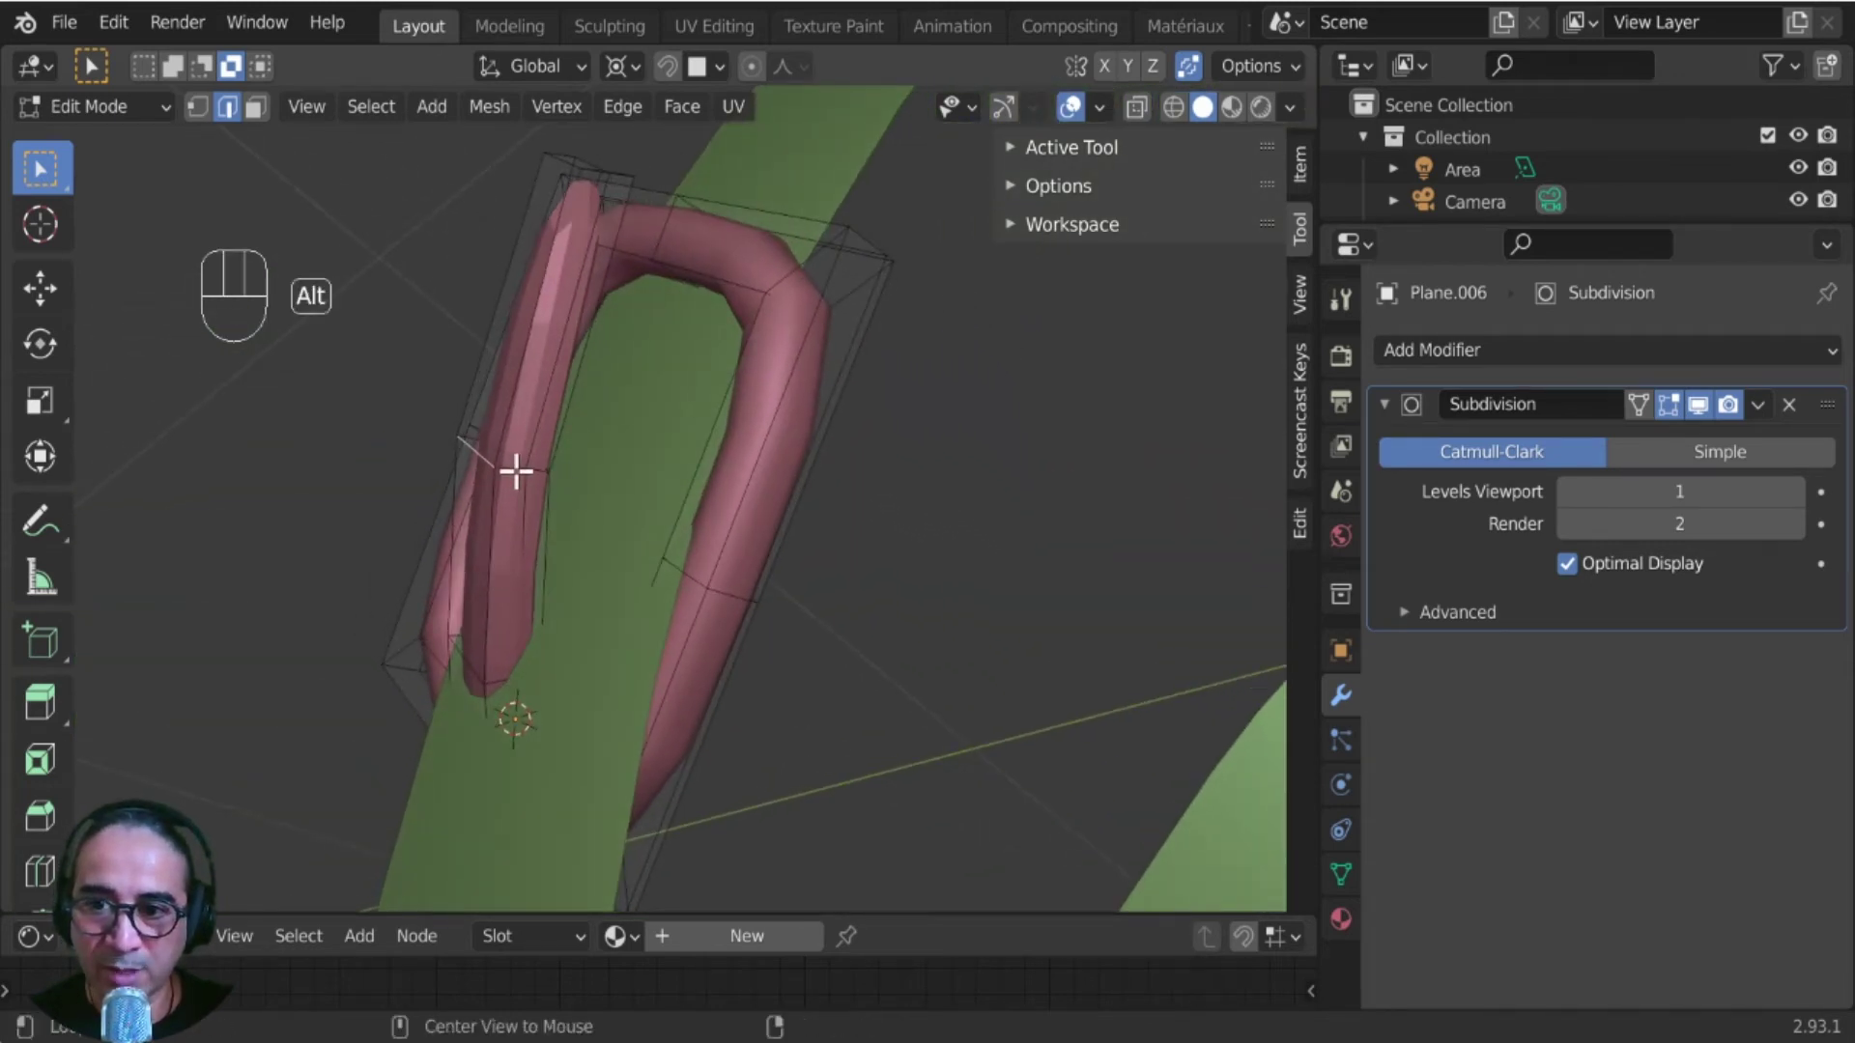
middle_click_drag(509, 466, 528, 553)
key("g")
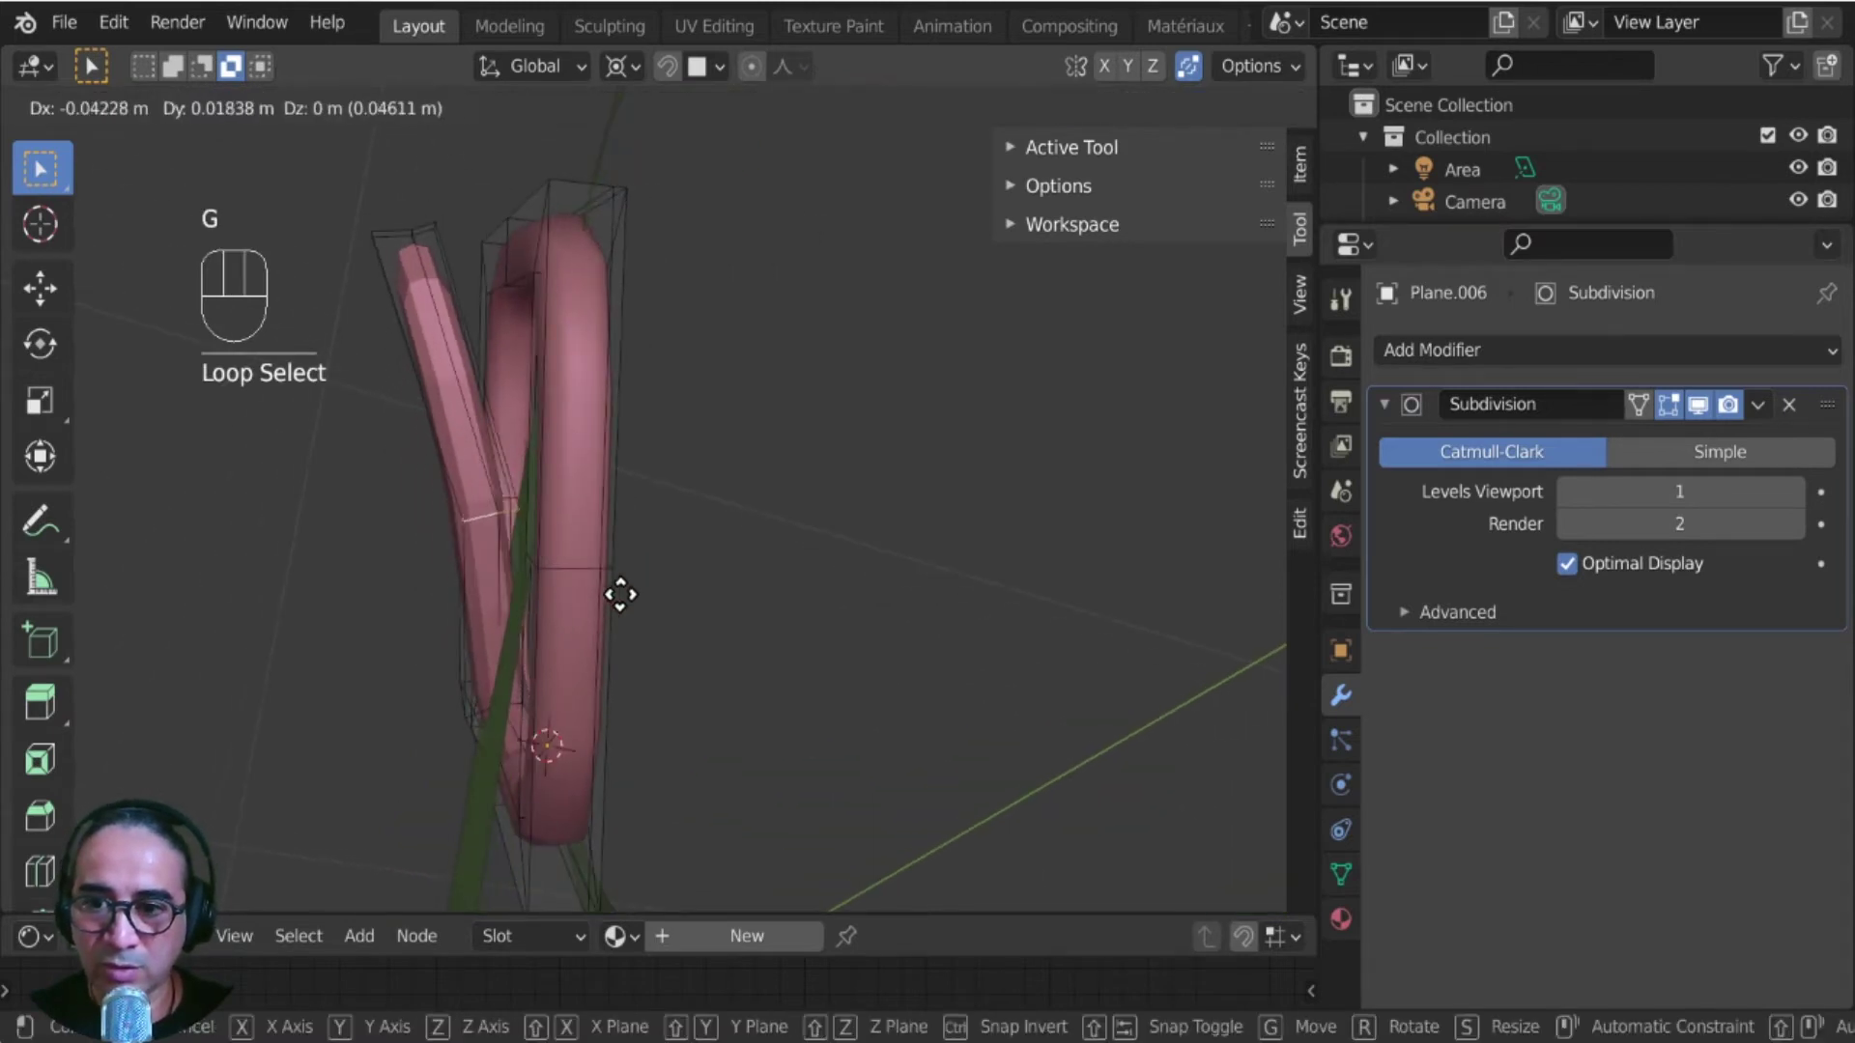
left_click(624, 593)
middle_click_drag(506, 686, 798, 757)
key("g")
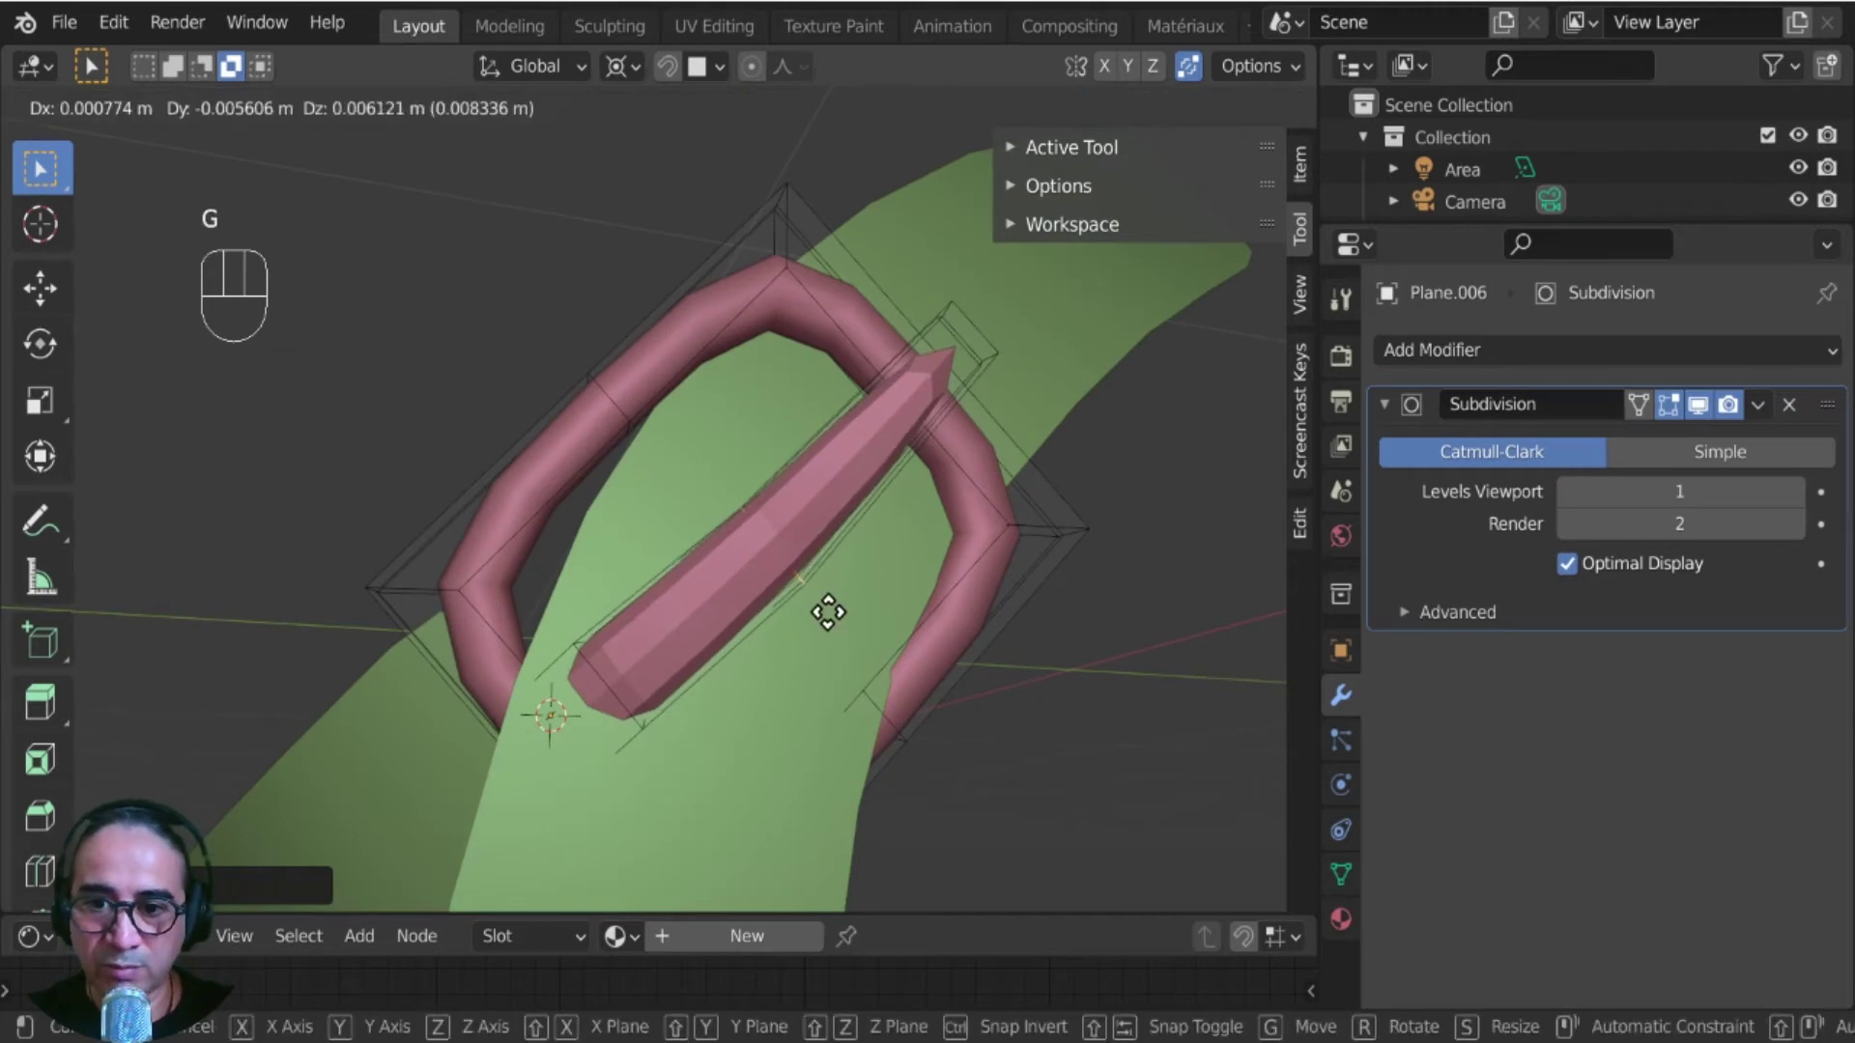
left_click(789, 579)
- Select the whole prong and reposition it with two moves from the side so it sits against the frame and strap
key("l")
middle_click_drag(605, 642, 803, 820)
key("g")
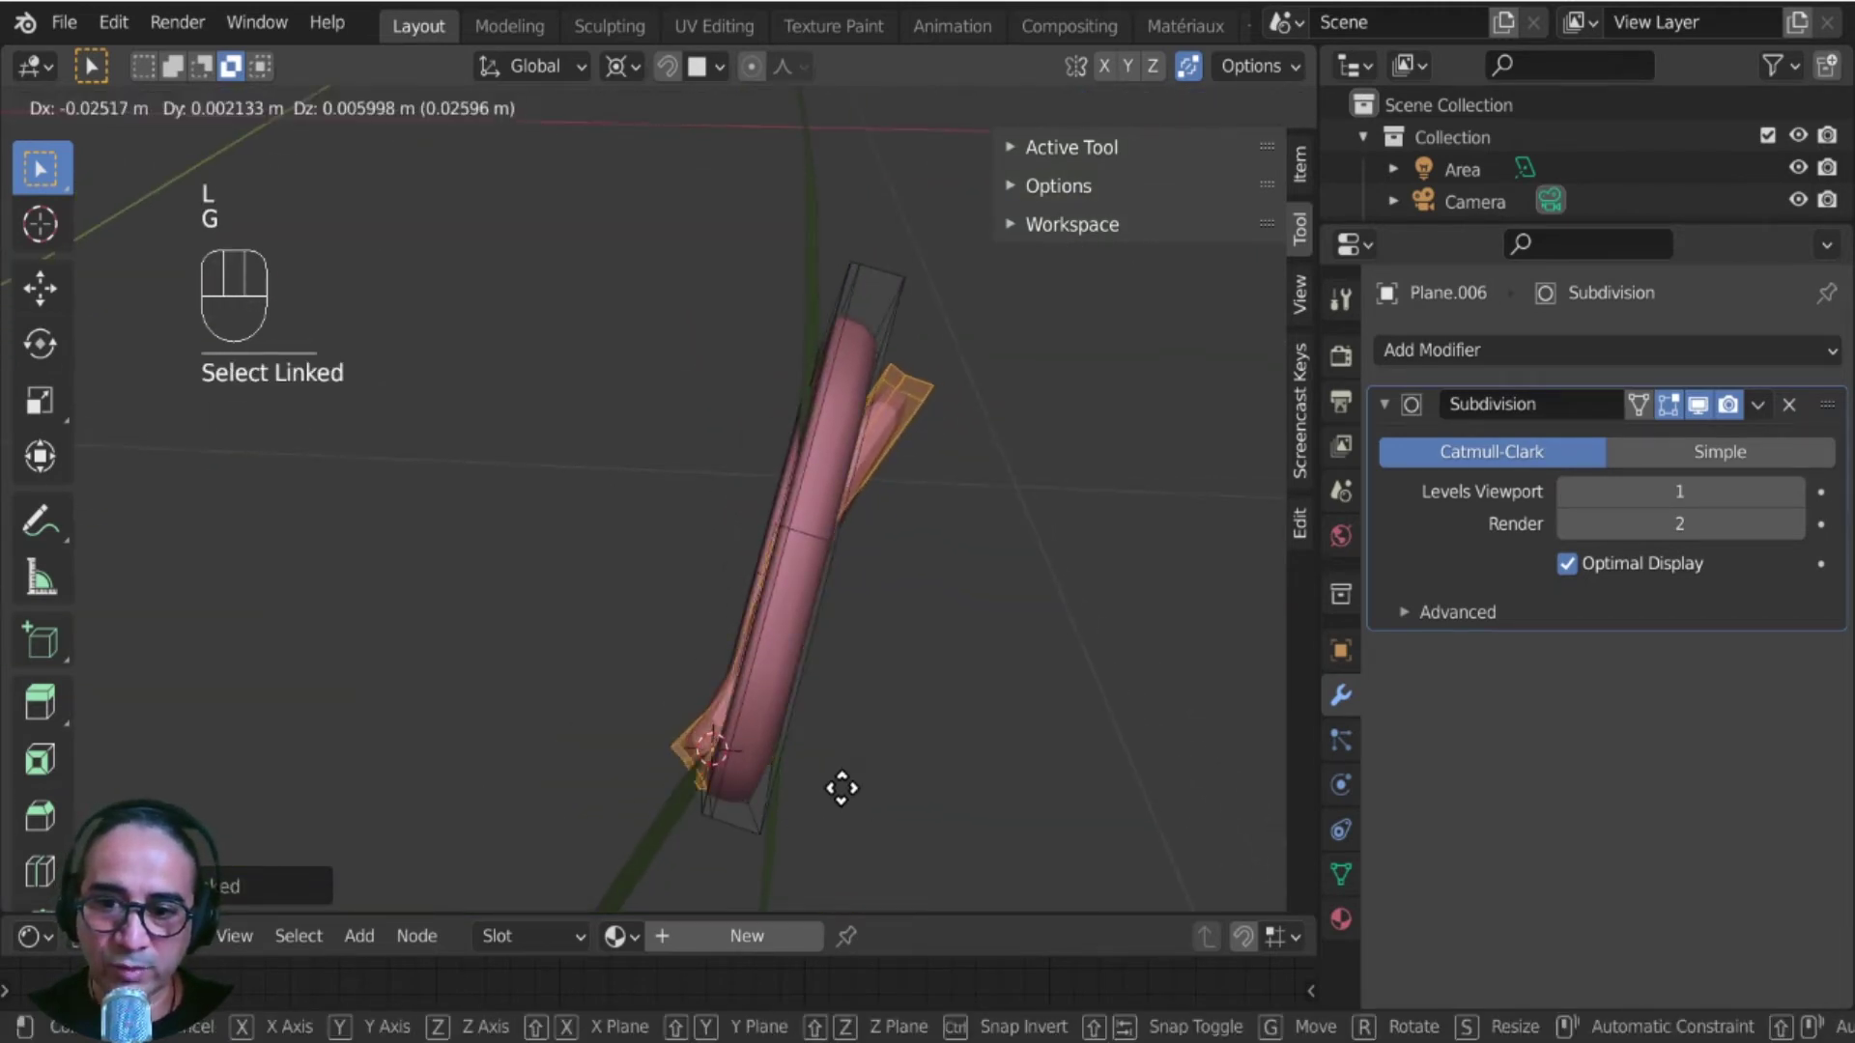
left_click(828, 780)
middle_click_drag(829, 802, 719, 655)
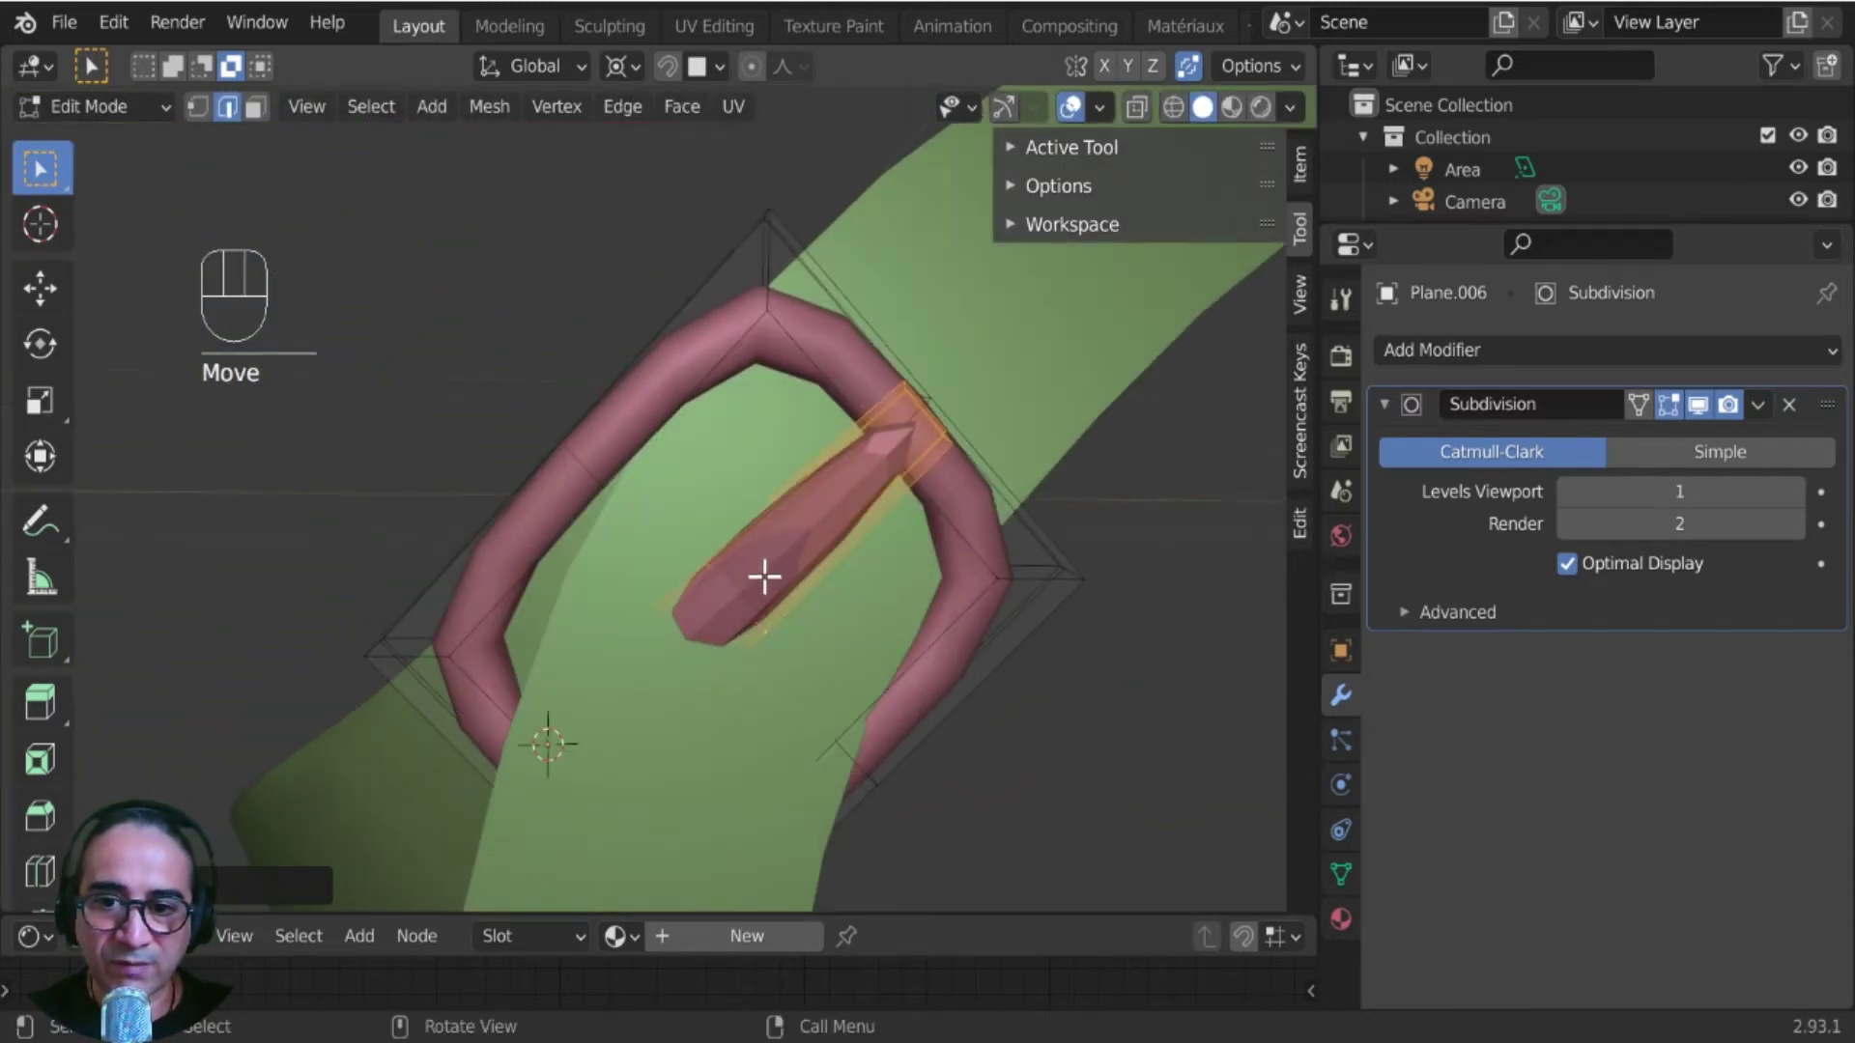
middle_click_drag(765, 577, 958, 676)
key("g")
left_click(822, 763)
- Adjust the lower part of the prong by moving its edge loops individually from the side
left_click(769, 352, "alt")
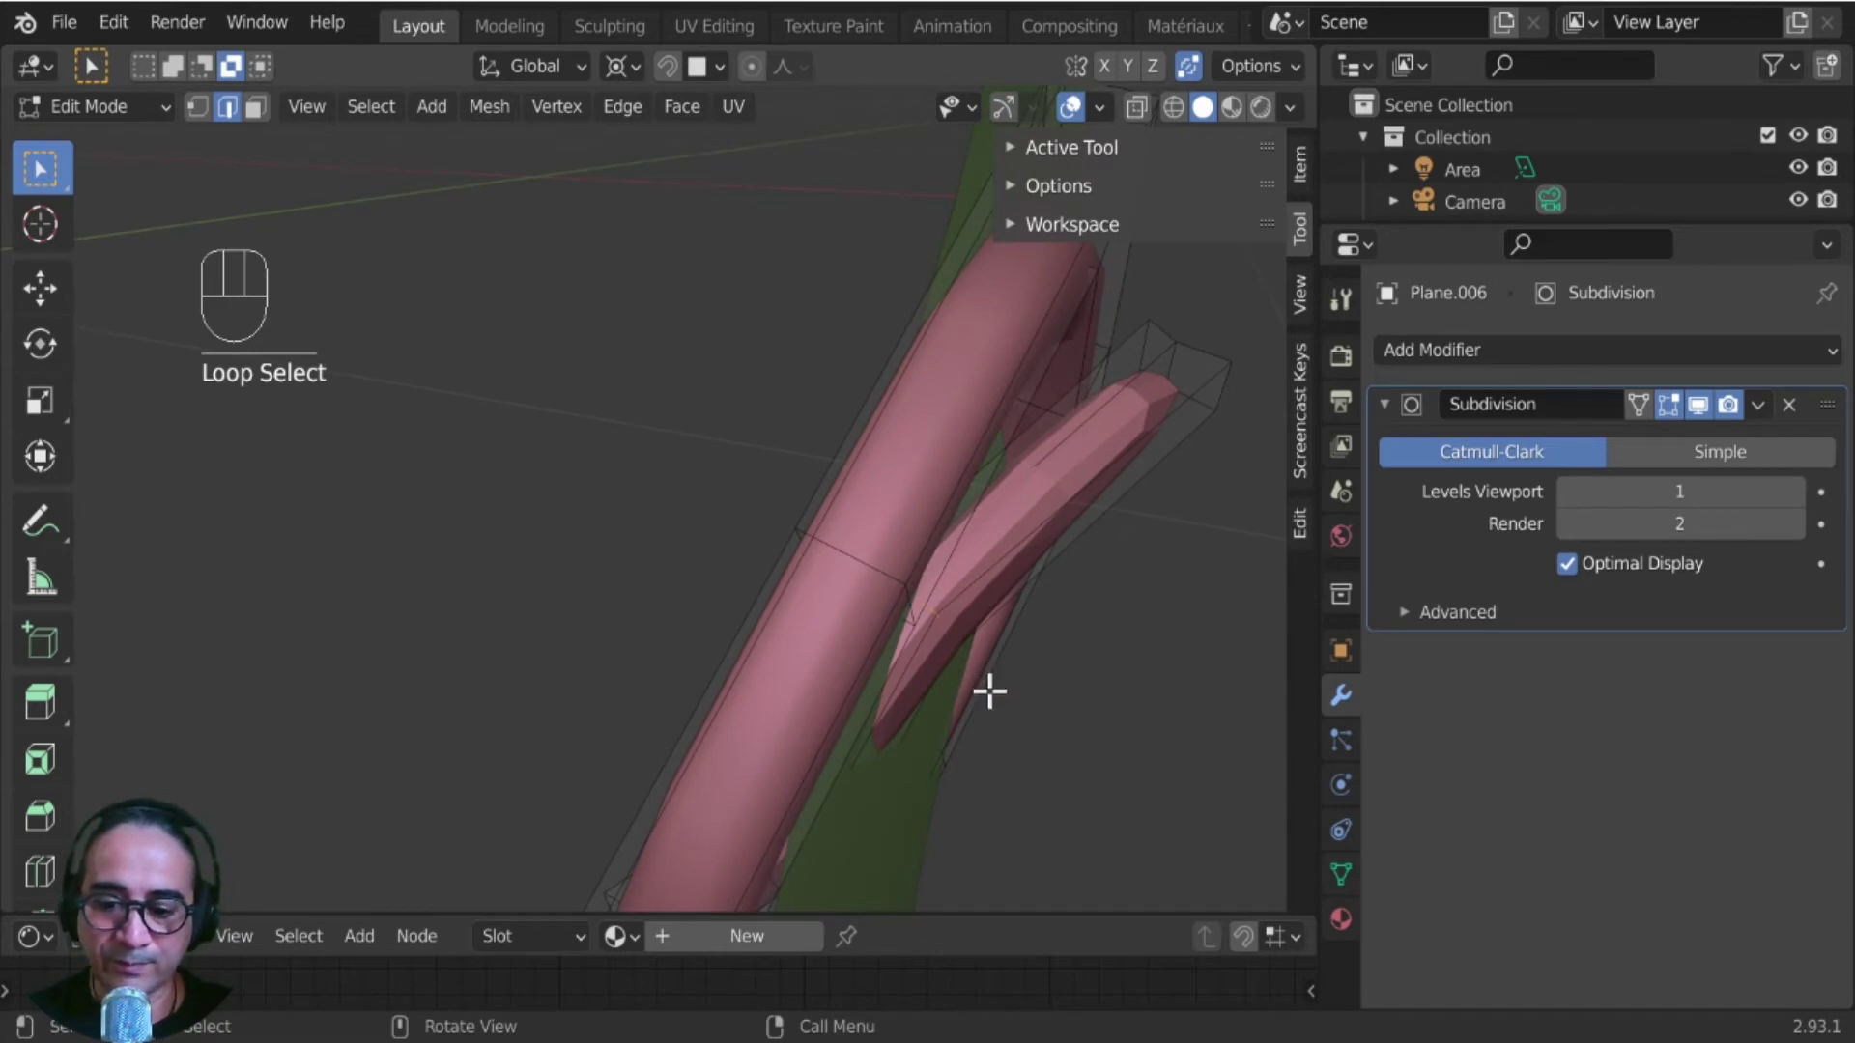
key("g")
left_click(886, 729)
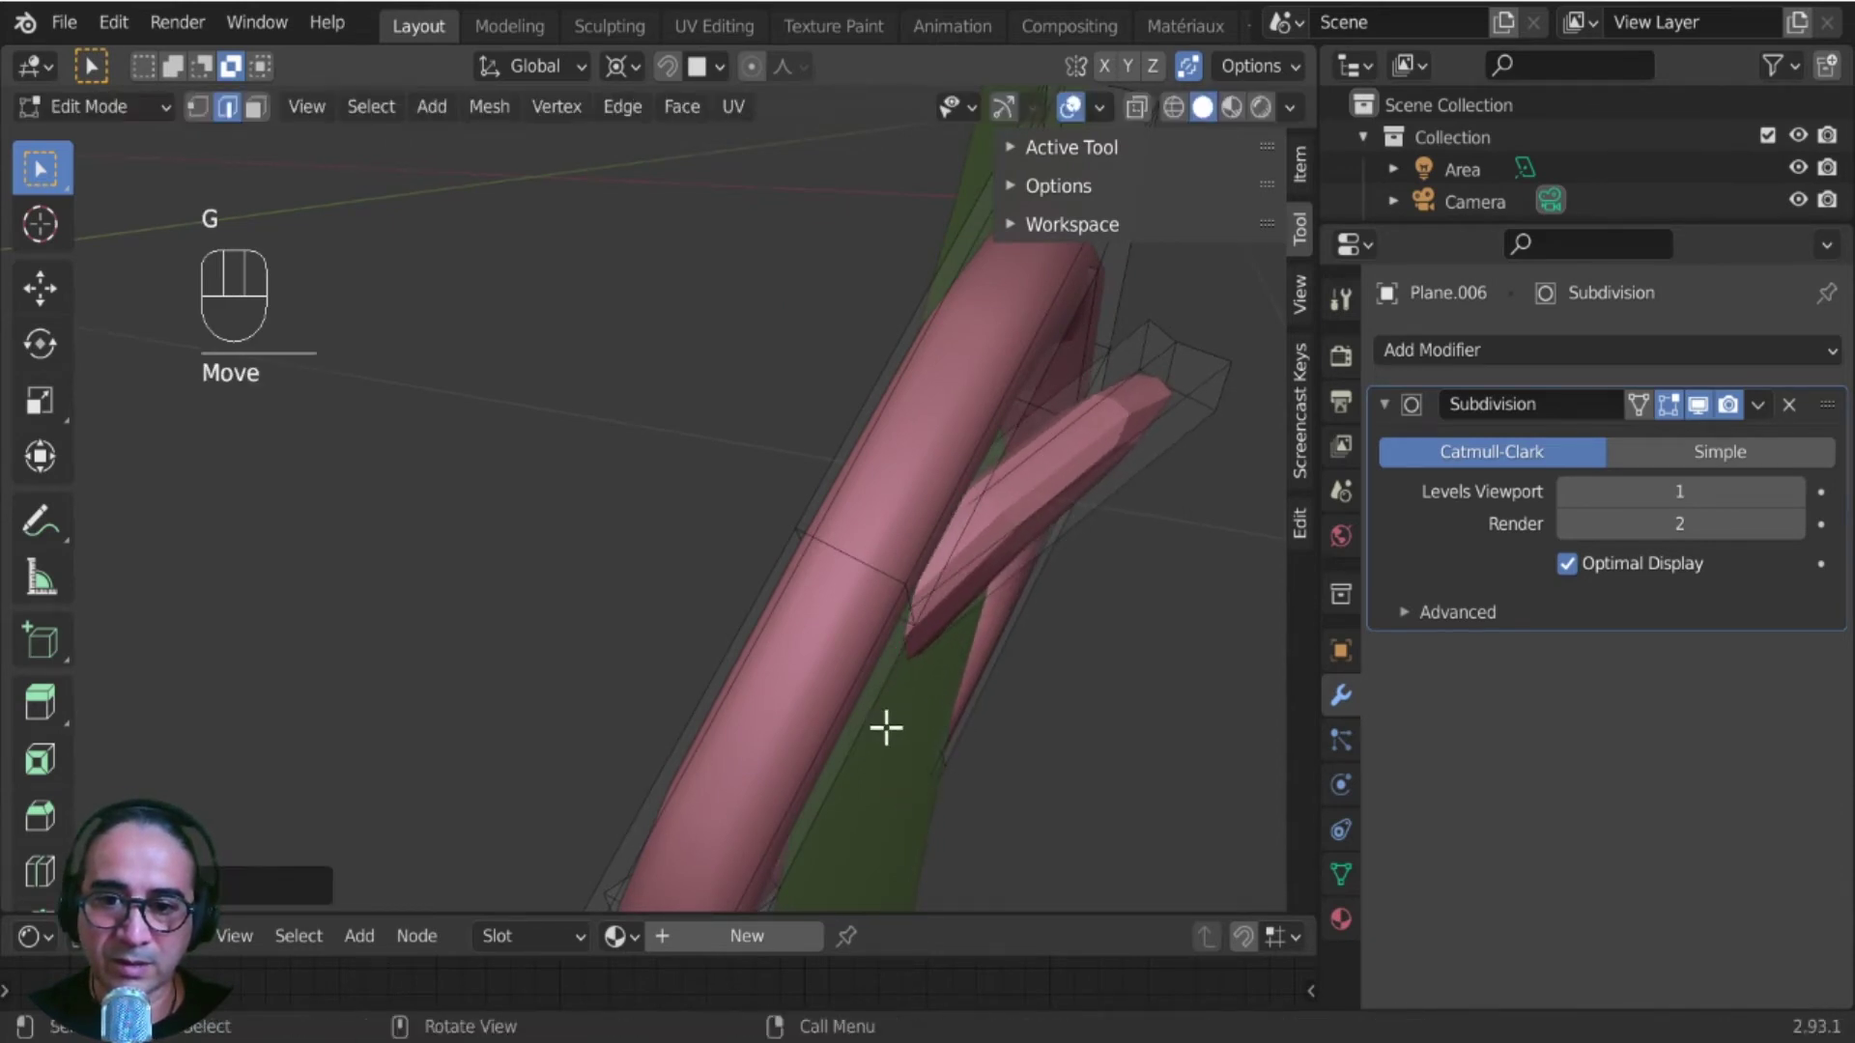
middle_click_drag(886, 728, 960, 733)
left_click(767, 783, "alt")
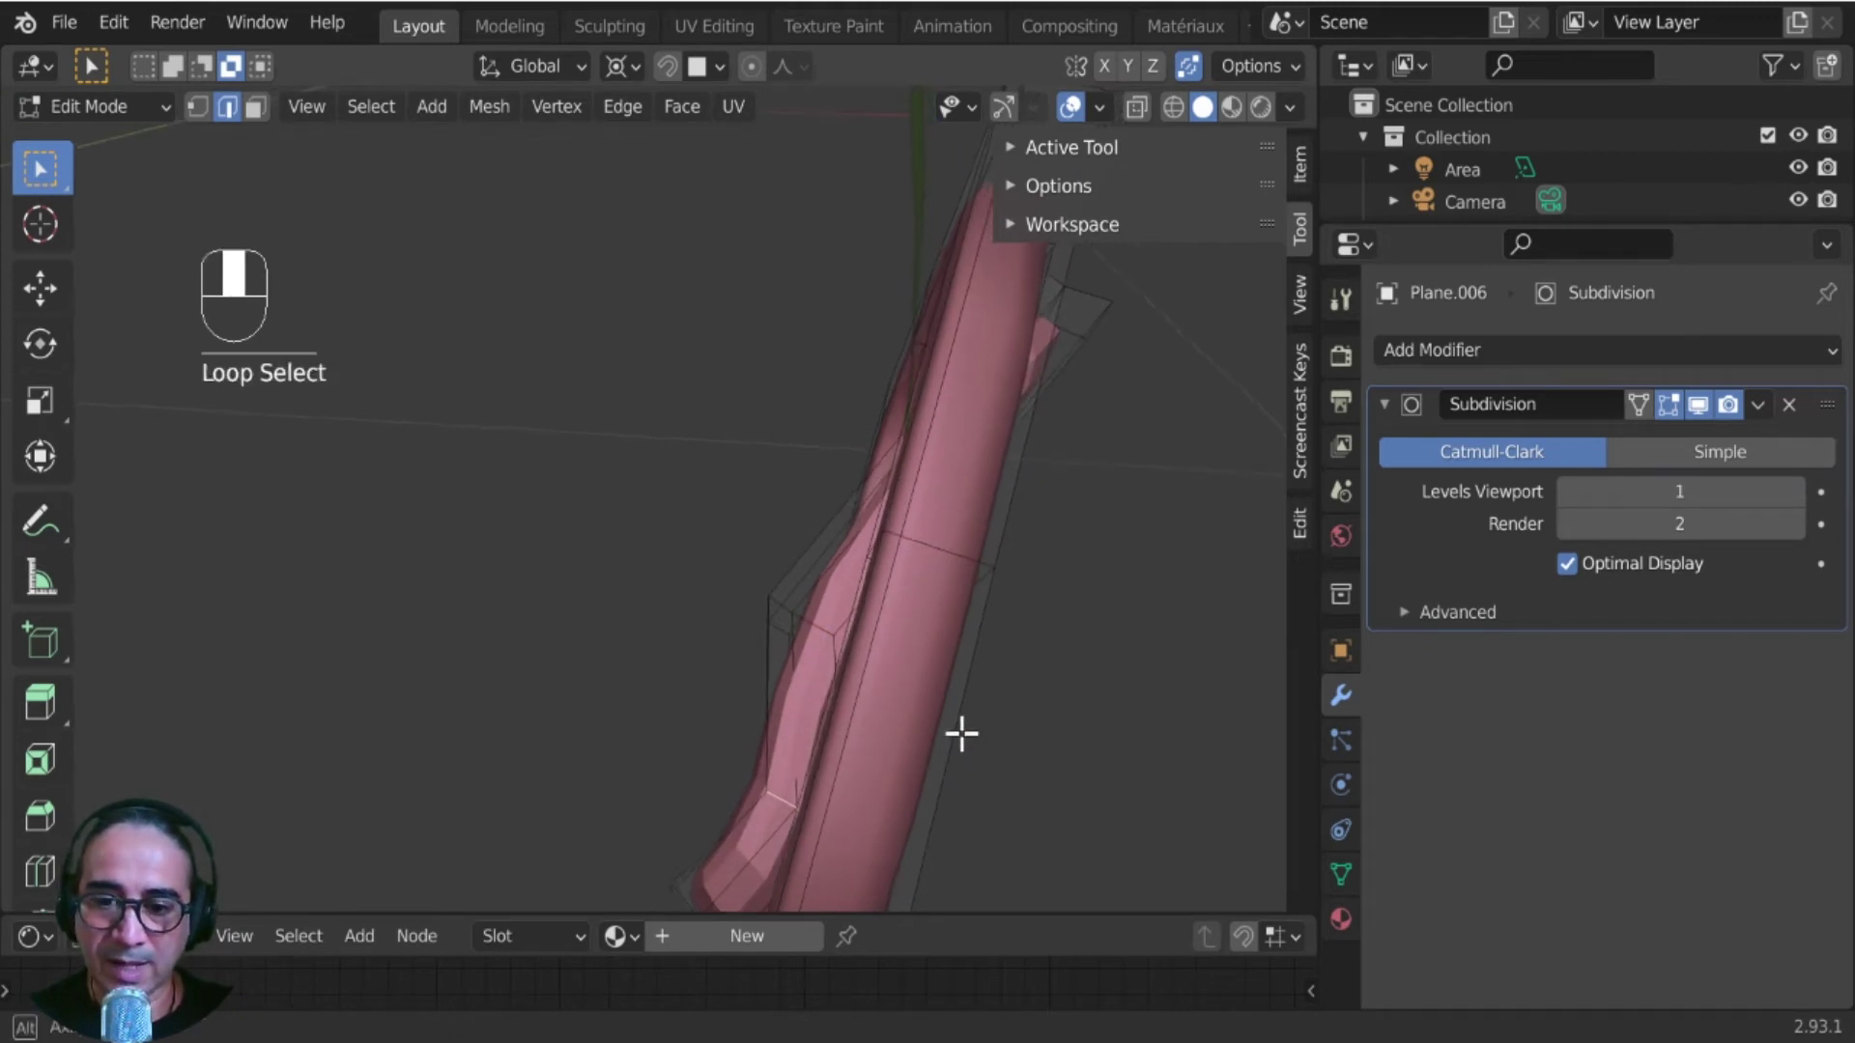
key("g")
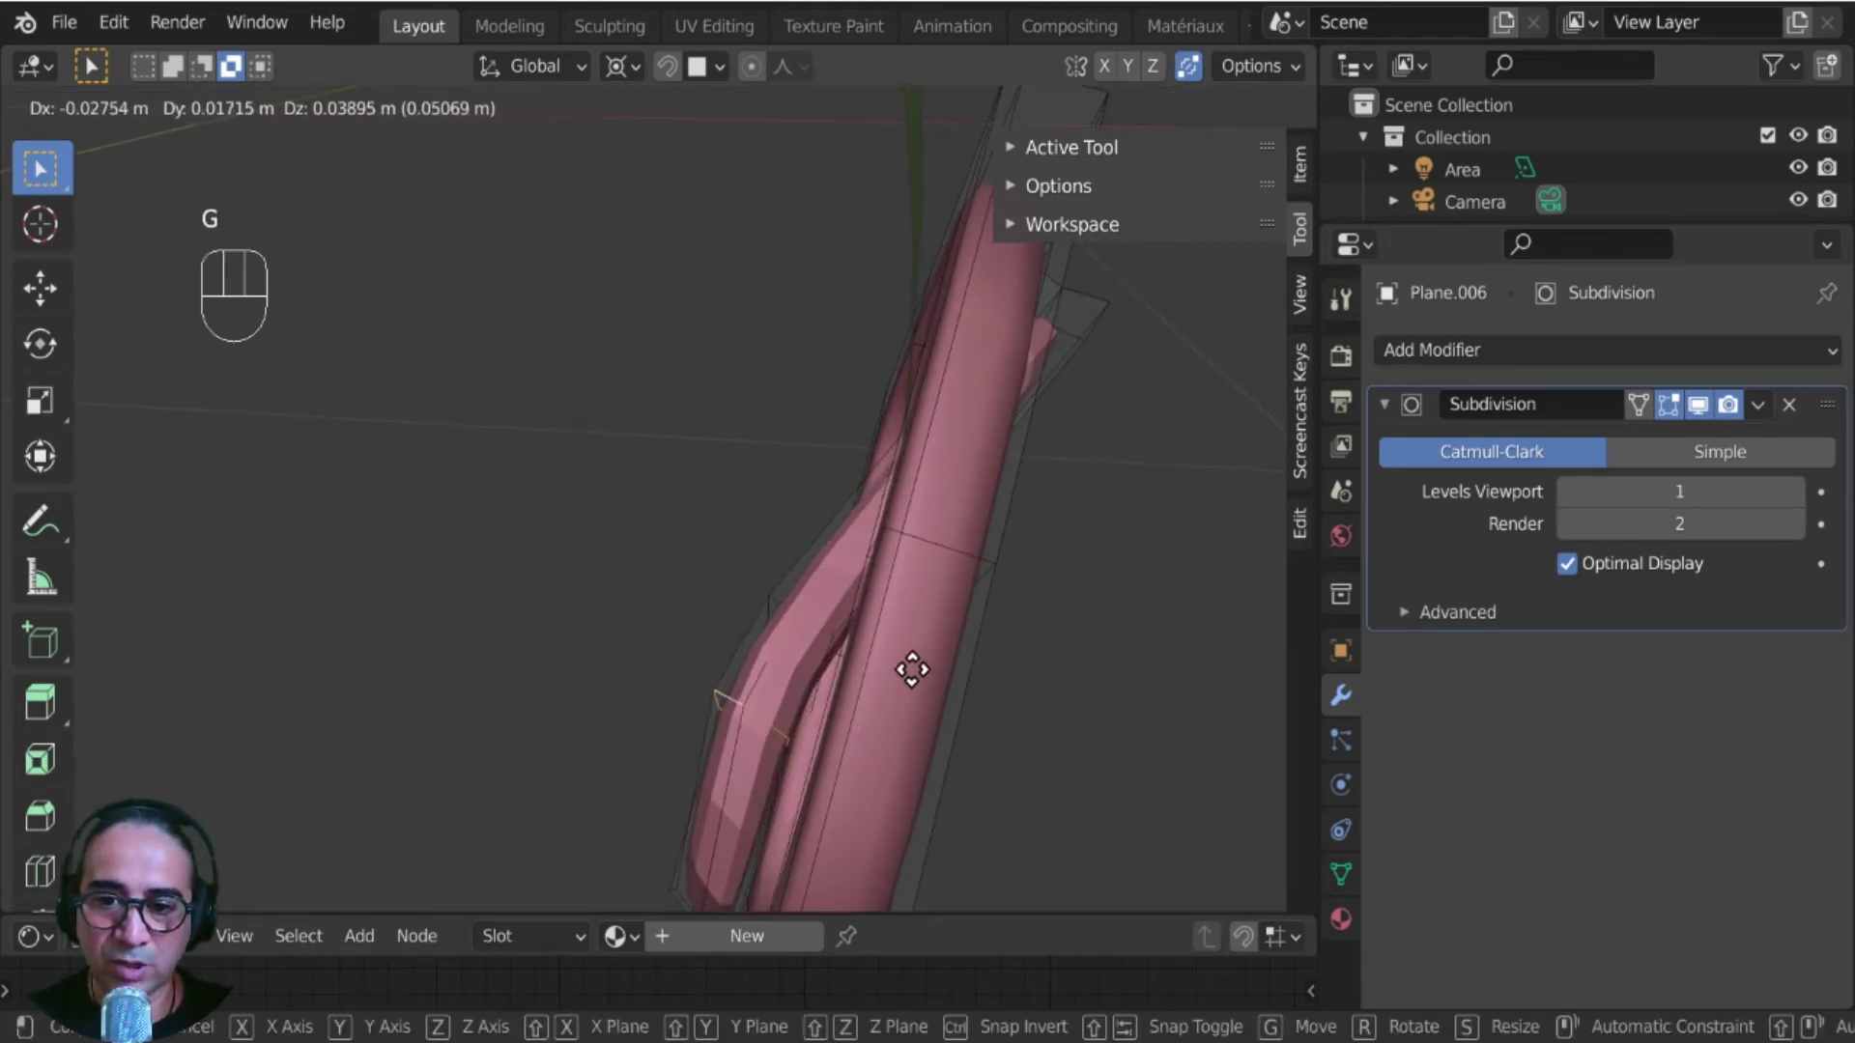
left_click(929, 646)
- Shift the adjacent prong edge loop across the frame, fine-tune it from the front, and return to Object Mode
left_click(807, 610, "alt")
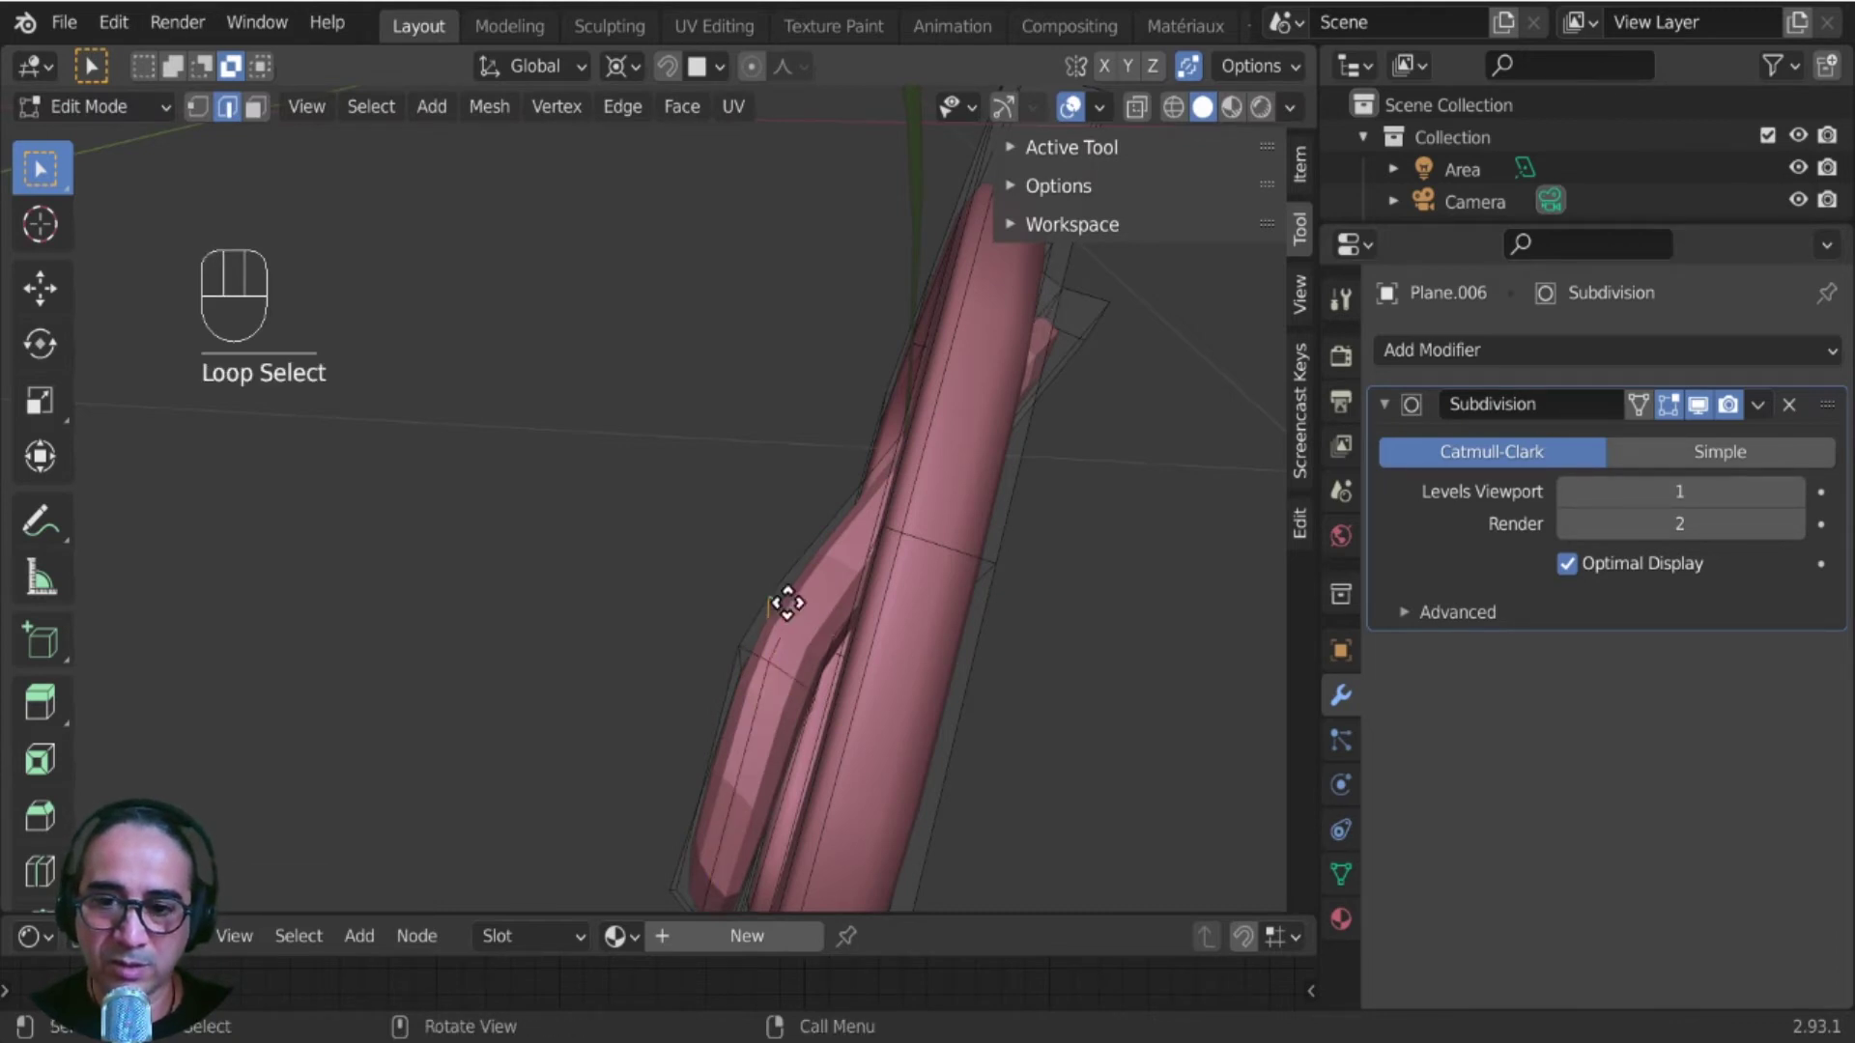
key("g")
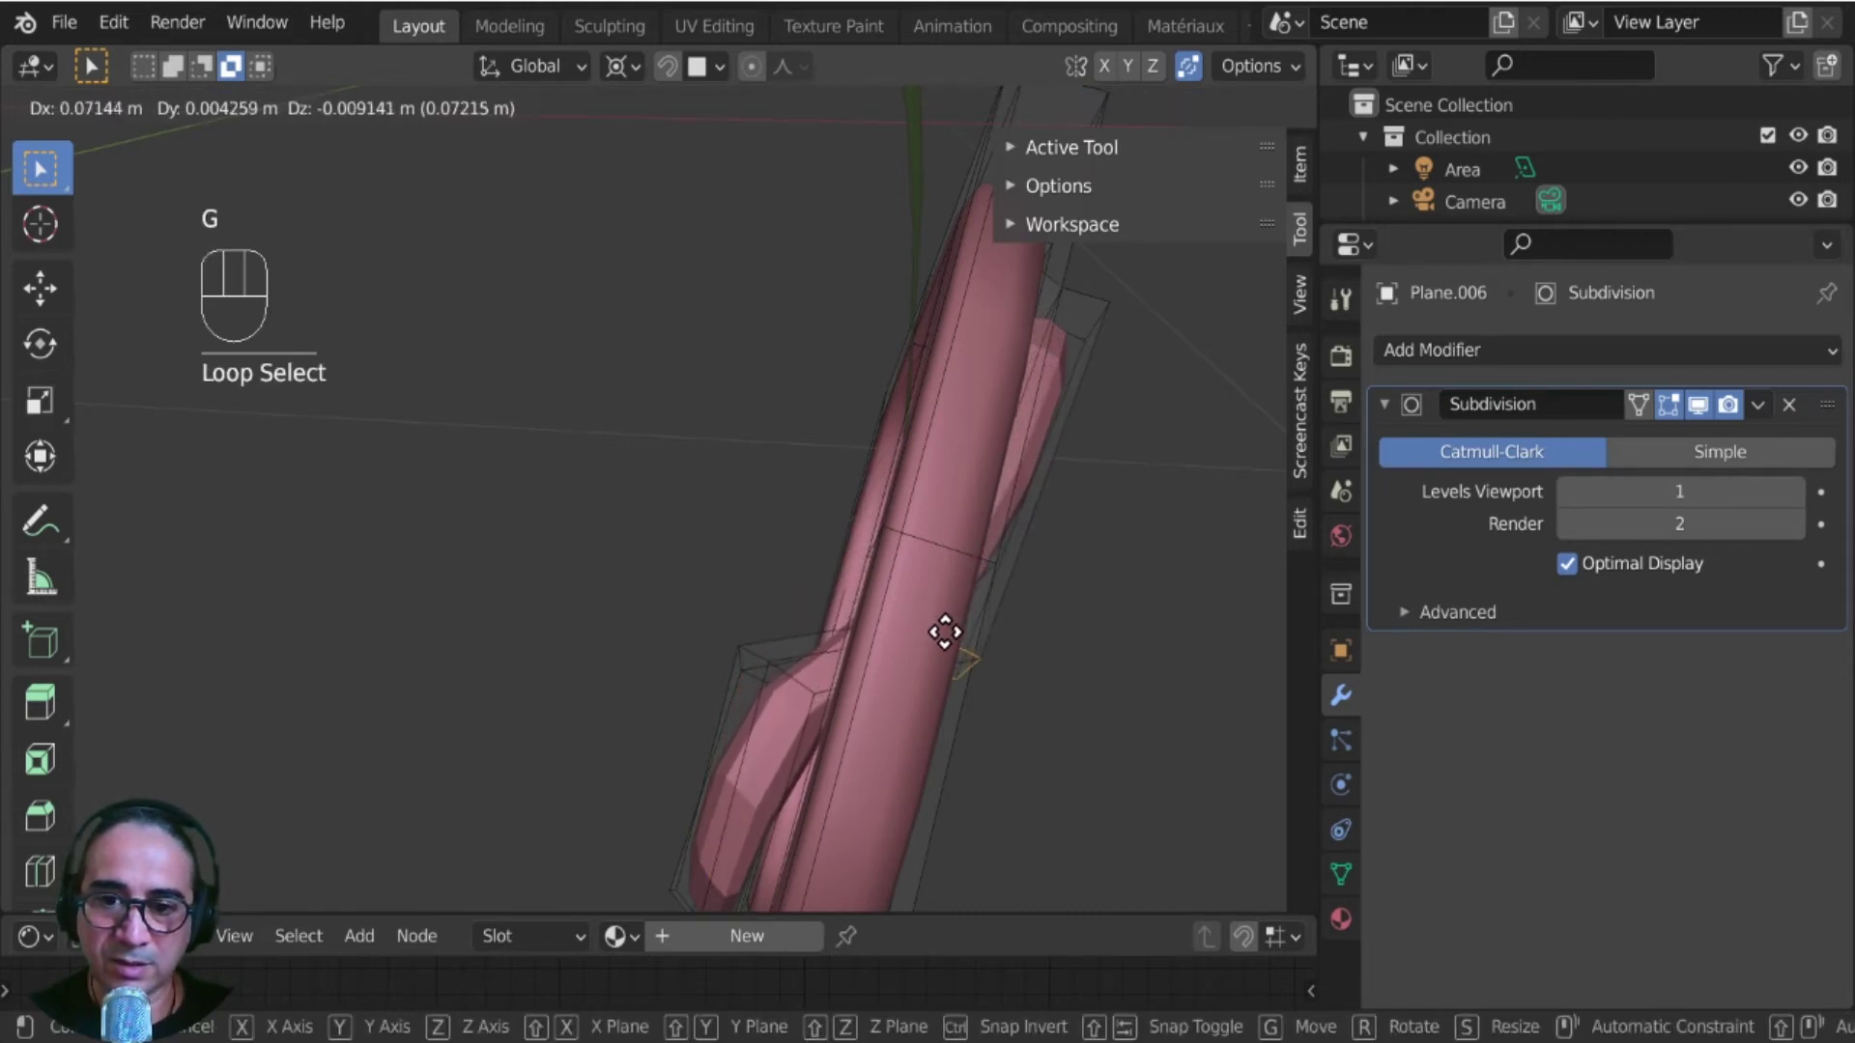
left_click(945, 631)
middle_click_drag(945, 632, 849, 675)
key("g")
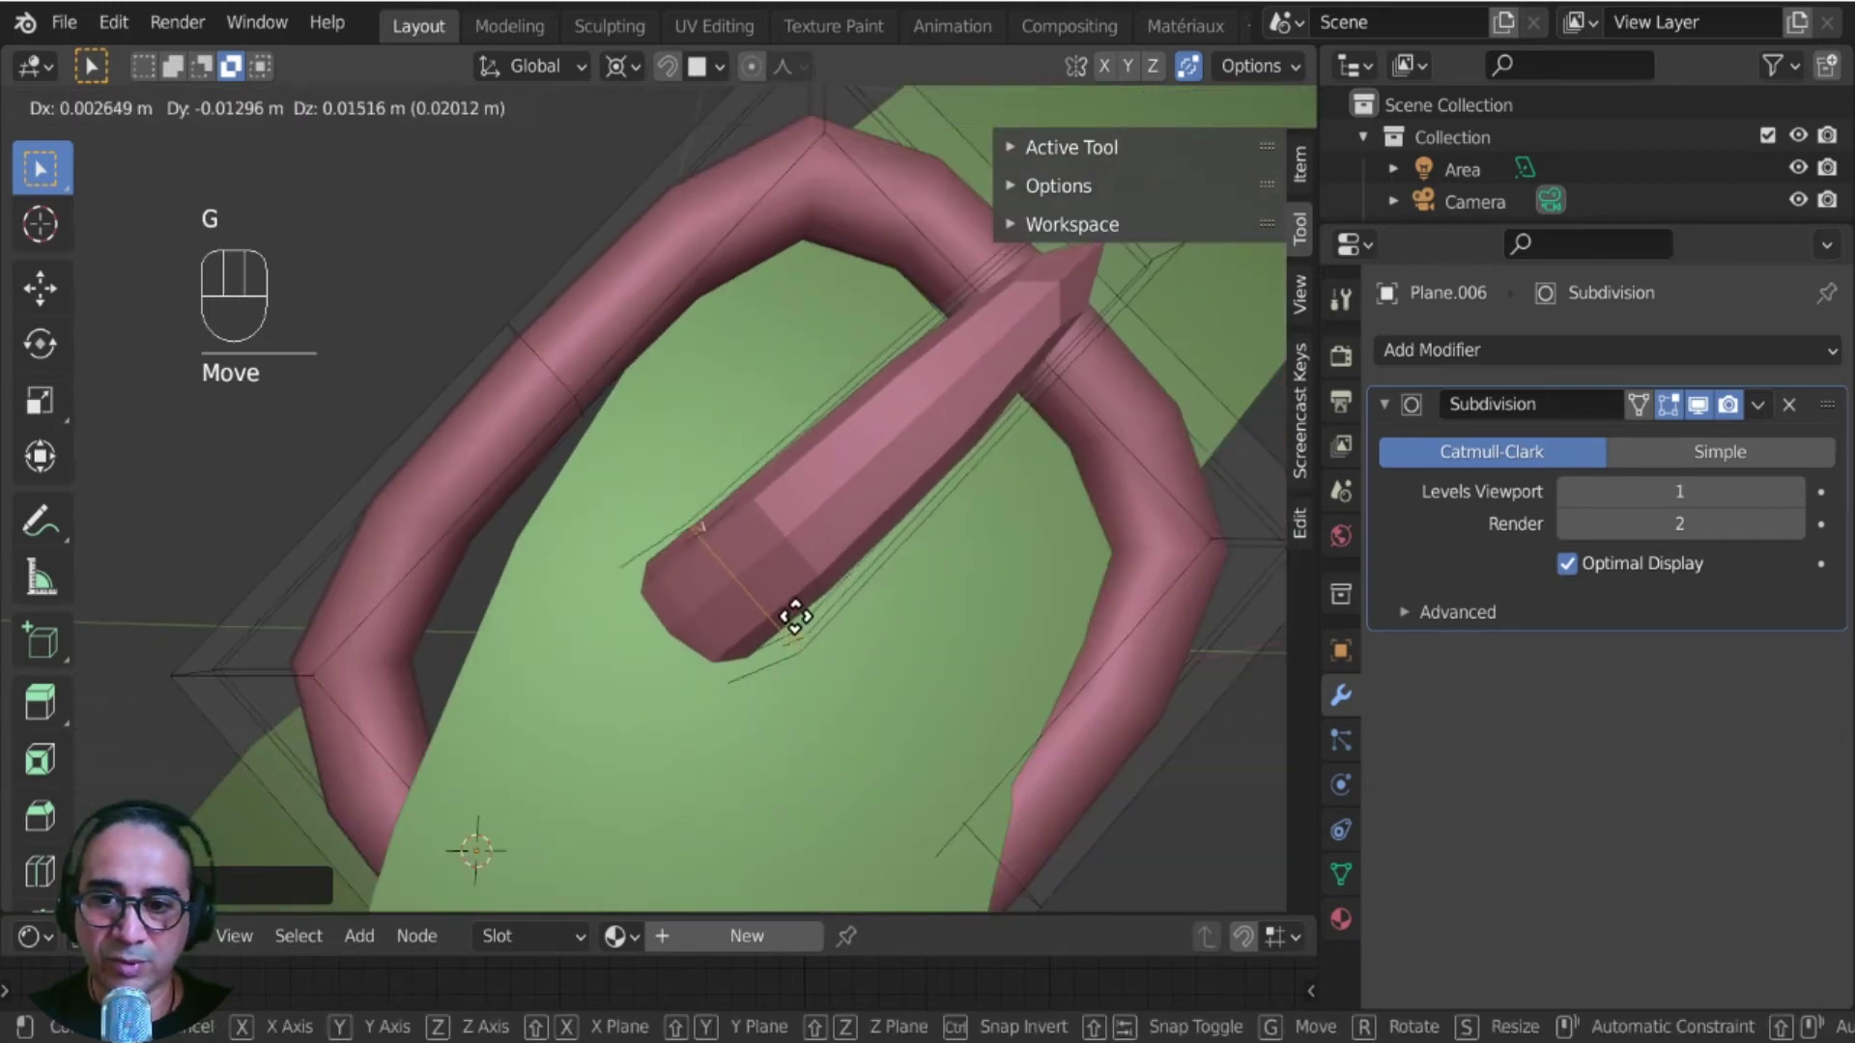
left_click(683, 650)
middle_click_drag(683, 650, 763, 674)
key("Tab")
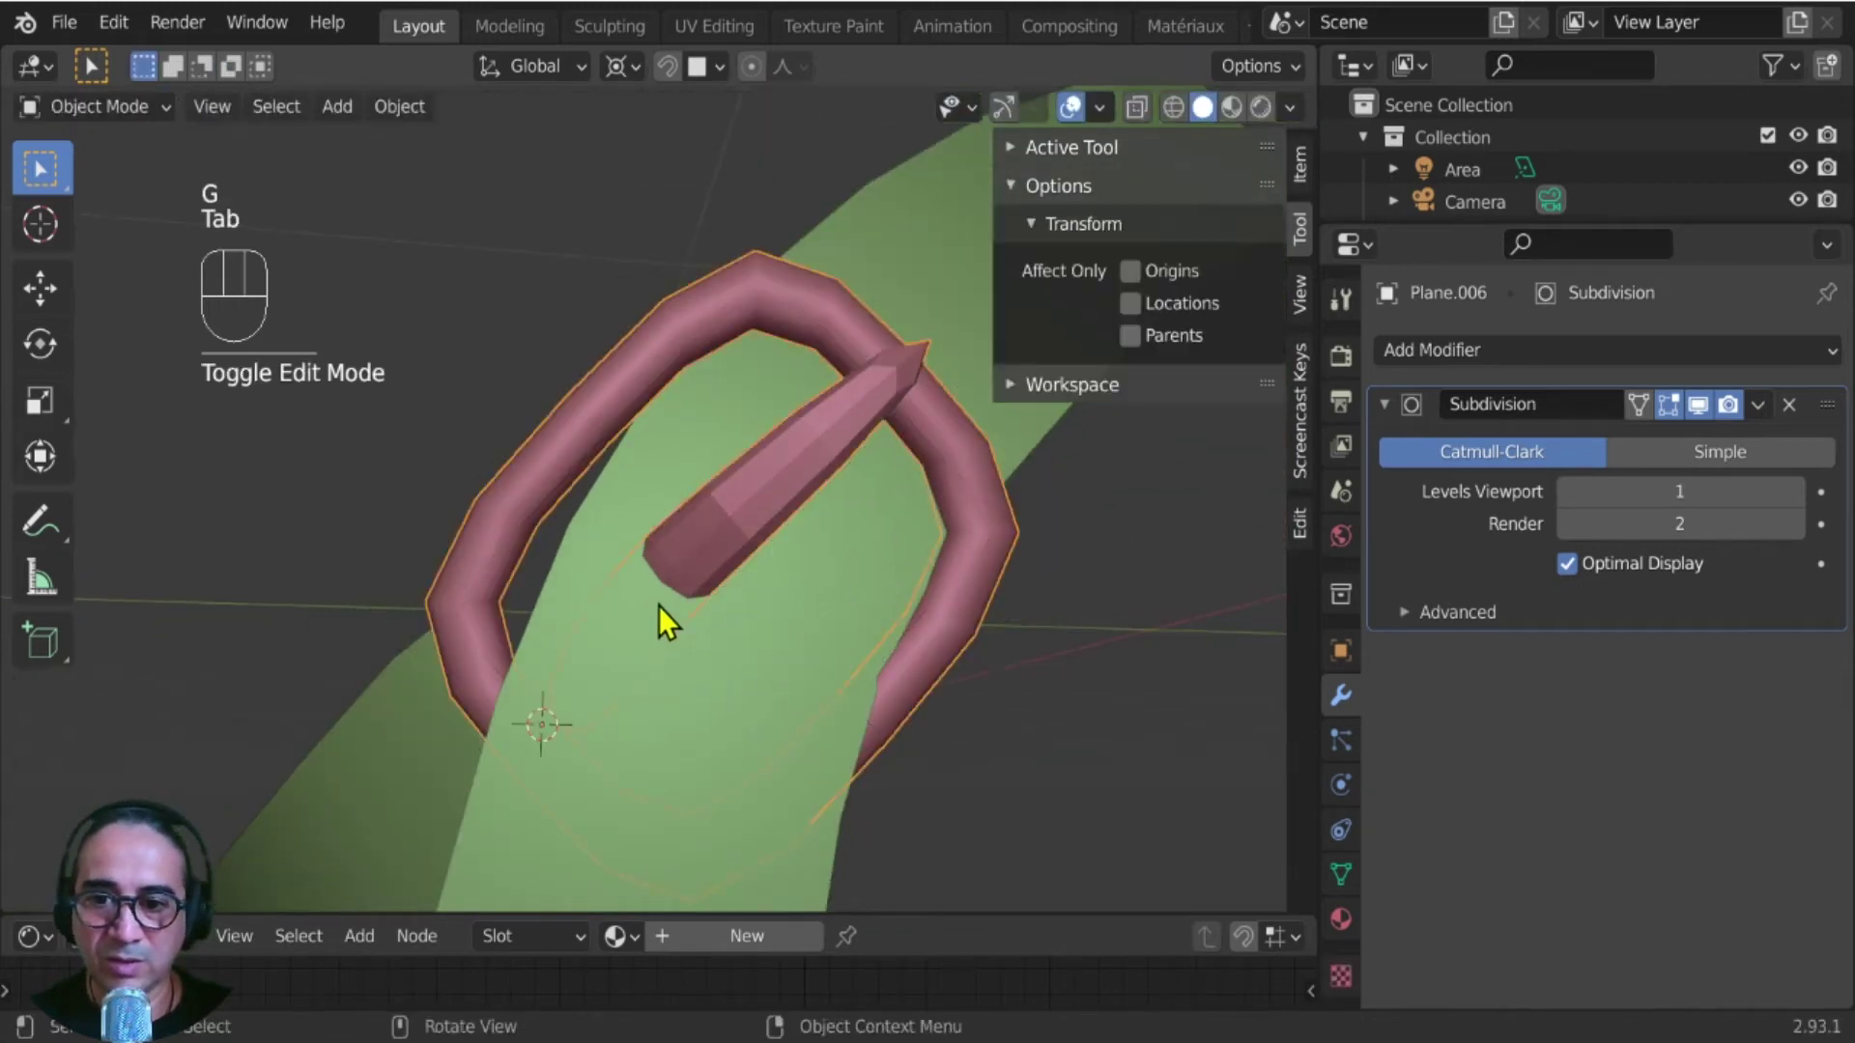
- Re-enter Edit Mode on the buckle and add a loop cut across the prong, slid close to its tip
left_click(844, 427)
left_click(906, 723, "shift")
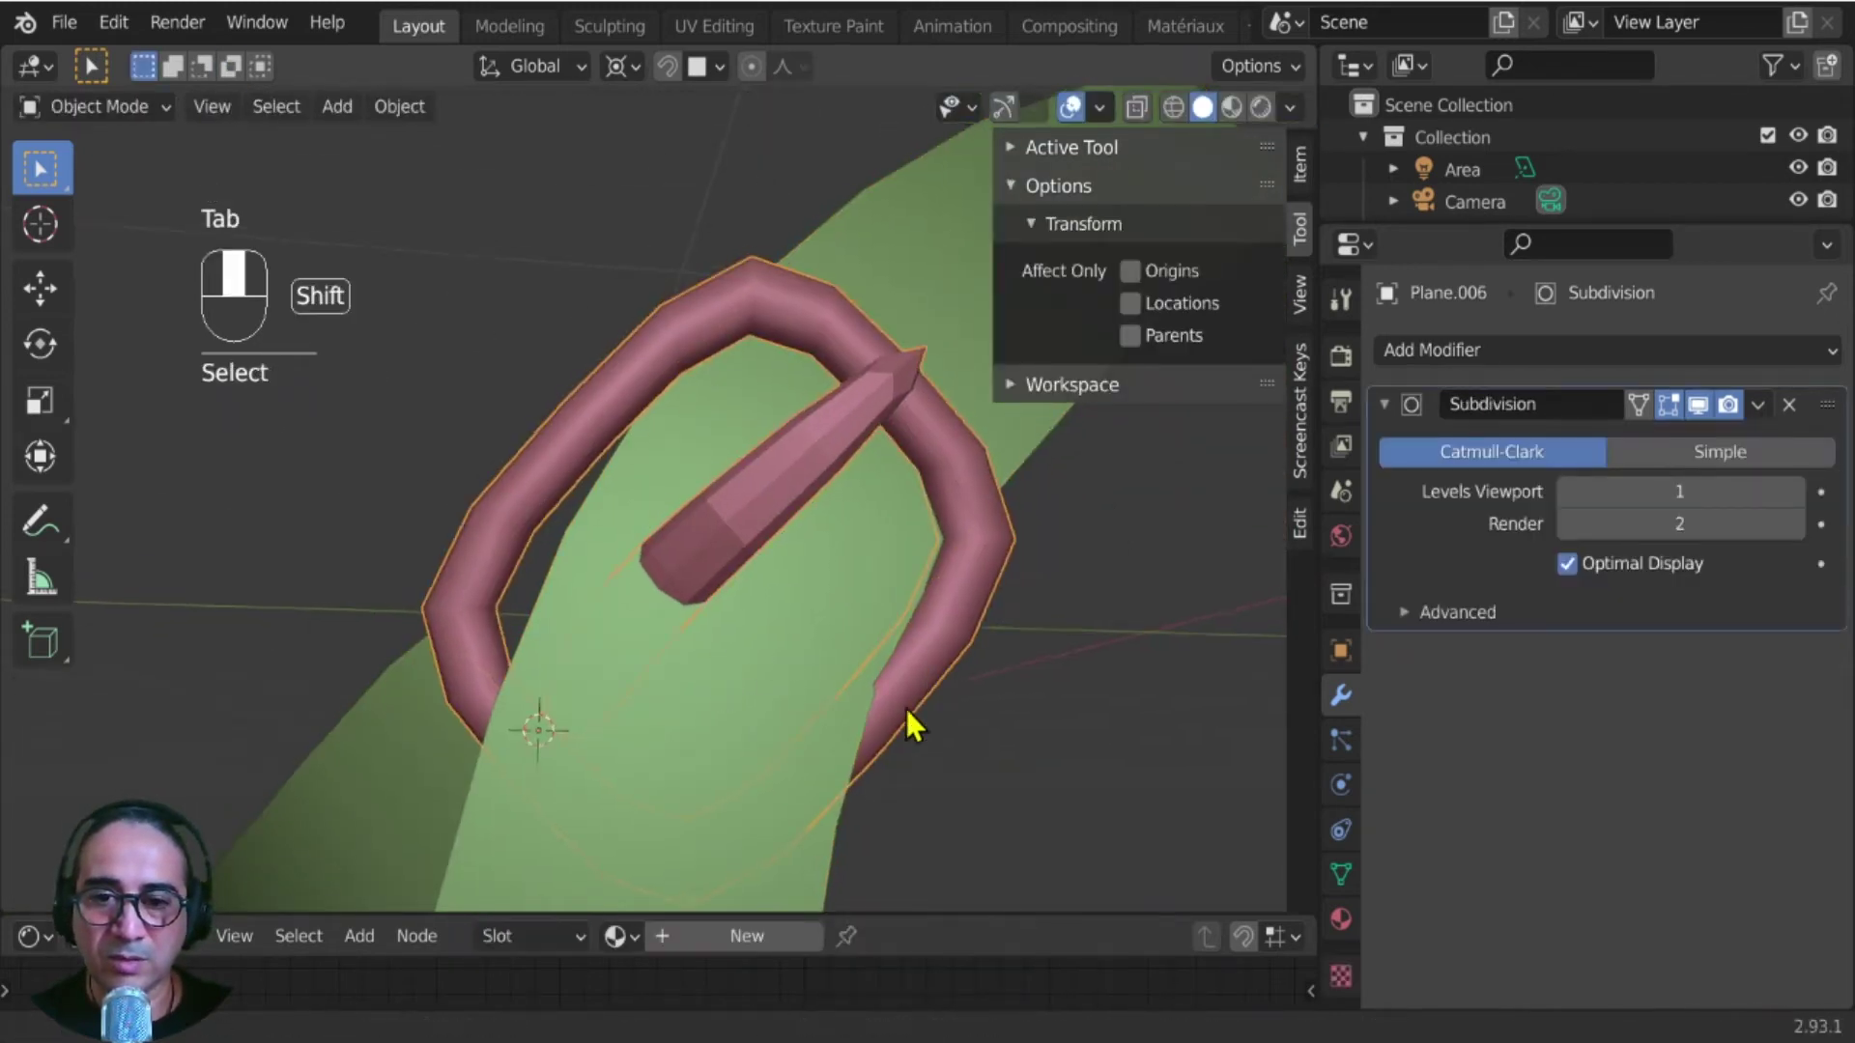
scroll(889, 744, "up", 3)
key("Tab")
key("ctrl+r")
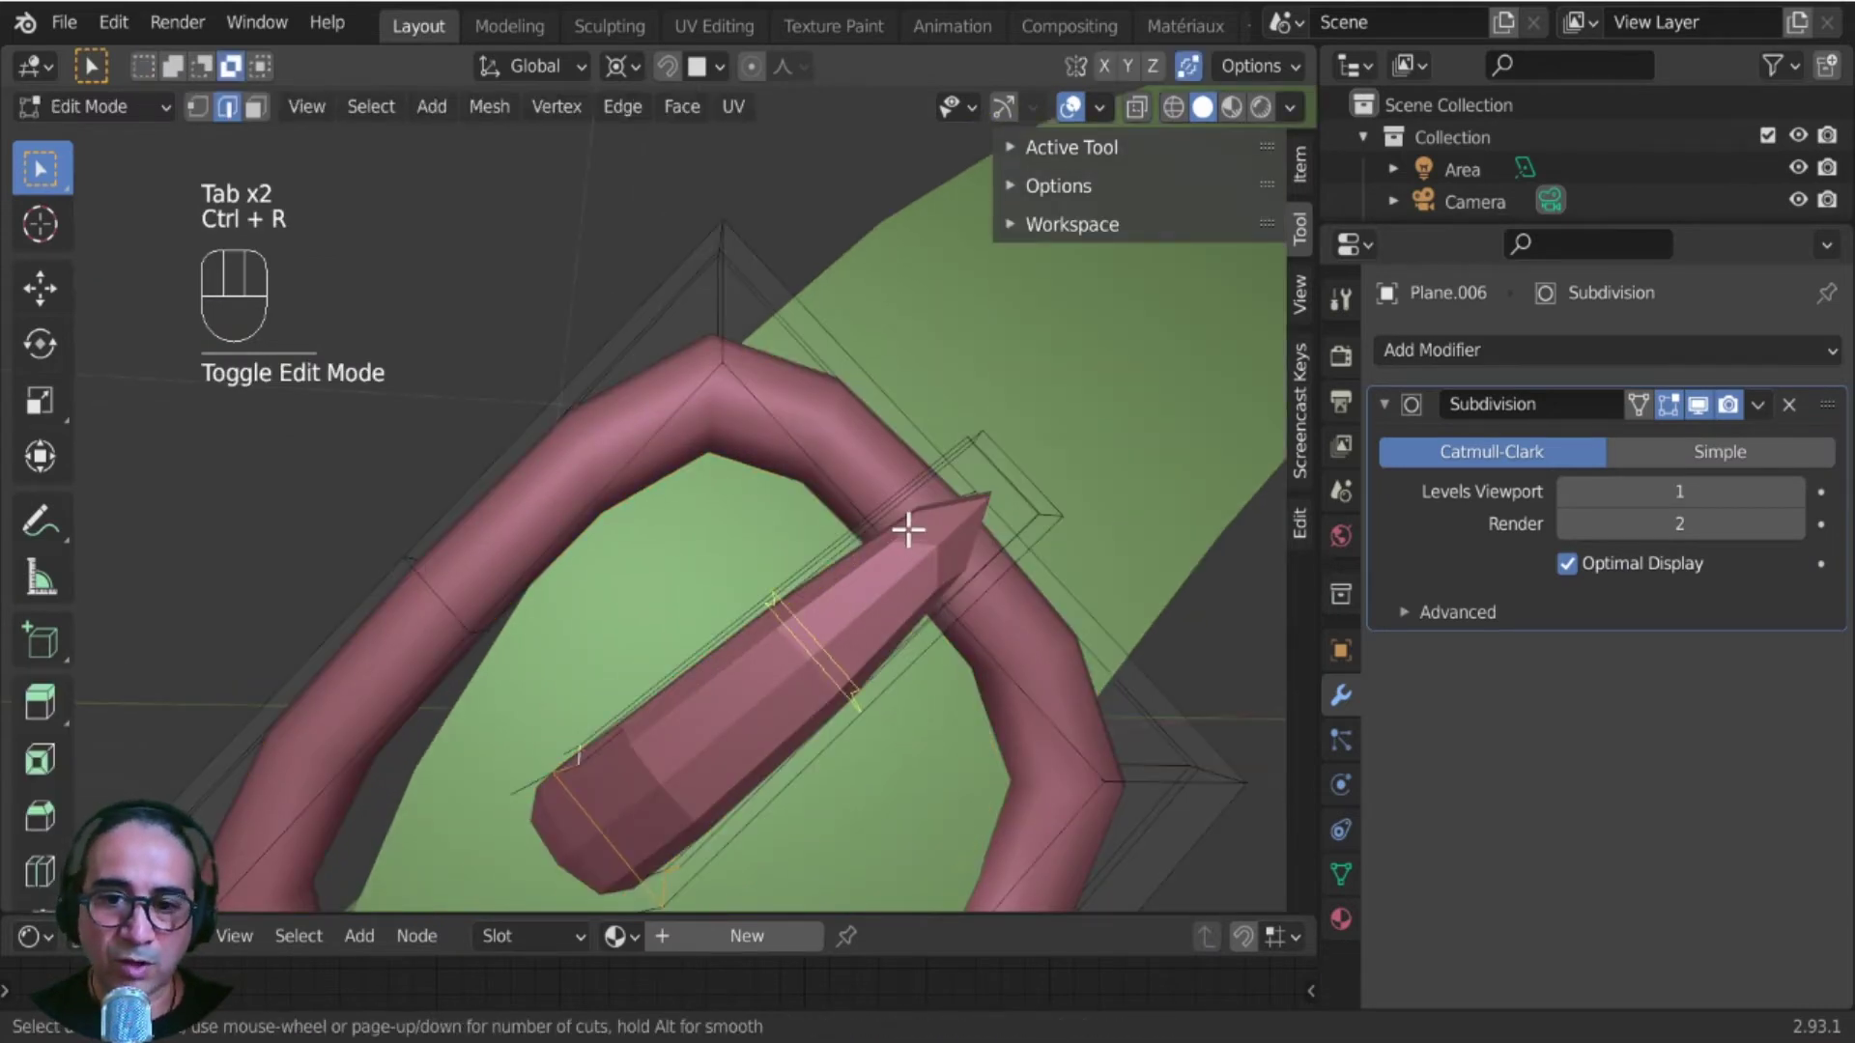
left_click(908, 538)
left_click(974, 575)
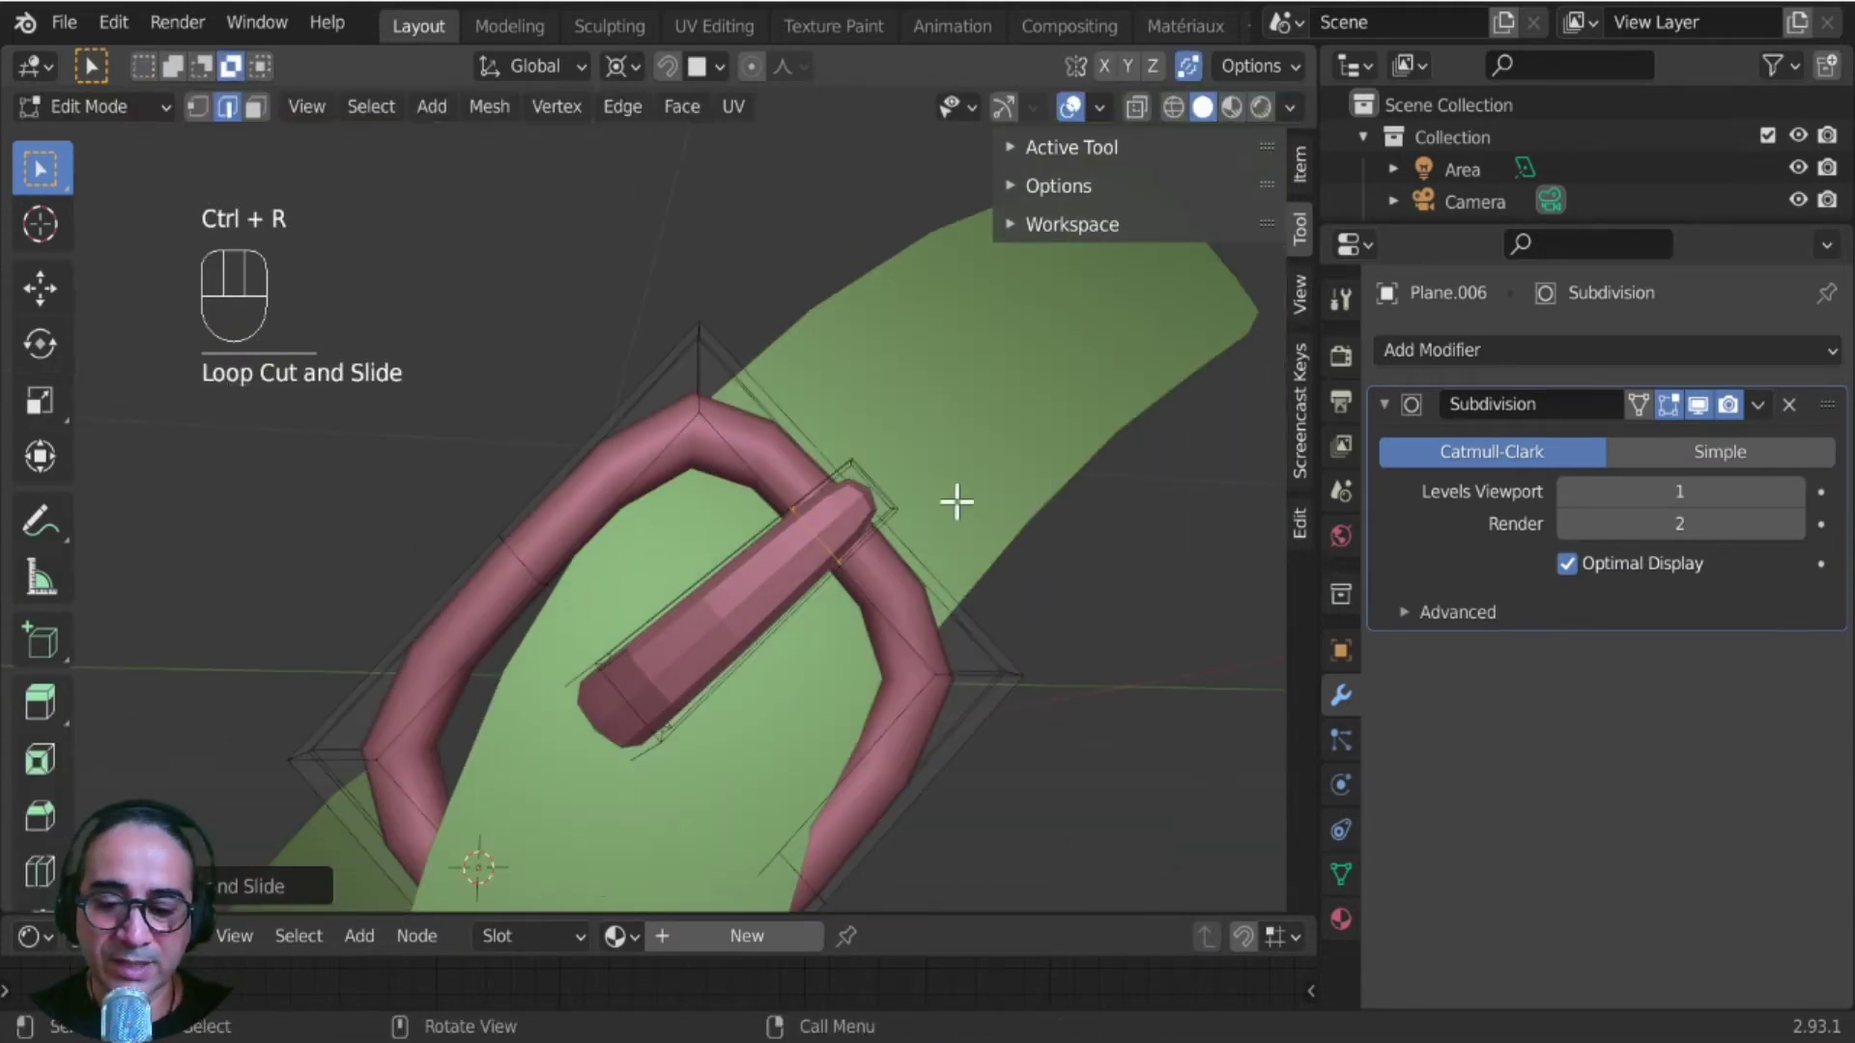
- Move the new edge loop back along the prong and continue adjusting its position
key("g")
left_click(932, 523)
key("g")
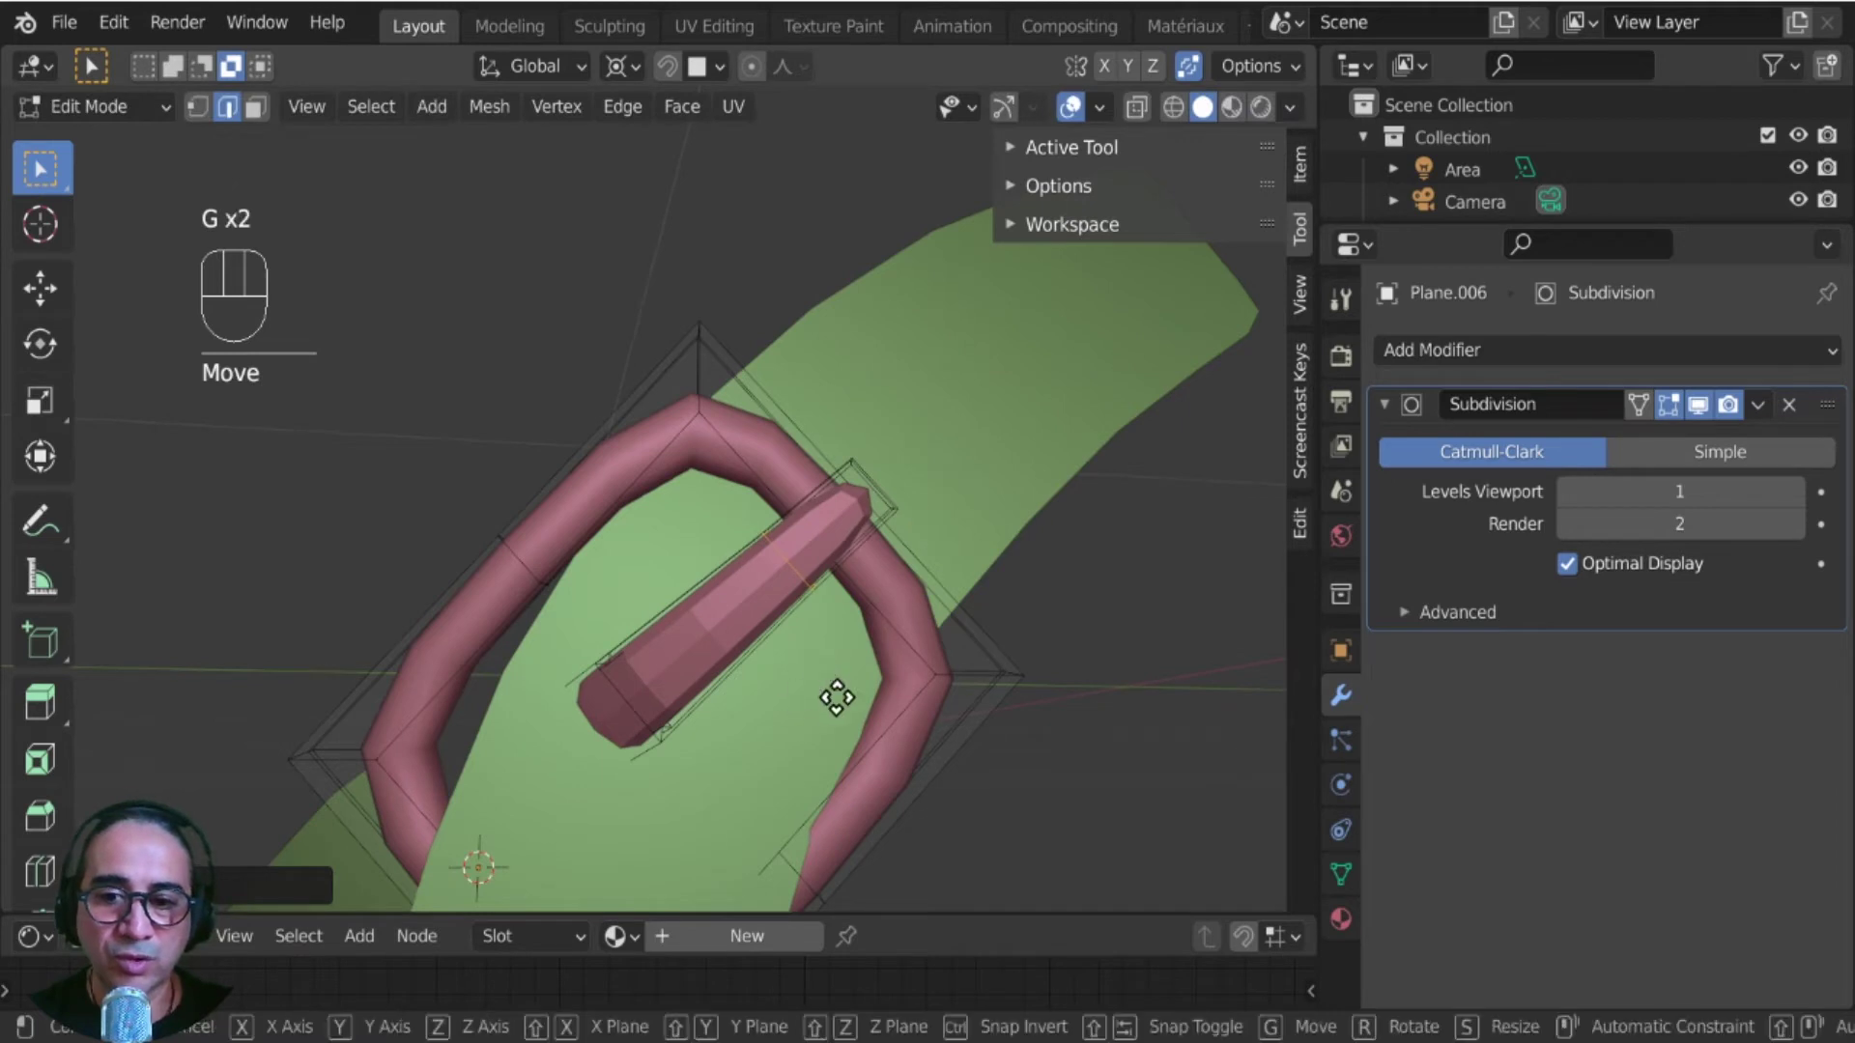
- Adjust the position of the edge loop around the middle of the buckle prong and return to Object Mode
left_click(806, 675)
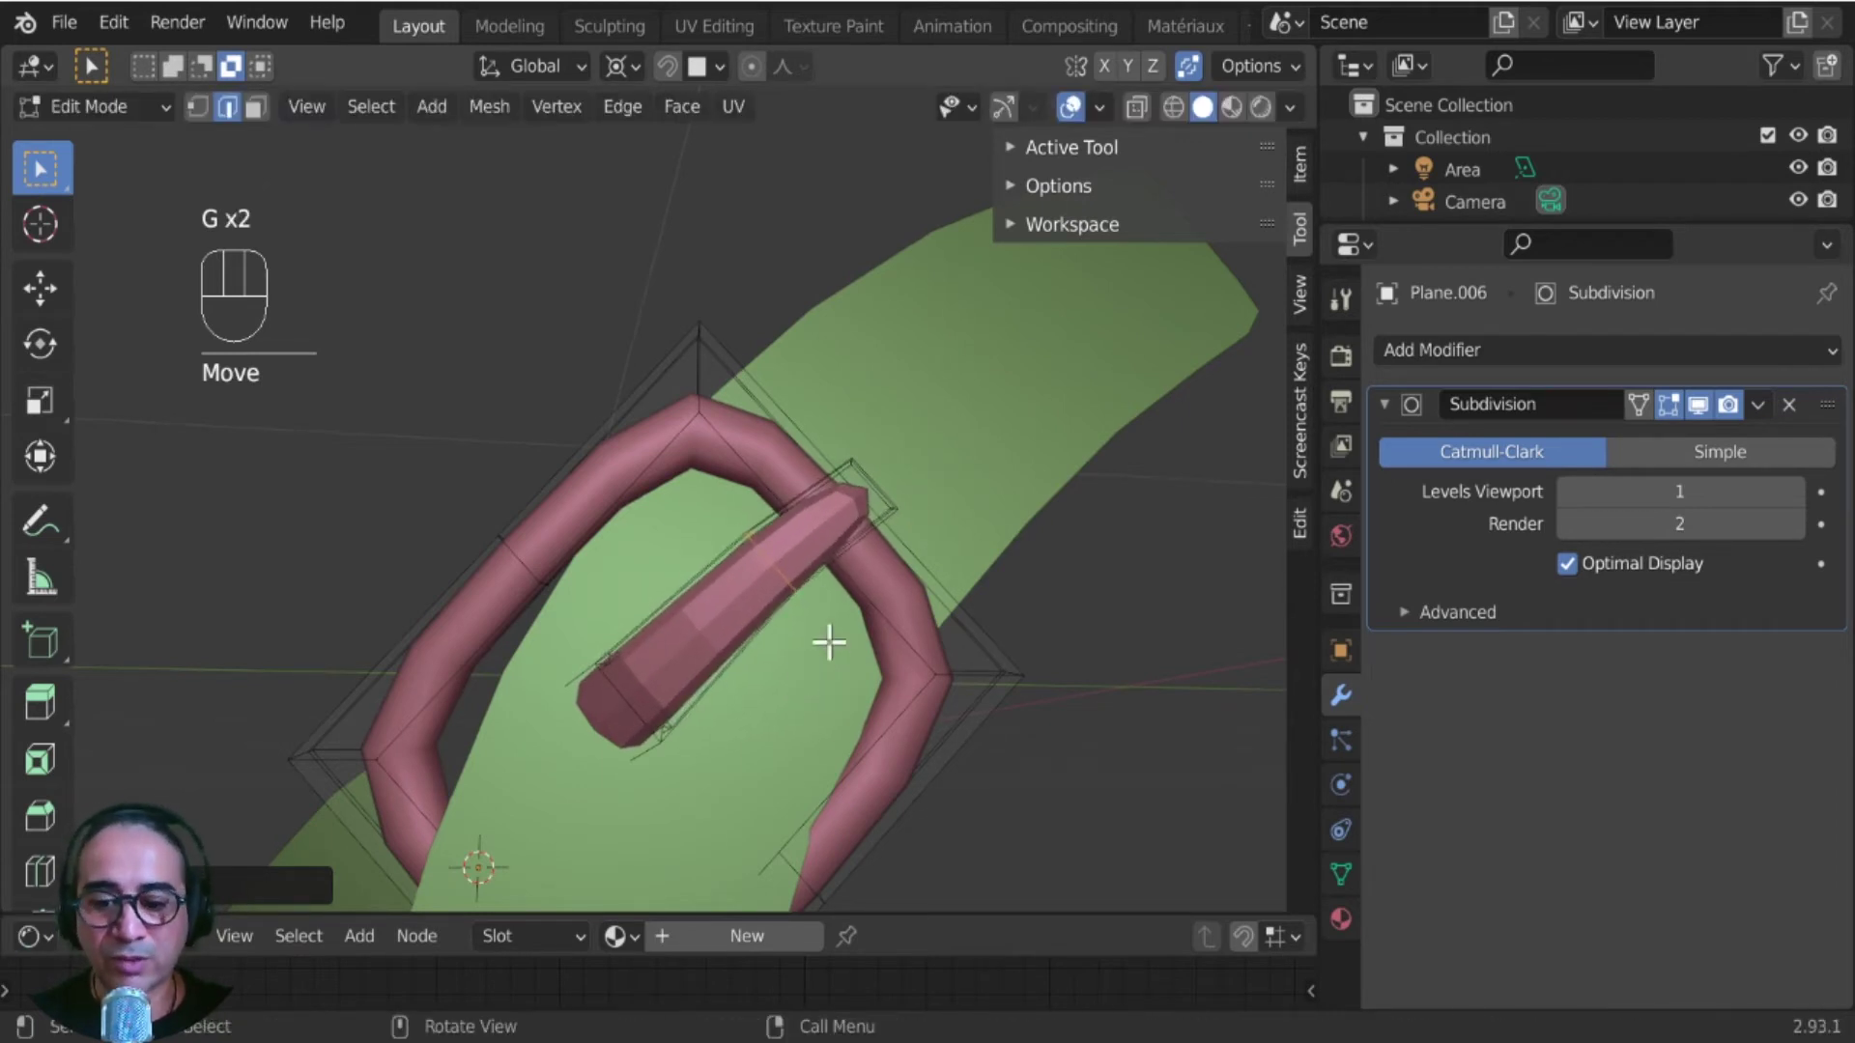
key("g")
left_click(845, 648)
scroll(844, 653, "down", 2)
key("Tab")
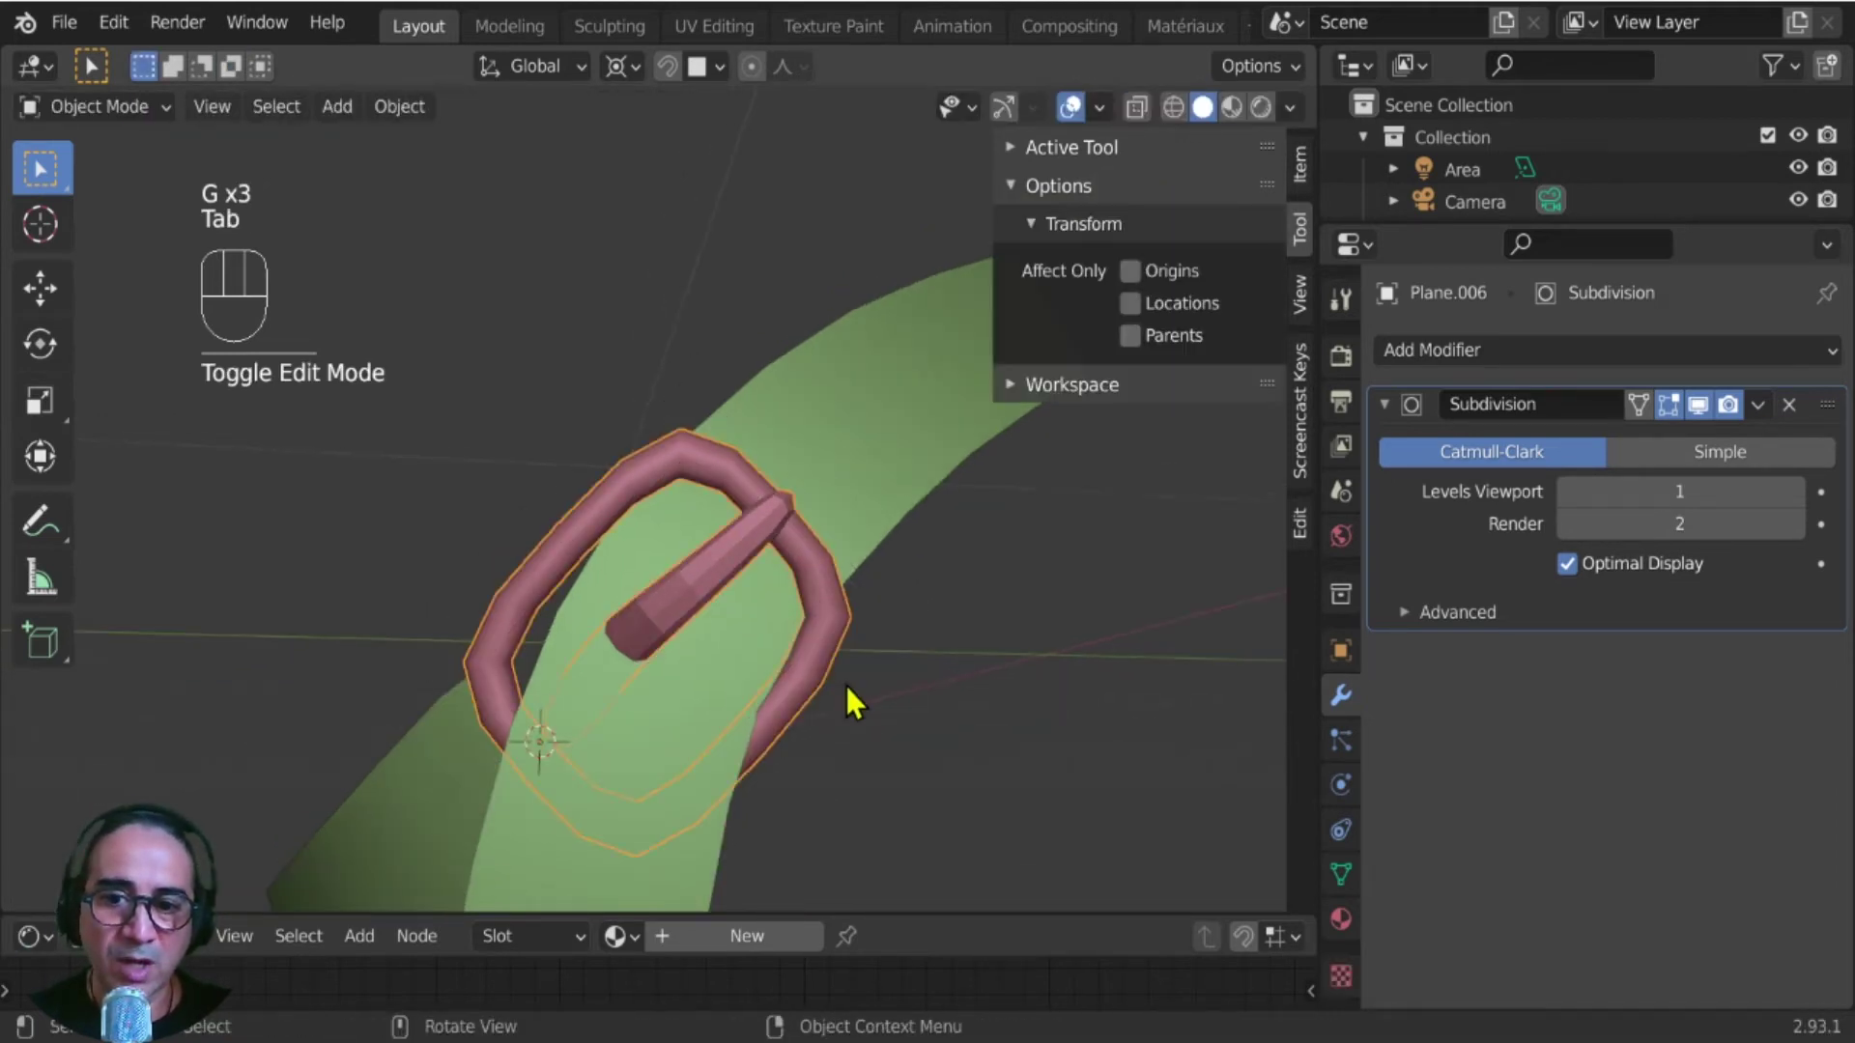
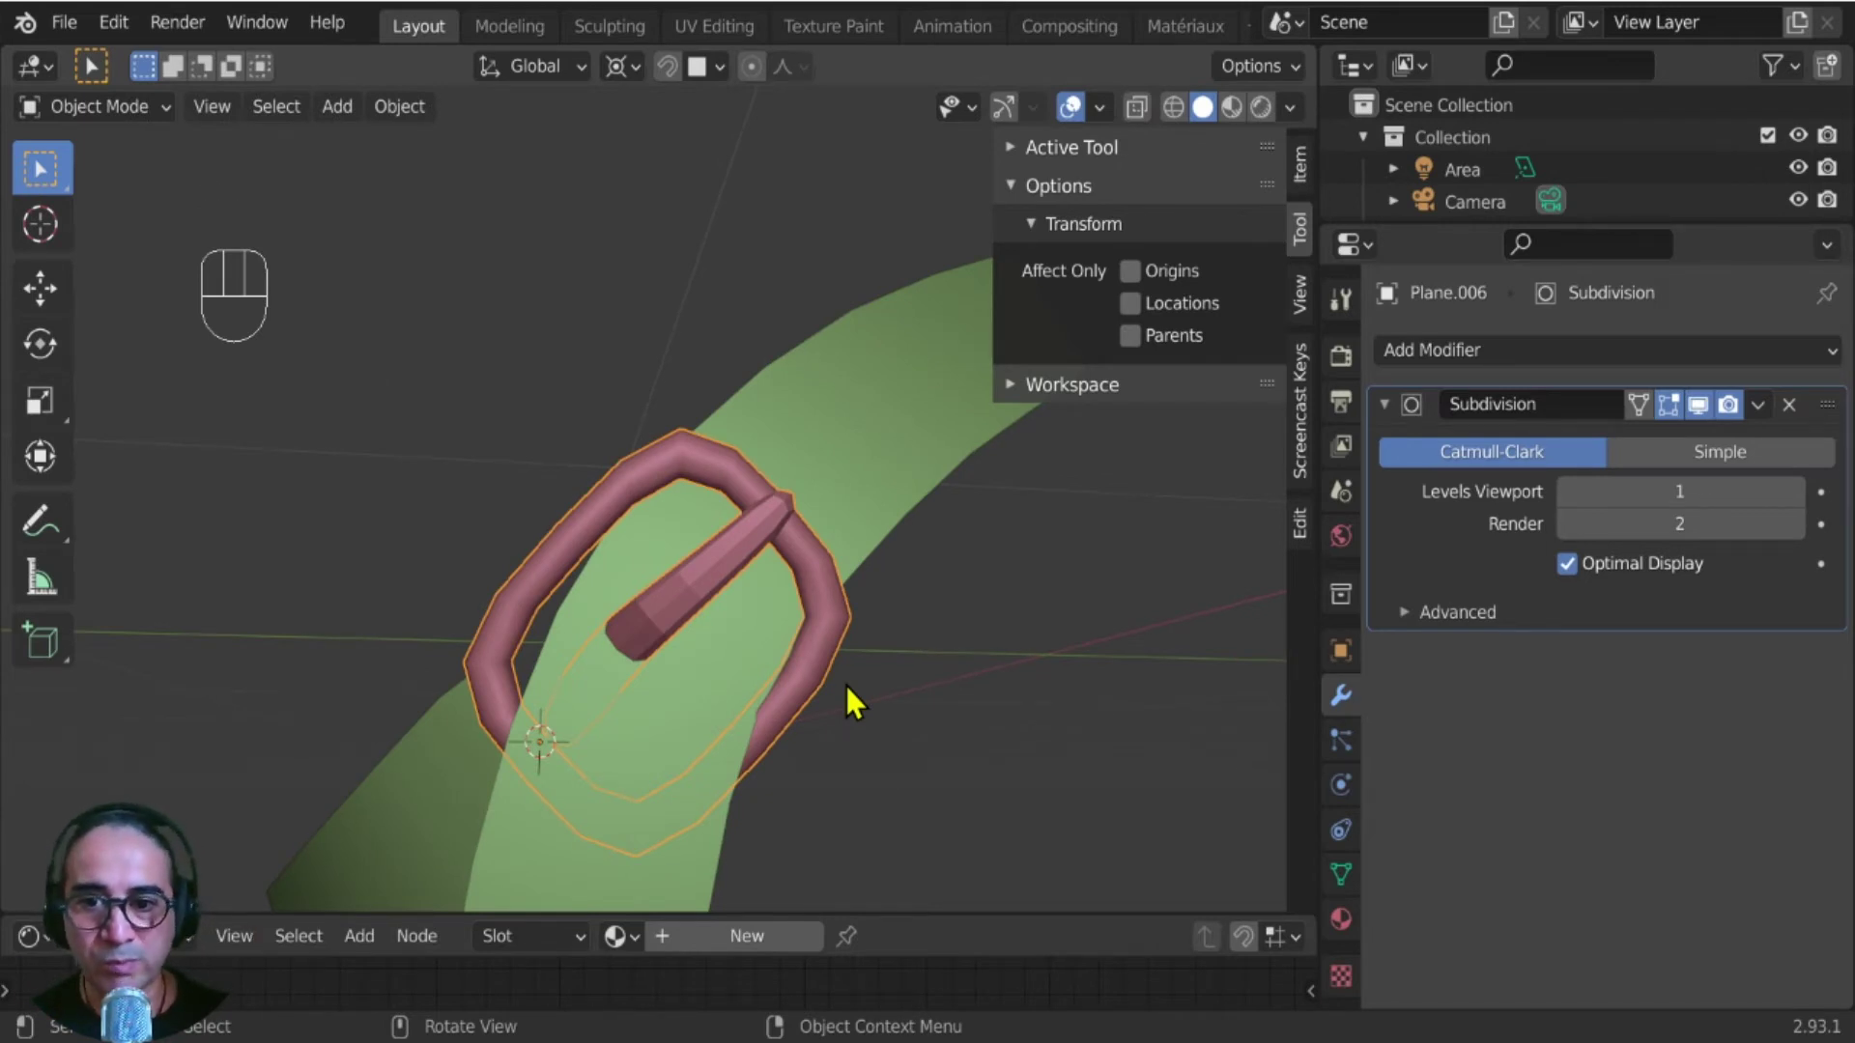
- Apply smooth shading to the buckle object
right_click(738, 555)
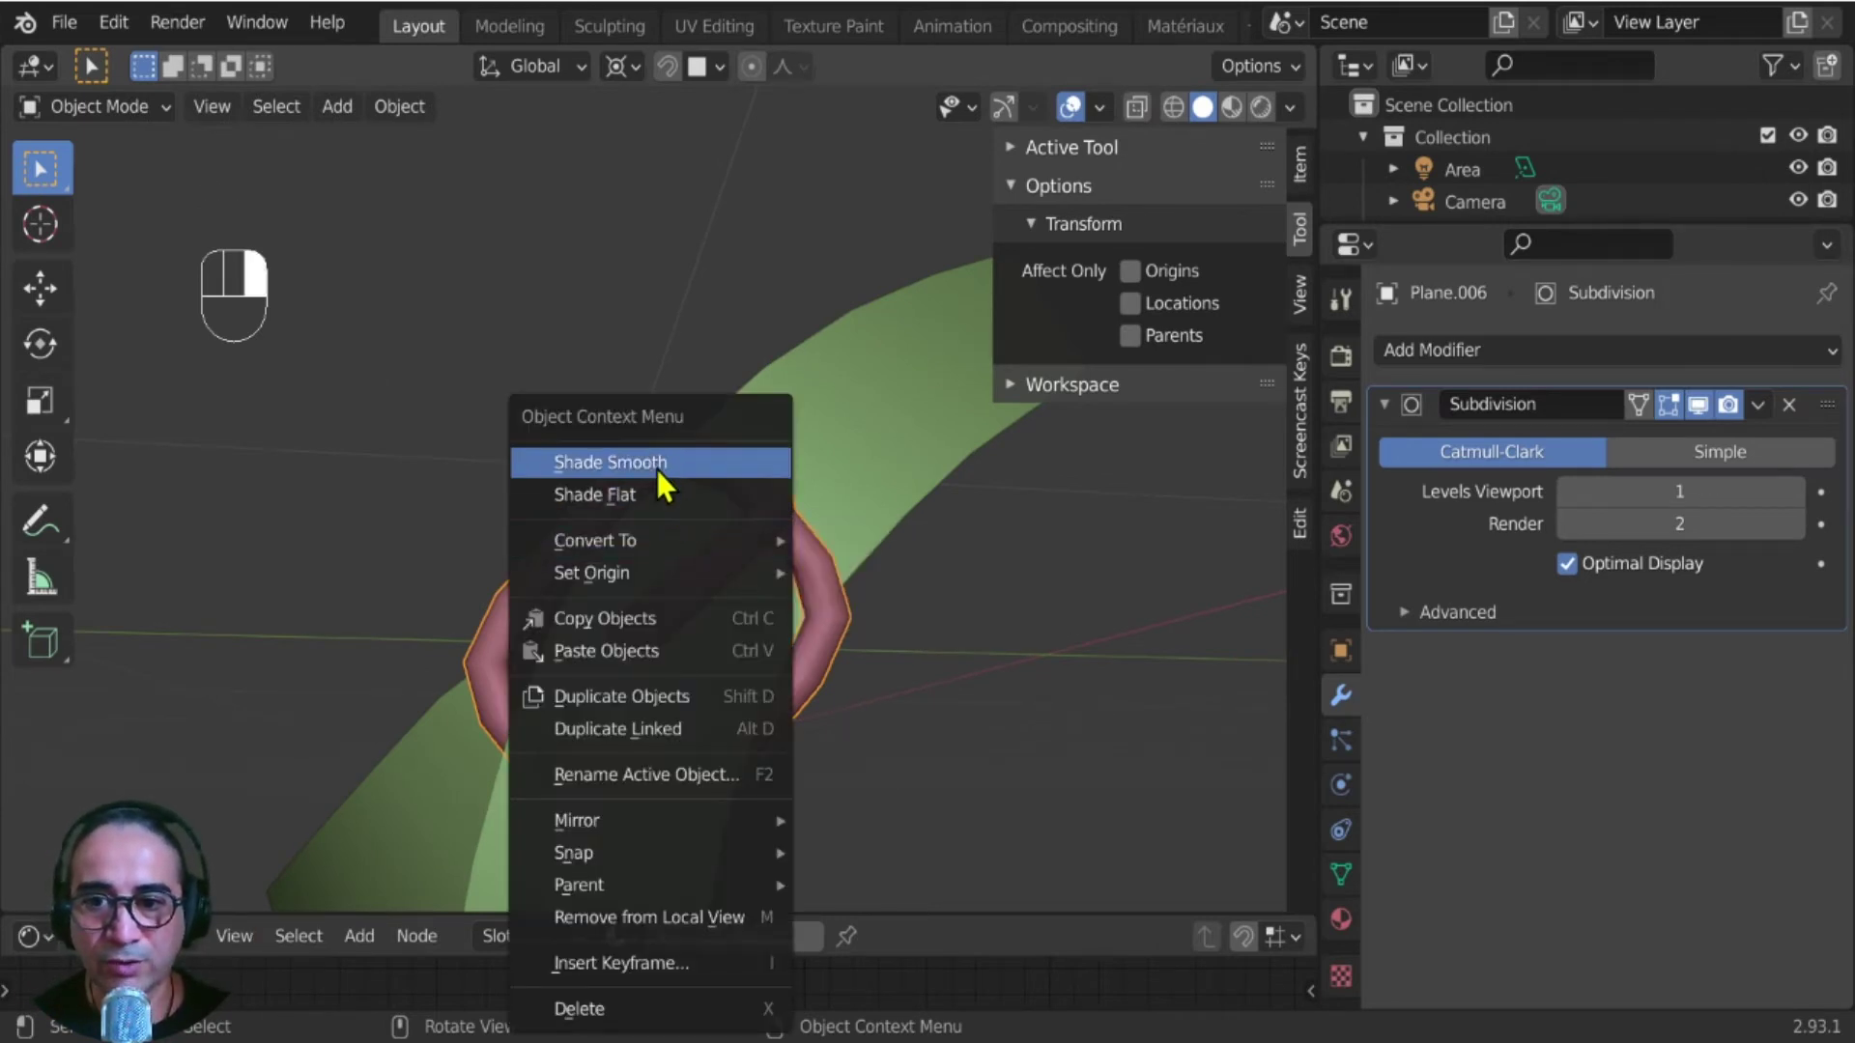
left_click(657, 469)
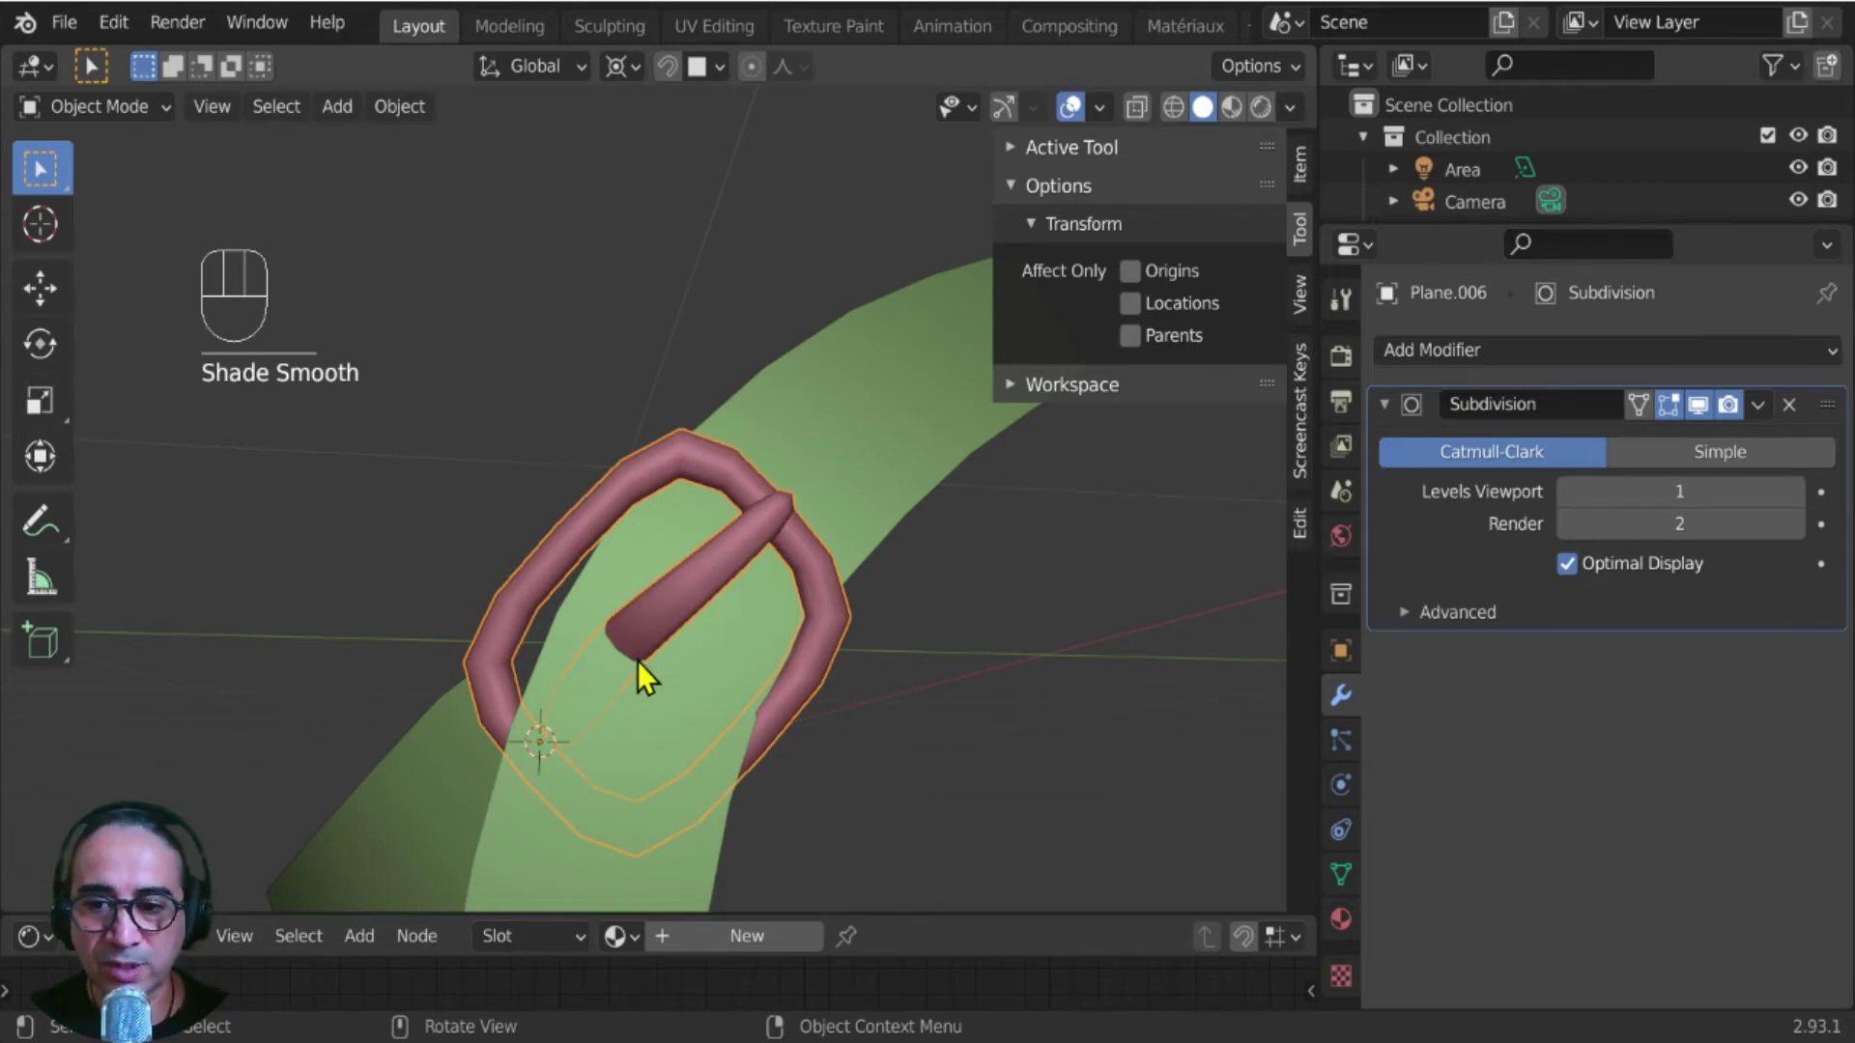
scroll(638, 662, "up", 1)
- Turn on proportional editing with Sharp falloff in Edit Mode and move the edge loop at the prong's wide base
key("Tab")
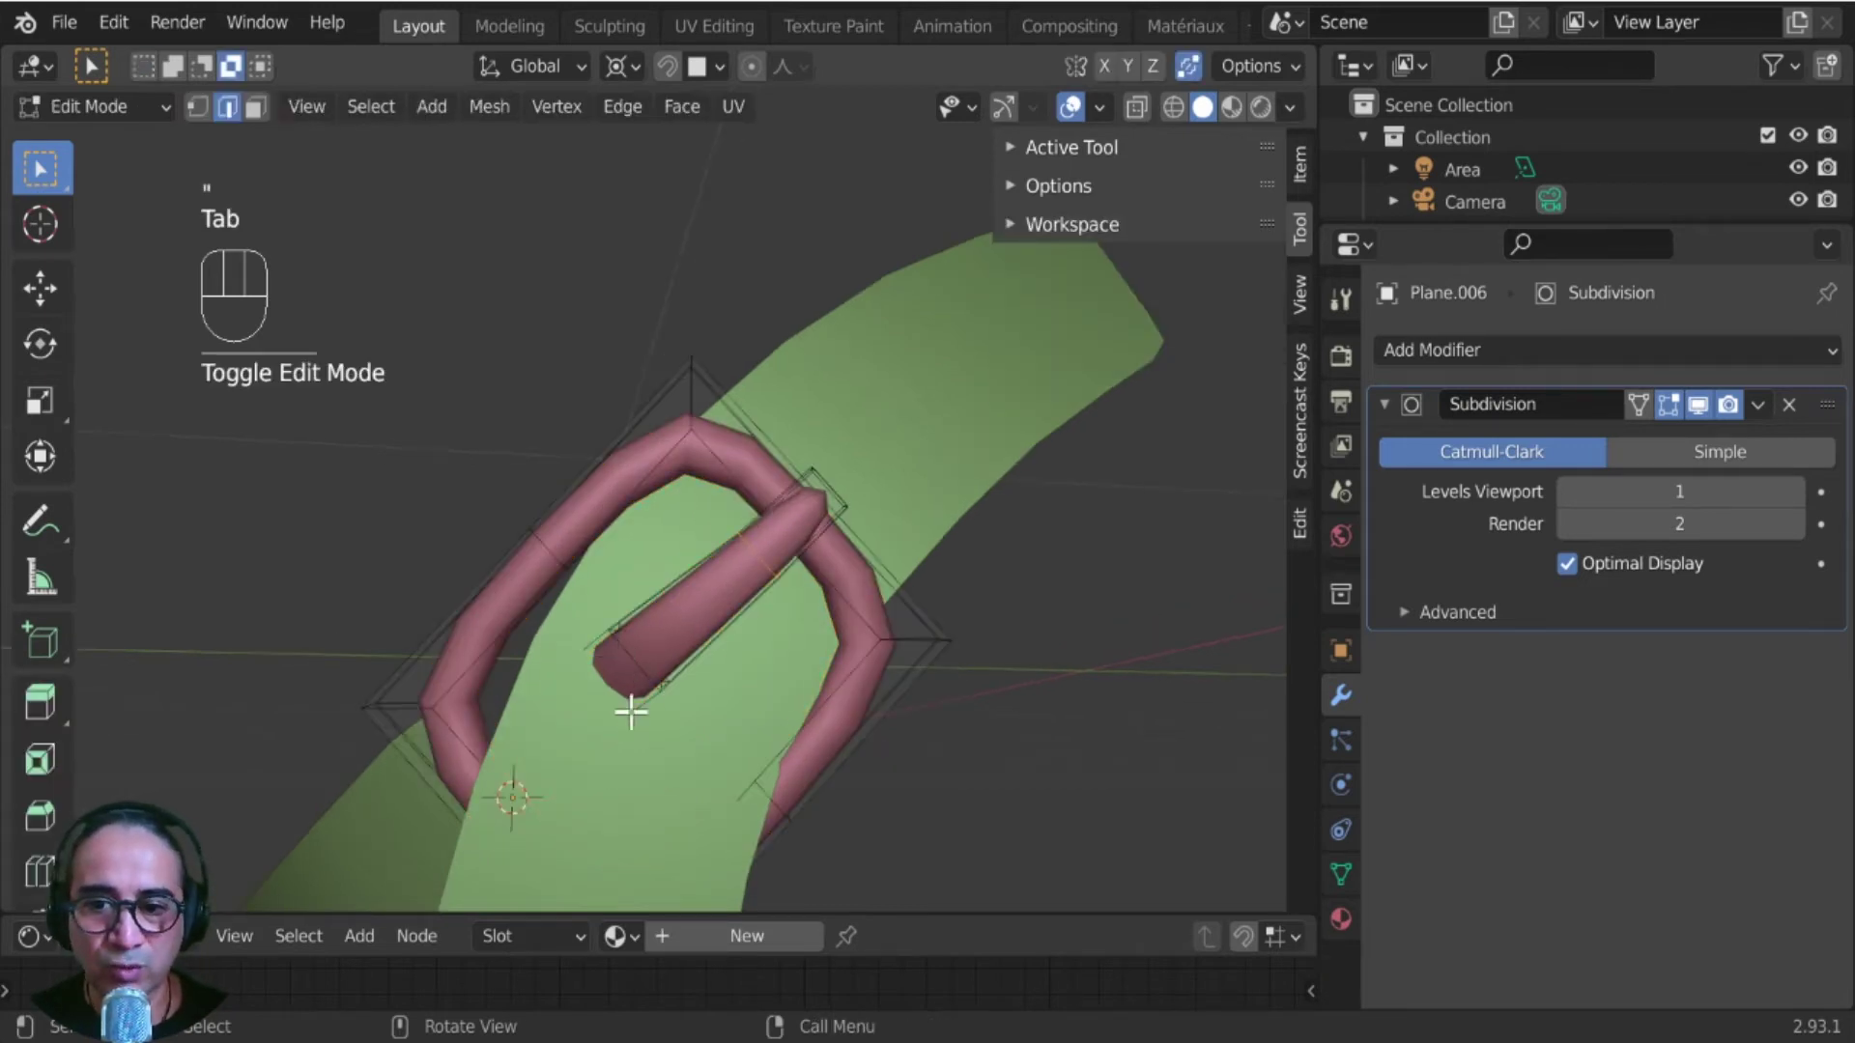
middle_click_drag(629, 705, 663, 670, "shift")
scroll(677, 640, "up", 2)
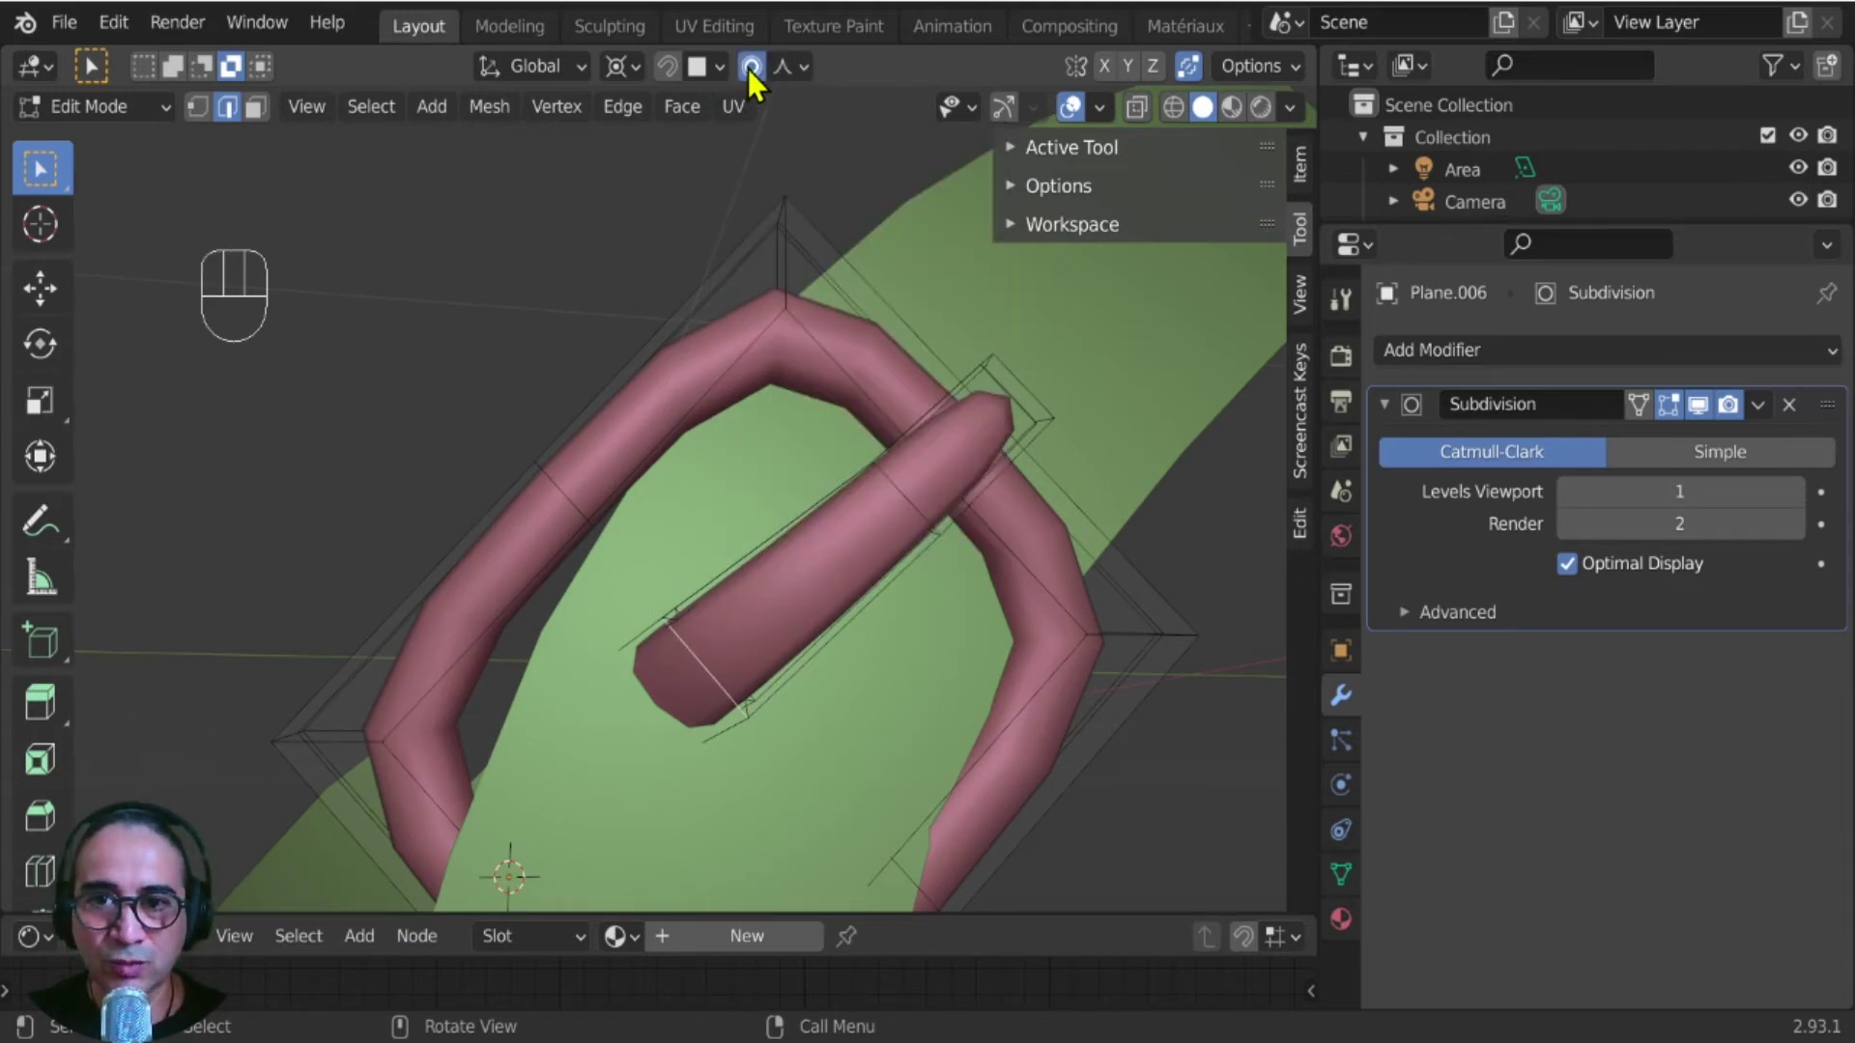
left_click(802, 67)
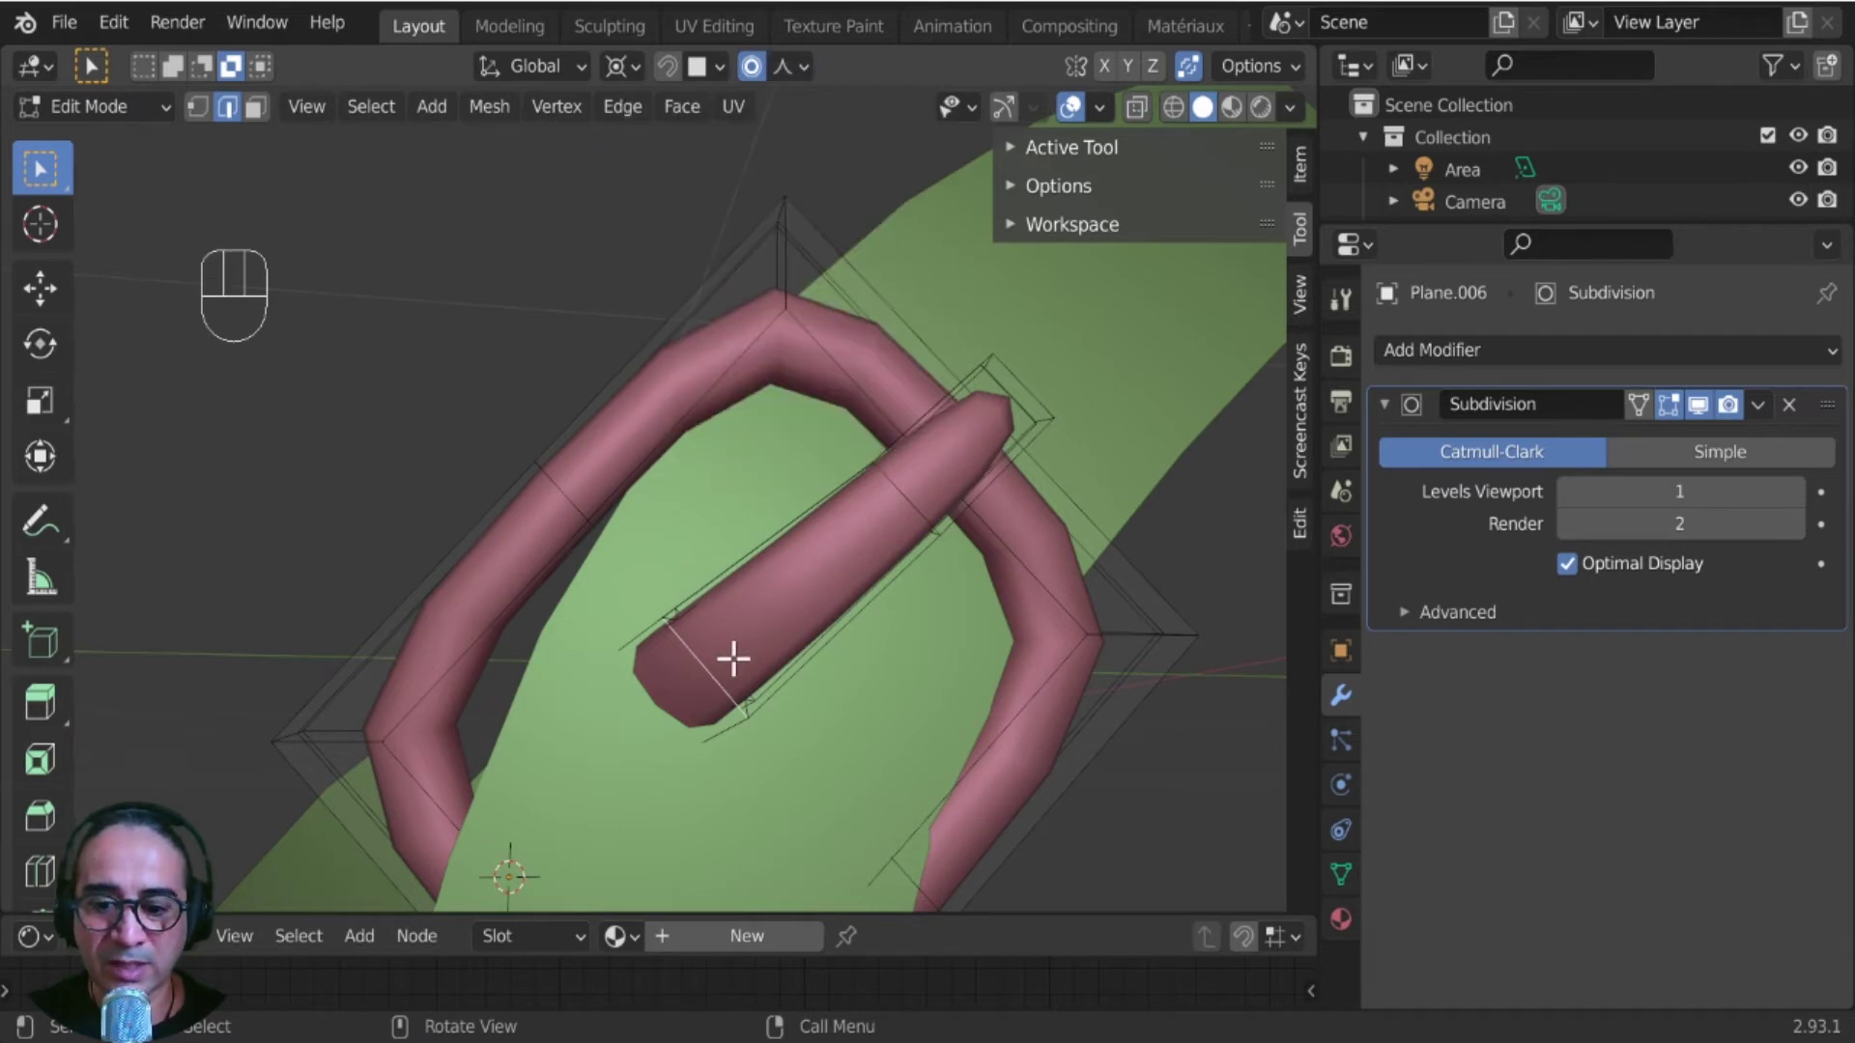
scroll(733, 660, "down", 3)
key("g")
scroll(731, 608, "down", 10)
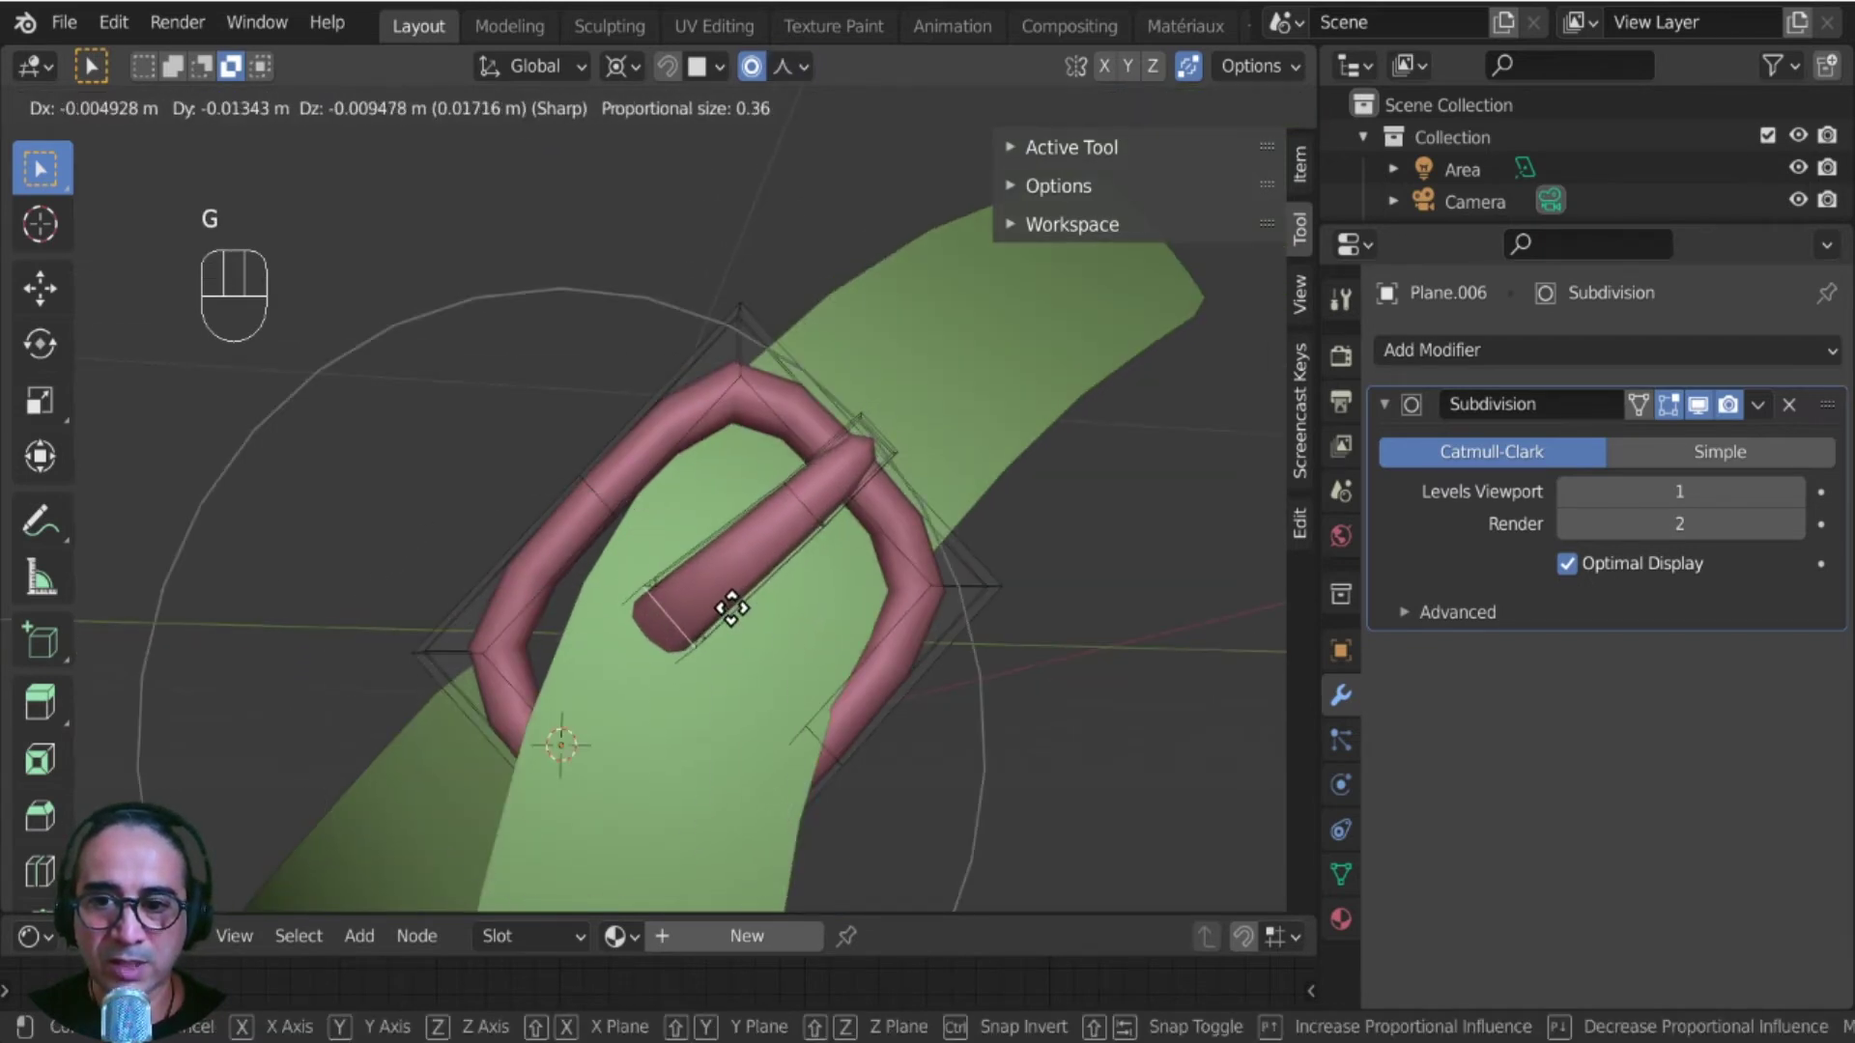
left_click(770, 608)
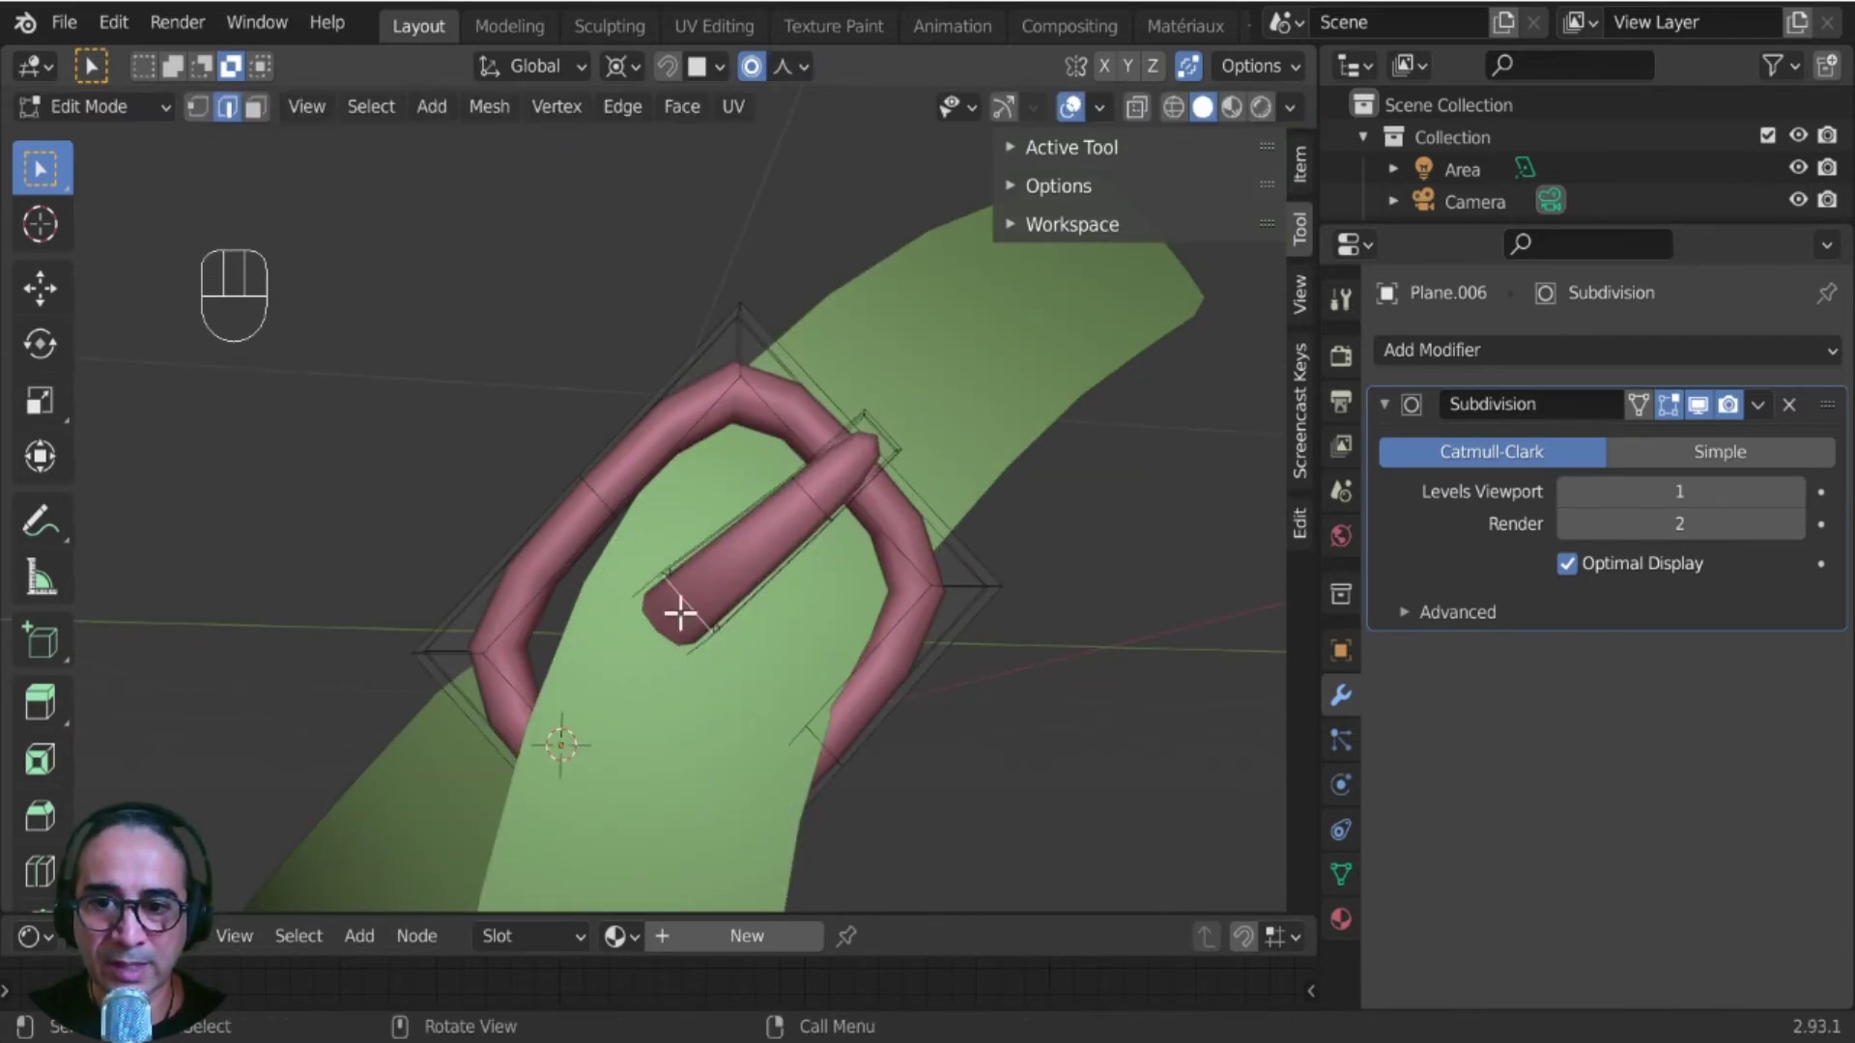
- Rotate the prong's wide base loop and shift it along the strap, using a proportional size of 0.53
scroll(780, 675, "up", 2)
key("r")
left_click(927, 691)
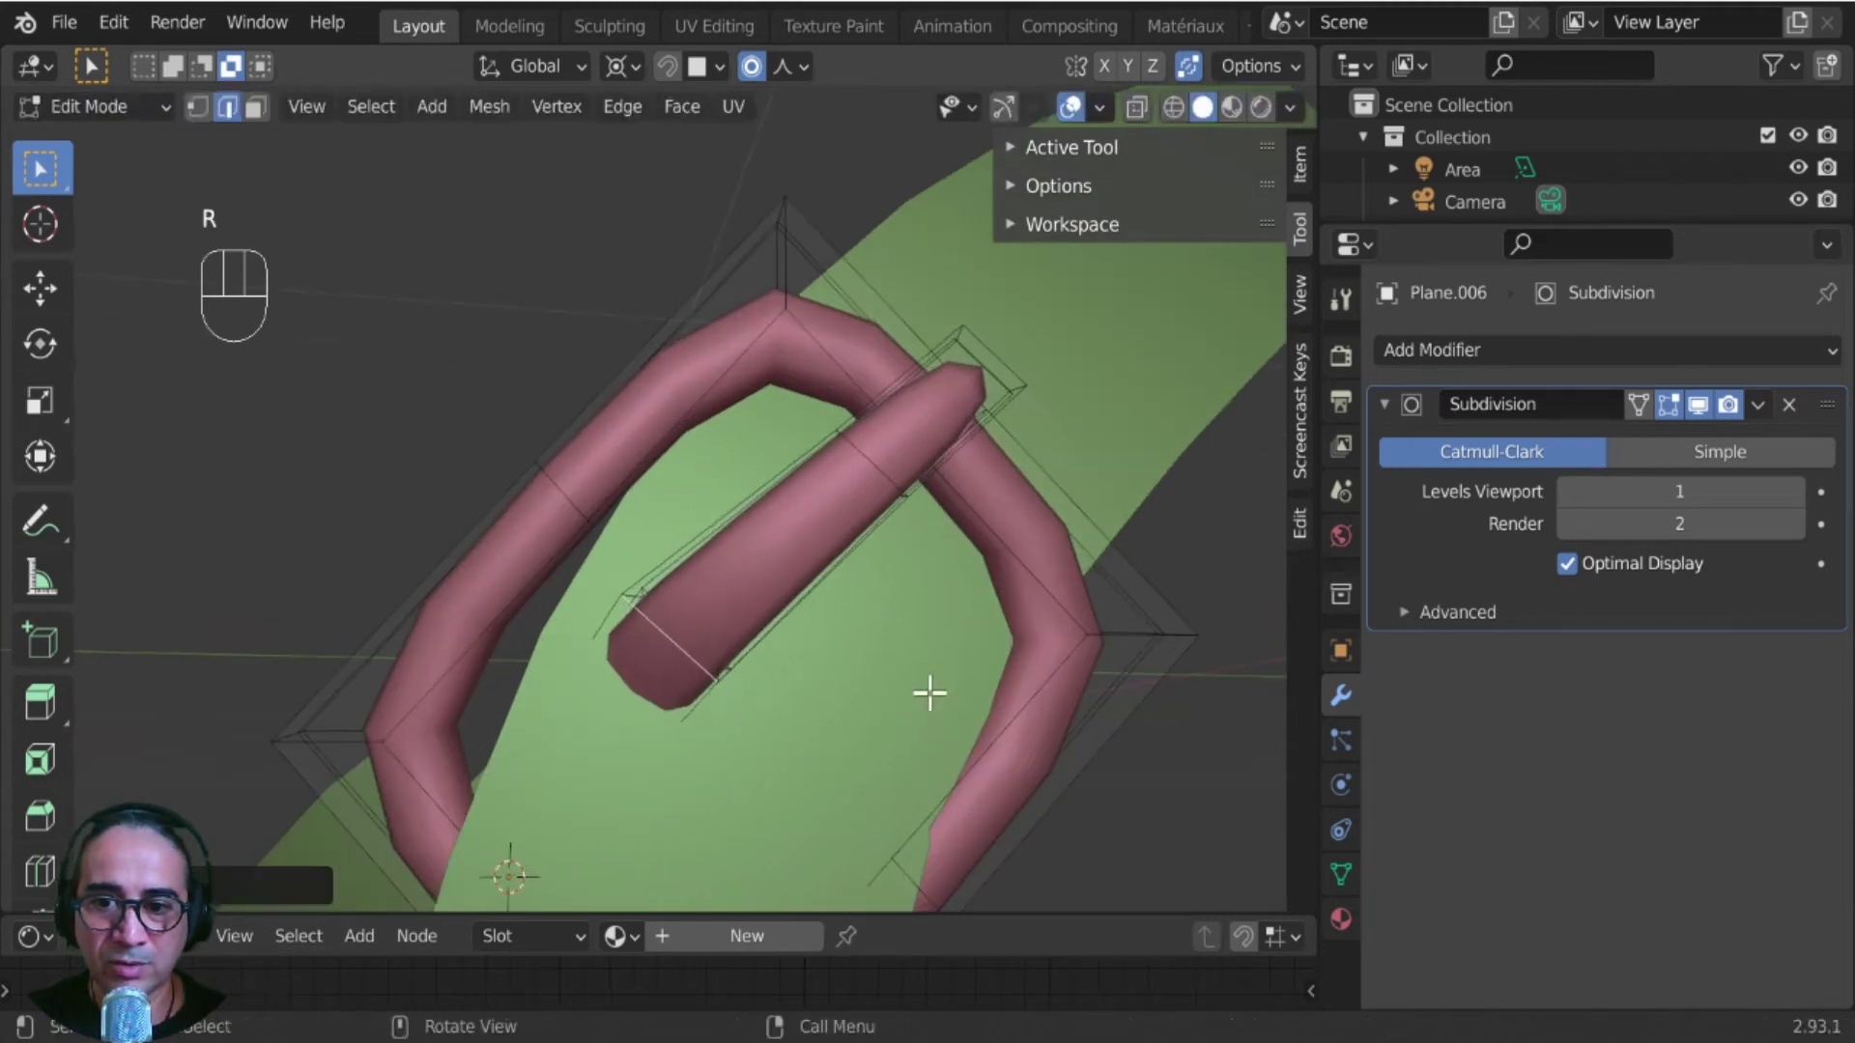
key("g")
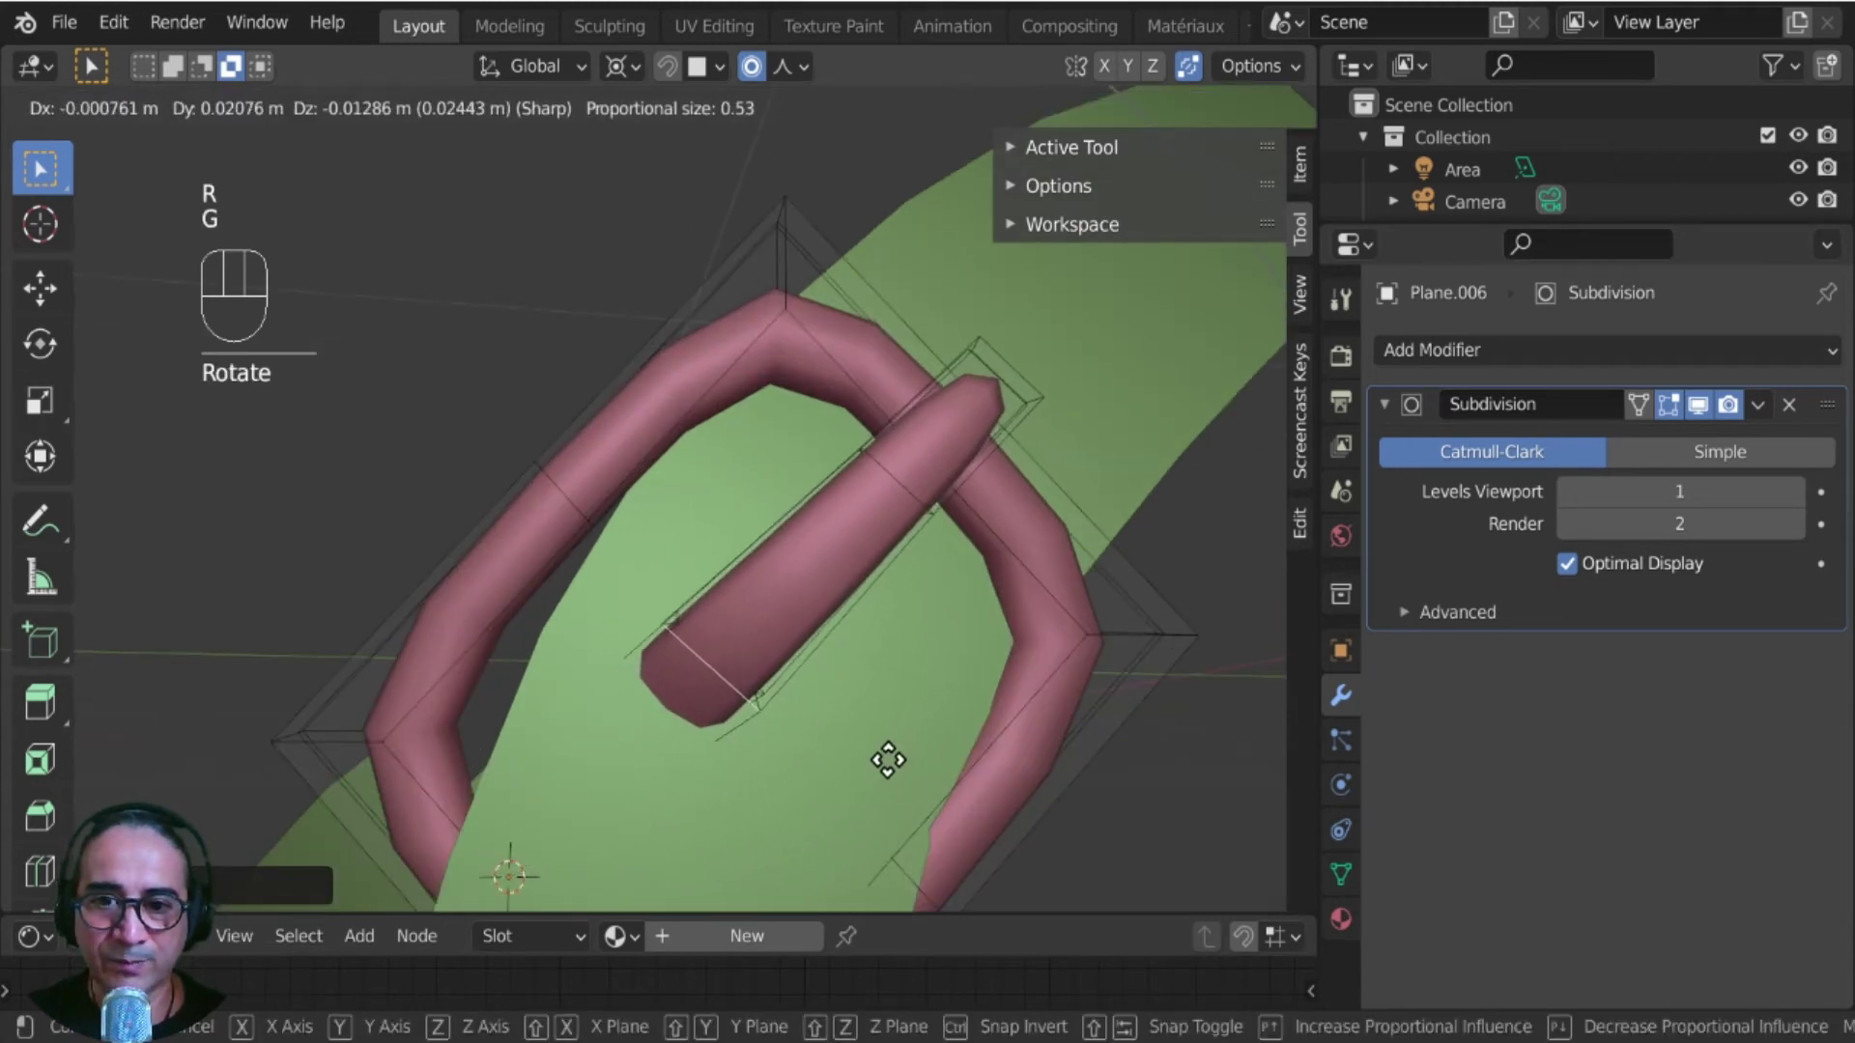
left_click(923, 797)
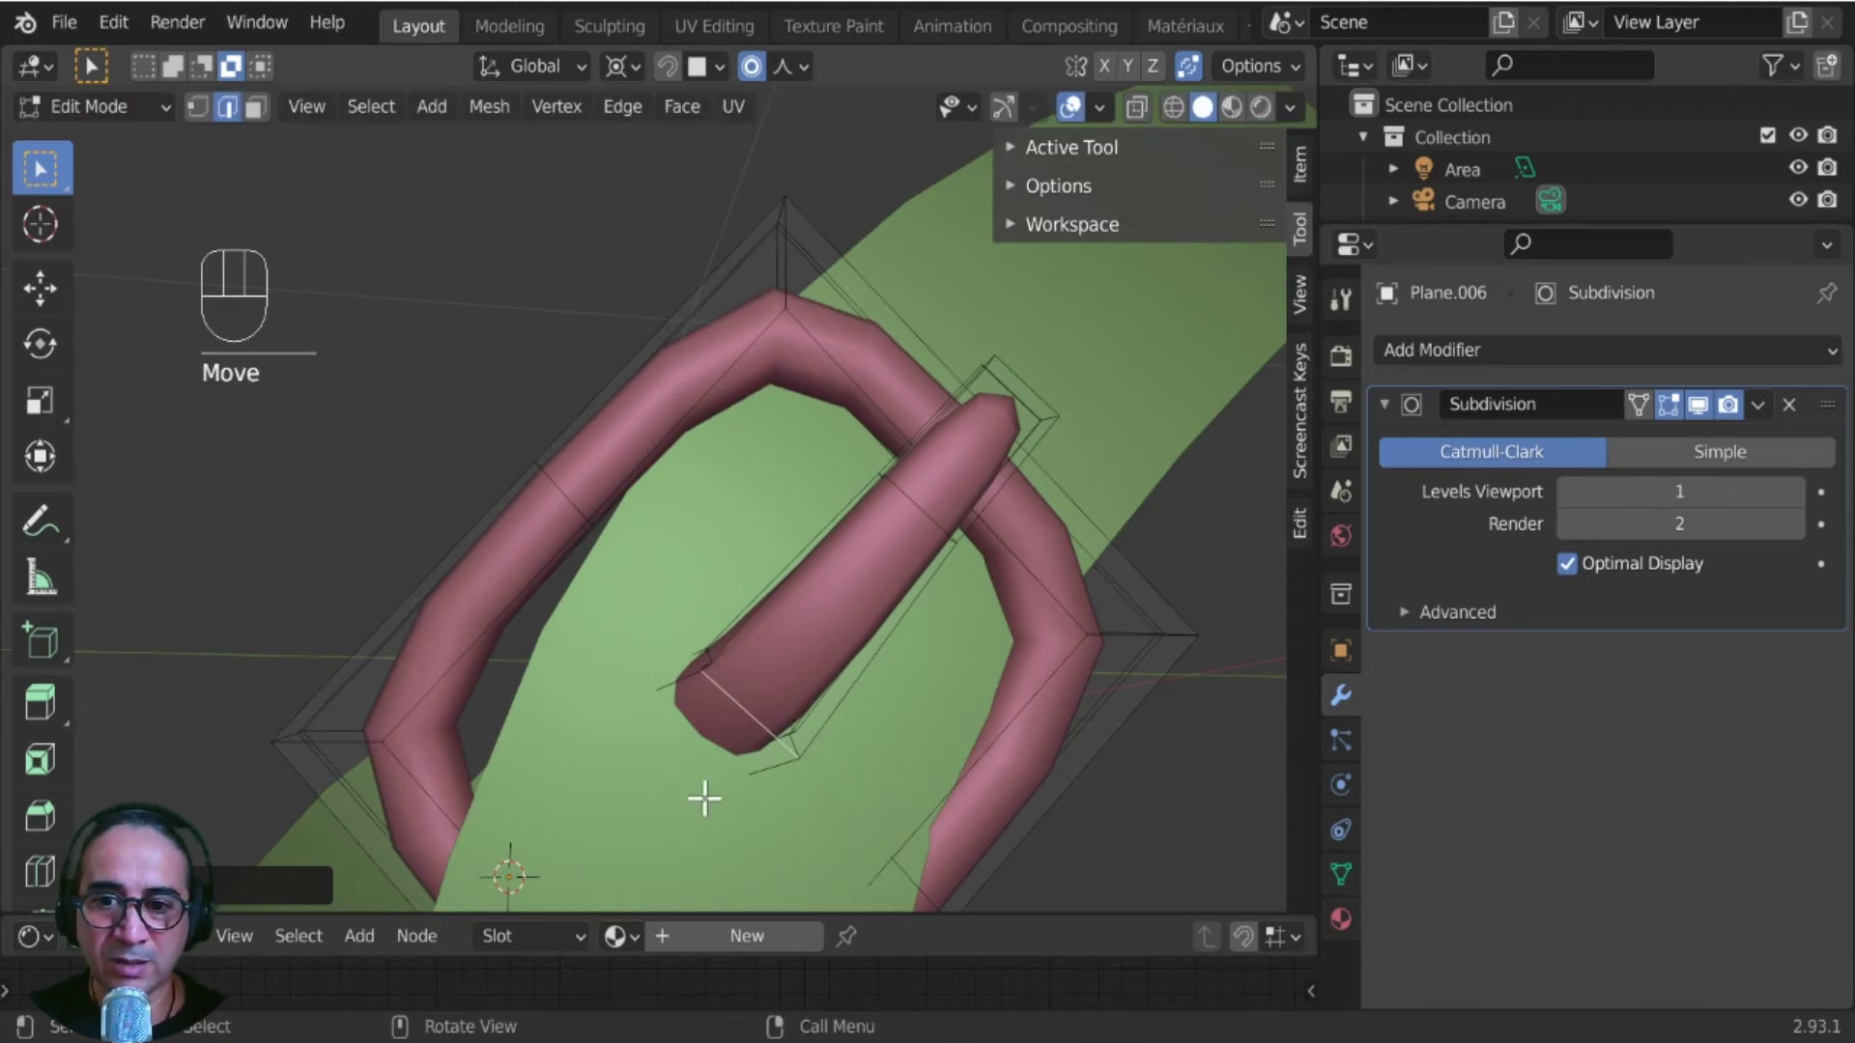
- Reposition the prong's base relative to the buckle frame in a side view, keeping the proportional size at 0.53
middle_click_drag(704, 786, 981, 140)
left_click(685, 768)
middle_click_drag(687, 841, 527, 603, "shift")
scroll(576, 593, "up", 3)
key("g")
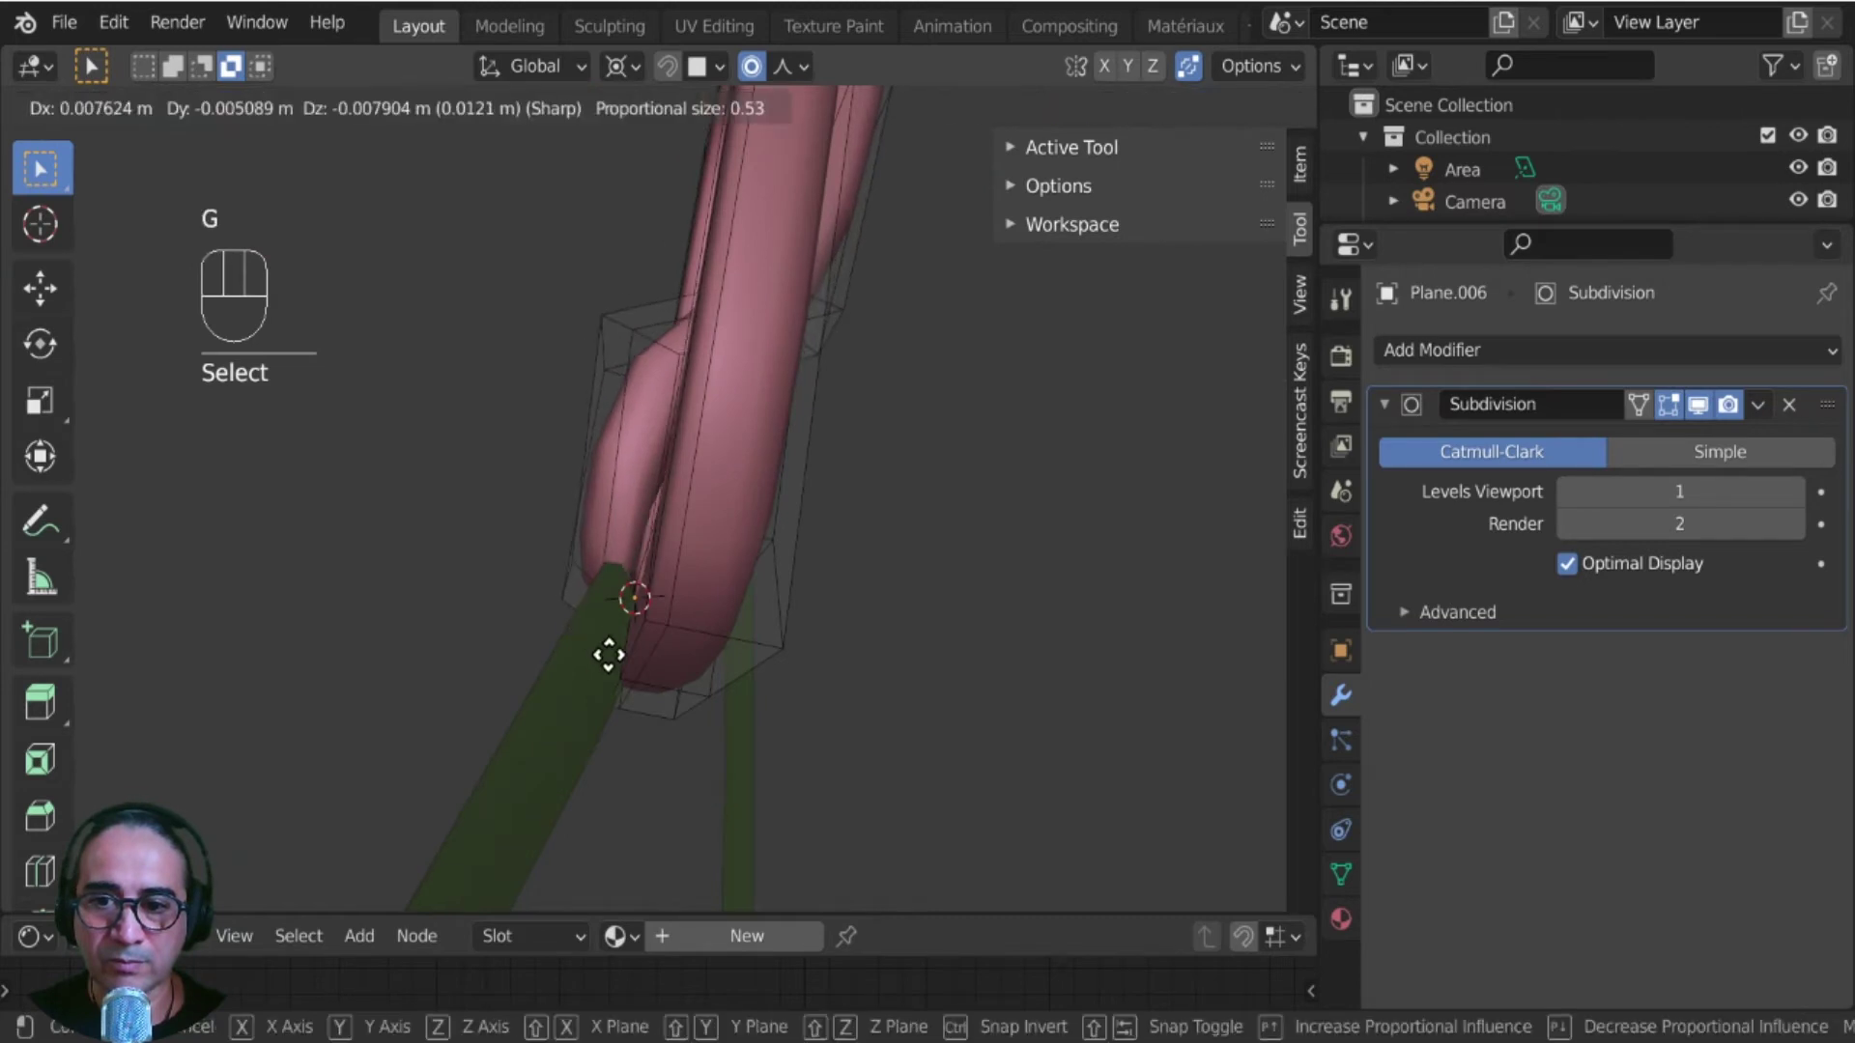
left_click(634, 663)
- Select the edge loop at the prong's bend and move it up along the frame with a proportional size of 0.19
scroll(458, 571, "up", 3)
middle_click_drag(458, 571, 649, 342)
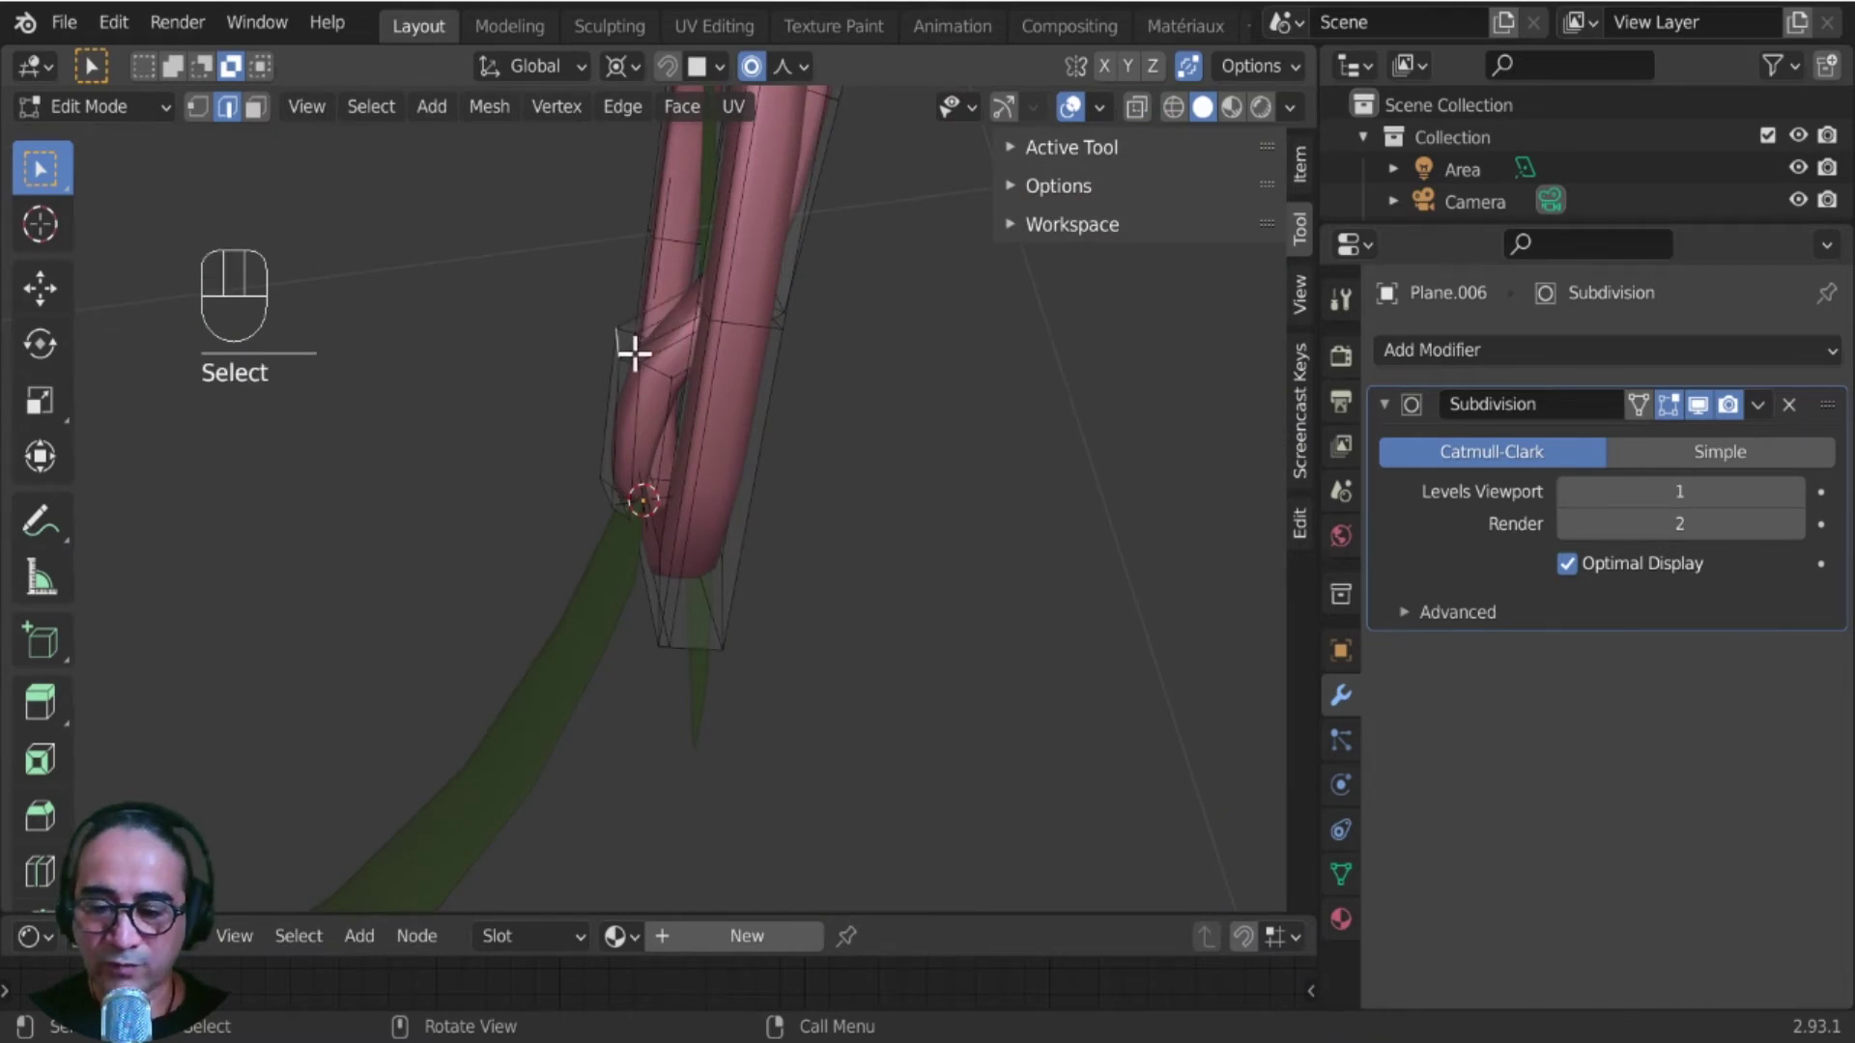
middle_click_drag(657, 368, 661, 301)
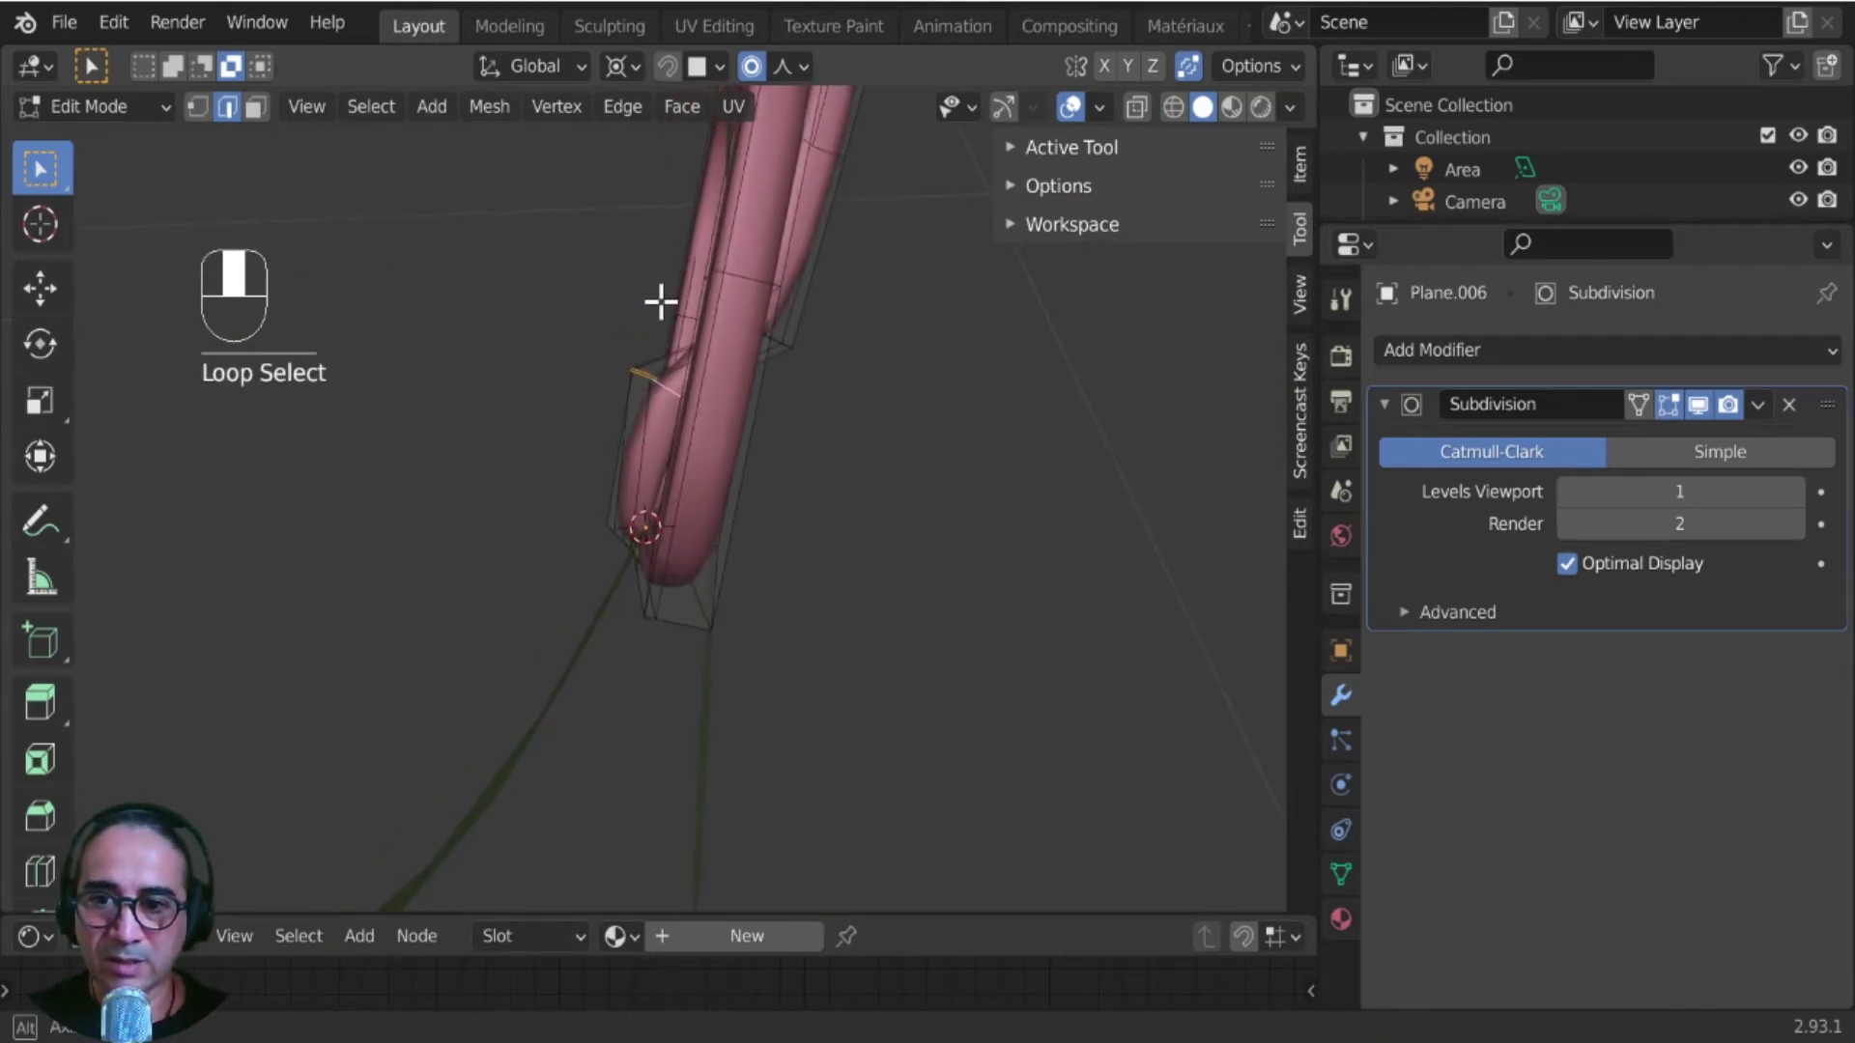
key("g")
scroll(727, 317, "down", 3)
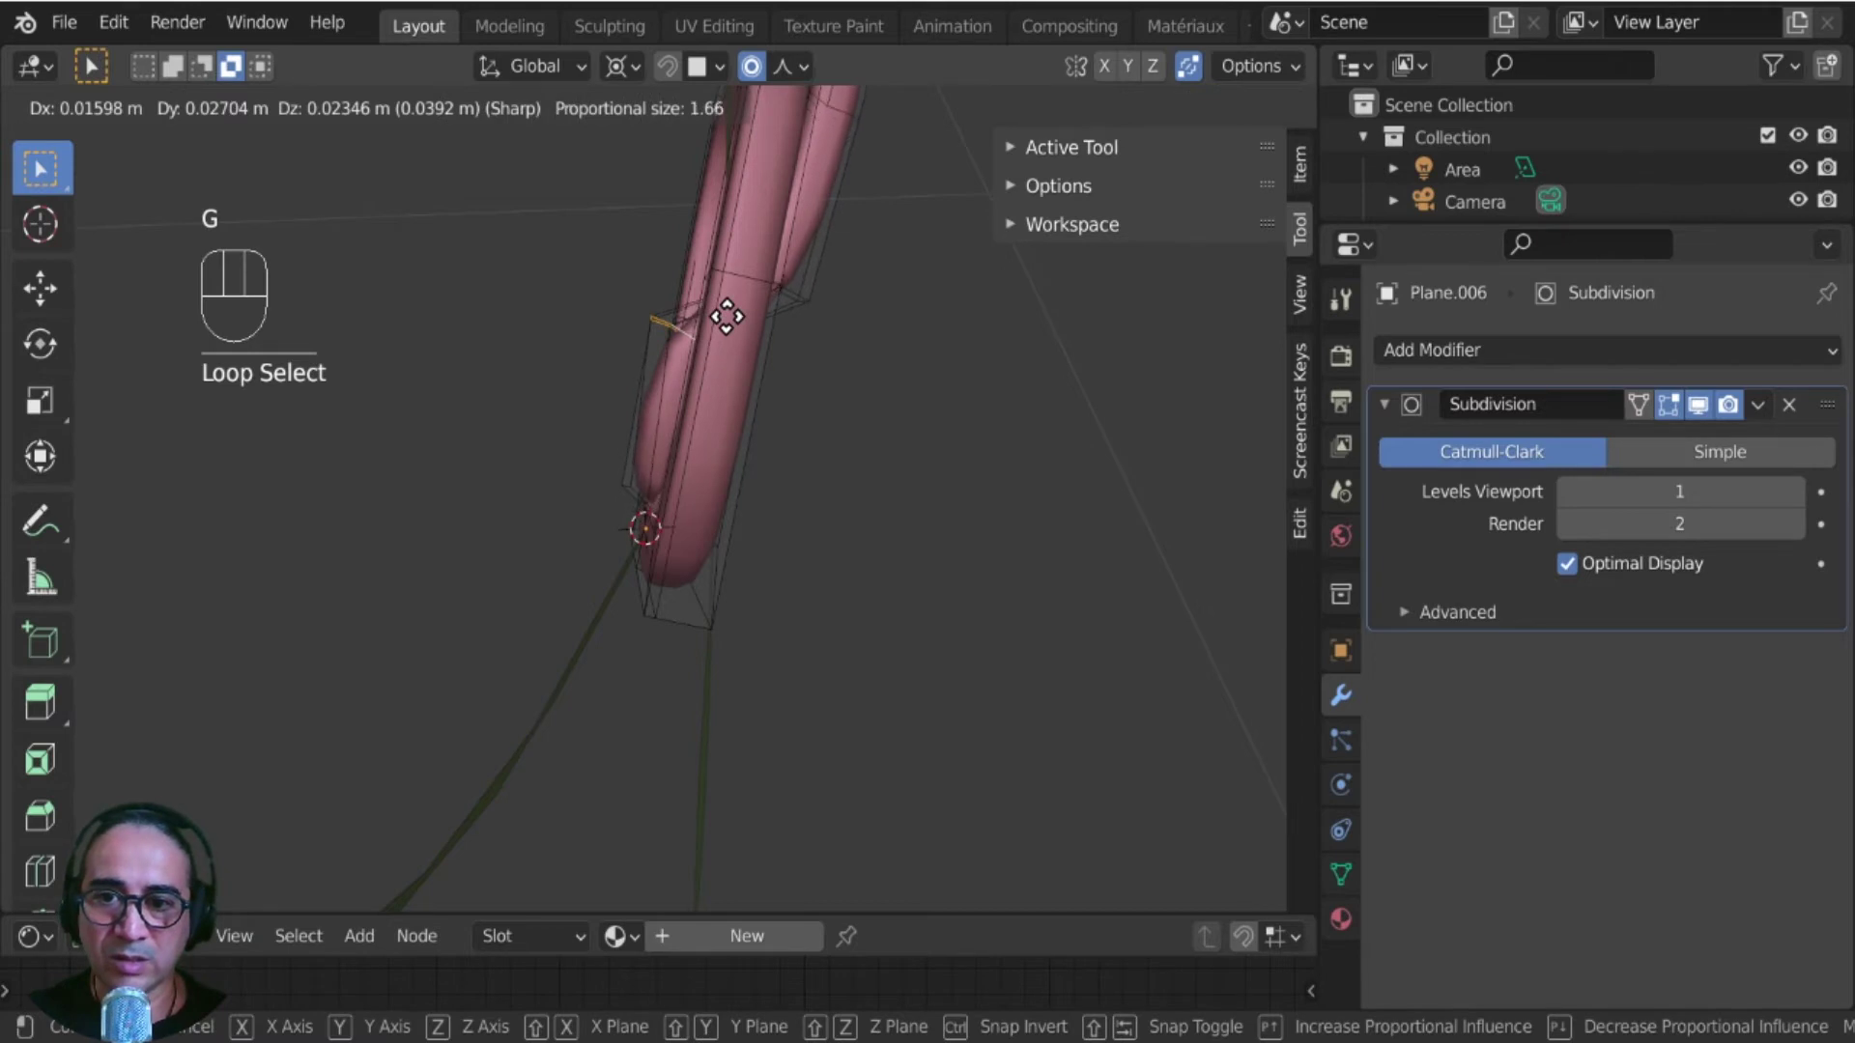
scroll(726, 317, "up", 20)
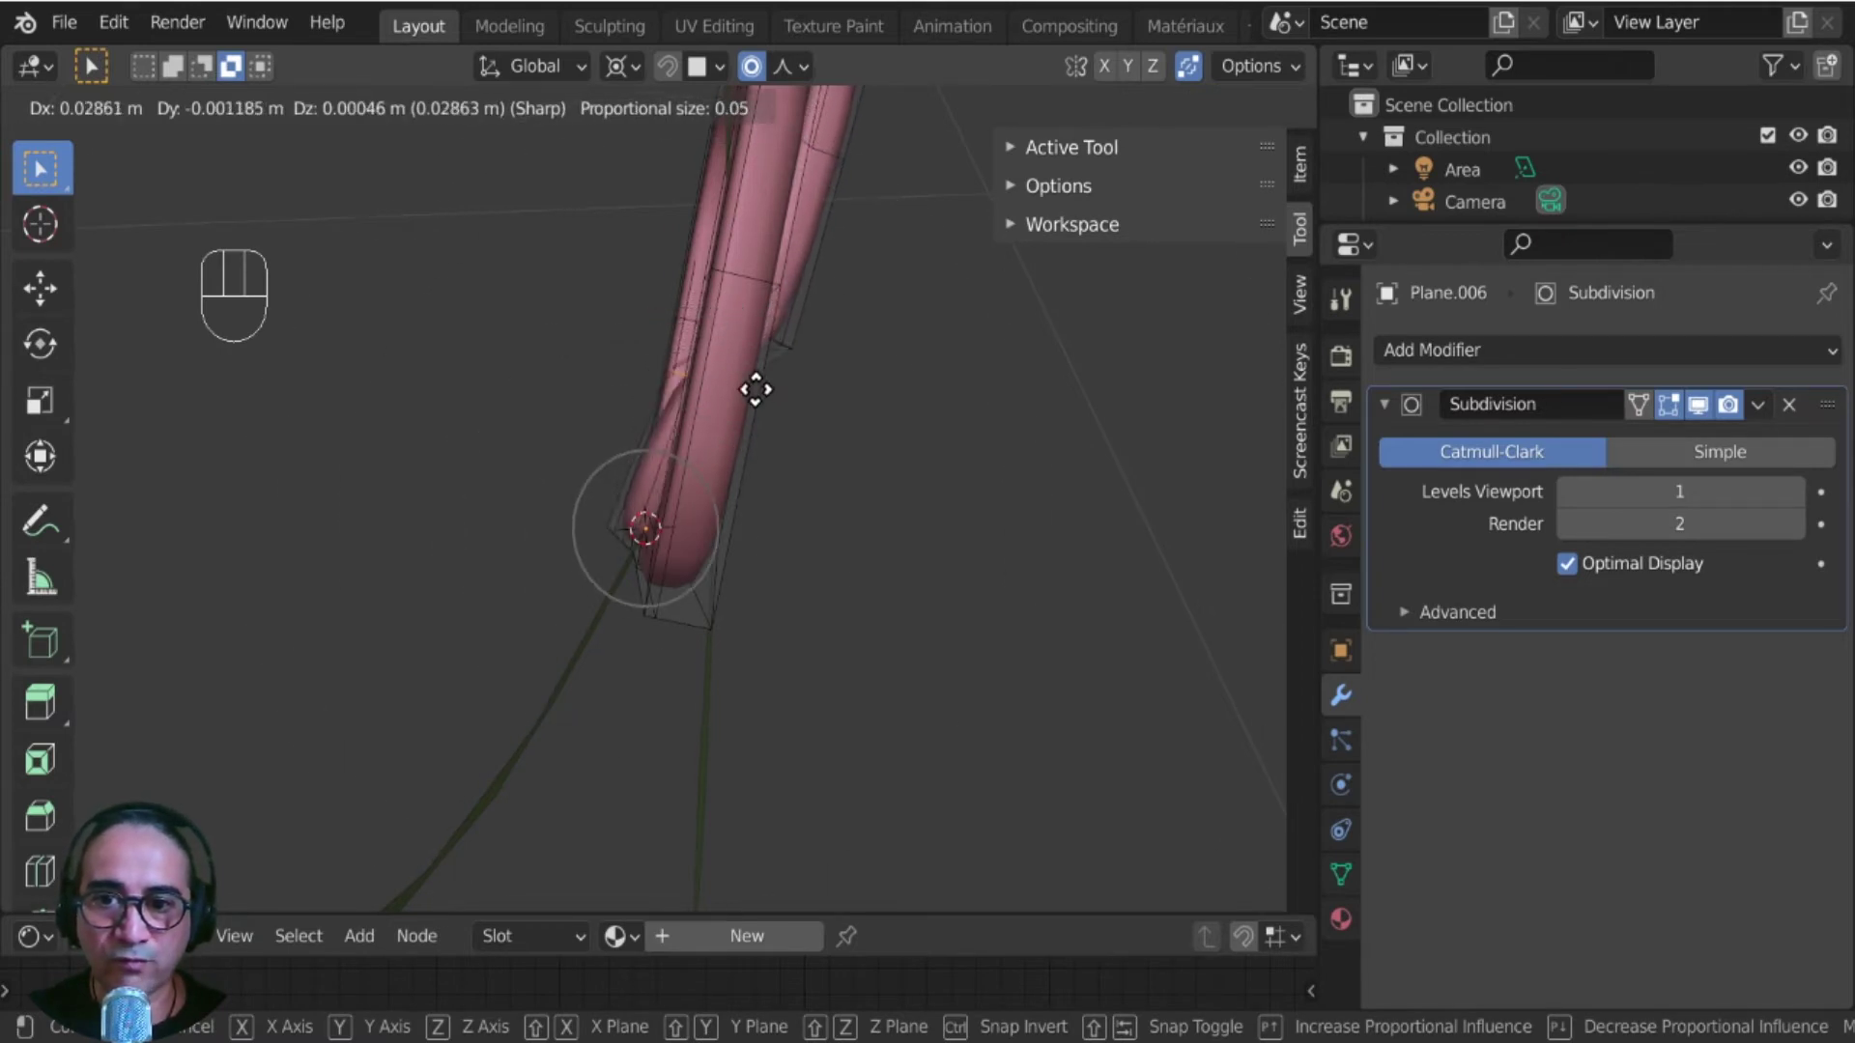
scroll(692, 329, "down", 20)
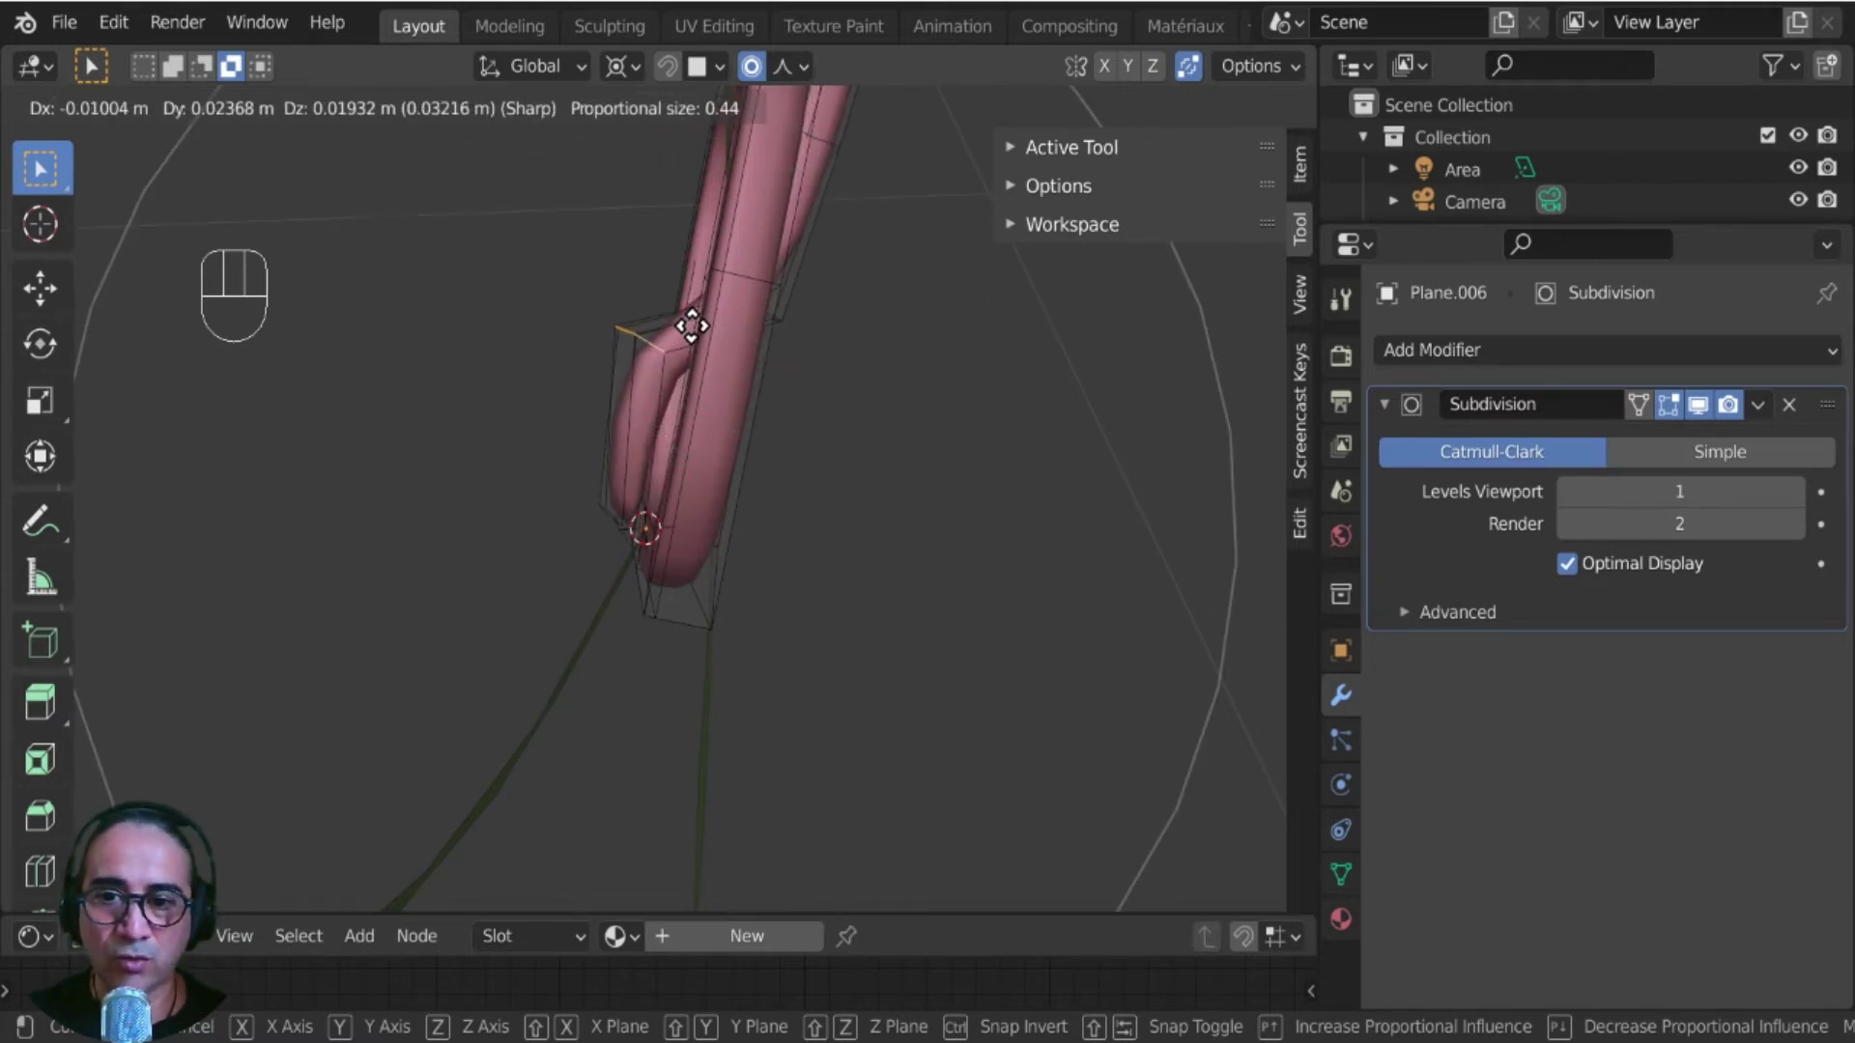
scroll(701, 334, "up", 9)
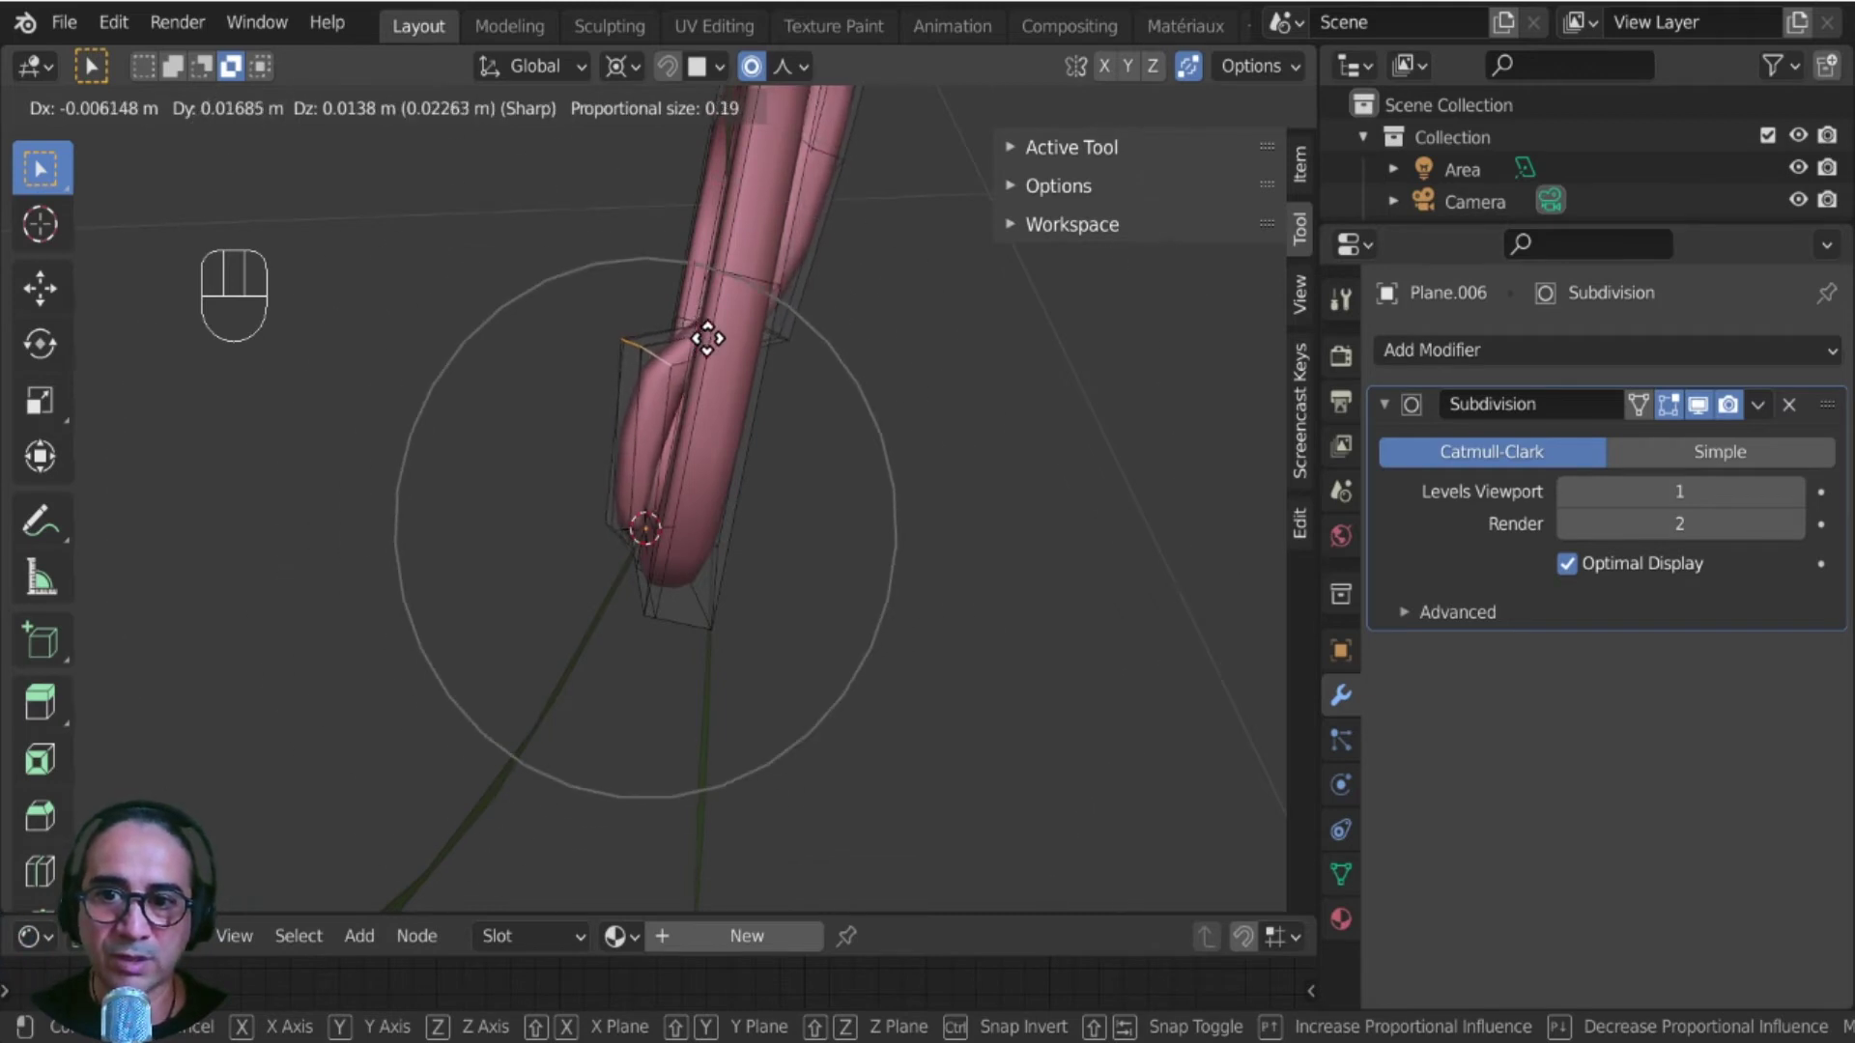
left_click(744, 346)
- Undo the extra loop selection, and move and rotate the prong in side view to angle it against the frame
middle_click_drag(795, 340, 842, 384)
left_click(829, 388, "alt+shift")
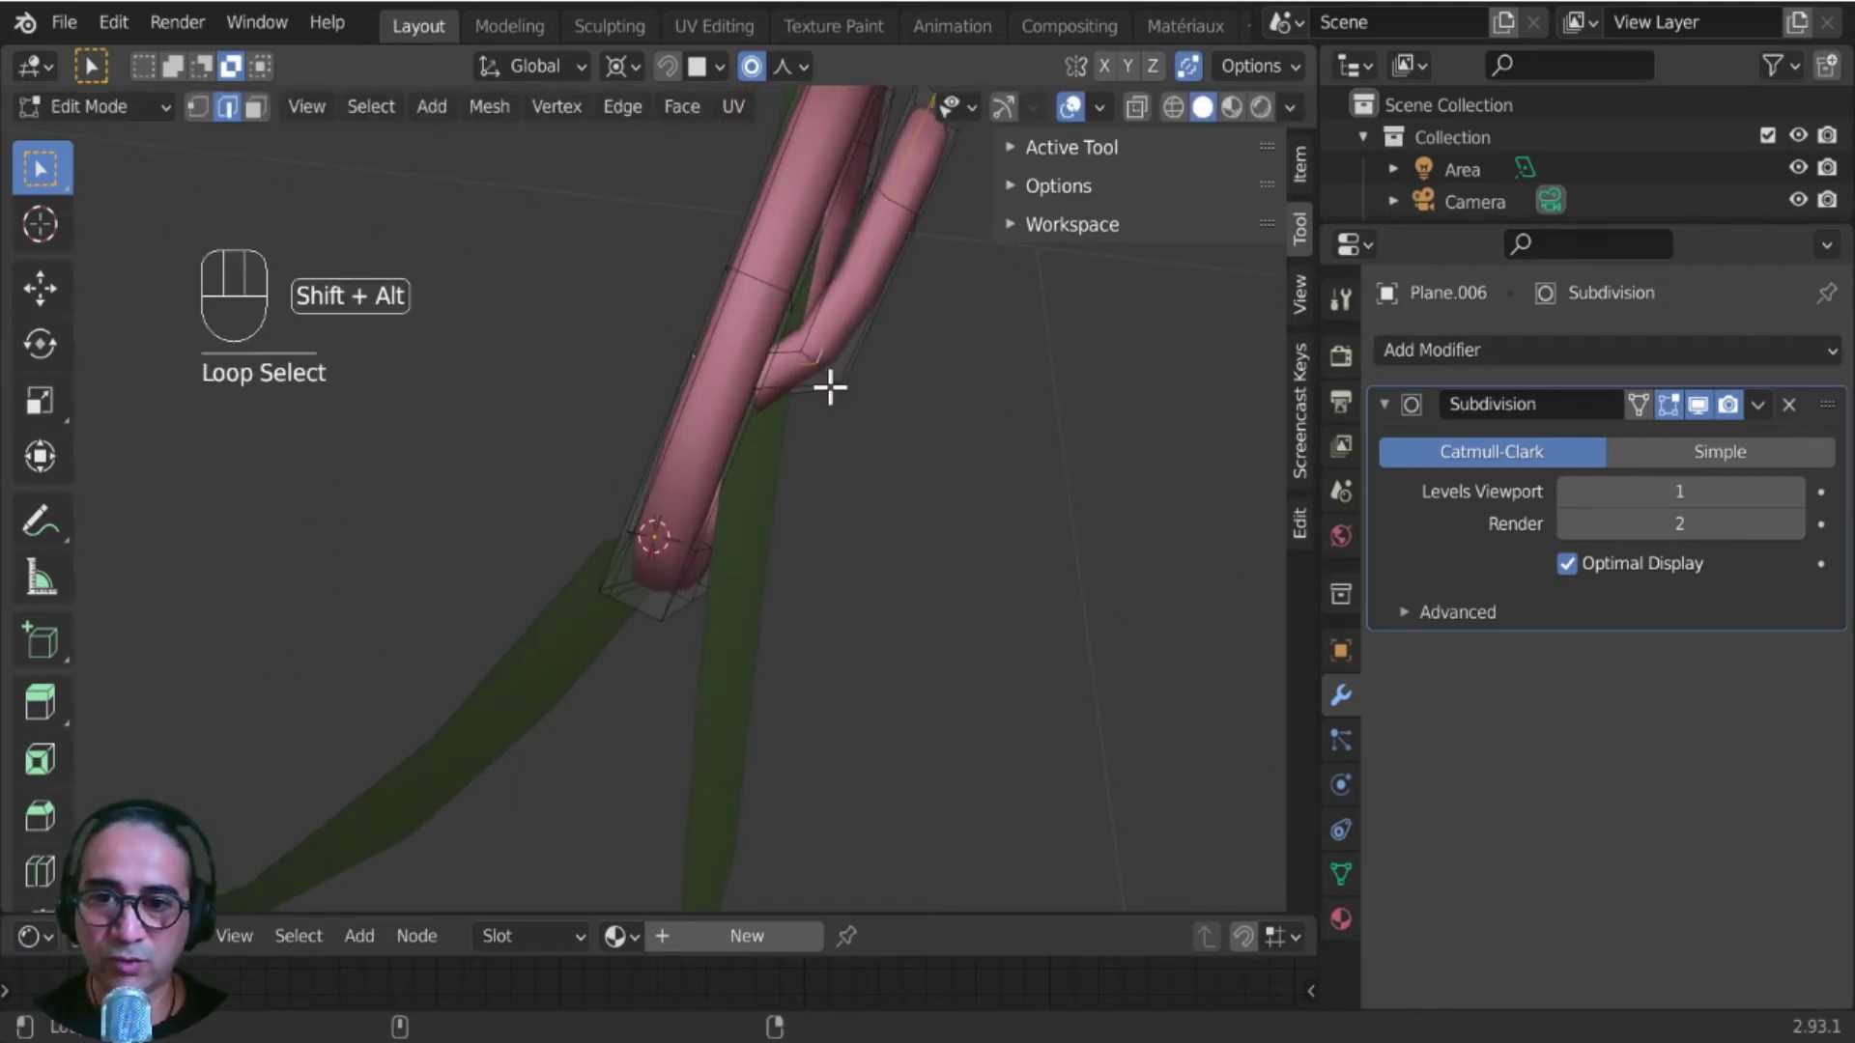
key("ctrl")
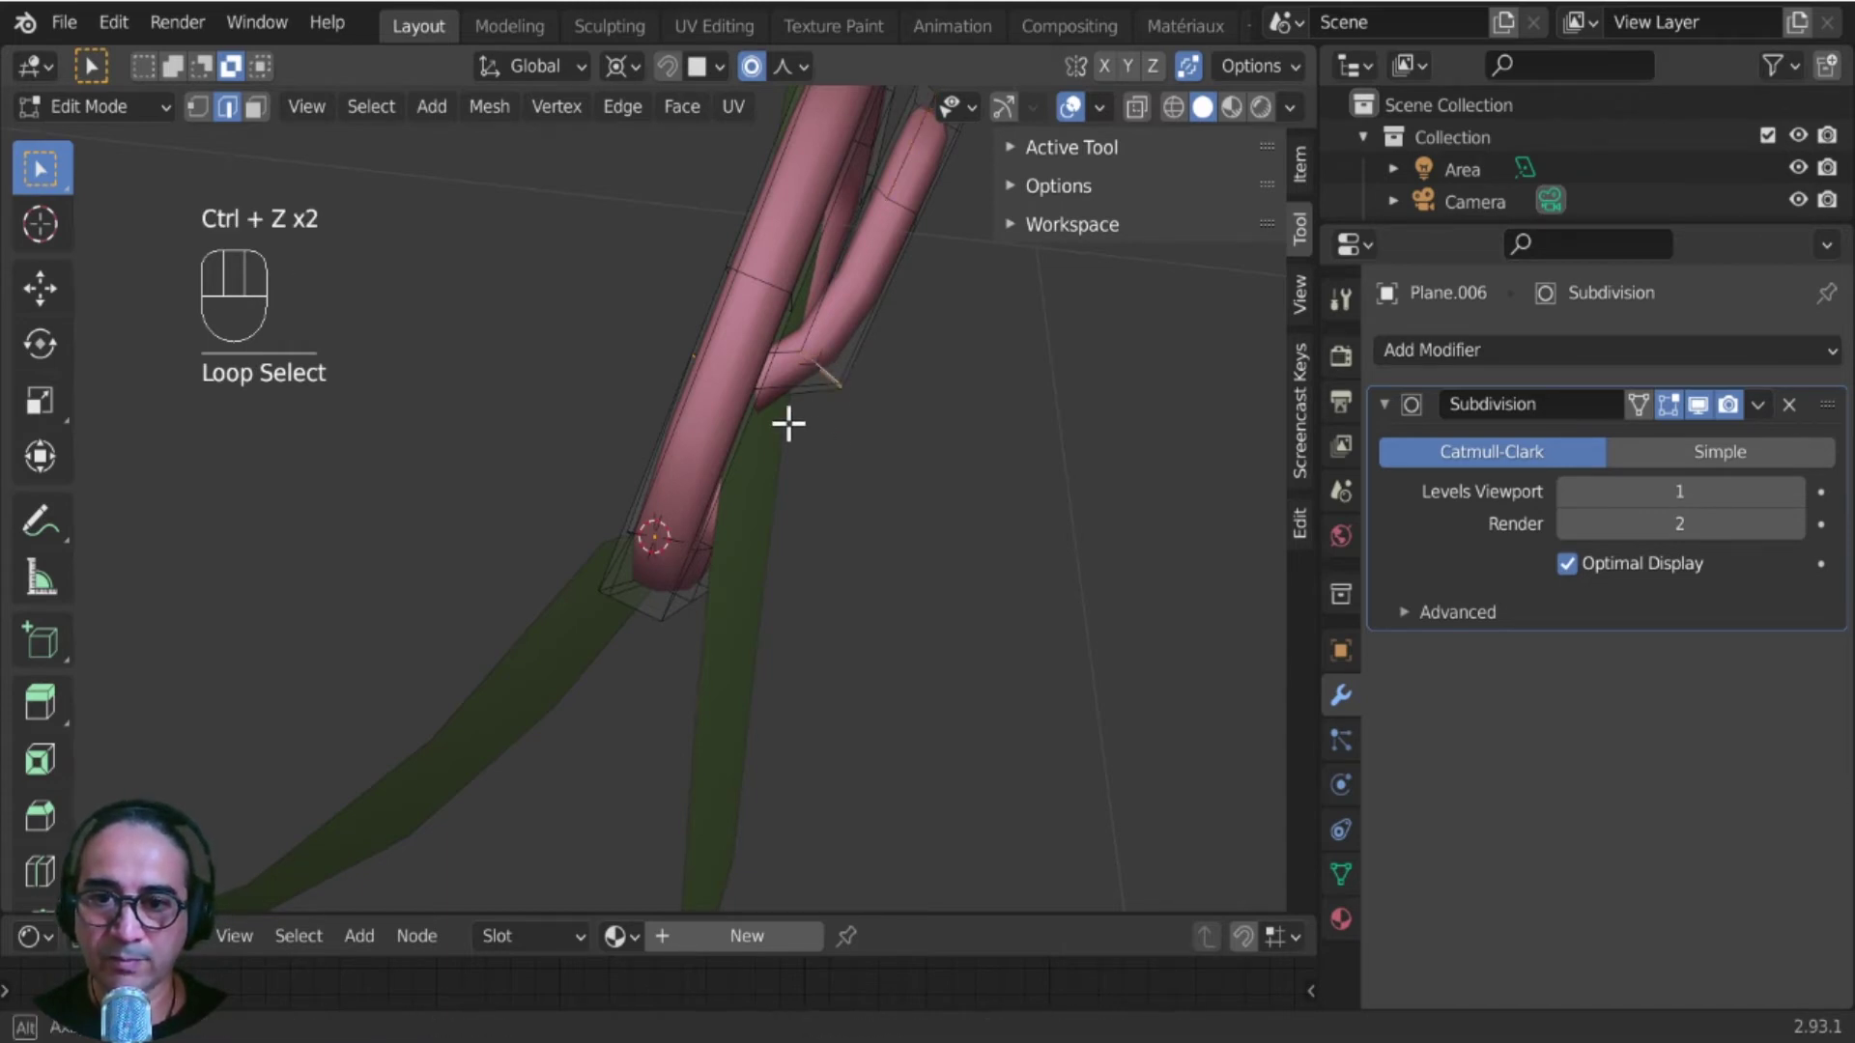
middle_click_drag(789, 423, 936, 596)
key("g")
left_click(831, 368)
key("r")
left_click(912, 600)
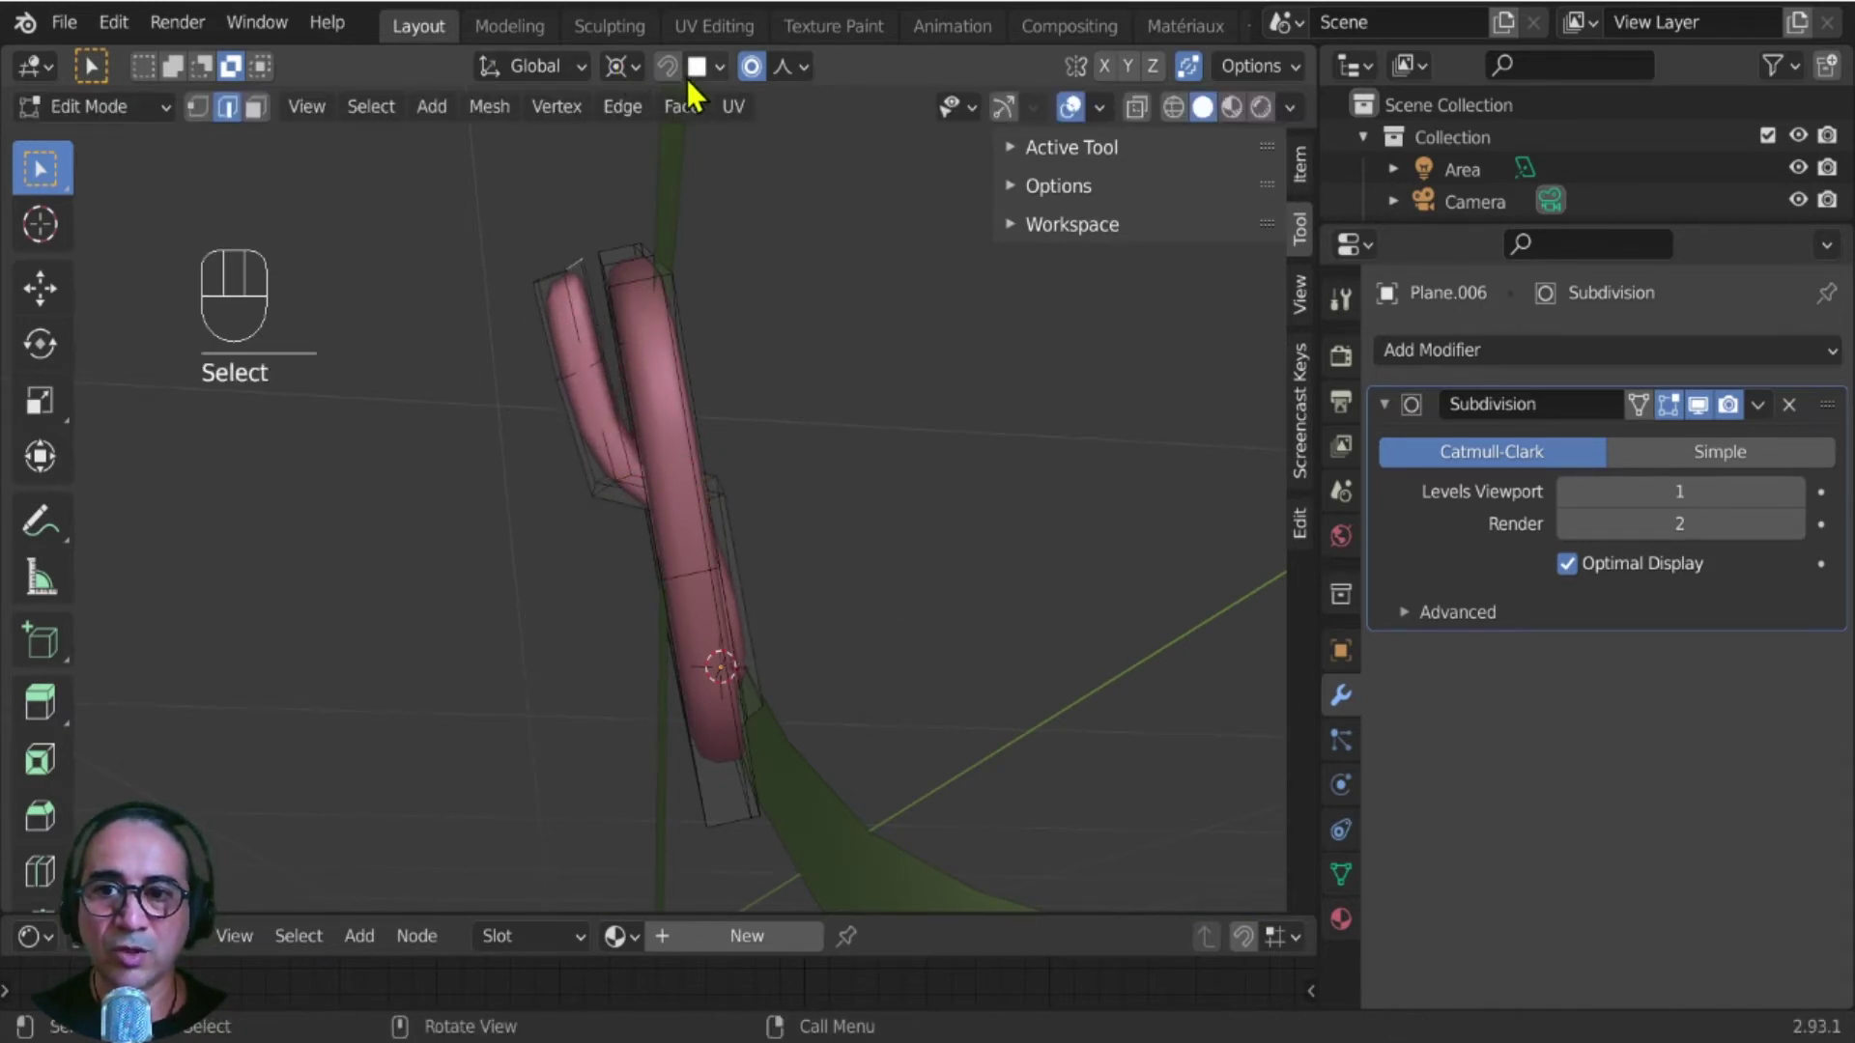
- Set the transform pivot point to Median Point
left_click(623, 66)
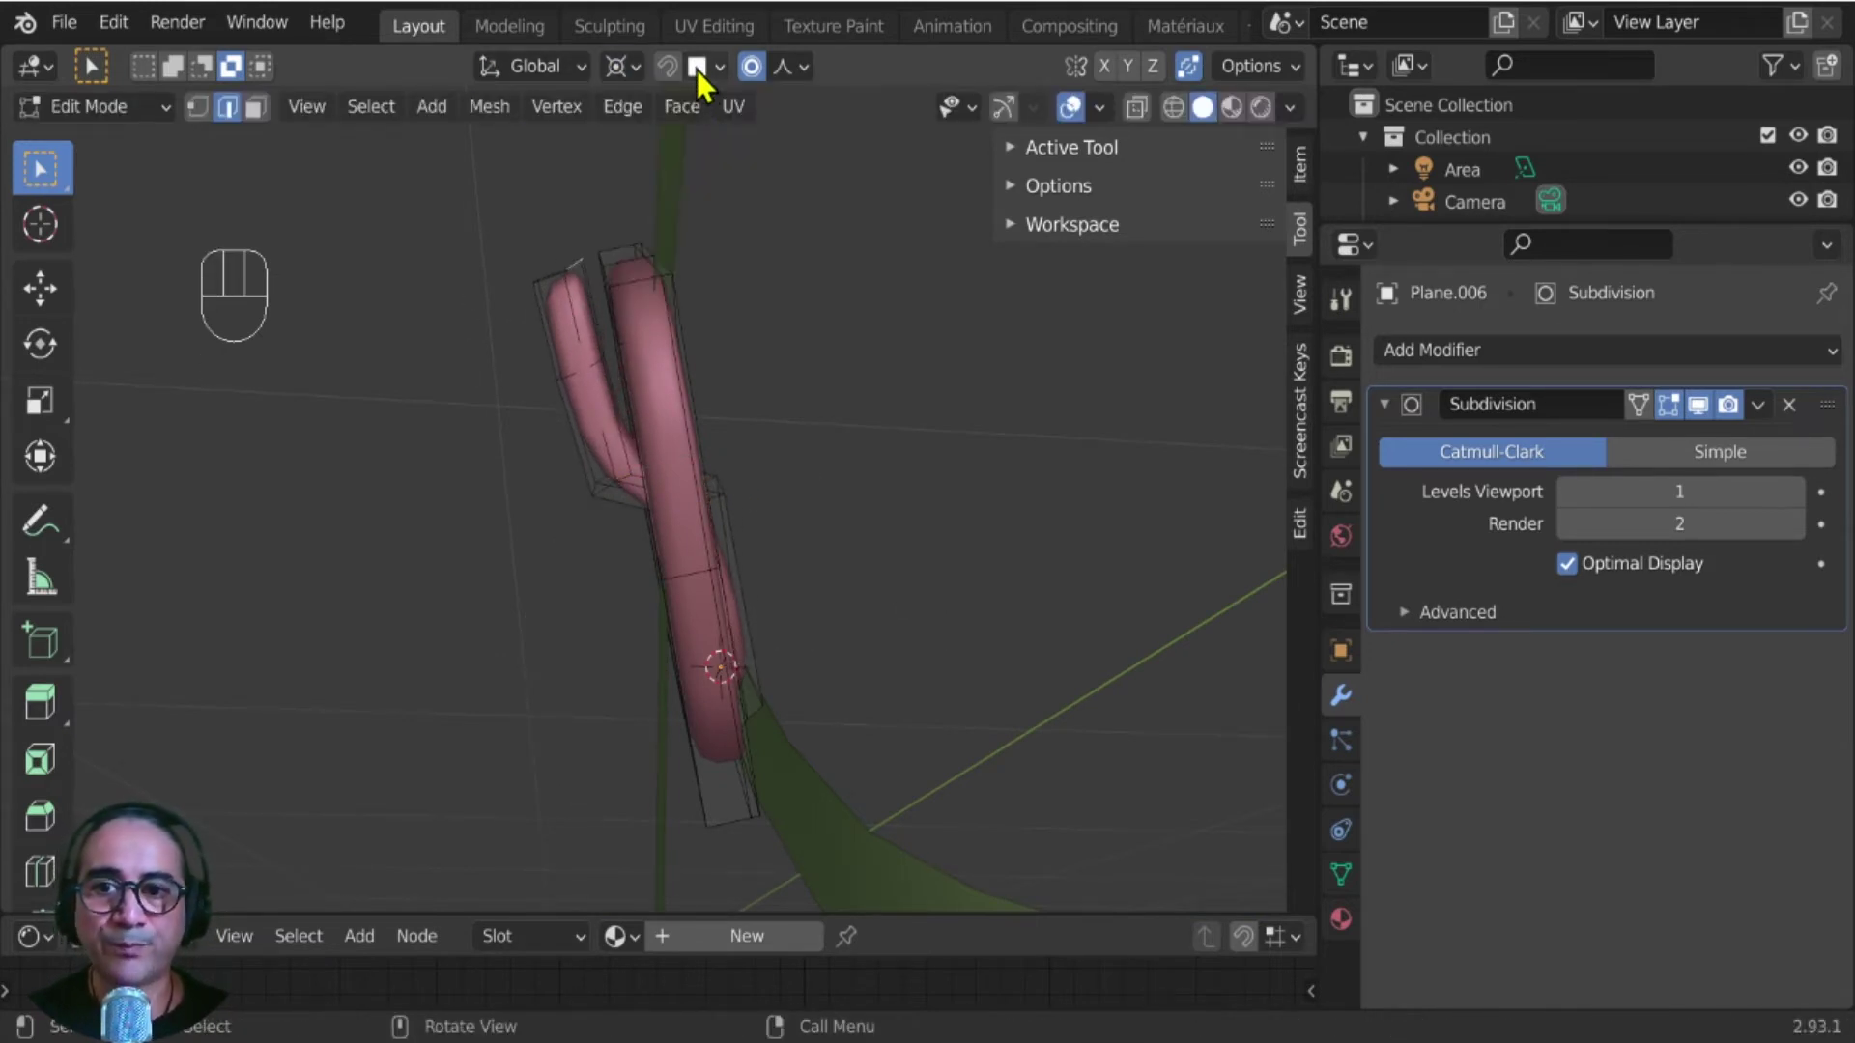
left_click(635, 67)
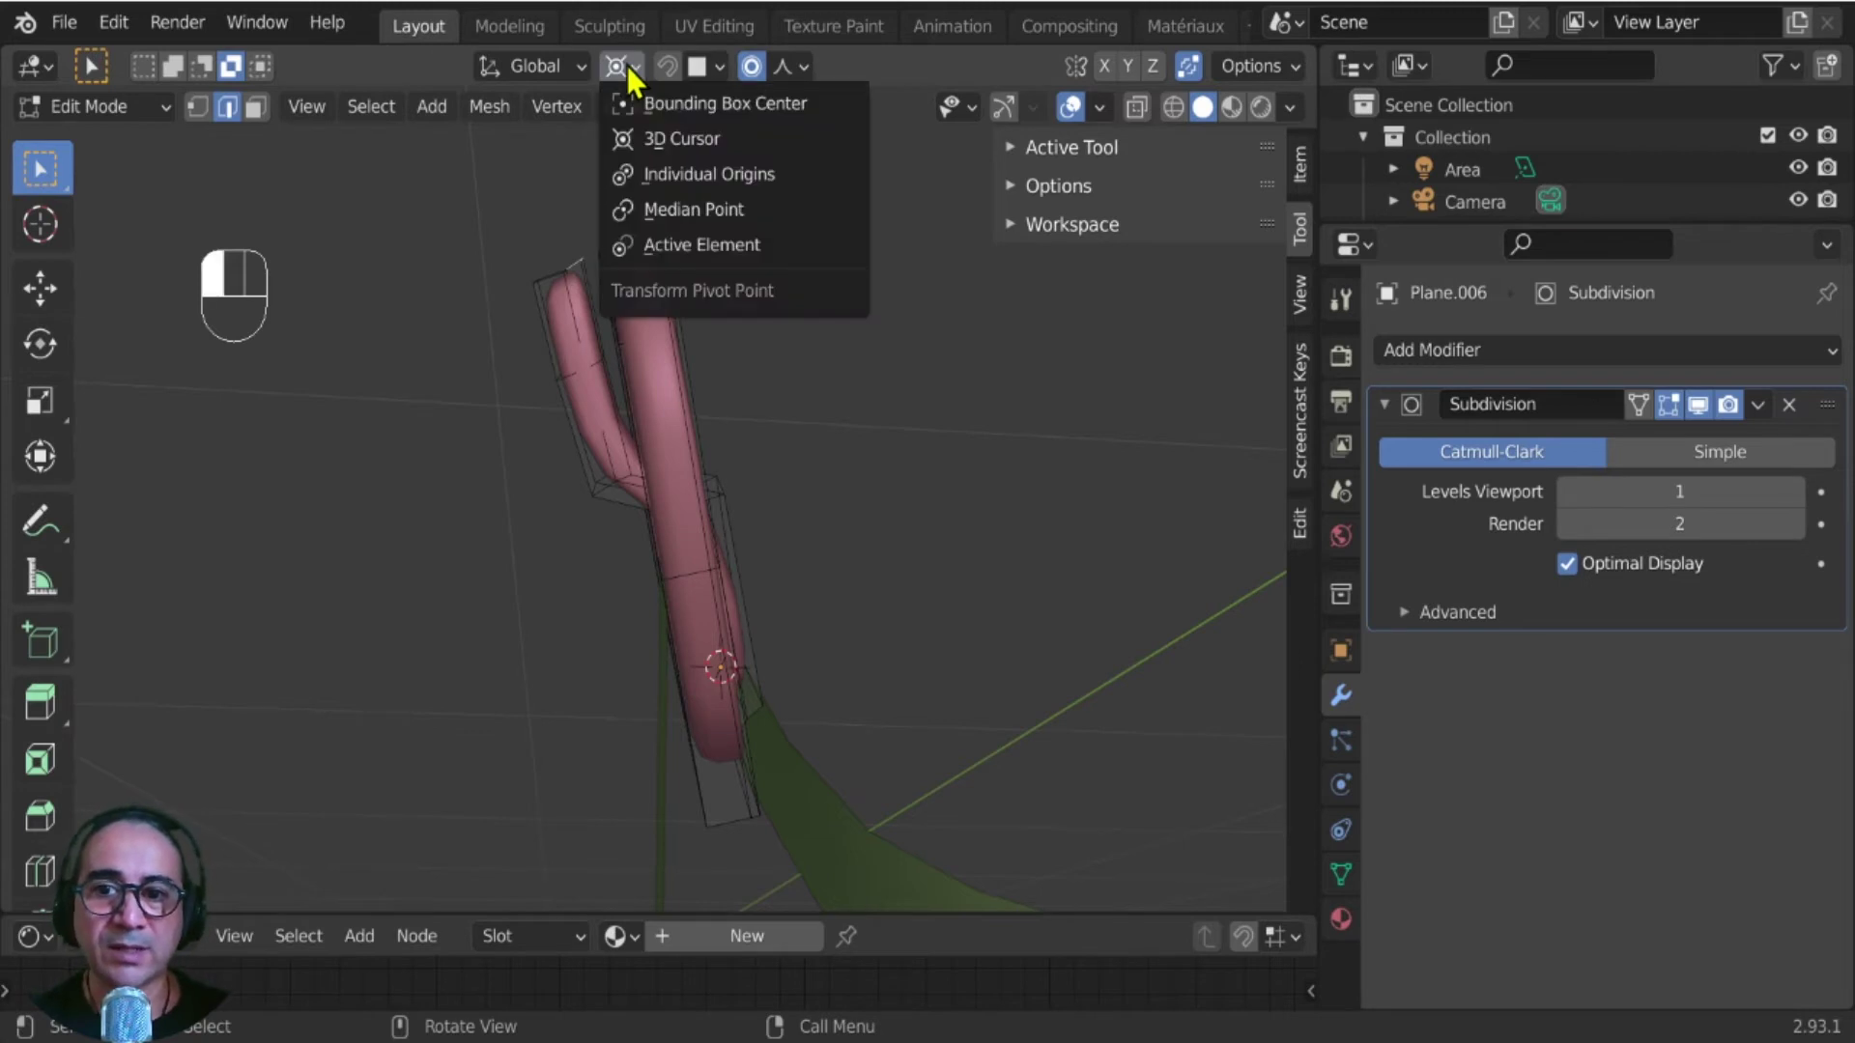
left_click(720, 222)
- Select the edges at the prong's narrow tip and move them beside the buckle frame with a reduced proportional influence
scroll(629, 274, "up", 3)
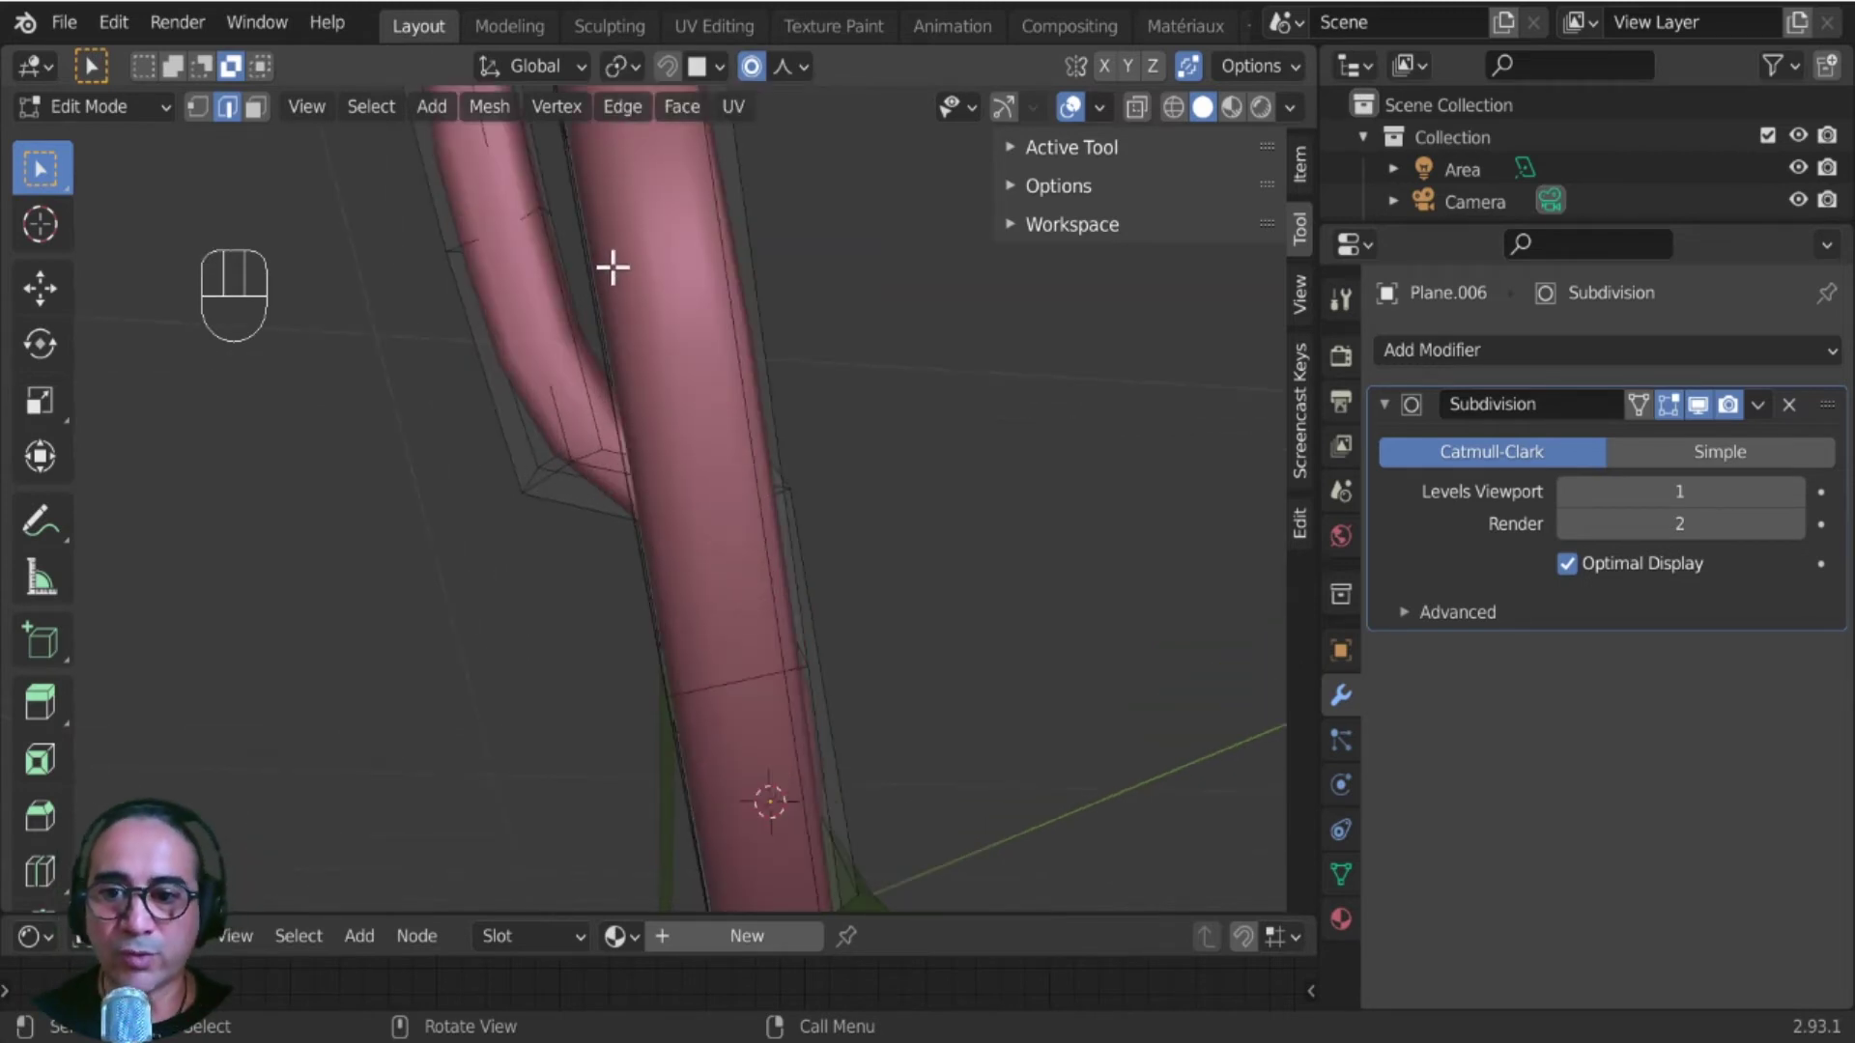
middle_click_drag(645, 213, 680, 649, "shift")
left_click(751, 656)
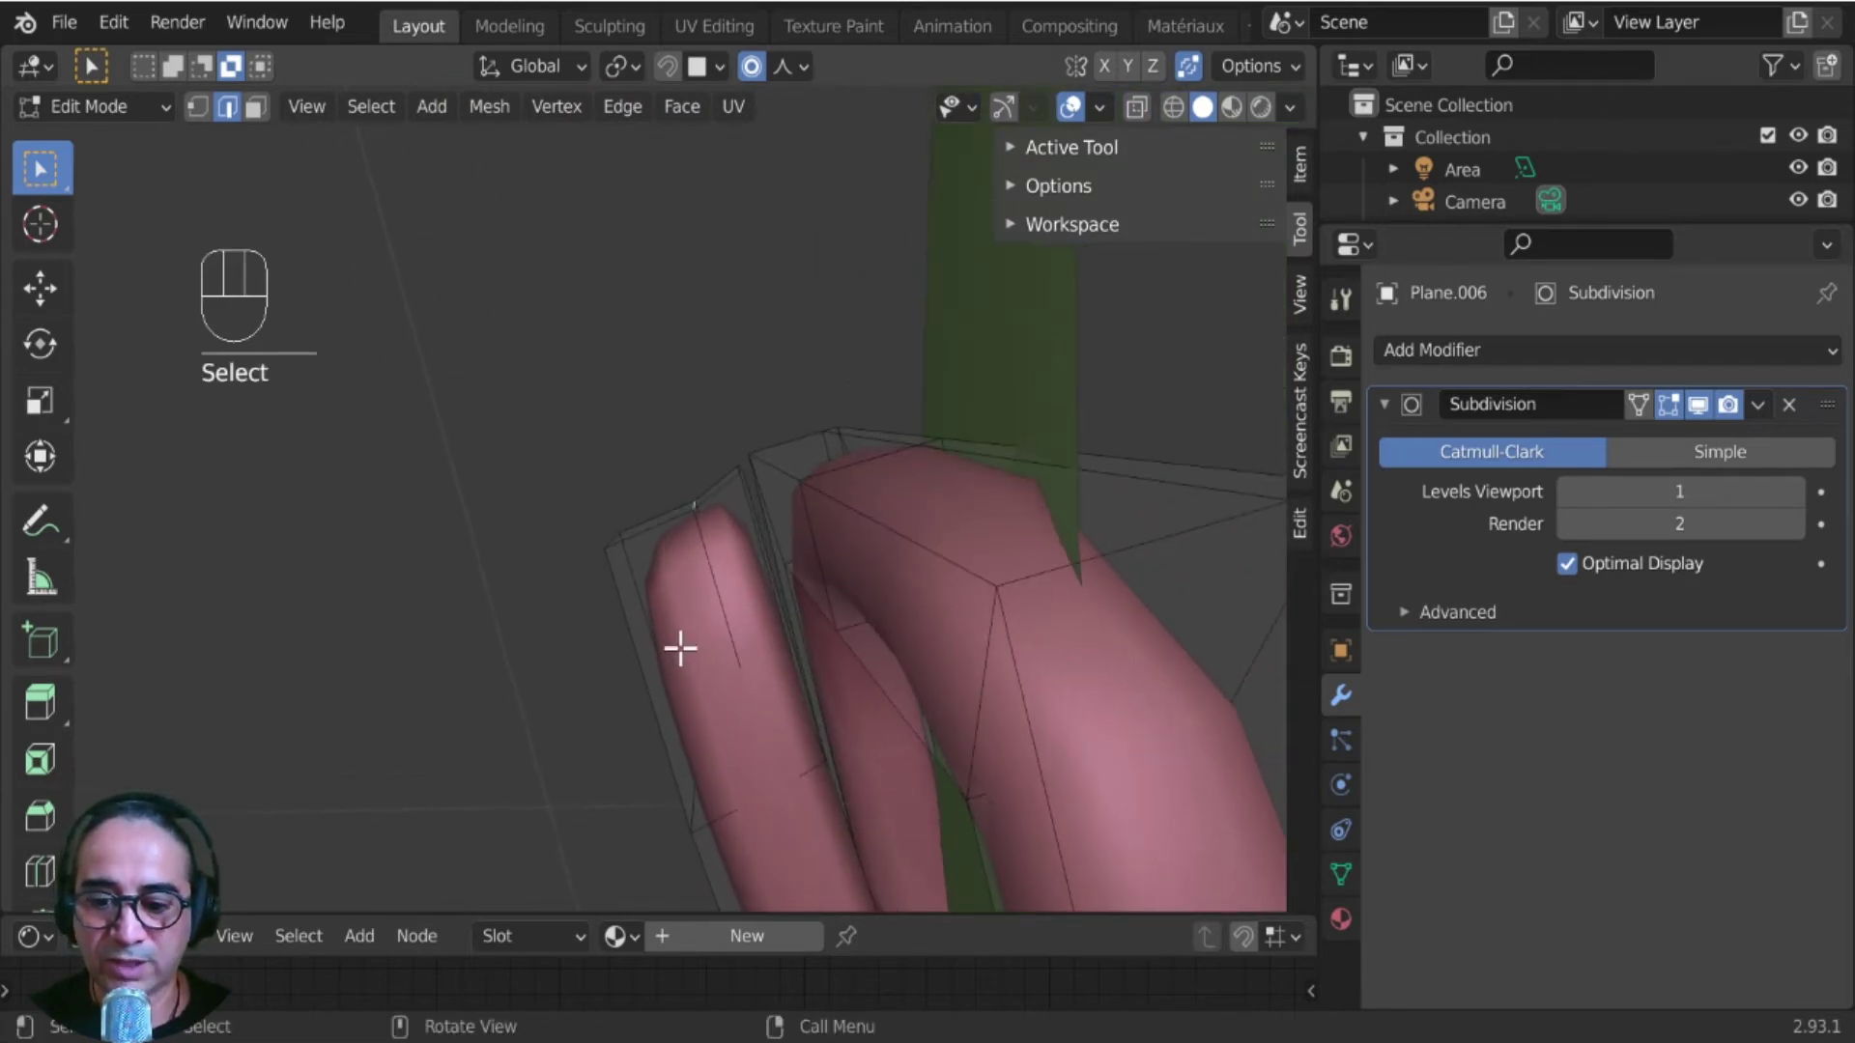
key("g")
left_click(654, 593)
left_click(755, 468)
middle_click_drag(754, 469, 709, 585)
key("g")
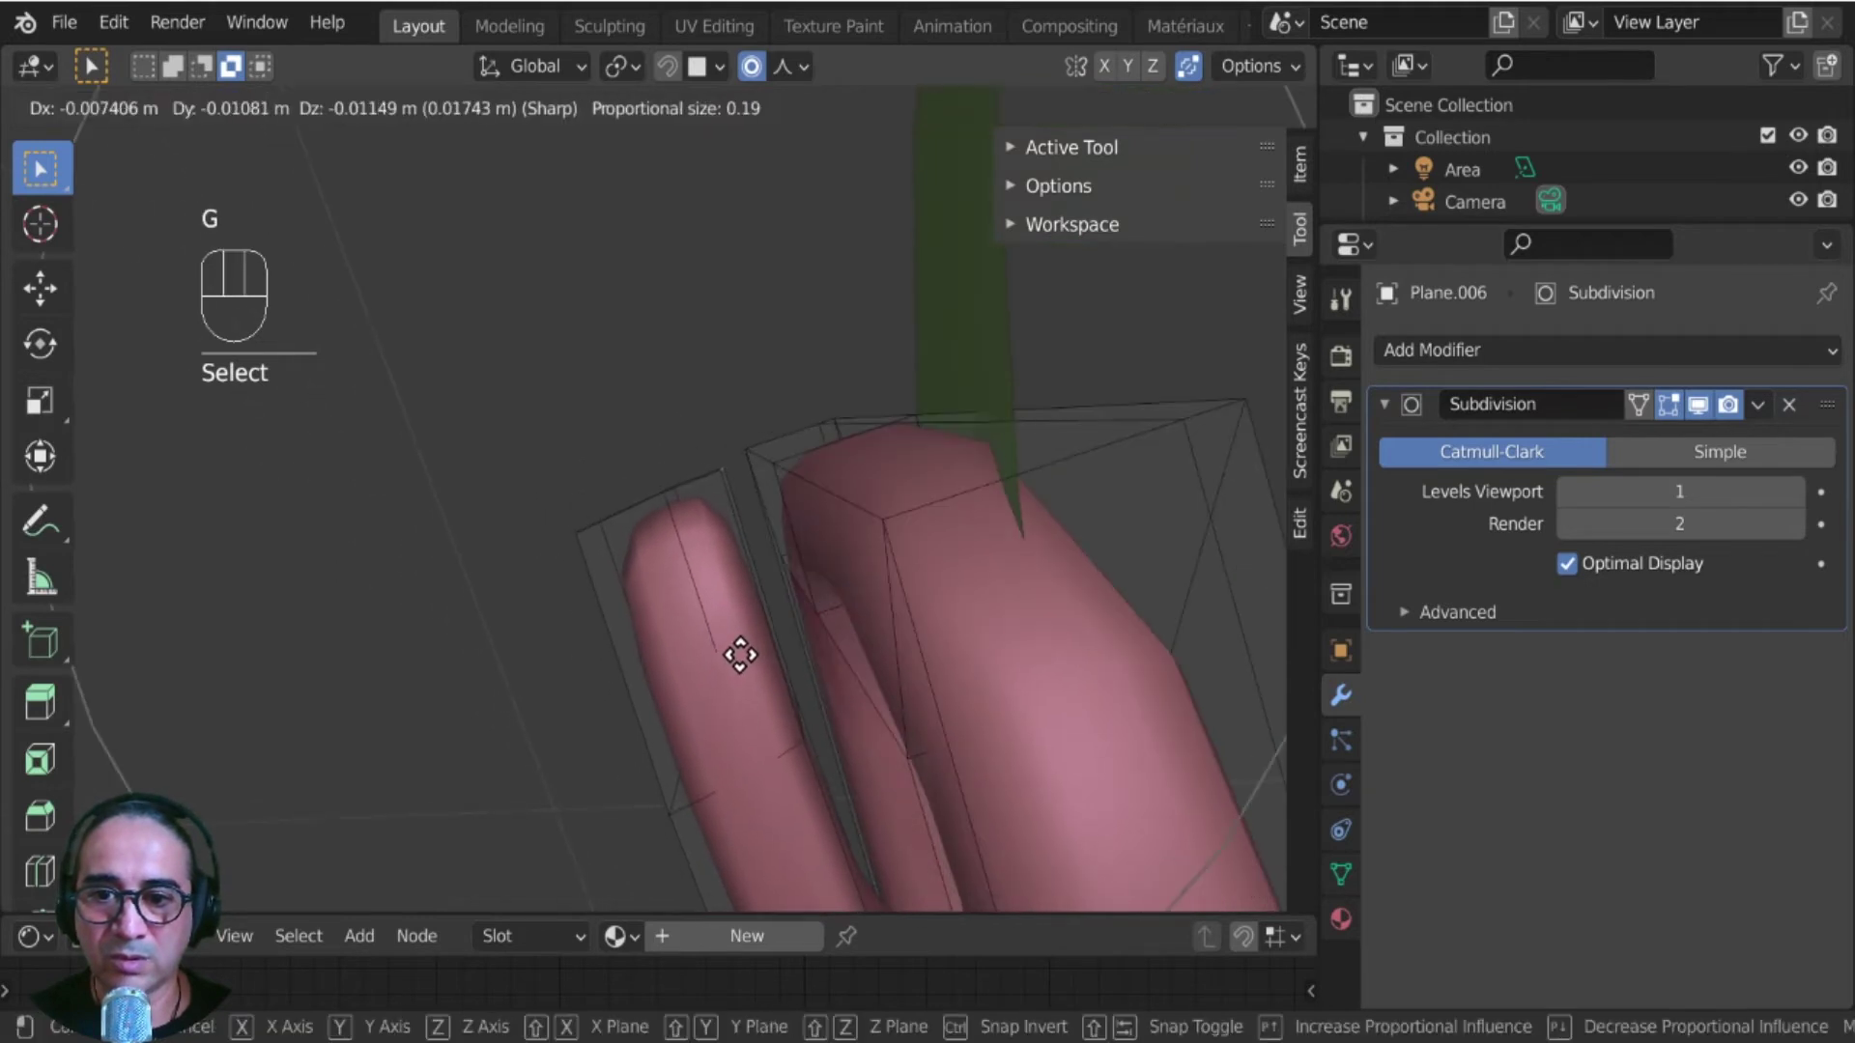
scroll(742, 661, "up", 15)
left_click(742, 700)
- Refine the prong tip's position against the frame from several angles, using a proportional size of 0.12
middle_click_drag(737, 708, 737, 509)
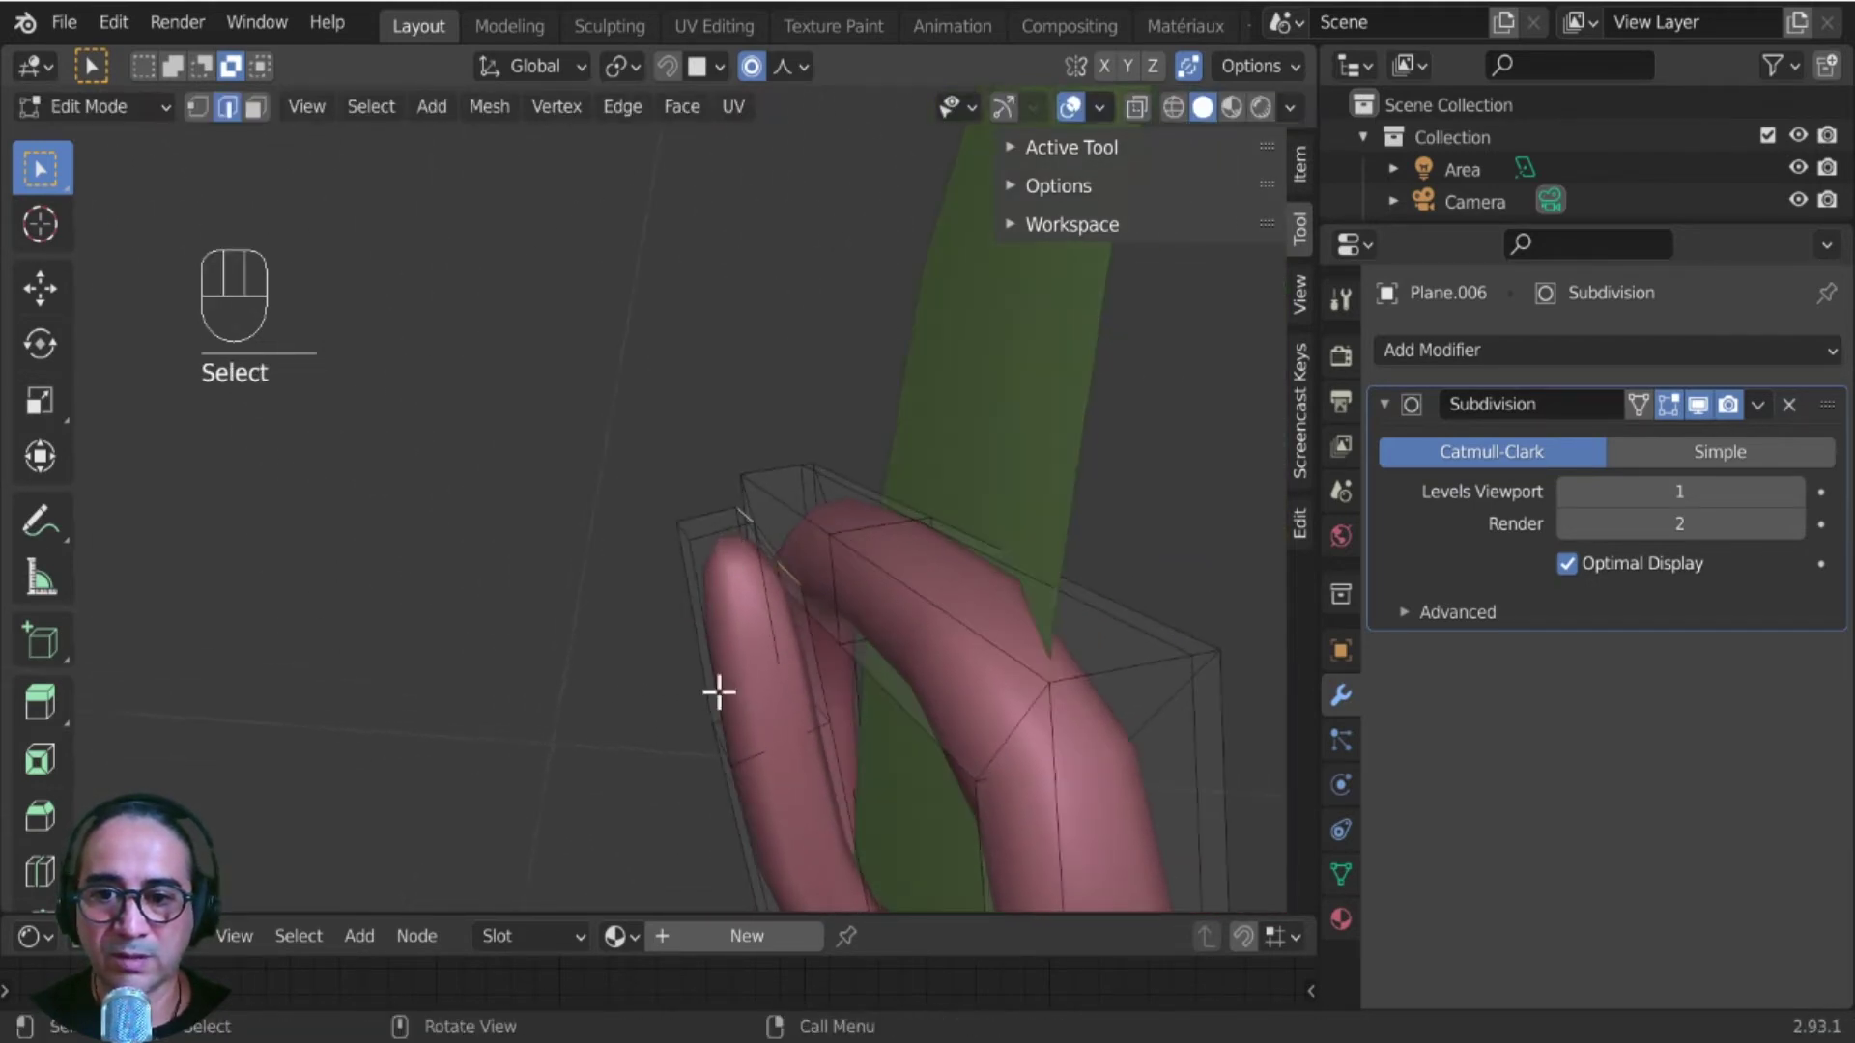
middle_click_drag(716, 692, 629, 637)
key("g")
scroll(677, 640, "down", 19)
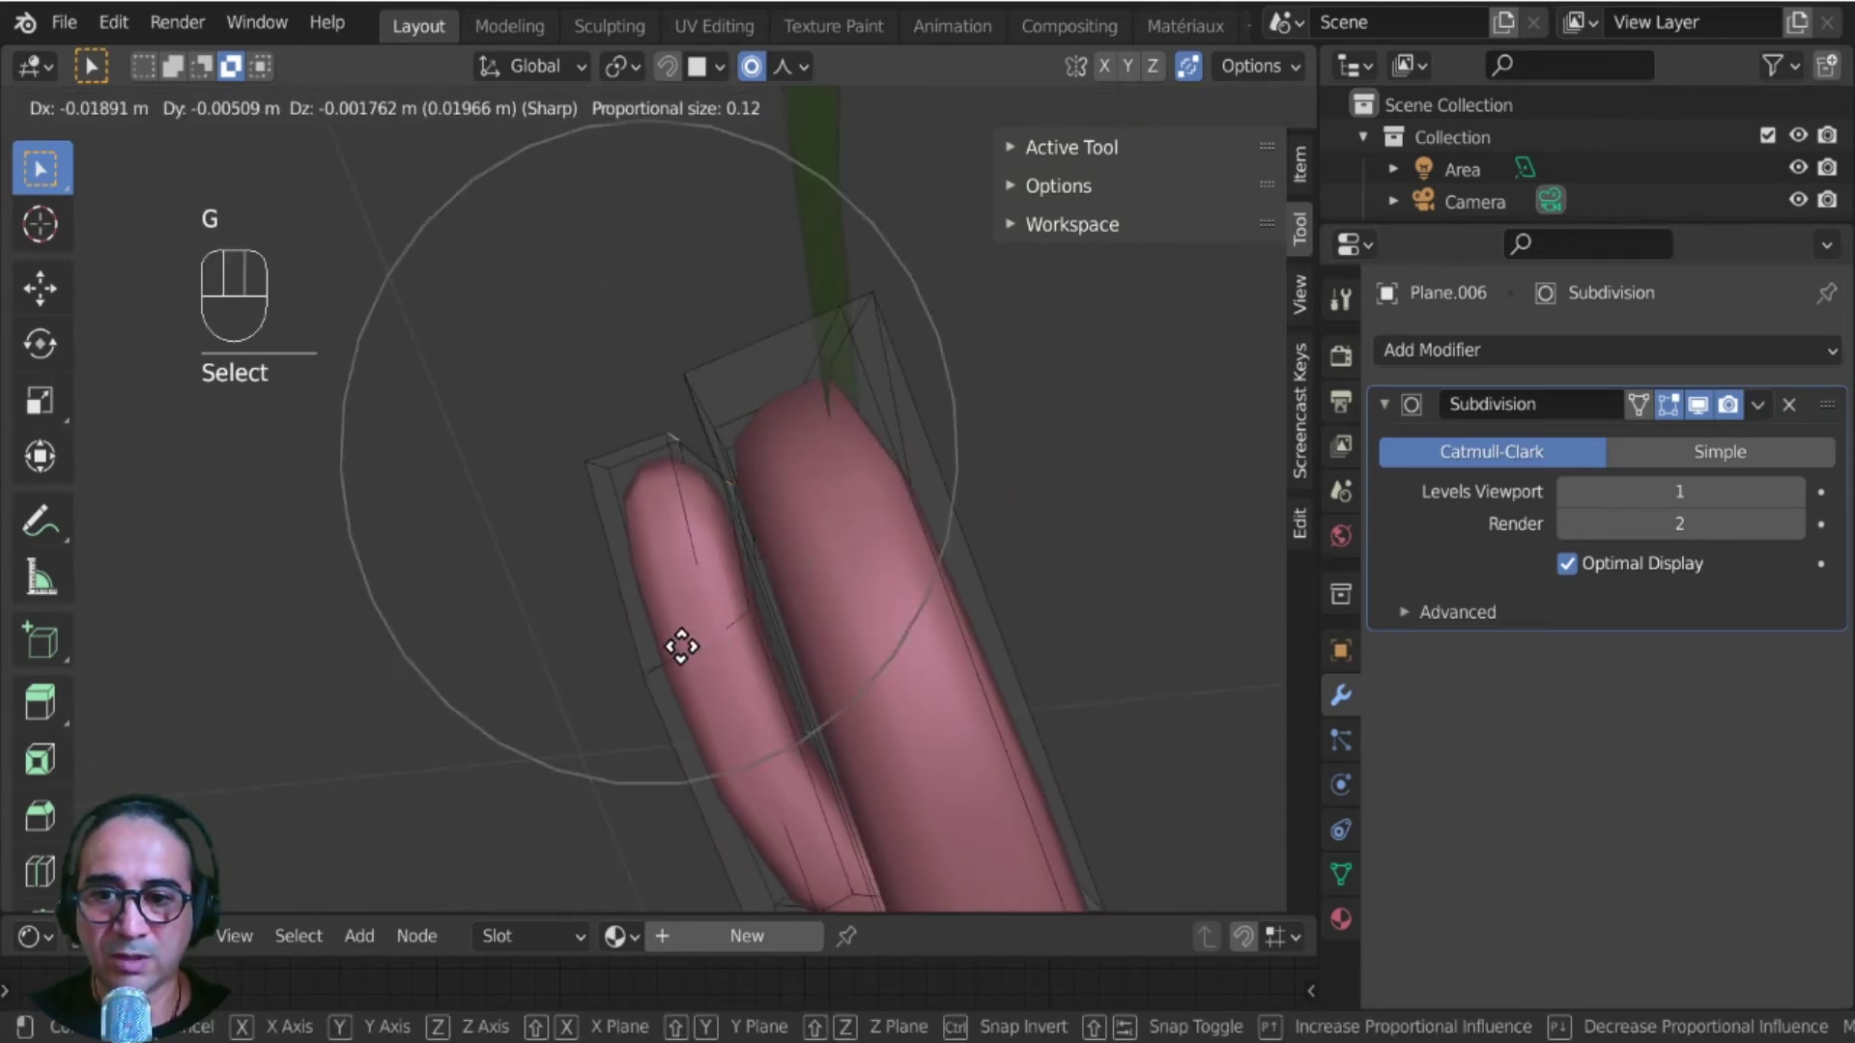
left_click(707, 642)
middle_click_drag(707, 642, 888, 547)
key("g")
left_click(776, 660)
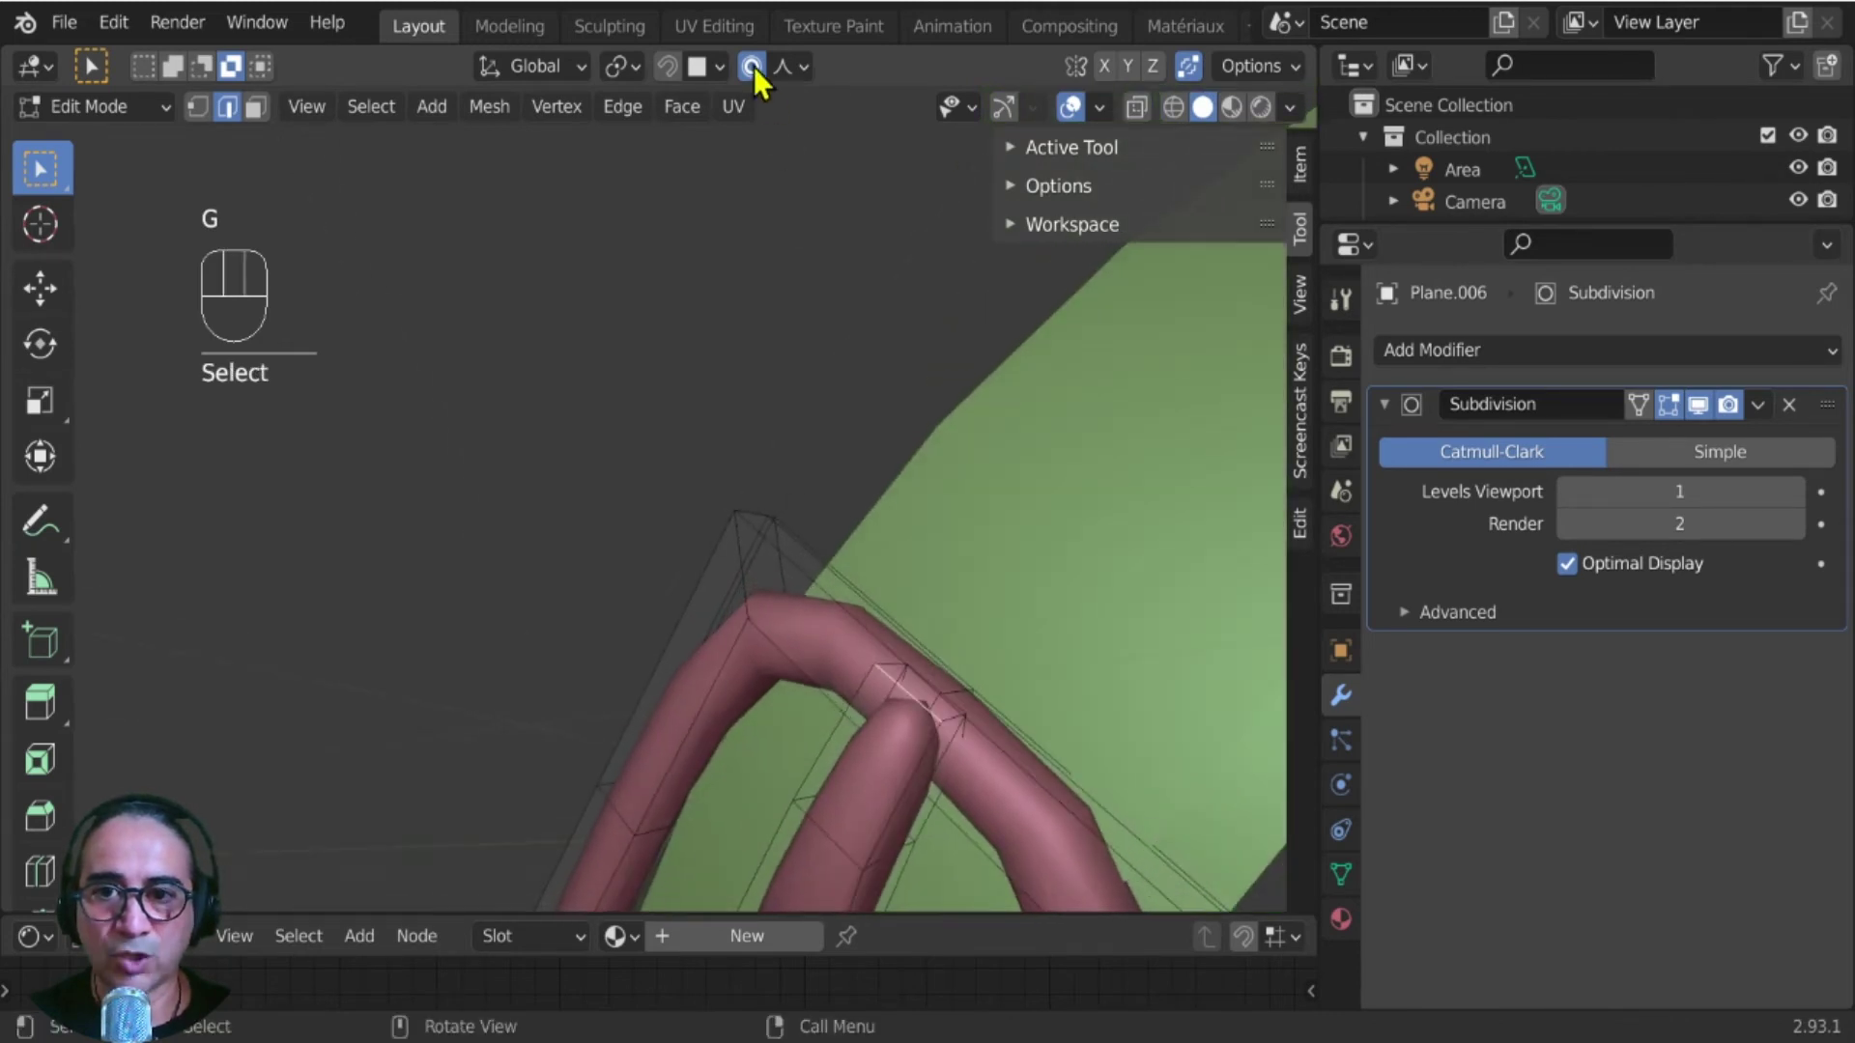
- Turn off proportional editing, edge-slide the selected edges at the prong's tip, and return to Object Mode
scroll(758, 619, "down", 1)
middle_click_drag(758, 638, 596, 518, "shift")
scroll(725, 667, "up", 3)
middle_click_drag(725, 666, 586, 664)
key("g")
key("g")
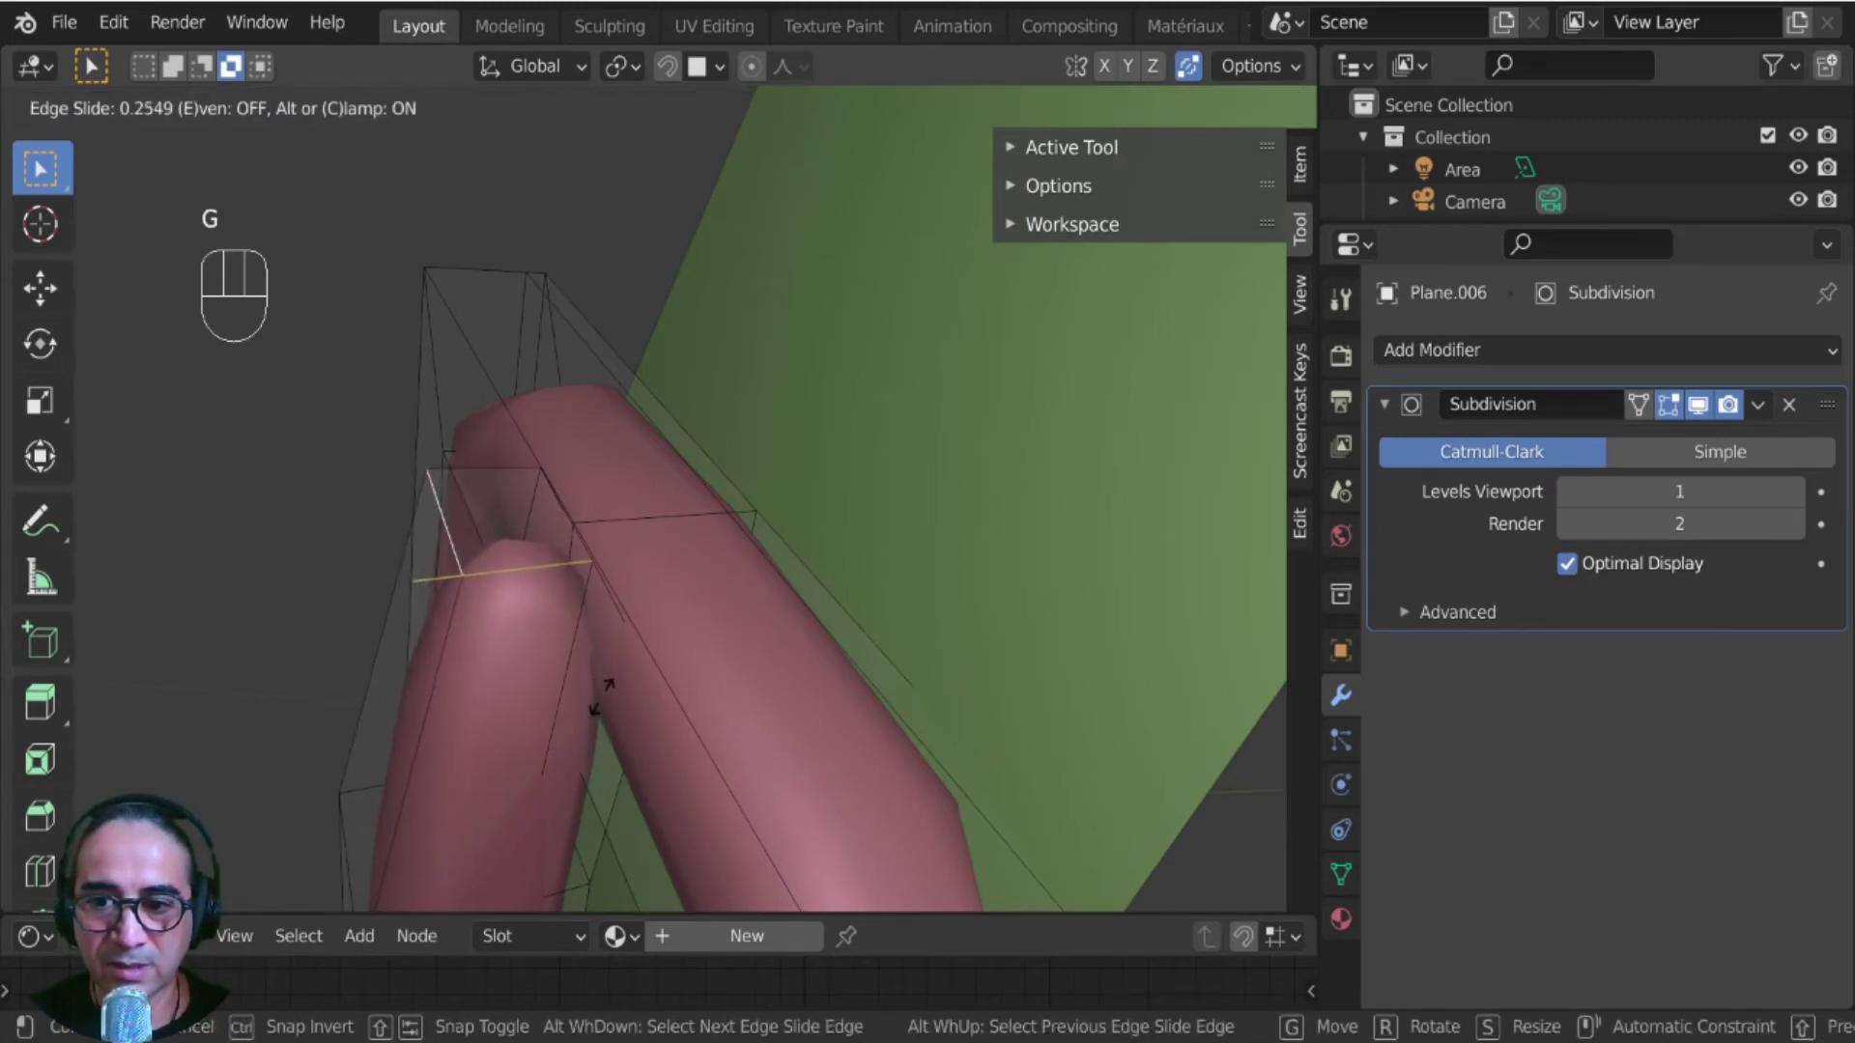
left_click(787, 692)
middle_click_drag(542, 608, 1274, 572)
key("Tab")
- Select the green strap and enable its Solidify modifier's display in the viewport
left_click(873, 514)
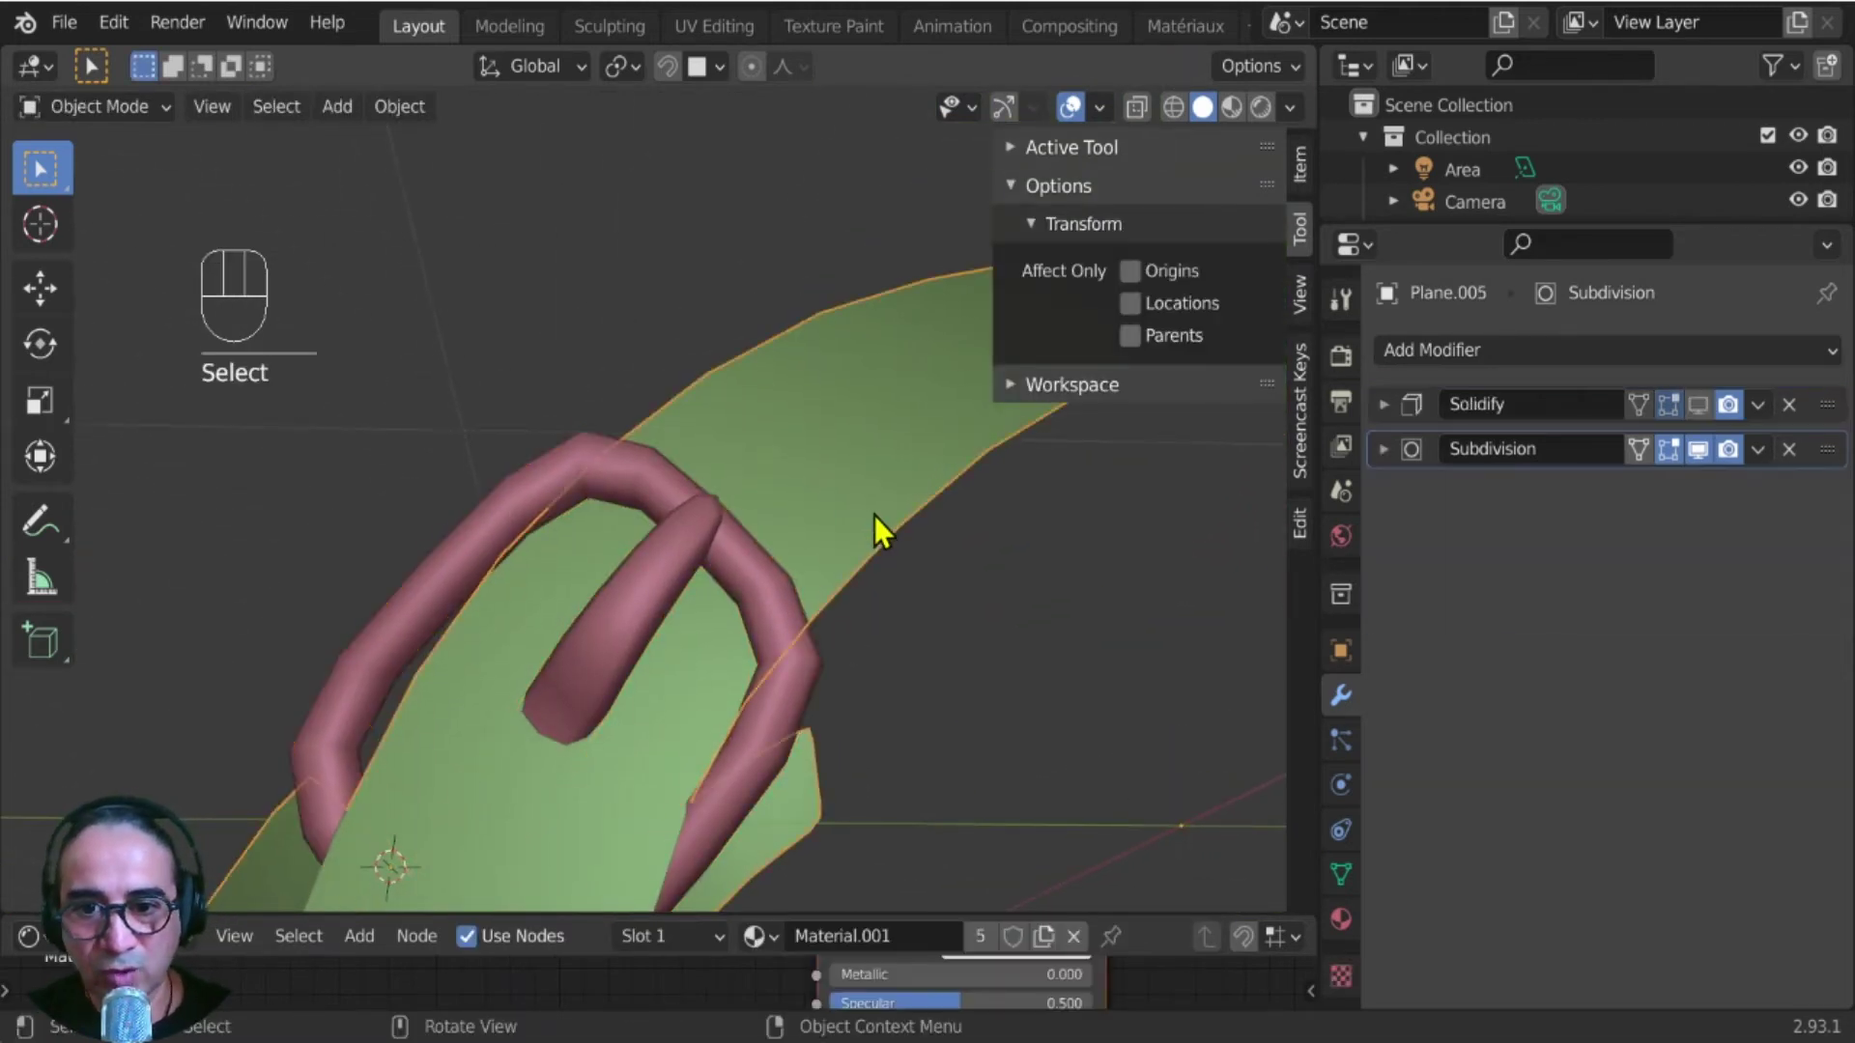
scroll(873, 514, "down", 5)
left_click(1704, 406)
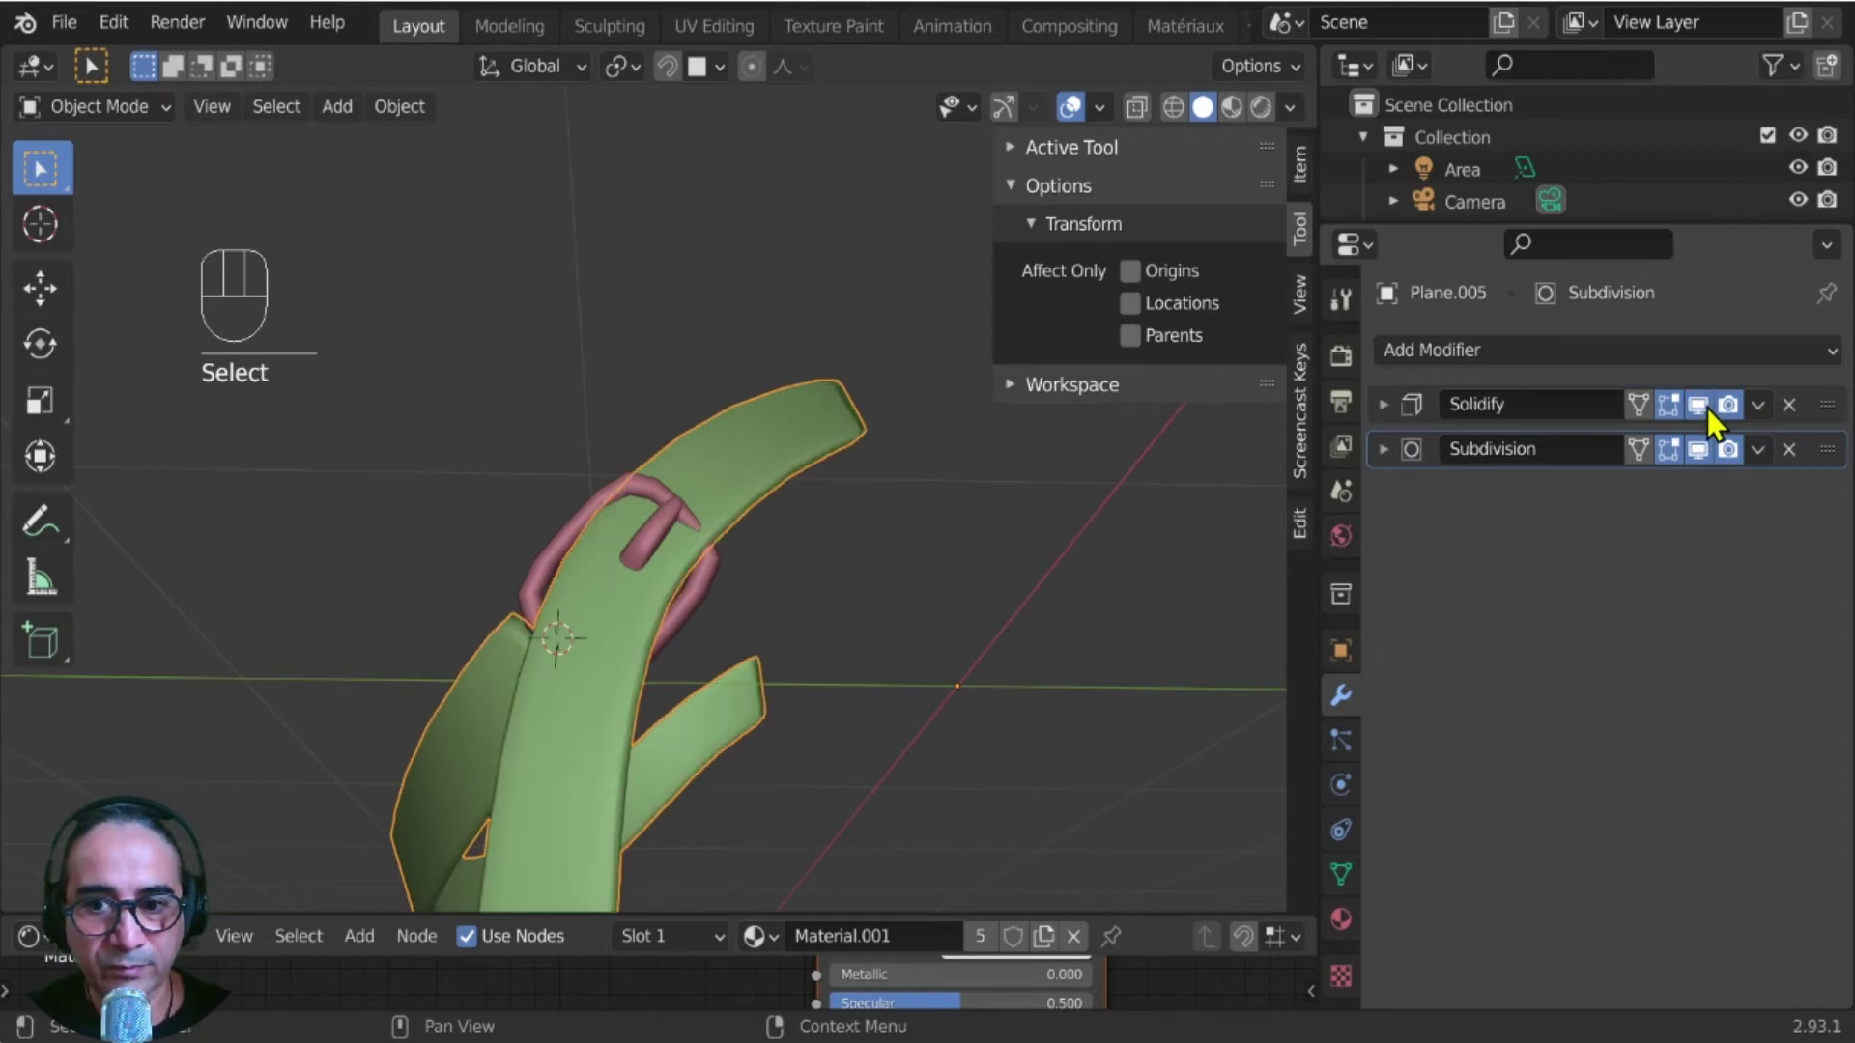
mouse_move(658, 663)
middle_mouse_down()
mouse_move(920, 849)
mouse_move(750, 844)
mouse_move(751, 740)
mouse_move(636, 732)
mouse_move(694, 658)
middle_mouse_up()
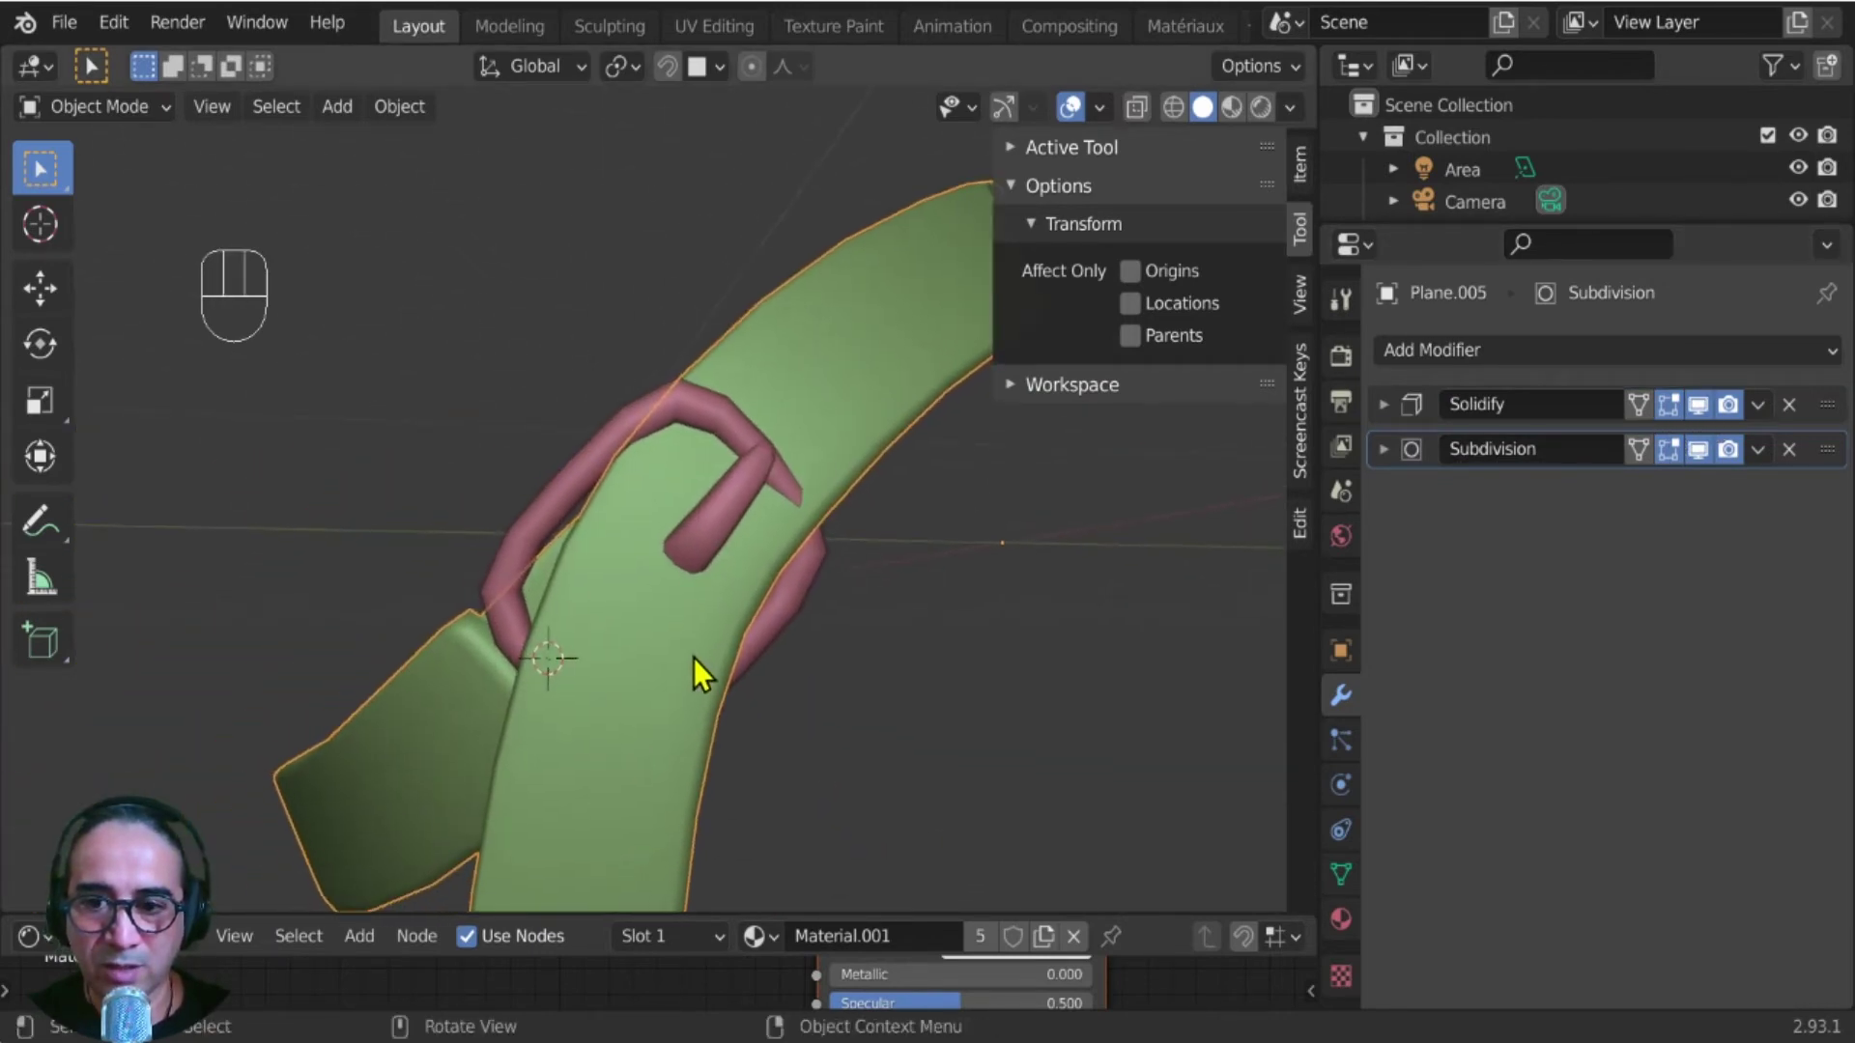
- Enter Edit Mode on the strap, disable the Solidify modifier's edit-mode display, and enable the Subdivision modifier's on-cage display
scroll(694, 658, "up", 5)
key("Tab")
scroll(663, 621, "down", 5)
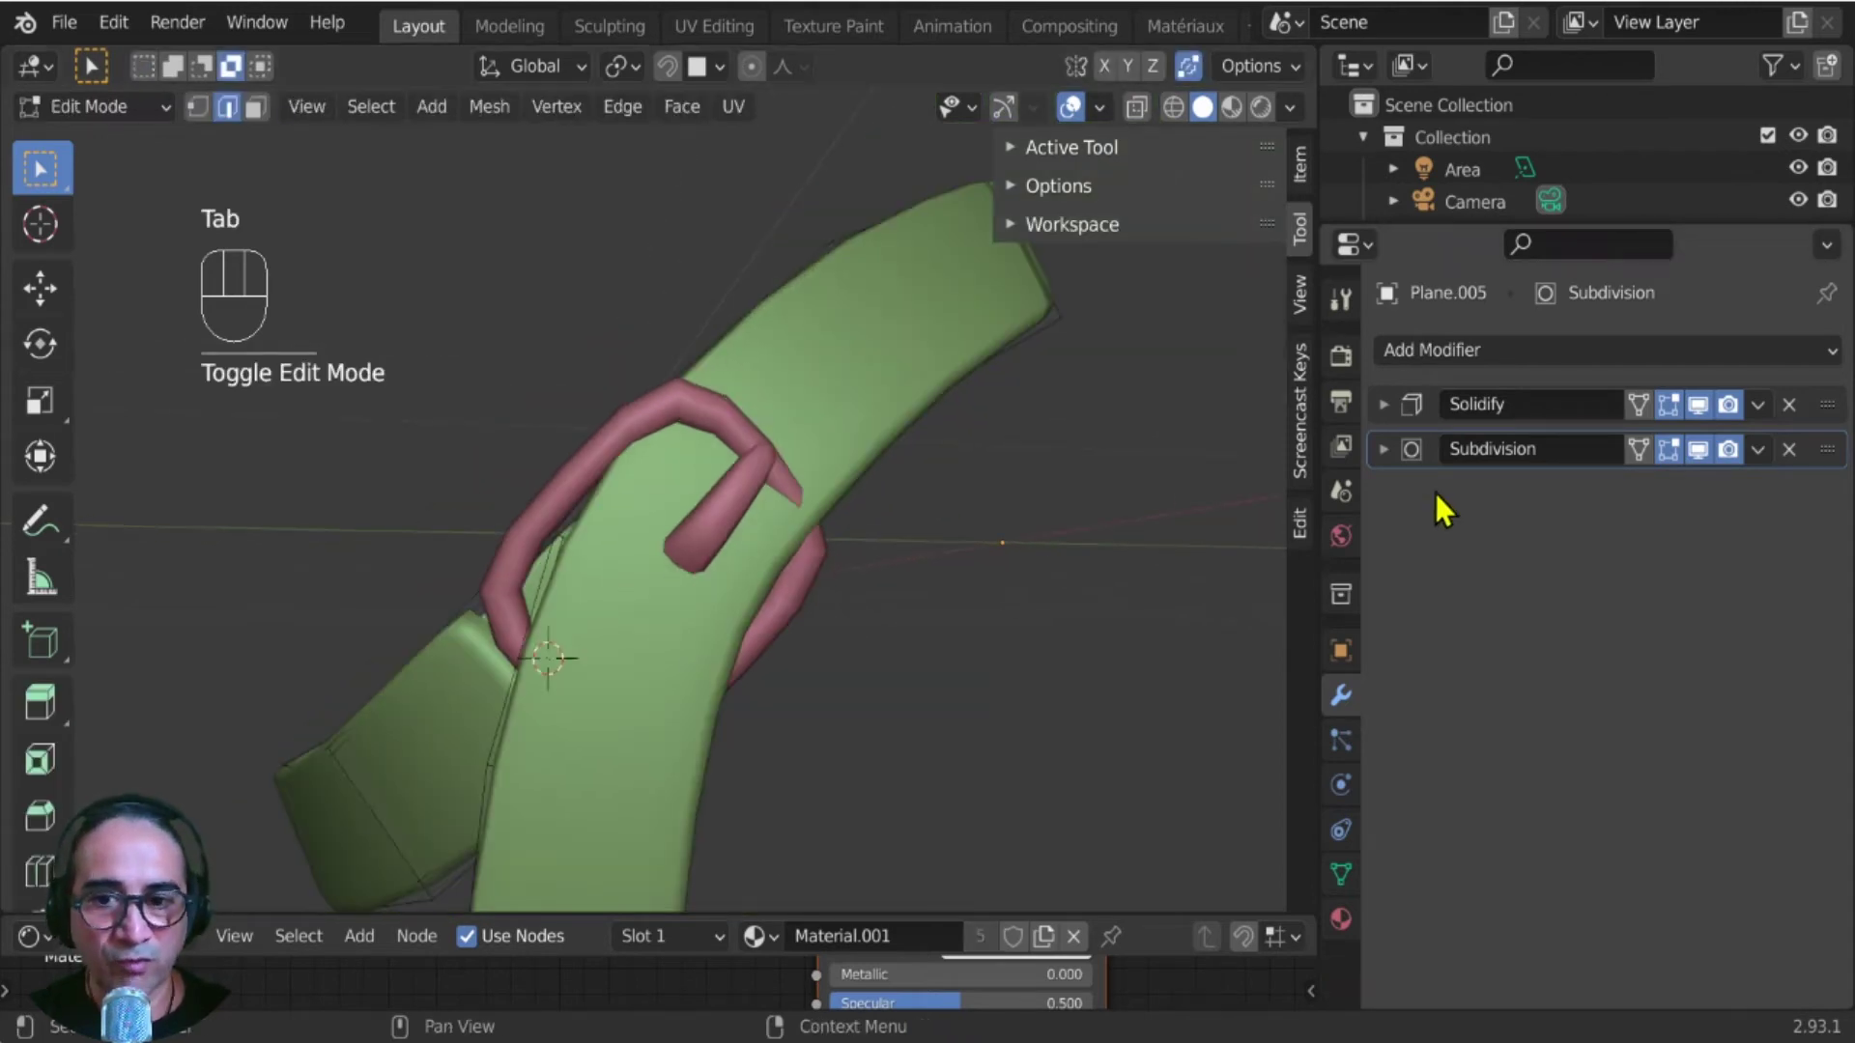
left_click(1667, 406)
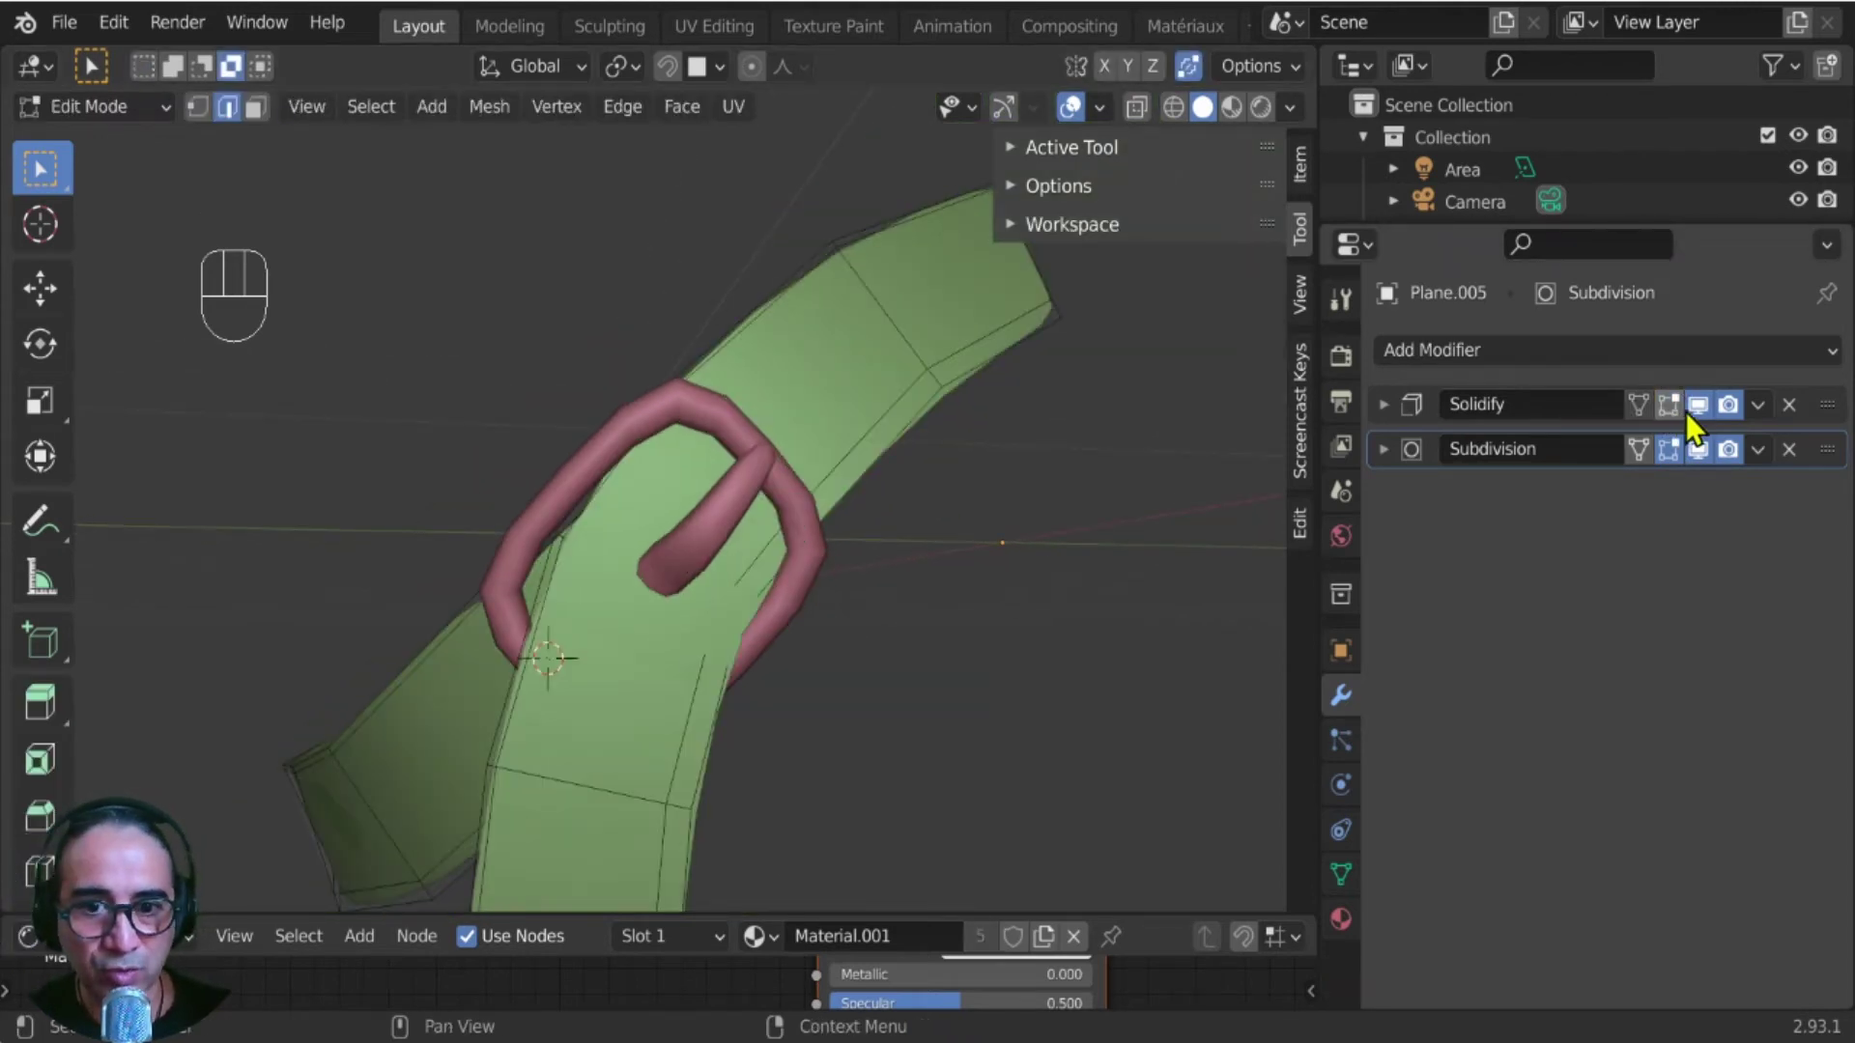
left_click(1699, 405)
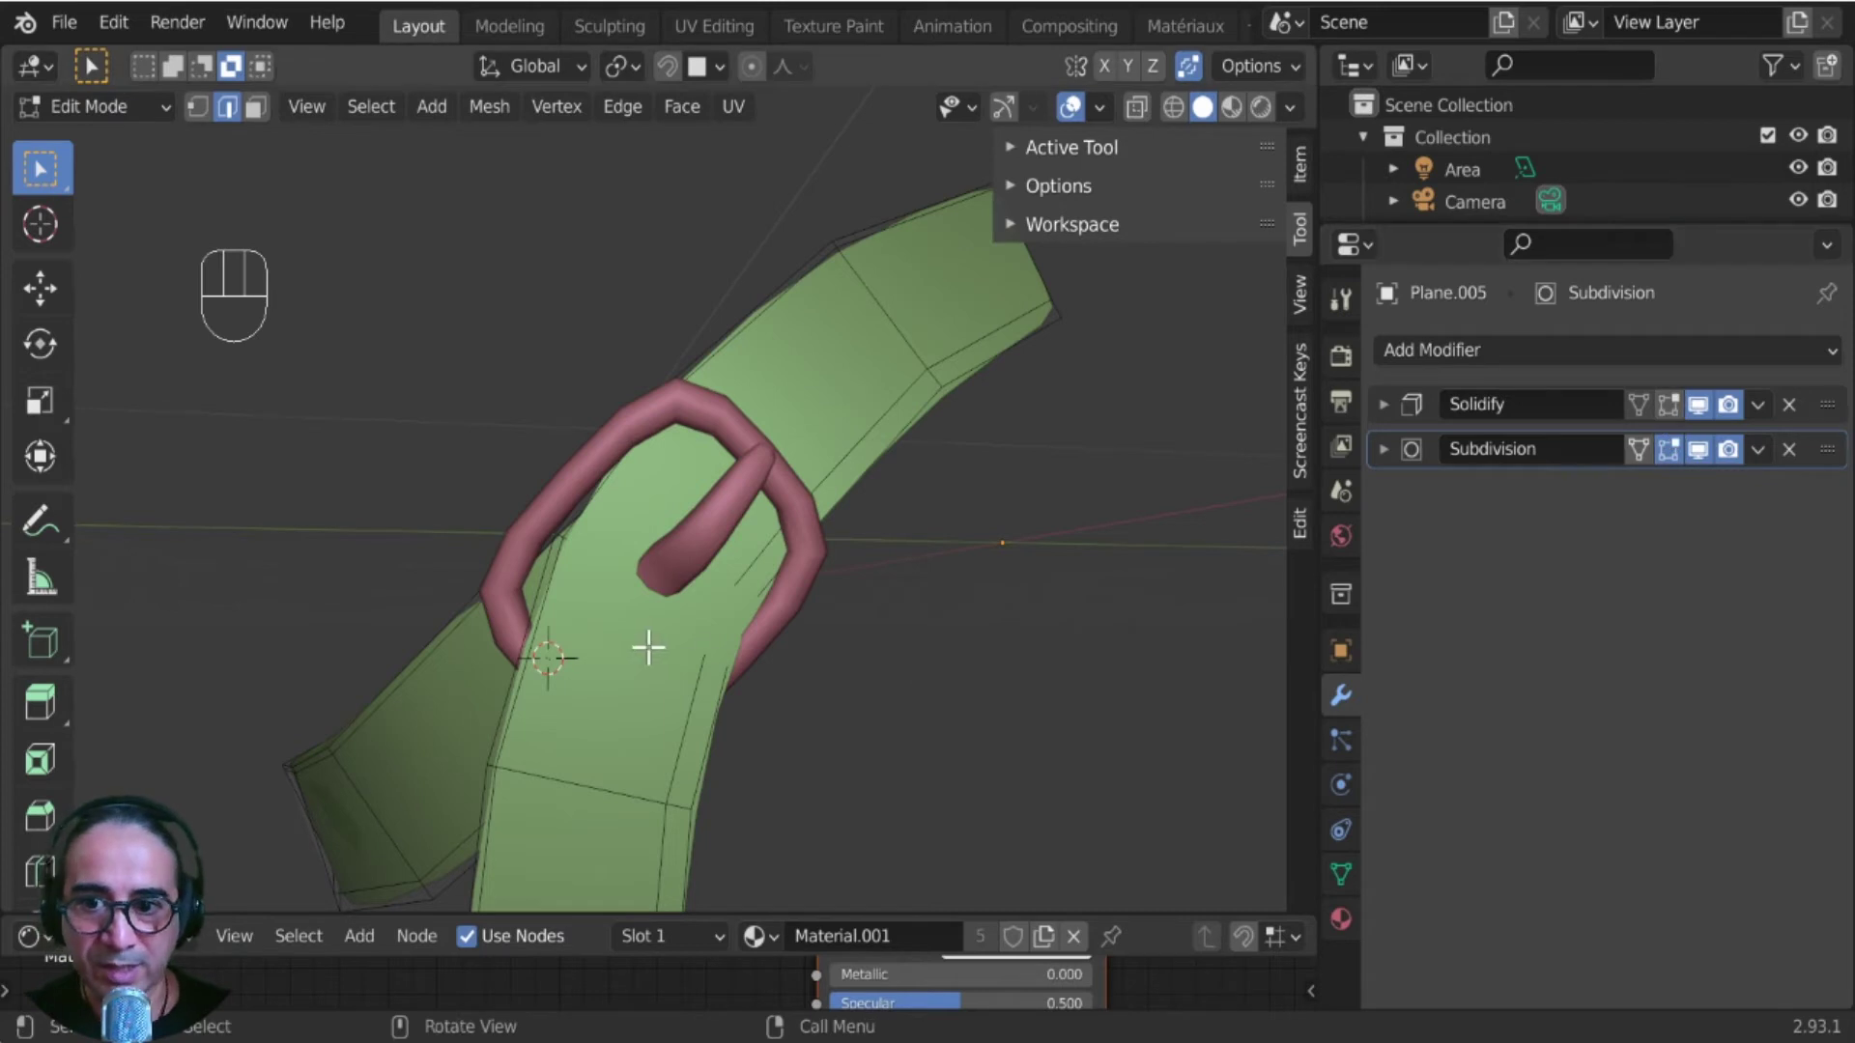
mouse_move(652, 711)
middle_mouse_down()
mouse_move(757, 658)
mouse_move(647, 710)
middle_mouse_up()
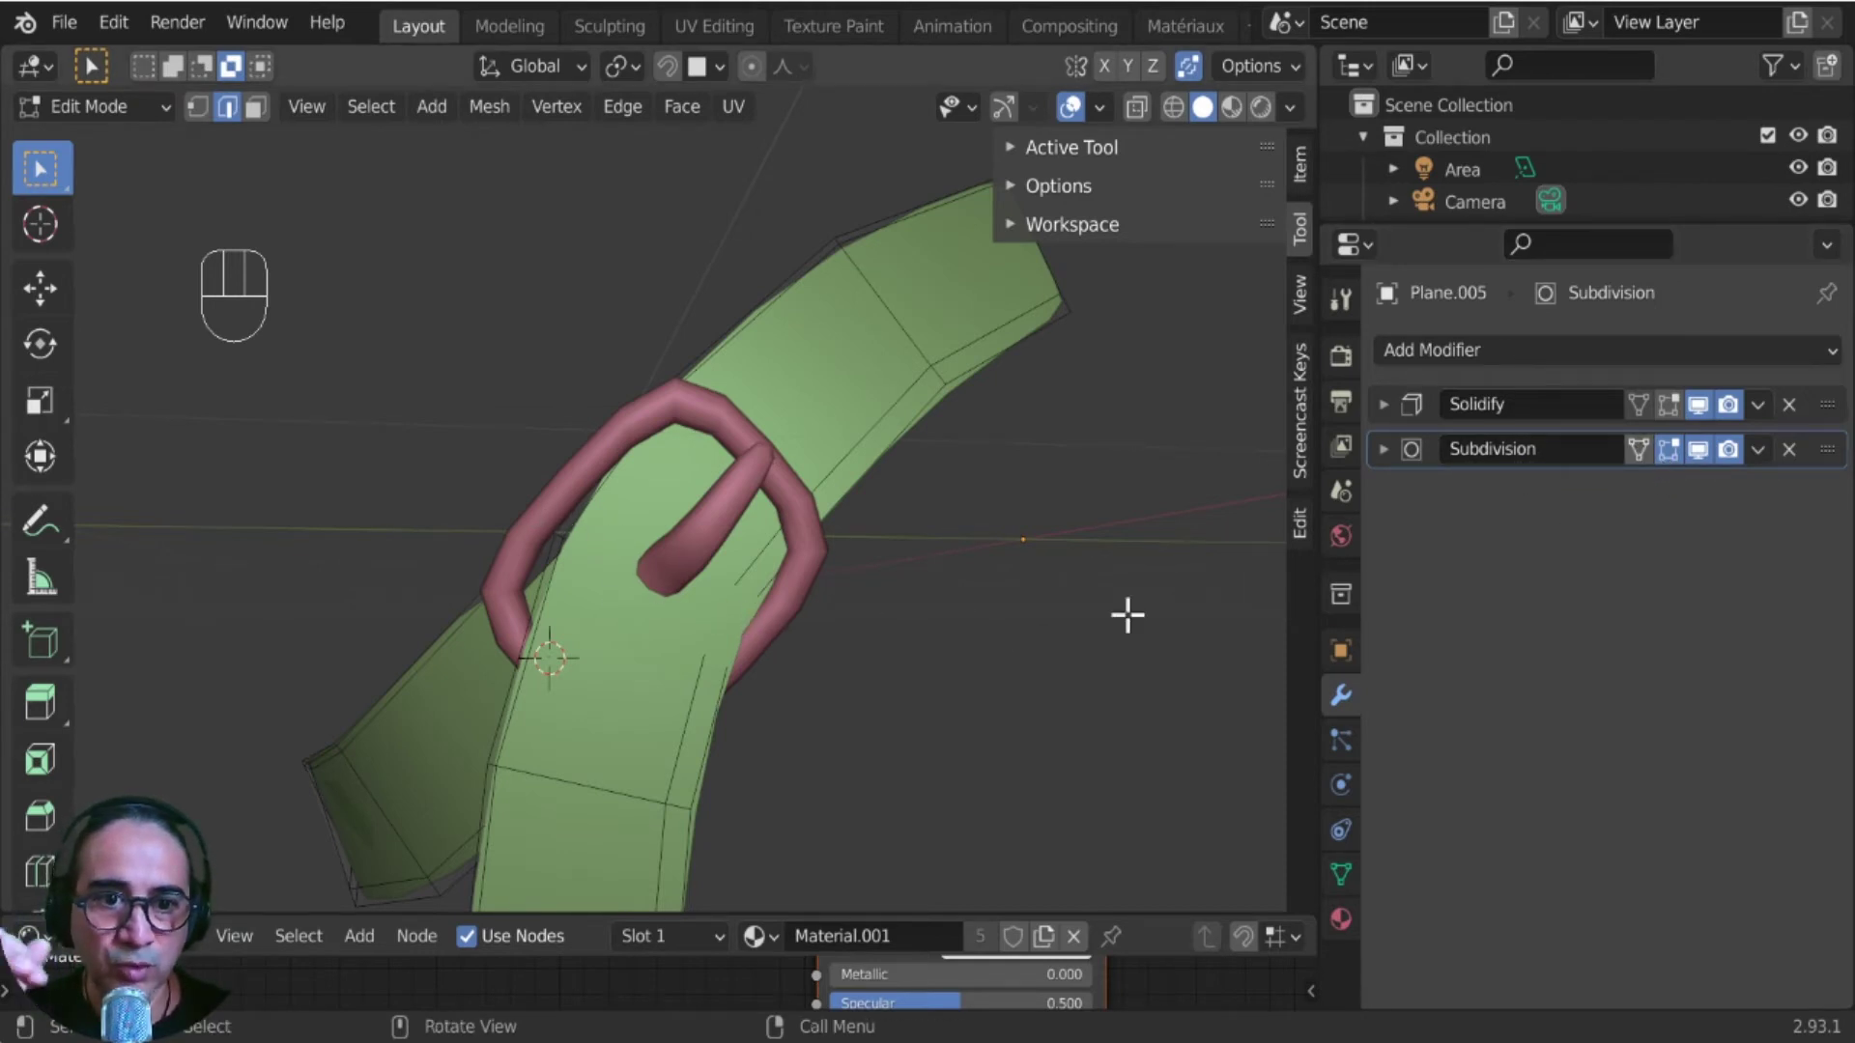
left_click(1637, 454)
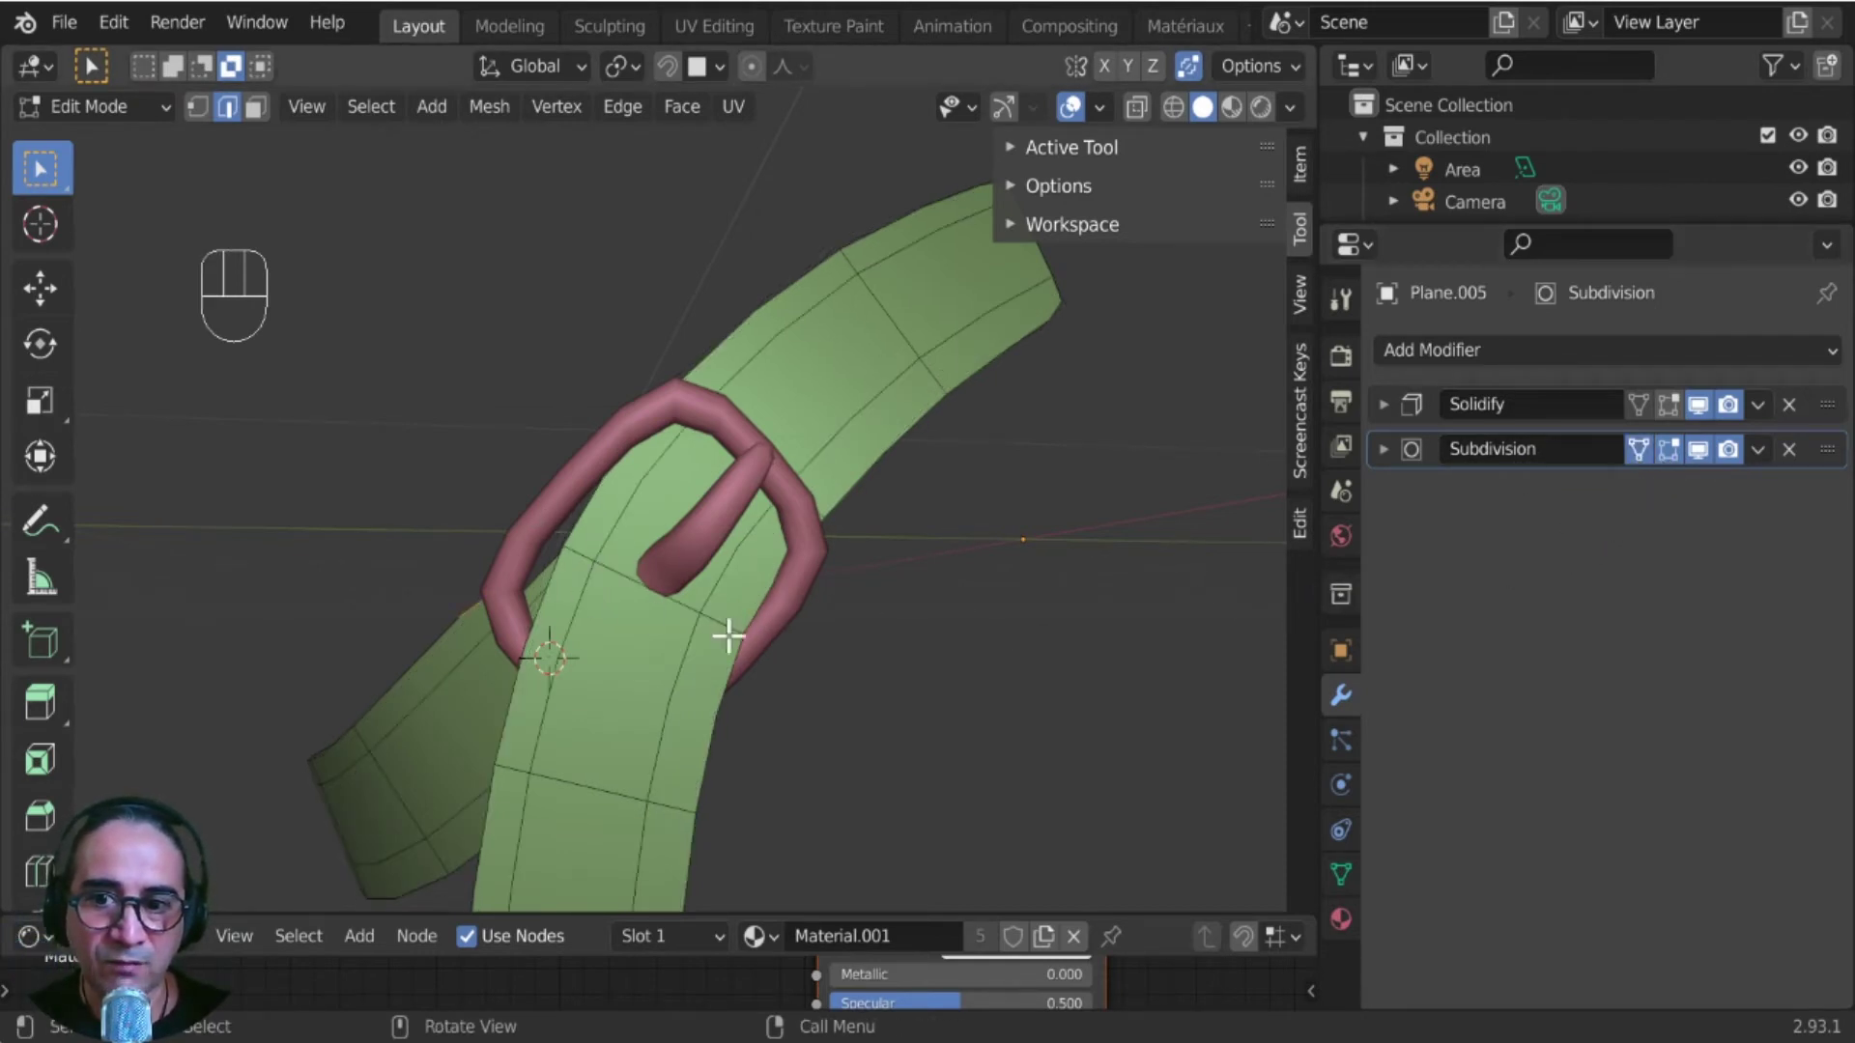
- Add an edge loop across the strap inside the buckle frame and slide it toward the prong's base
scroll(736, 655, "down", 2)
middle_click_drag(692, 716, 656, 513)
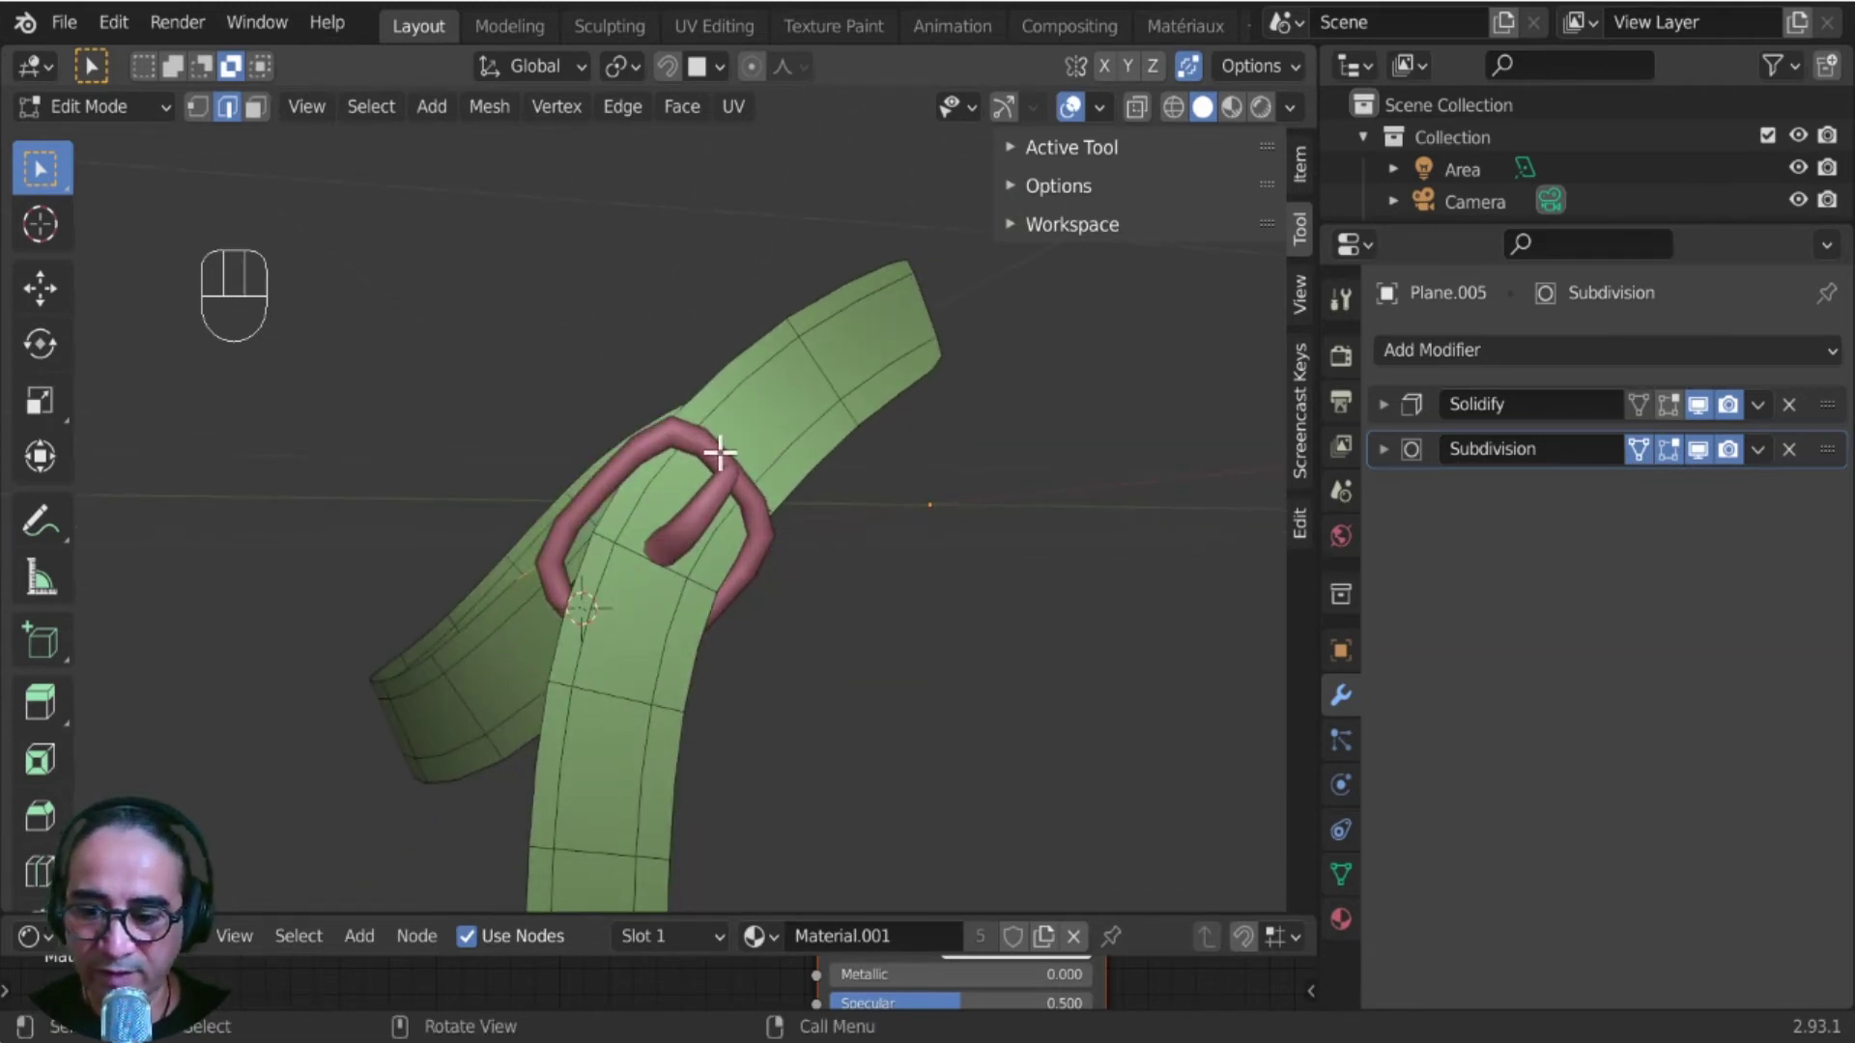
key("ctrl+r")
left_click(712, 421)
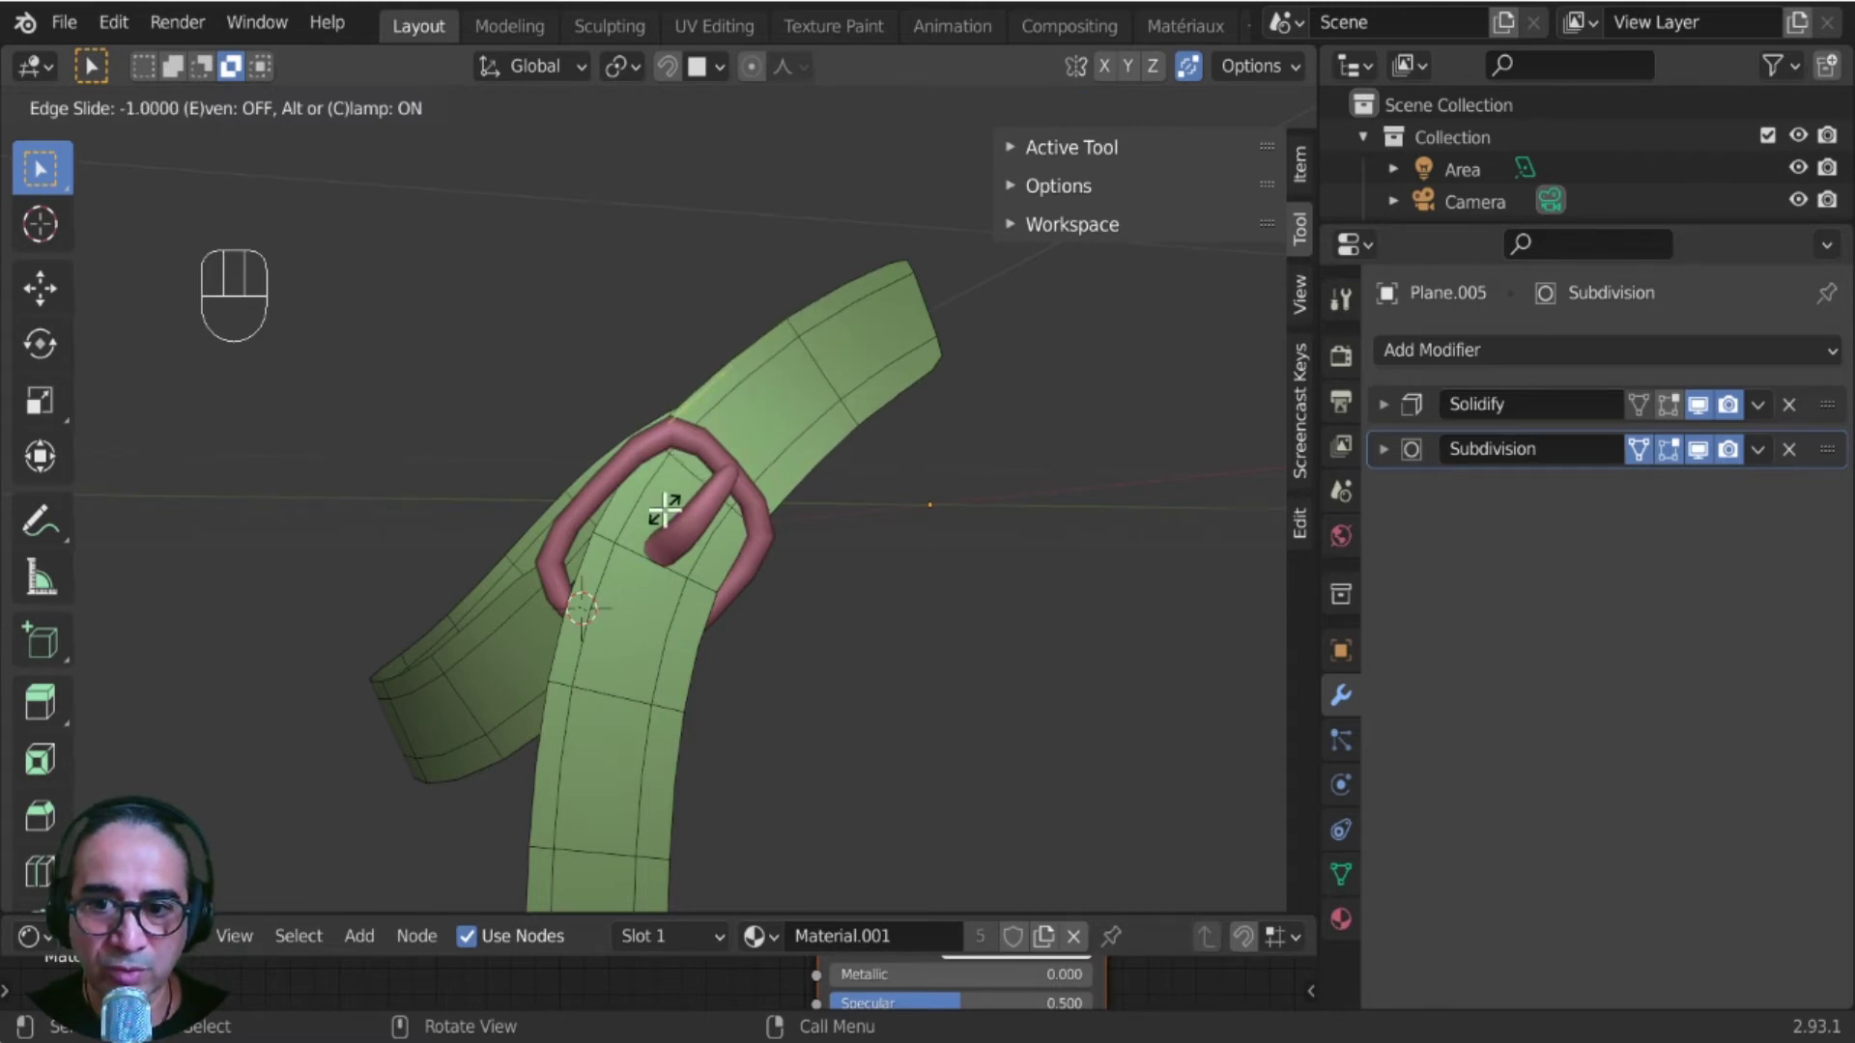
left_click(664, 509)
- Select the crosswise edge loop just below the prong's base and move it further down the strap
left_click(655, 582, "alt")
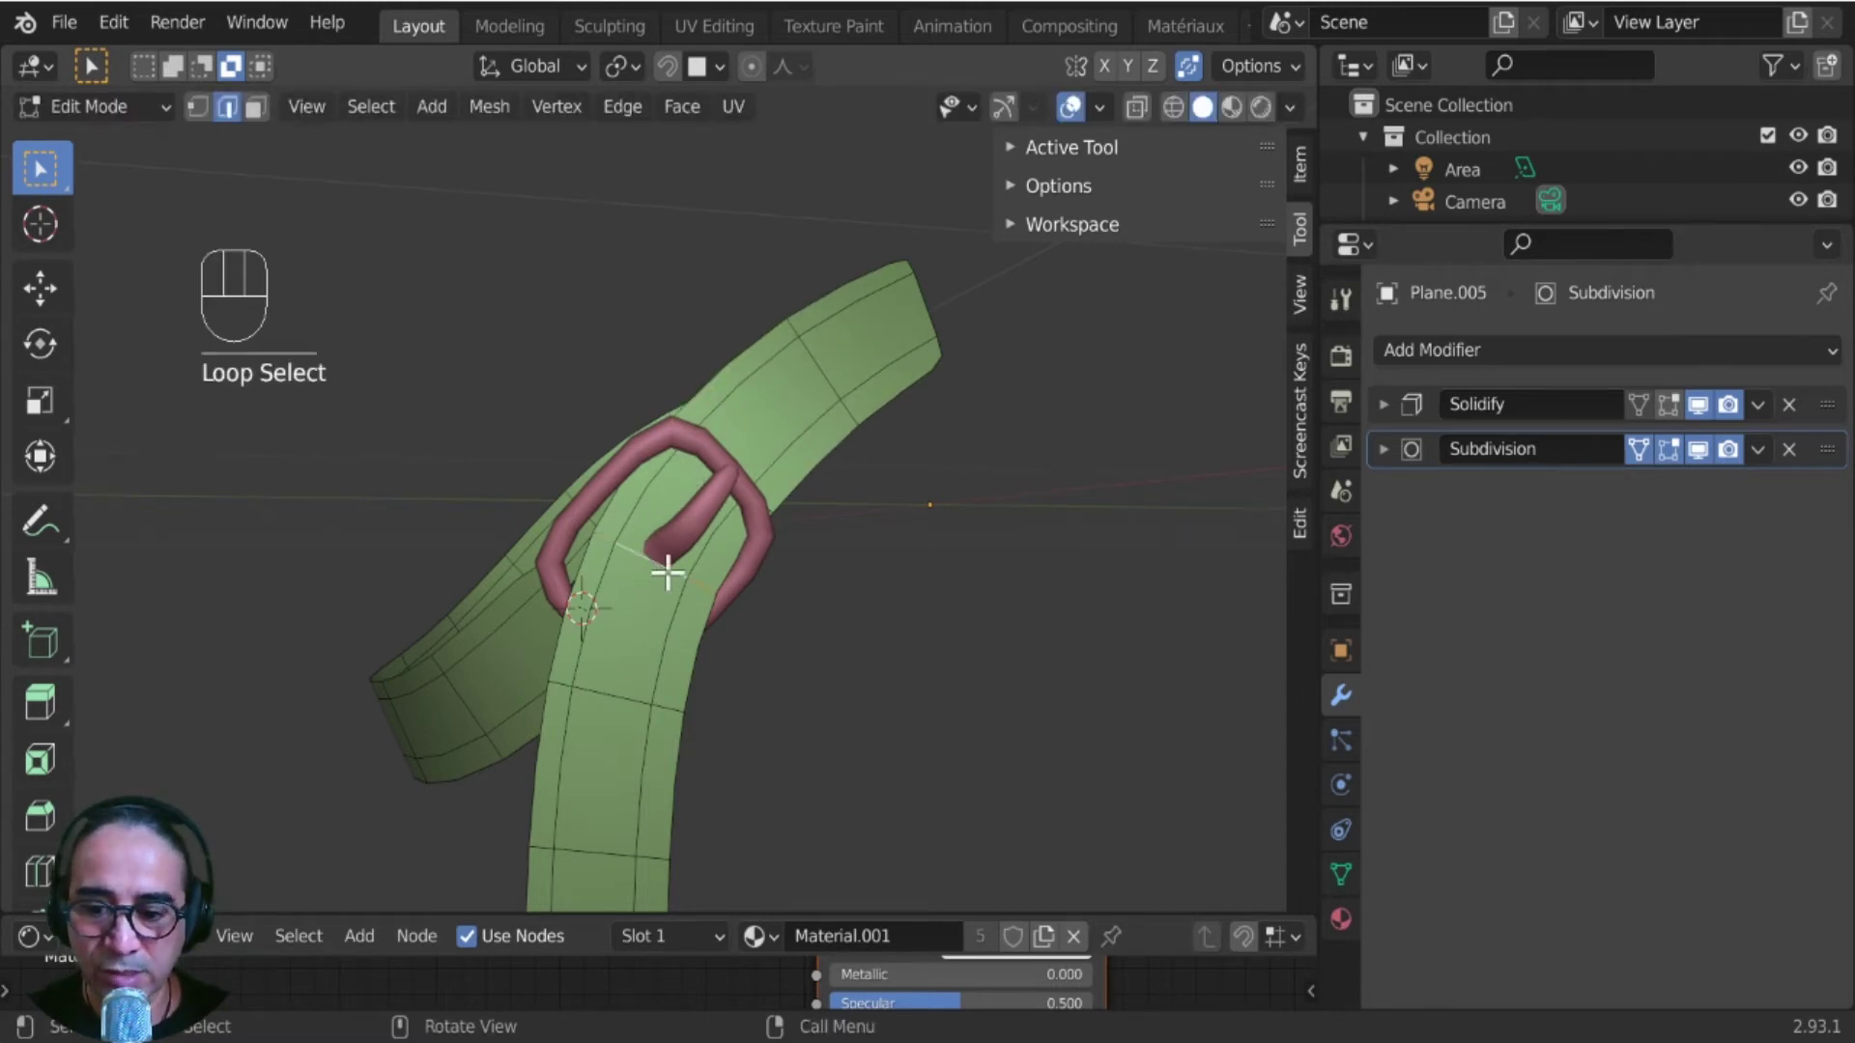
key("g")
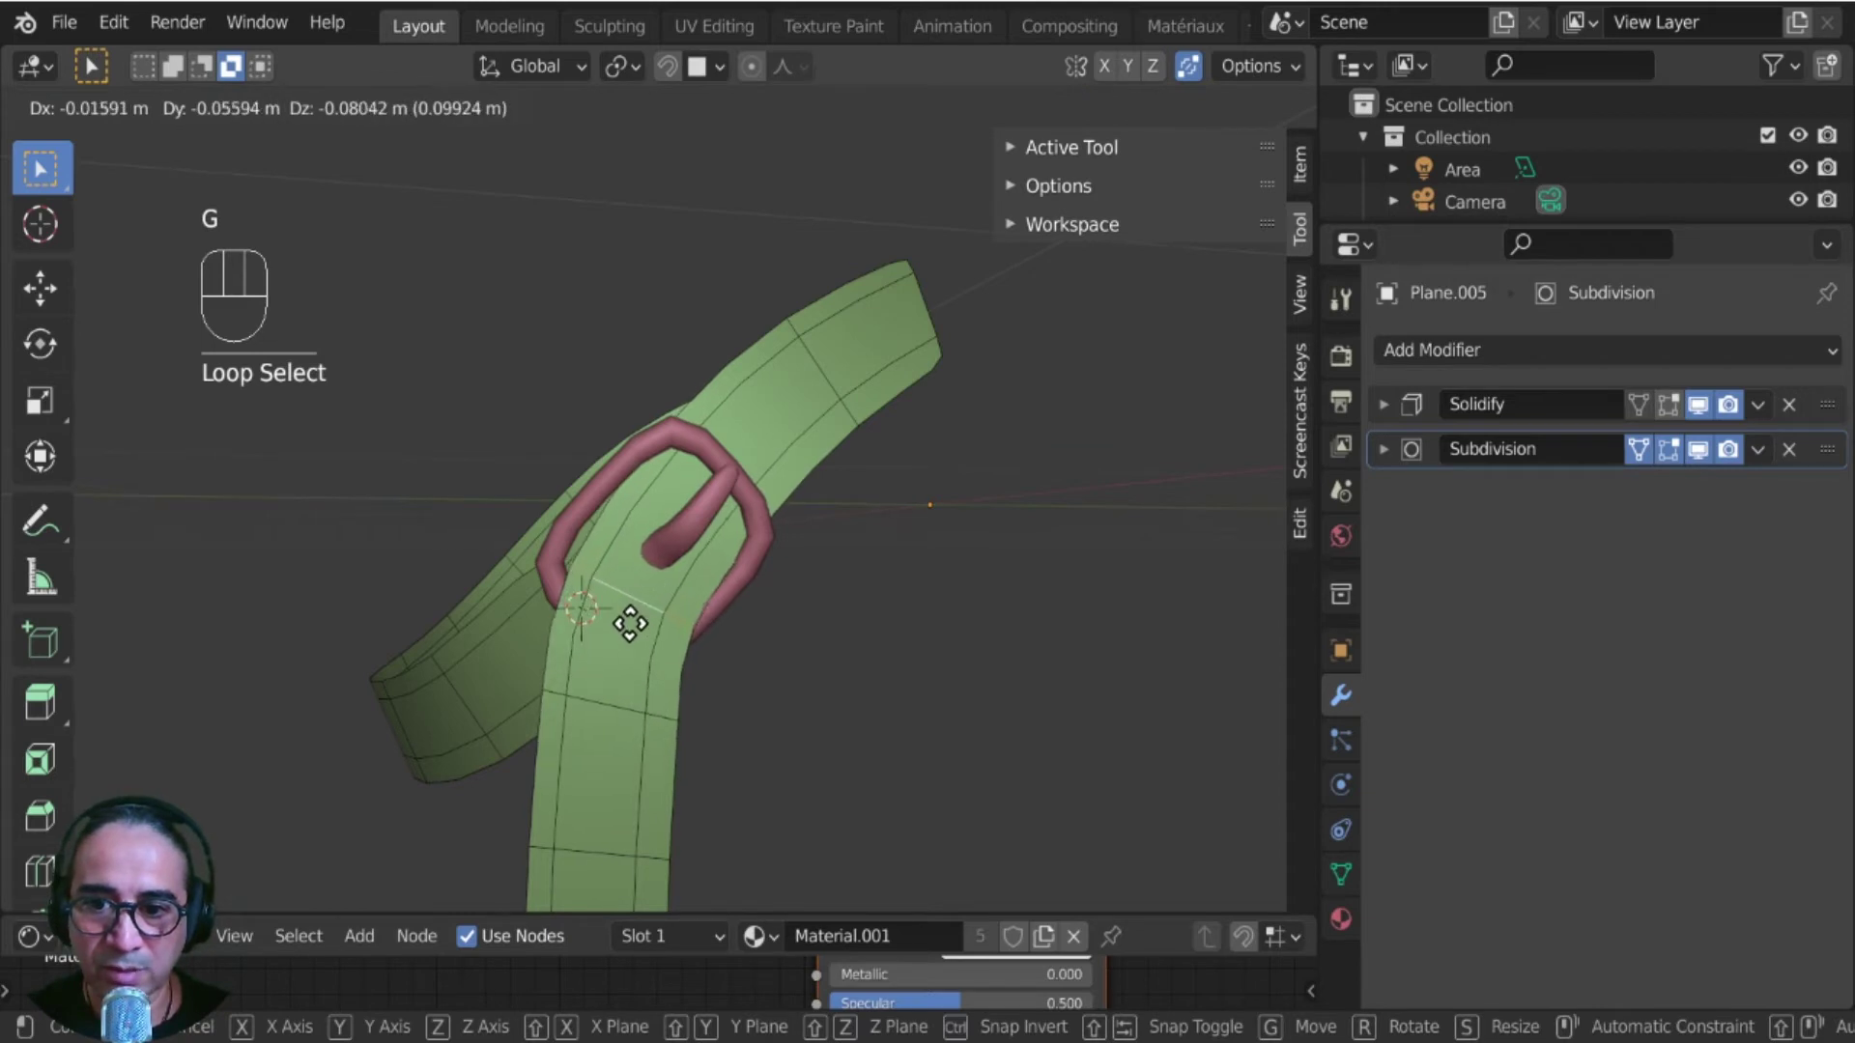
left_click(629, 624)
key("g")
left_click(647, 666)
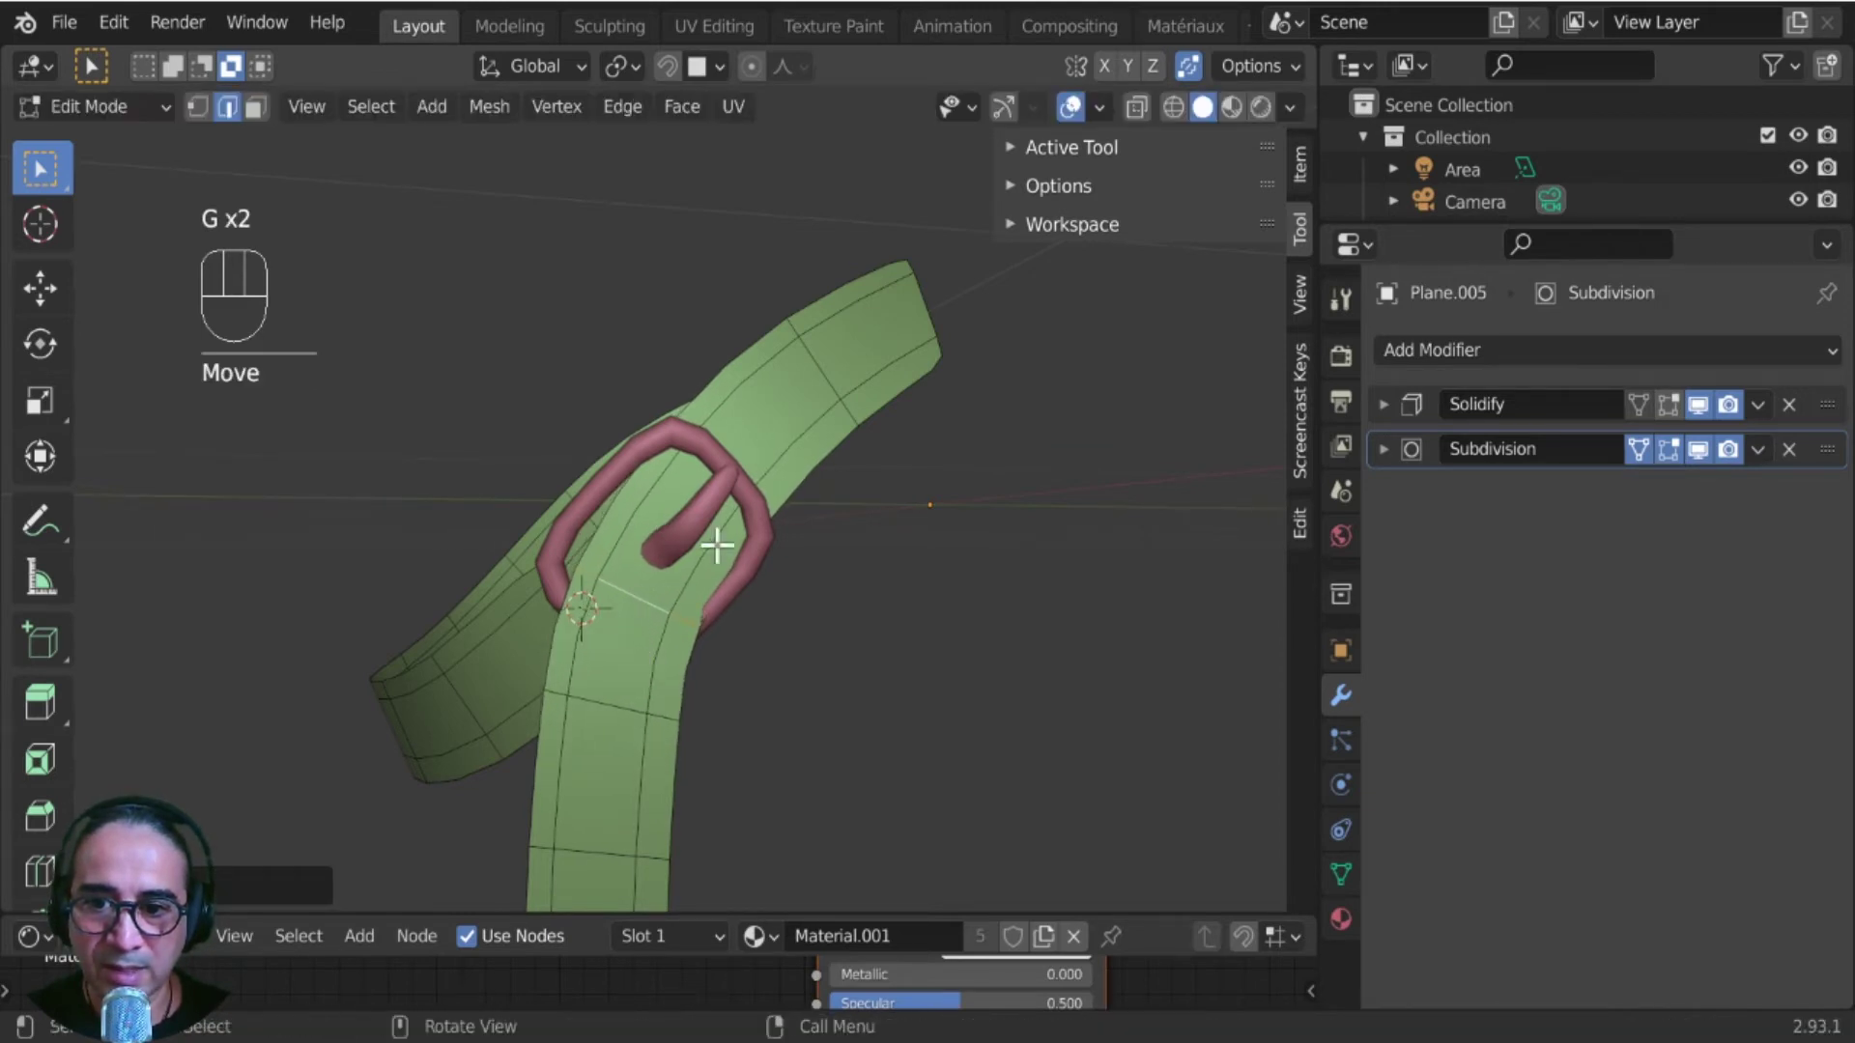
- Select the strap face beneath the prong in face mode and inset it to a small patch around the prong's base
scroll(720, 555, "up", 2)
scroll(718, 543, "up", 1)
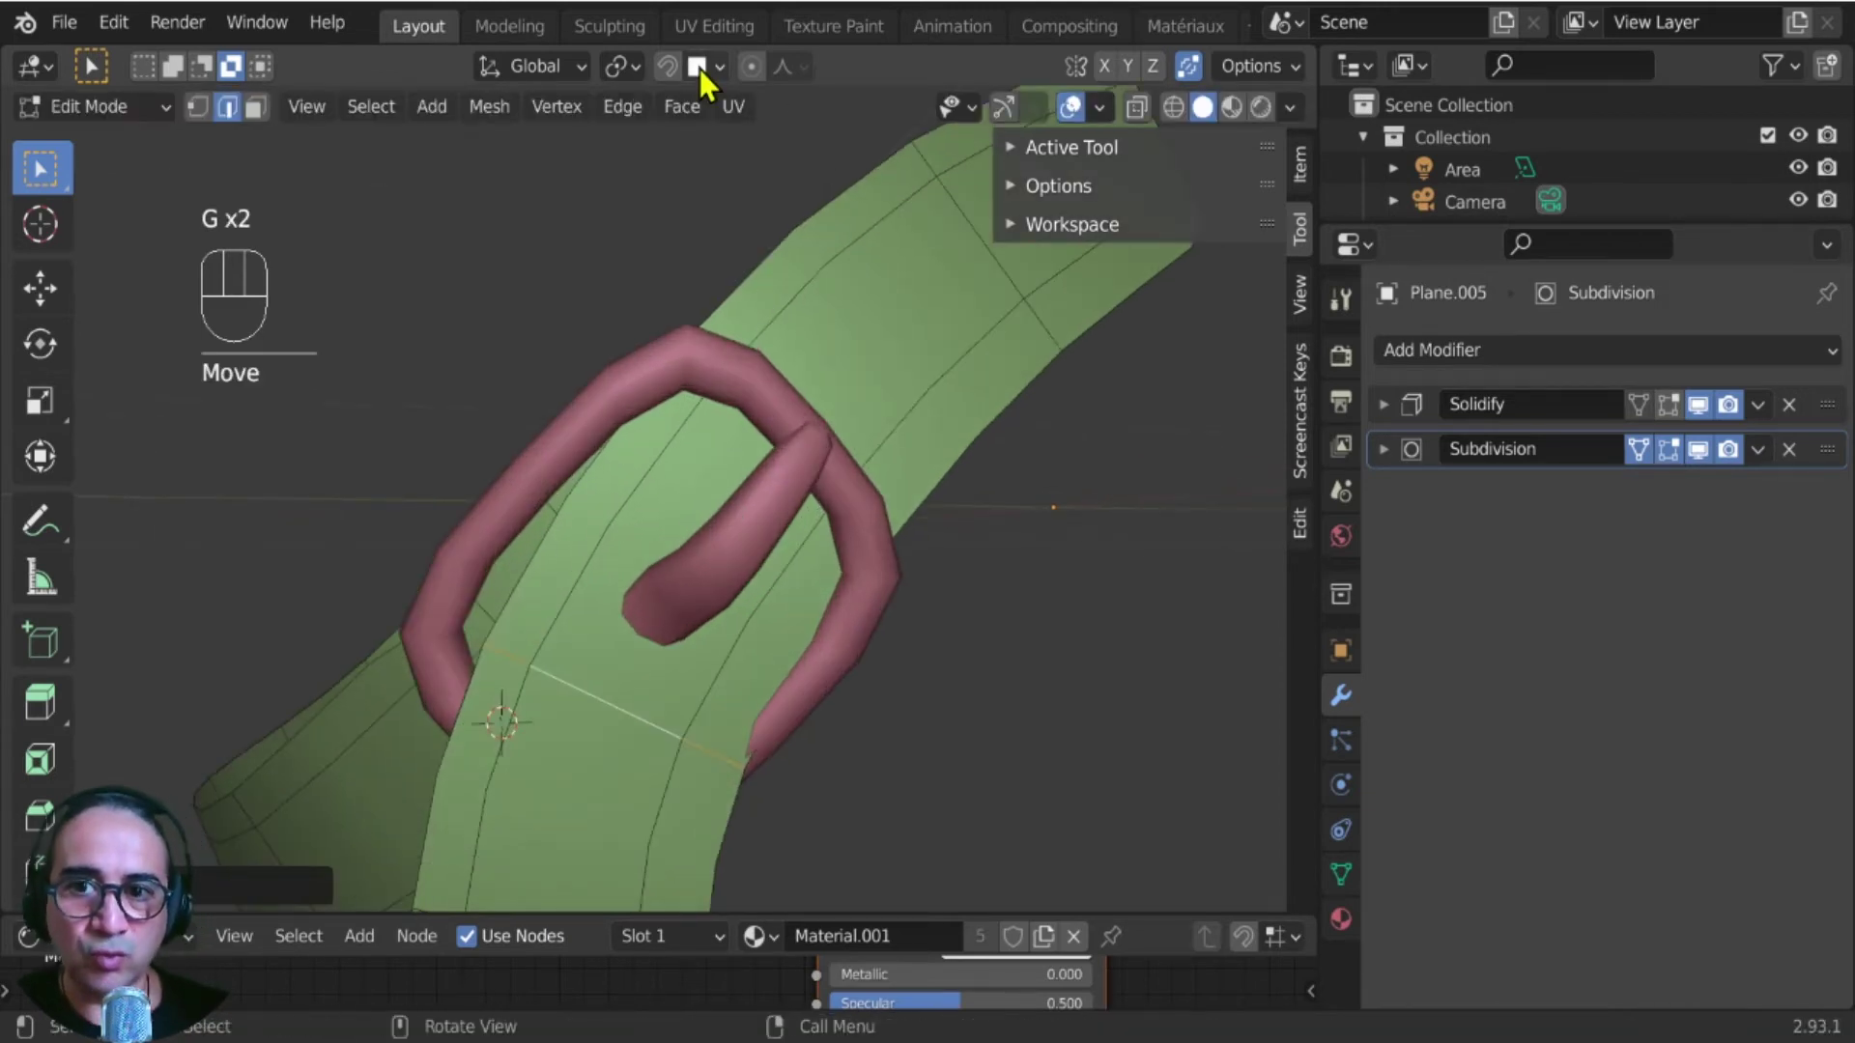
left_click(255, 108)
left_click(673, 538)
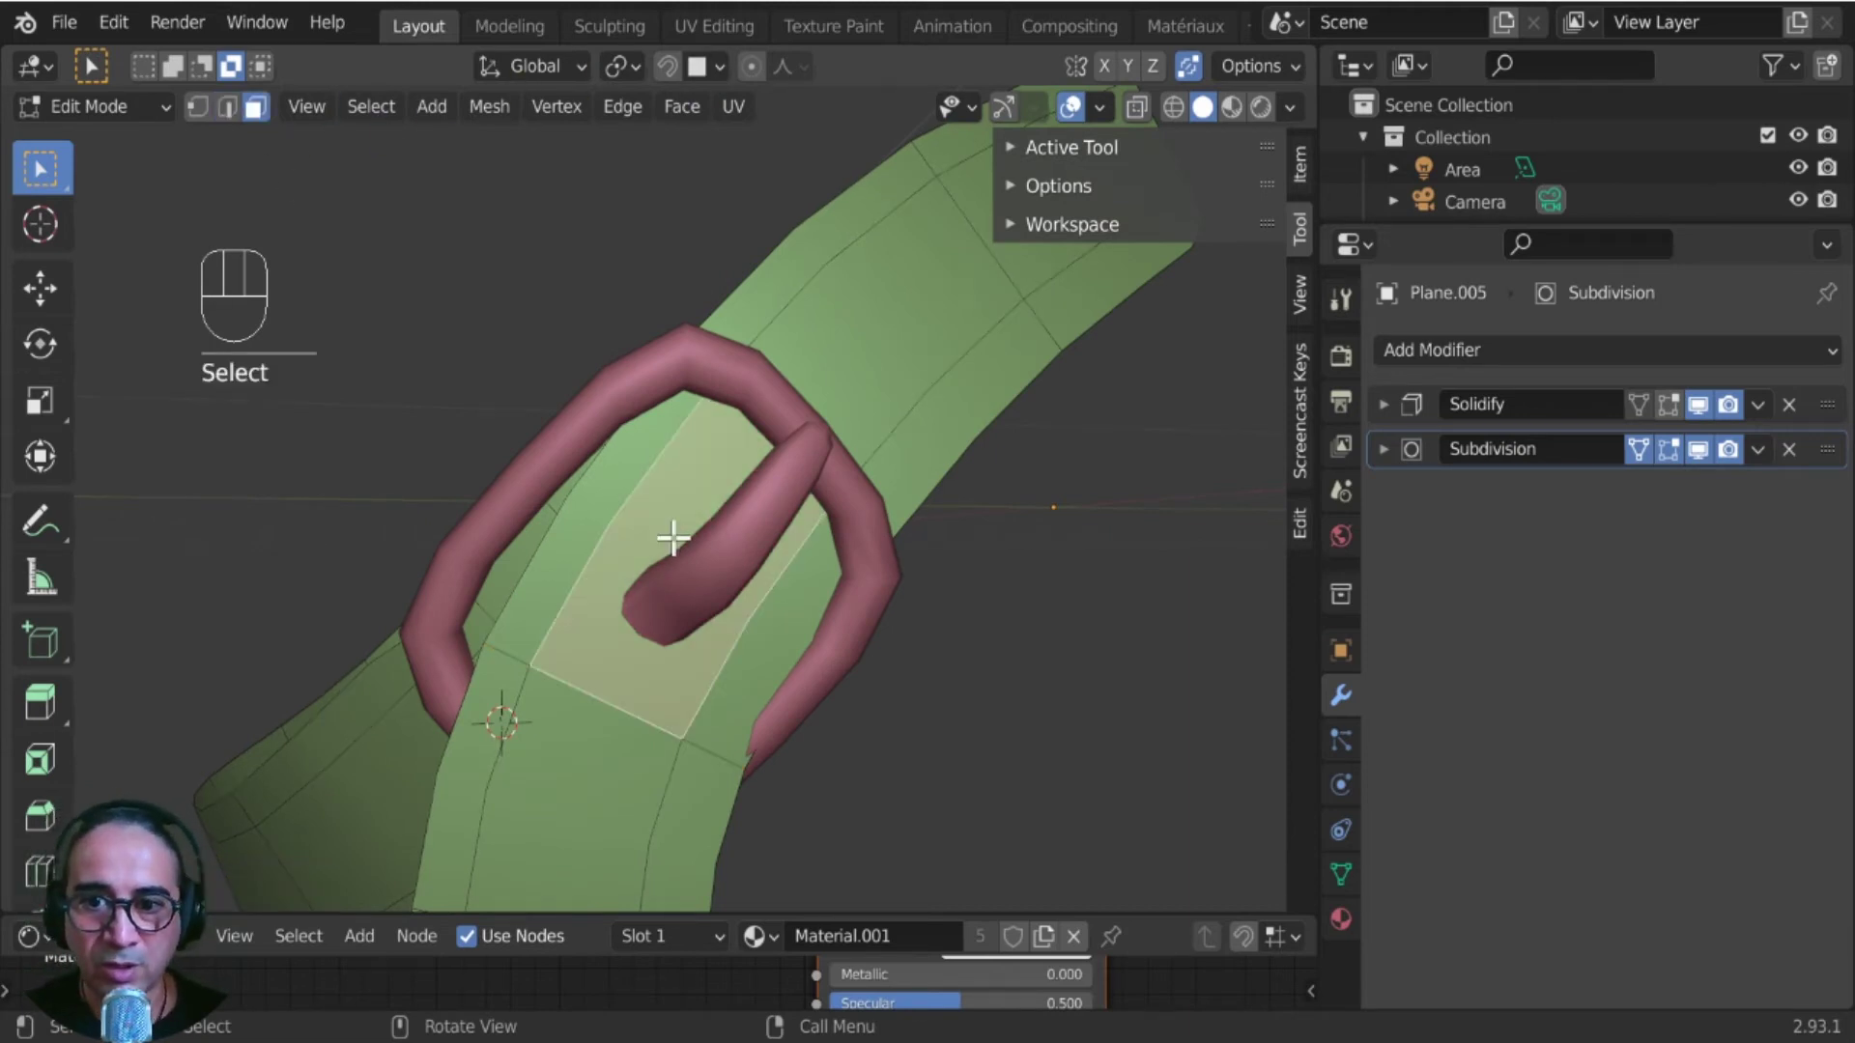
middle_click_drag(760, 708, 695, 709)
key("i")
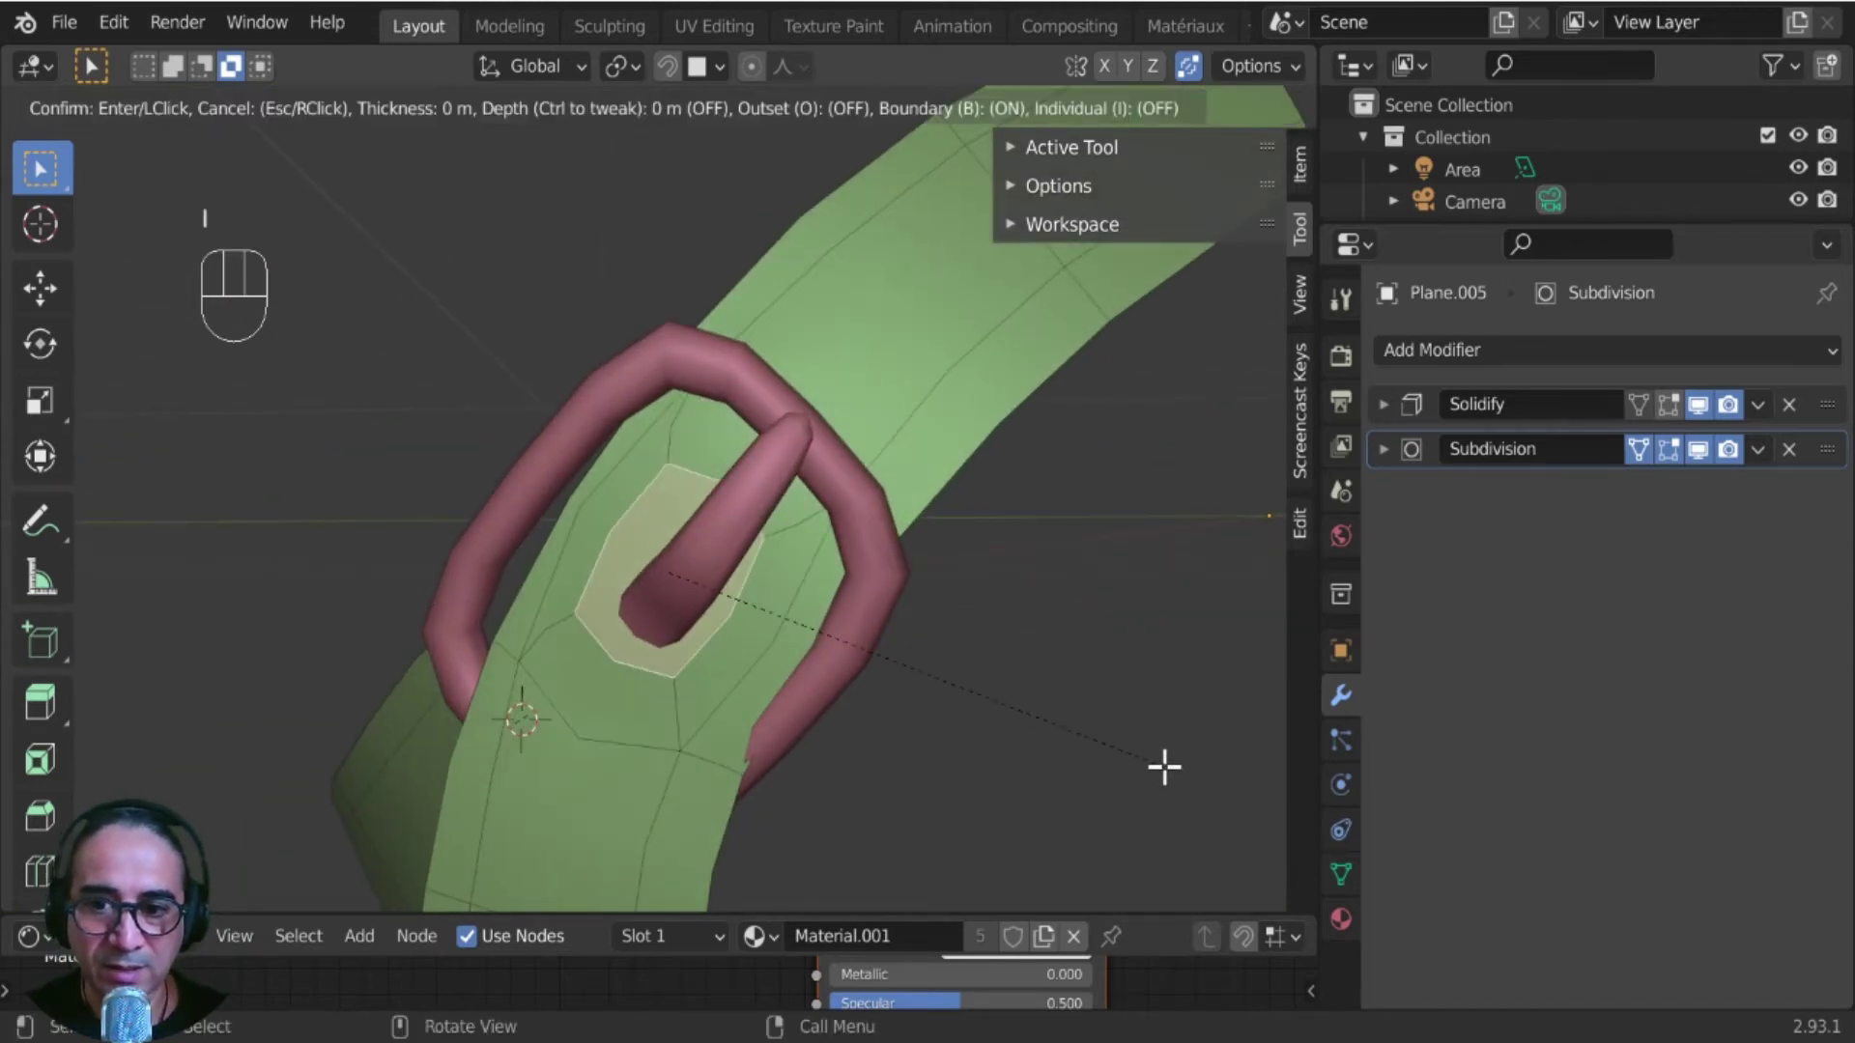
left_click(1092, 758)
- Move the inset face under the prong's base and delete it to open a hole, checking the result in Object Mode
middle_click_drag(741, 613, 774, 586)
key("g")
left_click(777, 630)
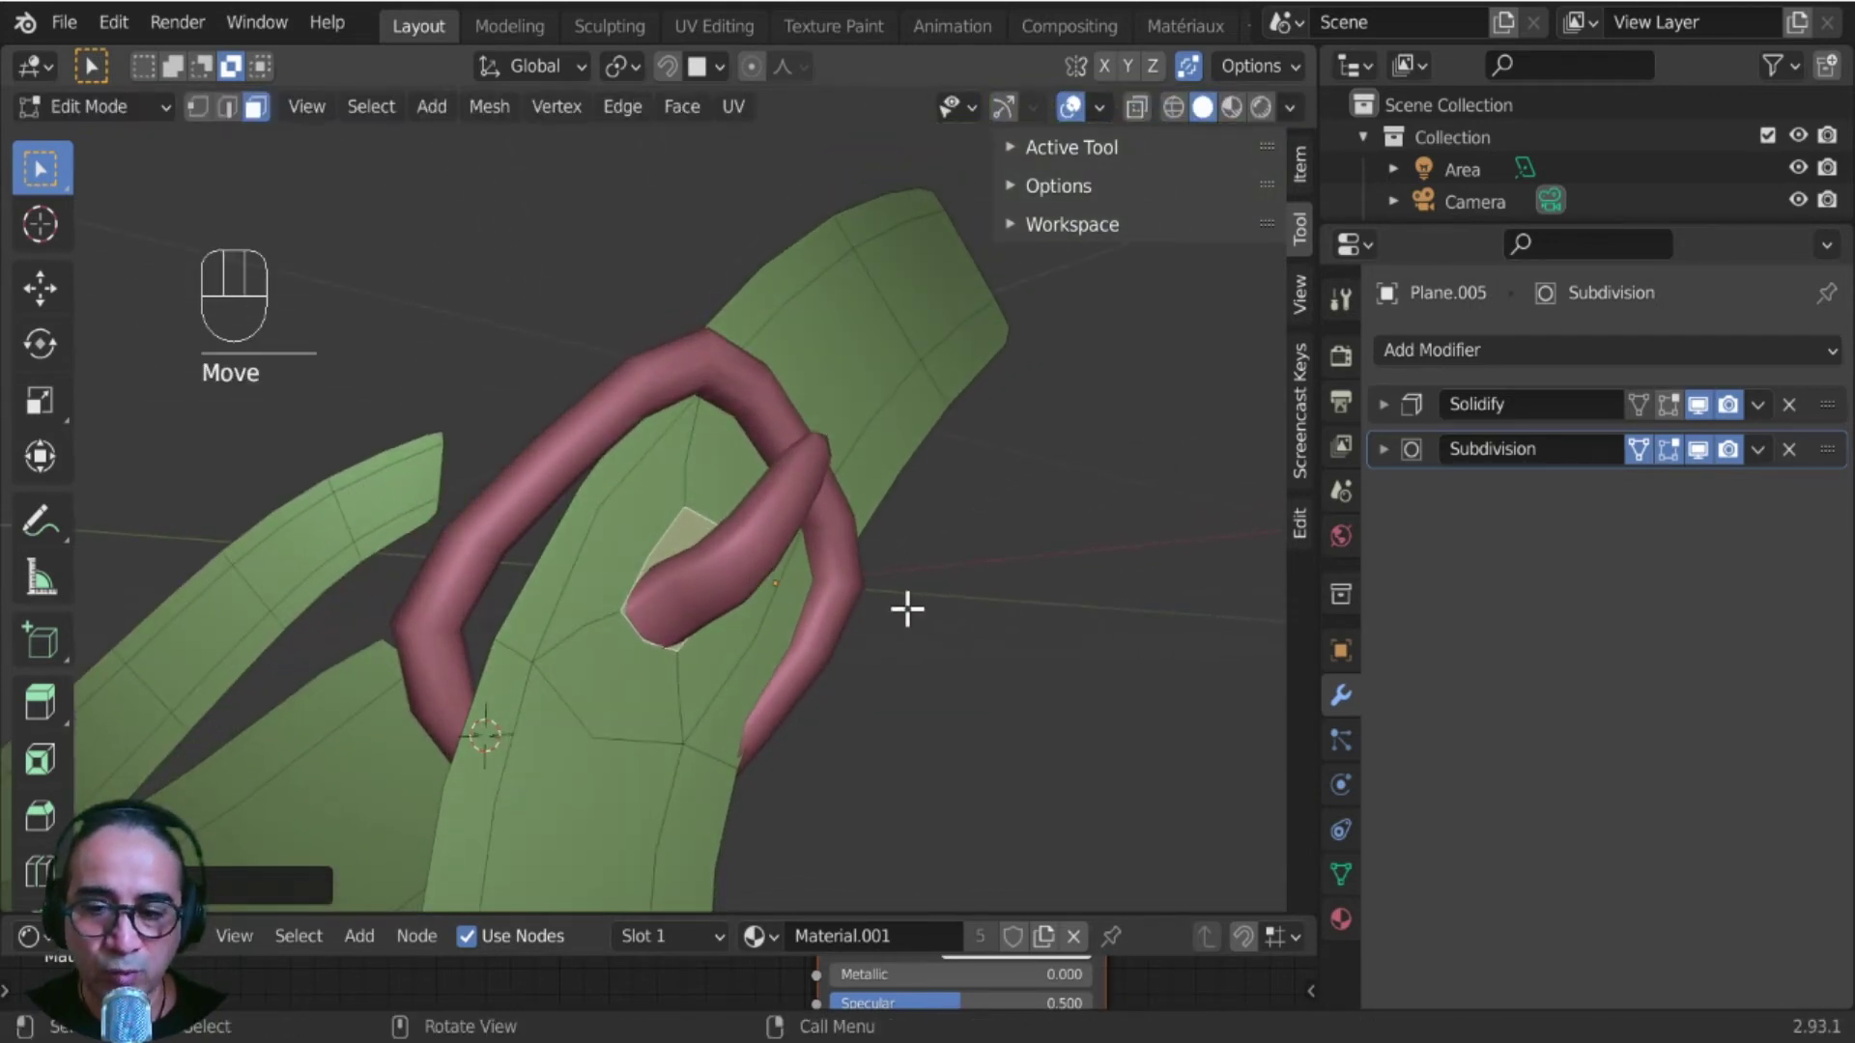
key("x")
left_click(792, 610)
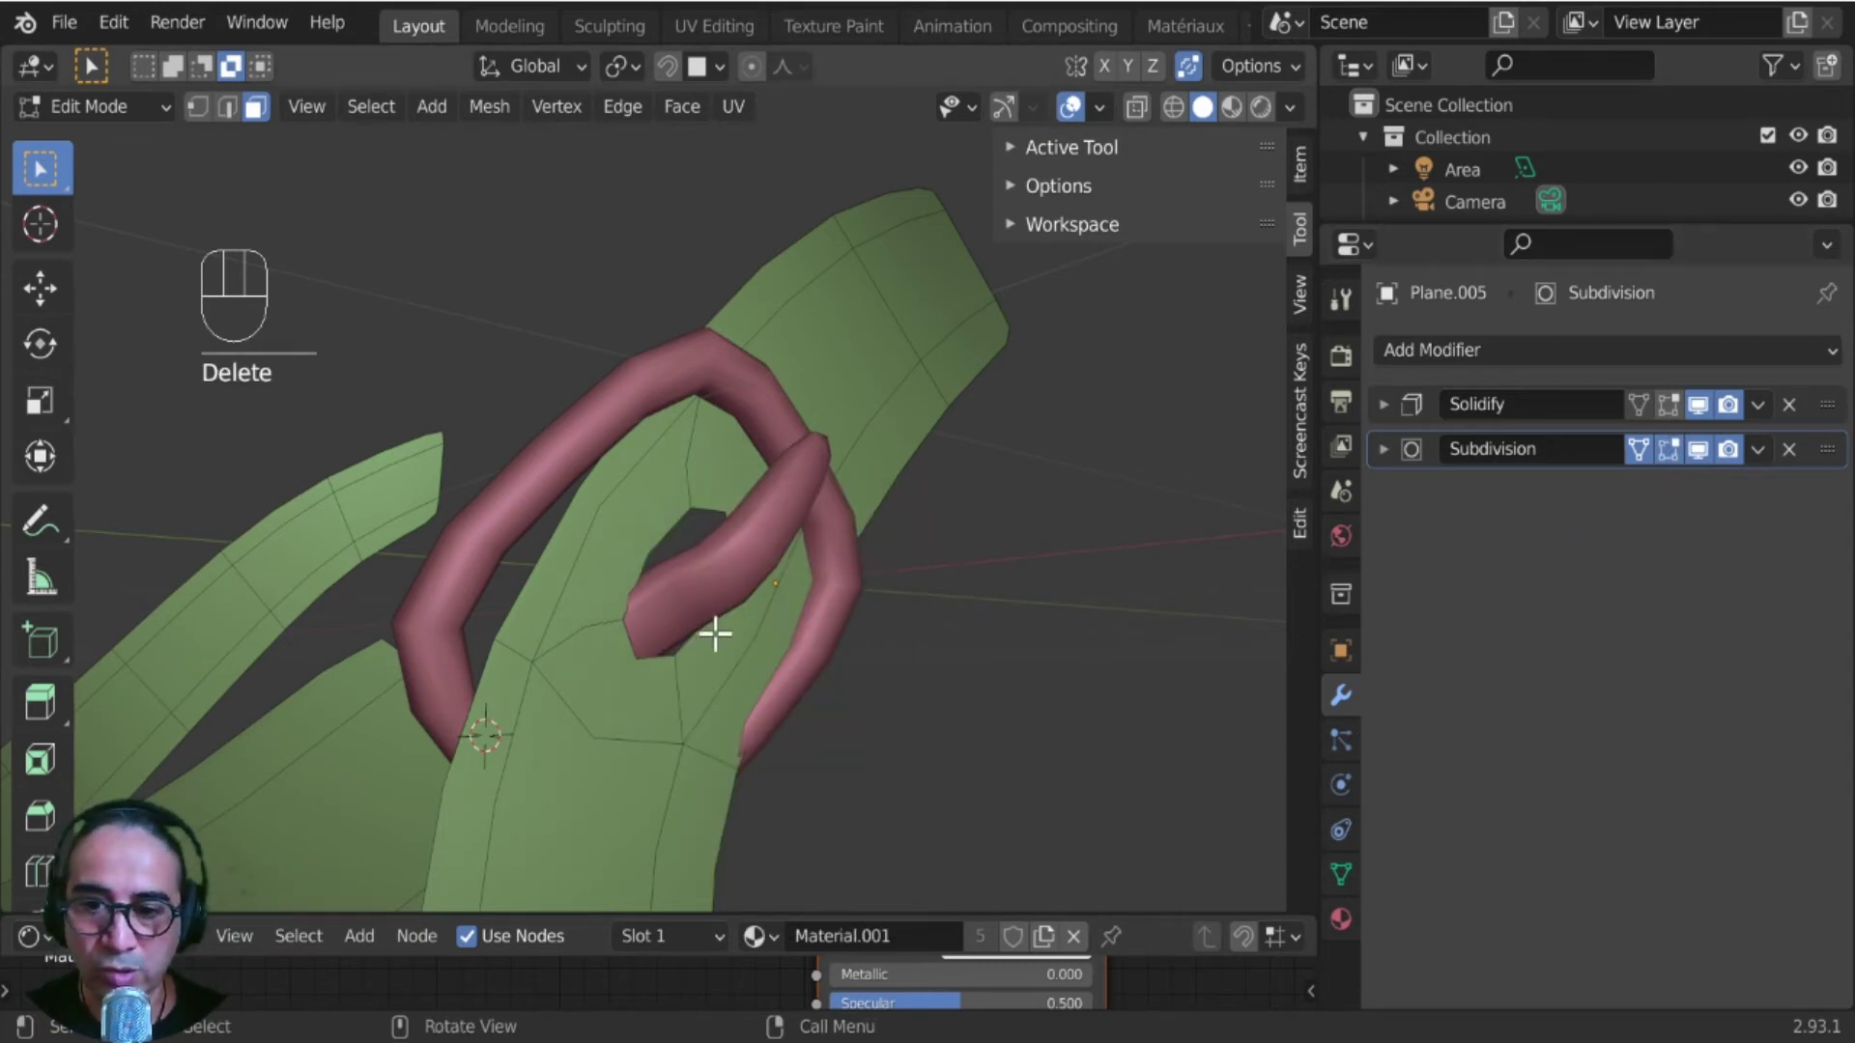
key("Tab")
middle_click_drag(715, 634, 1289, 696)
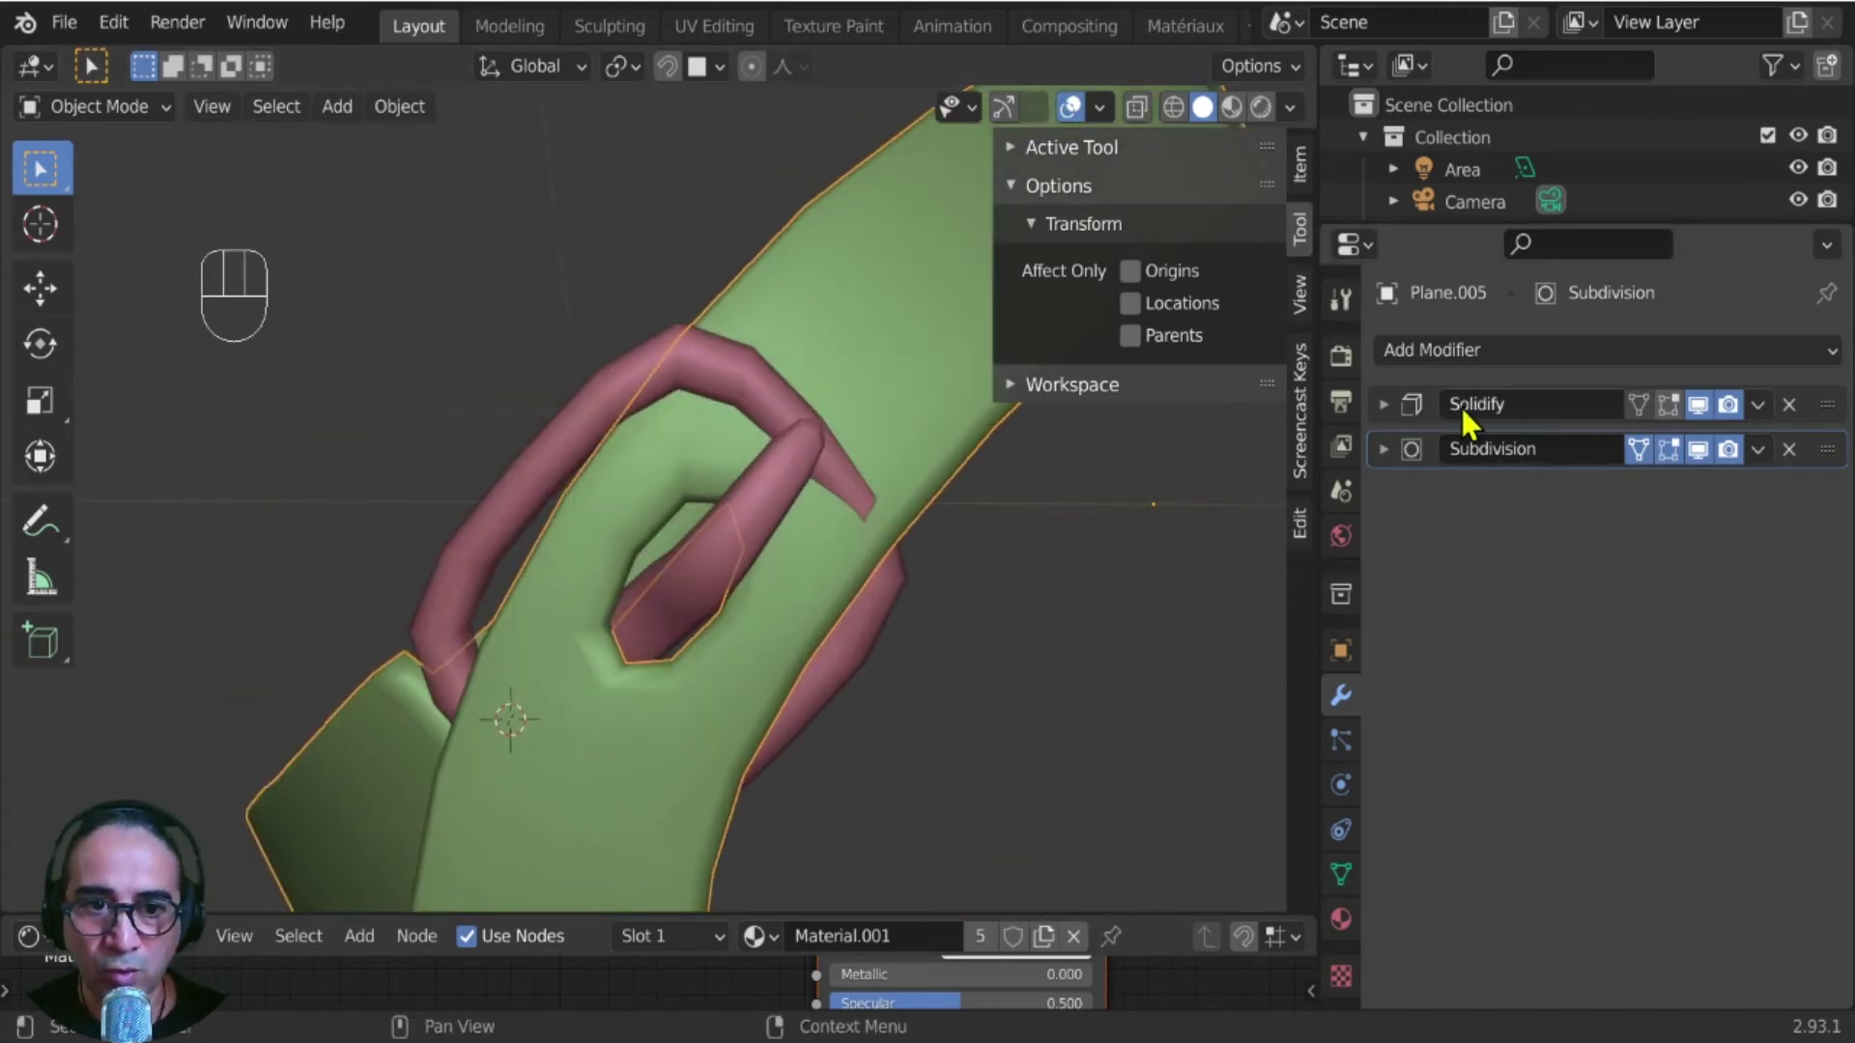
- Return to Edit Mode with edge selection and reposition the upper edge of the strap's hole around the prong
left_click(1668, 449)
key("Tab")
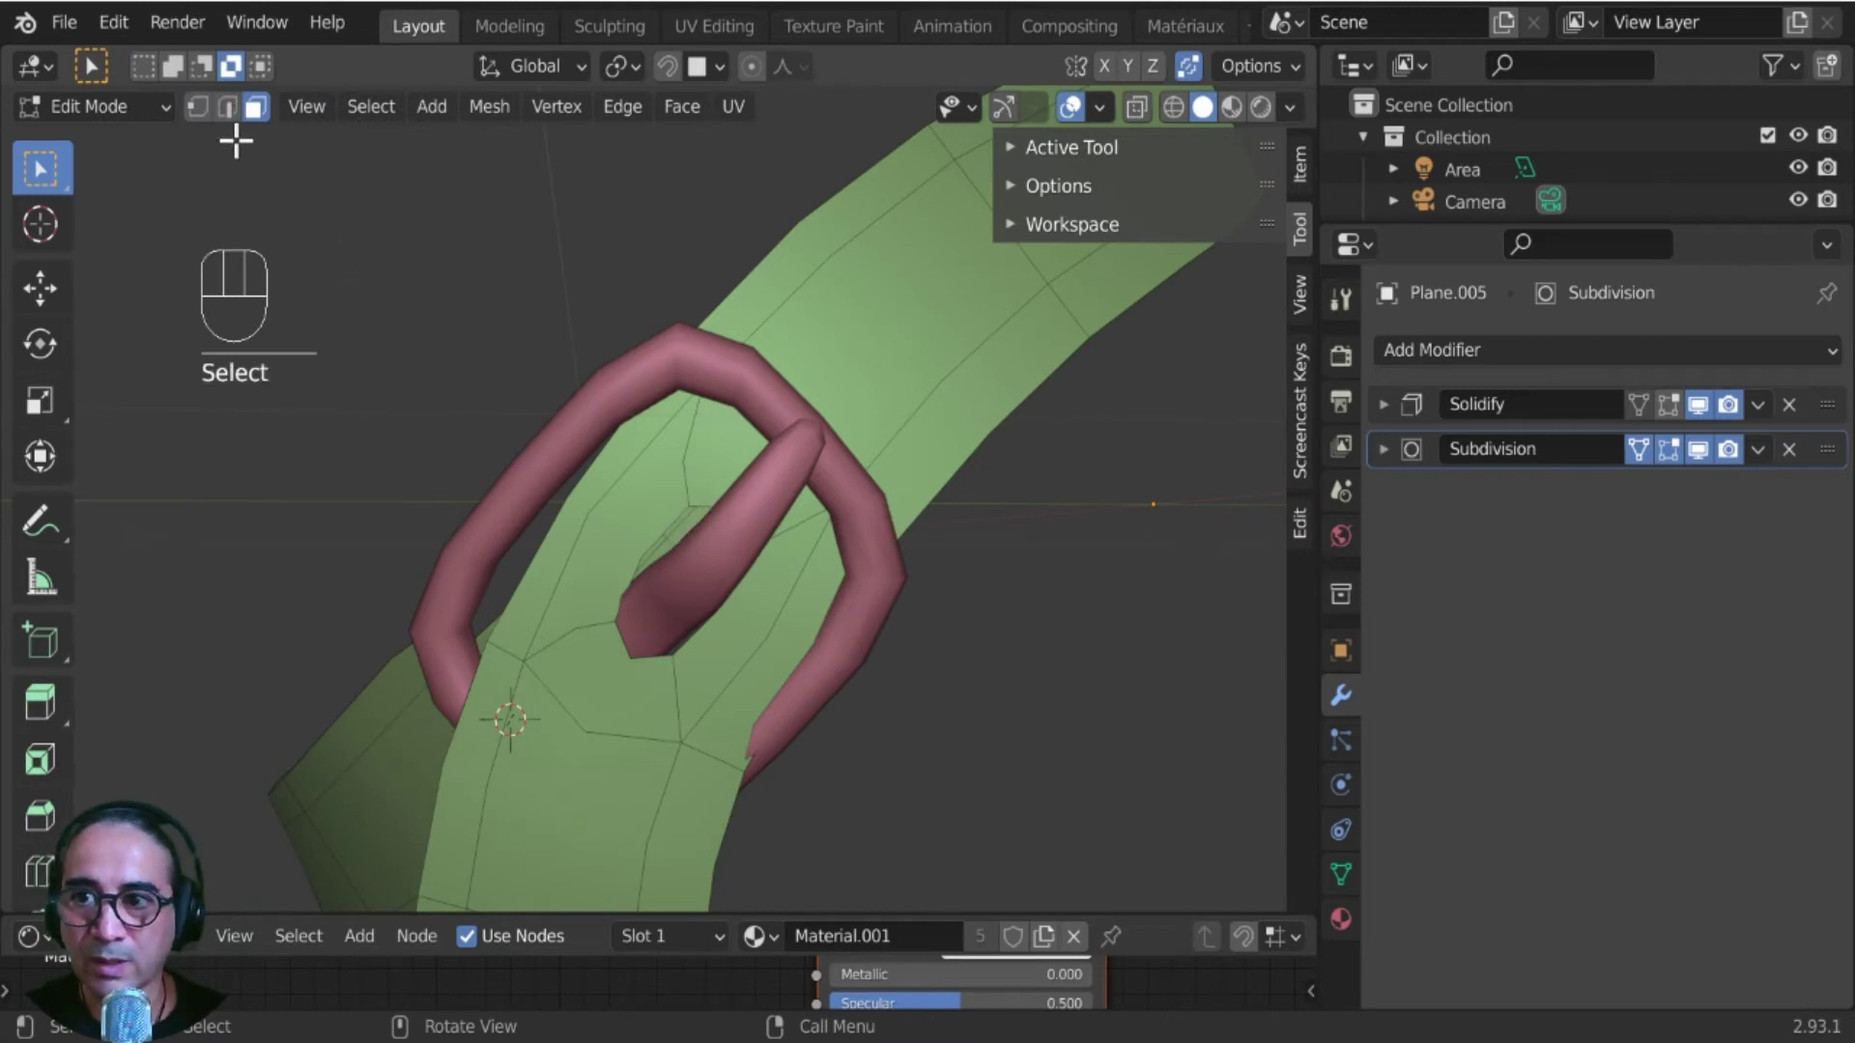
middle_click_drag(720, 505, 560, 670)
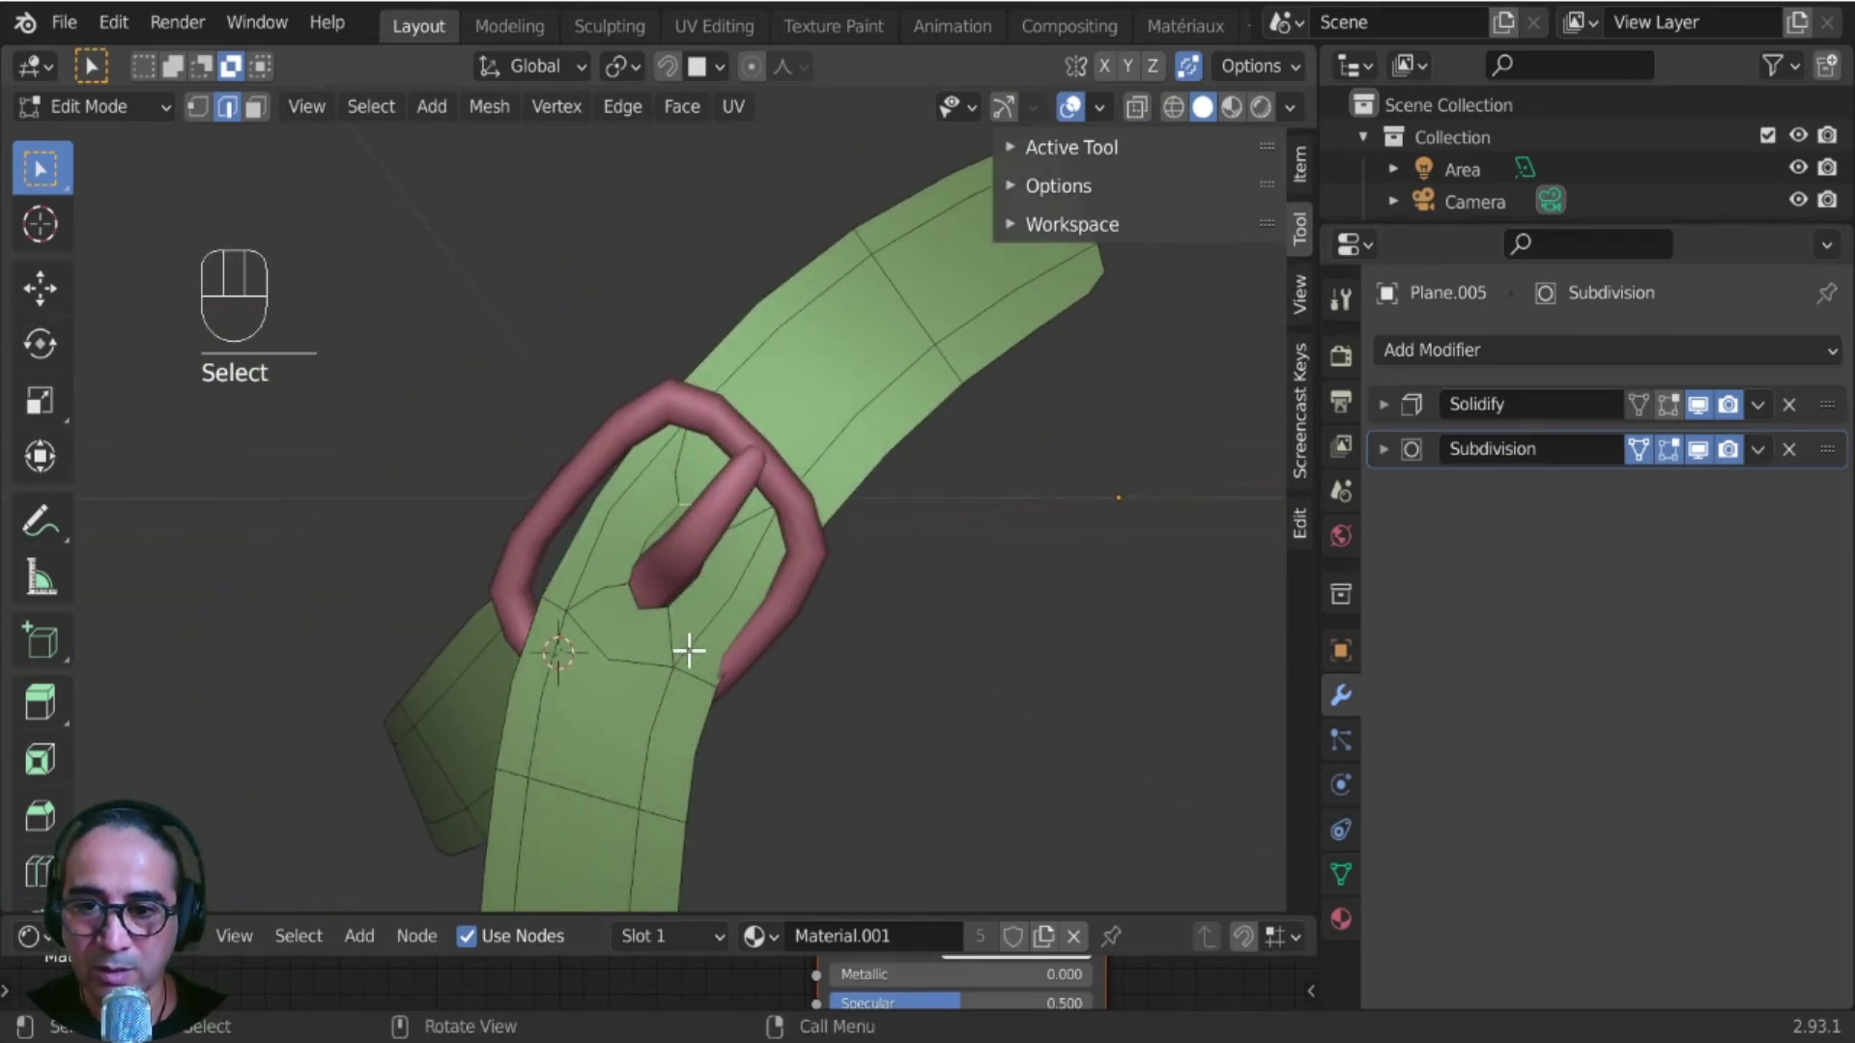
key("g")
left_click(645, 657)
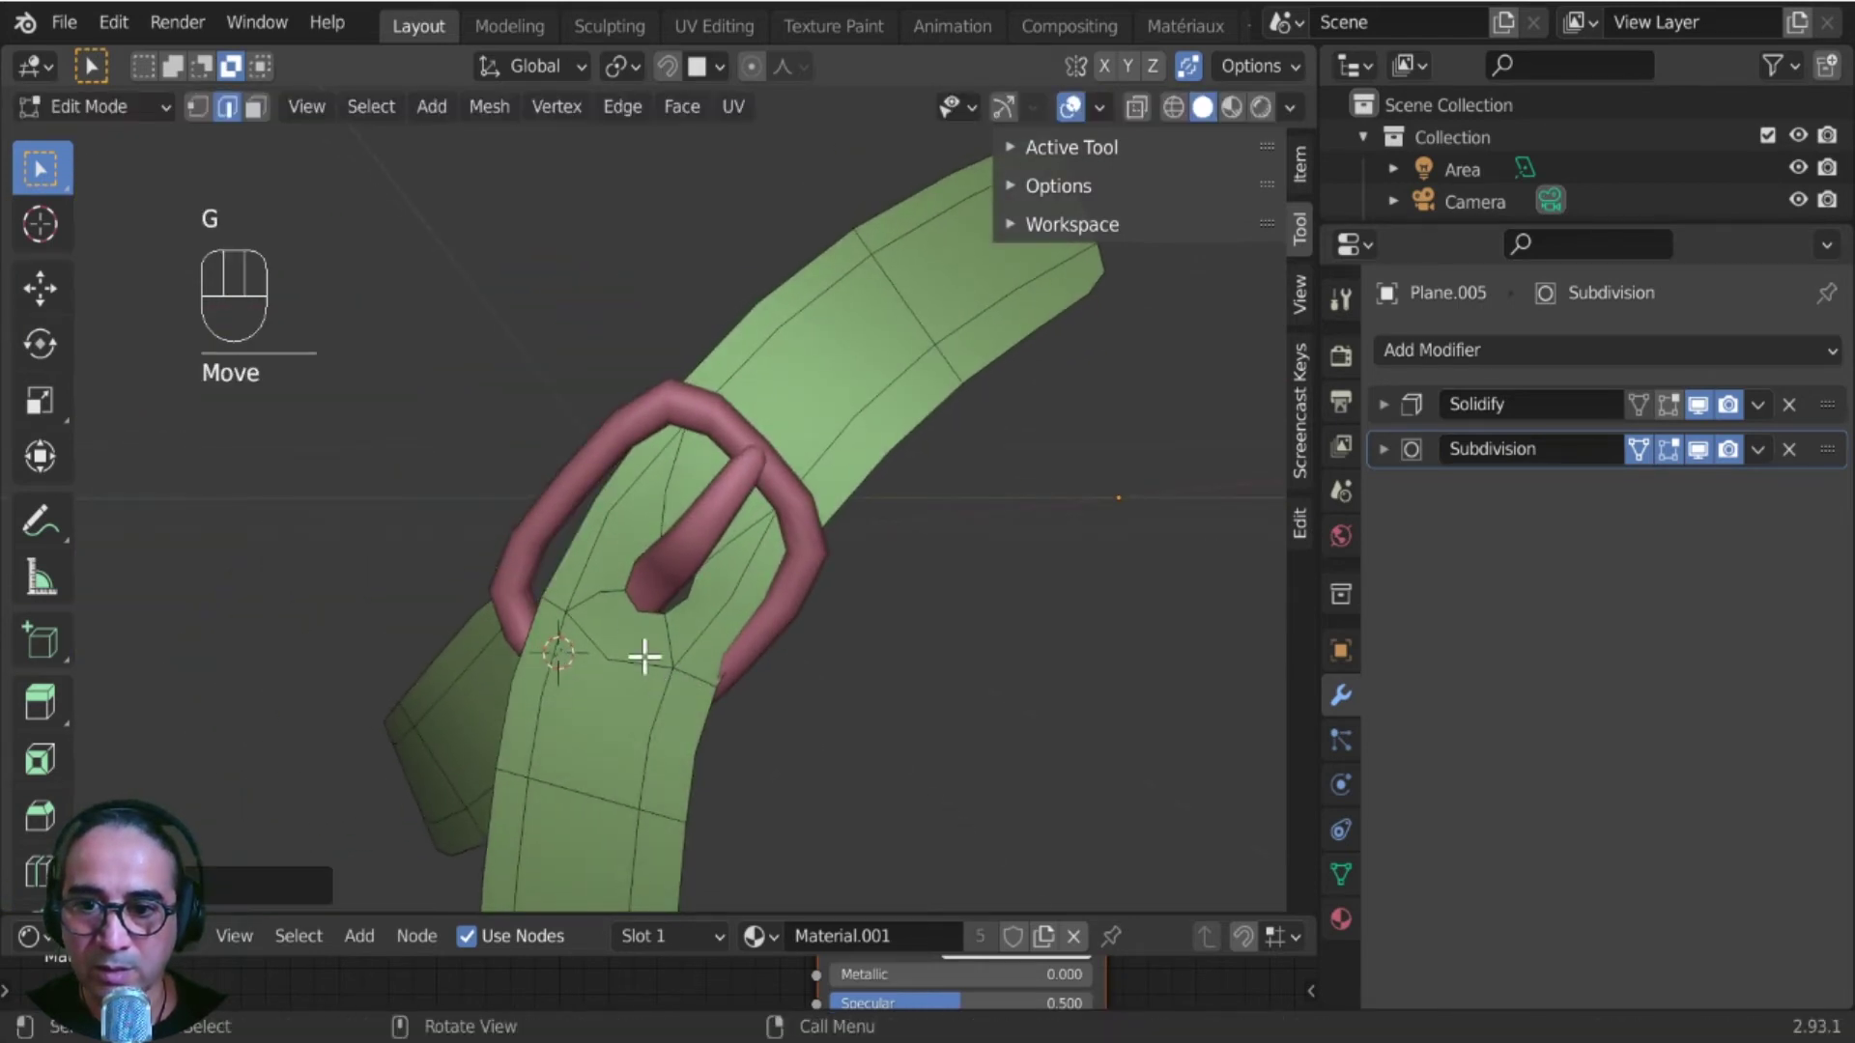
key("g")
left_click(688, 585)
- Move the side and lower edges of the hole to fit closely around the prong's base
left_click(630, 562)
key("g")
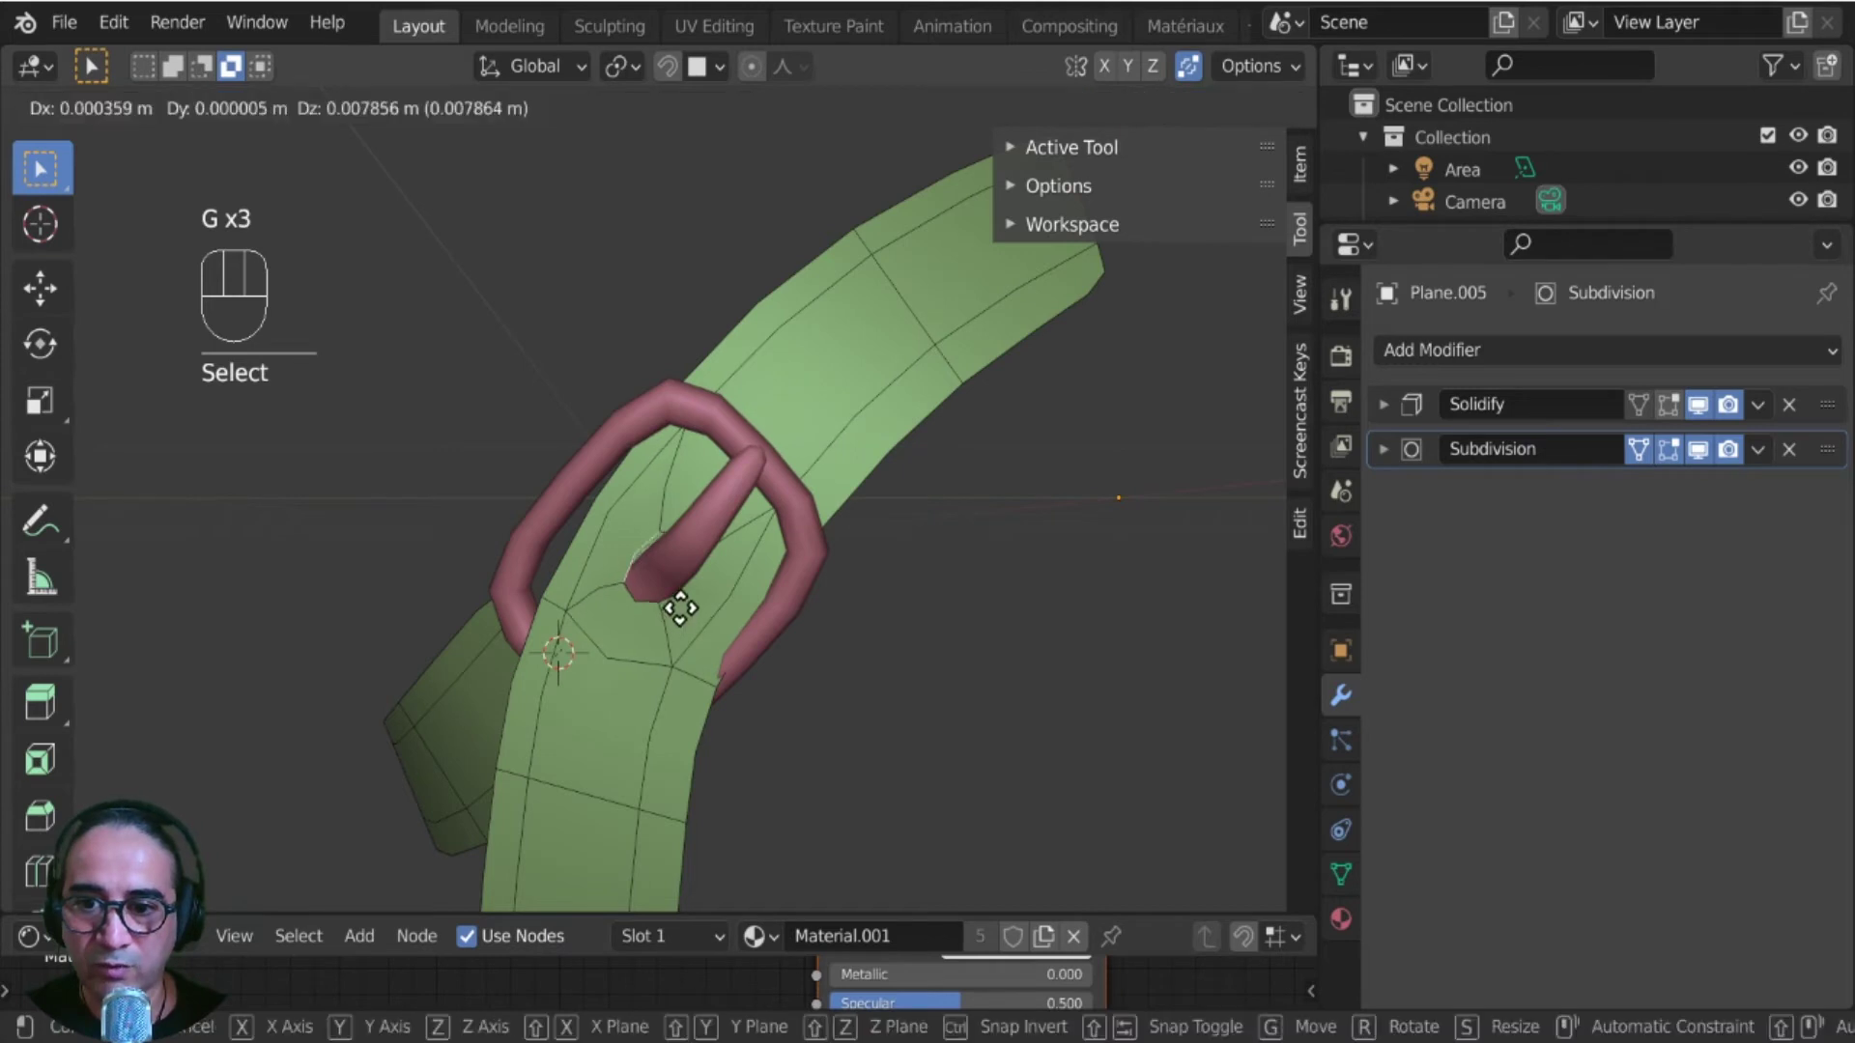
left_click(686, 606)
left_click(658, 600)
key("g")
left_click(657, 603)
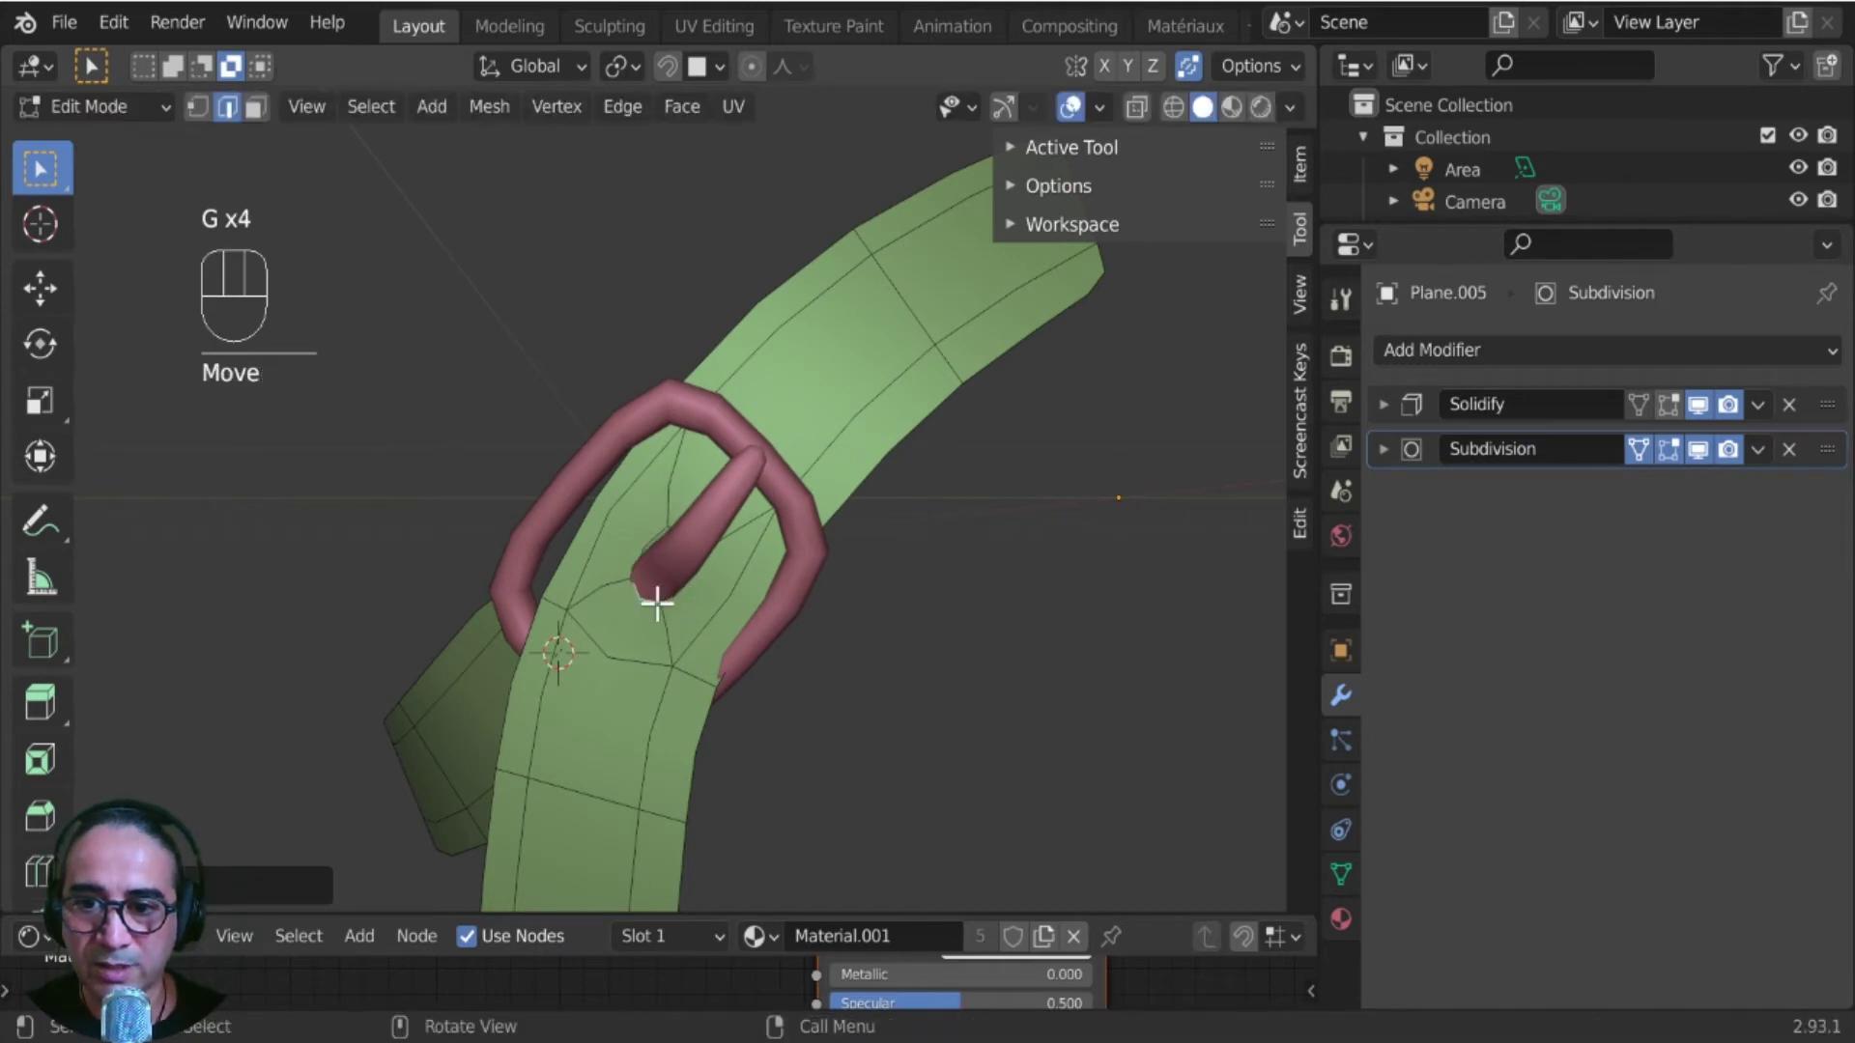
key("g")
left_click(641, 551)
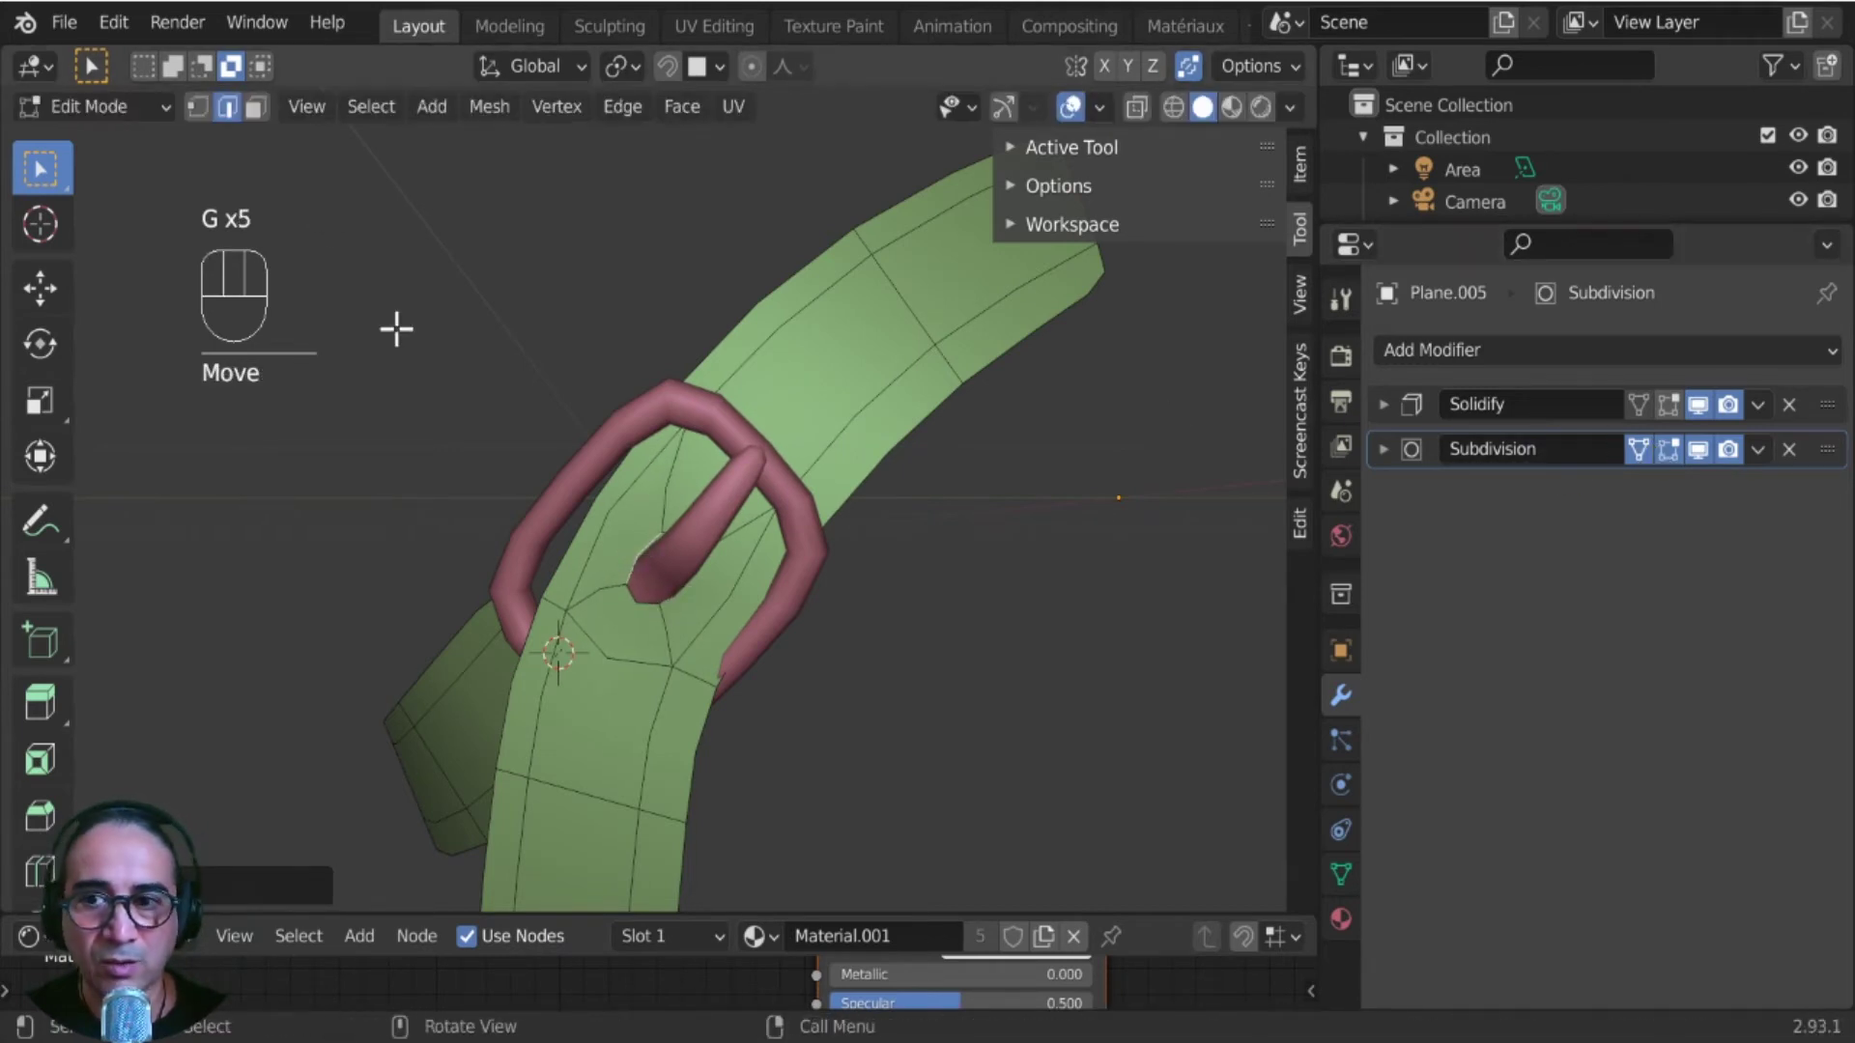
- Refine the hole's selected edge from several angles, checking its fit around the prong in Object Mode
key("Tab")
middle_click_drag(589, 638, 646, 720)
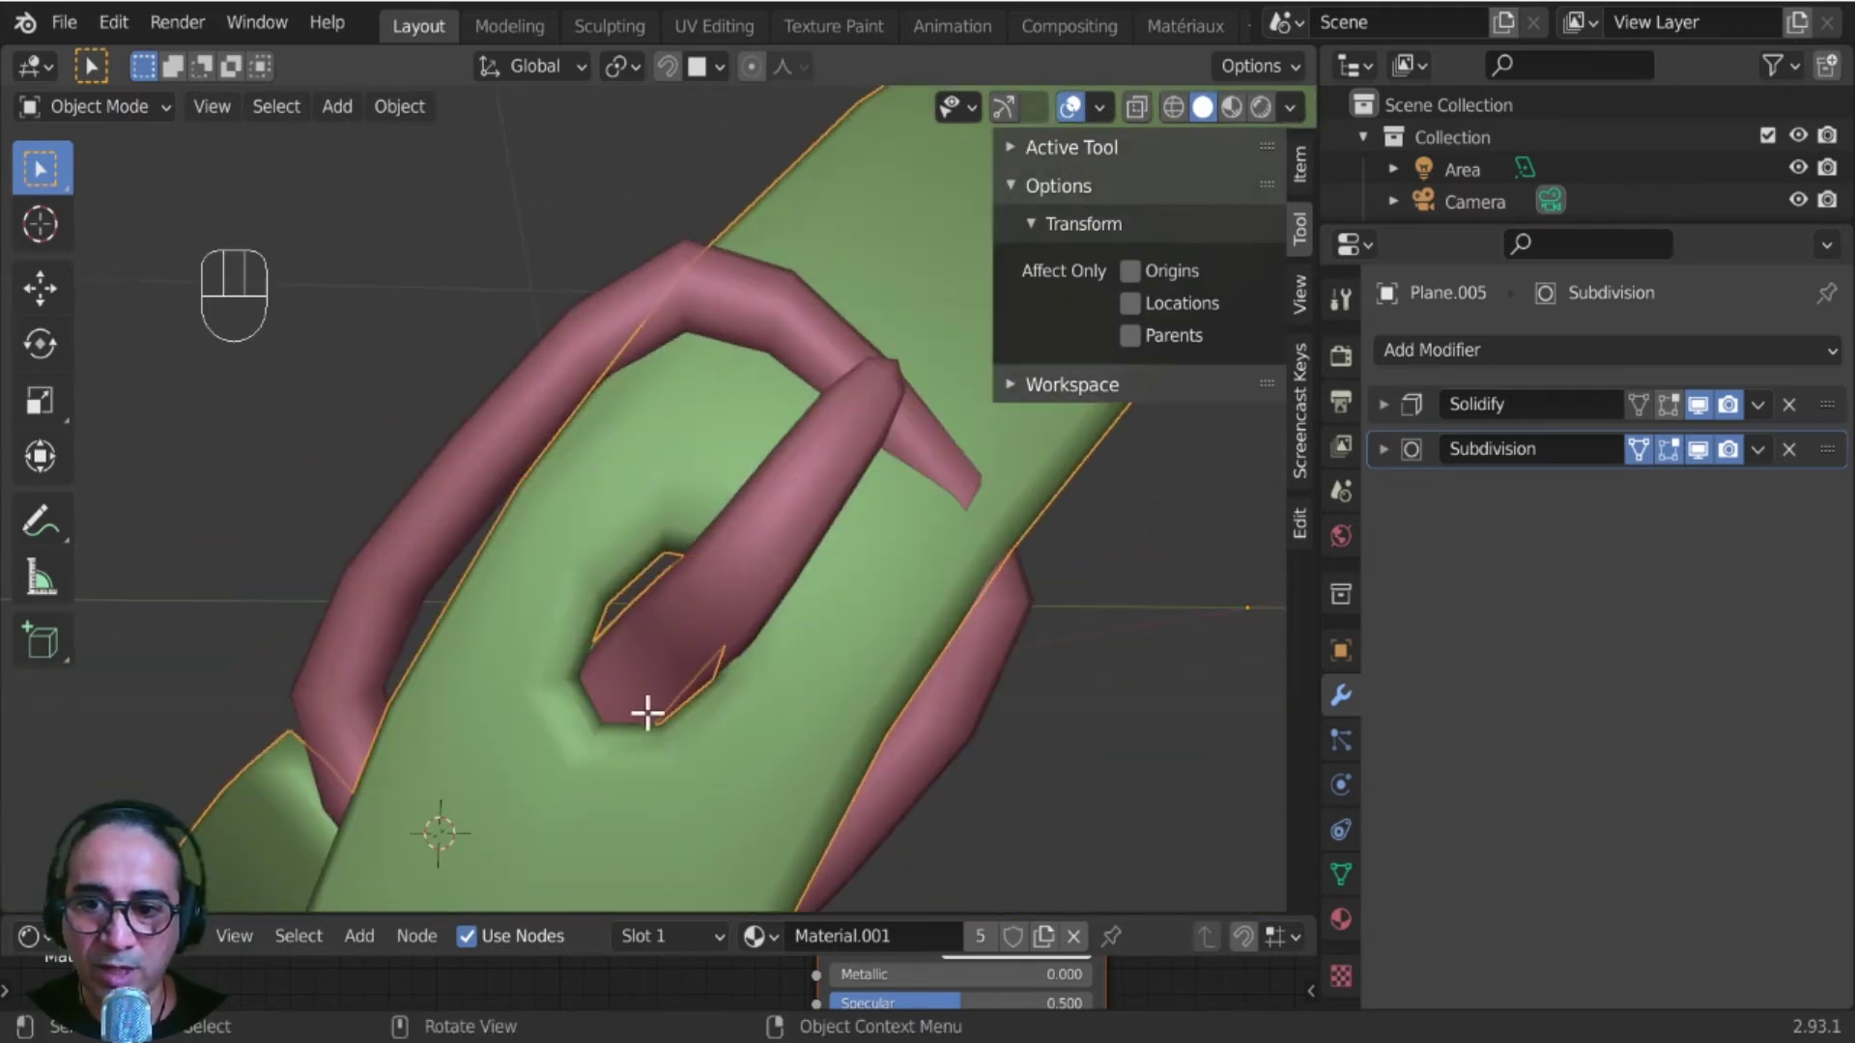
key("Tab")
key("g")
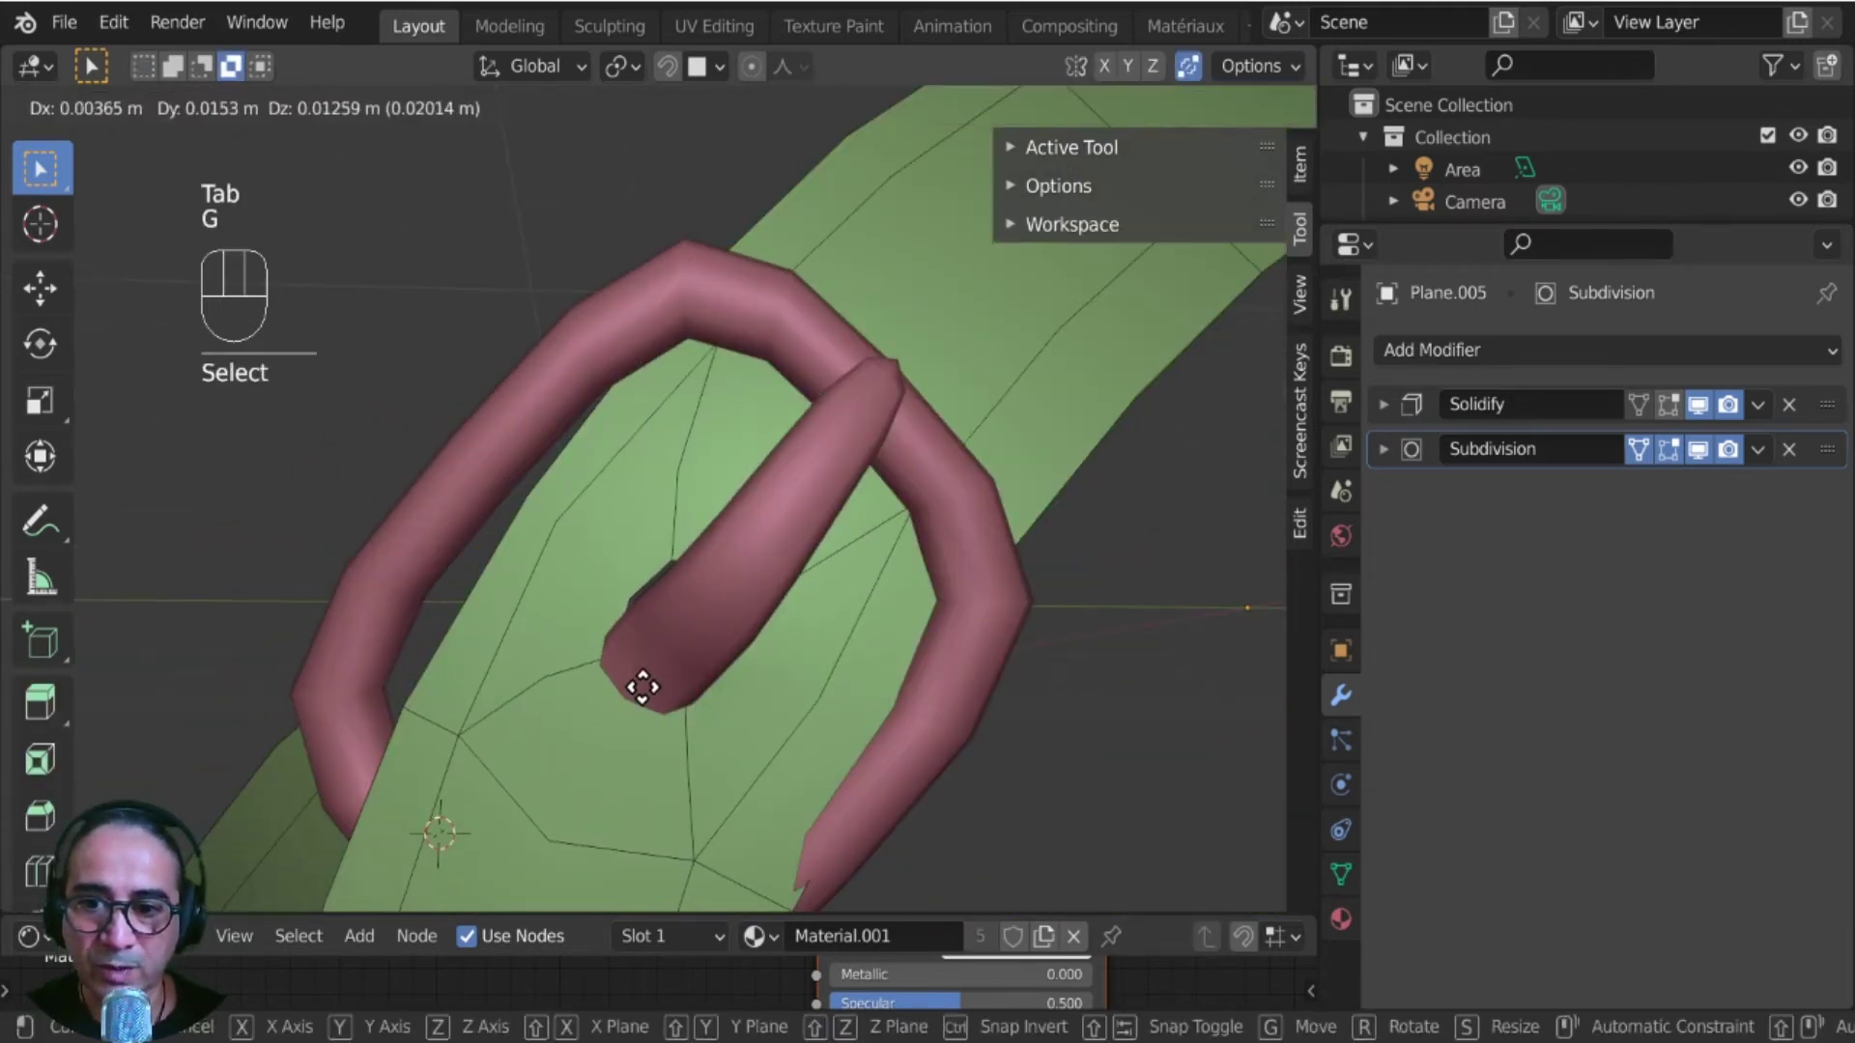
left_click(637, 686)
middle_click_drag(517, 721, 705, 754)
key("g")
left_click(904, 815)
key("Tab")
middle_click_drag(761, 809, 648, 751)
- Select the hole's whole boundary loop in Edit Mode, scale it, and shift it to center on the prong's base
key("Tab")
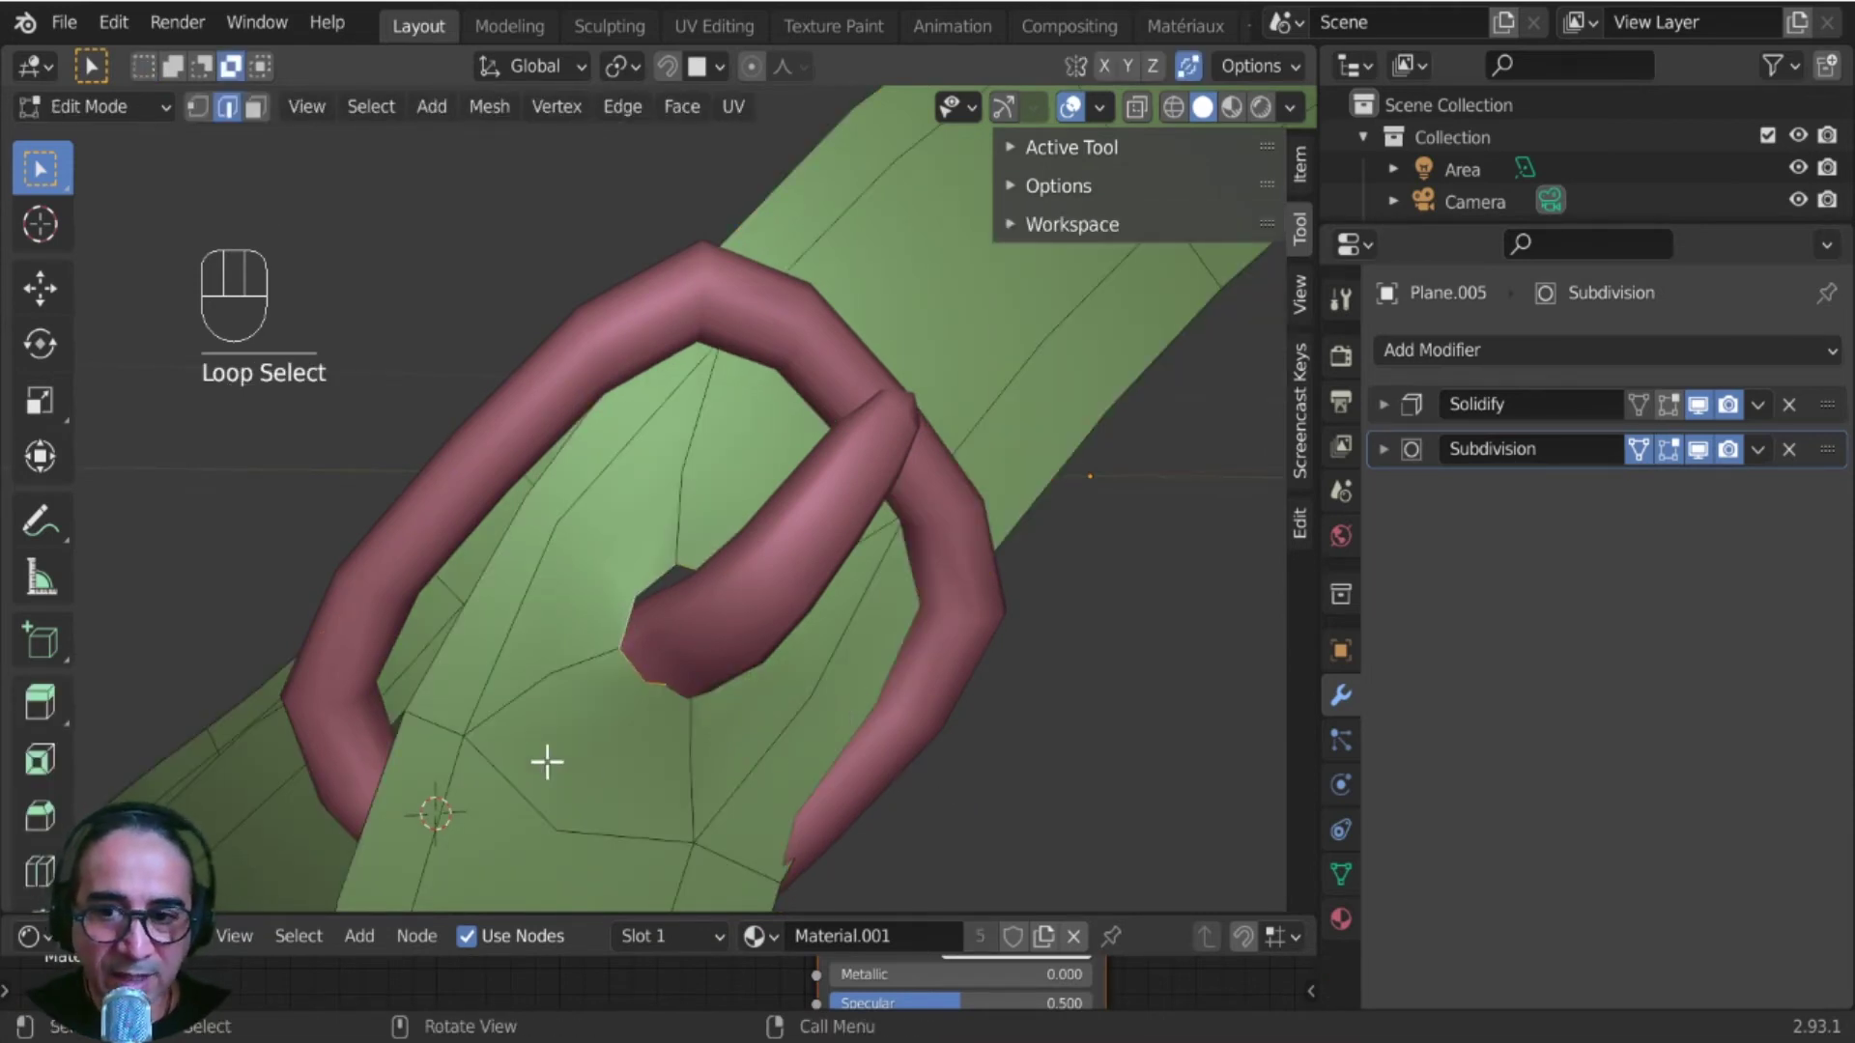
key("i")
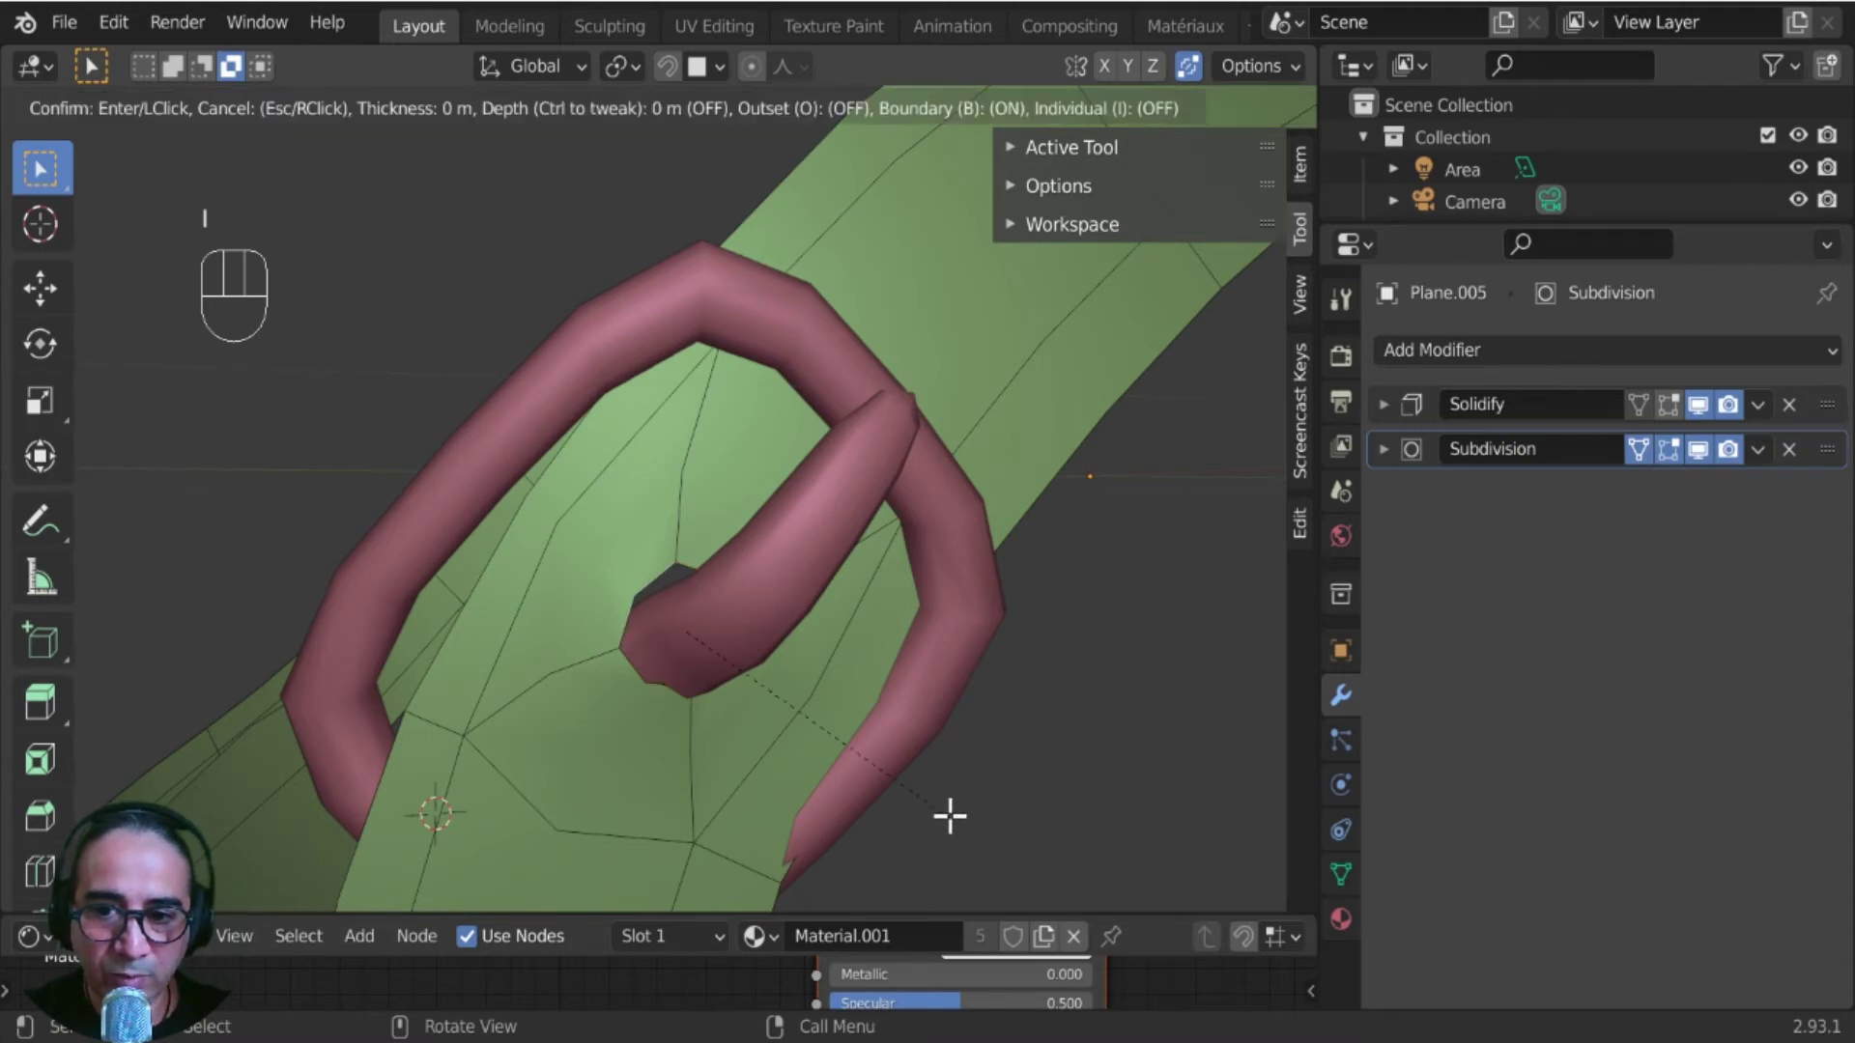
right_click(918, 810)
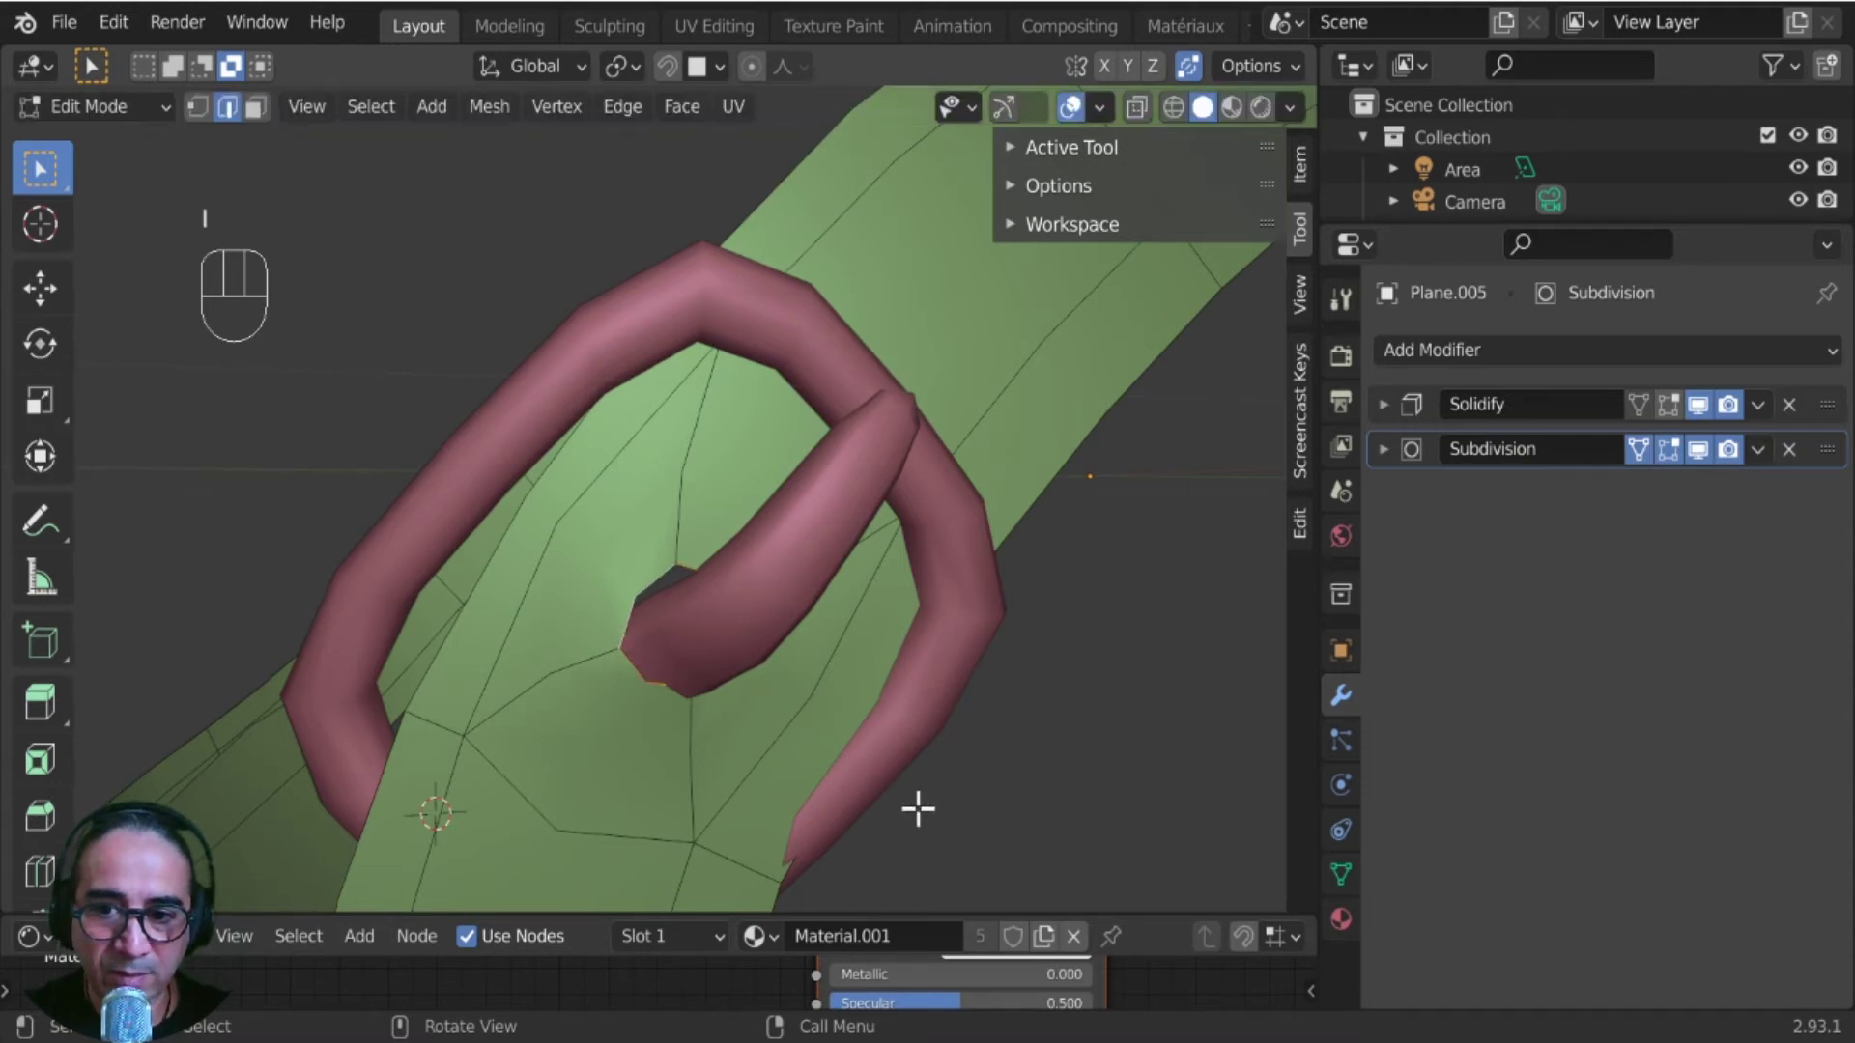
key("s")
left_click(1034, 828)
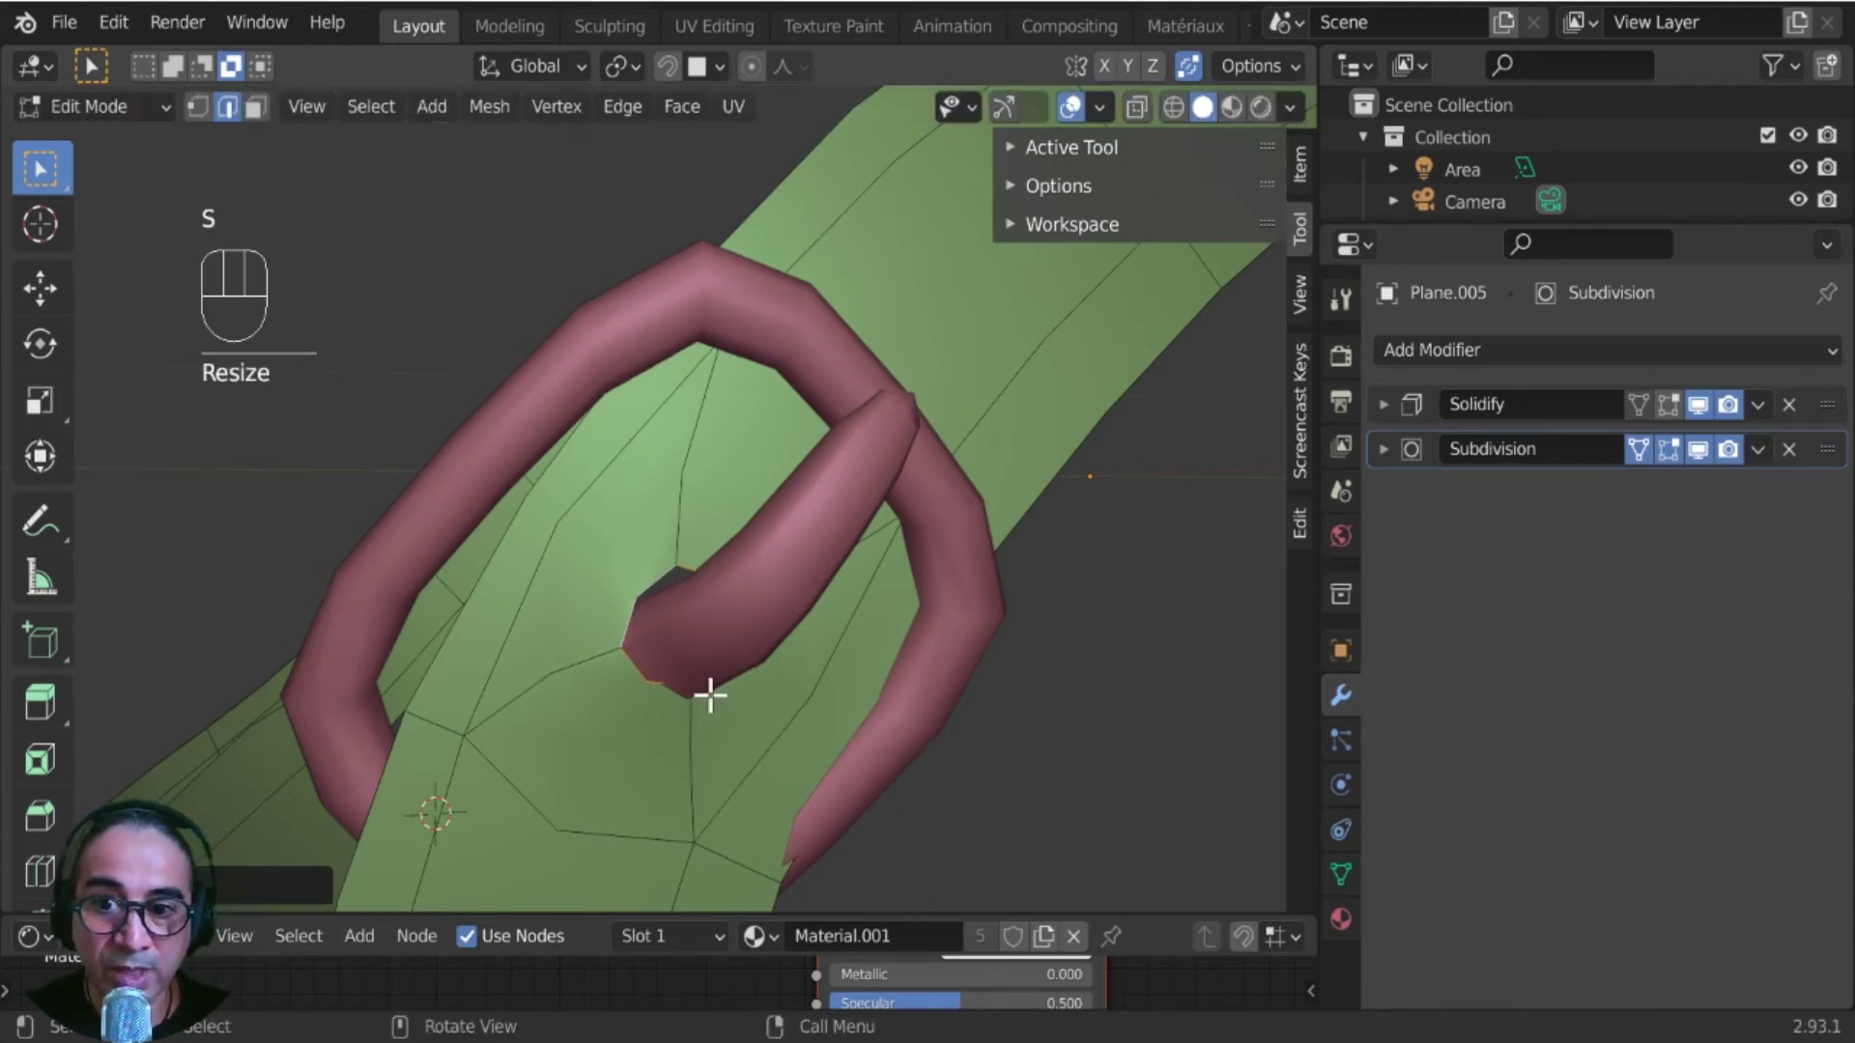
scroll(841, 699, "up", 4)
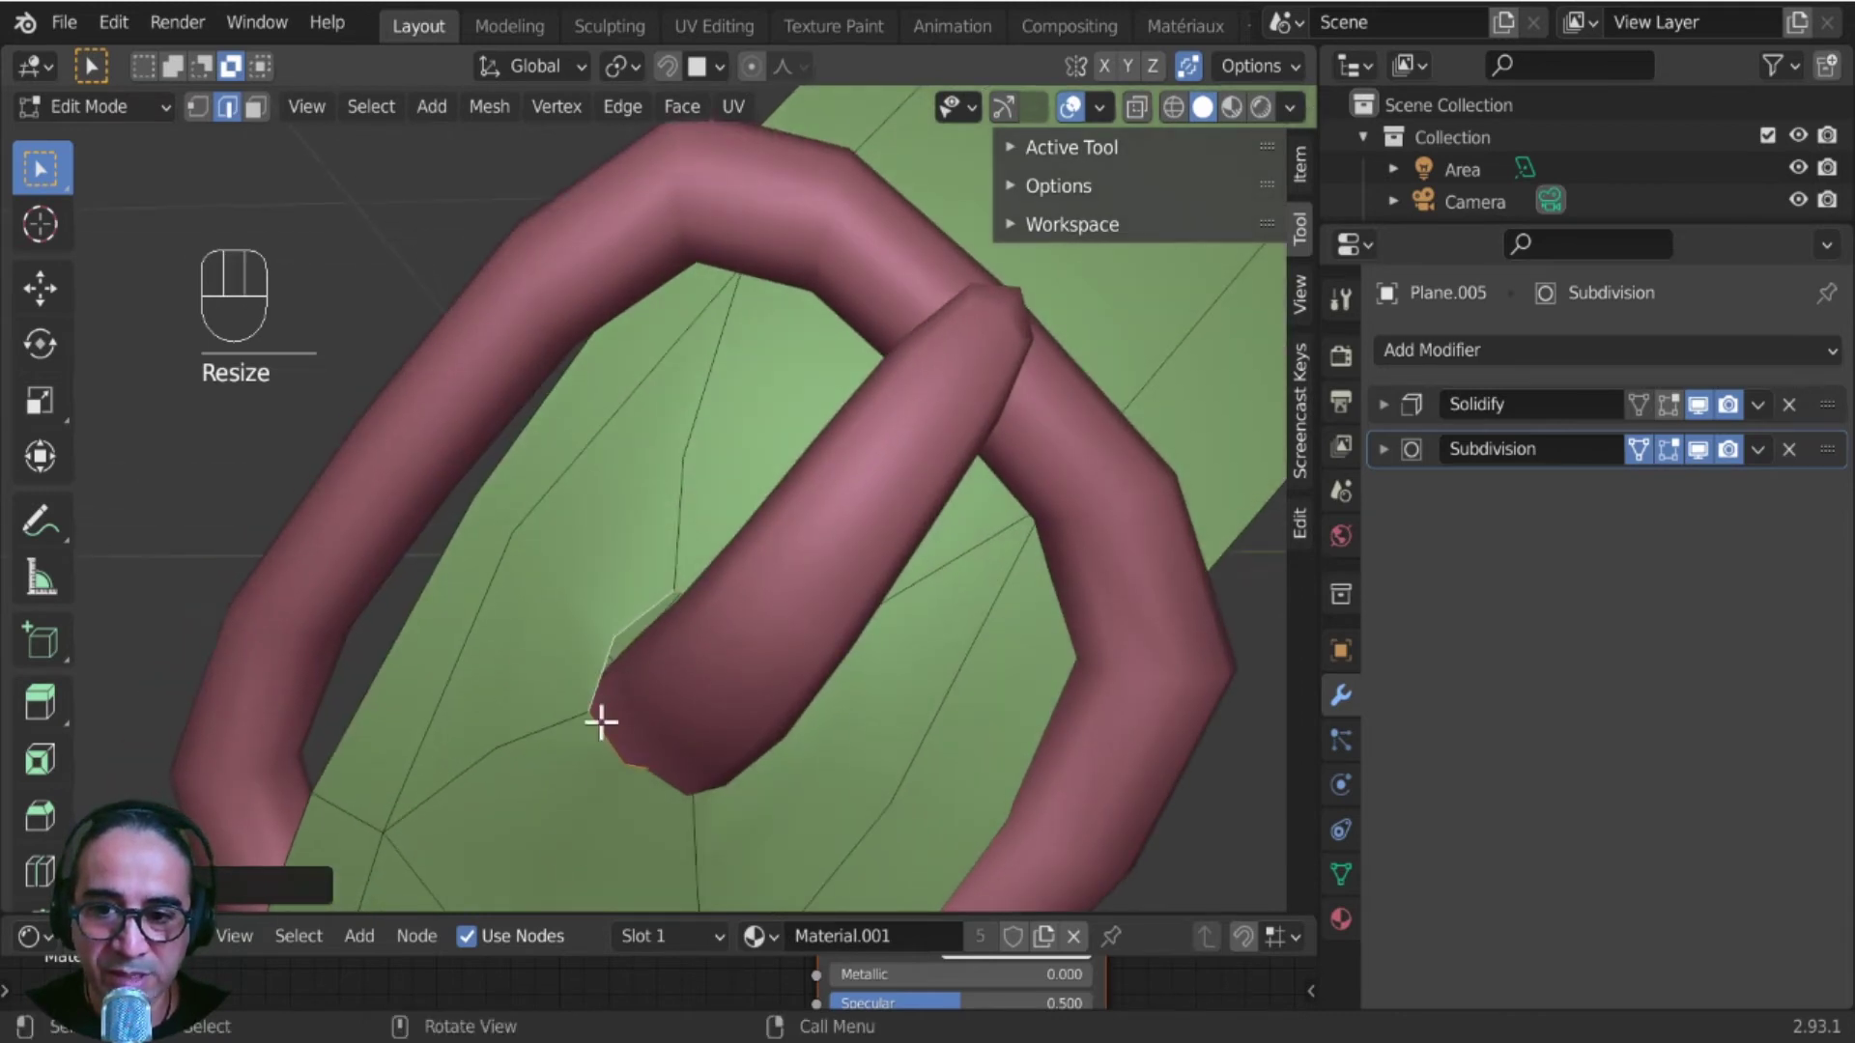
middle_click_drag(599, 720, 725, 832, "alt")
key("g")
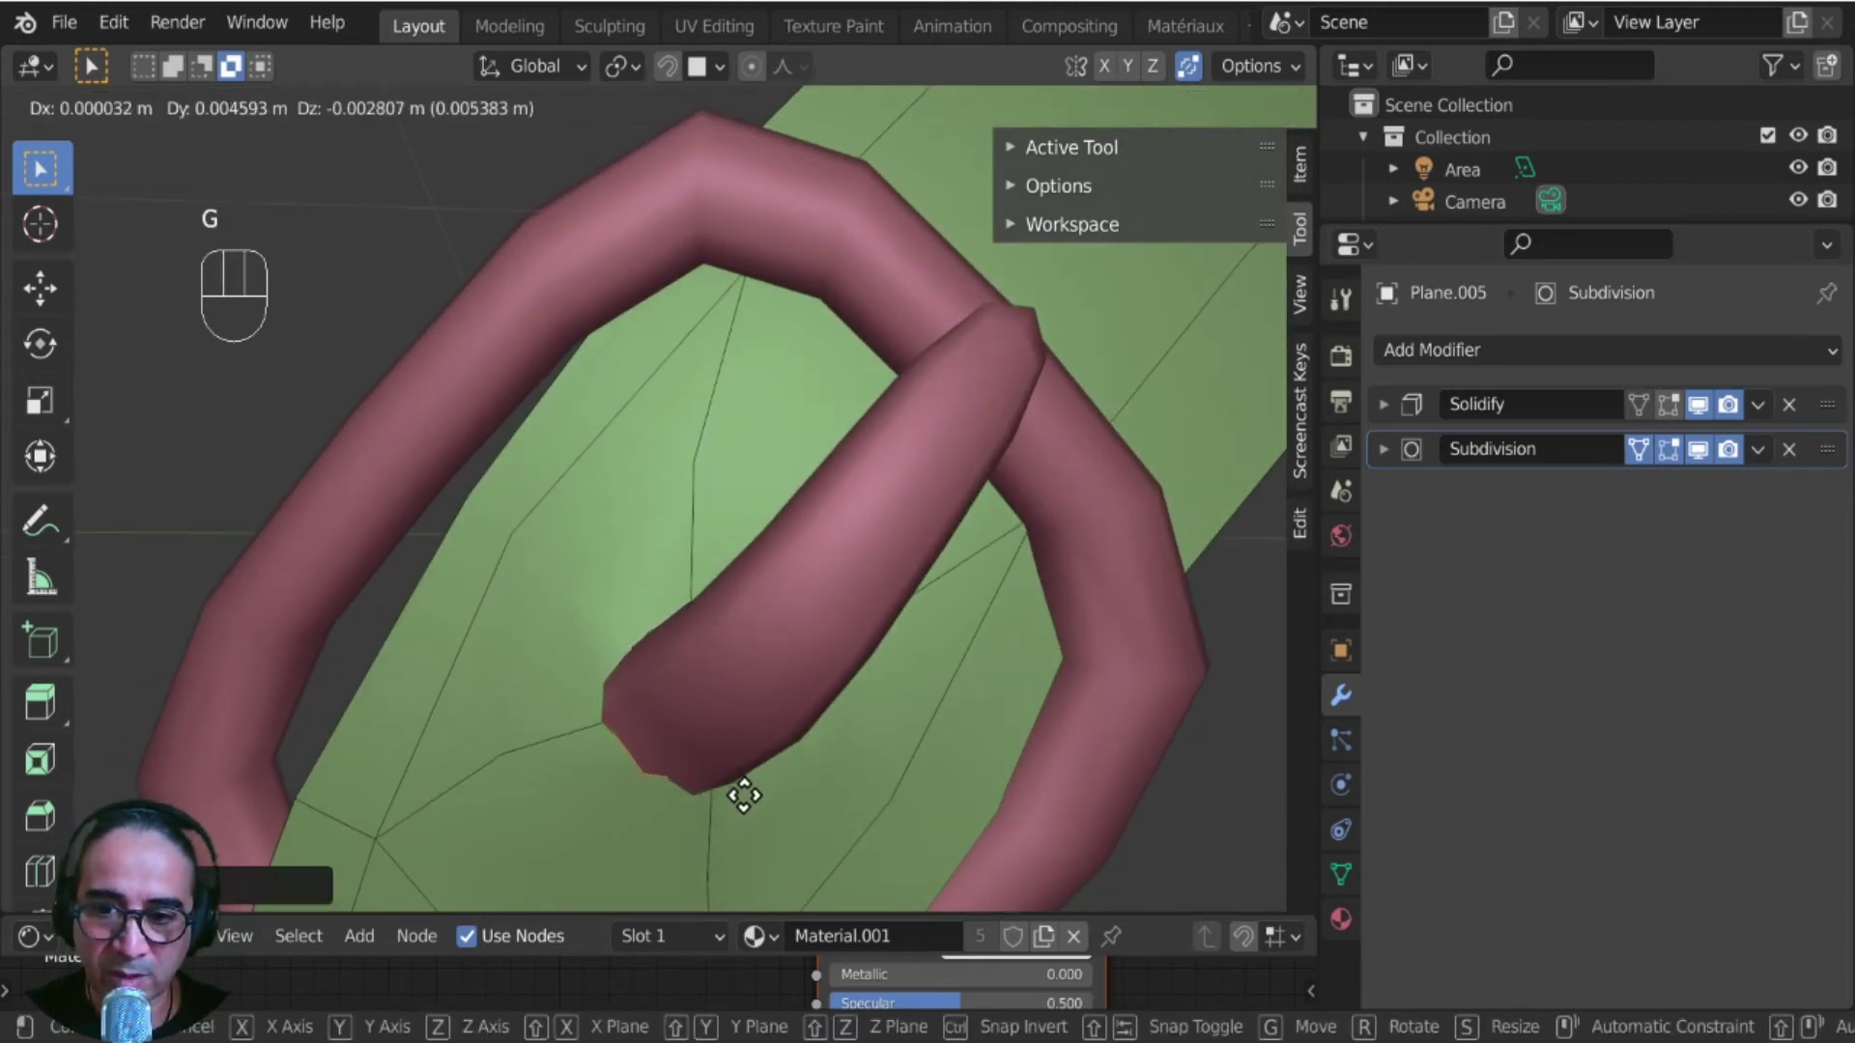
left_click(734, 792)
- Try extruding the hole's boundary loop, undo the extrusion, and return to Edit Mode on the strap
key("e")
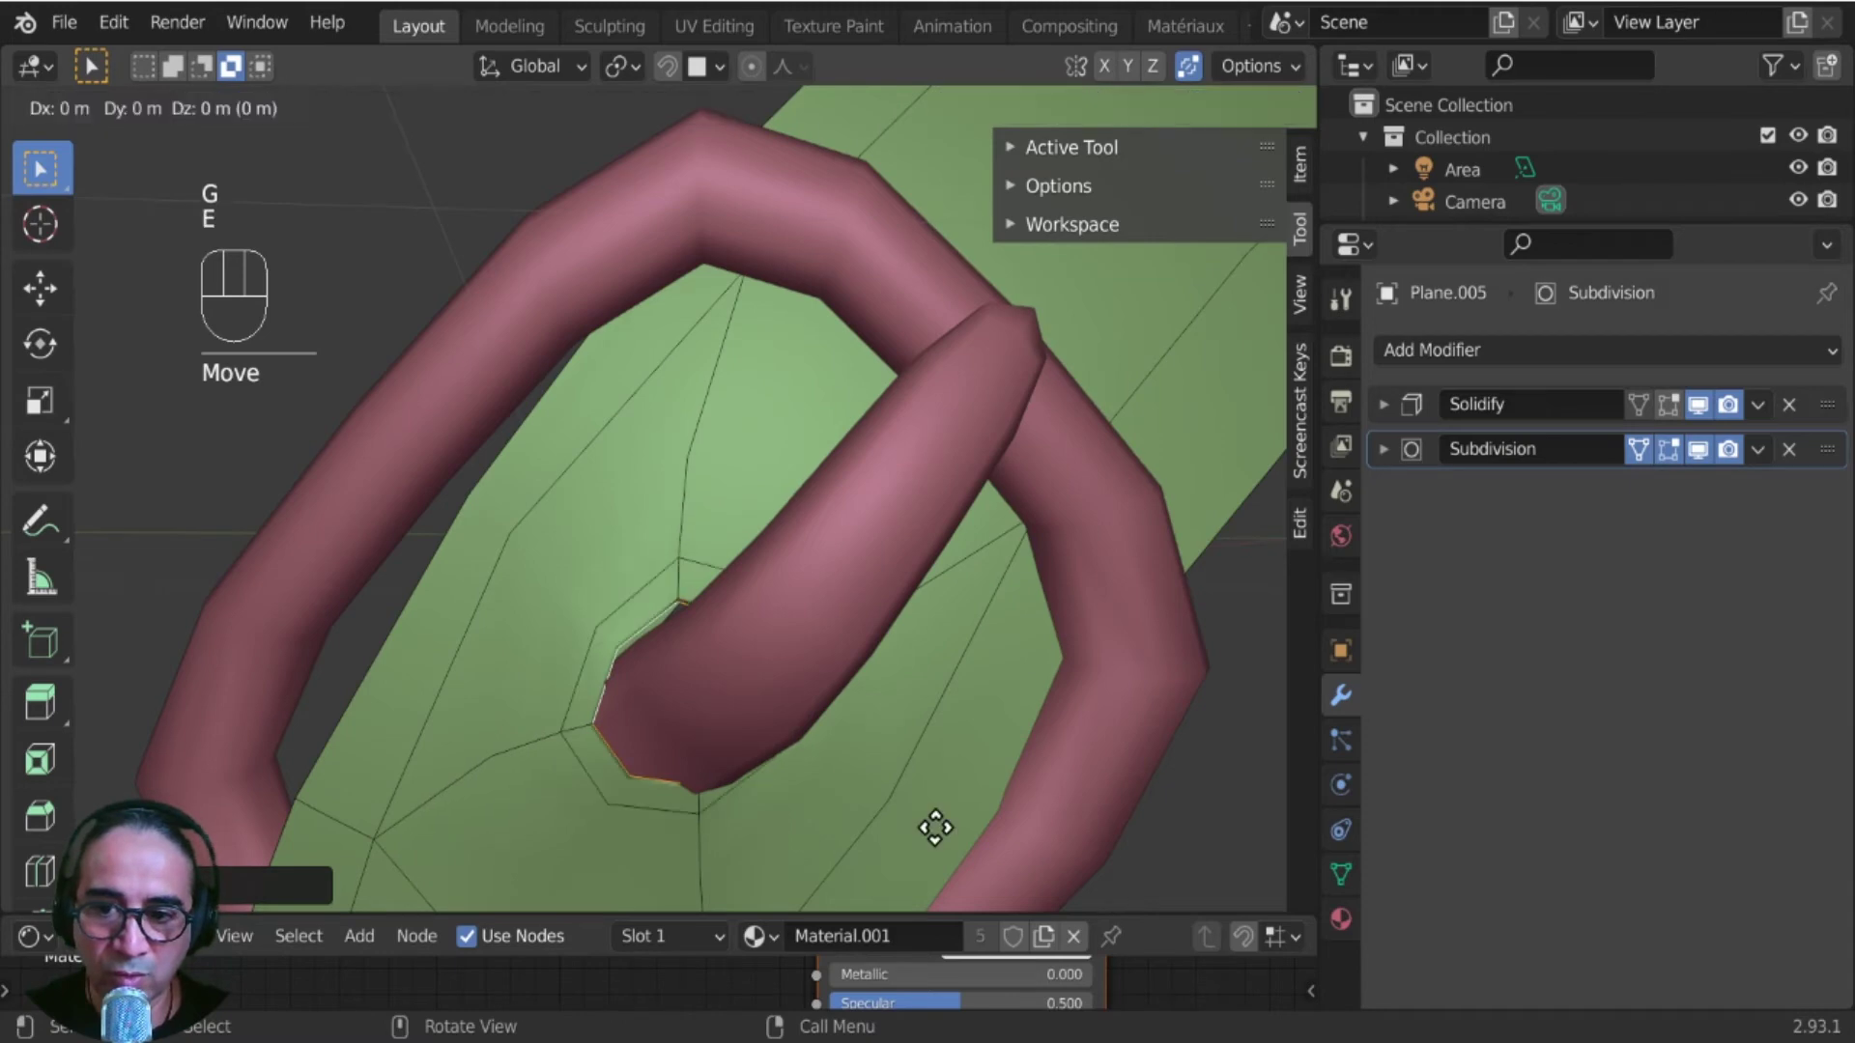
key("Tab")
middle_click_drag(649, 795, 632, 539)
middle_click_drag(543, 622, 640, 676)
scroll(640, 676, "down", 5)
middle_click_drag(672, 595, 773, 663)
scroll(773, 664, "up", 5)
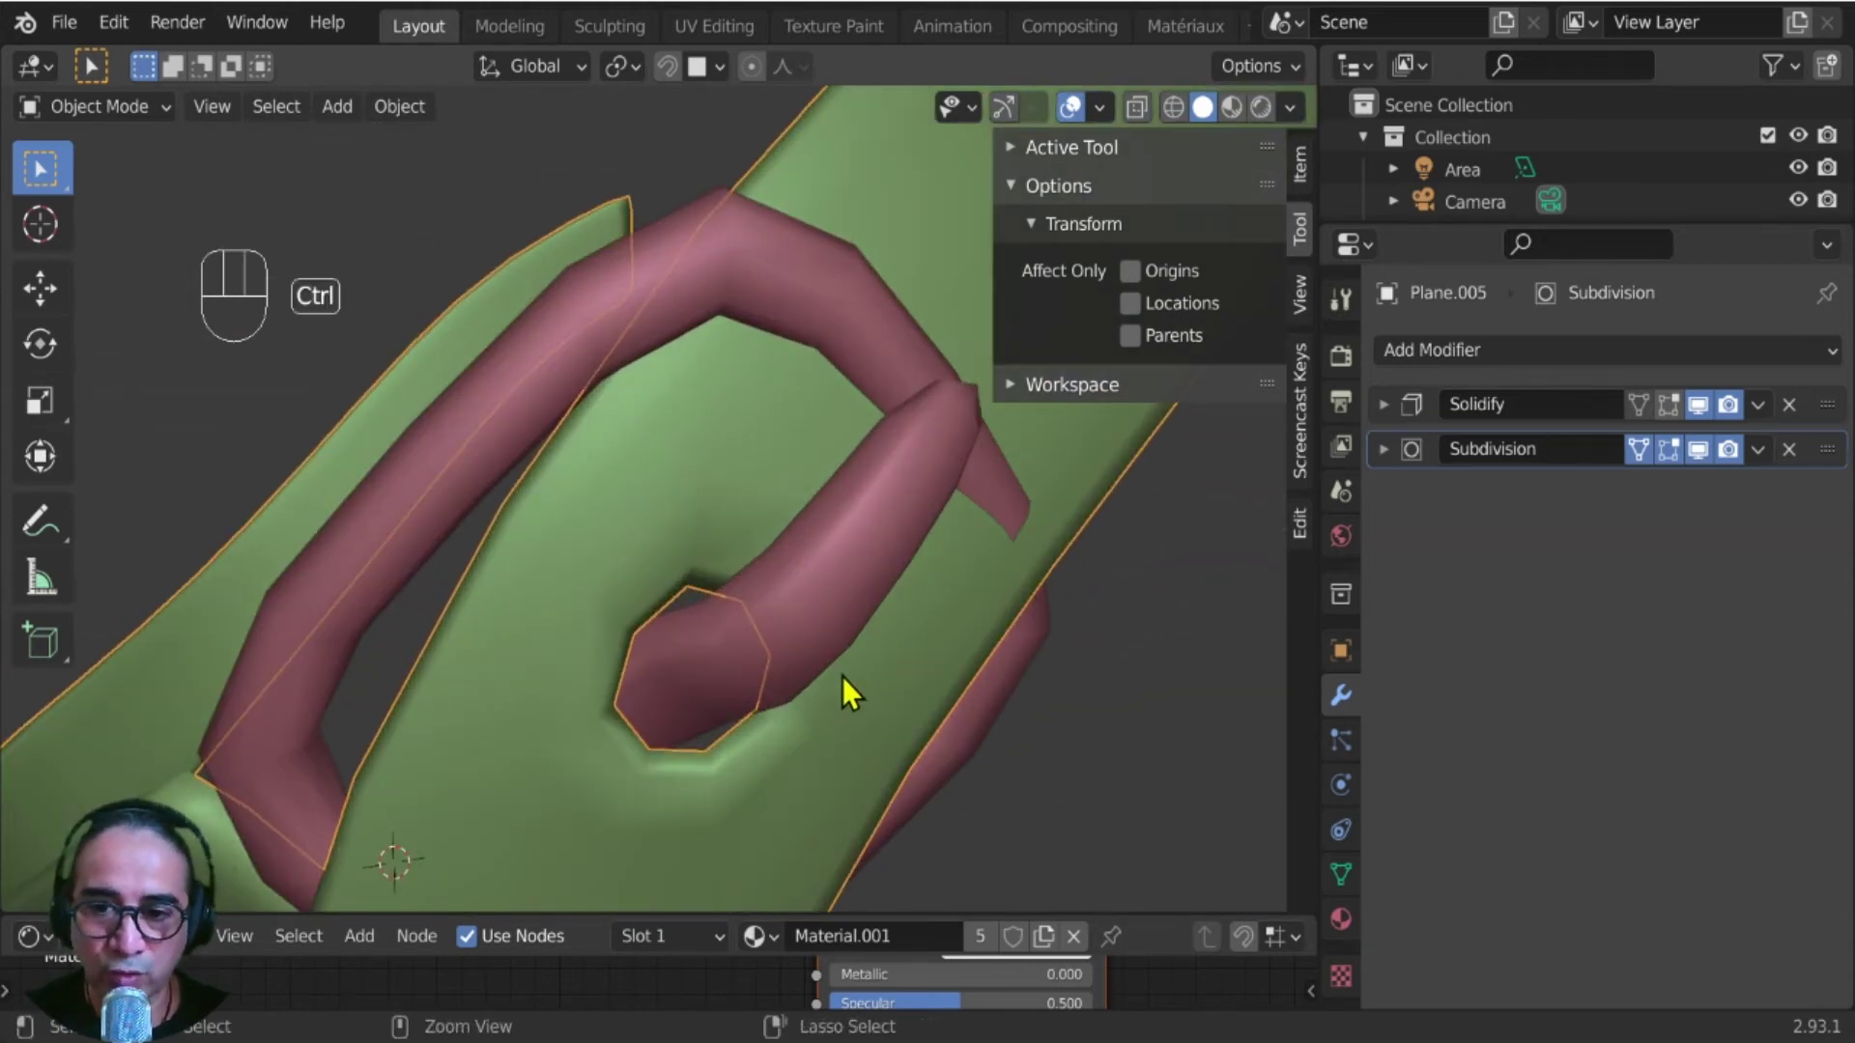
key("ctrl+z")
key("Tab")
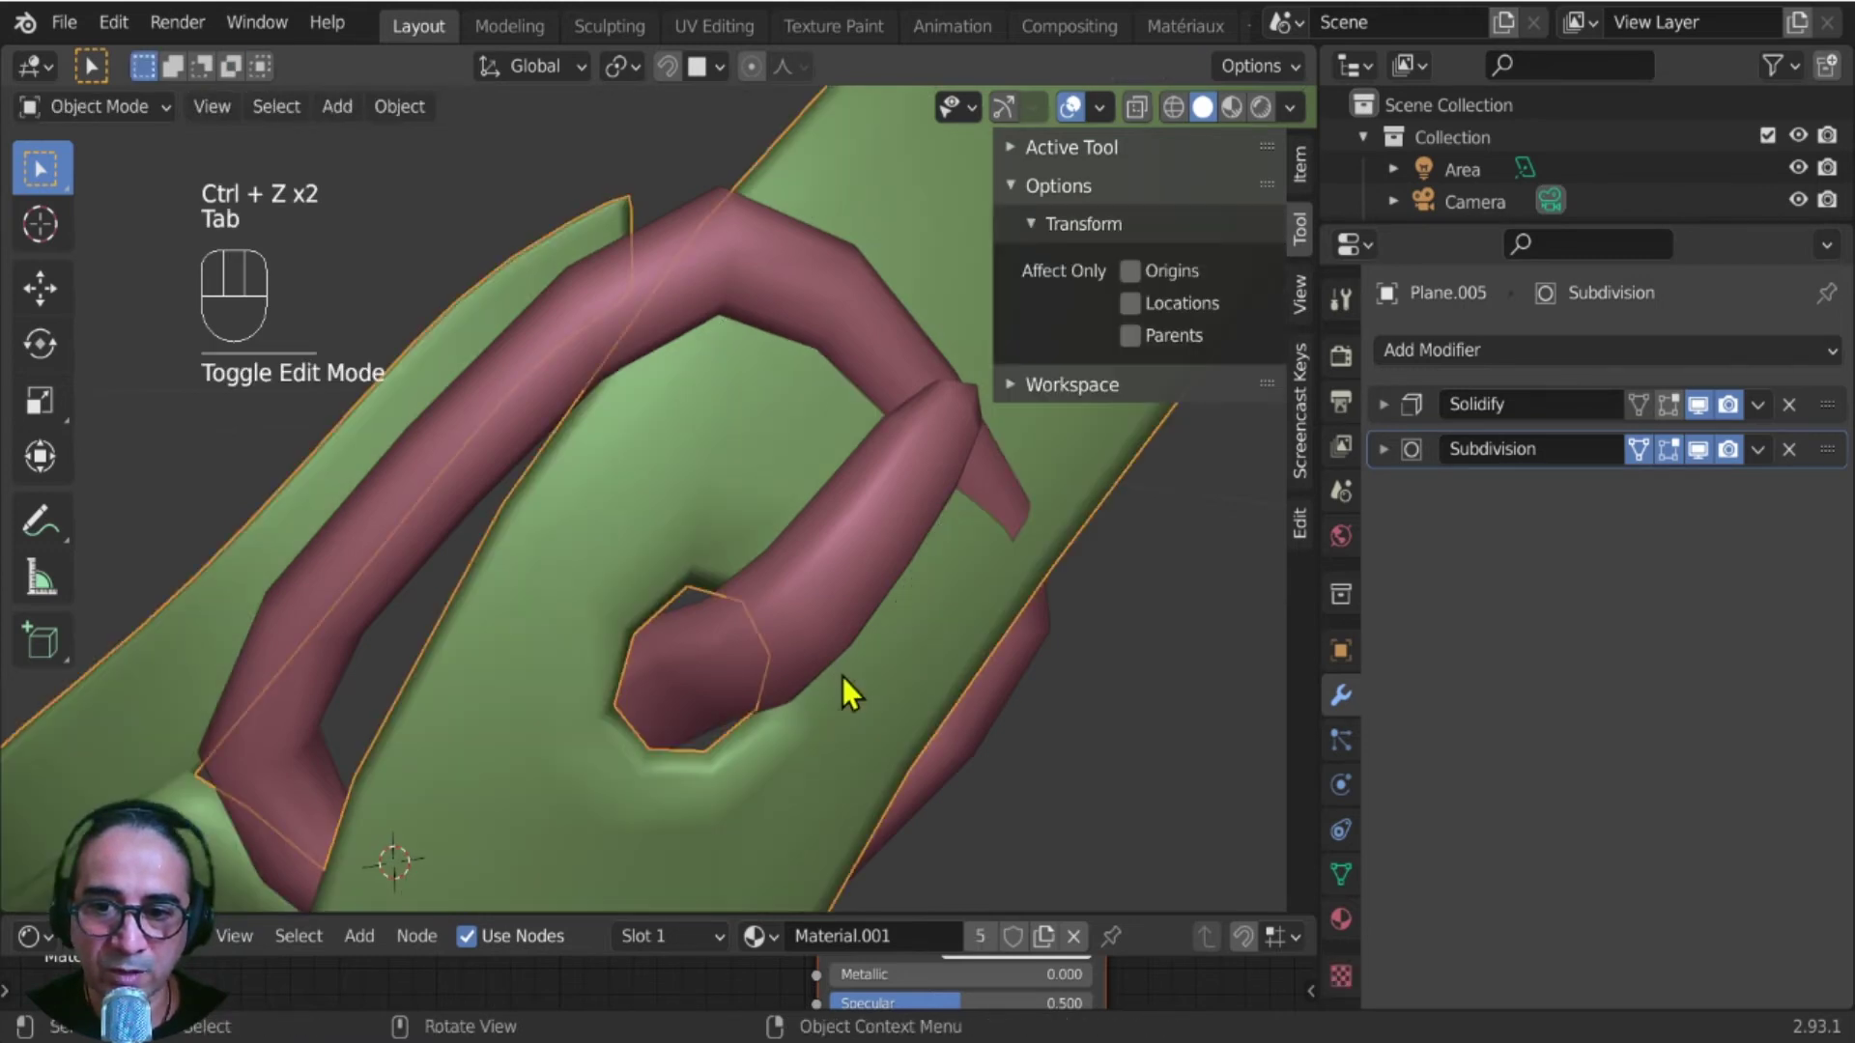
middle_click_drag(584, 788, 640, 437)
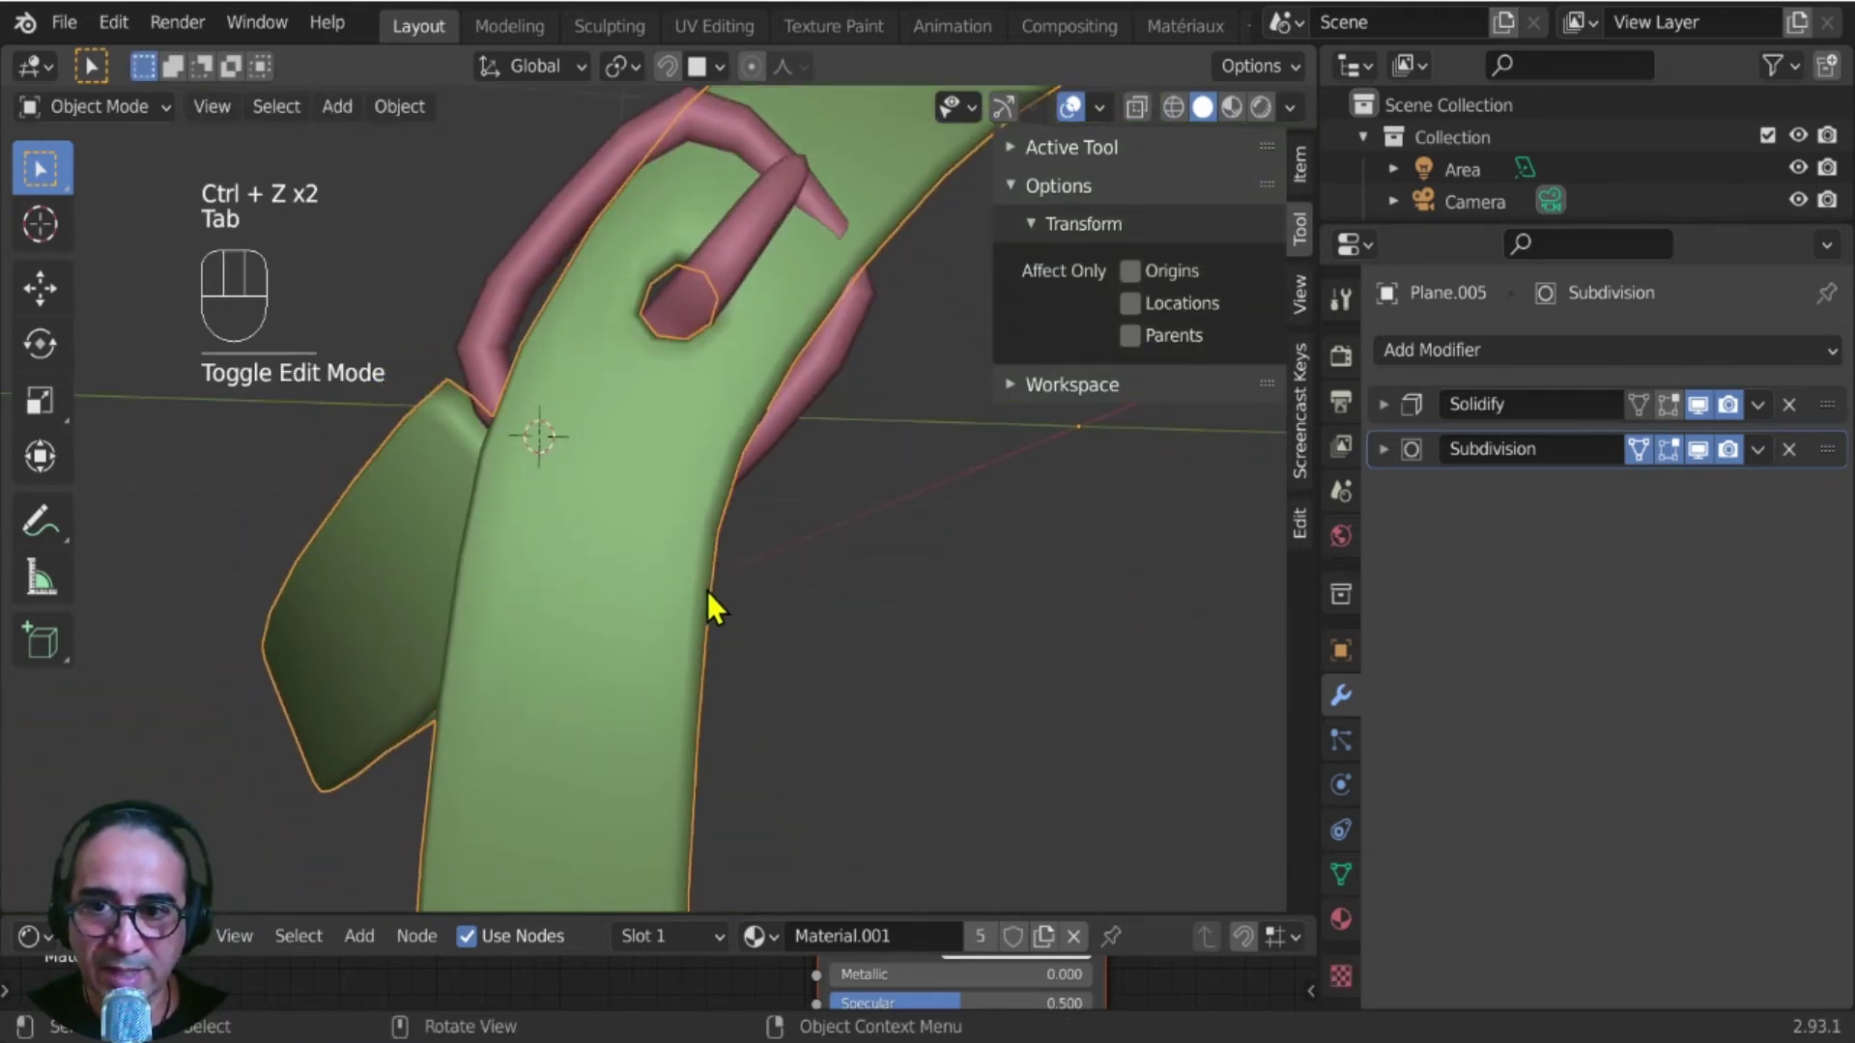
key("Tab")
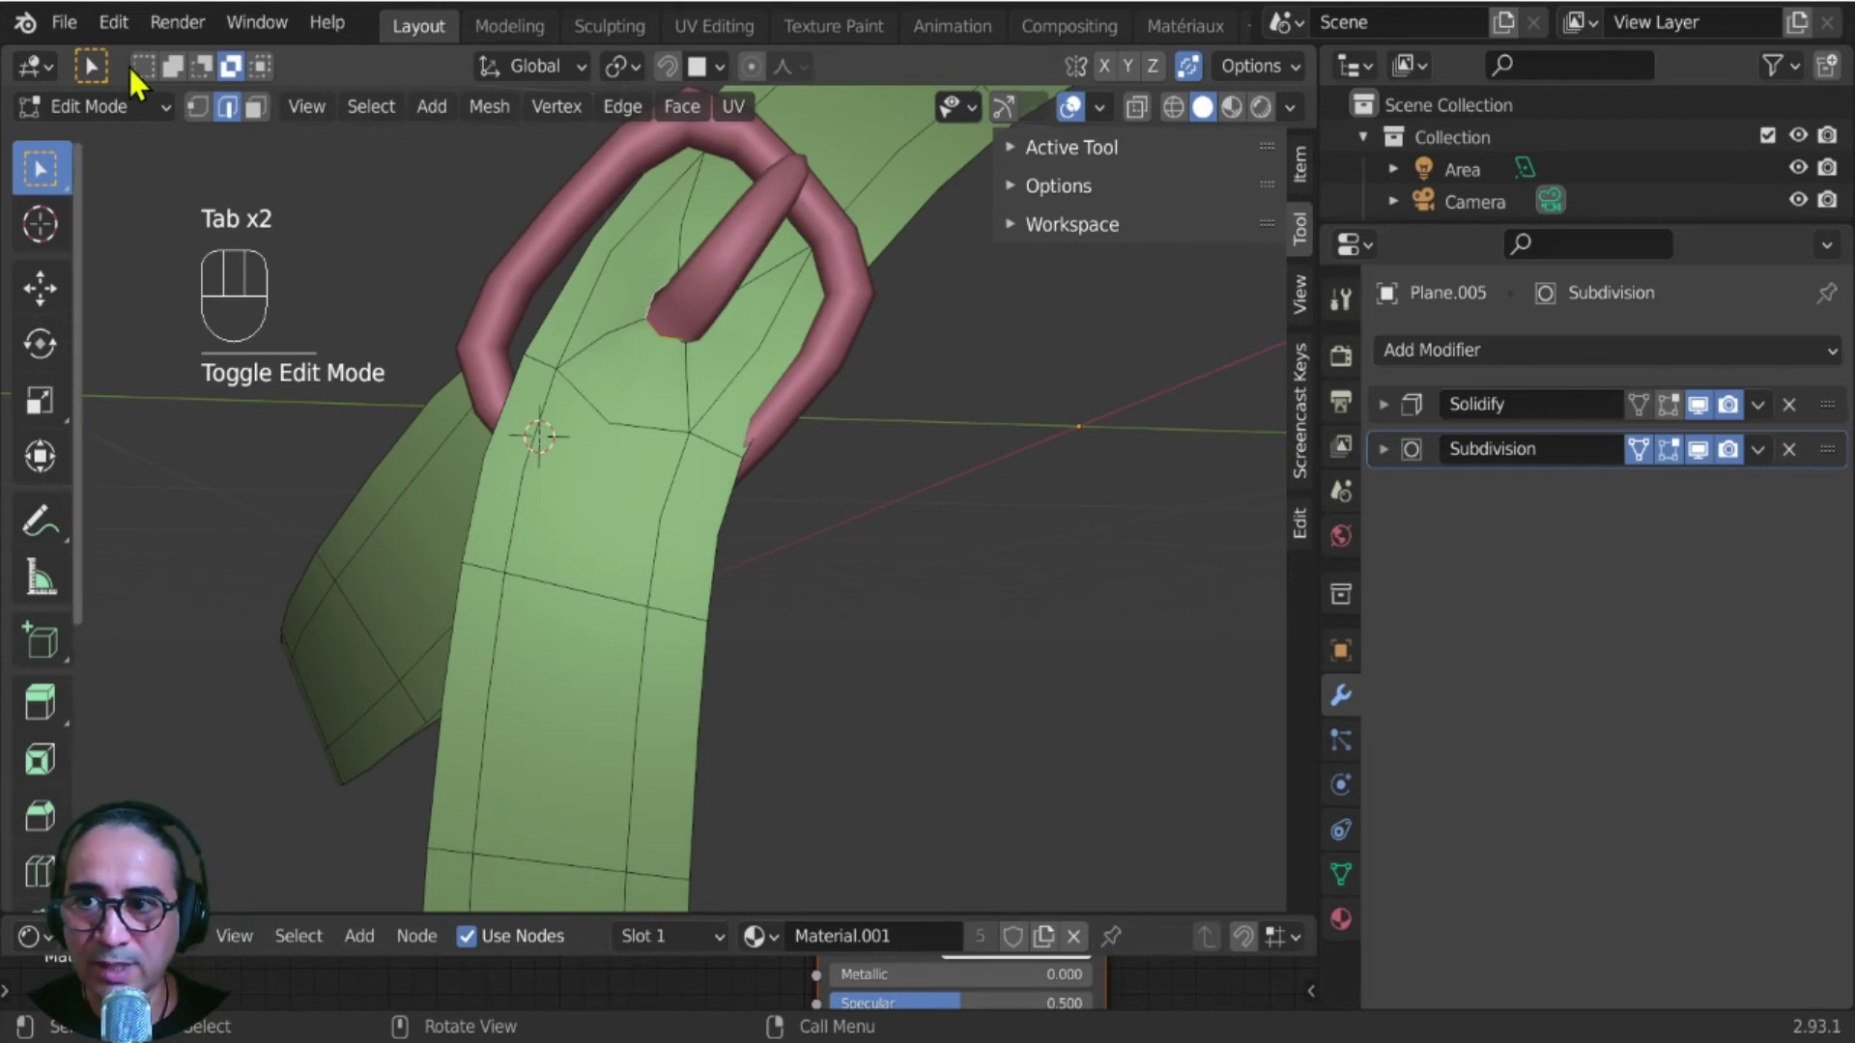
- Inset the strap face directly below the prong hole, shrinking it to a small face near its center
left_click(255, 107)
left_click(588, 469)
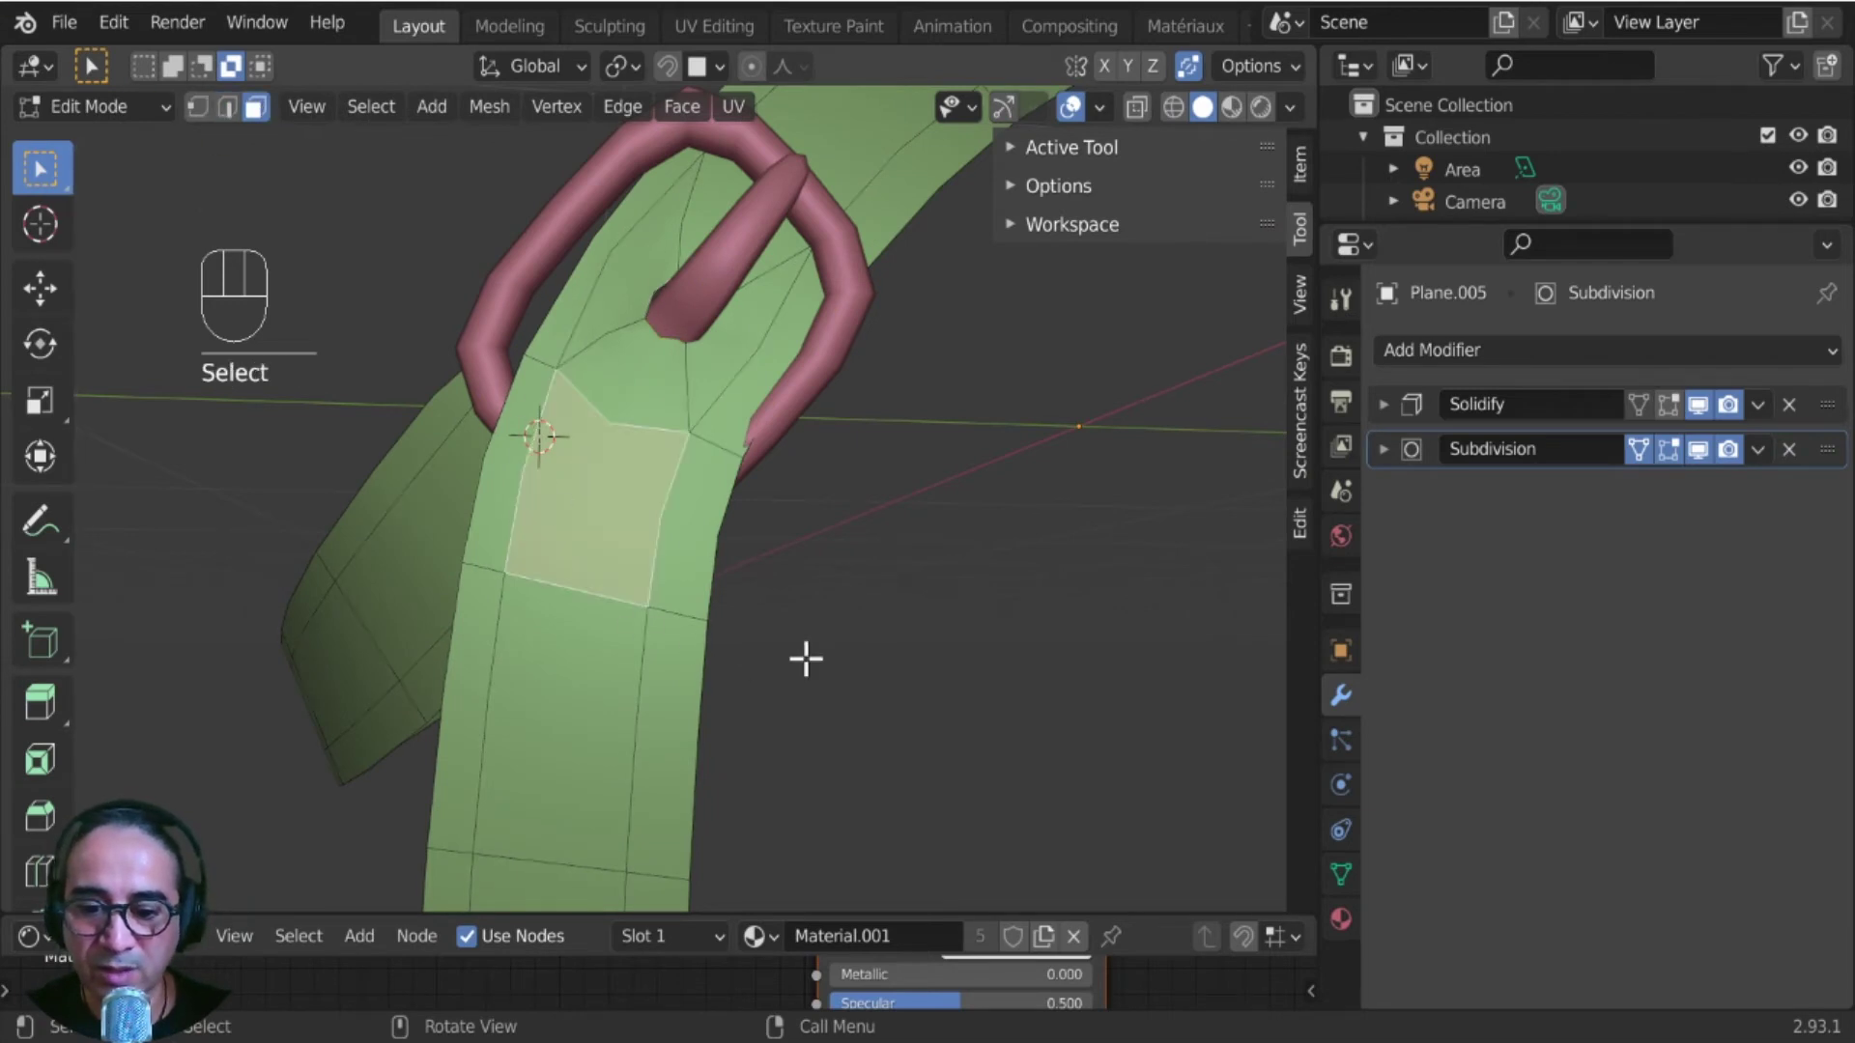
key("i")
left_click(737, 625)
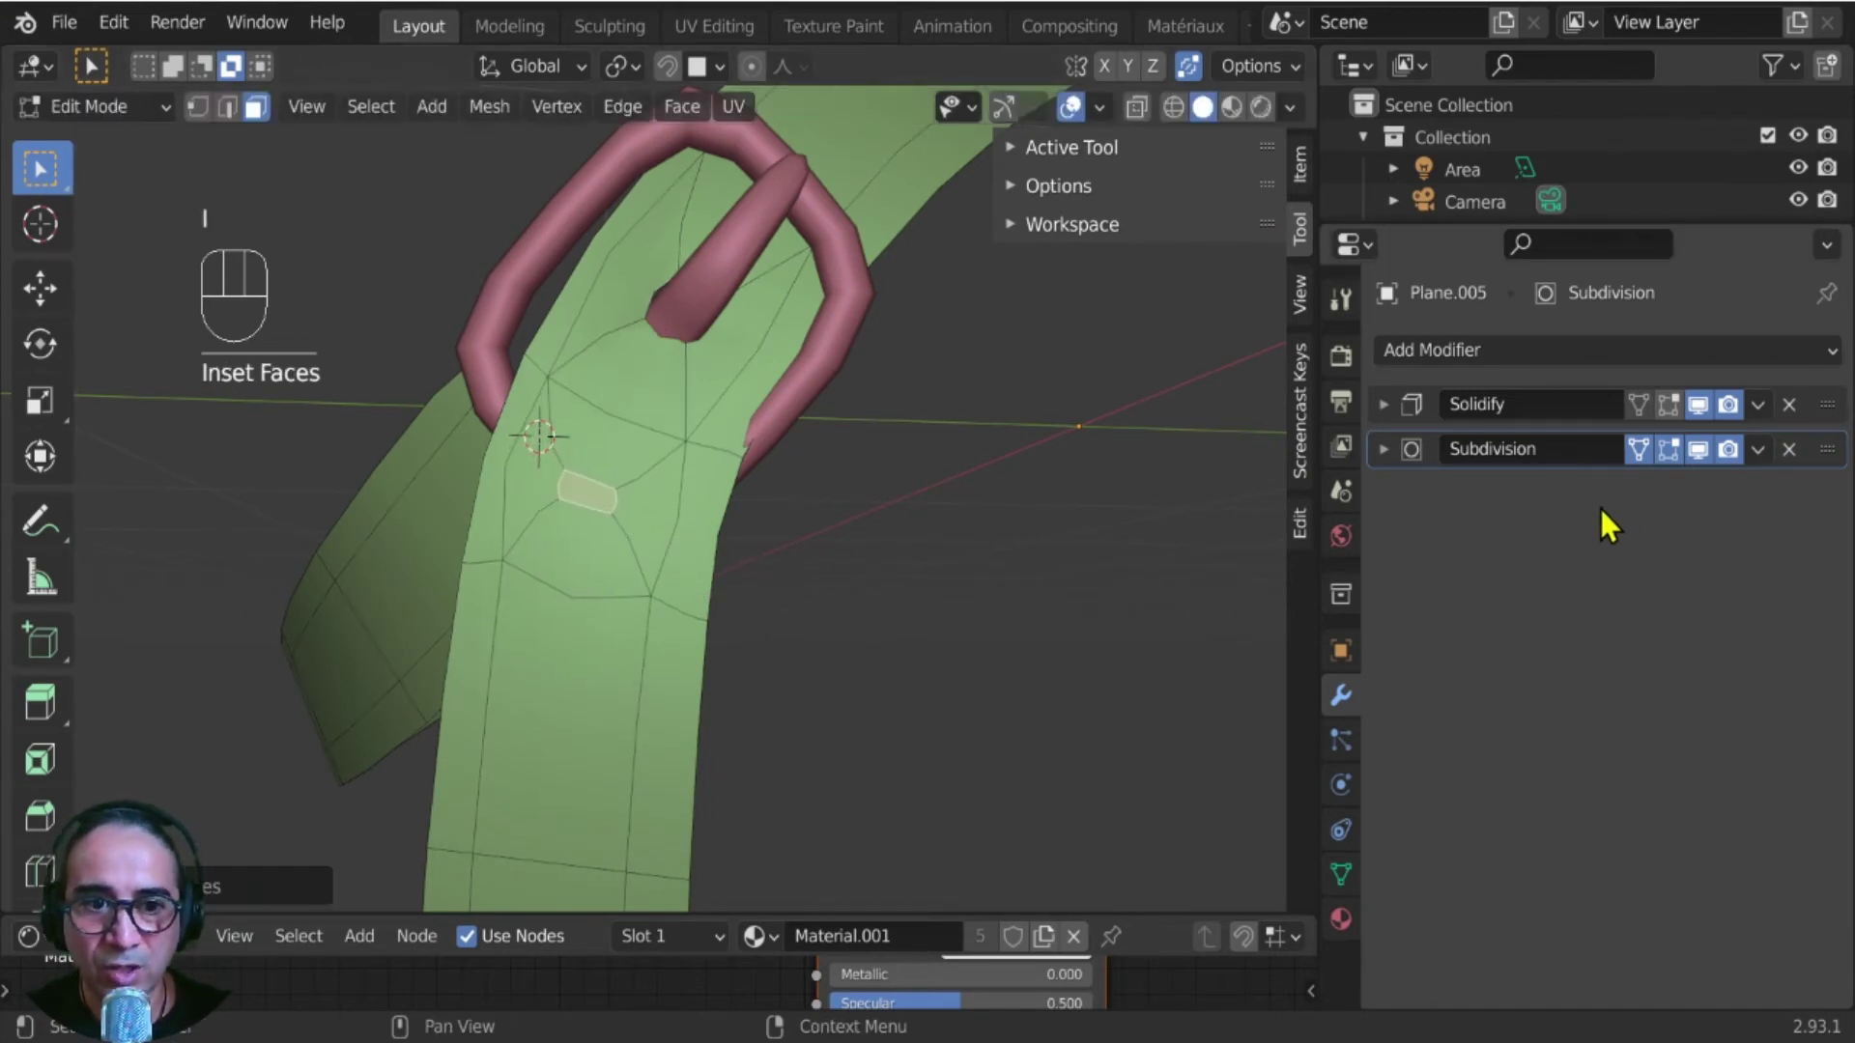
- Turn off the Subdivision modifier's on-cage display for the strap and expand the LoopTools commands
left_click(1636, 450)
scroll(655, 510, "up", 4)
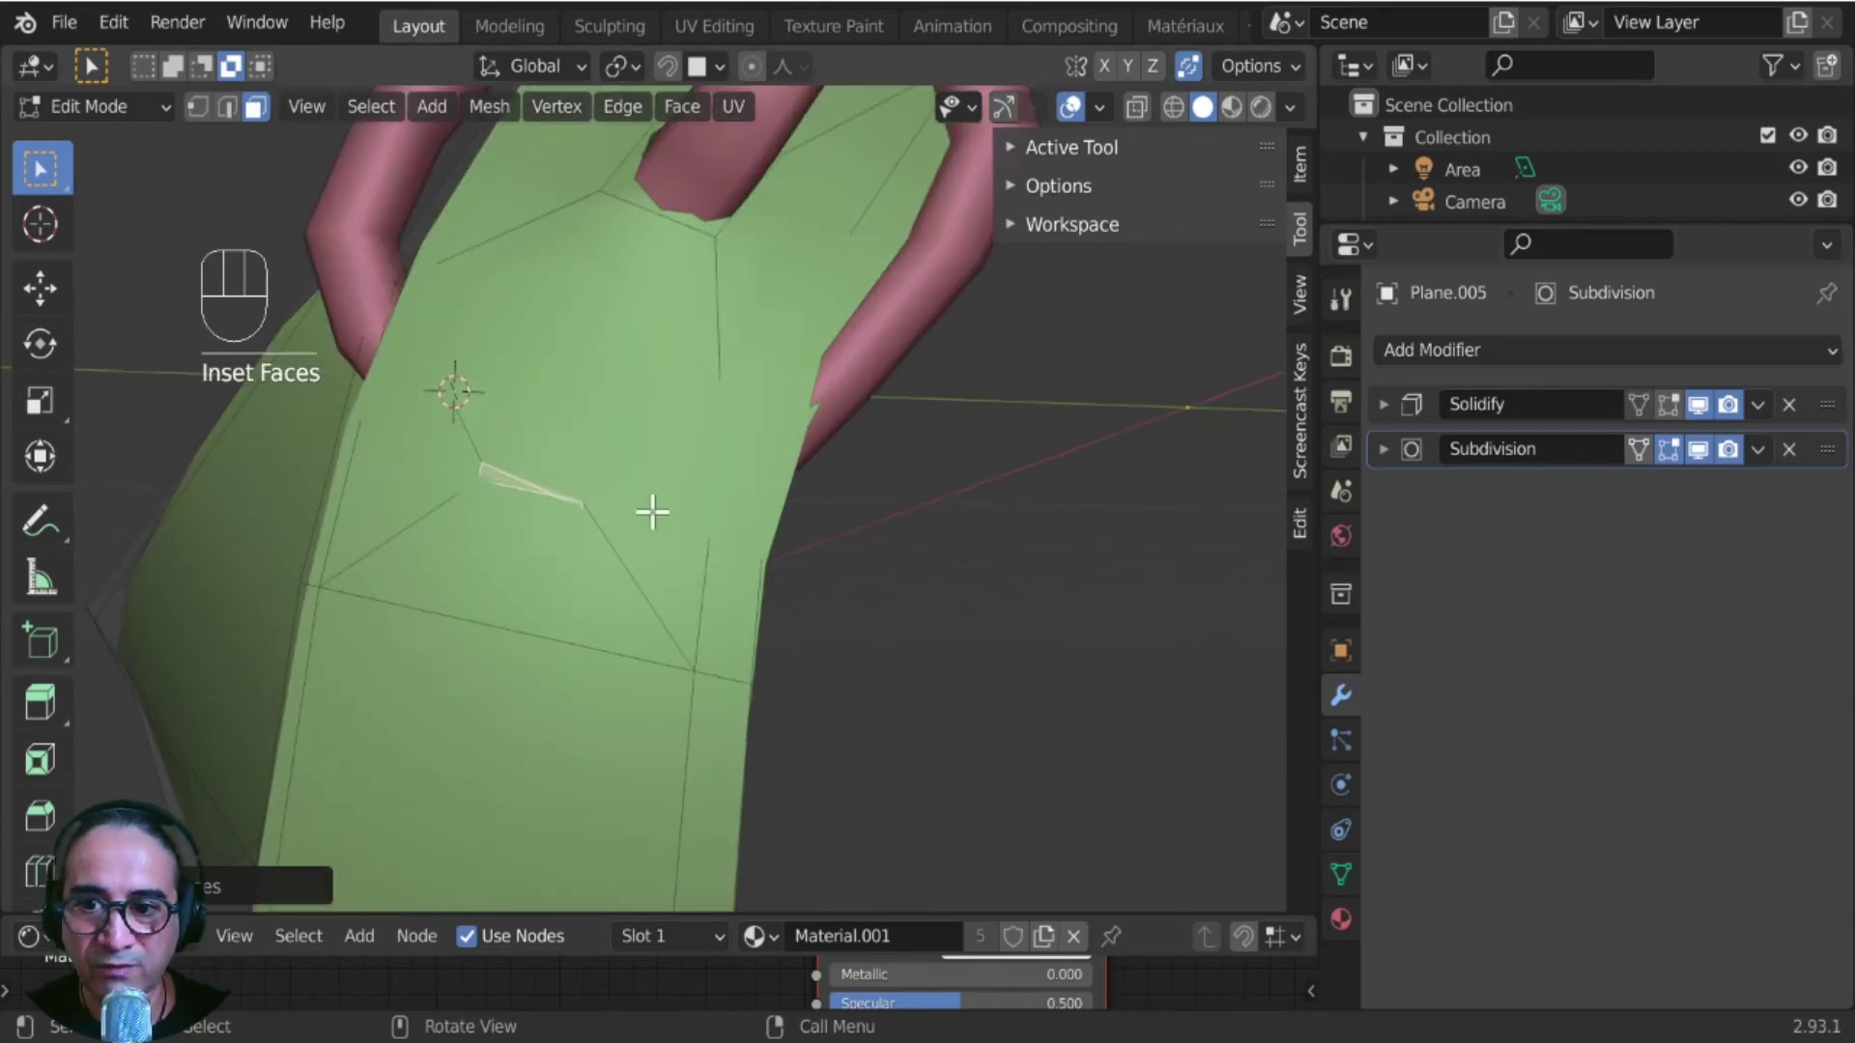
middle_click_drag(581, 517, 755, 661, "shift")
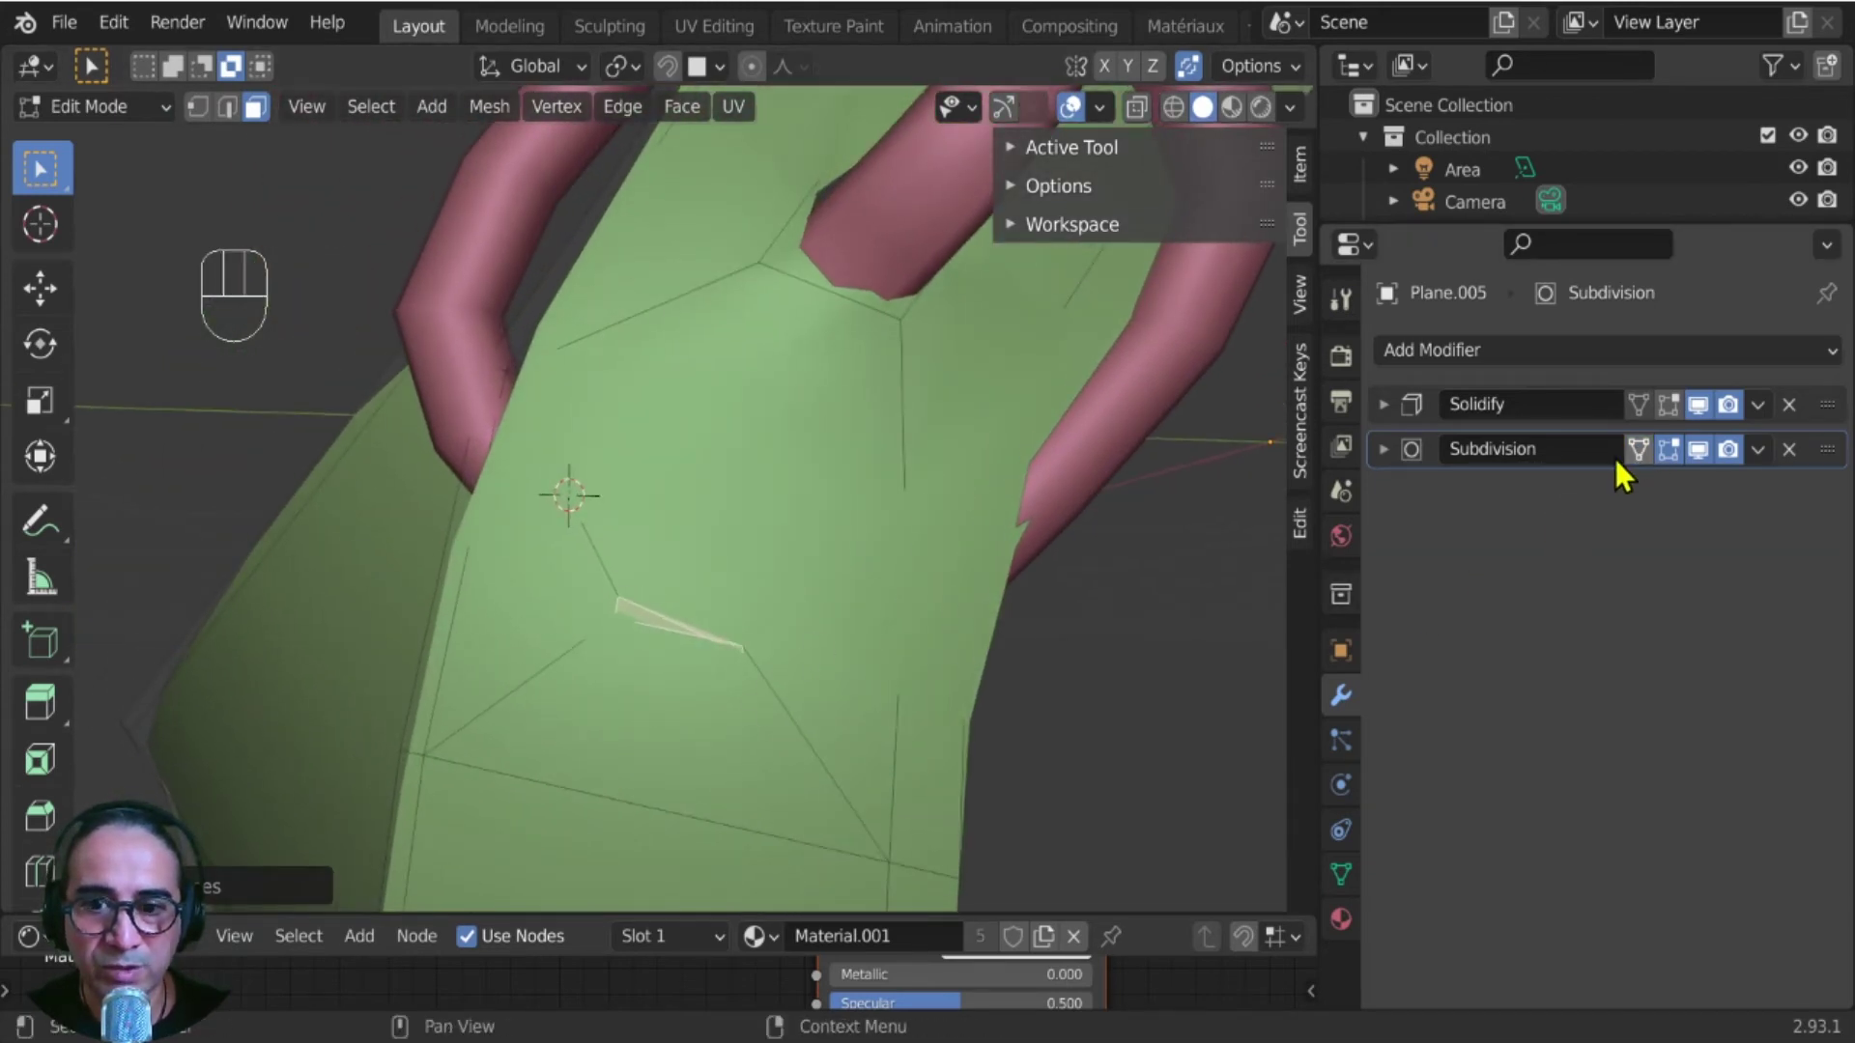
left_click(682, 619)
left_click(703, 648)
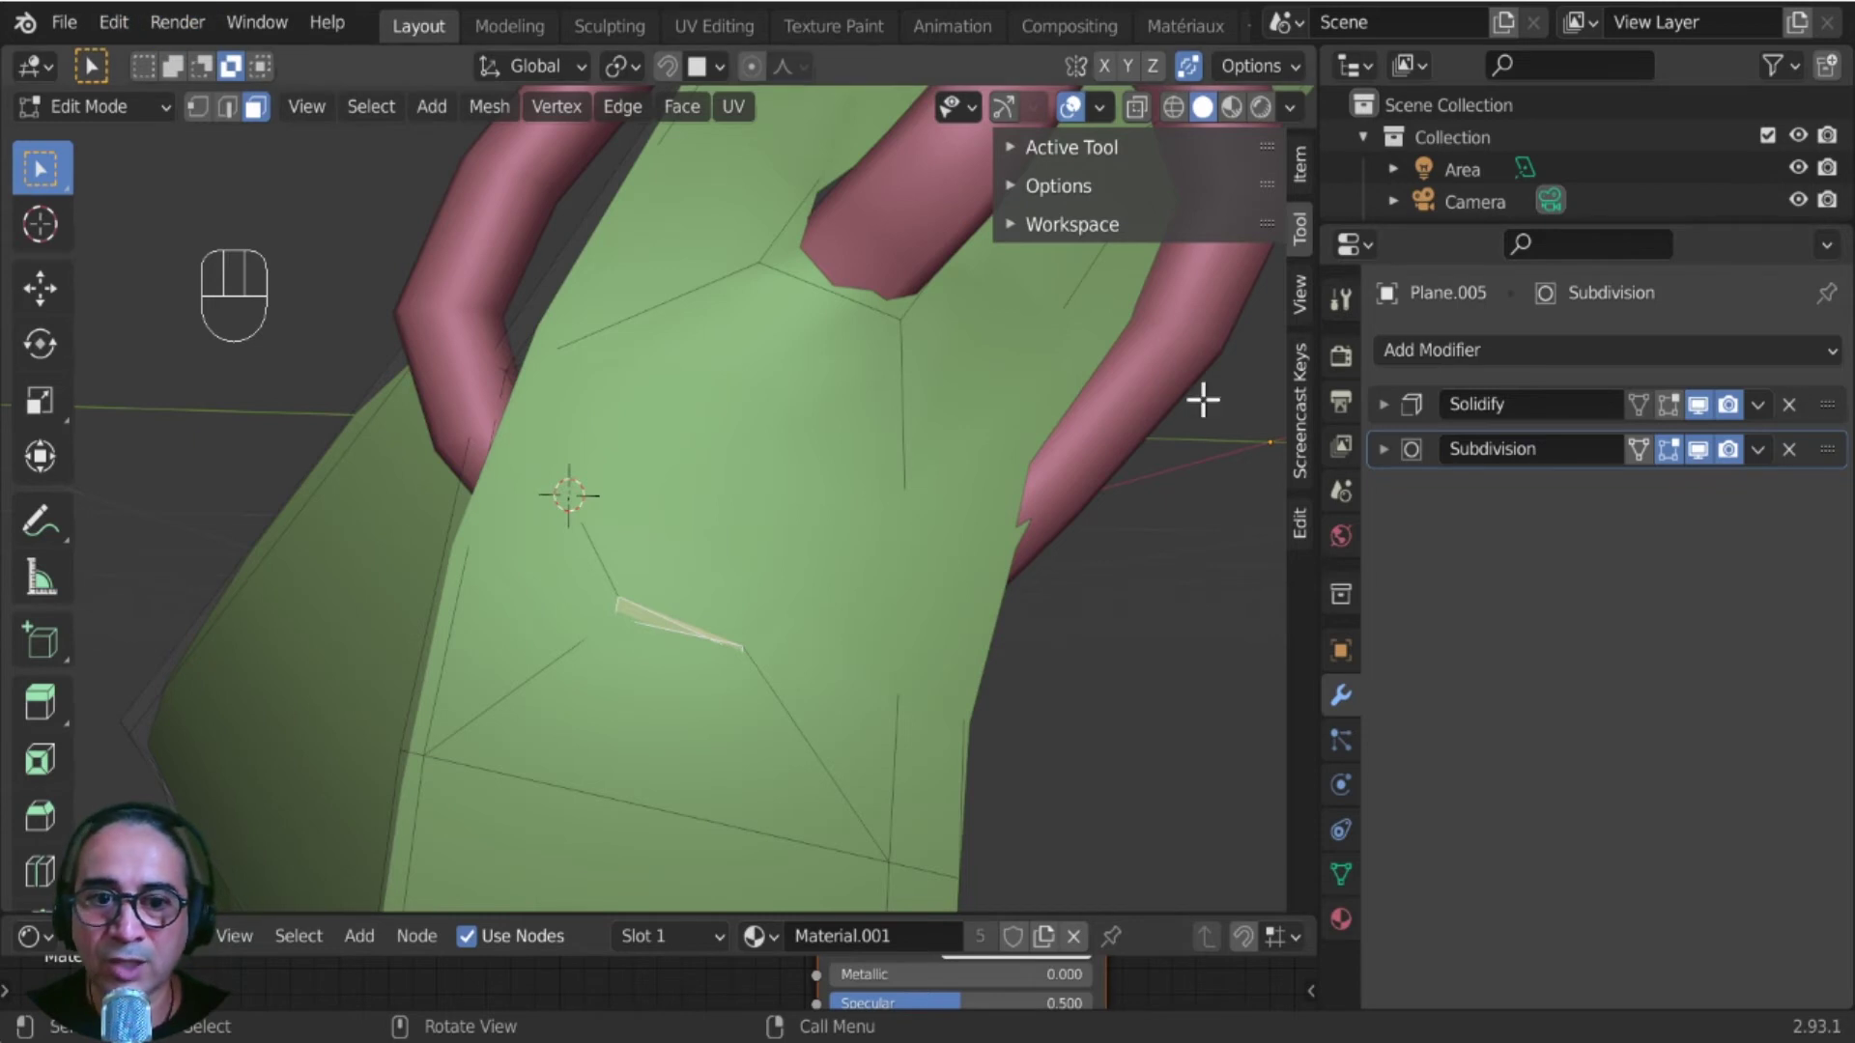
left_click(1304, 521)
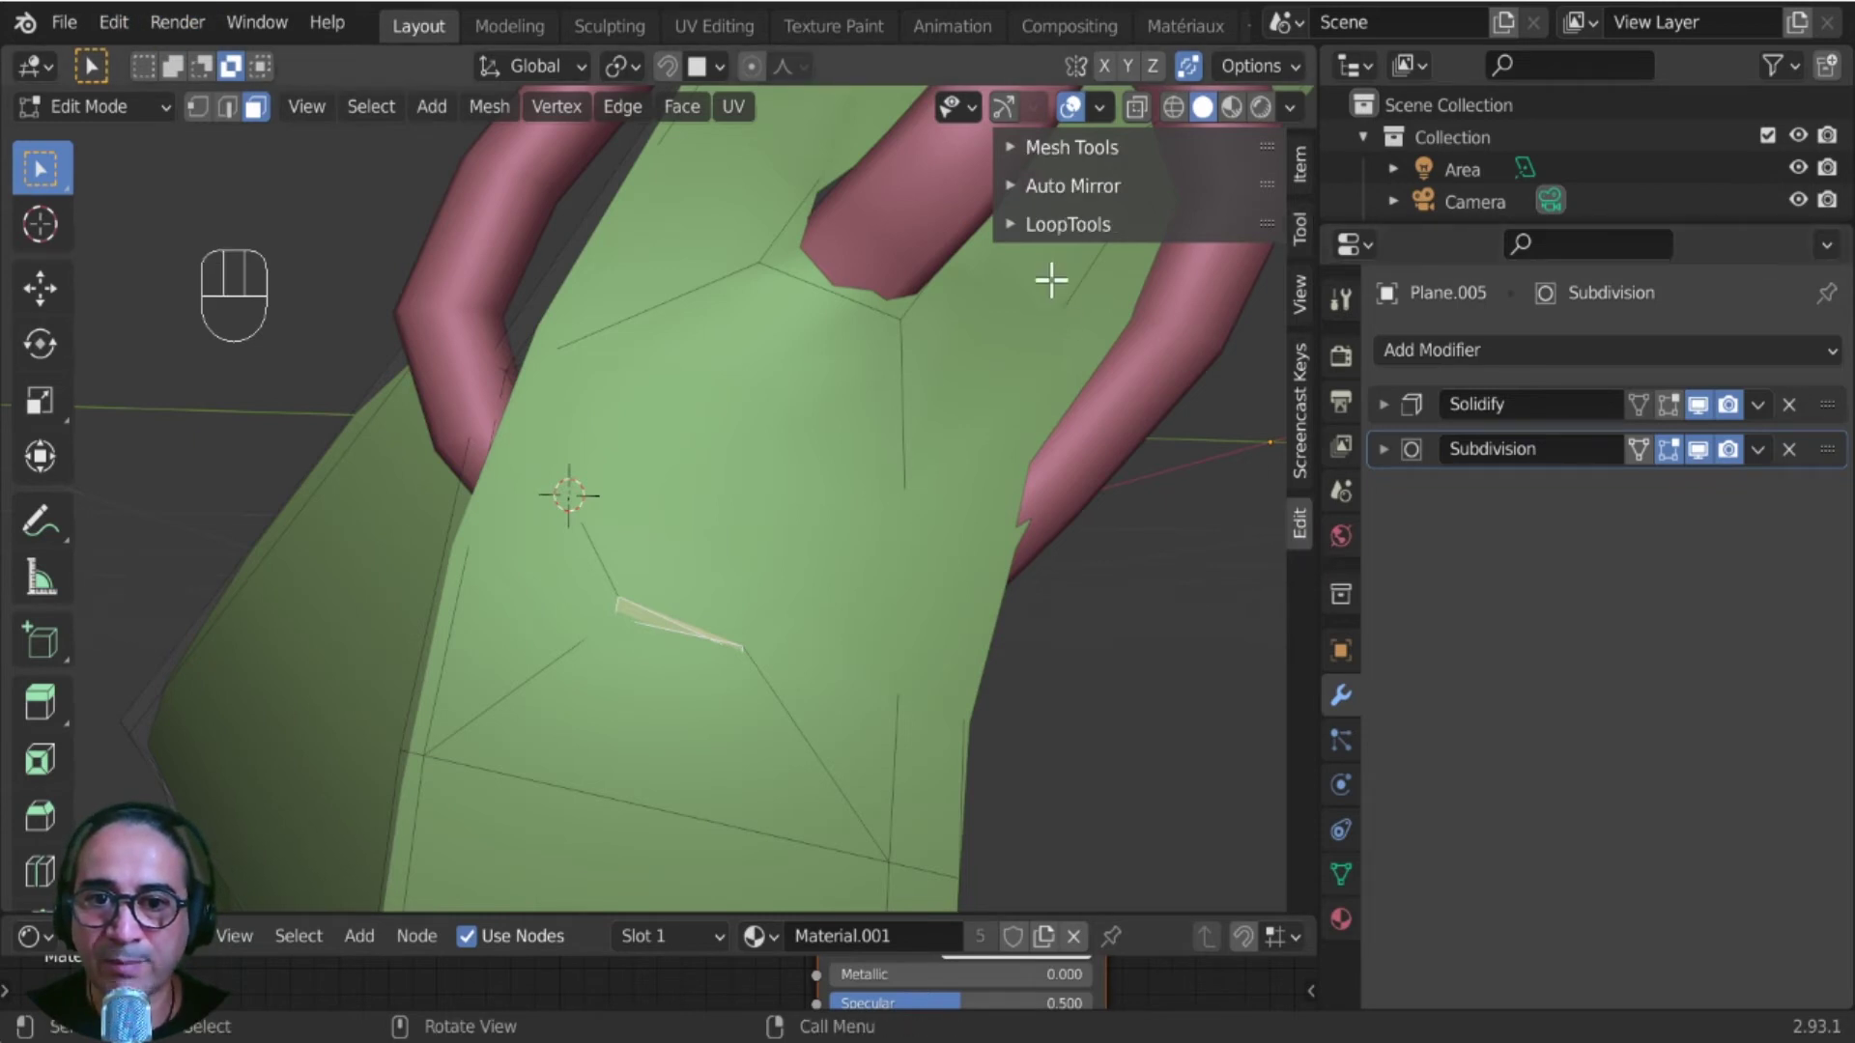
left_click(1011, 224)
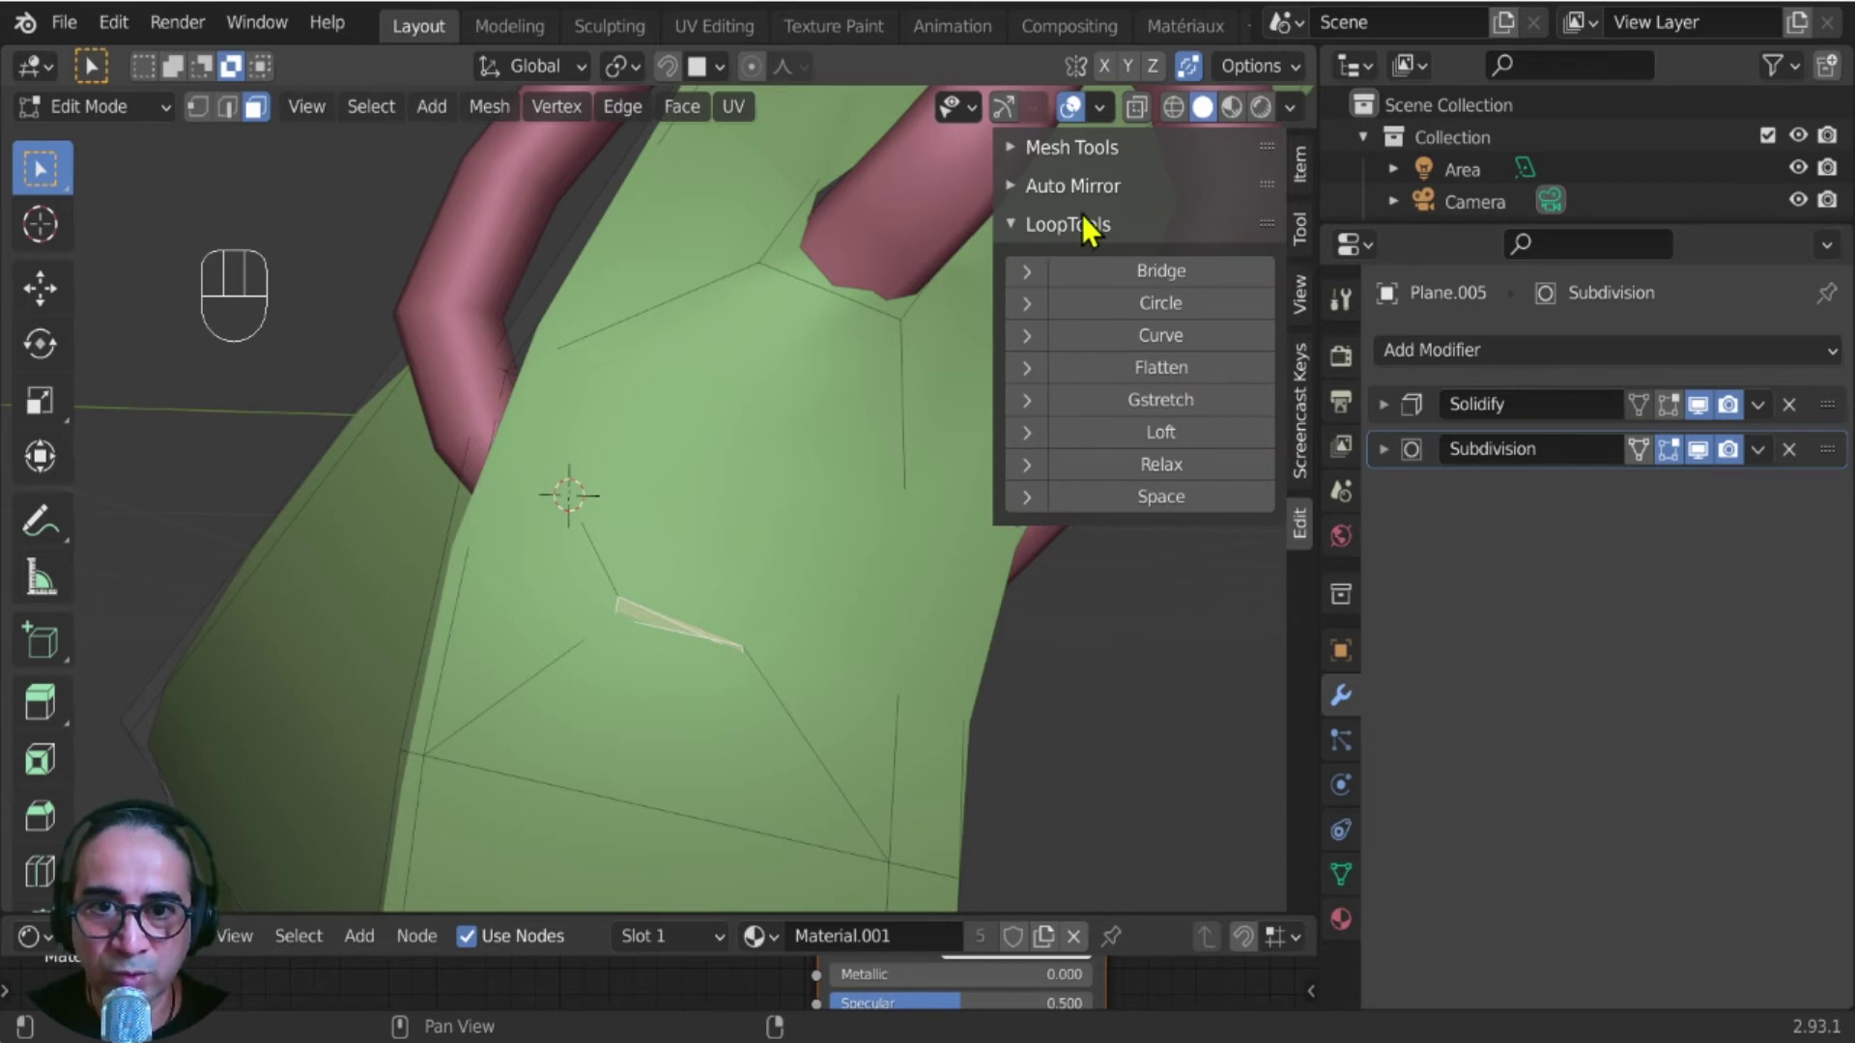
- Check the LoopTools add-on in the Preferences by searching for "loop", and return to the 3D Viewport
left_click(112, 21)
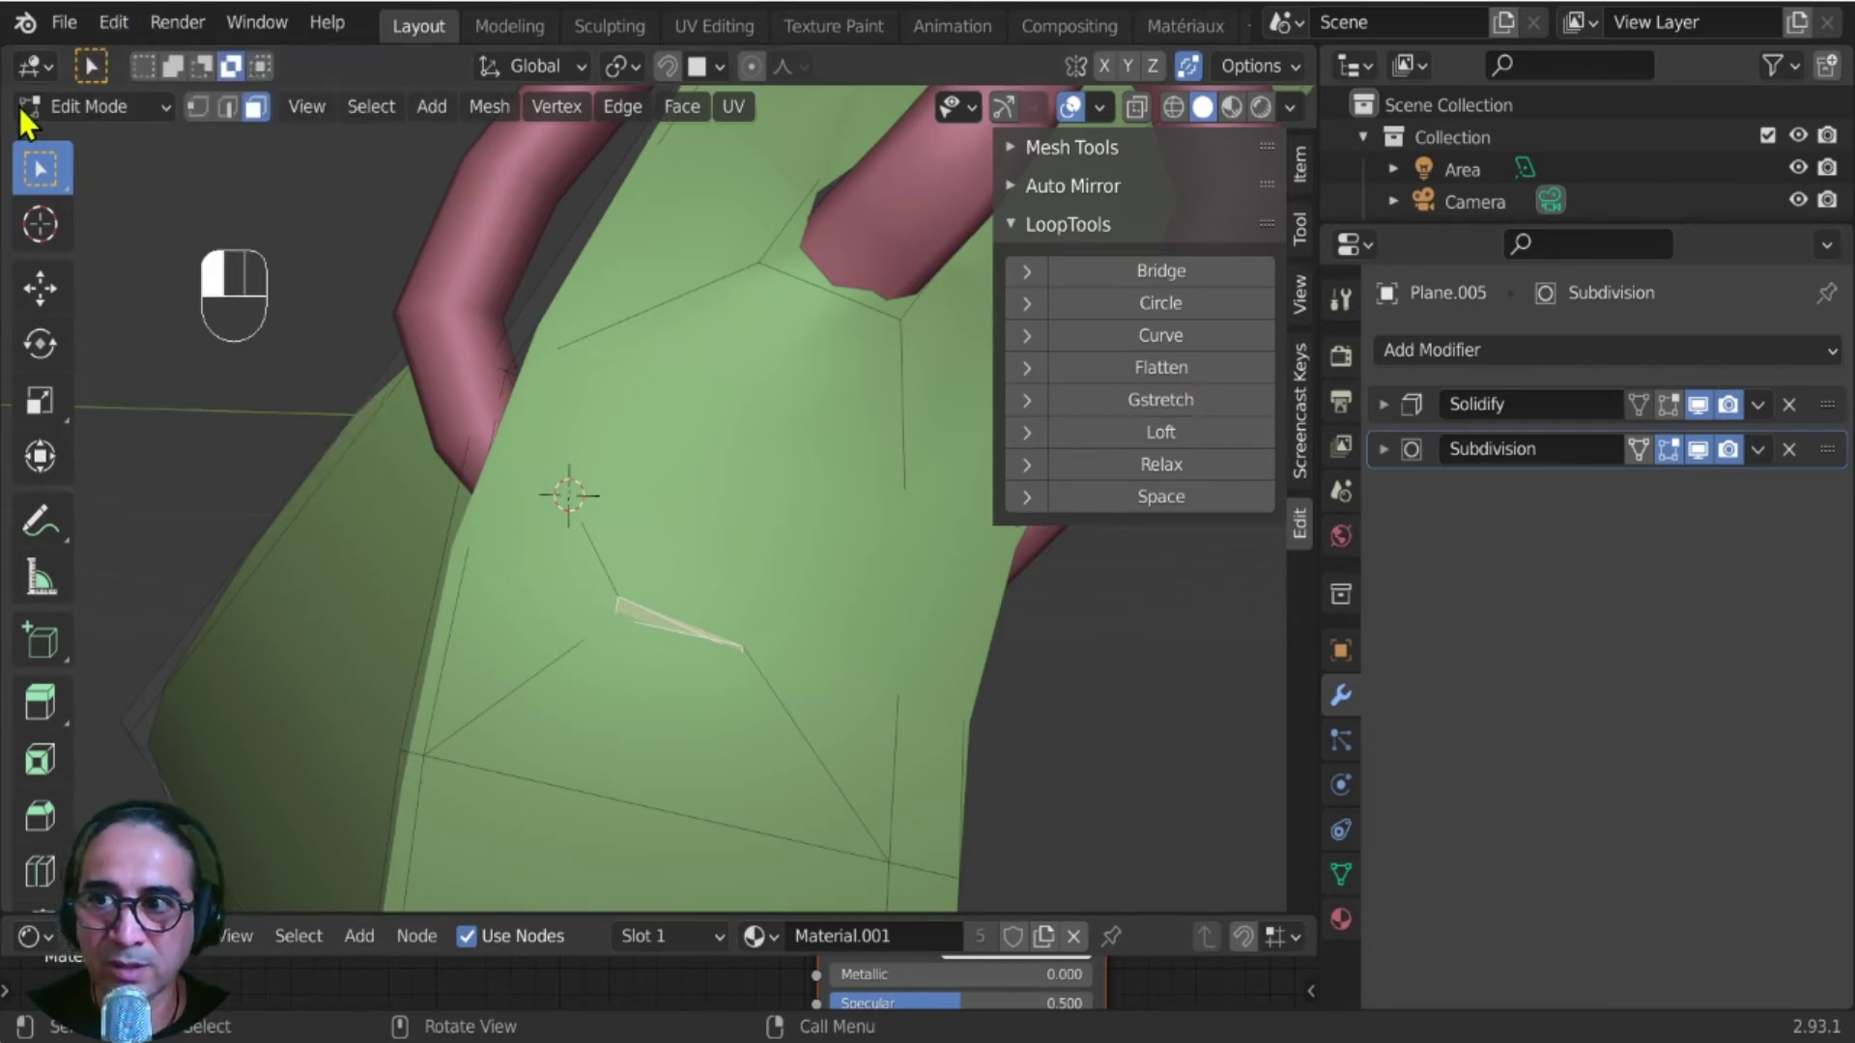
left_click(38, 68)
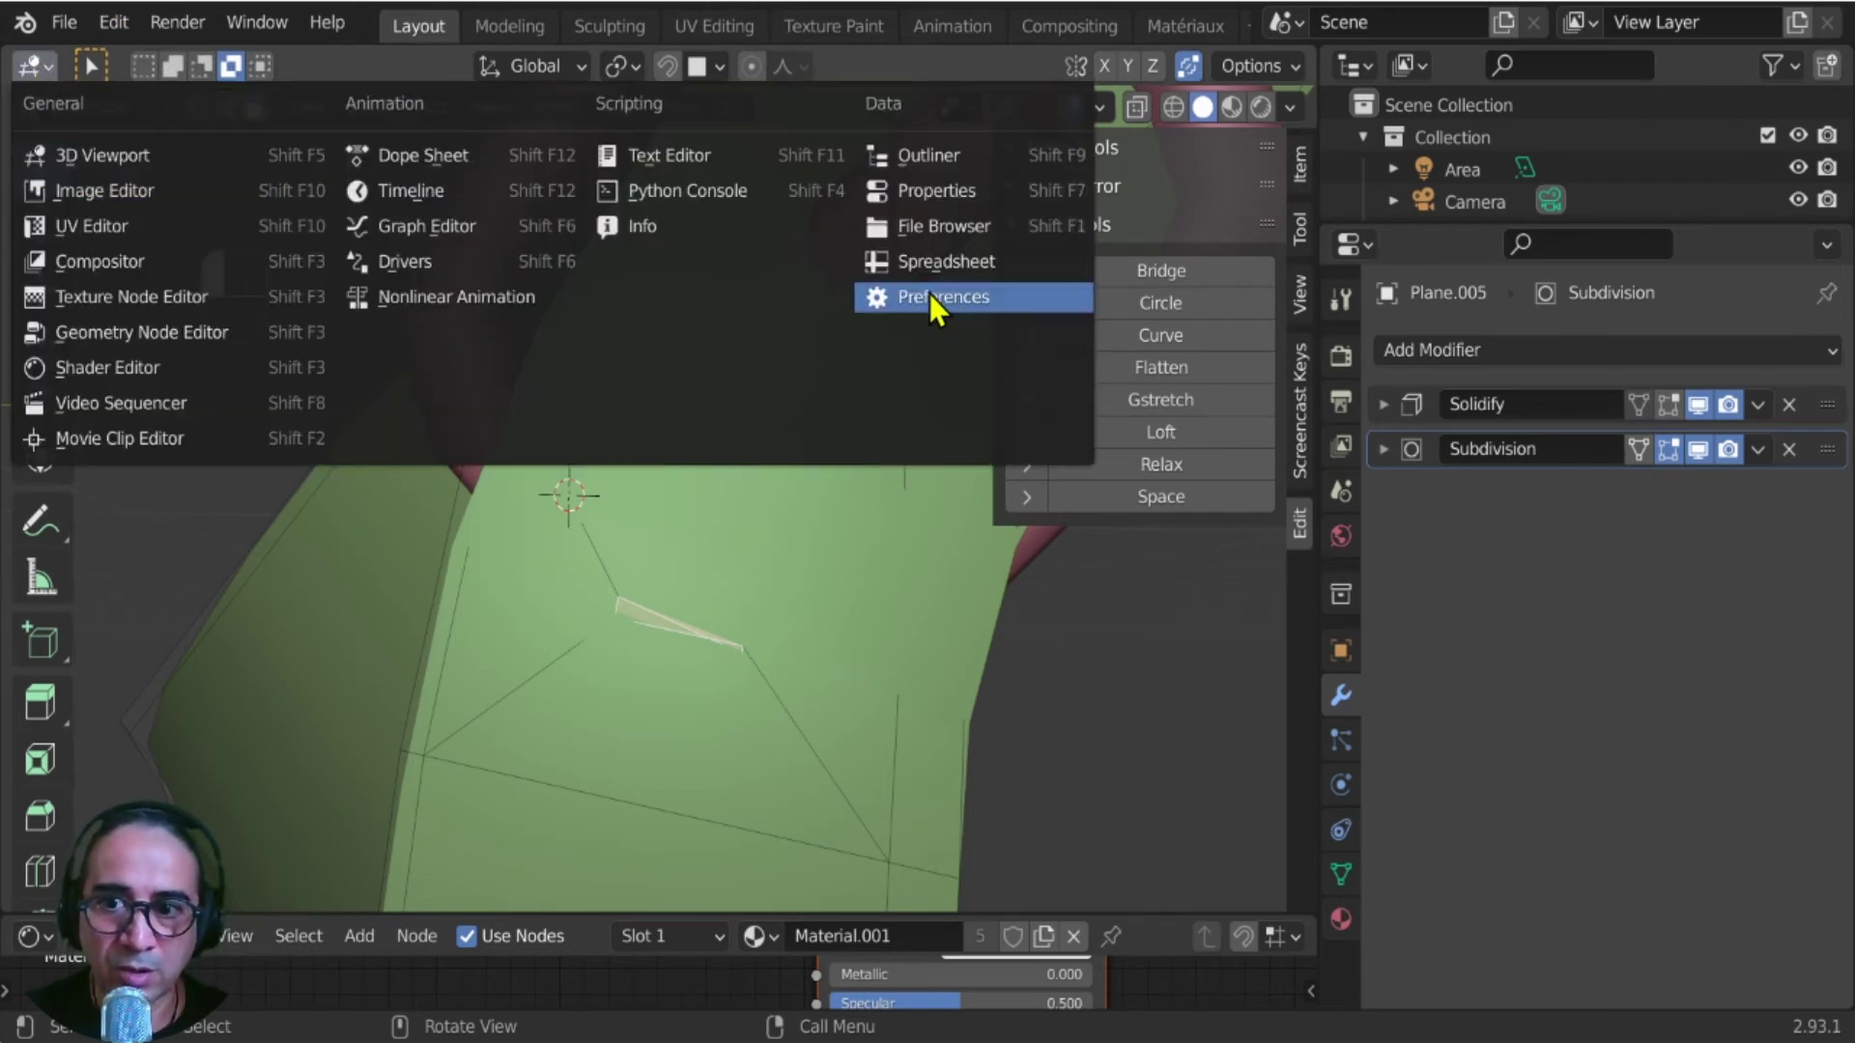
left_click(903, 296)
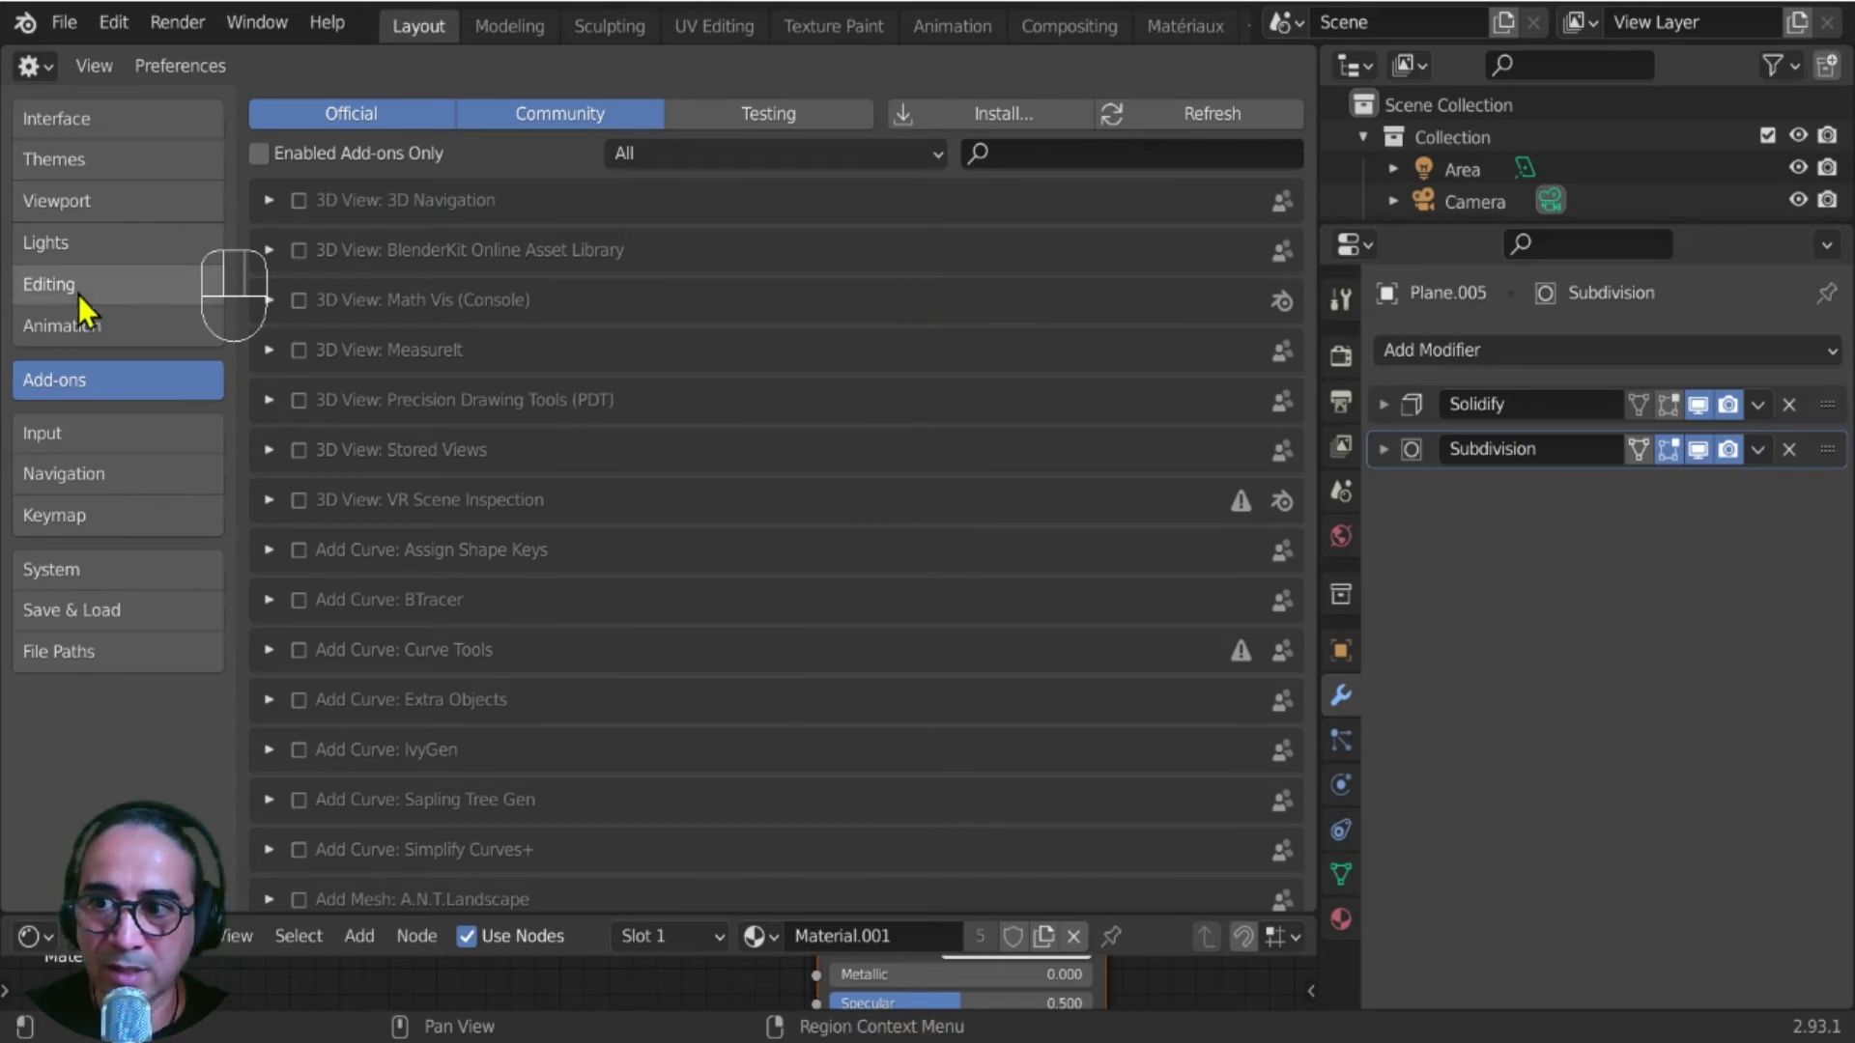
left_click(33, 381)
left_click(1000, 154)
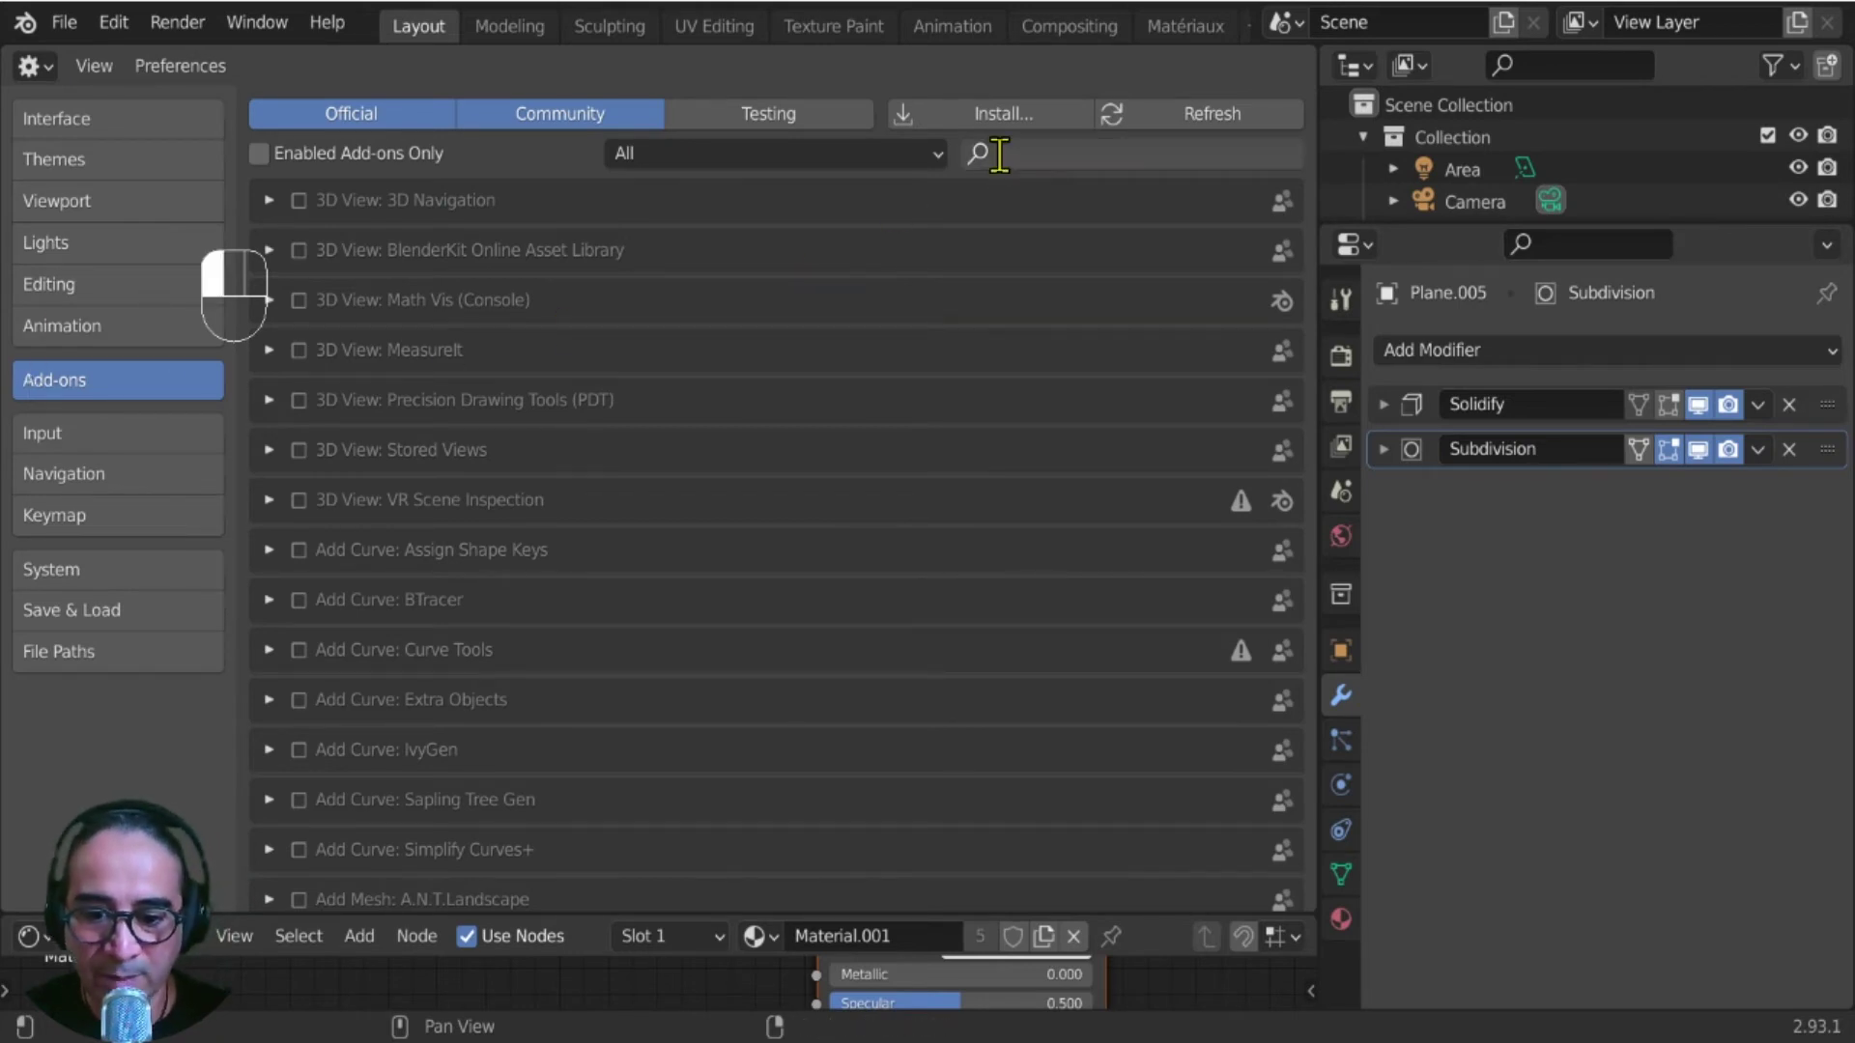
type("loop")
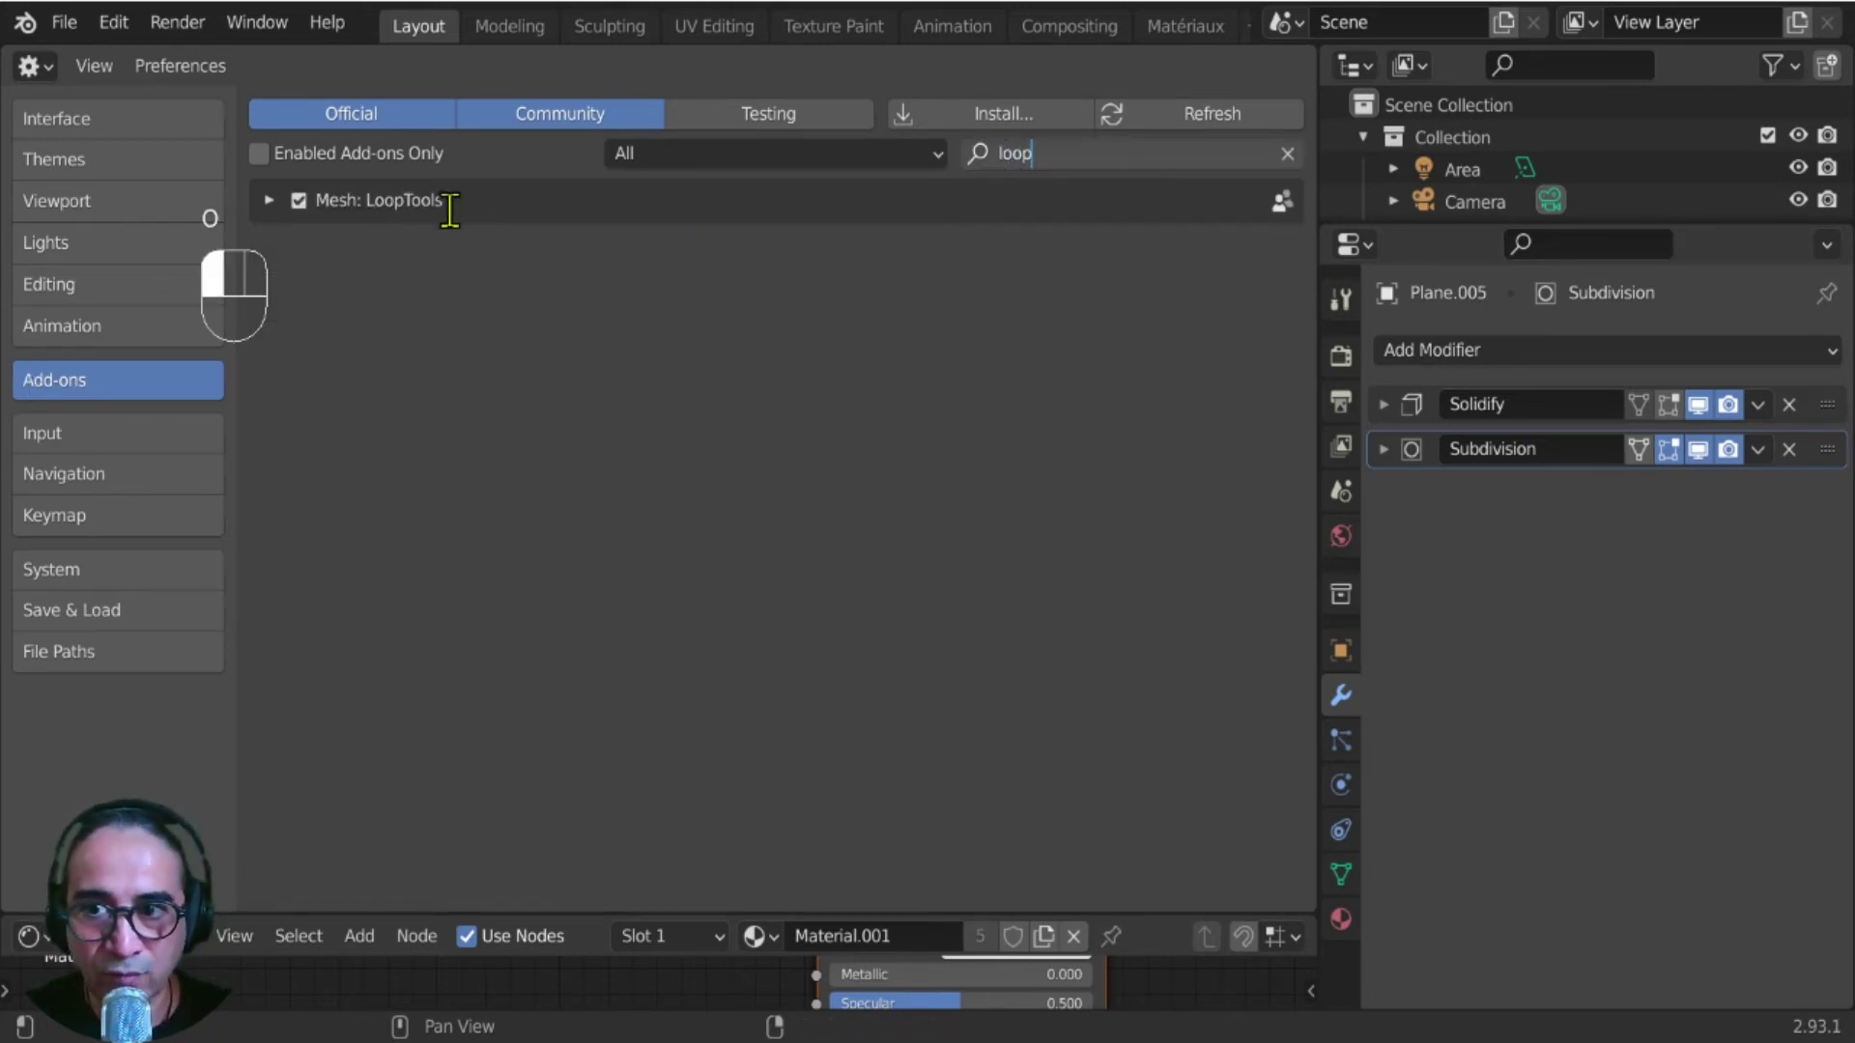
left_click(31, 65)
left_click(101, 155)
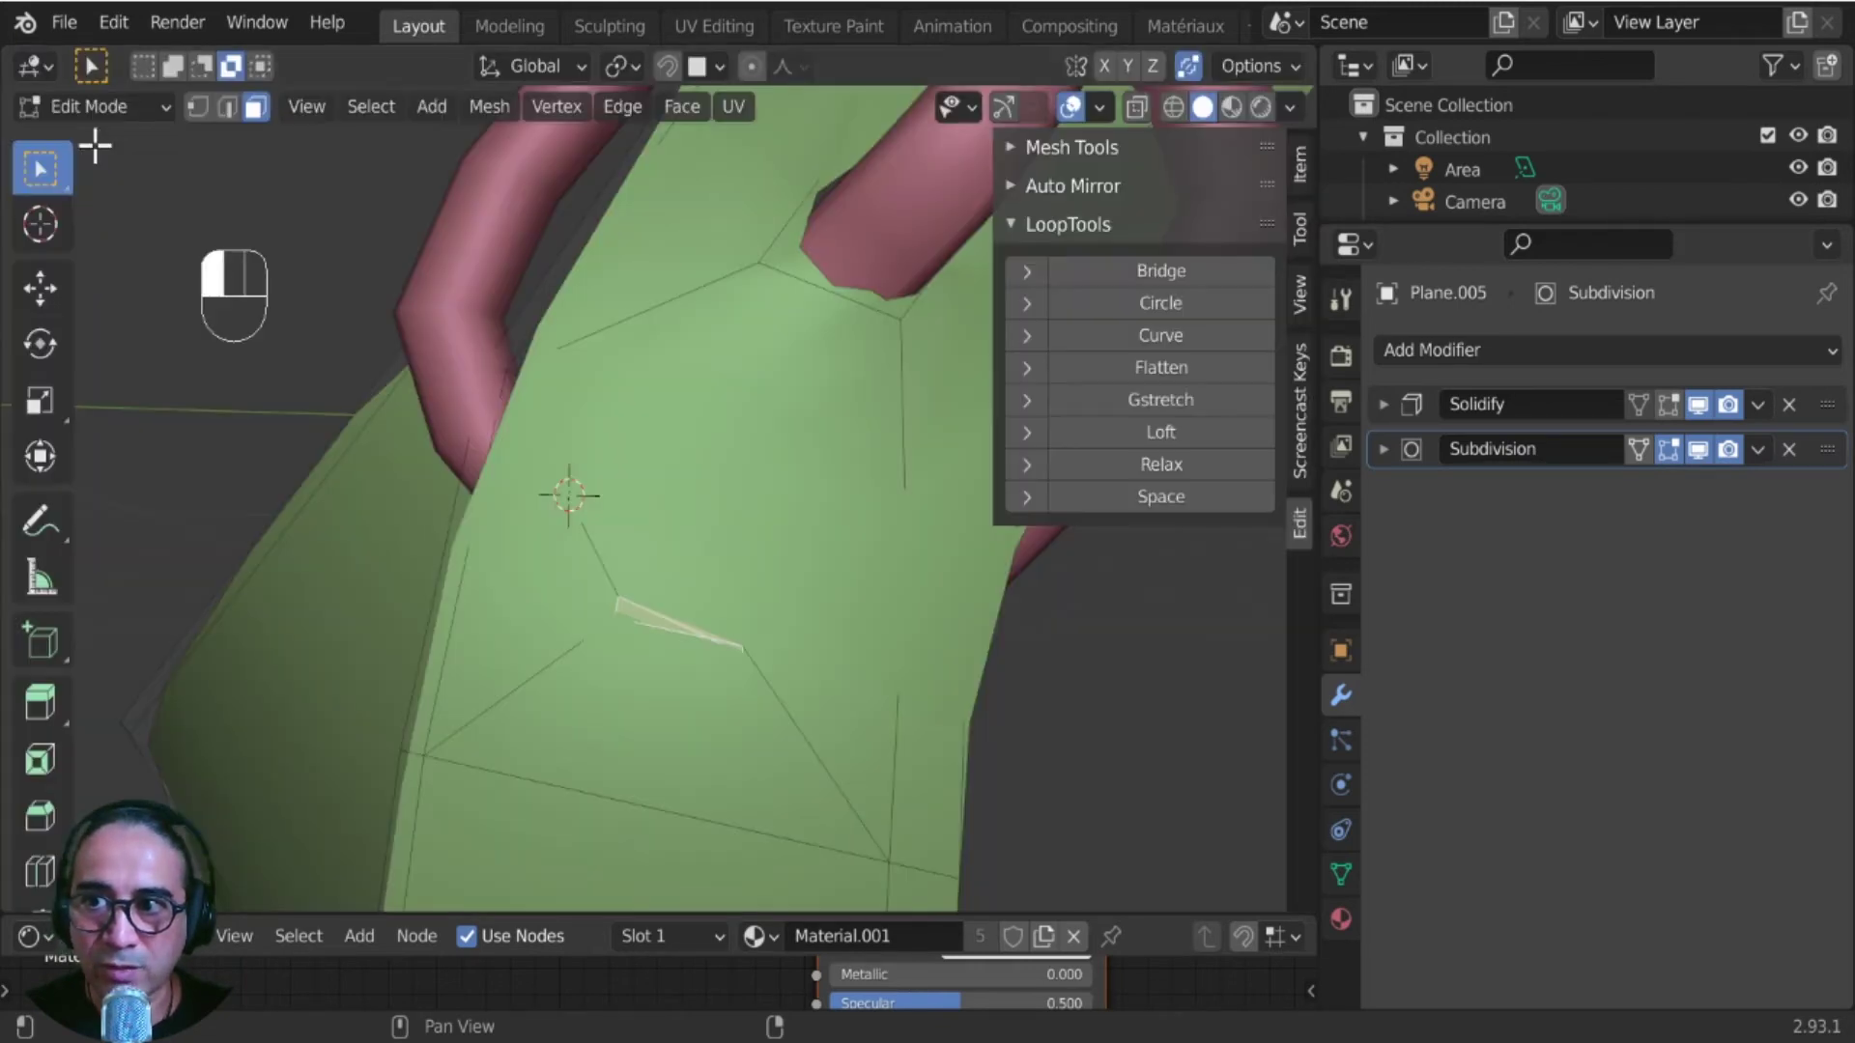
- Apply LoopTools Circle to the small inset face and check its shape in wireframe before returning to solid shading
mouse_move(604, 744)
middle_mouse_down()
mouse_move(609, 708)
mouse_move(592, 730)
middle_mouse_up()
left_click(1161, 303)
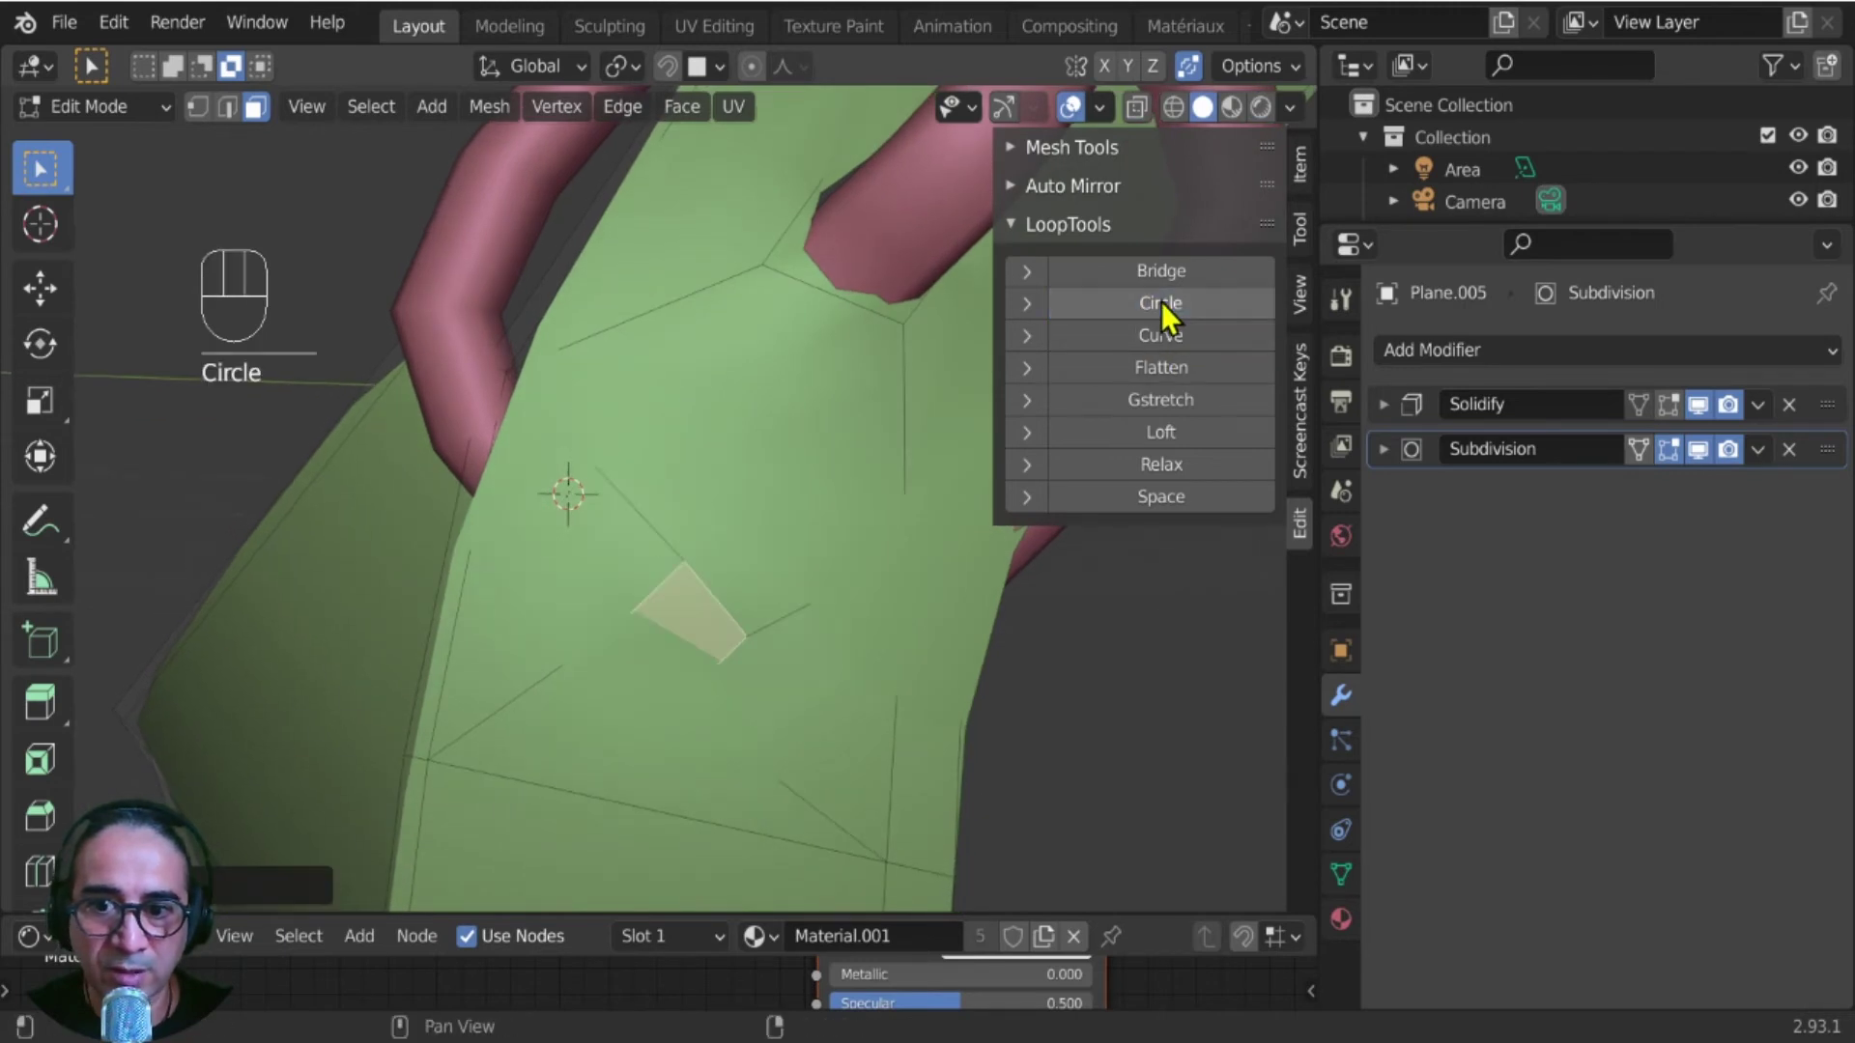
left_click(1138, 106)
left_click(1138, 106)
left_click(1171, 107)
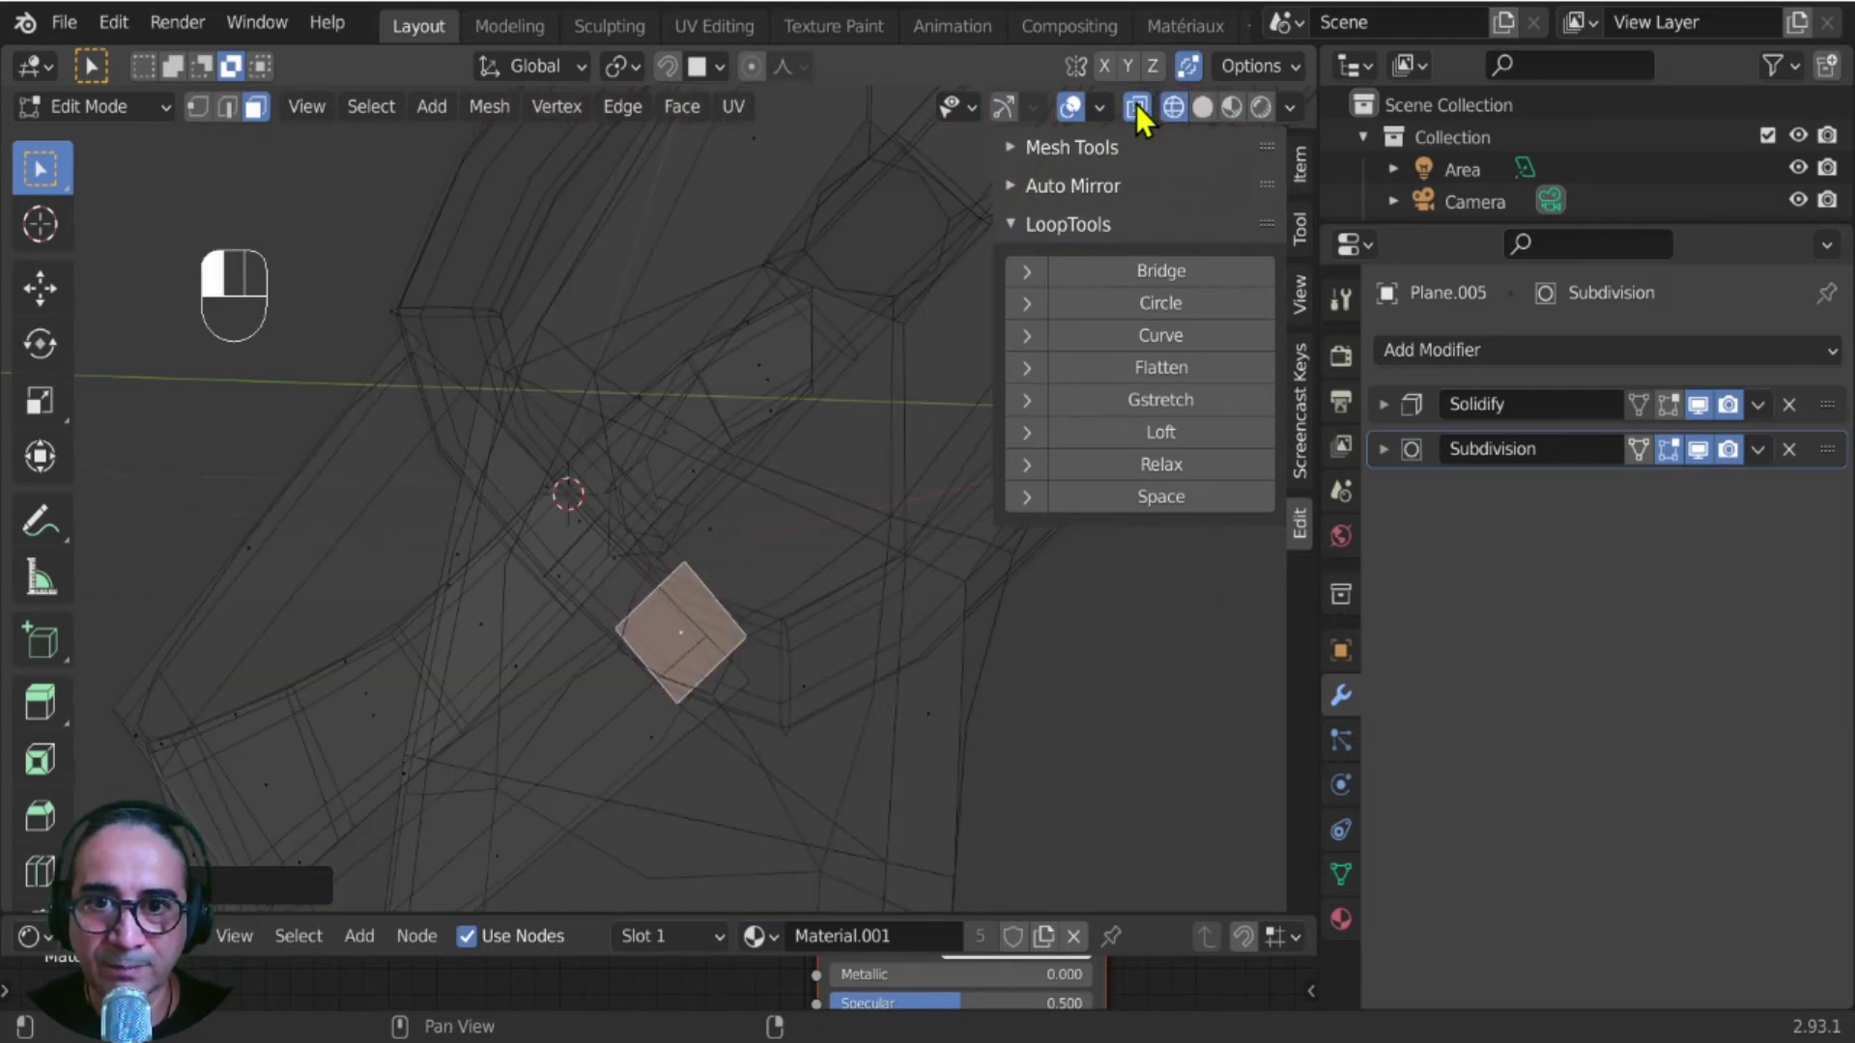
left_click(1136, 106)
left_click(1136, 107)
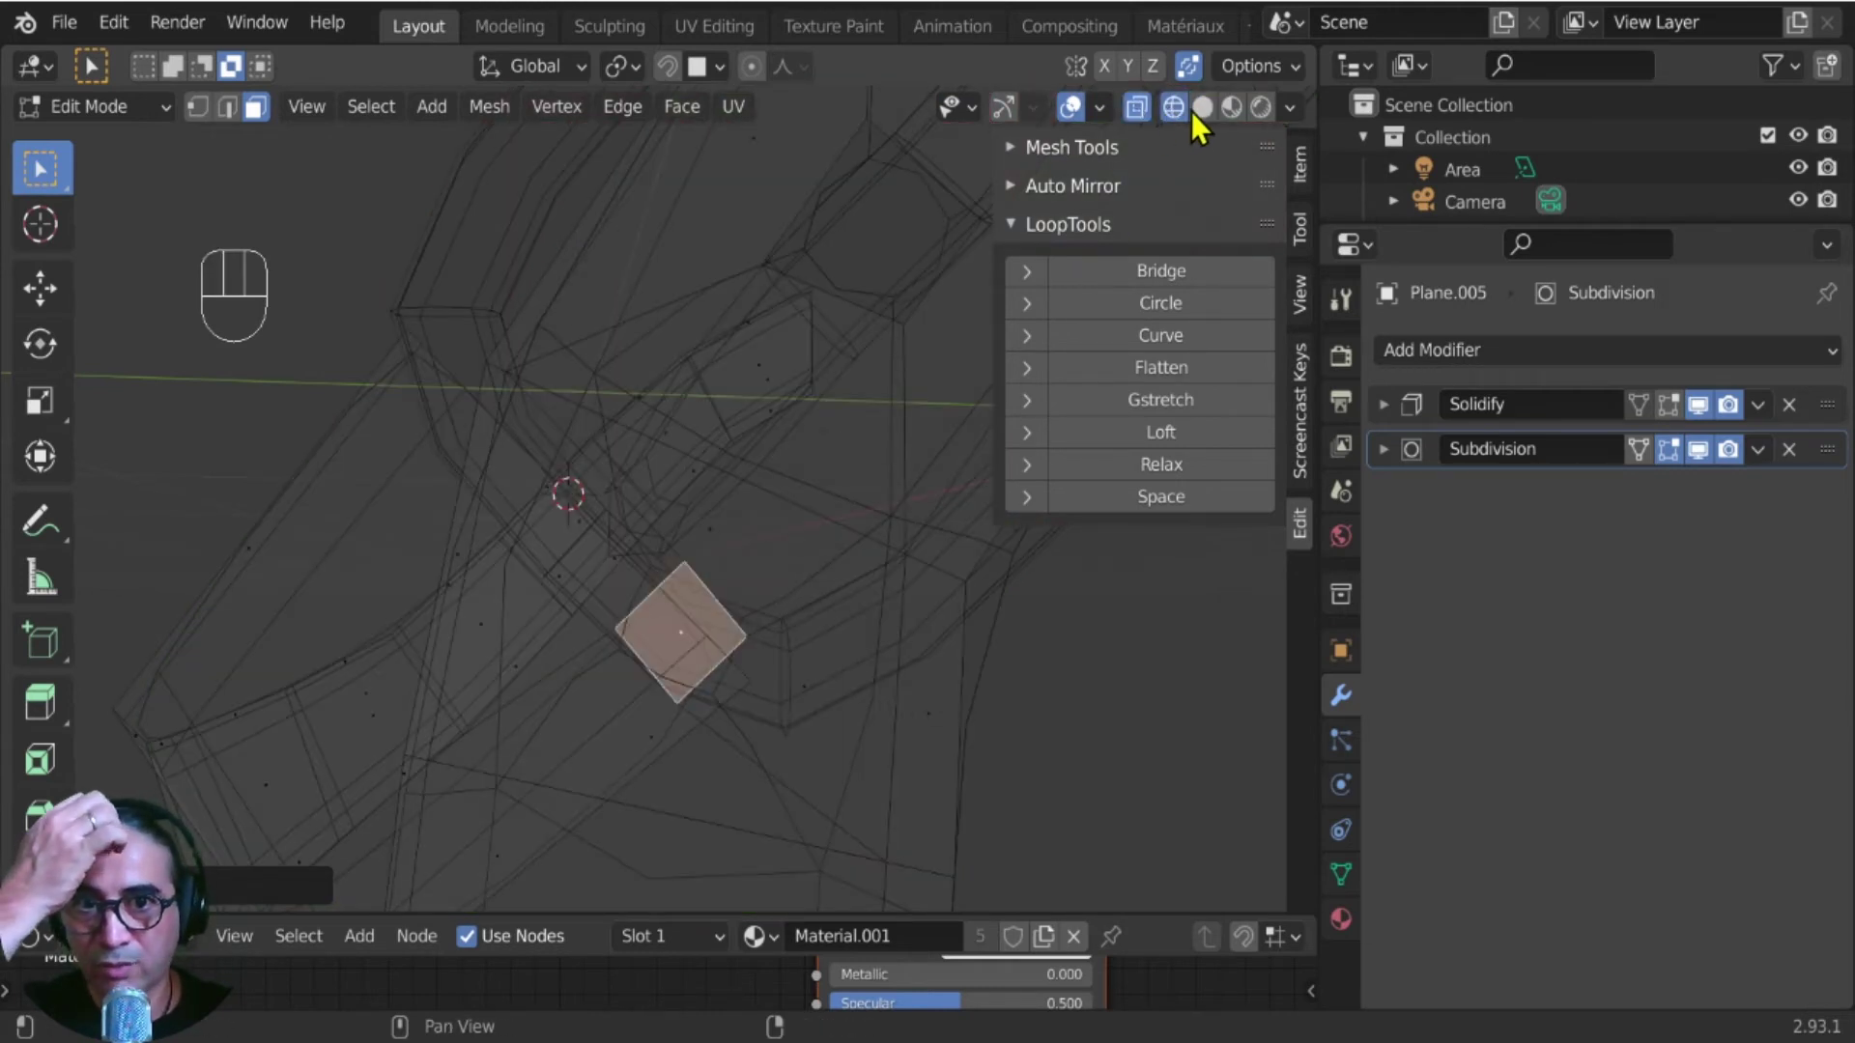
left_click(1201, 106)
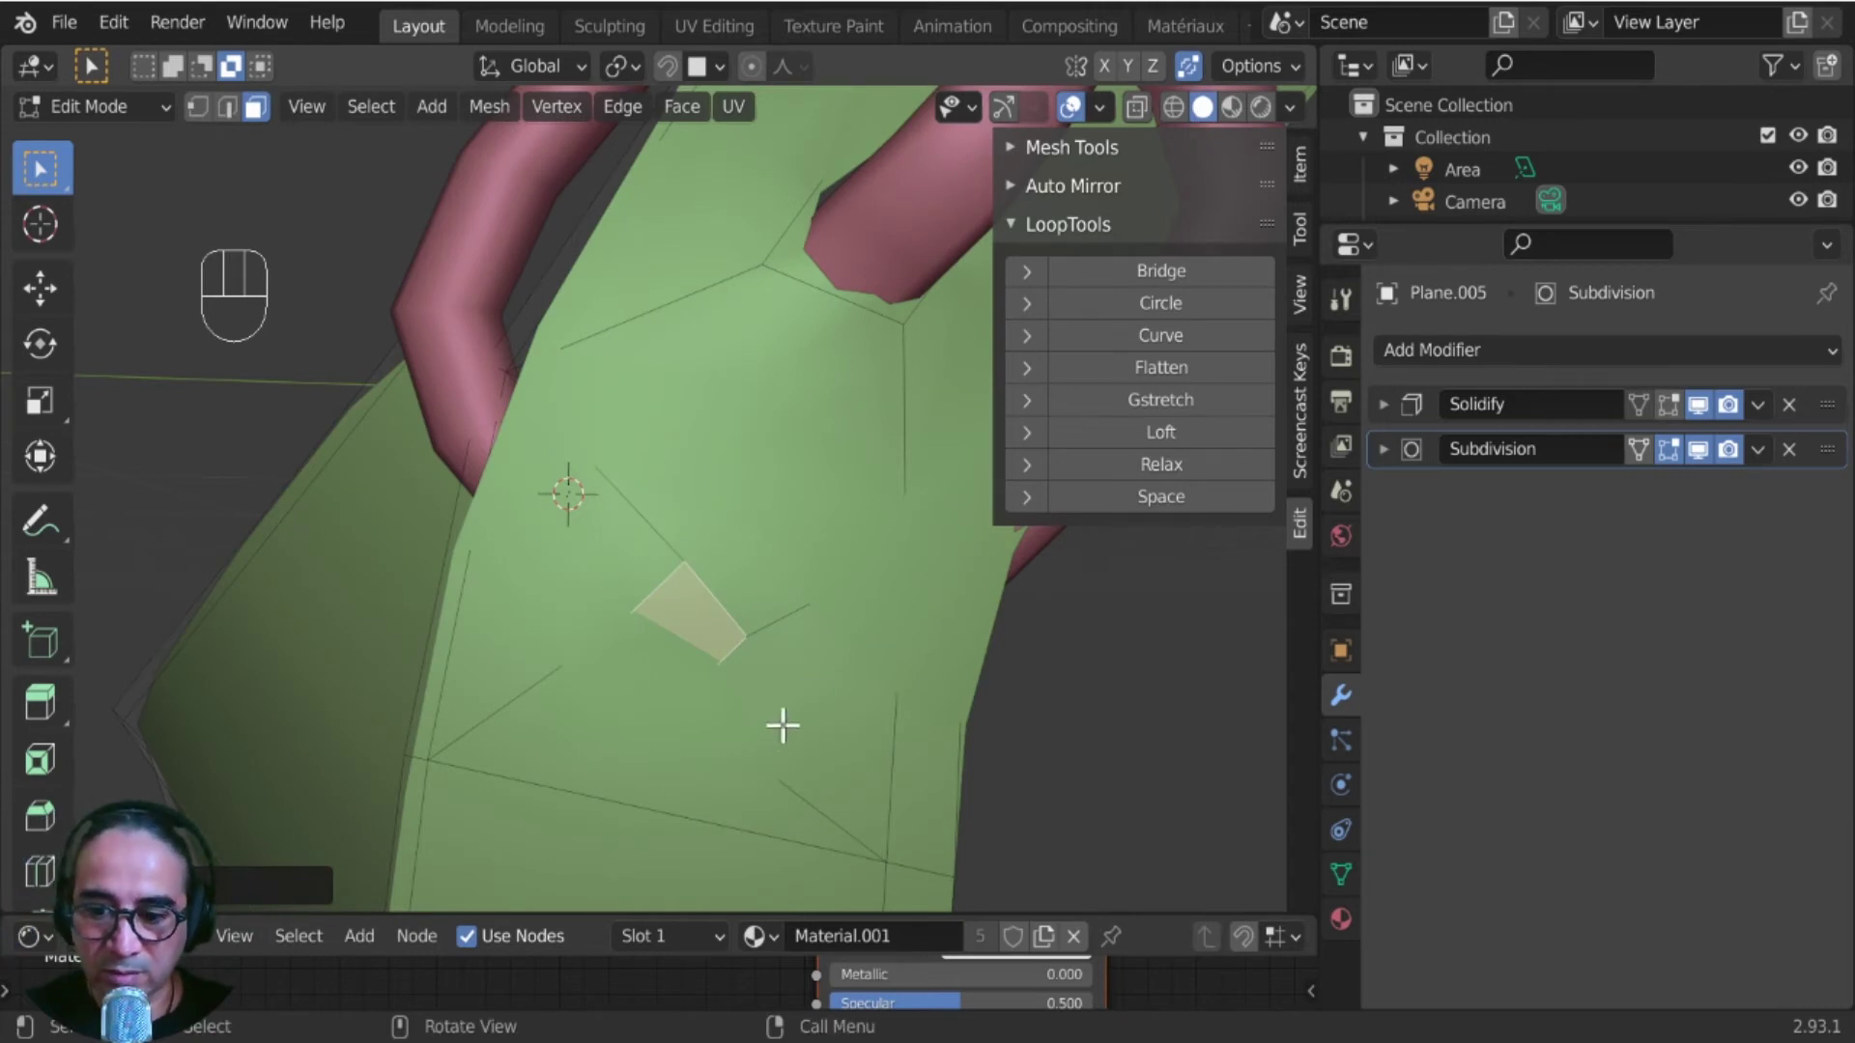
- Rotate the rounded face square with the strap and delete it to open a second hole
key("r")
left_click(814, 621)
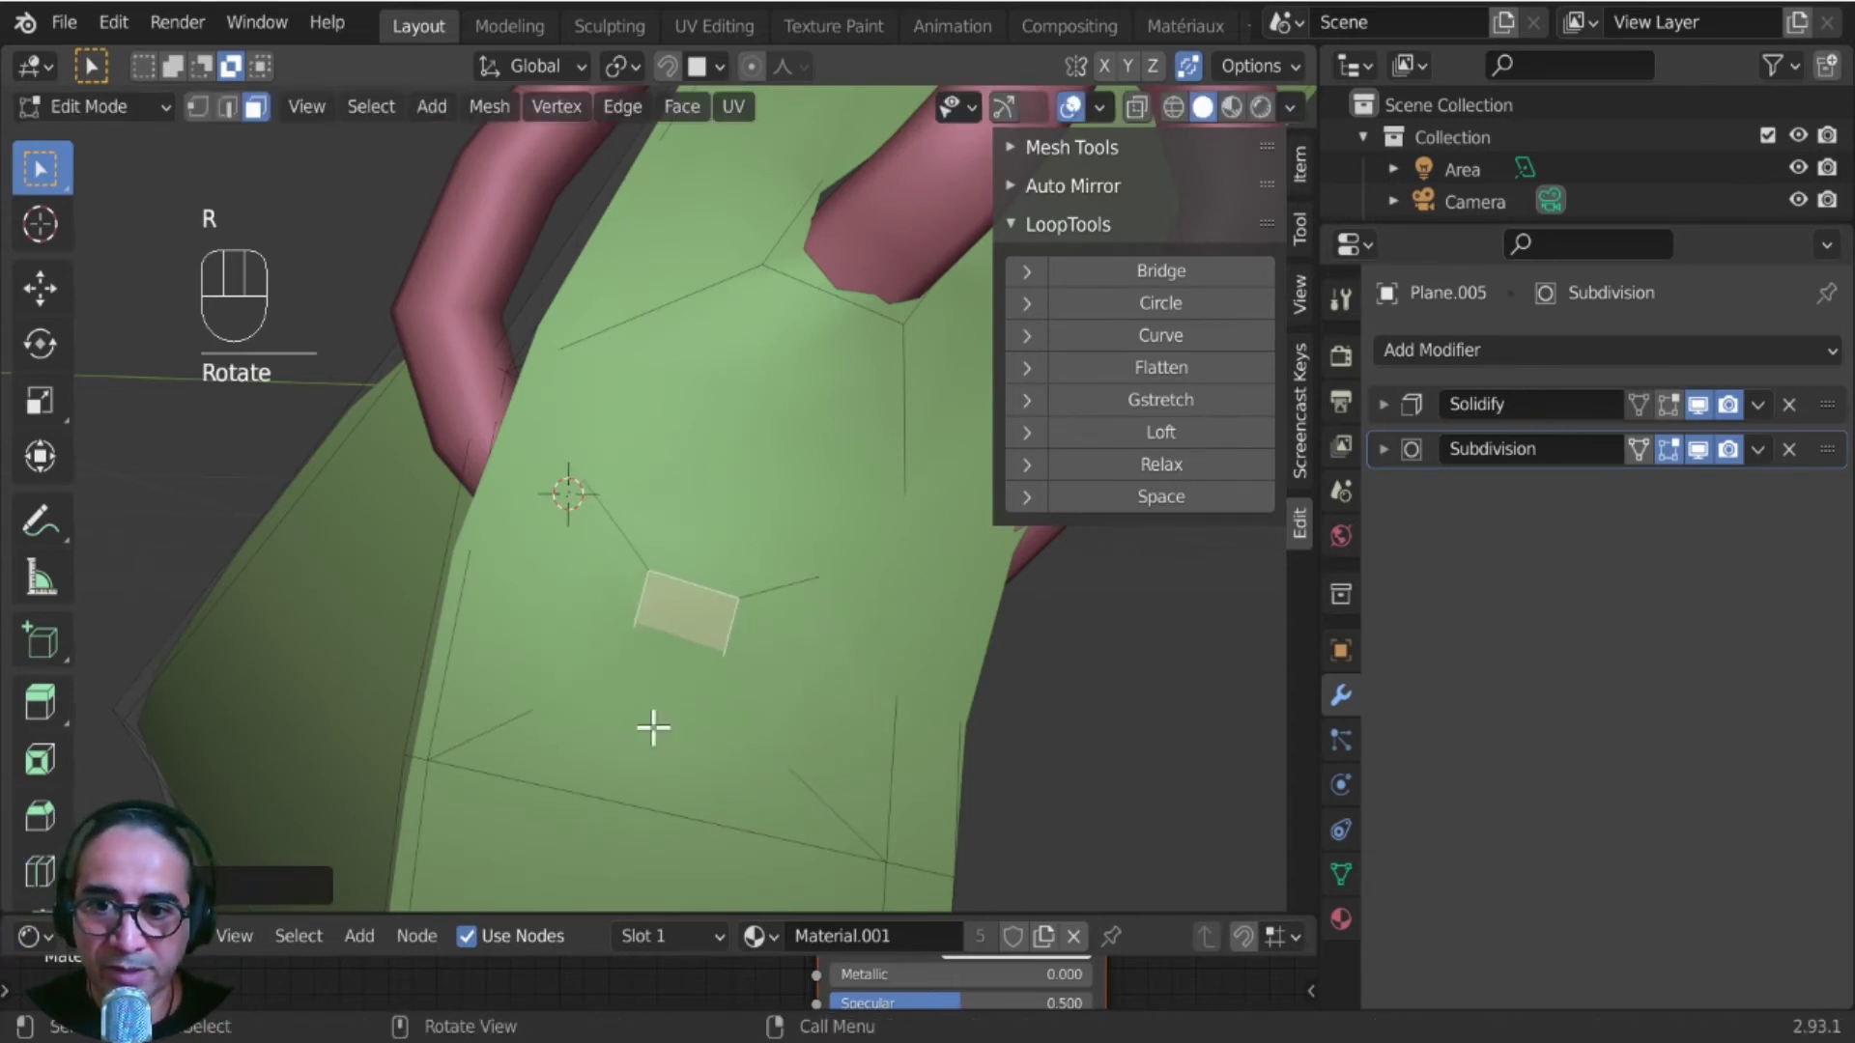
middle_click_drag(651, 728, 705, 515)
key("x")
left_click(725, 663)
- Inset the large strap face below the second hole and even it out with LoopTools Circle
left_click(625, 567)
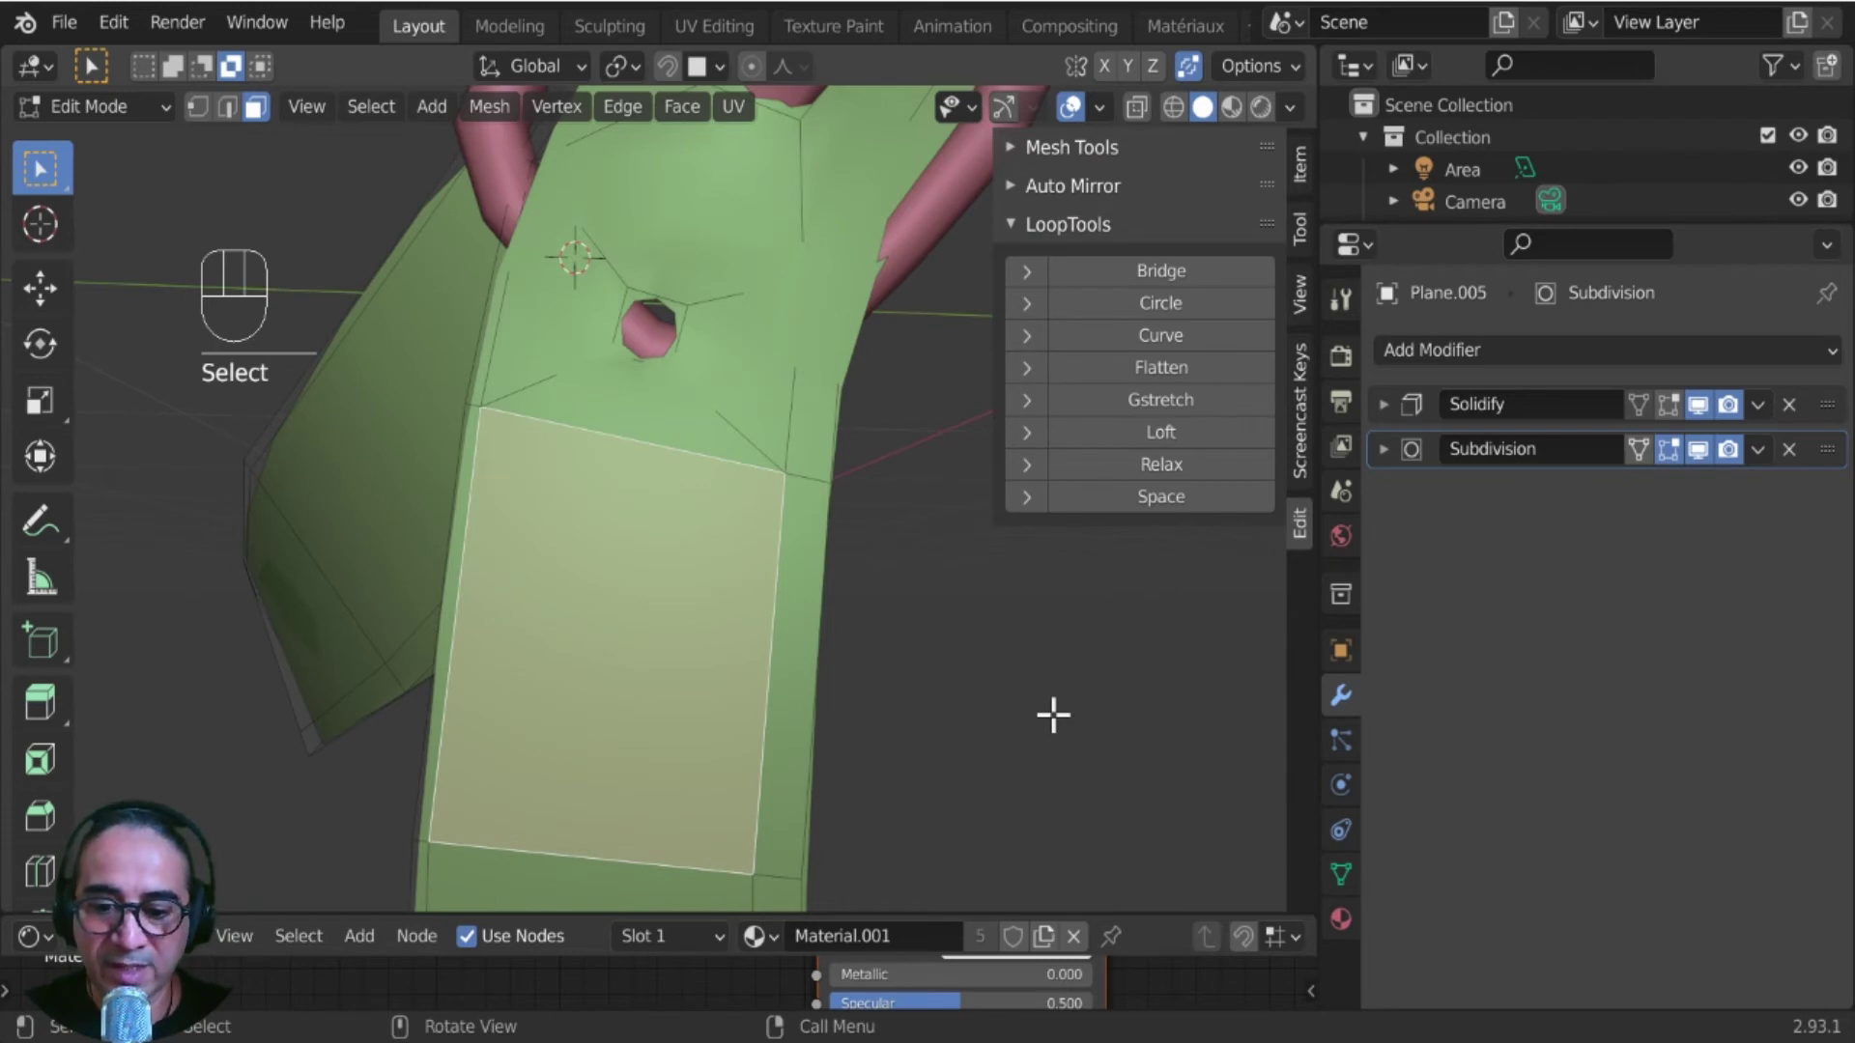
key("i")
left_click(908, 701)
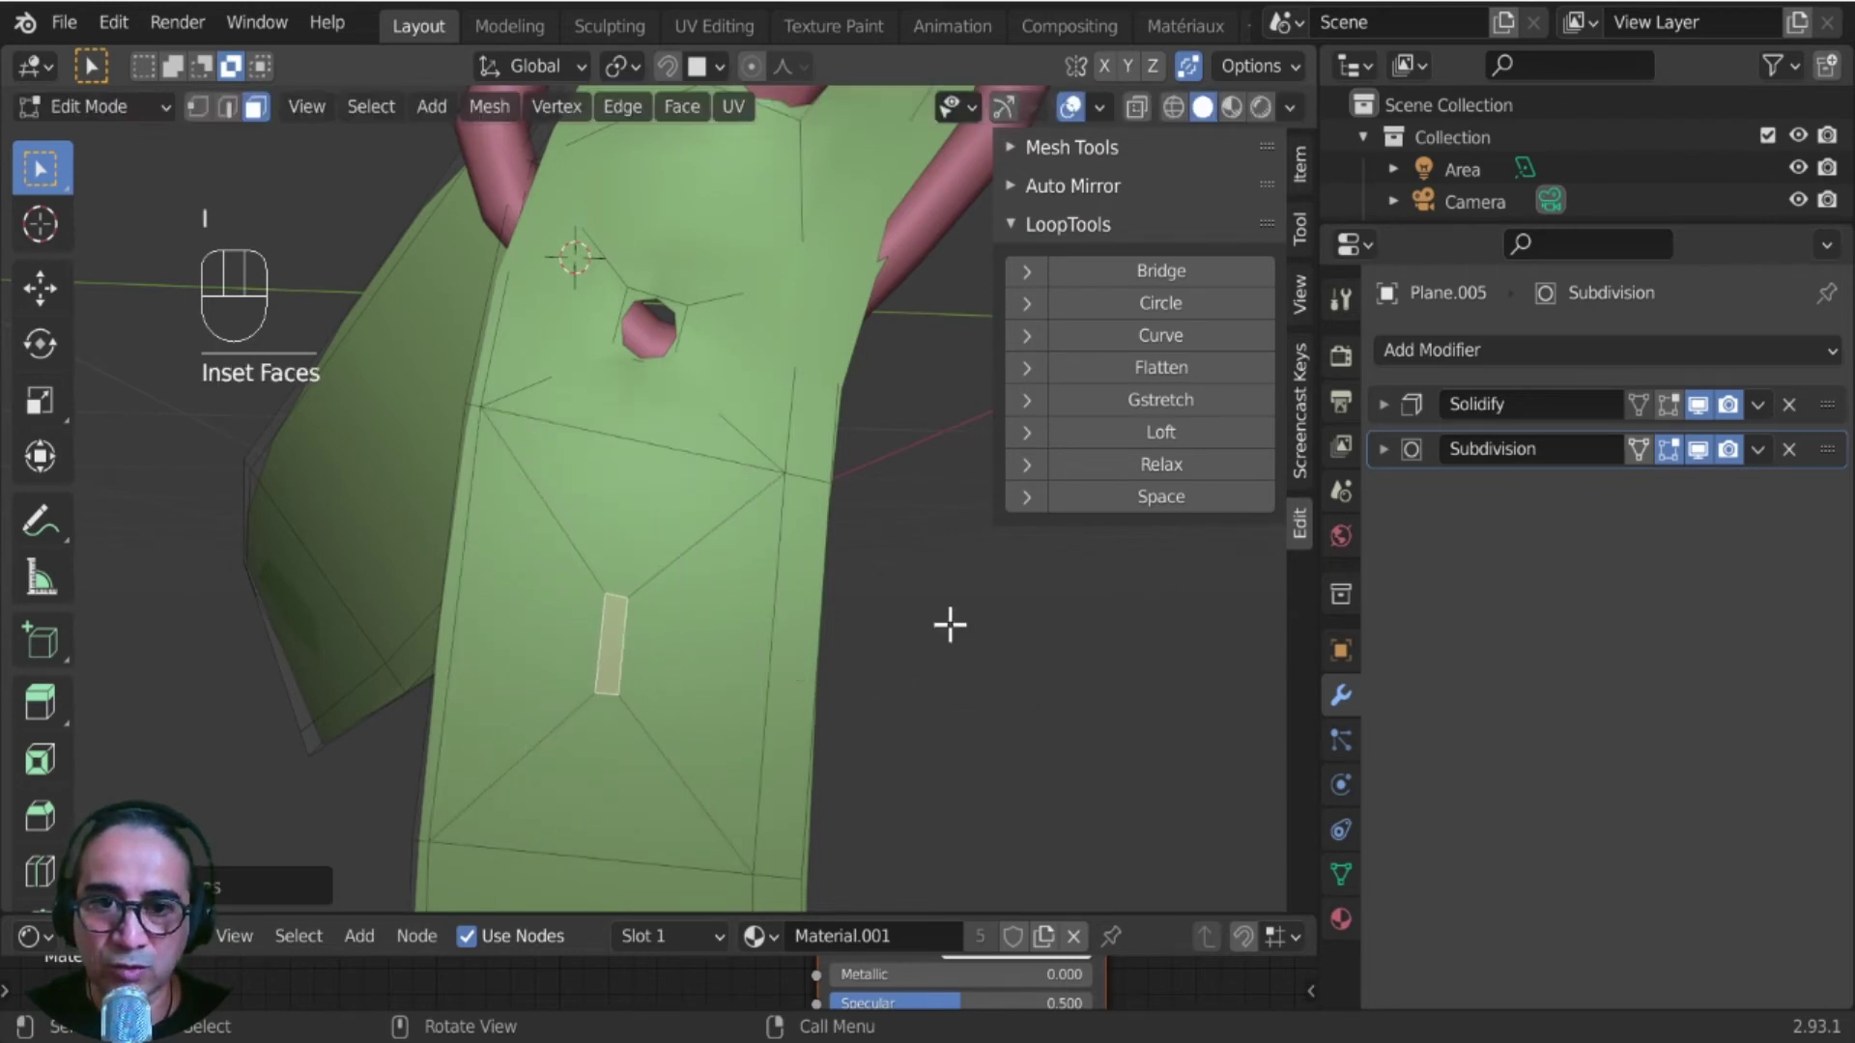
left_click(1165, 302)
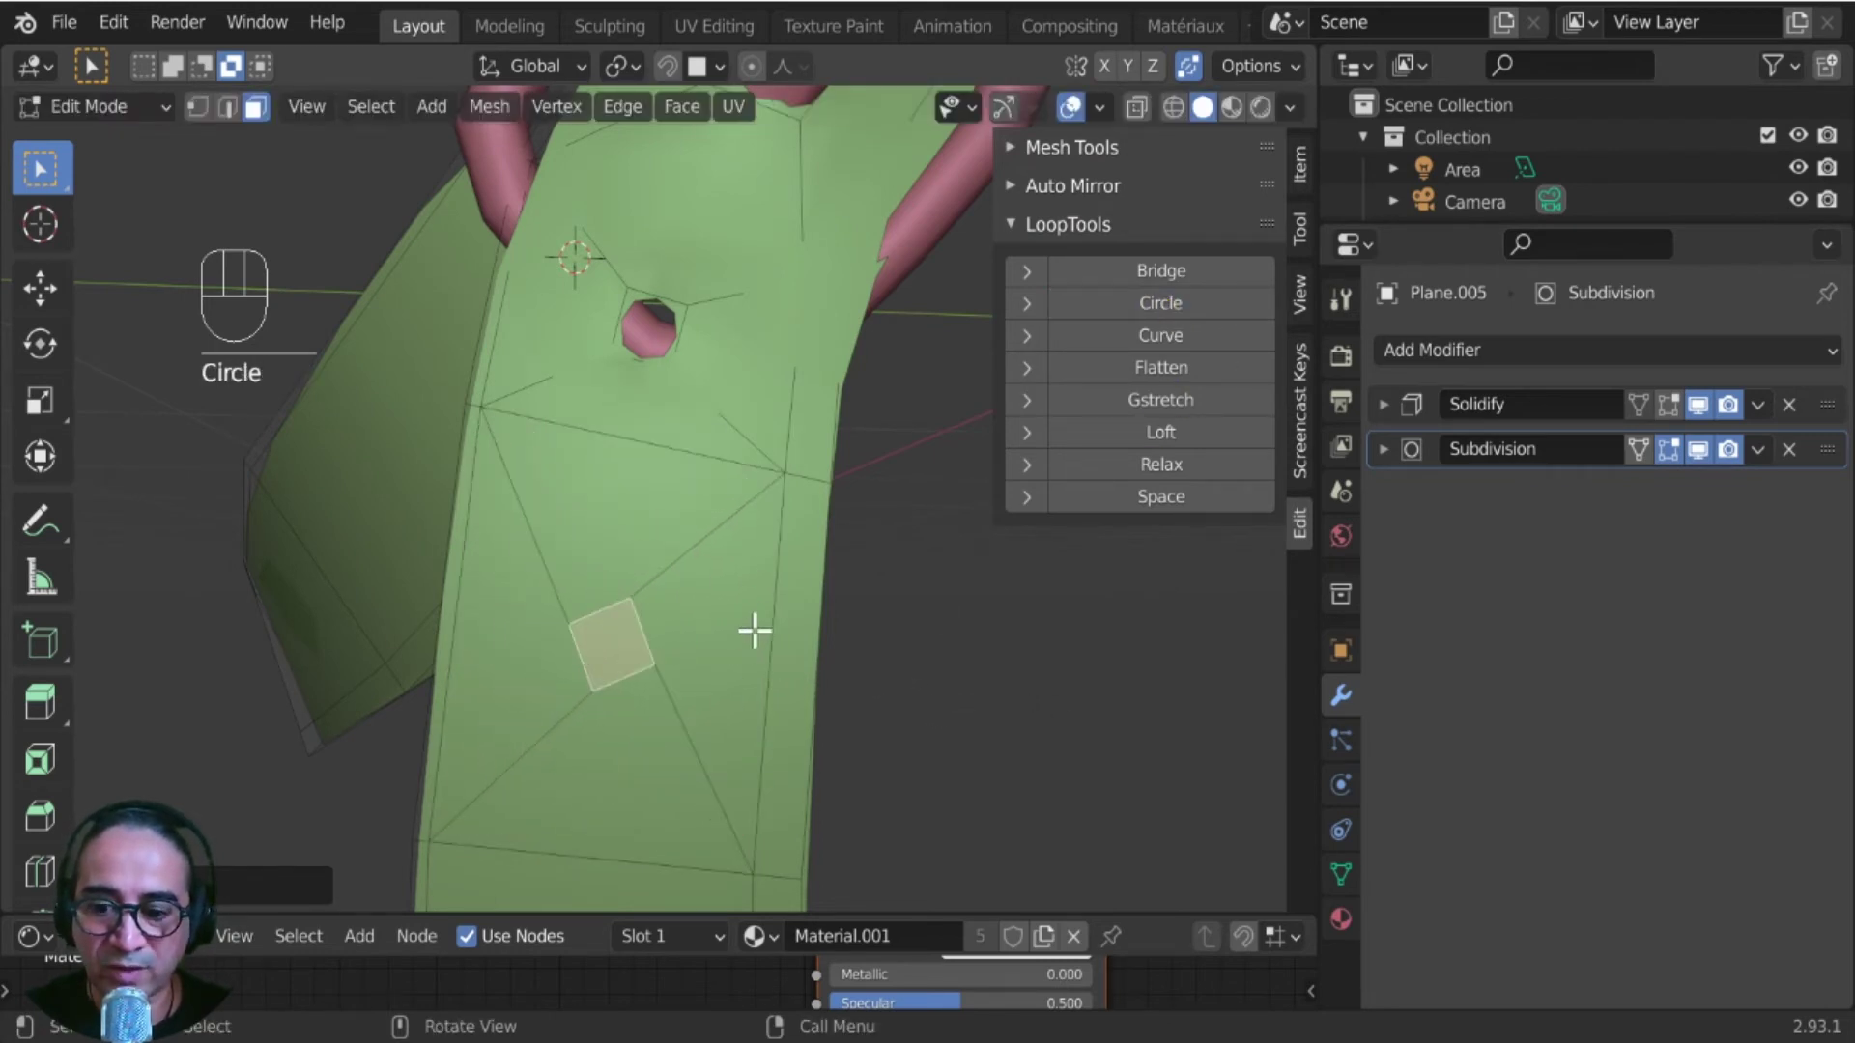
- Rotate the small face by about 29° to line up with the strap and delete it to open a third hole
middle_click_drag(755, 631, 750, 632)
key("r")
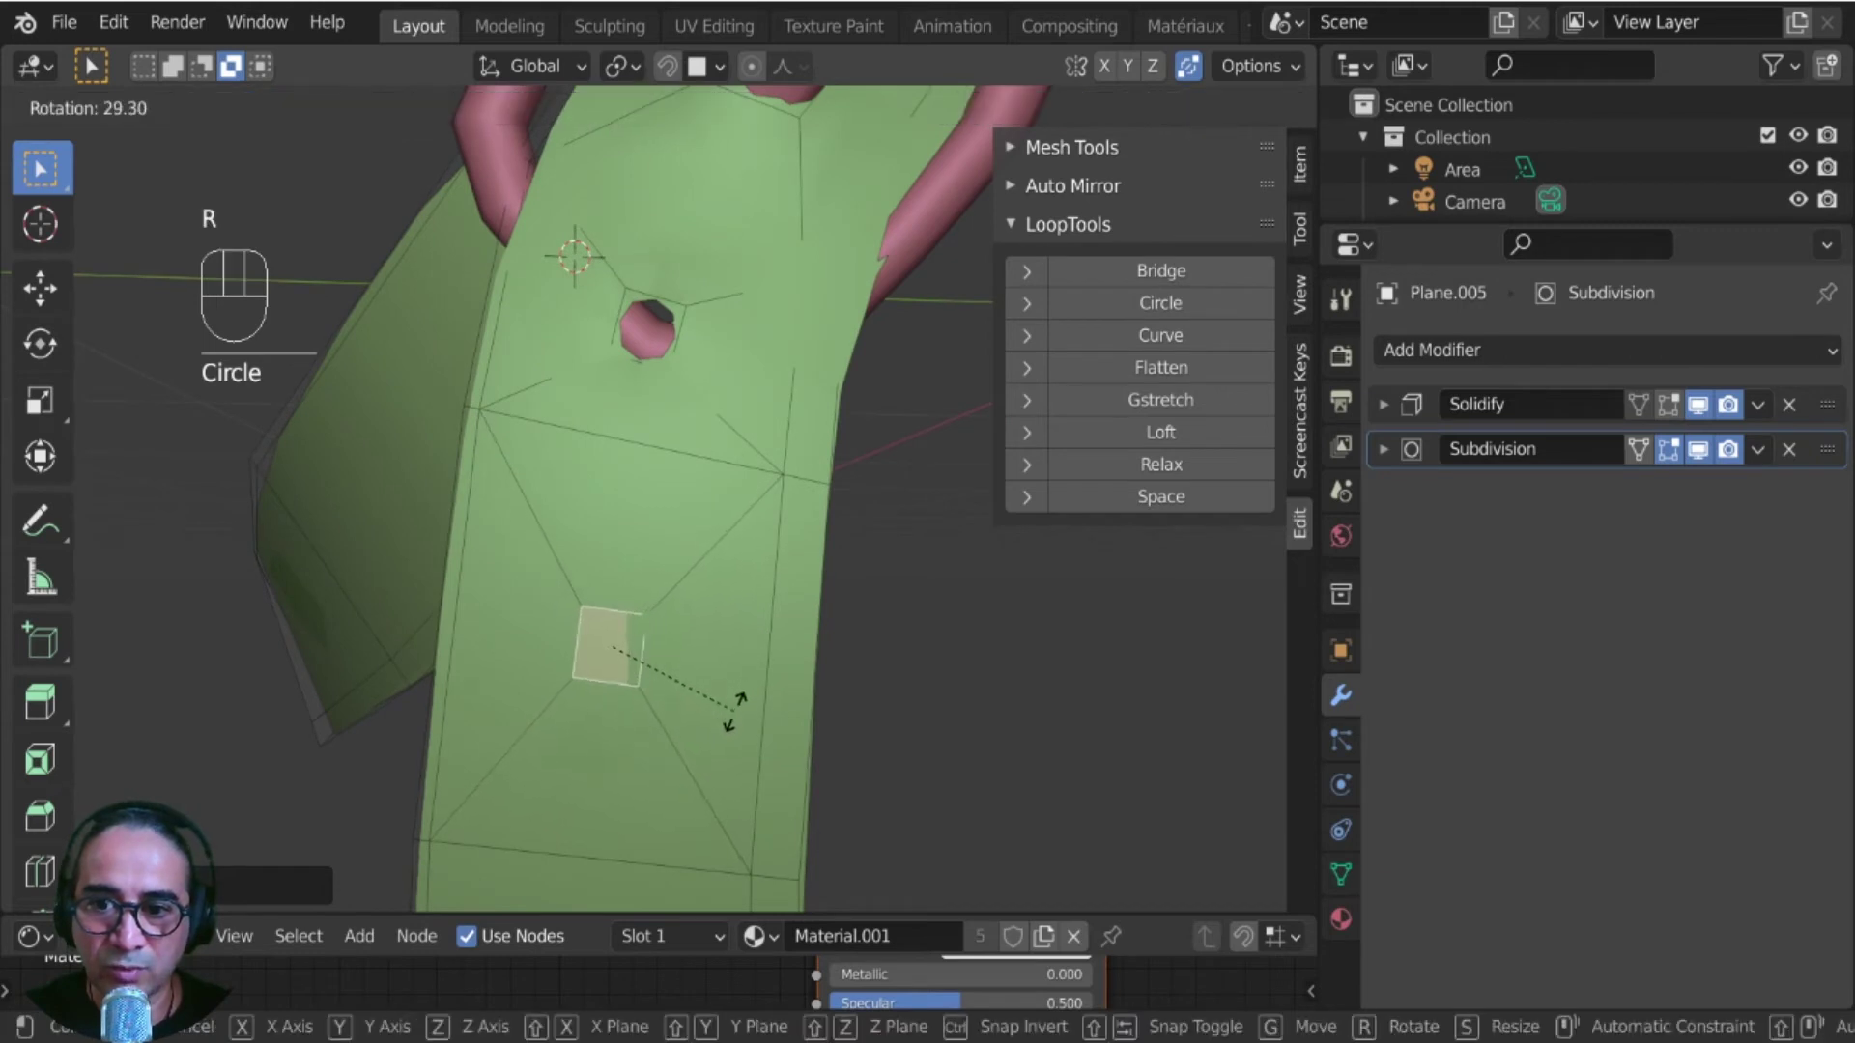
left_click(734, 713)
key("x")
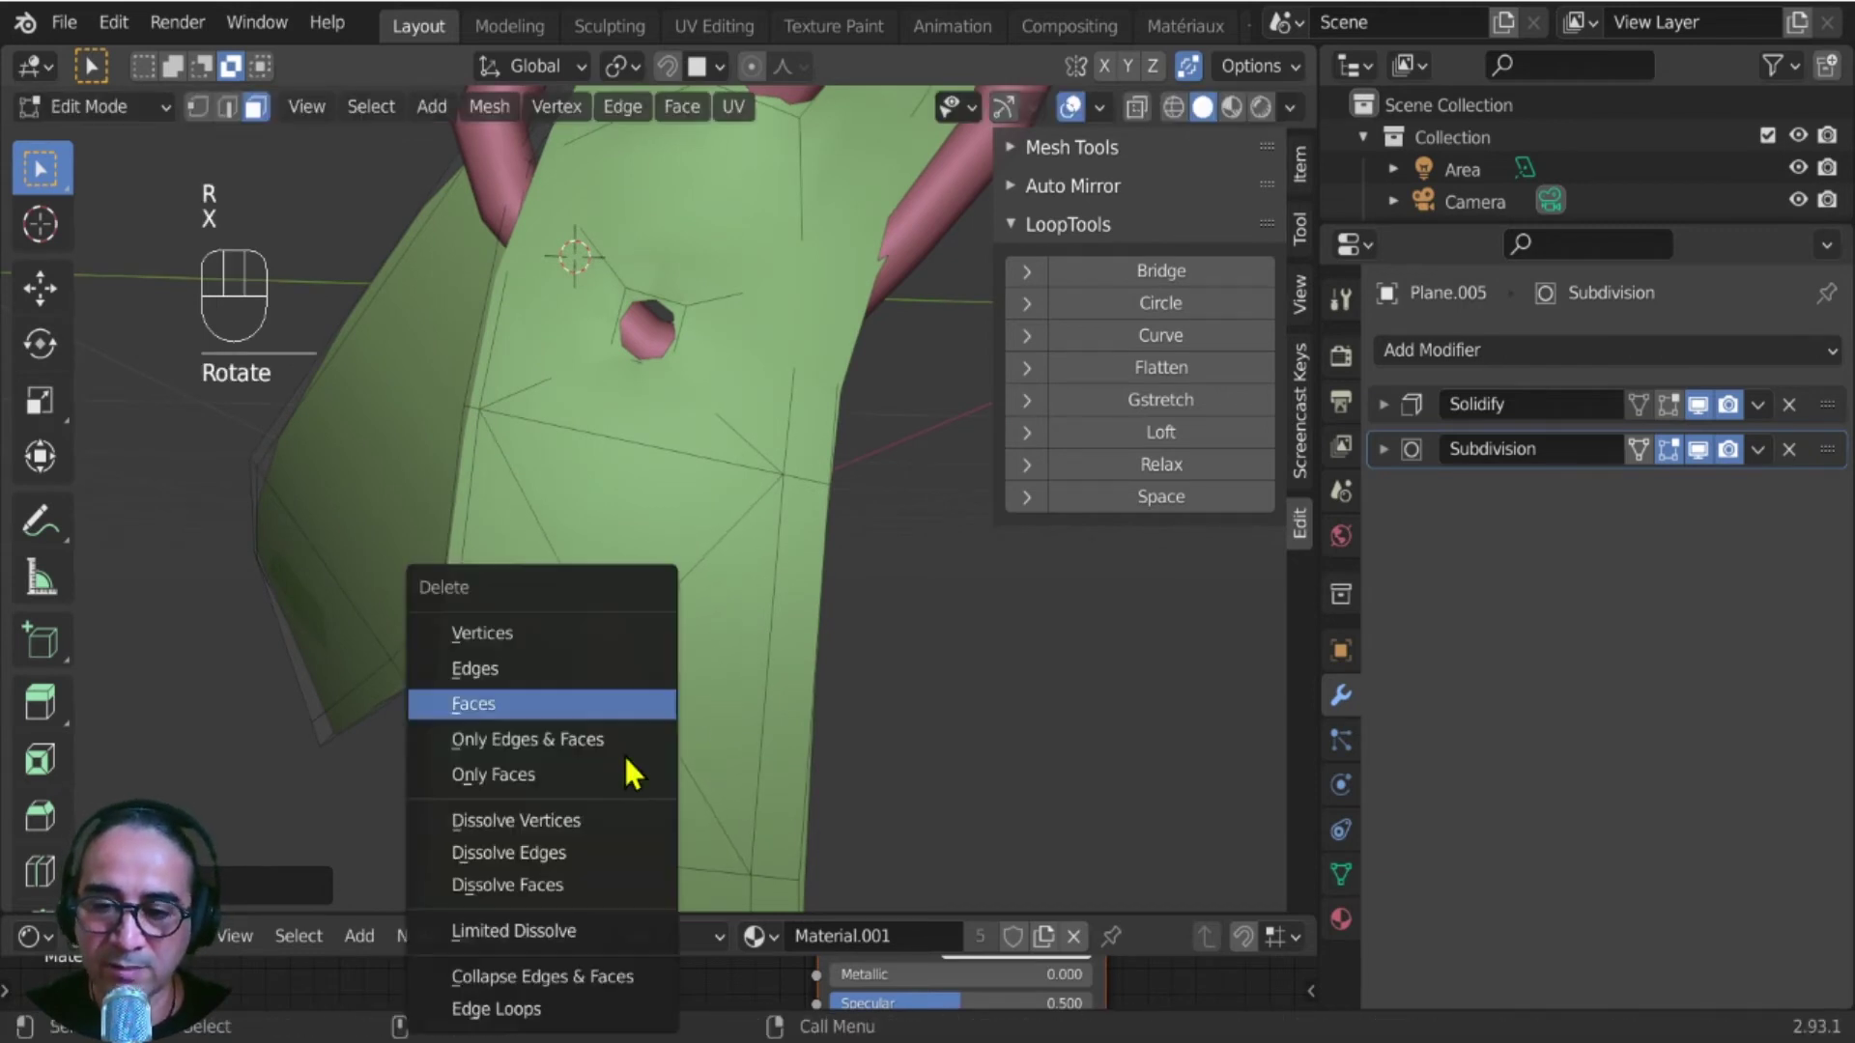
left_click(512, 710)
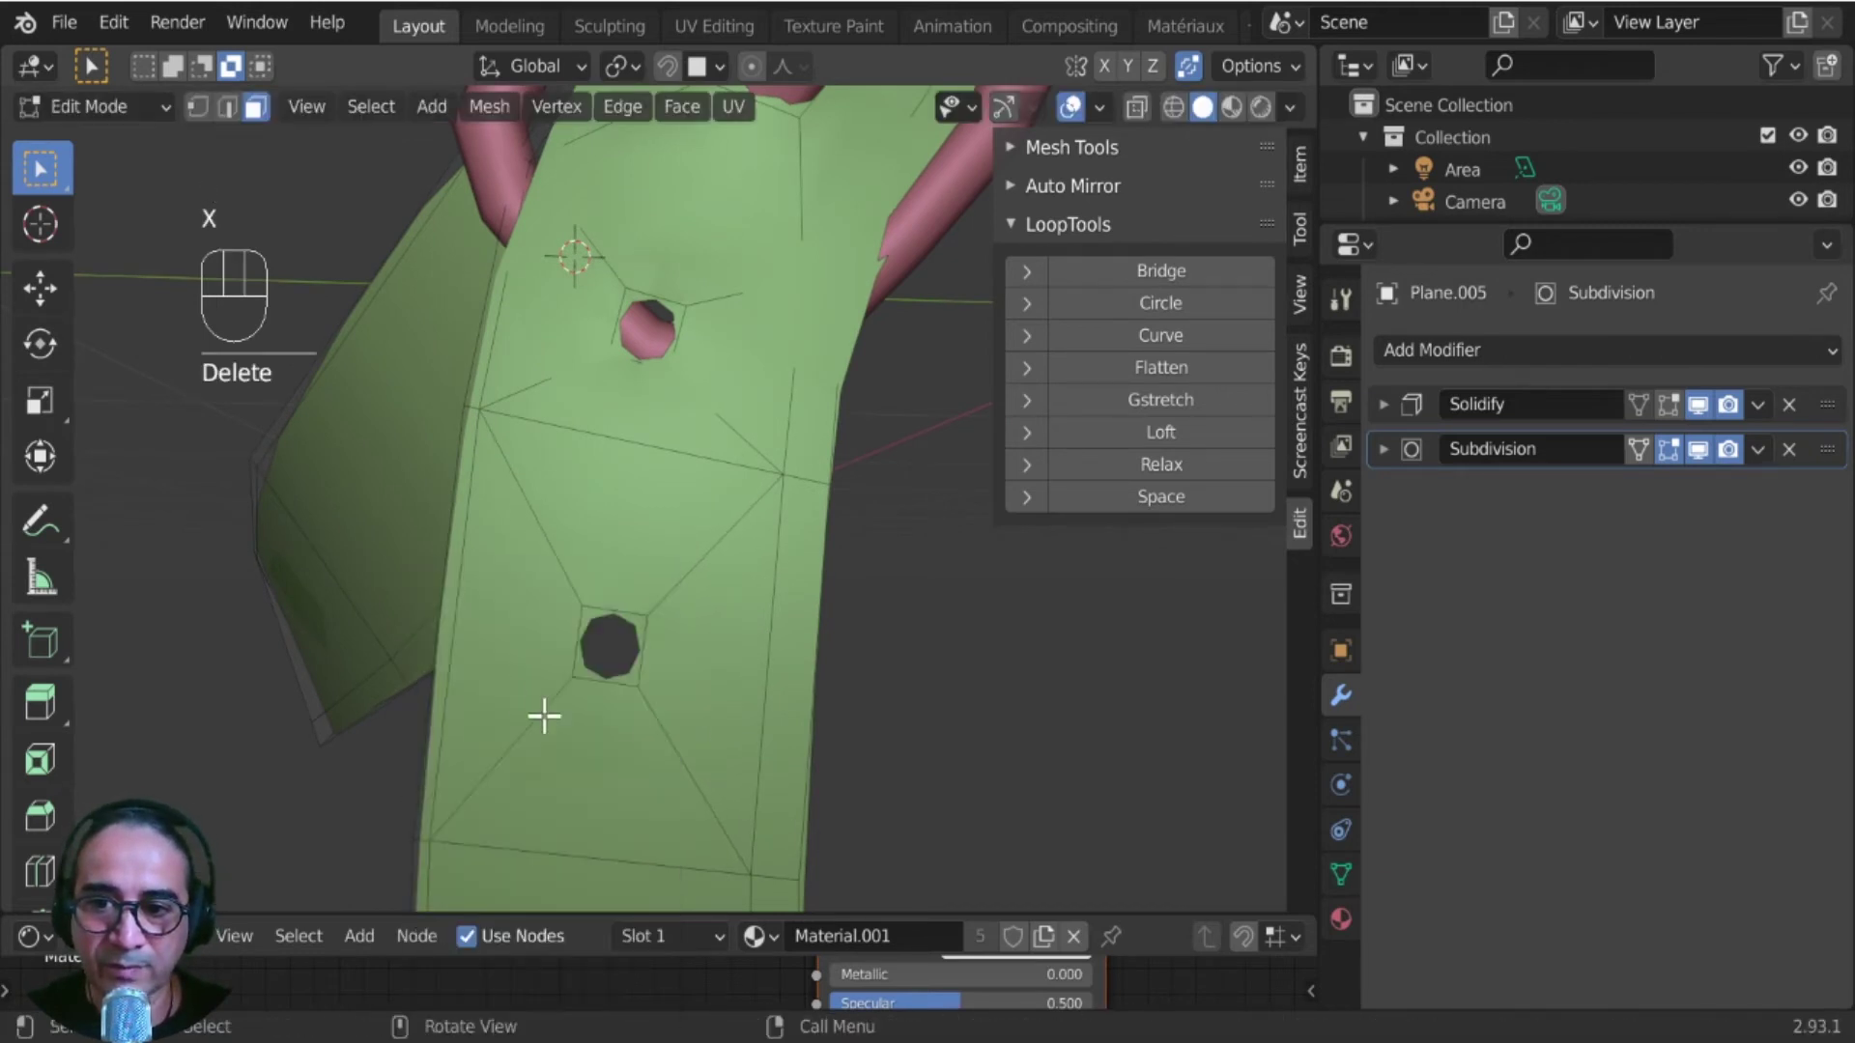
- Inset the last large face near the strap's tip and scale the inset face down further
middle_click_drag(542, 716, 650, 633, "shift")
left_click(638, 600)
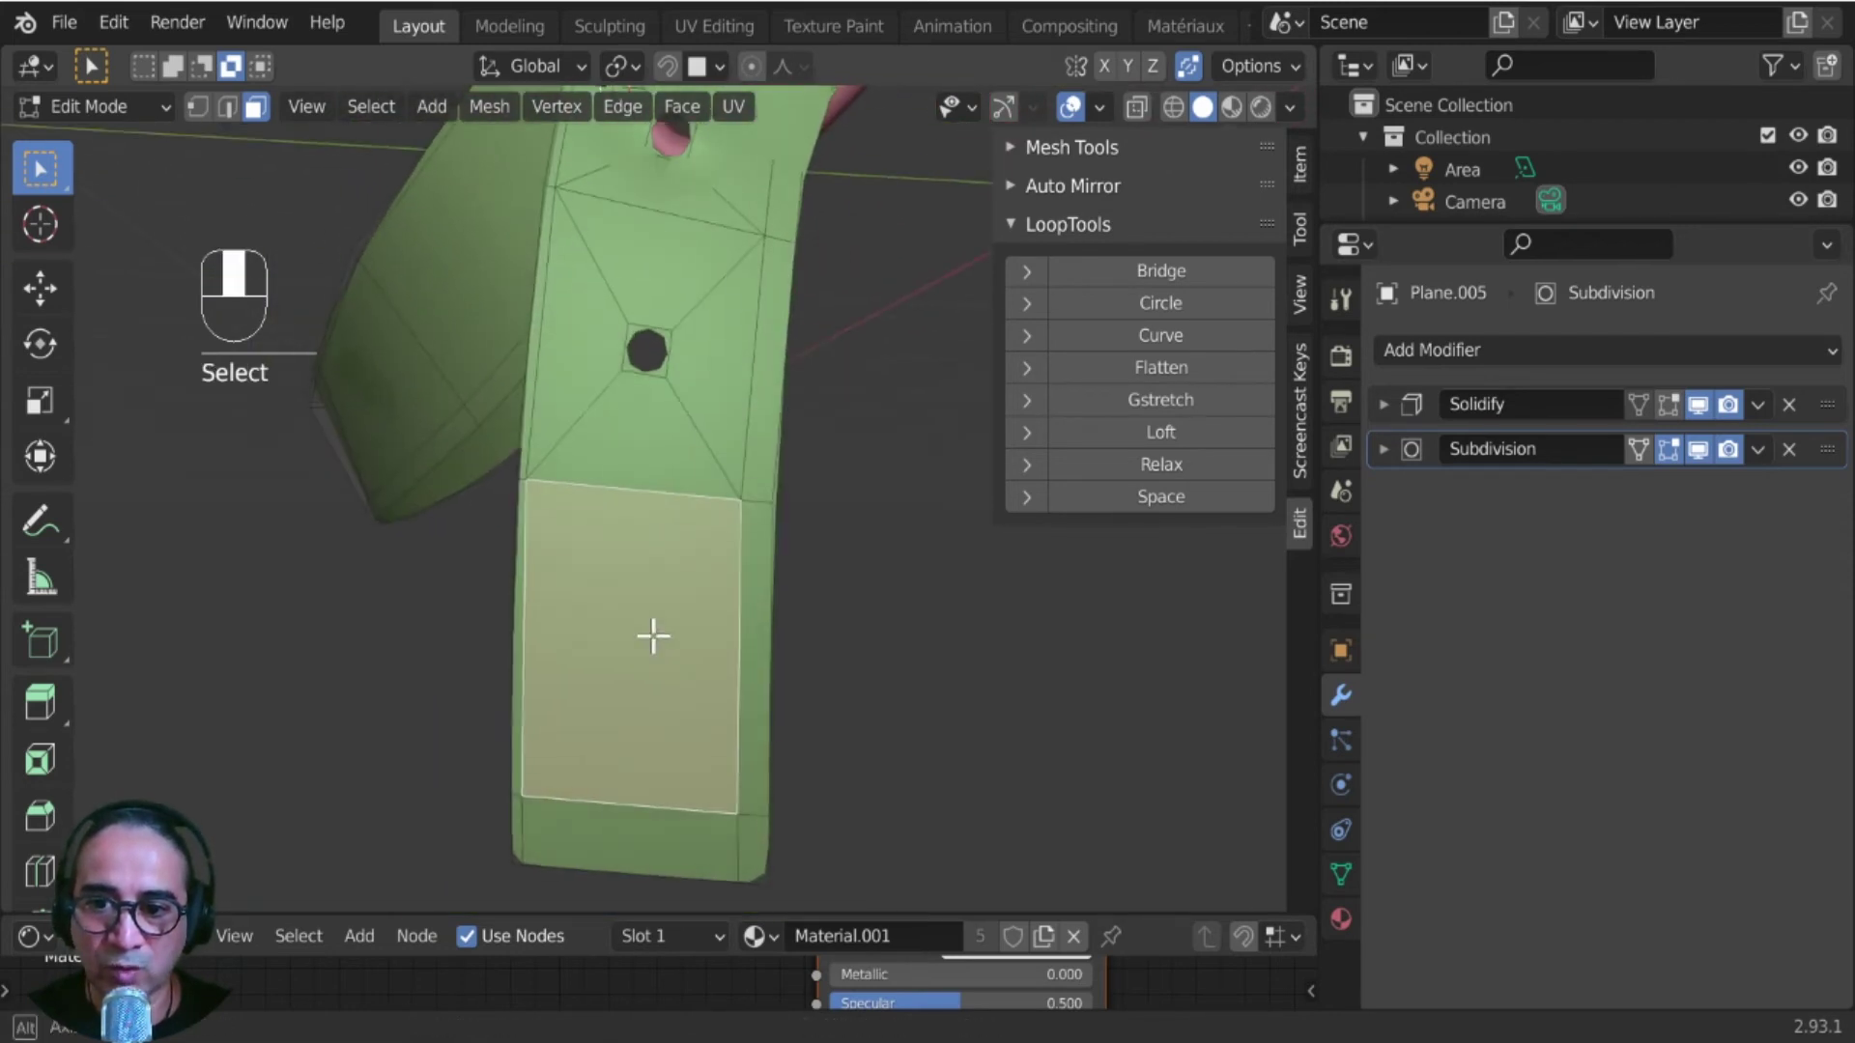
key("i")
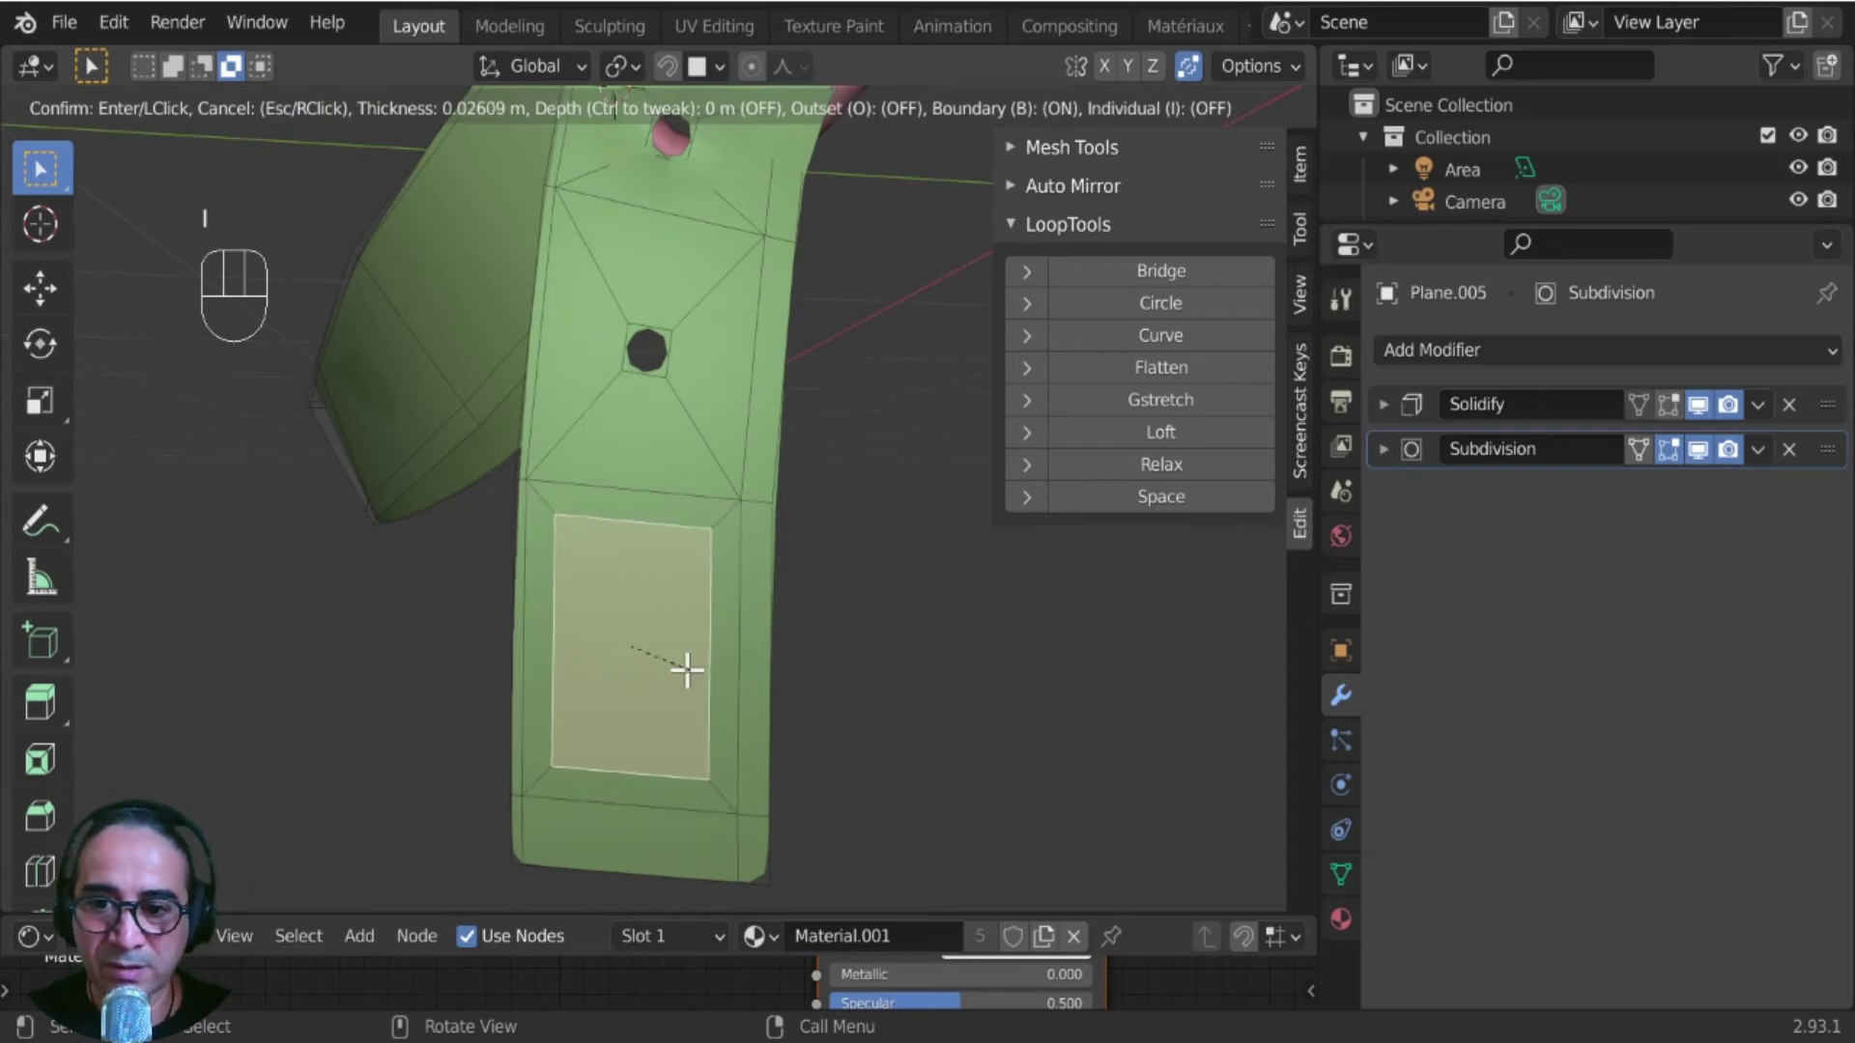
left_click(633, 654)
key("s")
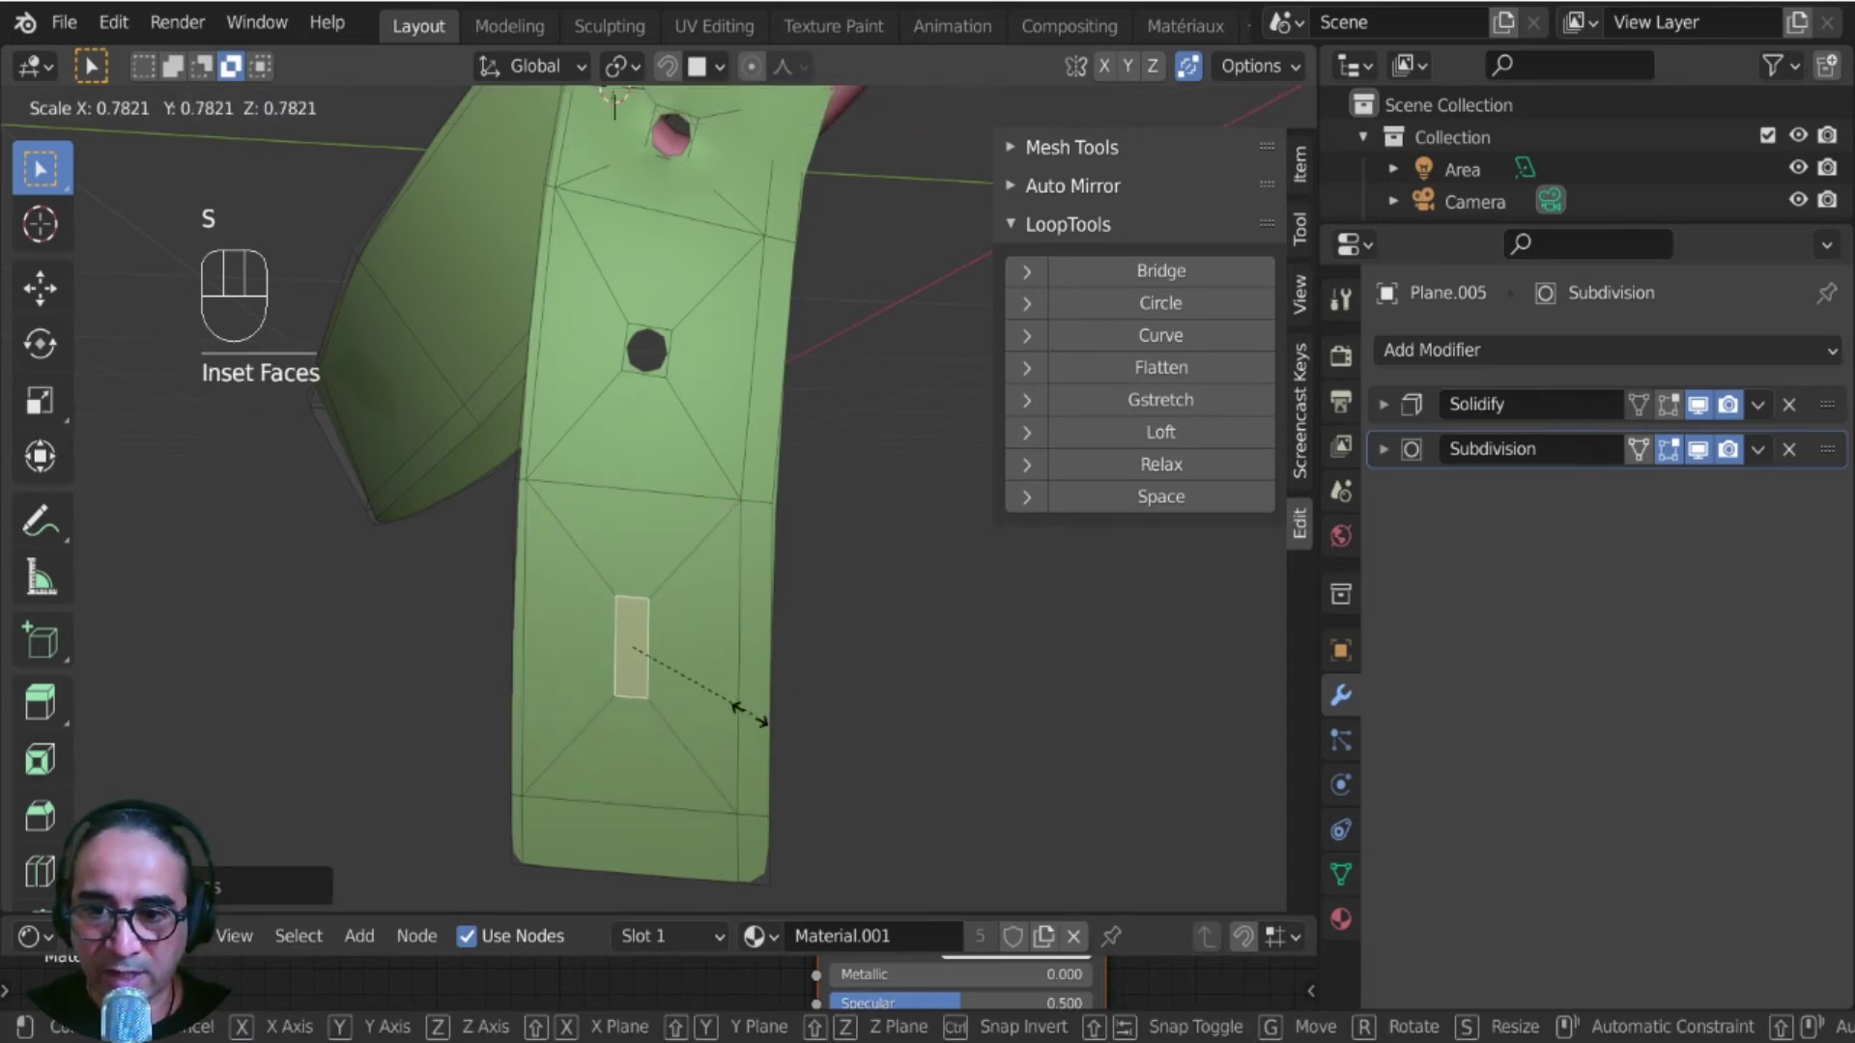
left_click(699, 691)
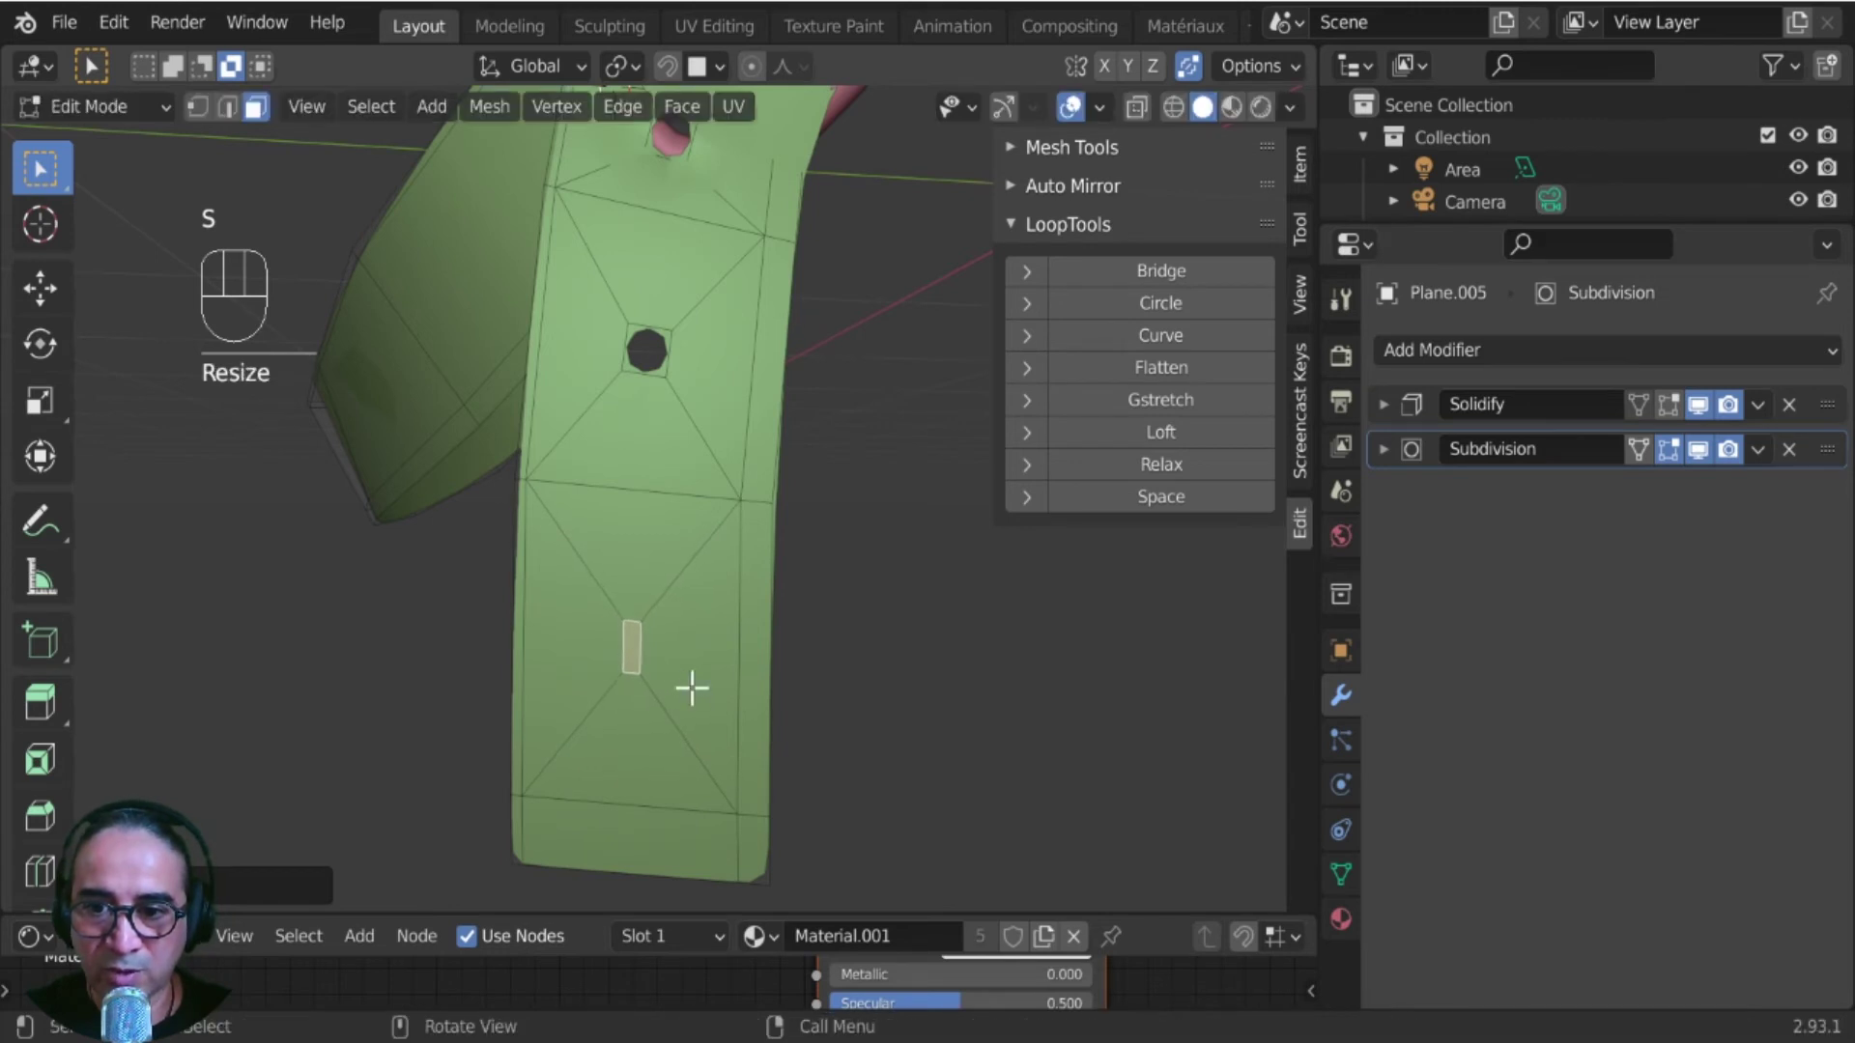
- Cut a fourth hole by applying LoopTools Circle to the small face, rotating it in line with the strap, and deleting it
left_click(1128, 303)
middle_click_drag(790, 588, 718, 640)
key("r")
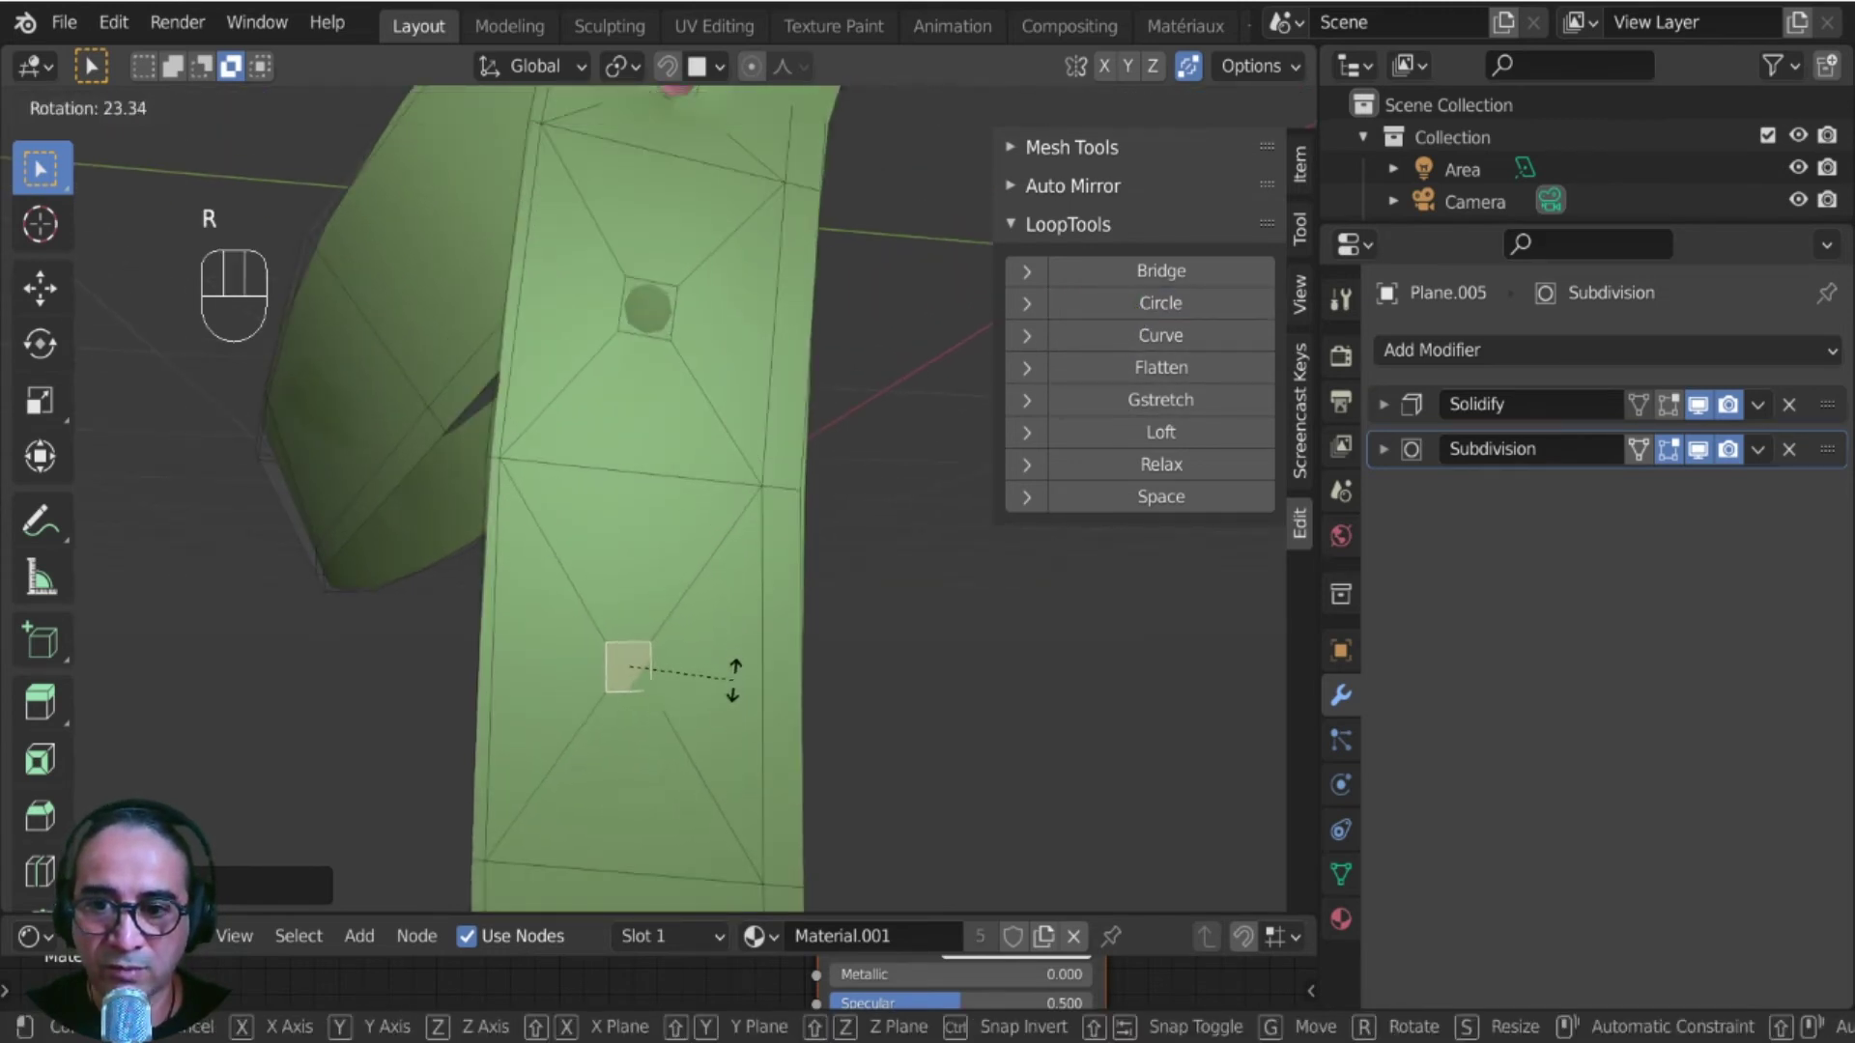
left_click(703, 693)
key("x")
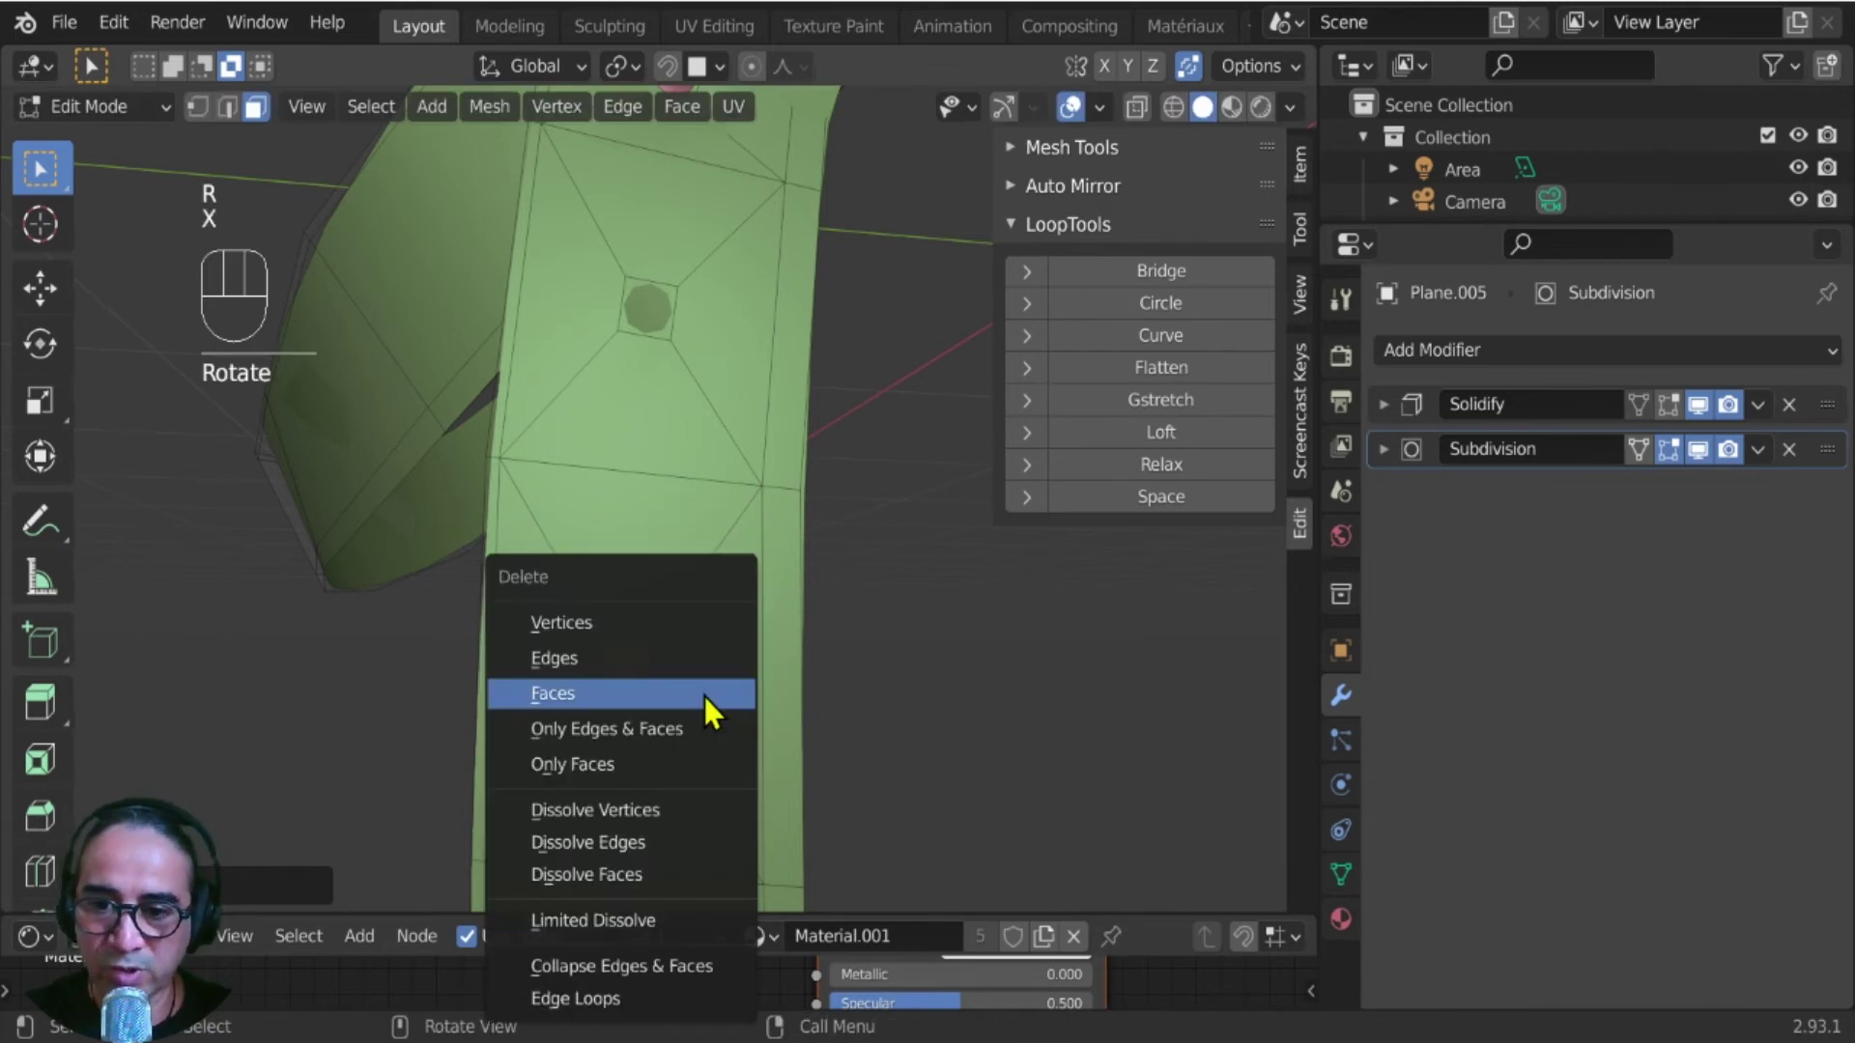
left_click(620, 705)
- Return to Object Mode and select the pink buckle
scroll(702, 715, "down", 5)
middle_click_drag(621, 705, 551, 766)
key("Tab")
scroll(623, 671, "down", 3)
middle_click_drag(620, 655, 831, 414)
scroll(676, 541, "up", 6)
left_click(831, 414)
middle_click_drag(777, 635, 901, 580)
key("r")
key("r")
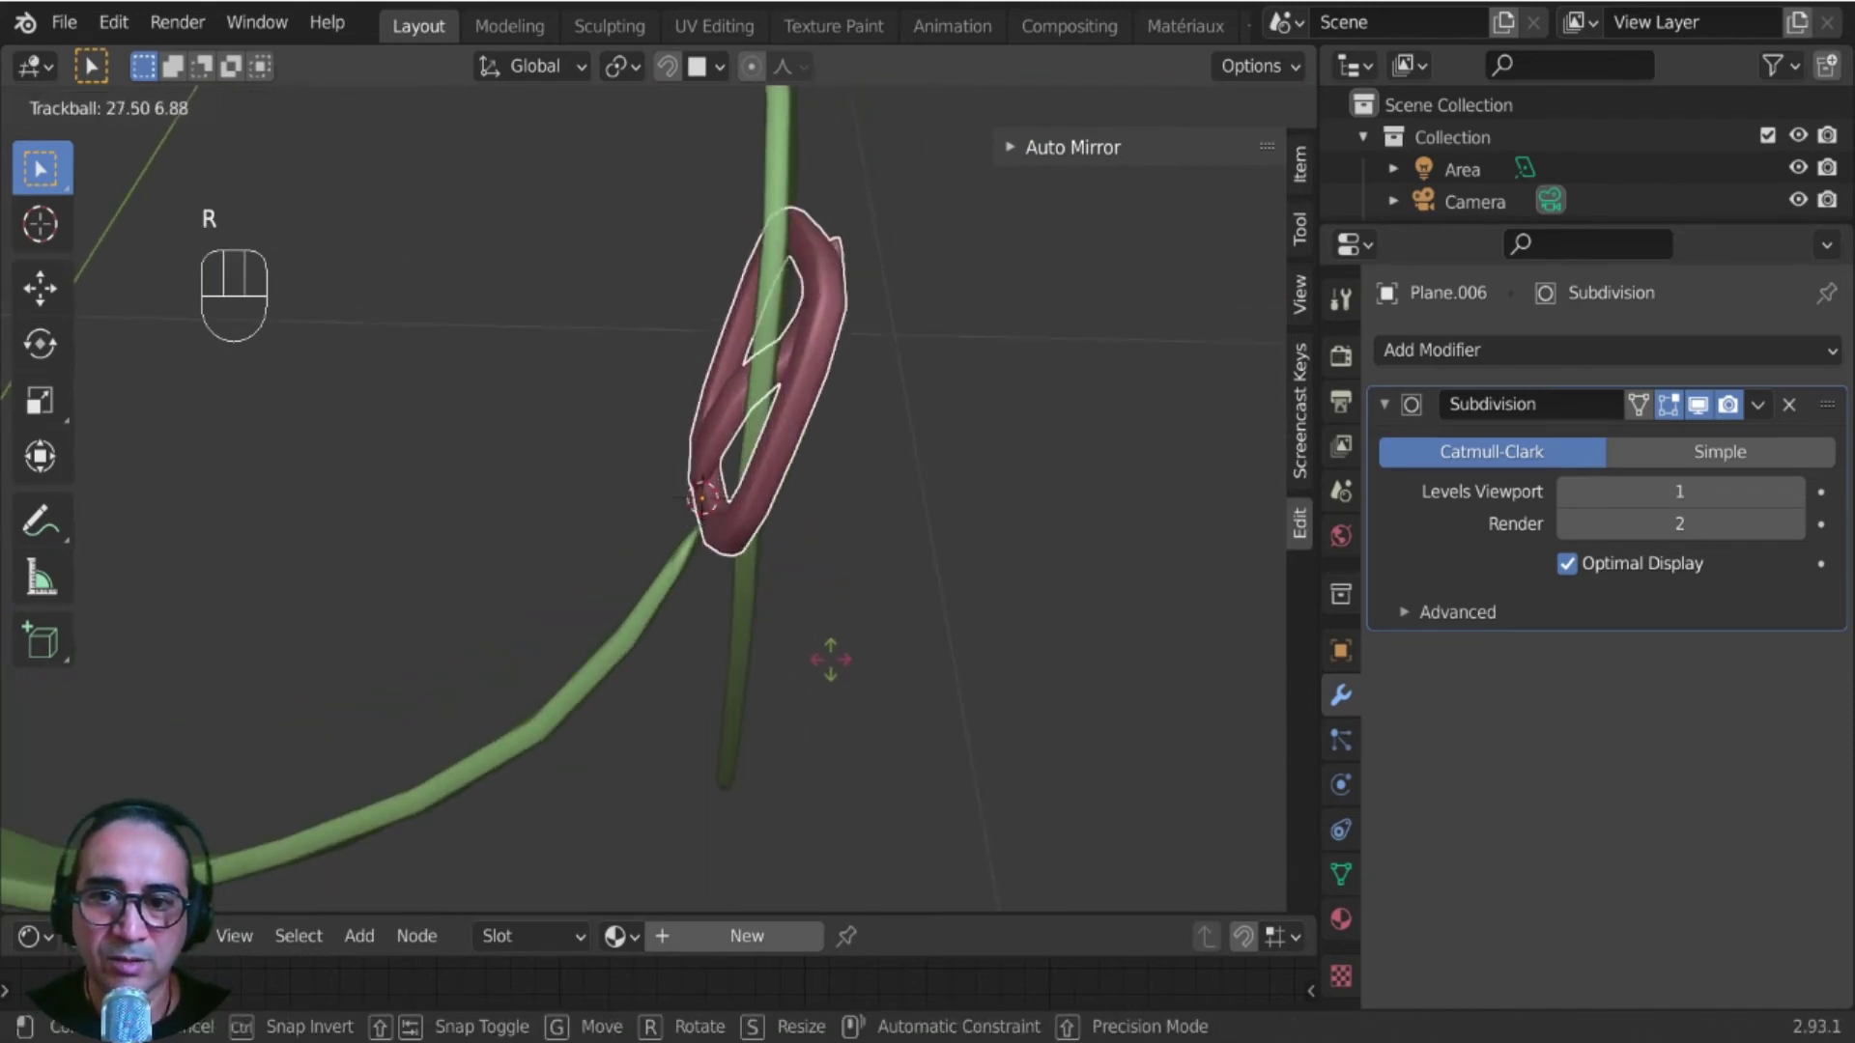
right_click(784, 597)
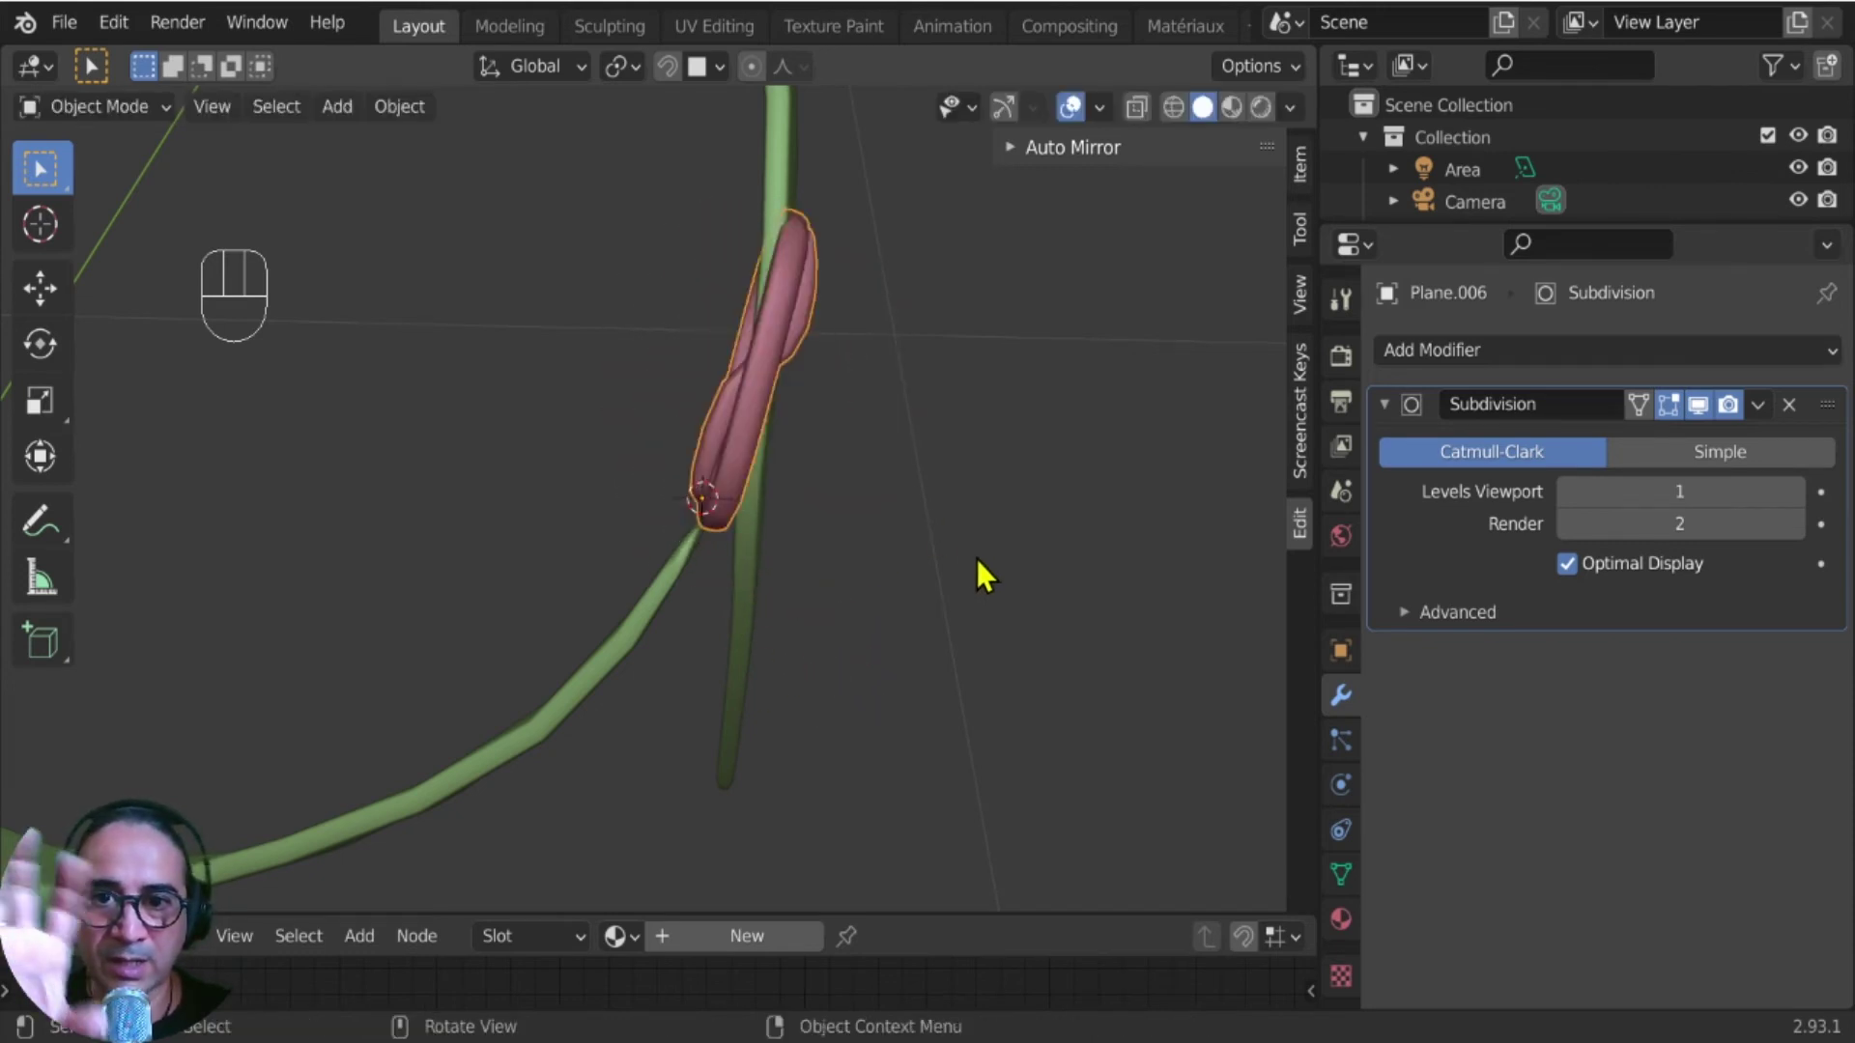
- Rotate the buckle slightly in the side view, and adjust its tilt with a free trackball rotation
key("r")
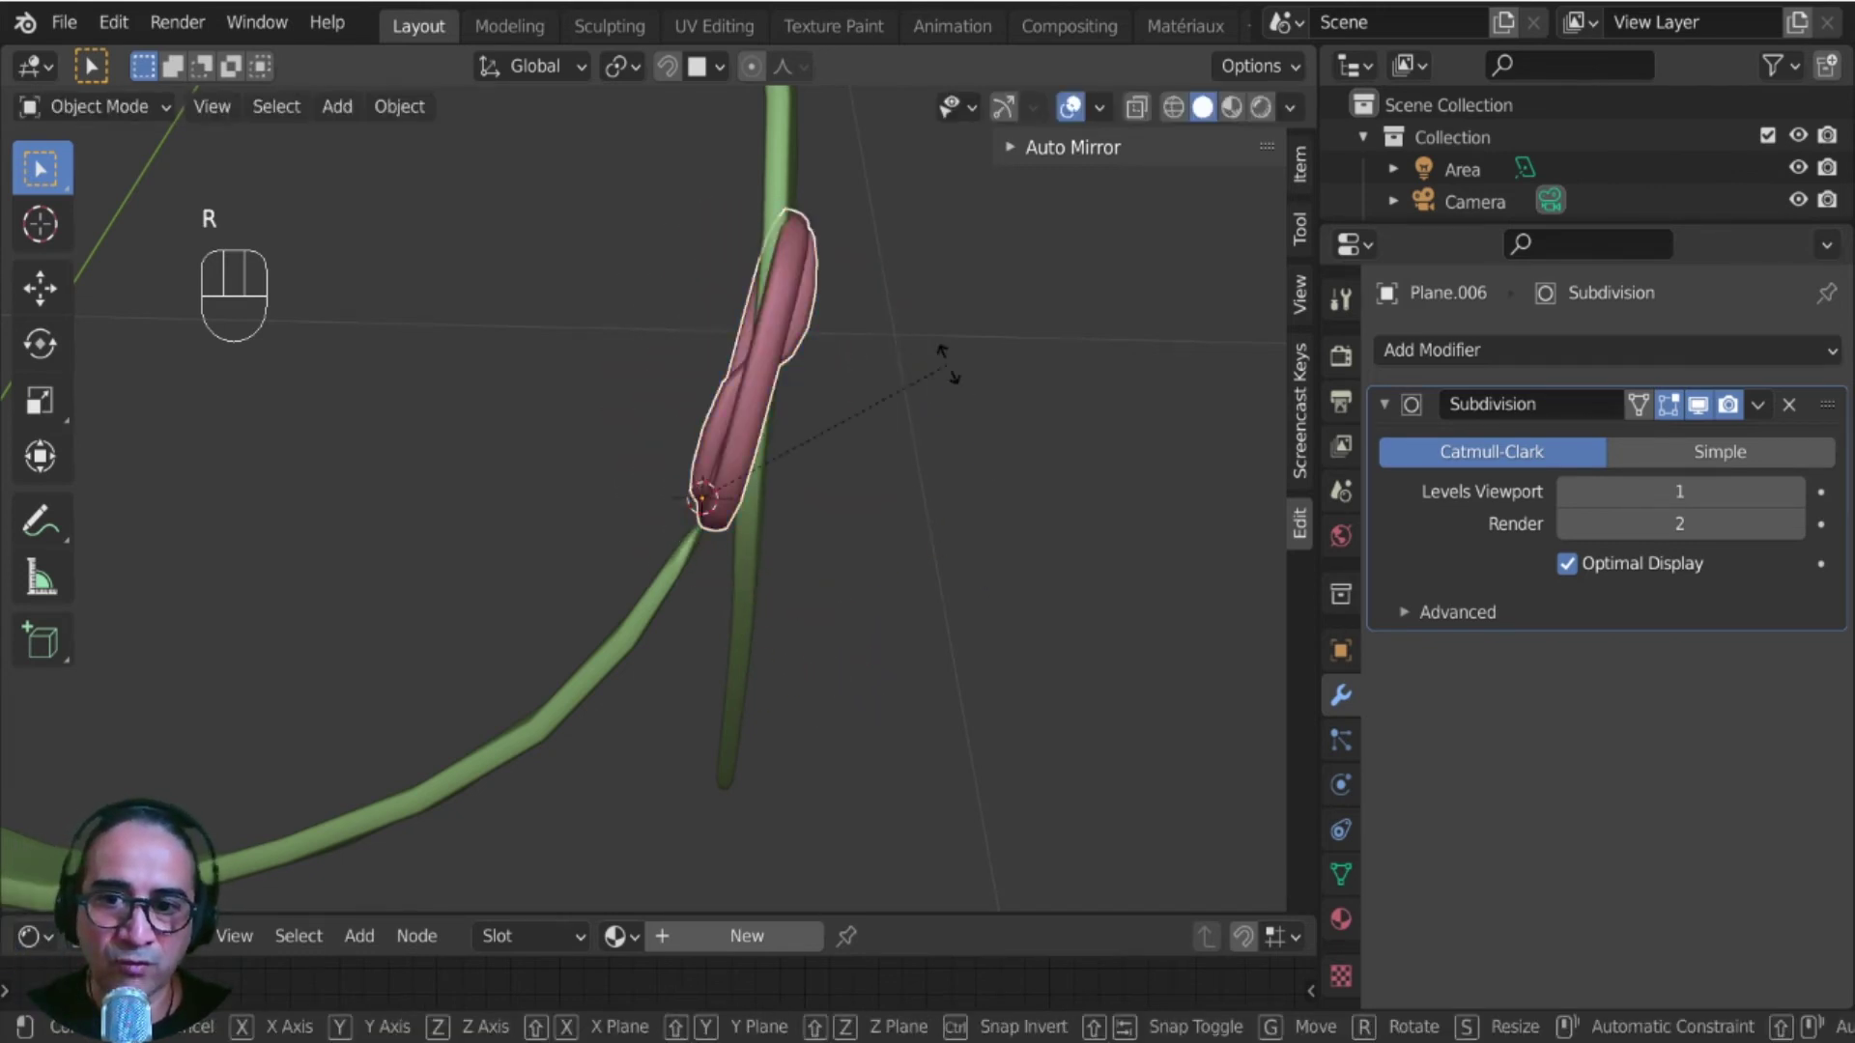
left_click(768, 601)
key("r")
key("r")
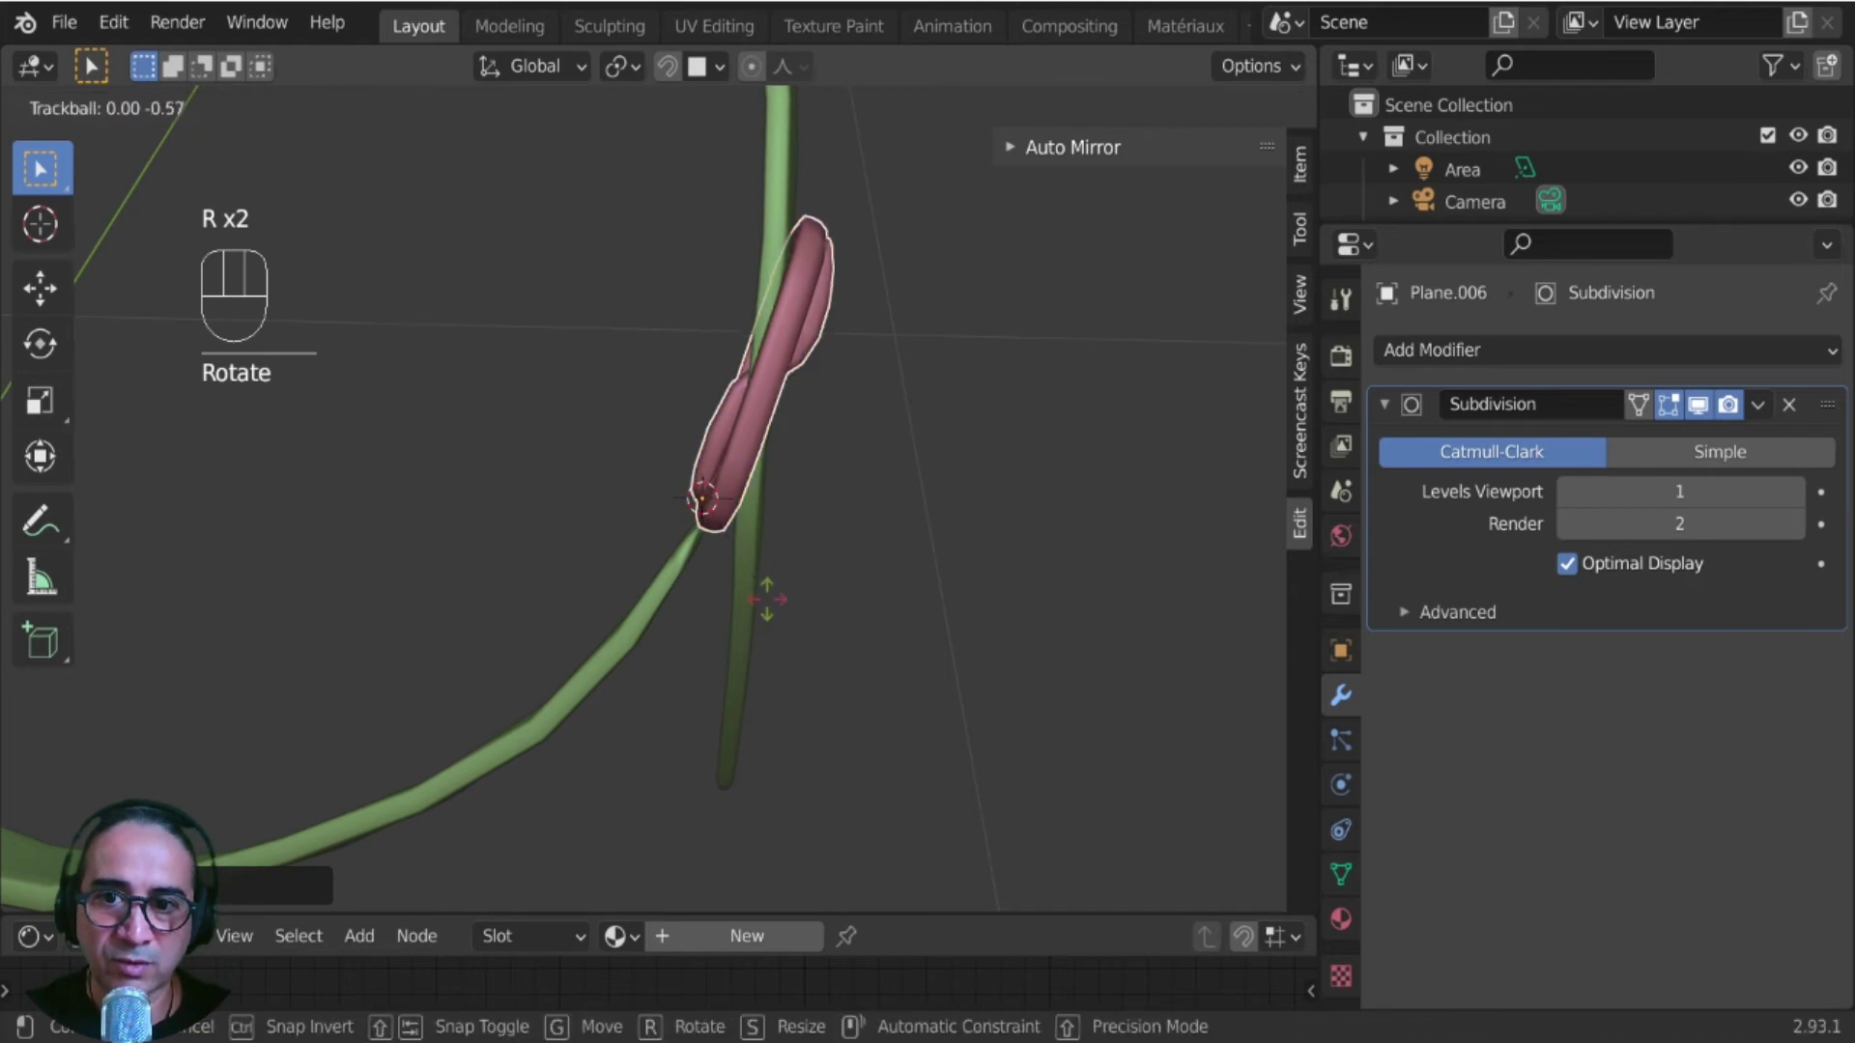
left_click(756, 608)
- Enter Edit Mode on the green strap, select the end edge beside the buckle, and extrude it through the buckle
mouse_move(754, 614)
middle_mouse_down()
mouse_move(719, 728)
mouse_move(508, 586)
mouse_move(669, 565)
mouse_move(671, 467)
mouse_move(685, 556)
mouse_move(656, 564)
mouse_move(764, 633)
middle_mouse_up()
left_click(649, 485)
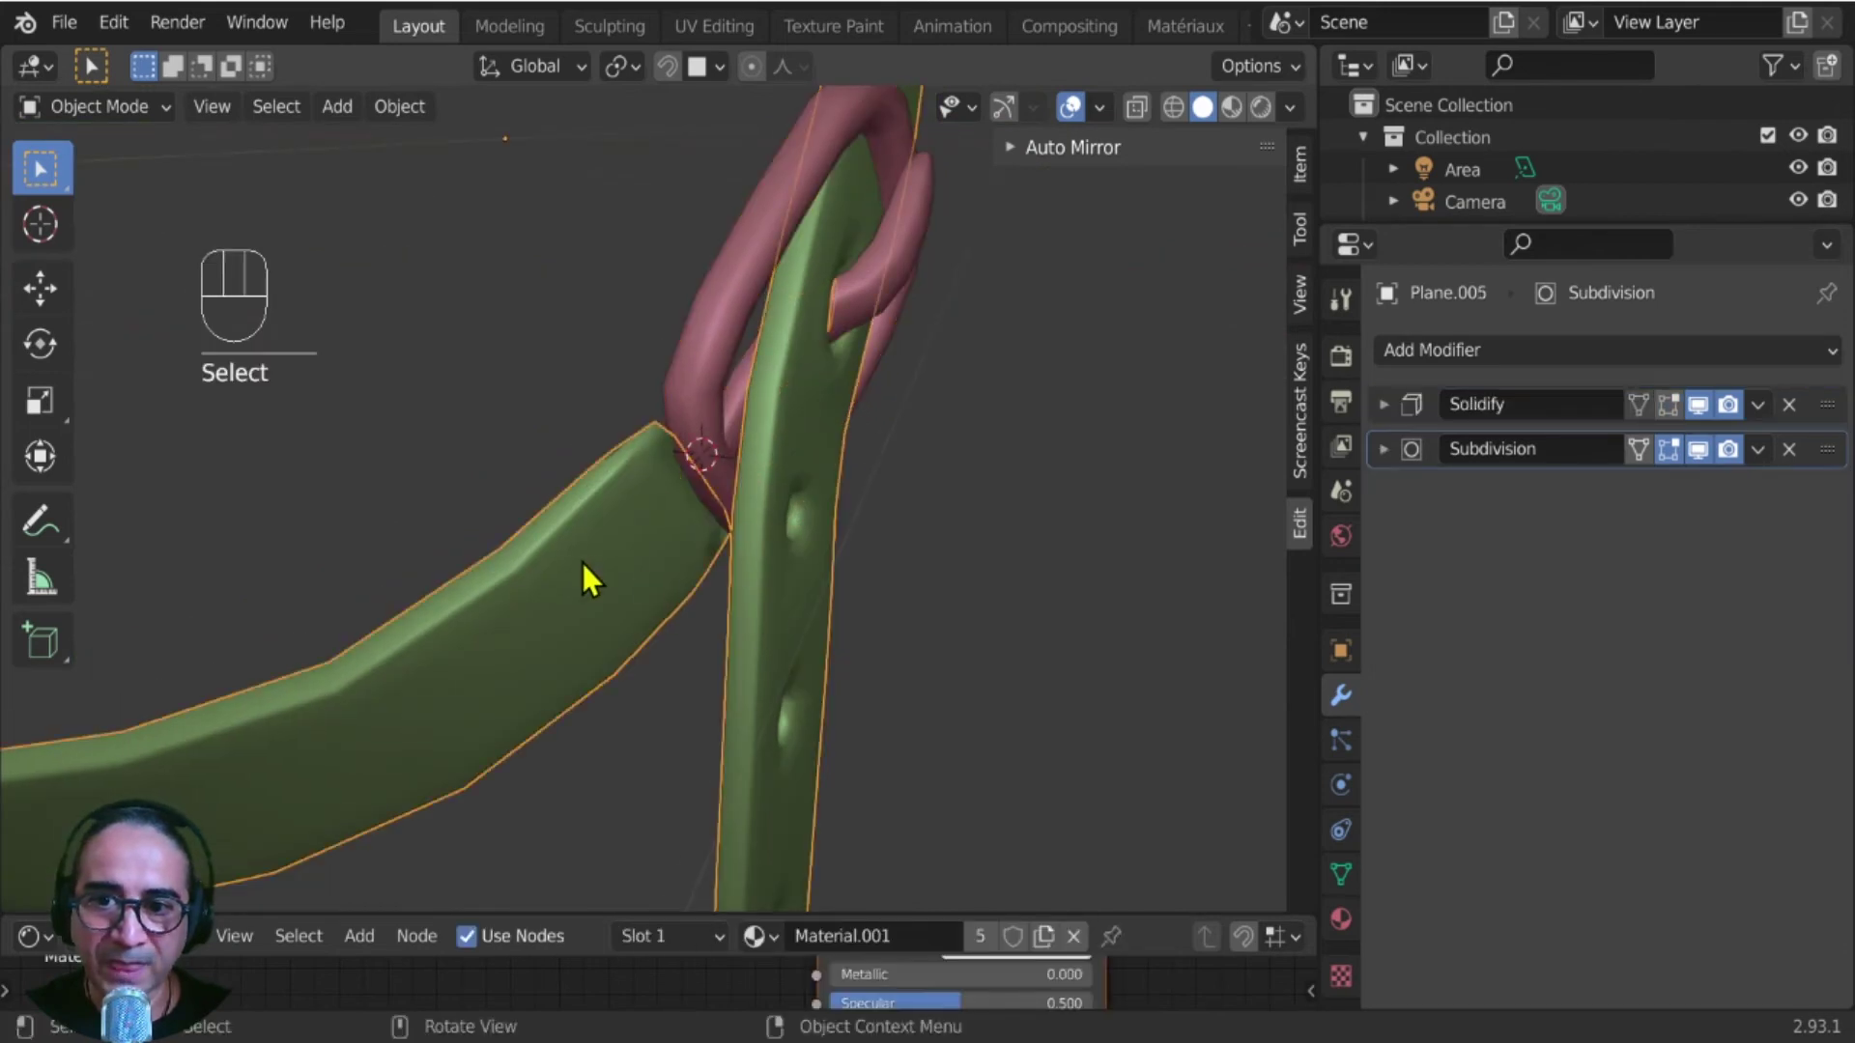
middle_click_drag(583, 564, 599, 444)
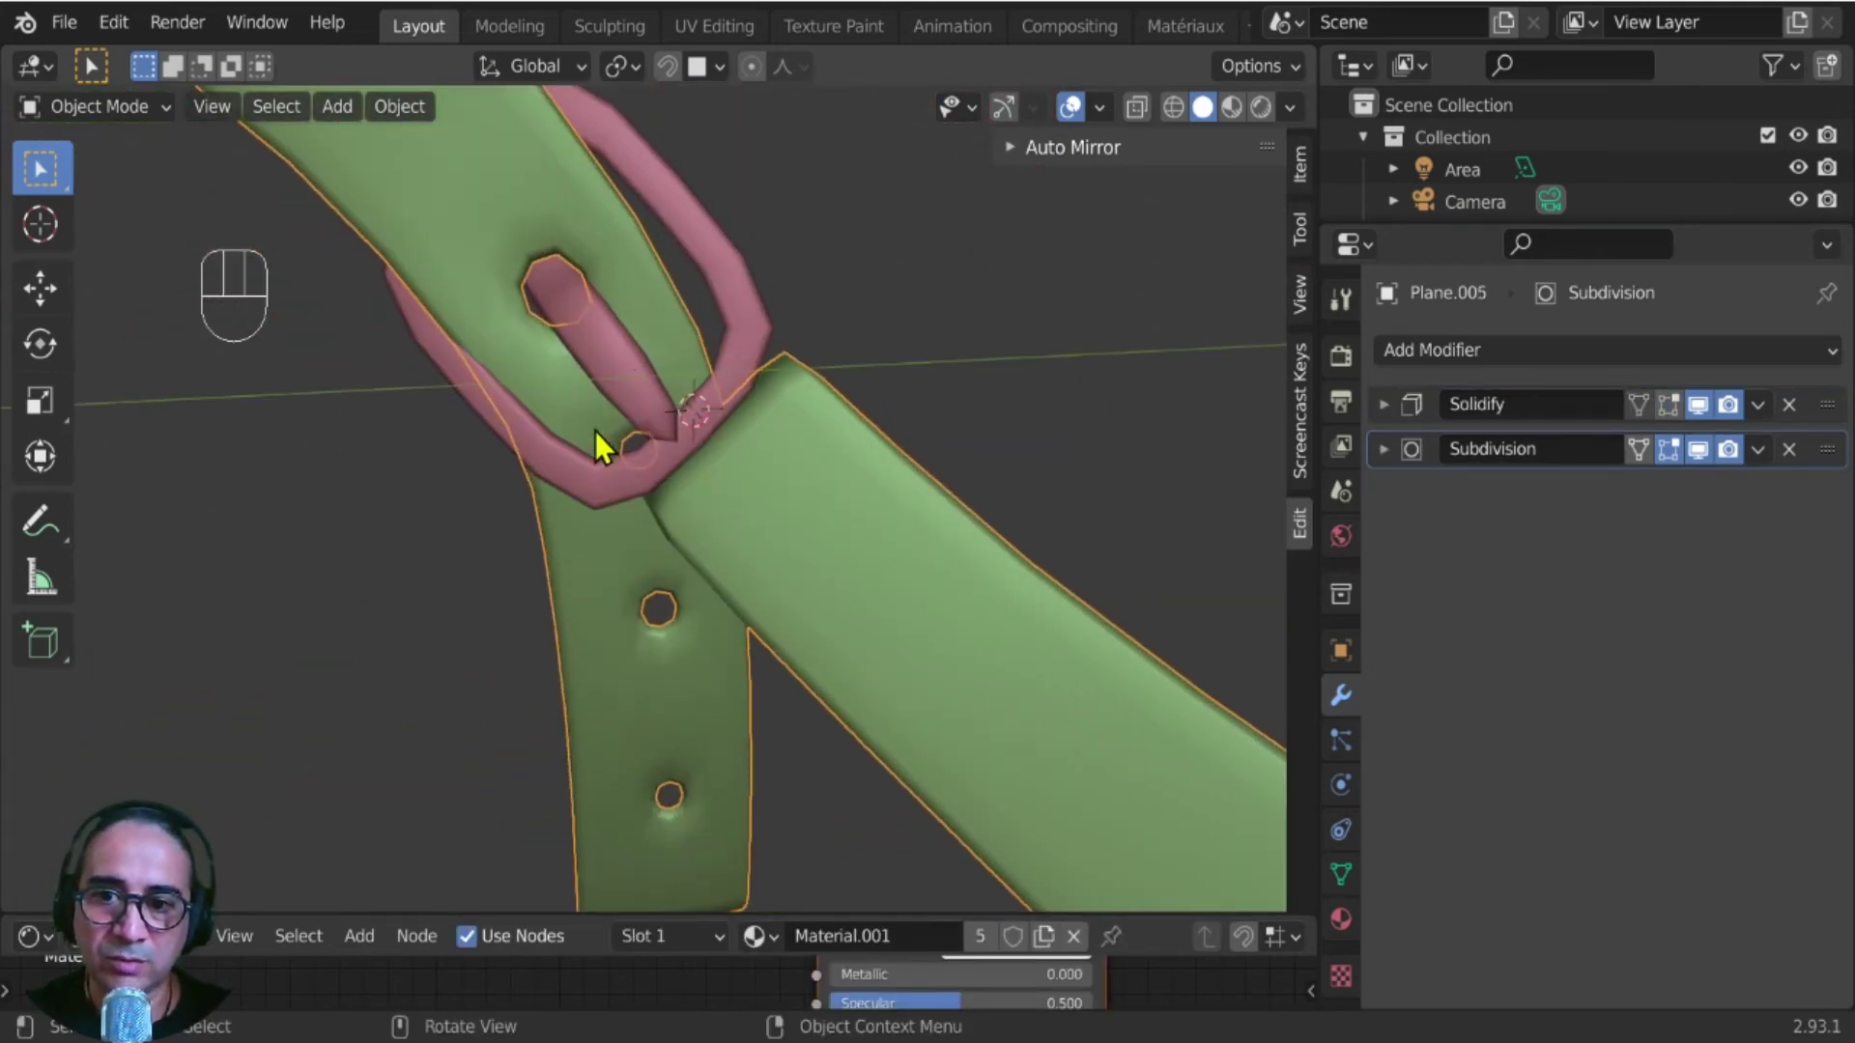
key("Tab")
left_click(708, 417)
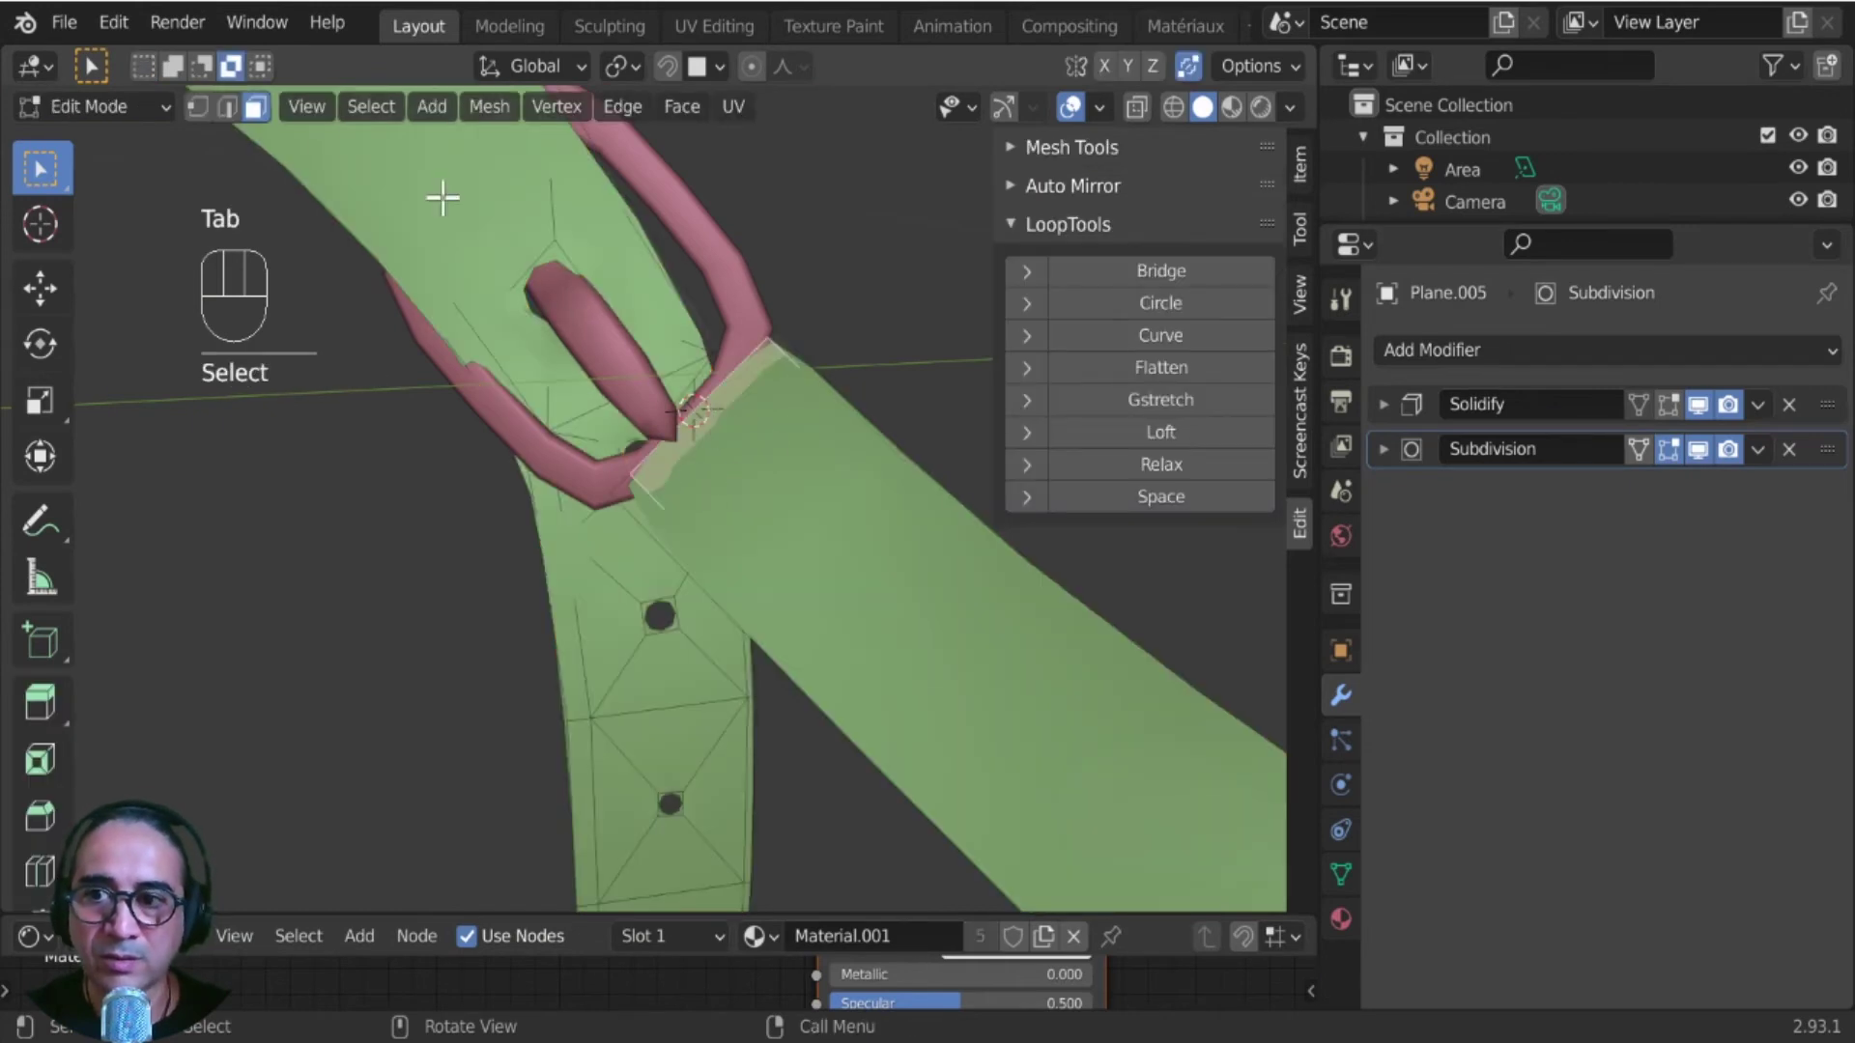
left_click(227, 108)
scroll(757, 381, "up", 2)
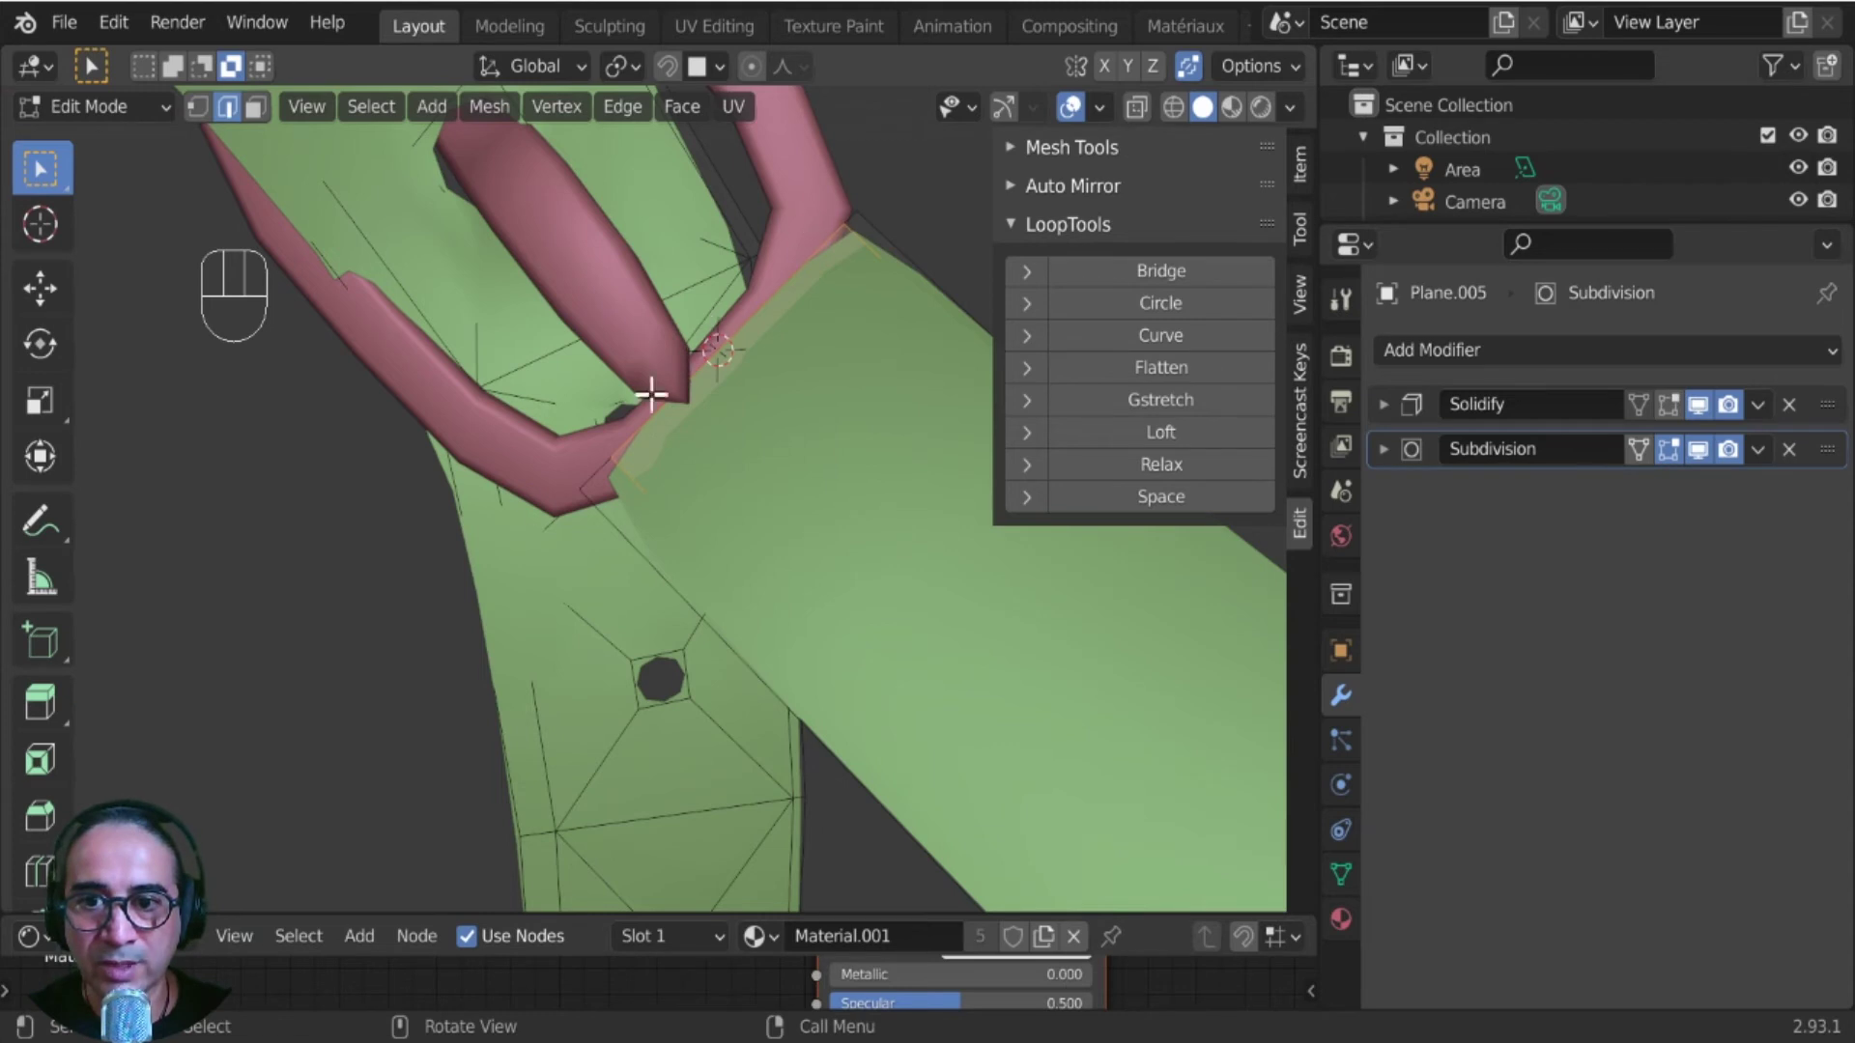
left_click(580, 468, "alt")
middle_click_drag(580, 467, 586, 339)
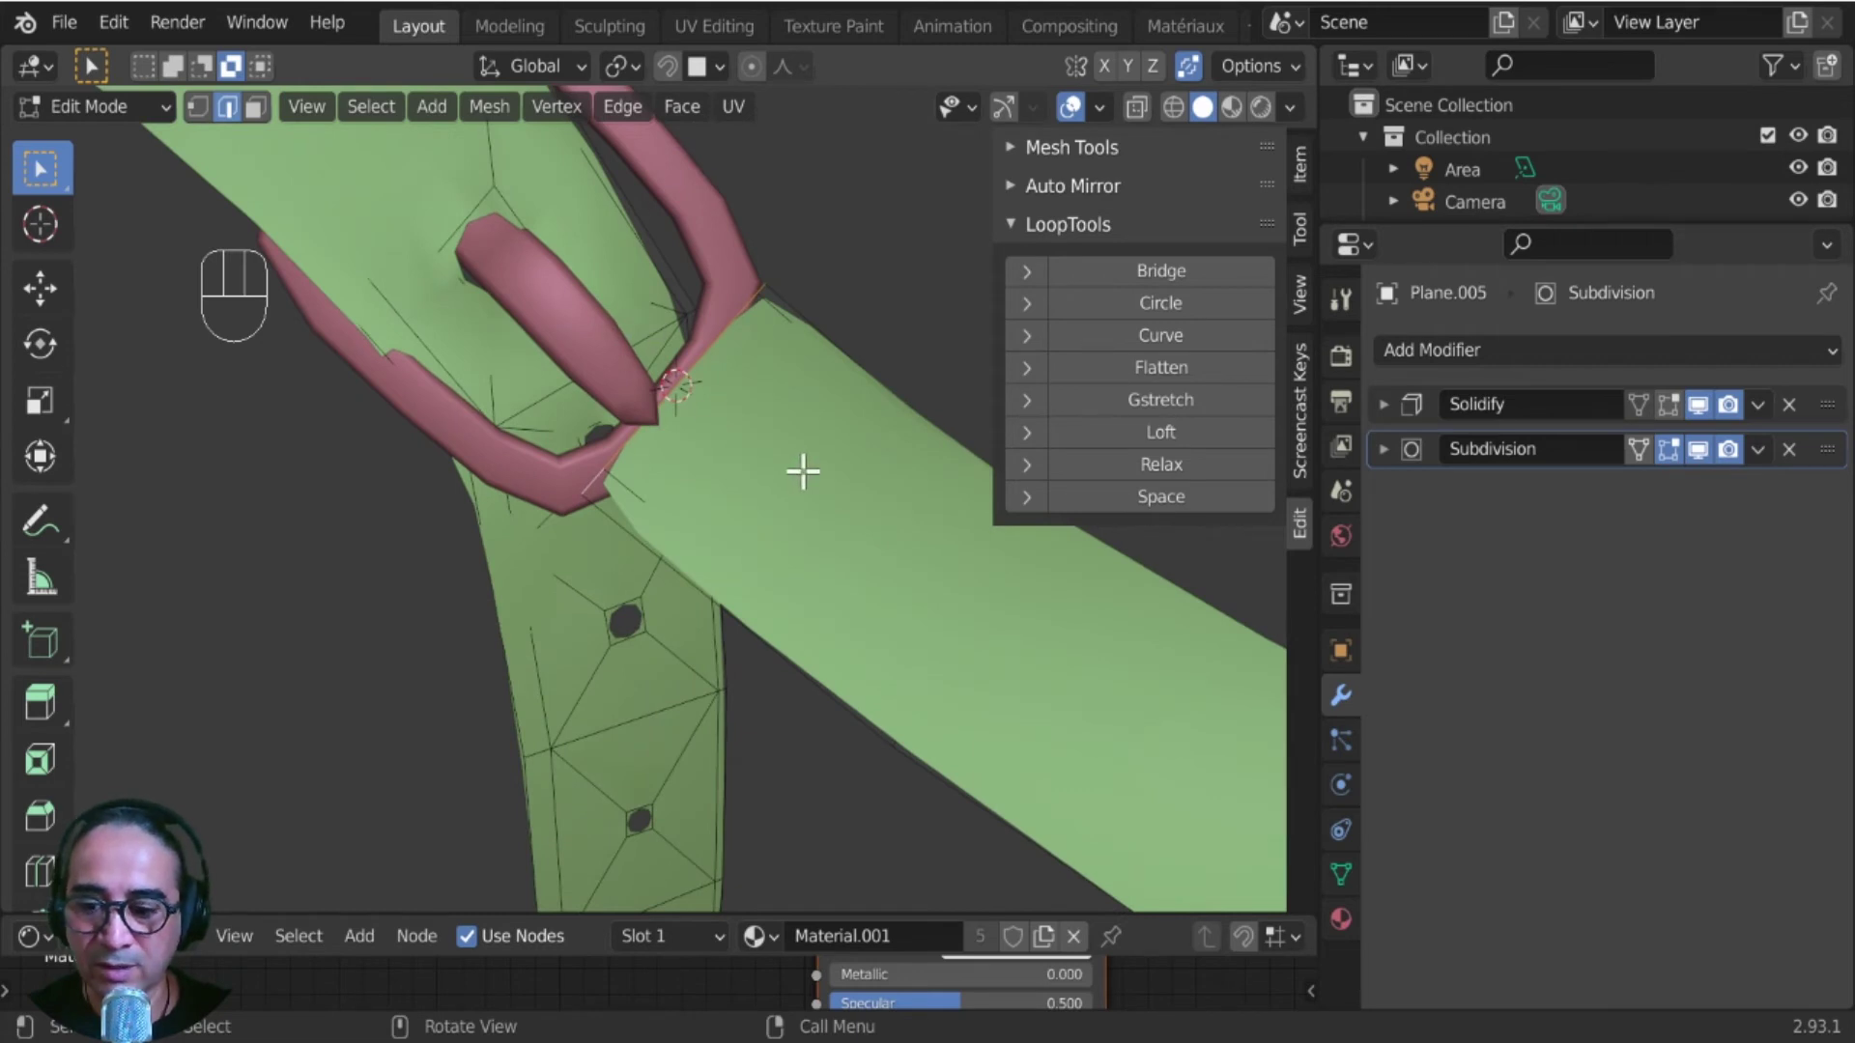
key("e")
left_click(757, 412)
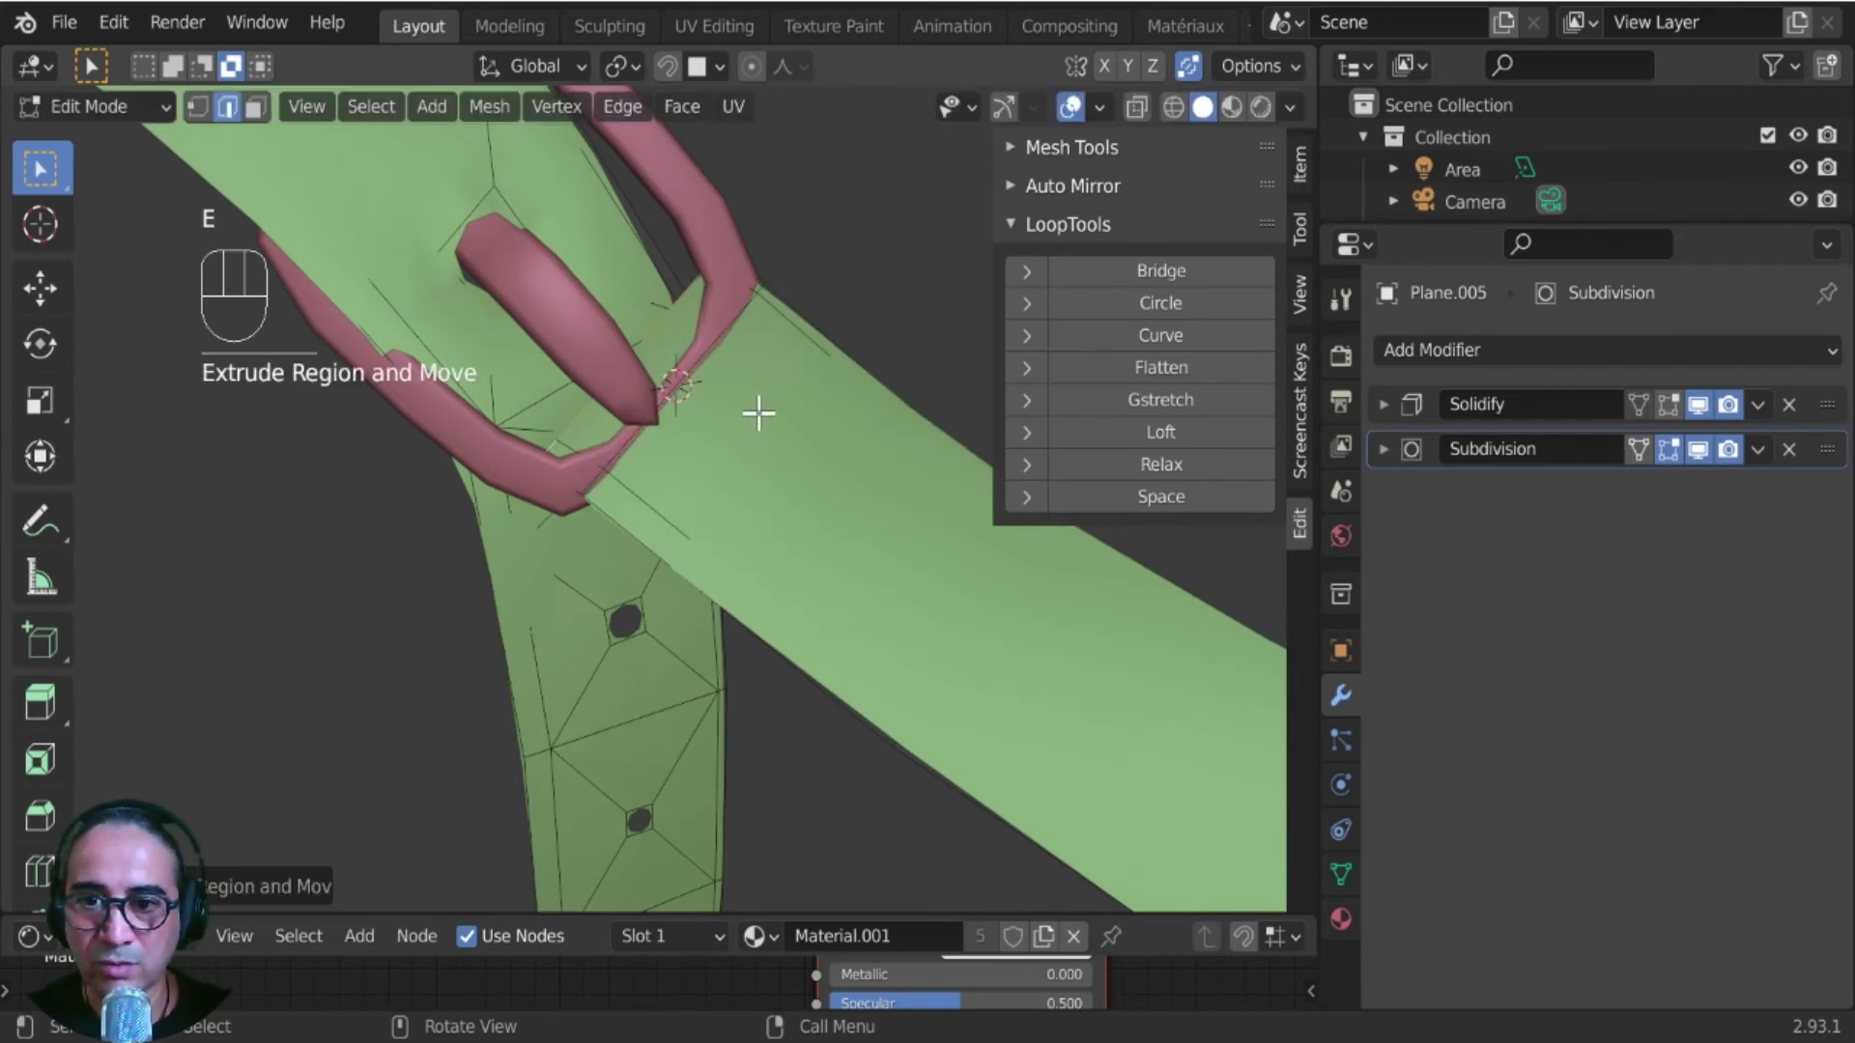
- Grow the selection to the whole extruded end section and move it closer to the buckle bar in side view
middle_click_drag(757, 410, 728, 490)
key("ctrl+KP_Add")
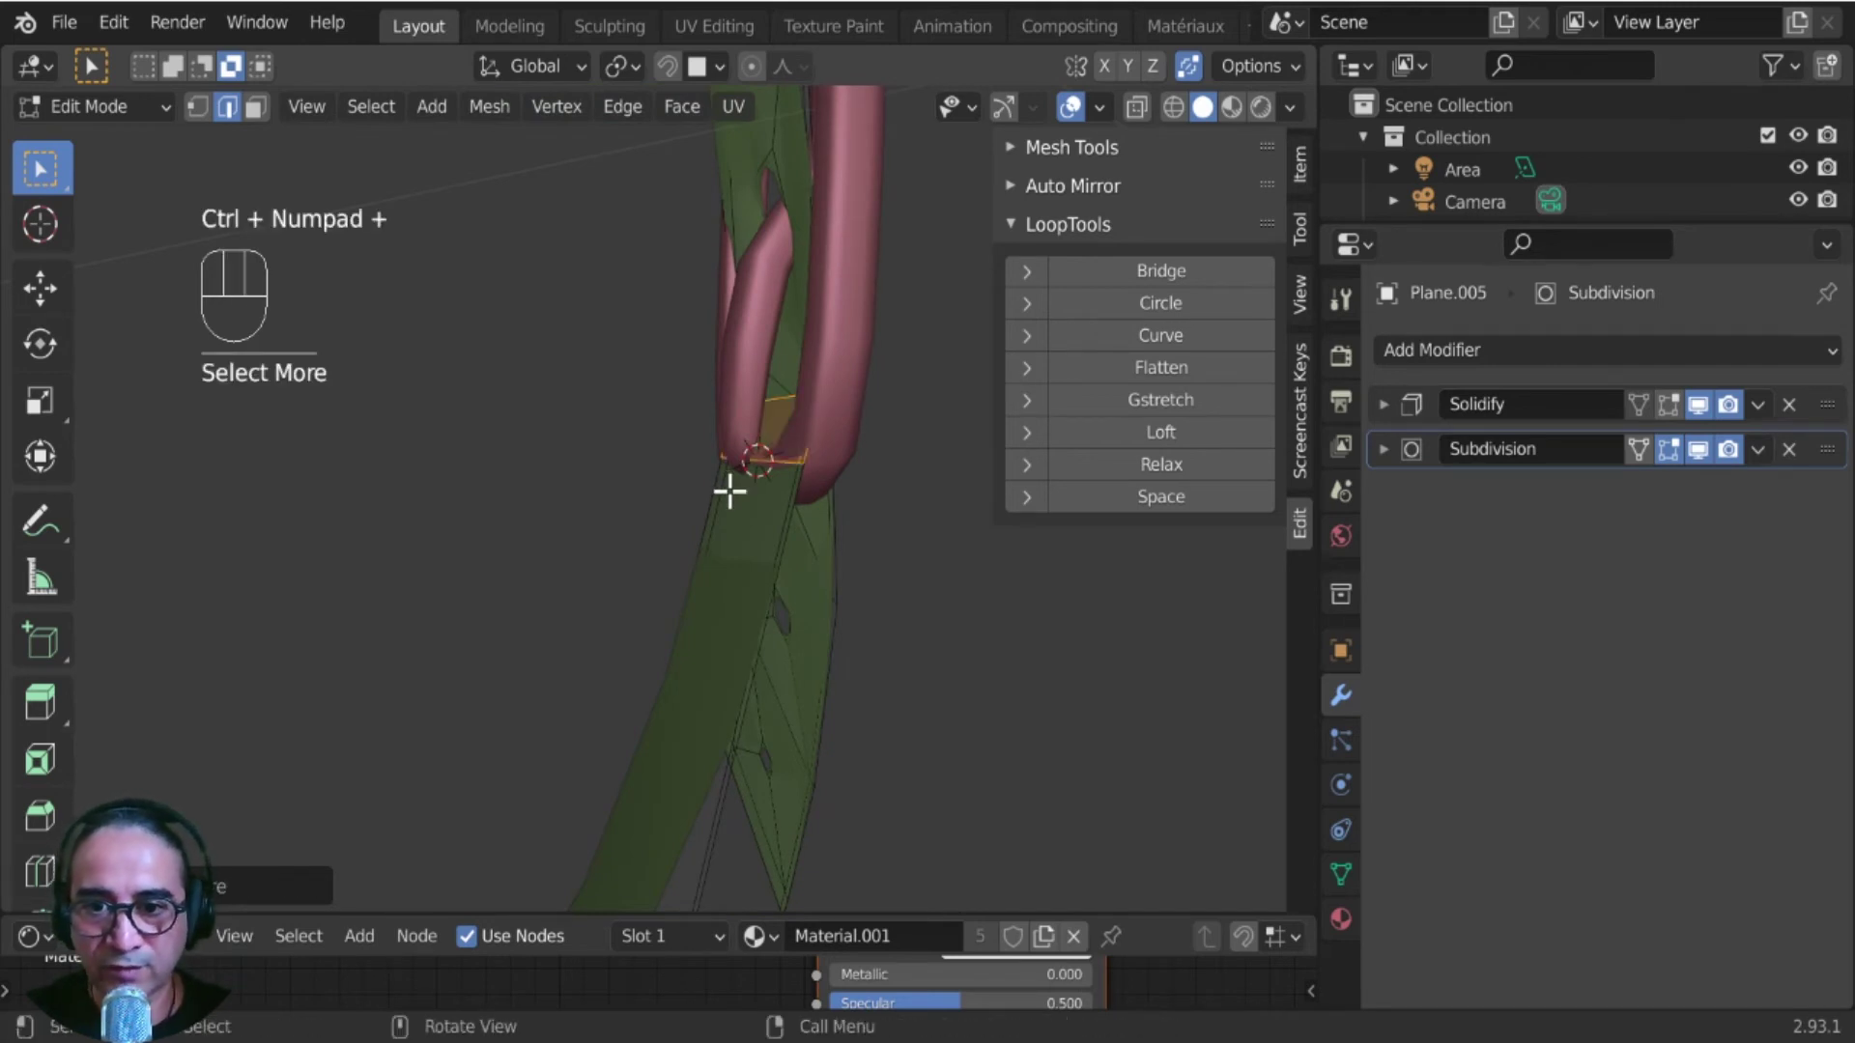
middle_click_drag(1005, 690, 915, 671)
key("g")
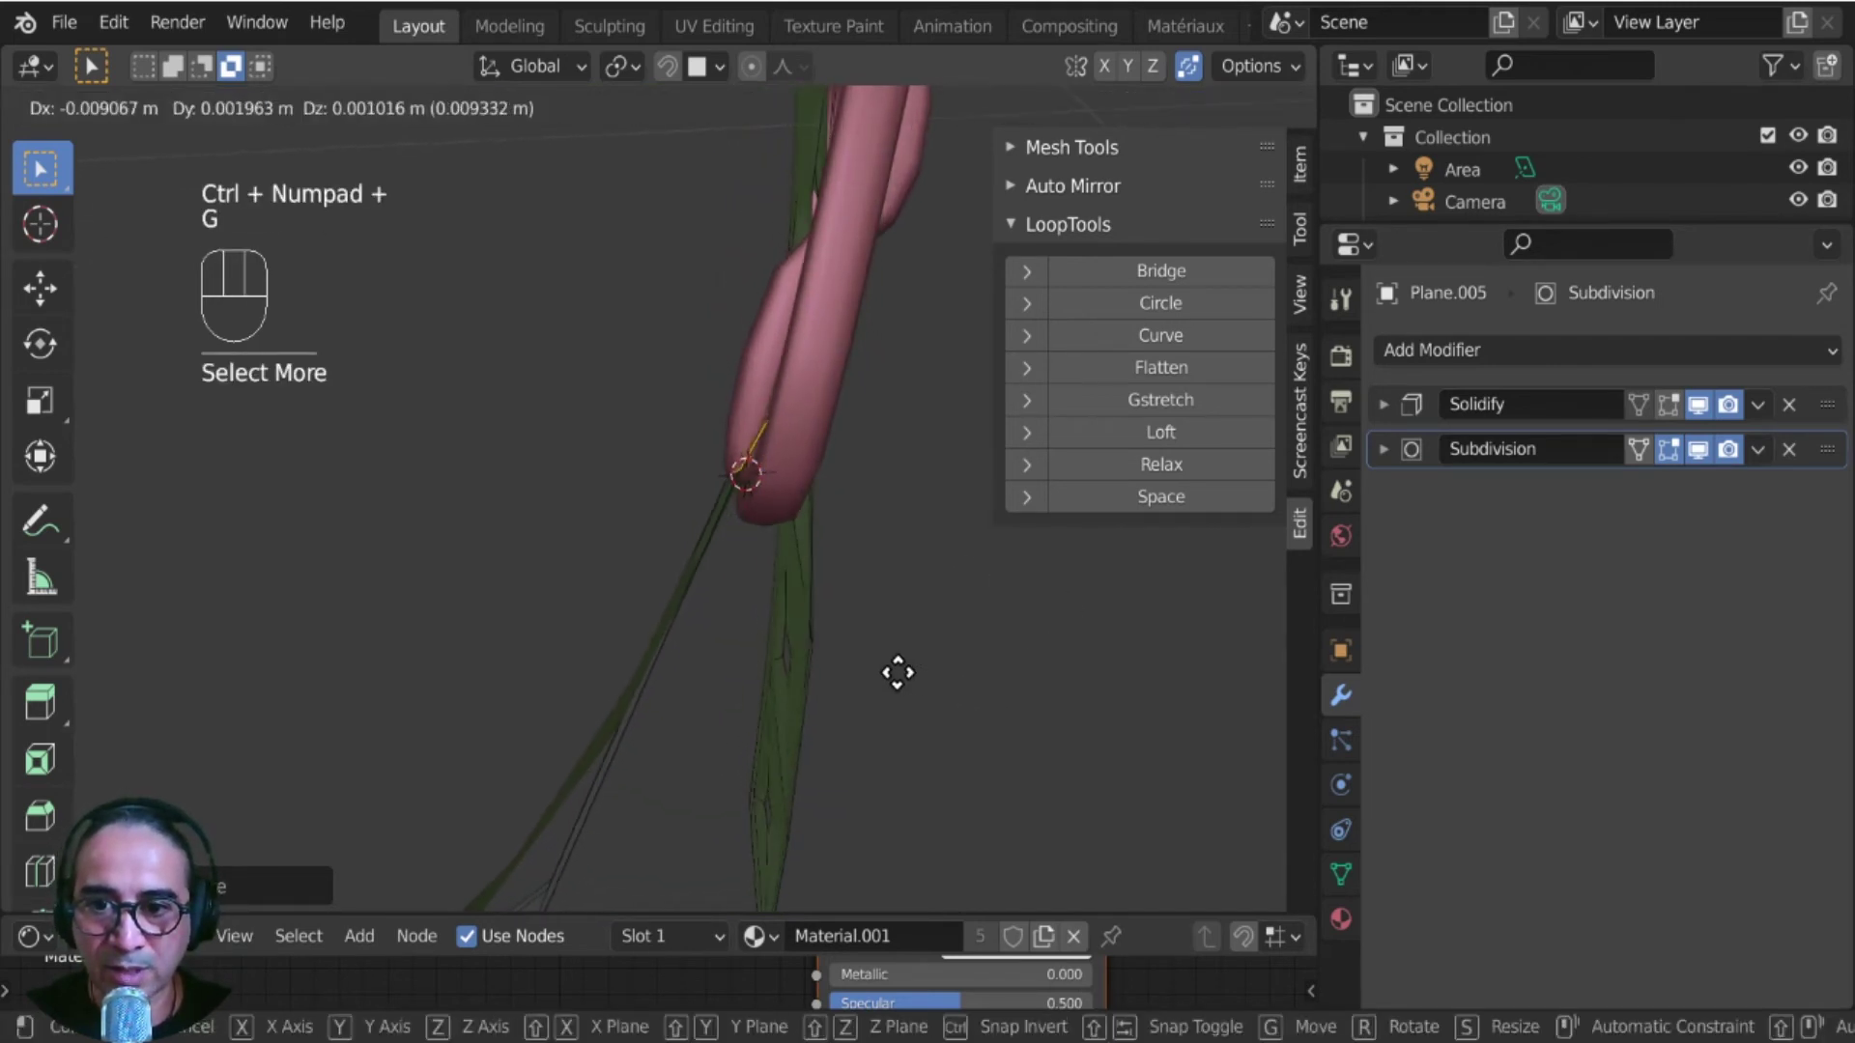
left_click(888, 671)
middle_click_drag(655, 628, 954, 667)
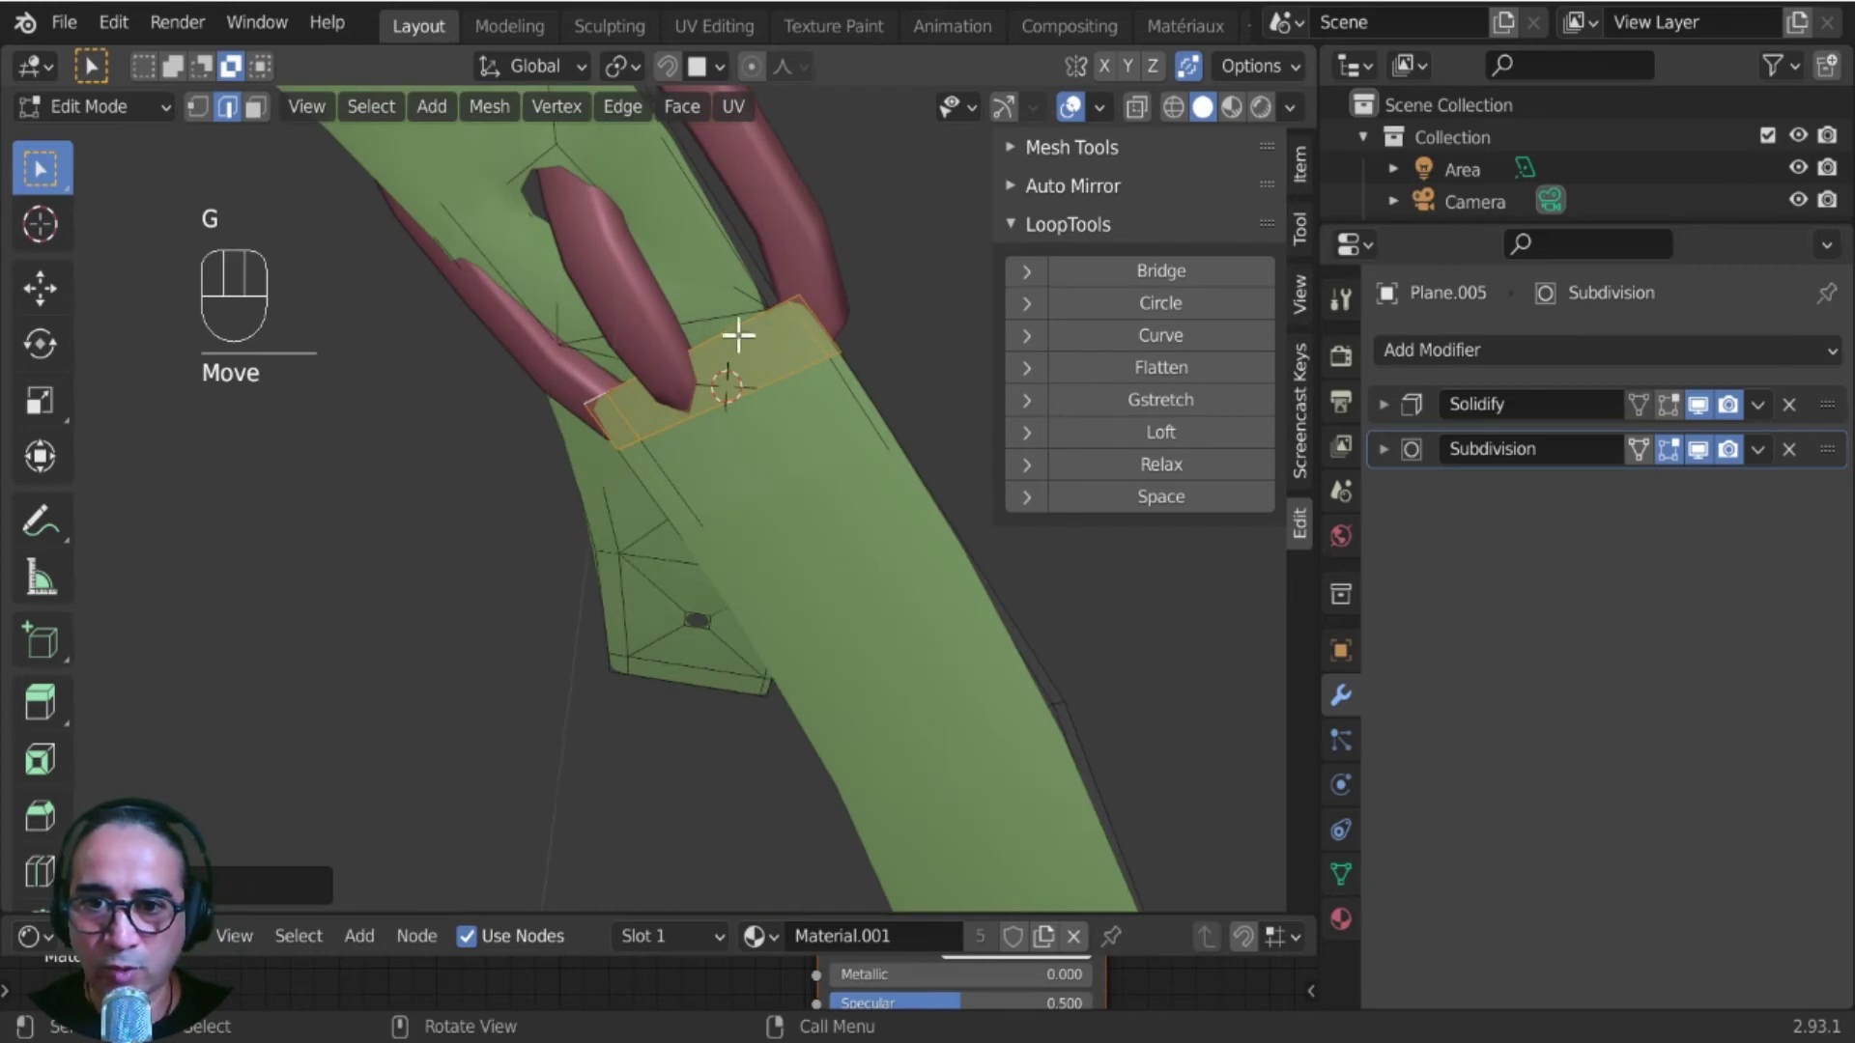
- Select the strap's outermost end edge and move it across to the far side of the buckle bar
key("alt")
left_click(721, 334, "alt")
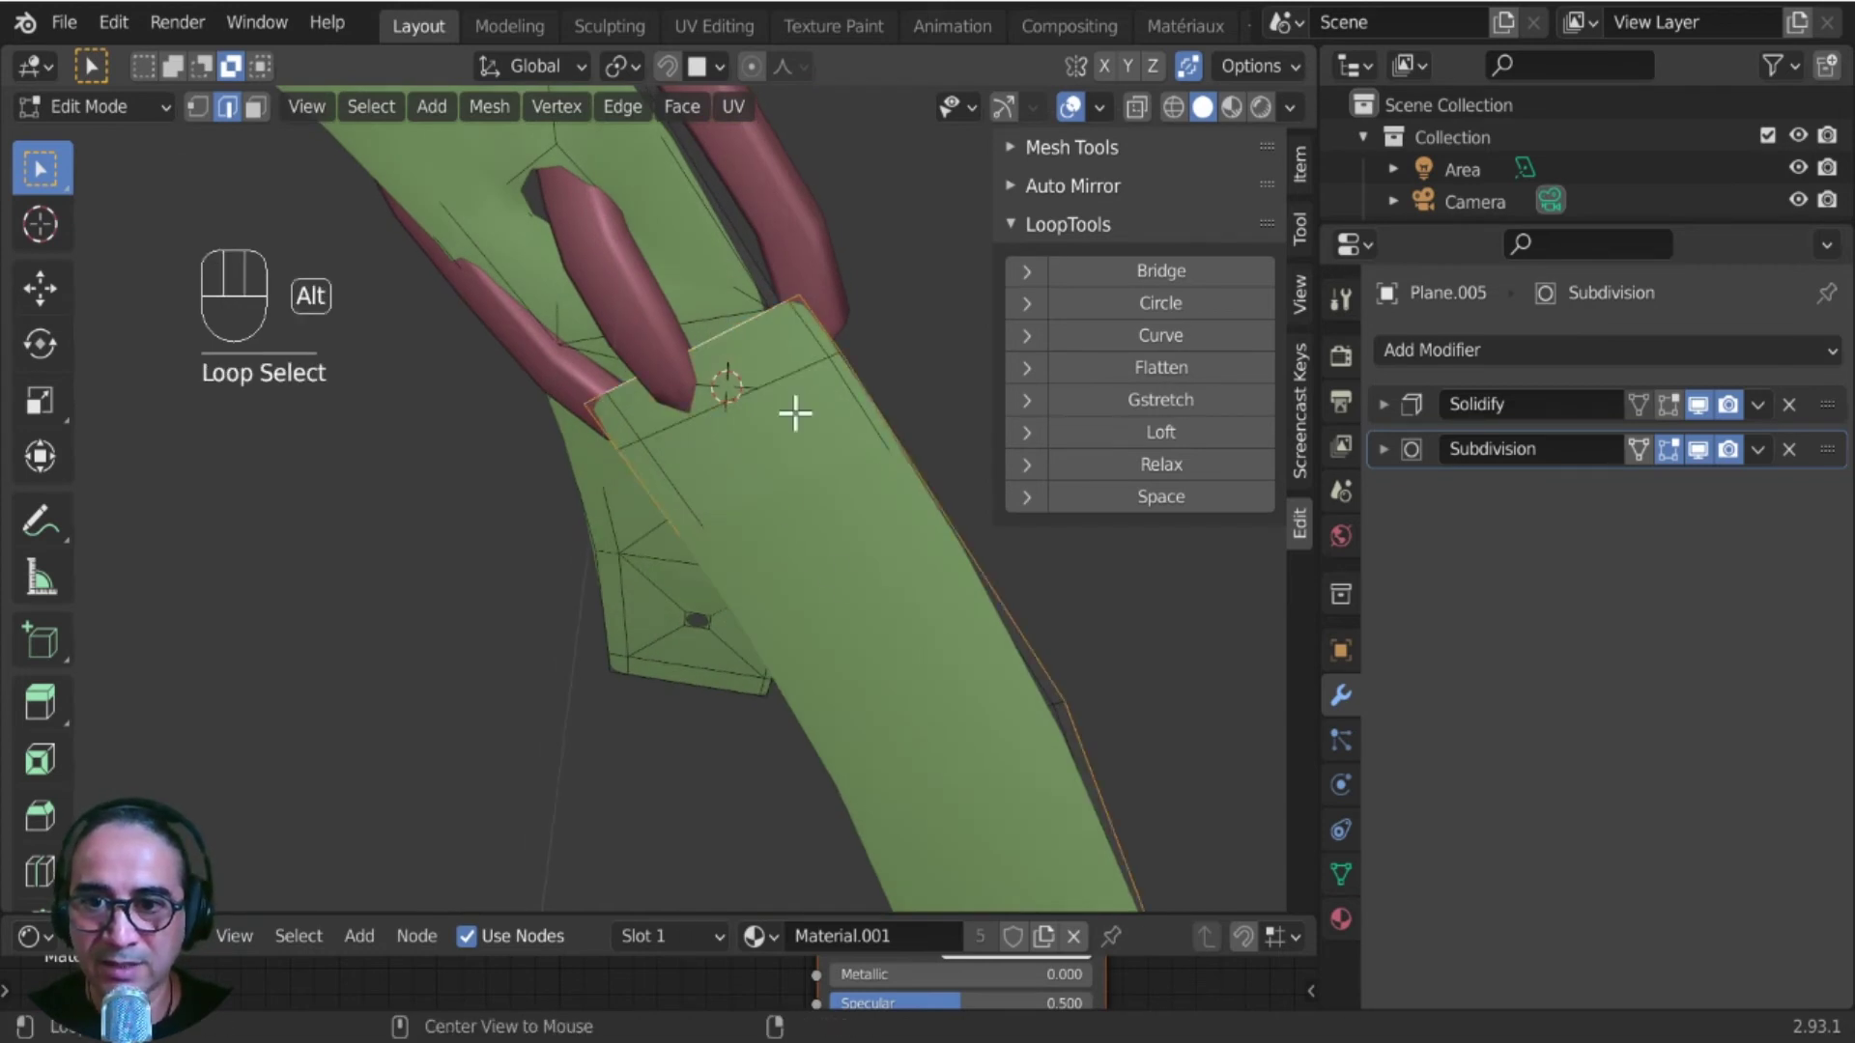
middle_click_drag(795, 414, 608, 401)
left_click(771, 317, "alt")
middle_click_drag(834, 426, 803, 473)
key("g")
left_click(826, 480)
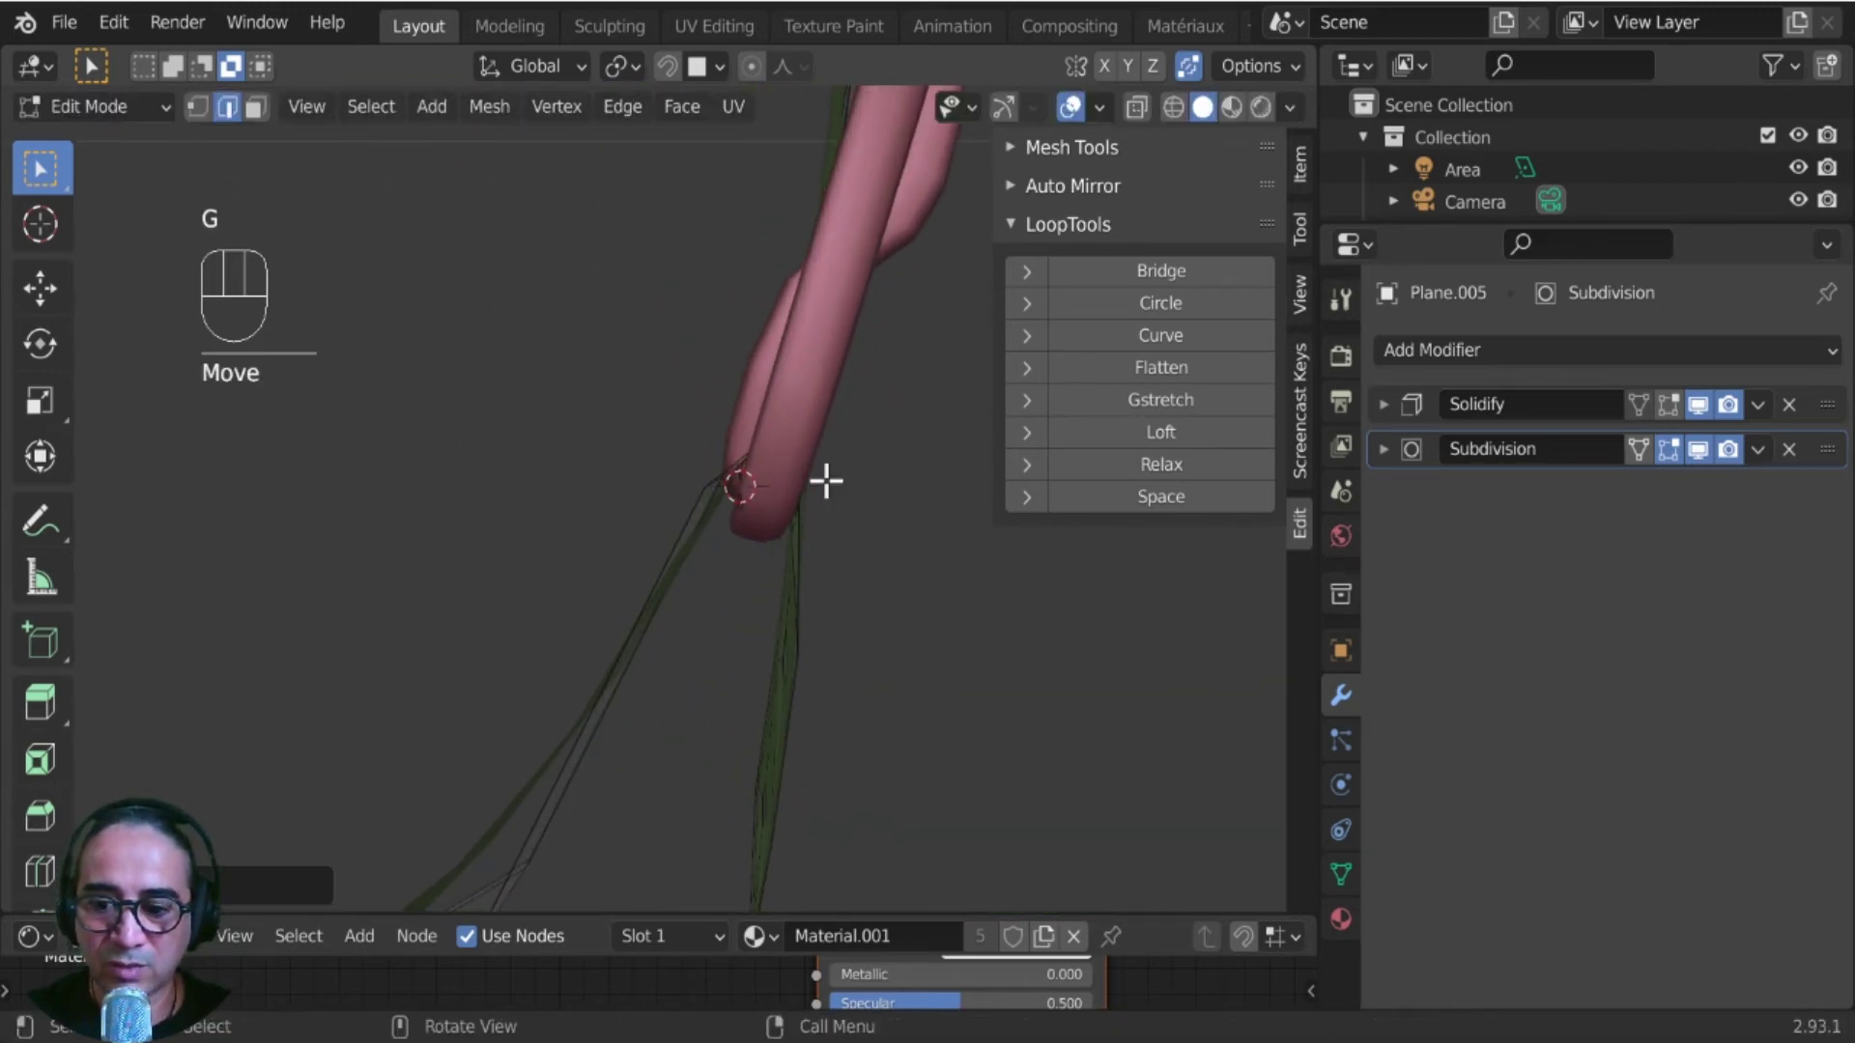
- Extrude the end edge past the buckle bar and reposition it so the strap wraps around the bar
key("e")
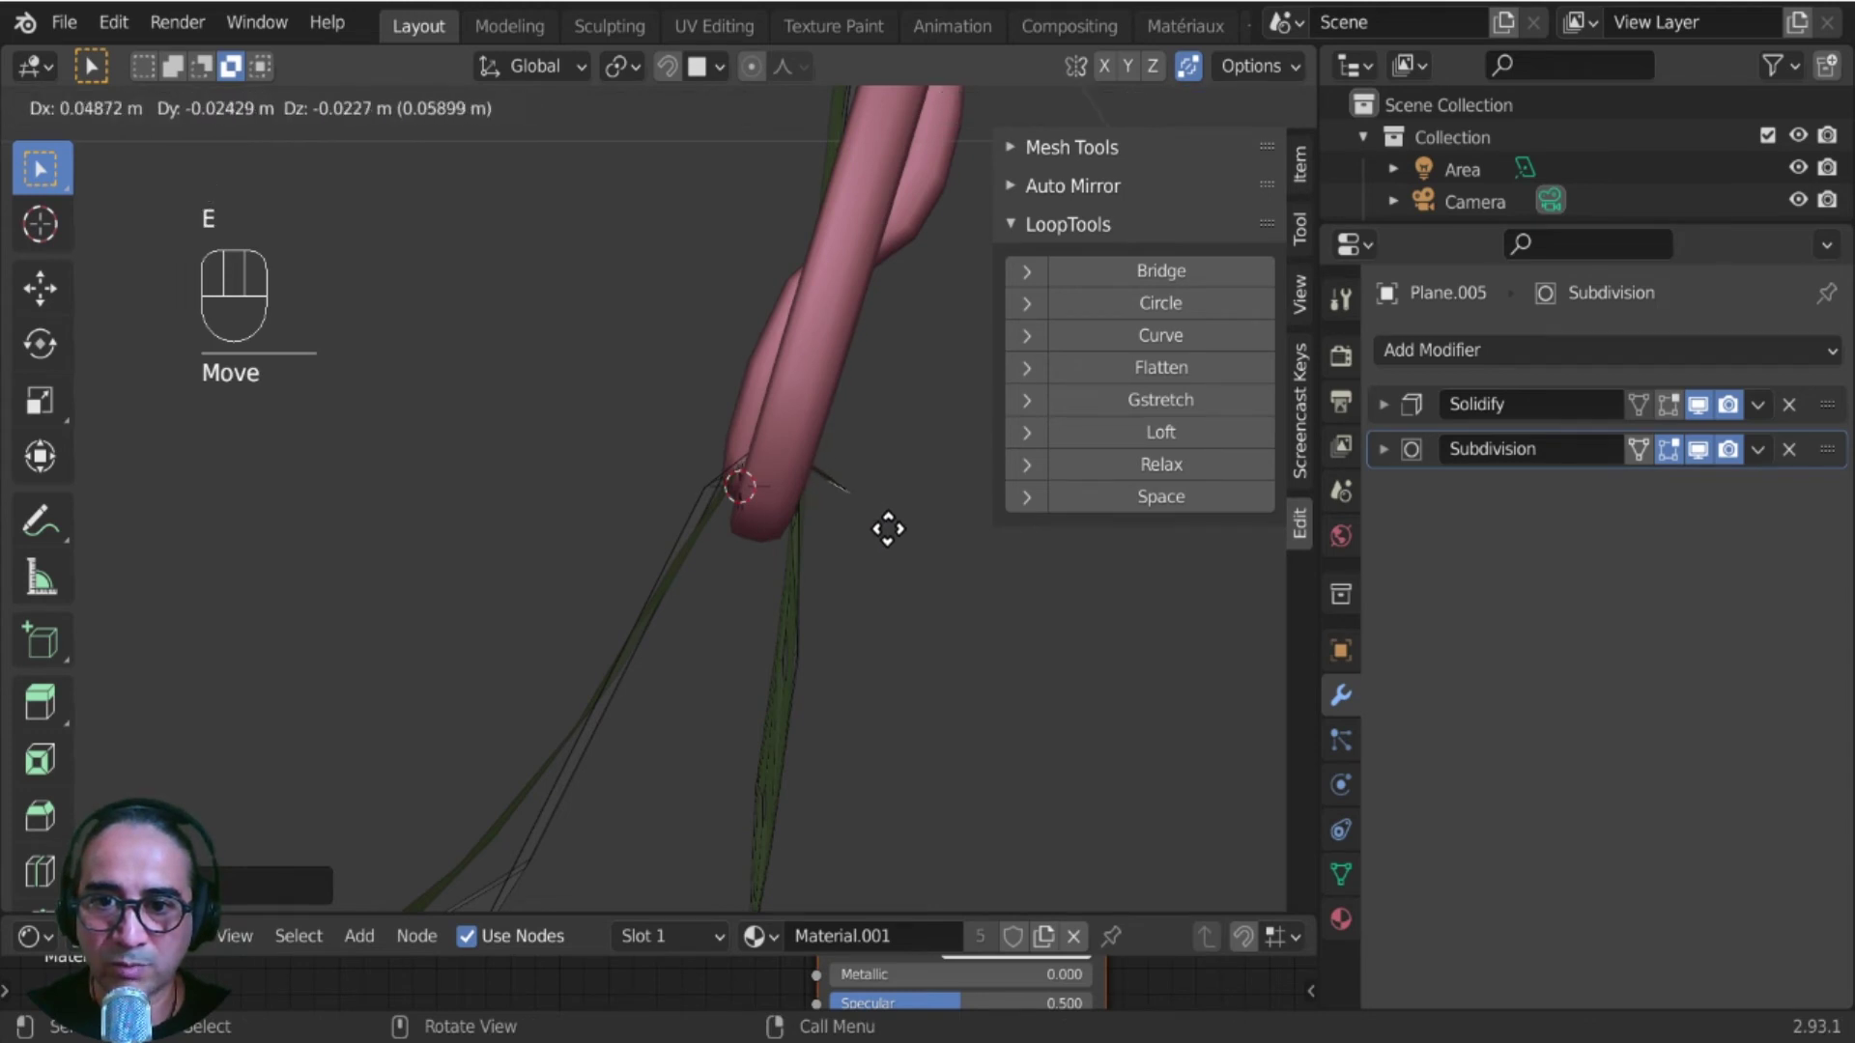
left_click(850, 546)
scroll(802, 587, "up", 8)
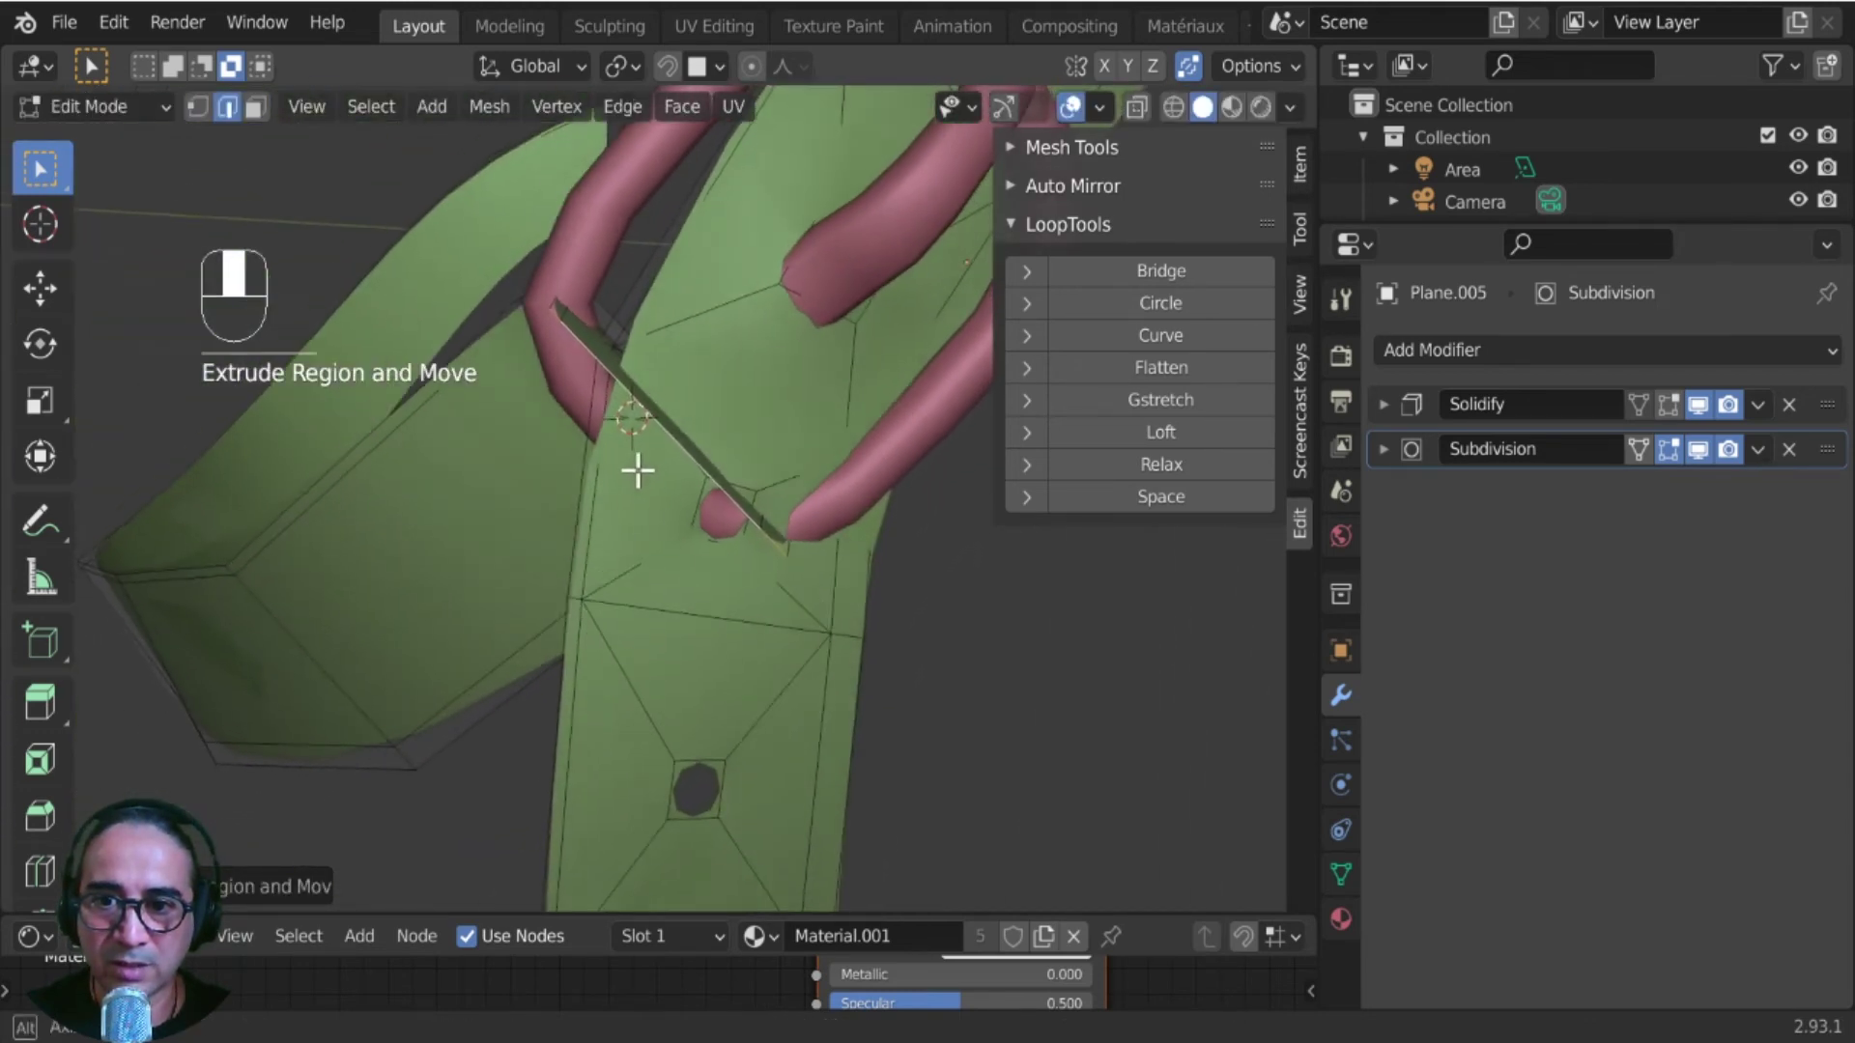
middle_click_drag(638, 471, 750, 605)
key("g")
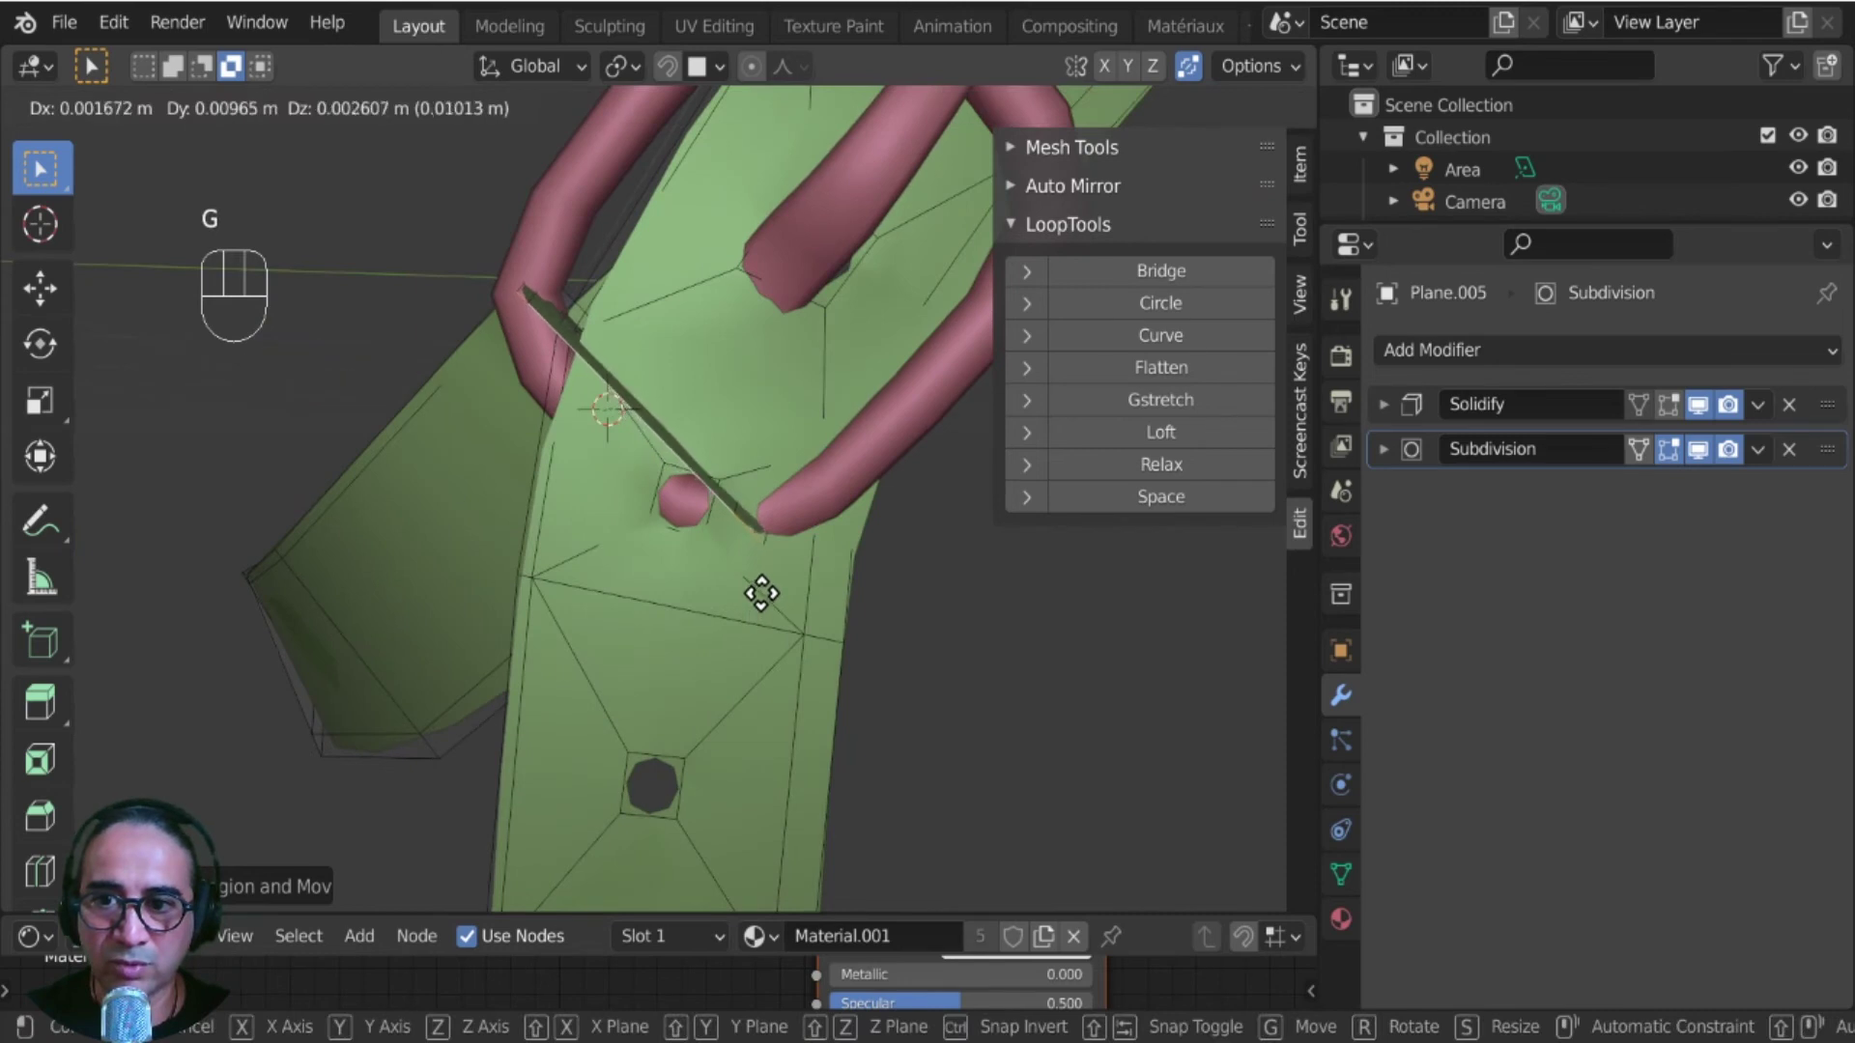
left_click(761, 593)
middle_click_drag(642, 658, 947, 741)
key("g")
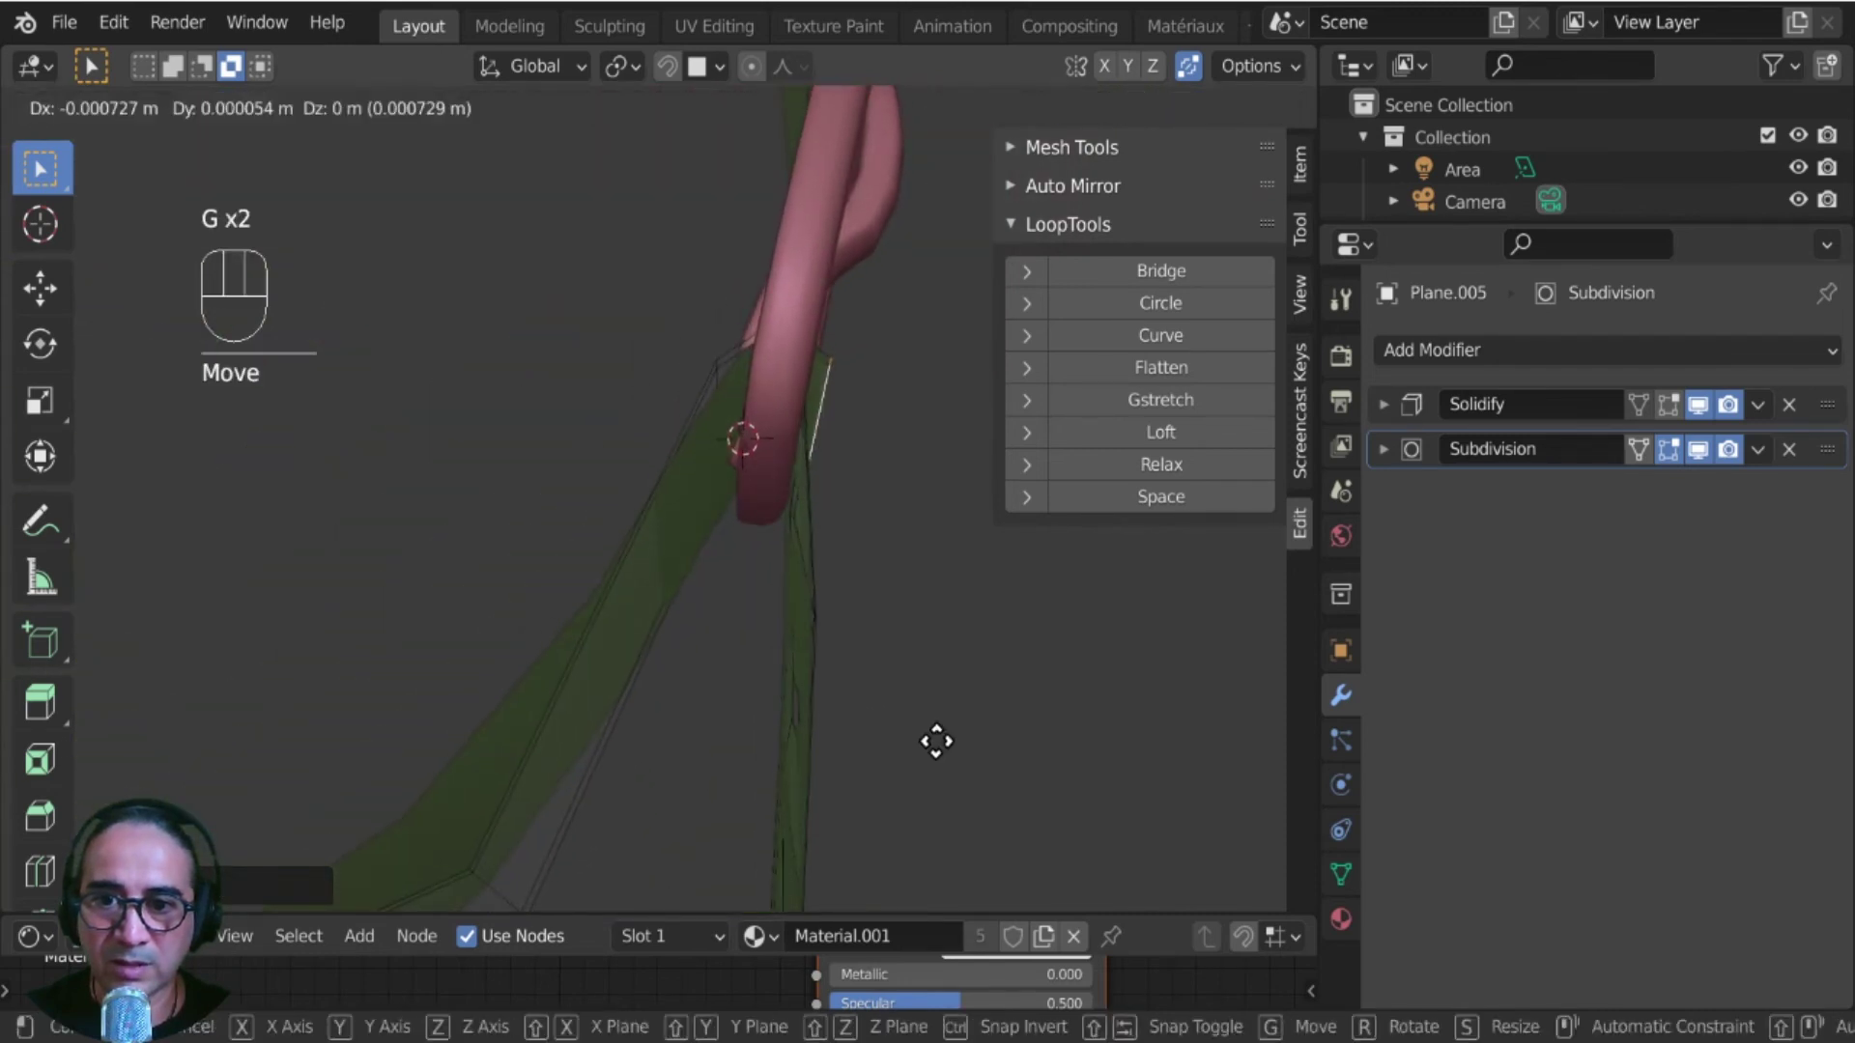
left_click(820, 630)
middle_click_drag(736, 790, 799, 700)
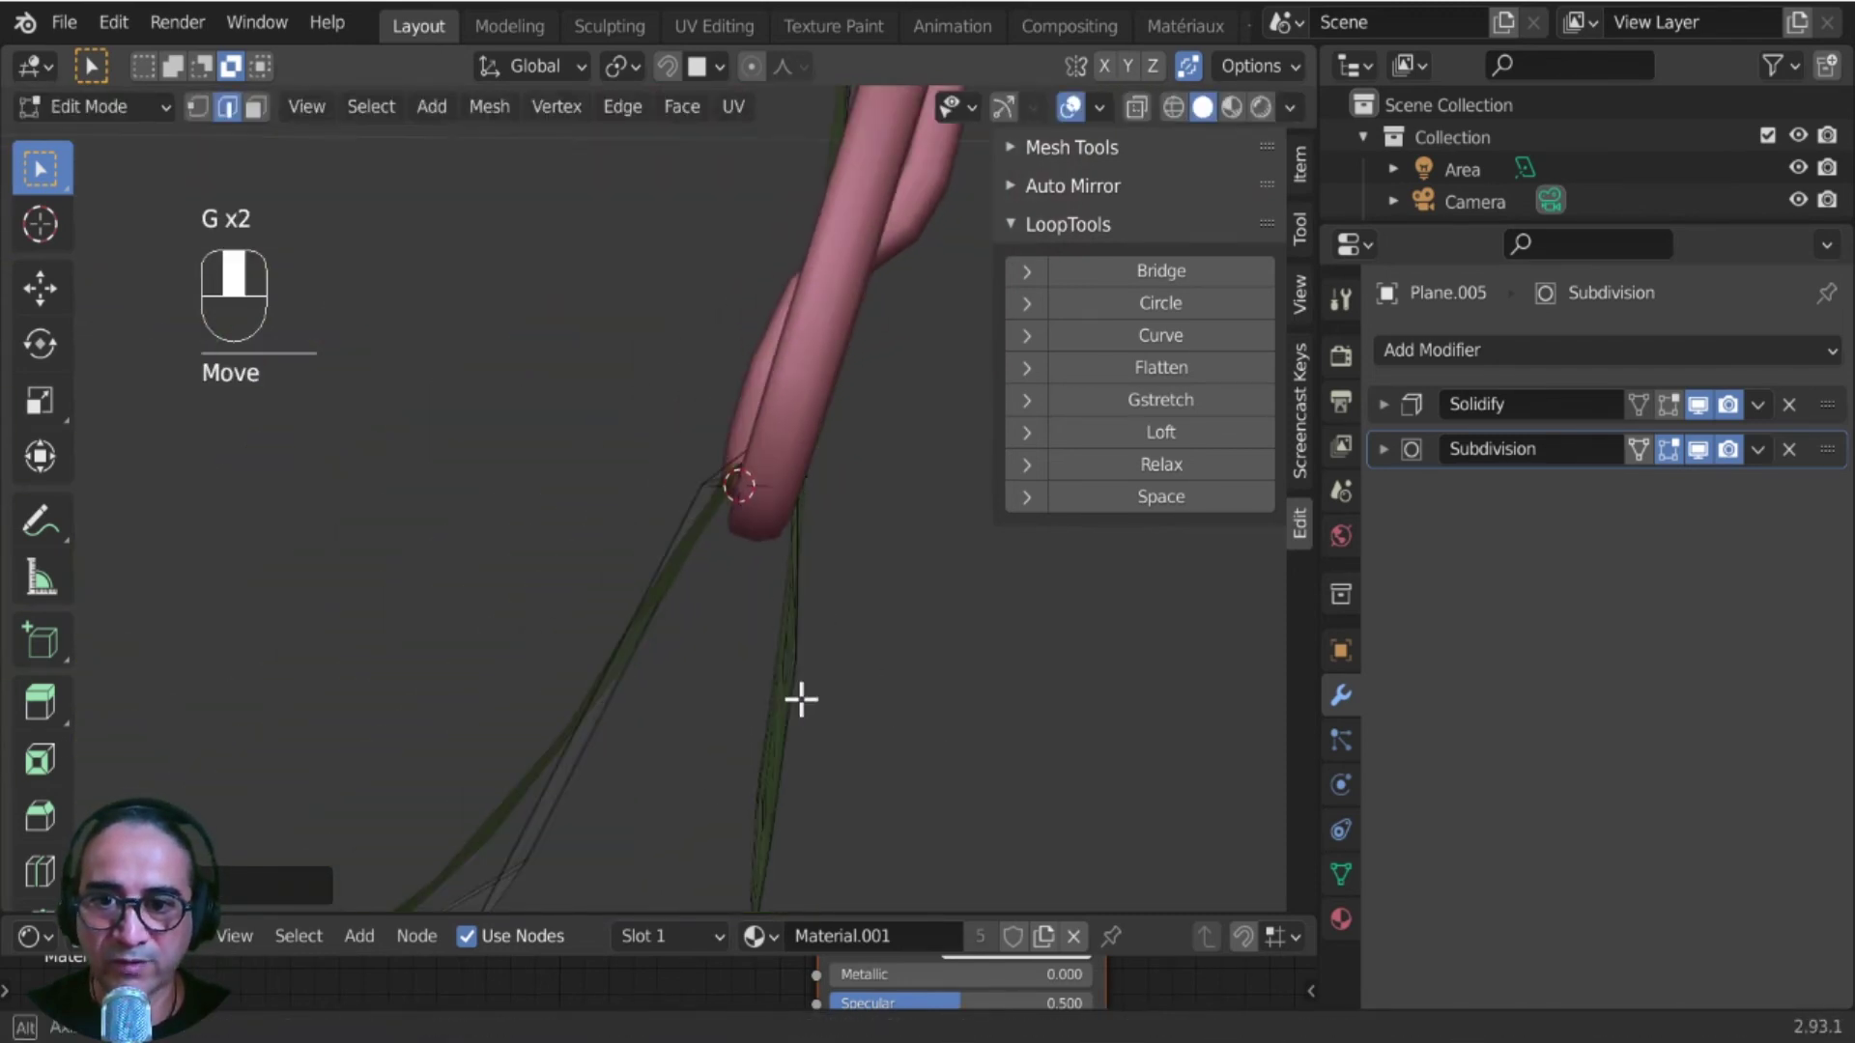
- Extrude the wrapped end edge twice more, folding the flap down and back behind the hanging strap
key("e")
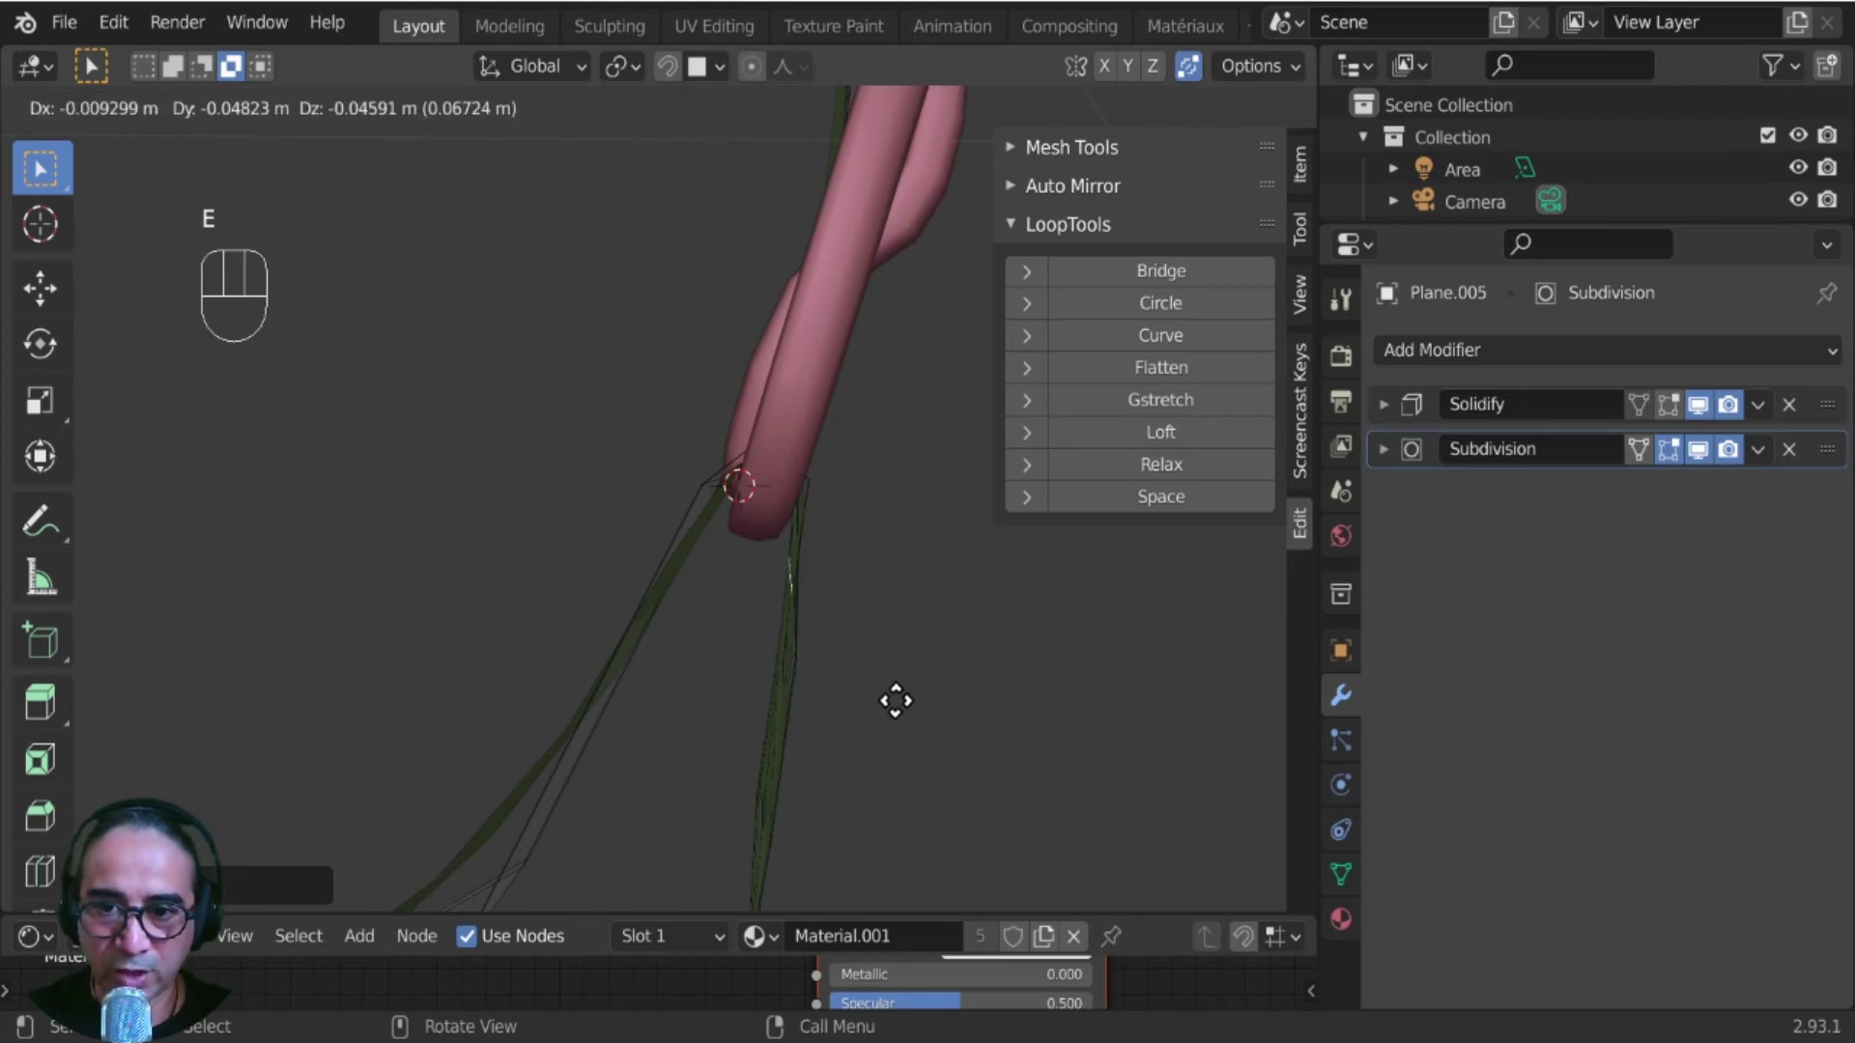
left_click(869, 714)
middle_click_drag(869, 714, 759, 622)
key("e")
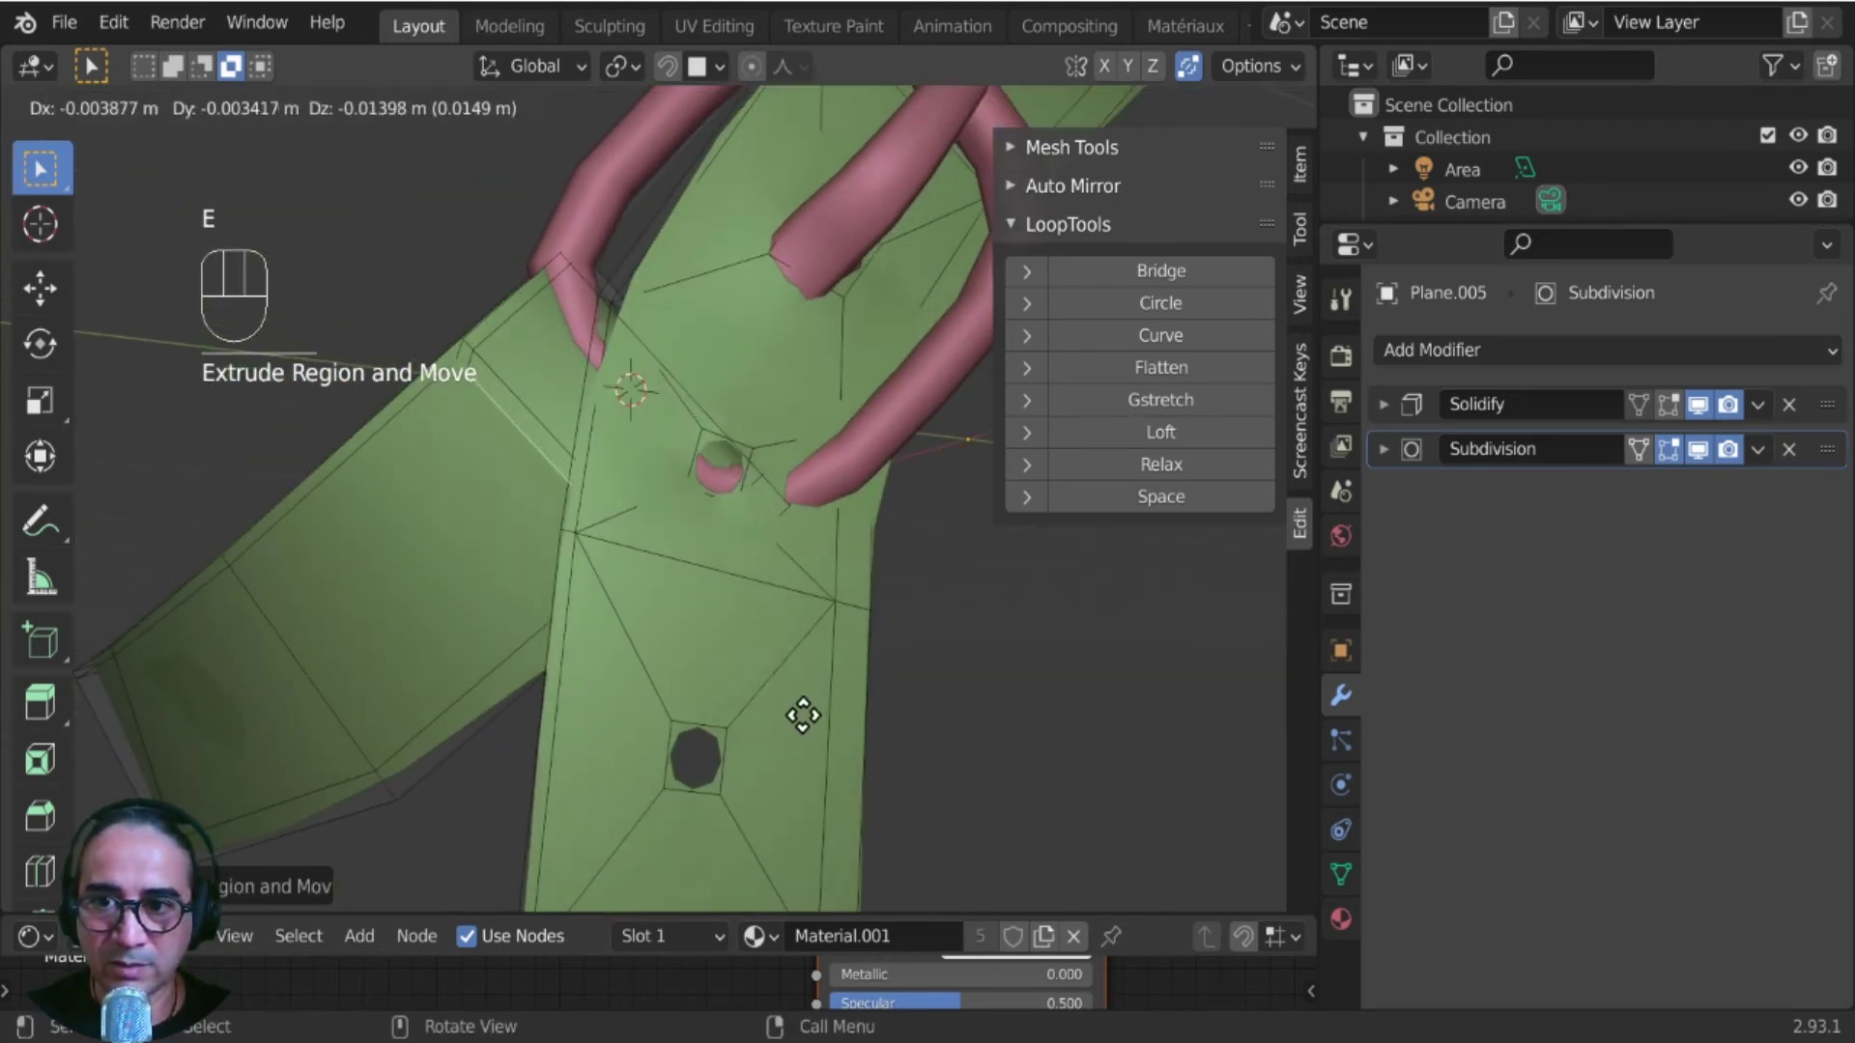
left_click(744, 737)
middle_click_drag(745, 737, 936, 828)
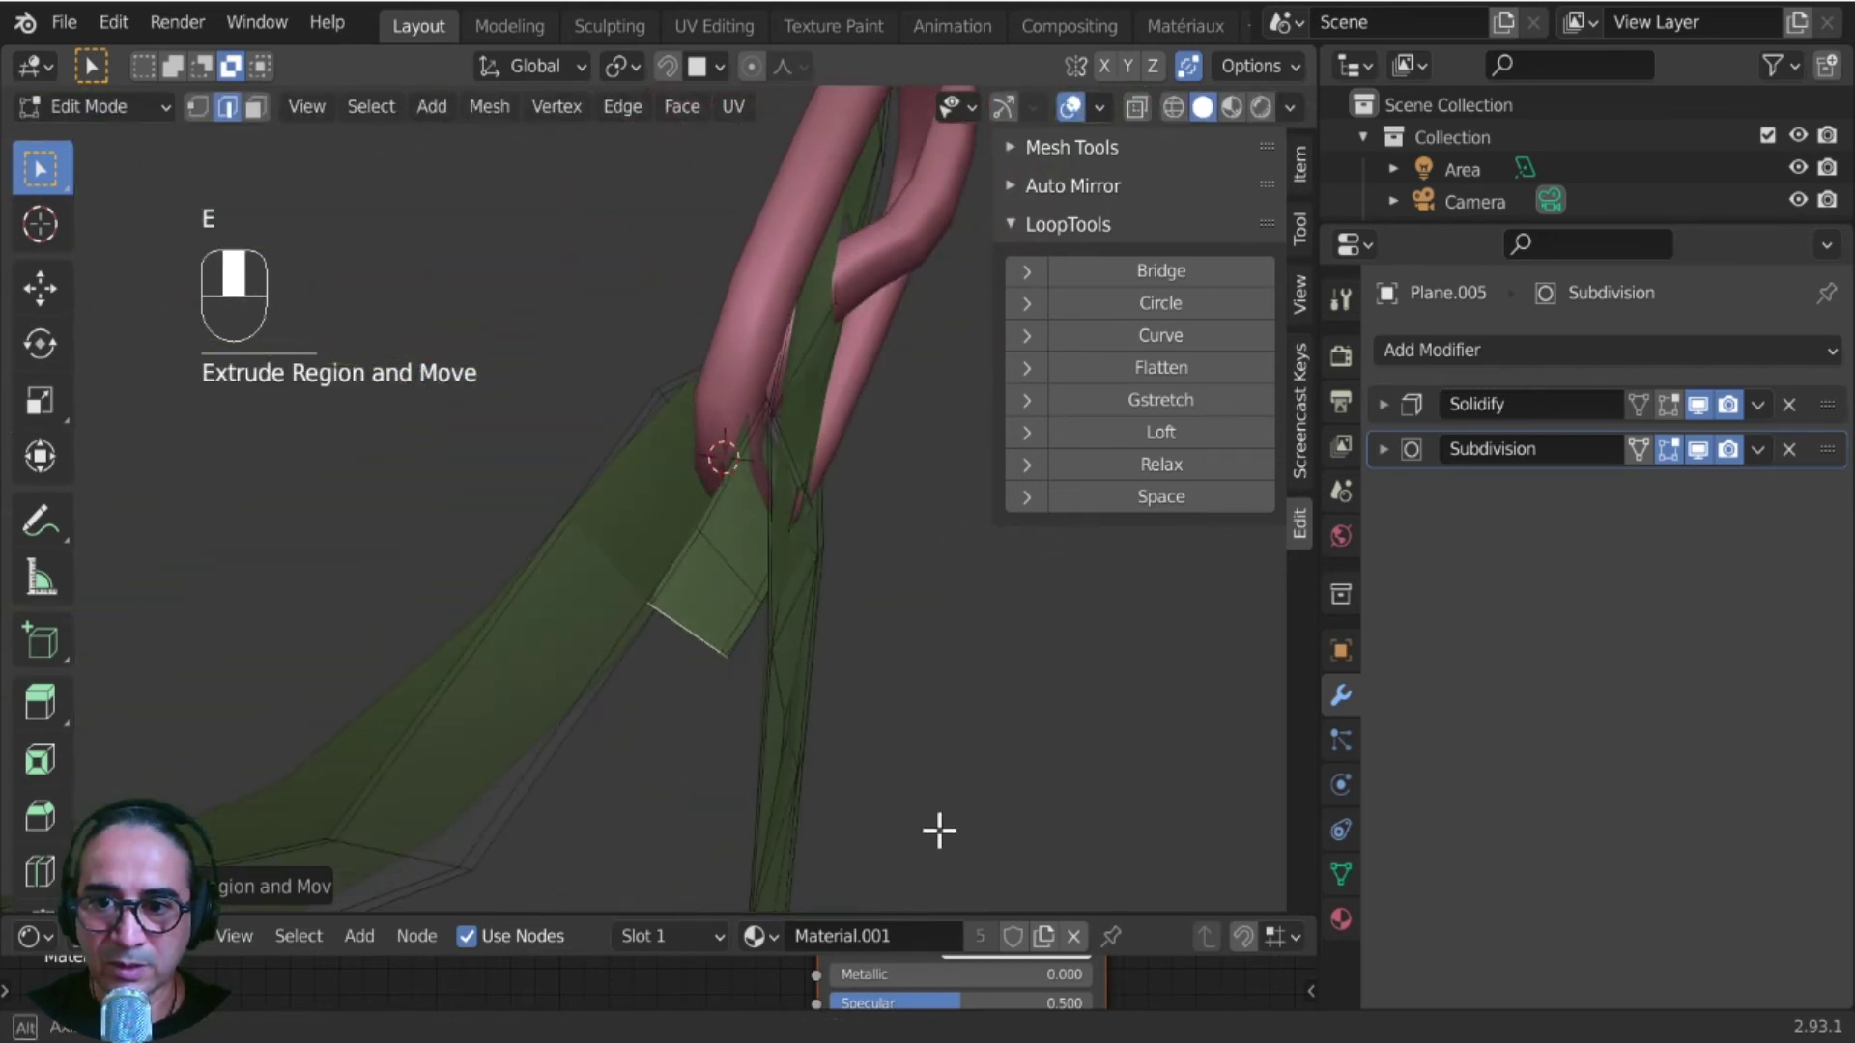
- Move the flap's end edge in side view to bring it toward the underside of the strap
middle_click_drag(815, 699, 790, 735)
key("g")
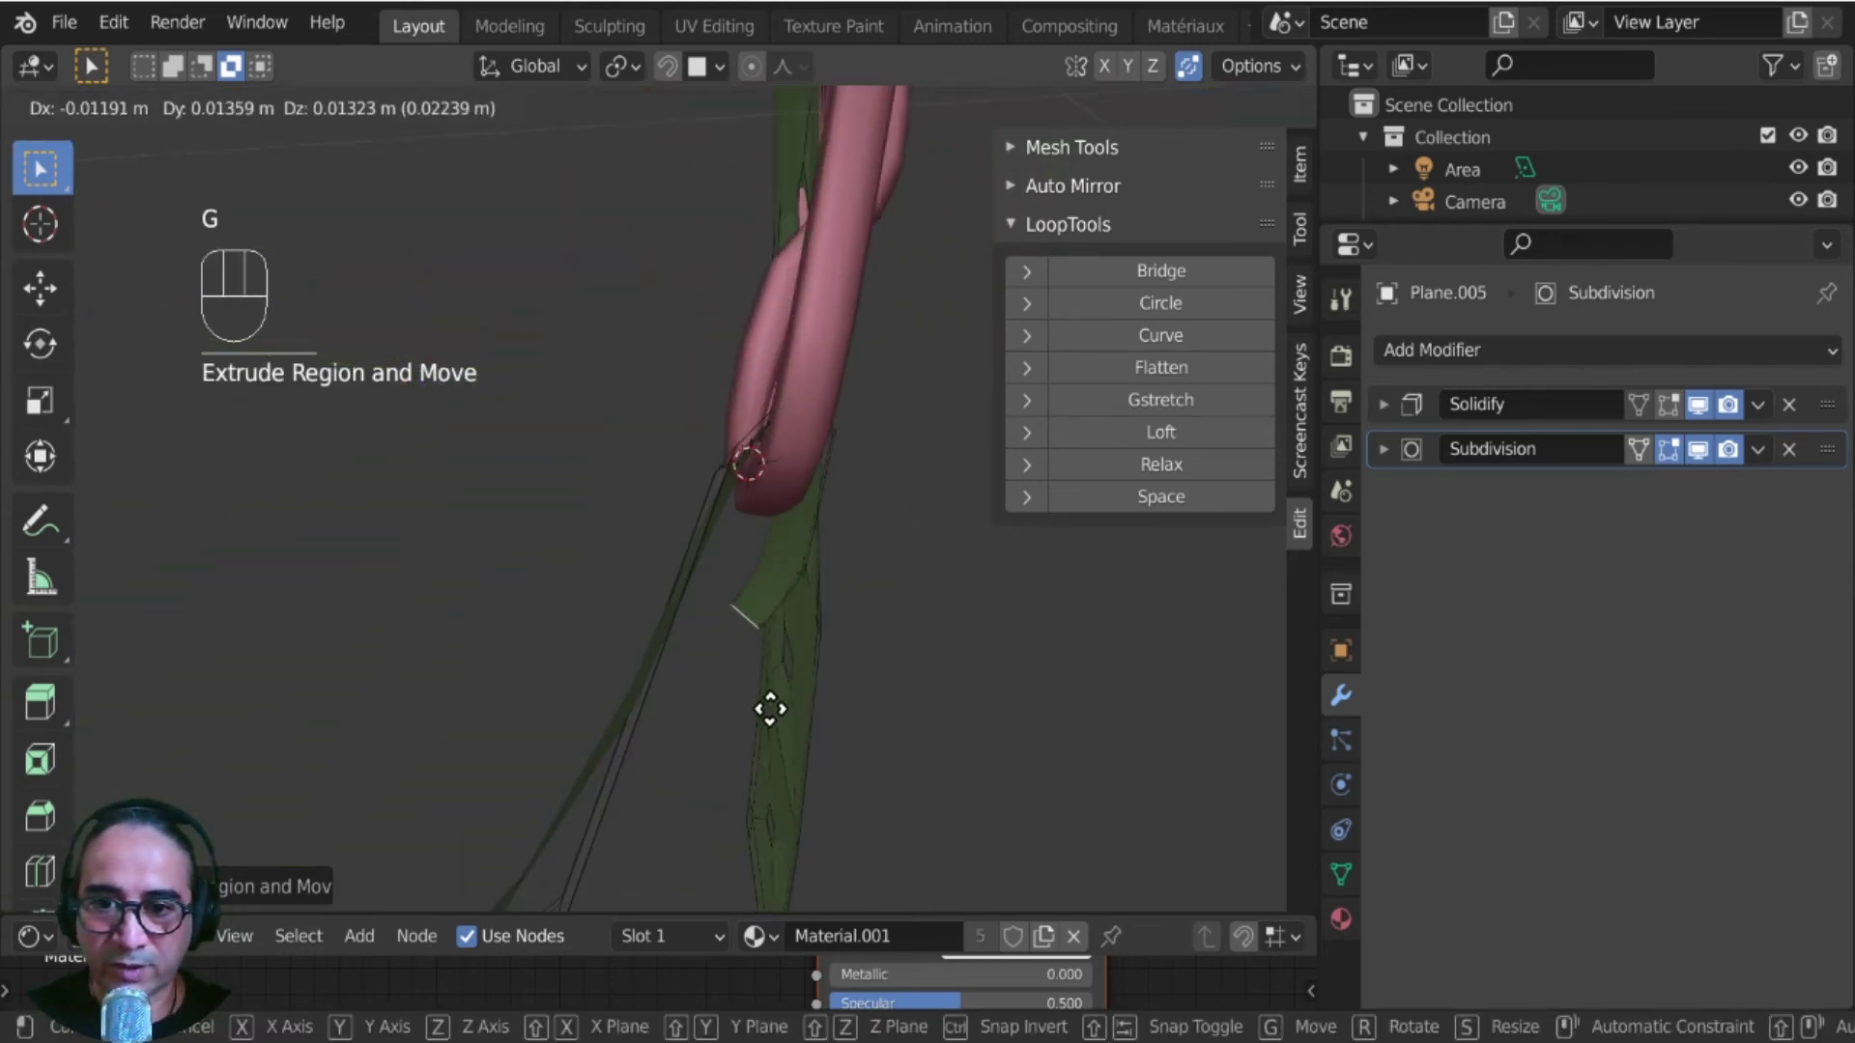
left_click(779, 577)
middle_click_drag(797, 586, 650, 431)
middle_click_drag(650, 628, 586, 557)
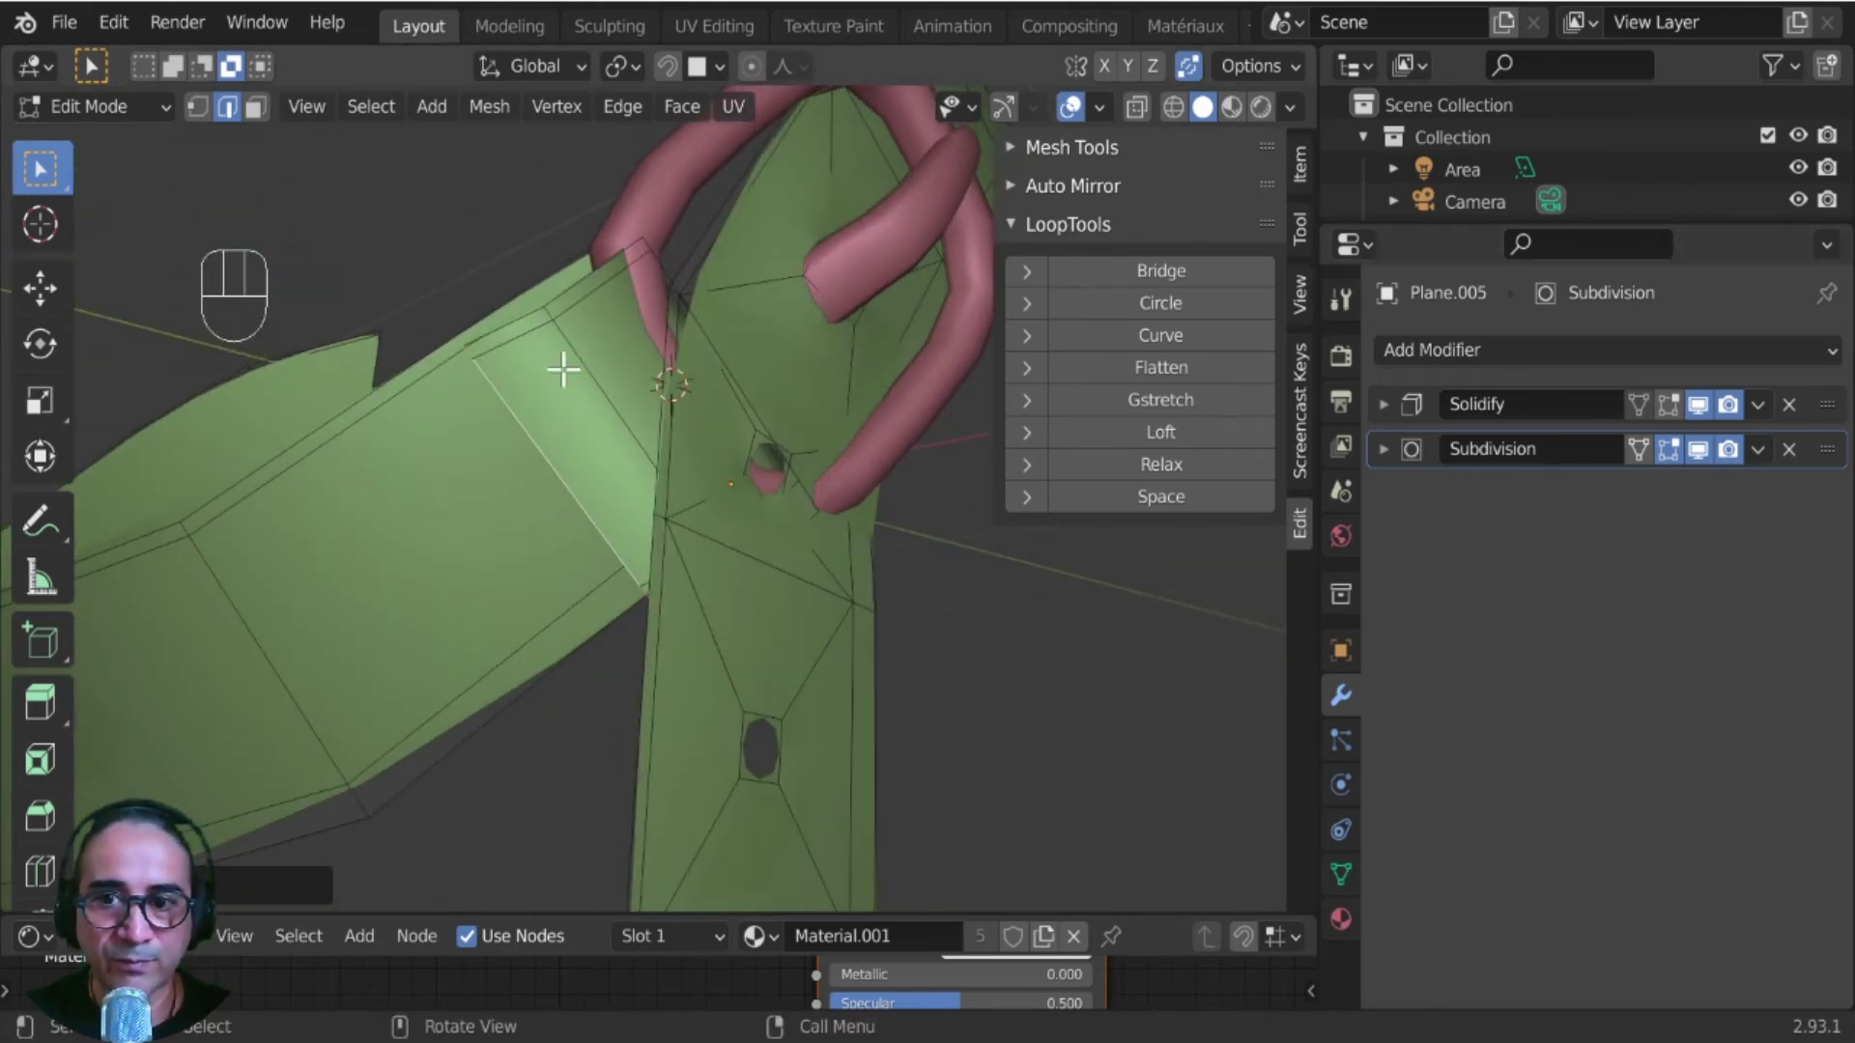
- Check the fold in Object Mode, move the two crosswise edges at the fold slightly off the buckle bar, and return to Object Mode
key("Tab")
middle_click_drag(691, 589, 671, 510)
scroll(675, 508, "up", 2)
key("Tab")
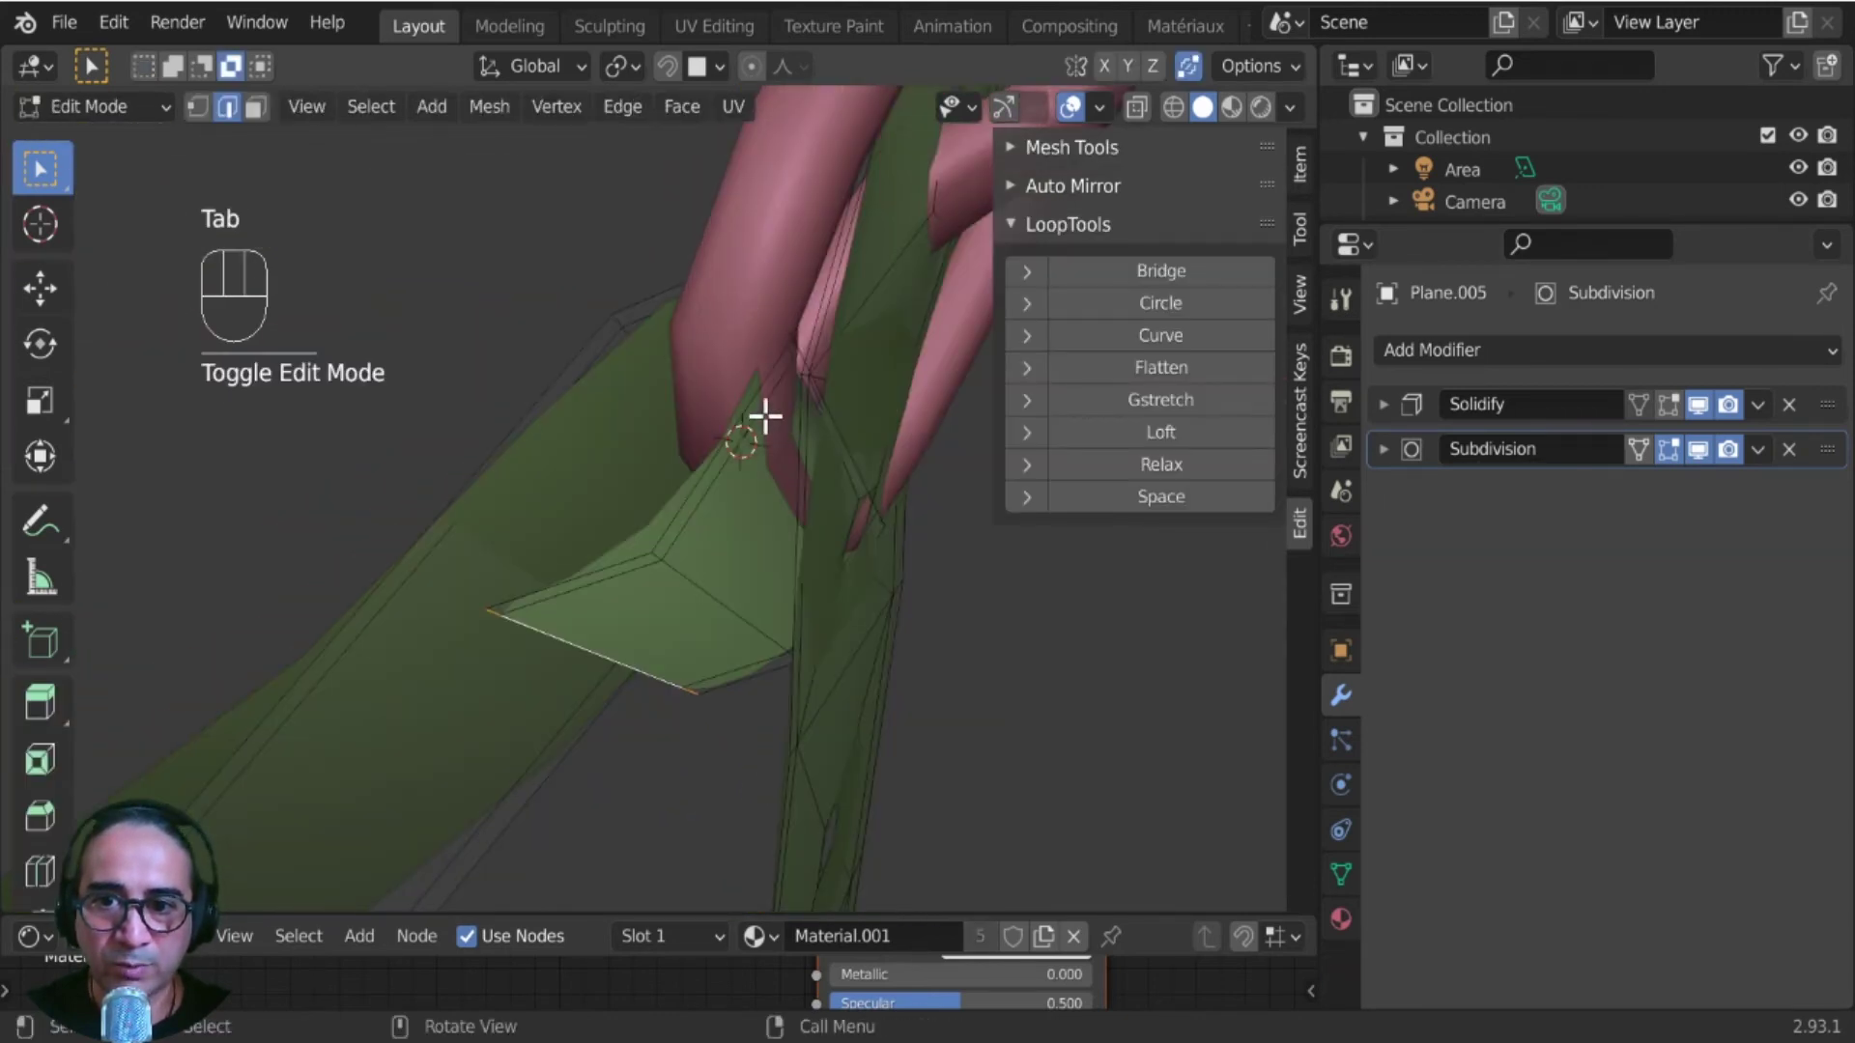
middle_click_drag(764, 417, 778, 425)
left_click(797, 448)
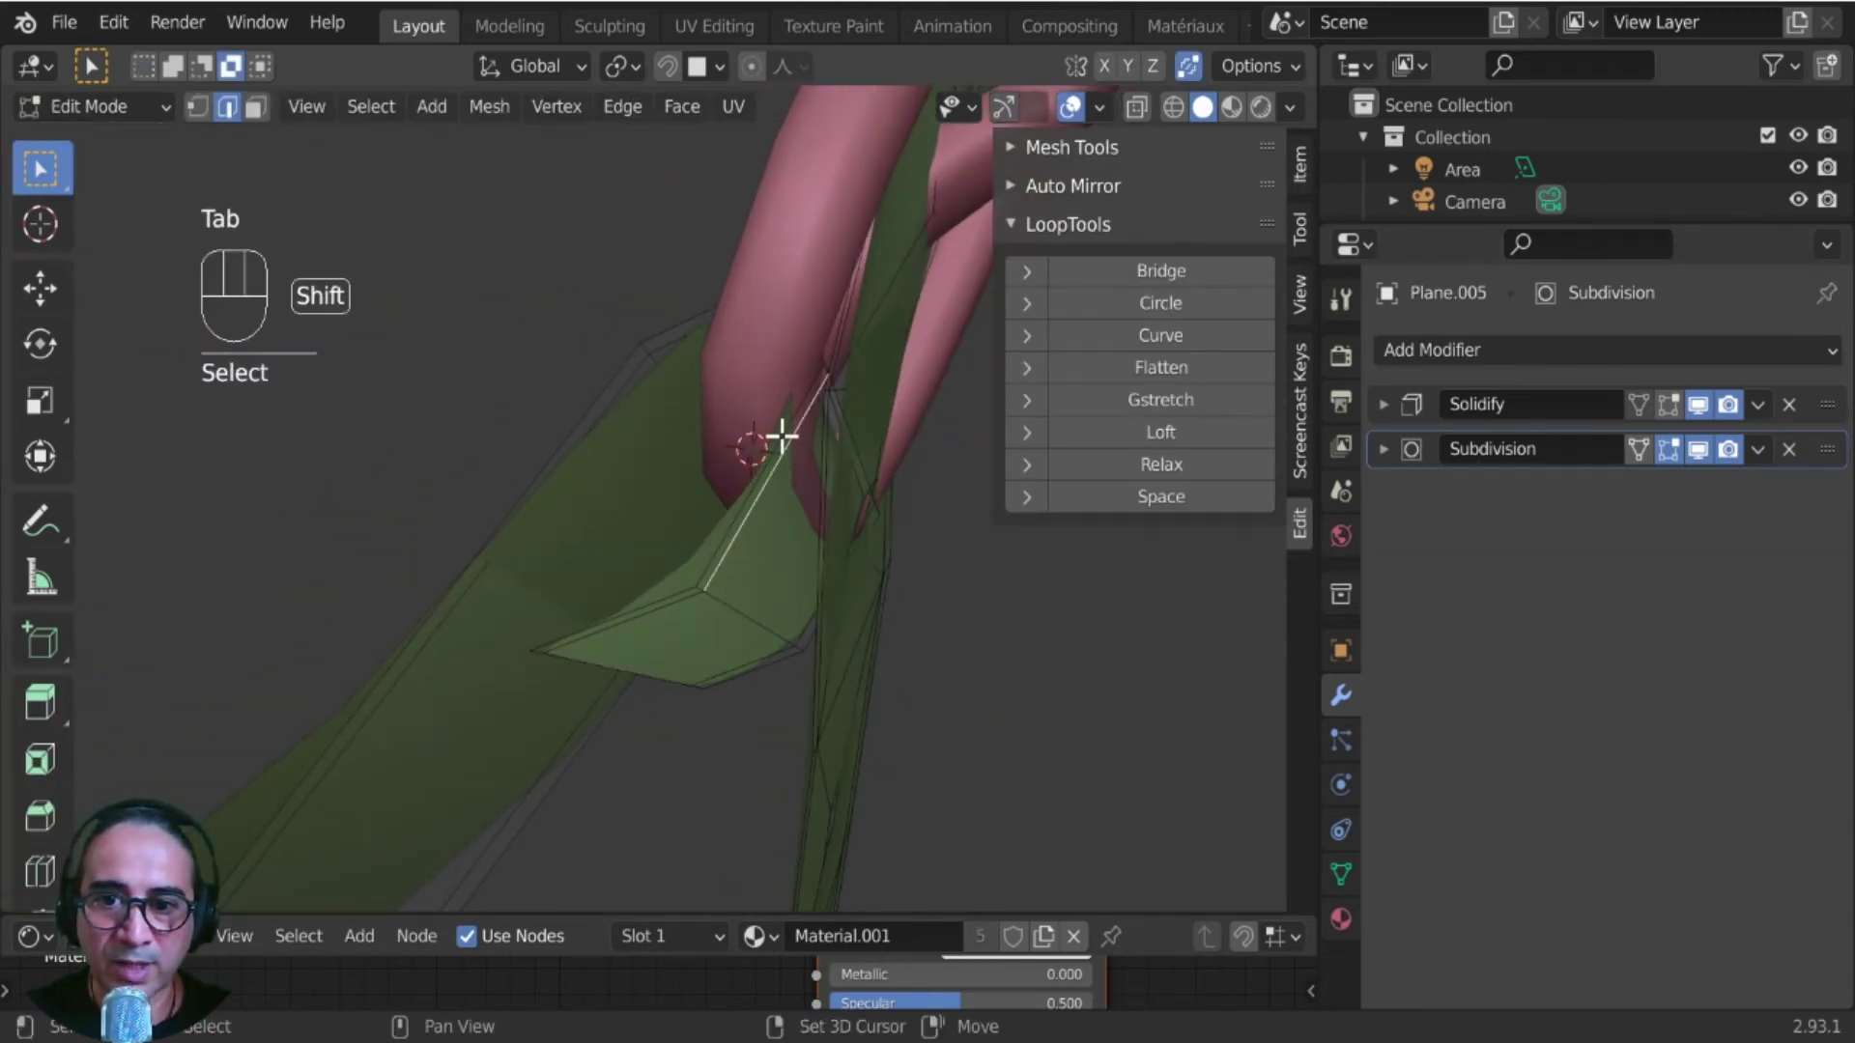
left_click(780, 436, "shift")
middle_click_drag(794, 547, 807, 543)
key("g")
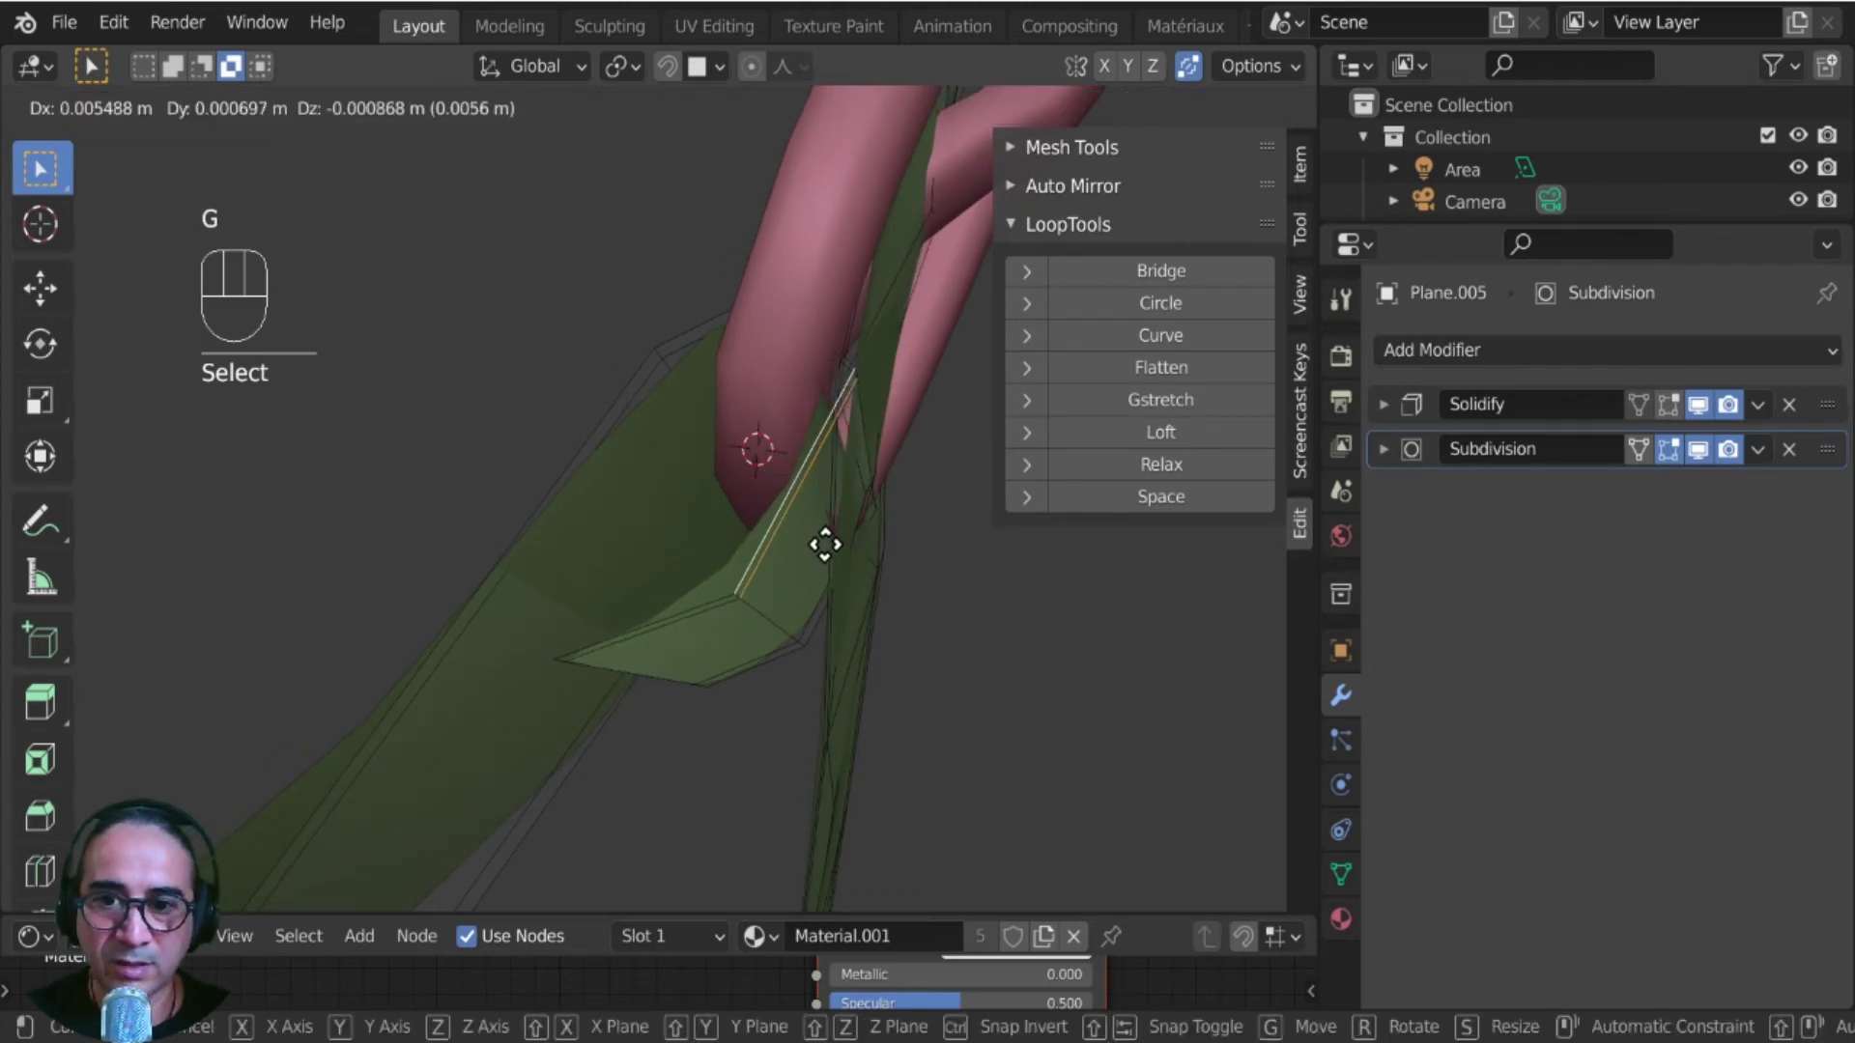
left_click(828, 546)
key("Tab")
middle_click_drag(752, 676, 563, 476)
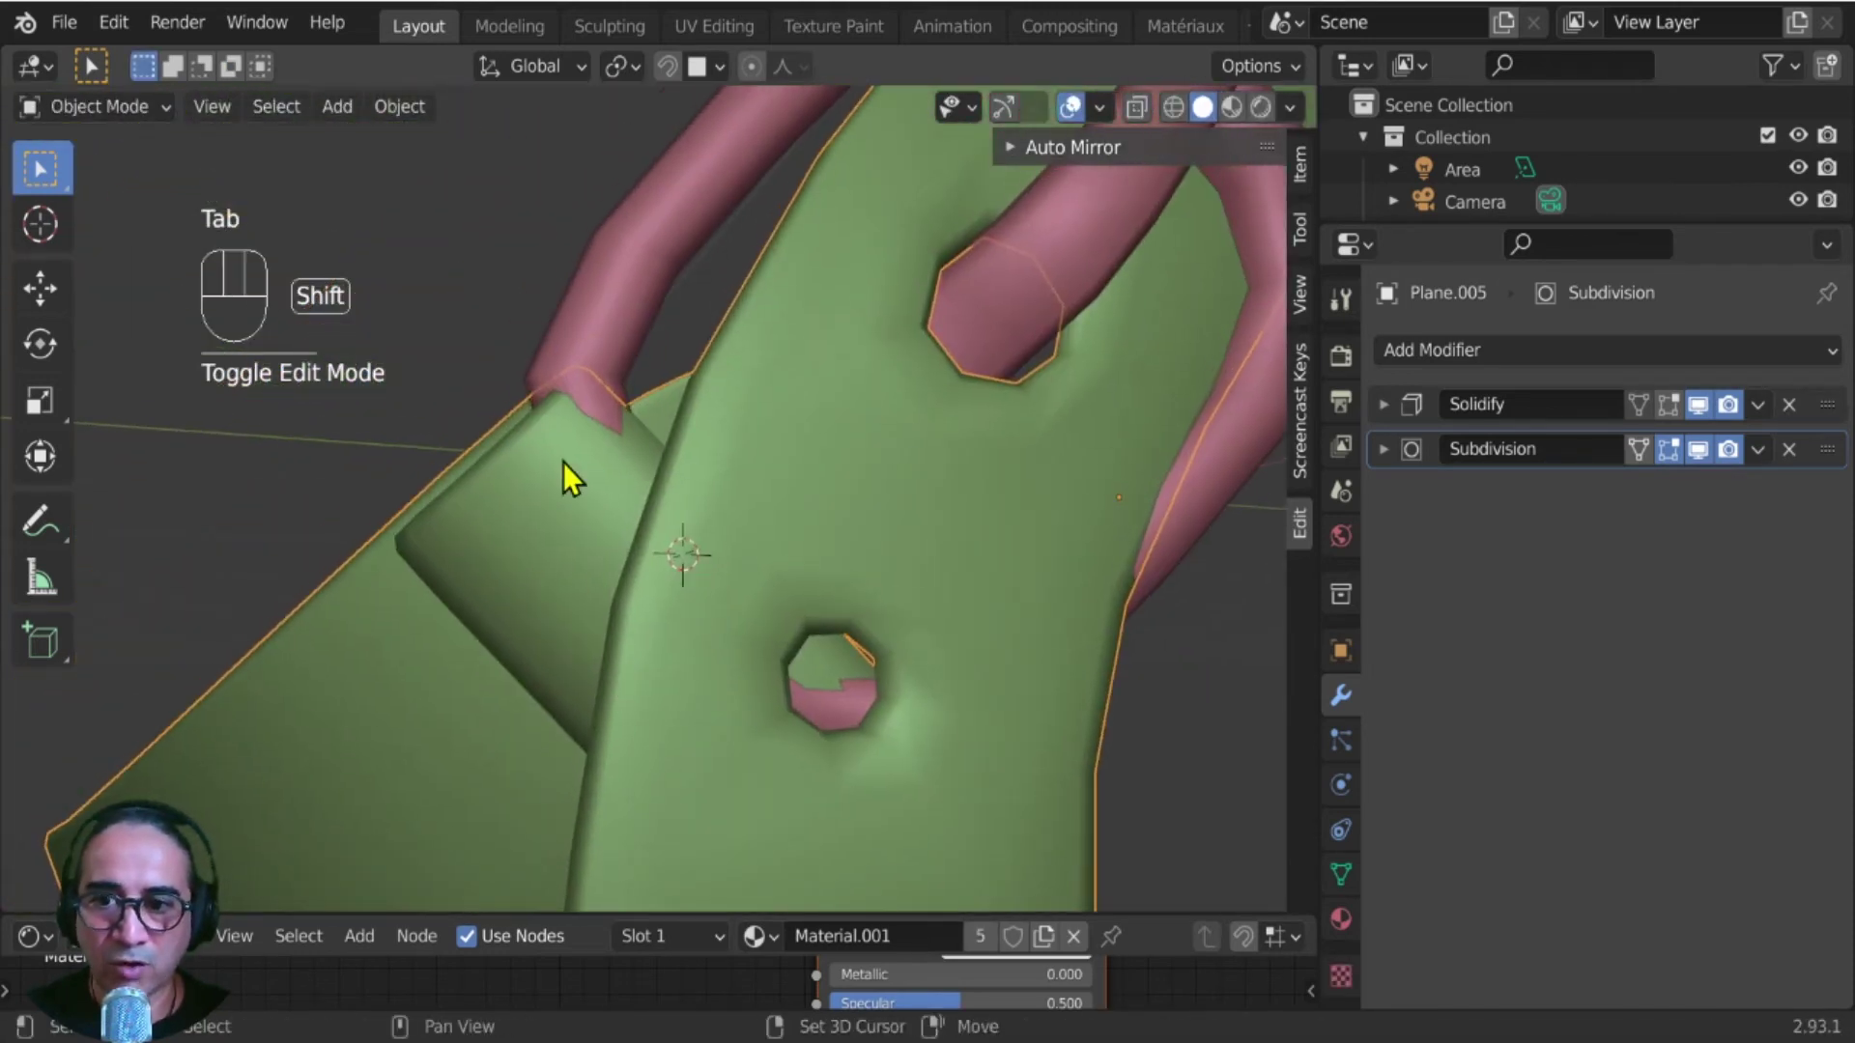
- Move the fold's edge over the buckle bar using Sharp proportional editing, and return to Object Mode to check the strap
left_click(559, 377)
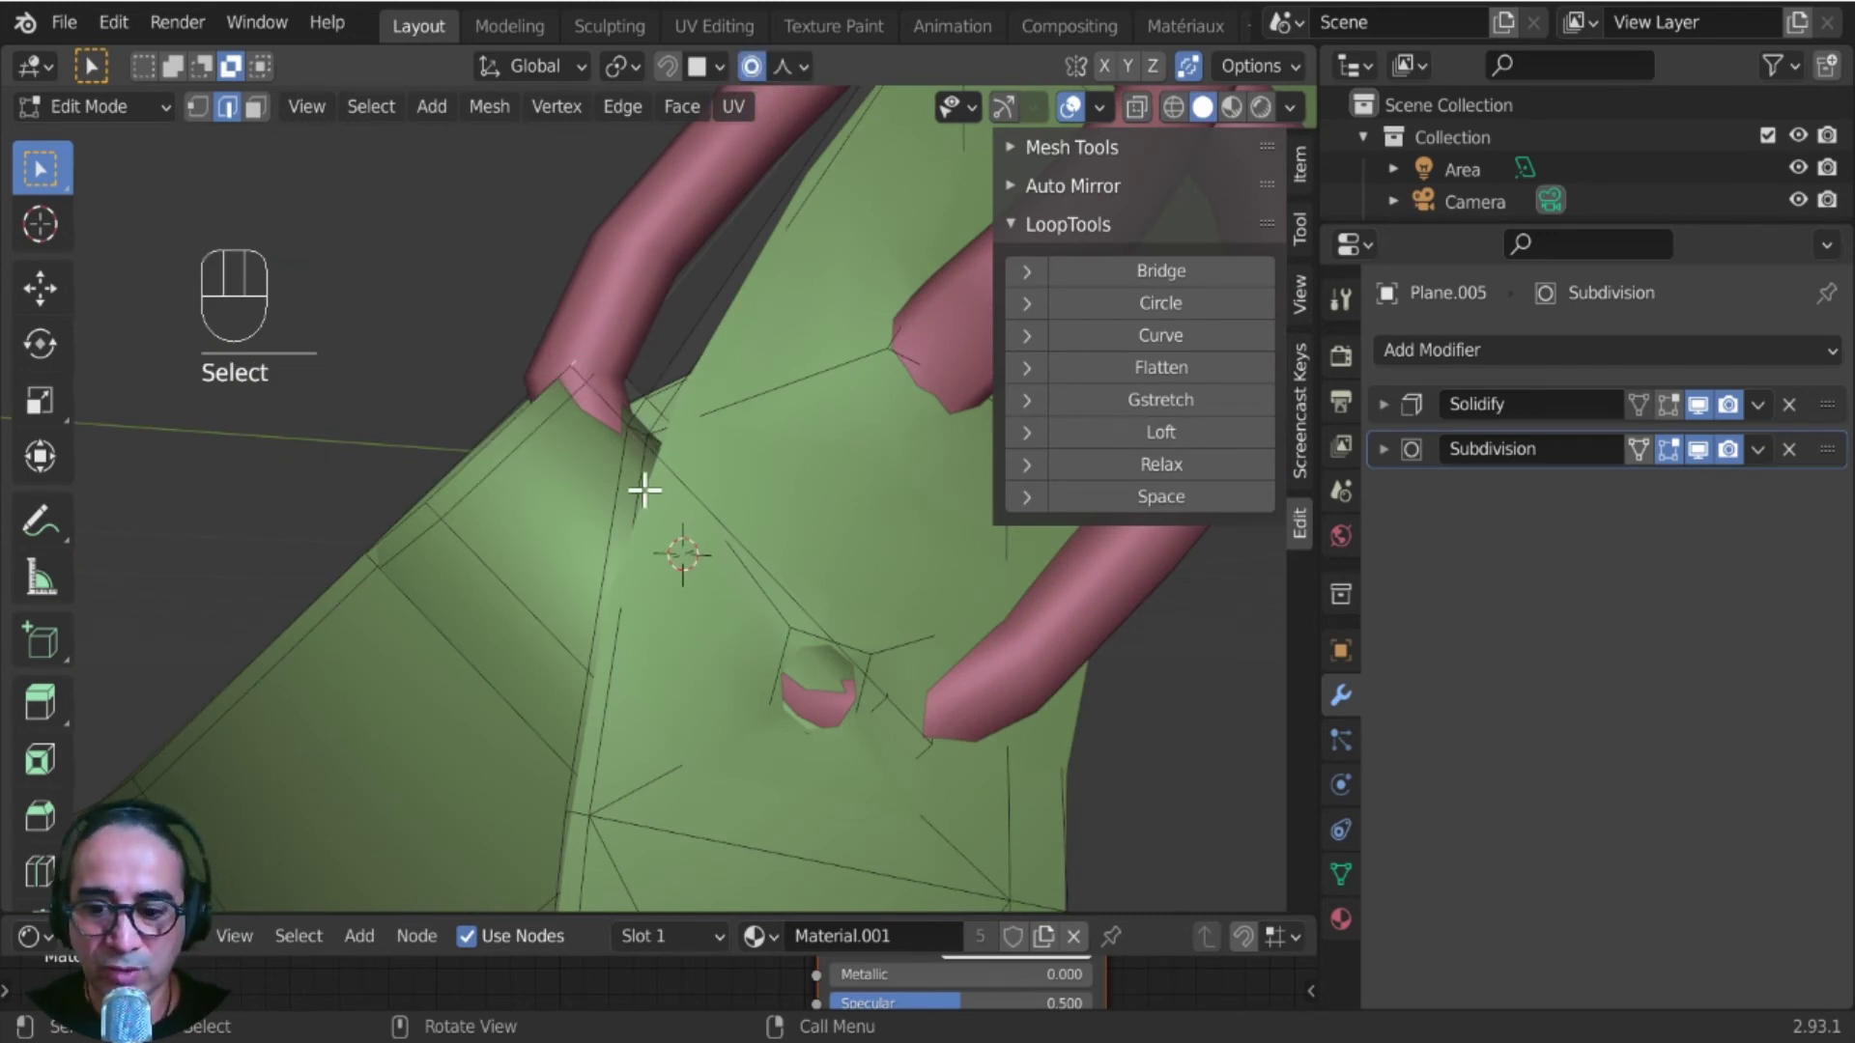
key("g")
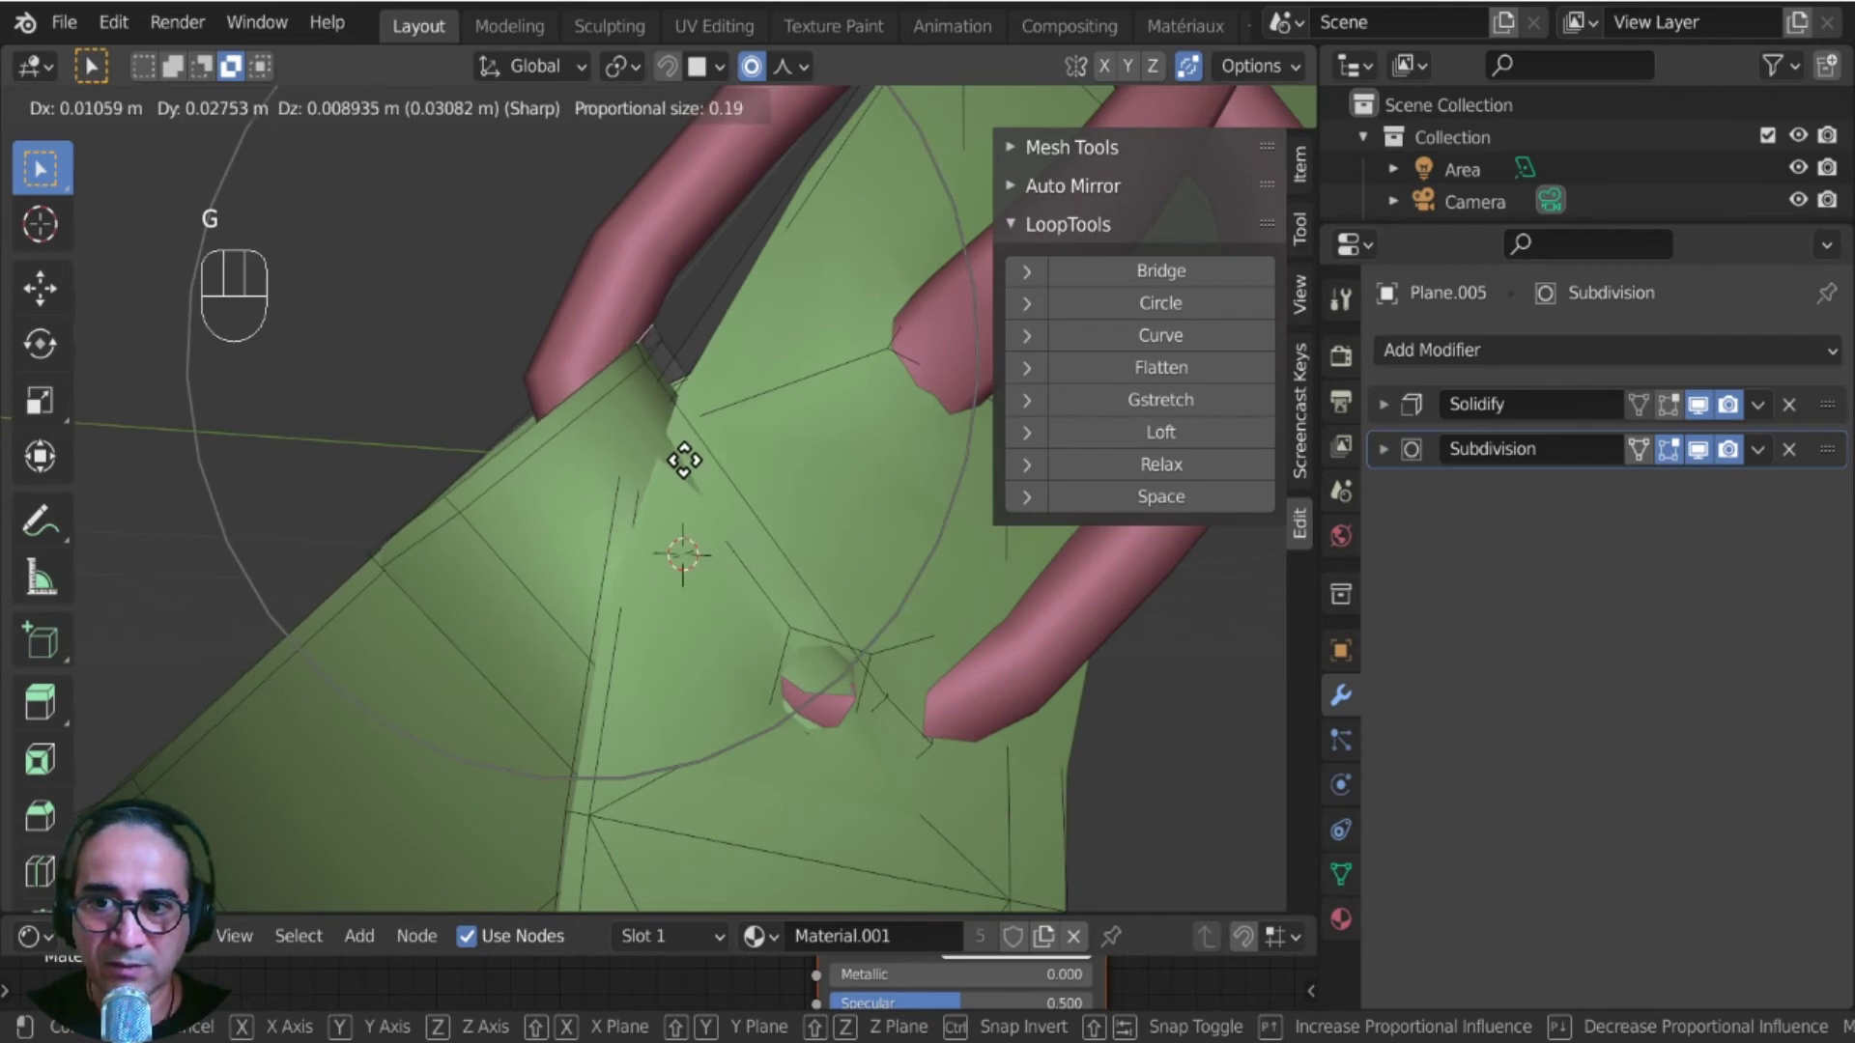
left_click(684, 460)
scroll(681, 531, "down", 4)
key("Tab")
scroll(587, 740, "down", 3)
middle_click_drag(586, 740, 439, 731)
scroll(703, 647, "down", 3)
middle_click_drag(703, 648, 762, 559)
scroll(757, 593, "up", 3)
scroll(850, 535, "up", 3)
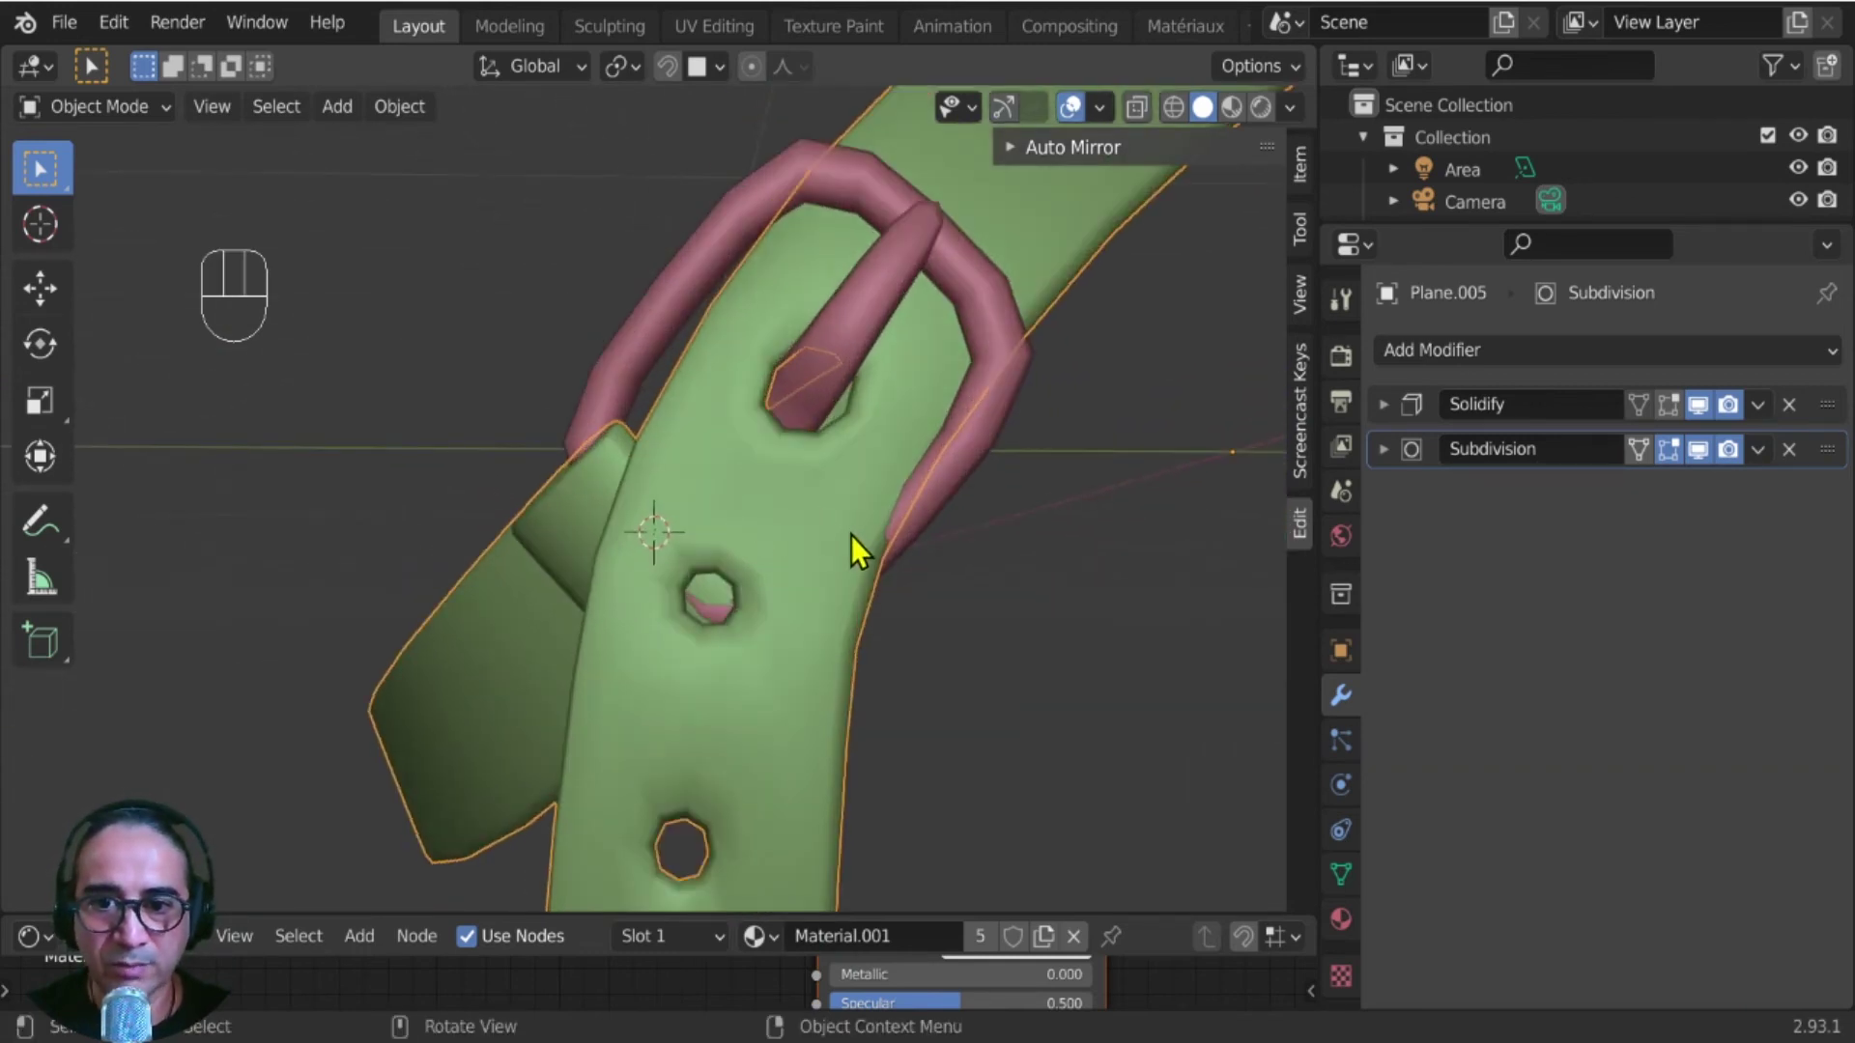
- Switch the strap to vertex editing and move its edge vertex beside the buckle inward, using Sharp proportional editing with a size of about 0.13
left_click(850, 541)
left_click(937, 374)
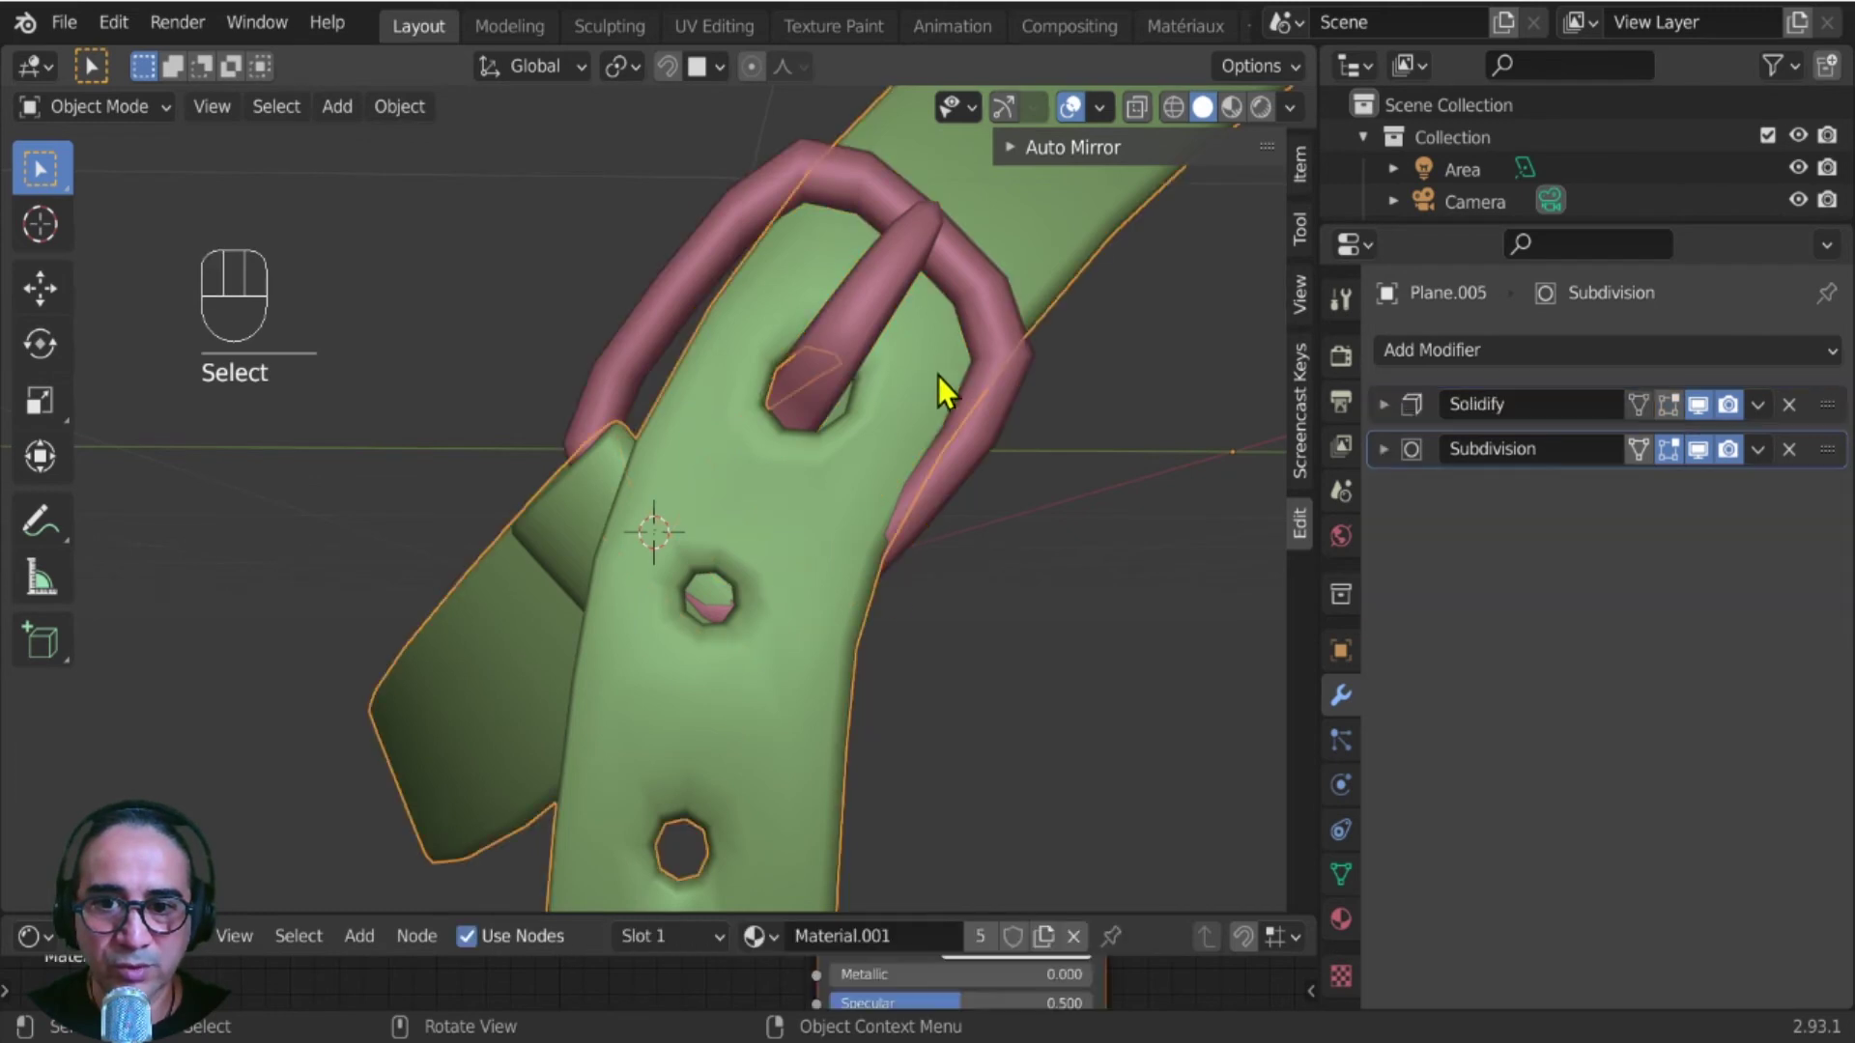
key("Tab")
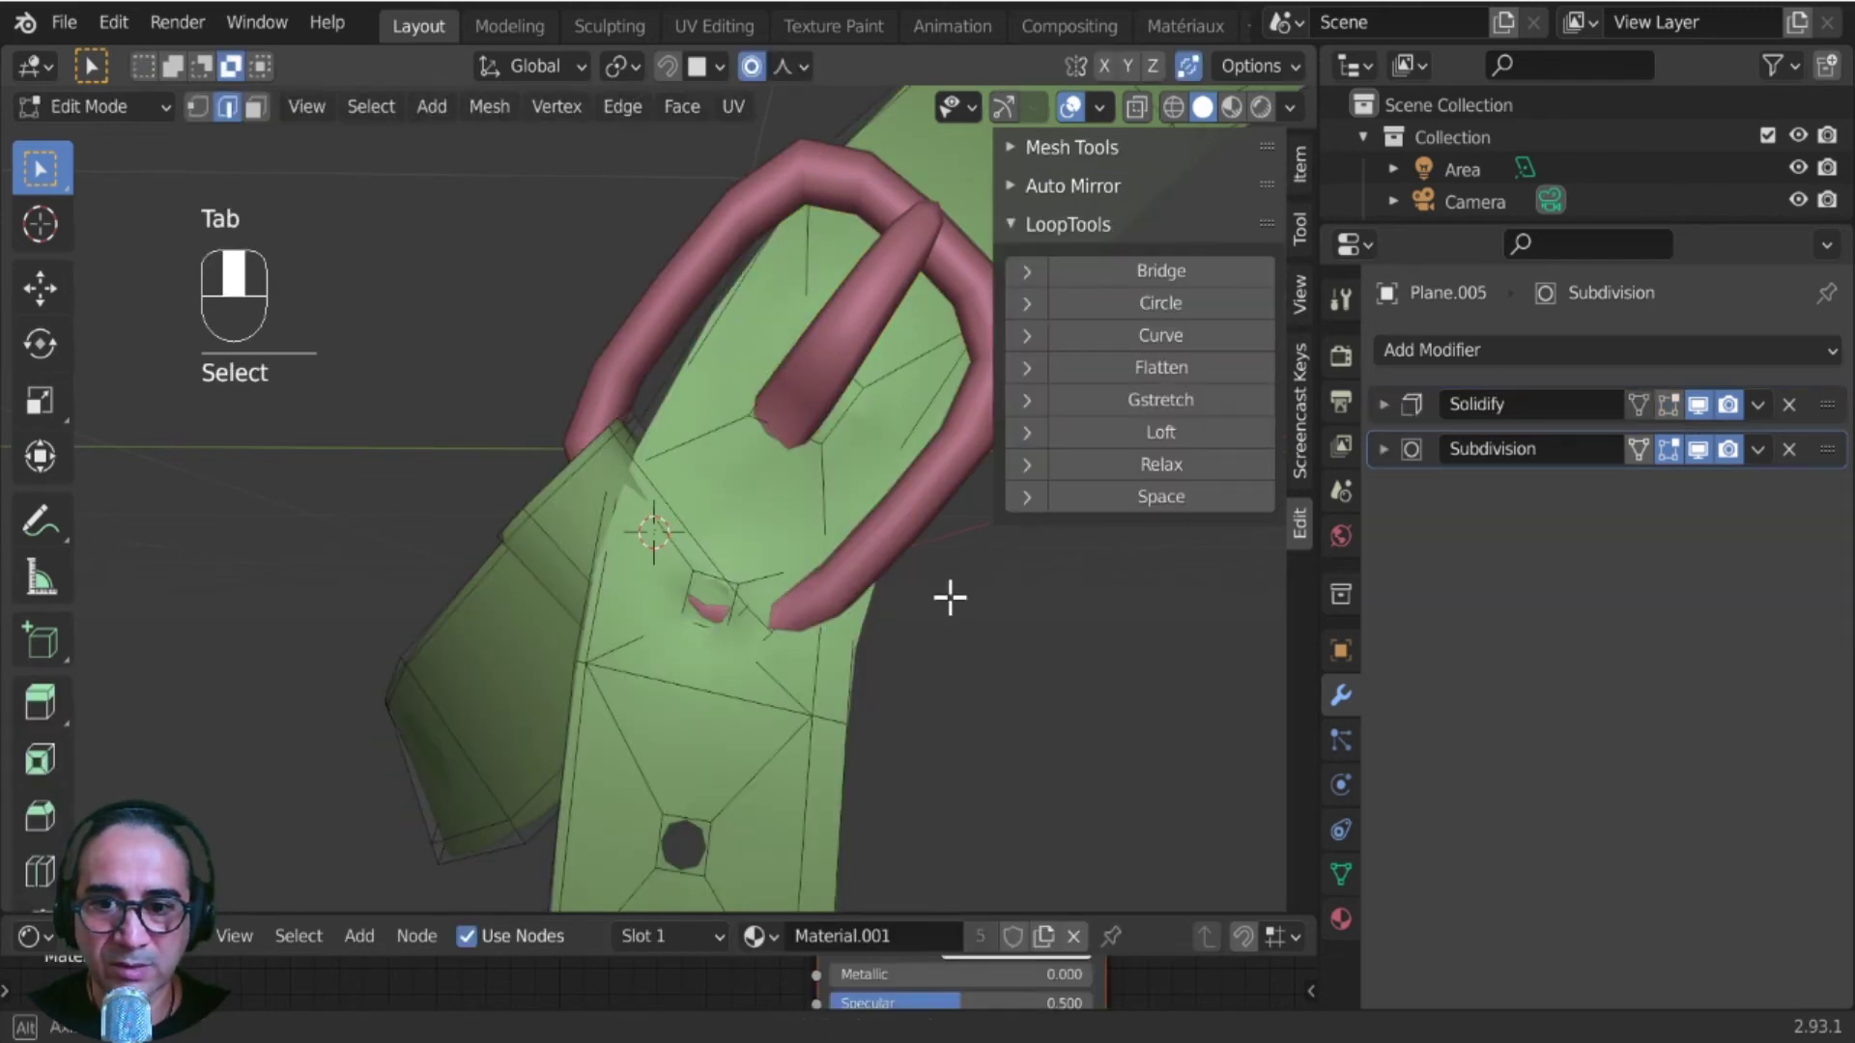
middle_click_drag(950, 598, 918, 586)
middle_click_drag(900, 699, 280, 229)
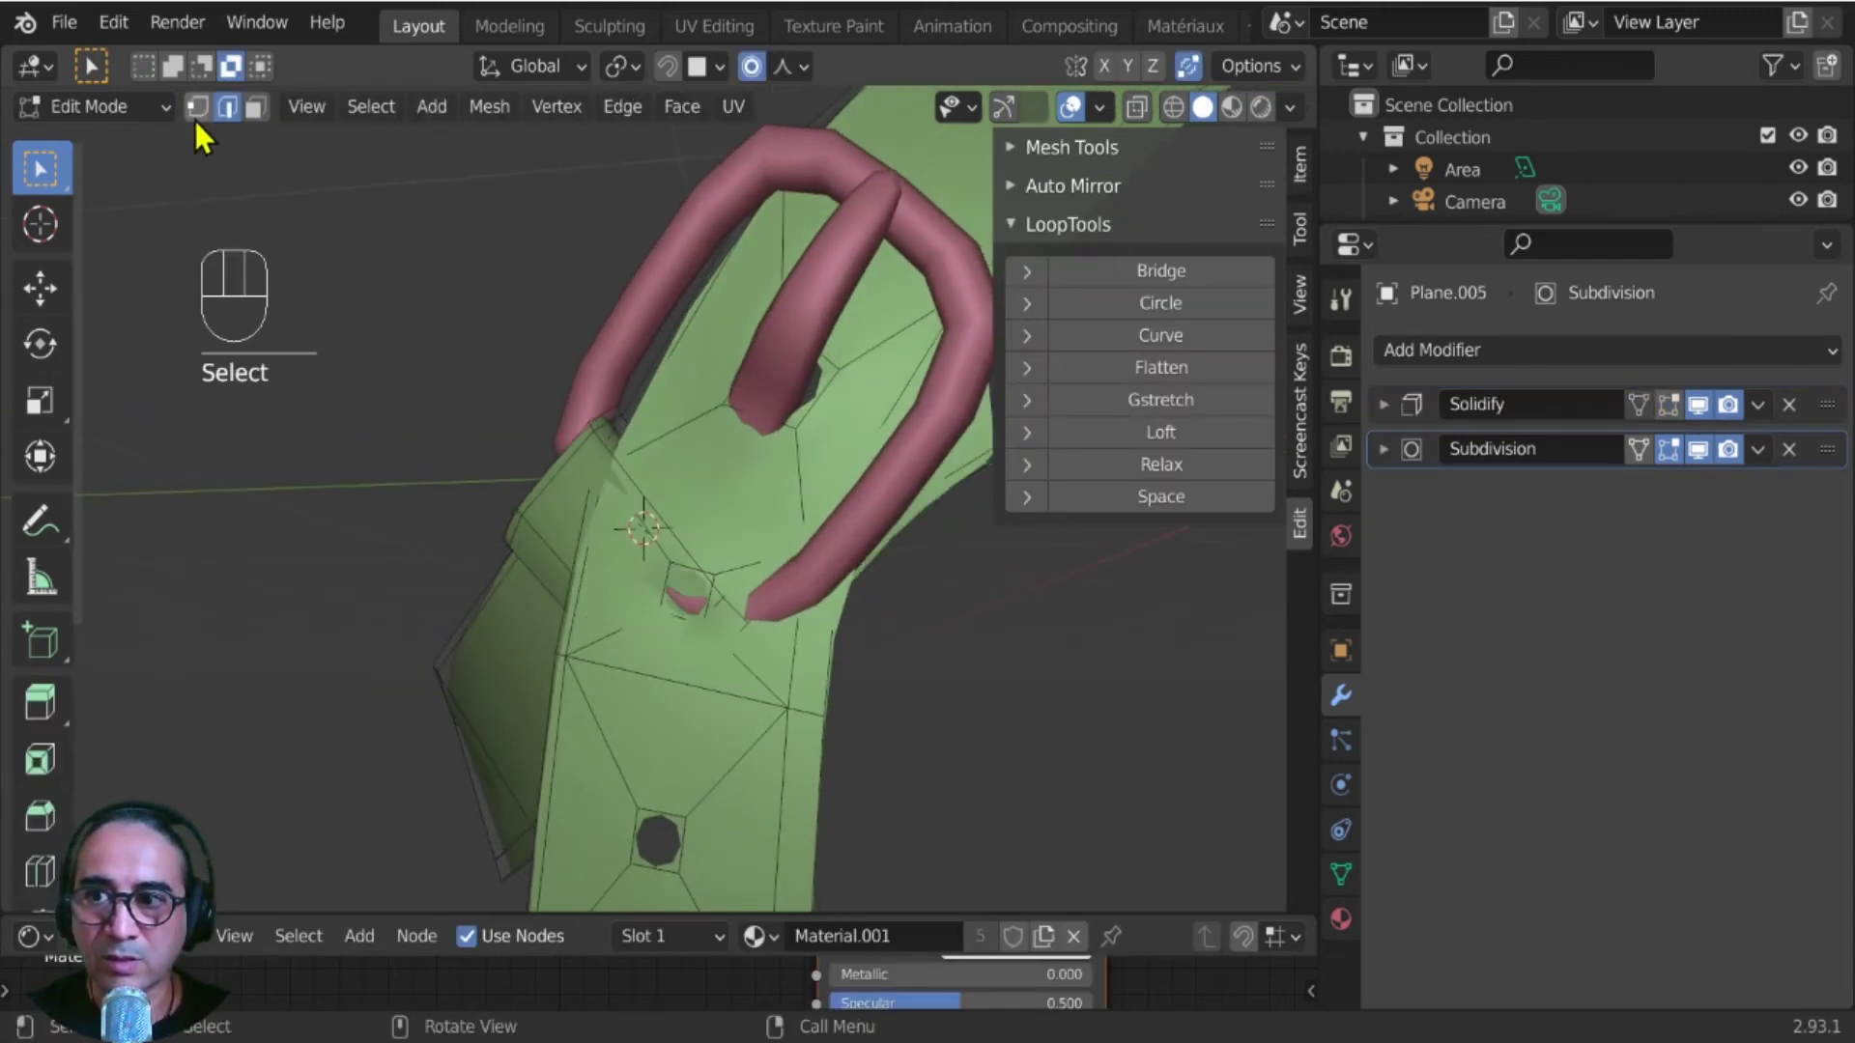
middle_click_drag(504, 502, 637, 584)
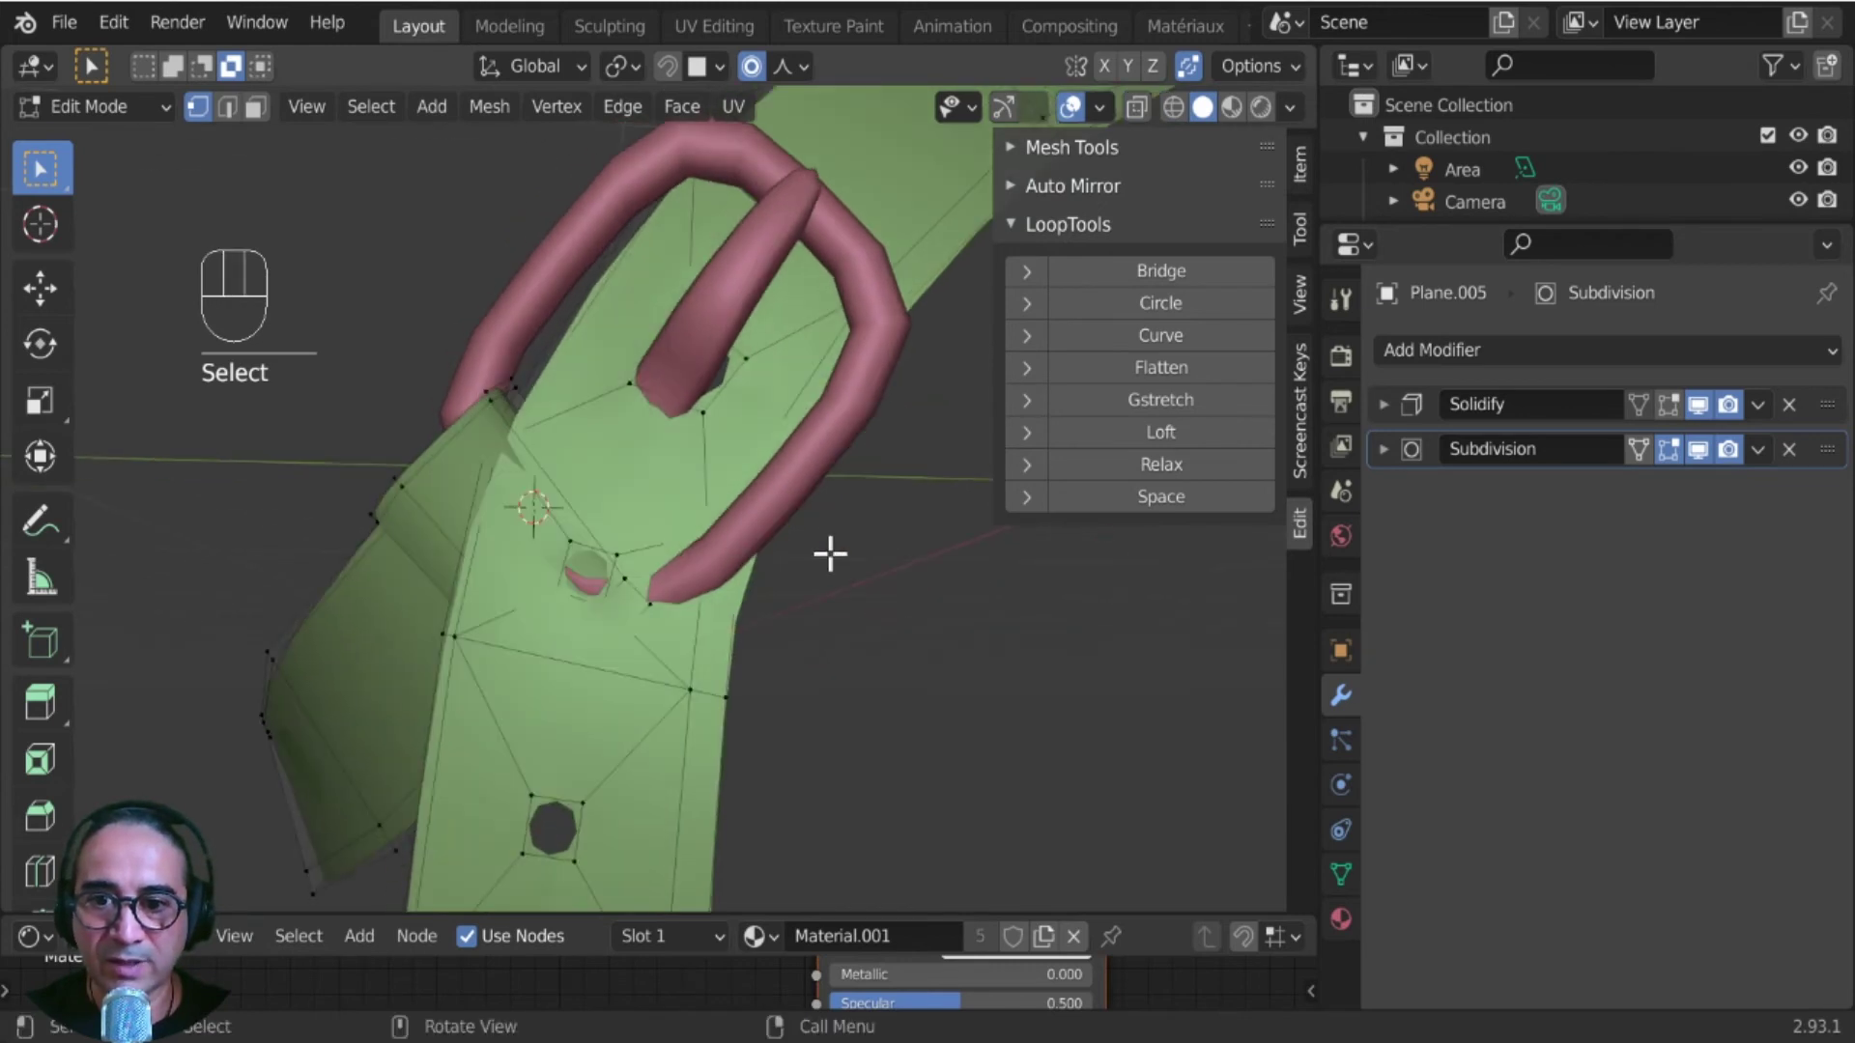
left_click_drag(788, 496, 781, 623)
left_click_drag(863, 469, 744, 603)
key("g")
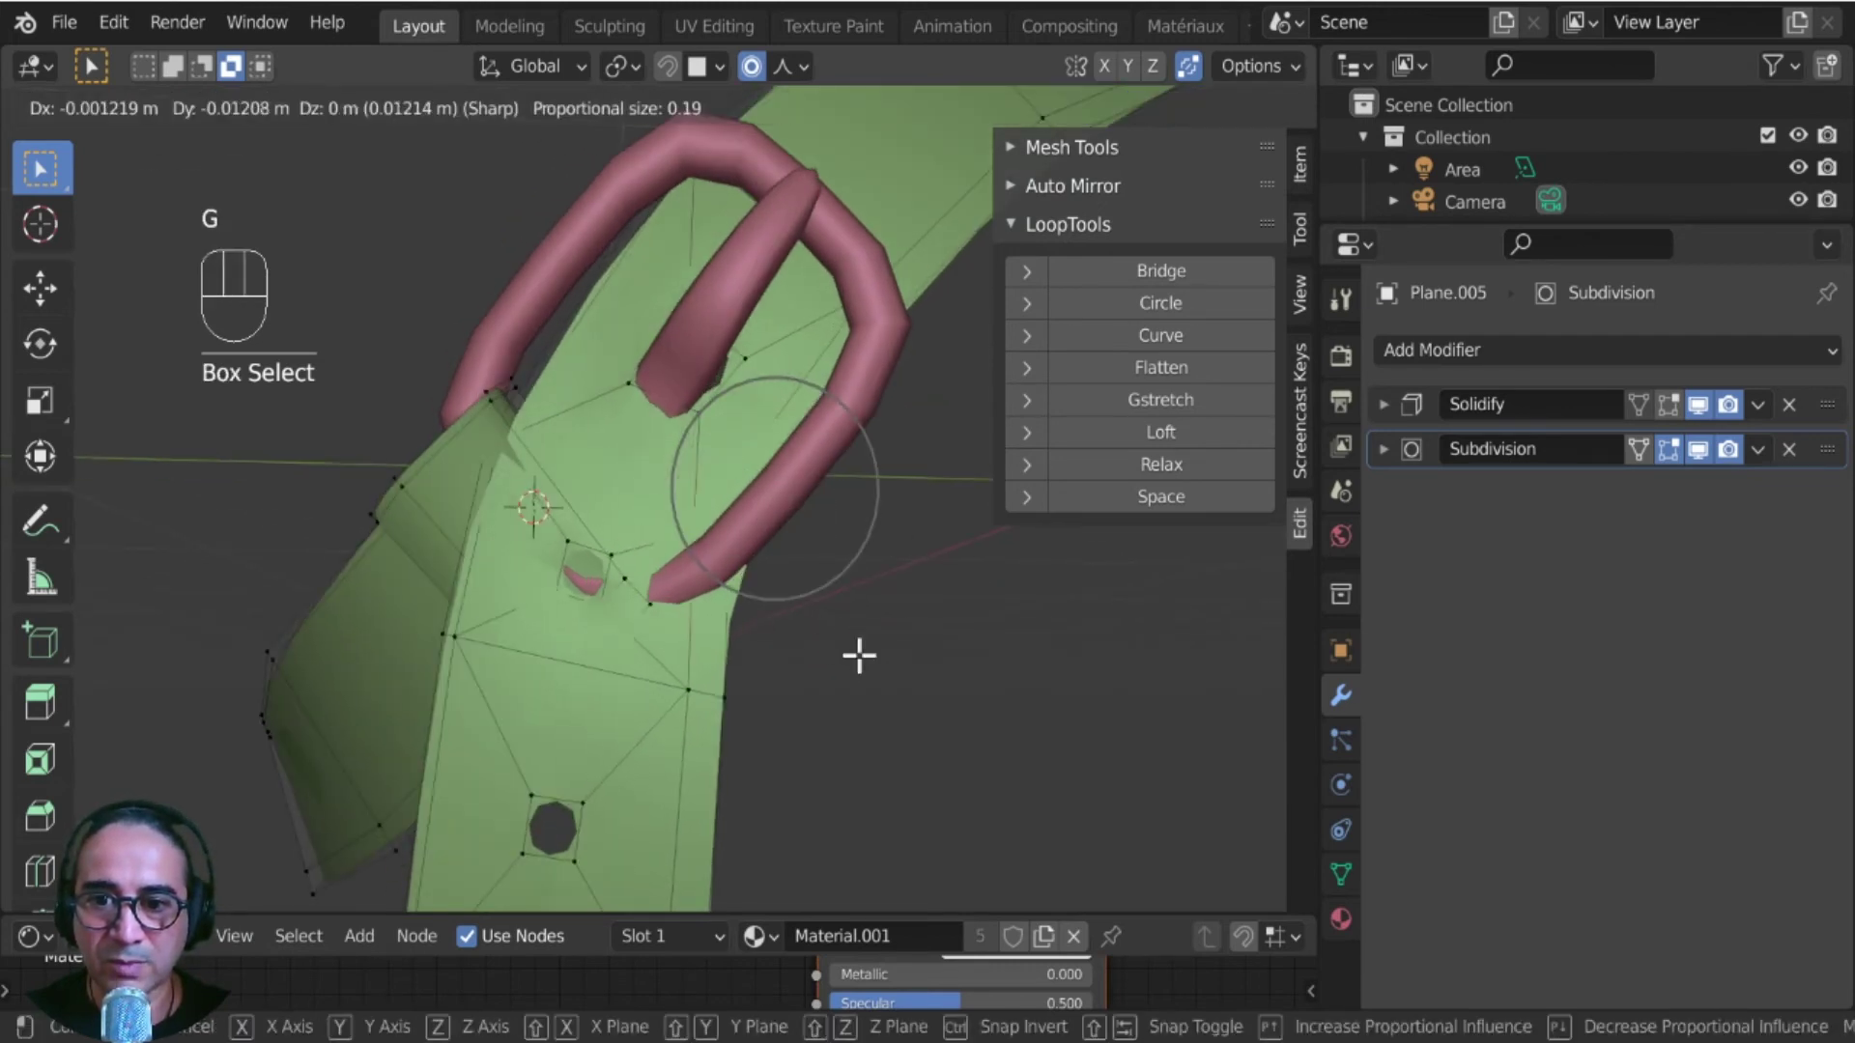
left_click(786, 468)
key("g")
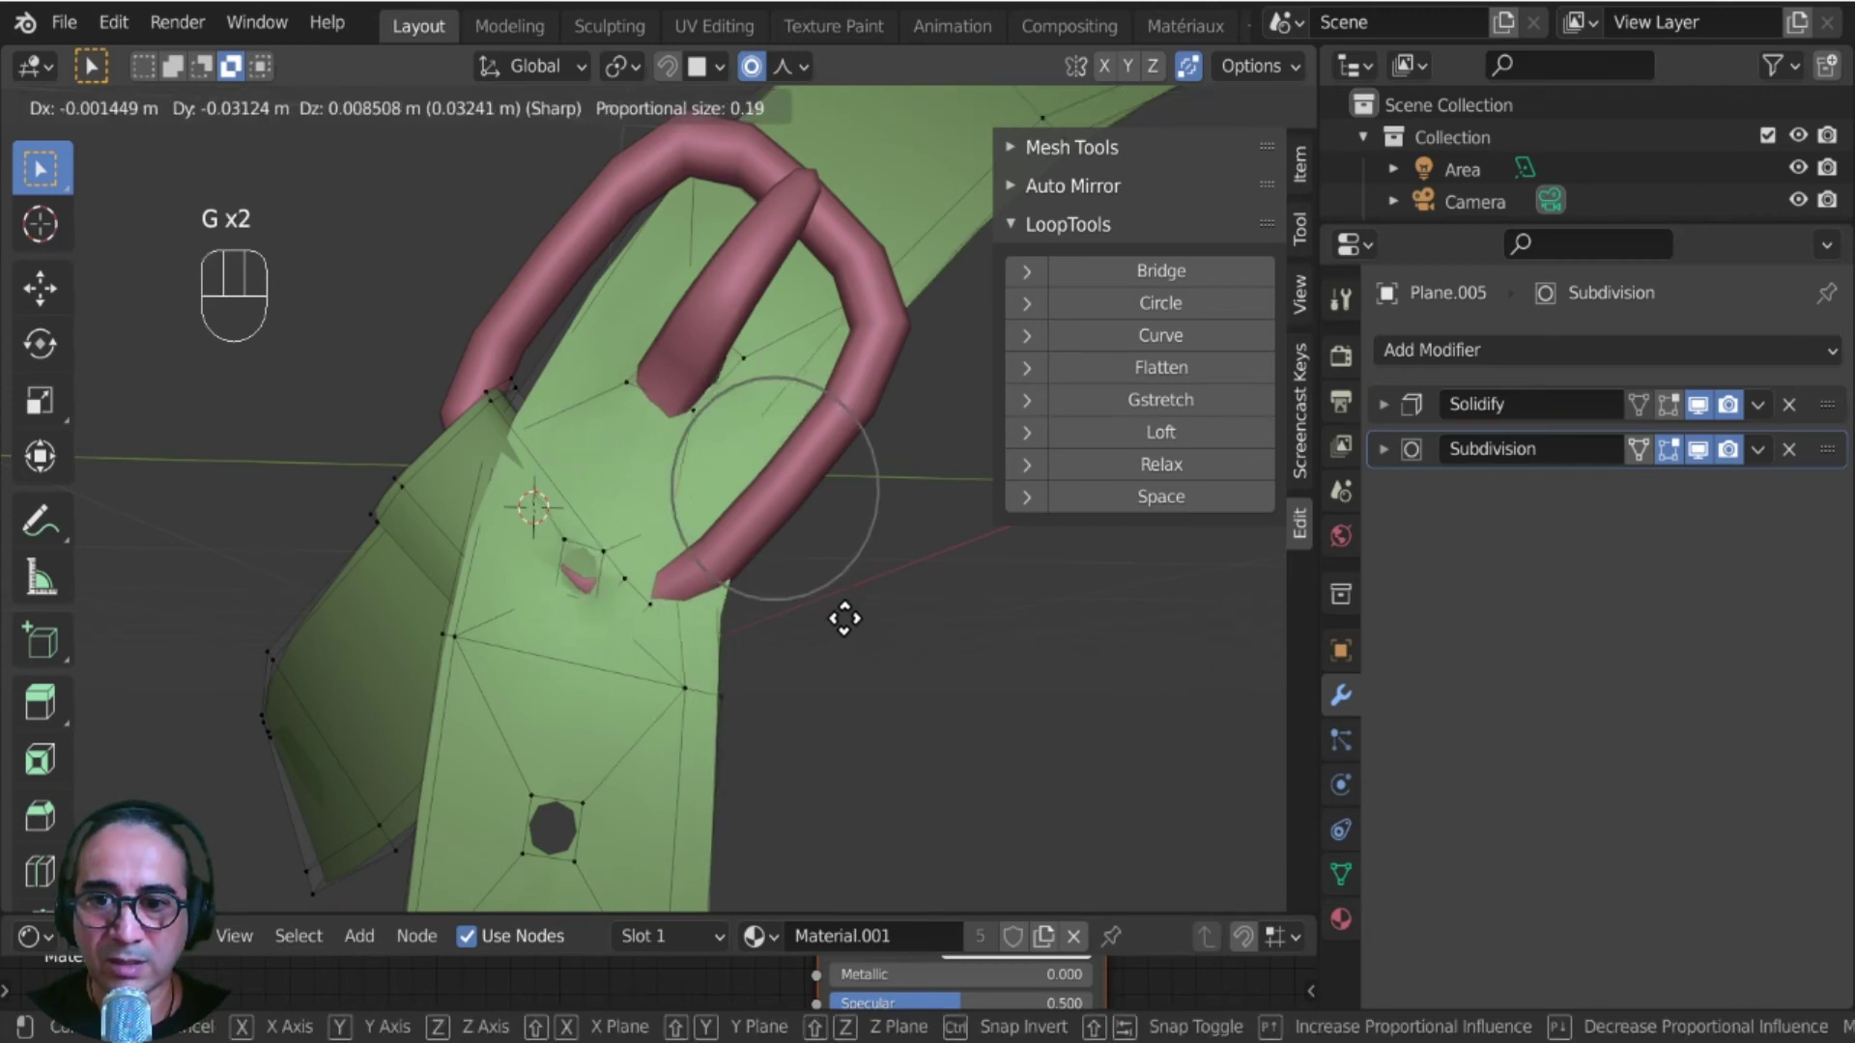
scroll(845, 626, "up", 4)
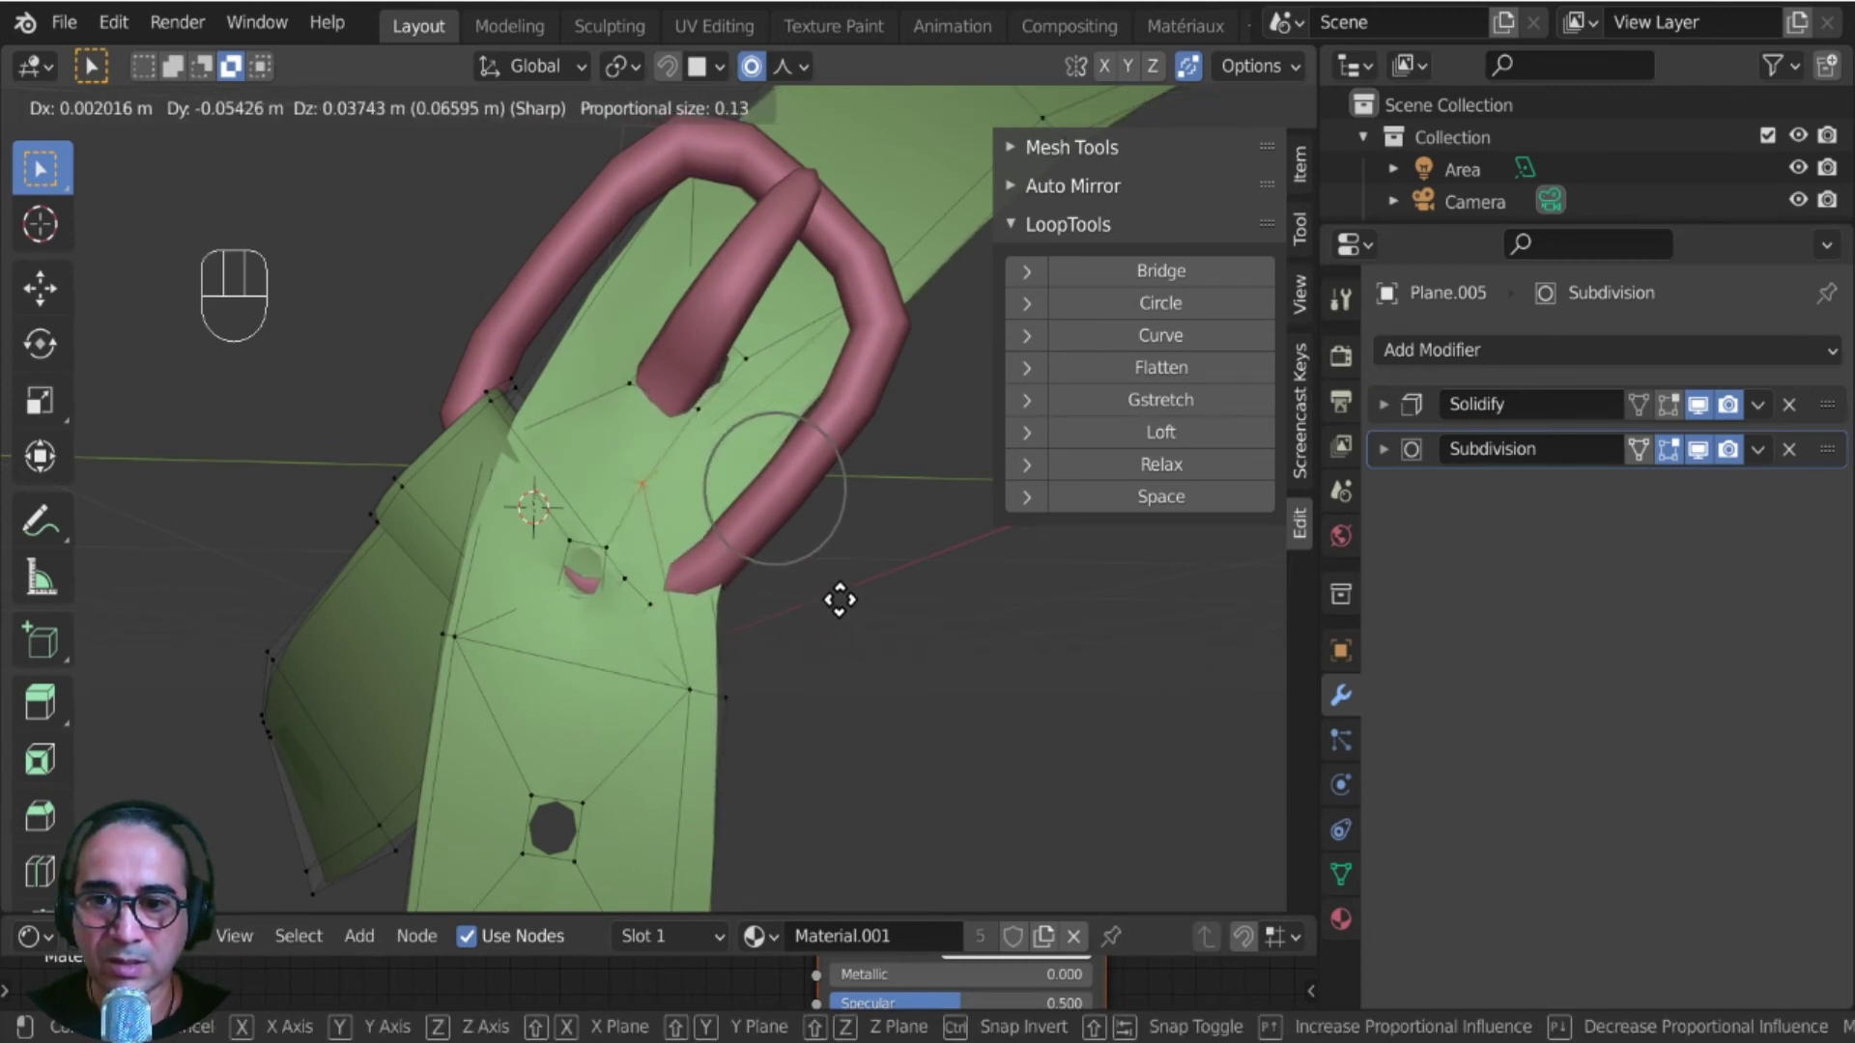
left_click(853, 605)
- Move the strap vertex above and beside the second hole outward toward the buckle frame, with a proportional size of about 0.10
key("g")
right_click(689, 572)
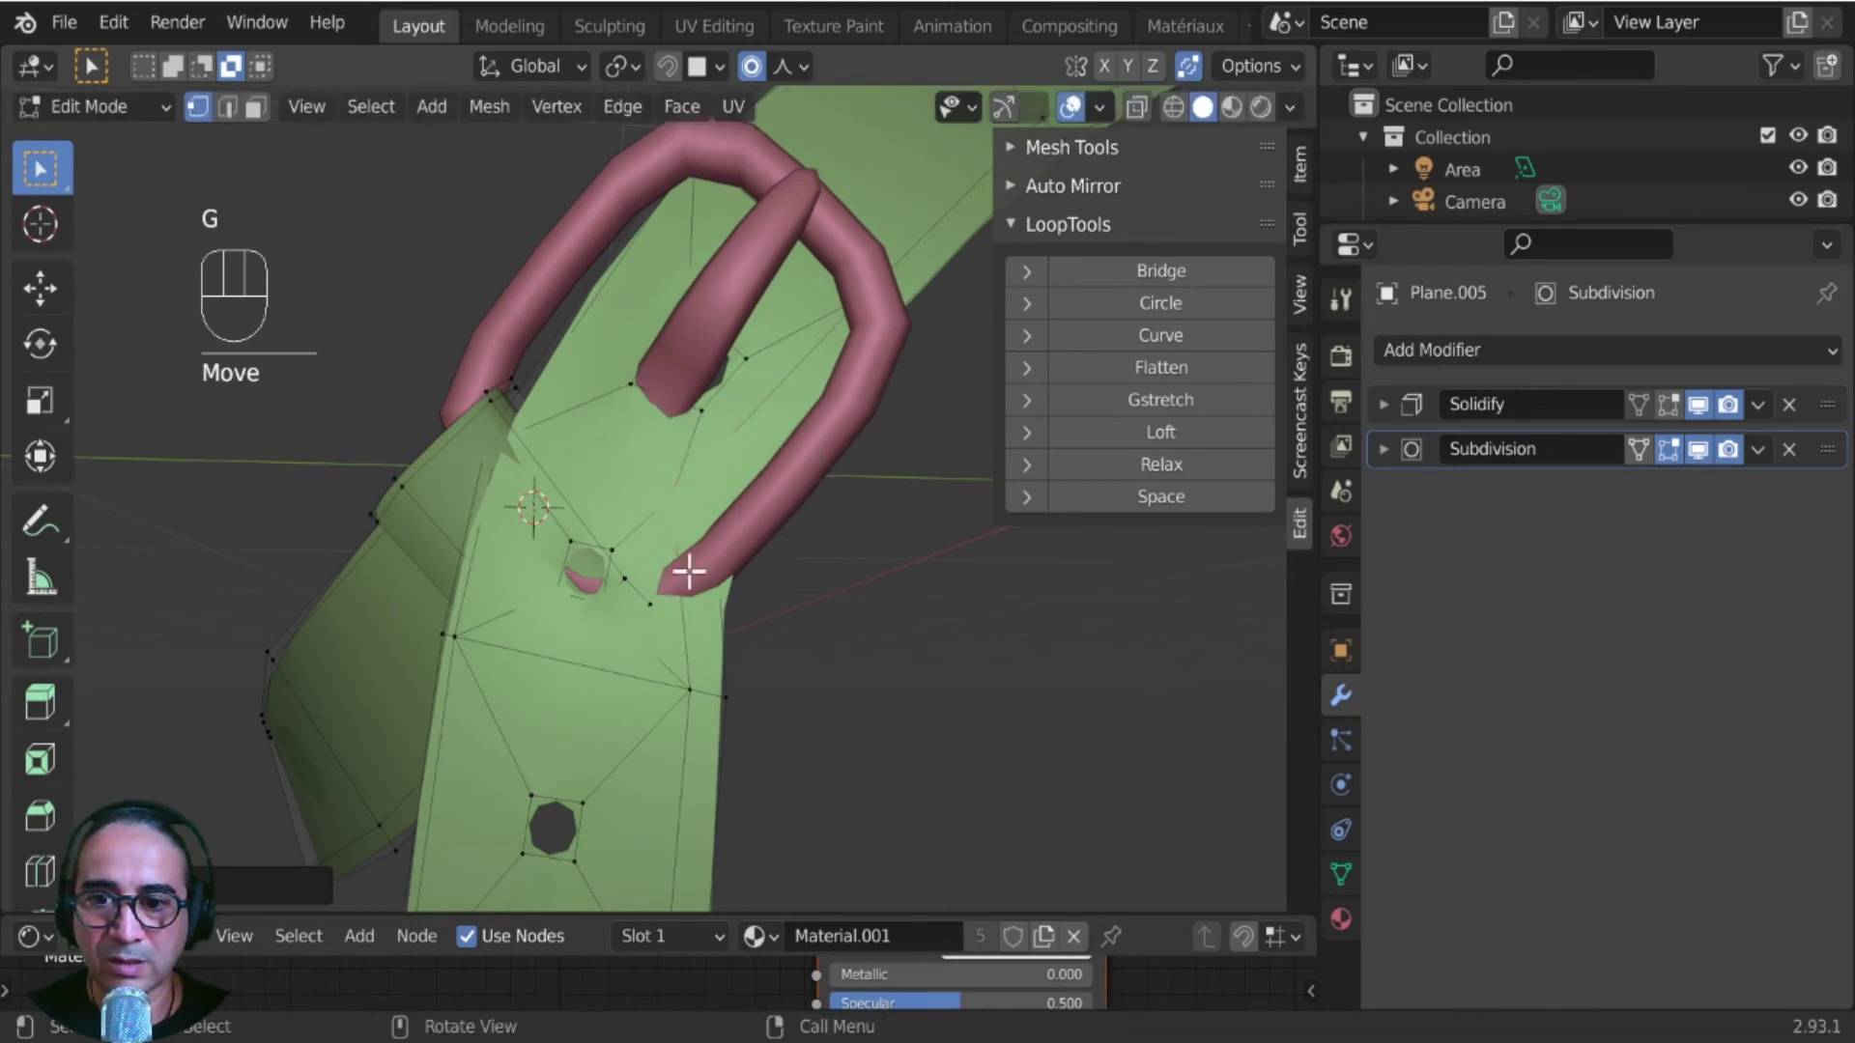
key("g")
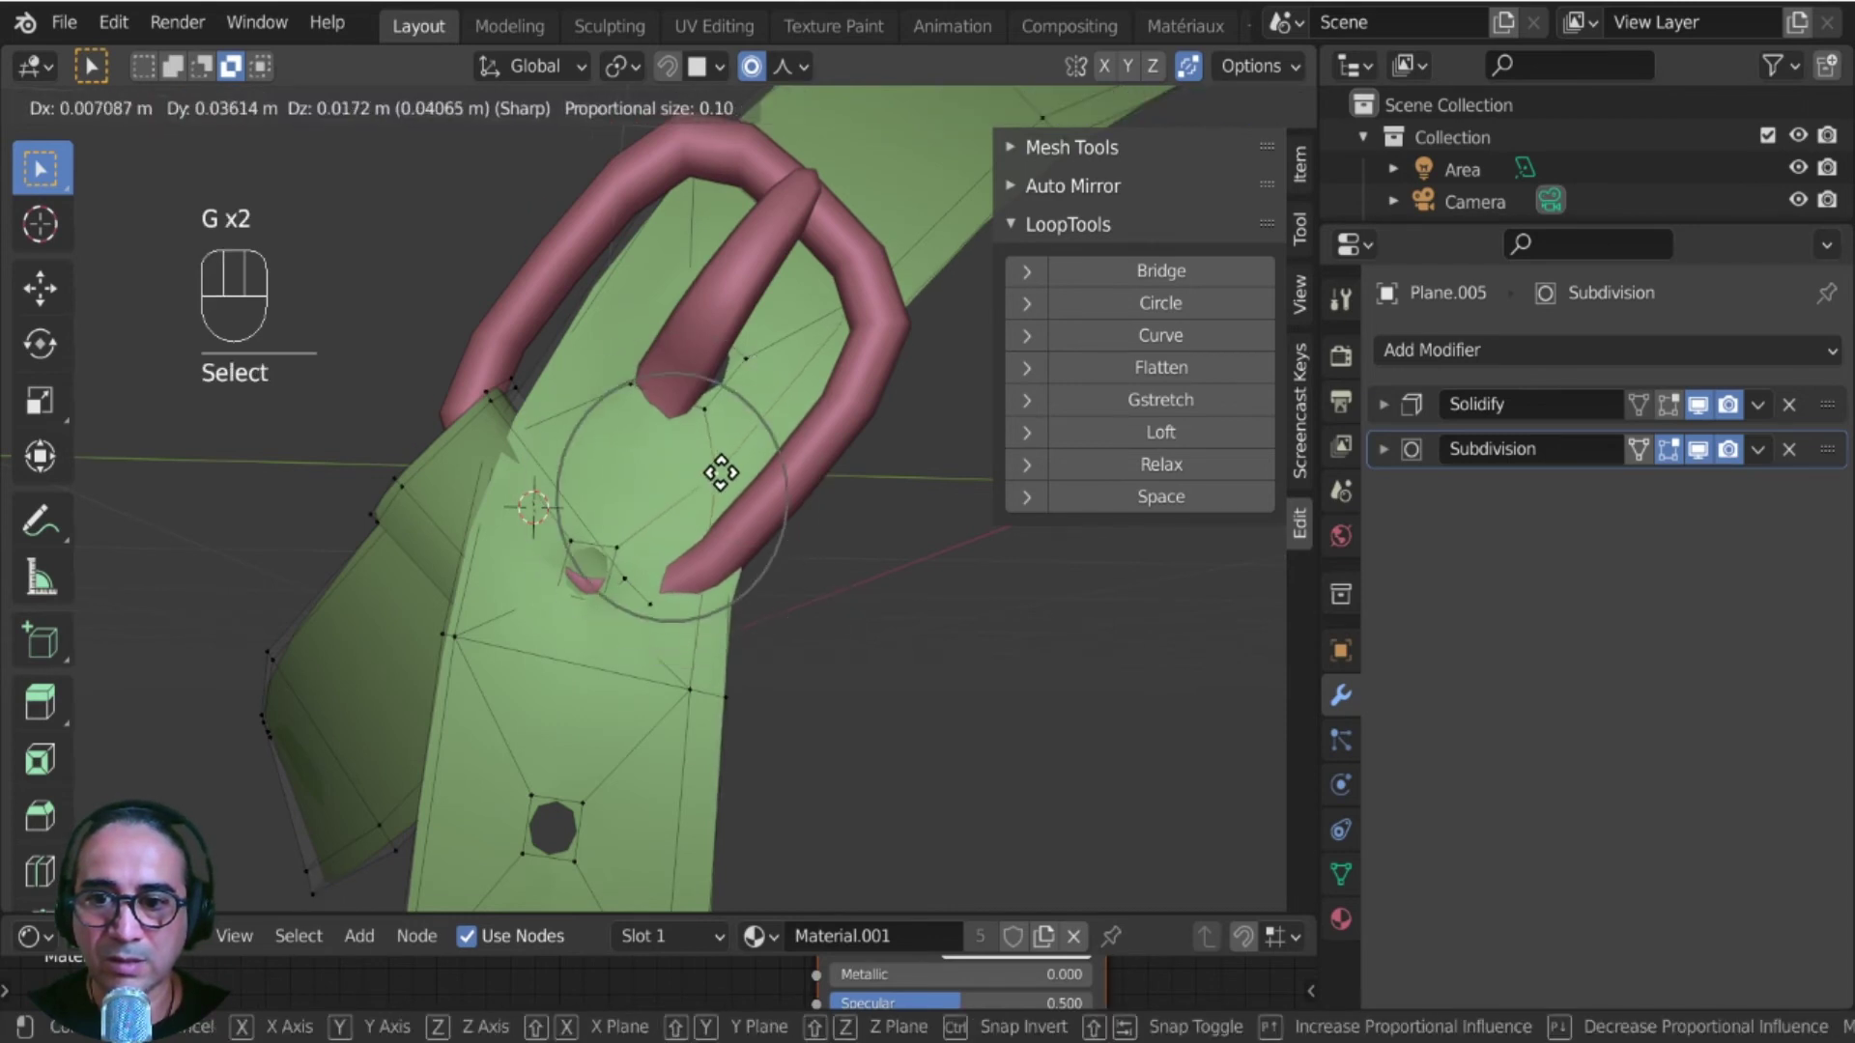
left_click(717, 475)
- Pull the edge vertices on the crosswise line just below the buckle inward to narrow the hanging part of the strap
left_click(741, 654)
key("g")
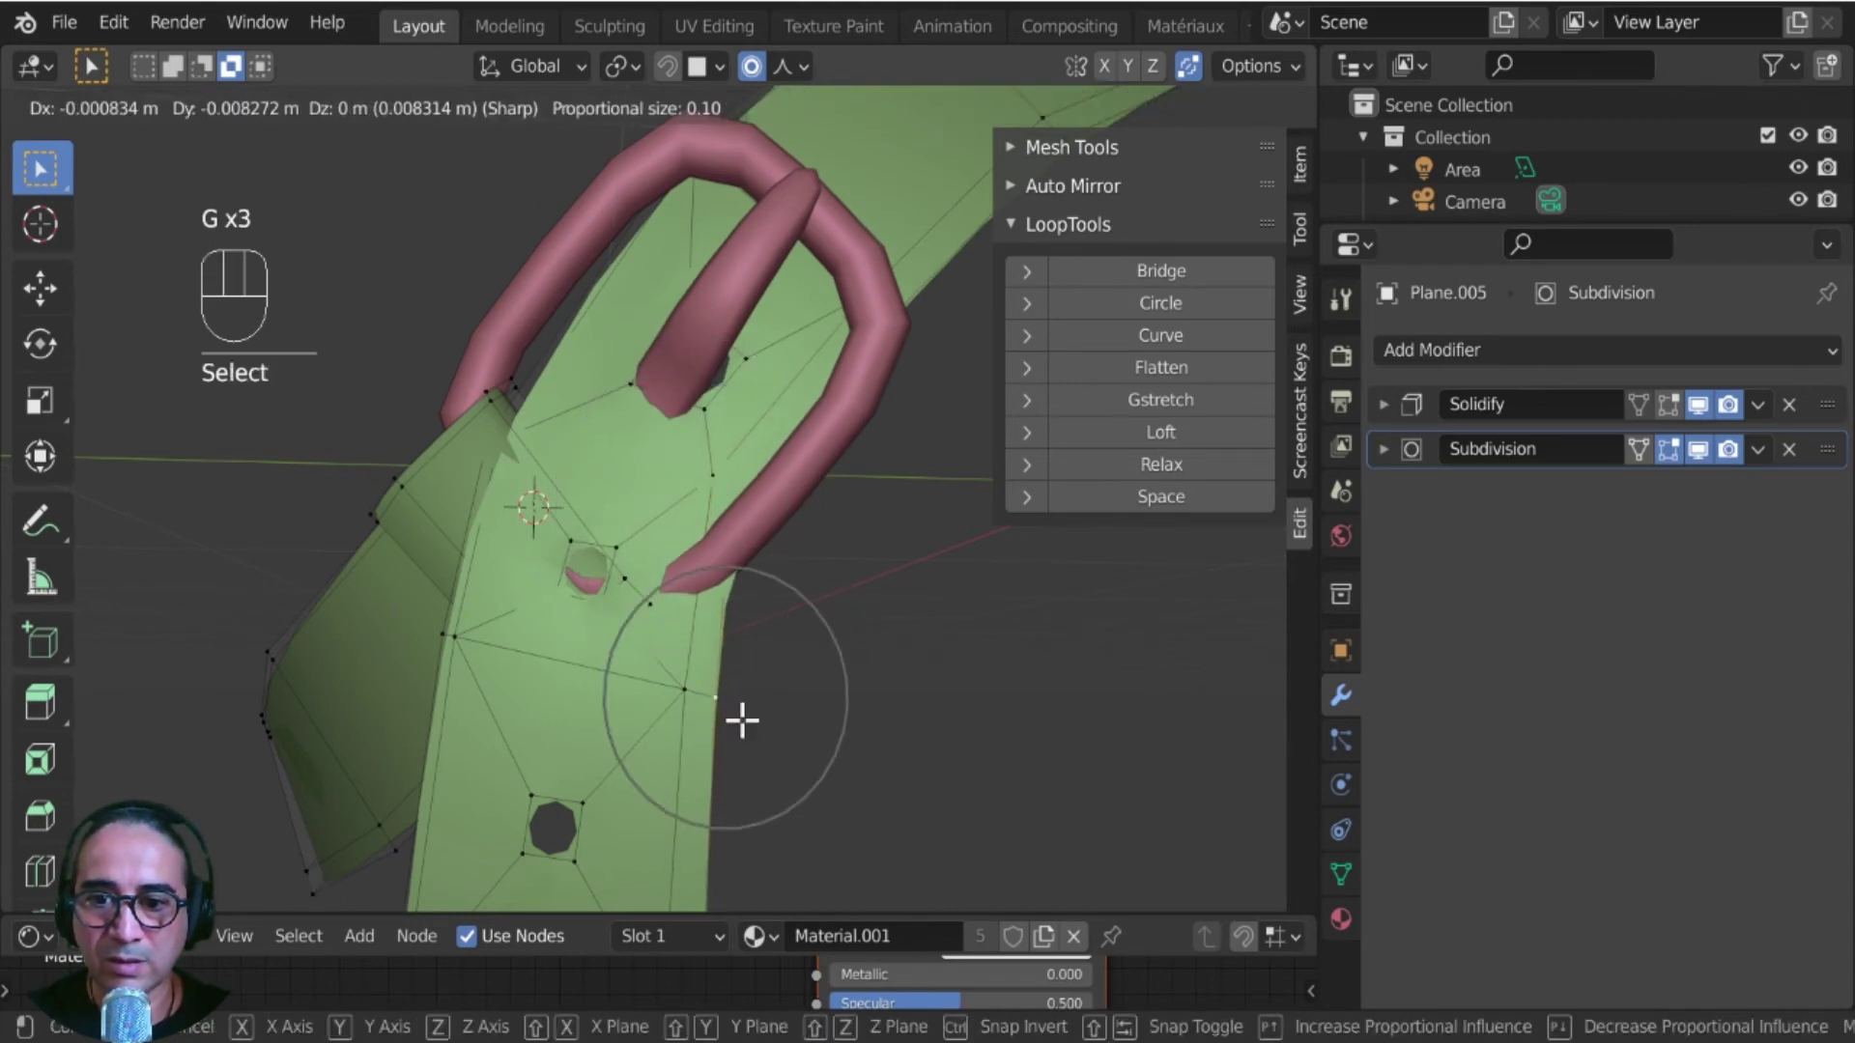
left_click(739, 720)
left_click(694, 703)
key("g")
left_click(712, 704)
key("g")
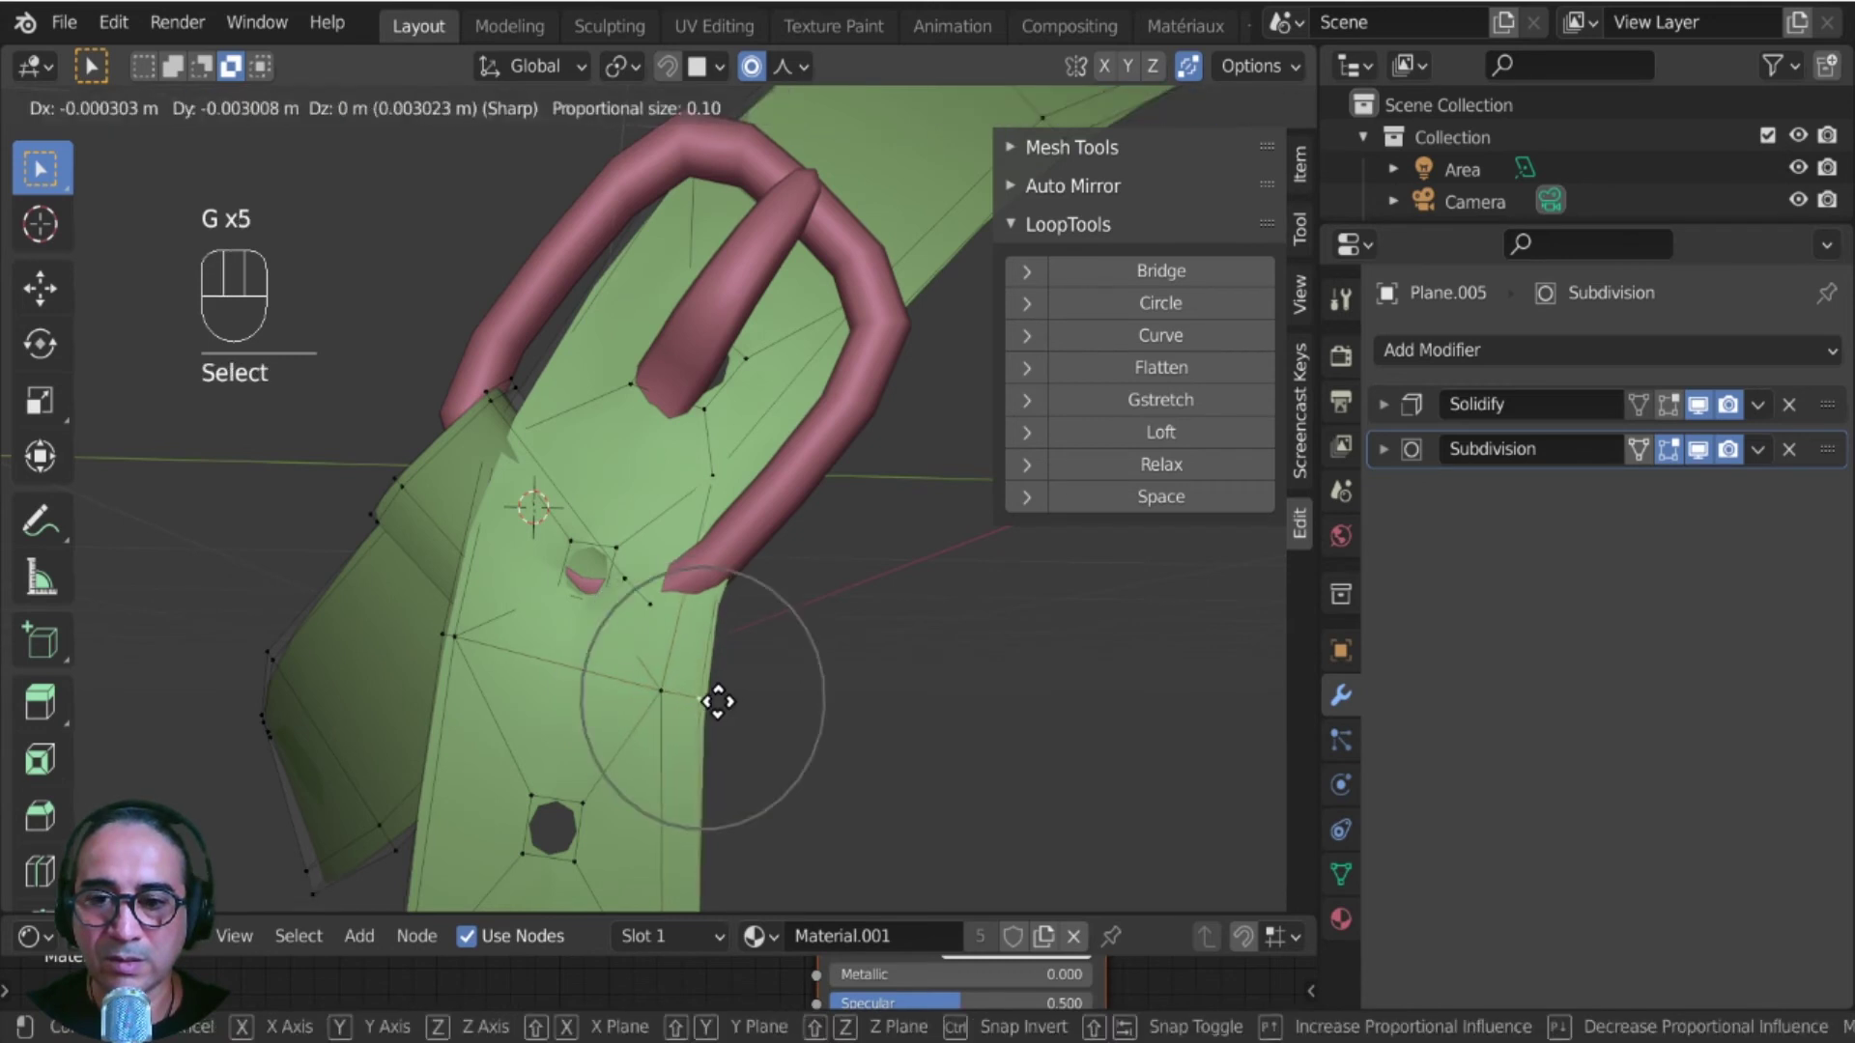
left_click(721, 704)
middle_click_drag(757, 756, 517, 724)
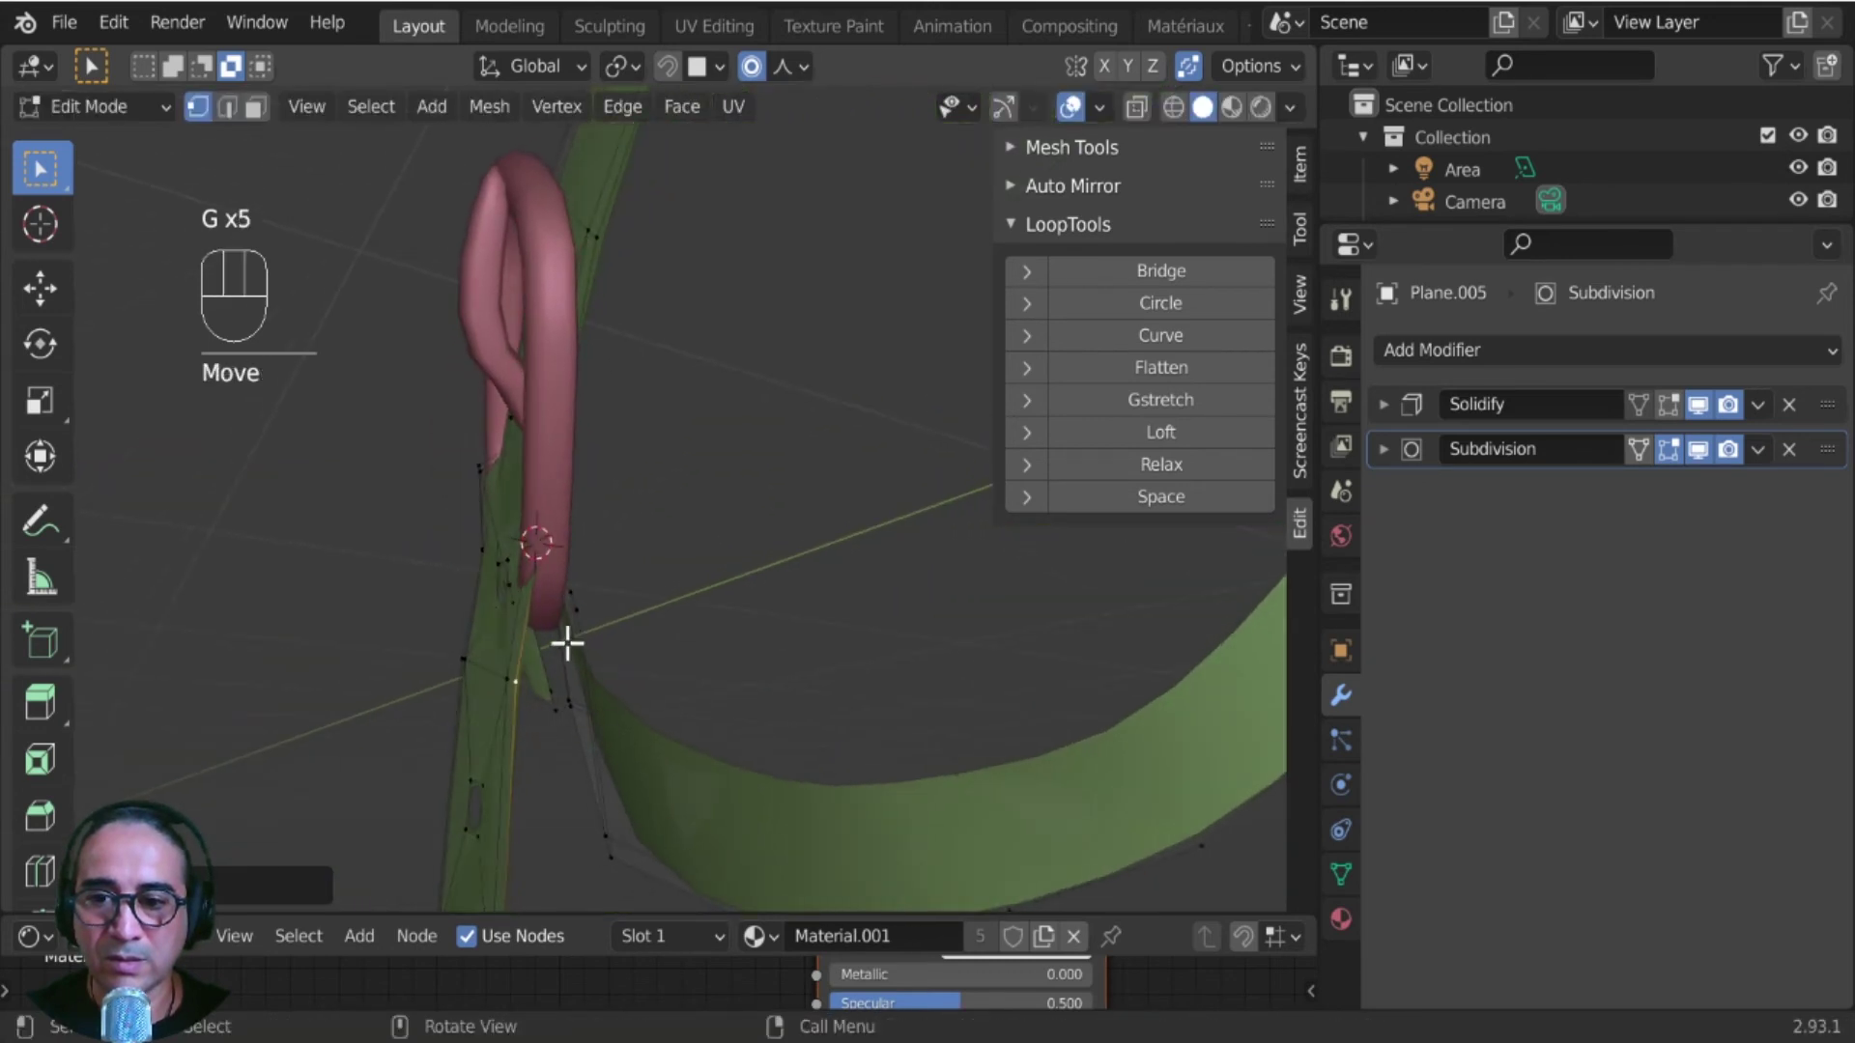
left_click(565, 548)
key("g")
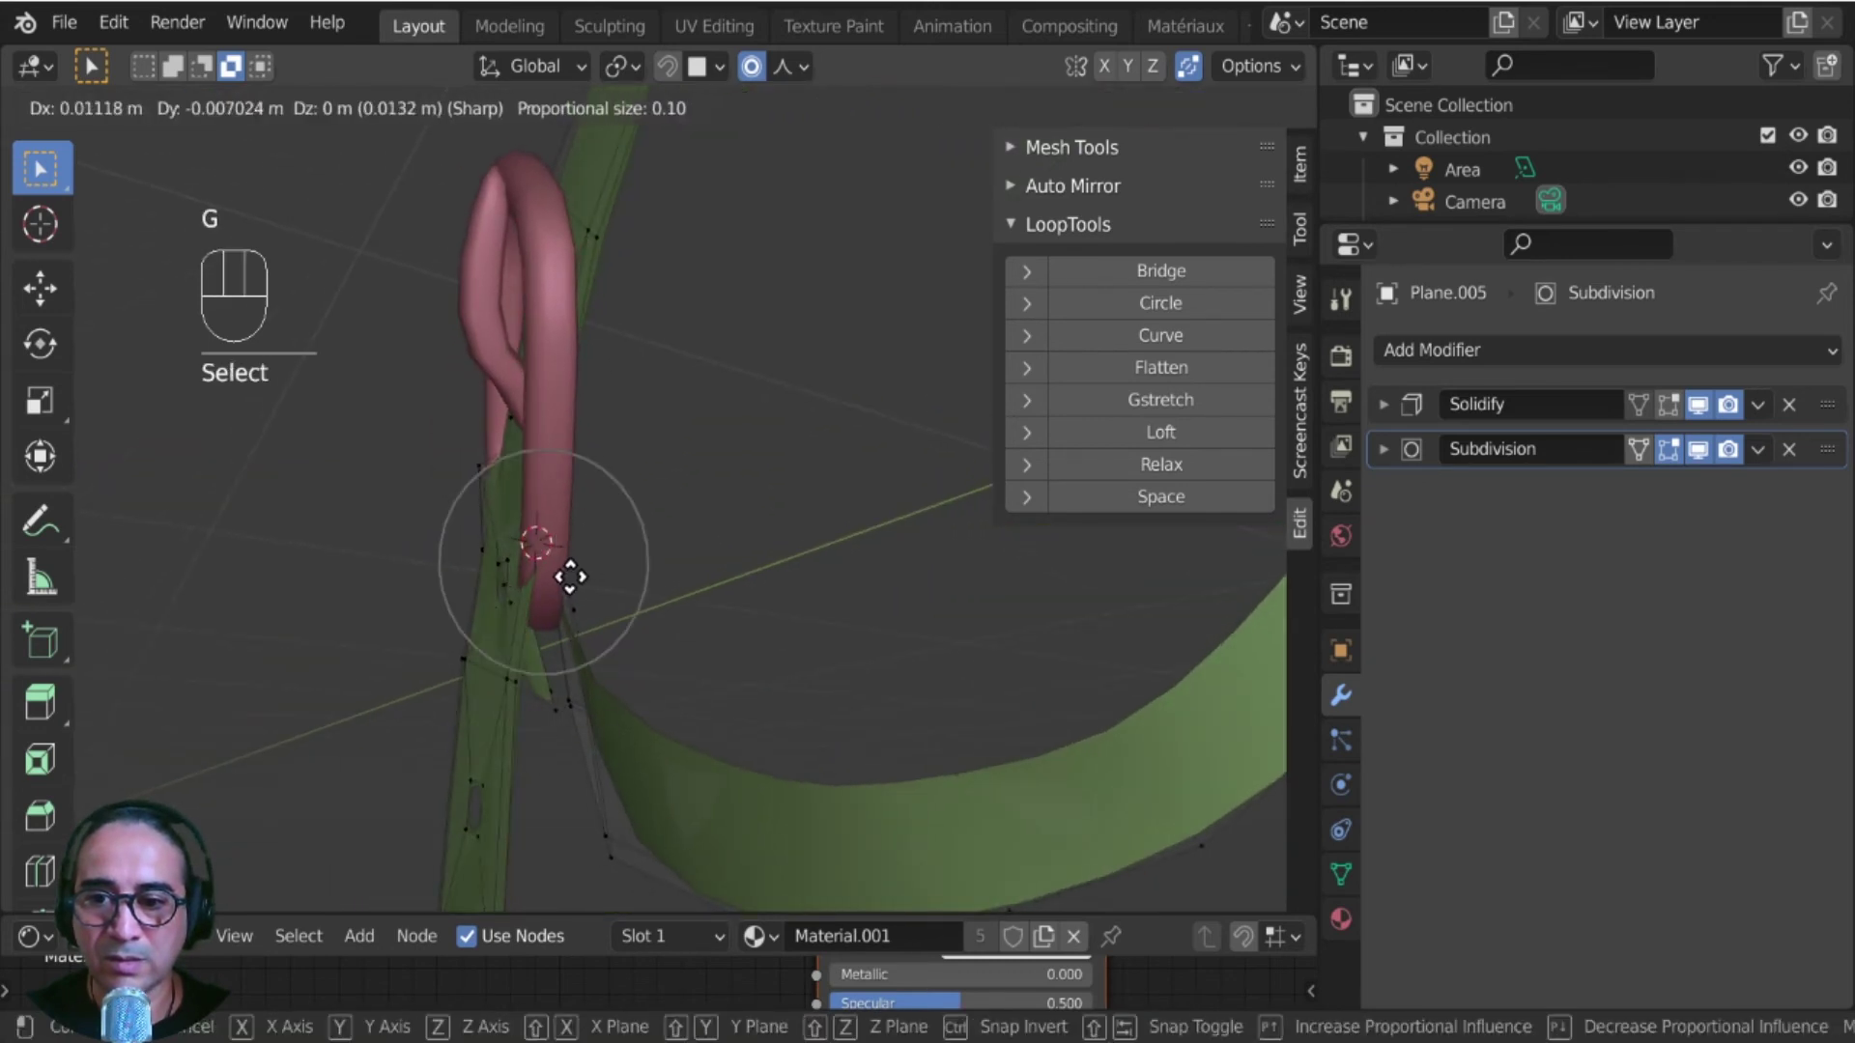
right_click(544, 568)
left_click_drag(546, 527, 547, 523)
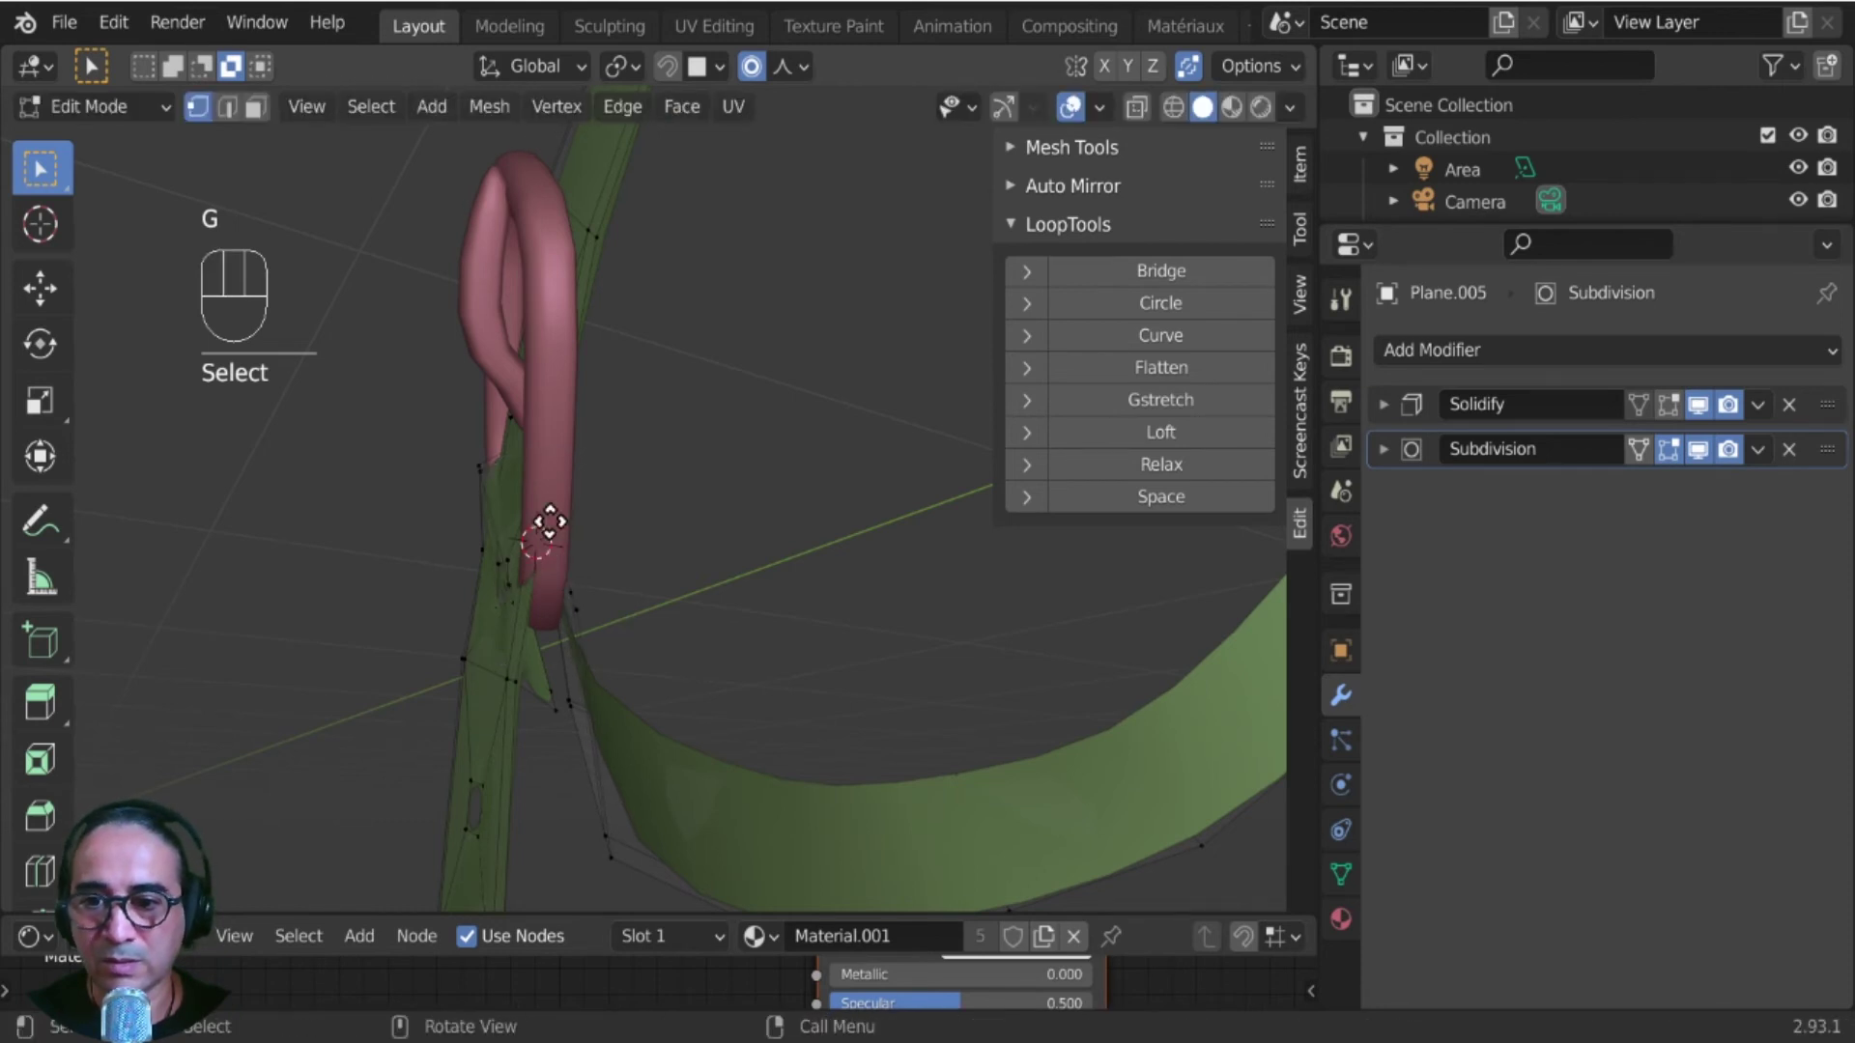
key("g")
right_click(522, 523)
- Move the strap's edge vertex below the buckle outward, away from the buckle bar, with a proportional size of about 0.33
key("g")
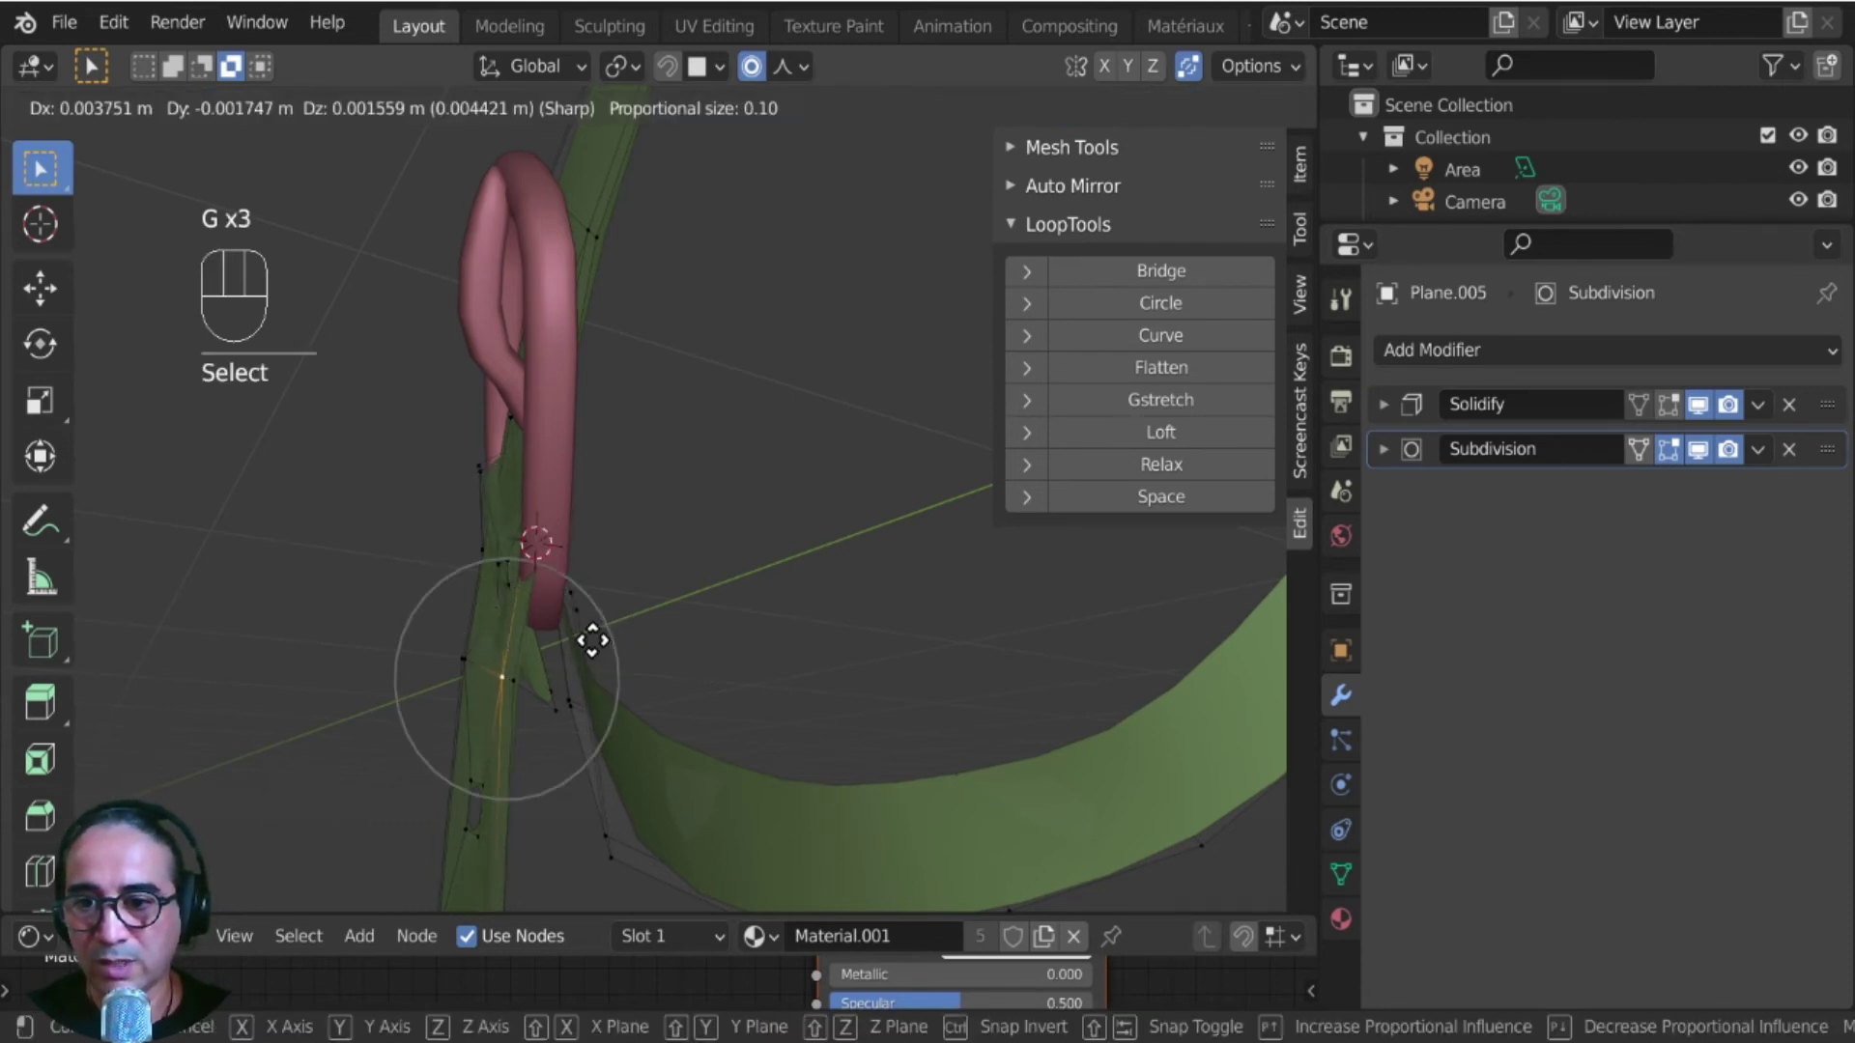
scroll(579, 638, "down", 8)
scroll(567, 640, "down", 2)
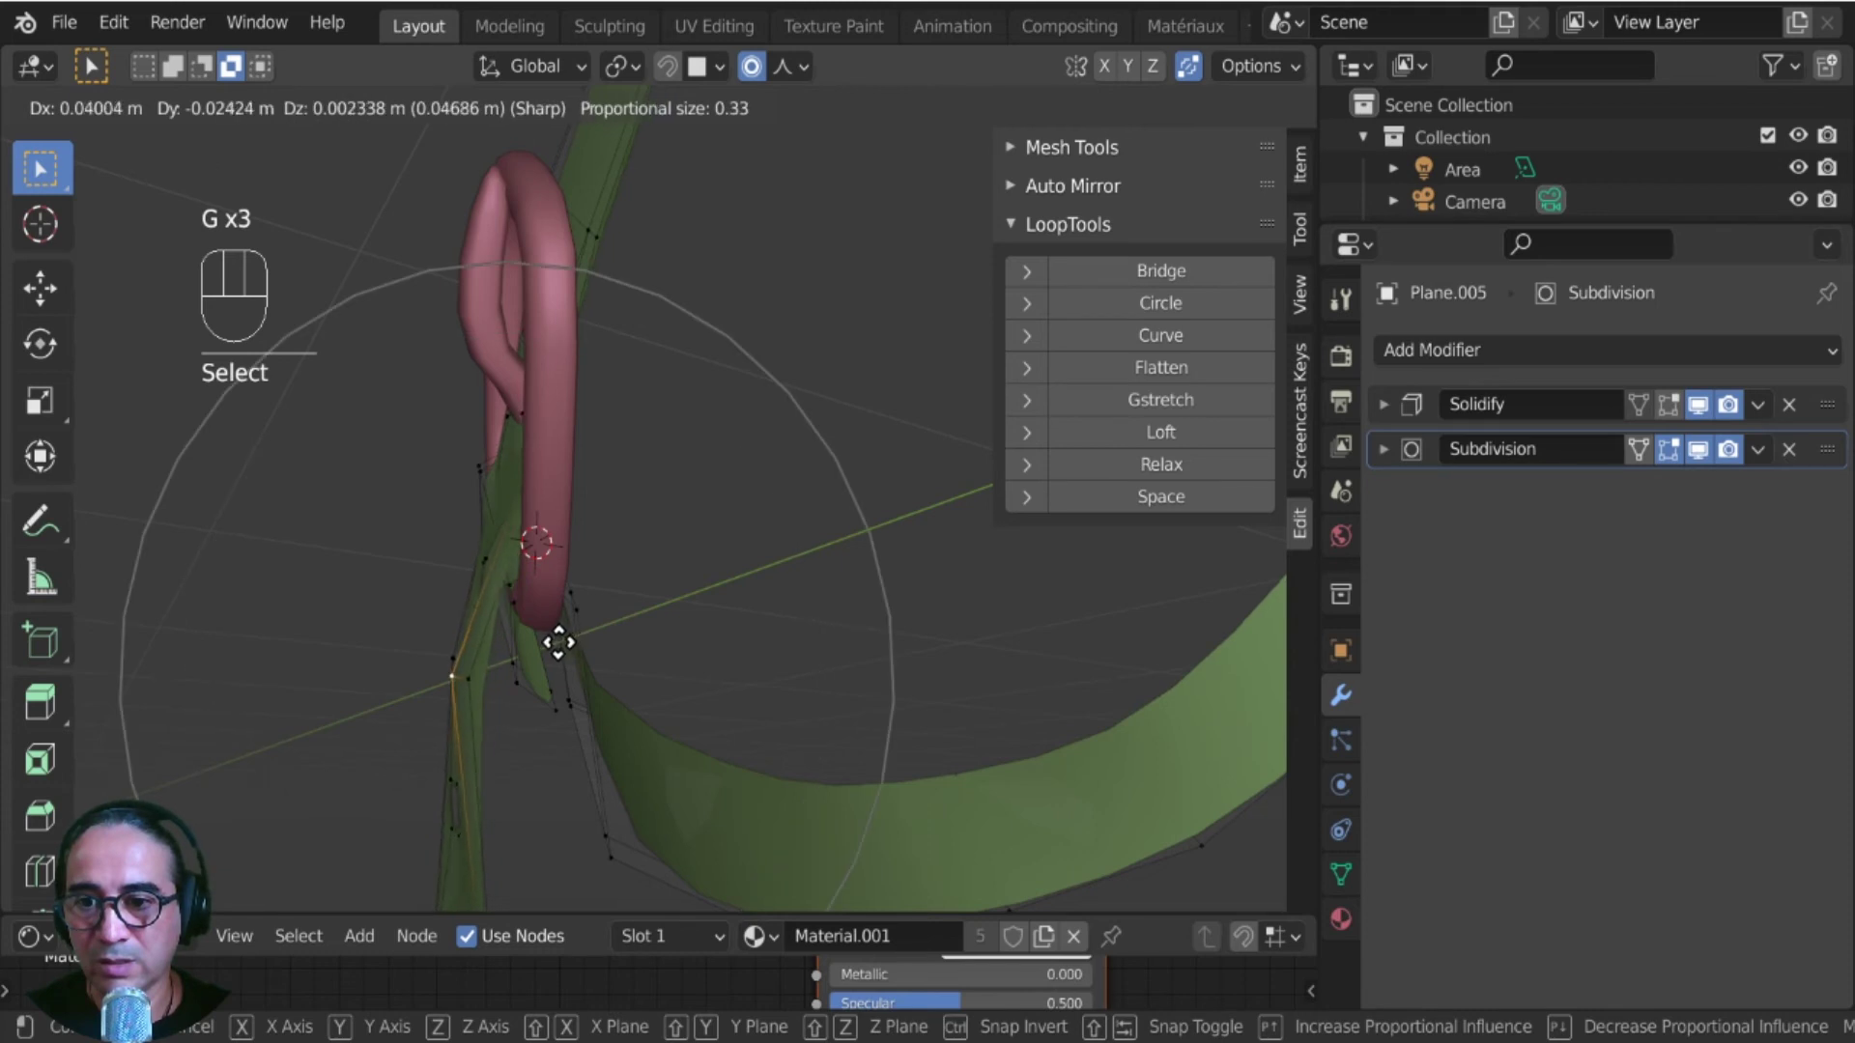
left_click(567, 636)
middle_click_drag(439, 618, 531, 609)
- Use X-ray to reach the strap vertices near the buckle bar, adjust their position in side view, and return to Object Mode
left_click(768, 496)
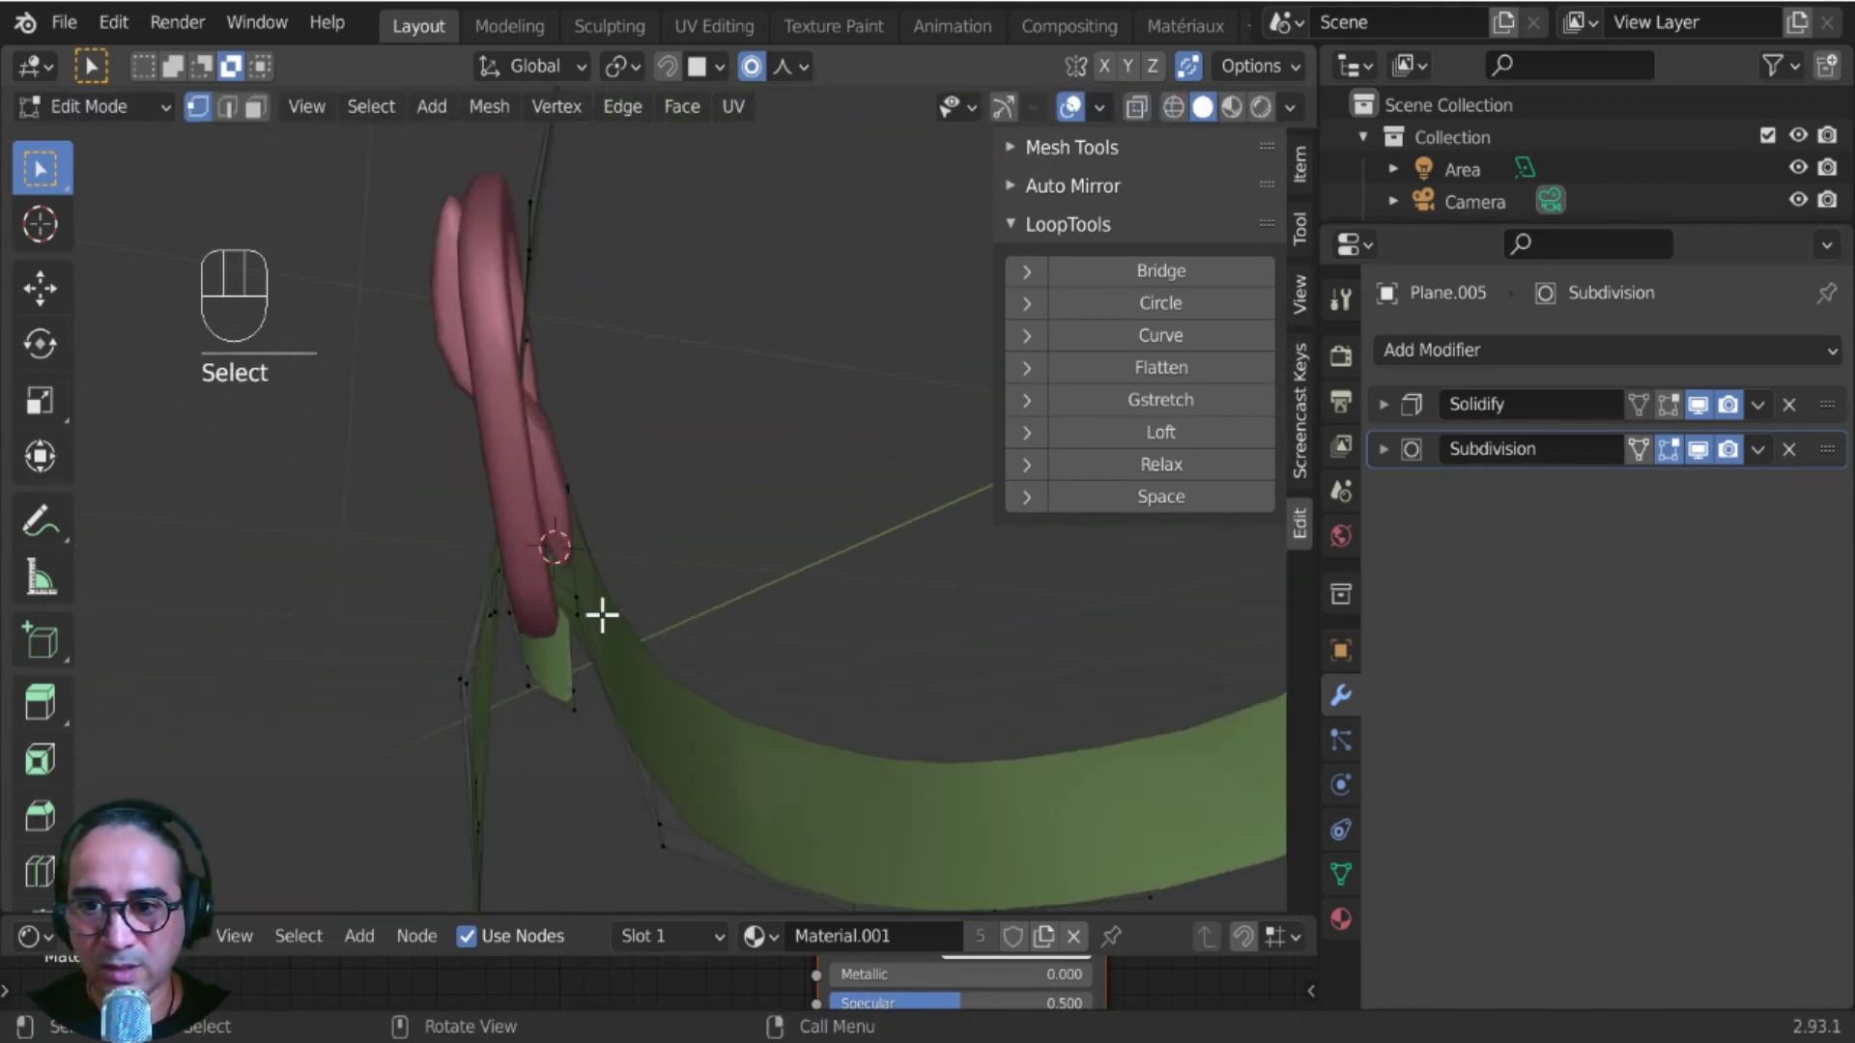
right_click(561, 618)
middle_click_drag(361, 766, 707, 507)
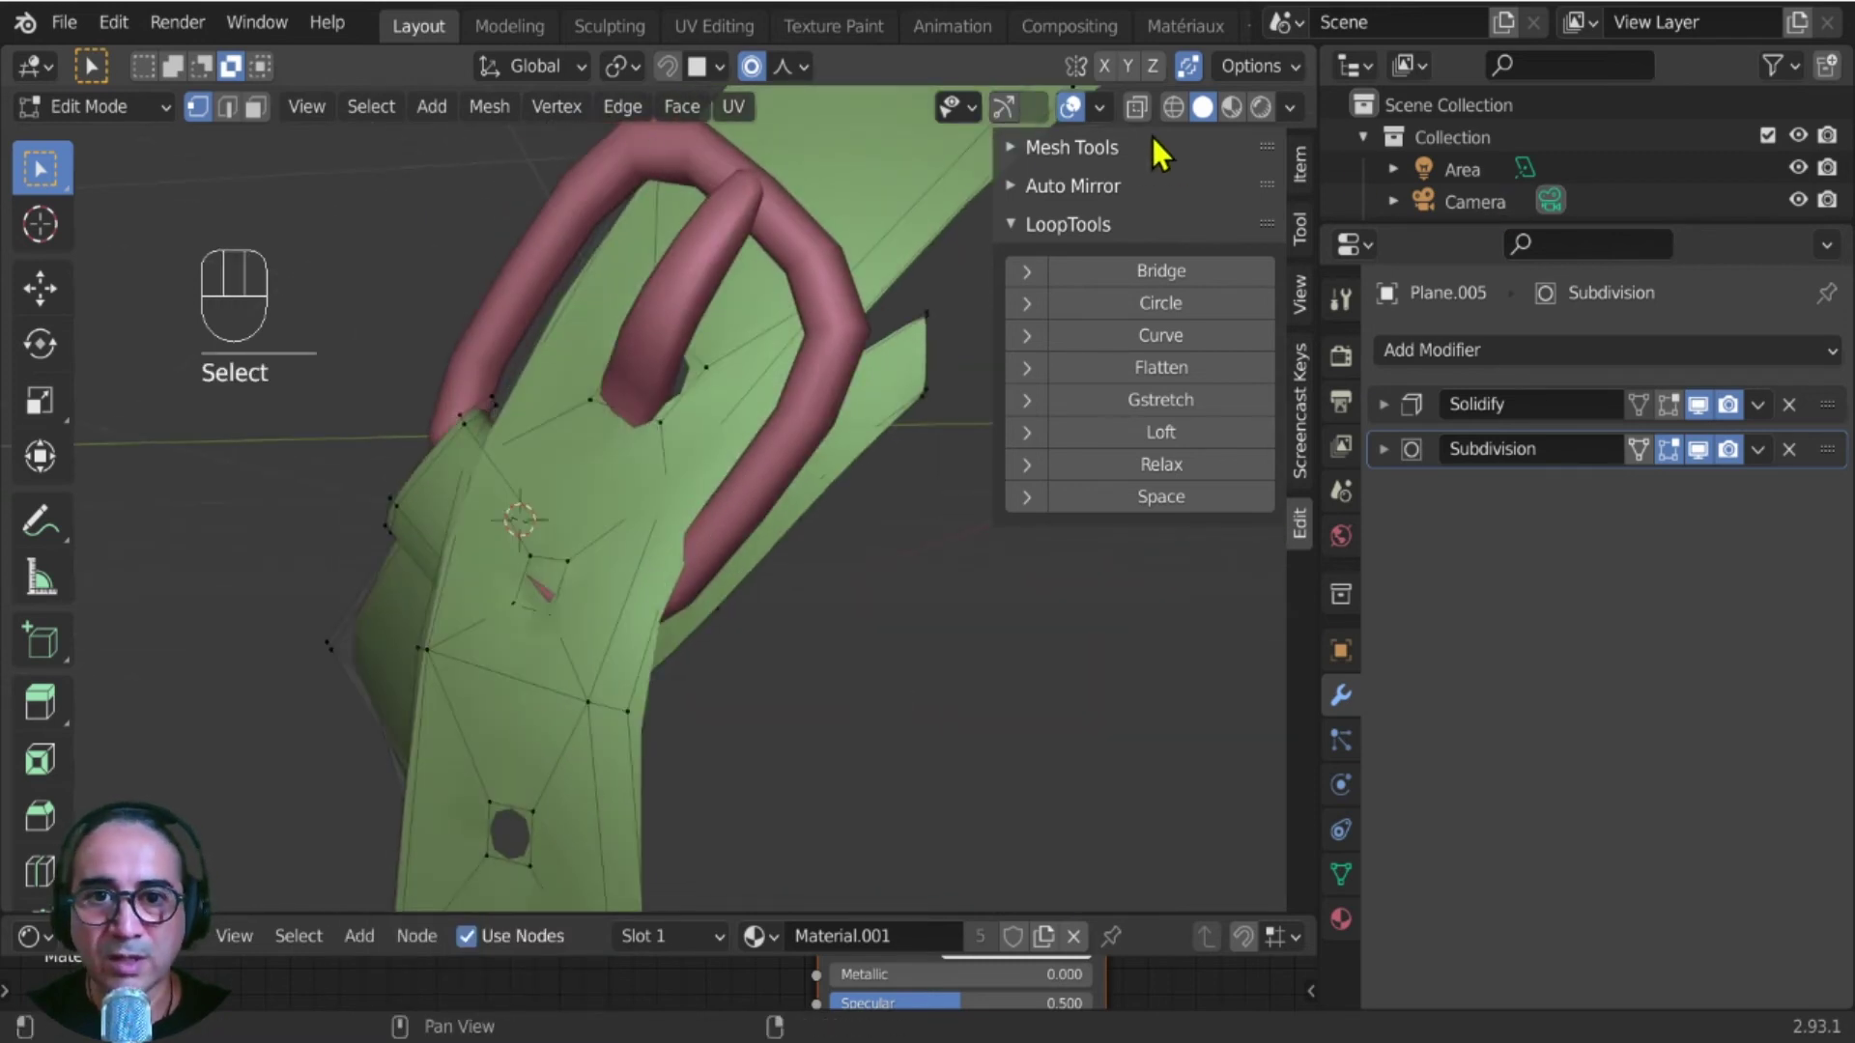
left_click(1138, 109)
middle_click_drag(815, 526, 761, 564)
middle_click_drag(815, 626, 484, 572)
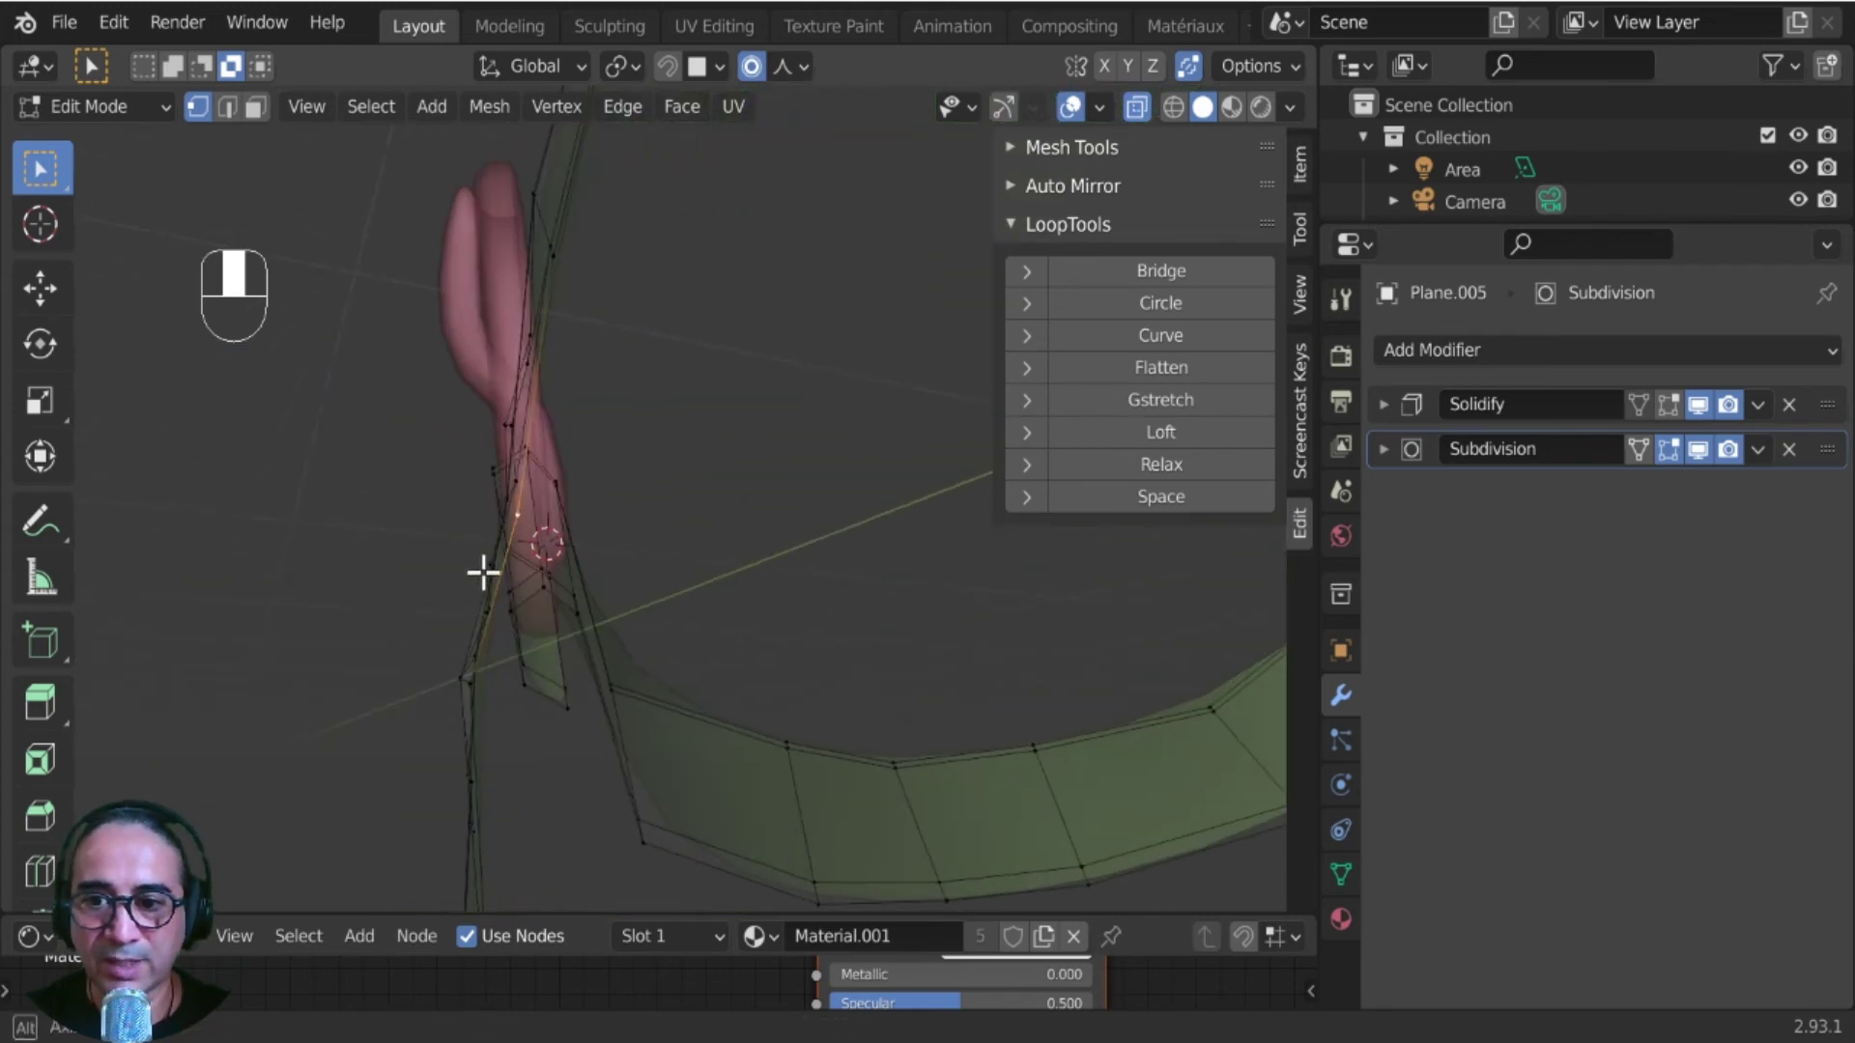
left_click(1138, 112)
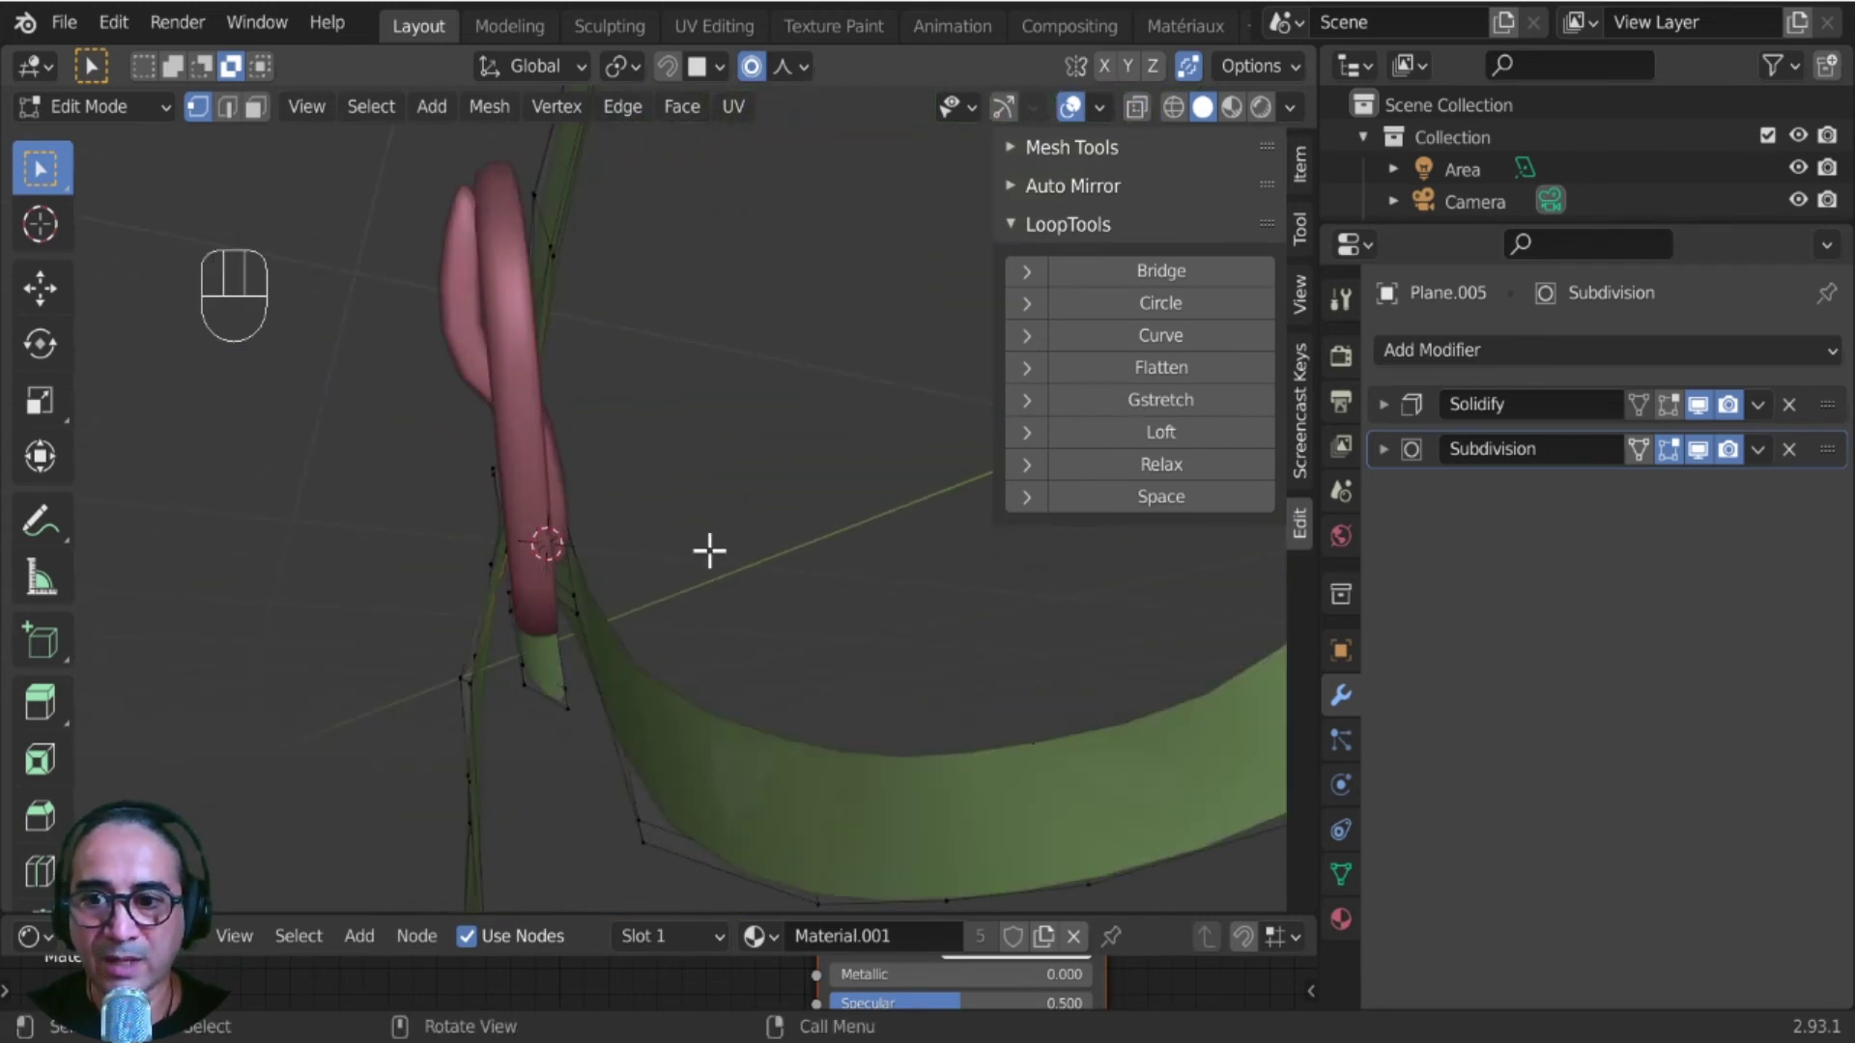
key("g")
left_click(676, 544)
middle_click_drag(676, 544, 803, 722)
key("Tab")
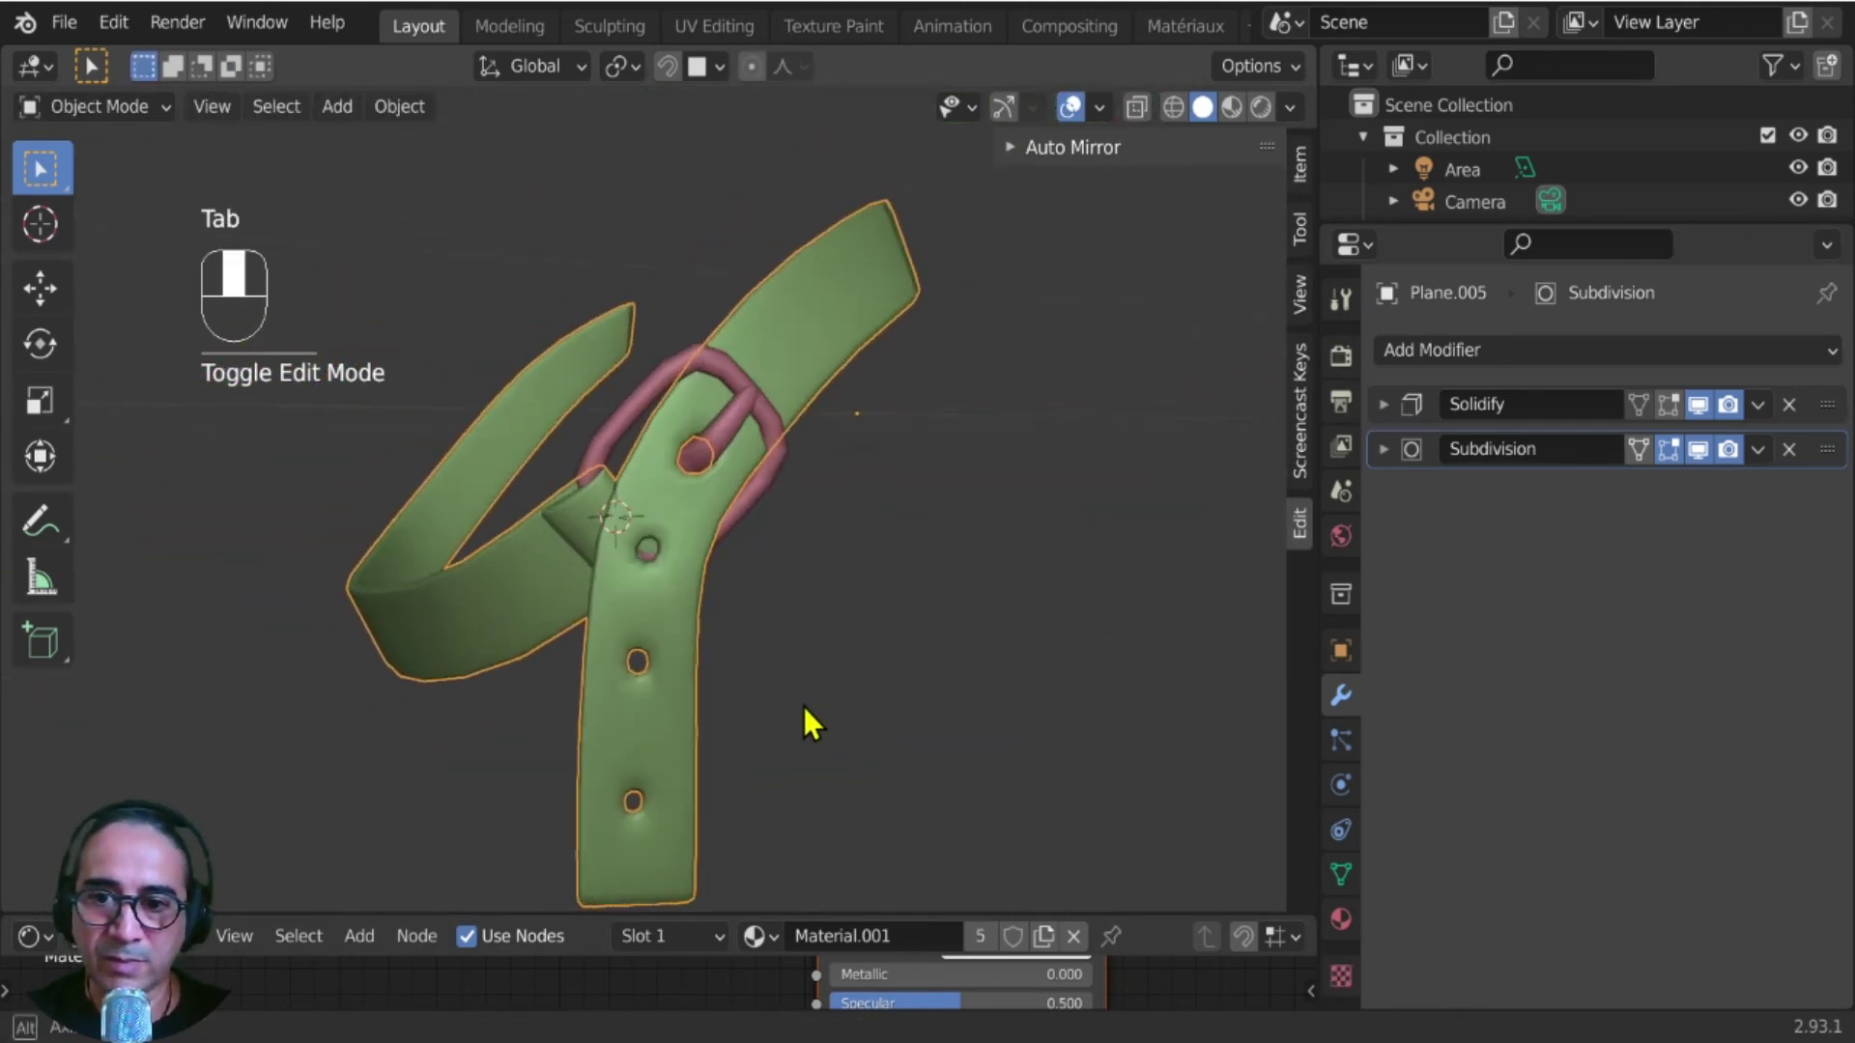
- Leave local view to show the whole dinosaur, and switch the viewport to Material Preview with overlays enabled
scroll(806, 727, "down", 3)
key("alt+h")
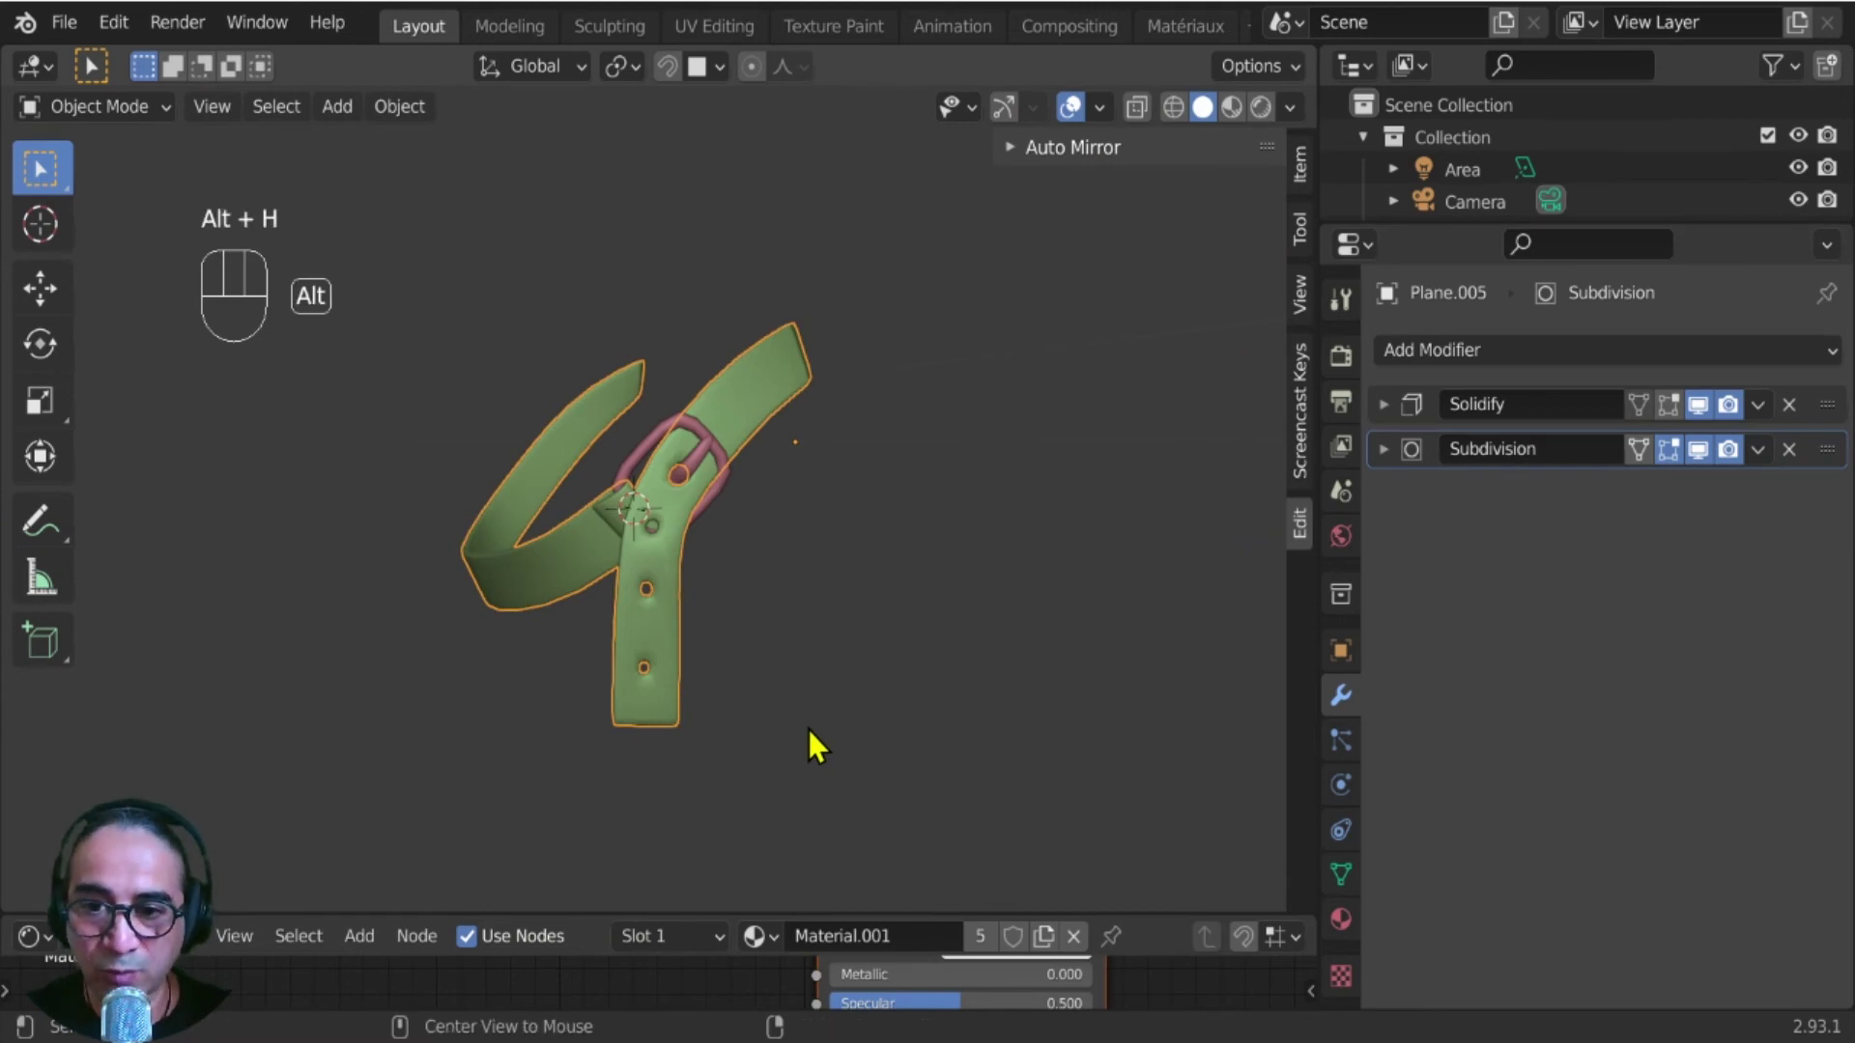
left_click(884, 661)
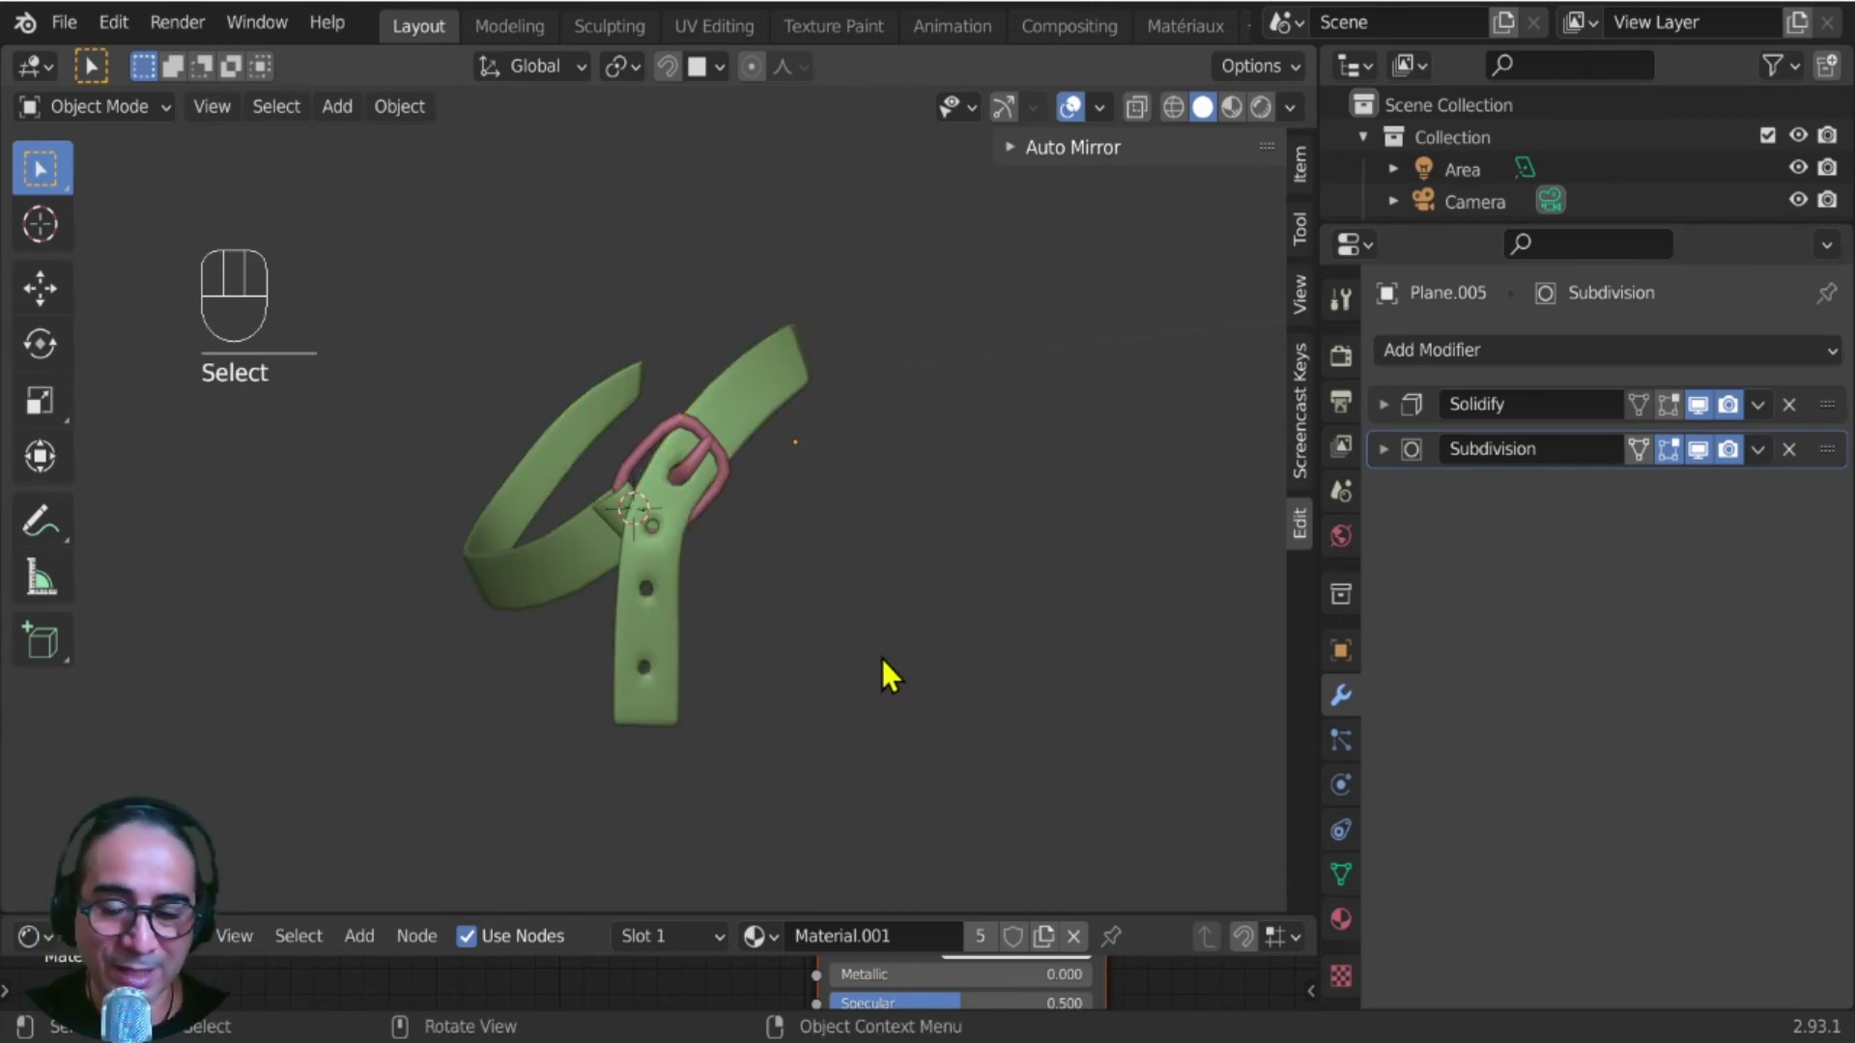
key("KP_Divide")
middle_click_drag(858, 655, 642, 721)
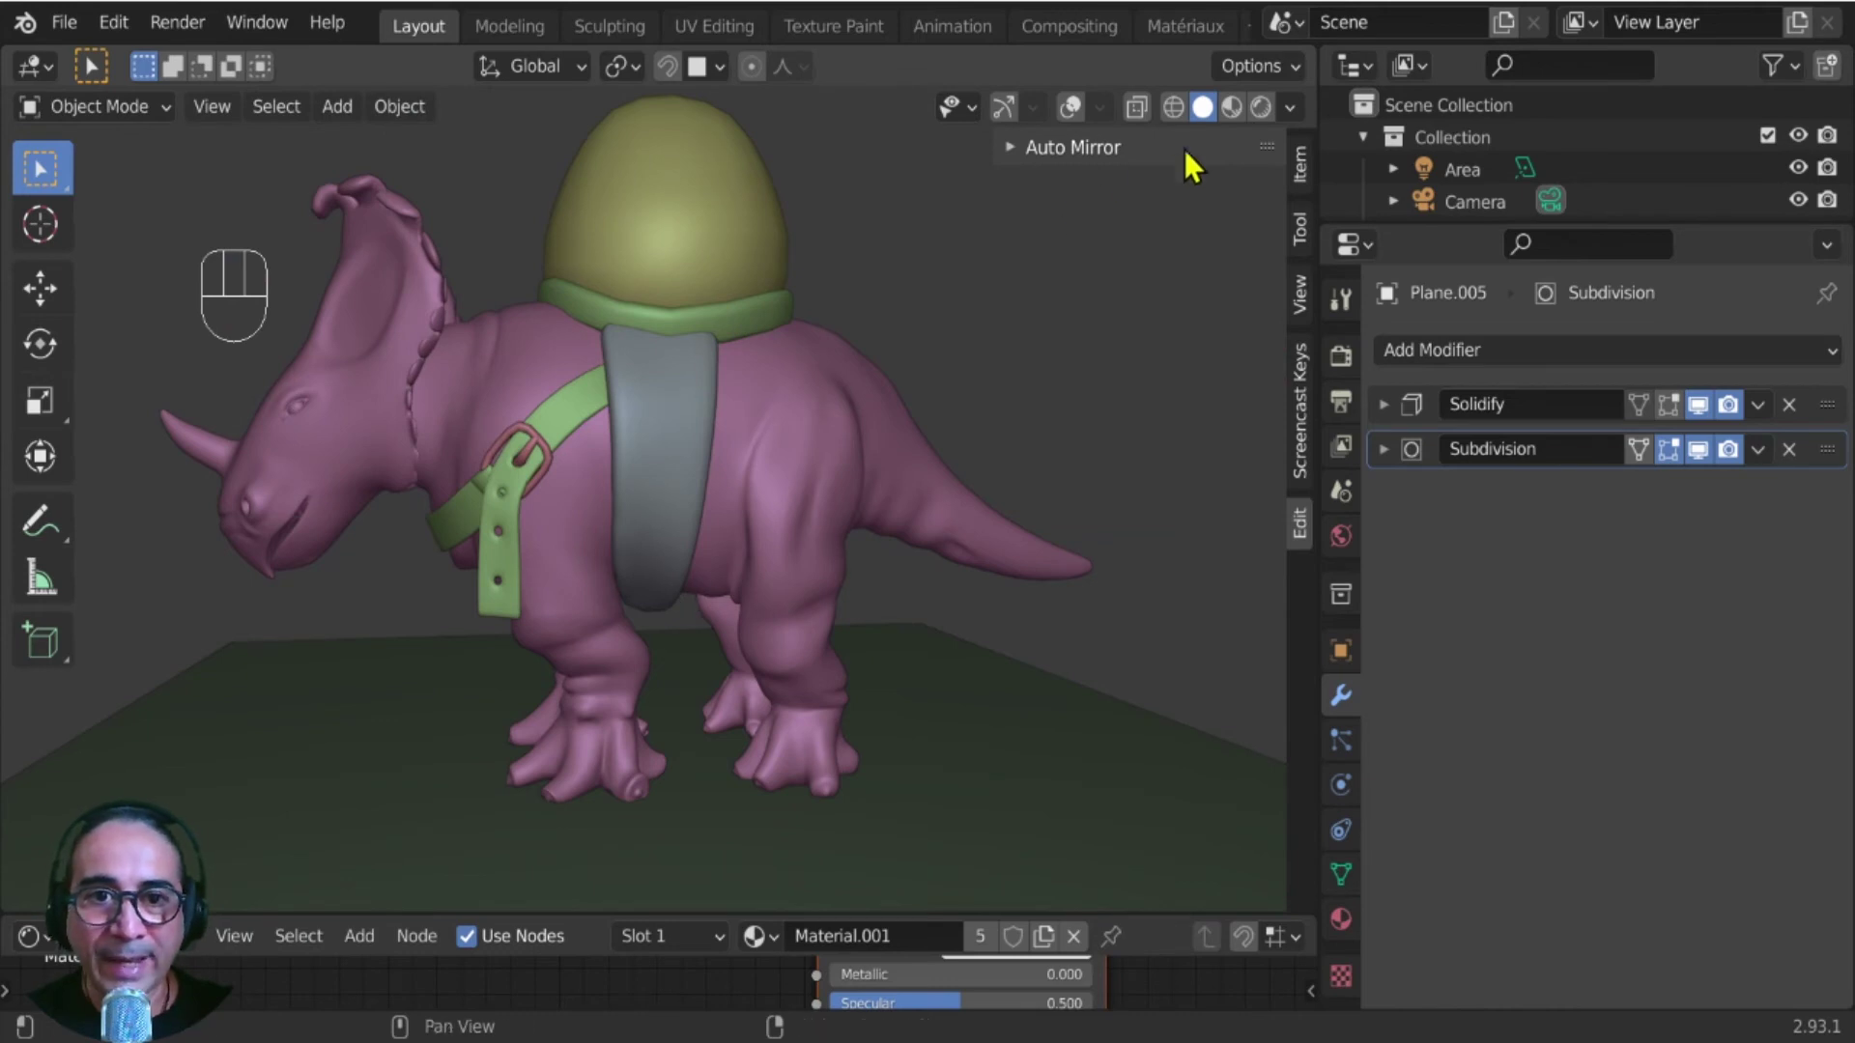
left_click(1231, 105)
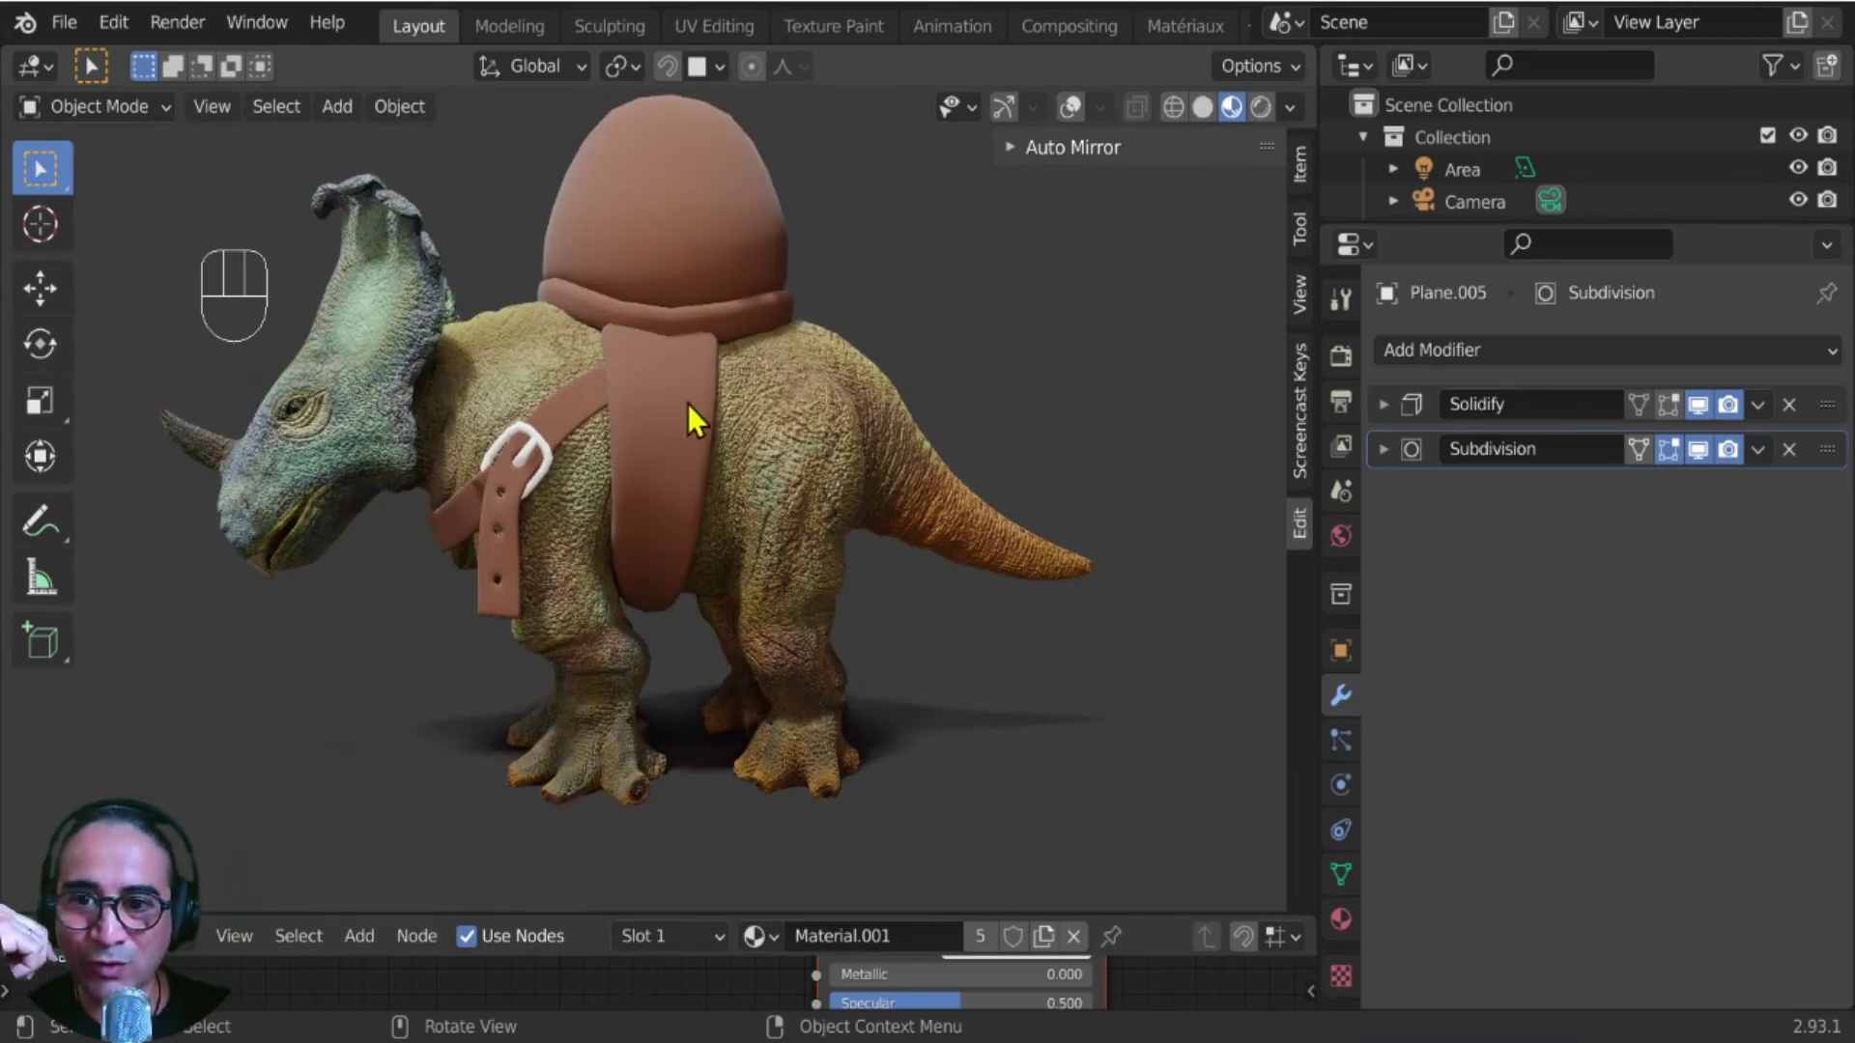
left_click(1070, 109)
- Select the egg-shaped cabin on the dinosaur's back, unlink its shared brown material and give it a new one
left_click(711, 202)
middle_click_drag(744, 292, 657, 201)
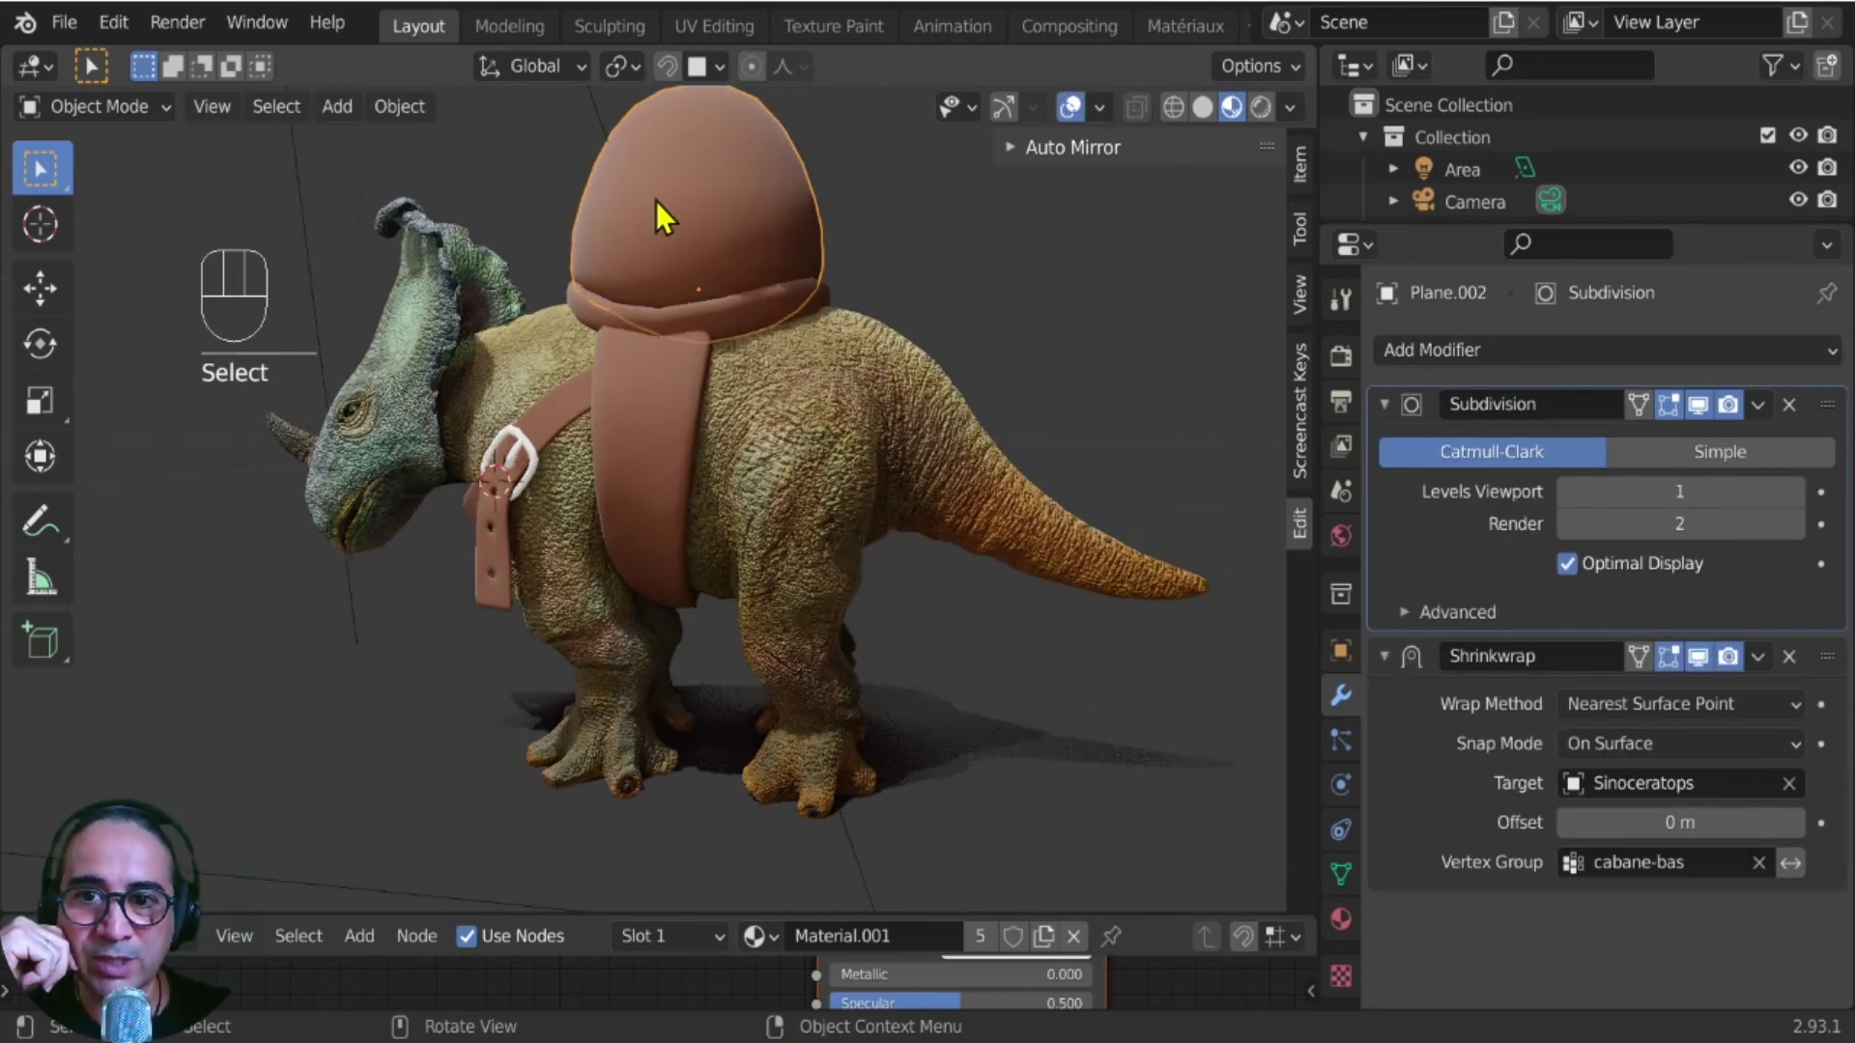
left_click(1341, 920)
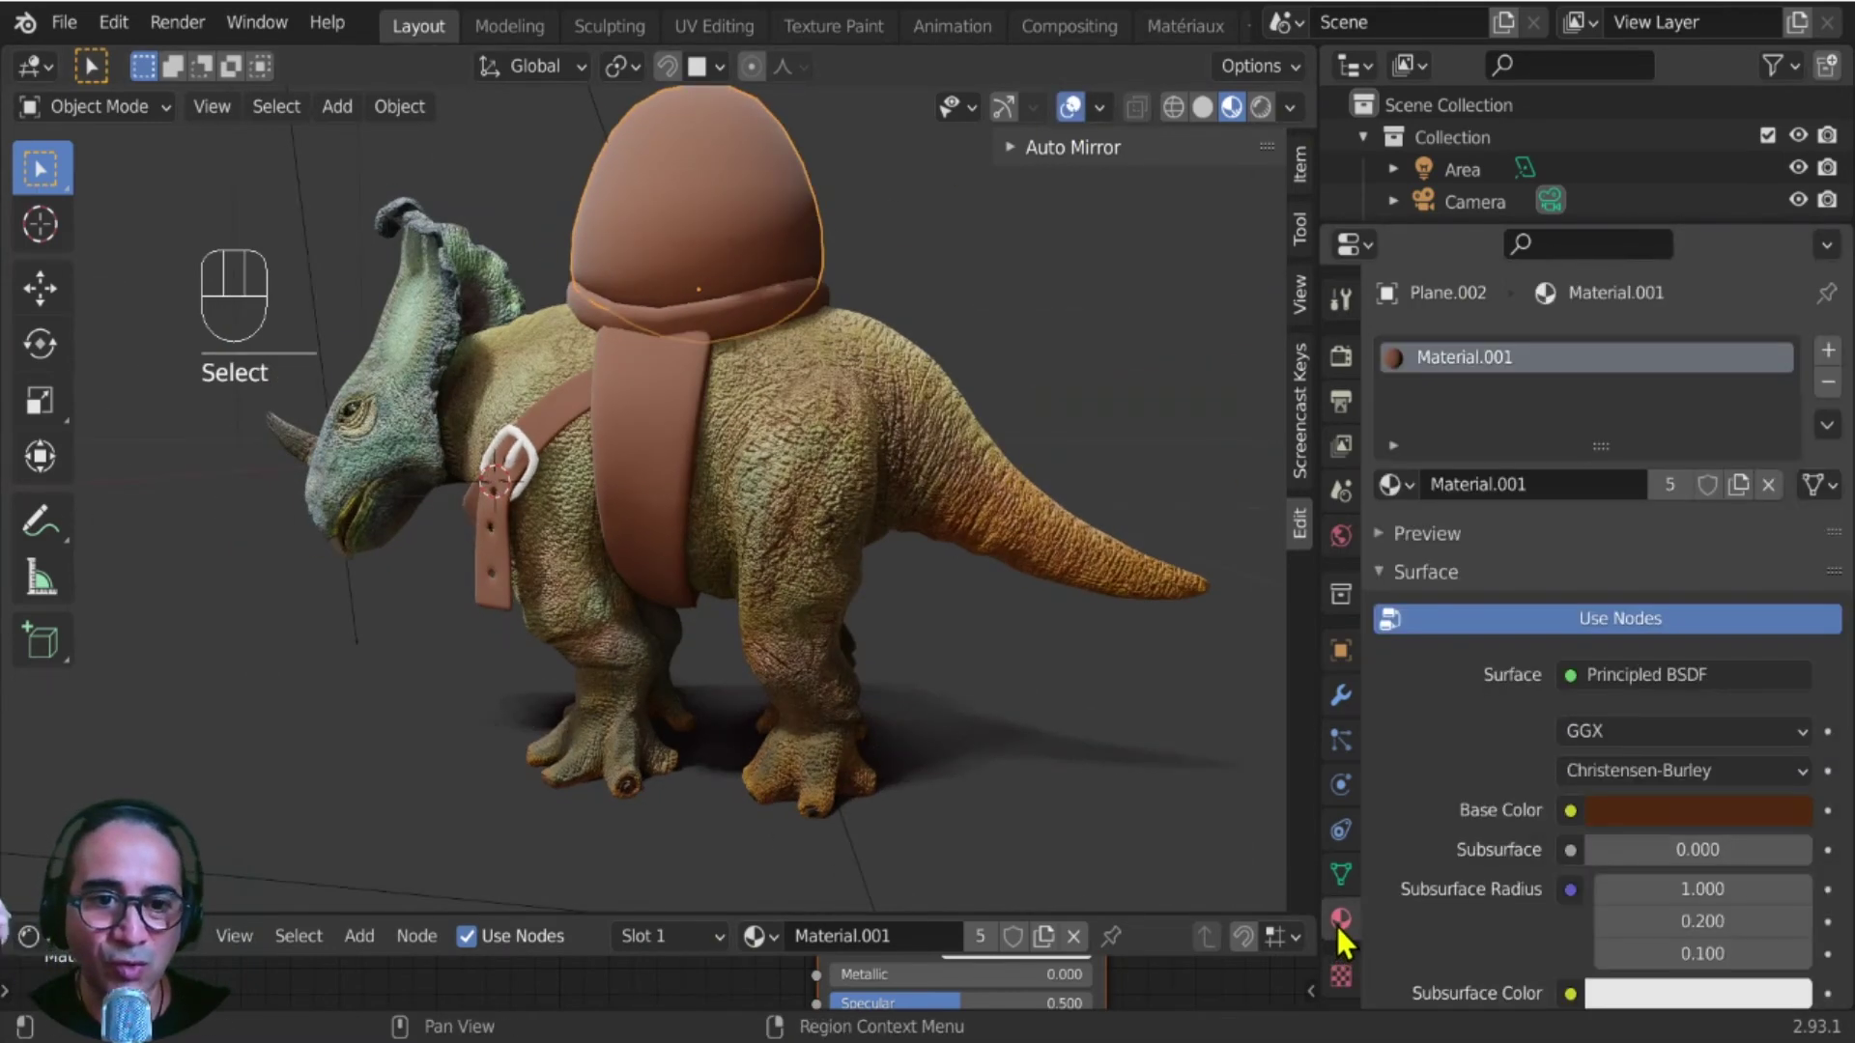
left_click(1768, 485)
left_click(1573, 486)
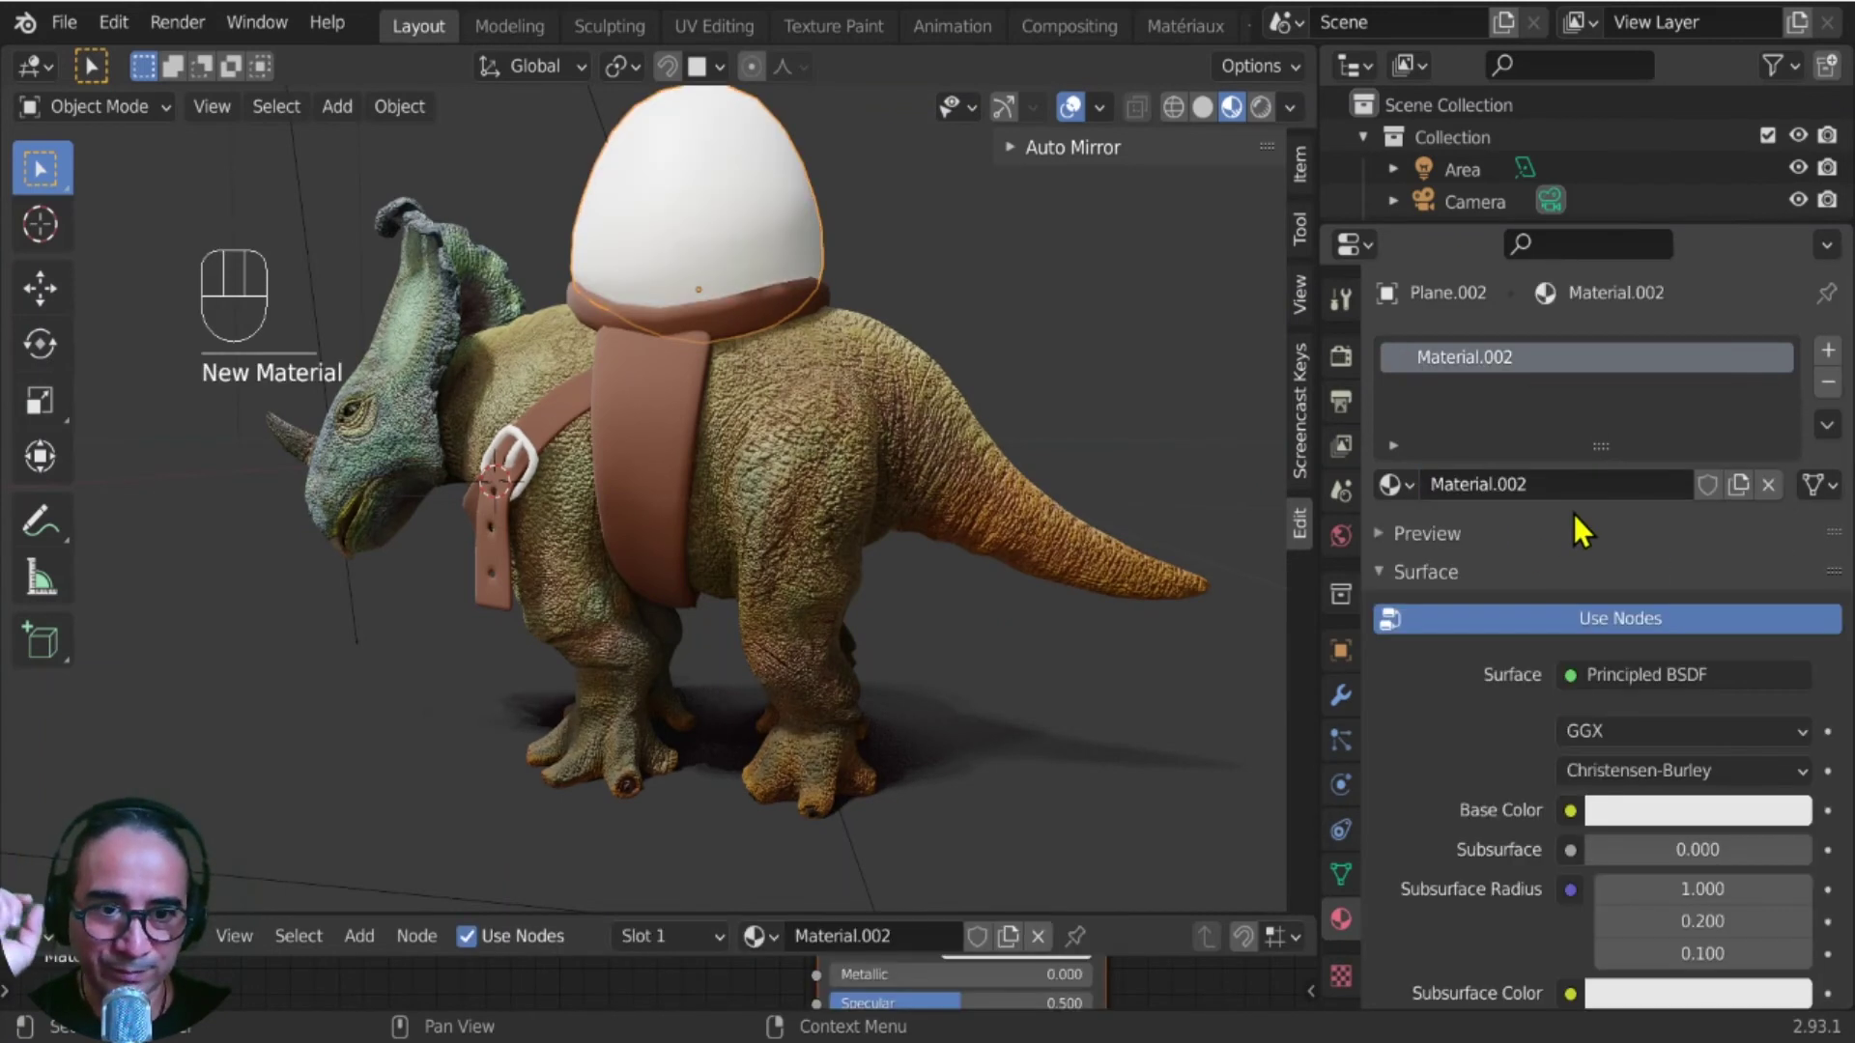
- Set the cabin material's base color to a dark brown with hue 0.027 and saturation 0.980
scroll(1570, 720, "down", 4)
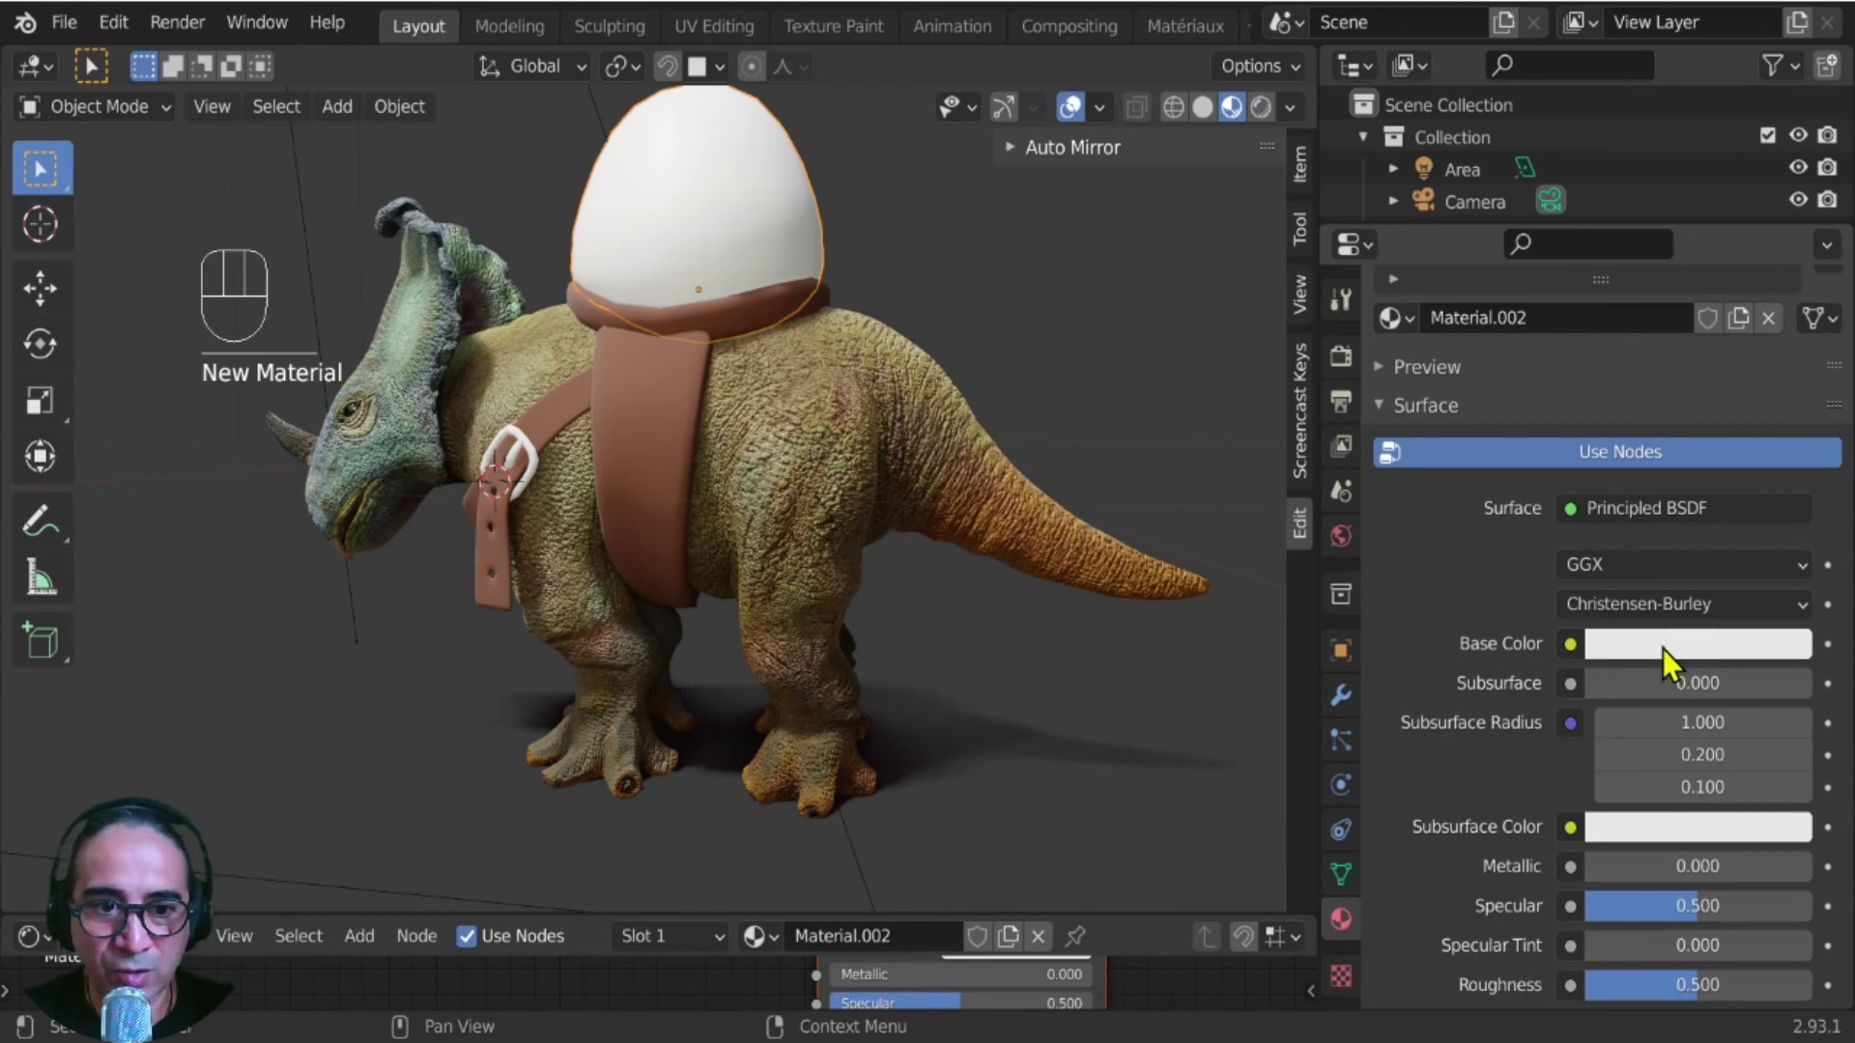
left_click(1661, 647)
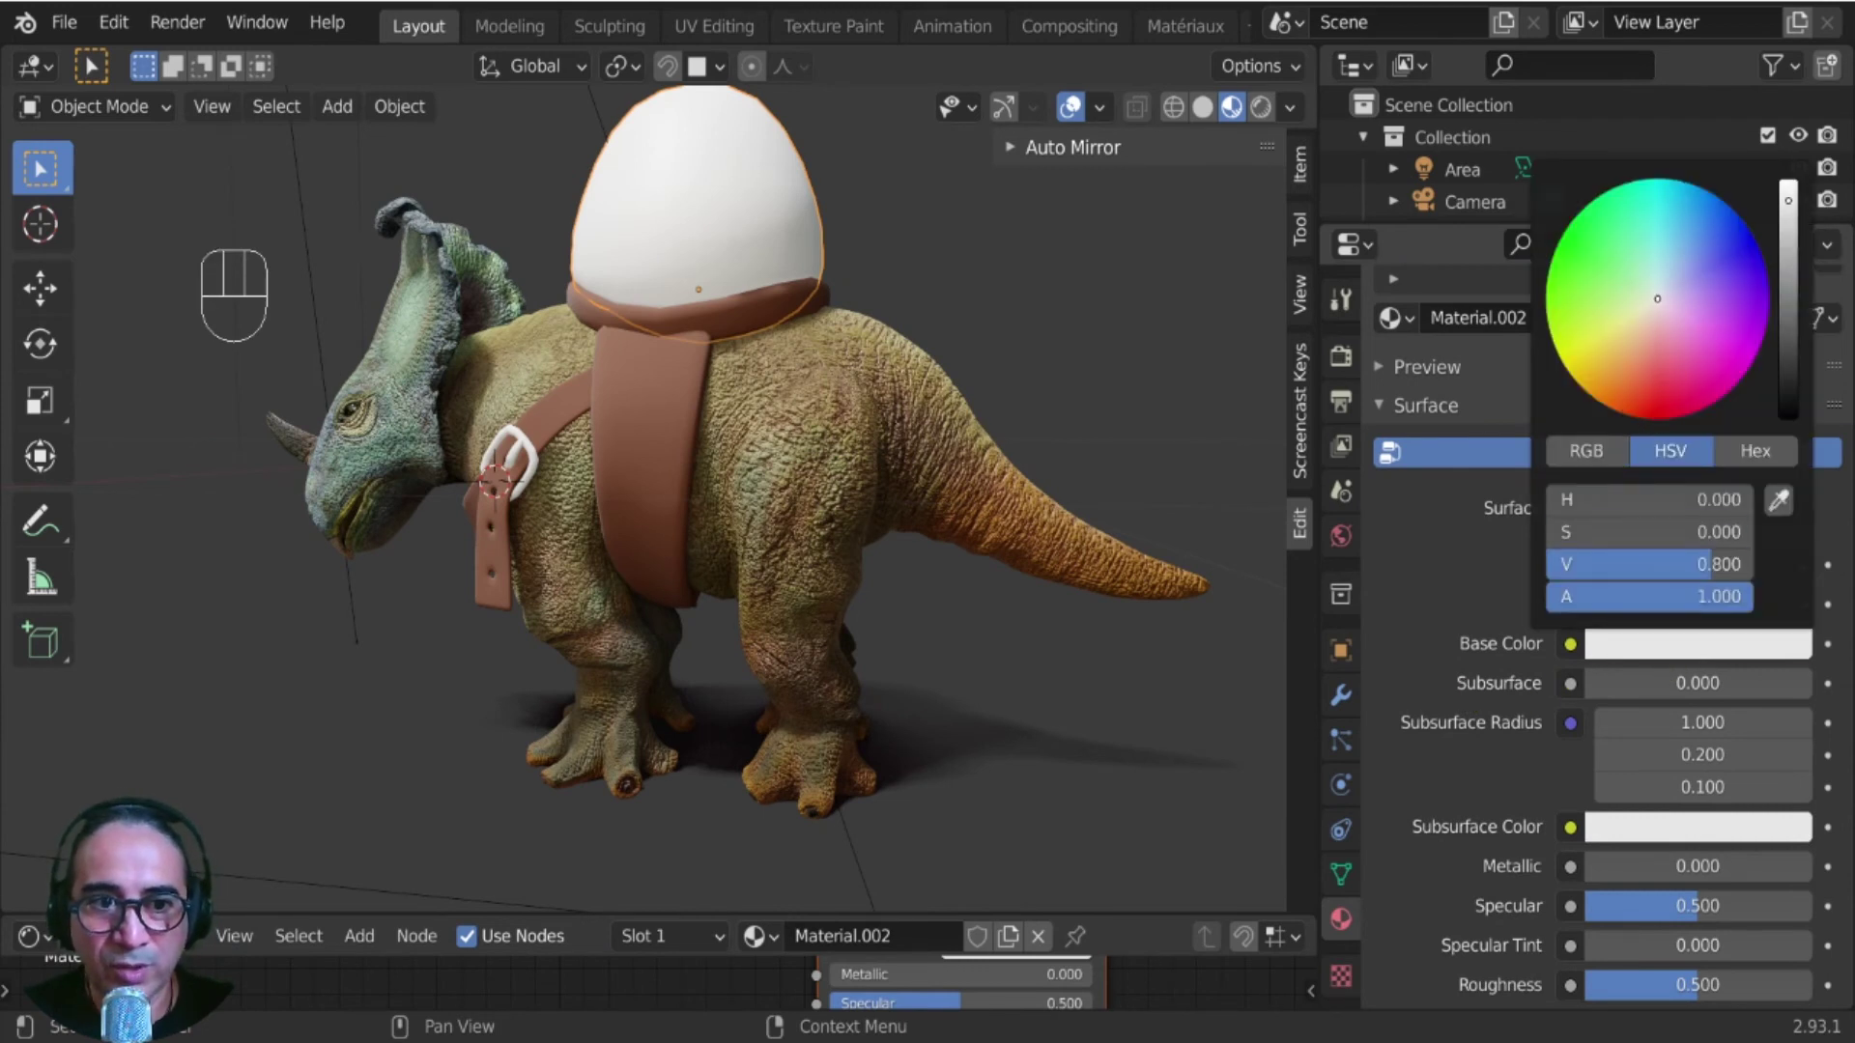
left_click_drag(1651, 388, 1621, 394)
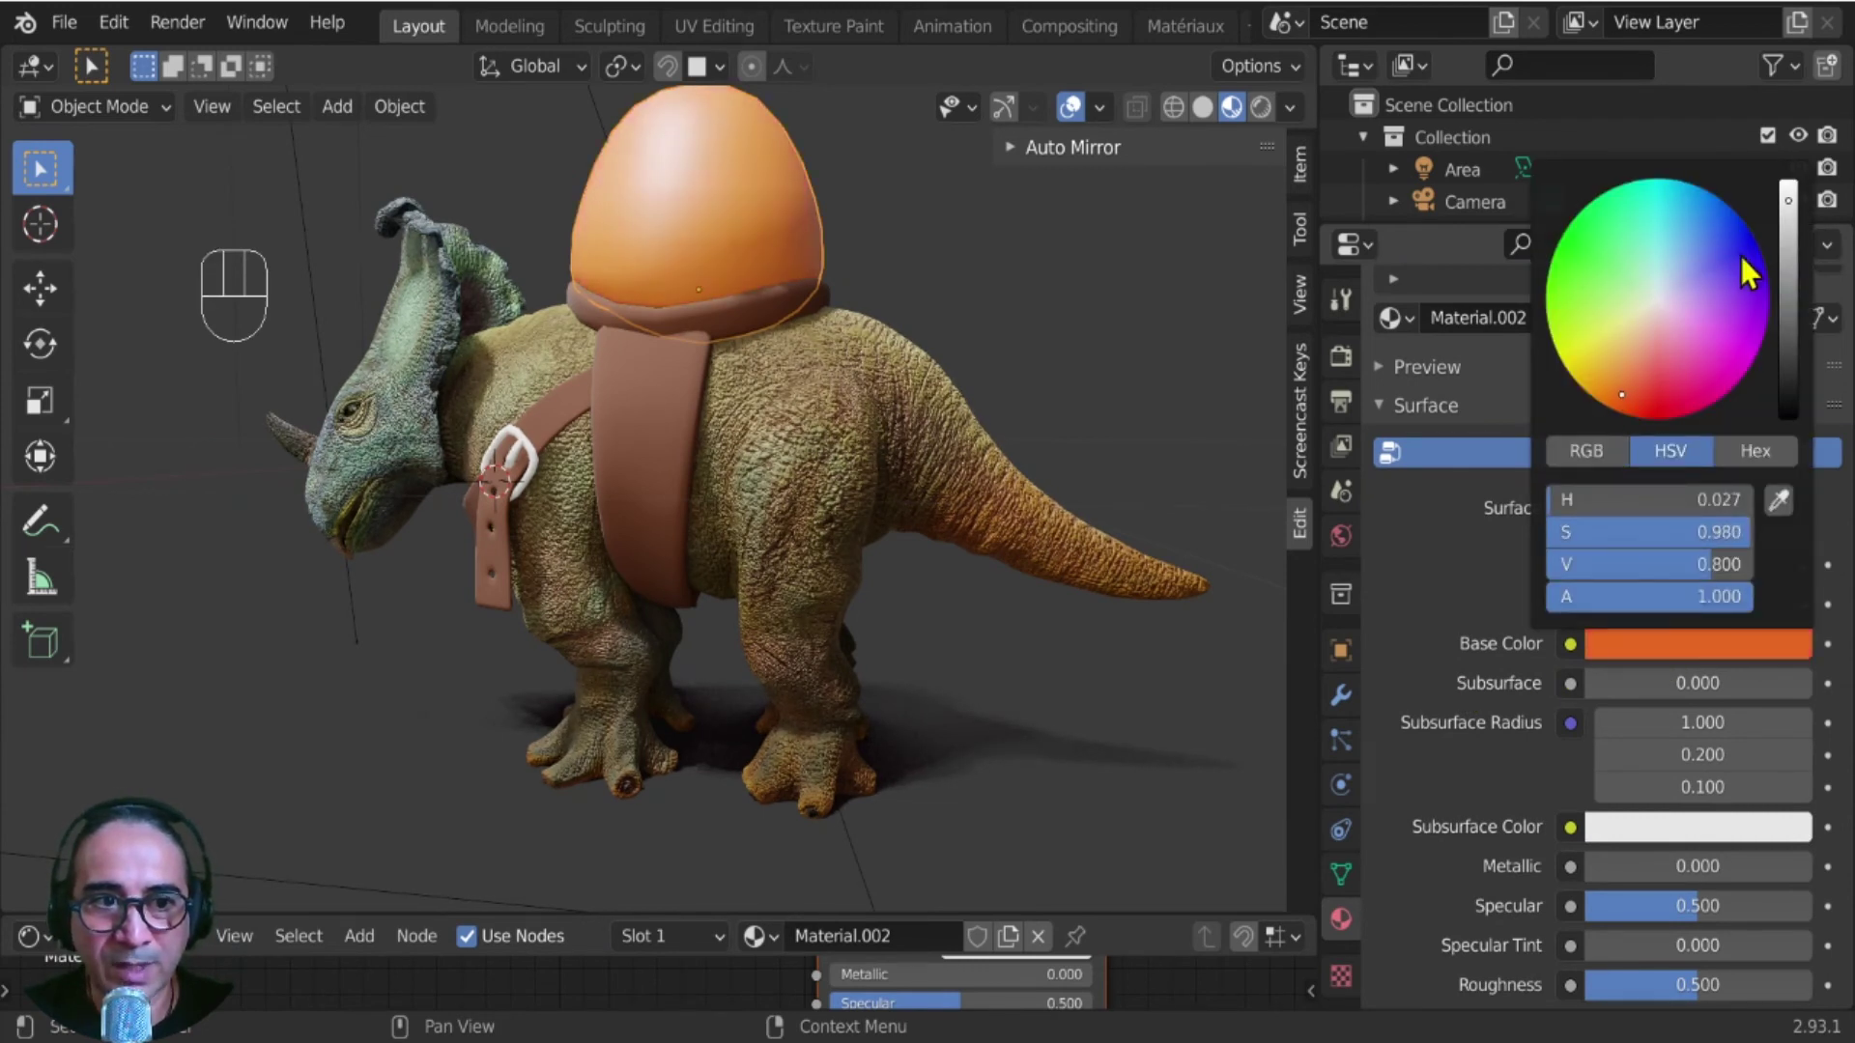
left_click_drag(1788, 201, 1788, 344)
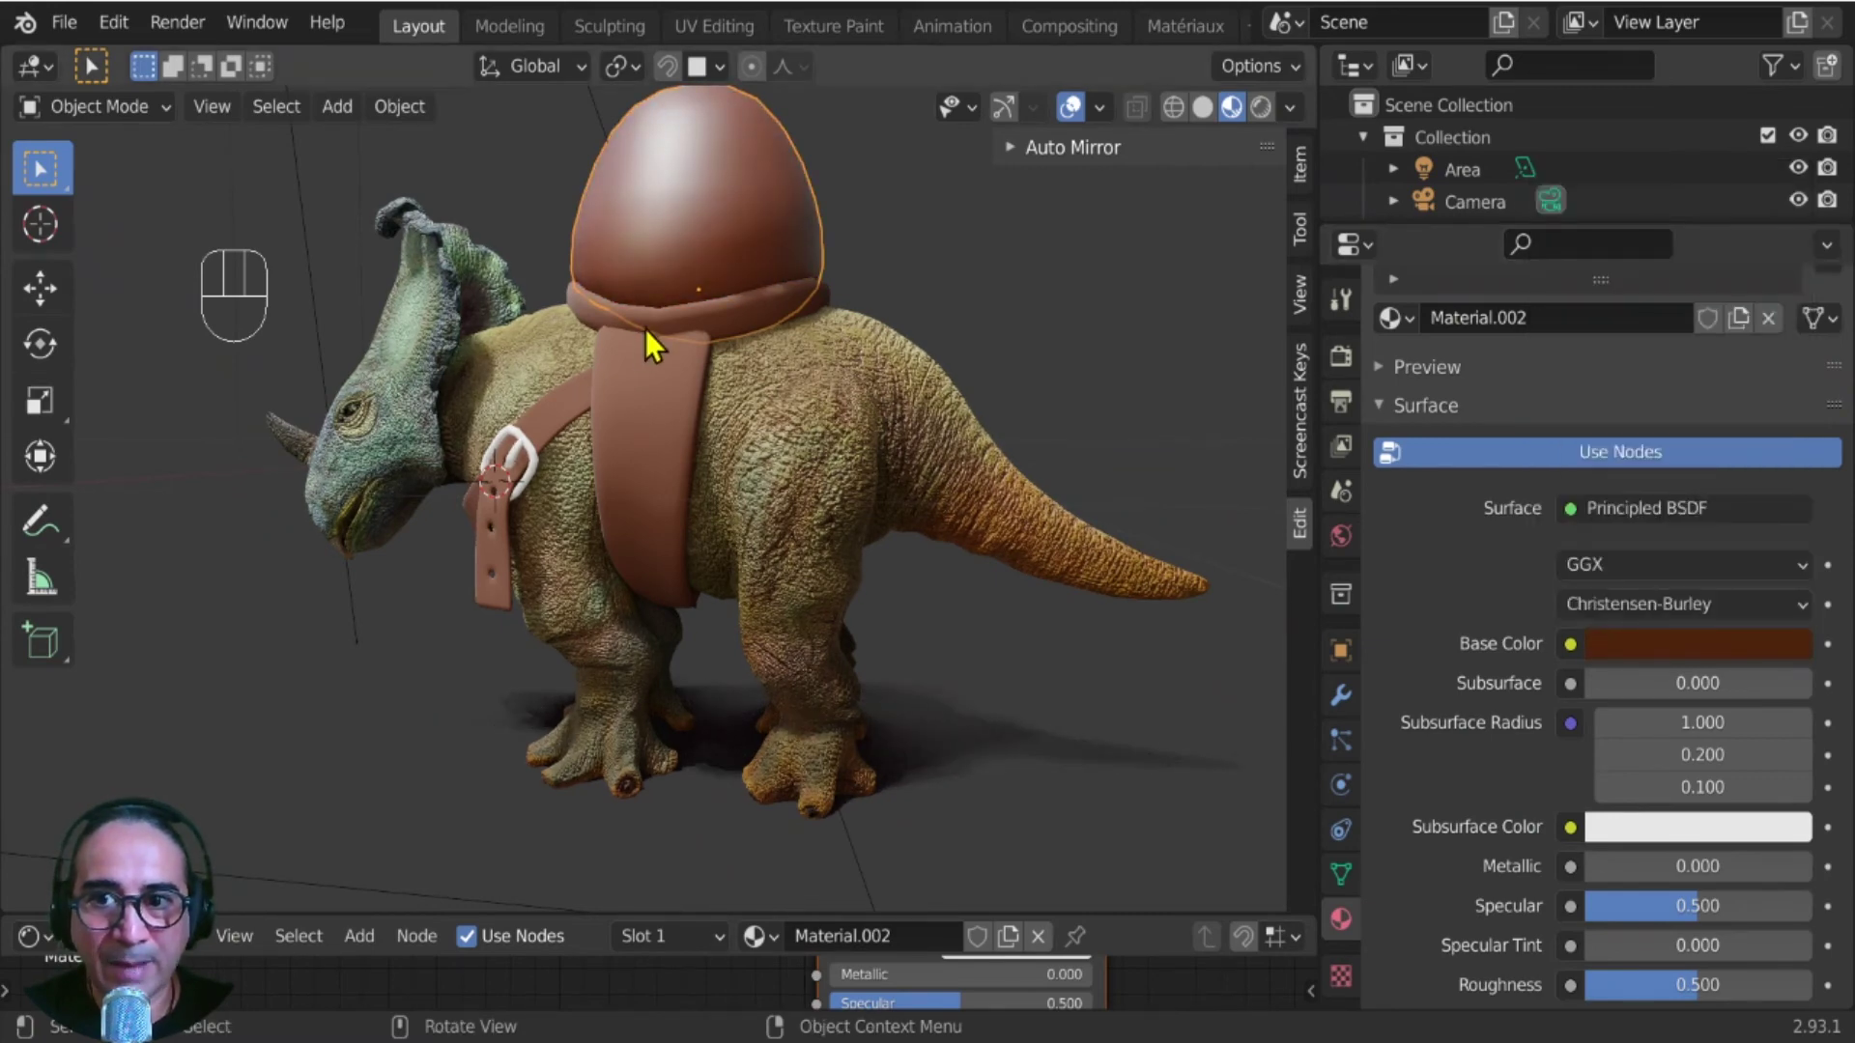
- Set the cabin material's roughness to 10
middle_click_drag(645, 329, 676, 96)
scroll(1431, 783, "down", 5)
scroll(1432, 782, "down", 2)
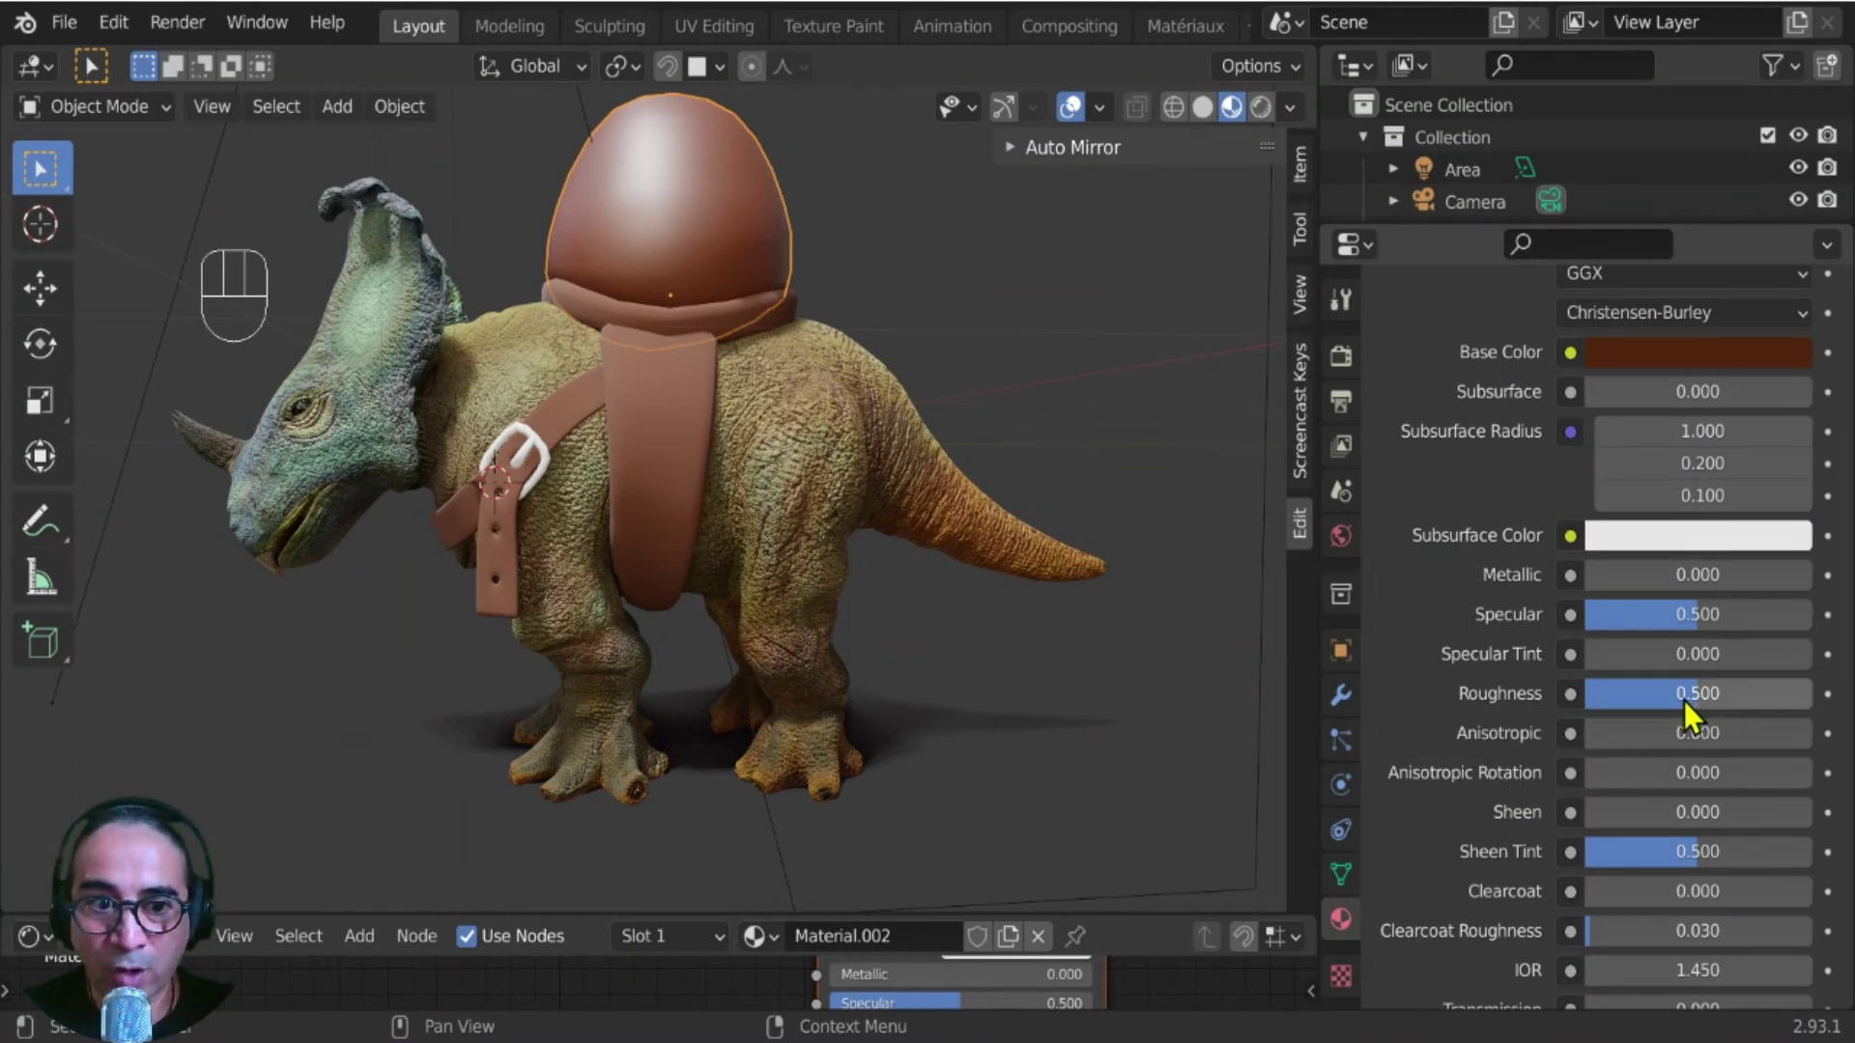
left_click(1724, 693)
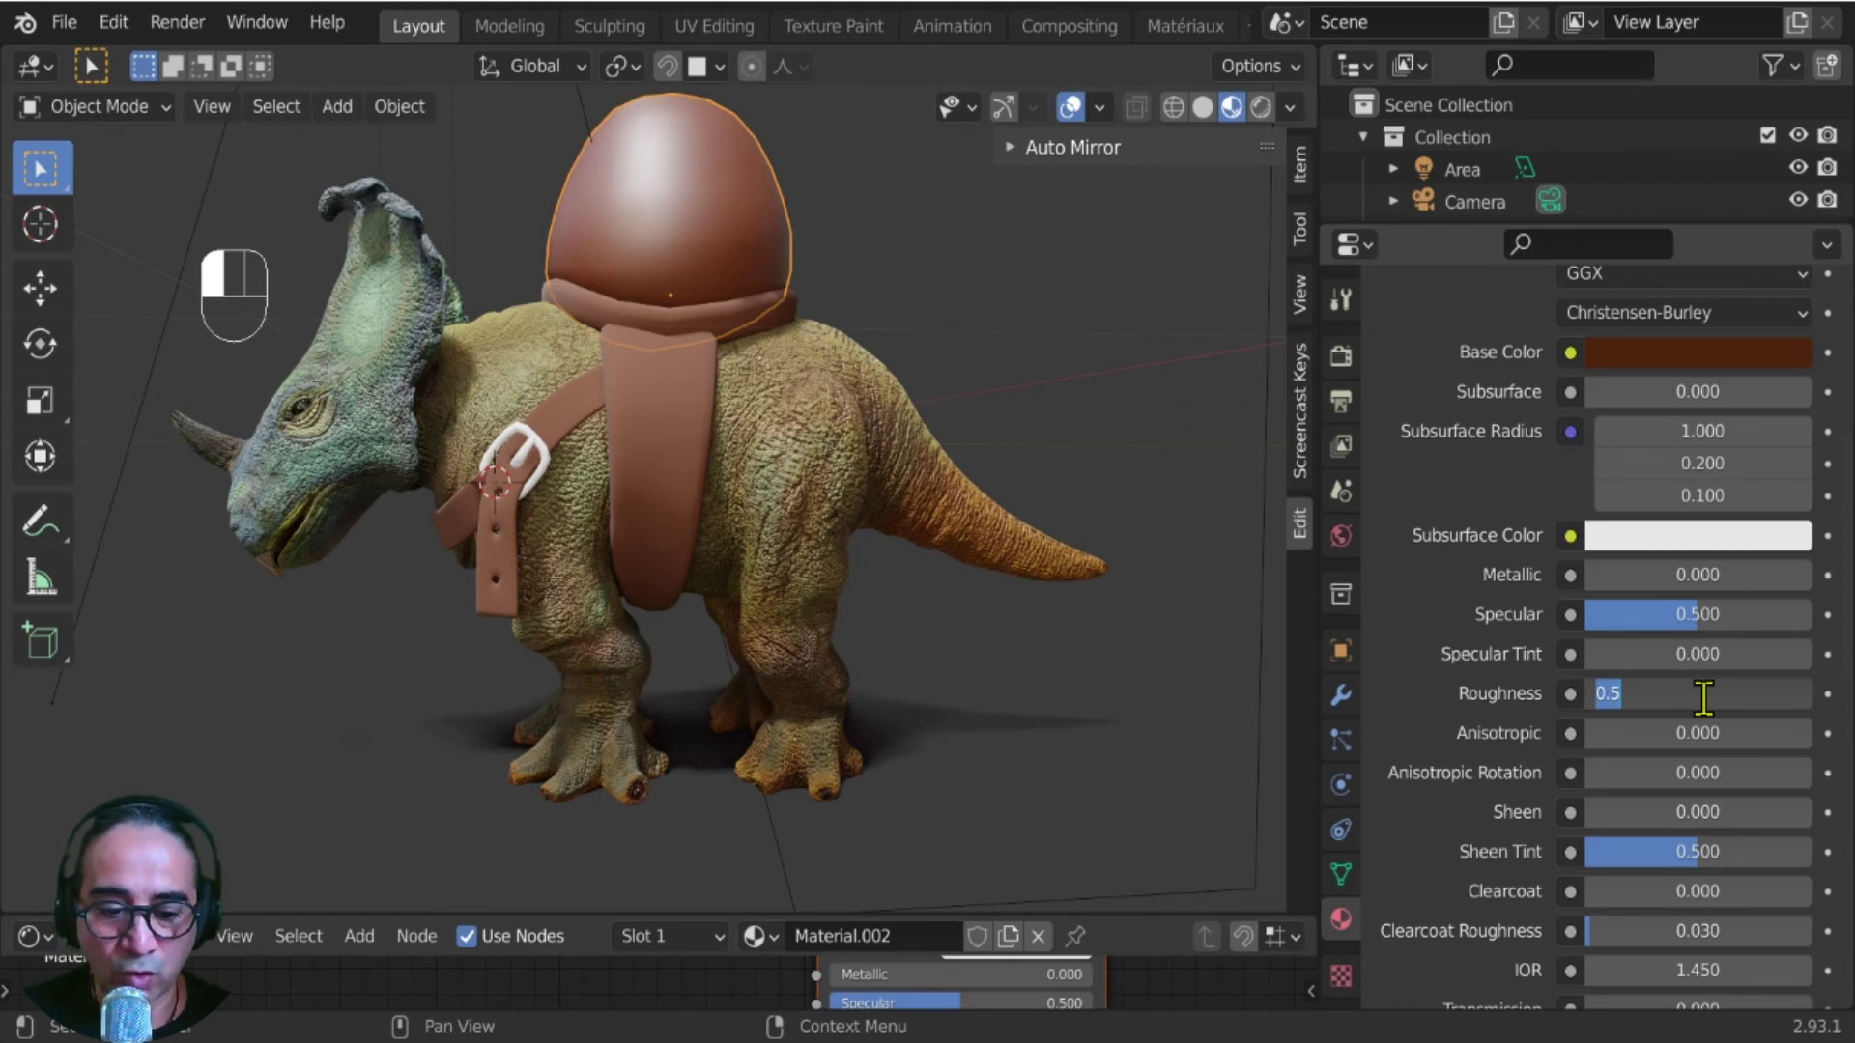
key("Return")
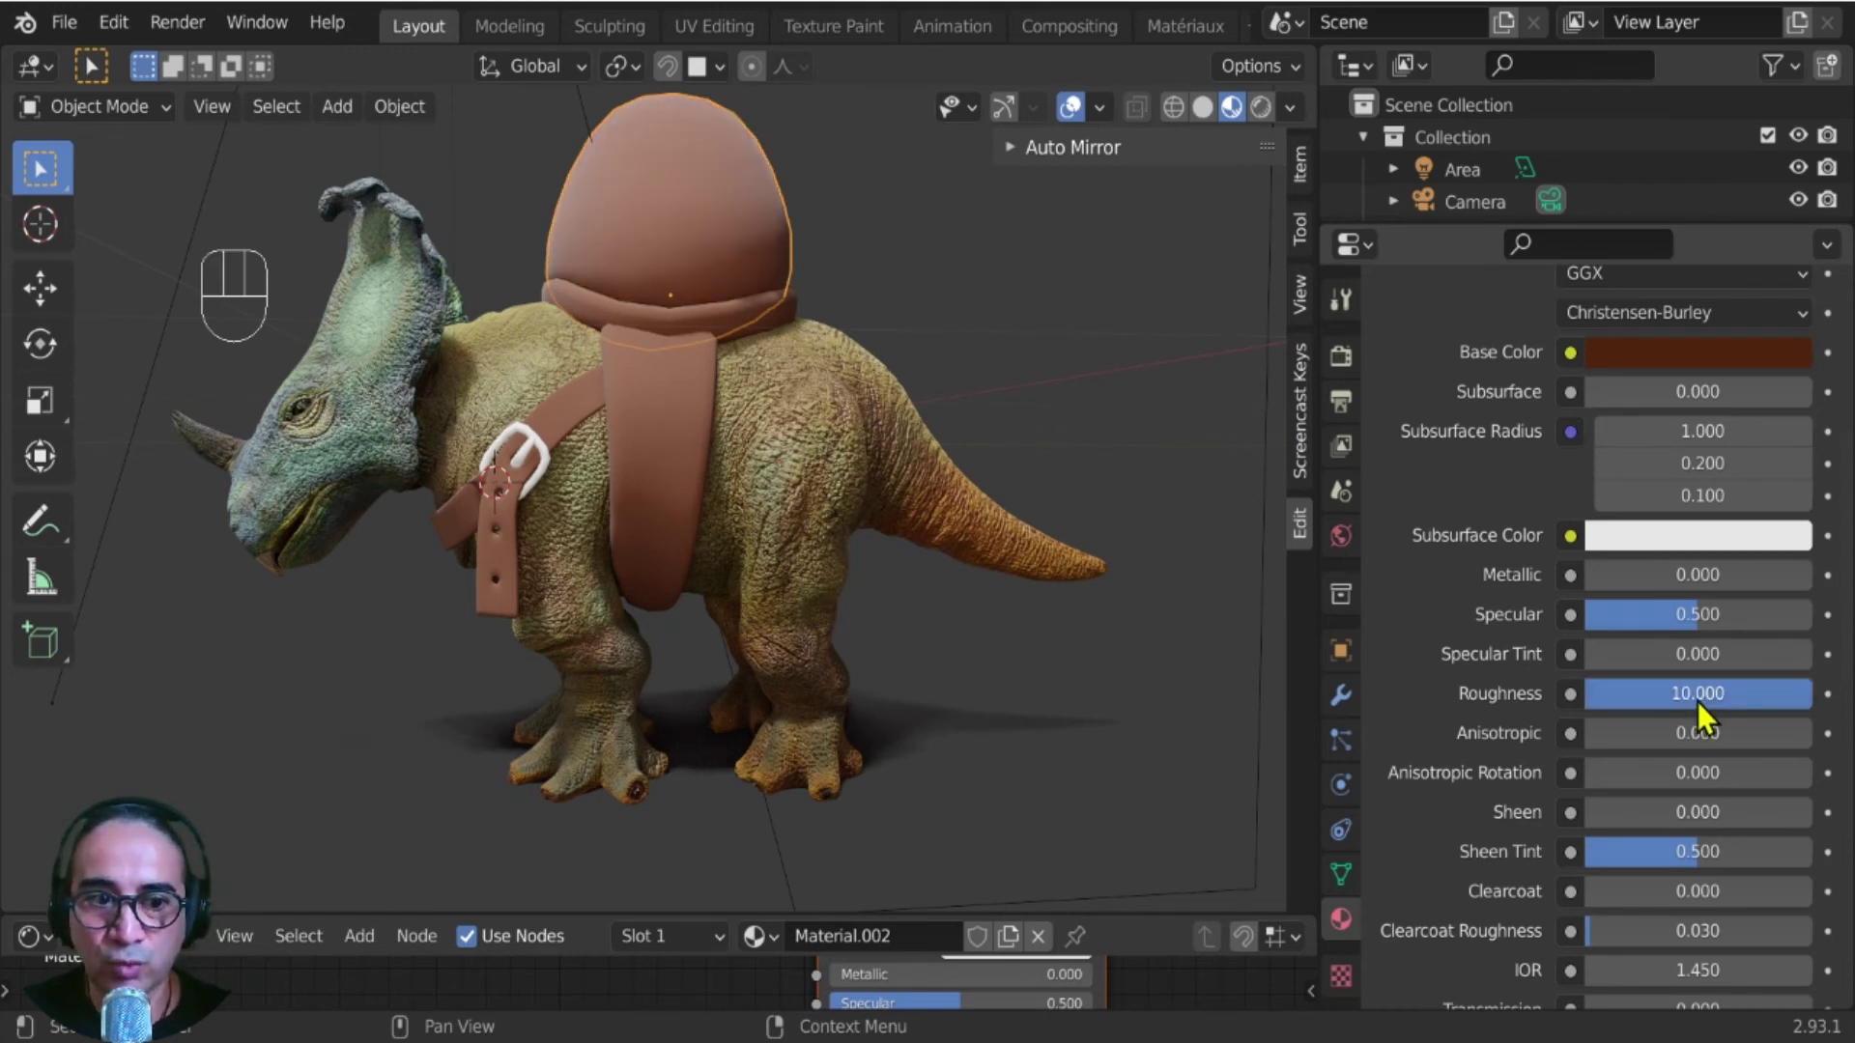
- Reduce the cabin material's roughness to 3.347, and set its metallic to 0.174 and specular to 0.169
left_click_drag(1712, 698, 1614, 691)
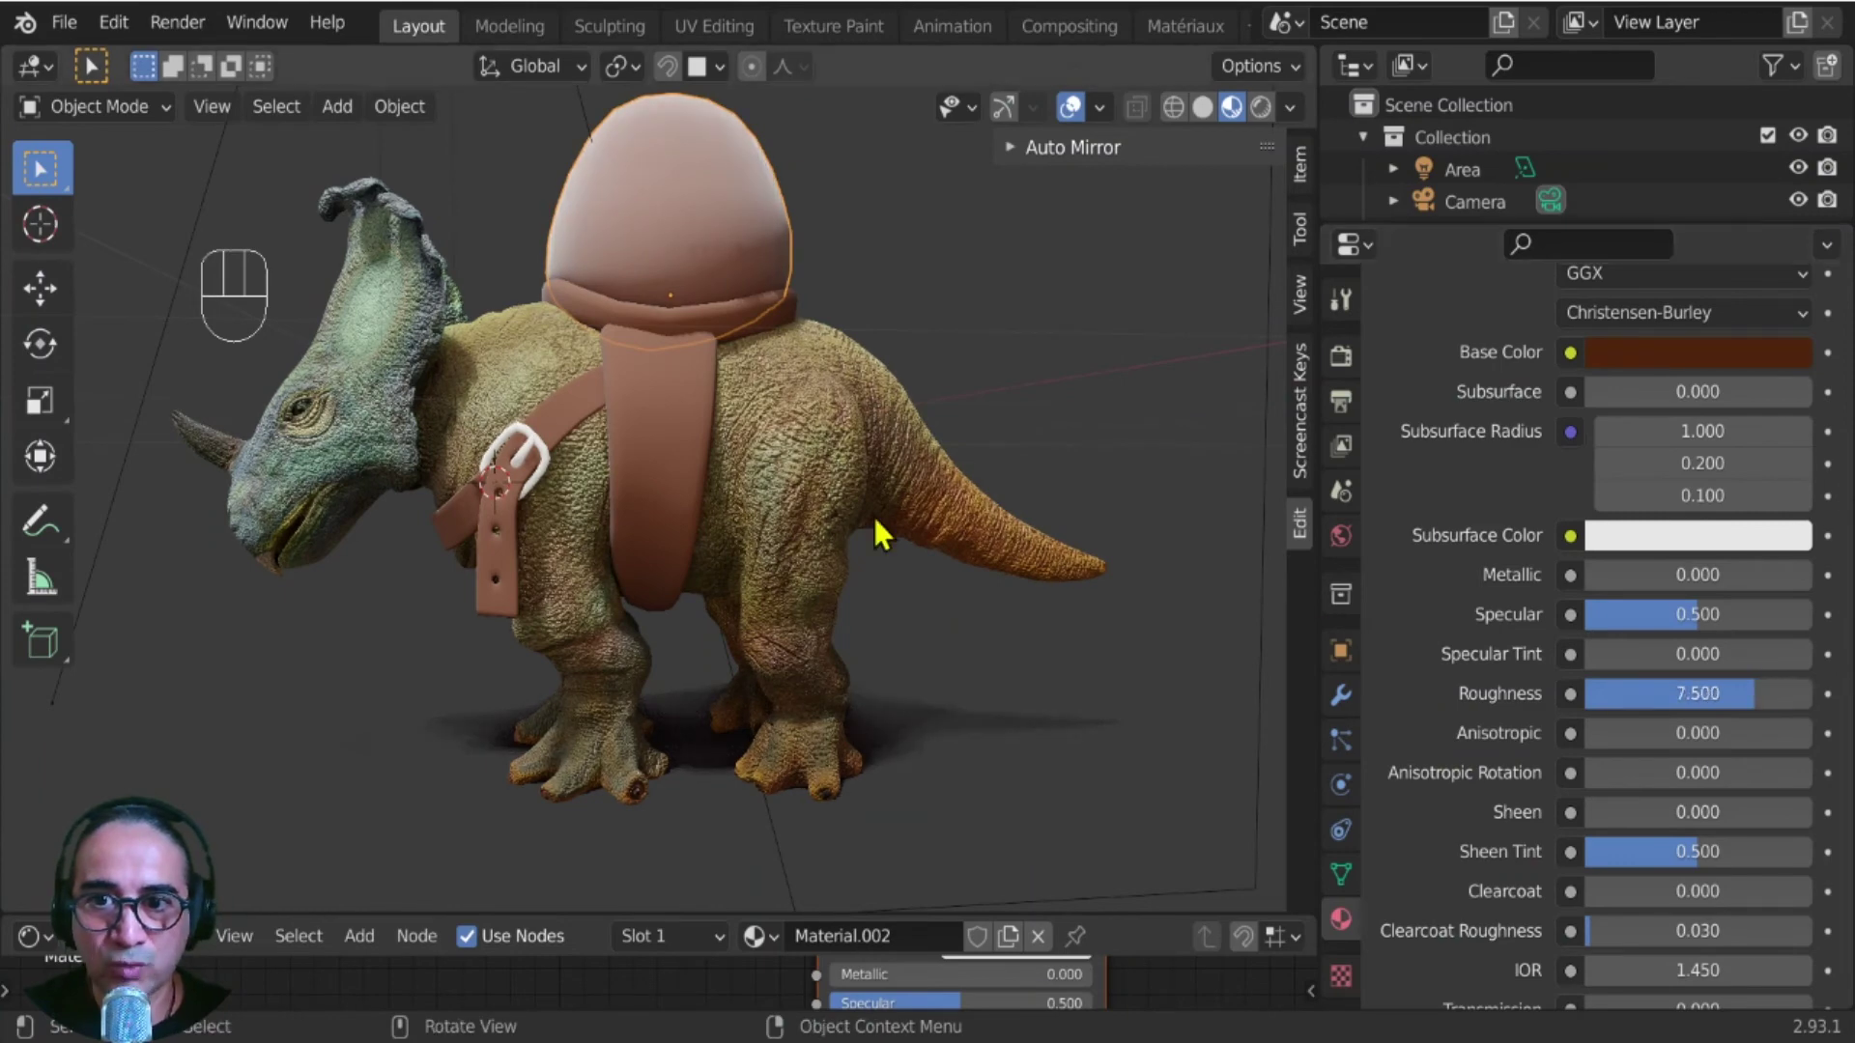
middle_click_drag(630, 411, 706, 414)
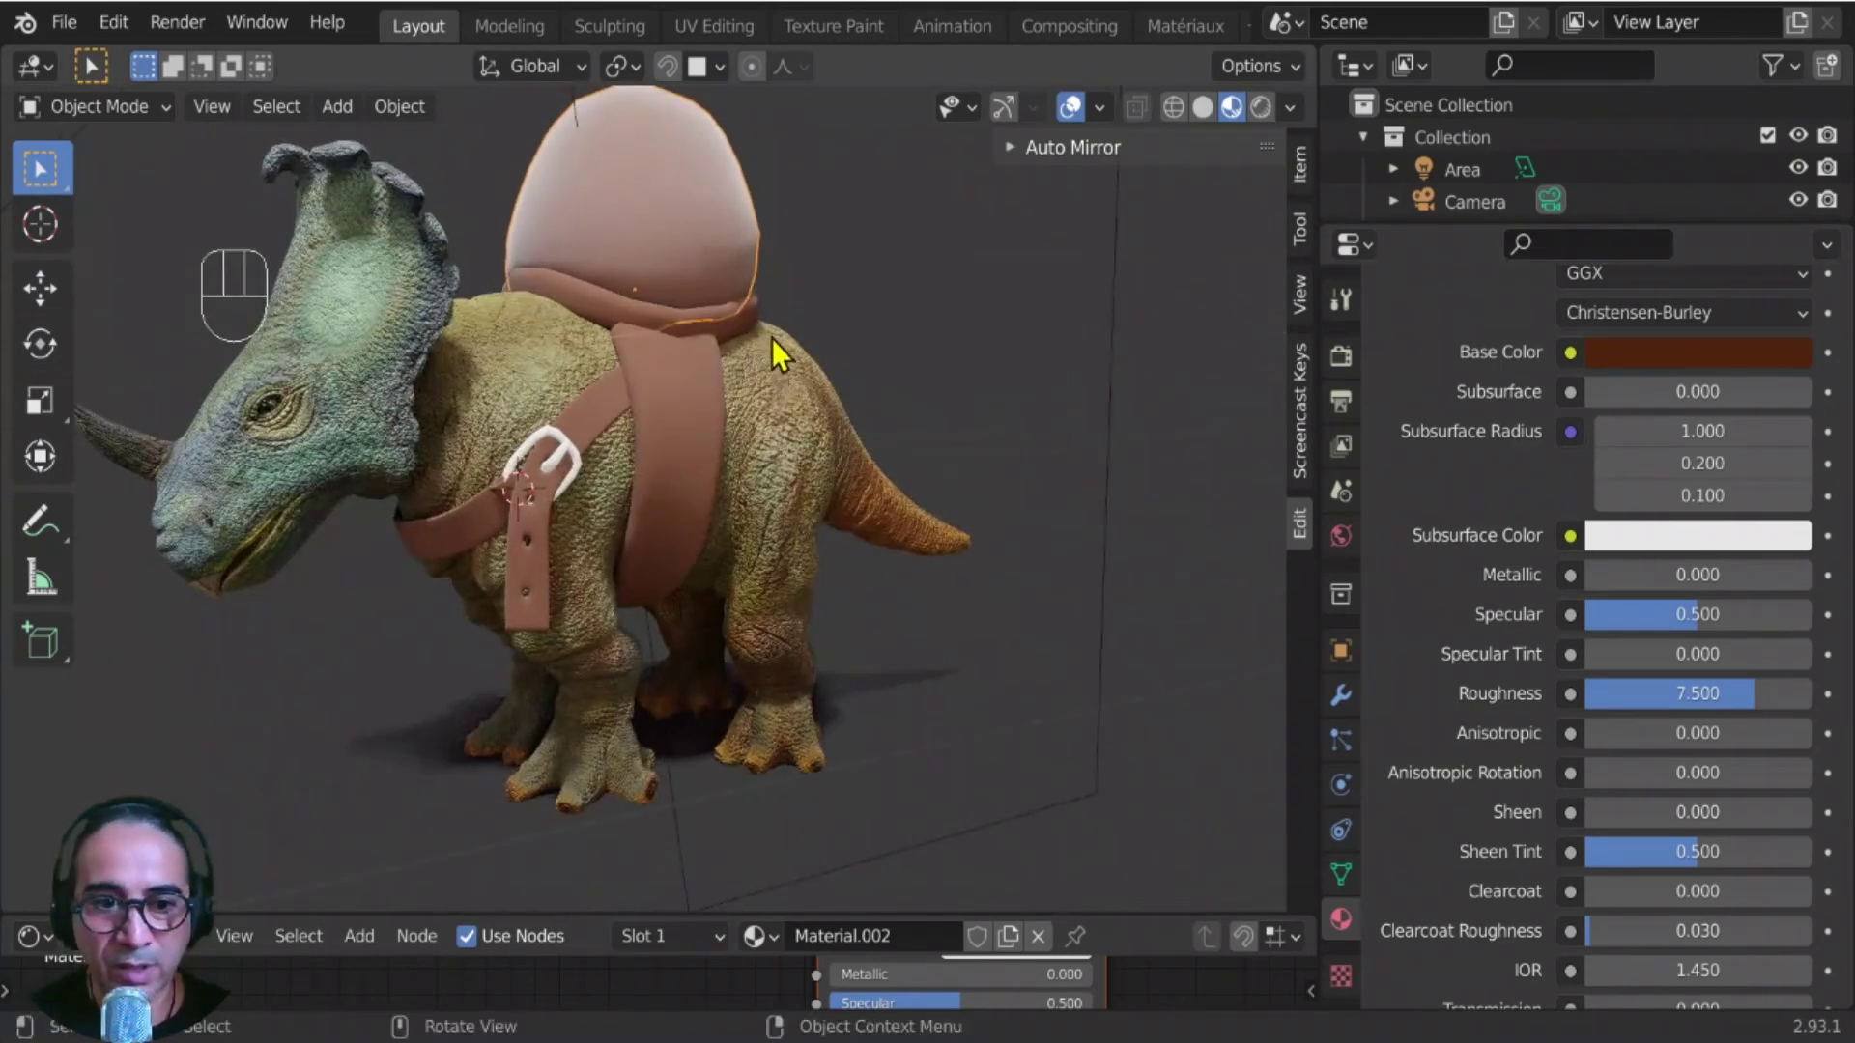
middle_click_drag(773, 338, 842, 515, "shift")
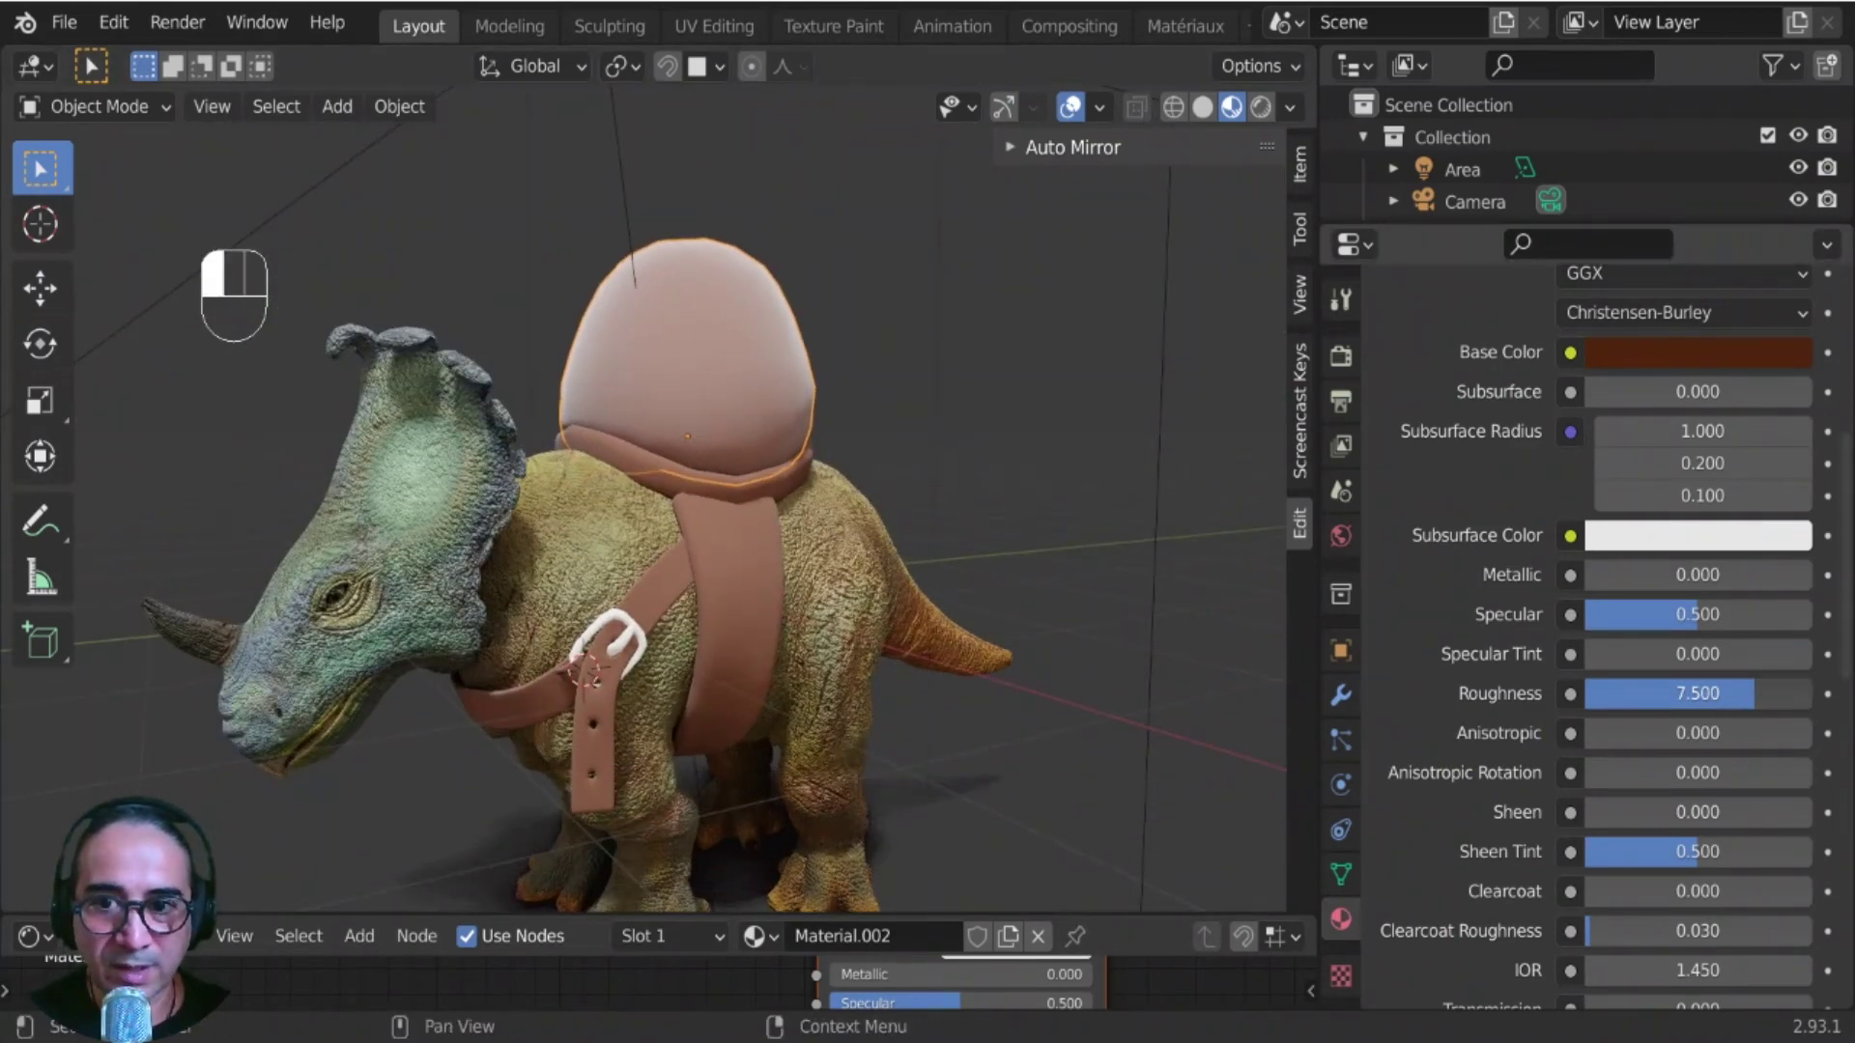
left_click_drag(1755, 694, 1658, 694)
middle_click_drag(688, 501, 697, 599)
middle_click_drag(858, 495, 812, 634, "ctrl")
mouse_move(1650, 575)
left_mouse_down()
mouse_move(1682, 619)
mouse_move(1613, 619)
left_mouse_up()
middle_click_drag(930, 601, 580, 628)
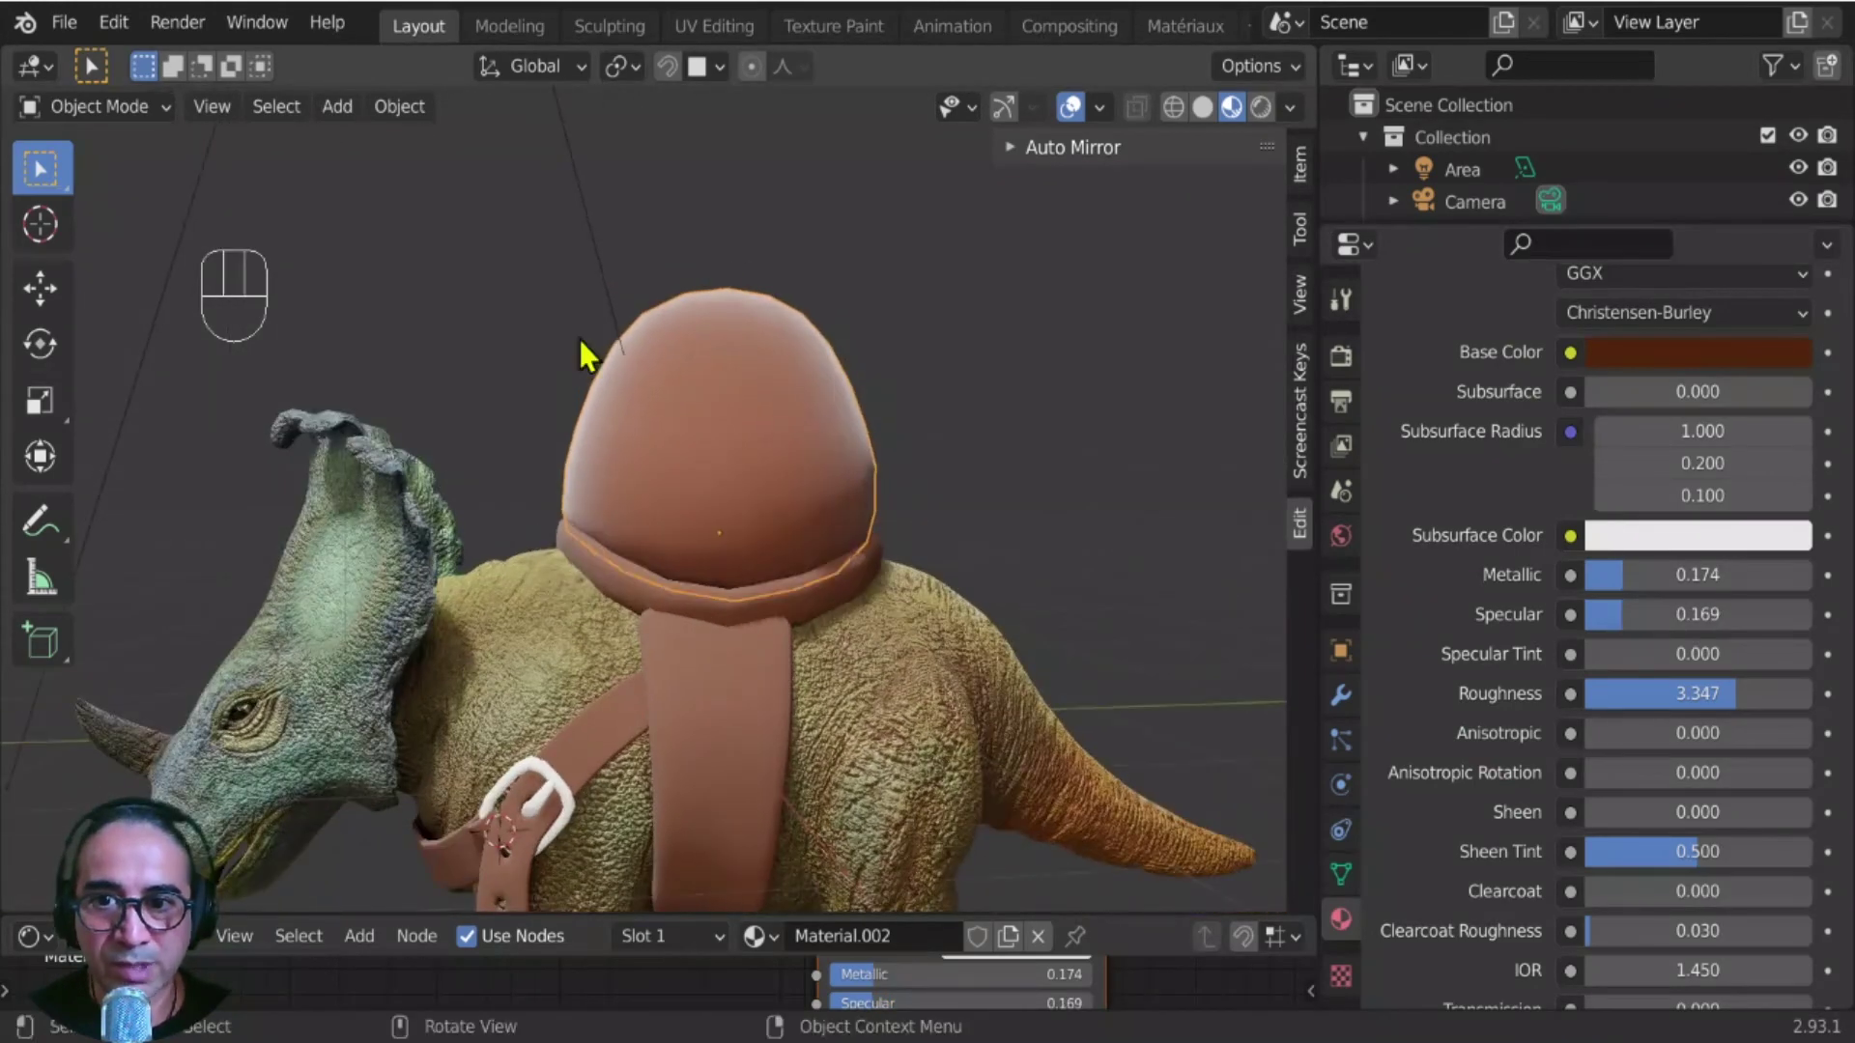
- Try roughness values of 0.157 and 0.928 on the cabin material, and settle on 2
mouse_move(1735, 694)
left_mouse_down()
mouse_move(1676, 694)
mouse_move(1674, 713)
mouse_move(1688, 694)
mouse_move(1508, 694)
left_mouse_up()
middle_click_drag(607, 568, 679, 569)
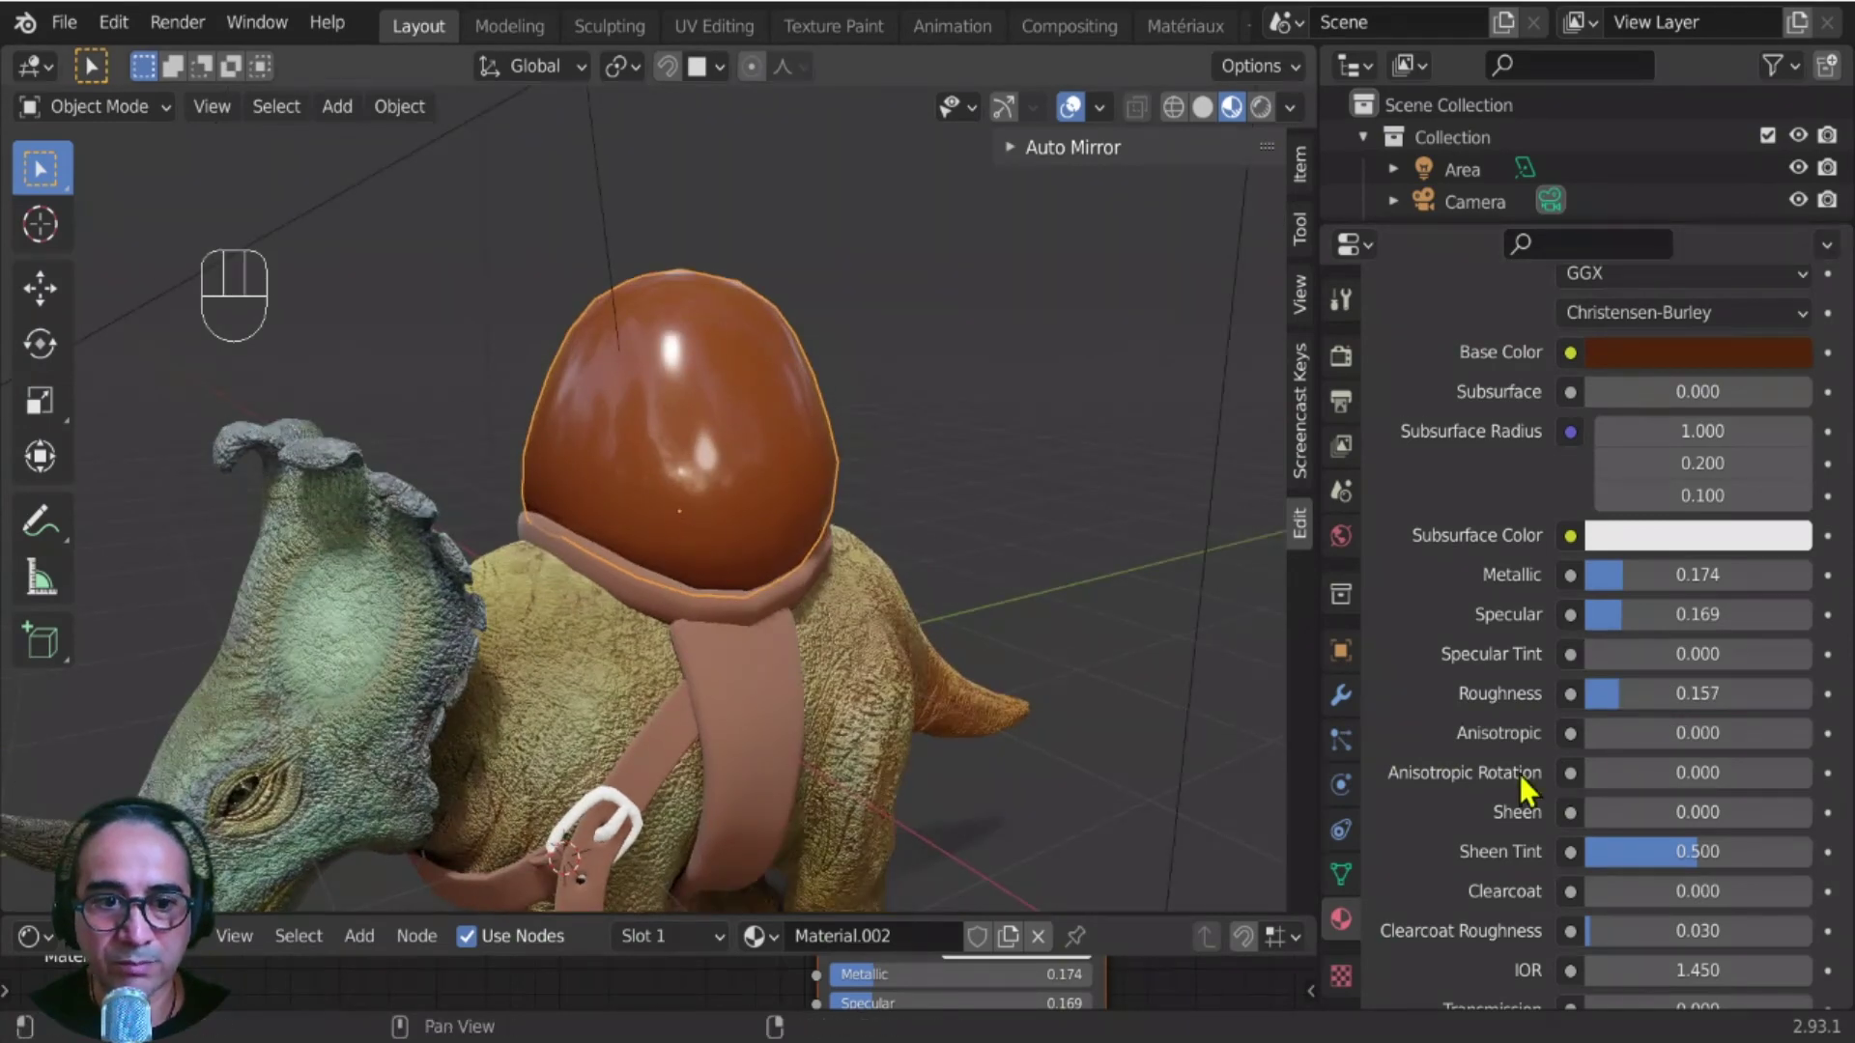
left_click_drag(1610, 693, 1788, 696)
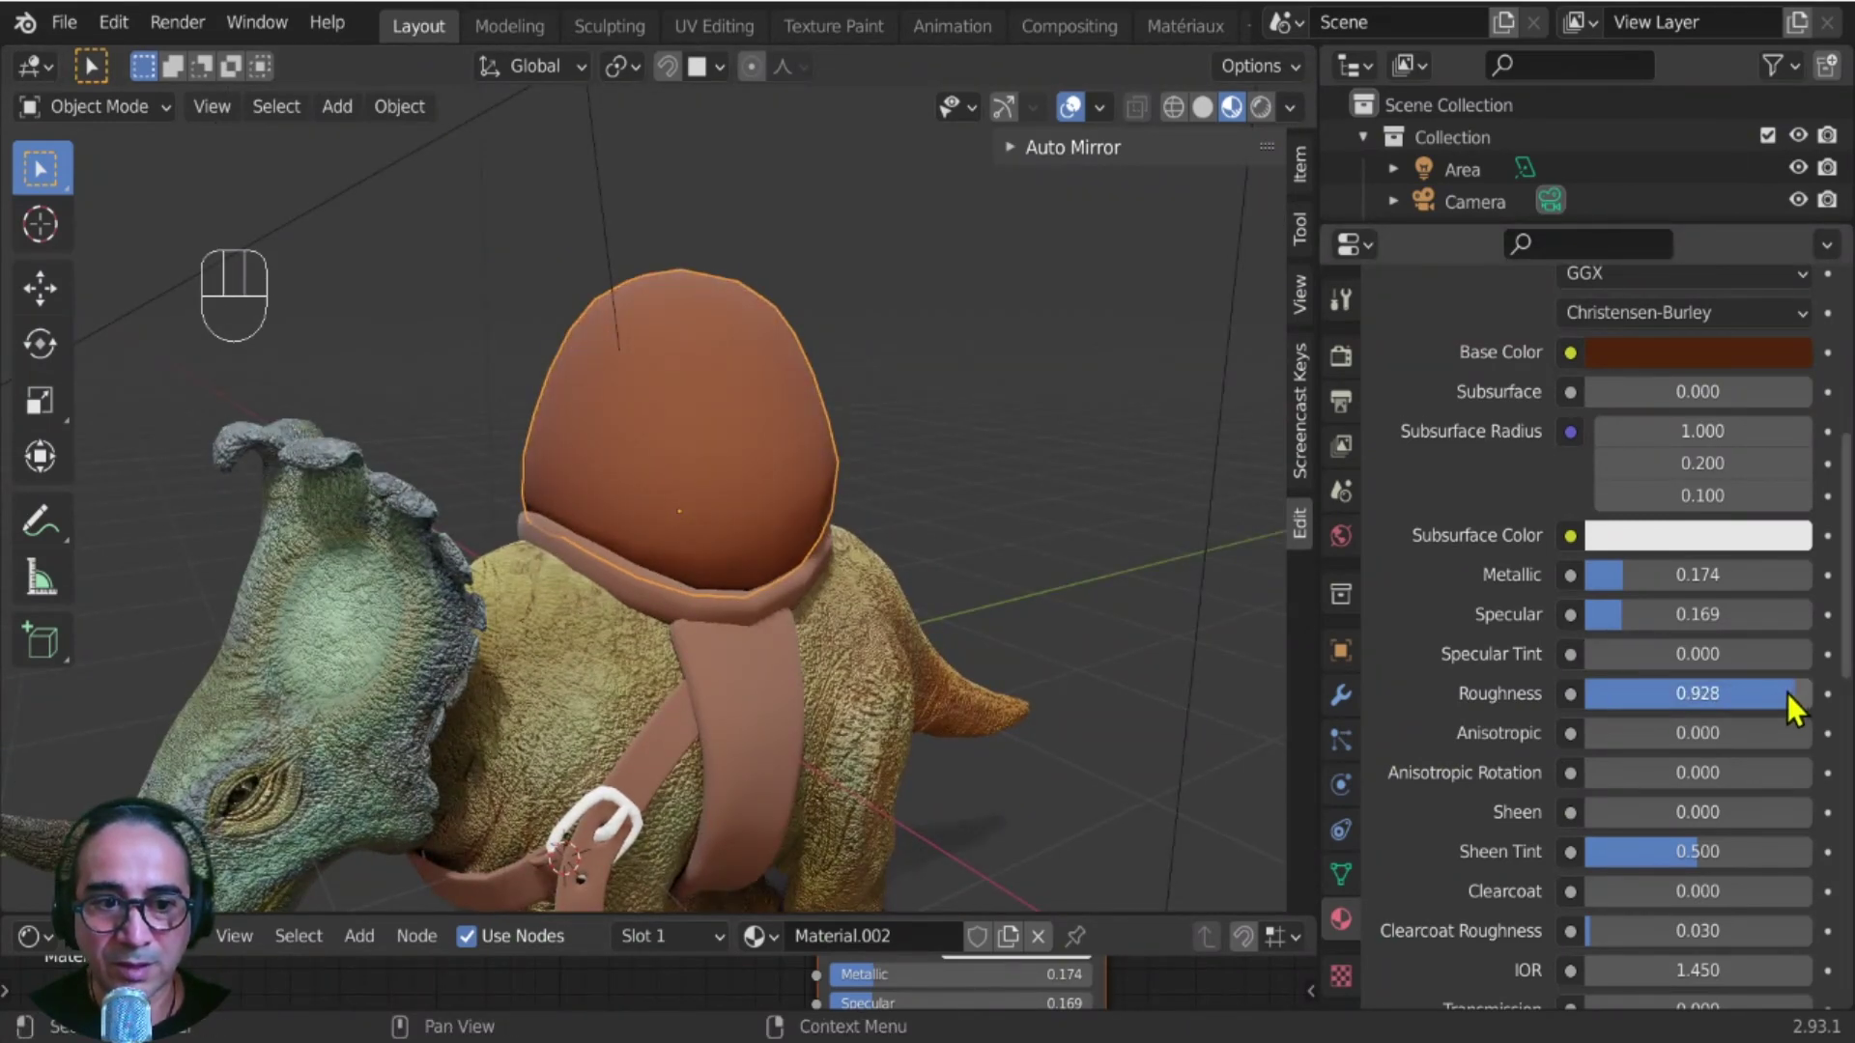
left_click(1683, 696)
type("2")
key("Return")
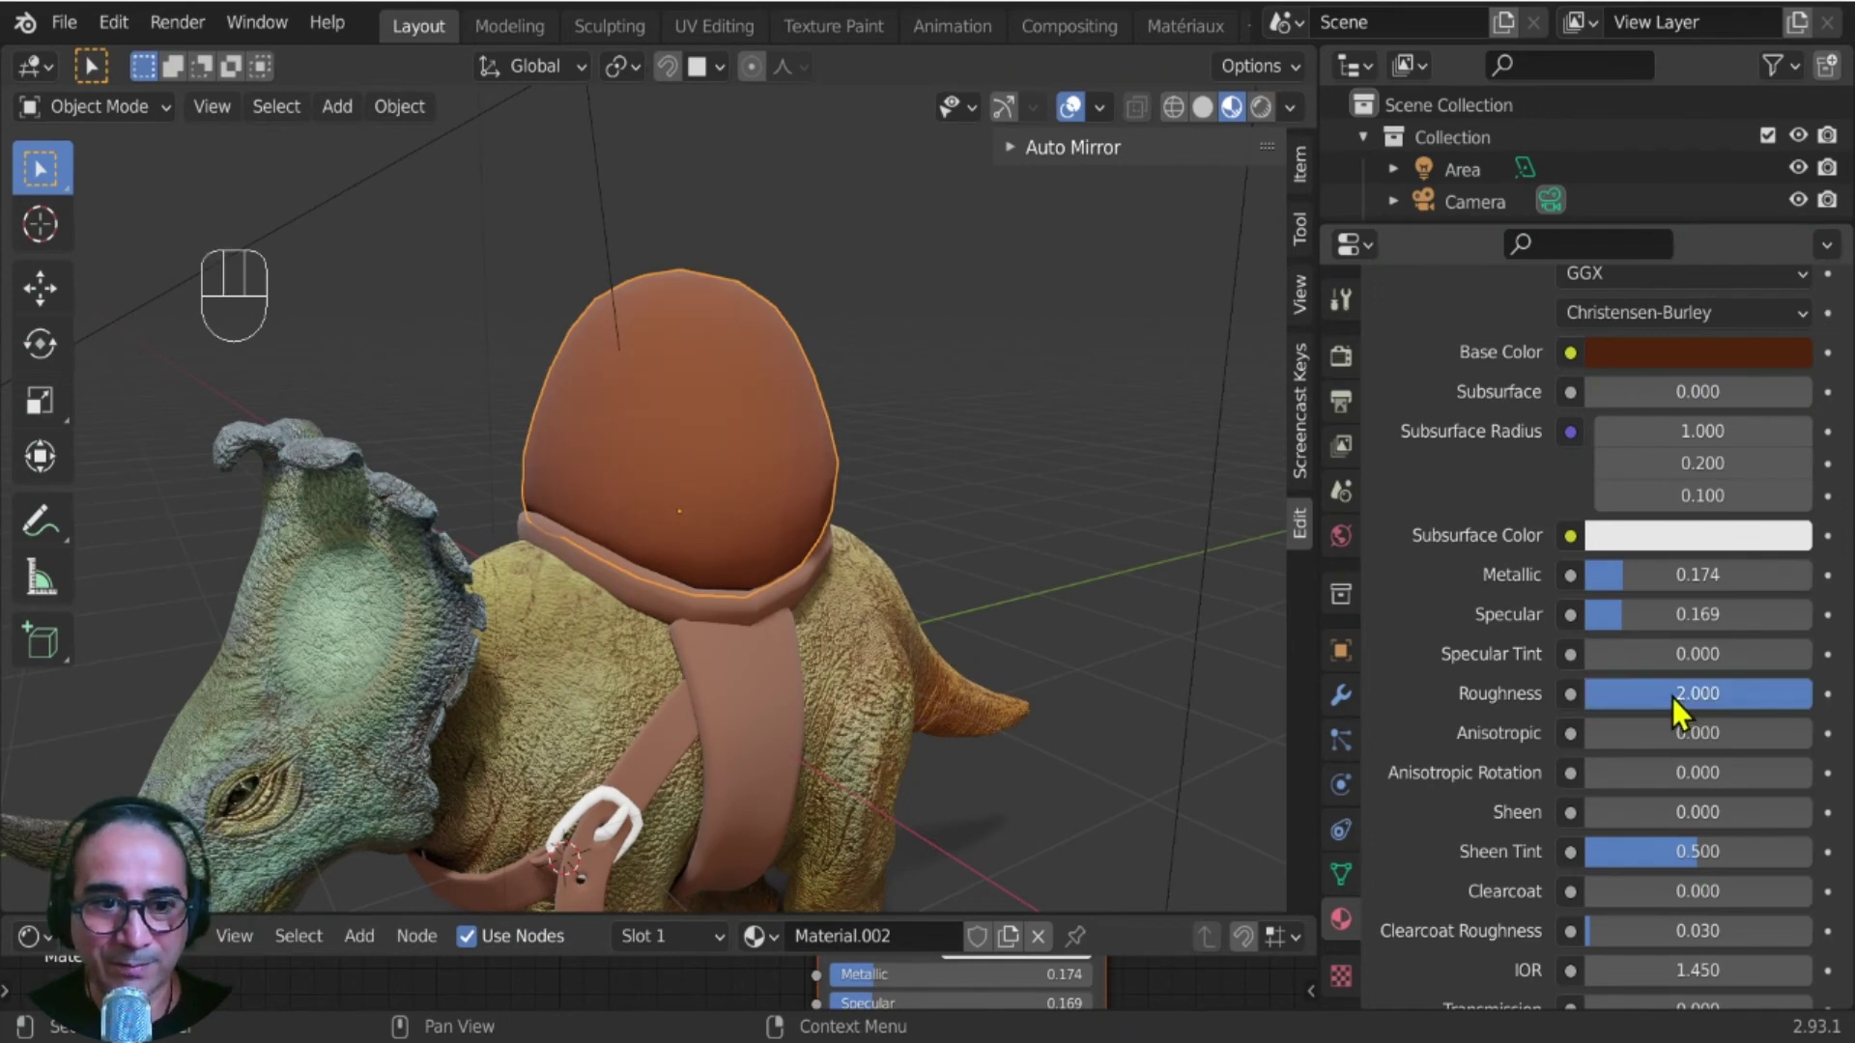
middle_click_drag(802, 686, 616, 506)
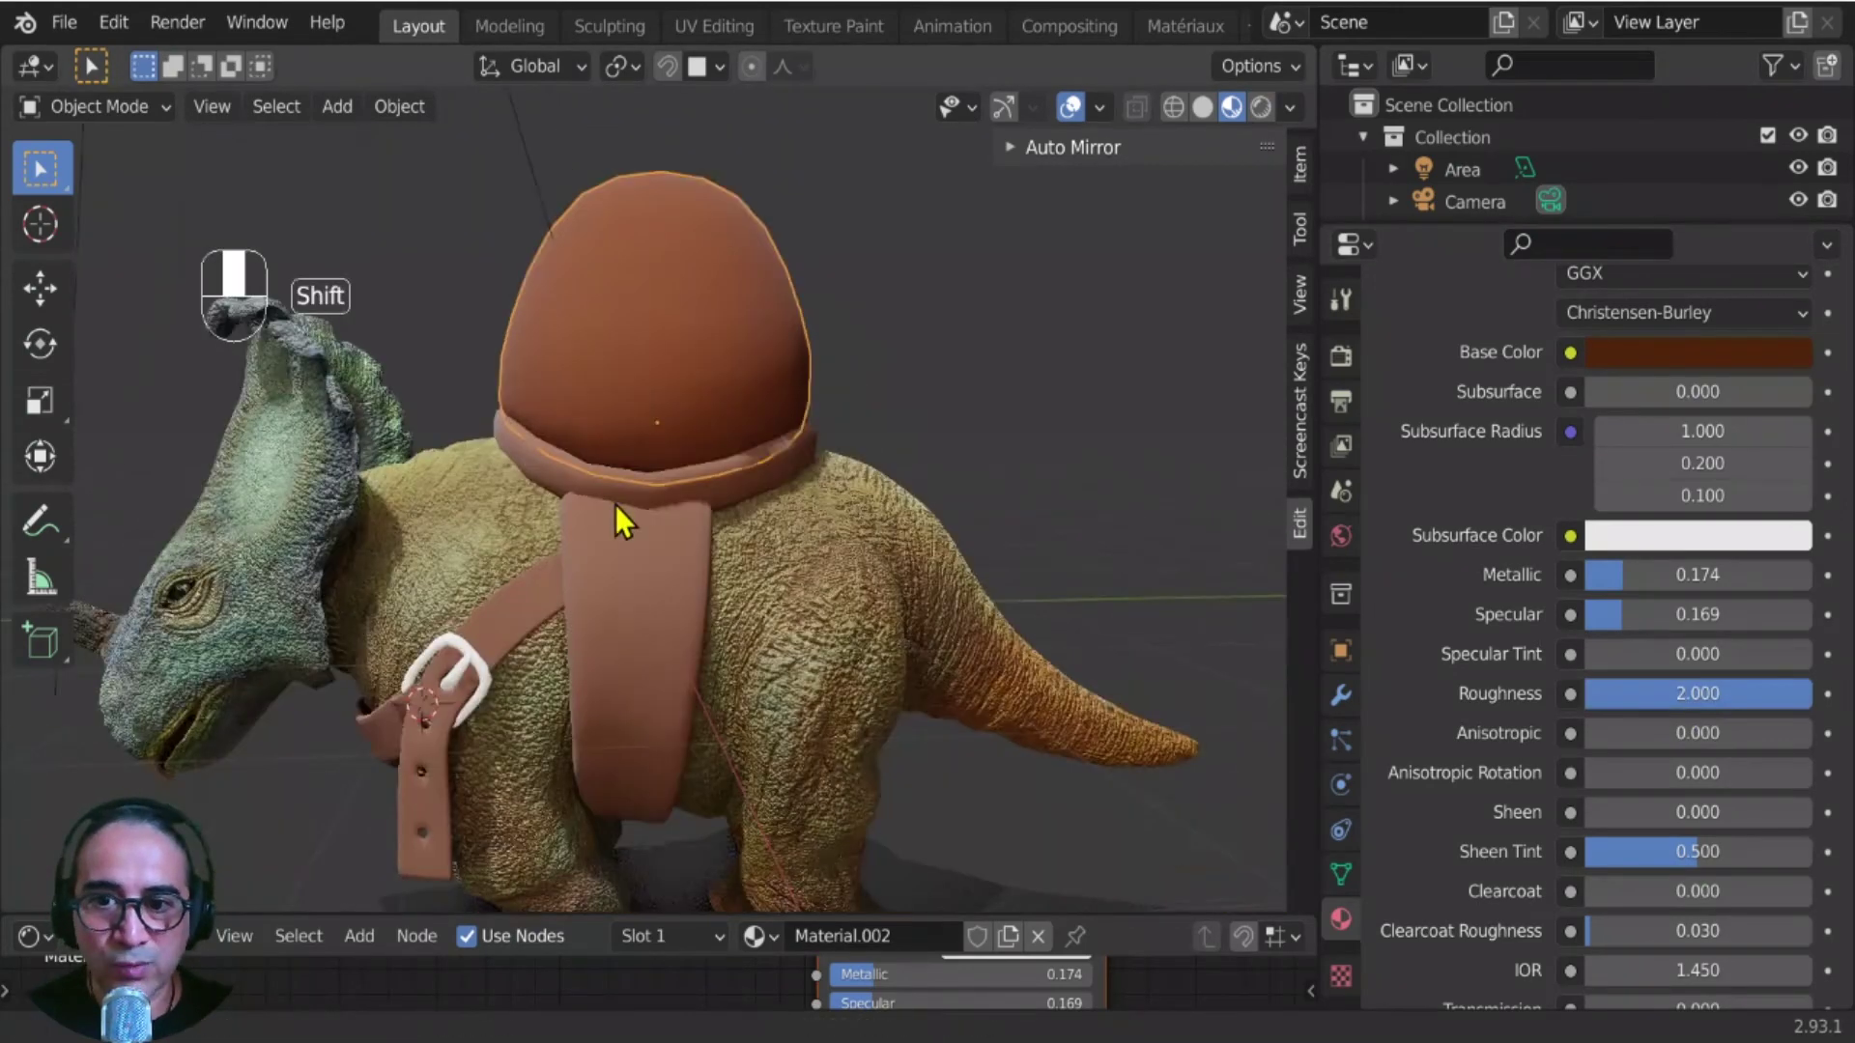
- Select the buckled strap, the wide side band and the cabin in turn to compare their brown materials
left_click(474, 558)
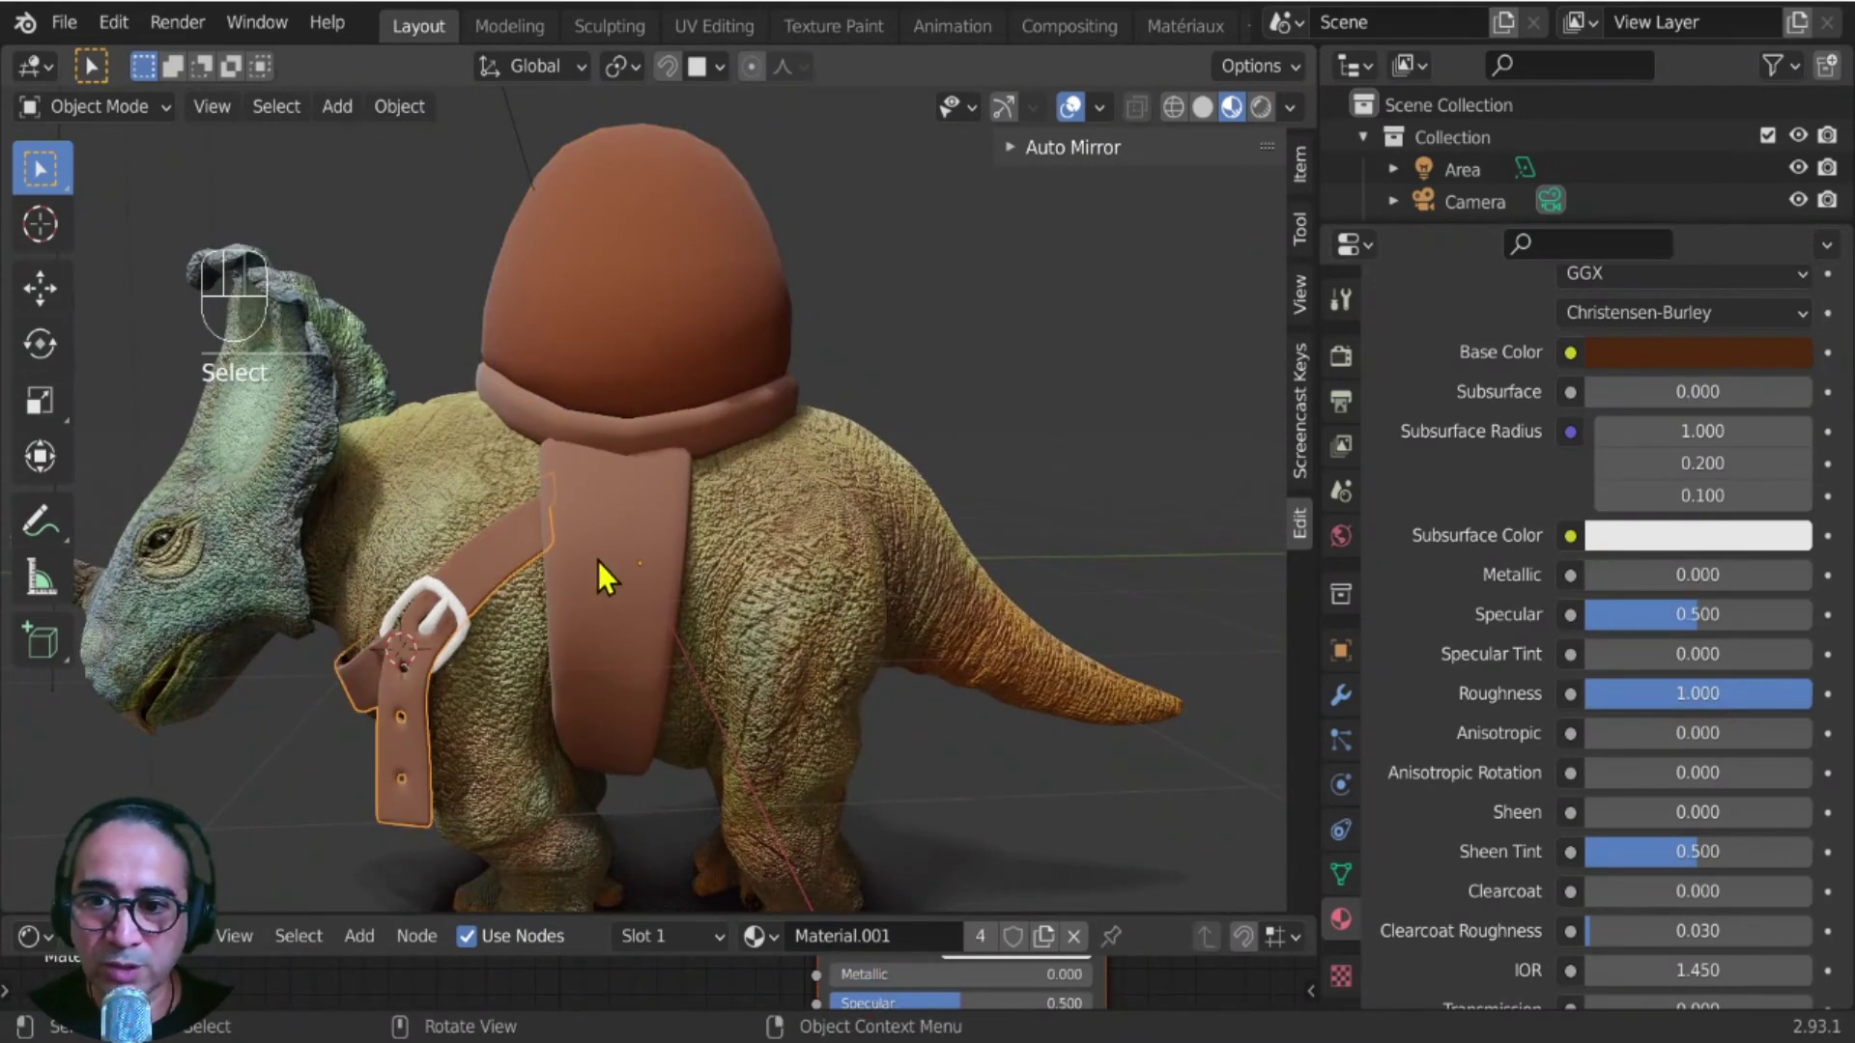
left_click(601, 563, "shift")
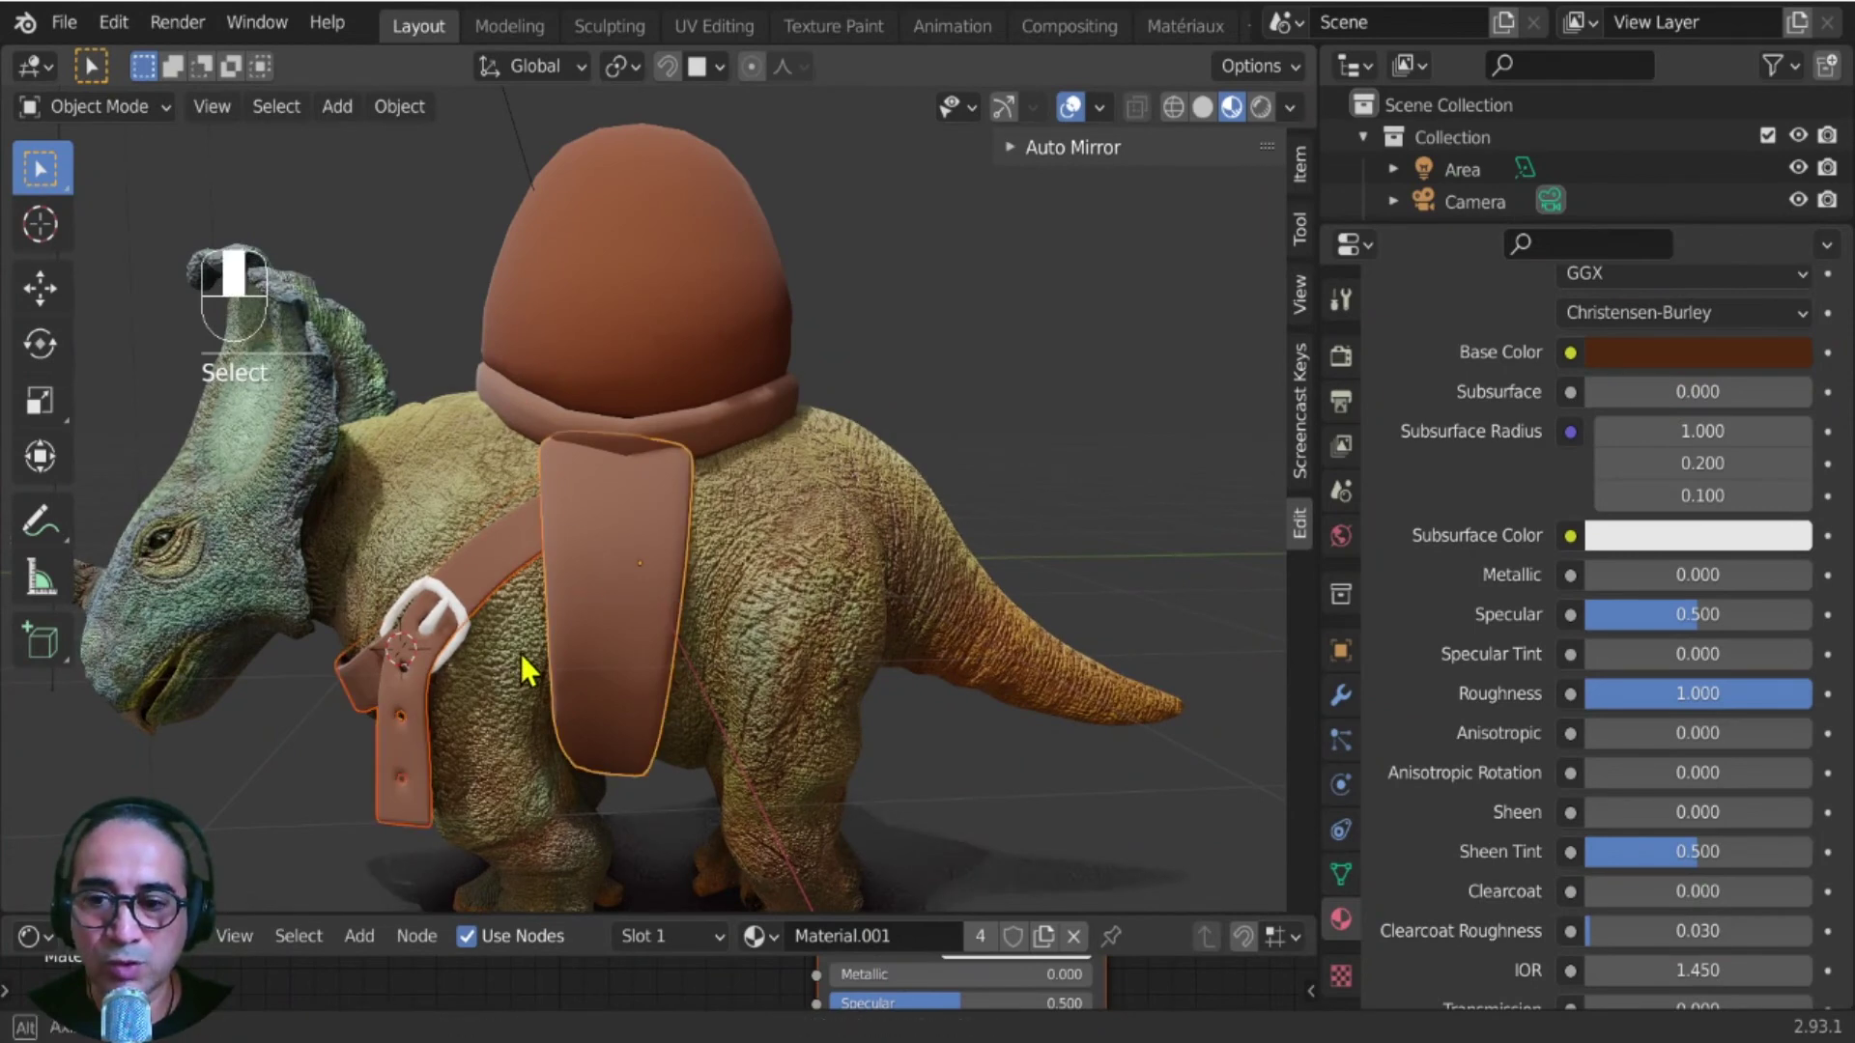
middle_click_drag(519, 653, 647, 580)
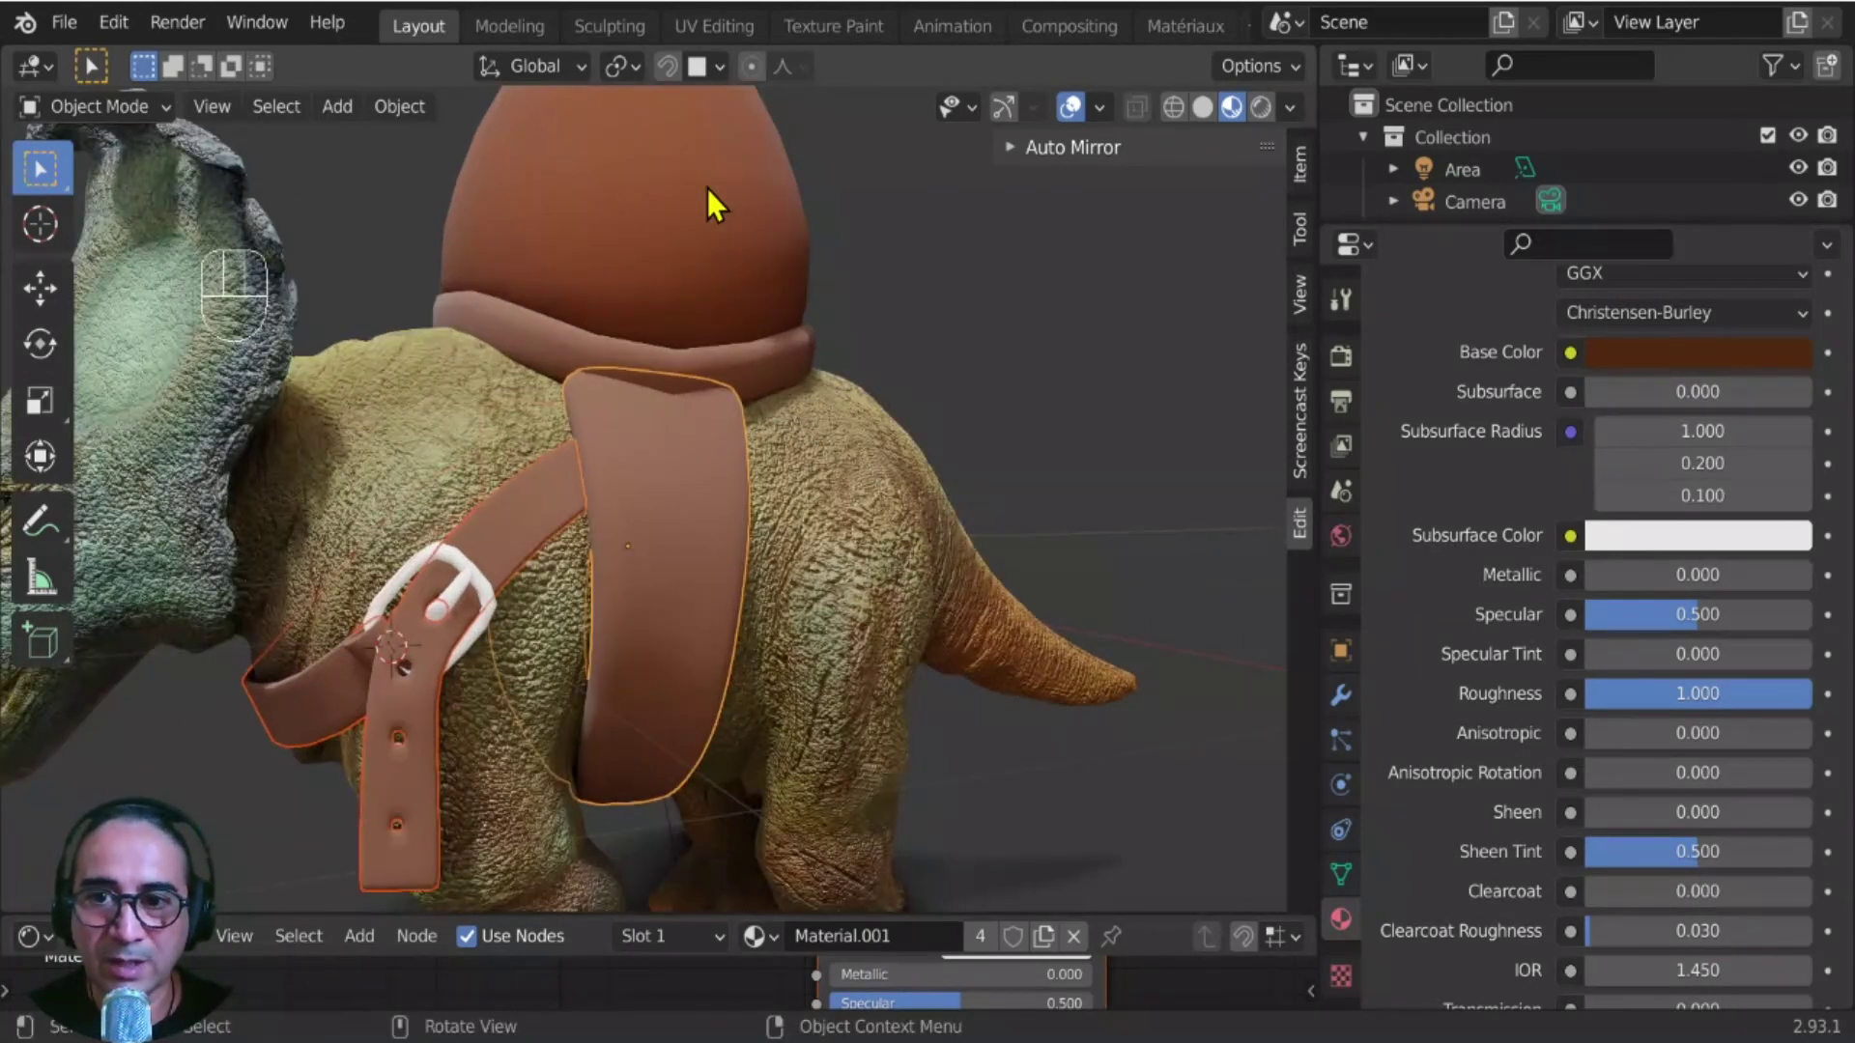
left_click(716, 212)
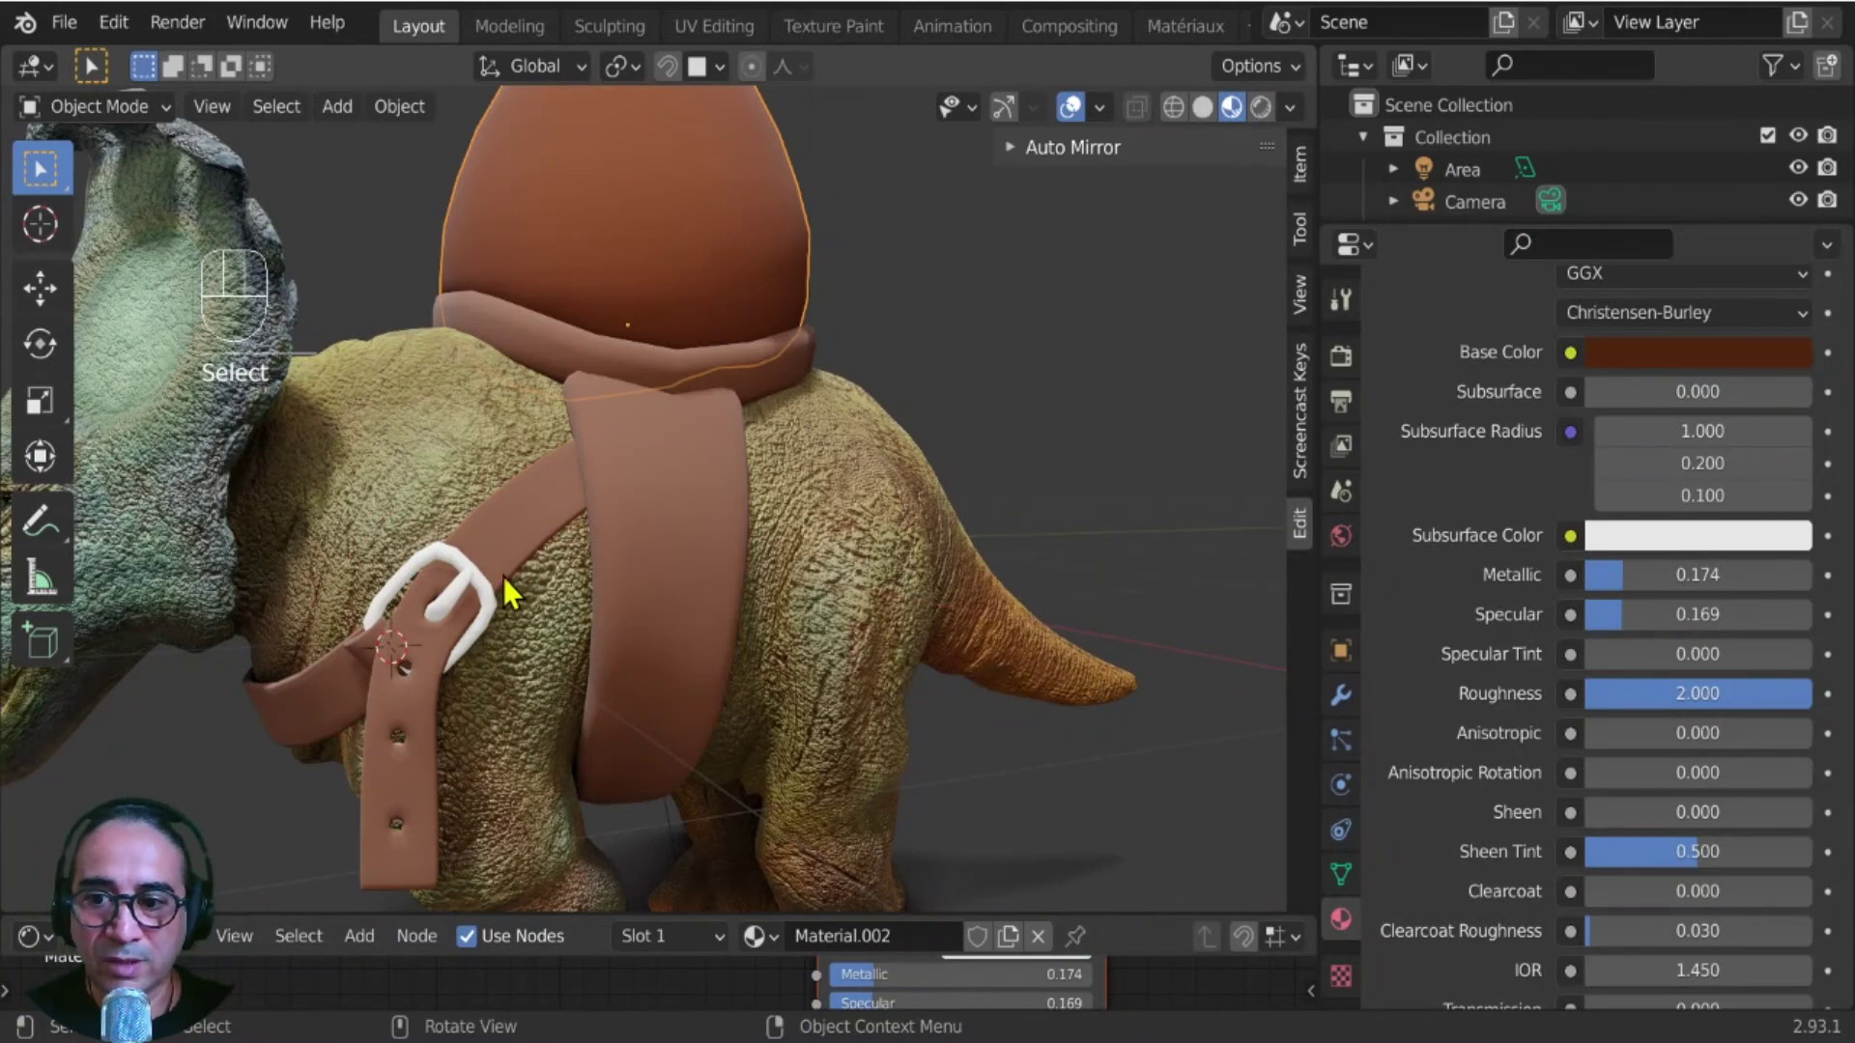
left_click(396, 752)
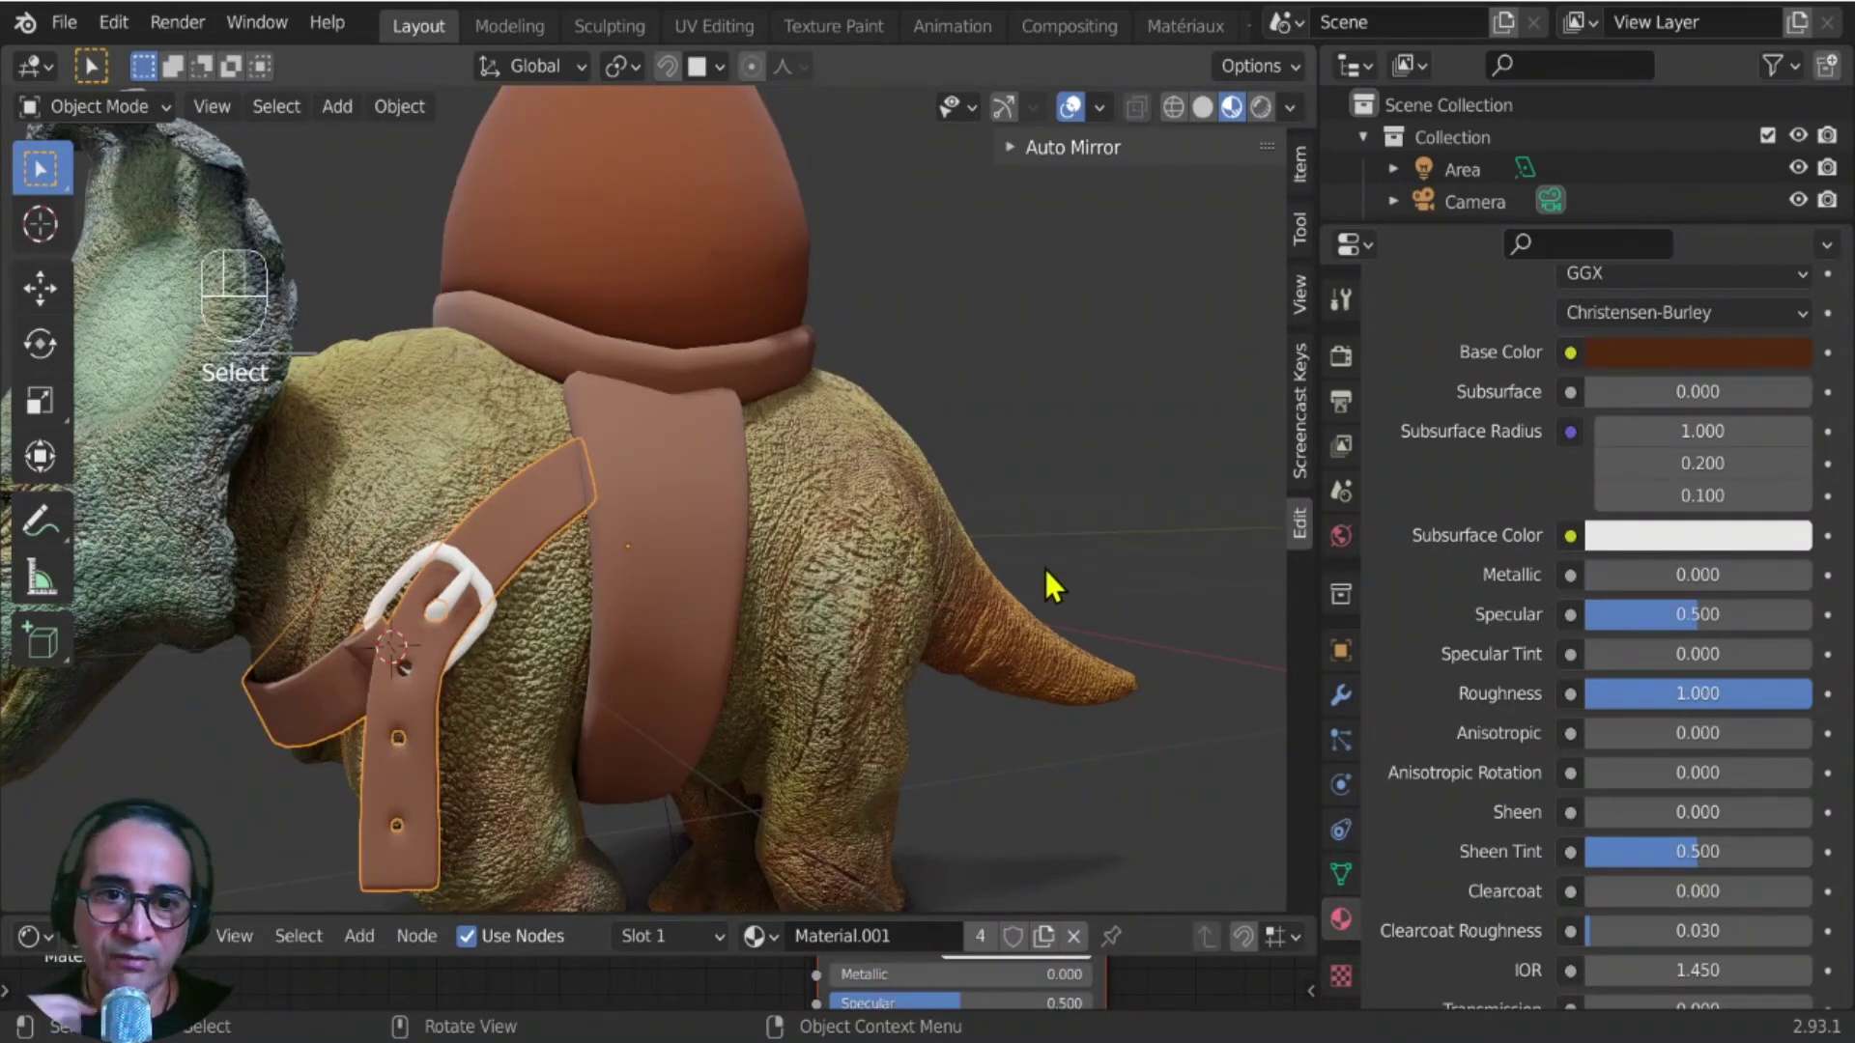
middle_click_drag(861, 757, 773, 763)
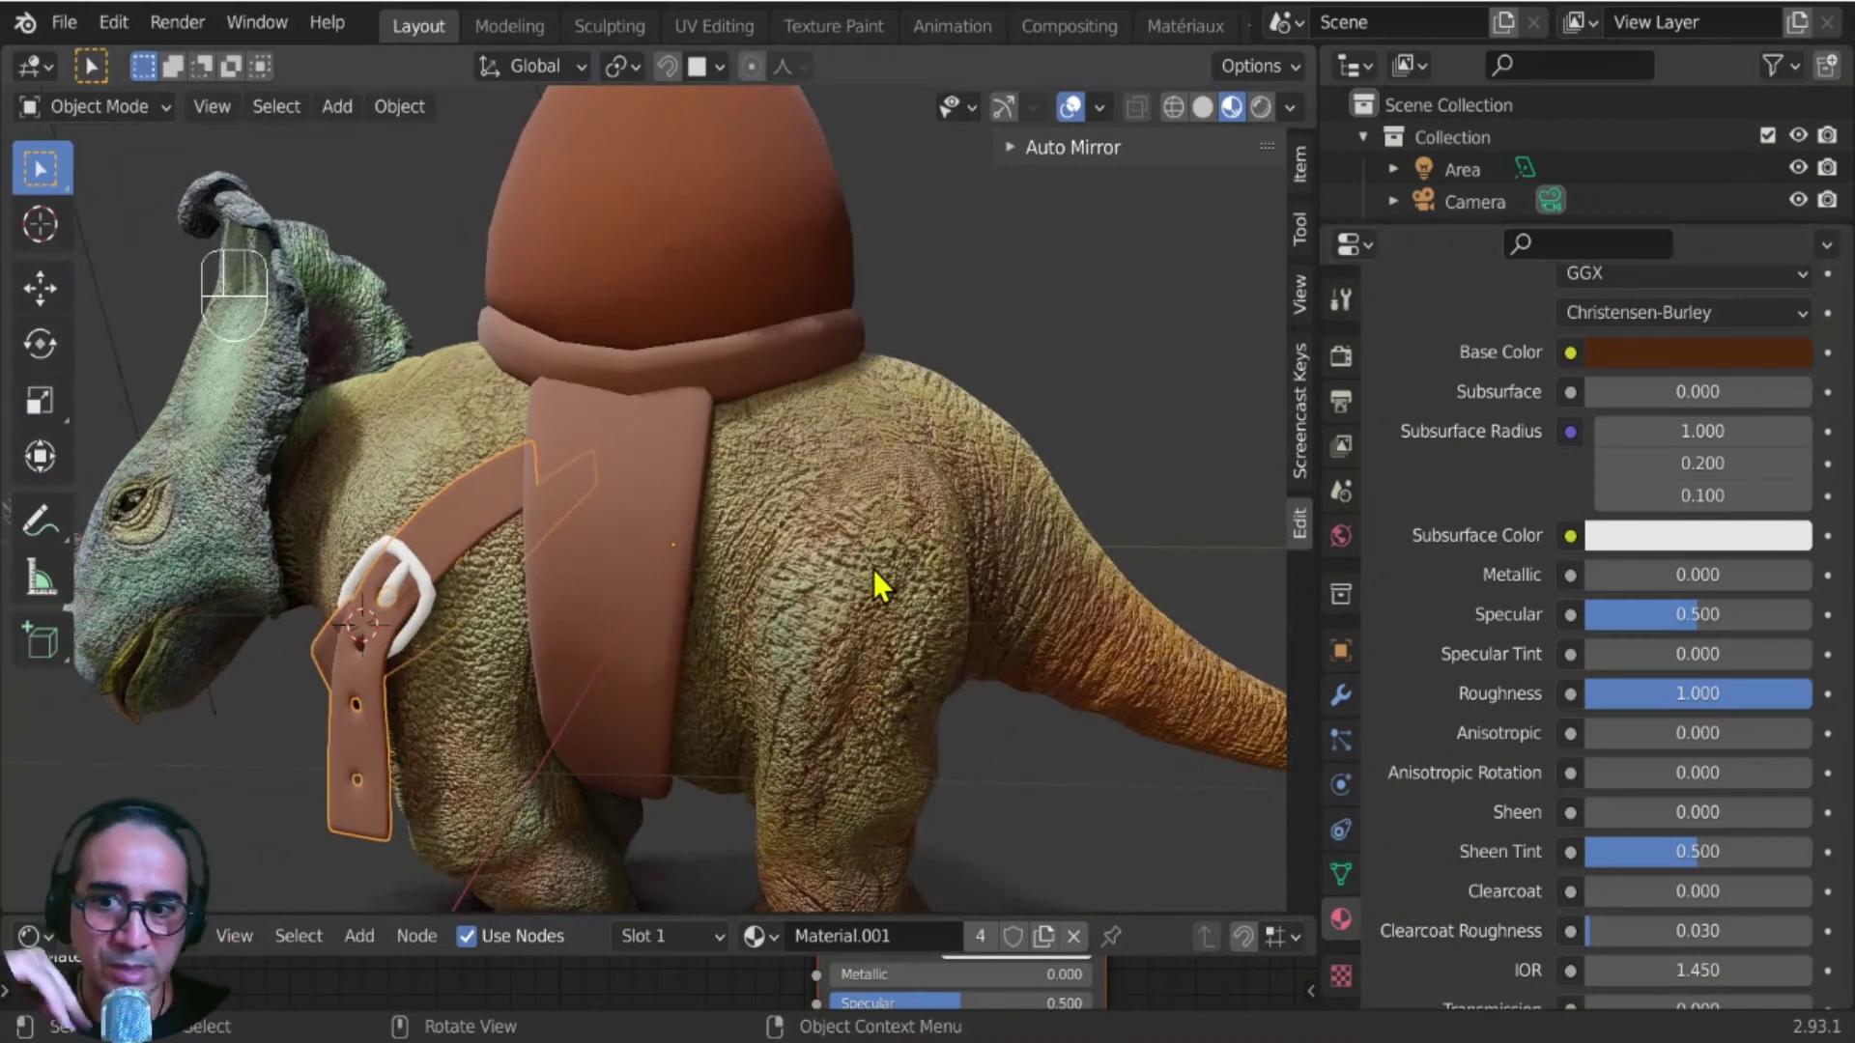
- Give the strap's buckle a new material with a darker neutral grey base color
middle_click_drag(571, 601, 705, 606)
scroll(704, 607, "up", 5)
left_click(721, 560)
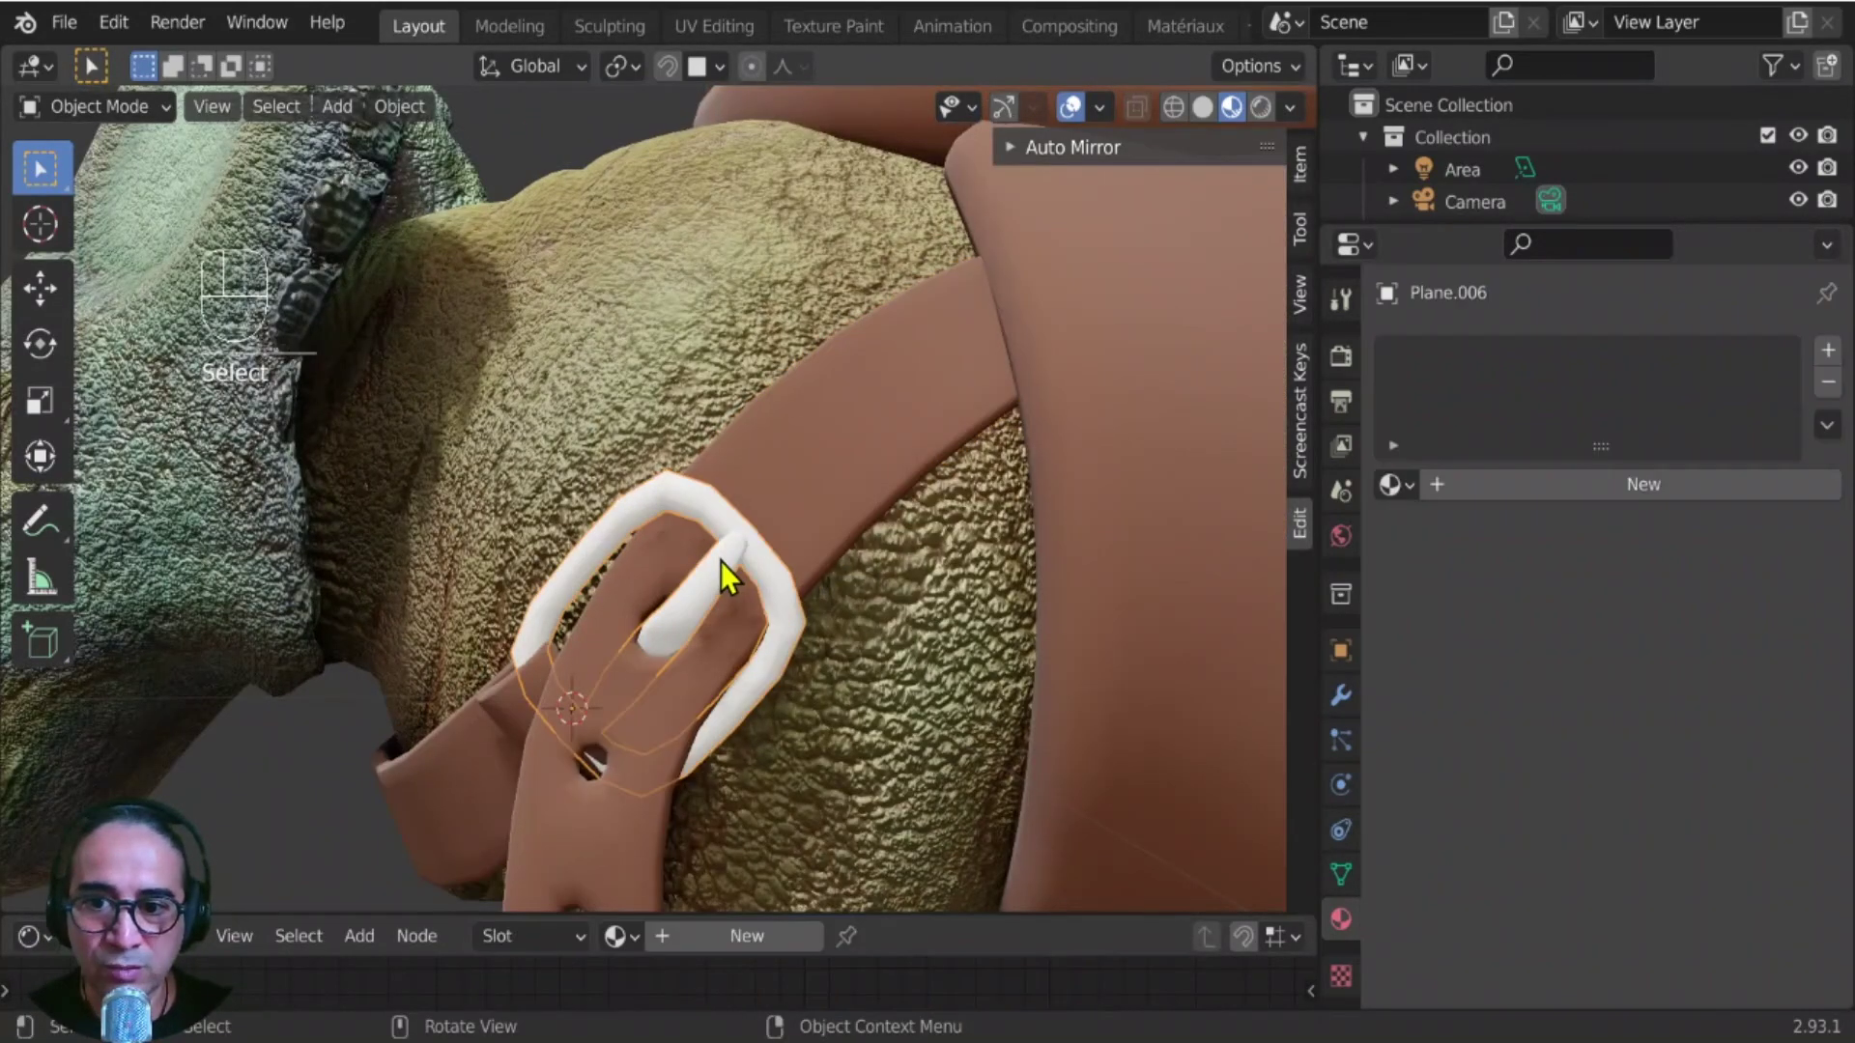
left_click(1547, 488)
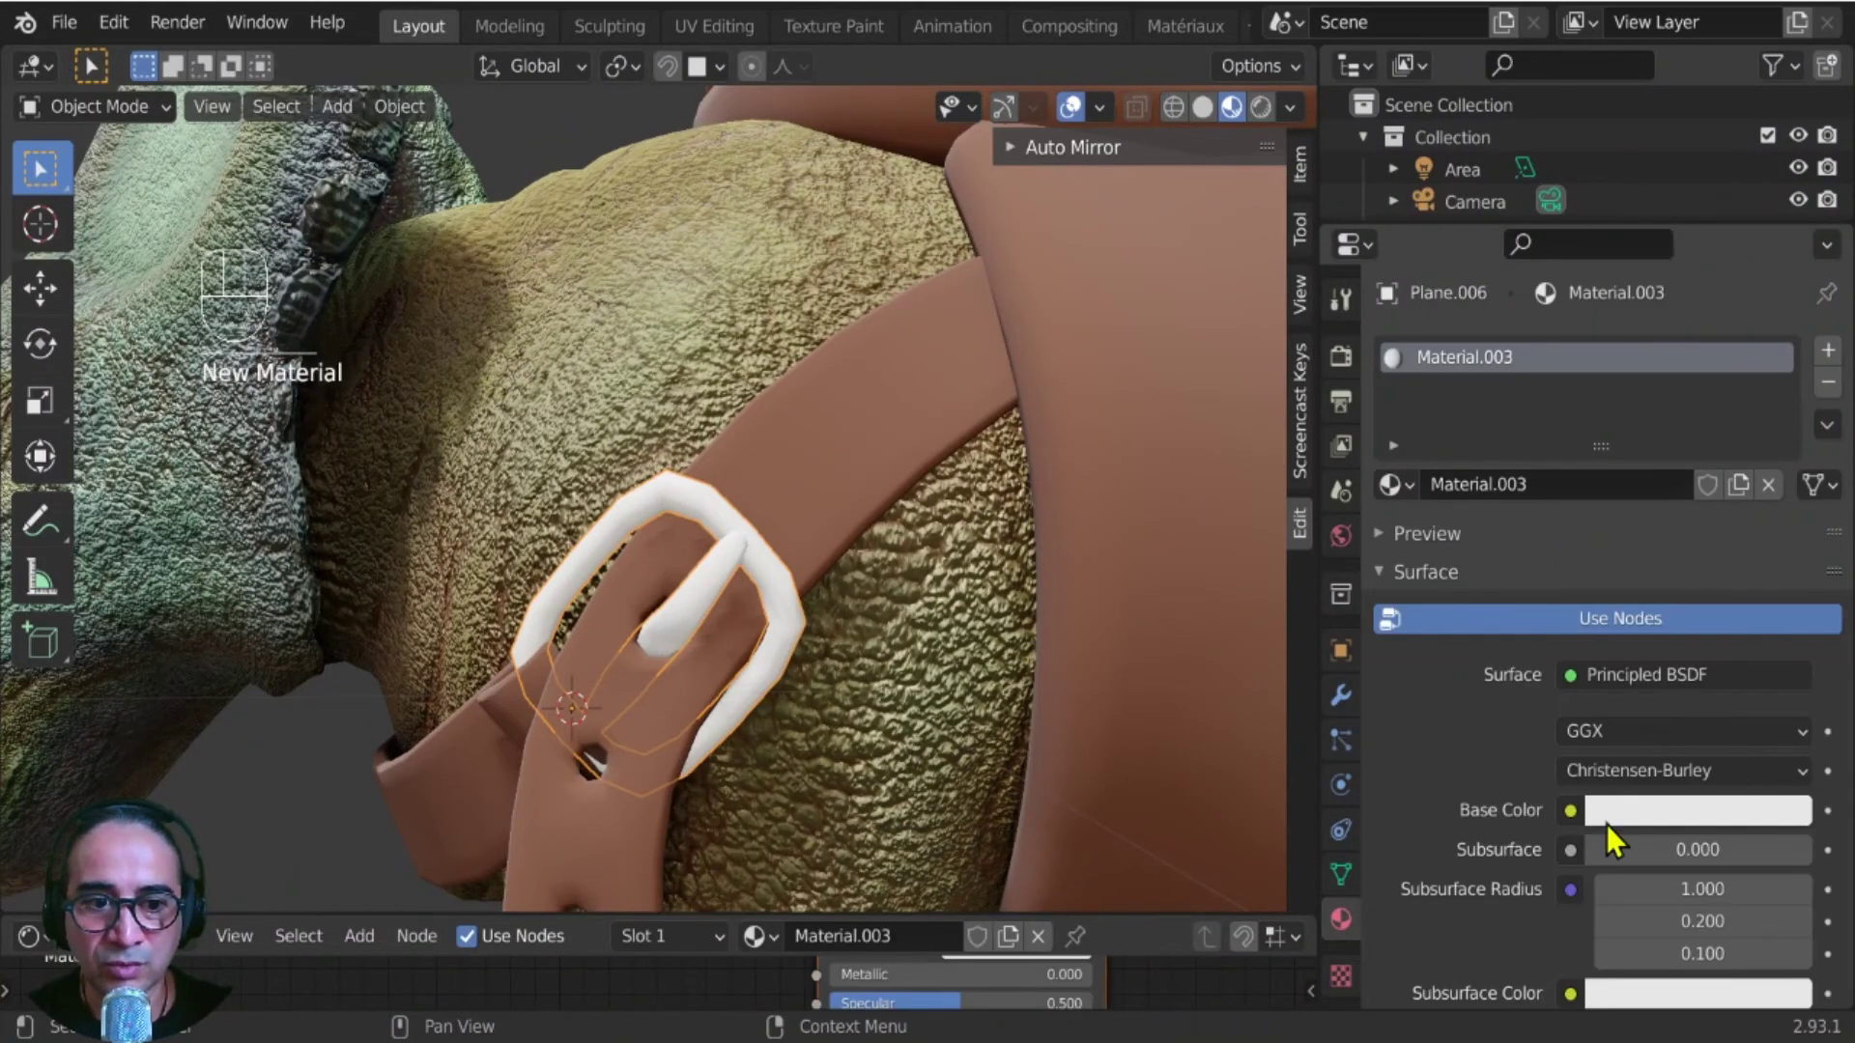
scroll(1452, 759, "down", 3)
scroll(1452, 759, "down", 3)
left_click(1640, 519)
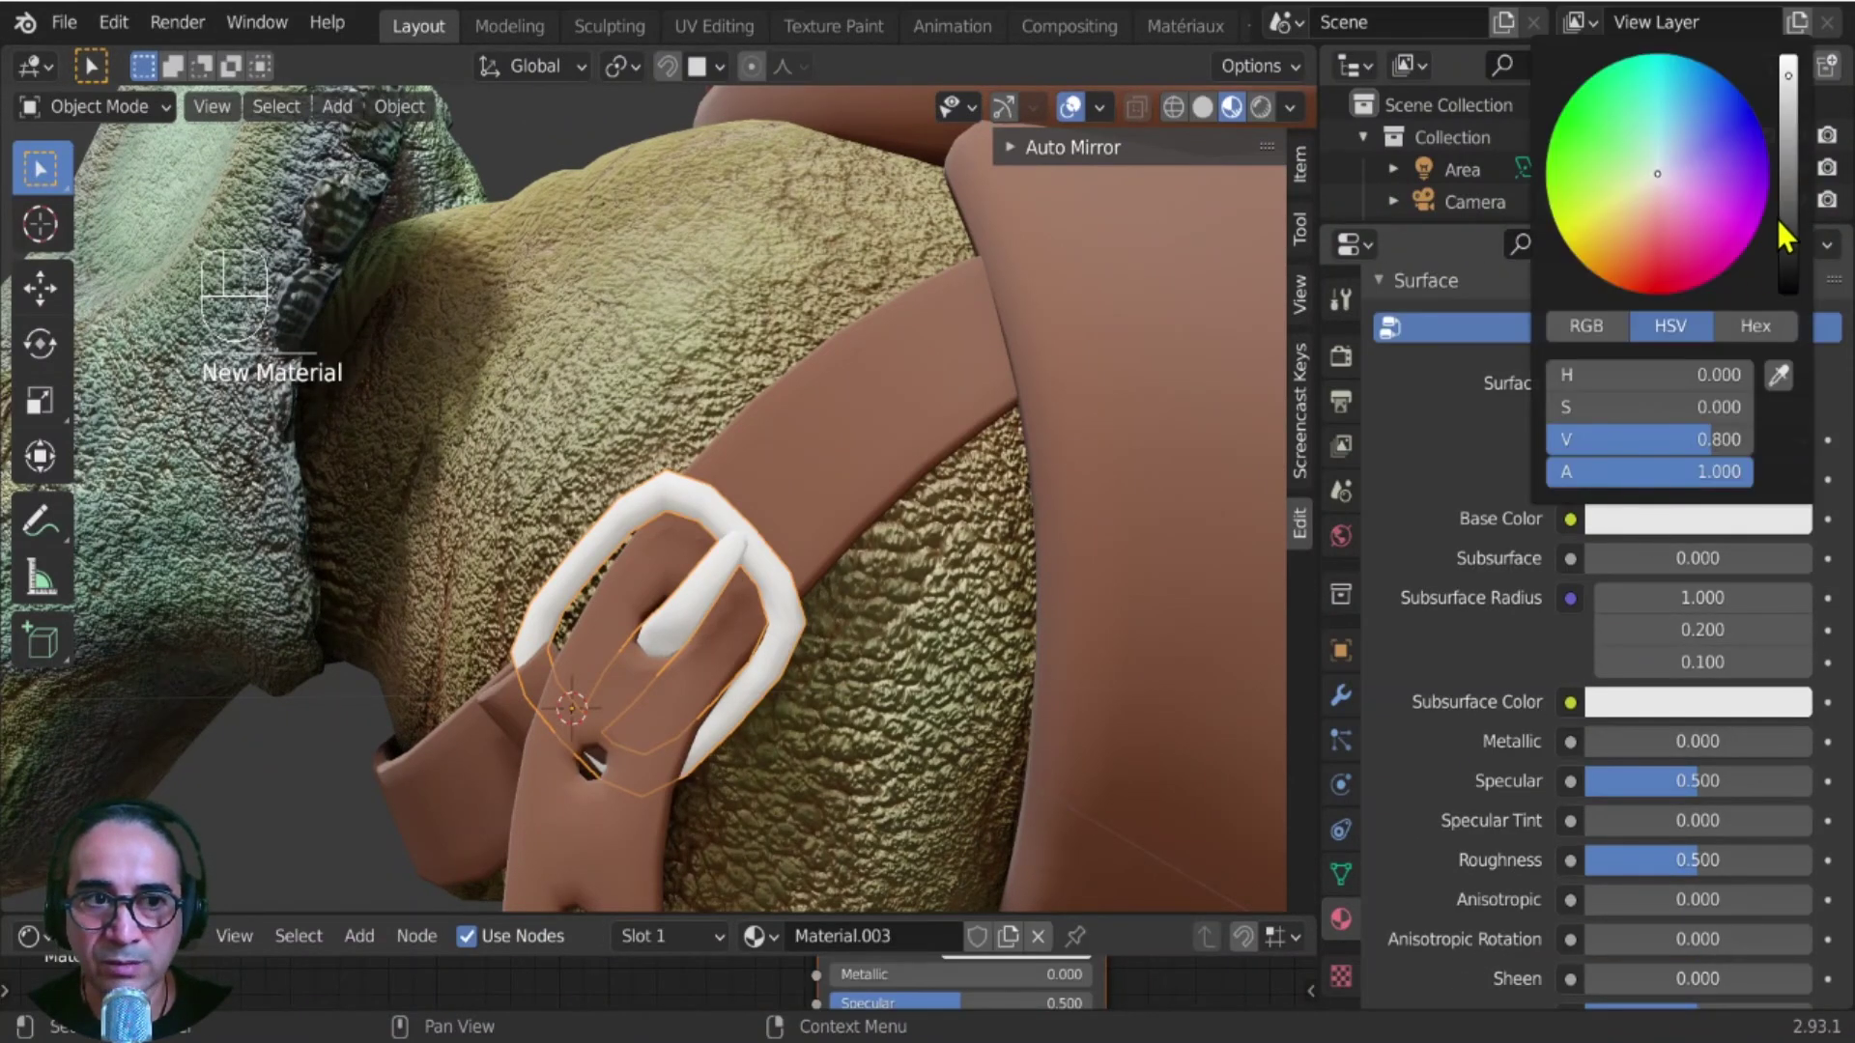
left_click_drag(1788, 75, 1789, 198)
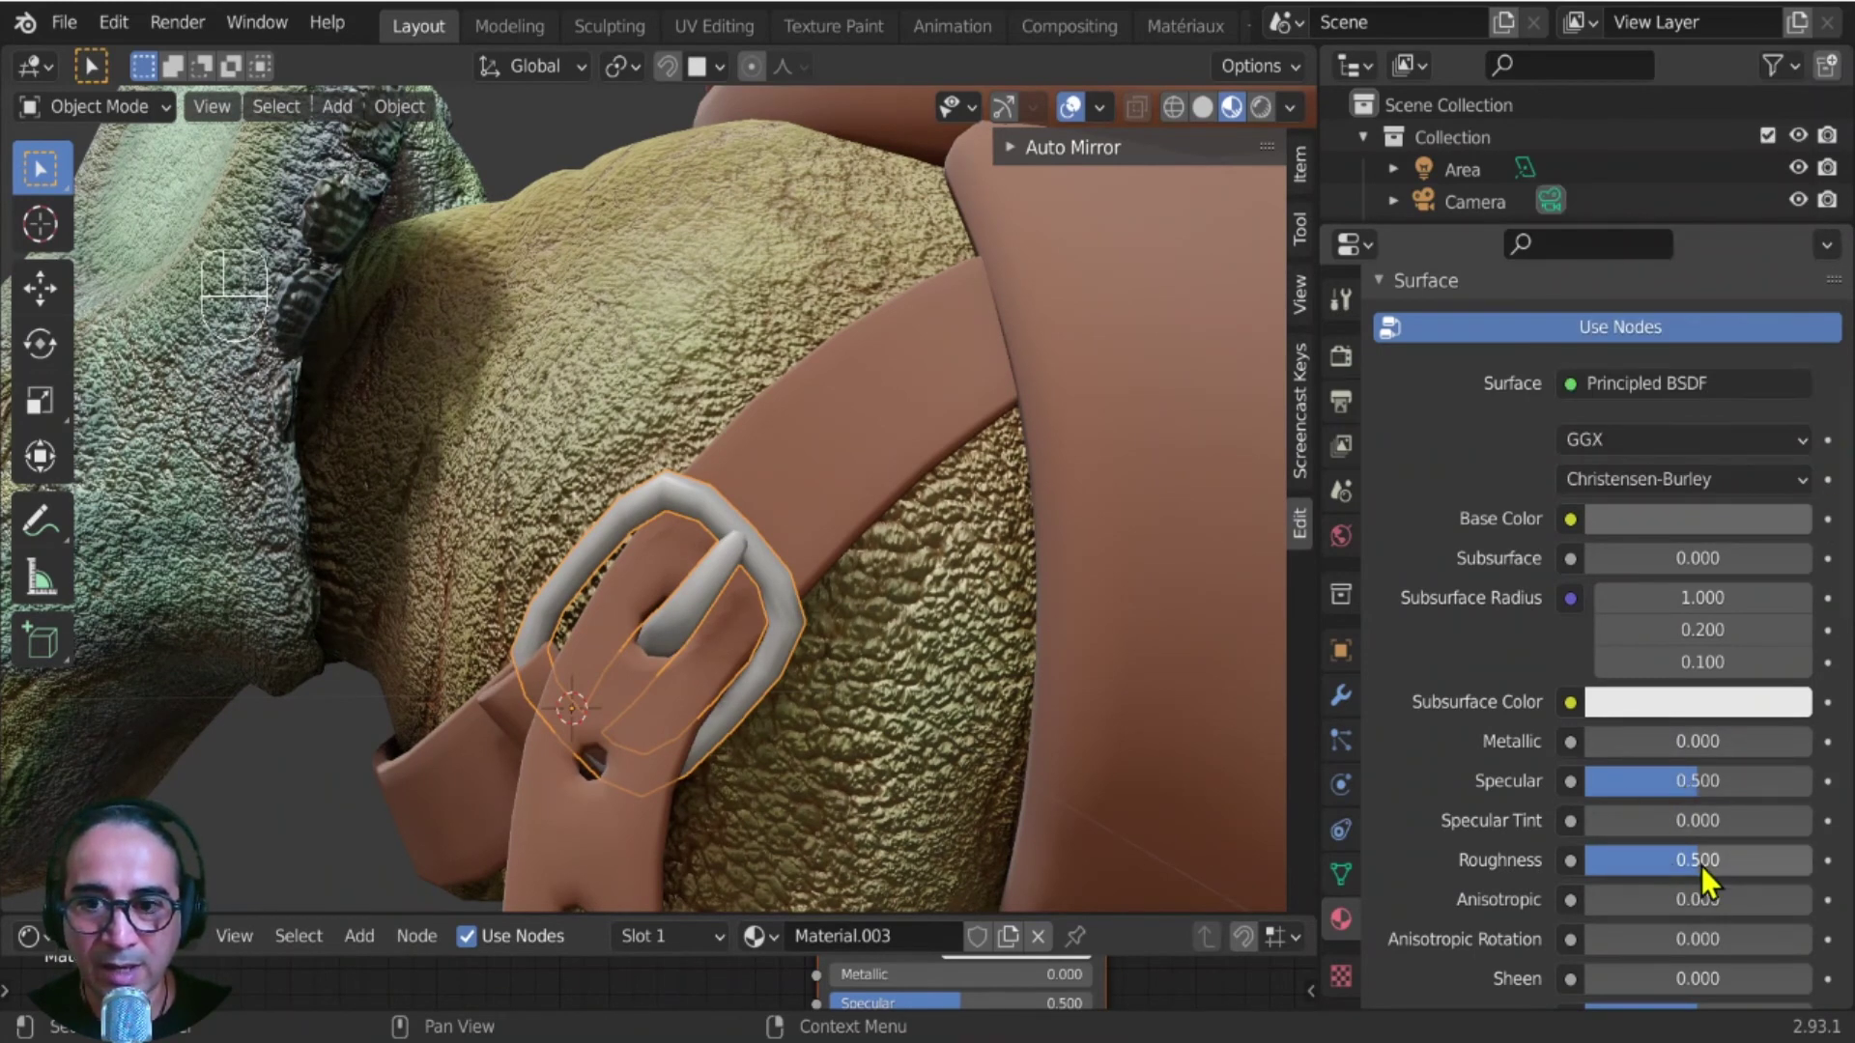
- Set the buckle material's roughness to 0.356 and its metallic to 0.708
left_click_drag(1701, 865, 1679, 860)
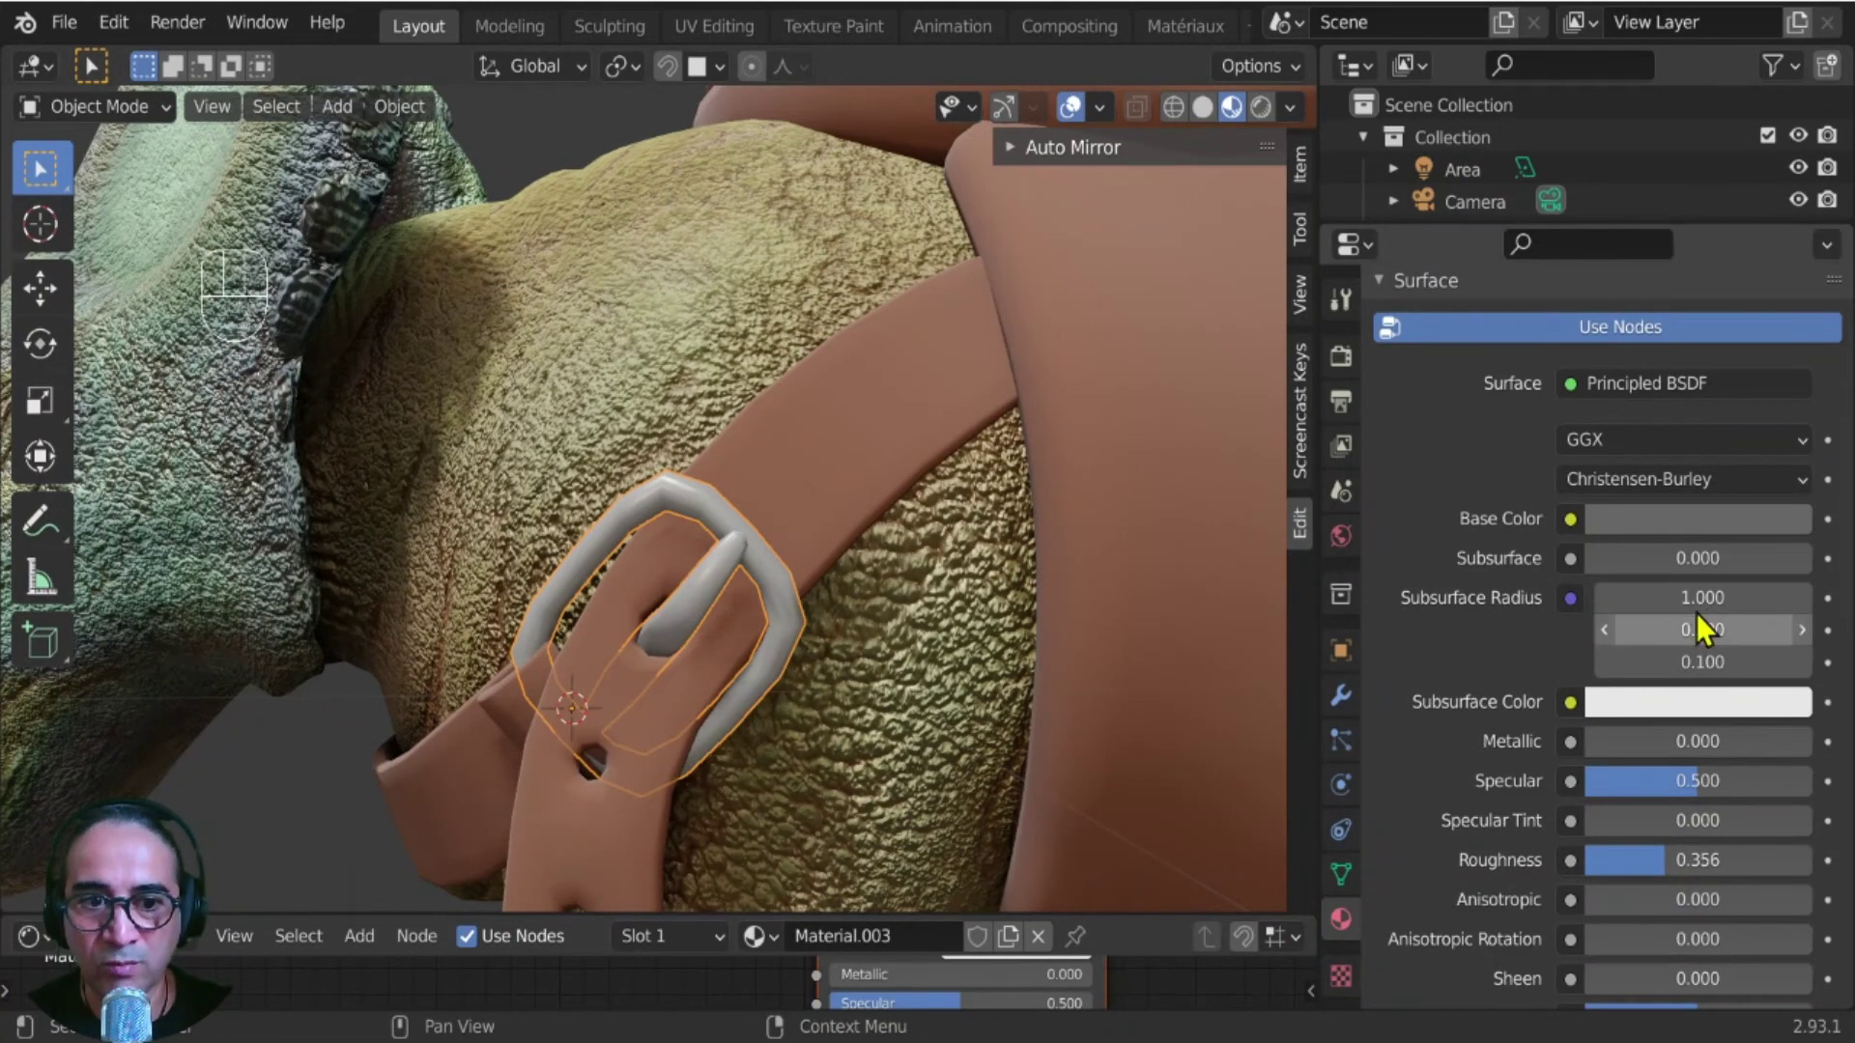
mouse_move(1723, 752)
left_mouse_down()
mouse_move(1835, 752)
mouse_move(1751, 741)
left_mouse_up()
scroll(713, 644, "up", 6)
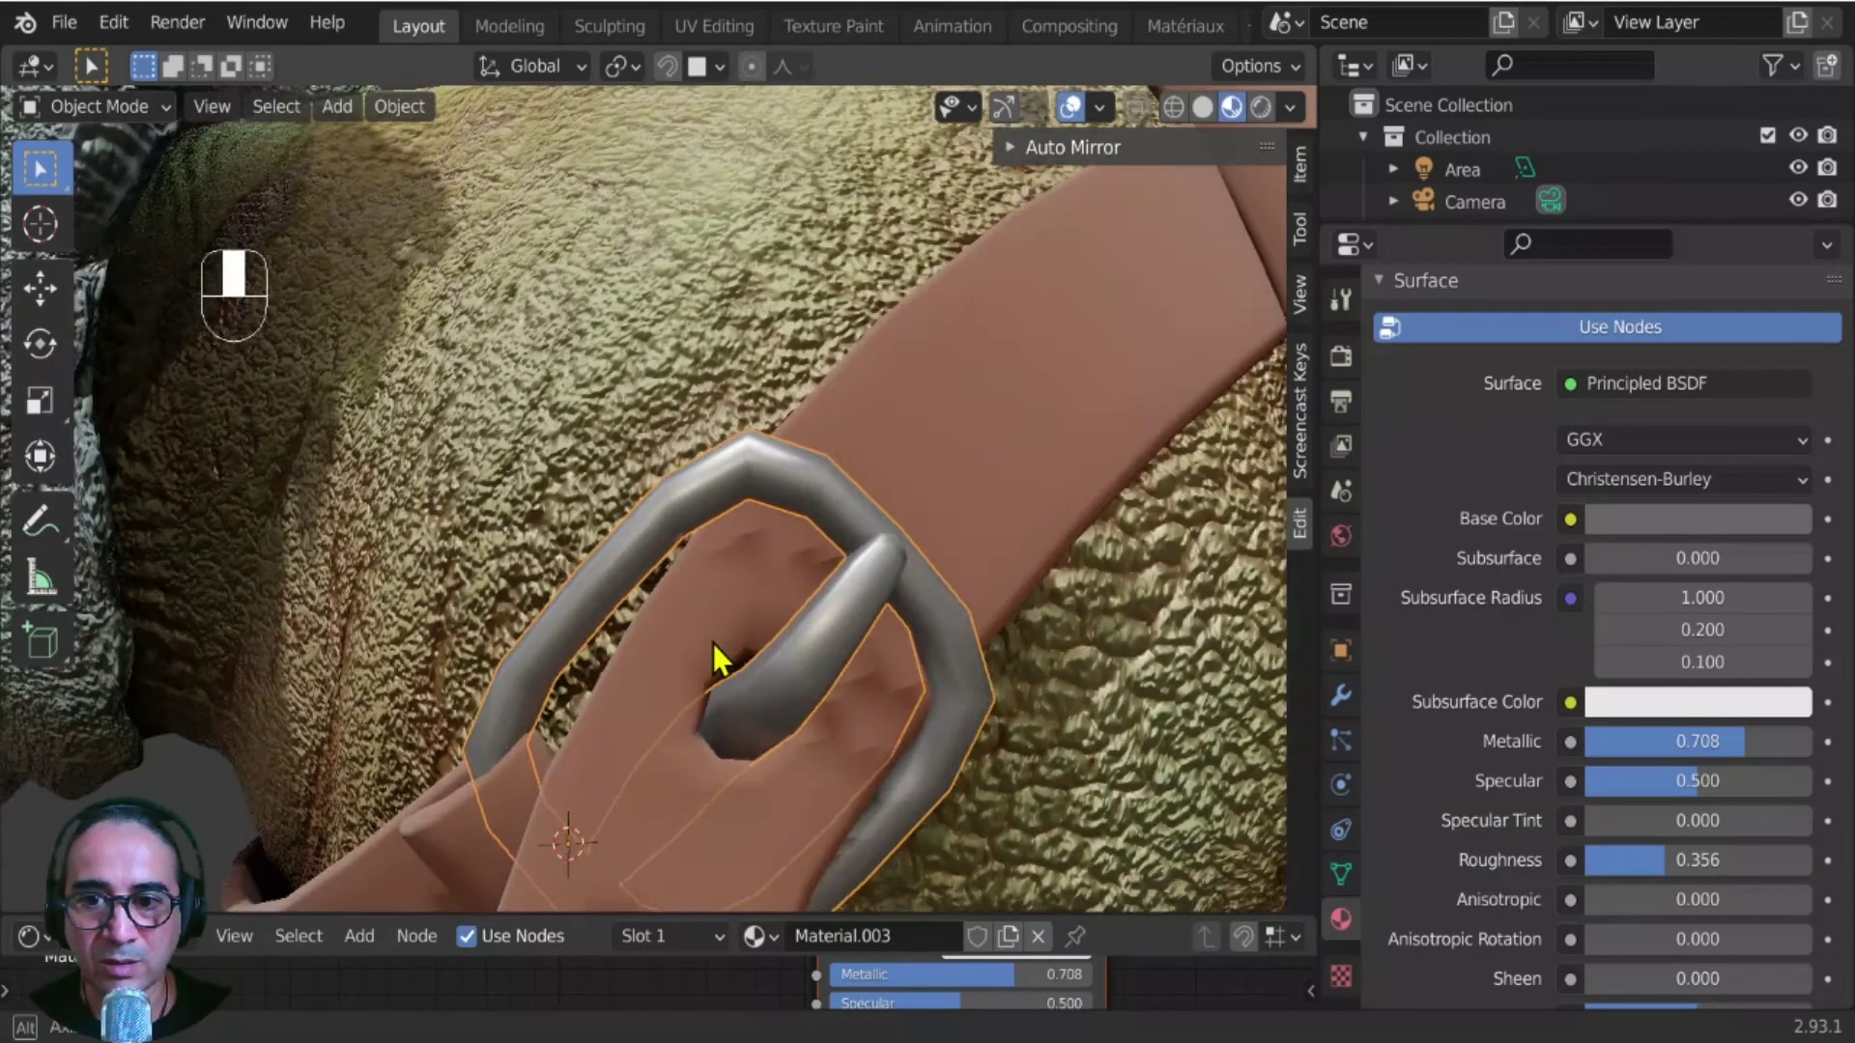
middle_click_drag(882, 530, 715, 309)
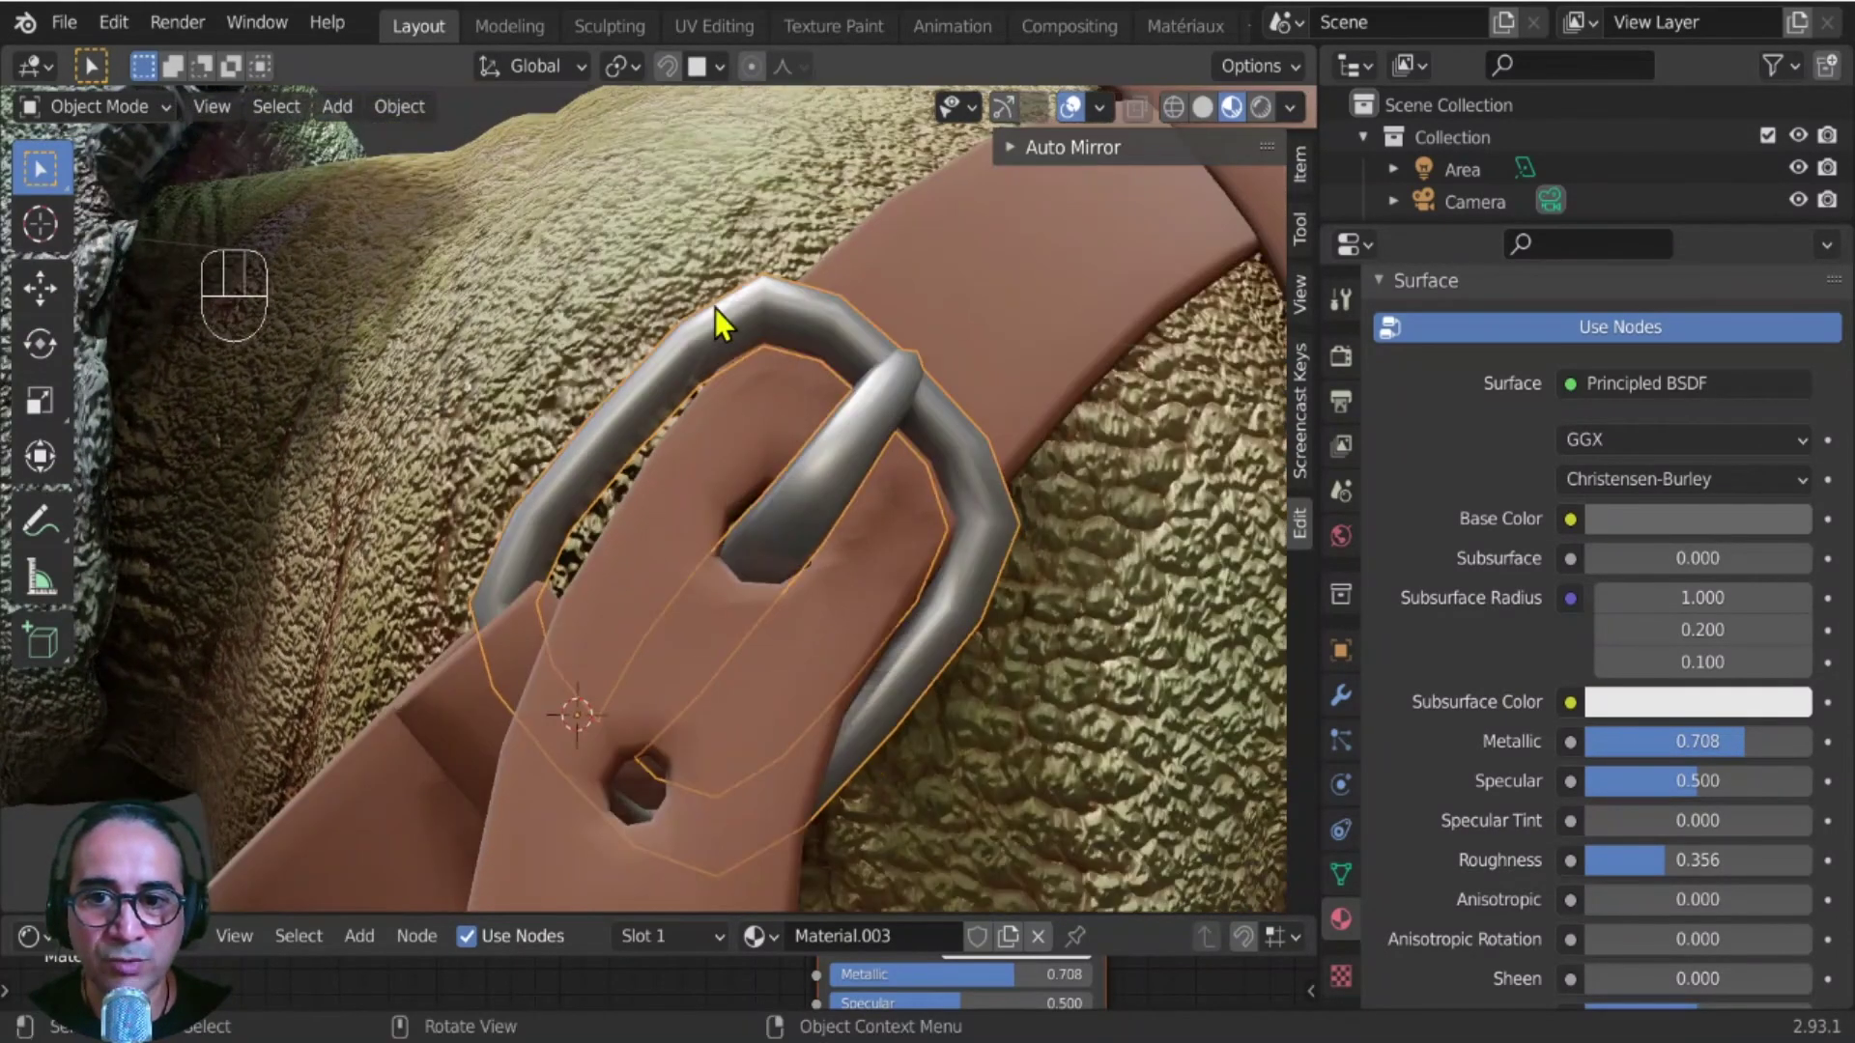
- Raise the buckle's Subdivision modifier by one viewport level and check the buckle on the whole dinosaur
left_click(1340, 694)
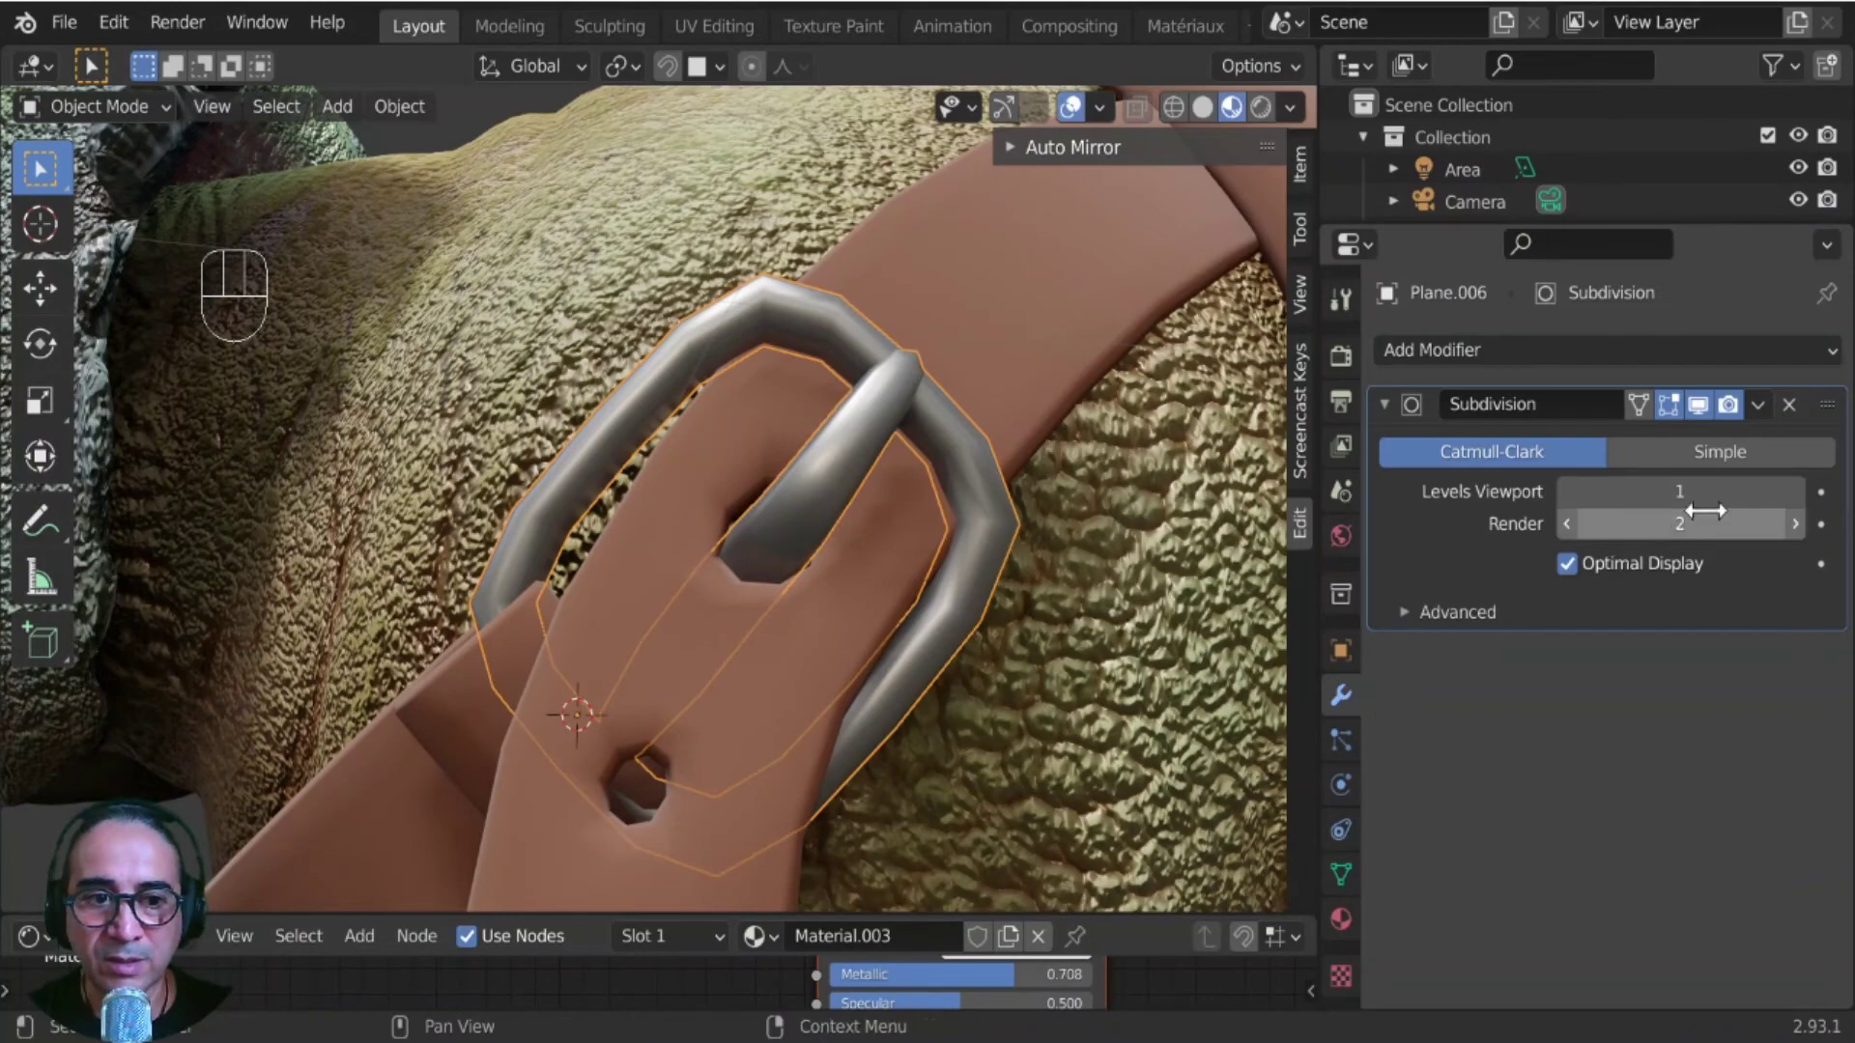
left_click(1795, 492)
scroll(837, 529, "down", 3)
middle_click_drag(837, 529, 907, 682)
middle_click_drag(877, 606, 863, 688)
- Examine the cabin's mesh in Edit Mode against the reference sketch in the side view, and return to Object Mode
left_click(810, 575)
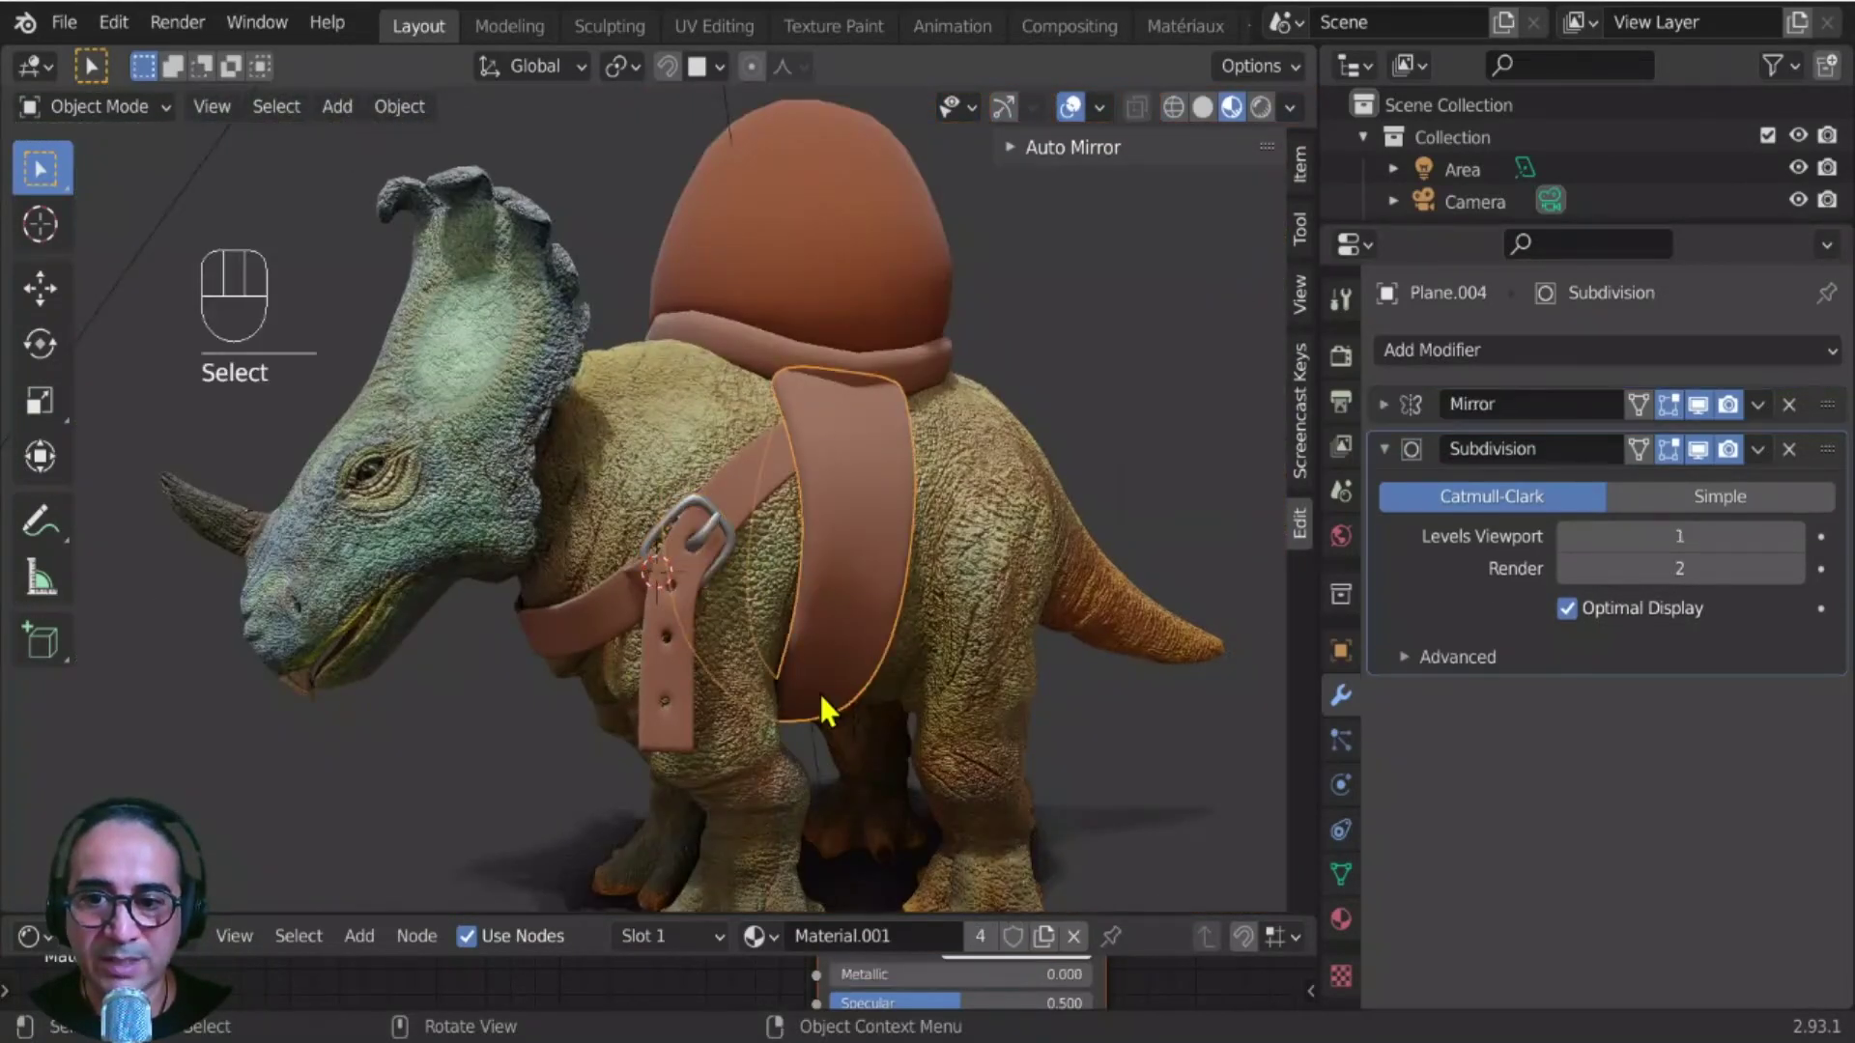
middle_click_drag(828, 712, 764, 811)
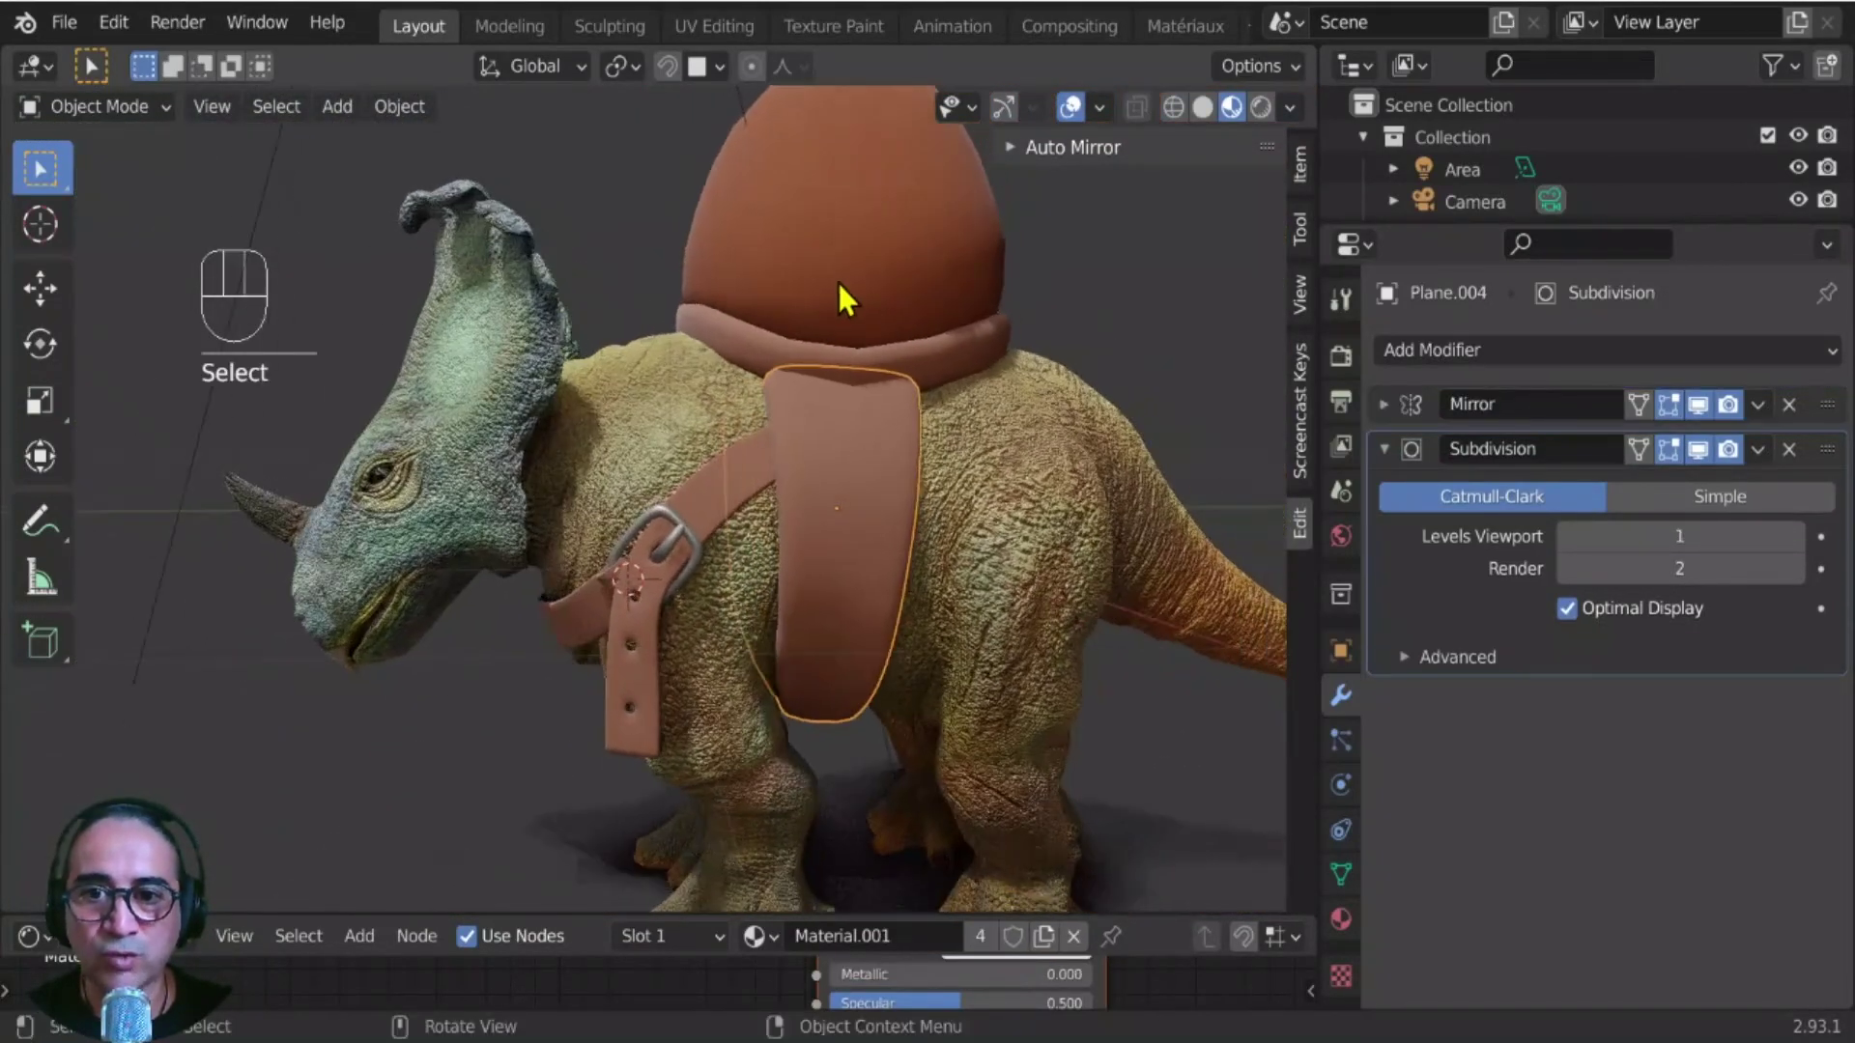
left_click(867, 237, "shift")
middle_click_drag(820, 392, 799, 538)
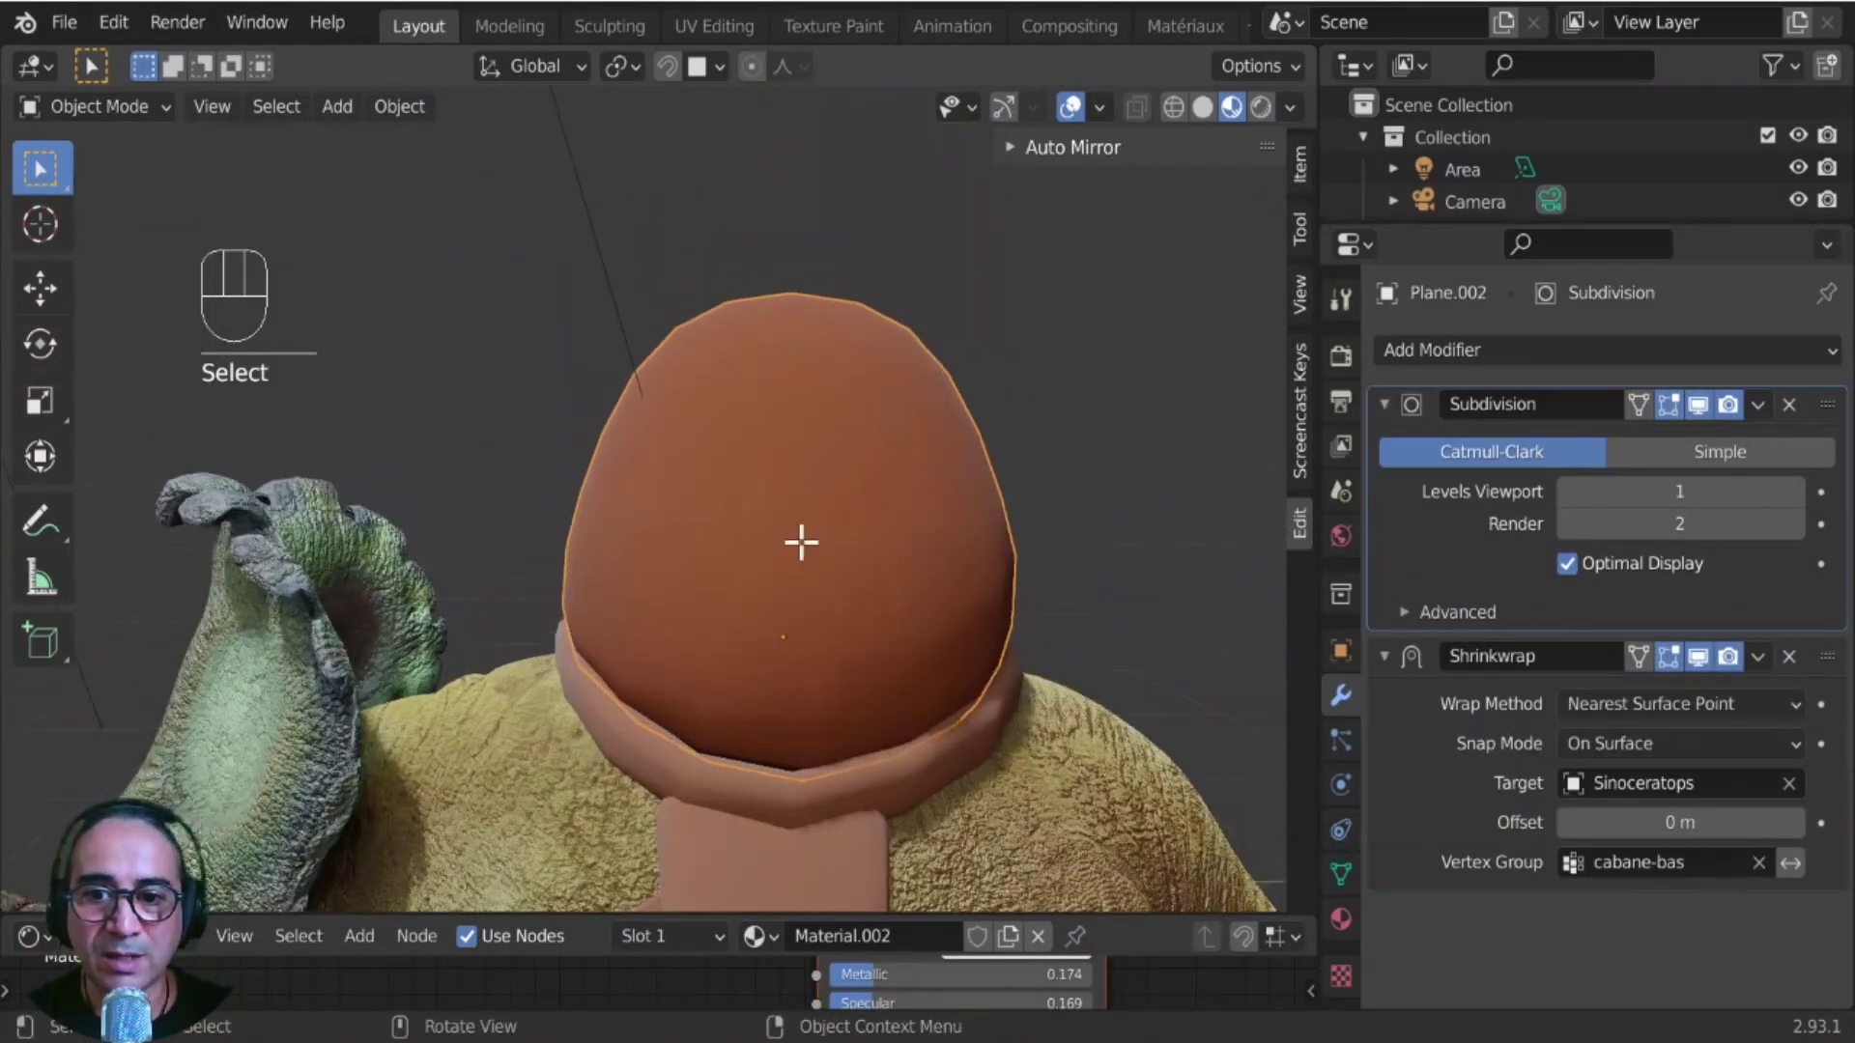
key("Tab")
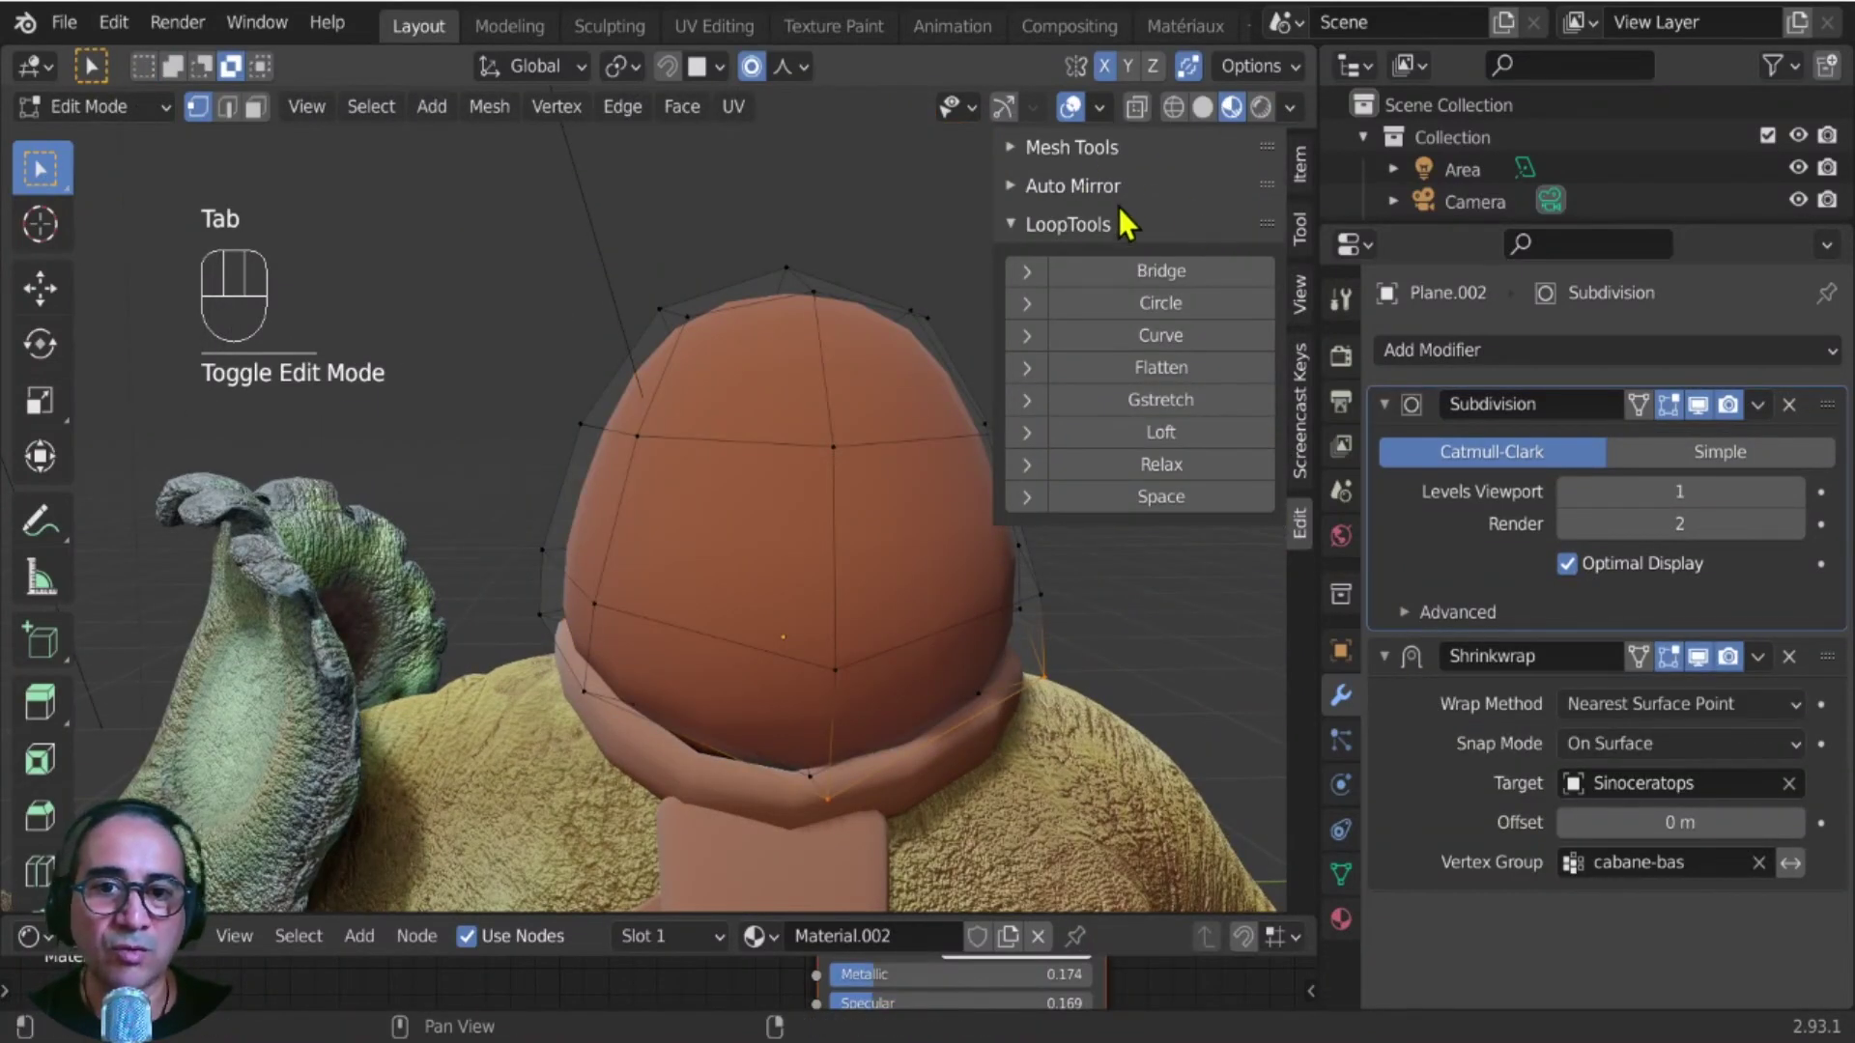
left_click(1013, 226)
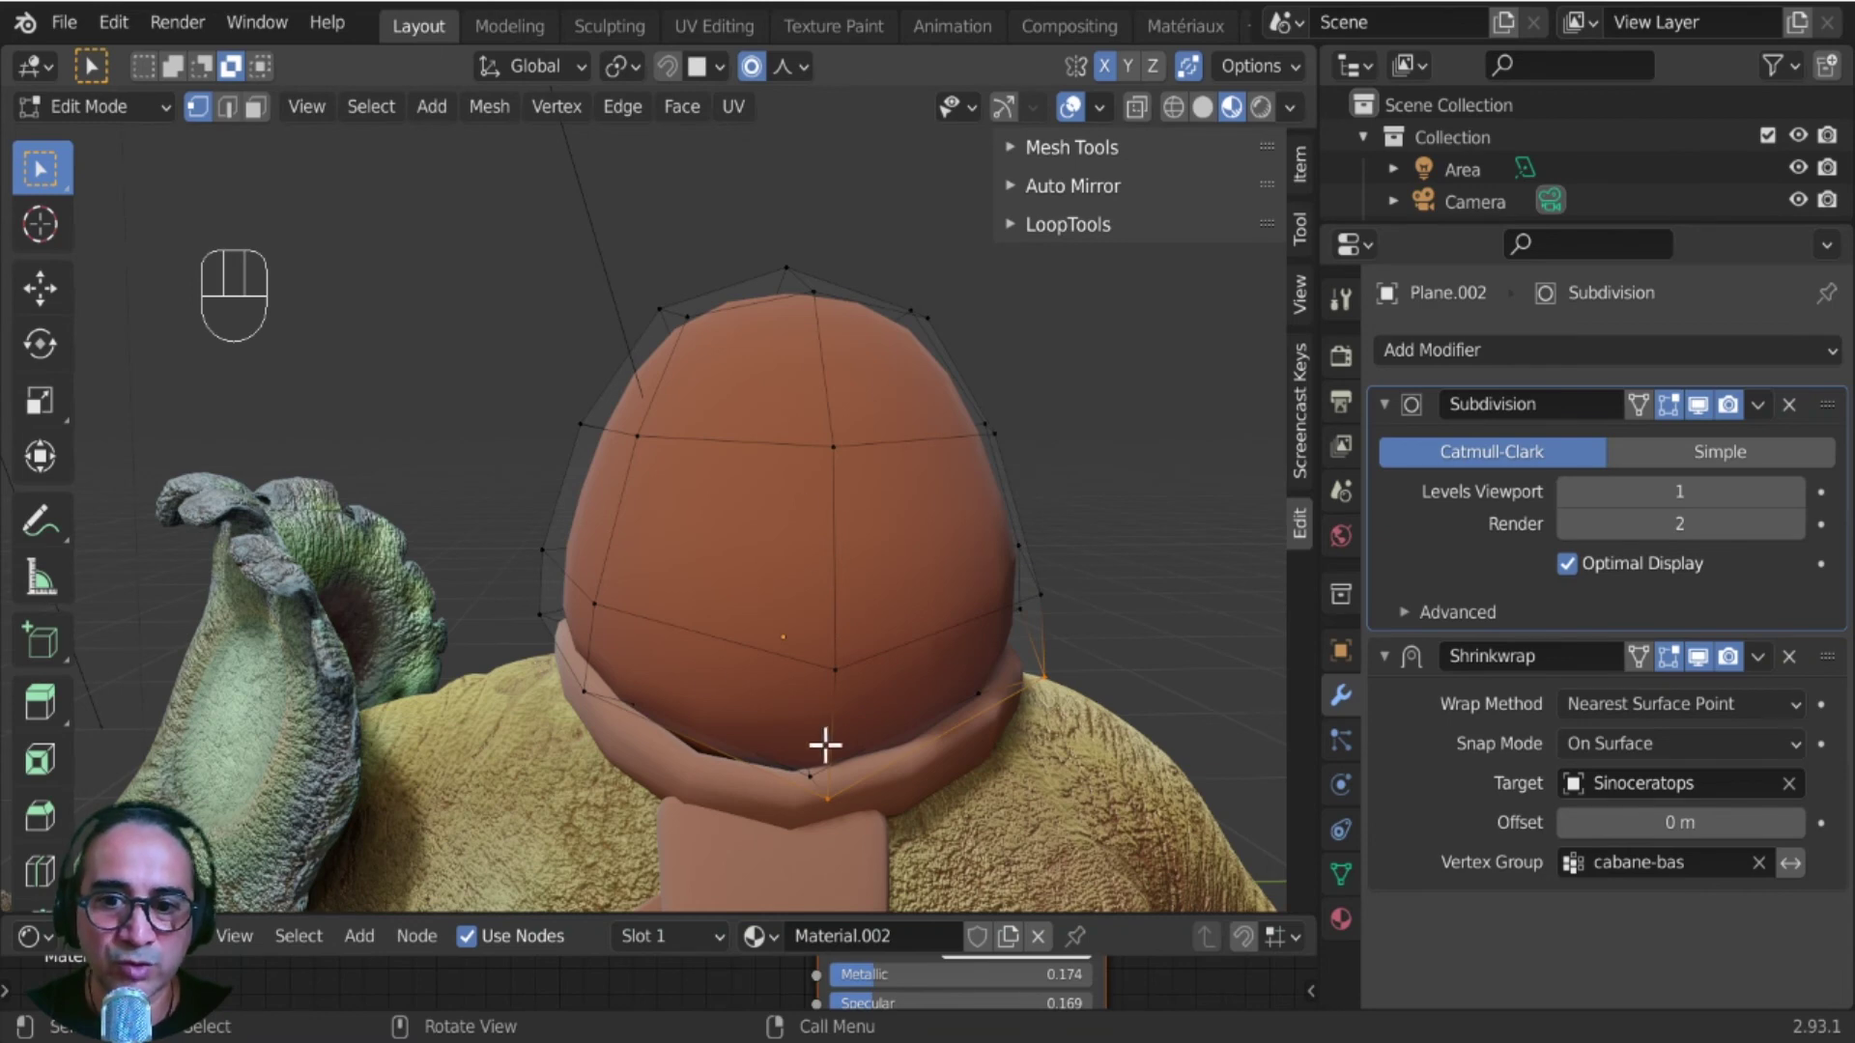
middle_click_drag(736, 895, 692, 856)
key("KP_3")
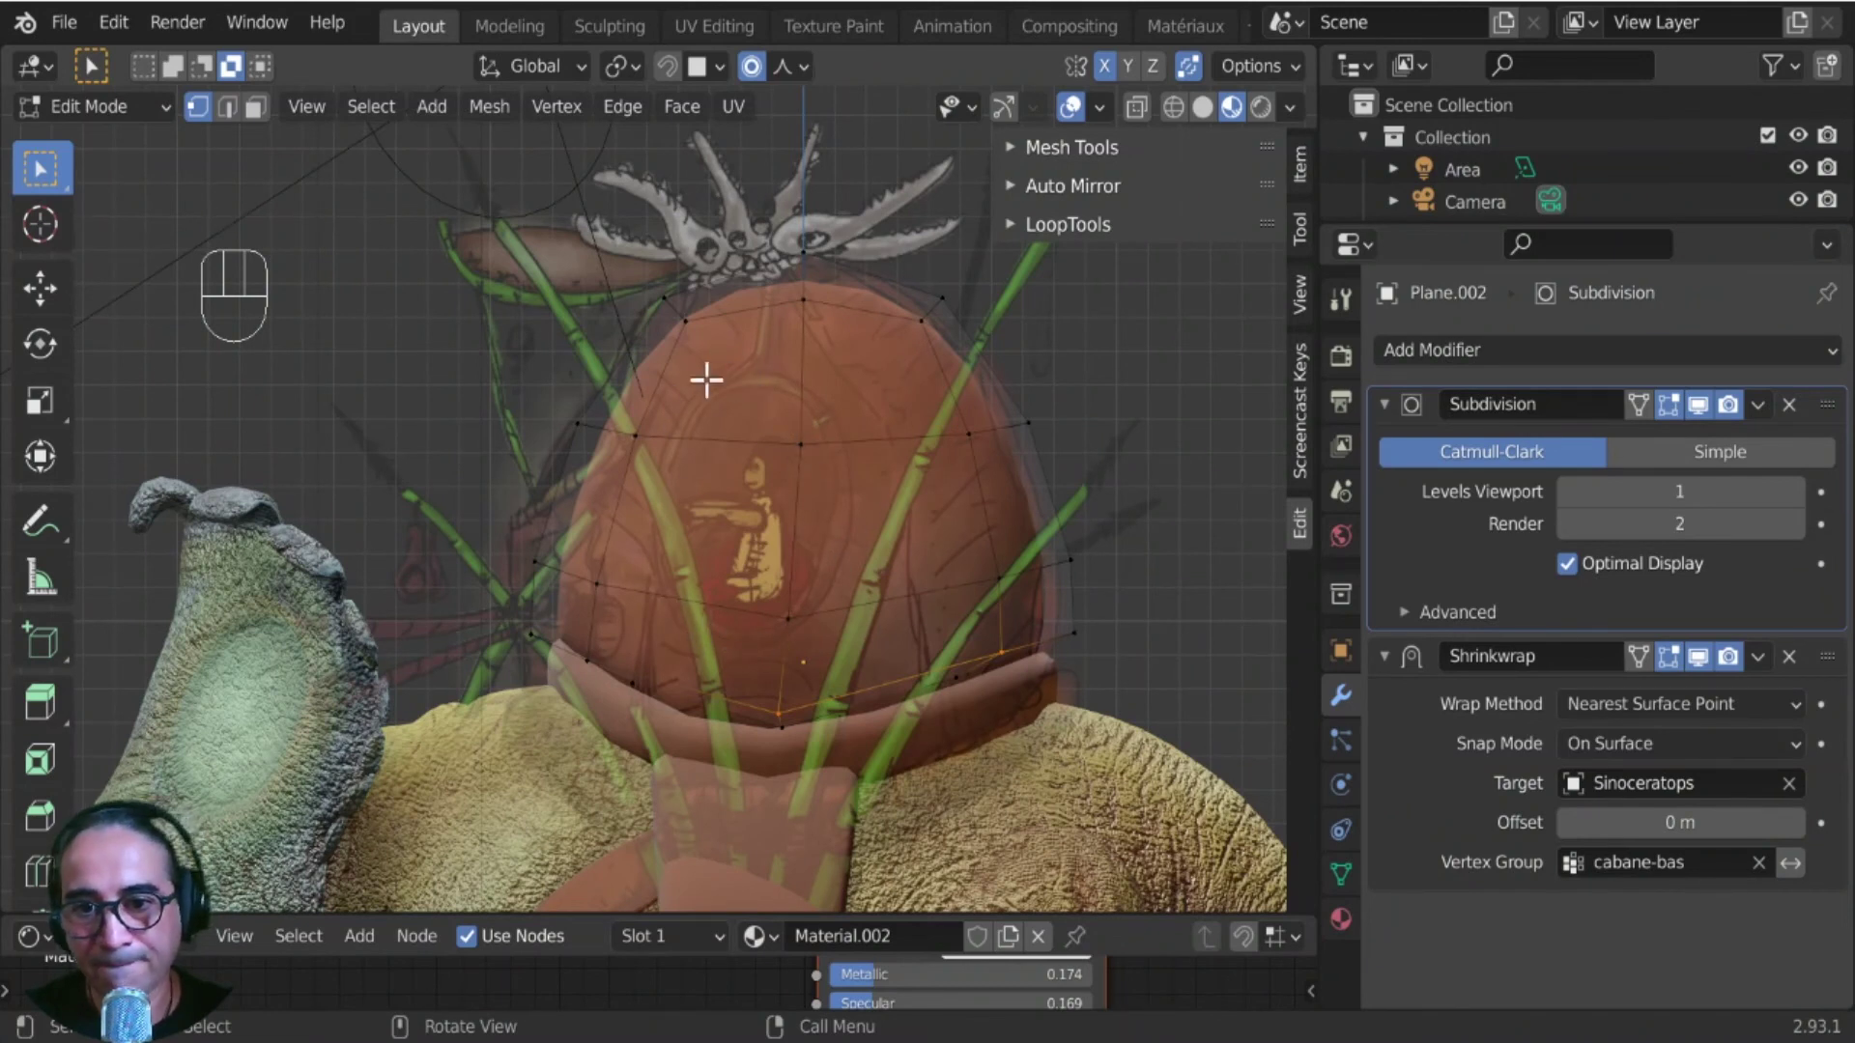
left_click(795, 445)
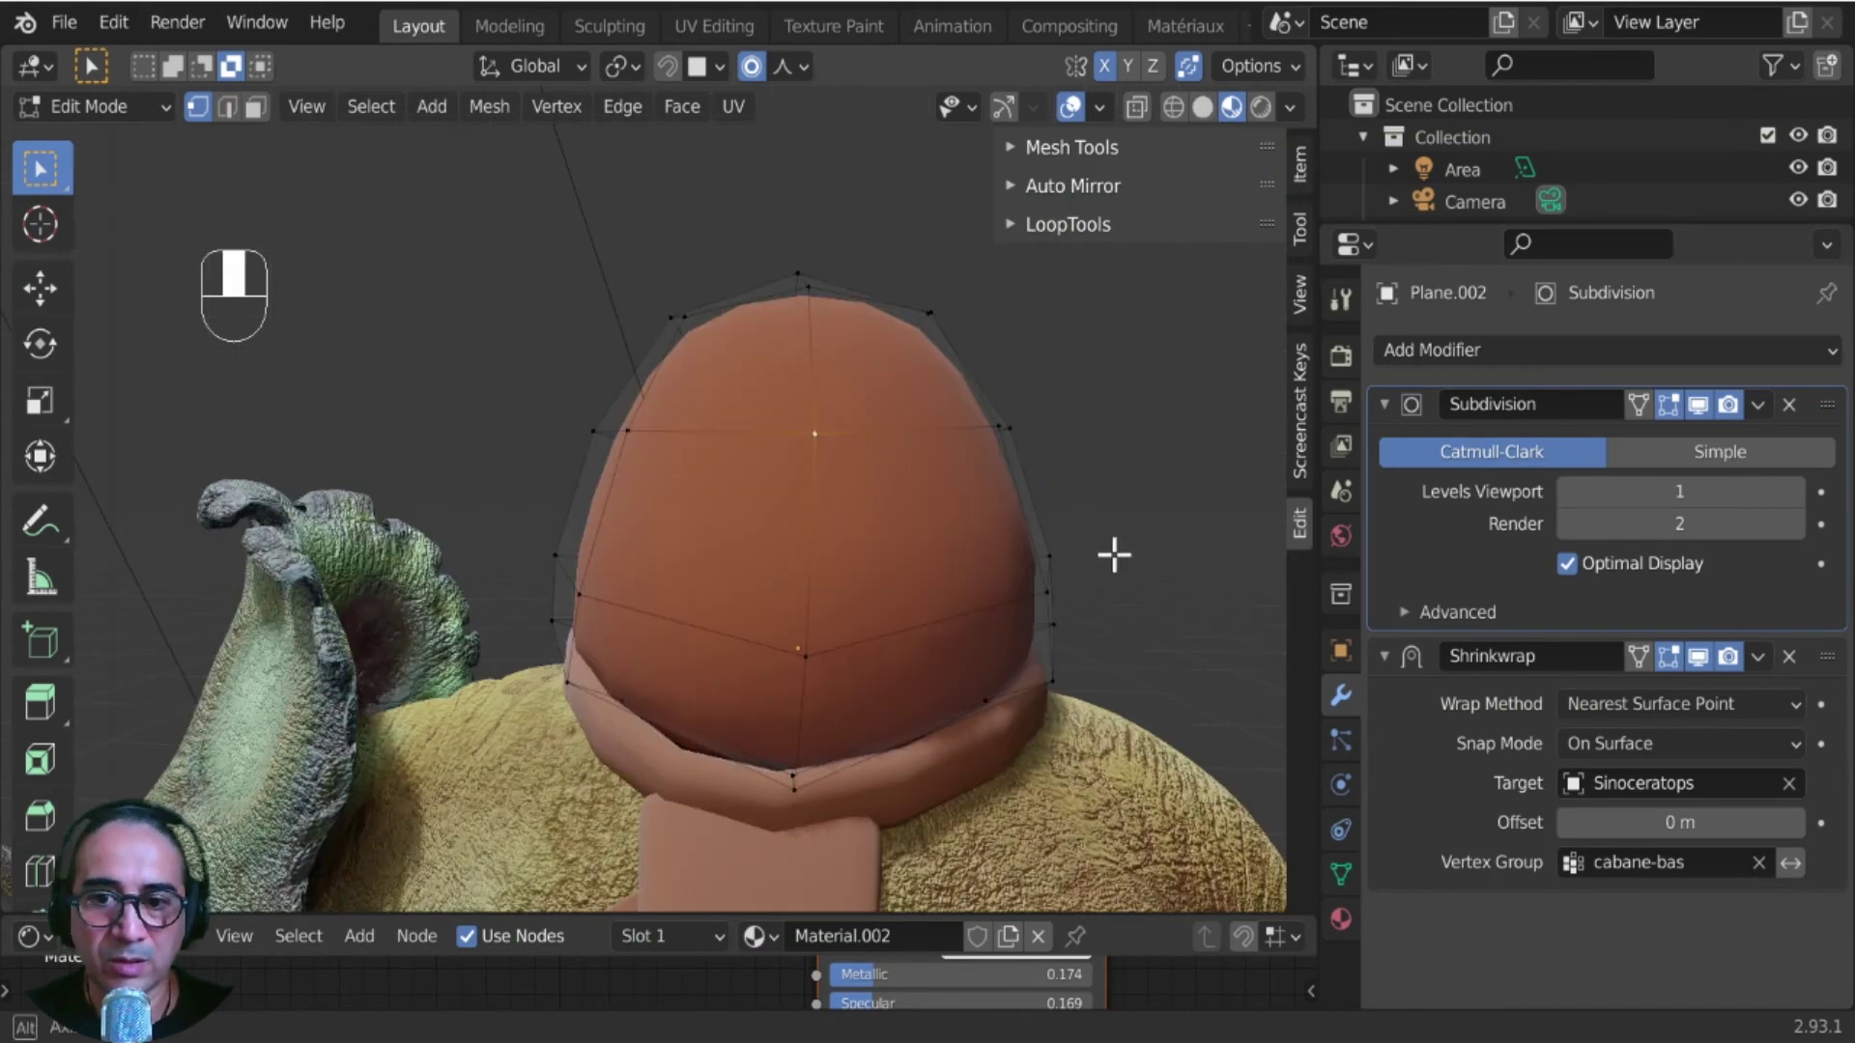
key("Tab")
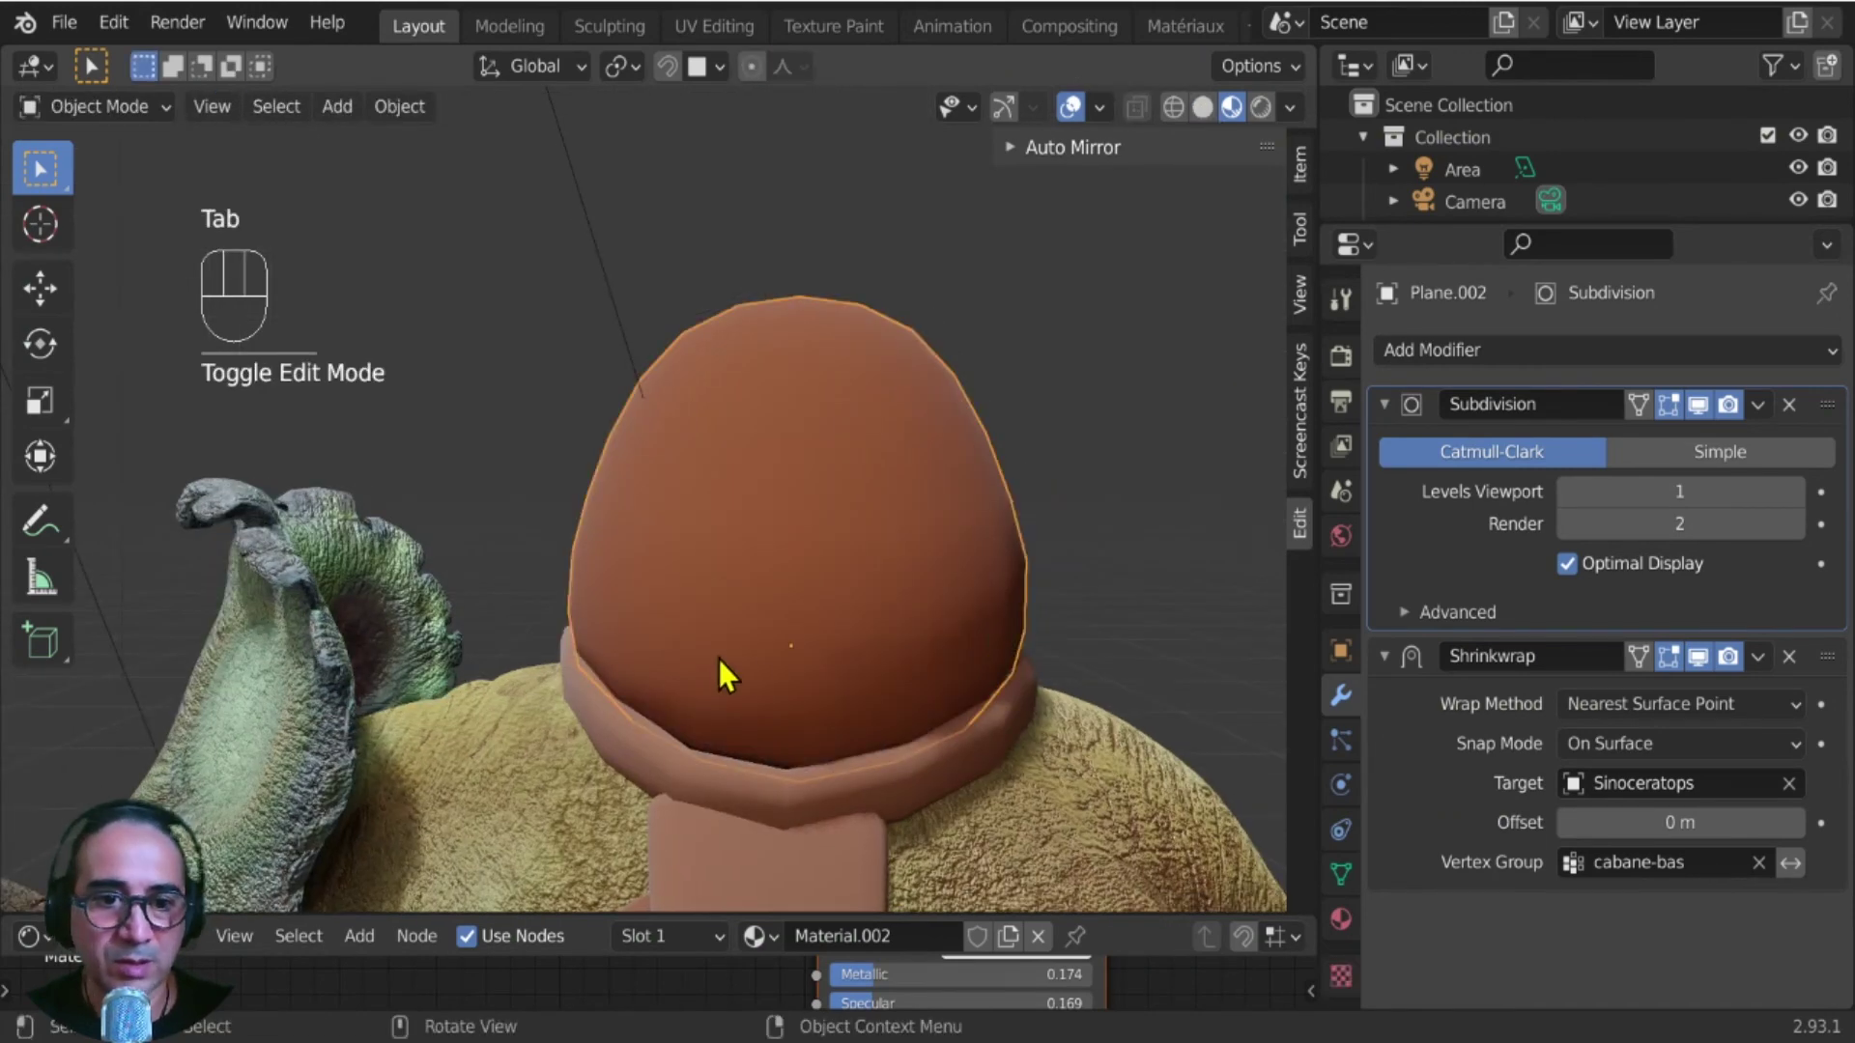
- Enable the wireframe overlay and set the cabin's Subdivision viewport level to 2
left_click(1384, 402)
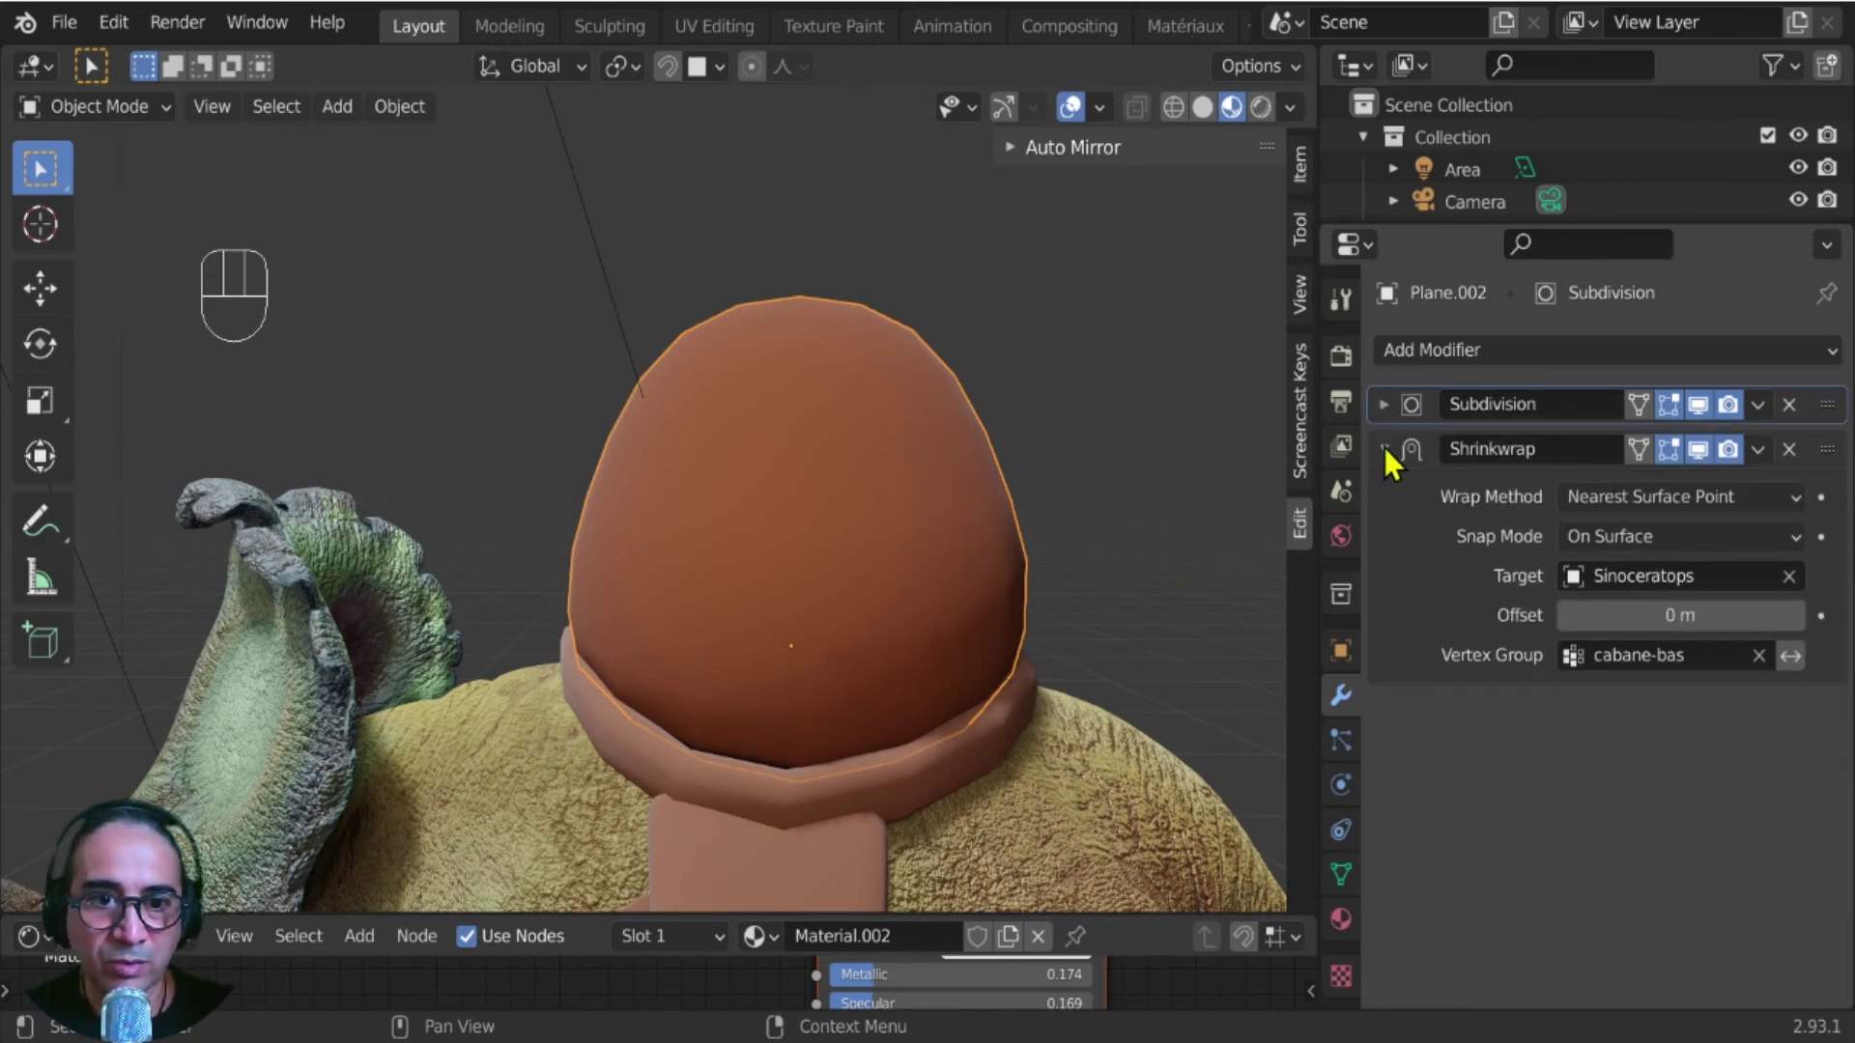
left_click(1386, 404)
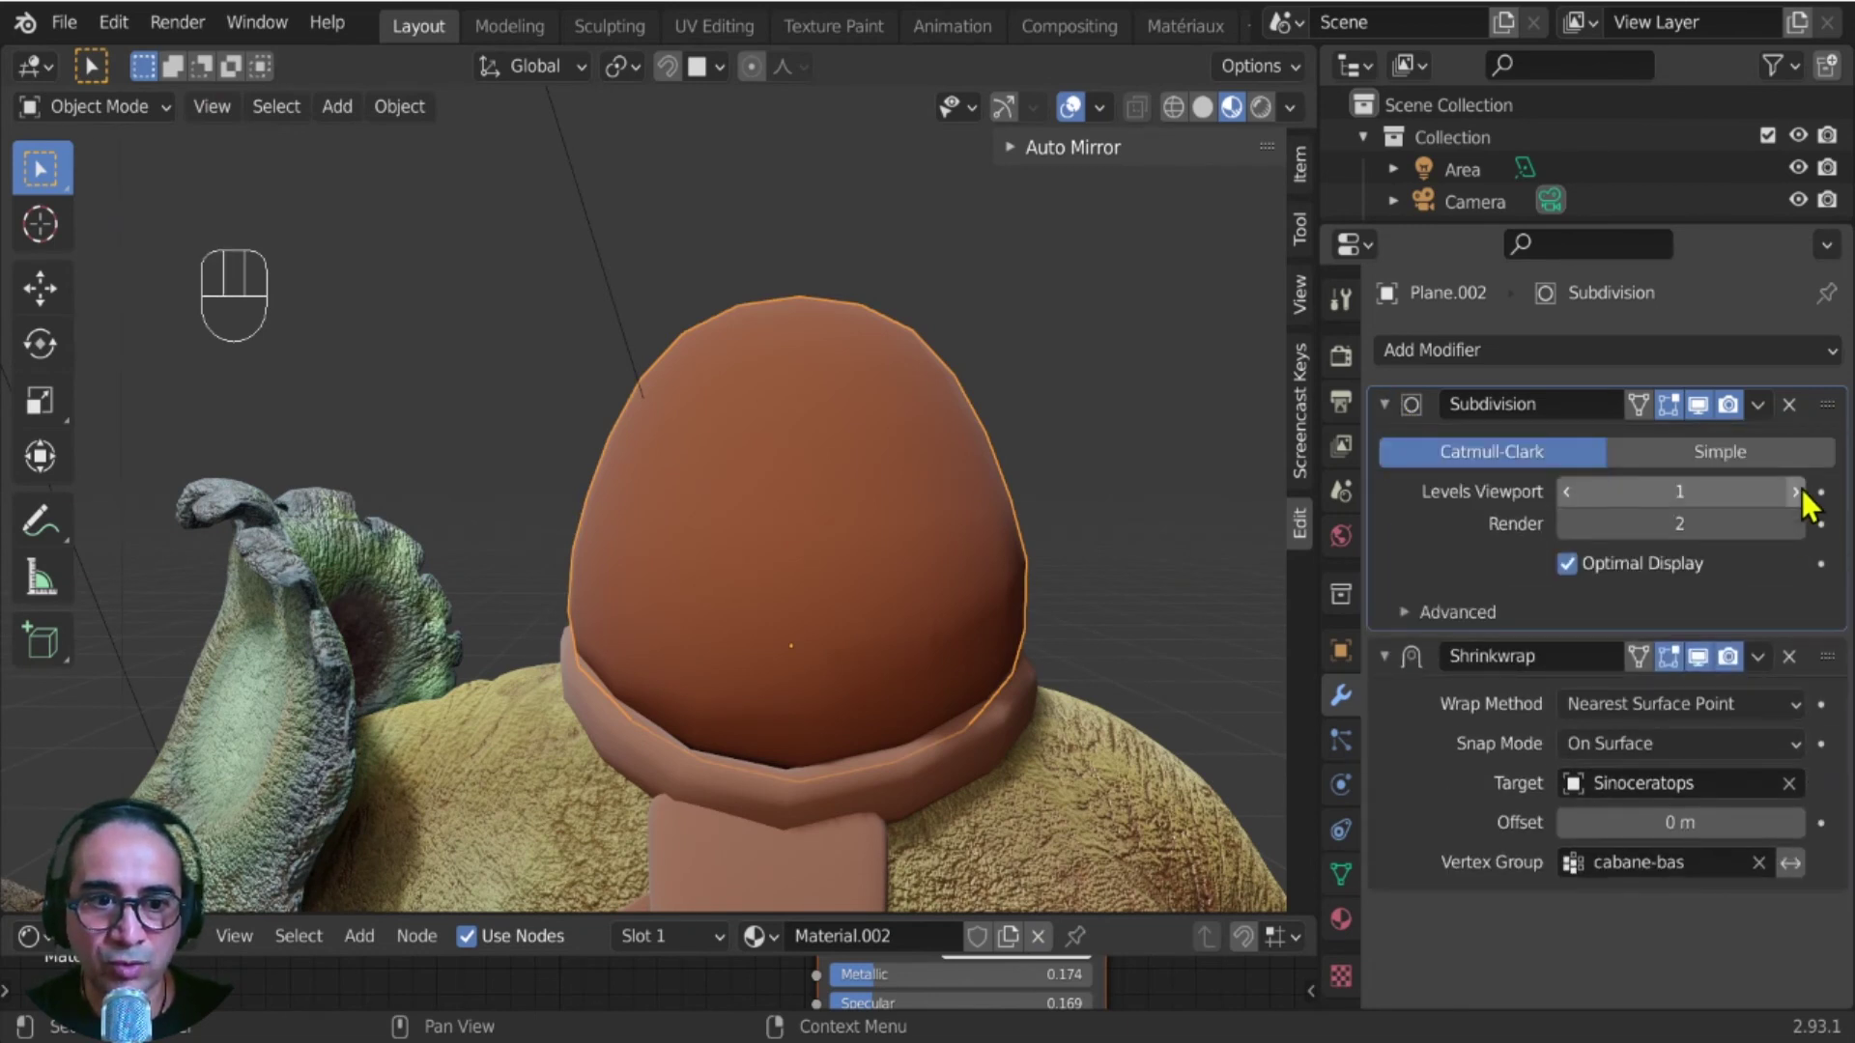
left_click(1094, 110)
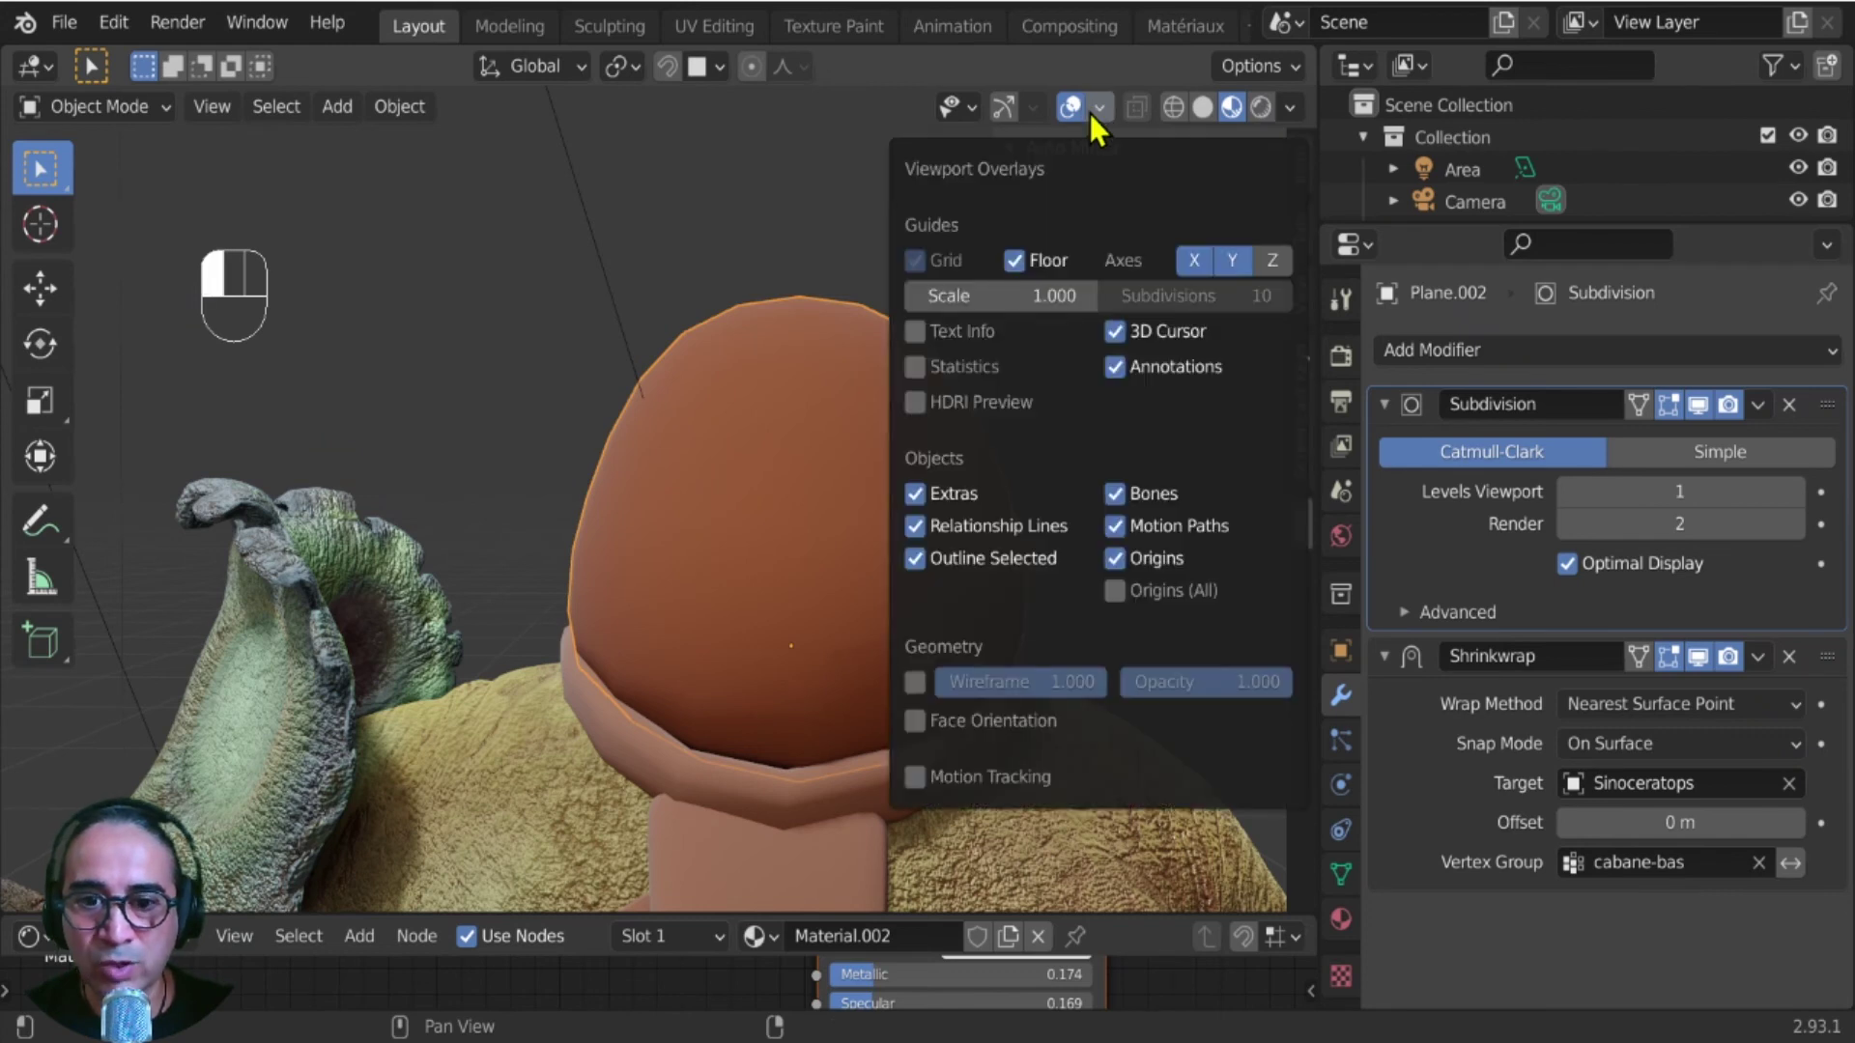
left_click(914, 681)
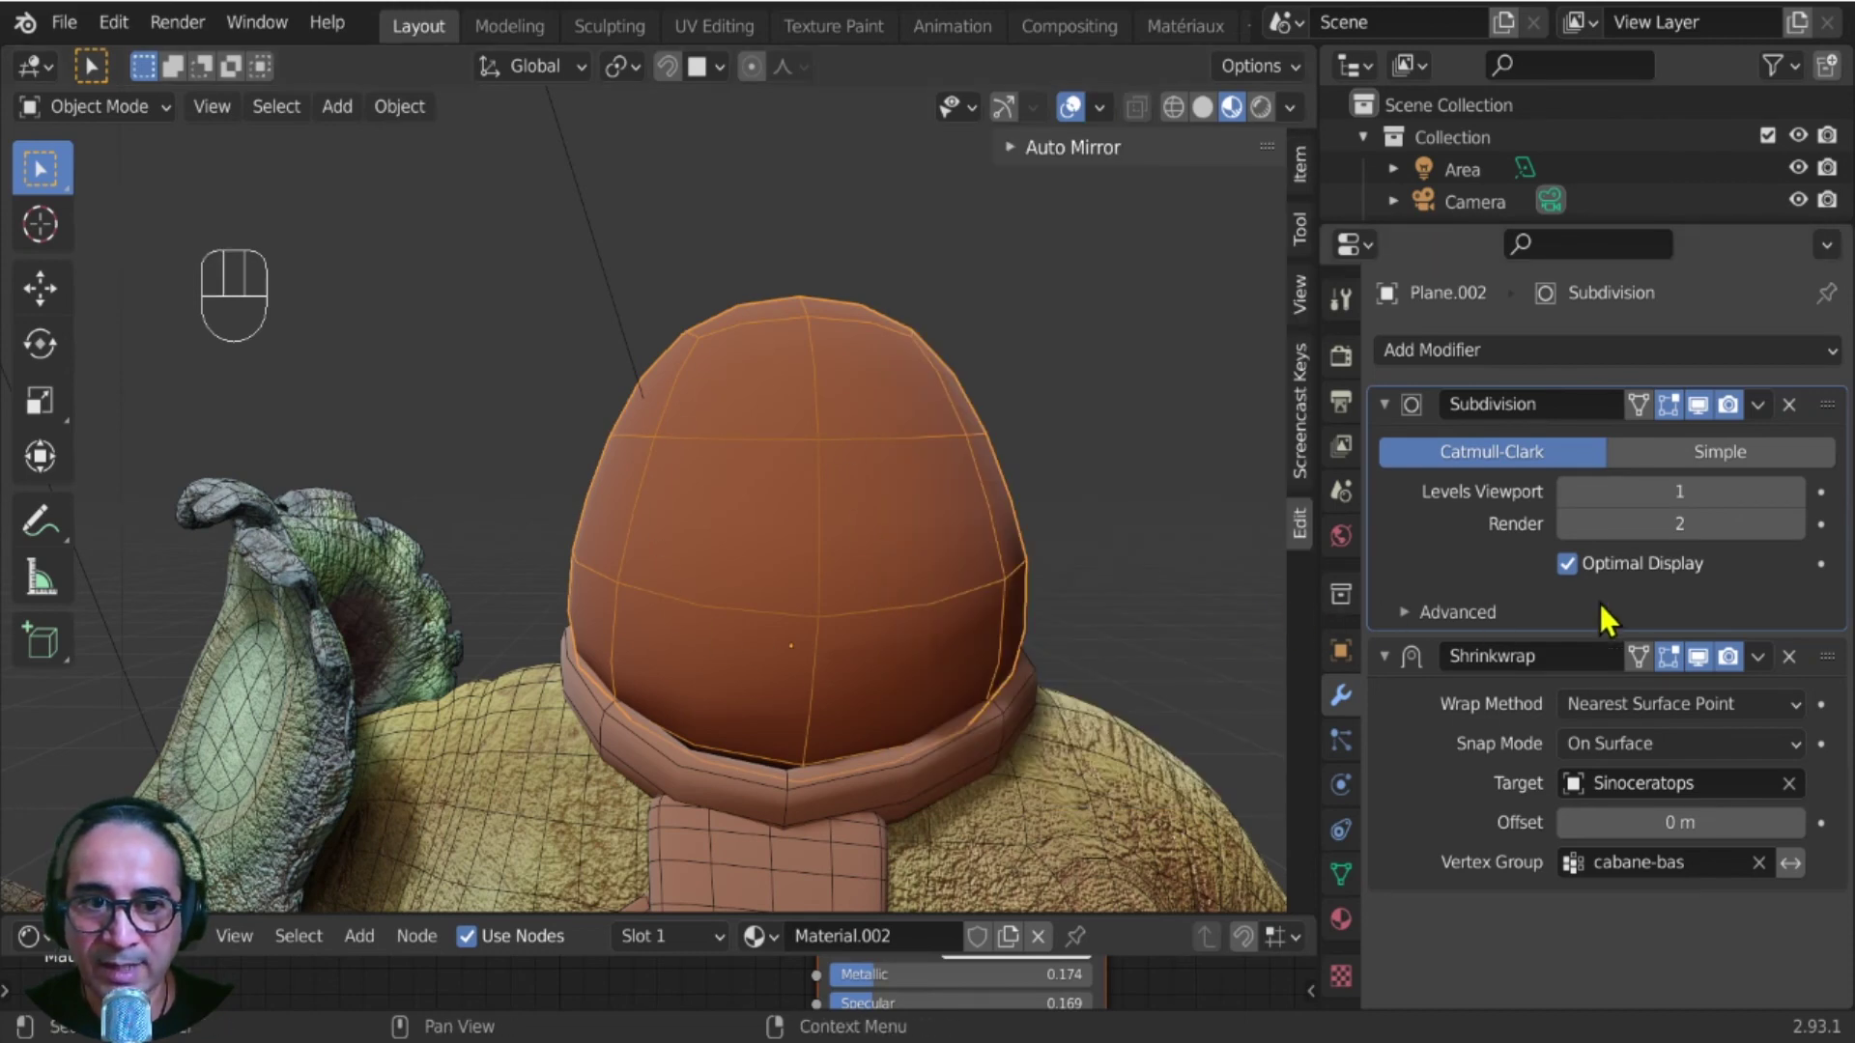
left_click(1795, 493)
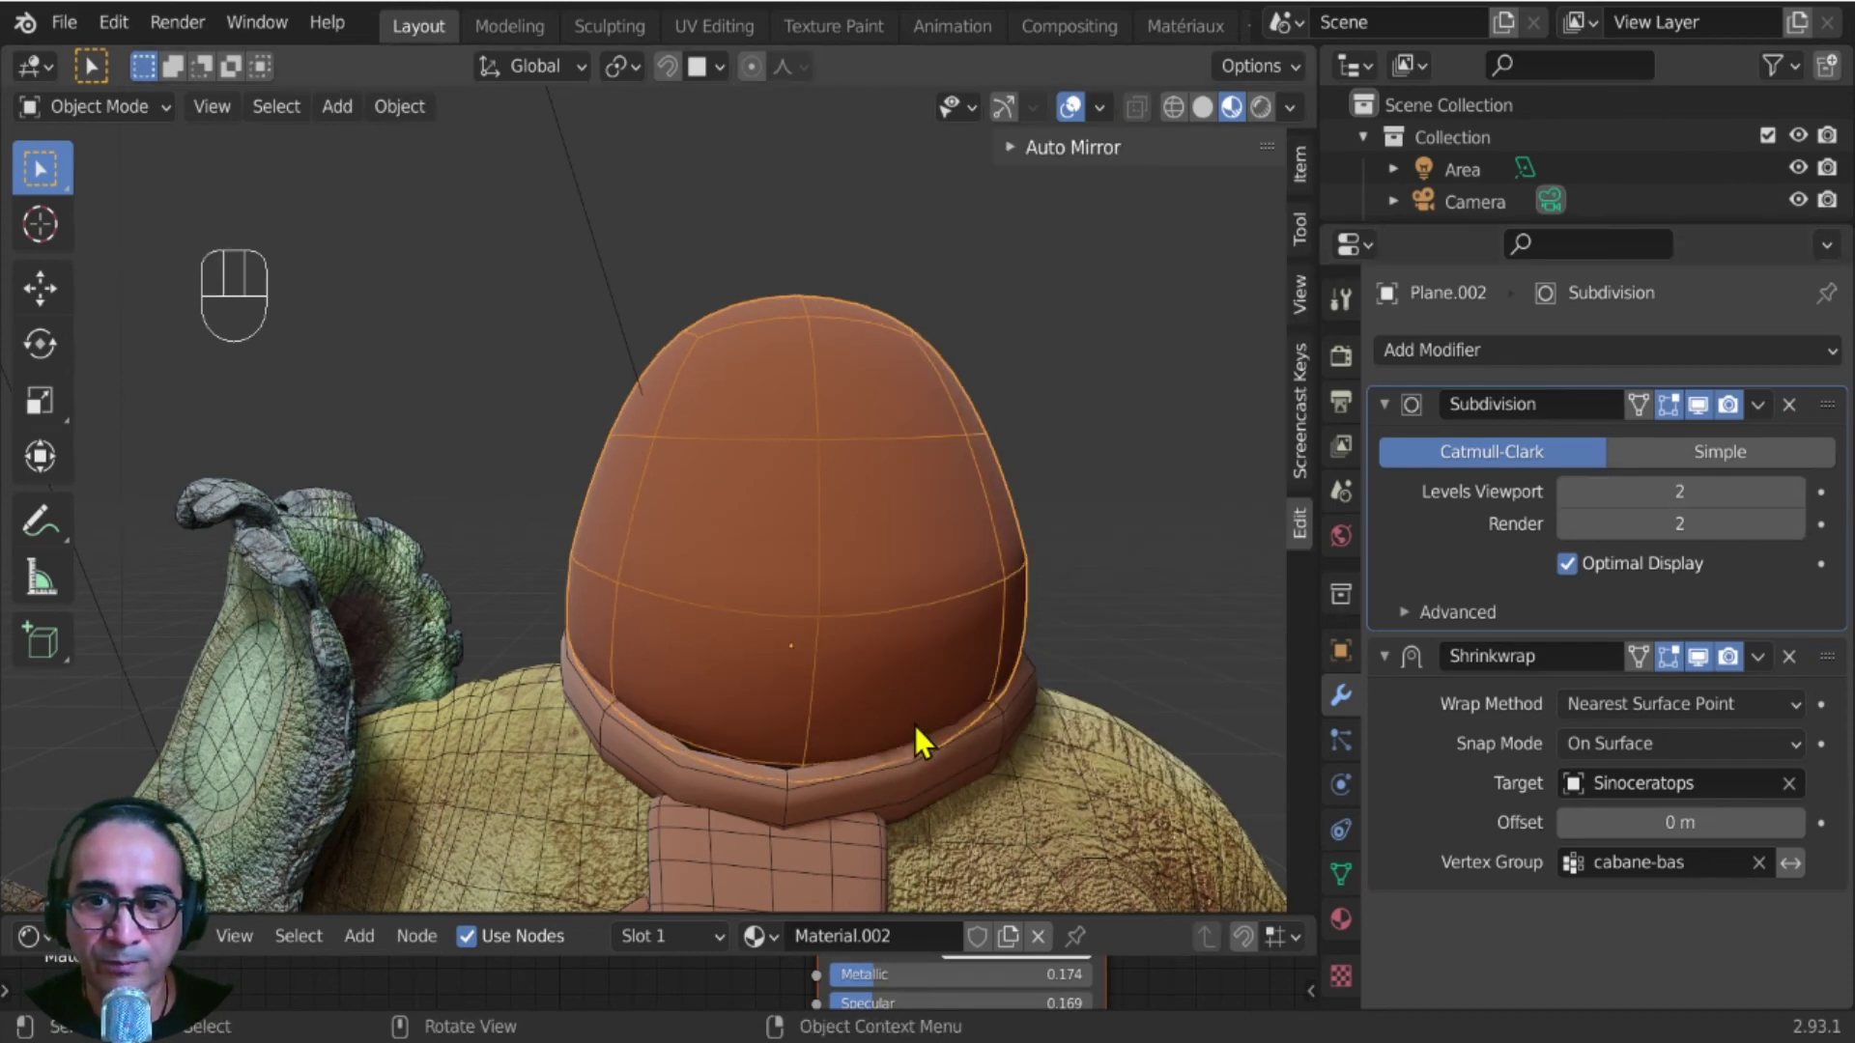
- Turn off Optimal Display on the cabin's Subdivision modifier and set its viewport level to 1
middle_click_drag(914, 727, 862, 739)
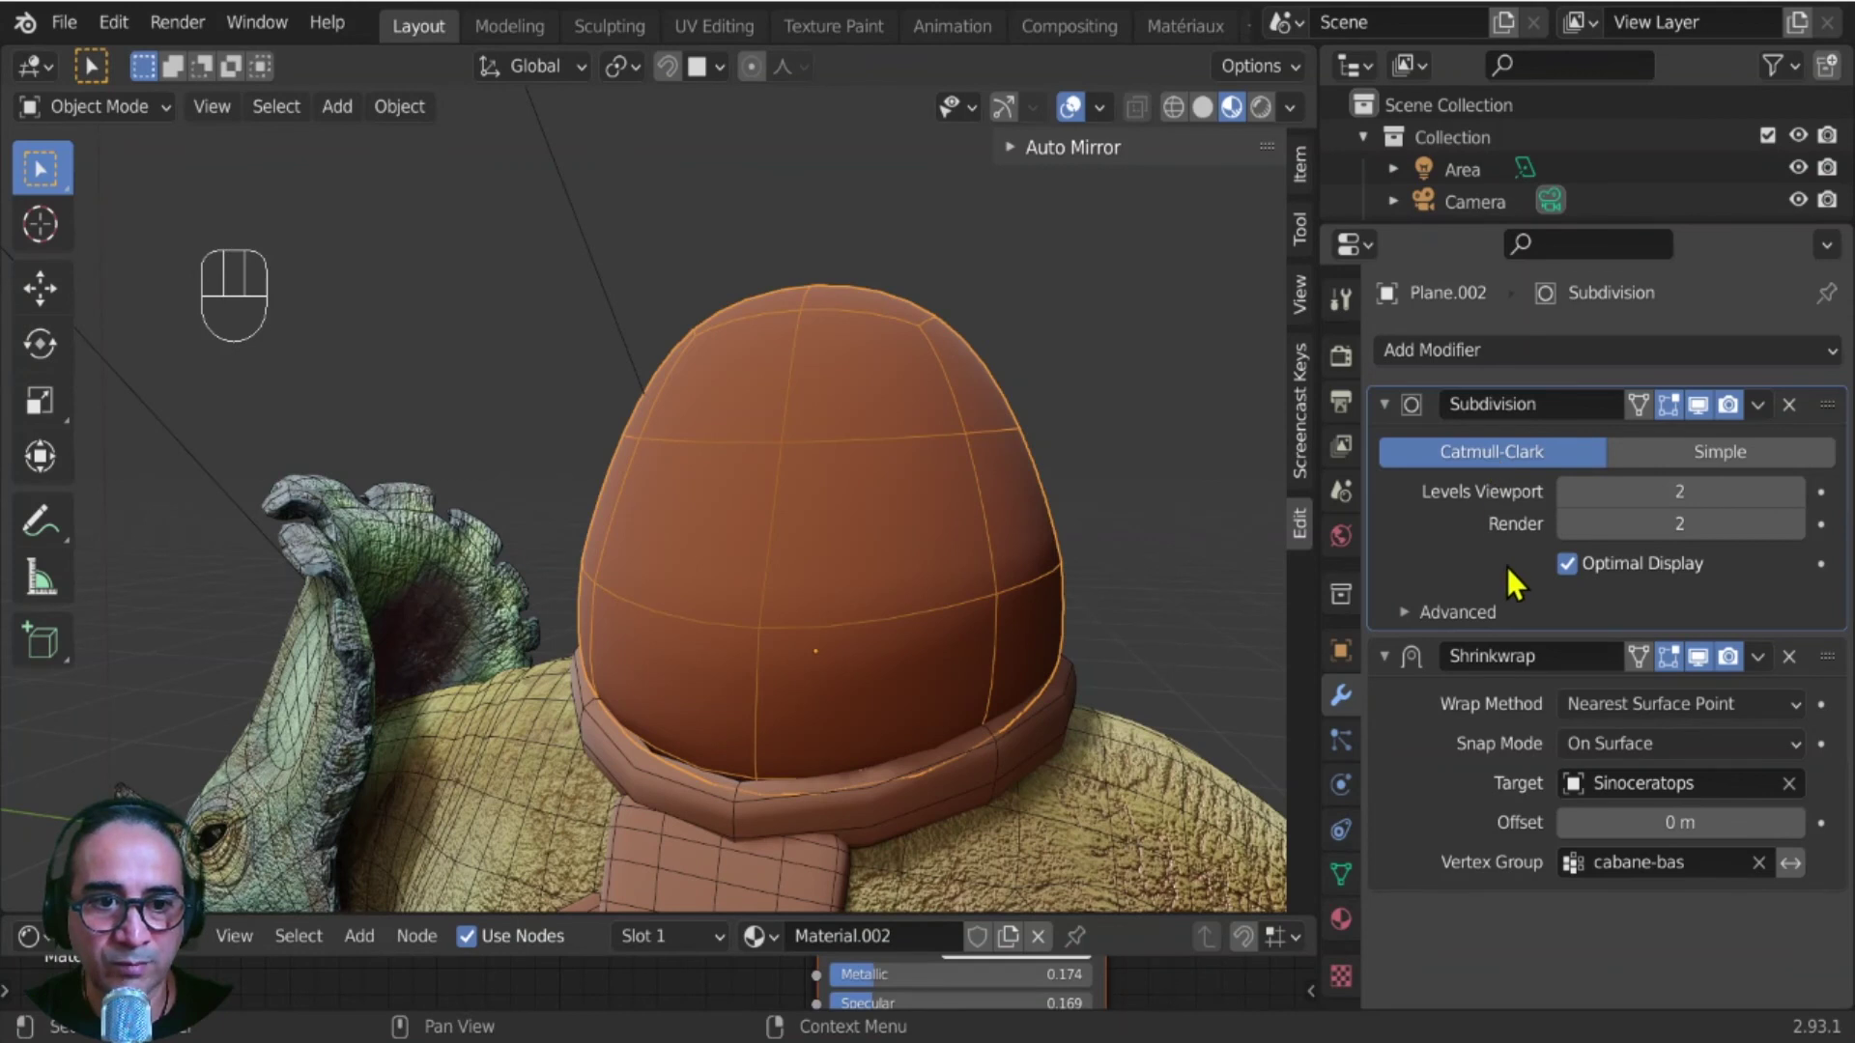
left_click(1569, 566)
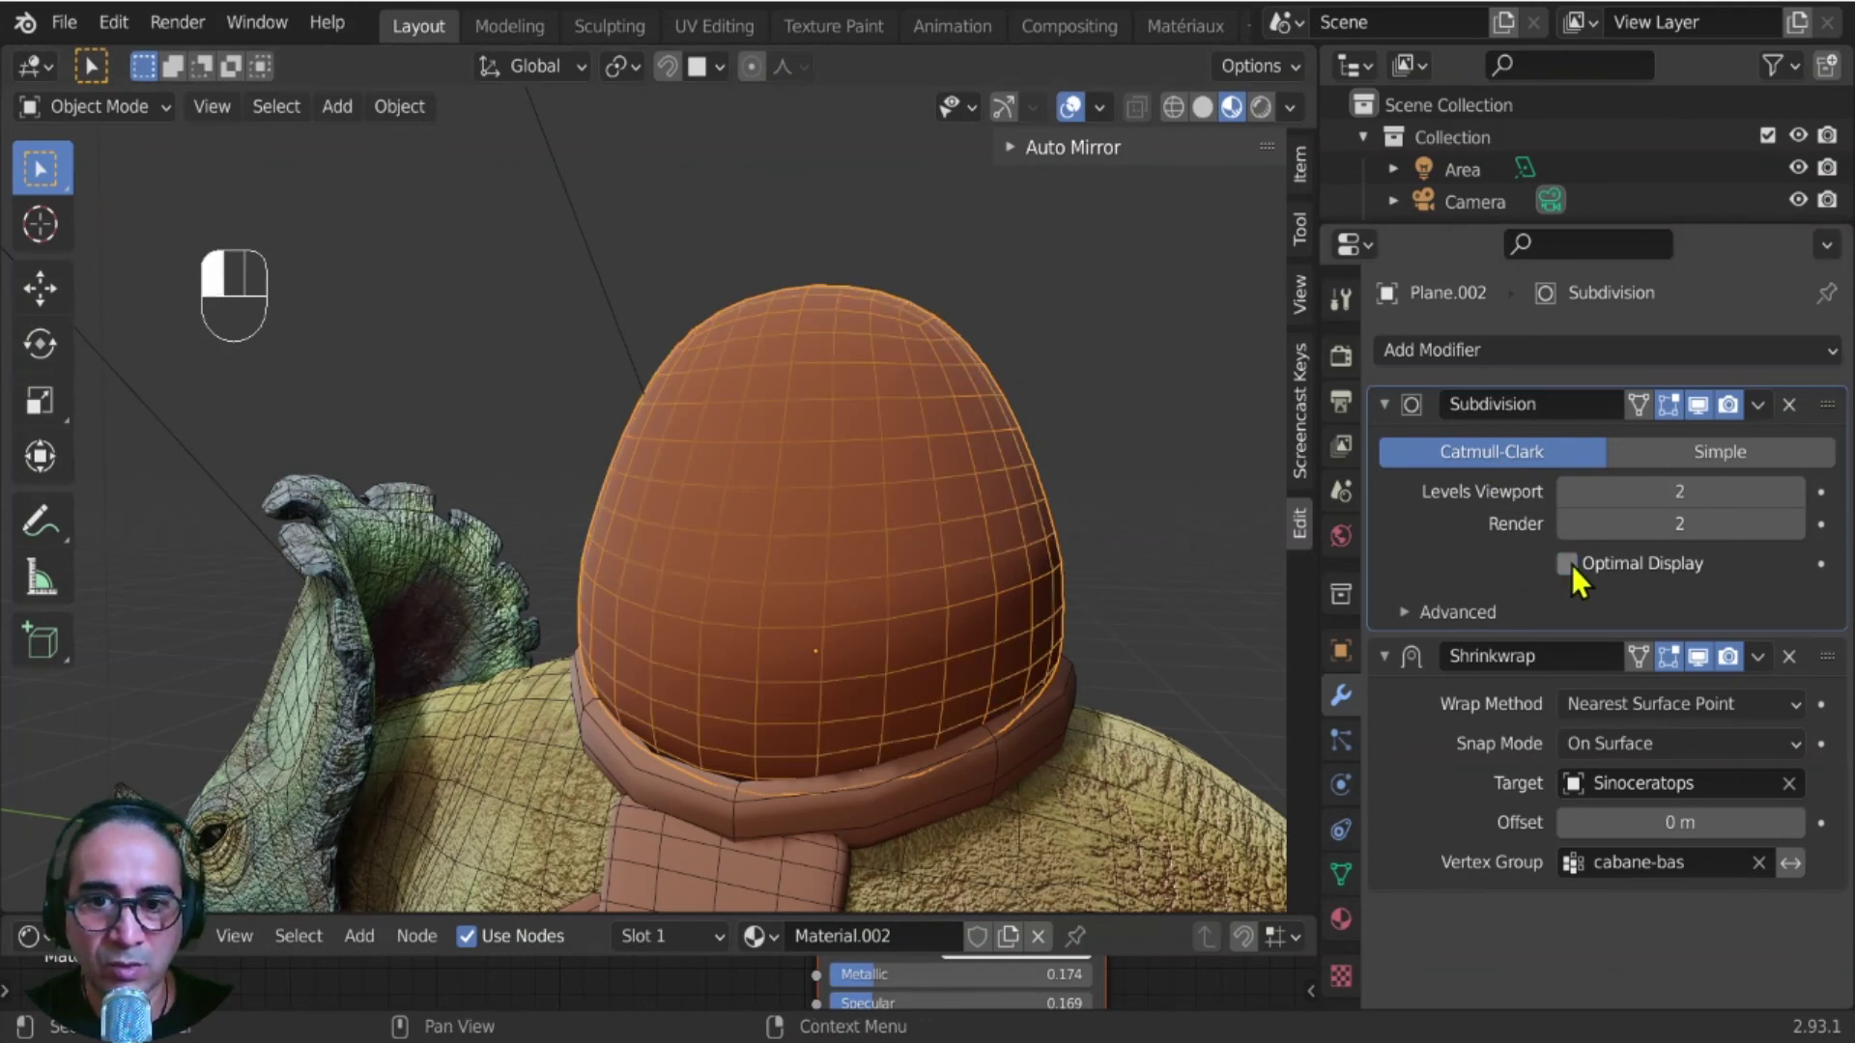
left_click(1572, 565)
left_click(1573, 565)
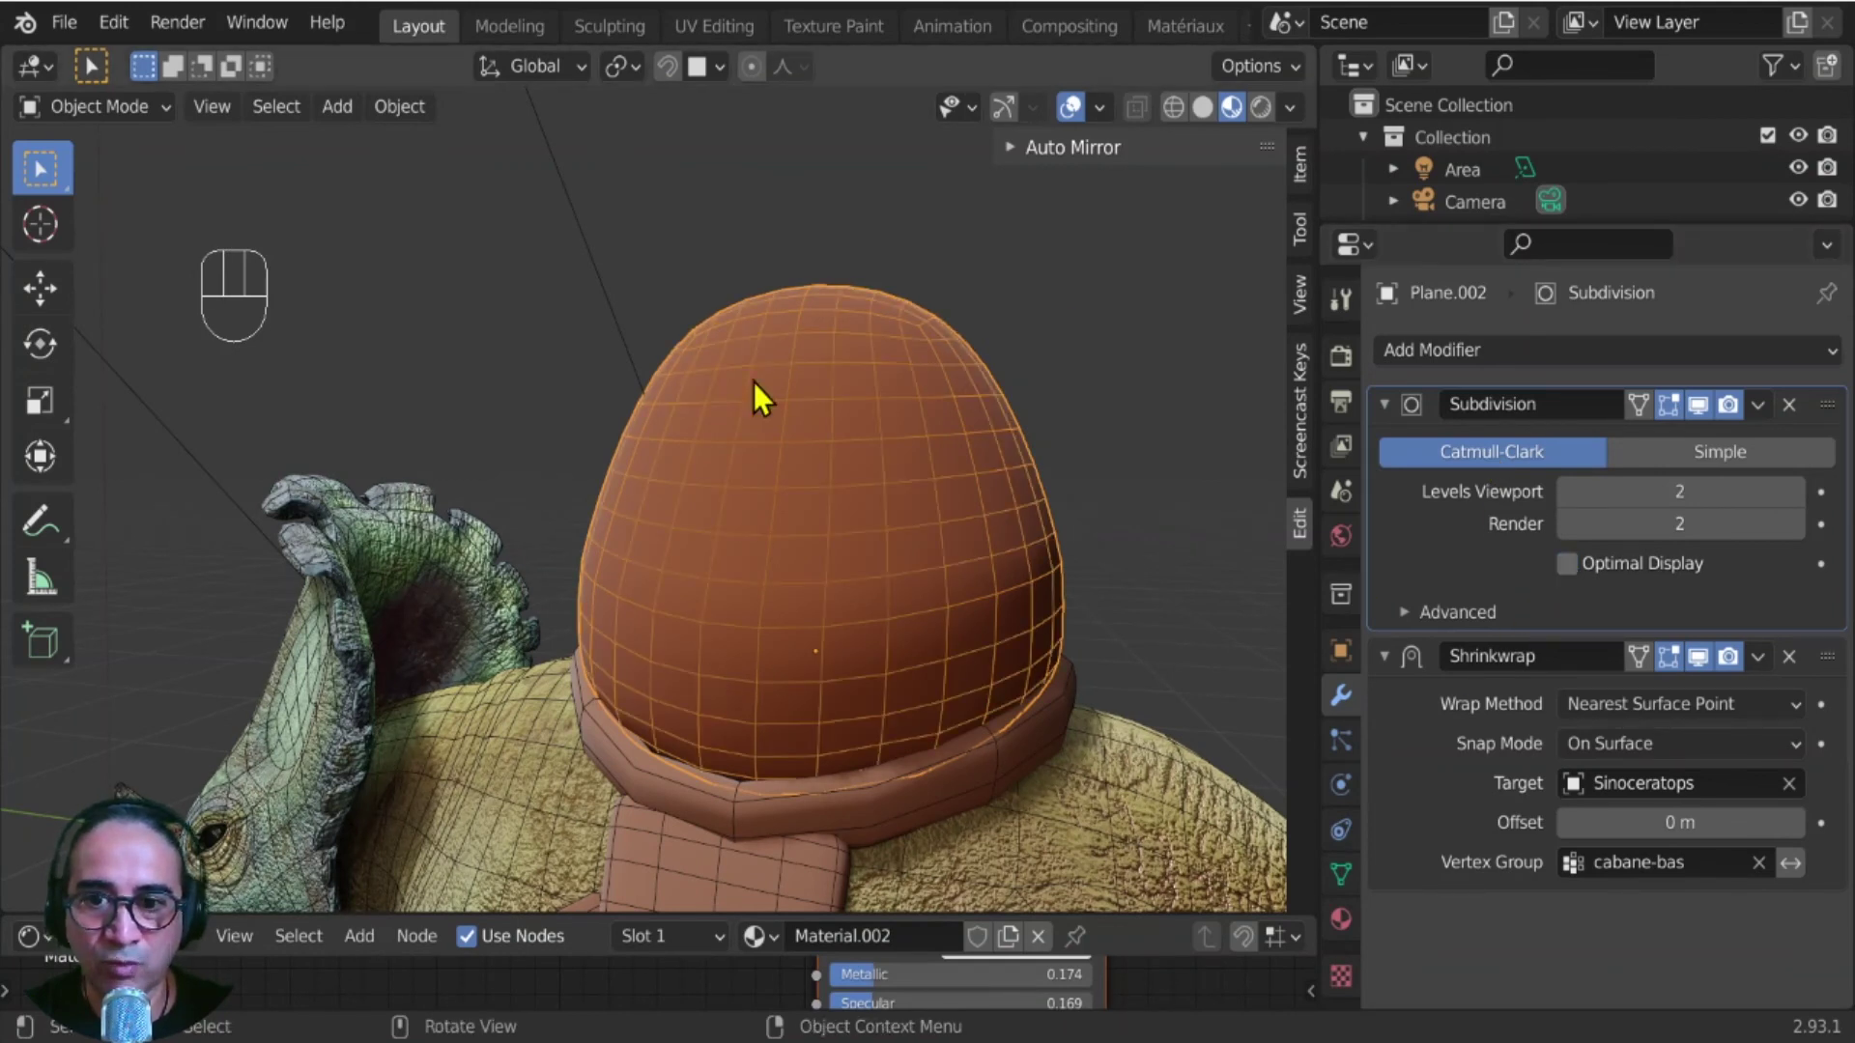
left_click(1567, 495)
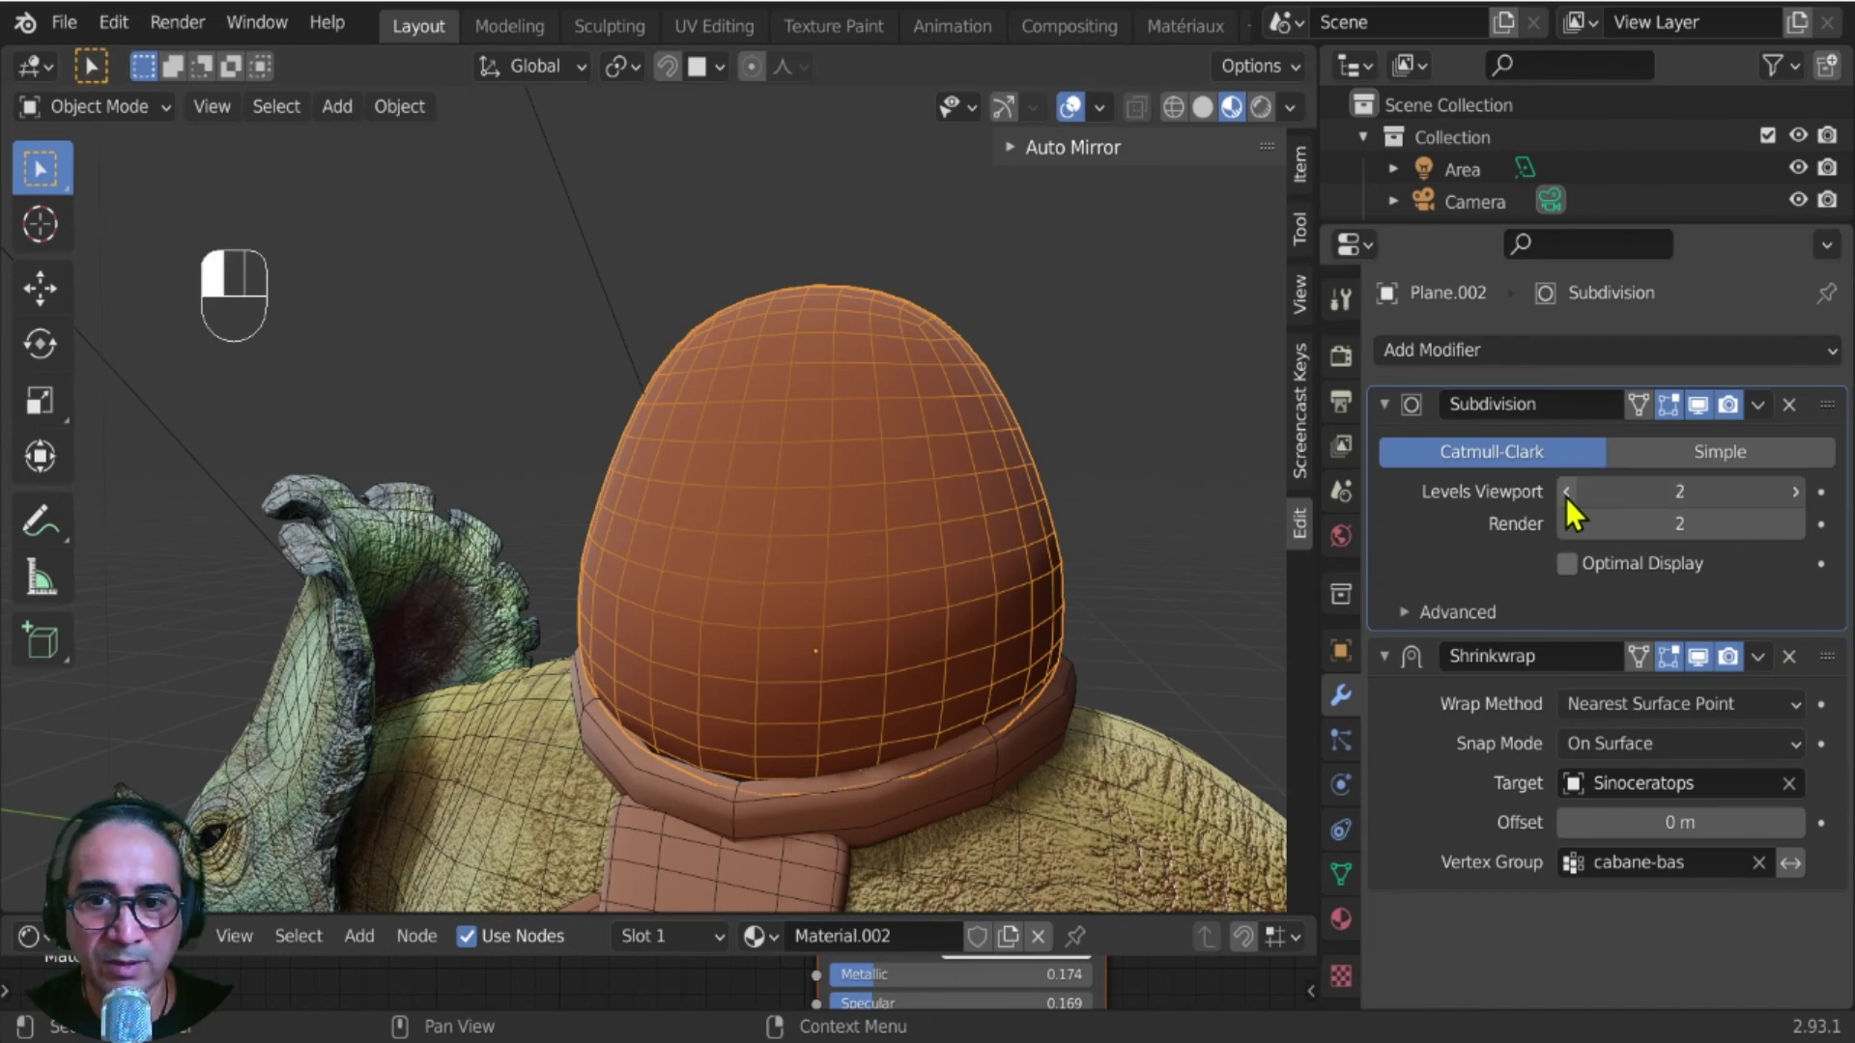
middle_click_drag(609, 801, 681, 734)
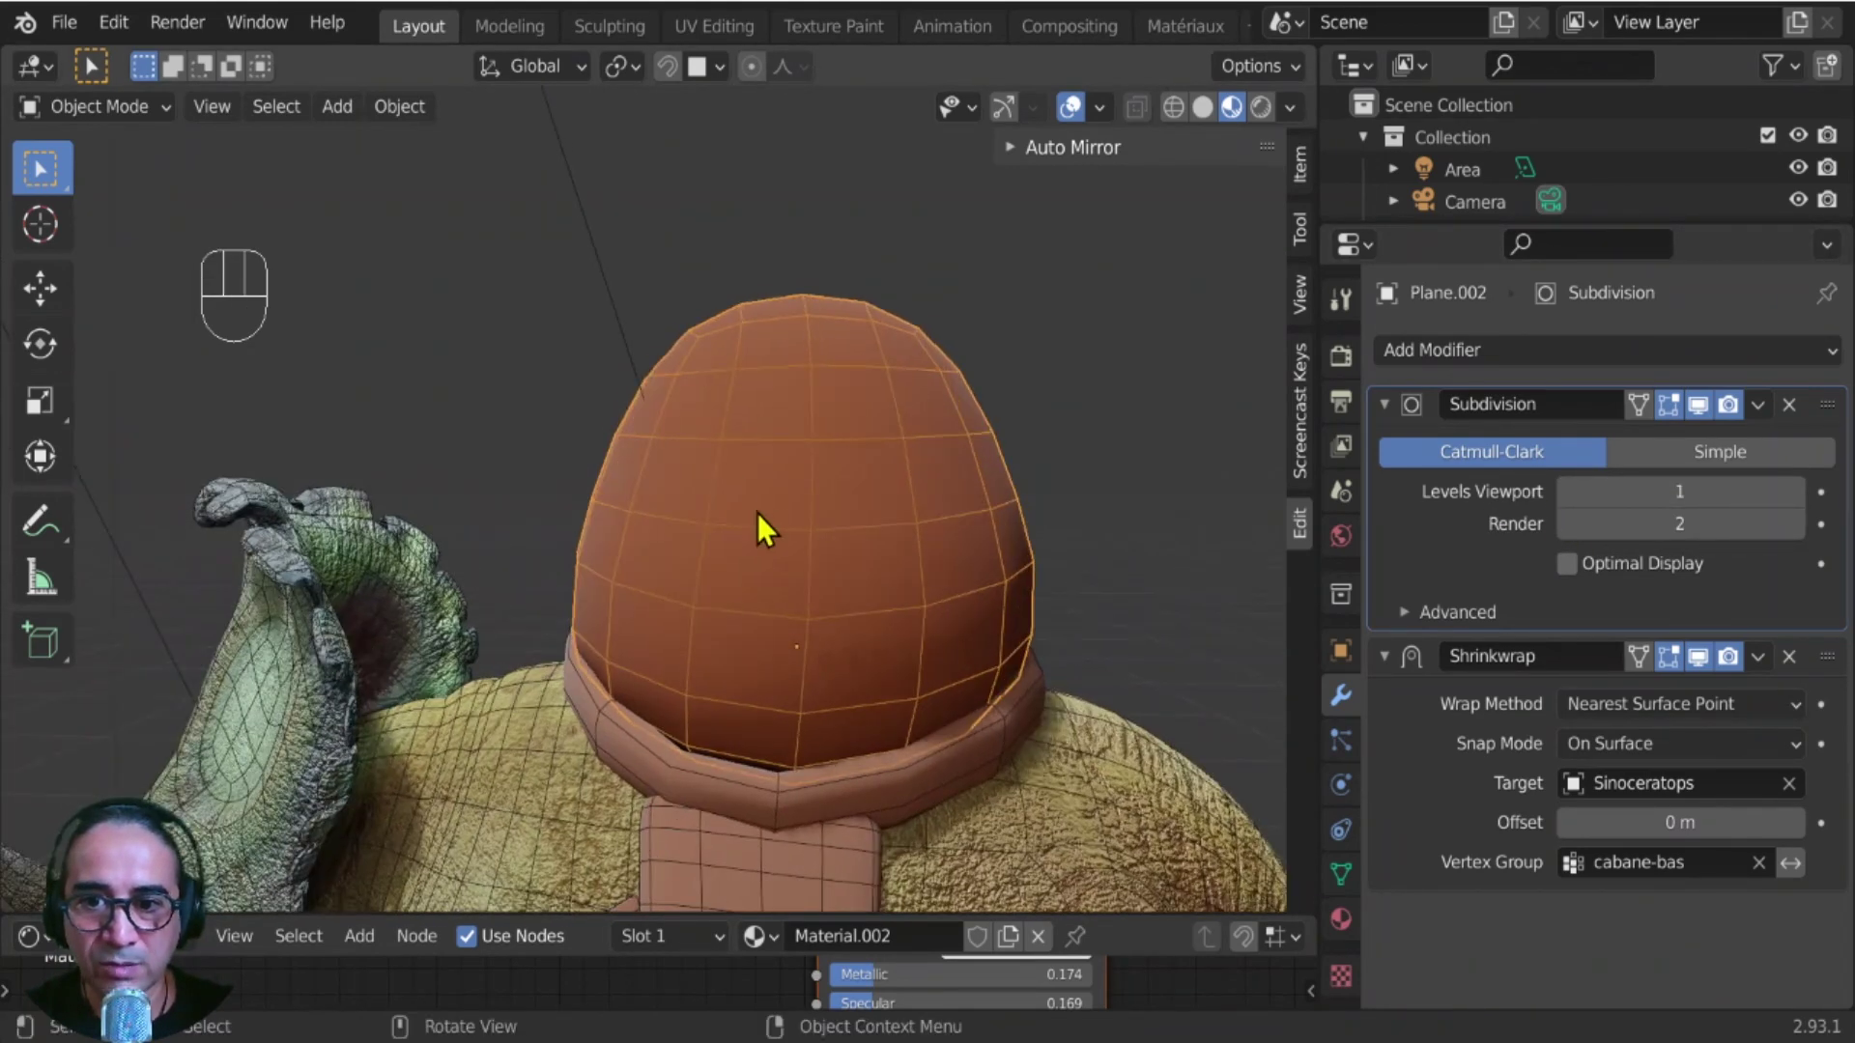
mouse_move(730, 457)
middle_mouse_down()
mouse_move(790, 583)
mouse_move(761, 470)
middle_mouse_up()
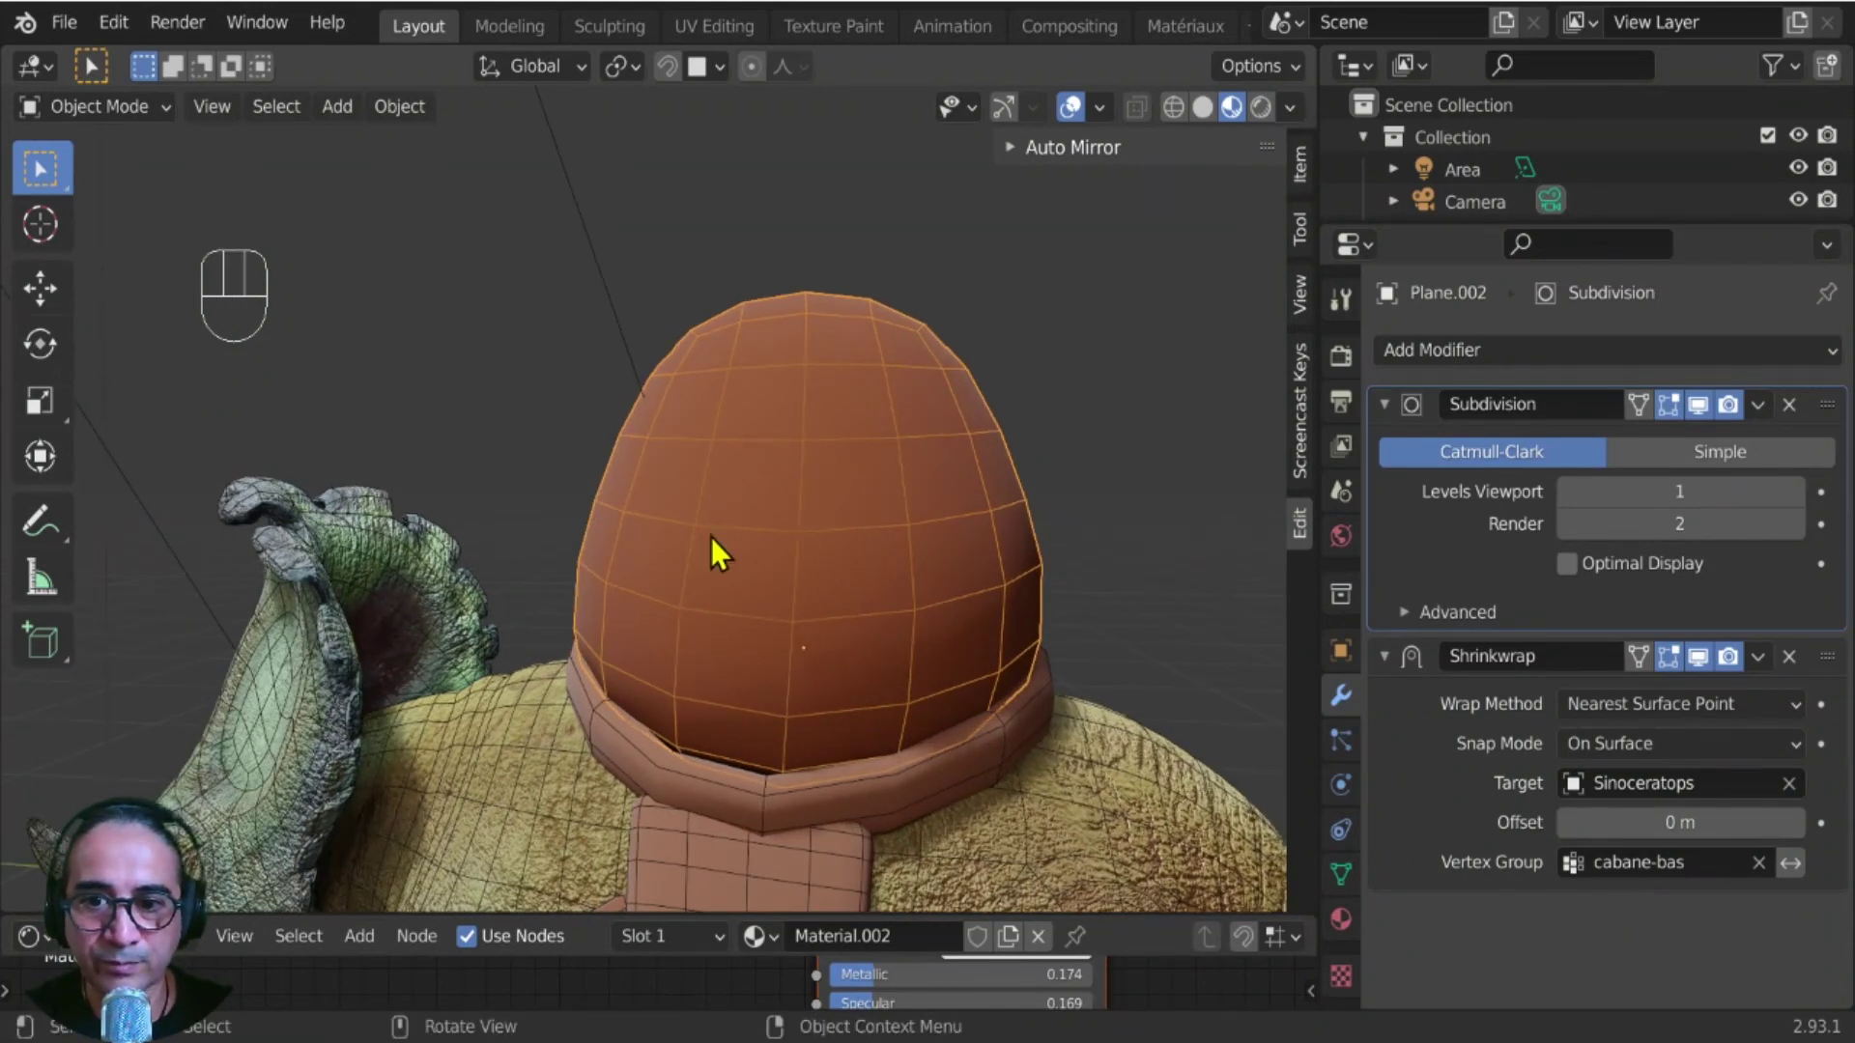
- Compare the cabin's mesh with the reference sketch in the side view, and apply its Subdivision modifier
key("KP_3")
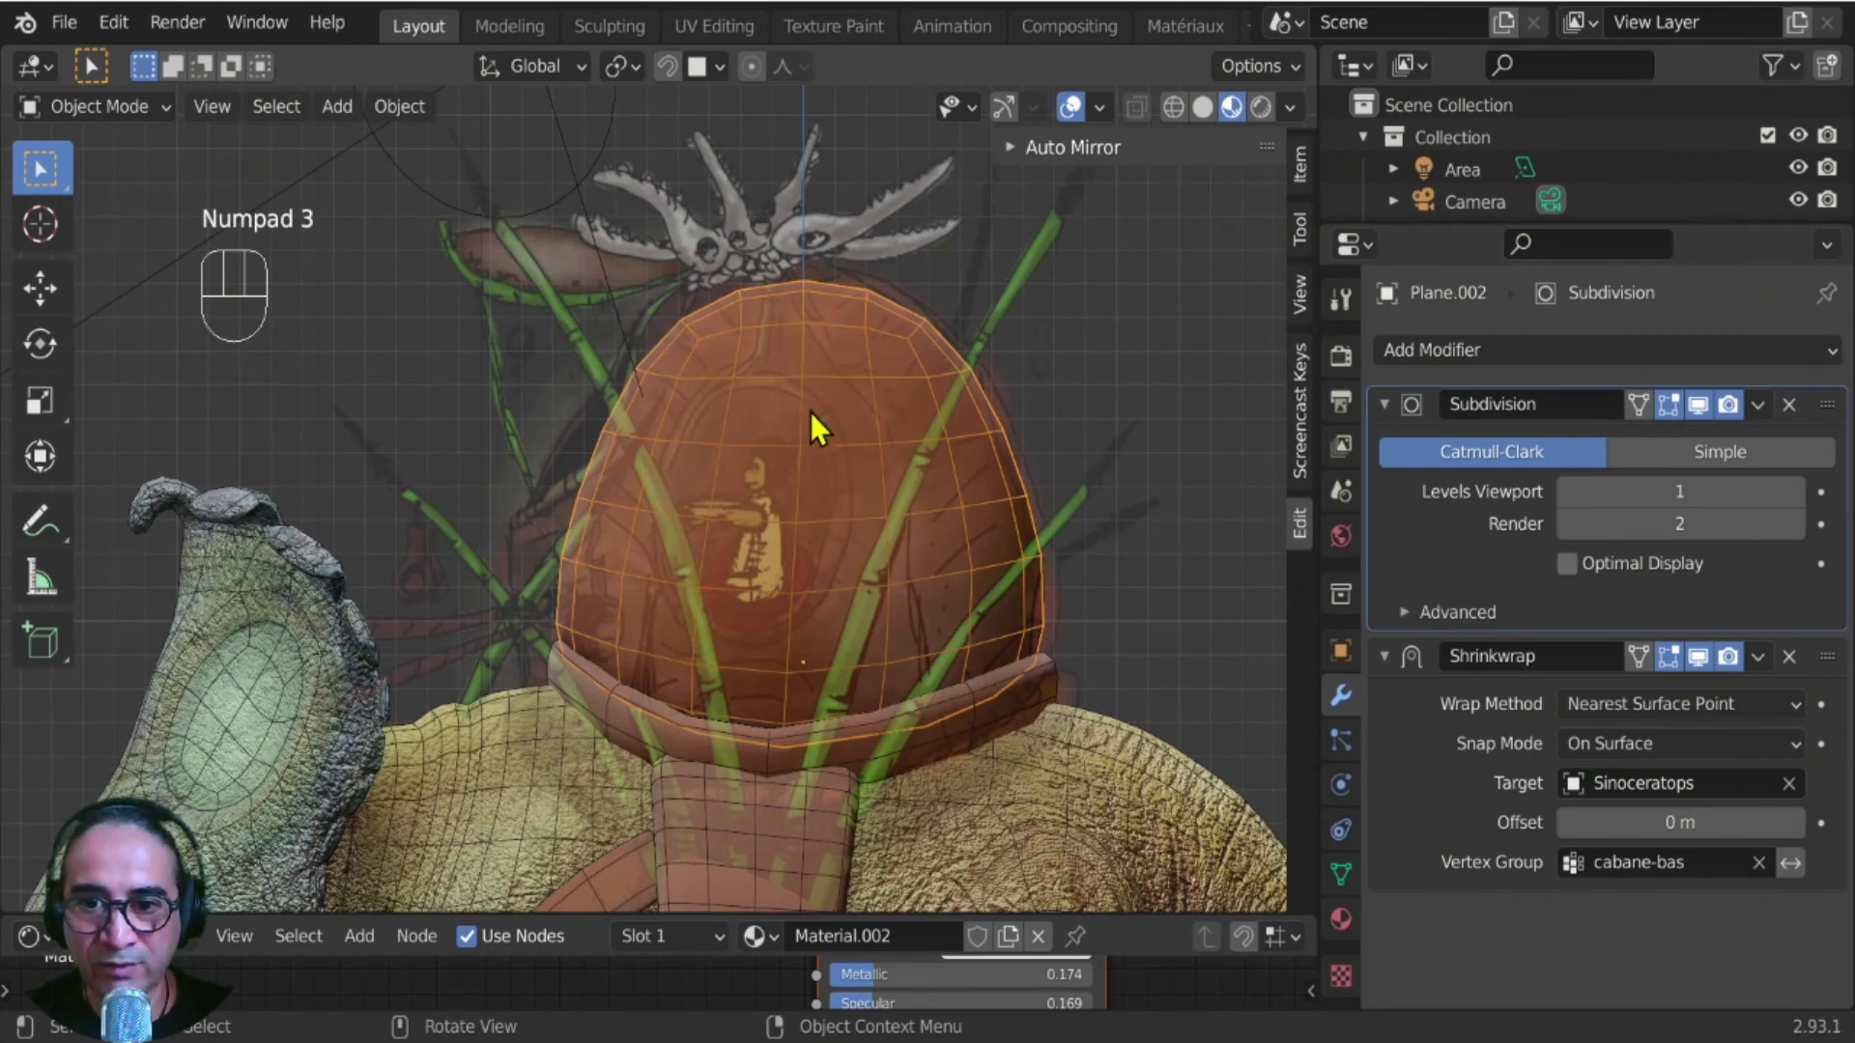
left_click(796, 516)
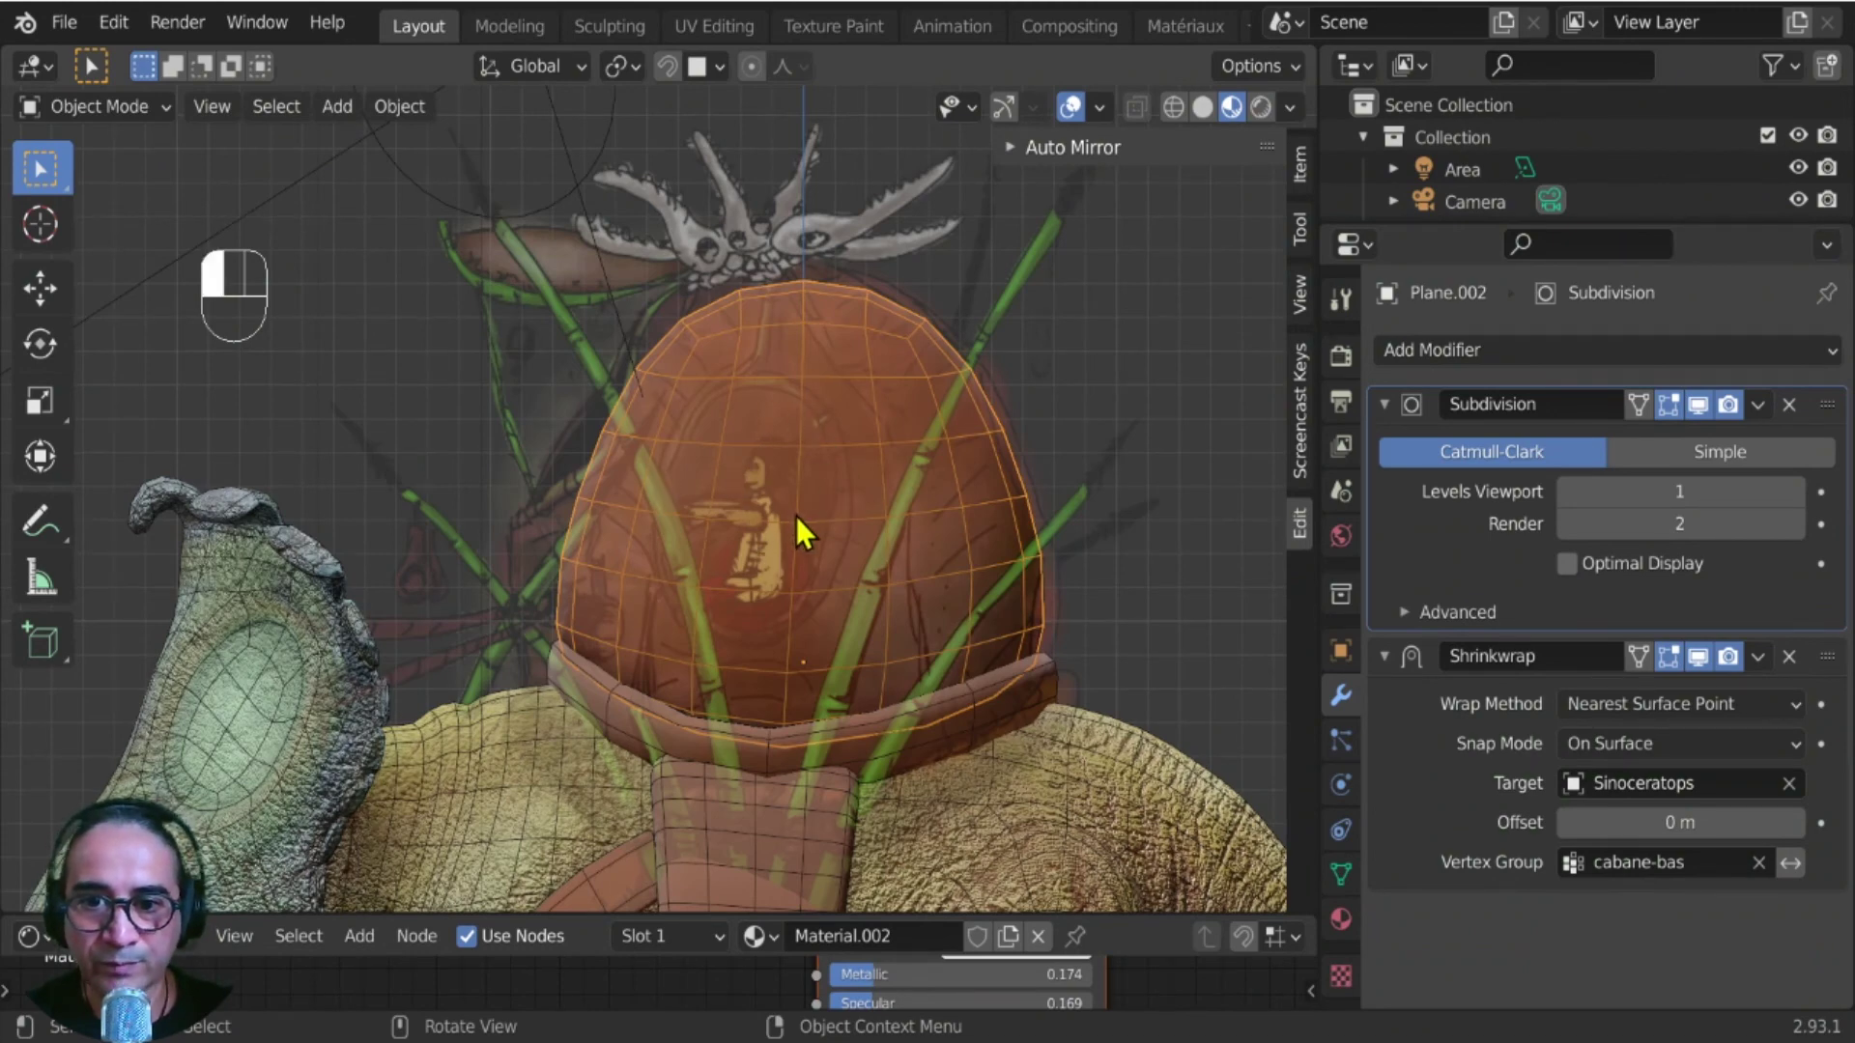
left_click(838, 552)
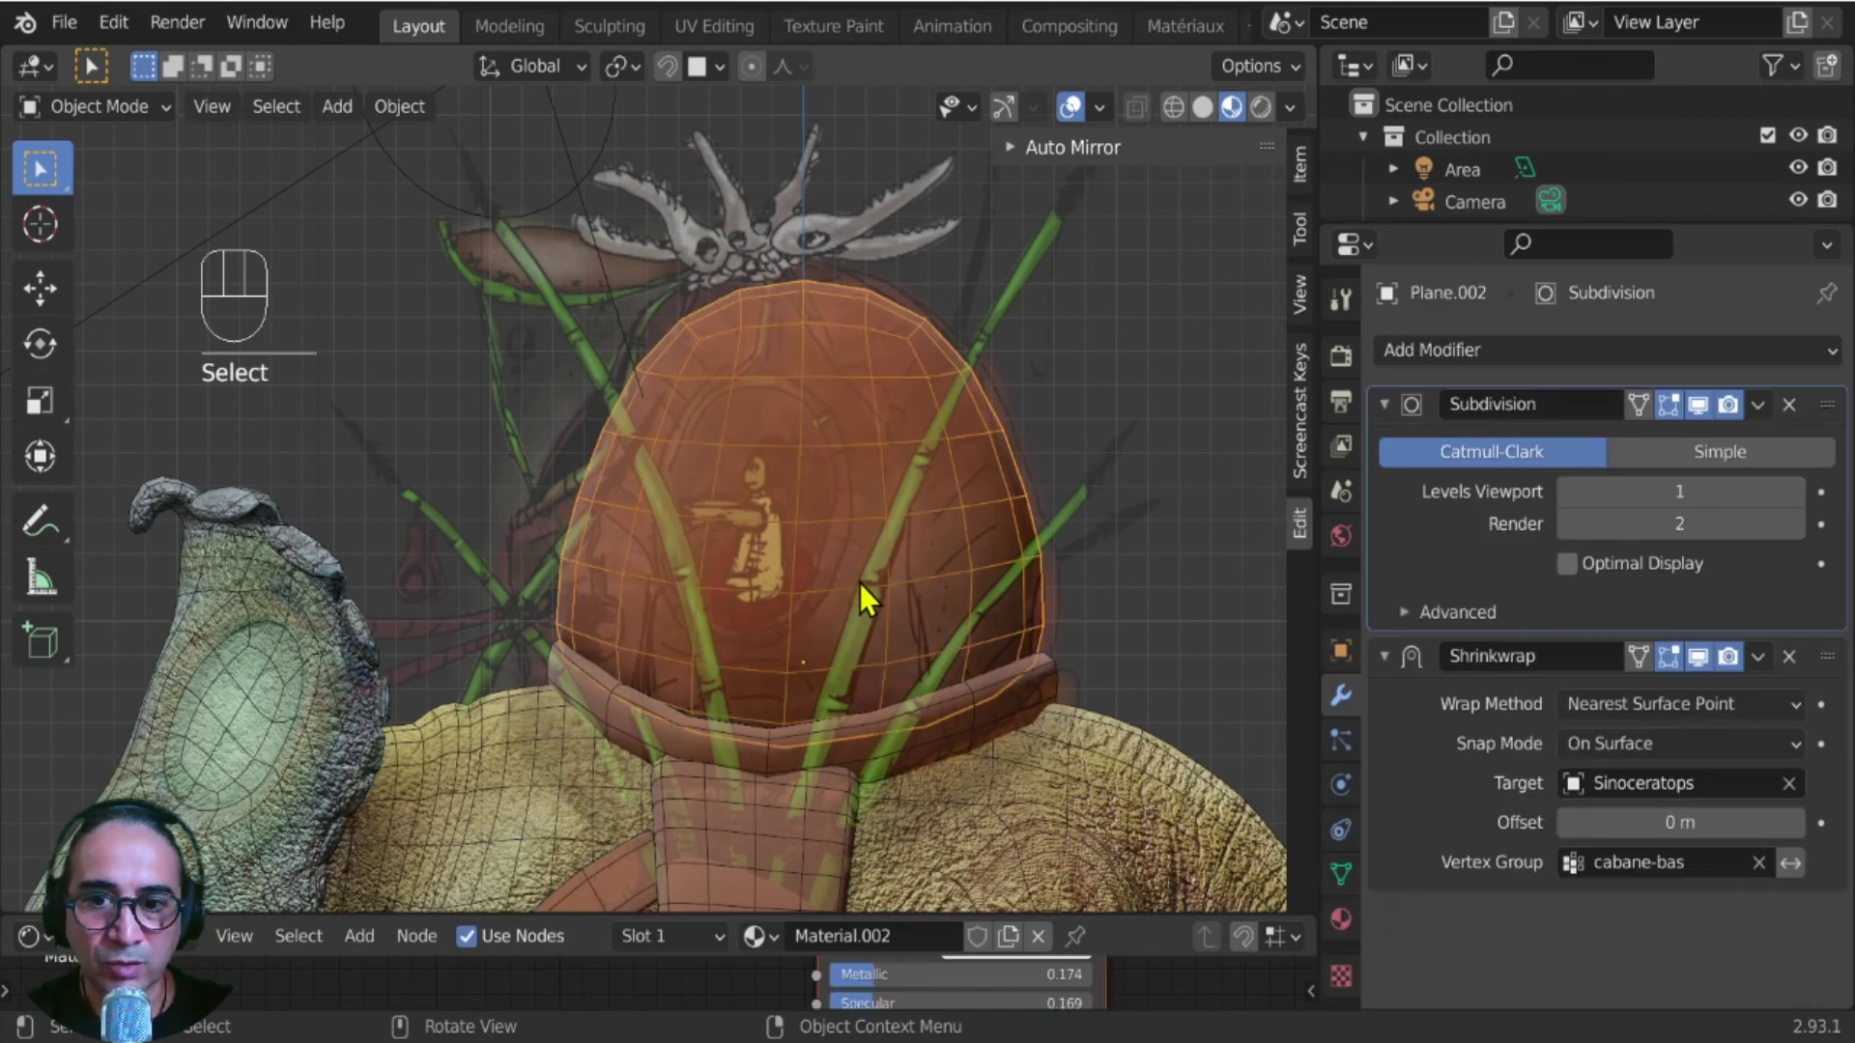
middle_click_drag(860, 583, 862, 587)
left_click(1758, 407)
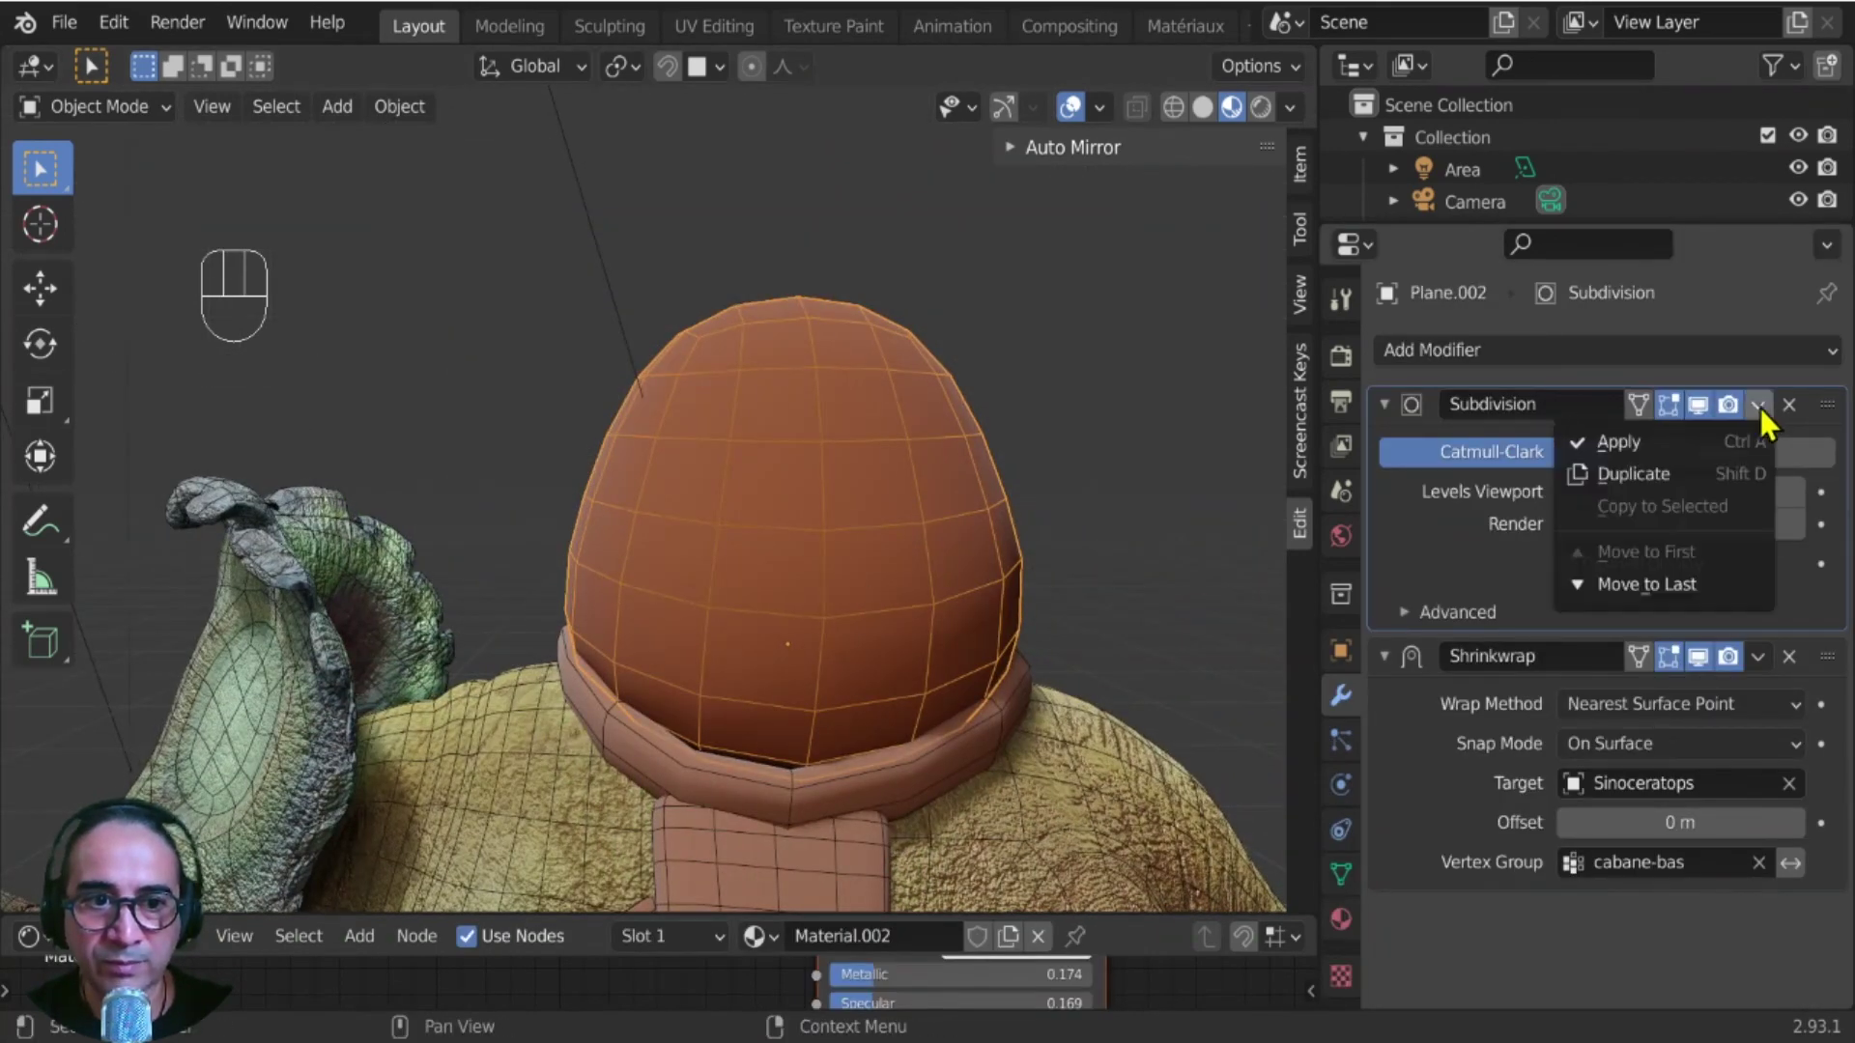
left_click(1633, 443)
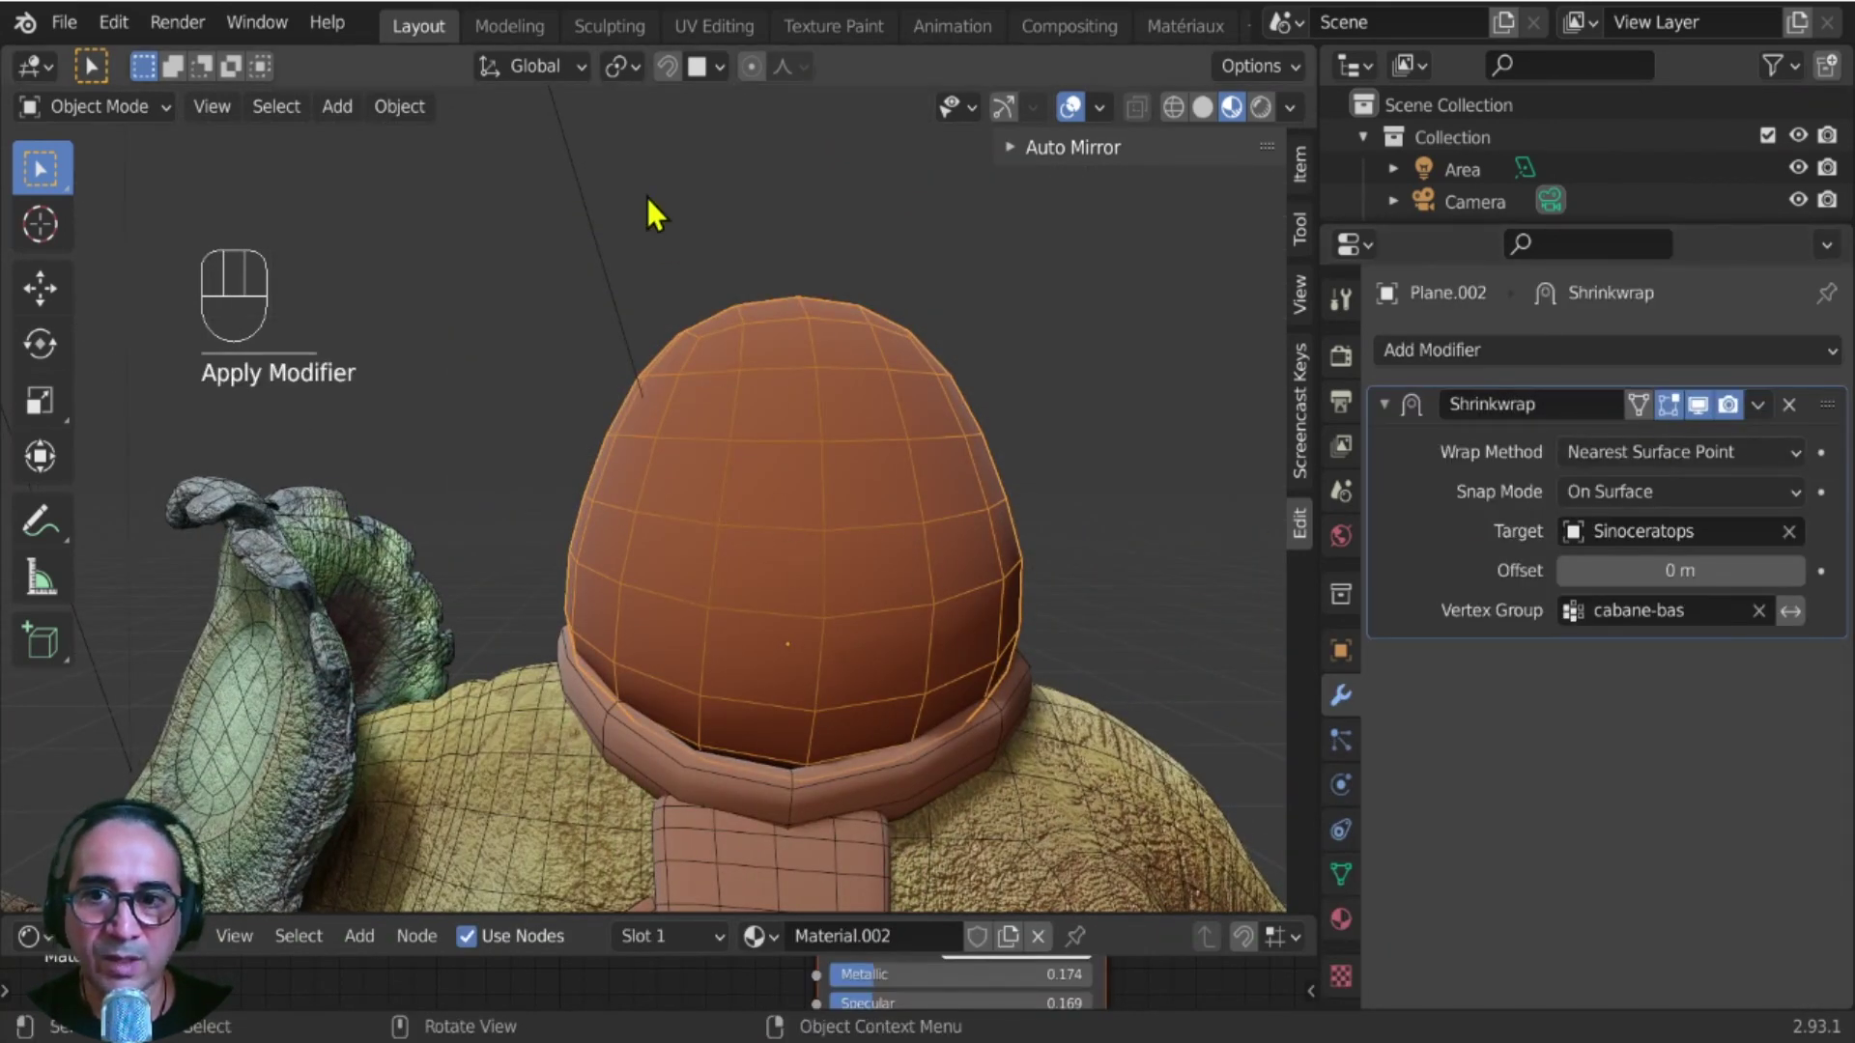
- Select a block of faces two wide and three high on the cabin's side and shape it into a circle with LoopTools
key("Tab")
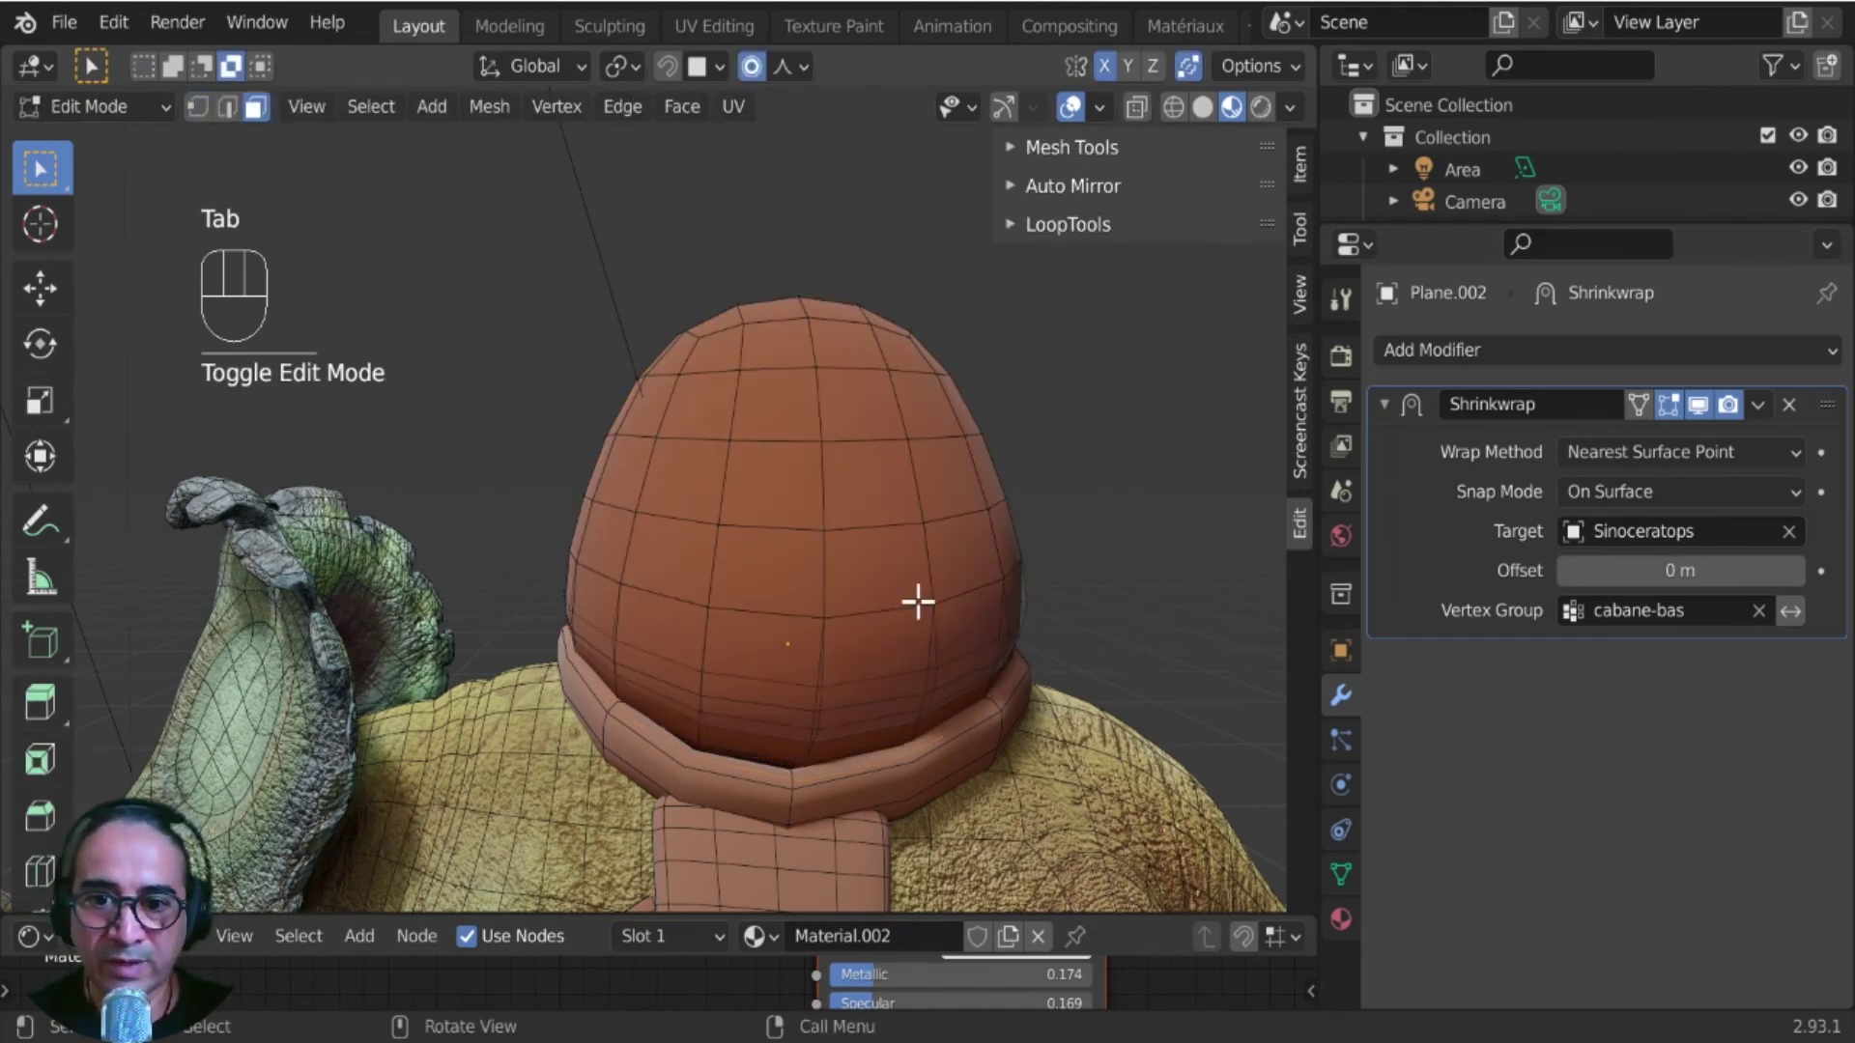
left_click(885, 585)
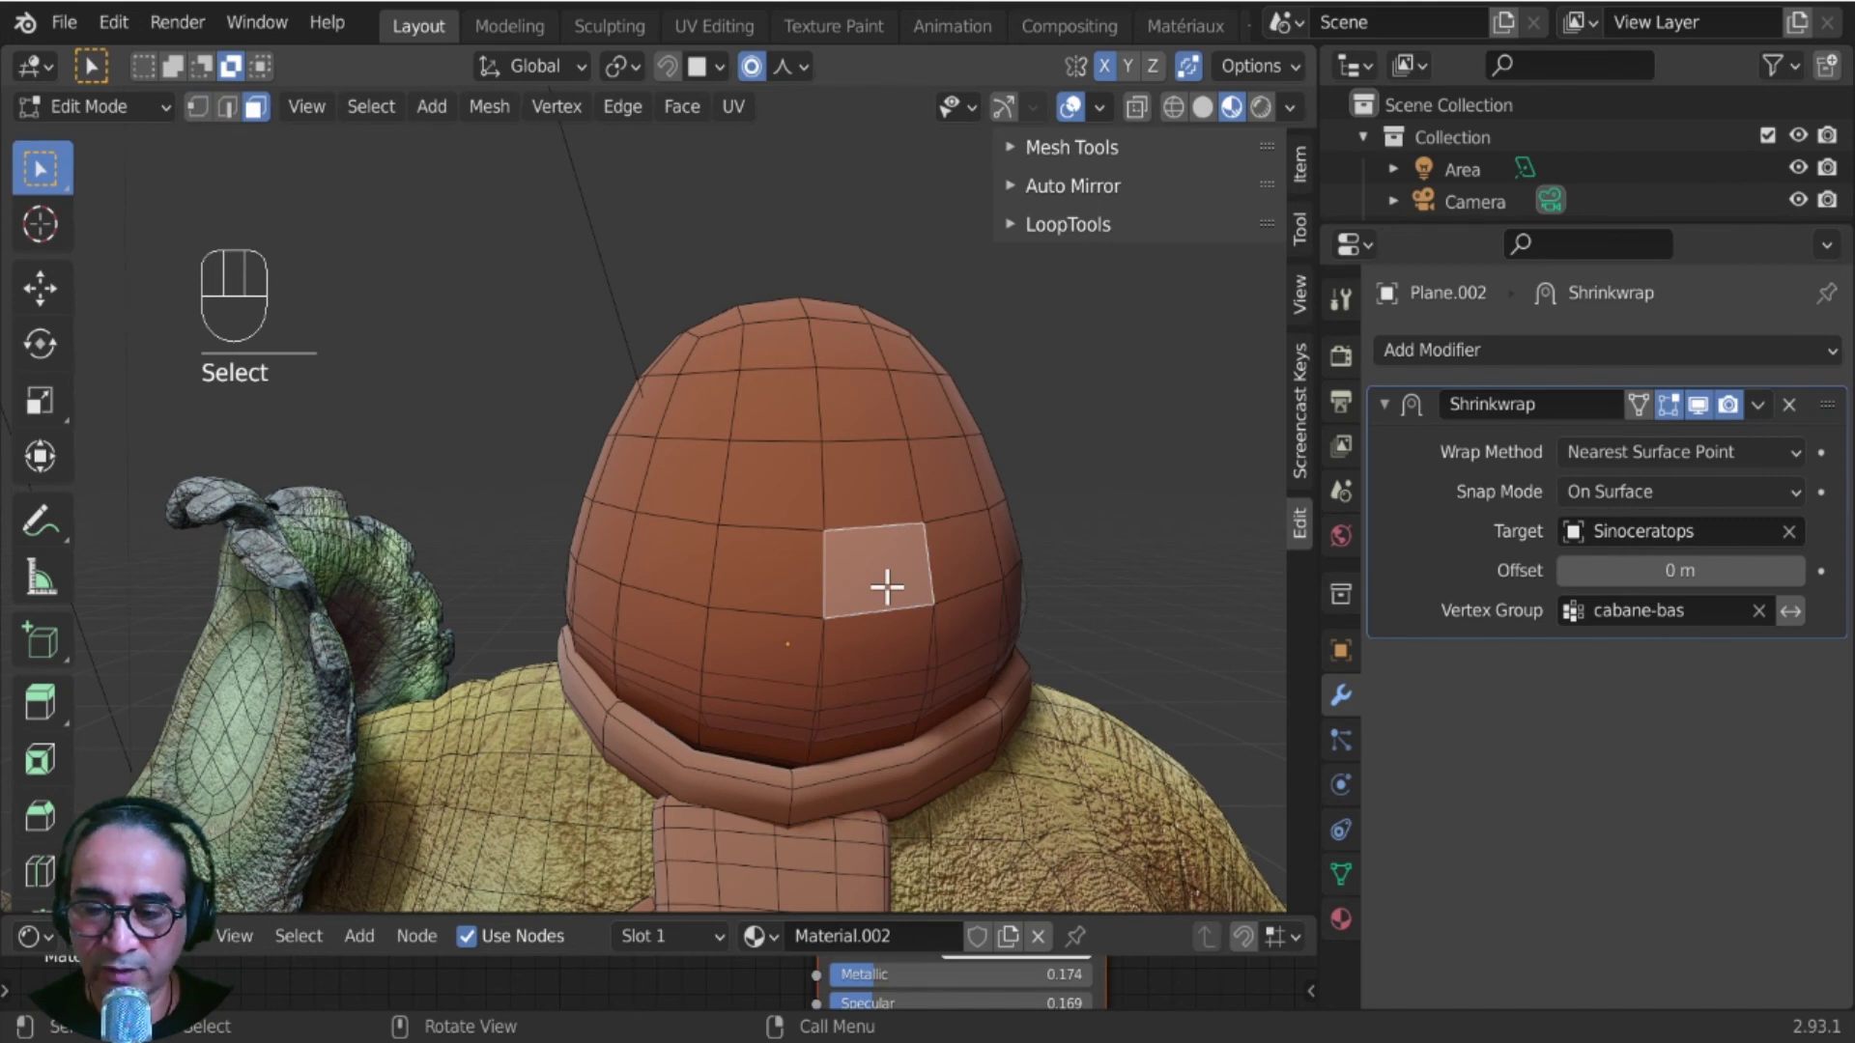
left_click(775, 414, "ctrl")
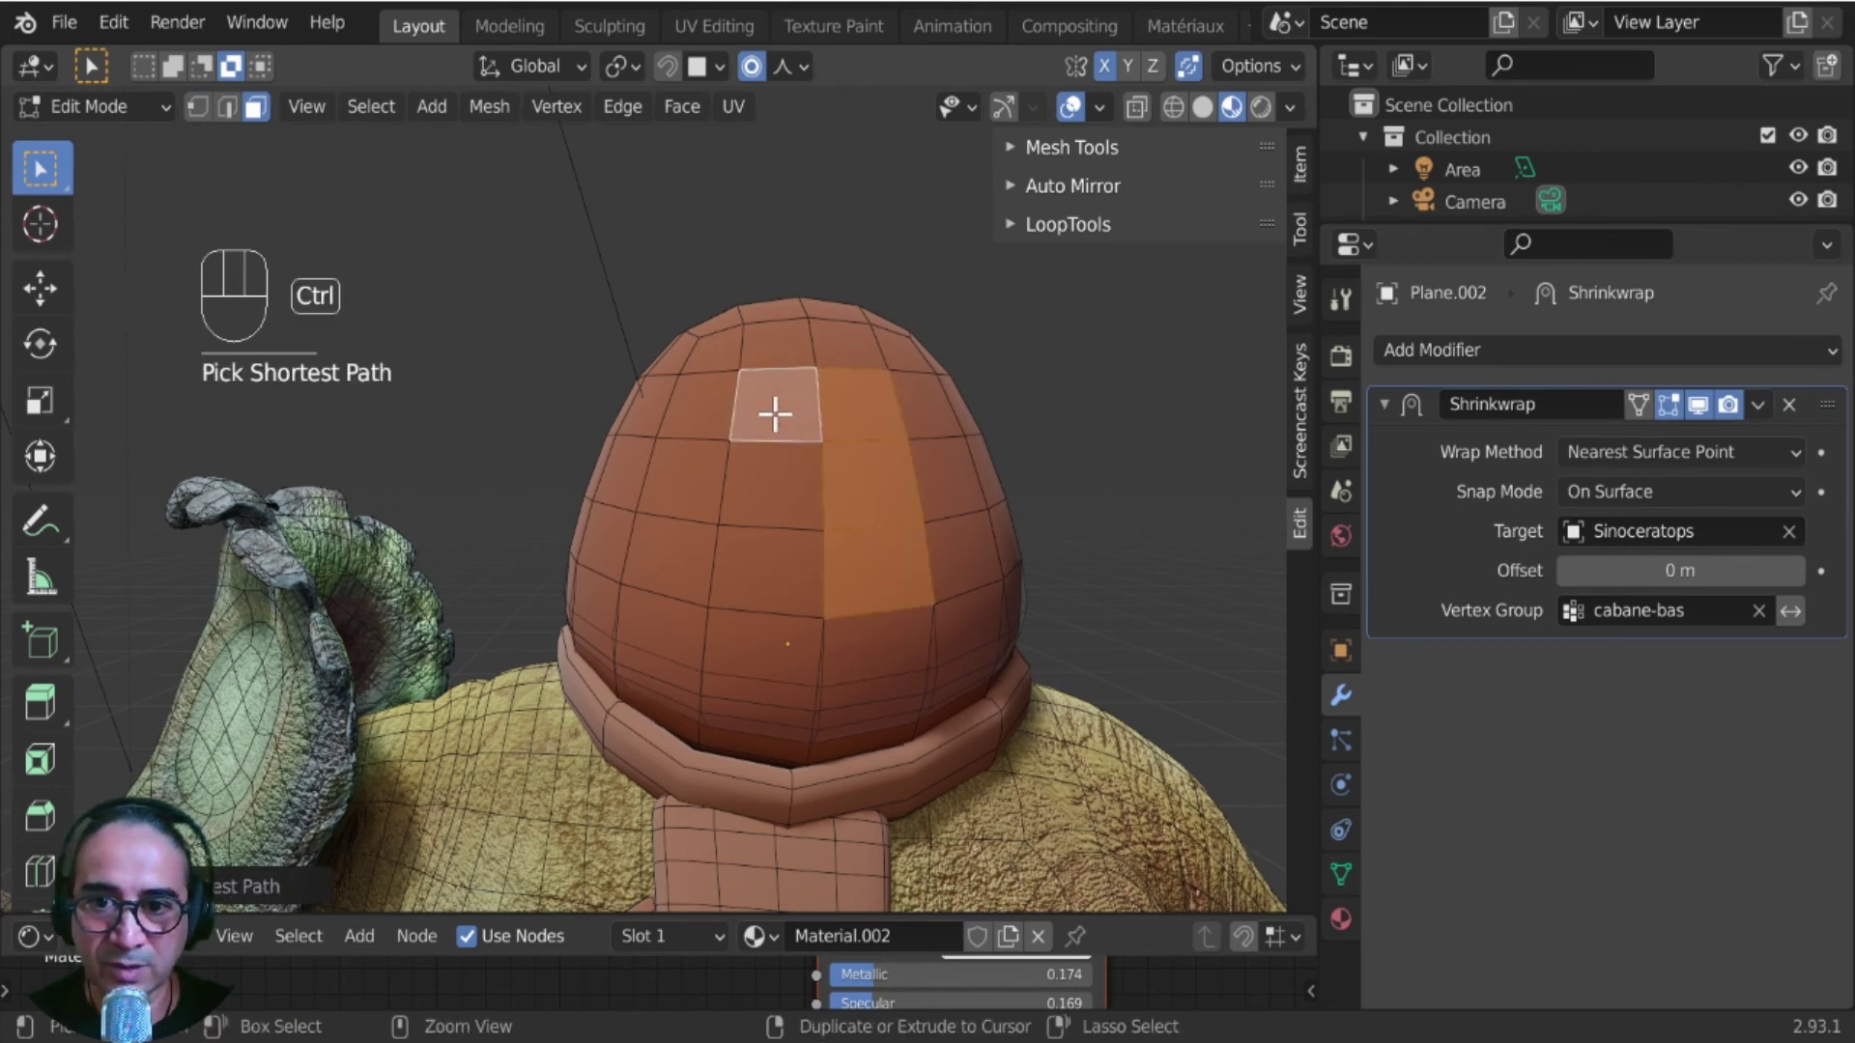
left_click(775, 414)
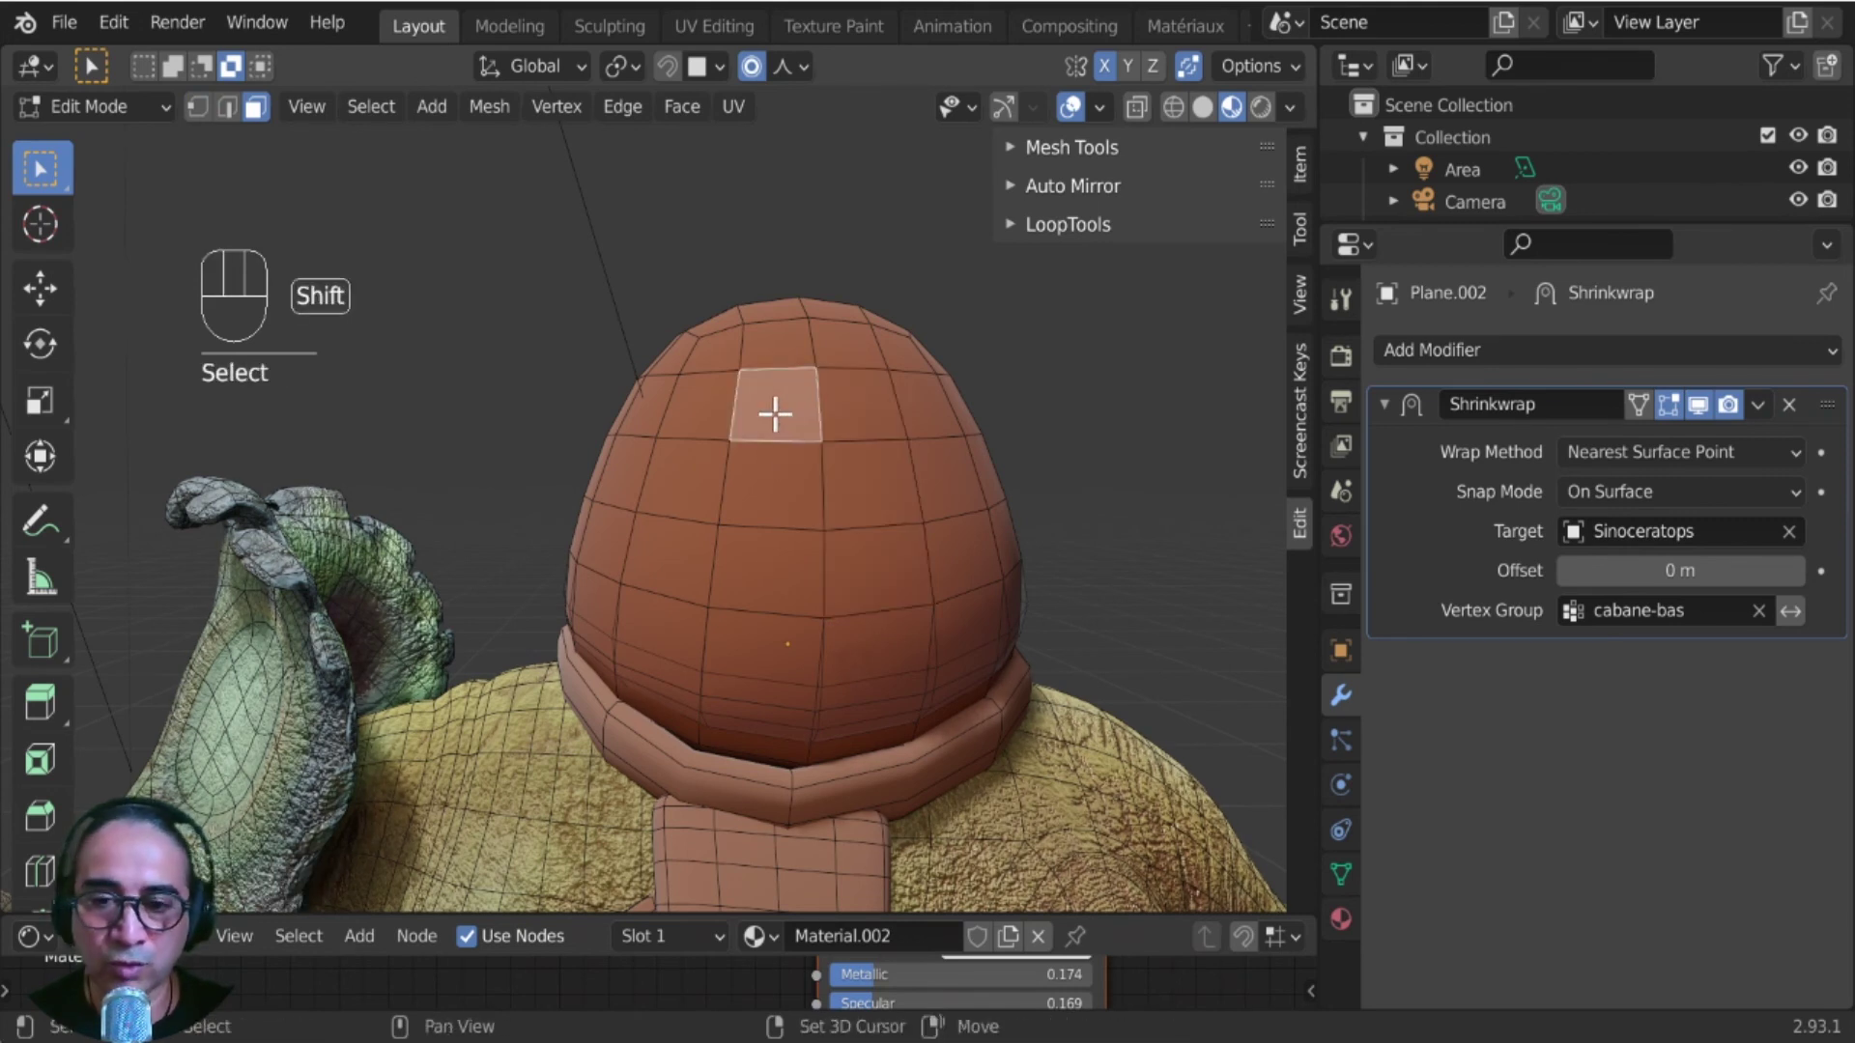
left_click(872, 567, "ctrl+shift")
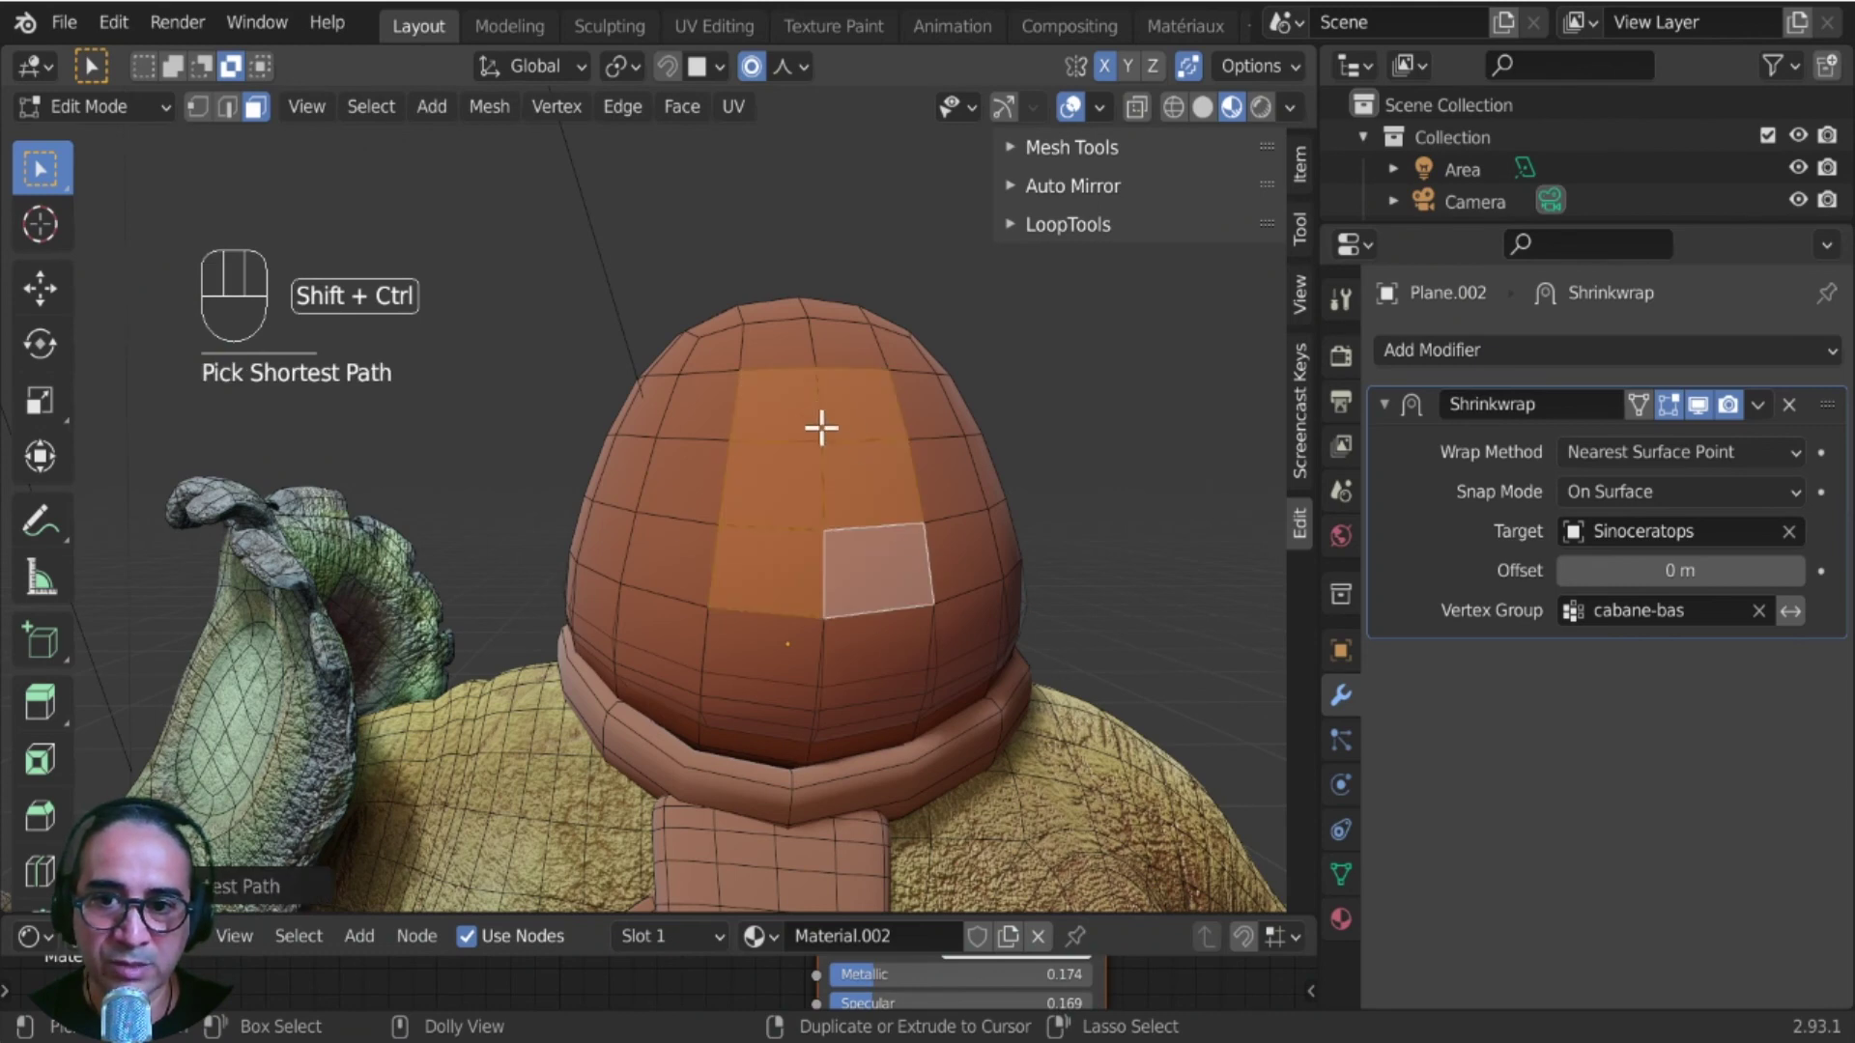
middle_click_drag(985, 878, 956, 201)
scroll(893, 536, "up", 1)
middle_click_drag(890, 542, 788, 528, "shift")
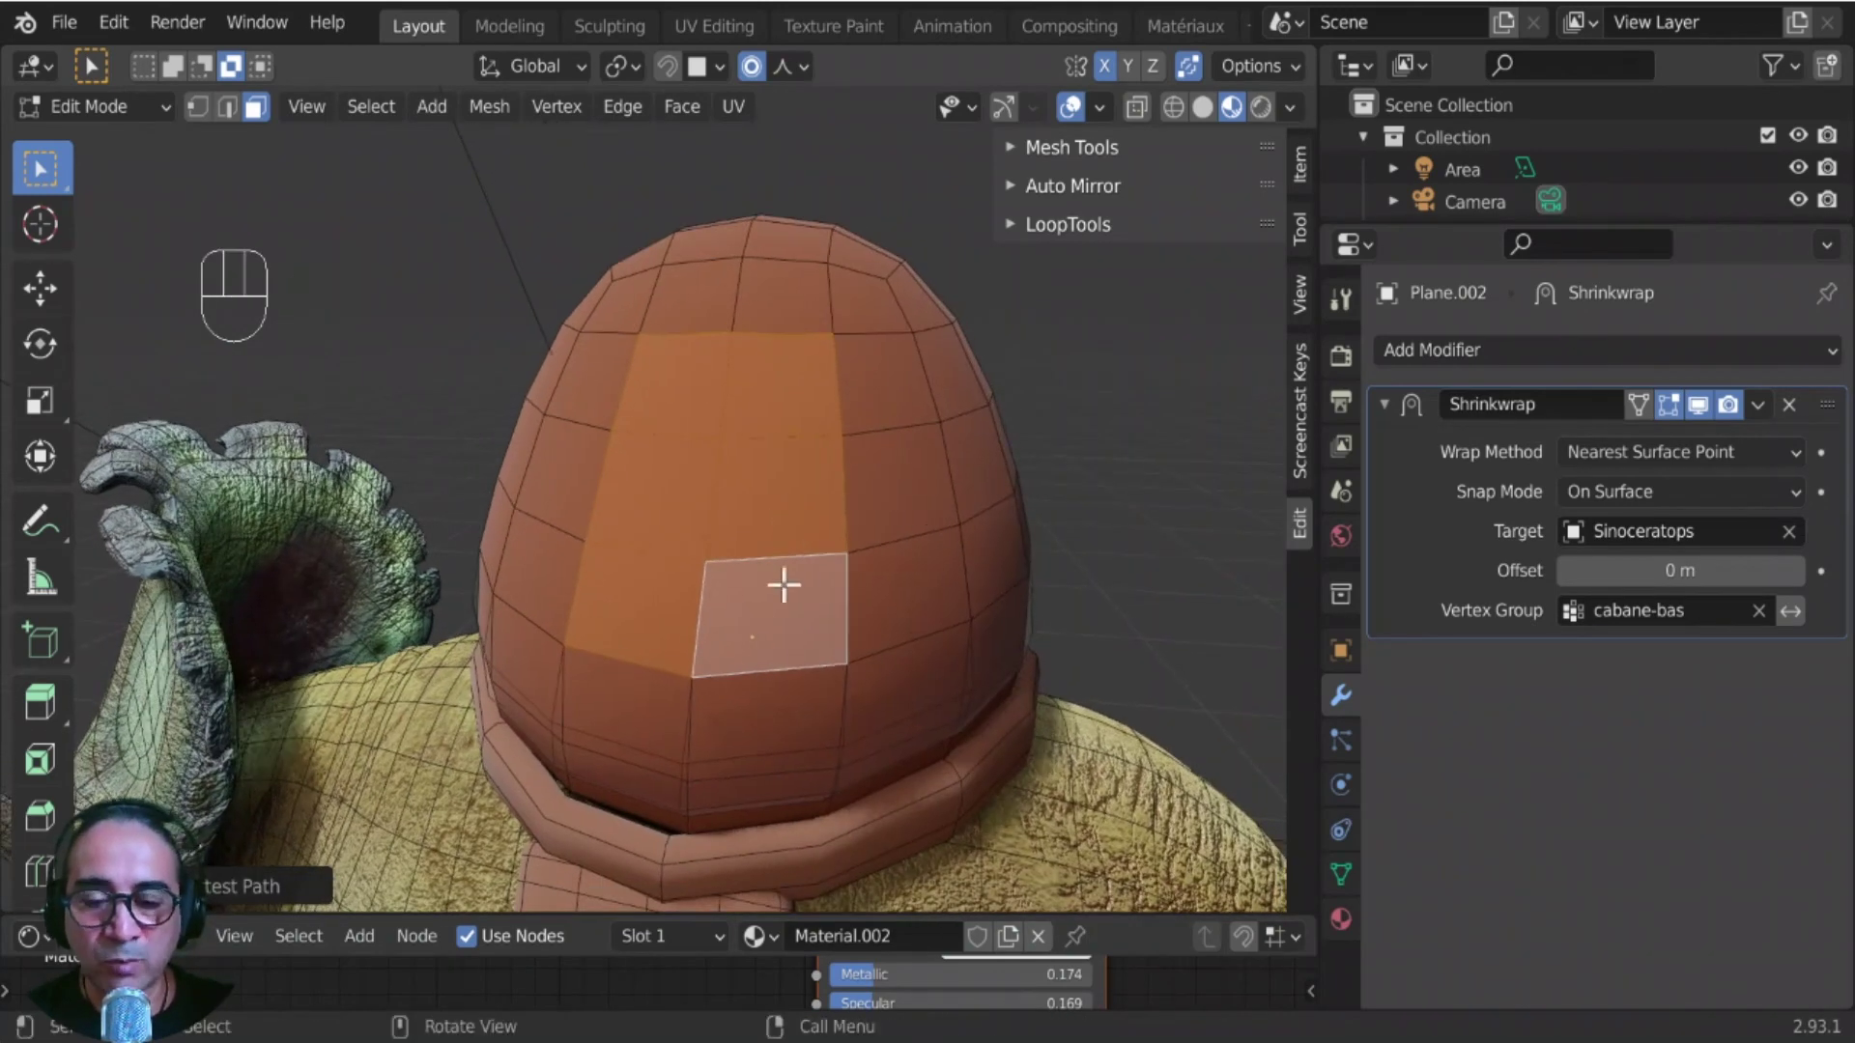
middle_click_drag(651, 663, 1293, 243)
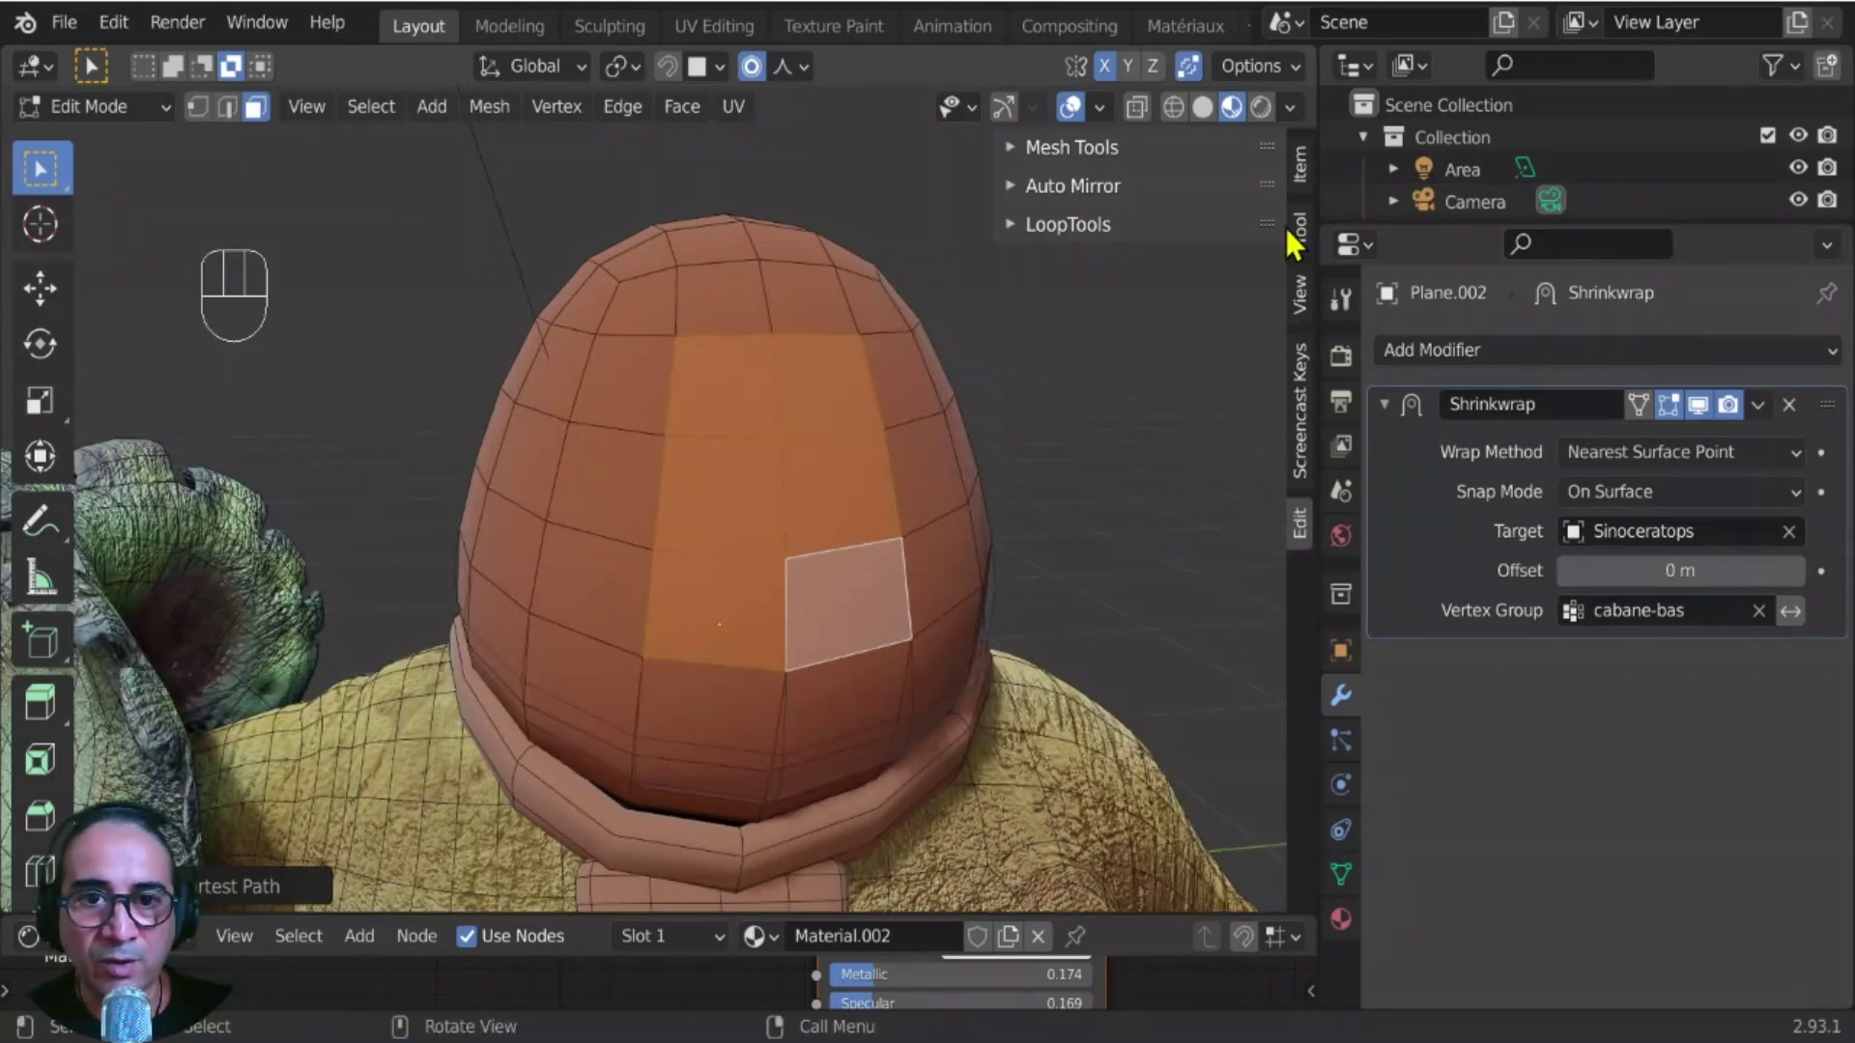
left_click(1068, 224)
left_click(1160, 302)
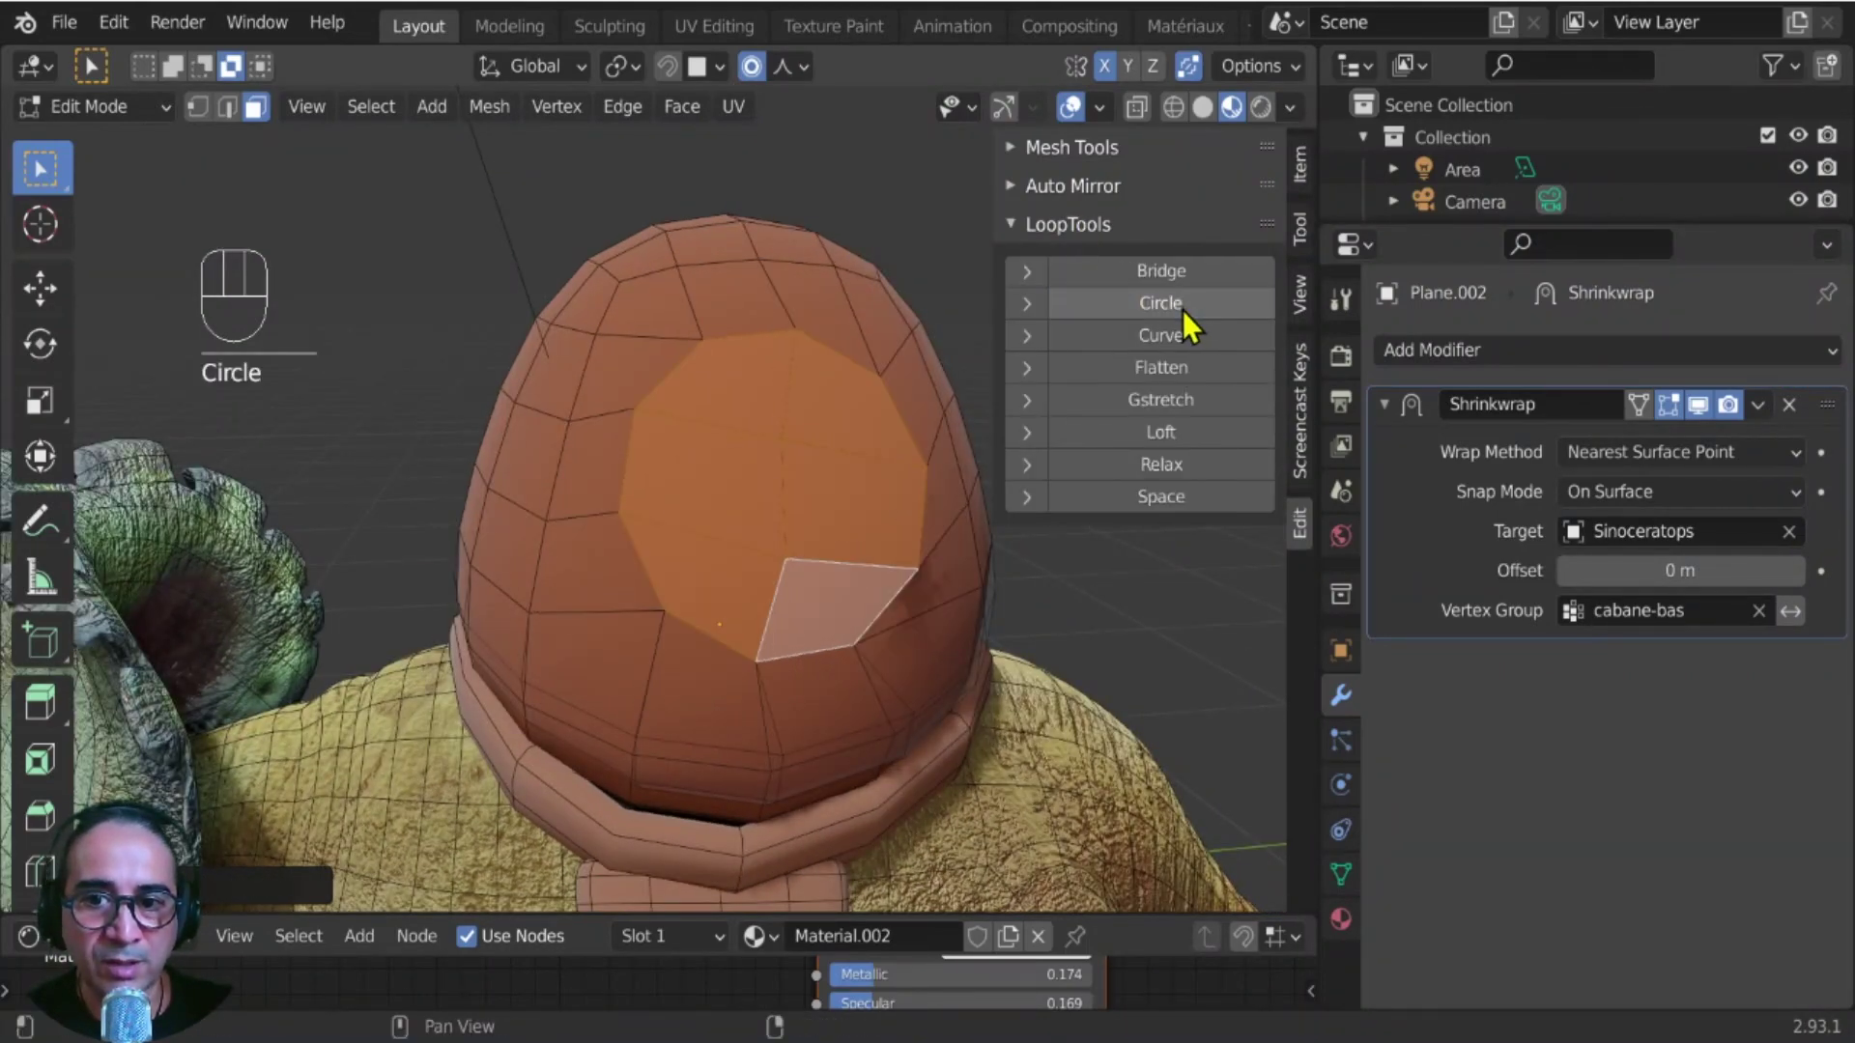
middle_click_drag(793, 720, 758, 737)
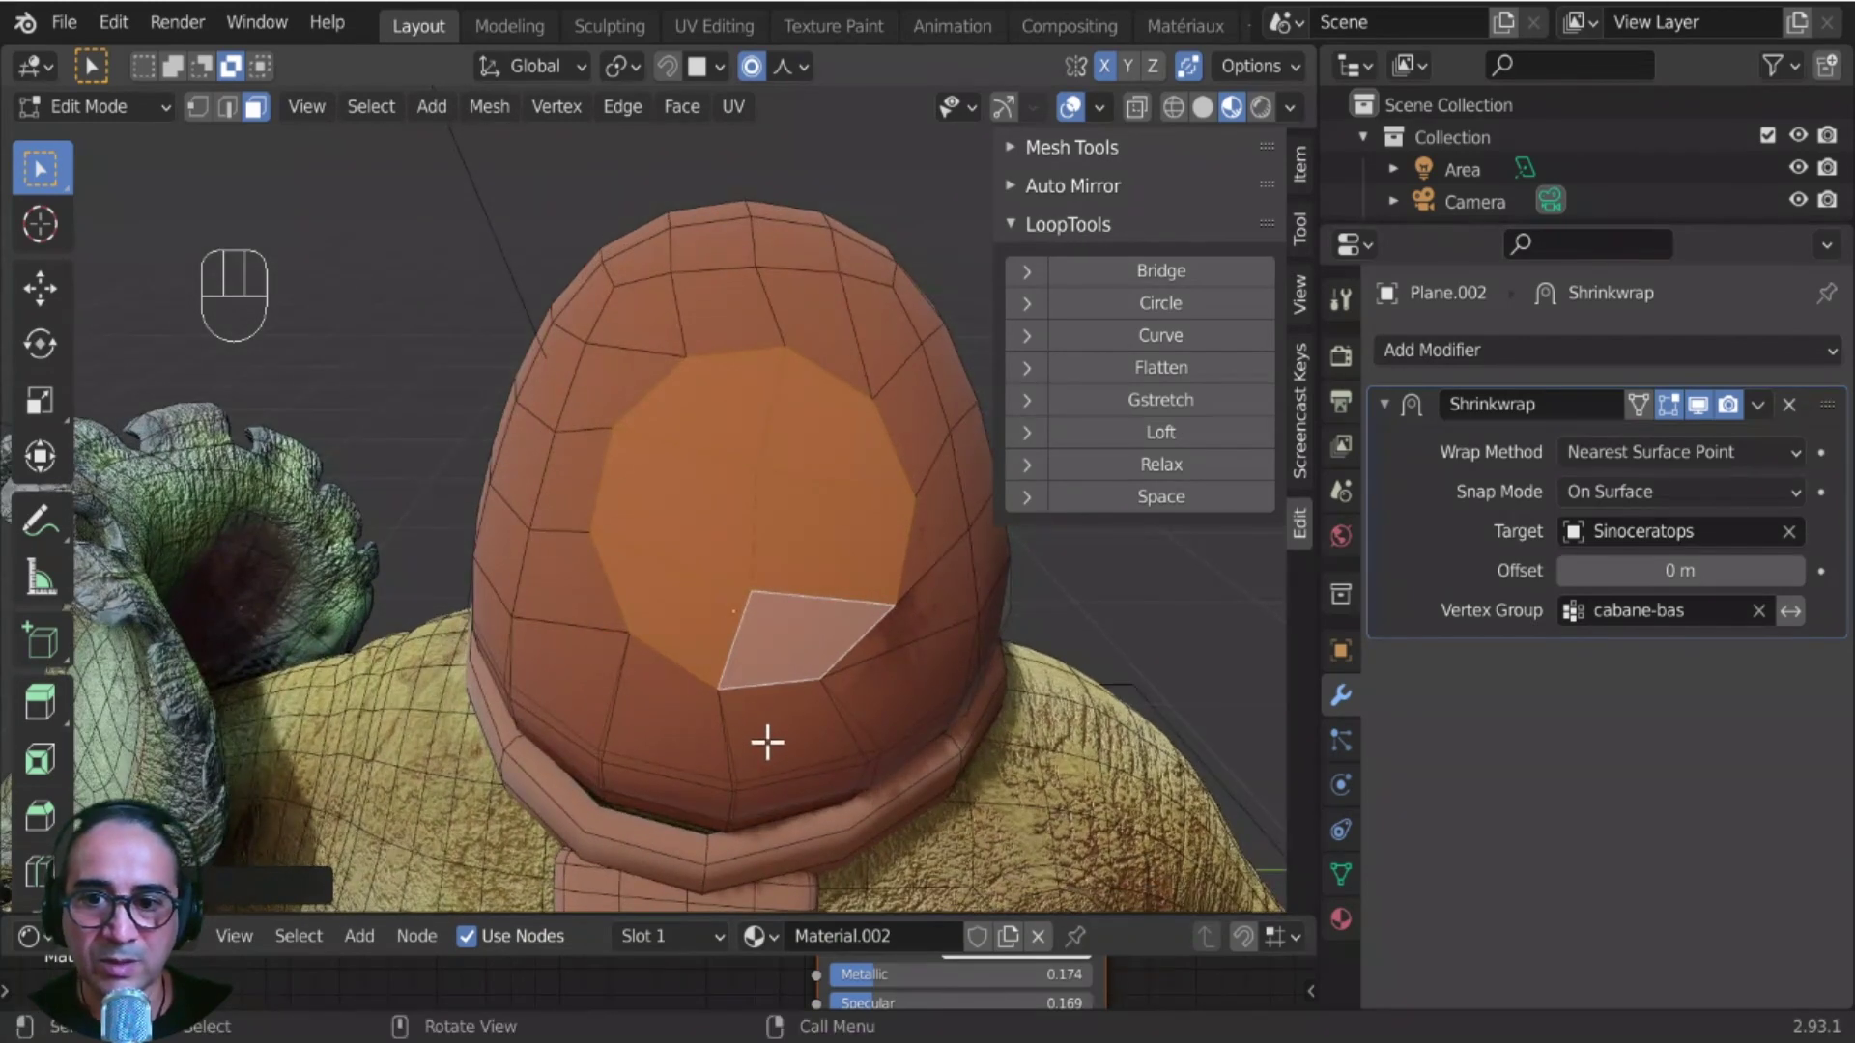
- Return to Object Mode, disable the wireframe overlay and inspect the shading around the circular patch
key("Tab")
middle_click_drag(833, 825, 726, 781)
left_click(1100, 106)
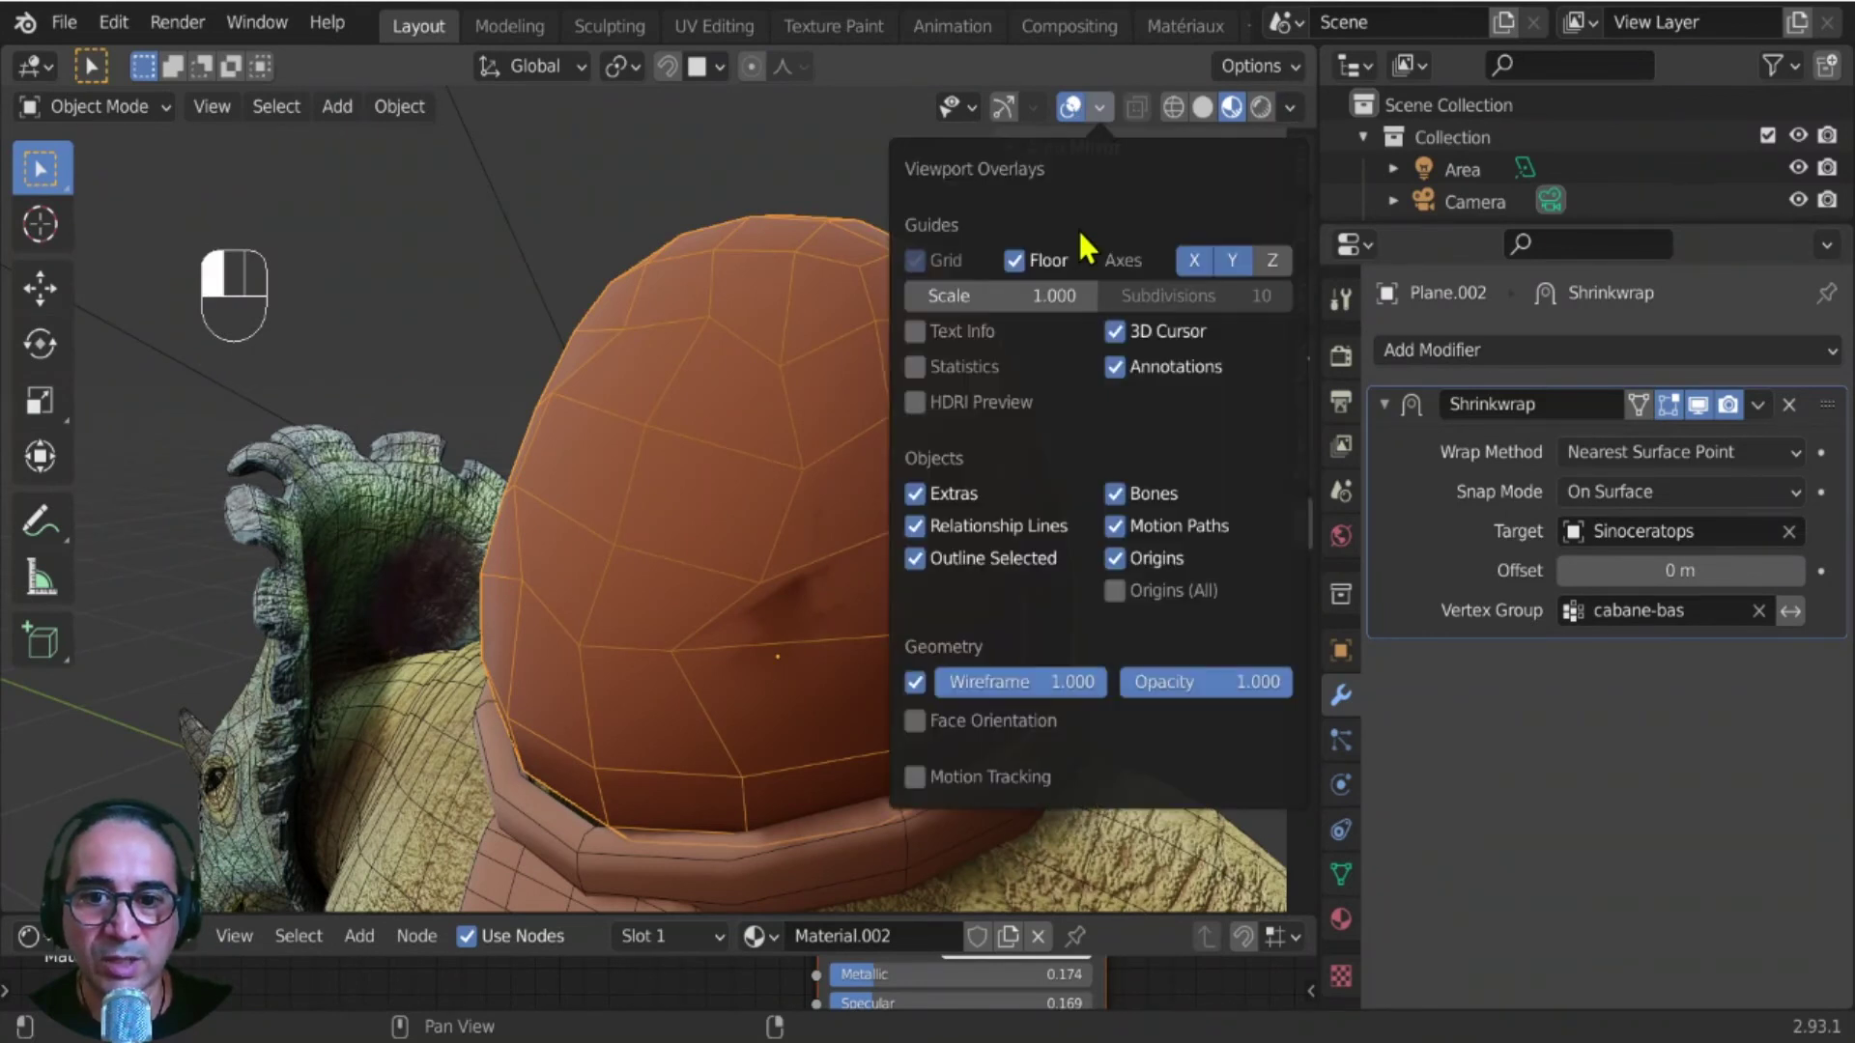
left_click(914, 679)
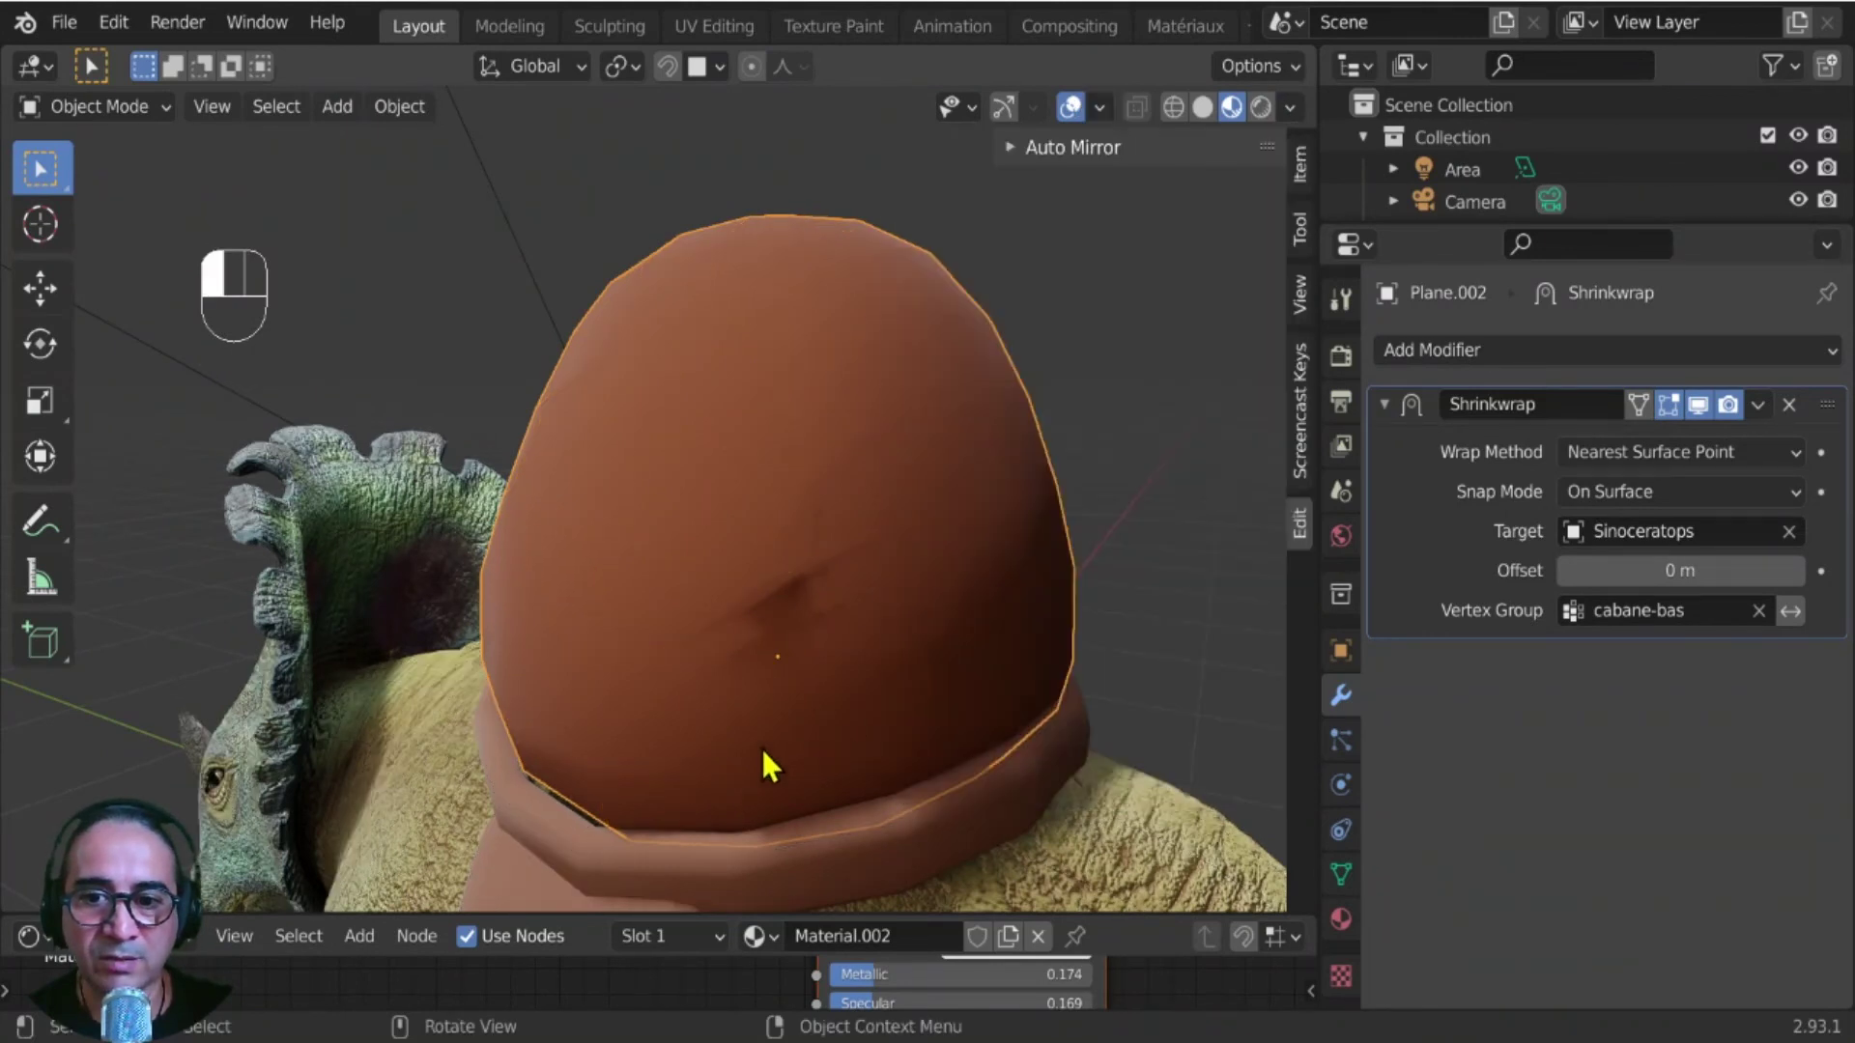
middle_click_drag(761, 746, 683, 651)
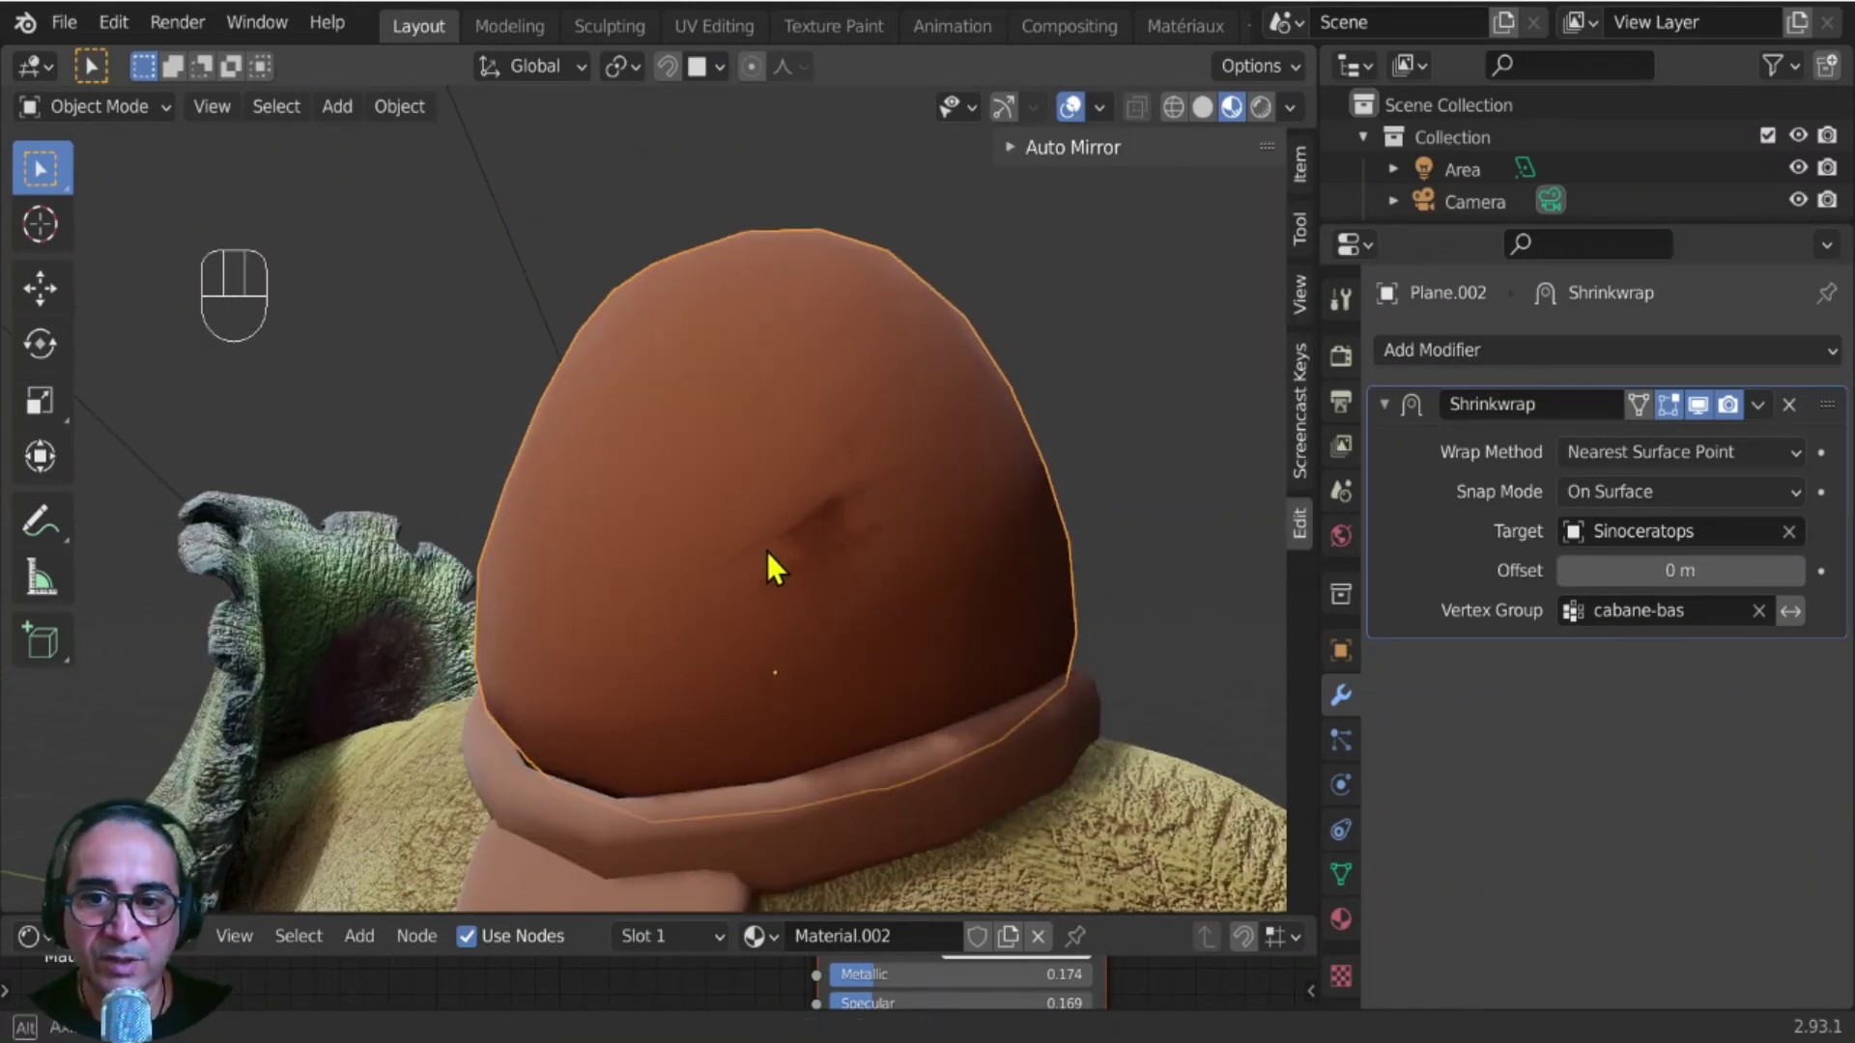
- Rotate the circular face selection in Edit Mode so its edges line up with the cabin's surrounding topology
key("Tab")
middle_click_drag(890, 650, 805, 751)
key("r")
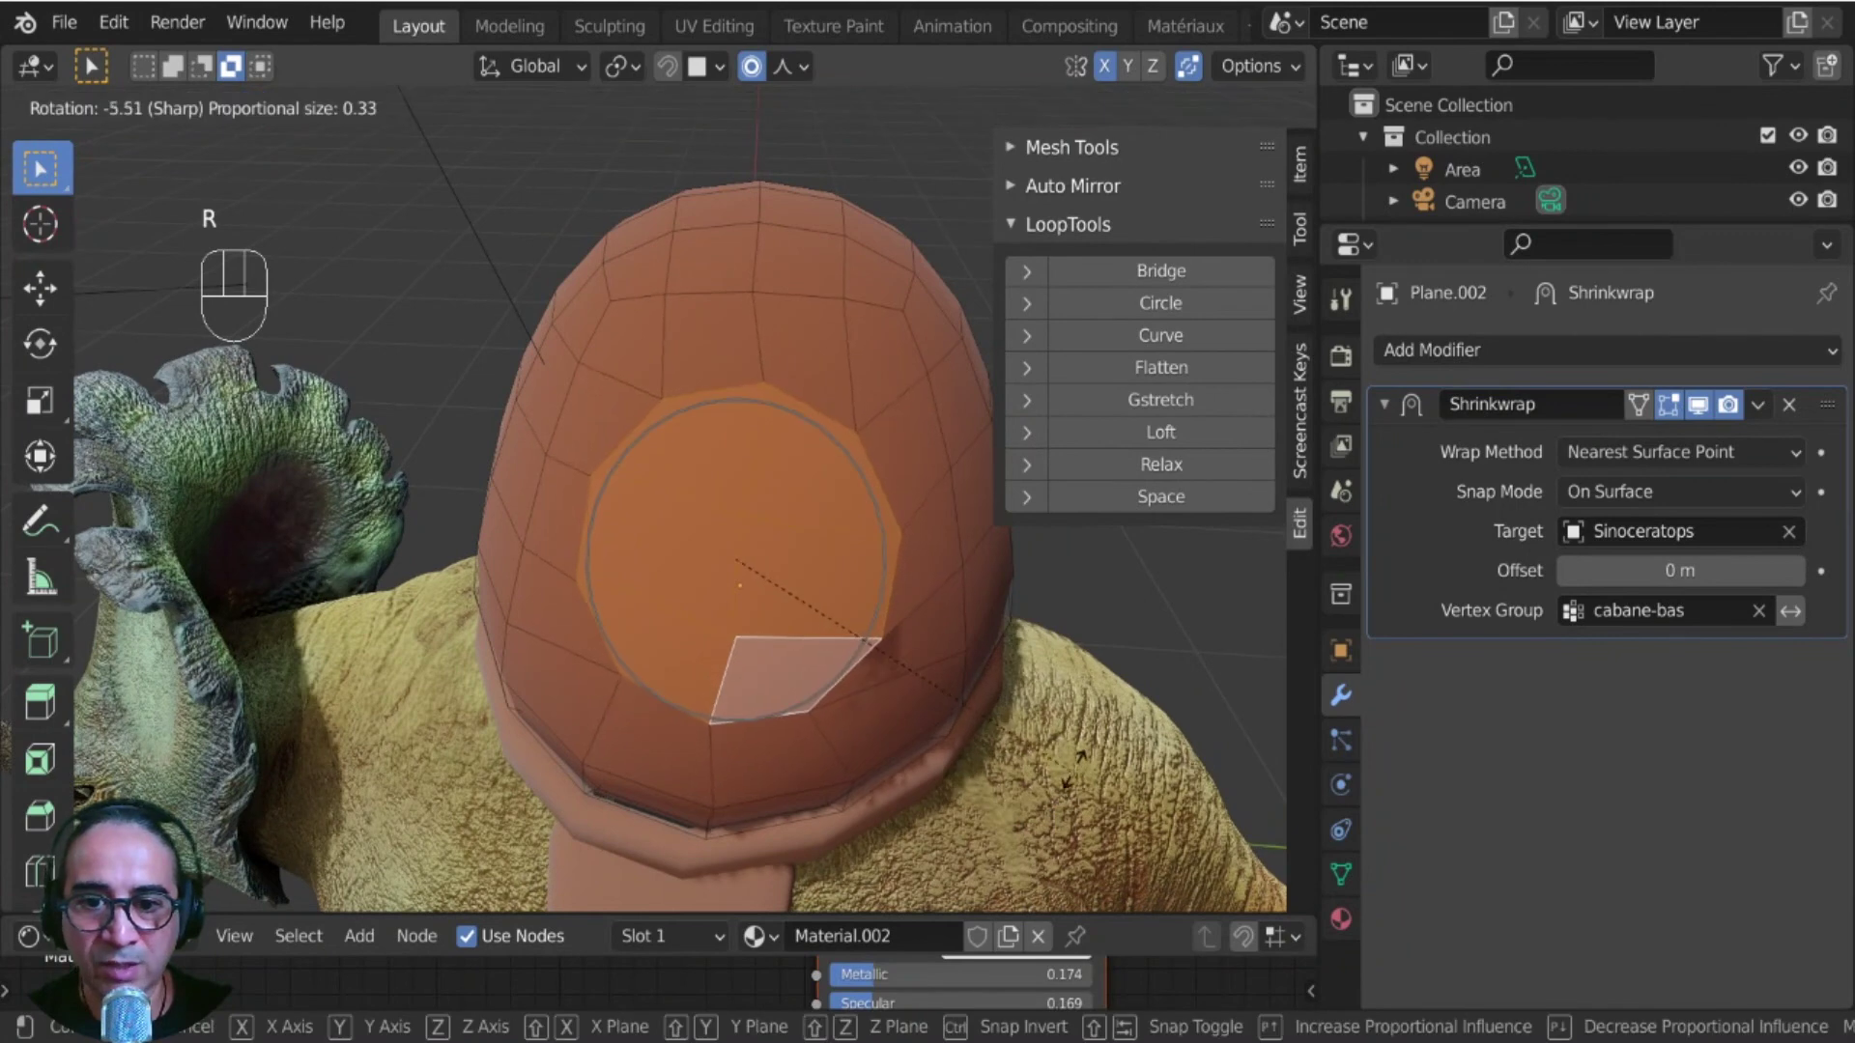
left_click(899, 571)
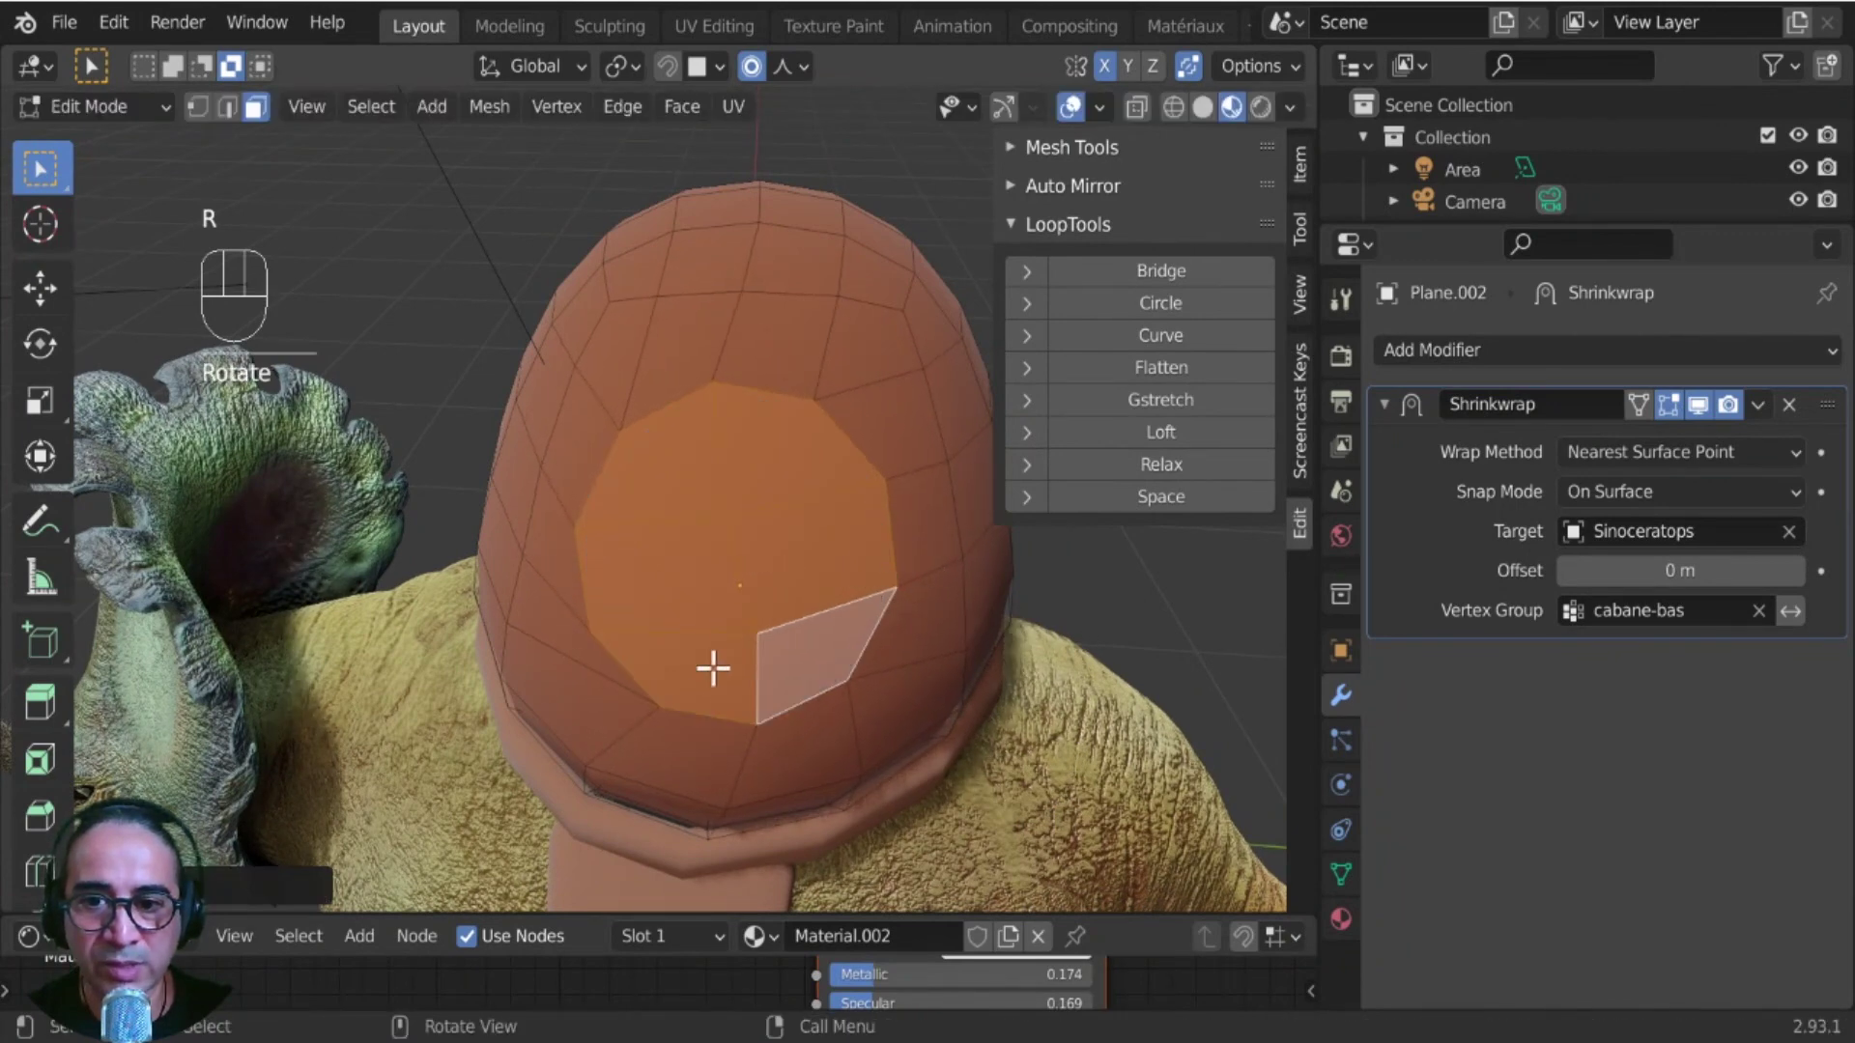
middle_click_drag(713, 668, 902, 662)
key("r")
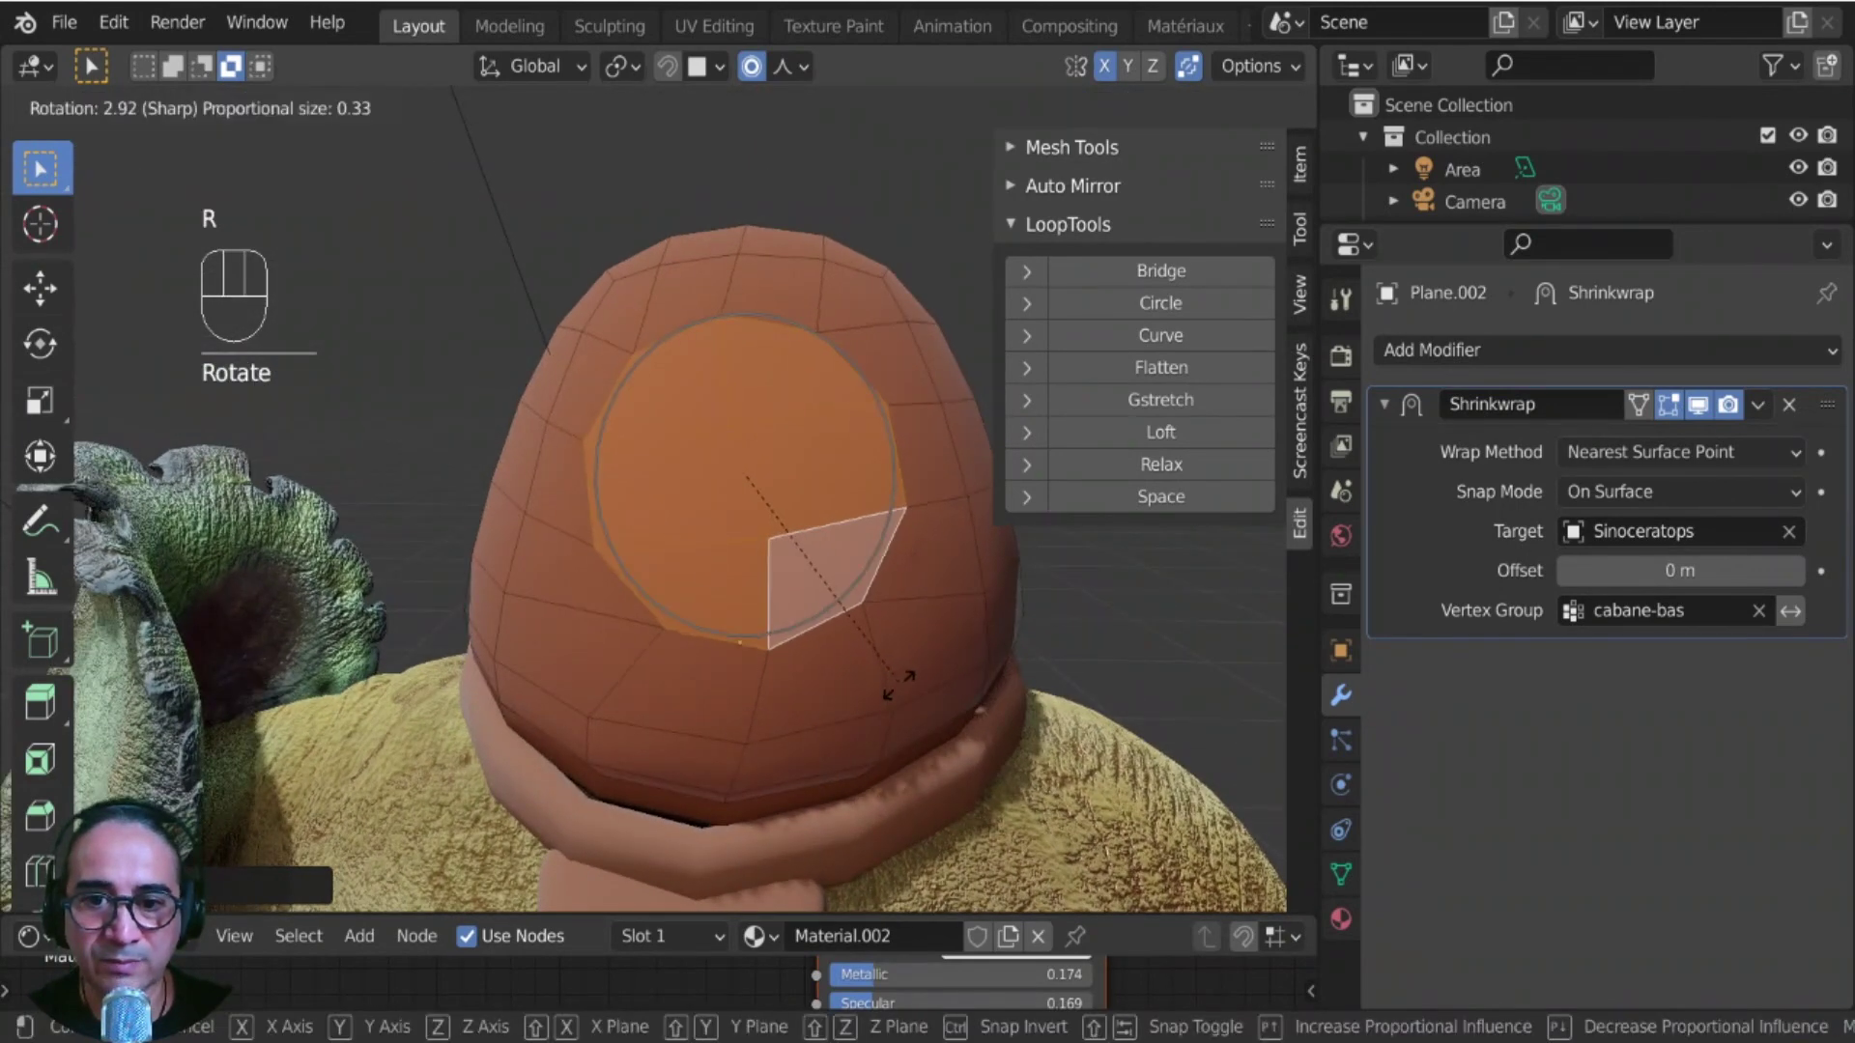
left_click(762, 663)
middle_click_drag(762, 663, 771, 720)
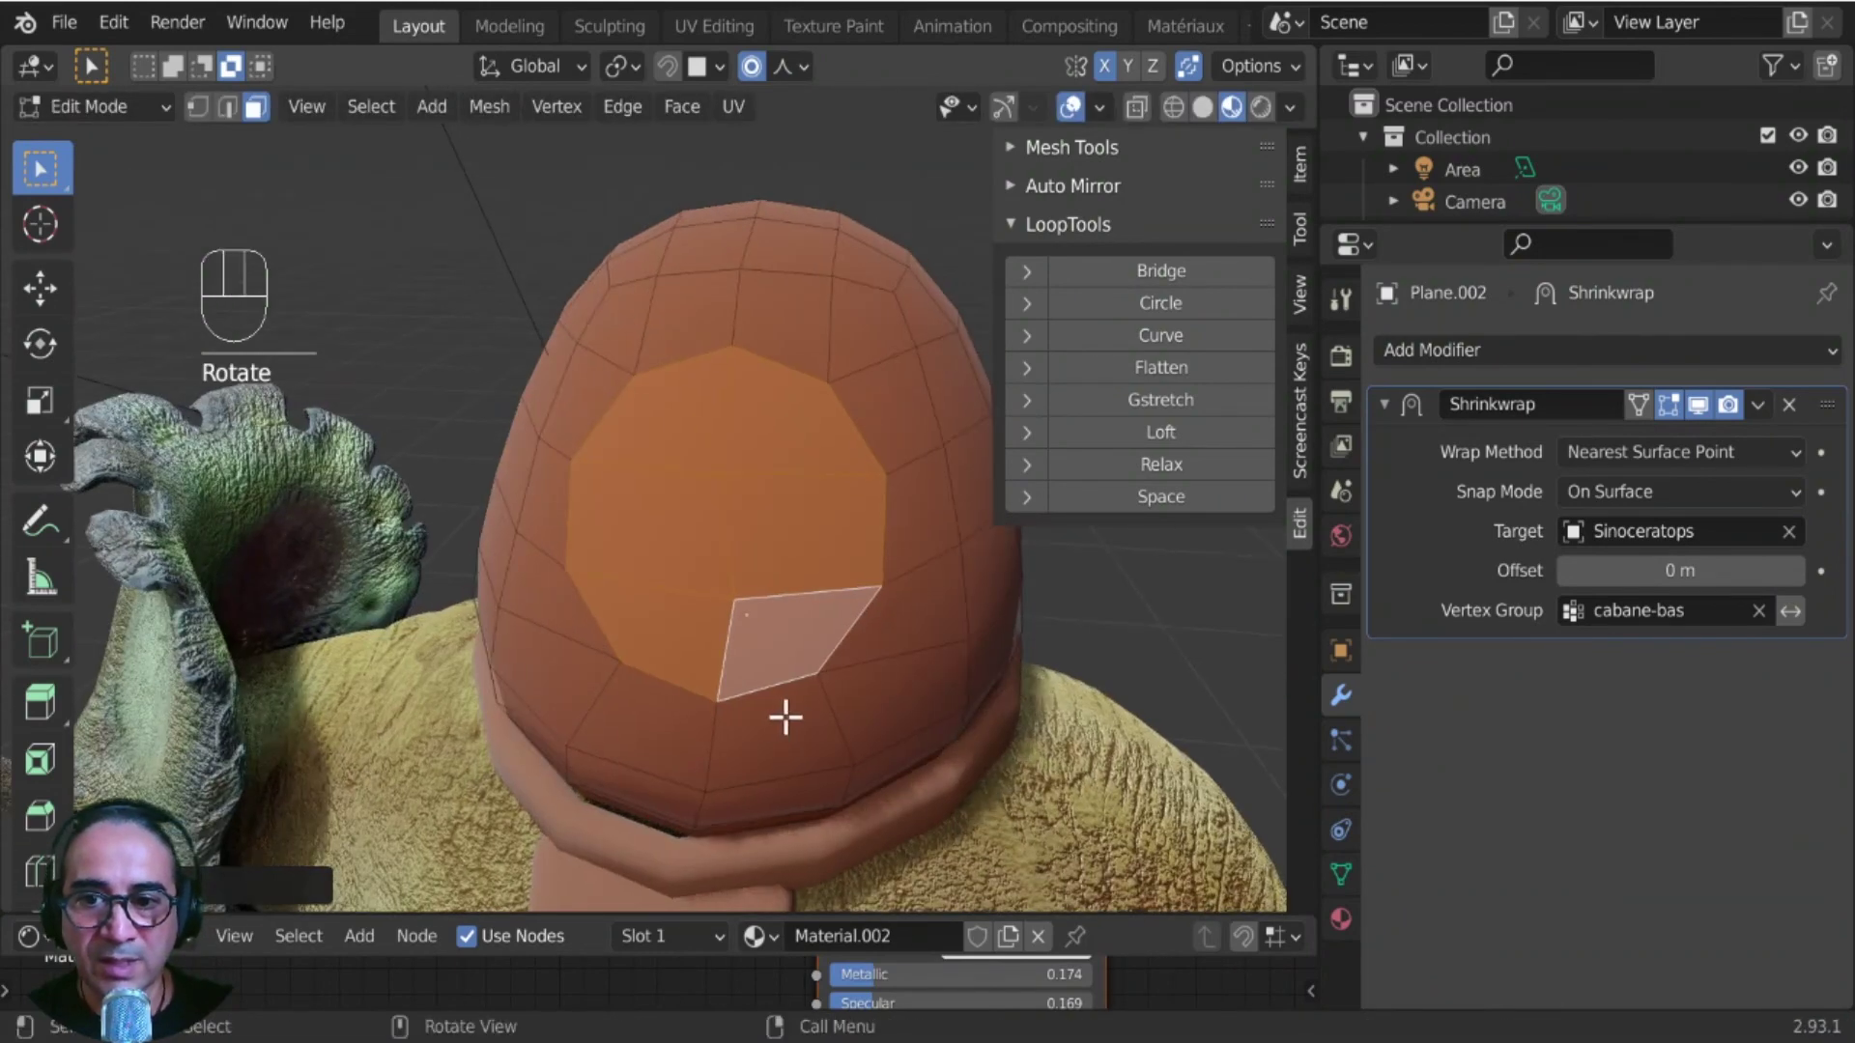
- Extrude the circular faces and scale them inward to form a narrow border ring around the patch
scroll(982, 763, "up", 1)
middle_click_drag(983, 762, 953, 757, "shift")
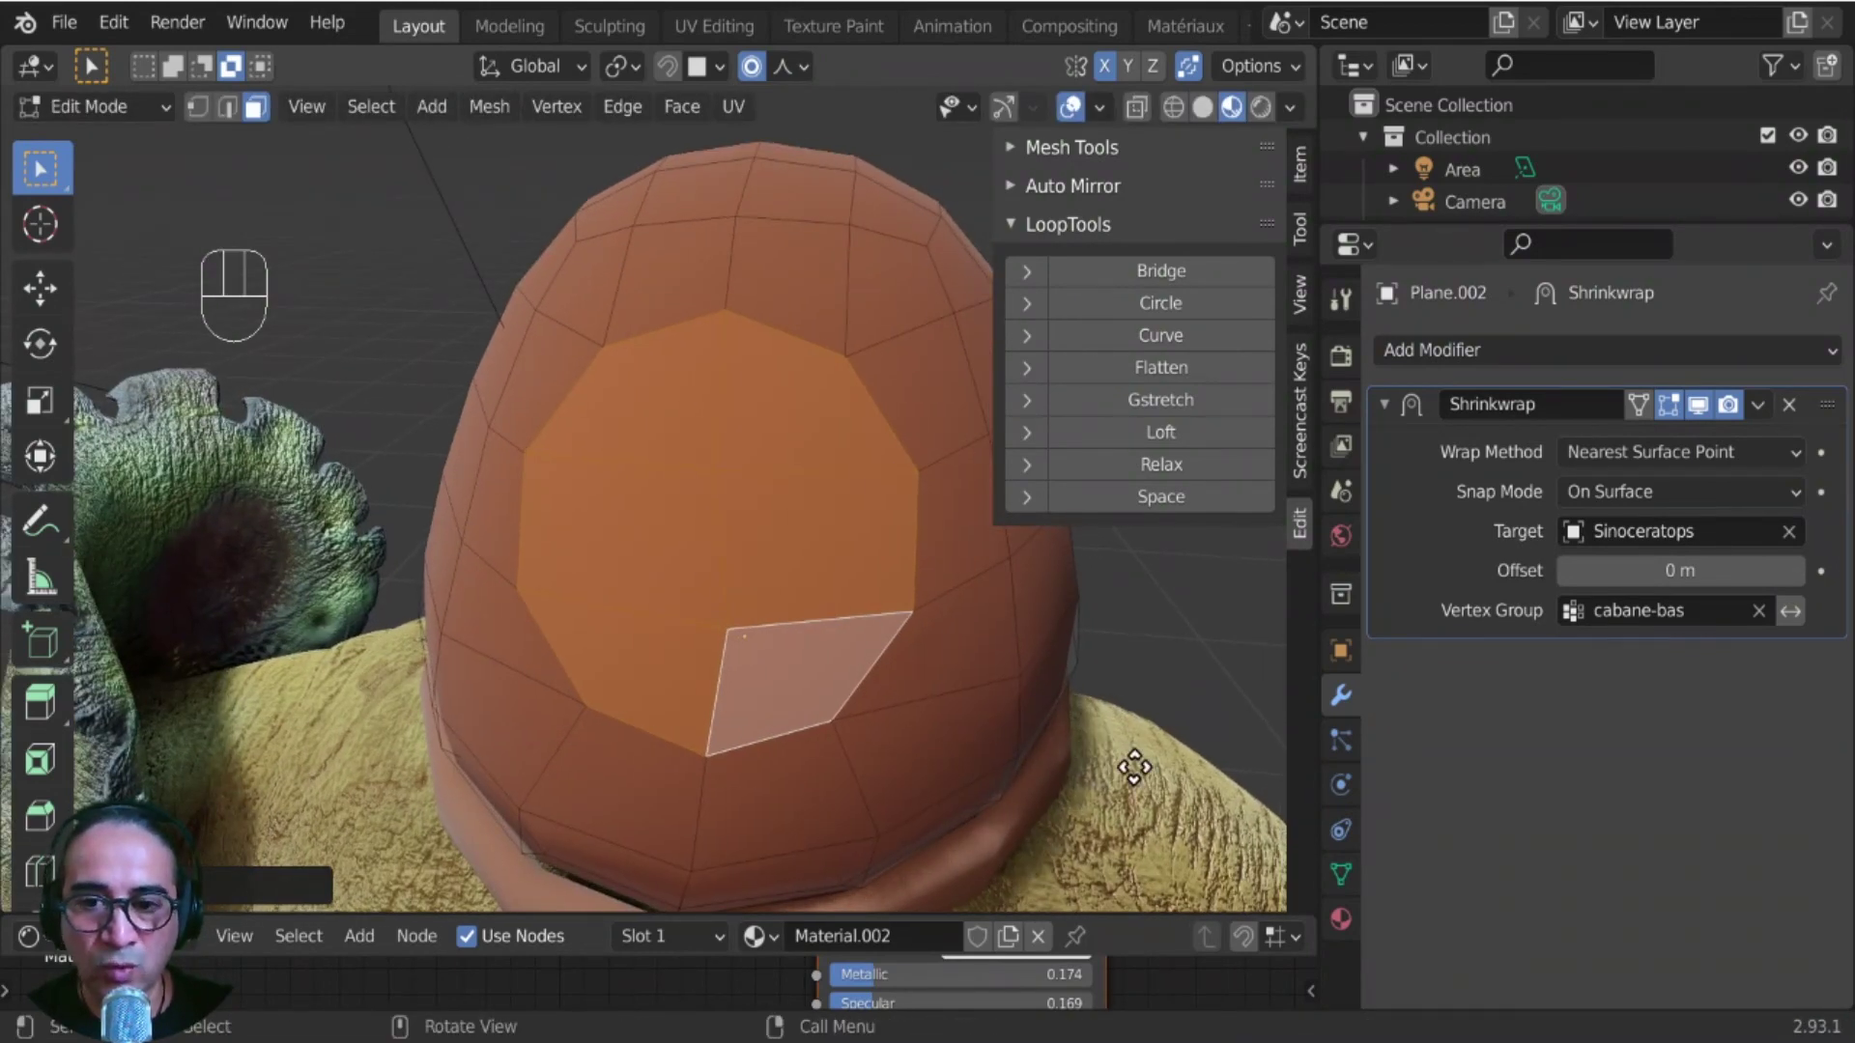
key("e")
key("s")
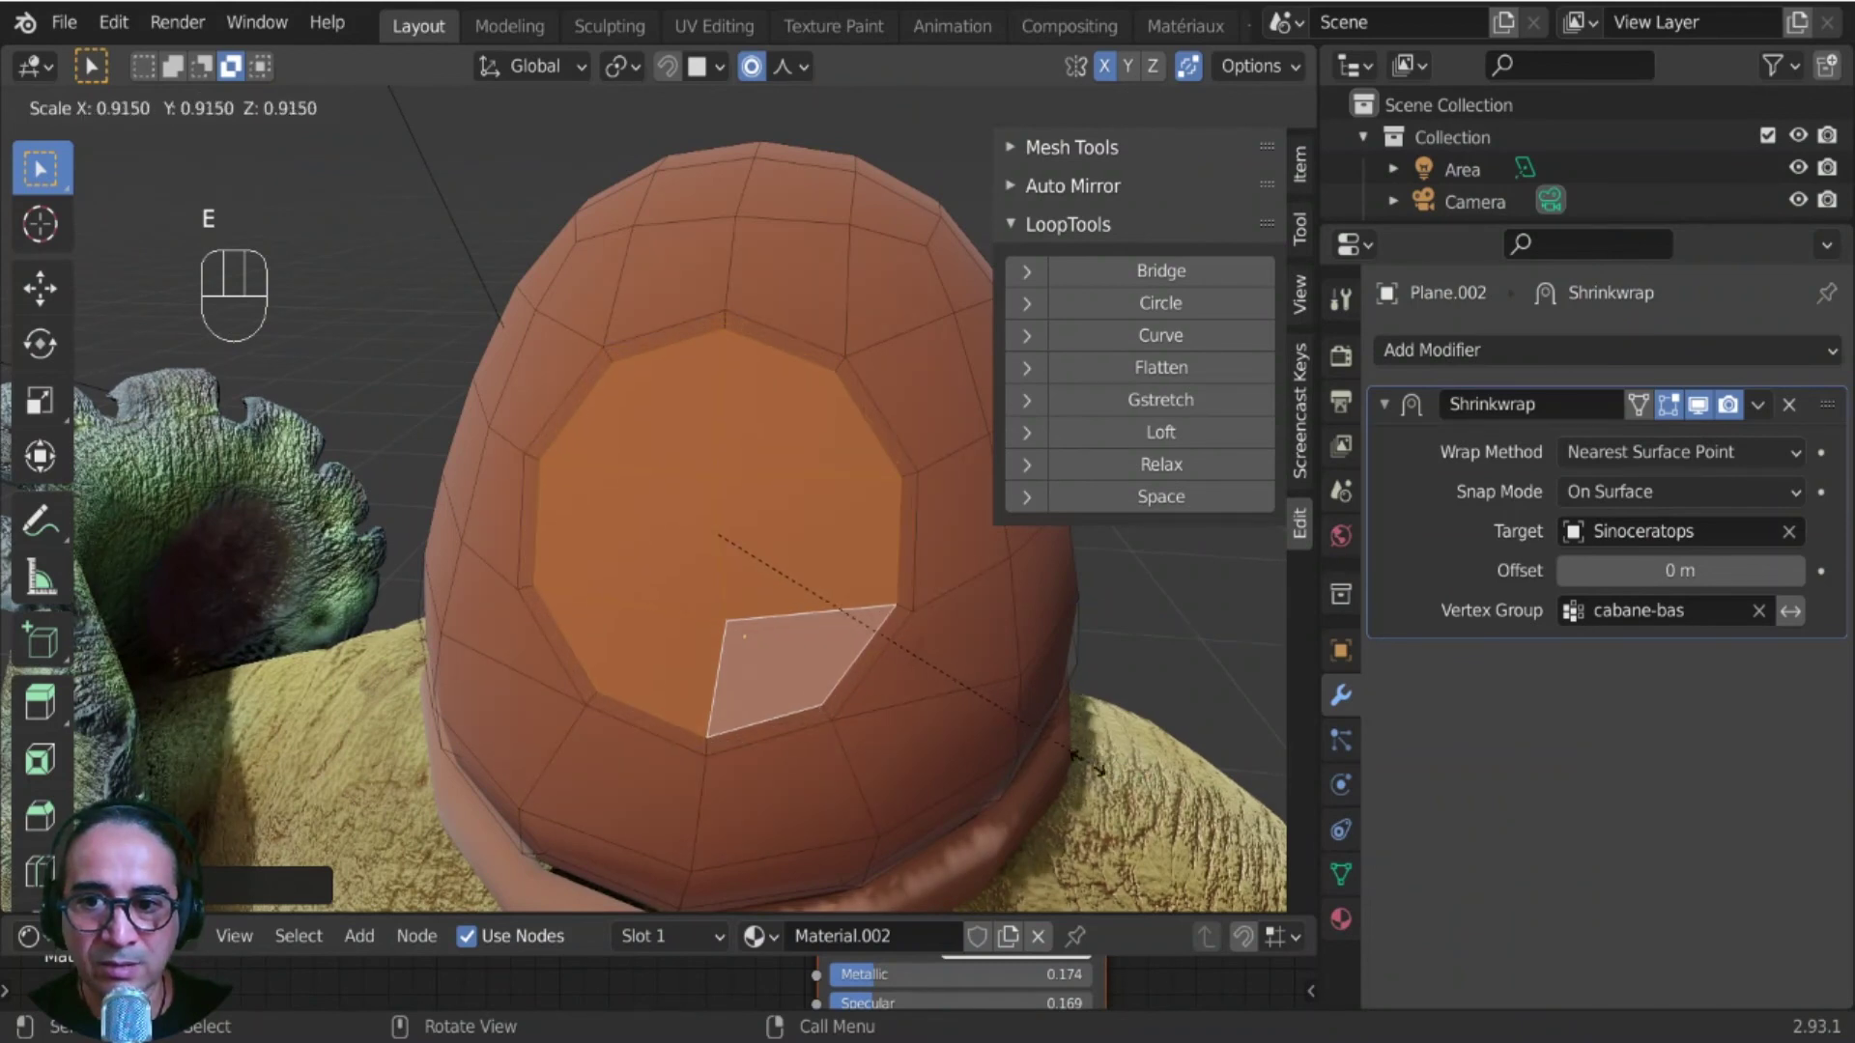
left_click(569, 495)
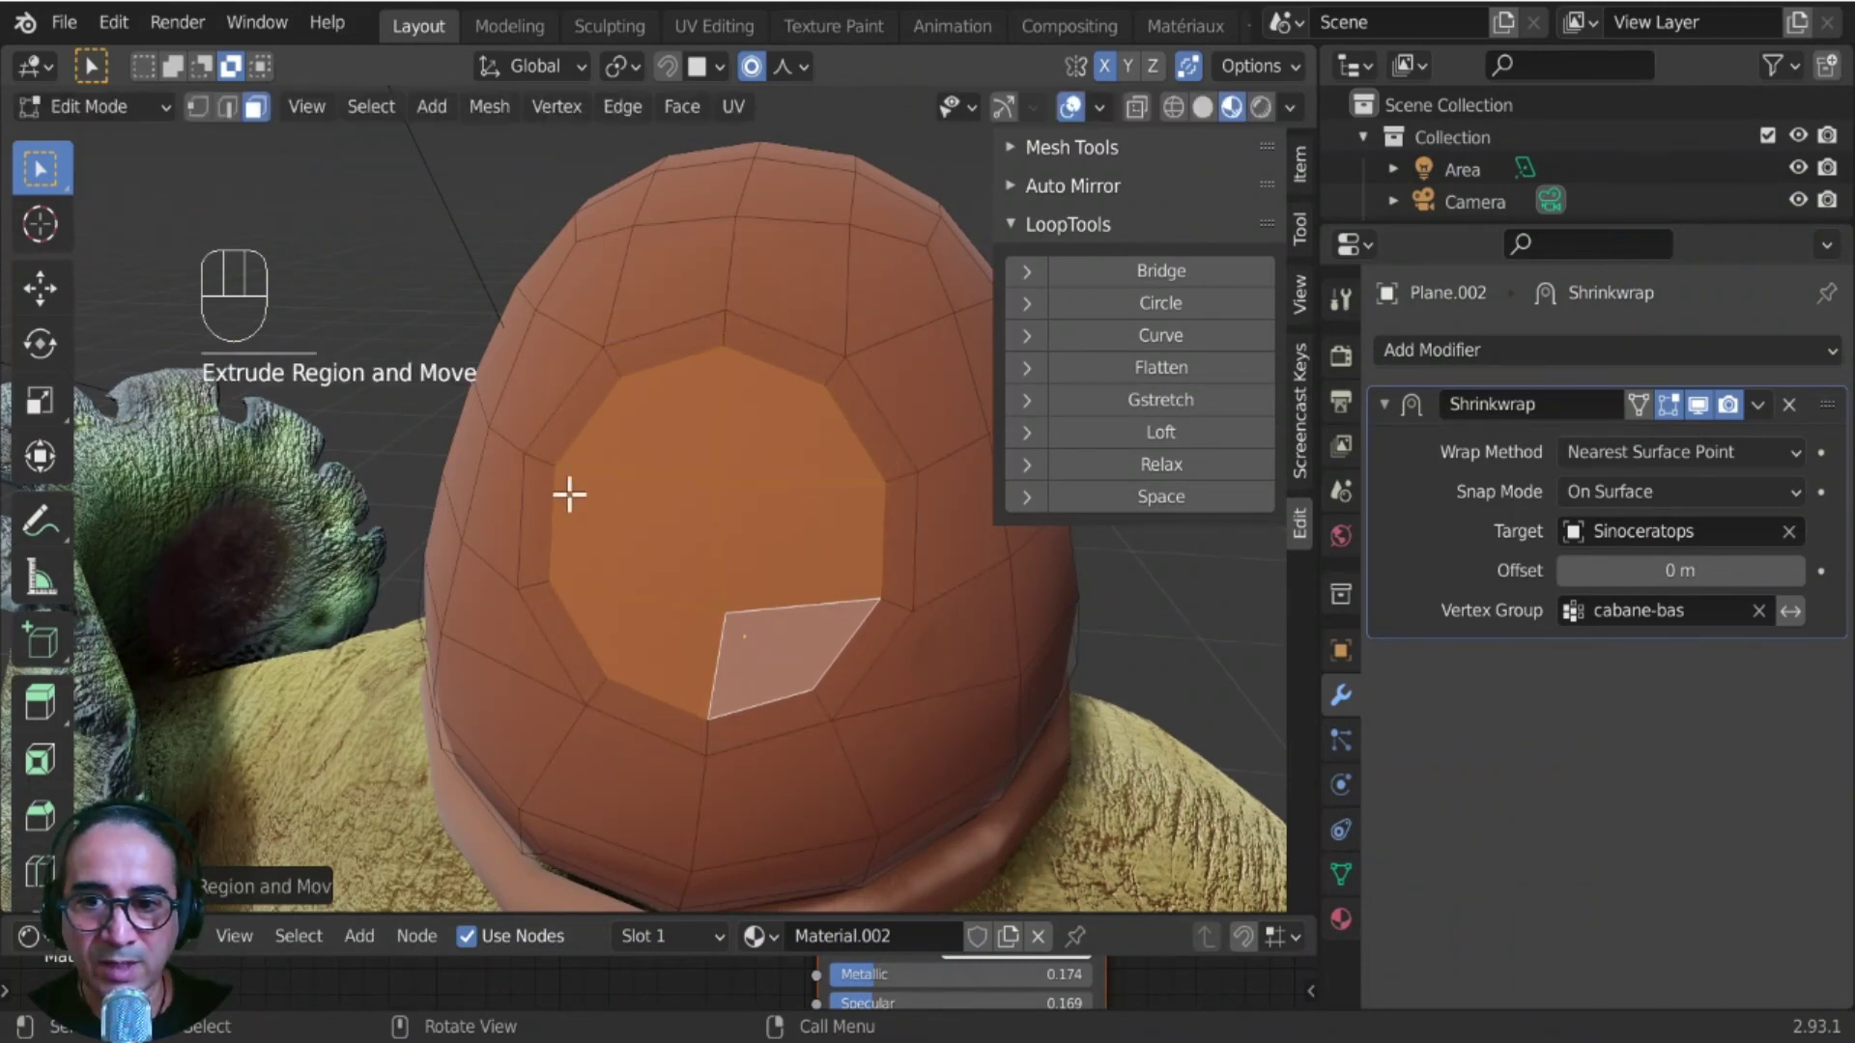
- Delete the faces inside the ring to open a window in the cabin, and check the opening in Object Mode
key("x")
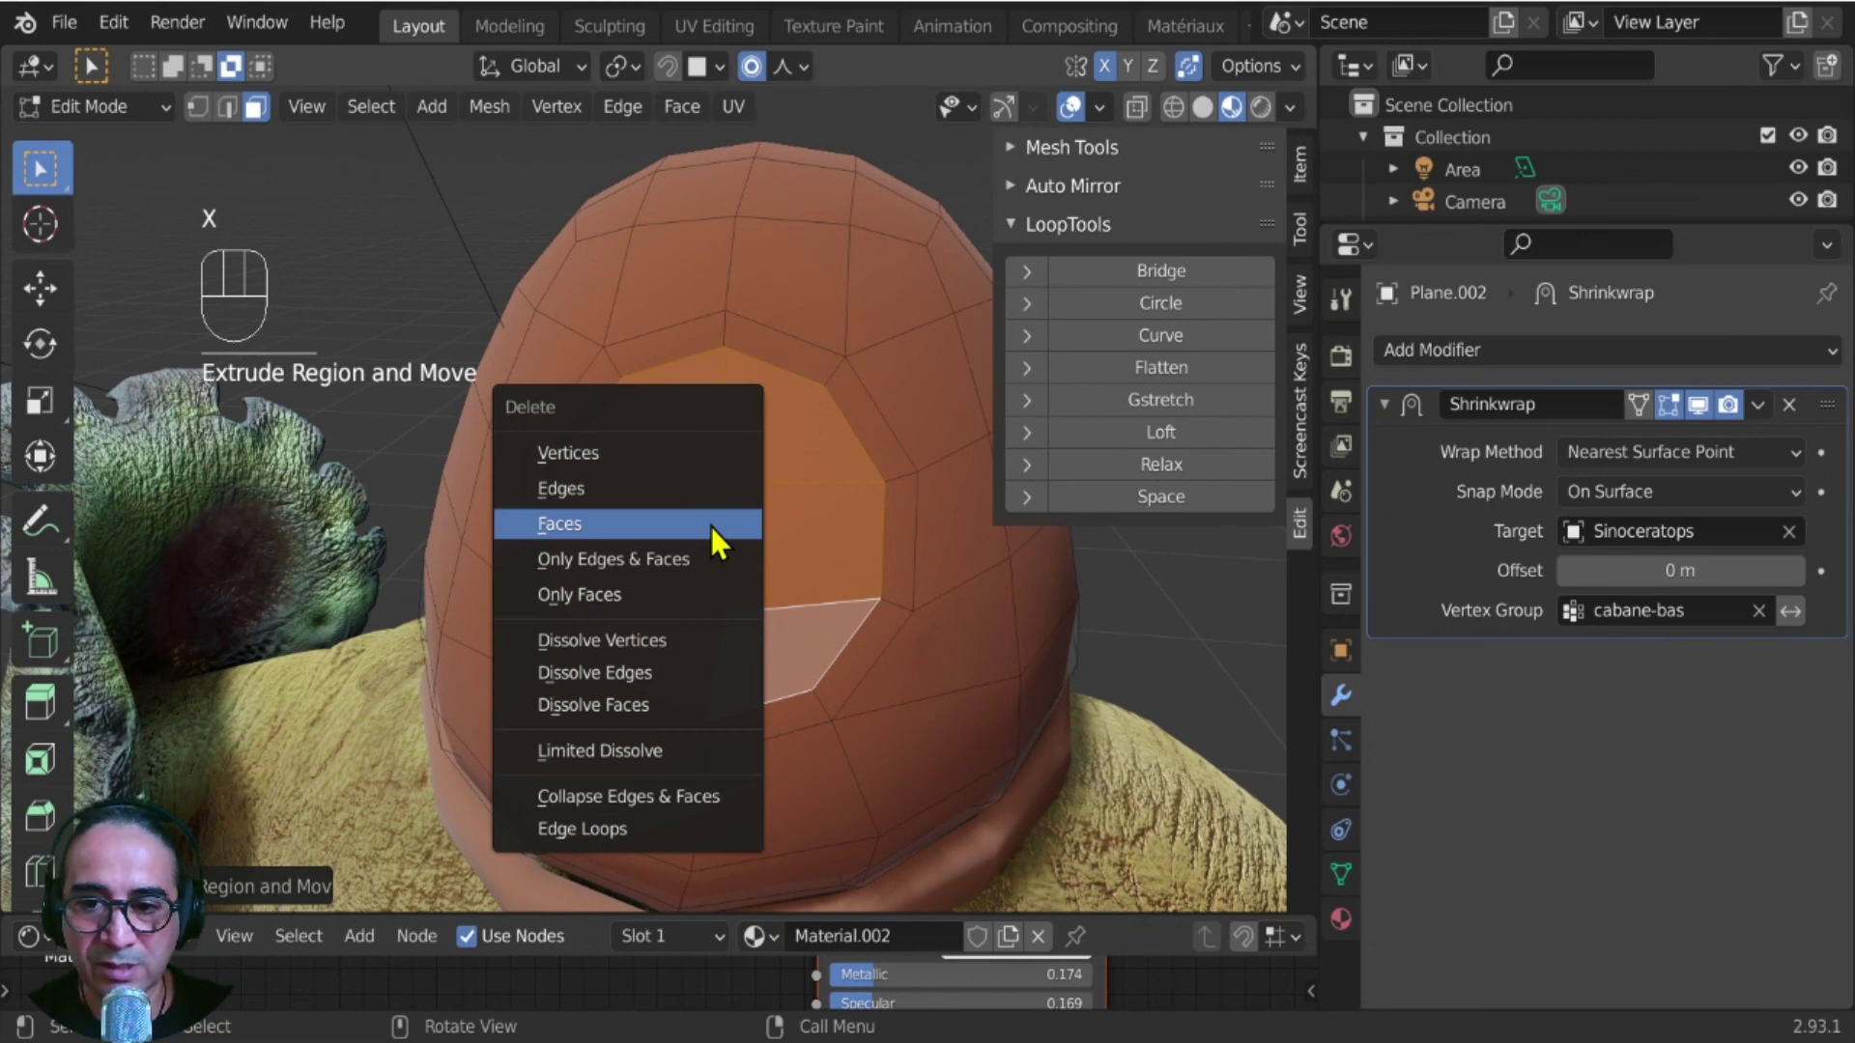
left_click(582, 524)
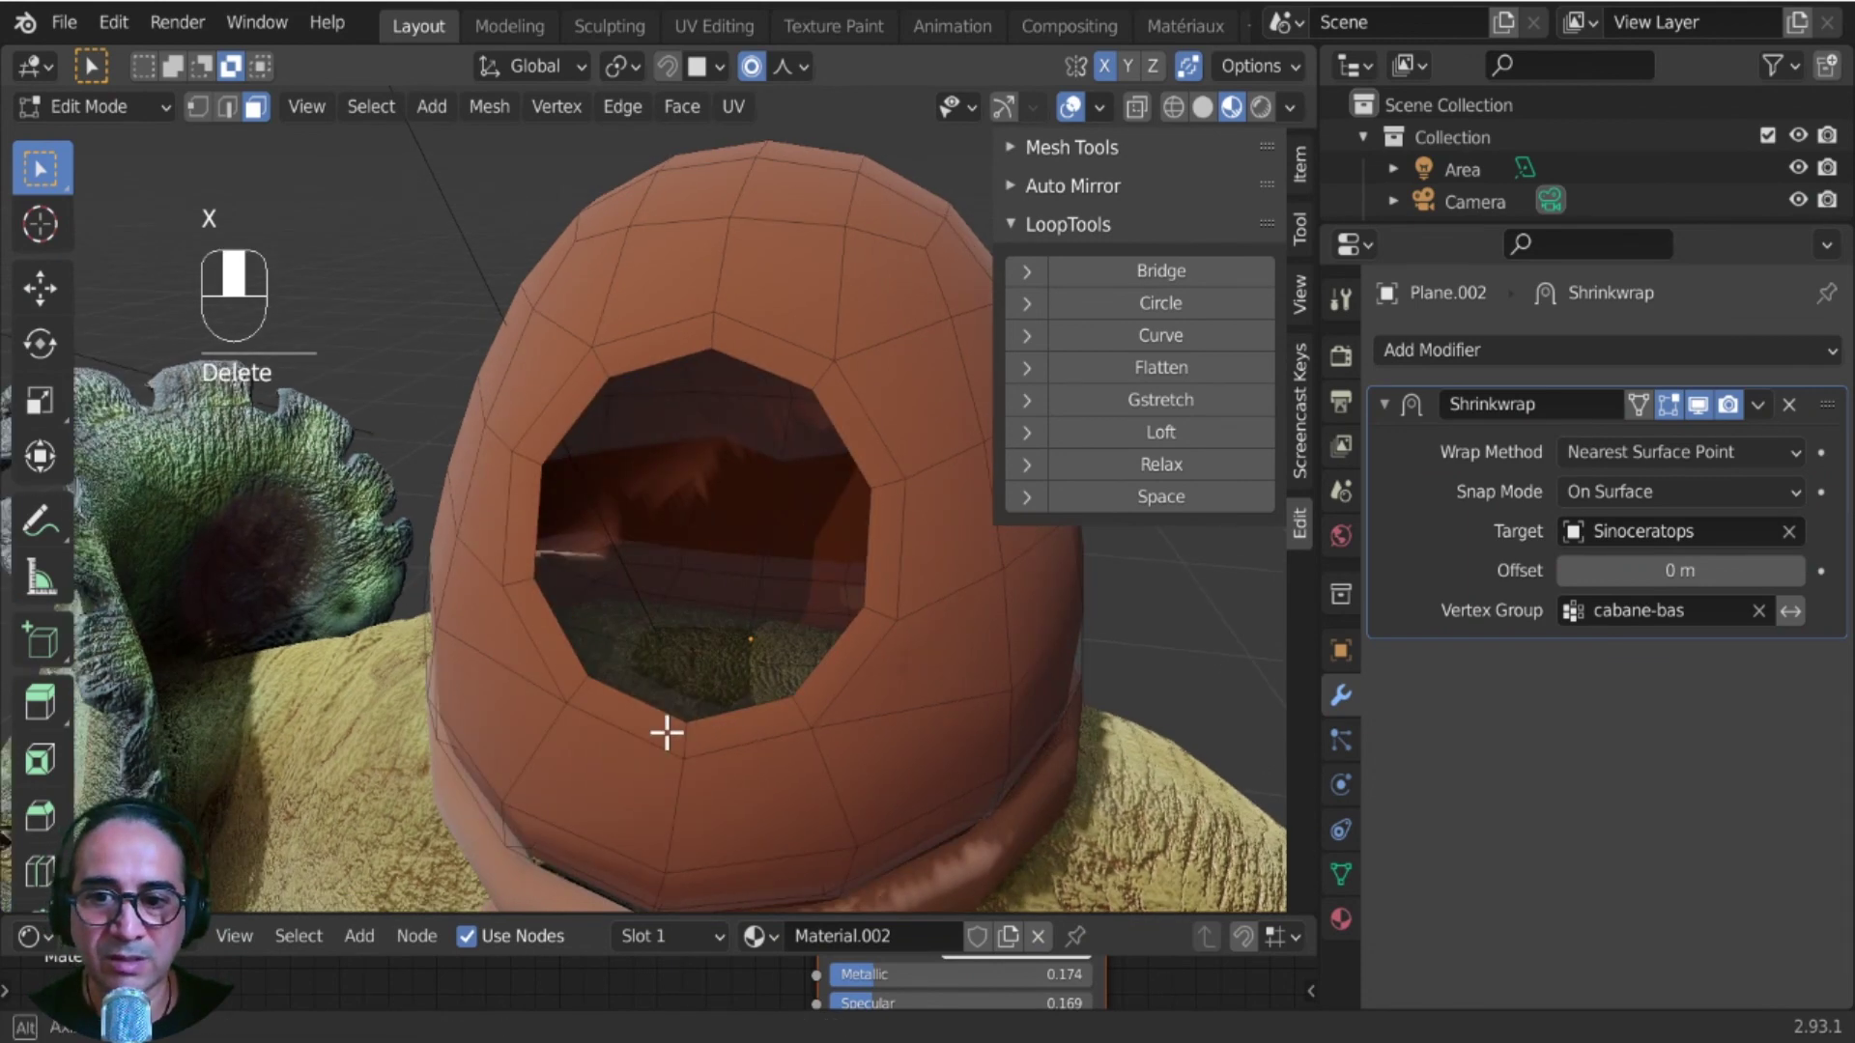
middle_click_drag(667, 732, 865, 716)
key("Tab")
middle_click_drag(969, 745, 717, 735)
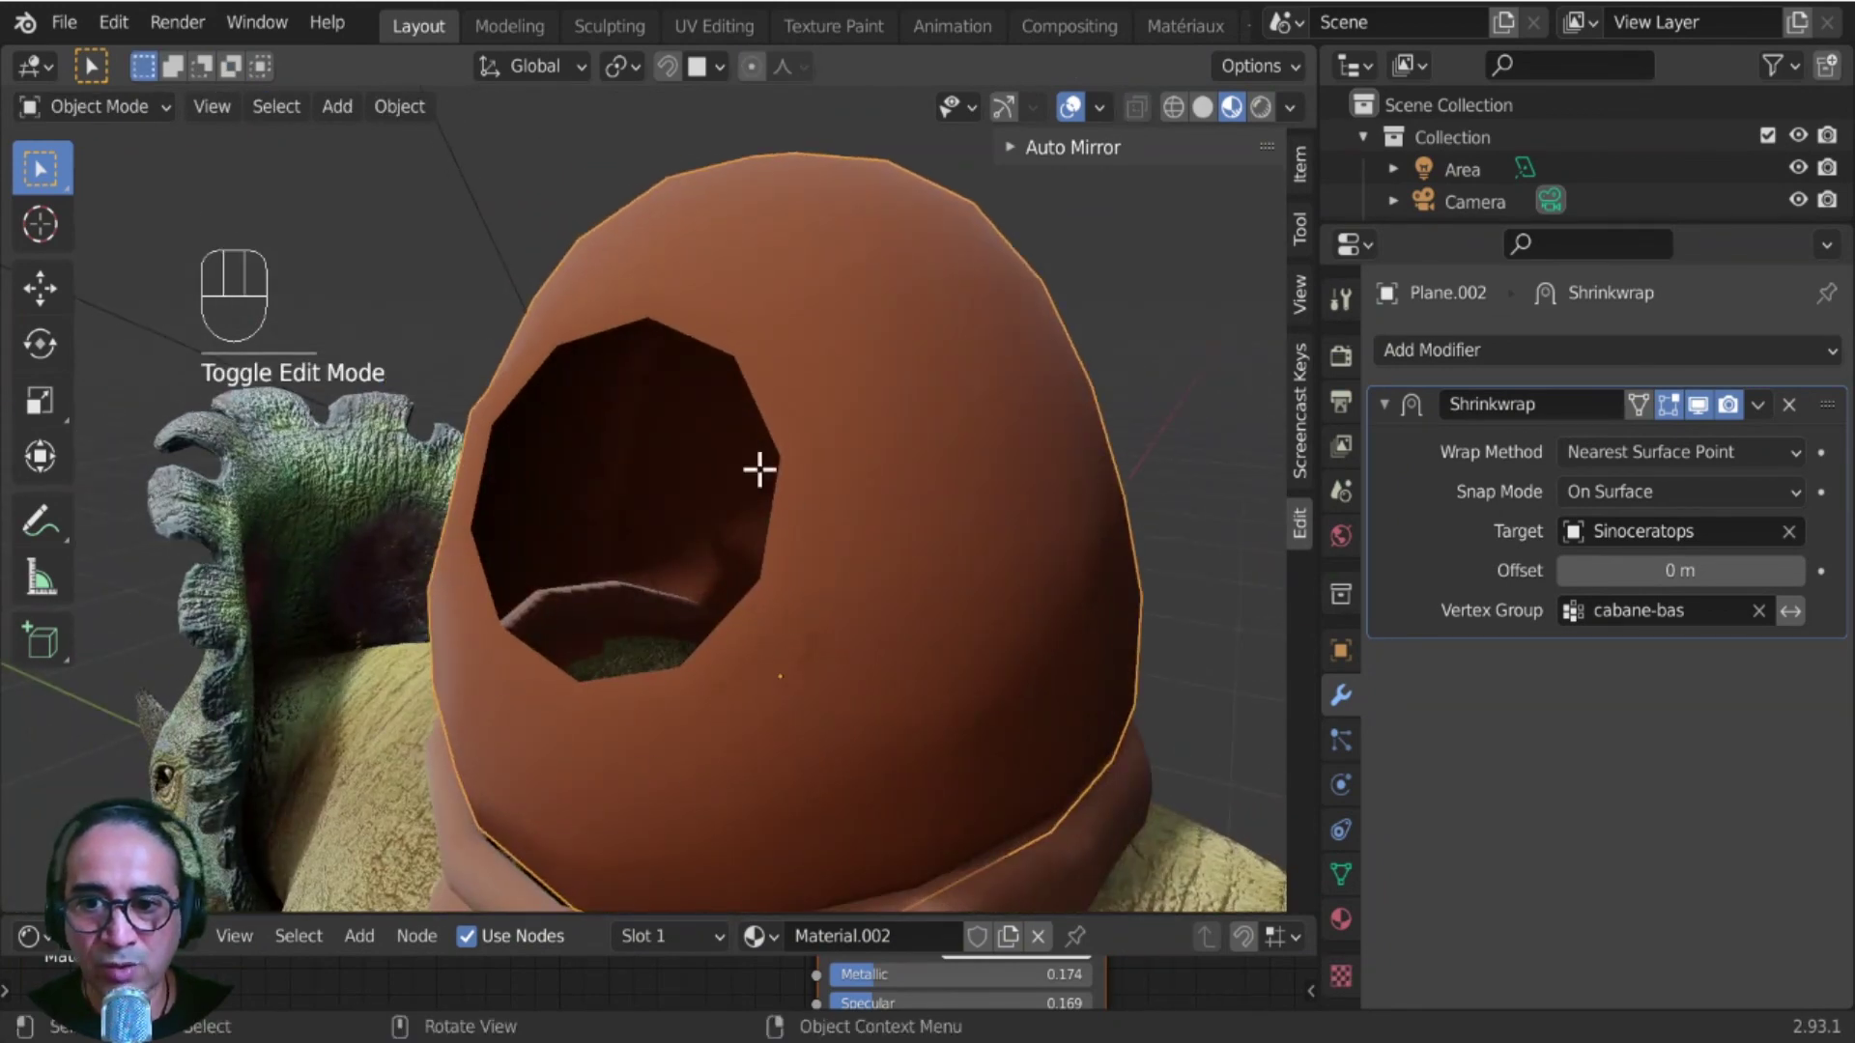
- Move the ring faces on both sides of the window slightly inward with proportional editing to even out the opening
key("Tab")
middle_click_drag(700, 654, 613, 551)
left_click(617, 495)
key("g")
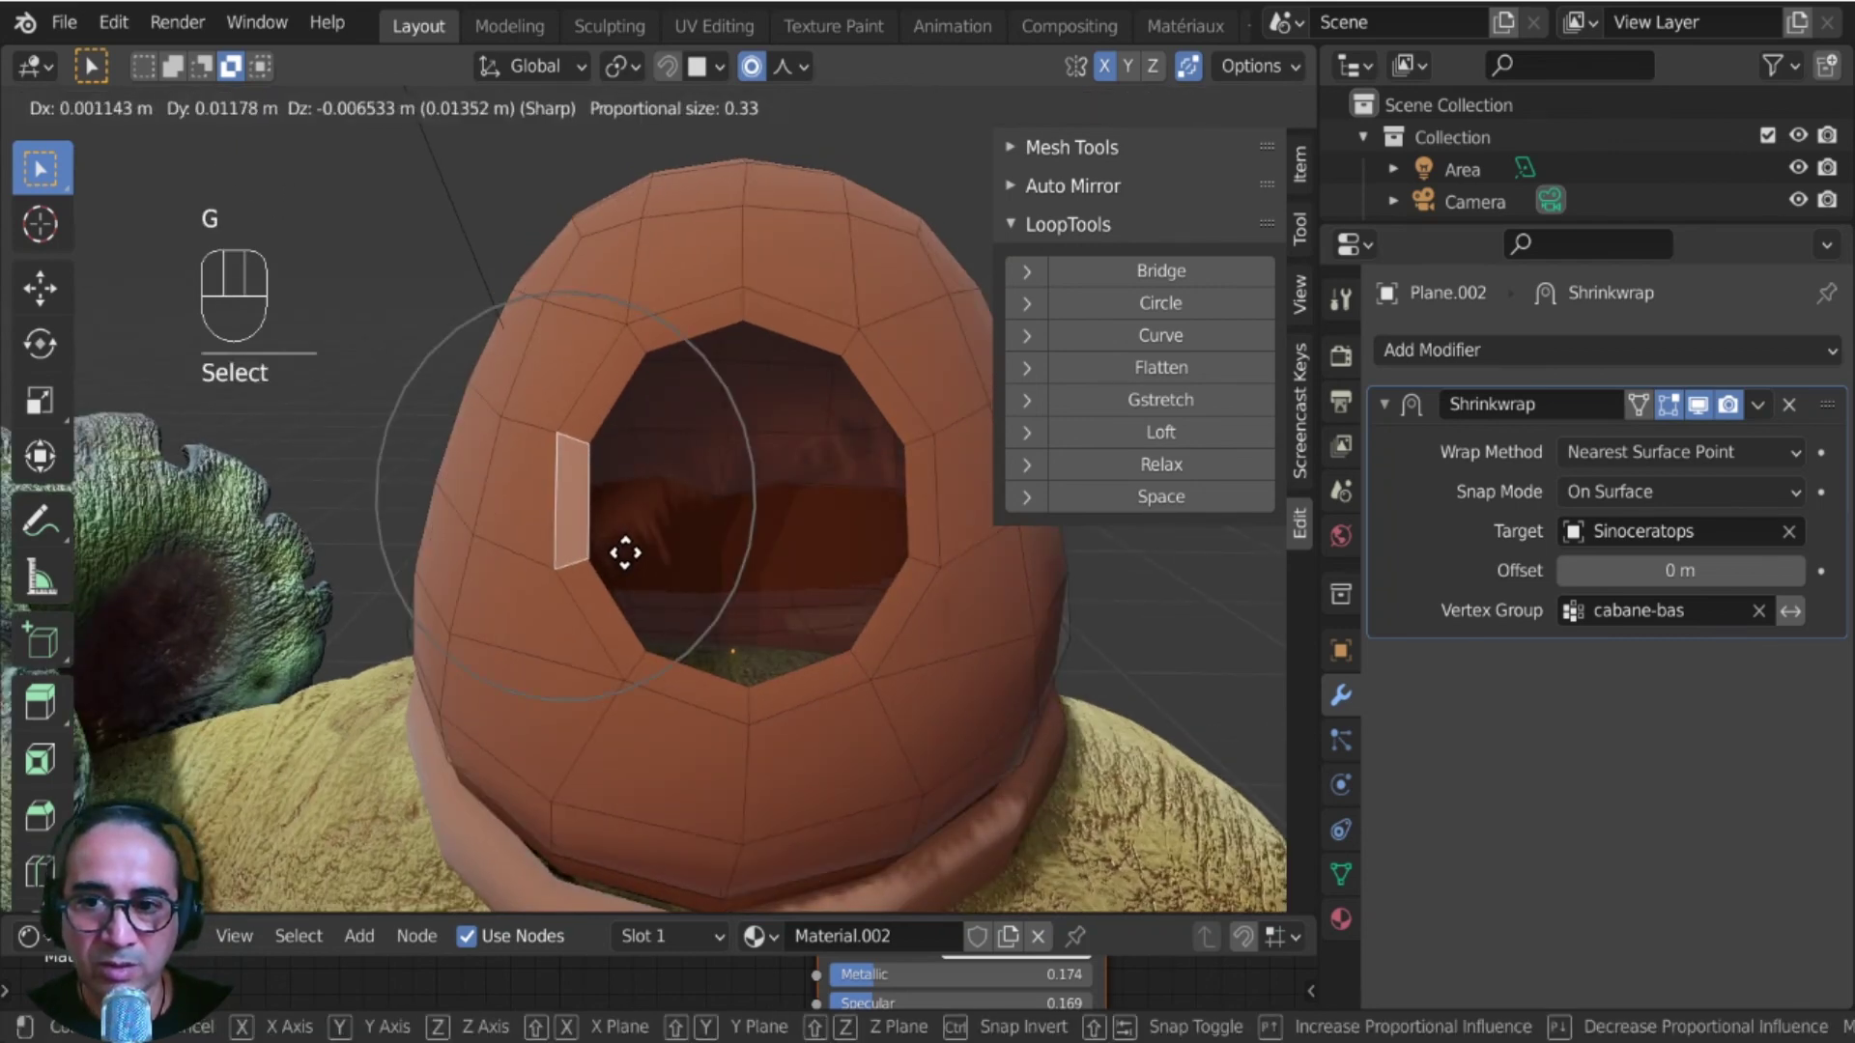
left_click(634, 551)
left_click(919, 496)
key("g")
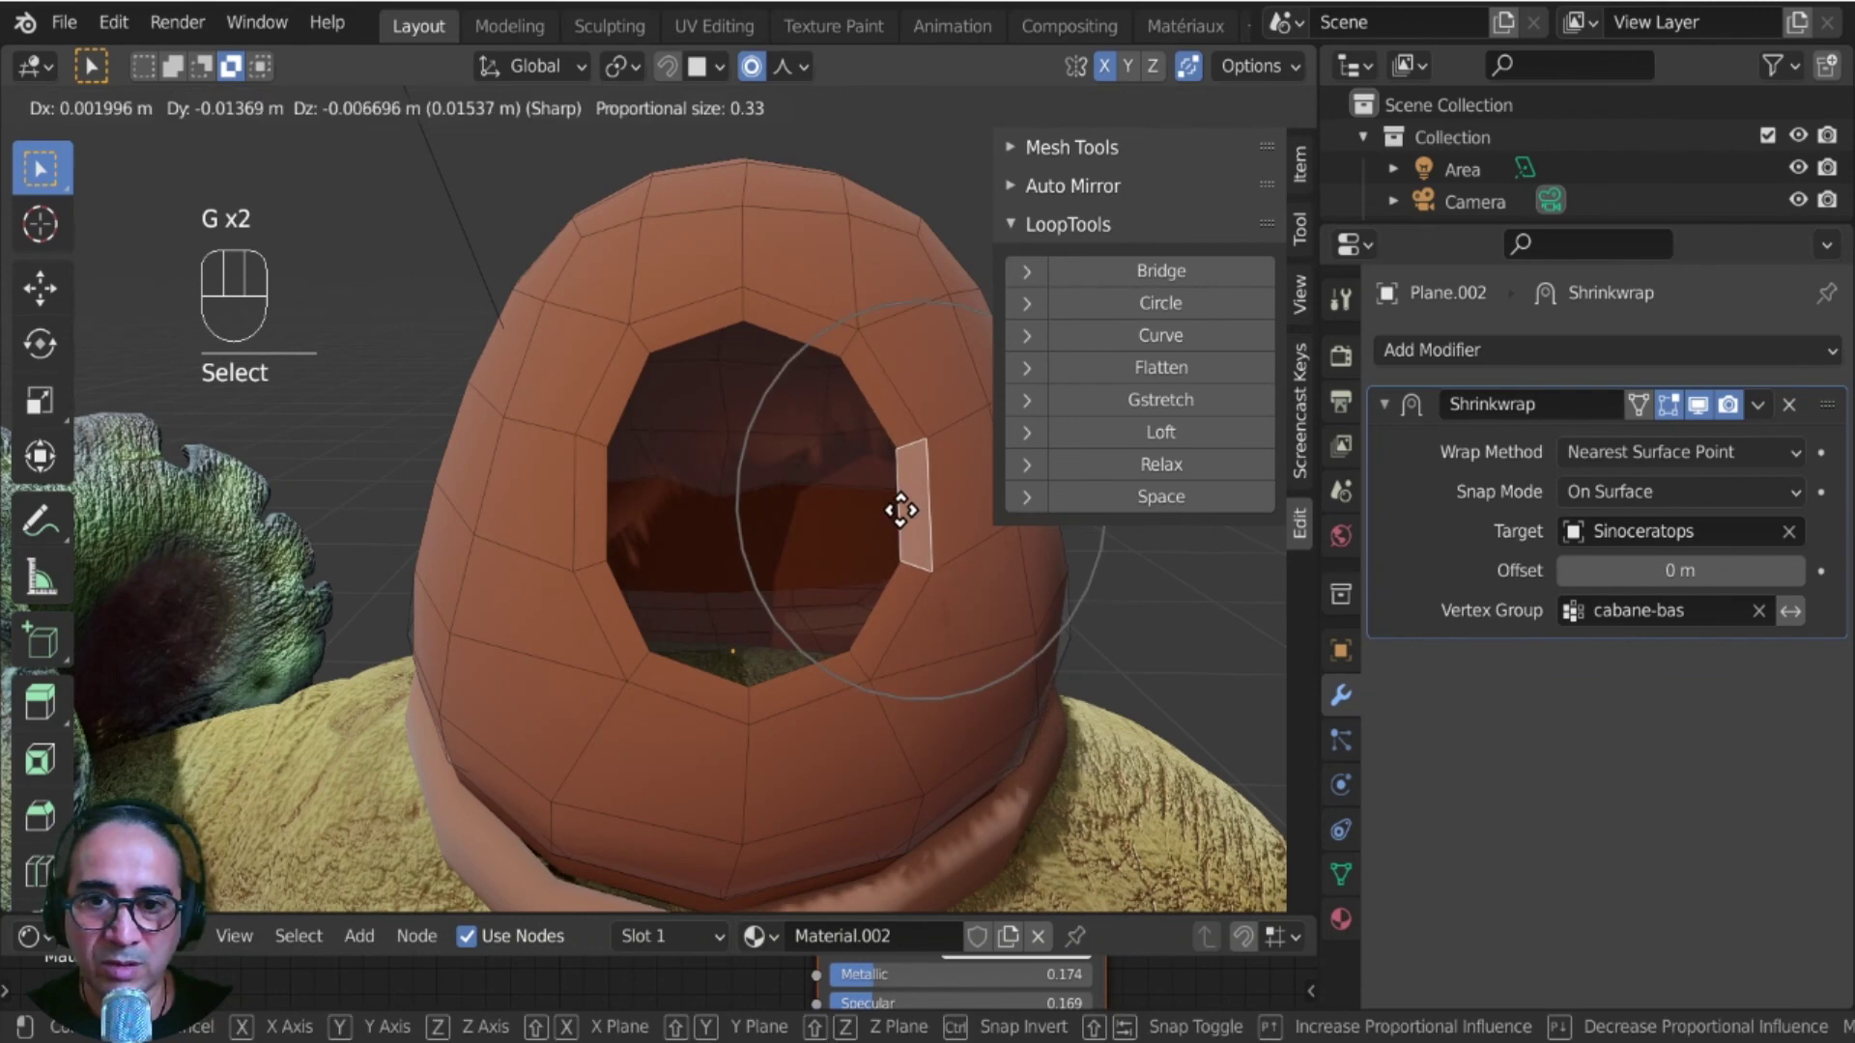
left_click(901, 510)
- Shift the ring face at the window's upper-left edge slightly inward to refine the opening's outline
middle_click_drag(794, 736, 634, 385)
middle_click_drag(534, 712, 663, 352)
left_click(641, 385)
middle_click_drag(650, 431, 653, 504)
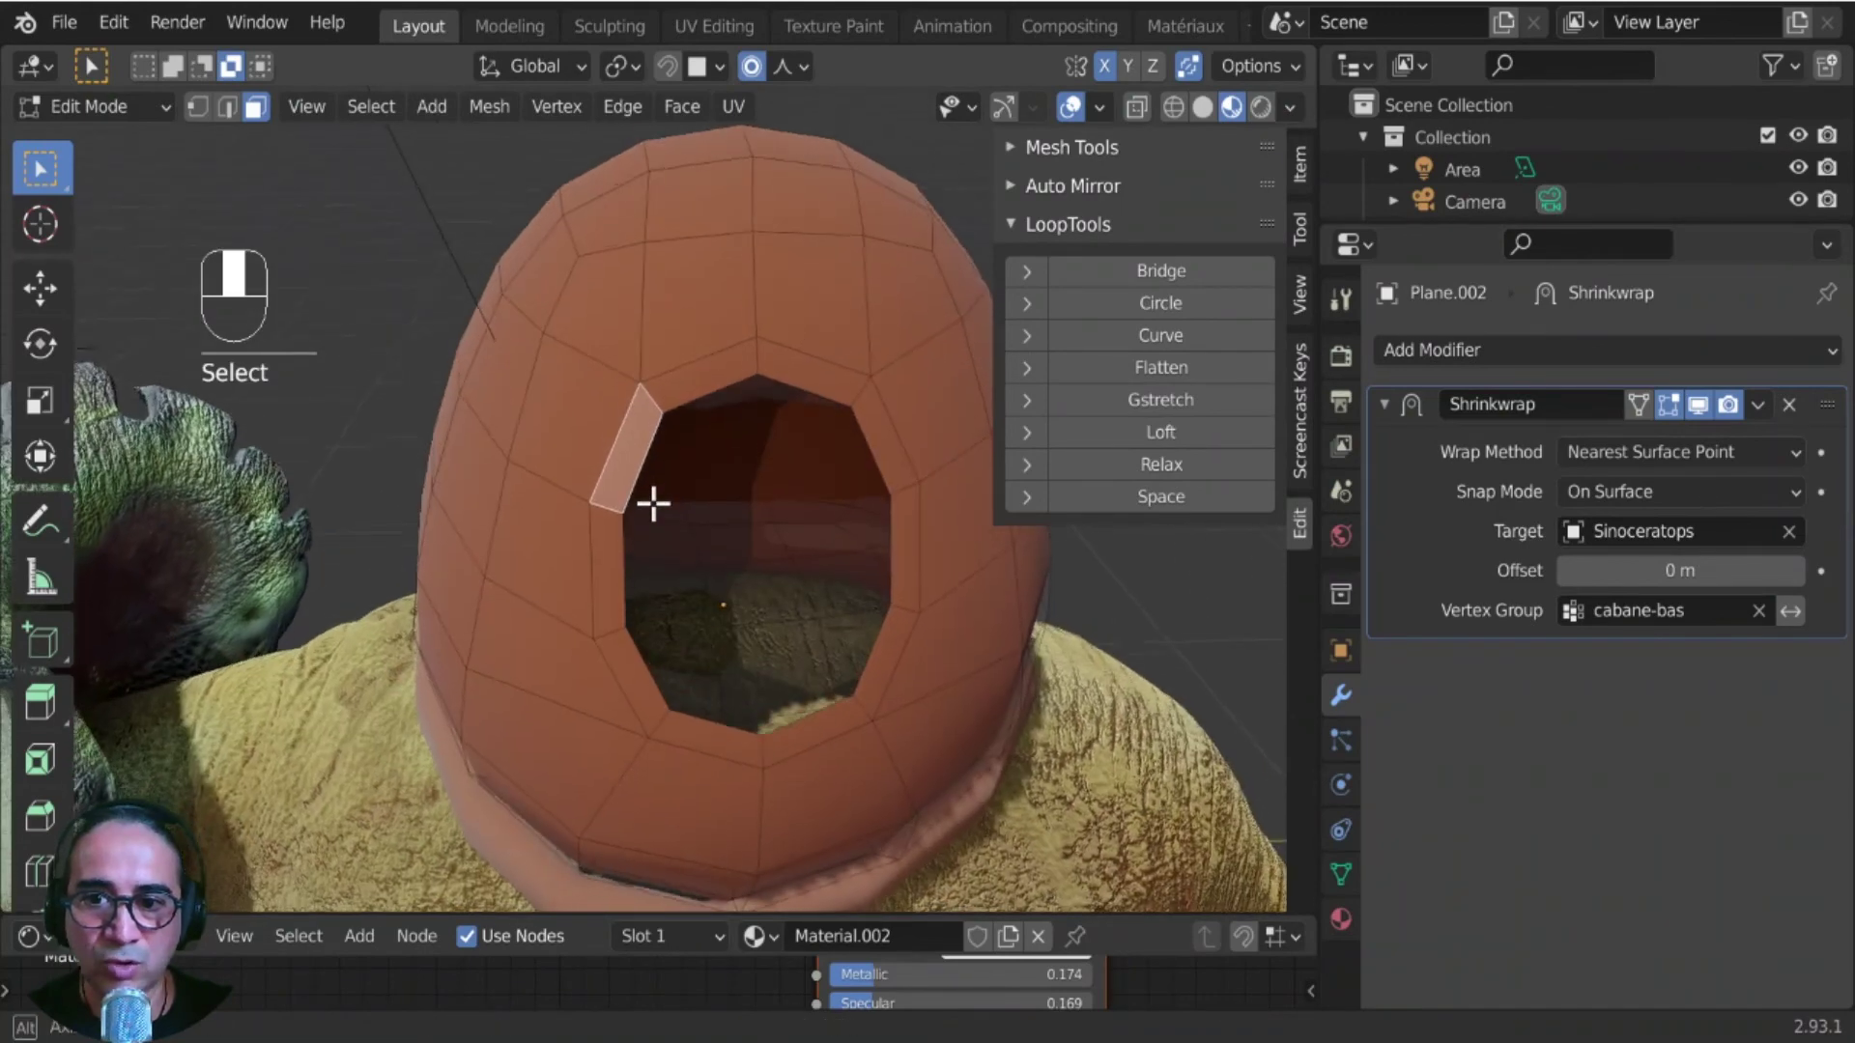
key("g")
left_click(663, 506)
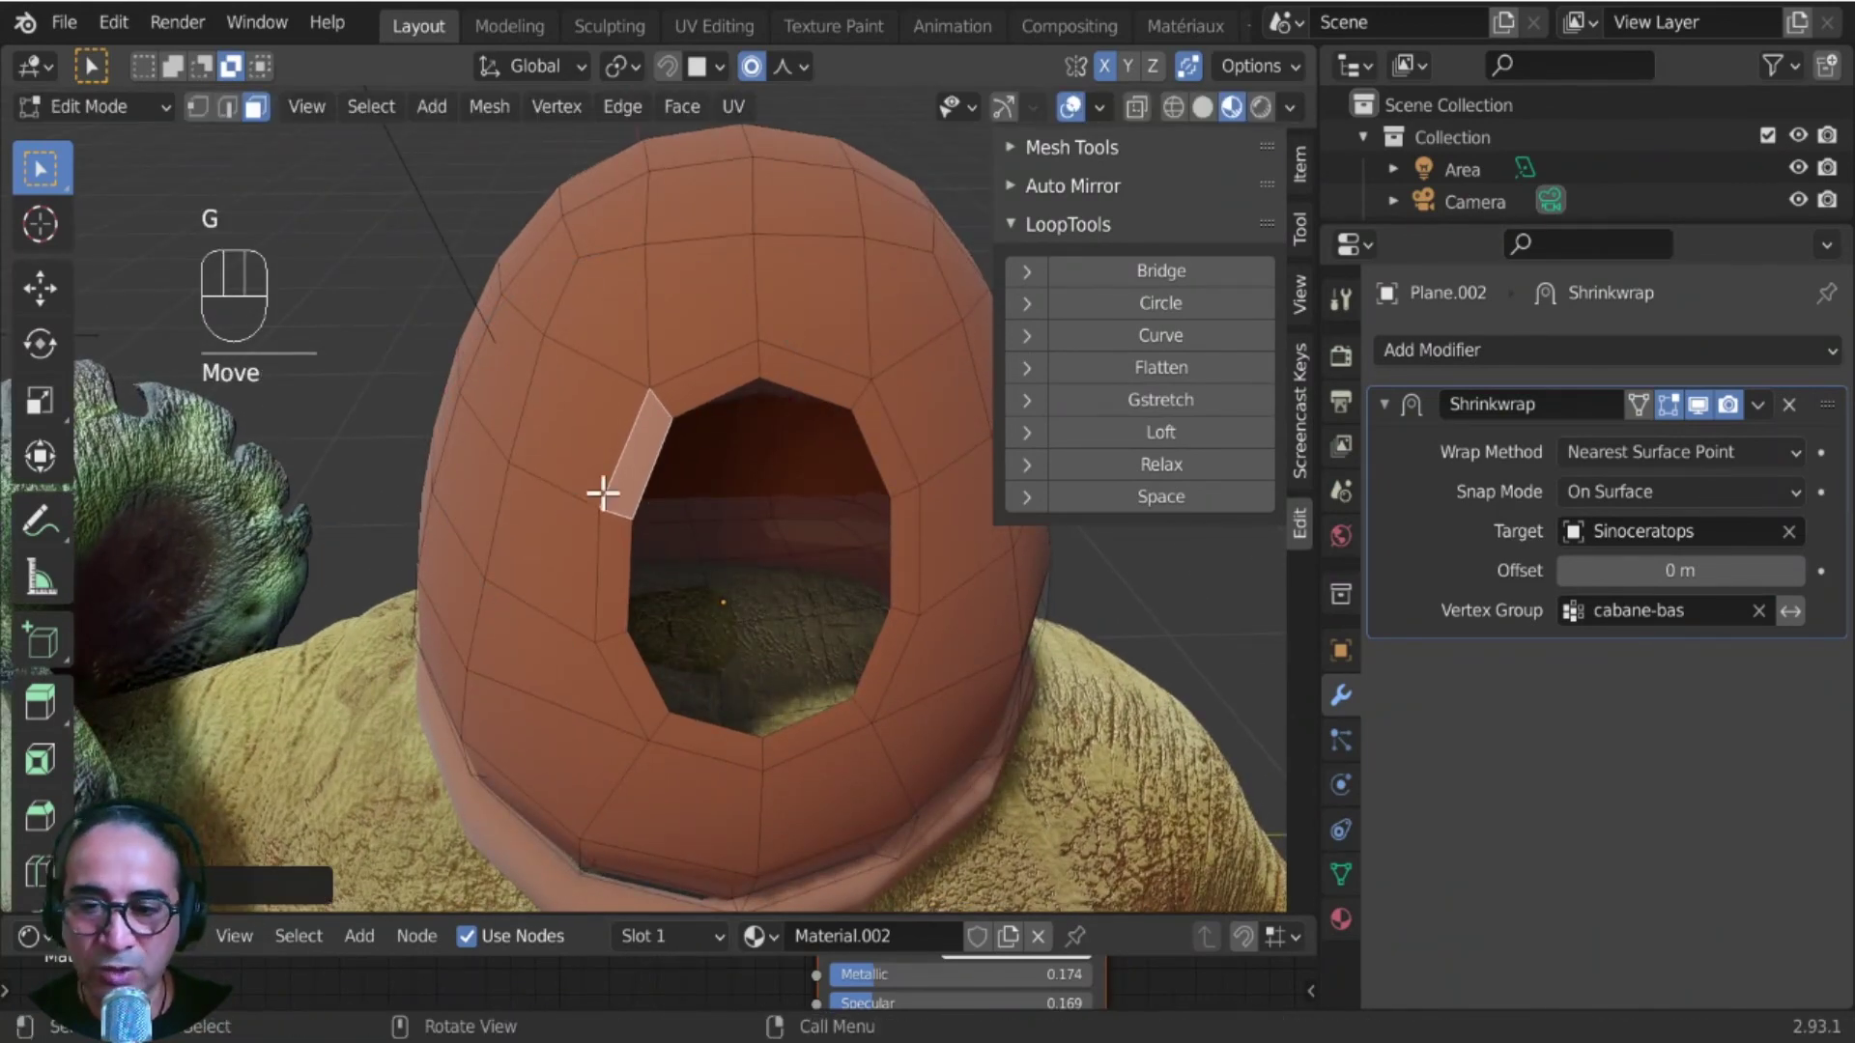
- Select the whole face ring around the window and extrude it outward about 0.04 m as a raised rim
left_click(652, 409, "alt")
middle_click_drag(944, 728, 853, 733)
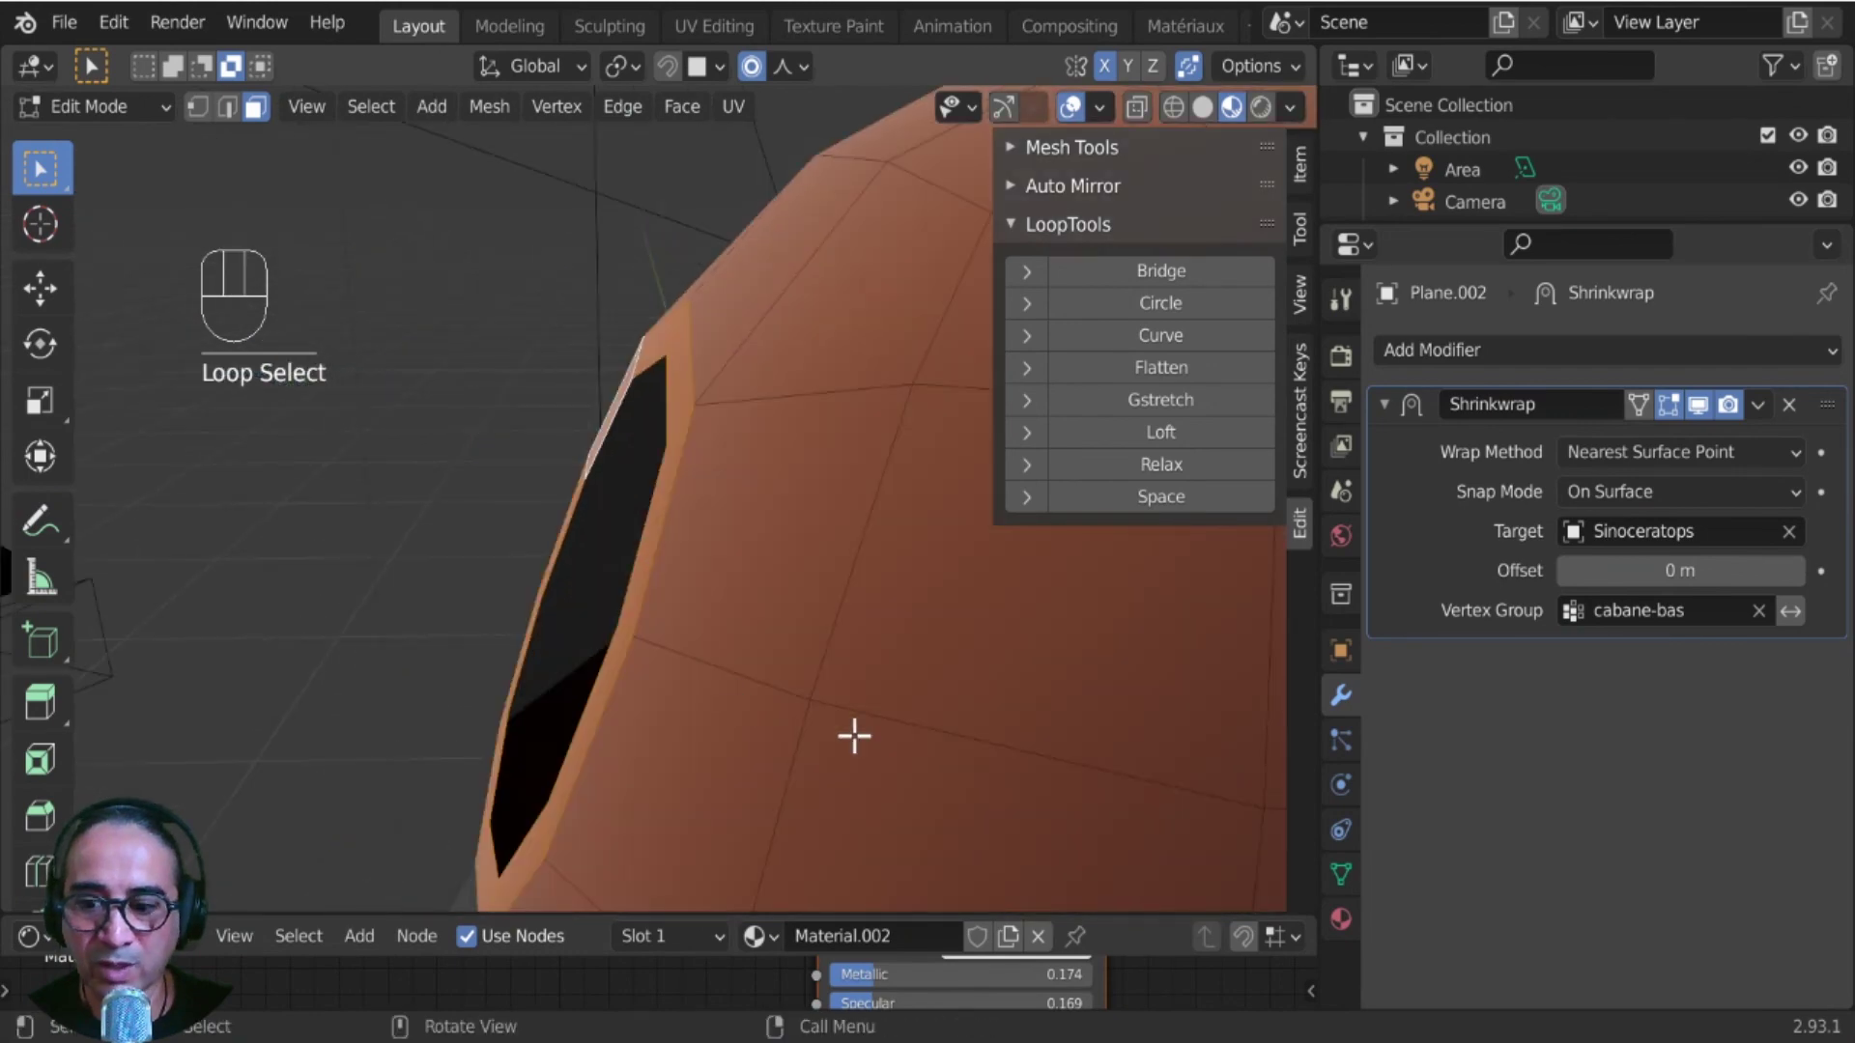
key("e")
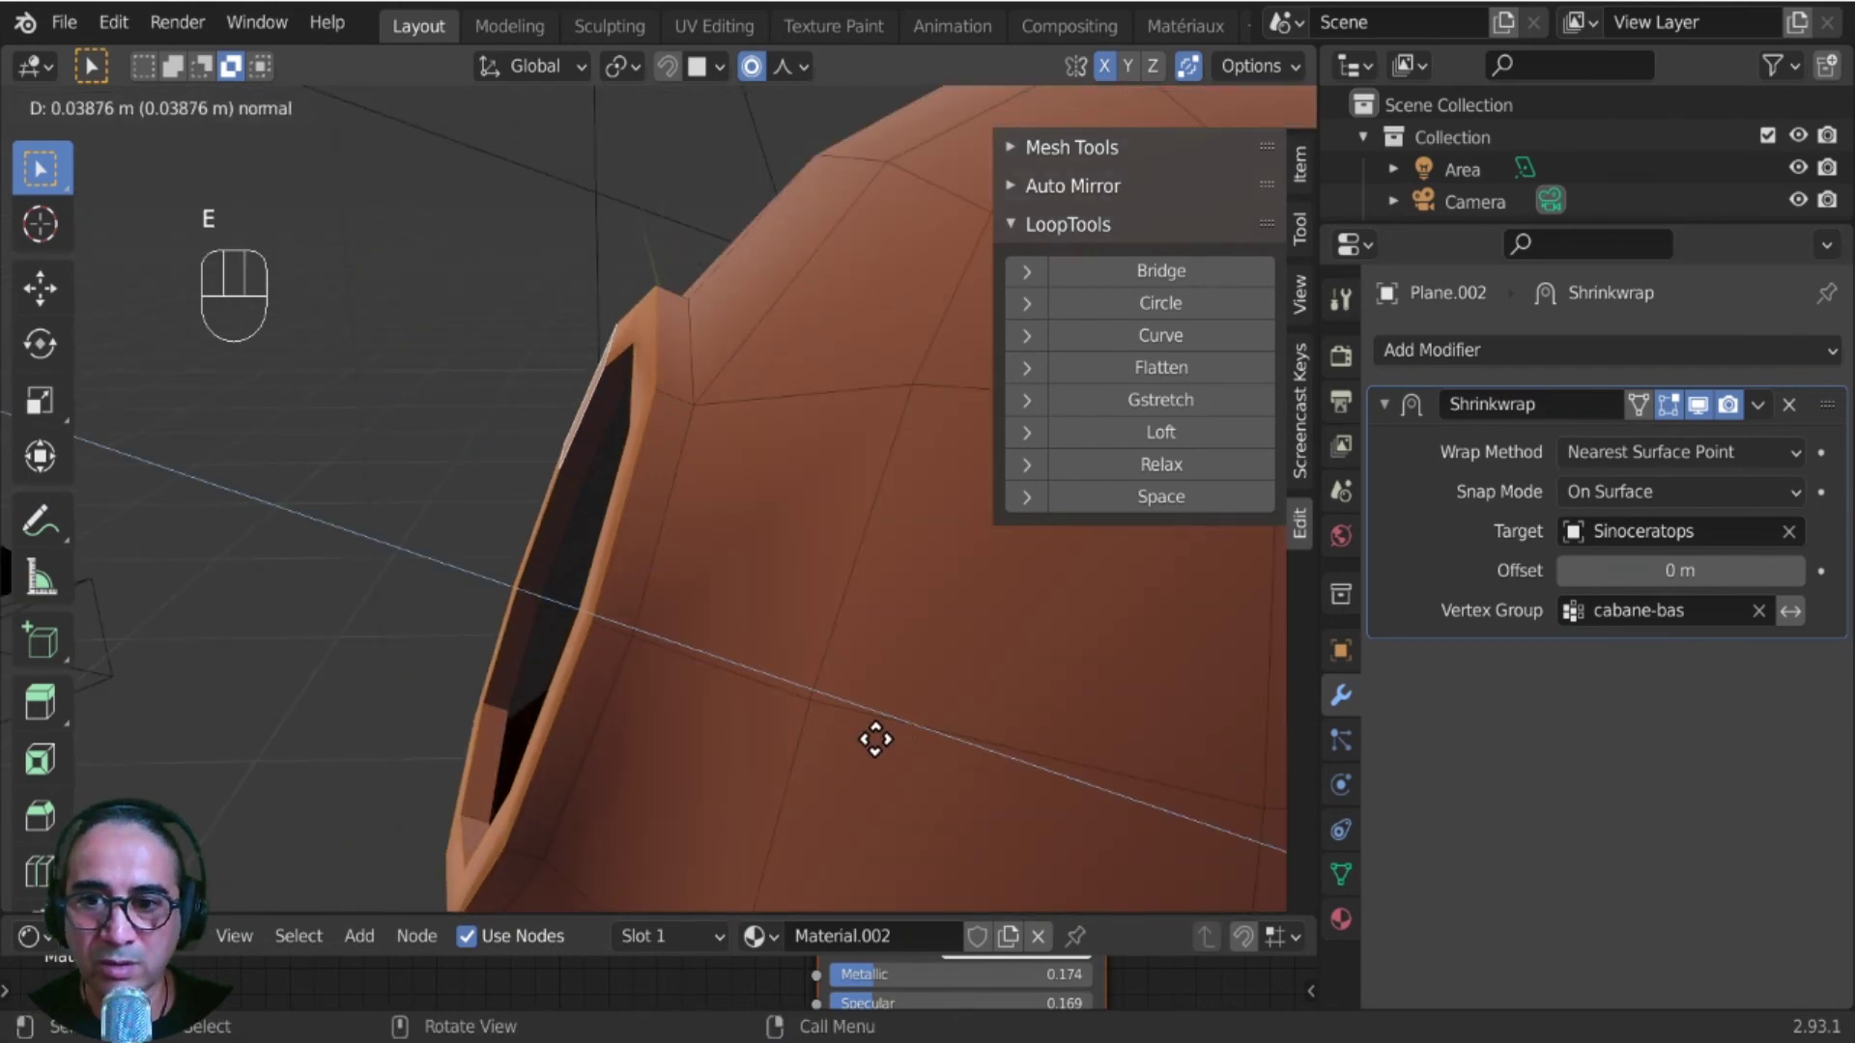
left_click(831, 727)
- Return to Object Mode and add a Subdivision Surface modifier to the cabin
key("Tab")
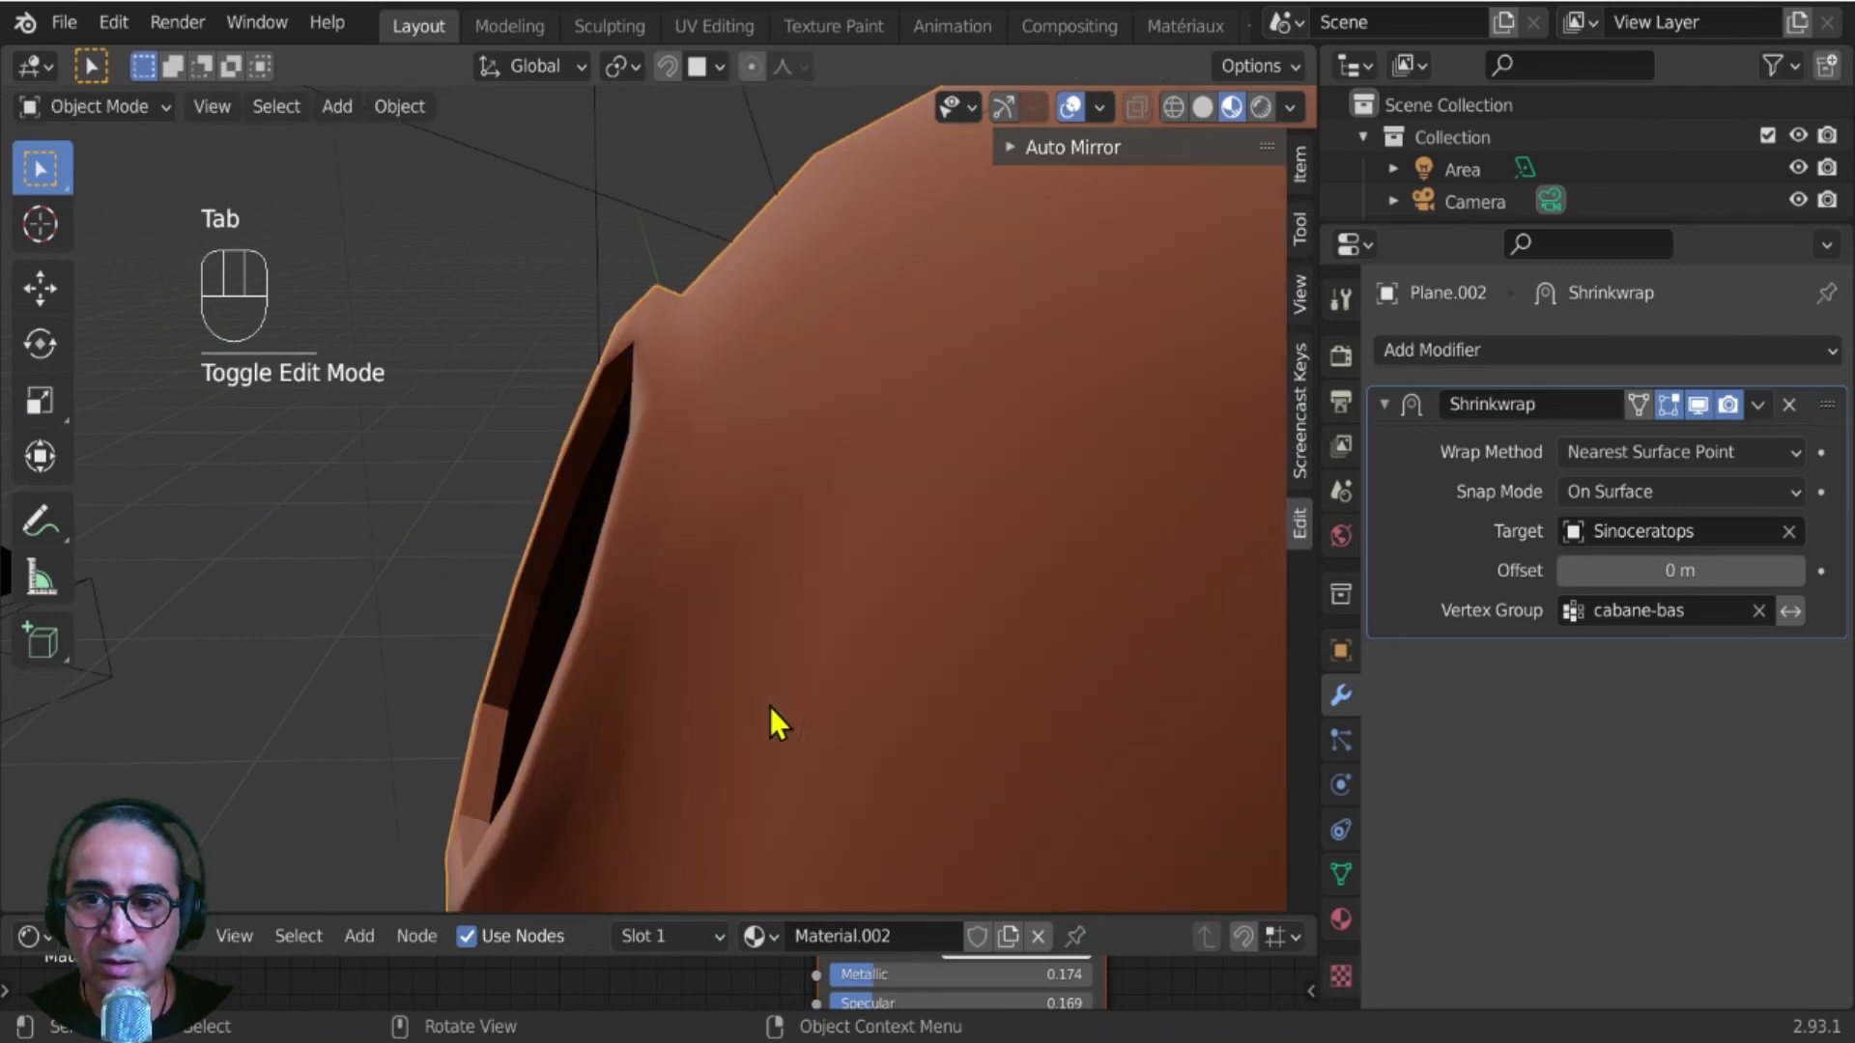
middle_click_drag(692, 665, 966, 682)
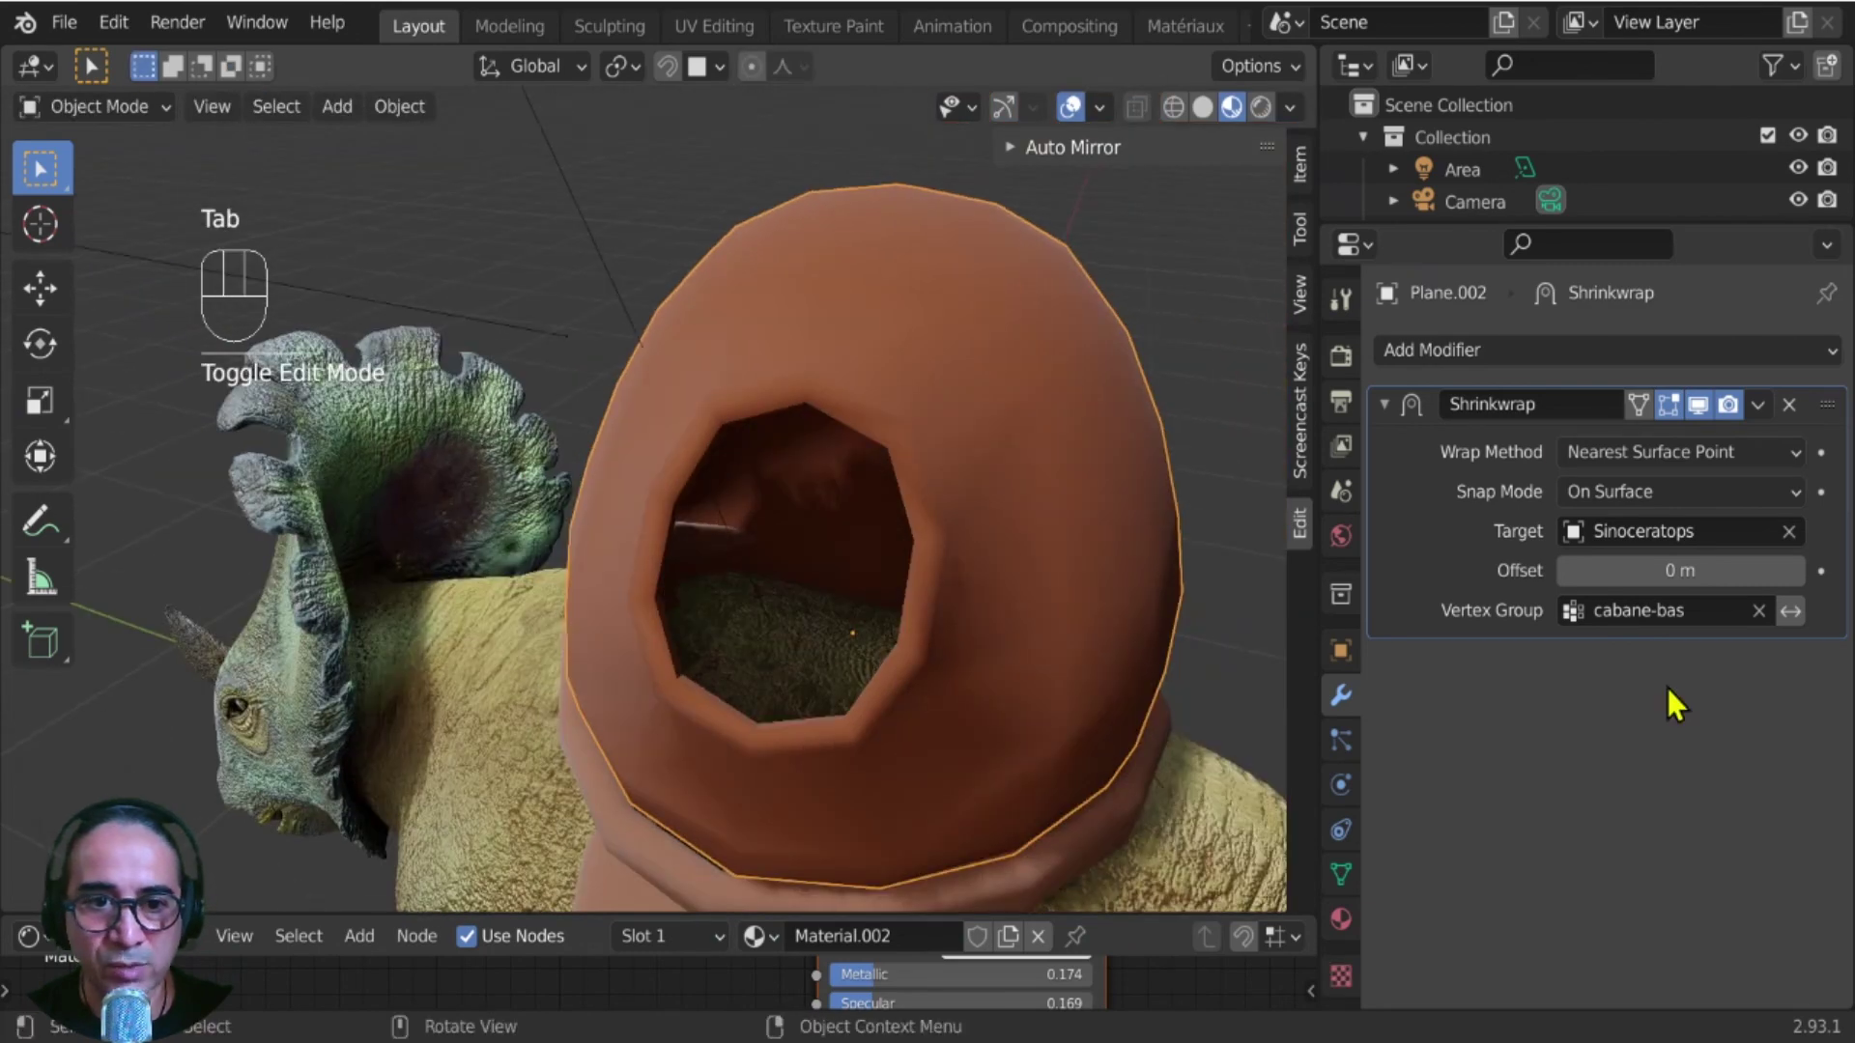
left_click(1434, 351)
left_click(1276, 935)
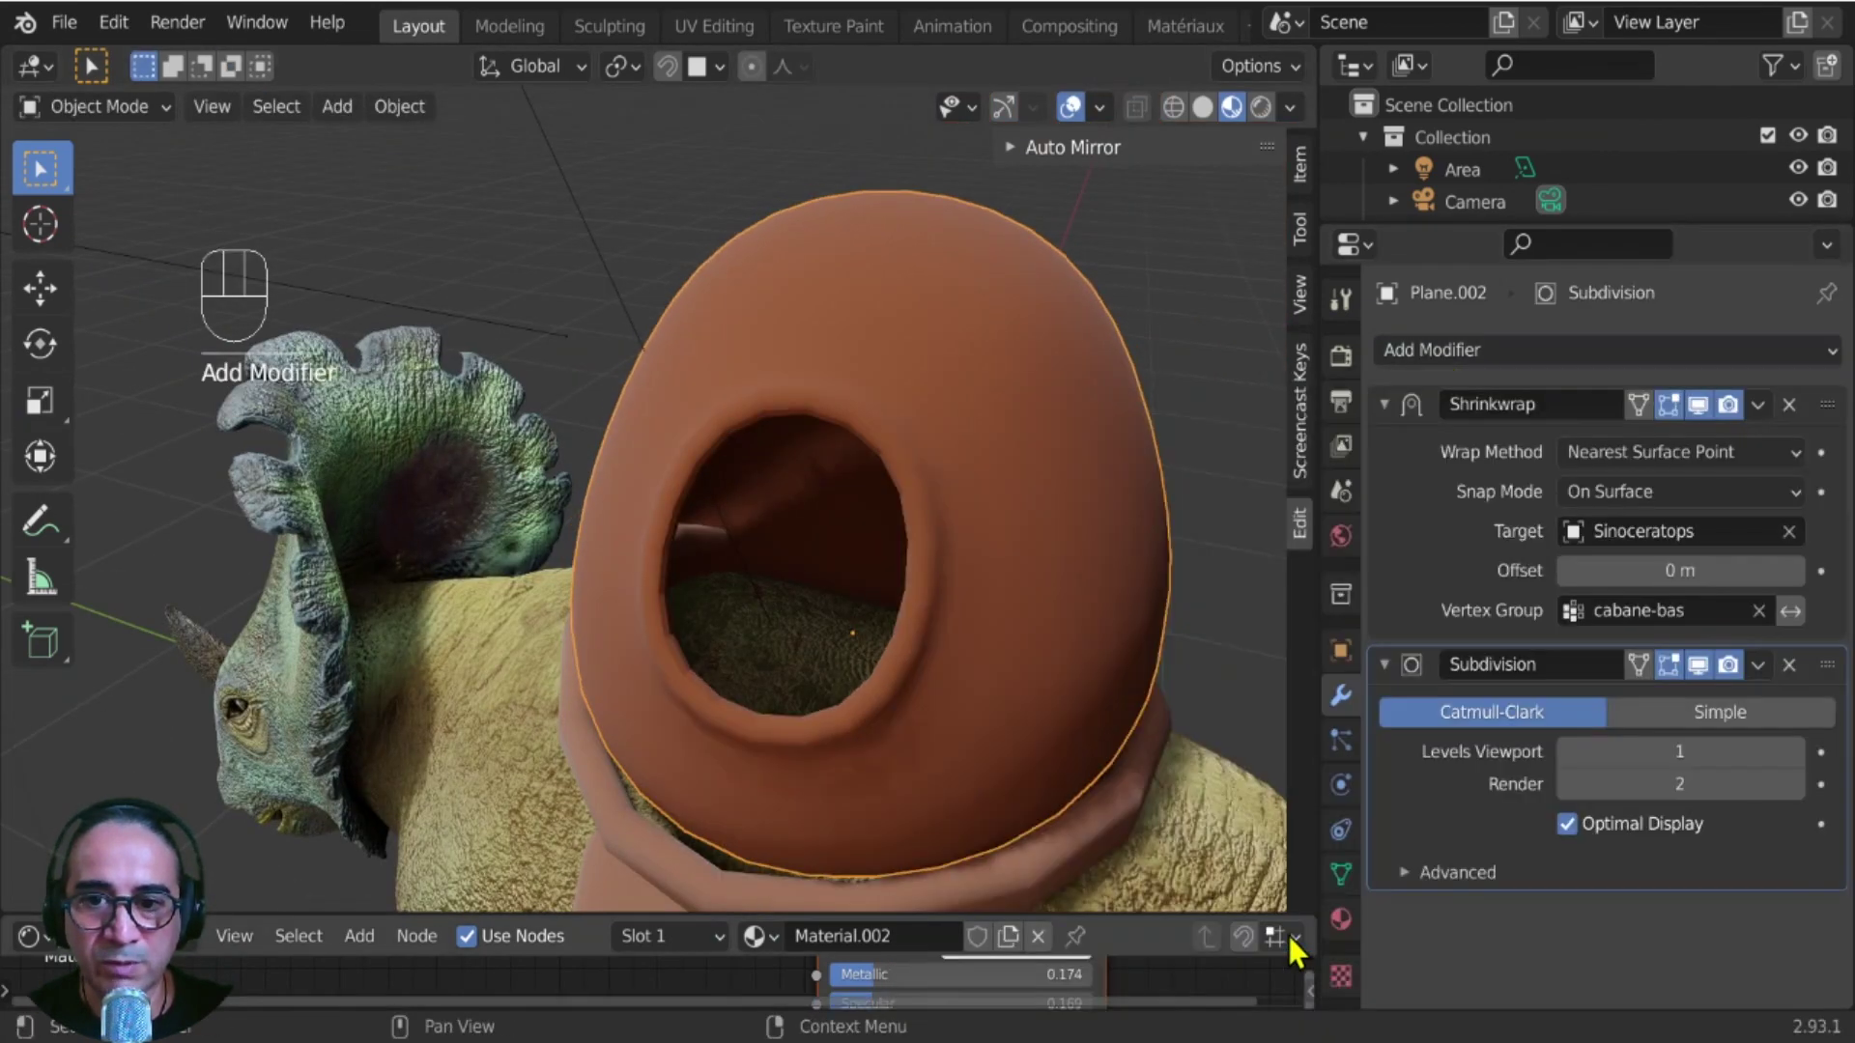
- Add an edge loop around the outer side of the window rim and slide it close to the rim's base
middle_click_drag(643, 731, 726, 612)
key("Tab")
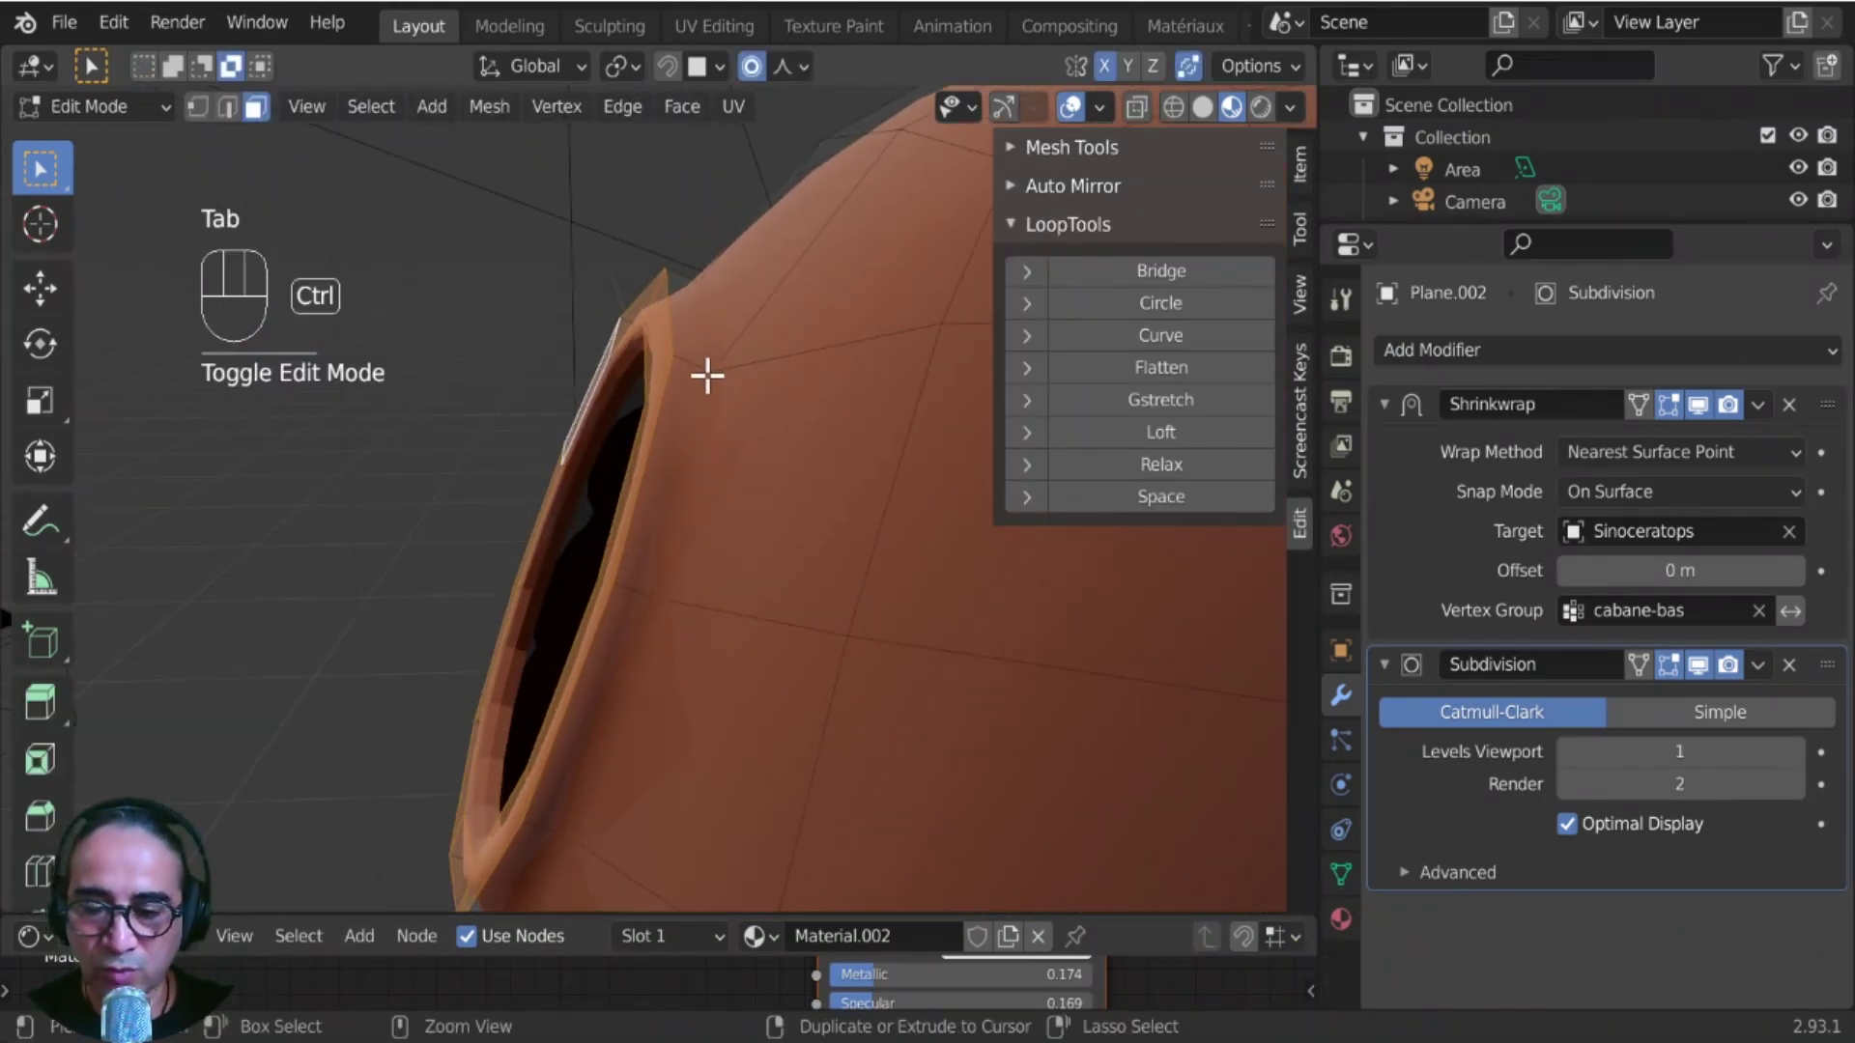
key("ctrl+r")
left_click(700, 374)
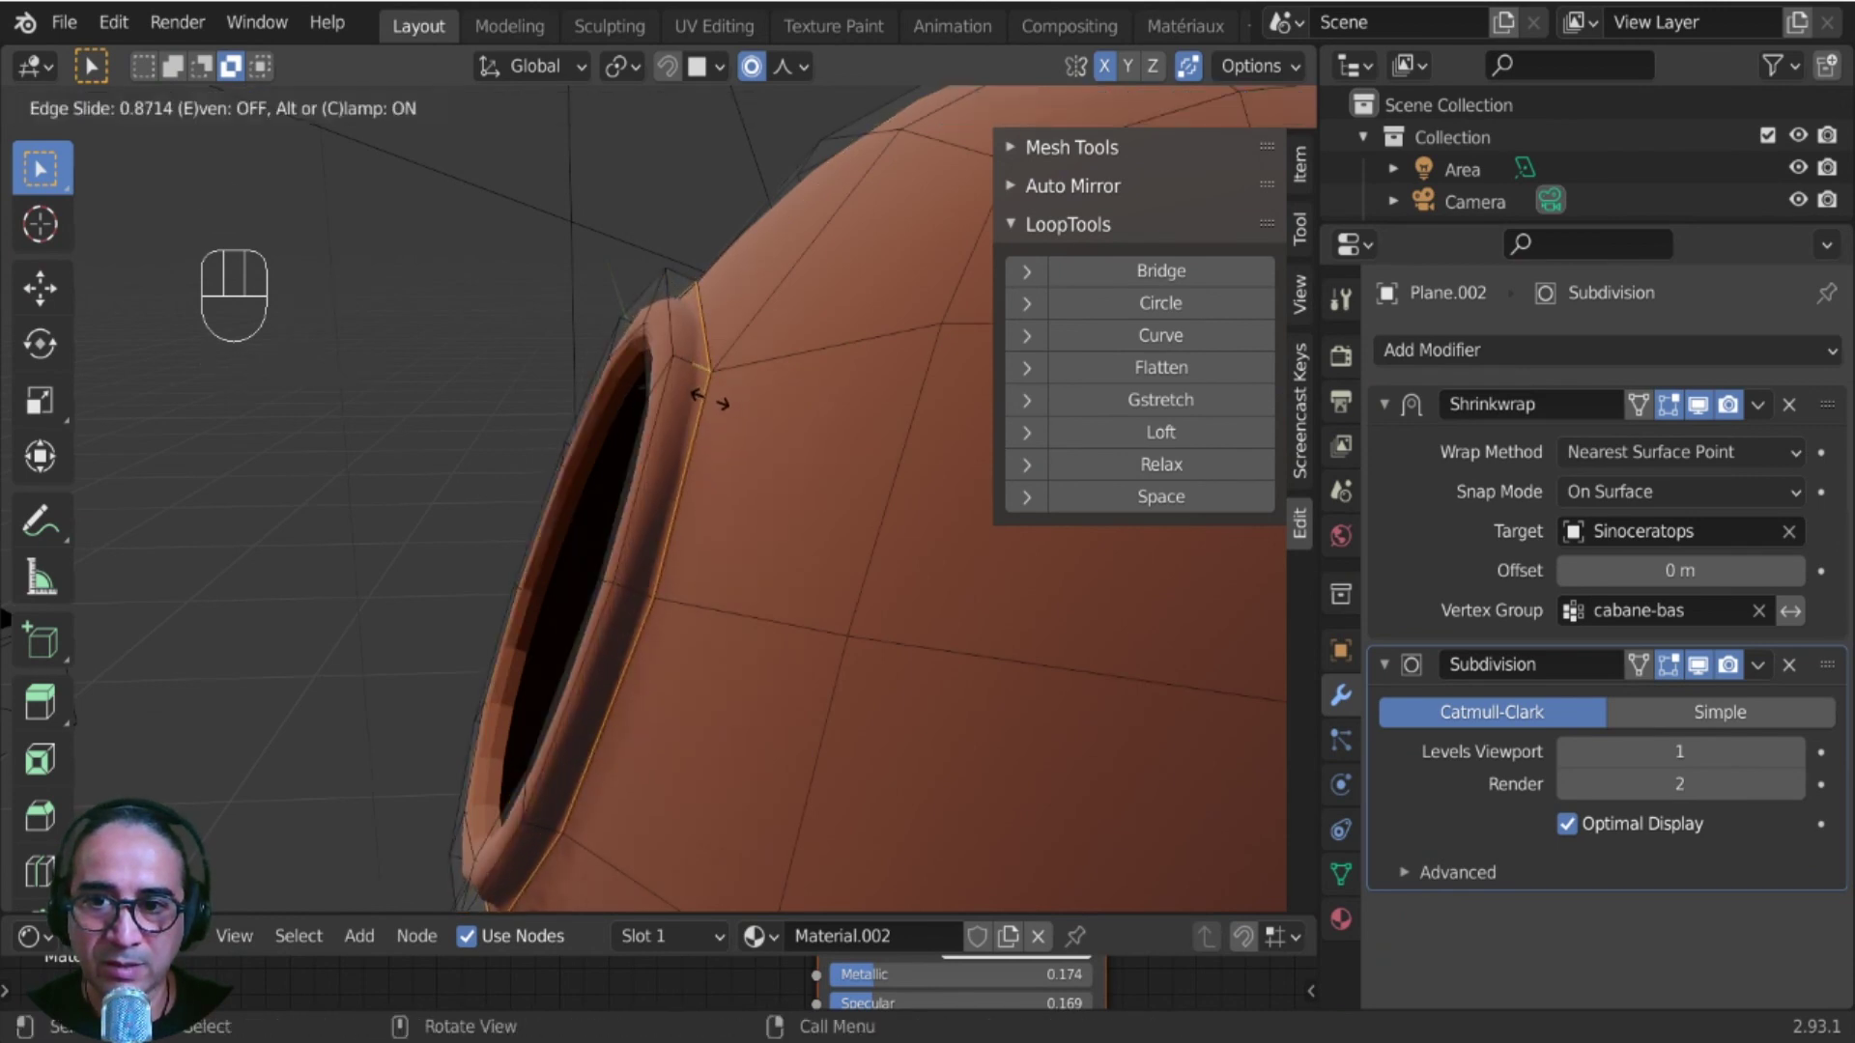
left_click(704, 396)
- Disable proportional editing, scale the new rim edge loop up slightly, and check the cabin in Object Mode
key("s")
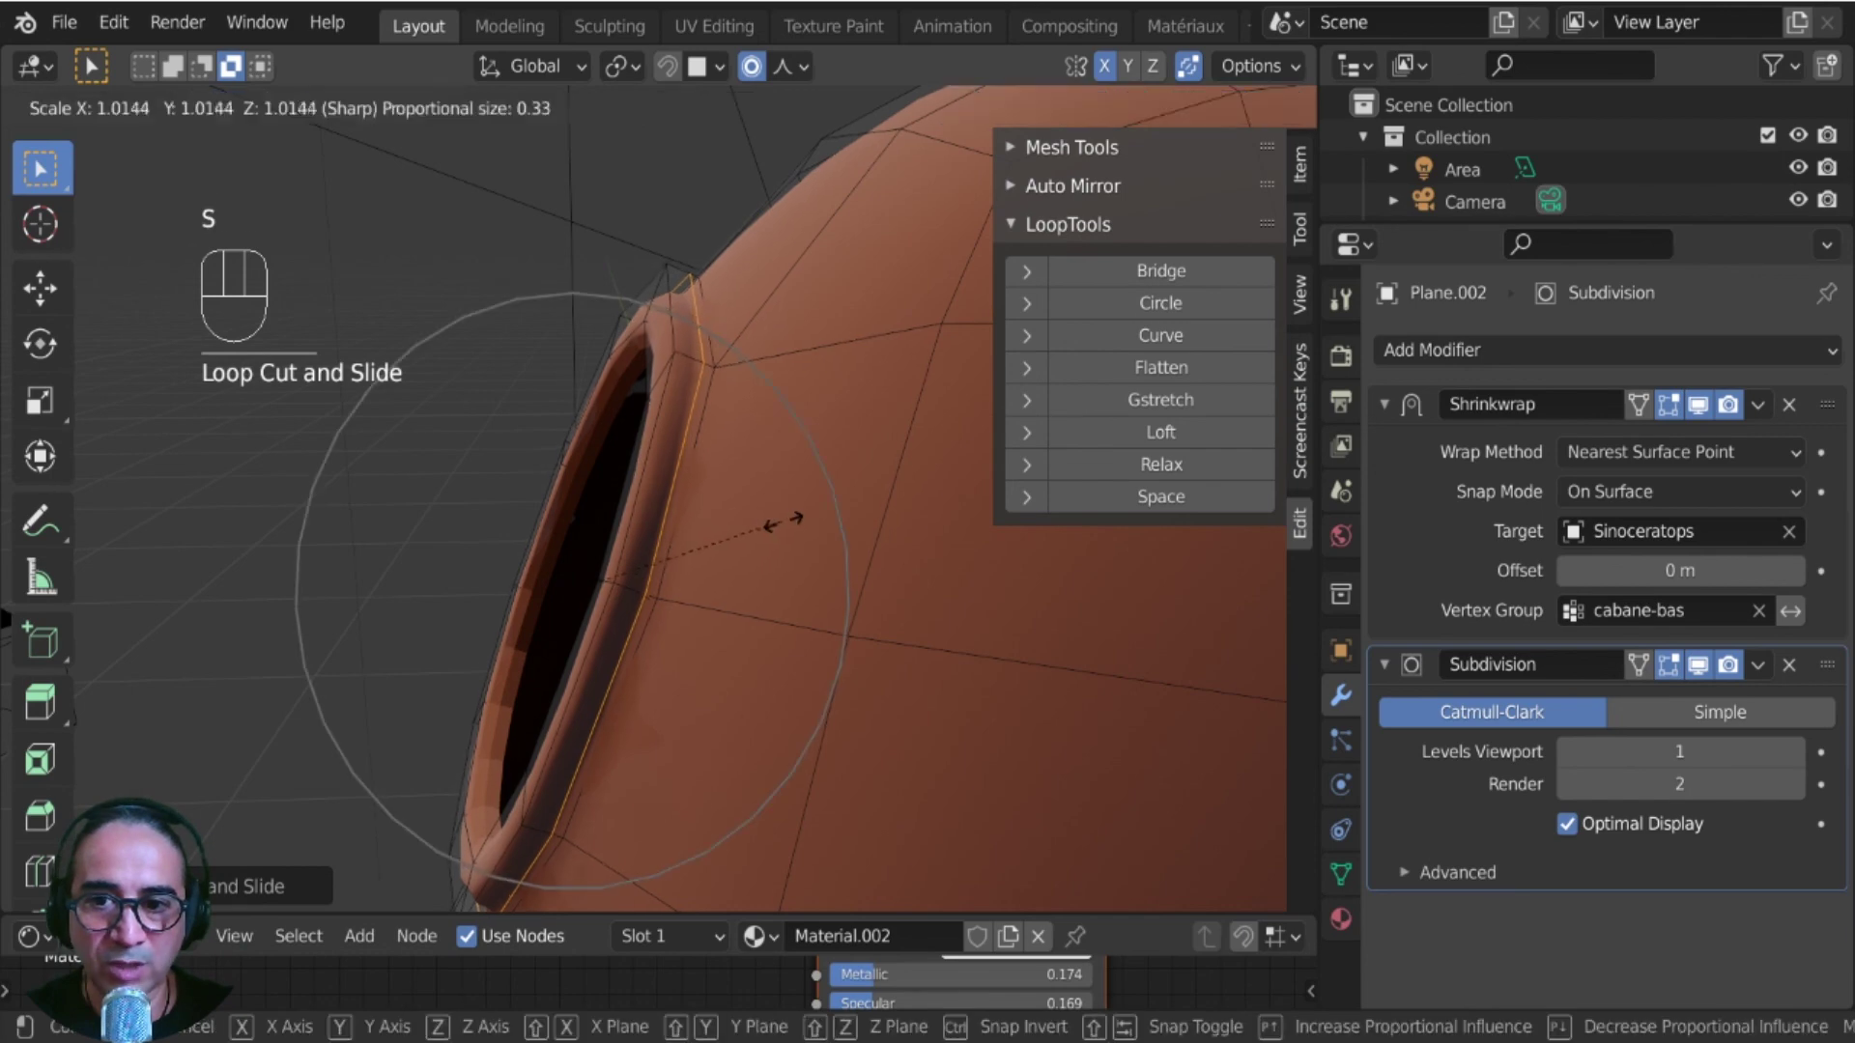
key("Escape")
left_click(751, 68)
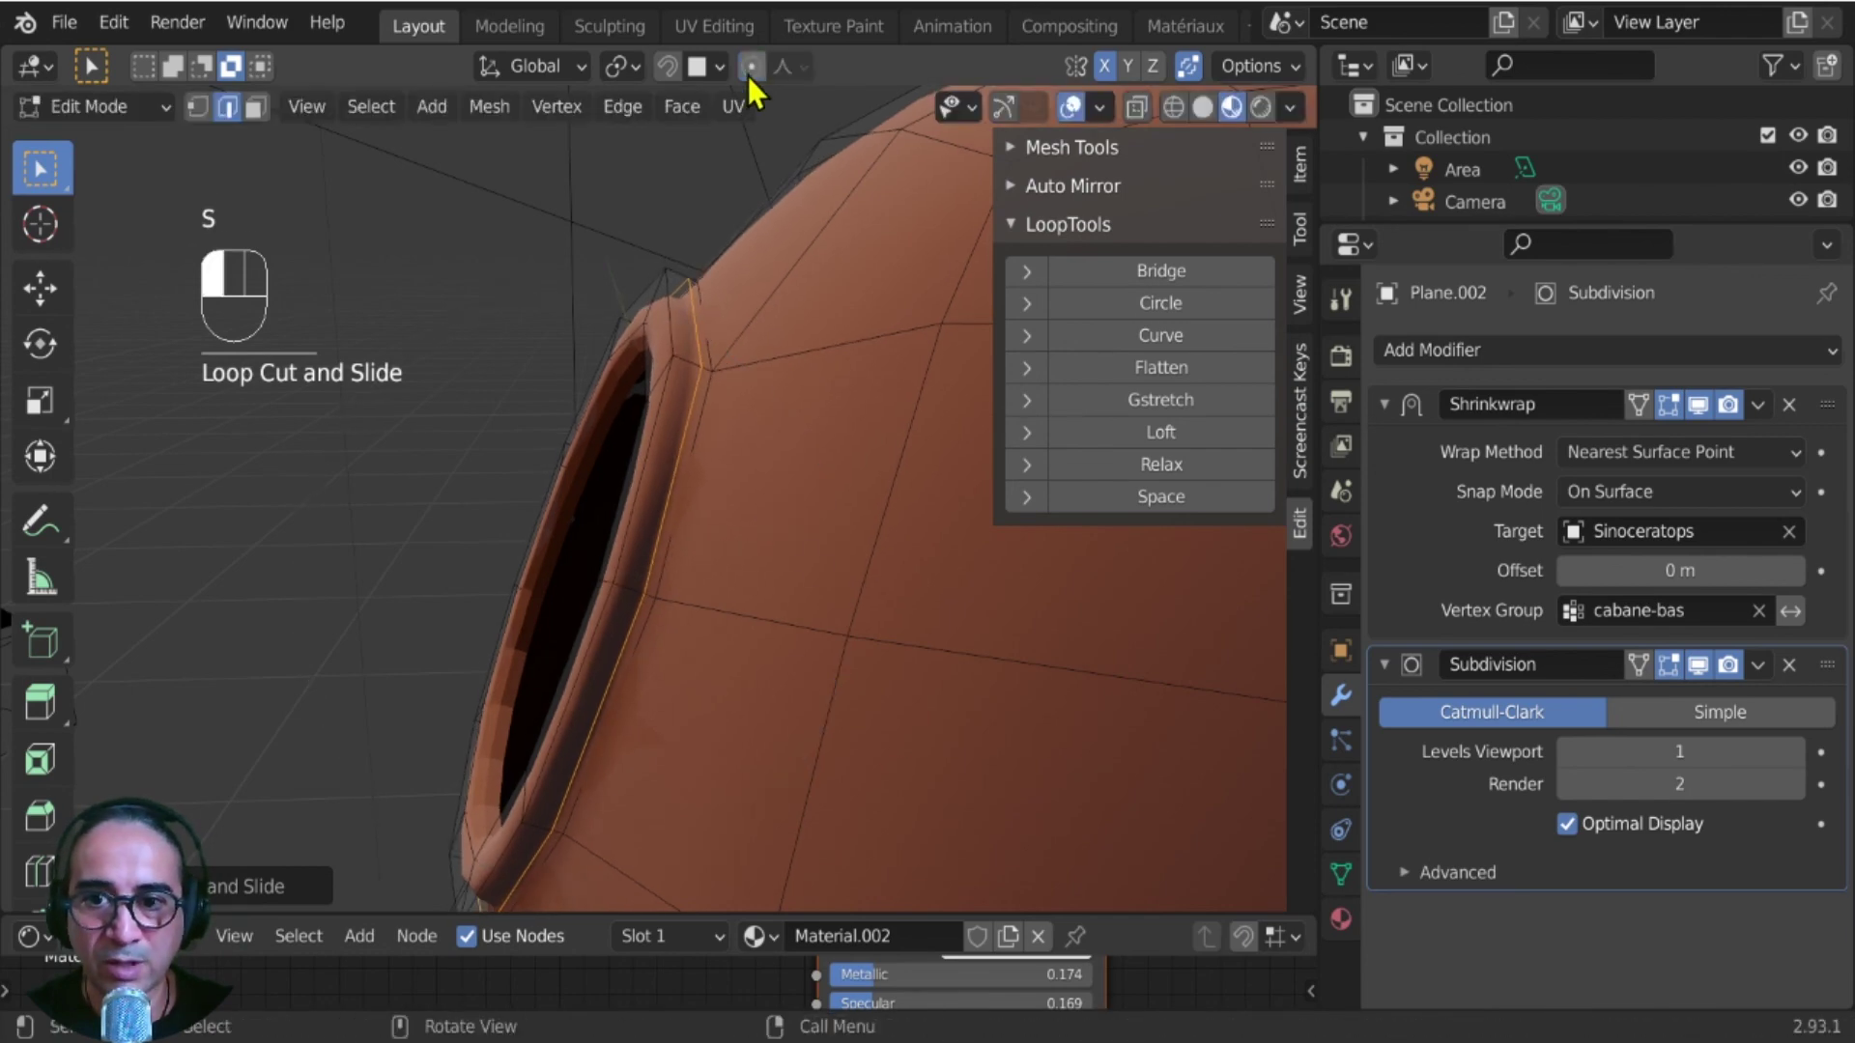
key("s")
left_click(752, 624)
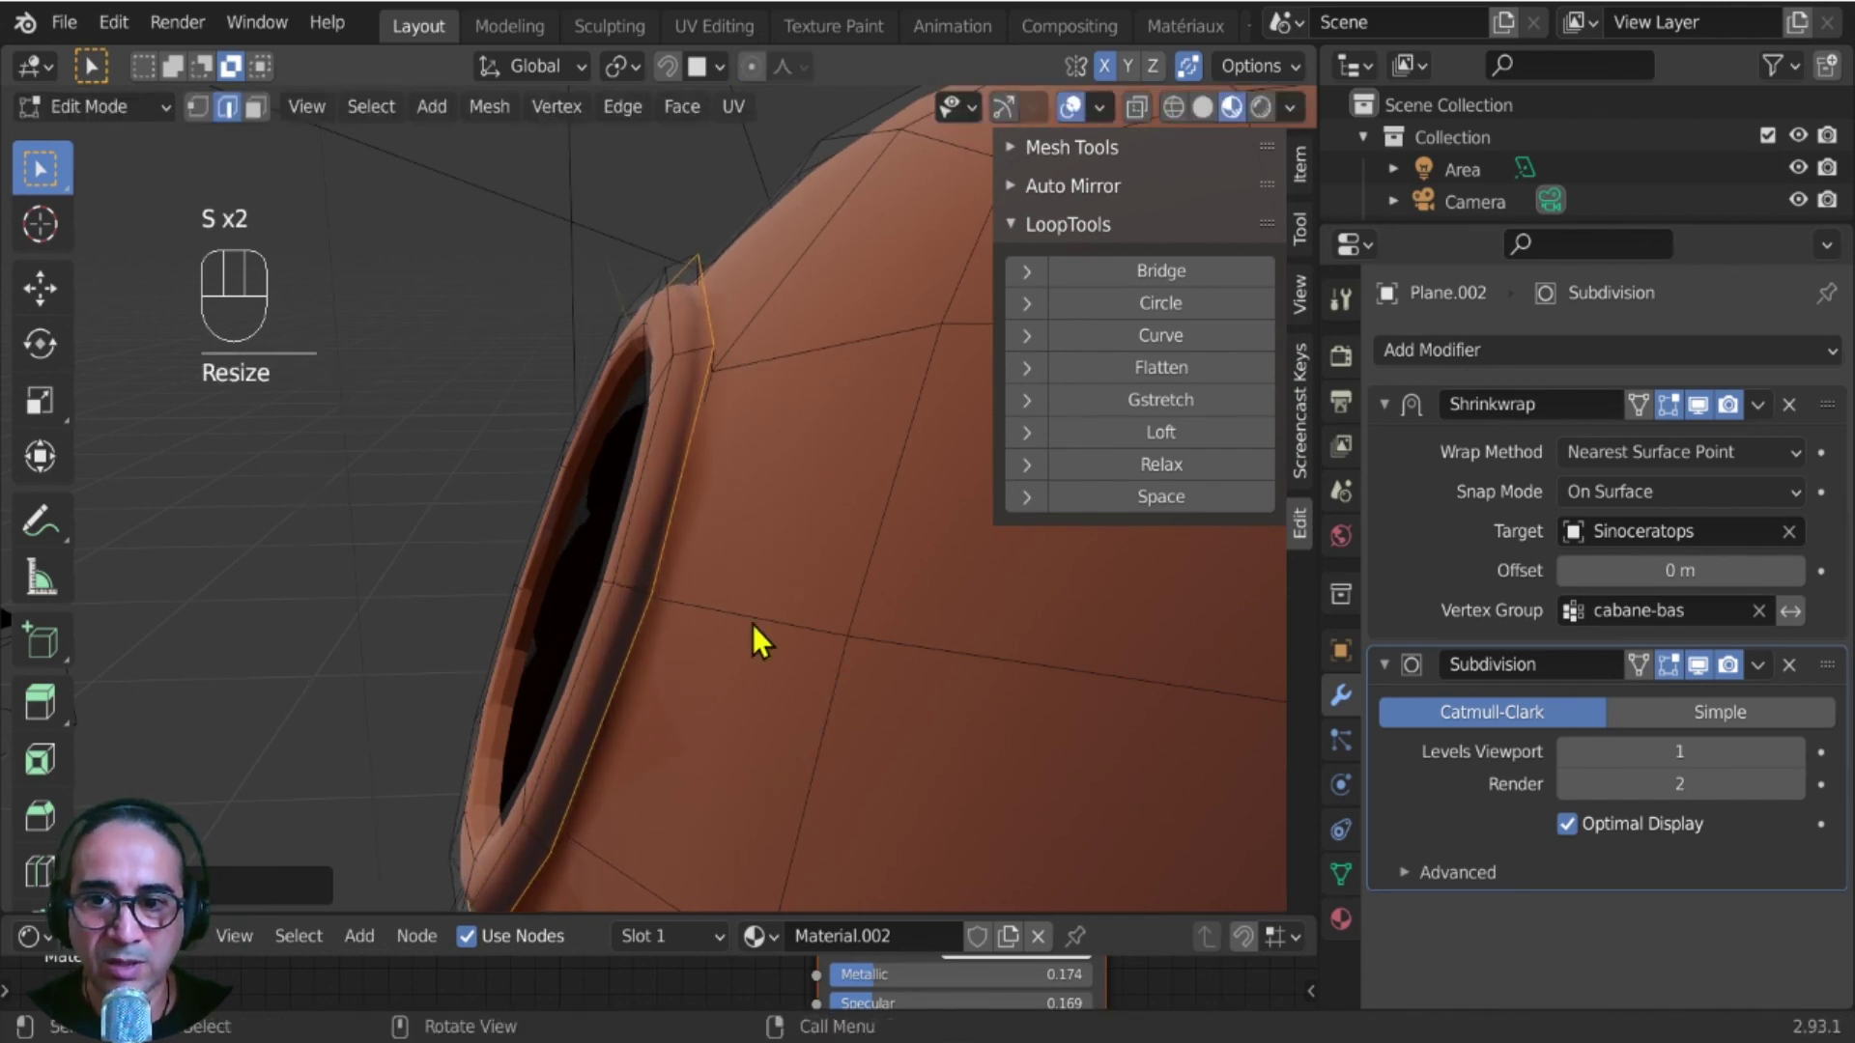
key("Tab")
middle_click_drag(632, 681, 925, 674)
scroll(926, 674, "down", 8)
middle_click_drag(825, 740, 873, 696)
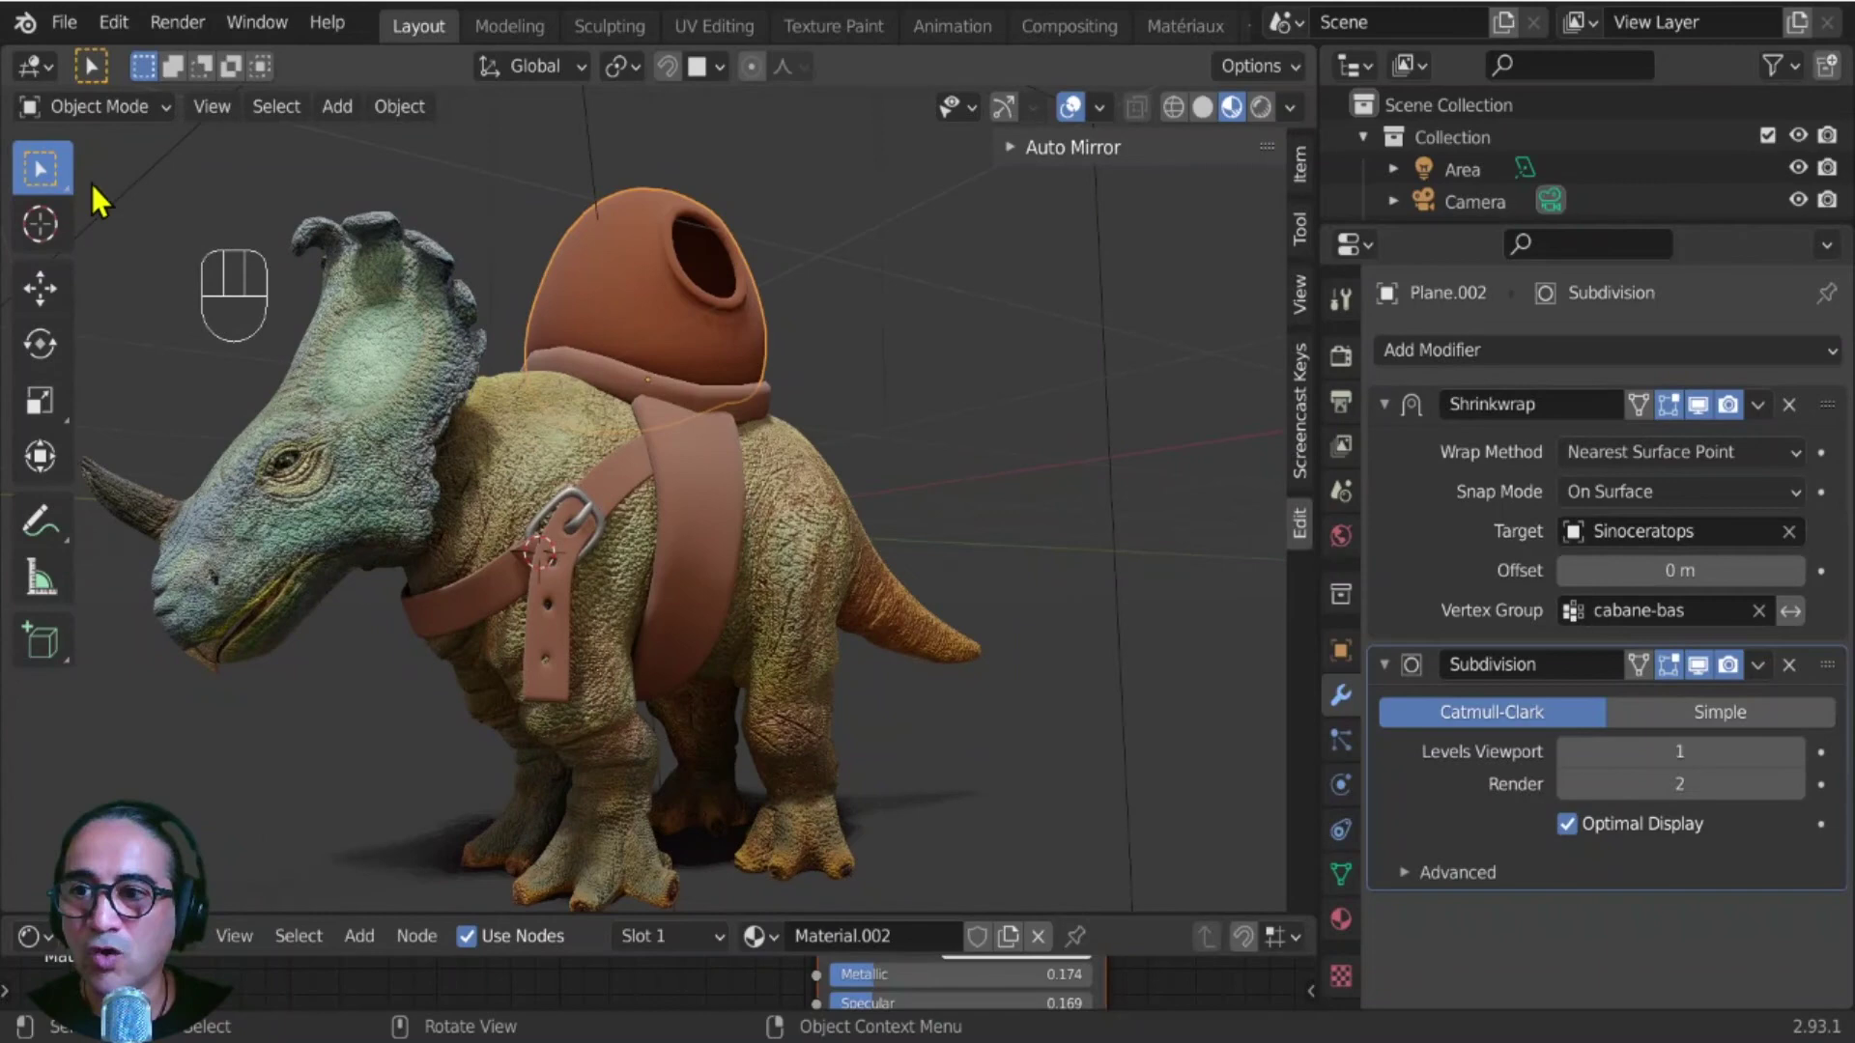
- Save the scene as a new file named Basemesh-sinoceratops-17.blend
left_click(64, 22)
left_click(146, 273)
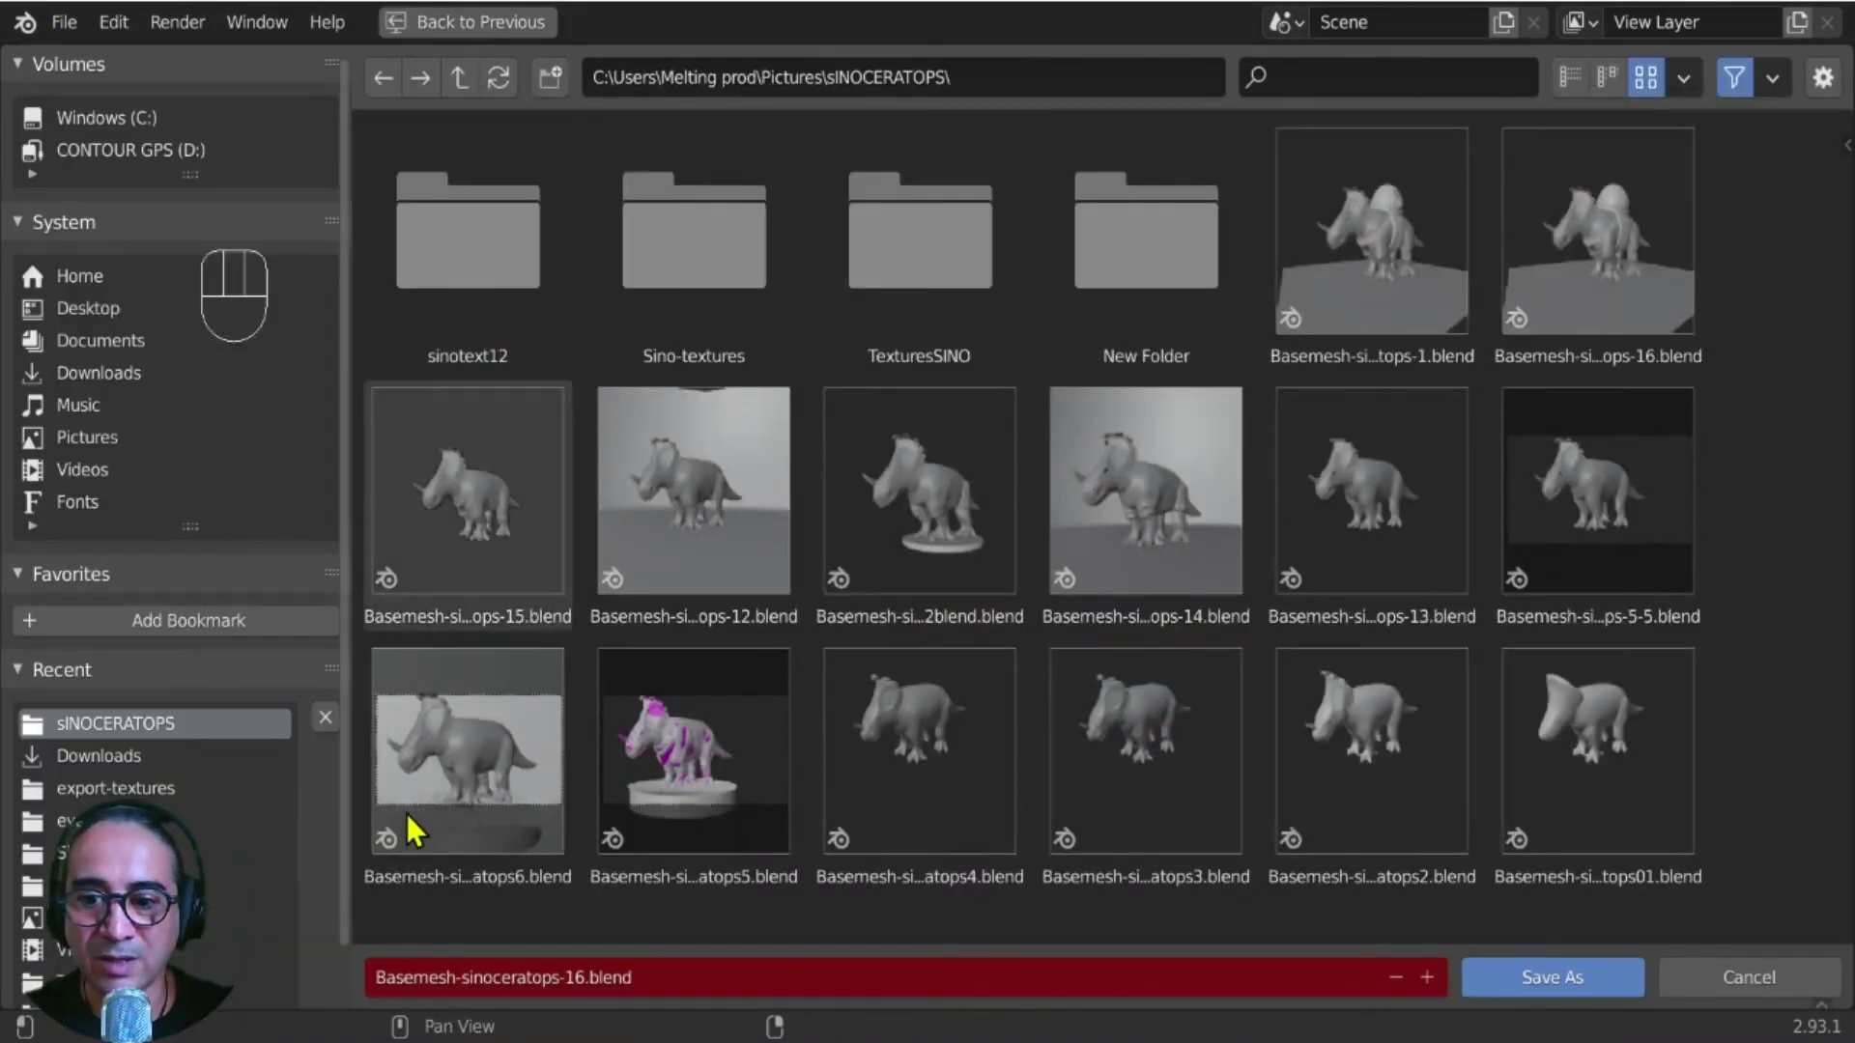
left_click(578, 977)
left_click(579, 977)
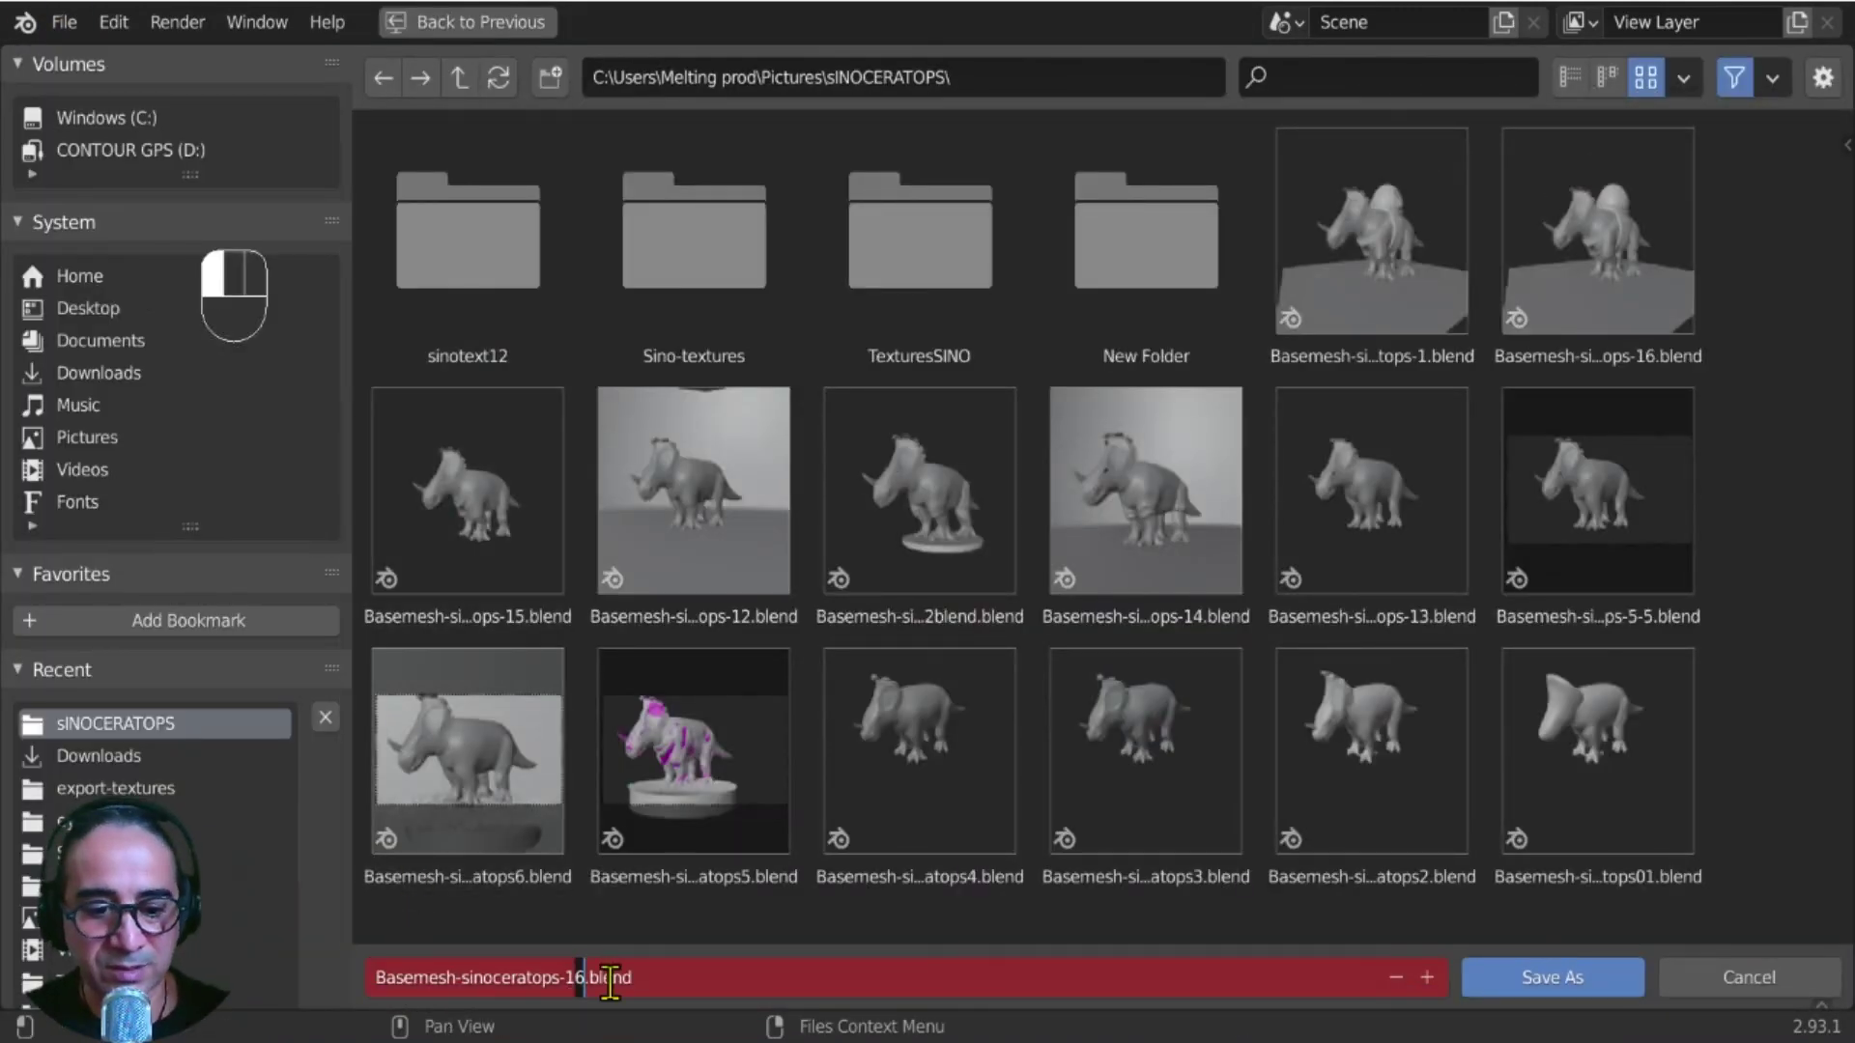
key("Return")
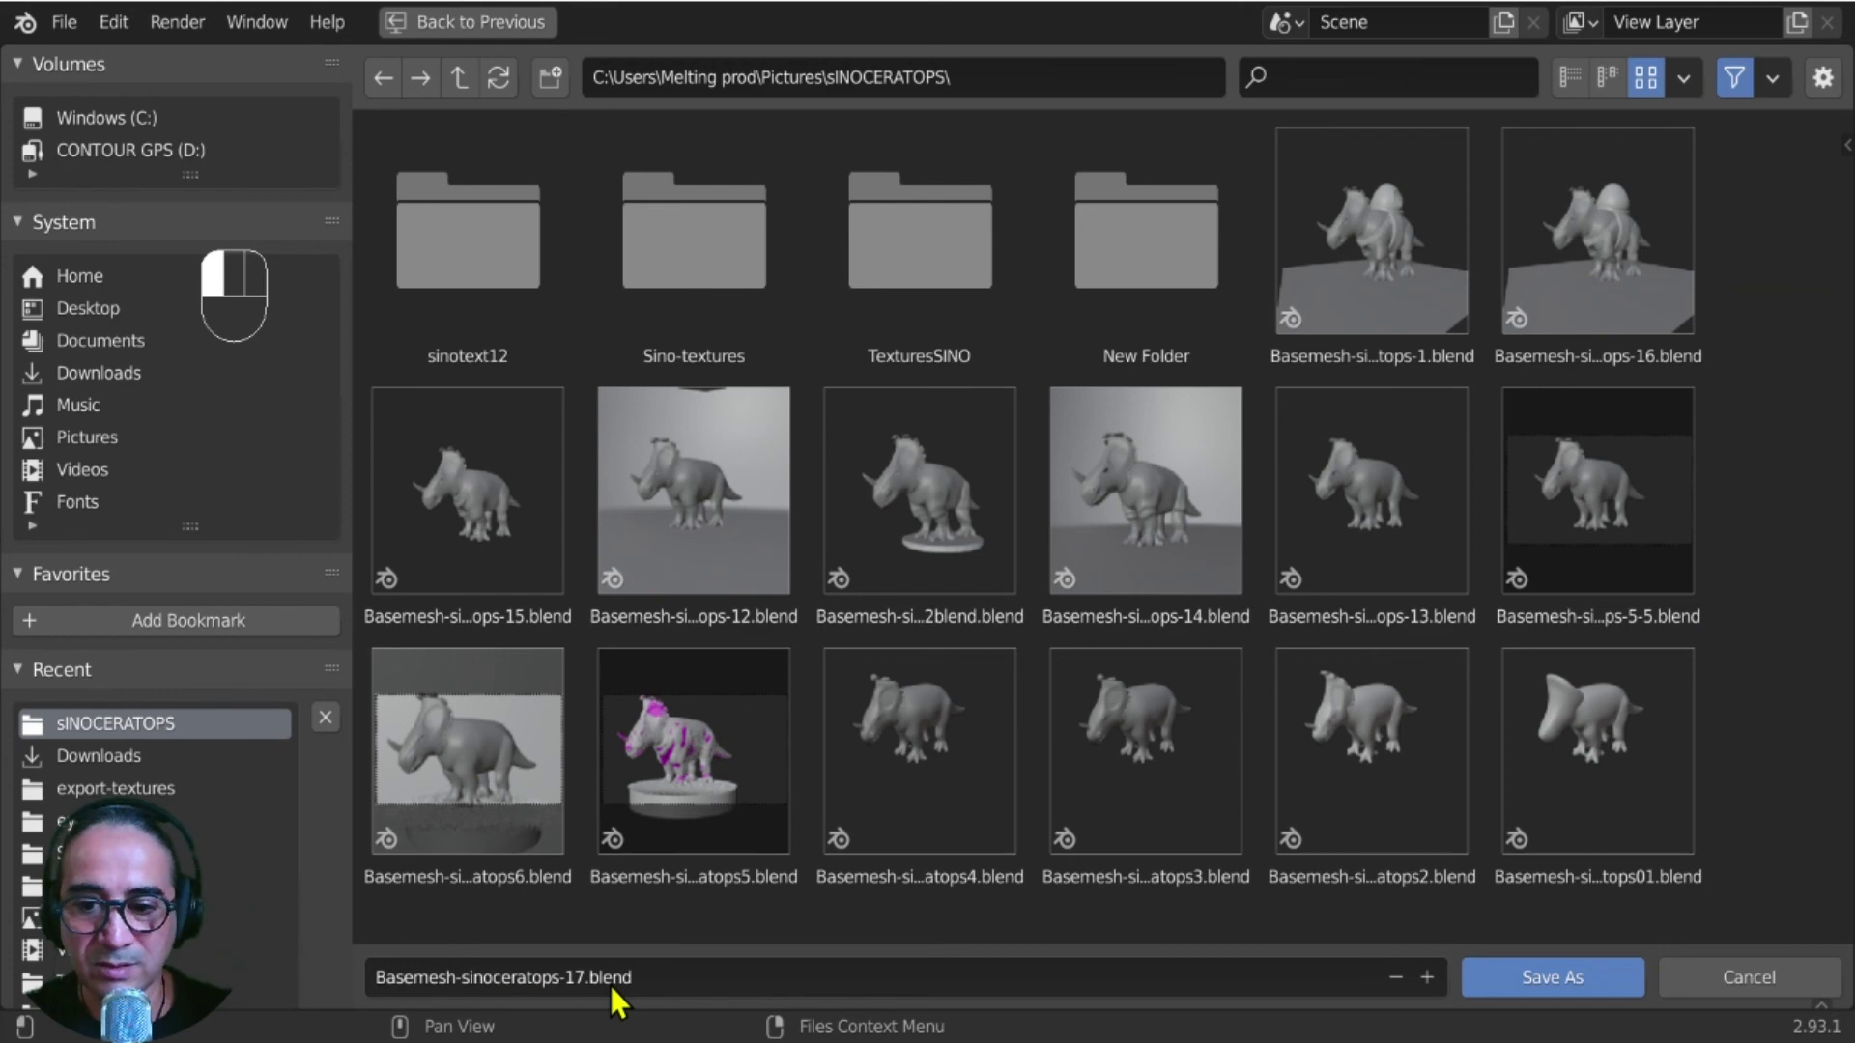
left_click(1560, 977)
middle_click_drag(726, 742, 786, 753, "shift")
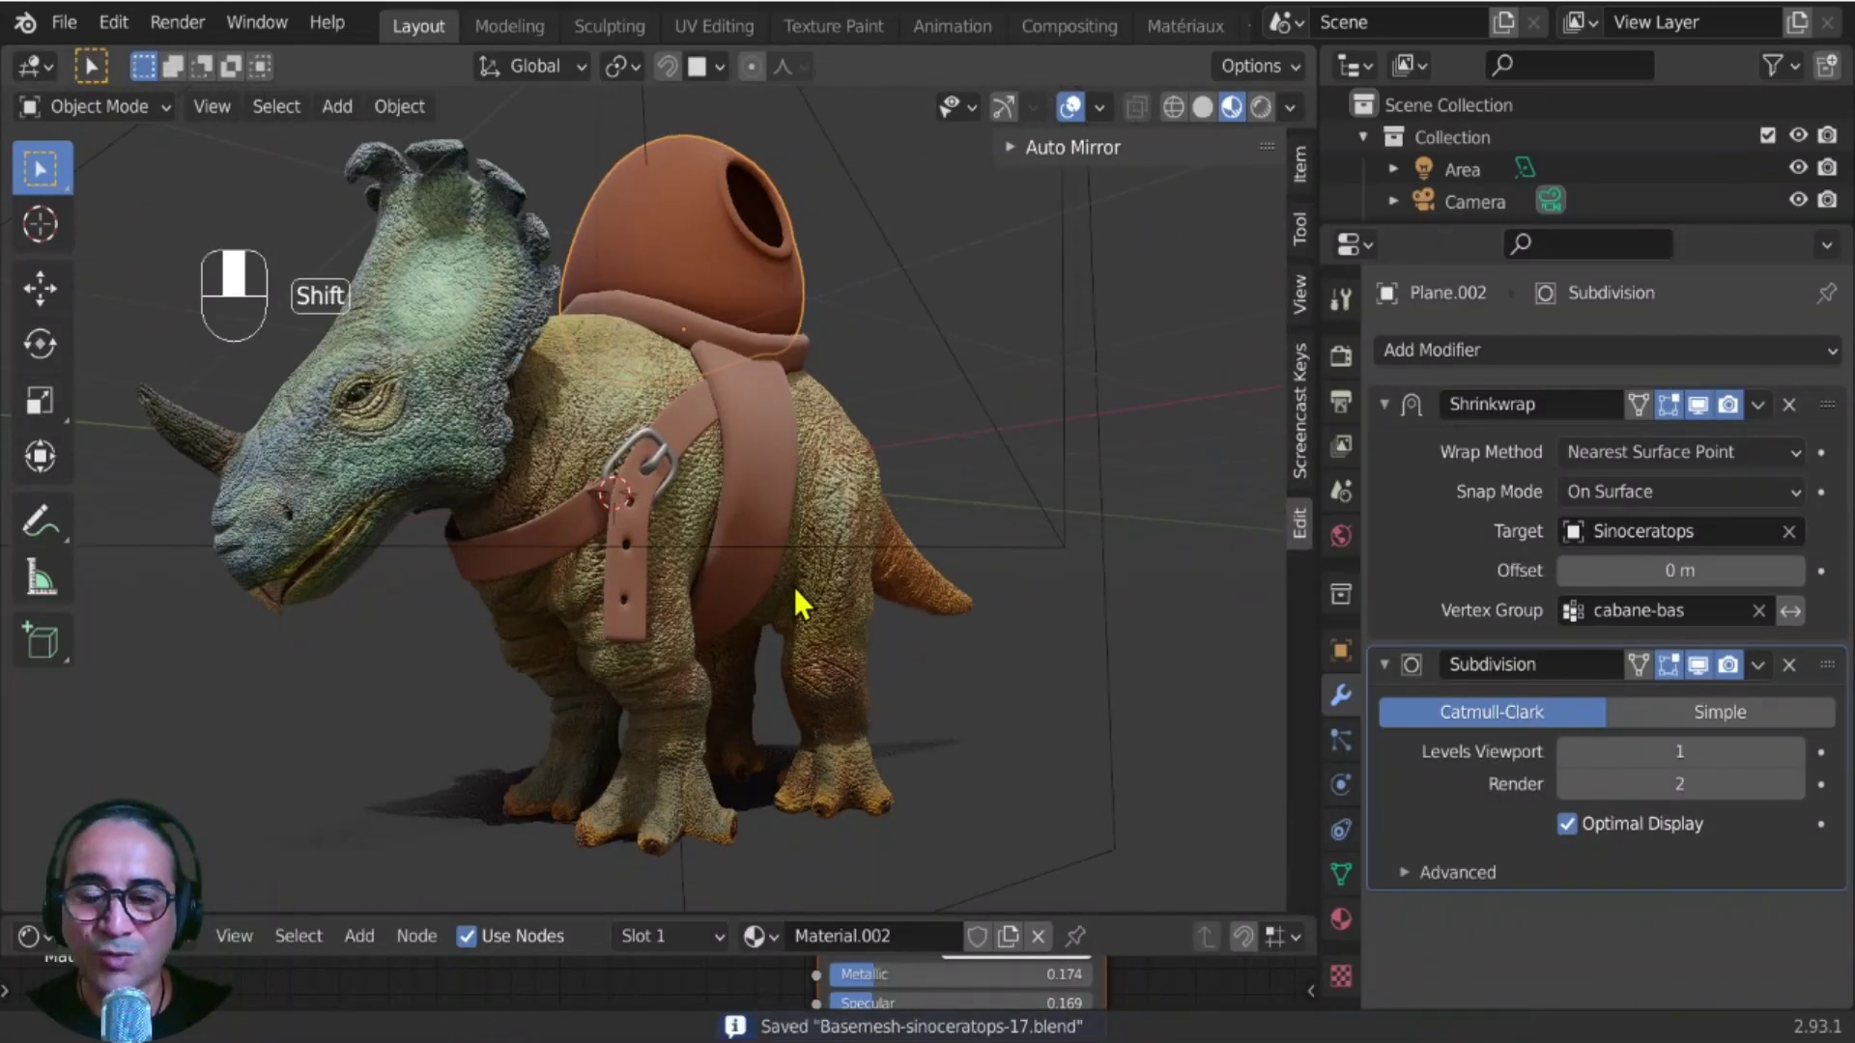
middle_click_drag(792, 584, 809, 595, "shift")
middle_click_drag(865, 489, 853, 489)
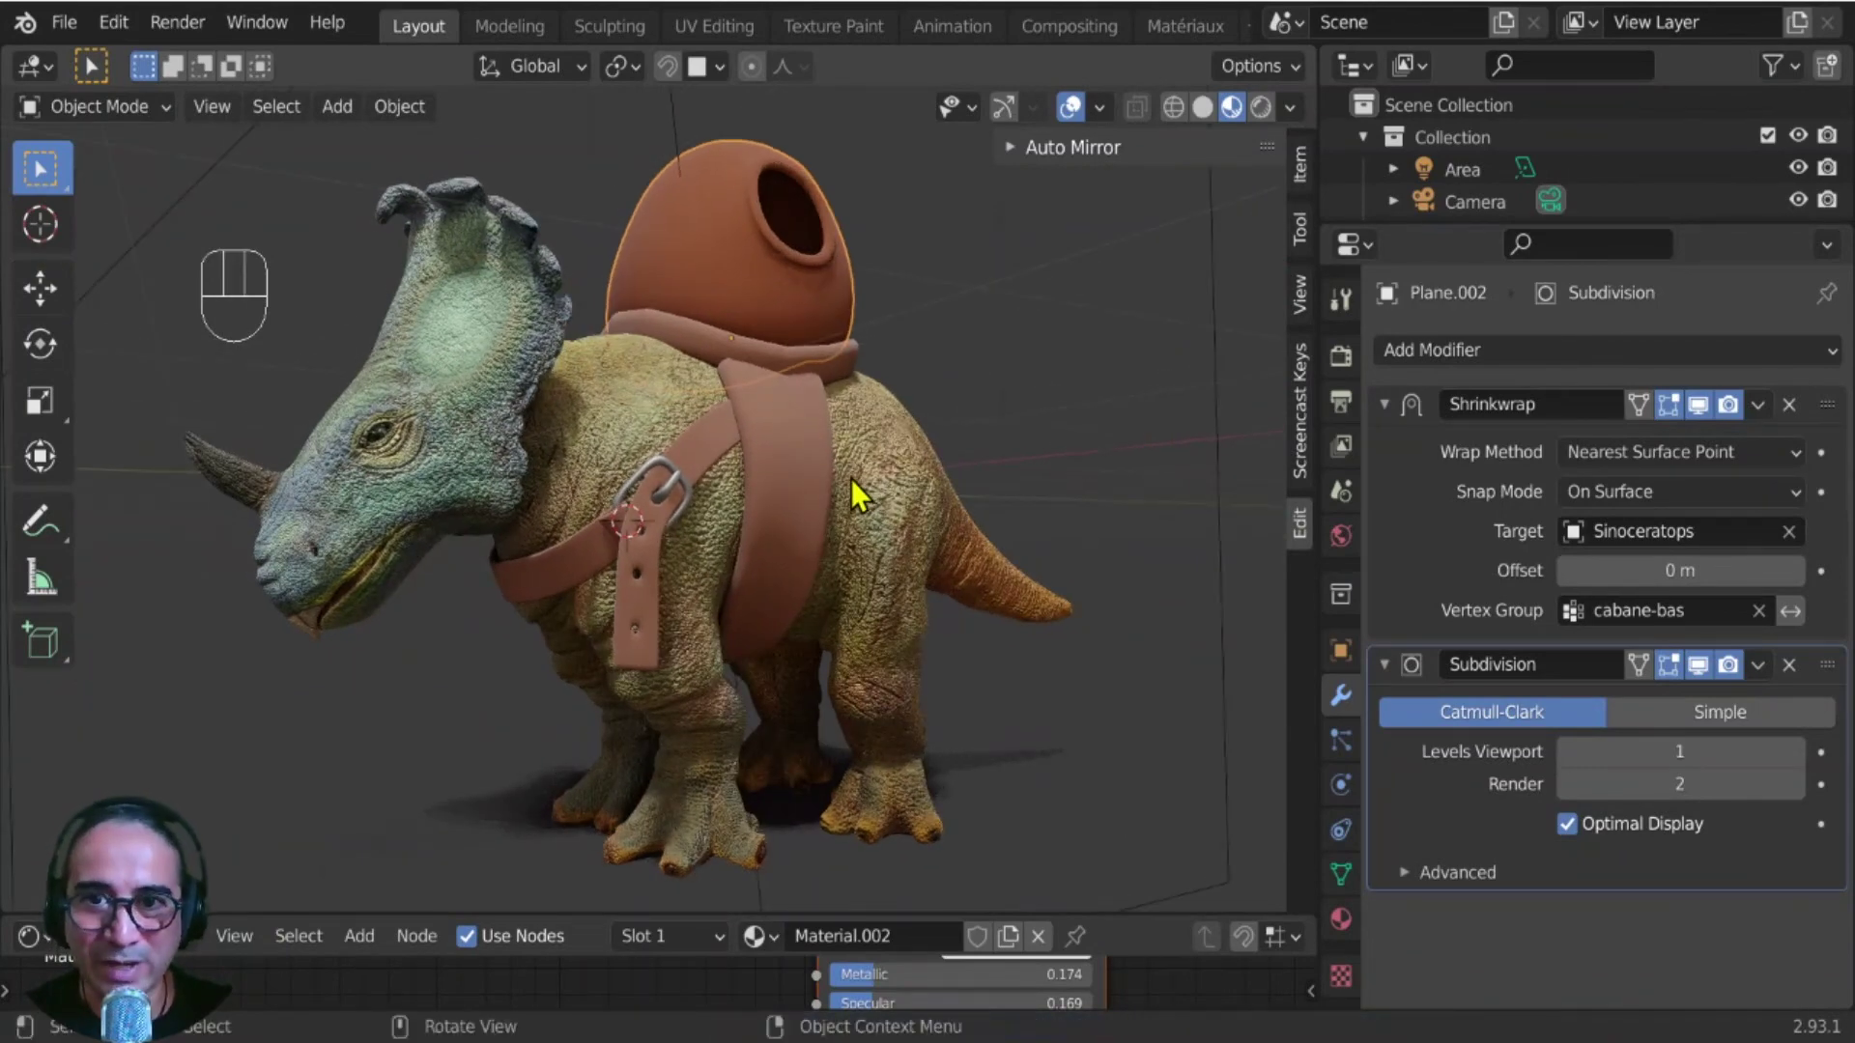